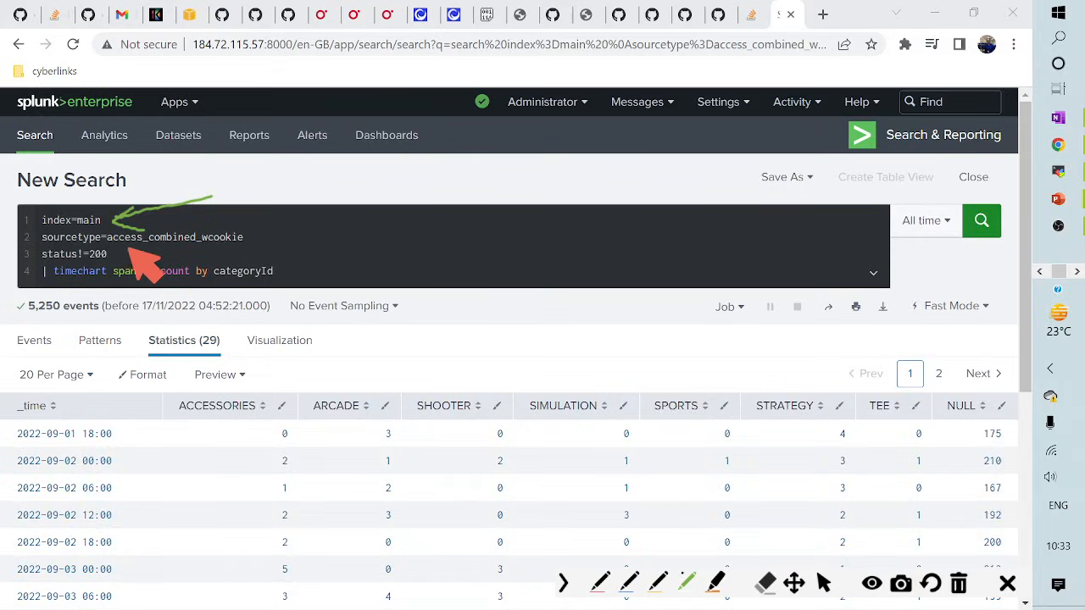
{"action": "left_click_drag", "start_coordinate": [252, 242], "coordinate": [307, 204]}
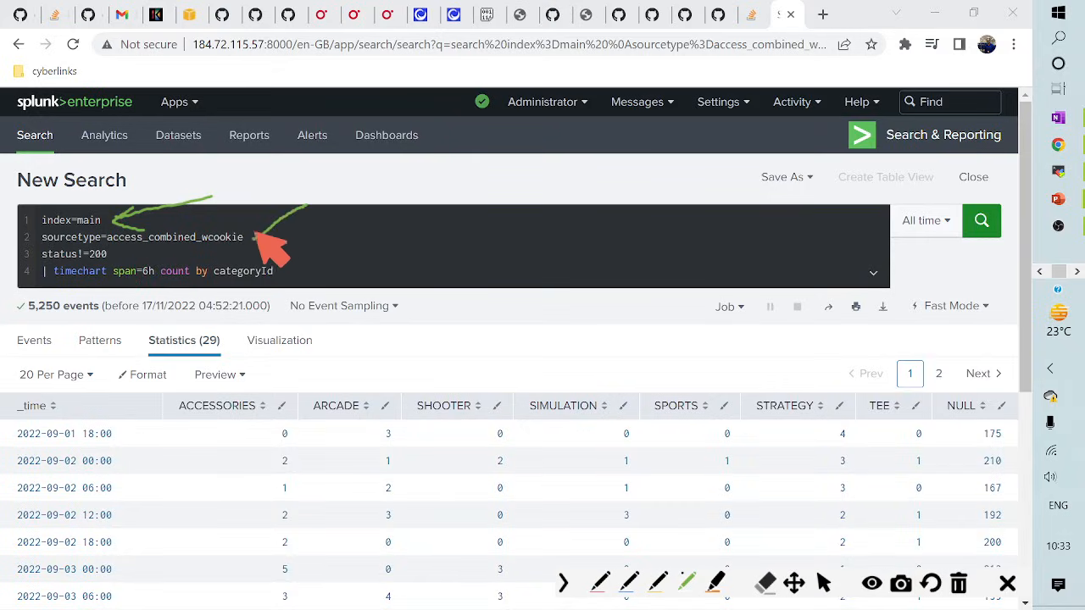
{"action": "left_click_drag", "start_coordinate": [249, 226], "coordinate": [261, 242]}
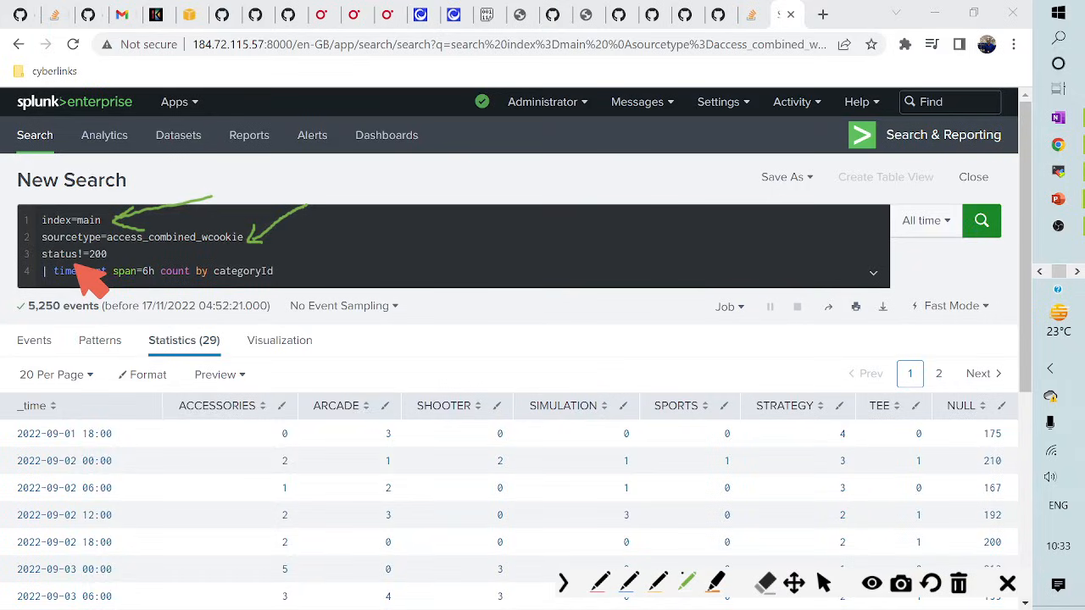
{"action": "mouse_move", "coordinate": [116, 255]}
{"action": "left_mouse_down"}
{"action": "mouse_move", "coordinate": [161, 251]}
{"action": "mouse_move", "coordinate": [116, 253]}
{"action": "left_mouse_up"}
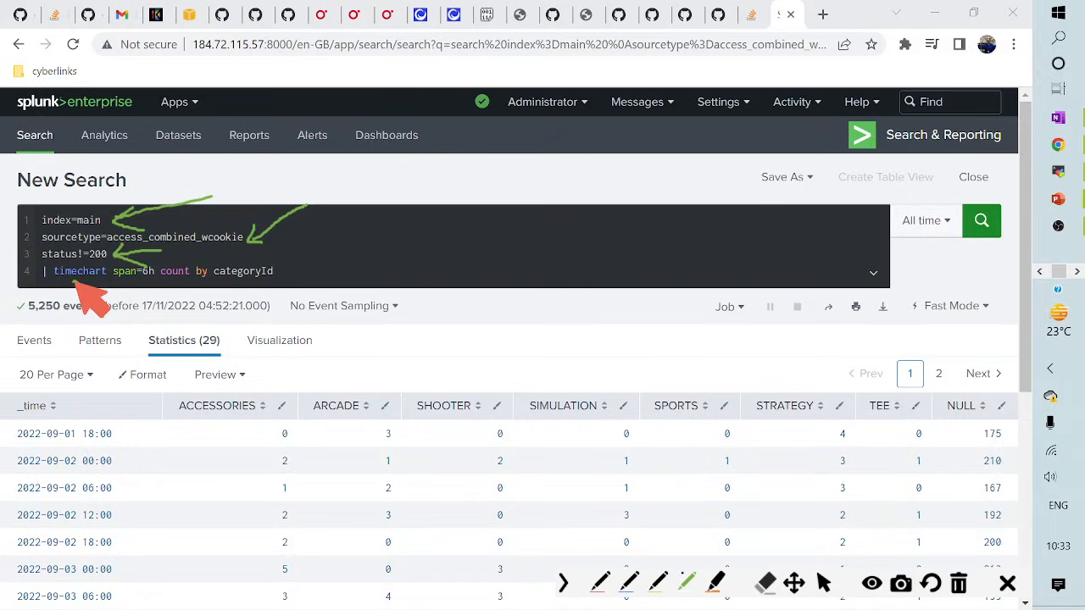
{"action": "left_click_drag", "start_coordinate": [76, 282], "coordinate": [104, 317]}
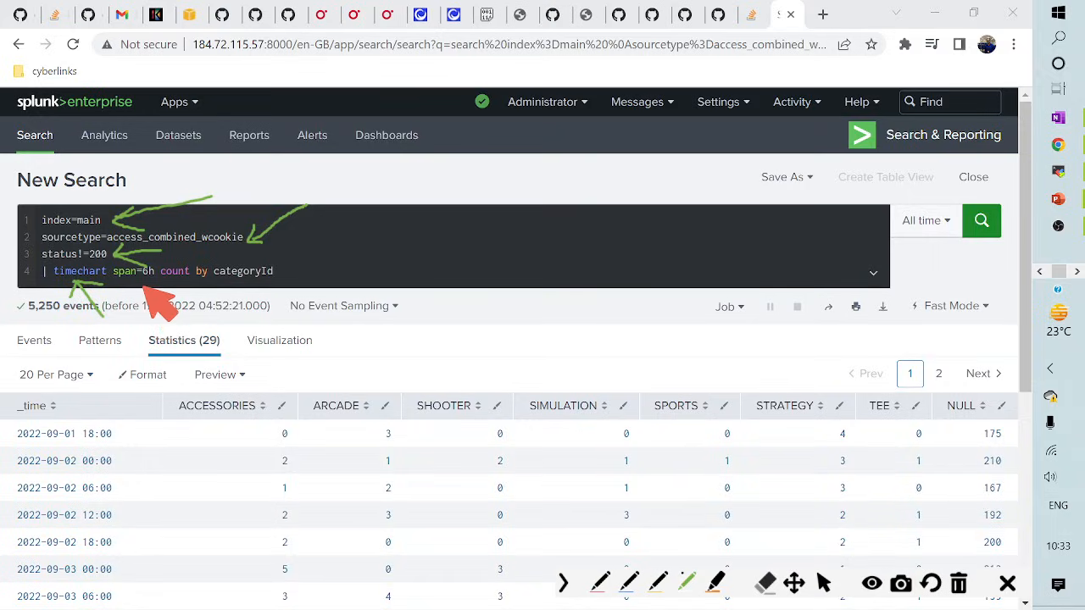
{"action": "left_click_drag", "start_coordinate": [161, 281], "coordinate": [188, 278]}
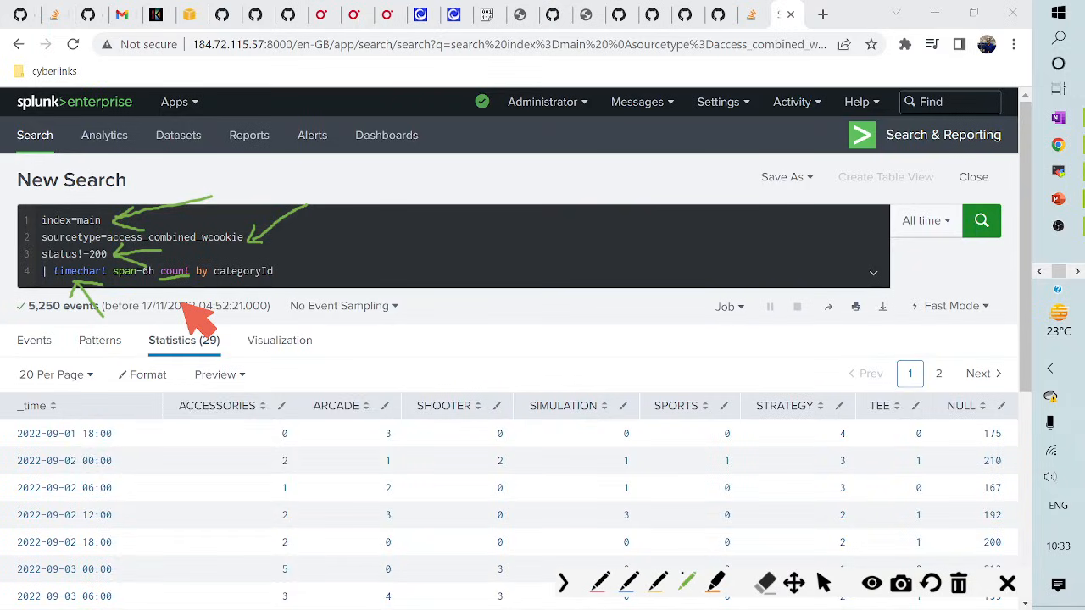
{"action": "left_click_drag", "start_coordinate": [203, 280], "coordinate": [210, 302]}
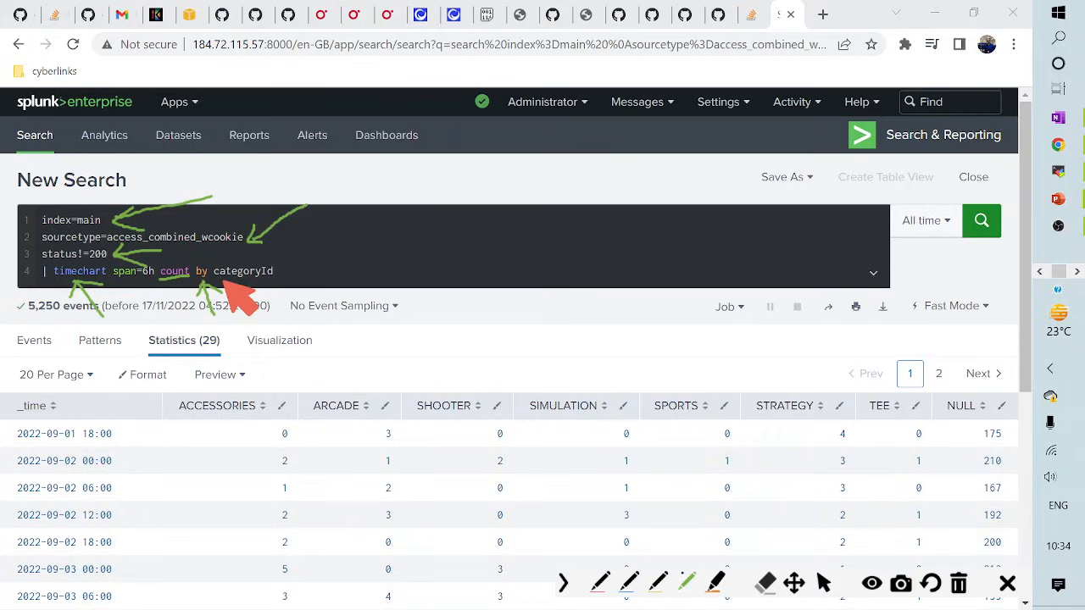
{"action": "left_click_drag", "start_coordinate": [222, 278], "coordinate": [323, 278]}
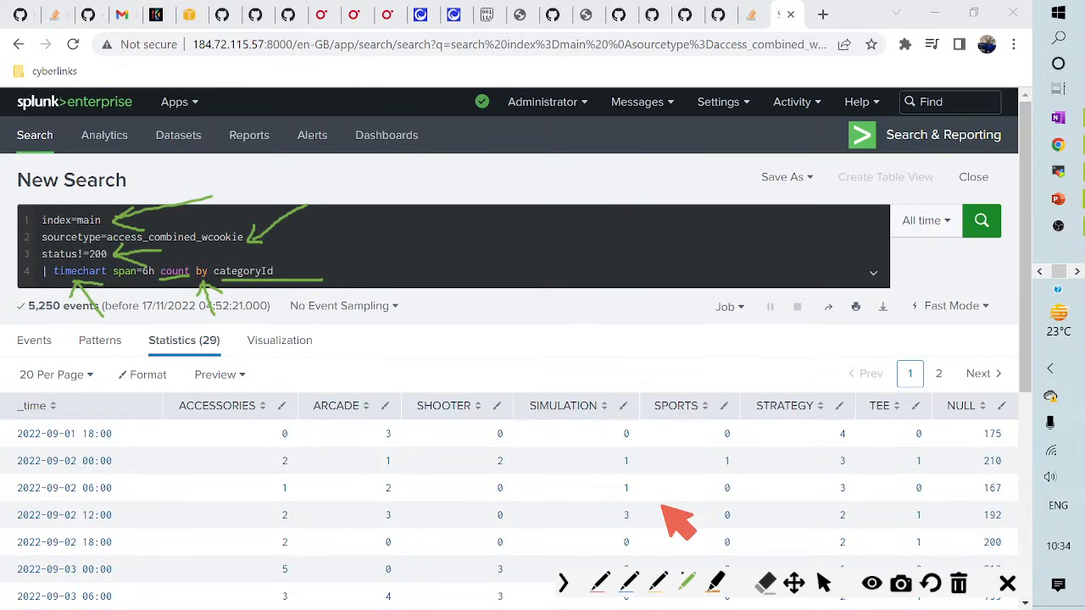
- Clear the screen annotations and re-run the search in Verbose Mode from the Events tab
{"action": "left_click", "coordinate": [960, 585]}
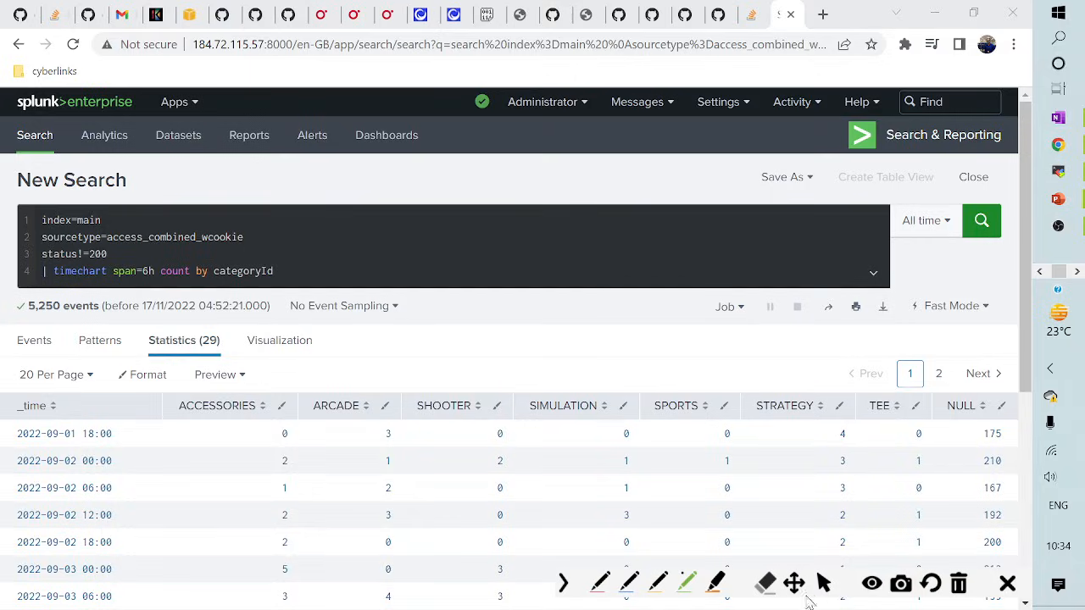
{"action": "left_click", "coordinate": [823, 583]}
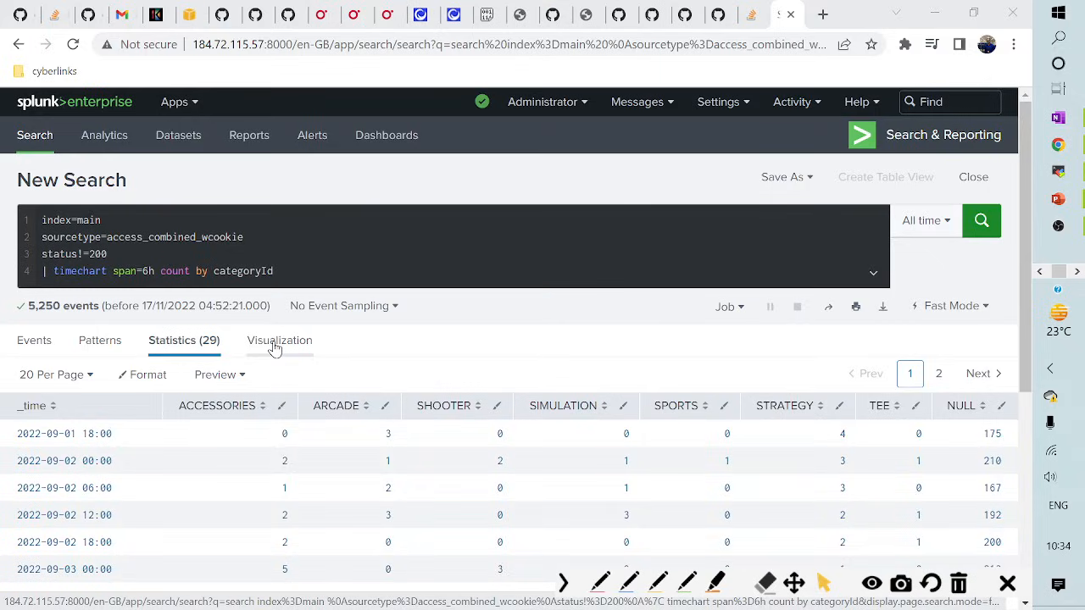
{"action": "left_click", "coordinate": [30, 344]}
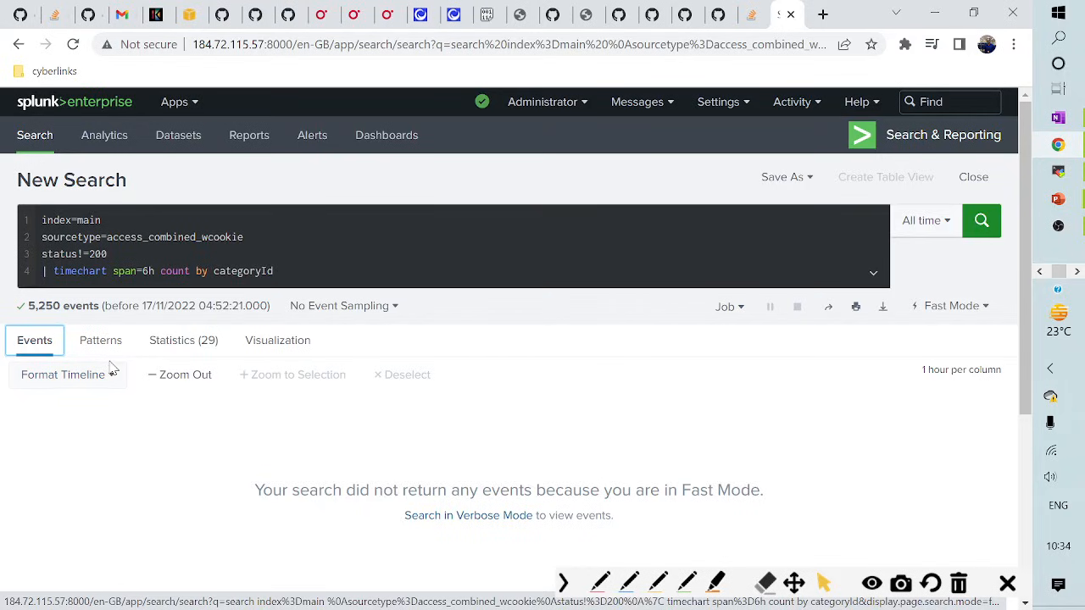
{"action": "left_click", "coordinate": [954, 306]}
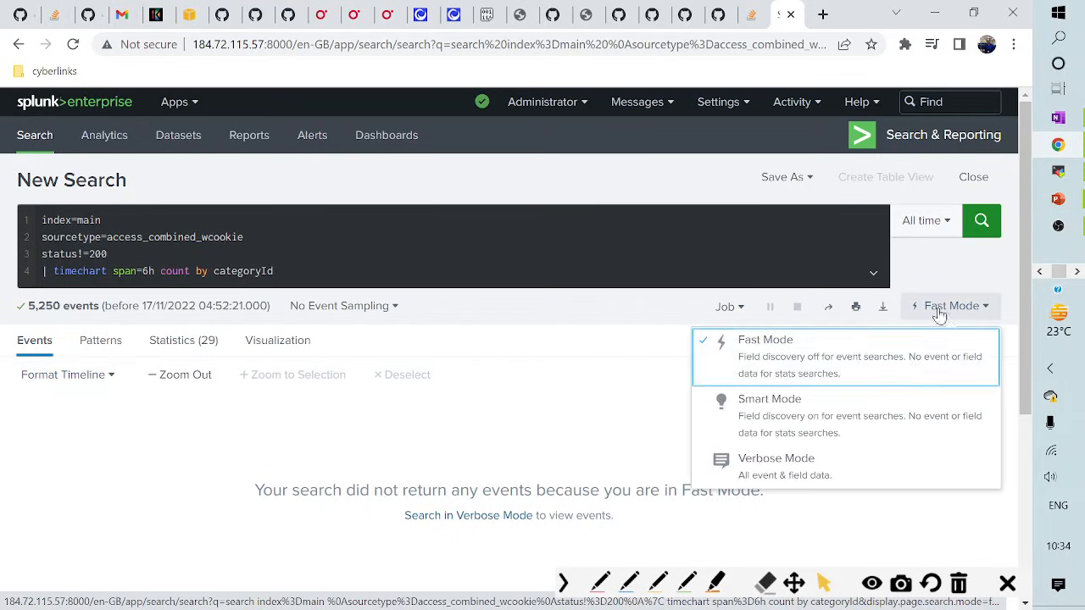
{"action": "left_click", "coordinate": [827, 459]}
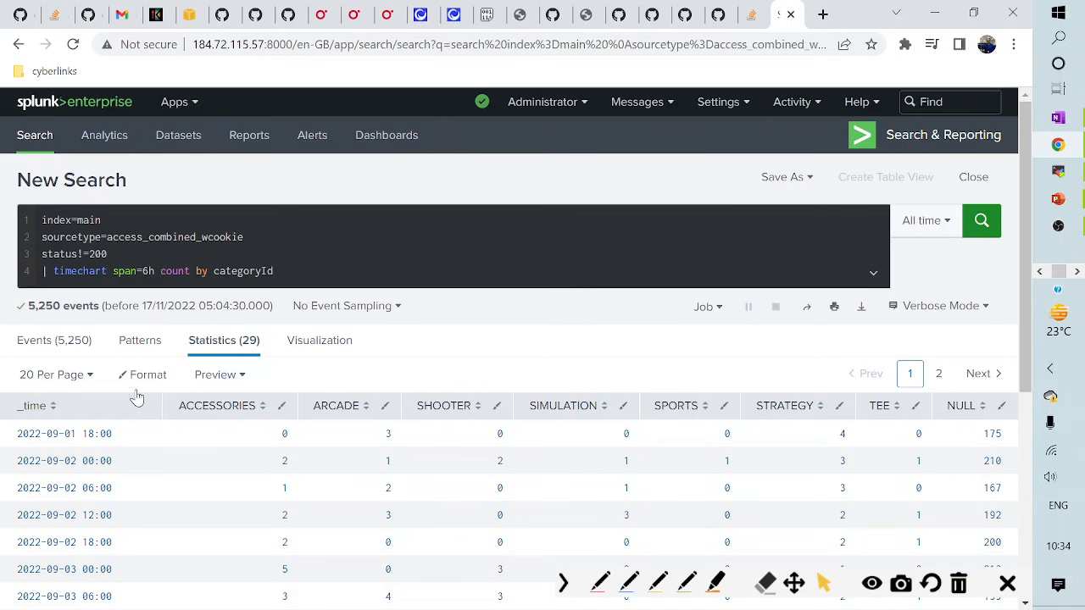
- Make status a selected field from the Events field list and highlight a status 500 value
{"action": "left_click", "coordinate": [34, 343]}
{"action": "scroll", "coordinate": [179, 431], "scroll_direction": "down", "scroll_amount": 3}
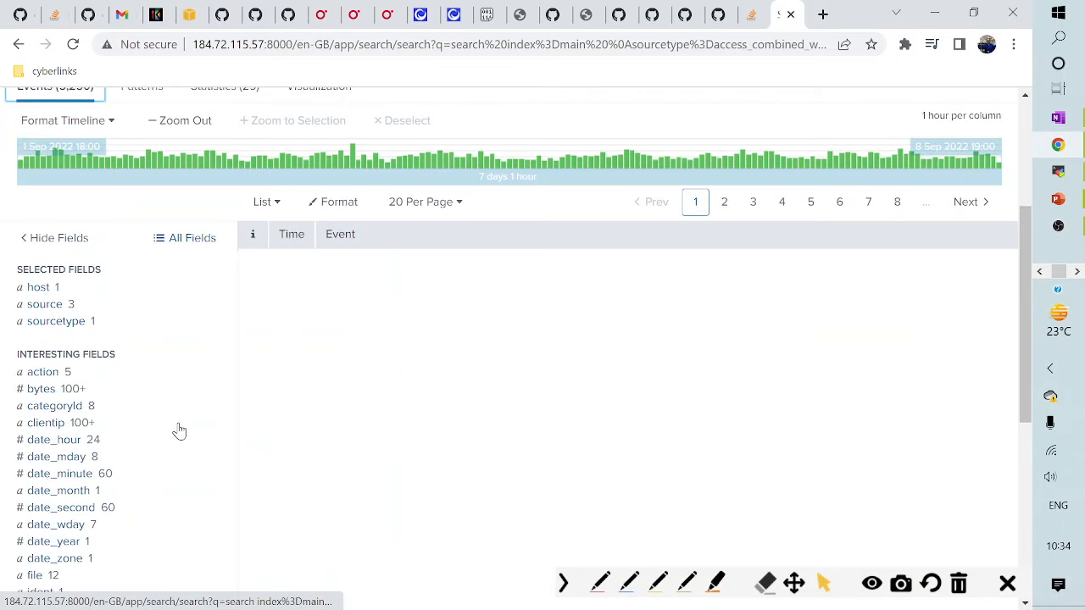
{"action": "scroll", "coordinate": [119, 413], "scroll_direction": "down", "scroll_amount": 3}
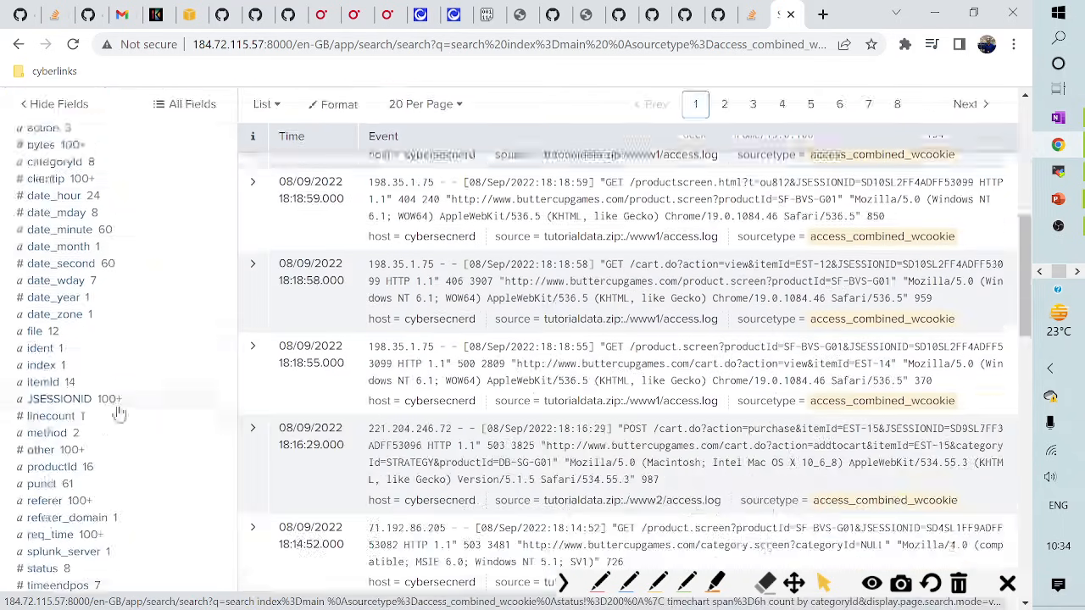
{"action": "scroll", "coordinate": [123, 415], "scroll_direction": "down", "scroll_amount": 2}
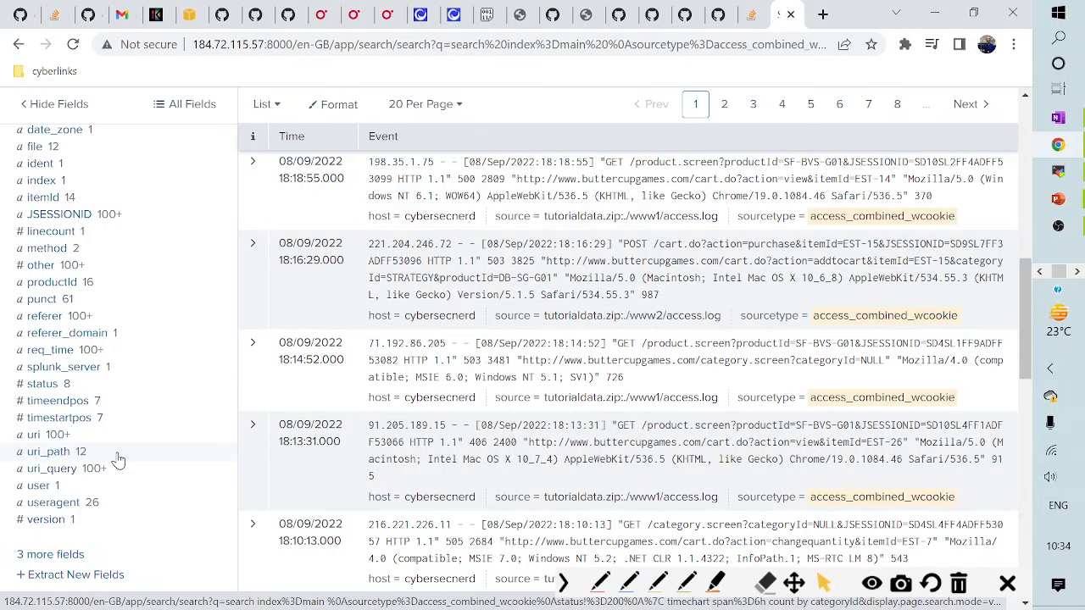
{"action": "scroll", "coordinate": [119, 460], "scroll_direction": "up", "scroll_amount": 4}
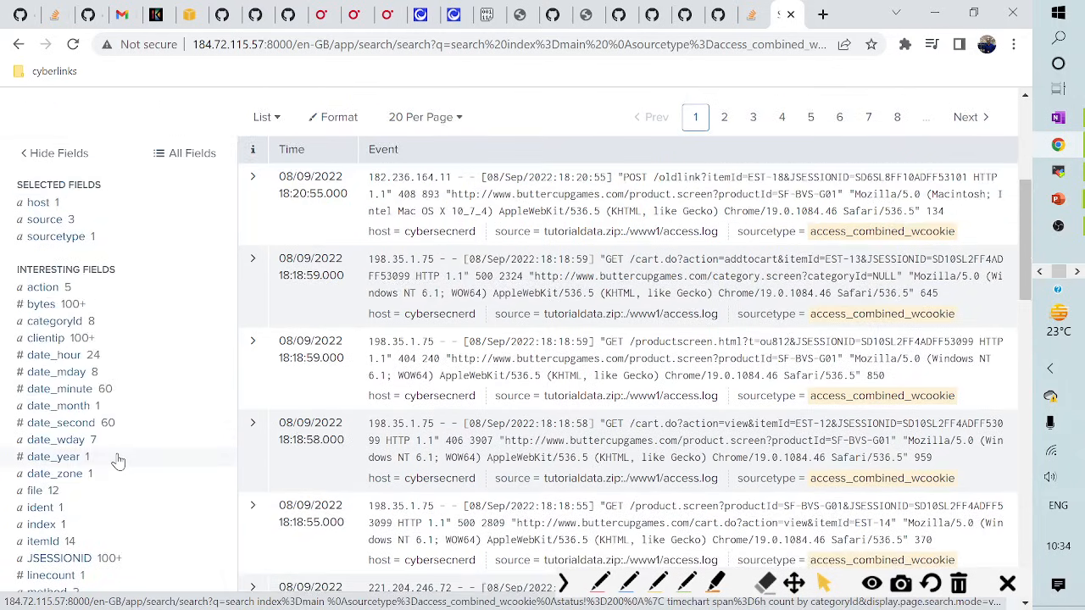
{"action": "scroll", "coordinate": [119, 460], "scroll_direction": "down", "scroll_amount": 1}
{"action": "scroll", "coordinate": [53, 472], "scroll_direction": "down", "scroll_amount": 2}
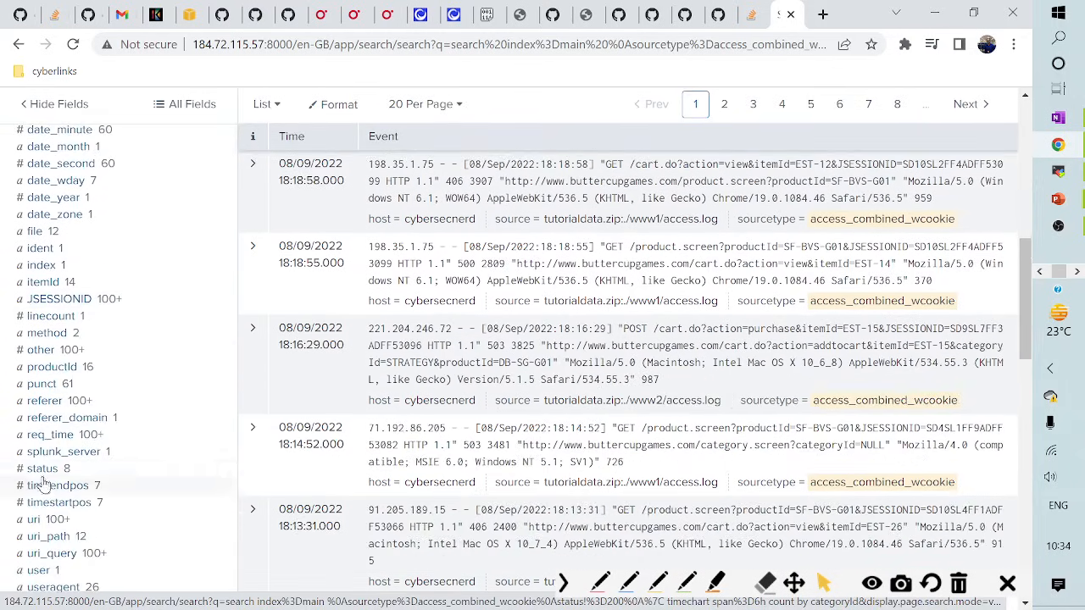
{"action": "left_click", "coordinate": [42, 471]}
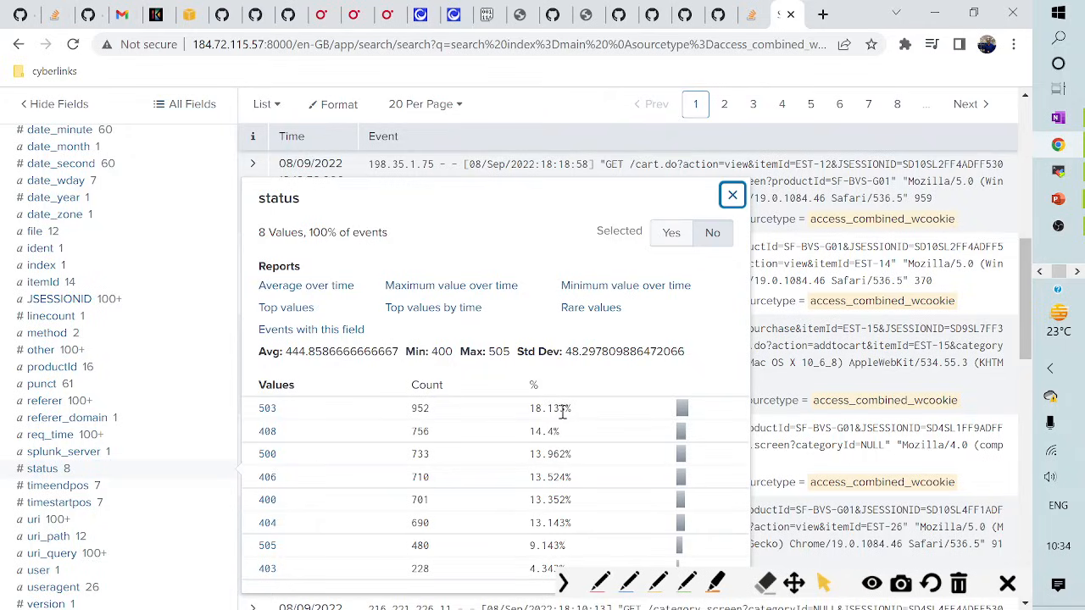
{"action": "left_click", "coordinate": [676, 238]}
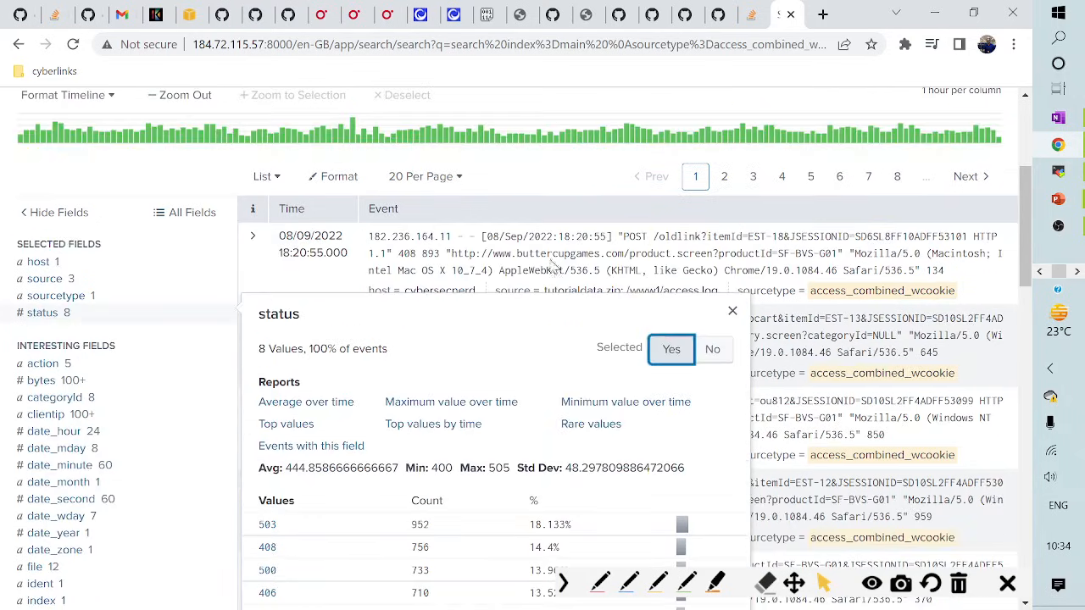
{"action": "left_click", "coordinate": [732, 311]}
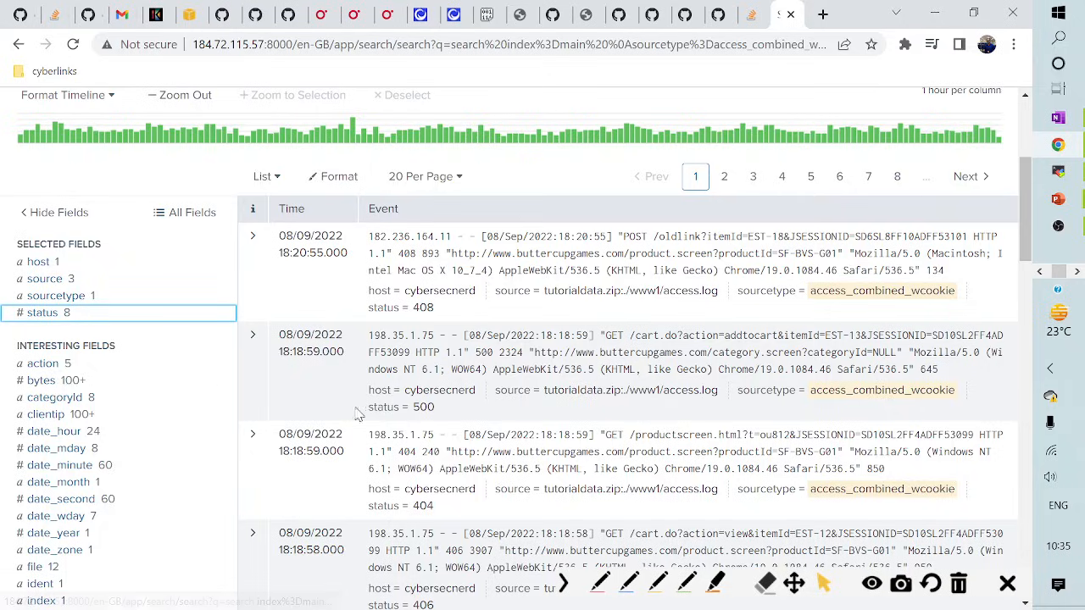
{"action": "left_click_drag", "start_coordinate": [368, 408], "coordinate": [442, 414]}
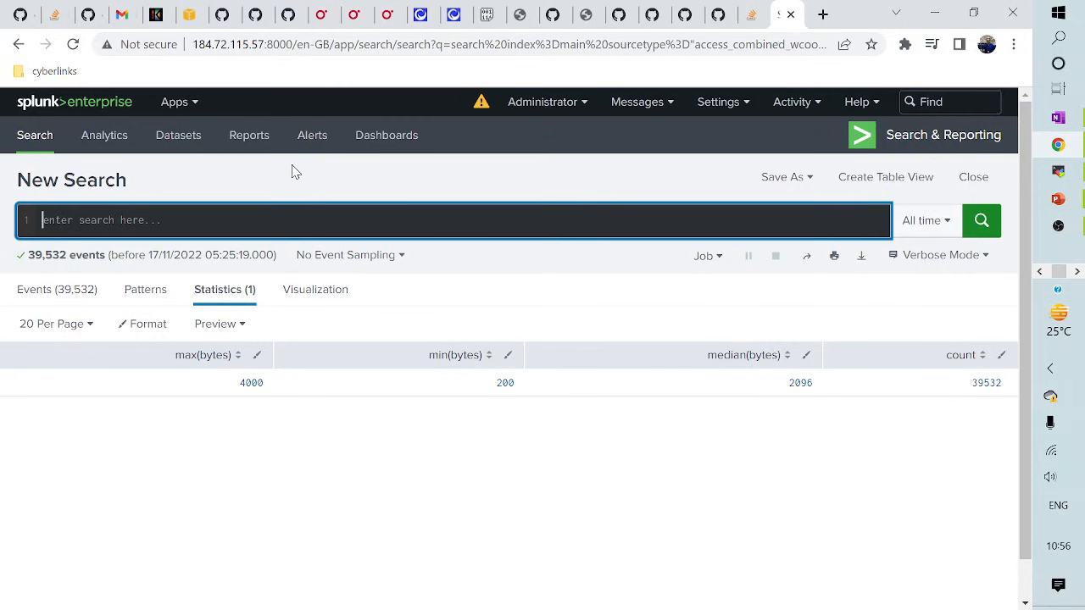
- Run 'index=main | stats count by sourcetype', correcting the misspelled field name
{"action": "type", "text": "index"}
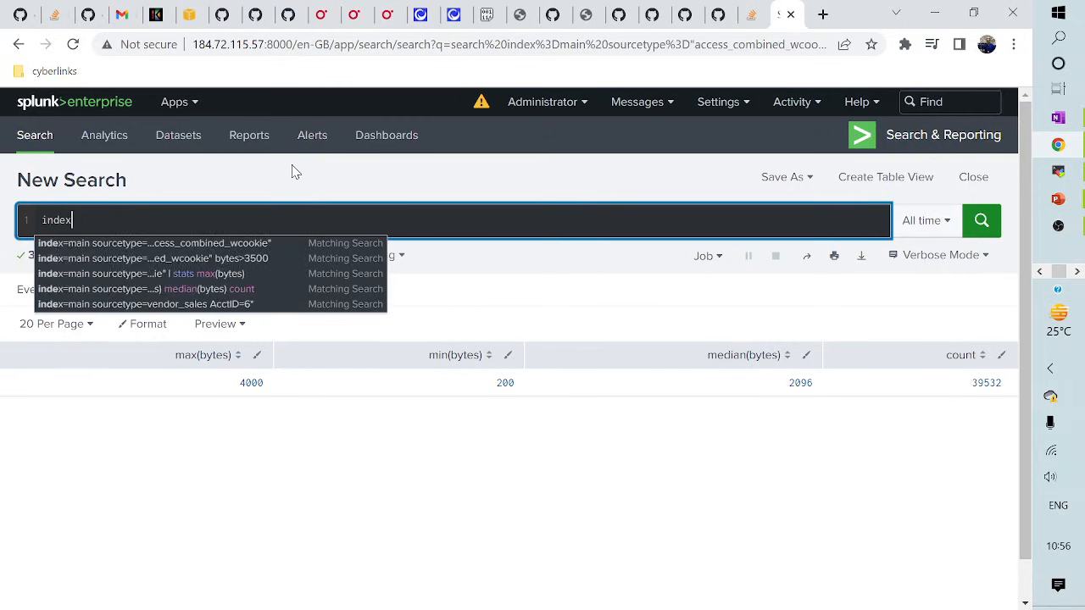
{"action": "type", "text": "=main"}
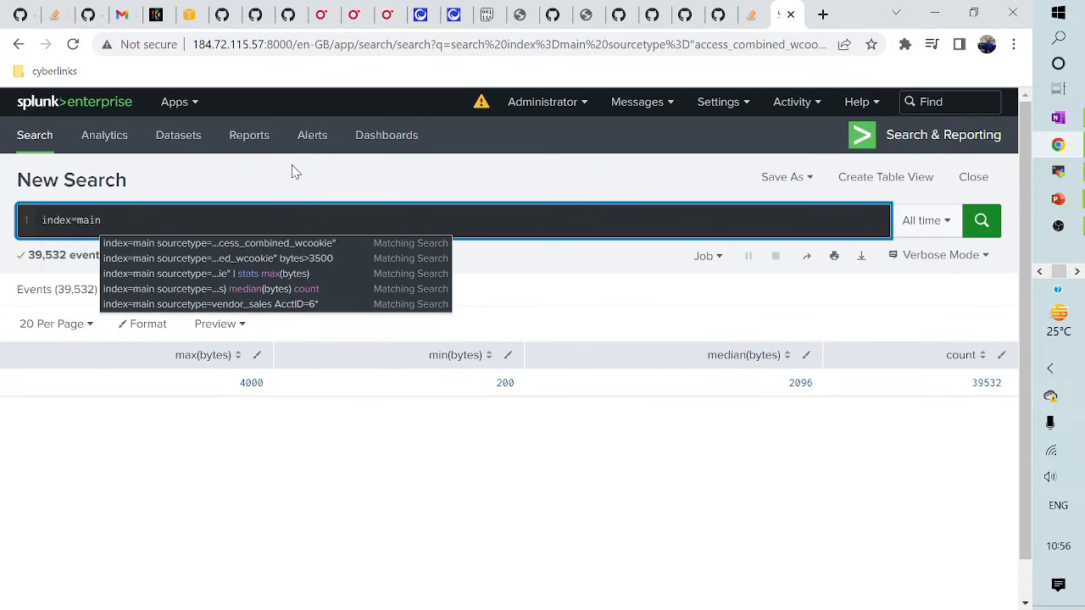
{"action": "type", "text": " | "}
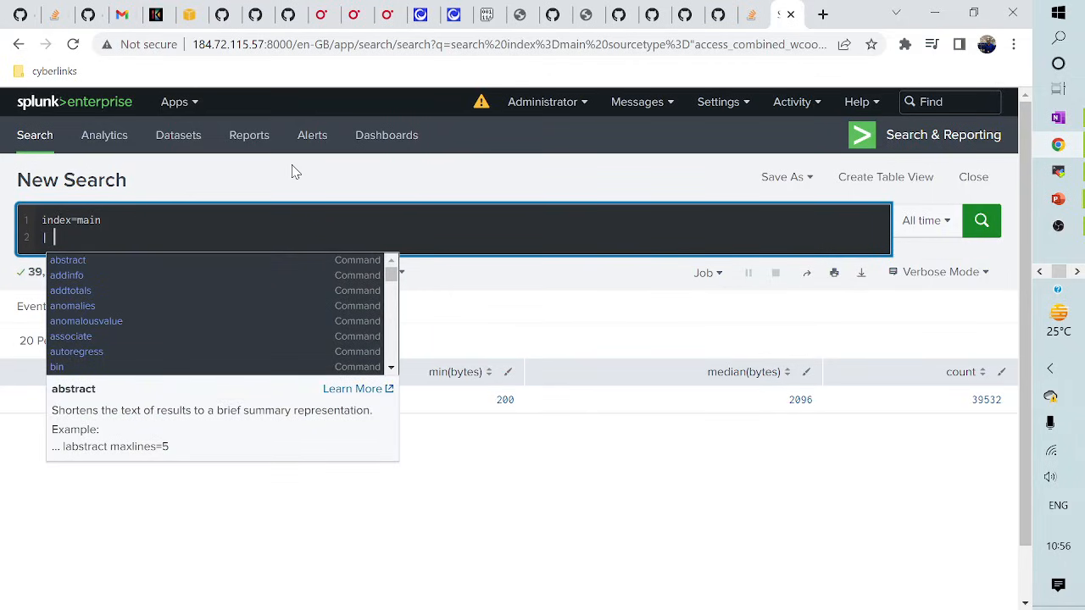
{"action": "type", "text": "stats cou"}
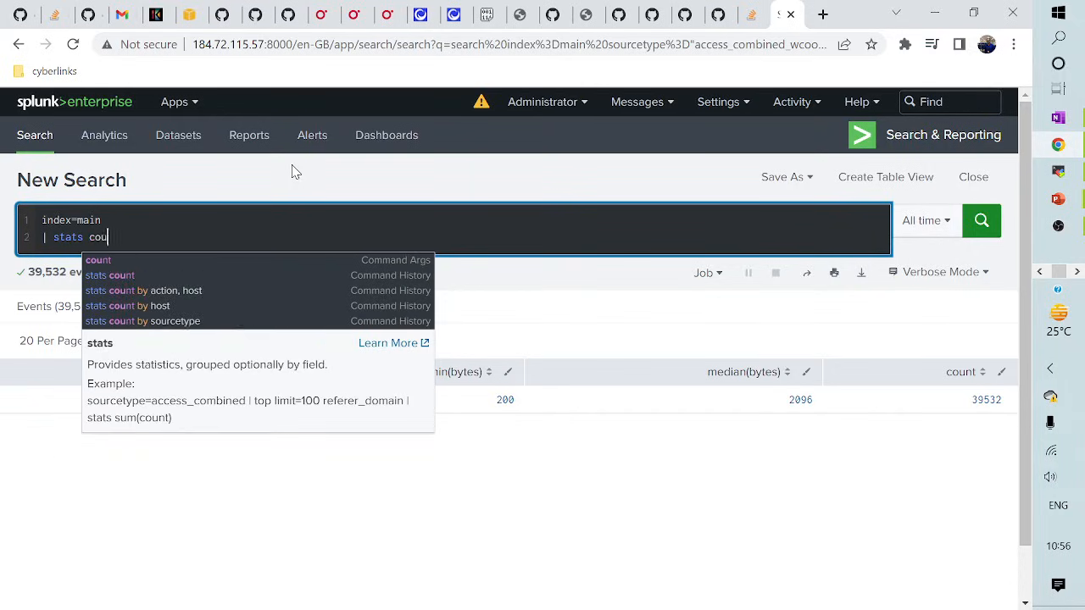
{"action": "type", "text": "nt by soiurcetype"}
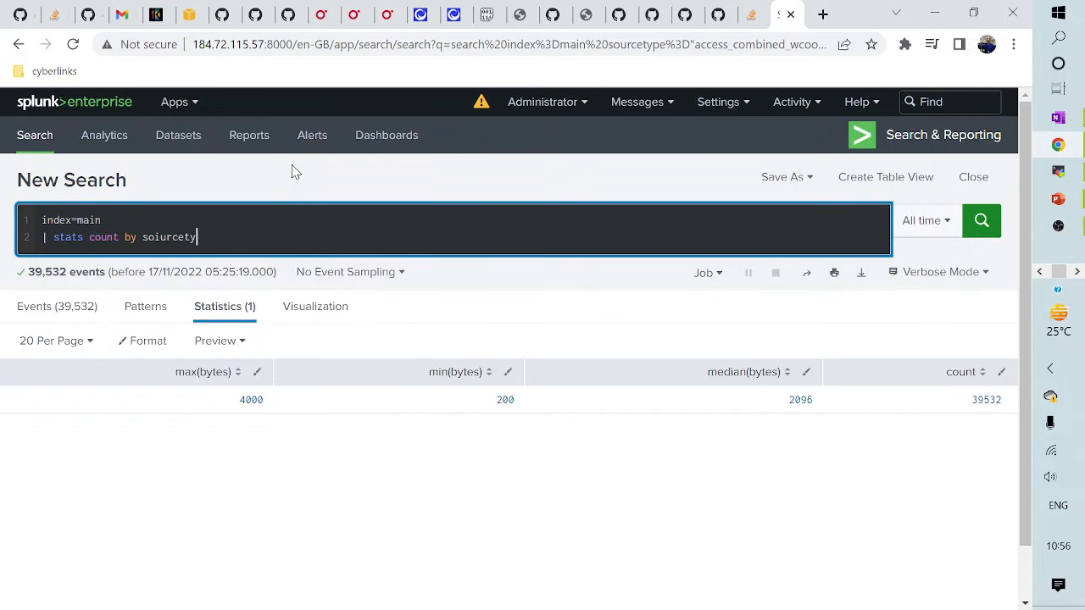
{"action": "key", "text": "BackSpace"}
{"action": "key", "text": "BackSpace"}
{"action": "key", "text": "BackSpace"}
{"action": "key", "text": "BackSpace"}
{"action": "key", "text": "BackSpace"}
{"action": "key", "text": "BackSpace"}
{"action": "key", "text": "BackSpace"}
{"action": "key", "text": "BackSpace"}
{"action": "key", "text": "BackSpace"}
{"action": "type", "text": "urcetype"}
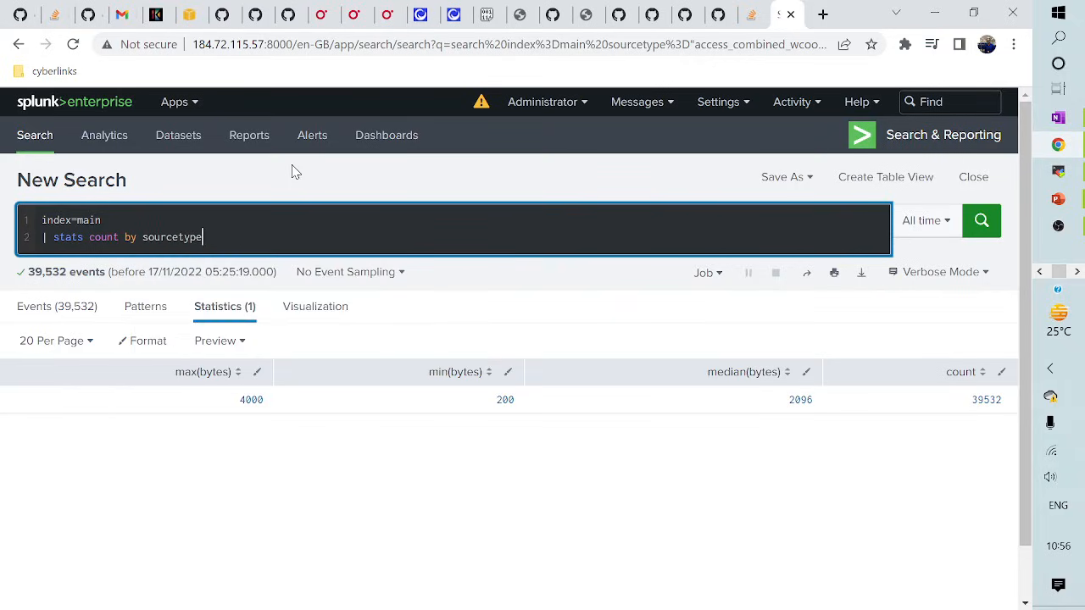
{"action": "key", "text": "Return"}
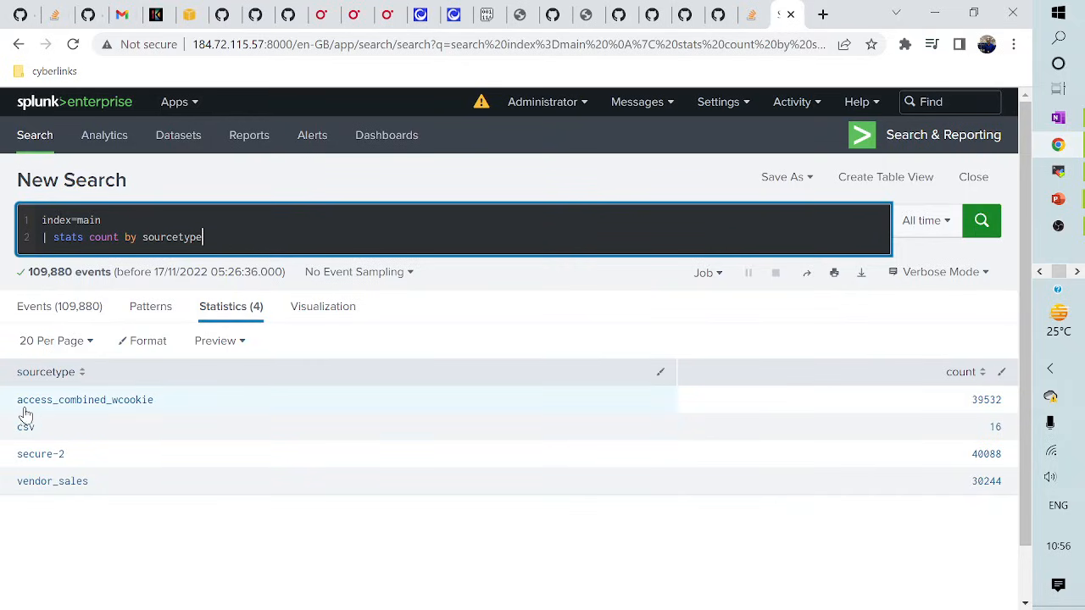
- Check the sourcetype names in the notes and start erasing the stats line from the query
{"action": "key", "text": "alt+Tab"}
{"action": "key", "text": "Tab"}
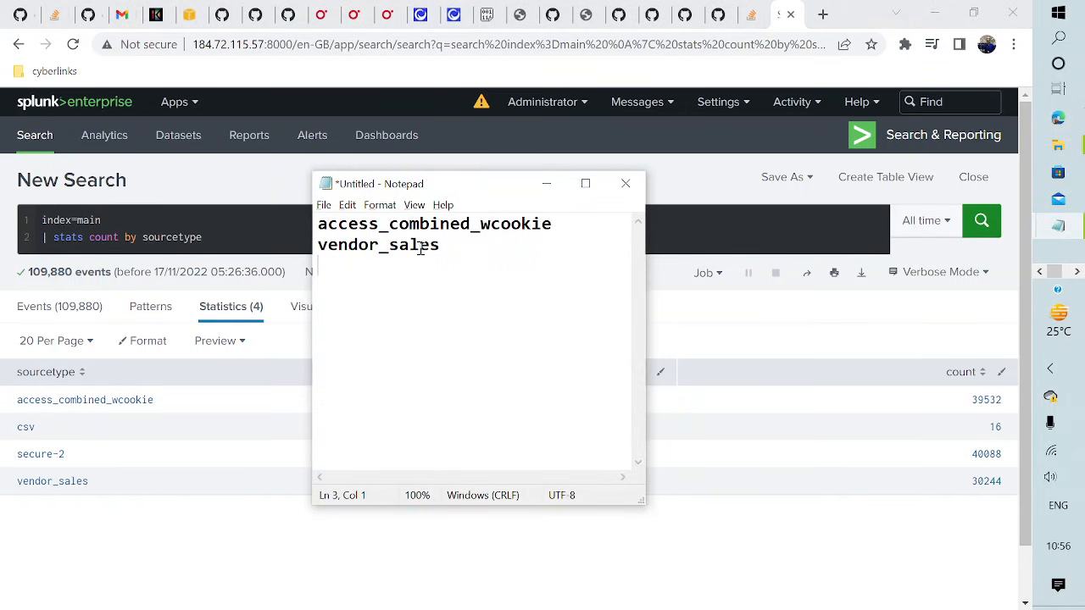
{"action": "left_click", "coordinate": [242, 242]}
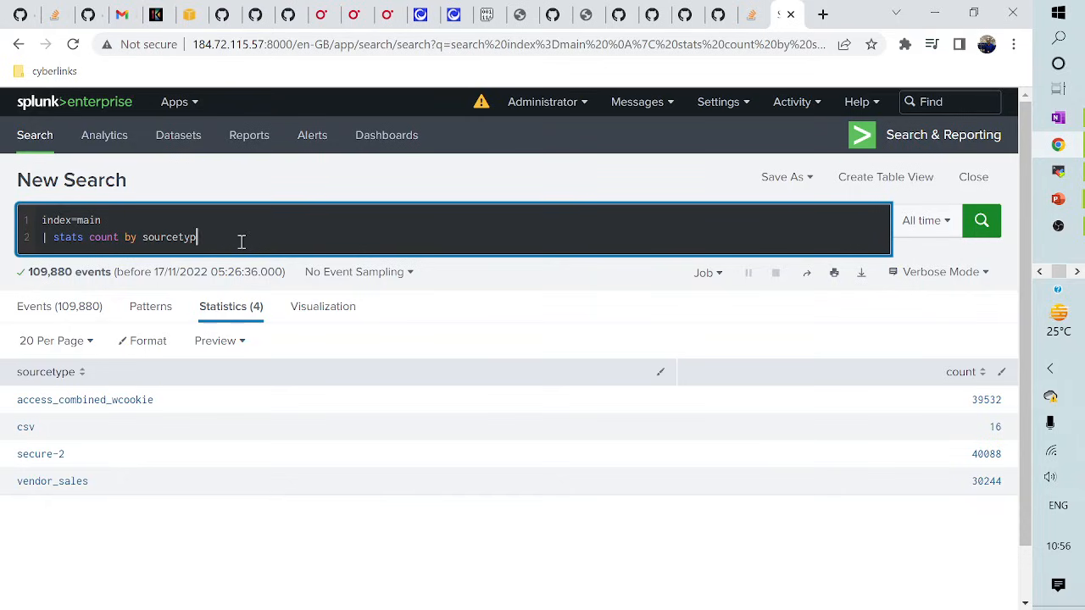
{"action": "key", "text": "BackSpace"}
{"action": "key", "text": "BackSpace"}
{"action": "key", "text": "BackSpace"}
{"action": "key", "text": "BackSpace"}
{"action": "key", "text": "BackSpace"}
{"action": "key", "text": "BackSpace"}
{"action": "key", "text": "BackSpace"}
{"action": "key", "text": "BackSpace"}
{"action": "key", "text": "BackSpace"}
{"action": "key", "text": "BackSpace"}
{"action": "key", "text": "BackSpace"}
{"action": "key", "text": "BackSpace"}
{"action": "key", "text": "BackSpace"}
{"action": "key", "text": "BackSpace"}
{"action": "key", "text": "BackSpace"}
{"action": "key", "text": "BackSpace"}
{"action": "key", "text": "BackSpace"}
{"action": "key", "text": "BackSpace"}
{"action": "key", "text": "BackSpace"}
{"action": "key", "text": "BackSpace"}
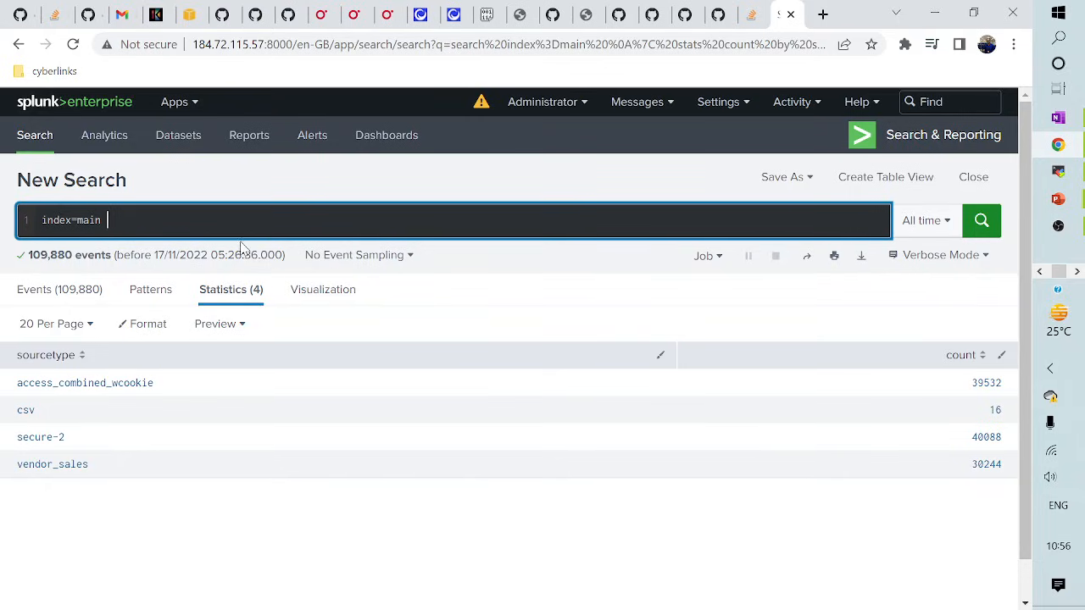
- Search index=main sourcetype=vendor_sales, fixing the typos in the field name and value
{"action": "type", "text": "soucrtype=vendor_dale"}
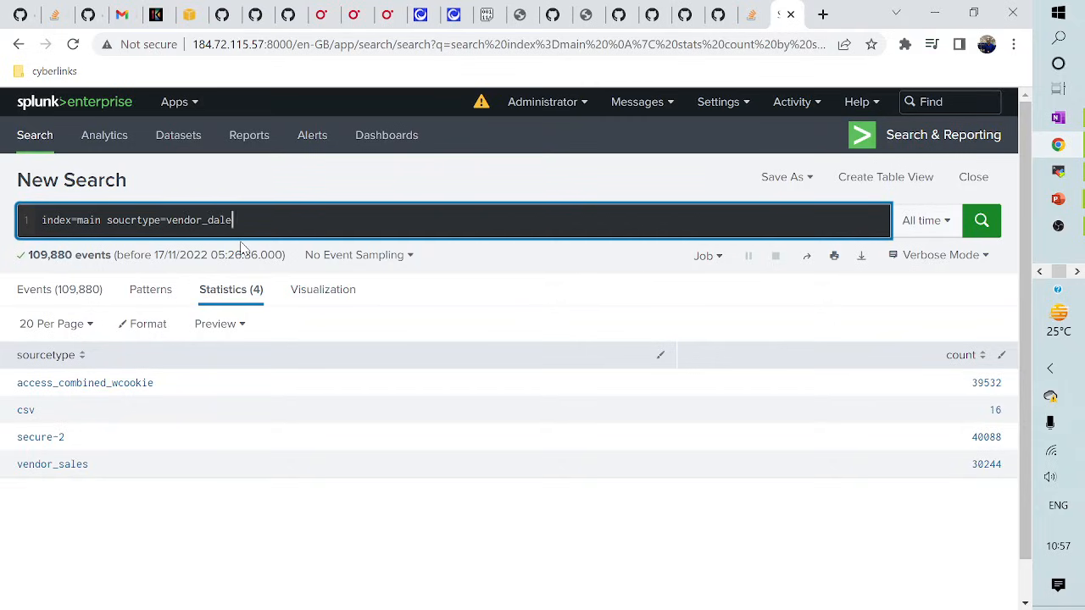
{"action": "key", "text": "BackSpace"}
{"action": "key", "text": "BackSpace"}
{"action": "key", "text": "BackSpace"}
{"action": "key", "text": "BackSpace"}
{"action": "type", "text": "sales"}
{"action": "key", "text": "Return"}
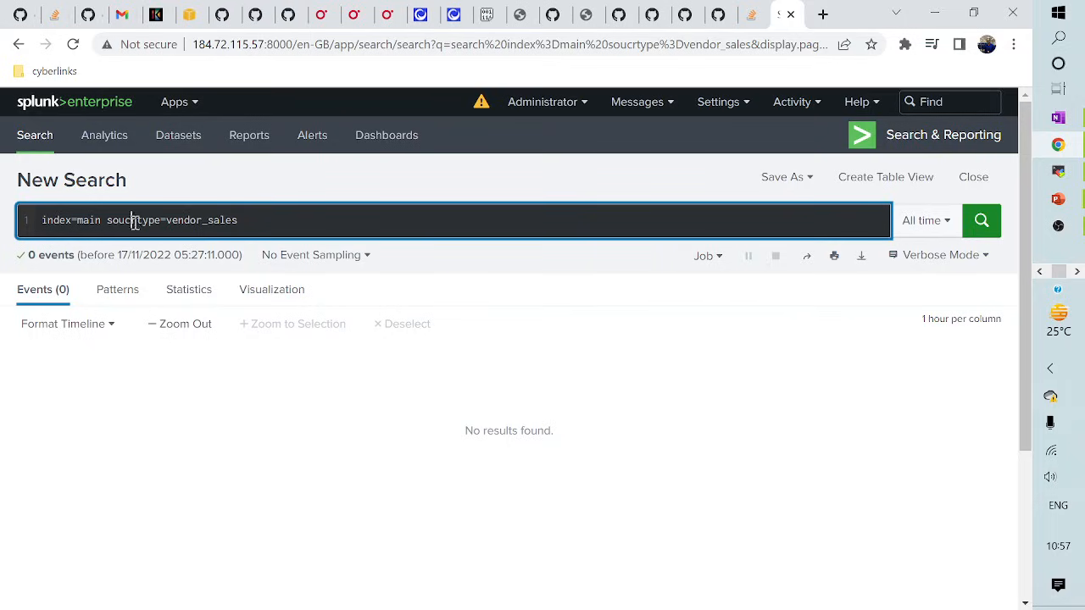
{"action": "key", "text": "BackSpace"}
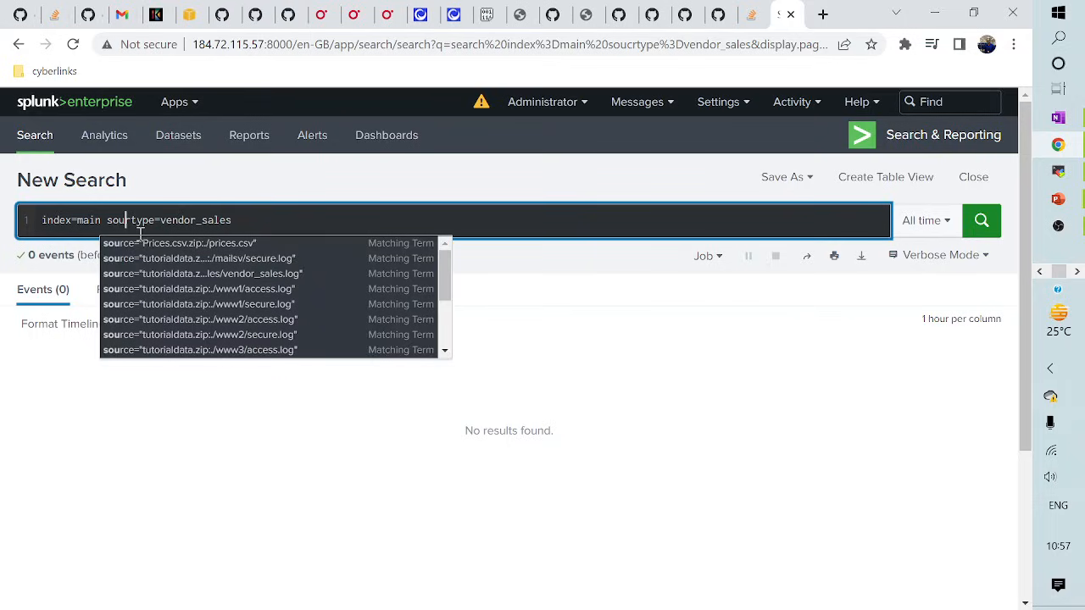
{"action": "type", "text": "ce"}
{"action": "key", "text": "Return"}
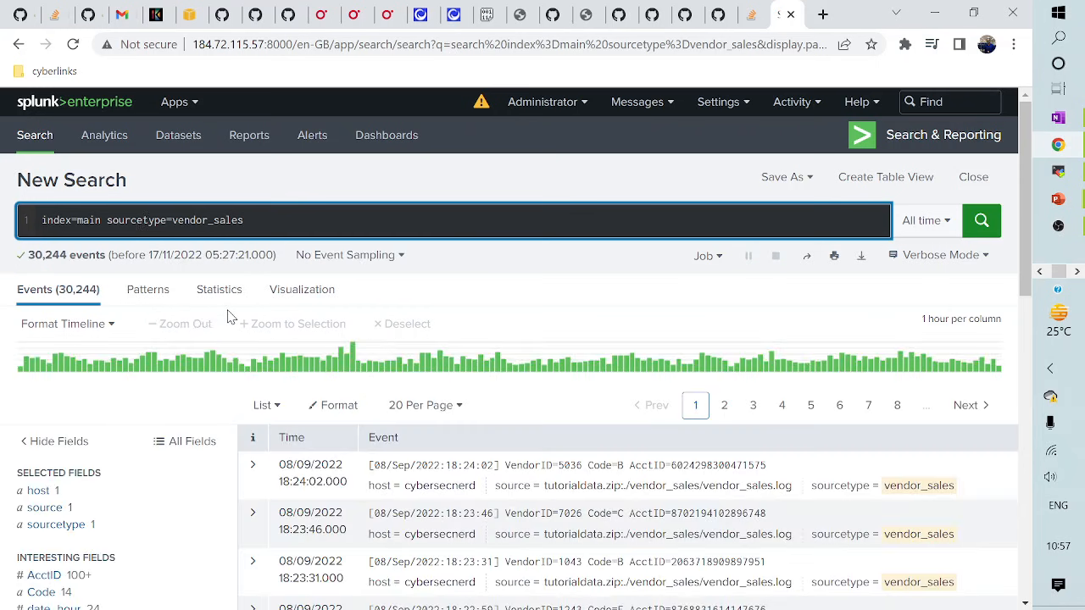
- Review the value summaries of the AcctID and Code fields
{"action": "scroll", "coordinate": [416, 377], "scroll_direction": "down", "scroll_amount": 2}
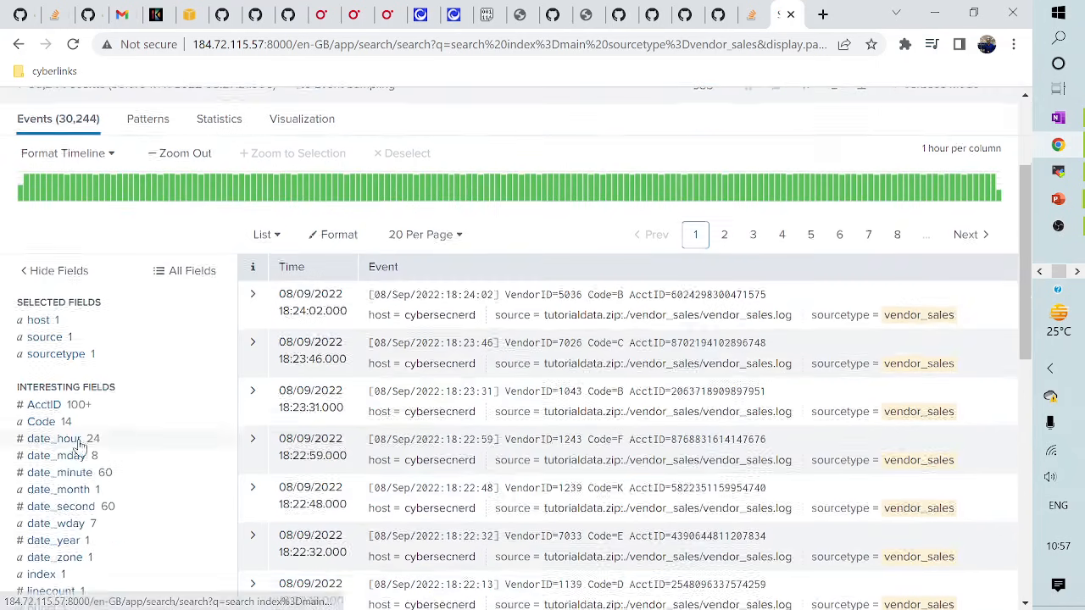
{"action": "scroll", "coordinate": [89, 437], "scroll_direction": "down", "scroll_amount": 2}
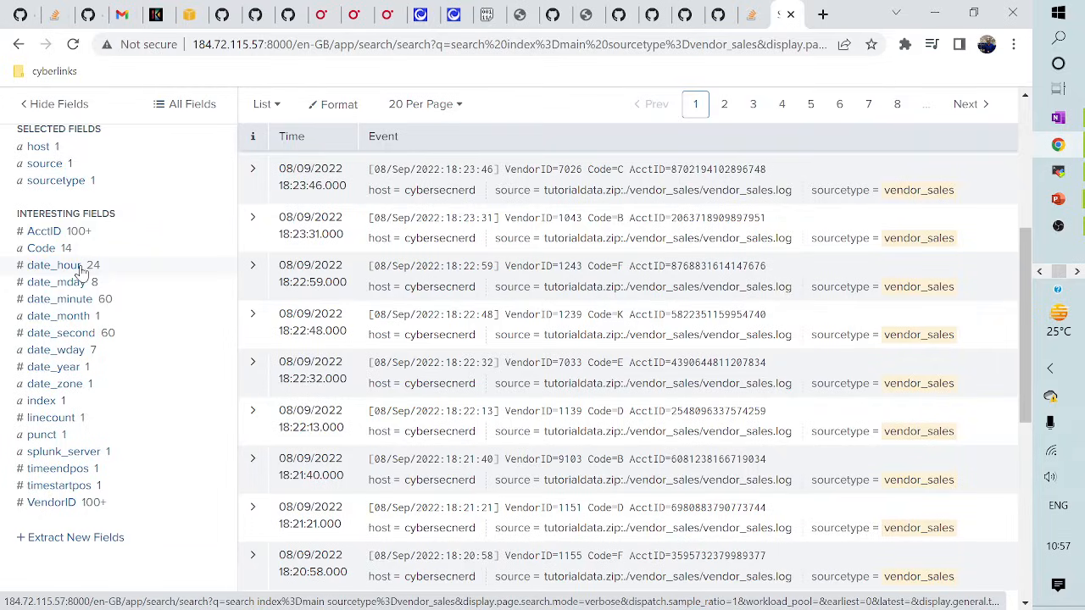
{"action": "left_click", "coordinate": [49, 234]}
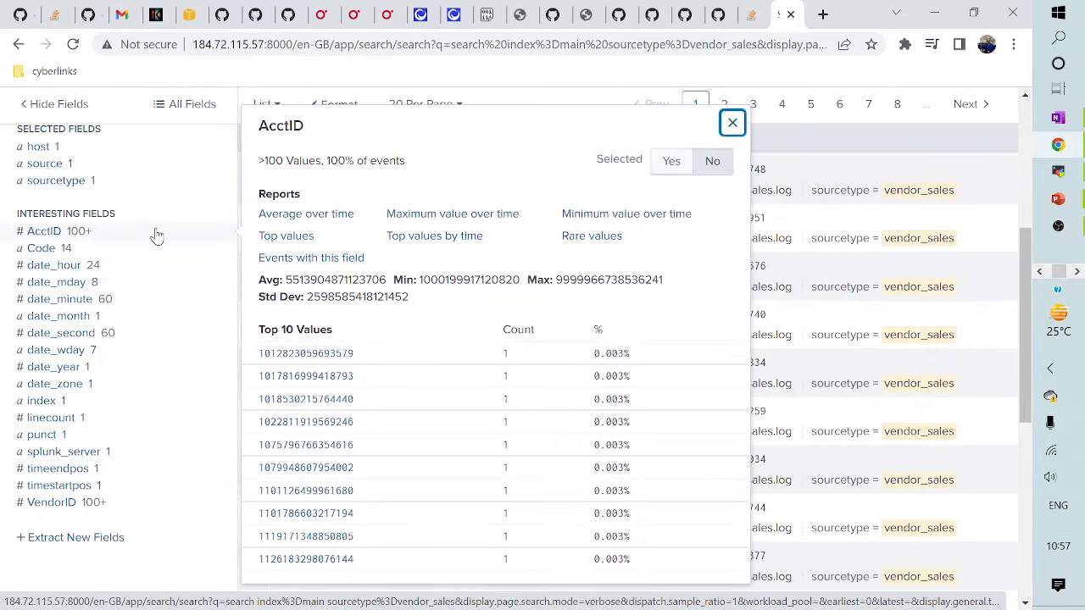
{"action": "left_click", "coordinate": [43, 249]}
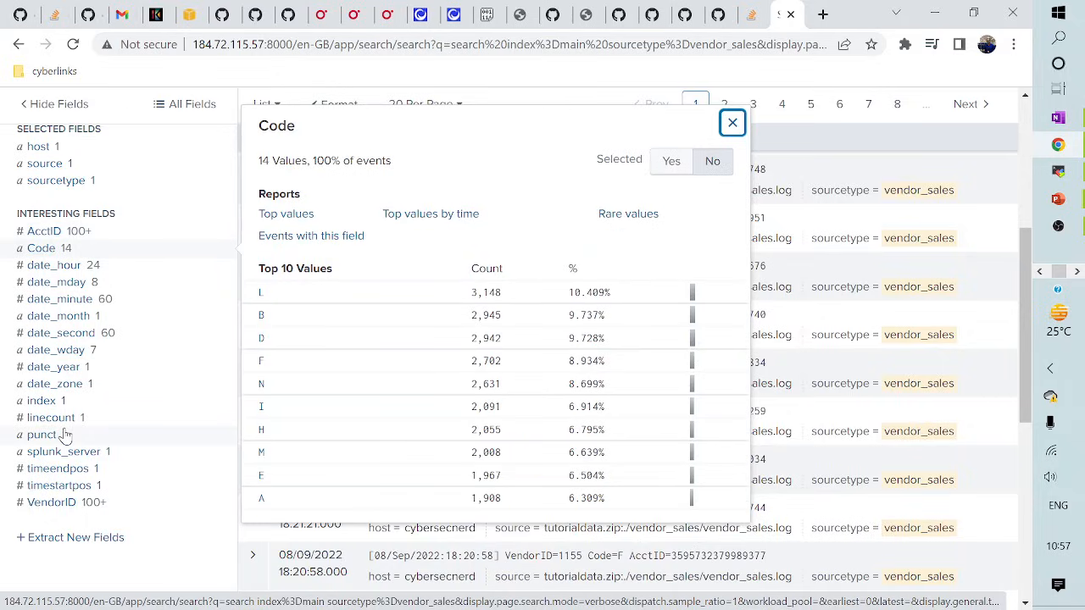
{"action": "scroll", "coordinate": [66, 436], "scroll_direction": "up", "scroll_amount": 3}
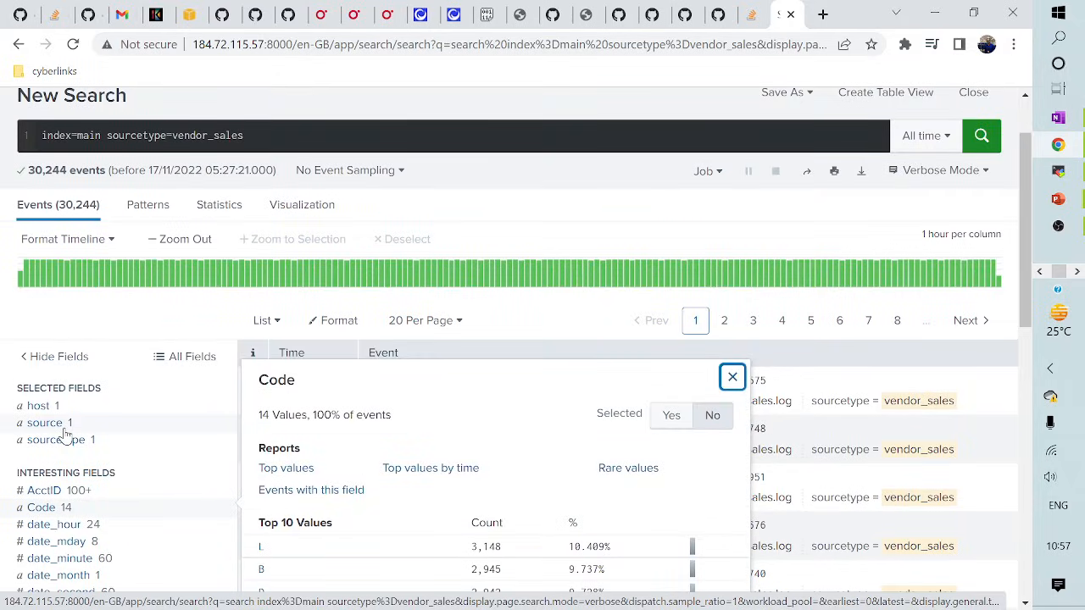
{"action": "left_click", "coordinate": [297, 133]}
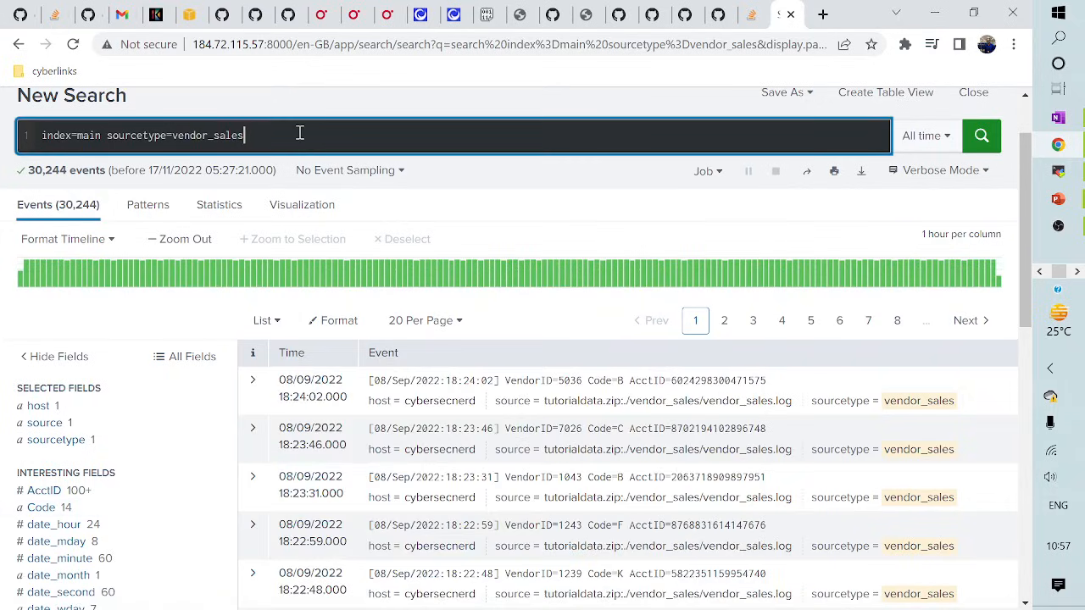
- Check the search exercises on the slide, then return to the Splunk results
{"action": "key", "text": "alt+Tab"}
{"action": "key", "text": "alt+Tab"}
{"action": "key", "text": "Tab"}
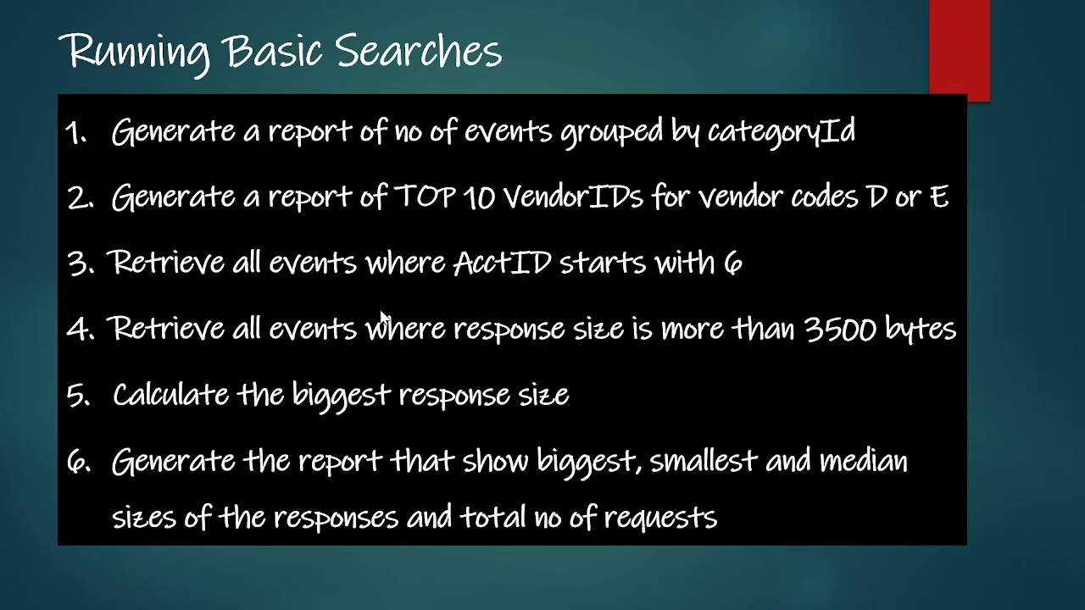
{"action": "key", "text": "alt+Tab"}
{"action": "key", "text": "alt+Tab"}
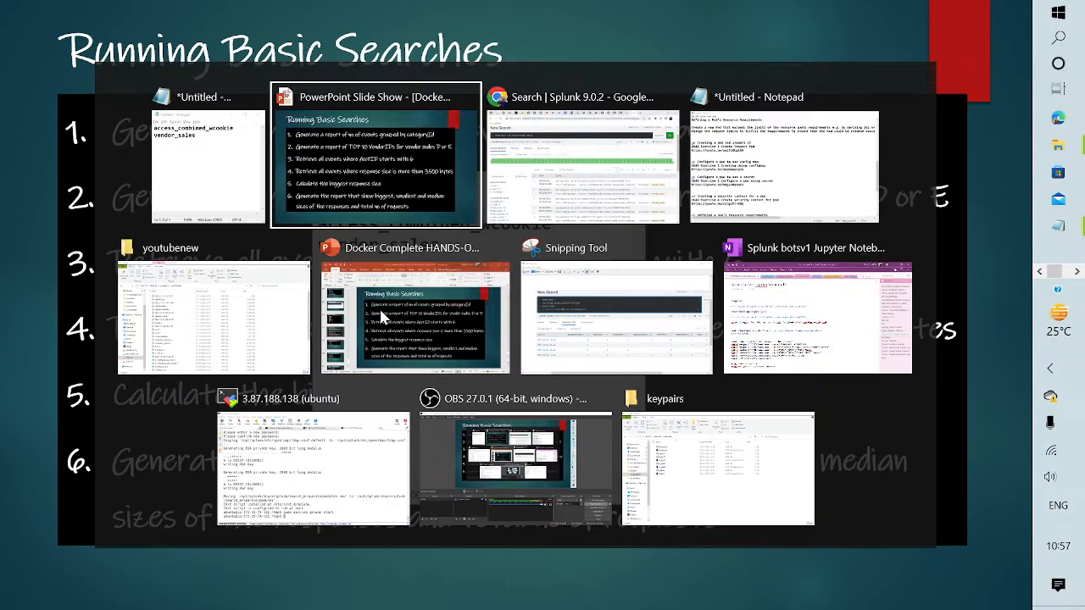
{"action": "key", "text": "Tab"}
{"action": "scroll", "coordinate": [57, 356], "scroll_direction": "down", "scroll_amount": 3}
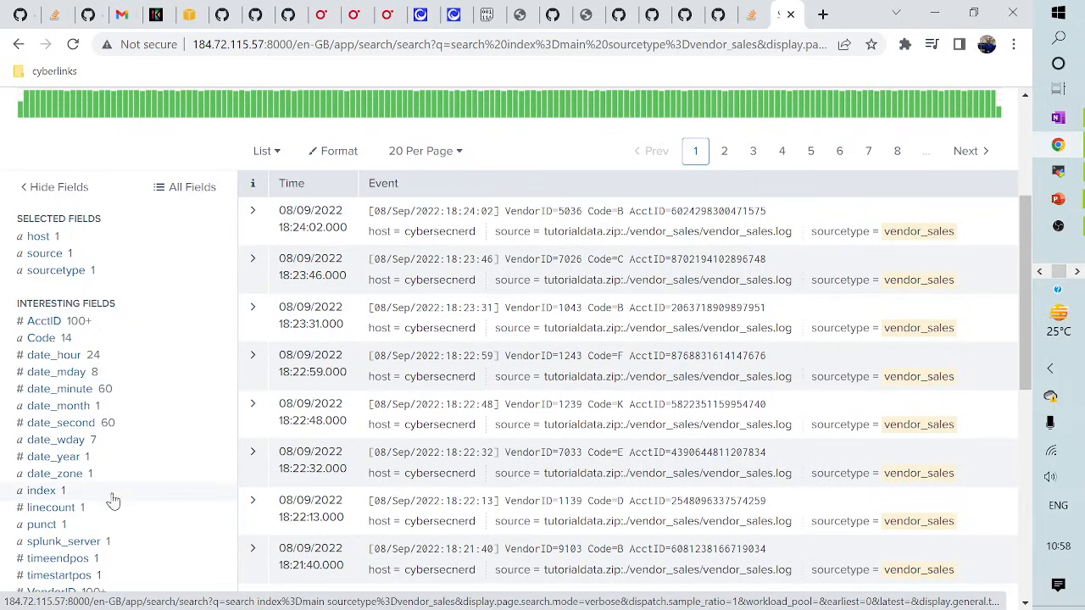
- Replace vendor_sales with access_combined_wcookie, copied from the notes, and run the search
{"action": "scroll", "coordinate": [113, 502], "scroll_direction": "up", "scroll_amount": 3}
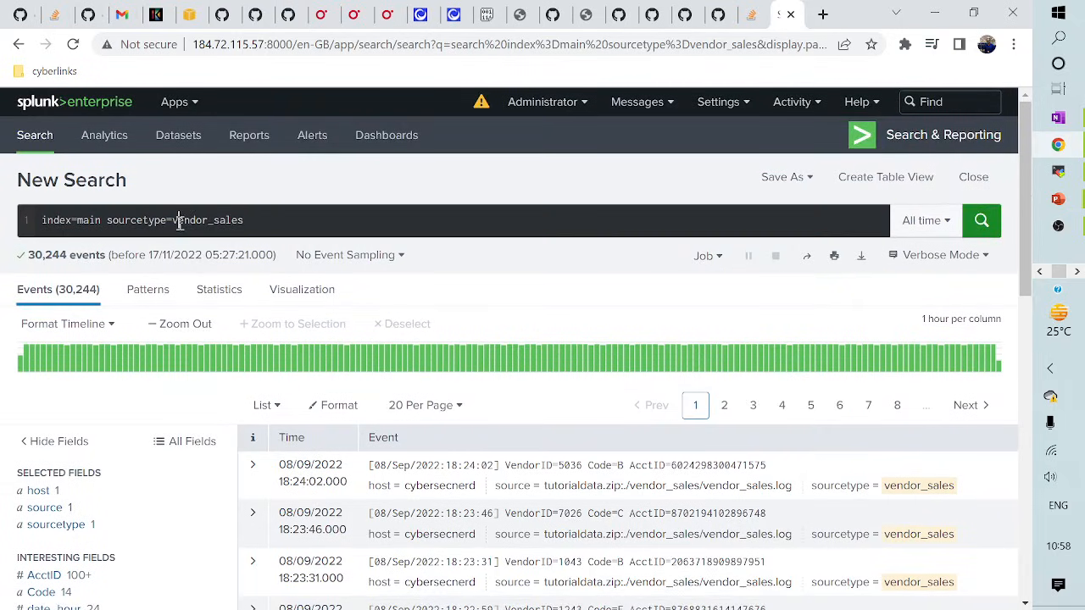
{"action": "left_click_drag", "start_coordinate": [175, 222], "coordinate": [262, 220]}
{"action": "type", "text": "v"}
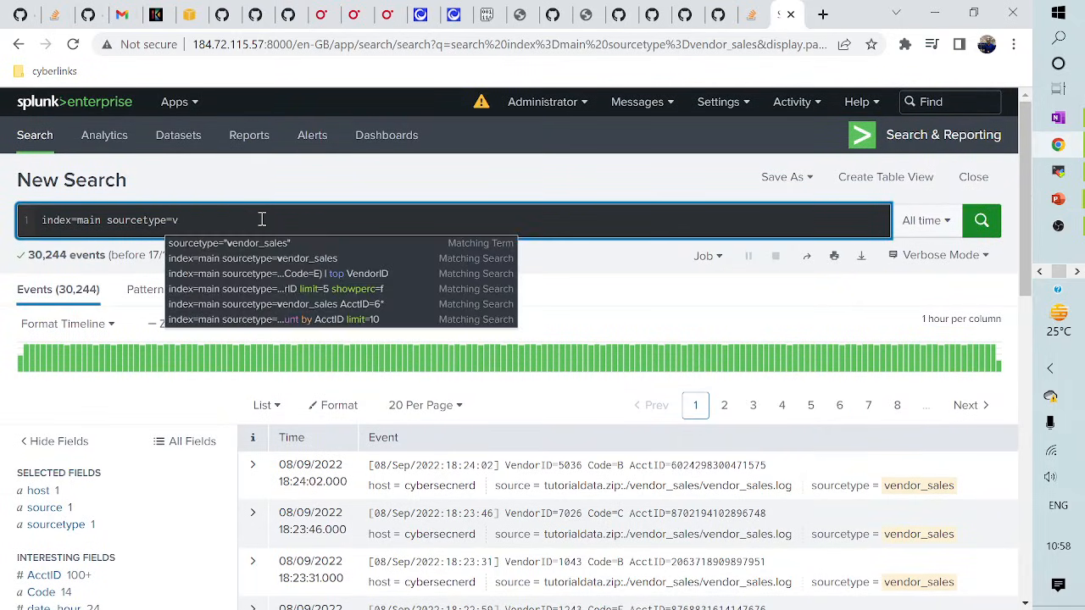
{"action": "key", "text": "BackSpace"}
{"action": "key", "text": "alt+Tab"}
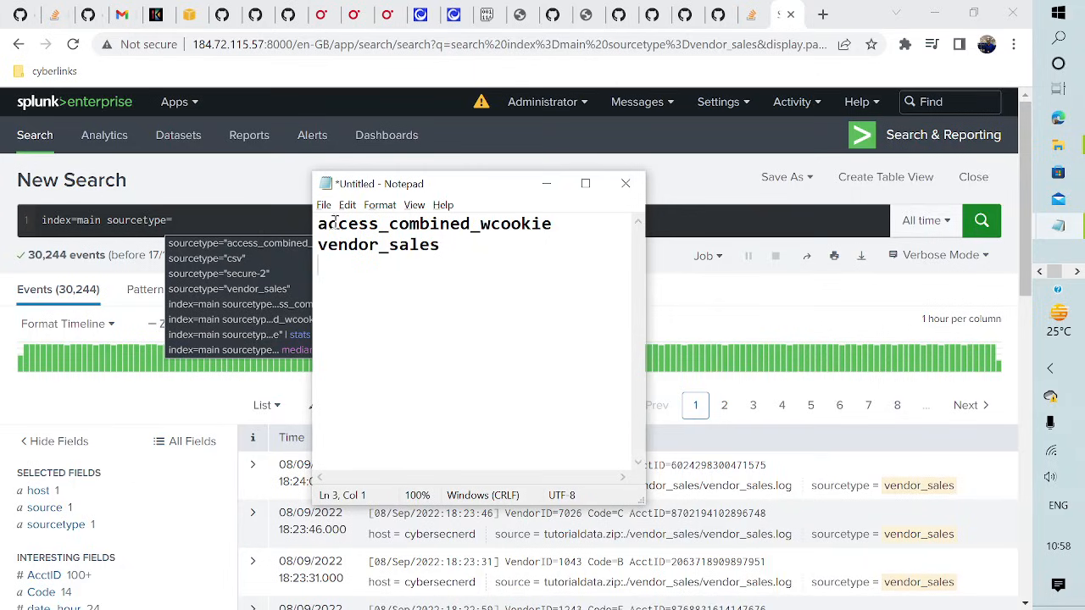
{"action": "left_click_drag", "start_coordinate": [319, 224], "coordinate": [560, 216]}
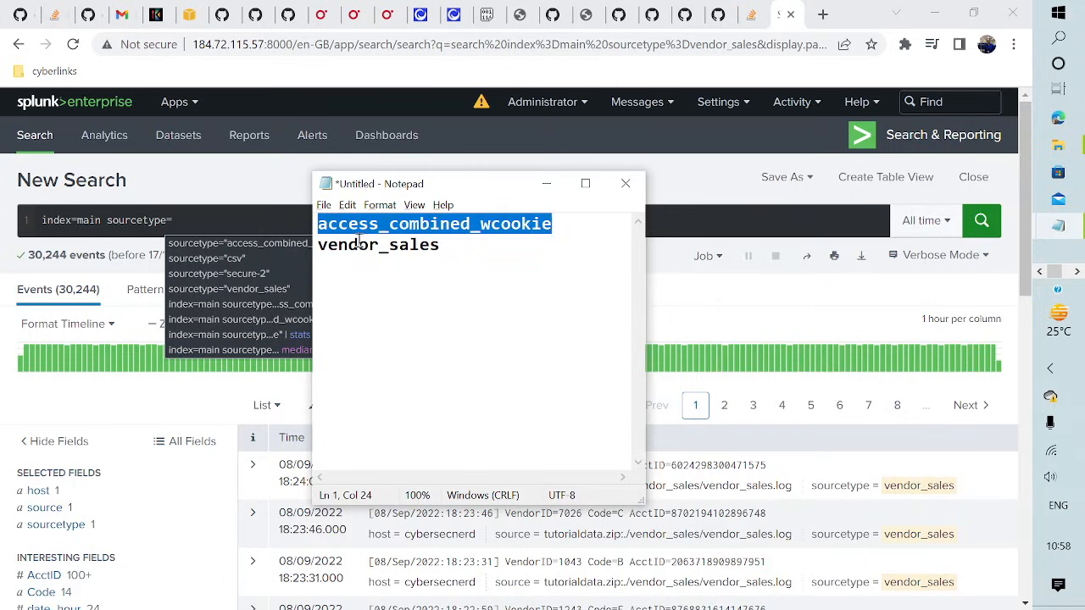
{"action": "key", "text": "ctrl+c"}
{"action": "left_click", "coordinate": [229, 218]}
{"action": "key", "text": "ctrl+v"}
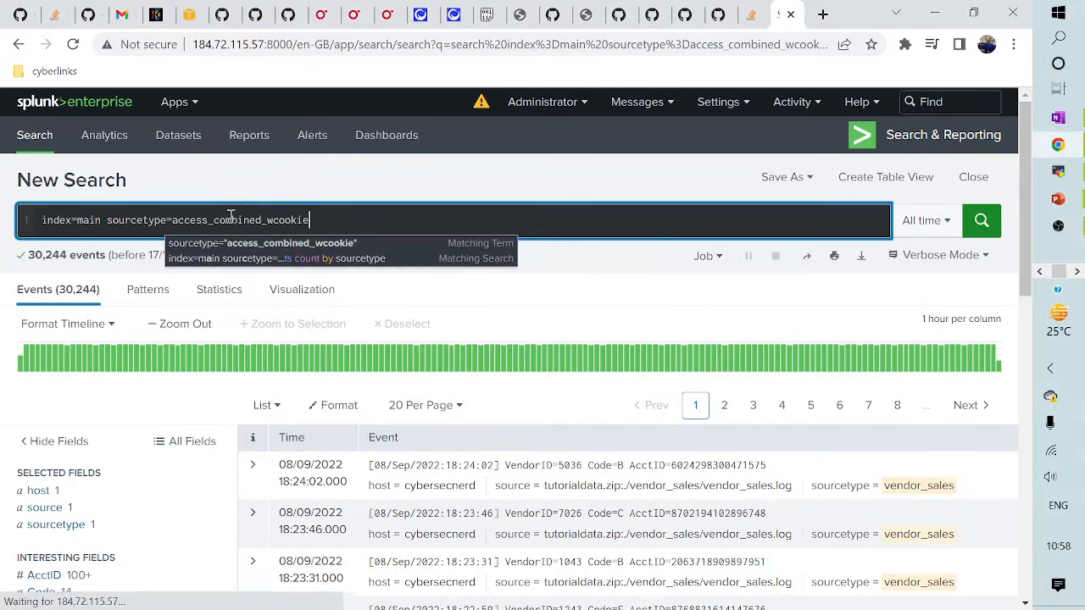
{"action": "key", "text": "Return"}
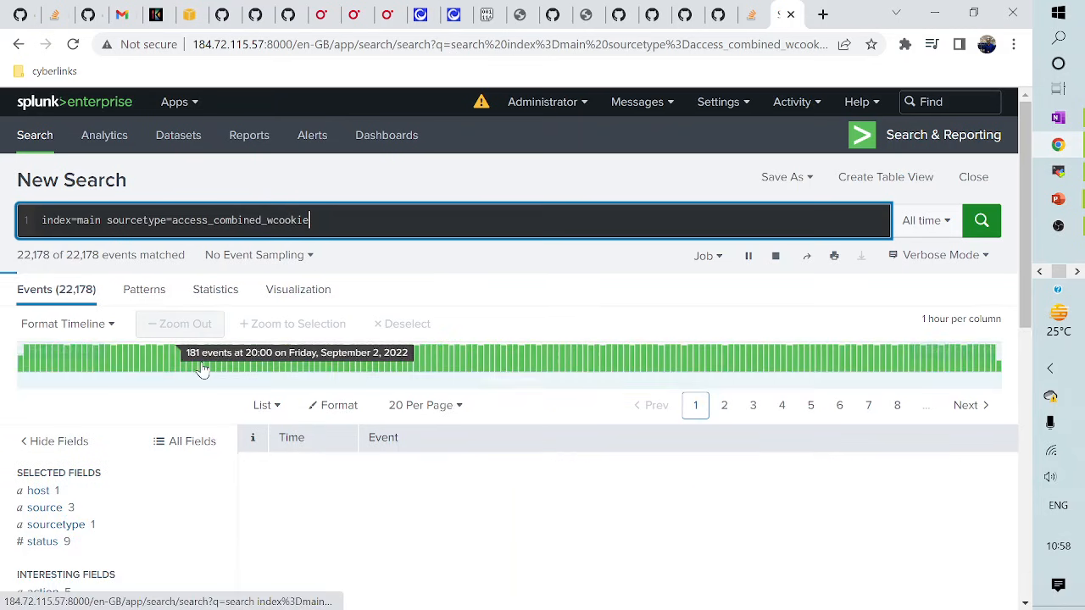
- Inspect the categoryId field's value summary, then close it
{"action": "scroll", "coordinate": [181, 404], "scroll_direction": "down", "scroll_amount": 3}
{"action": "scroll", "coordinate": [82, 424], "scroll_direction": "down", "scroll_amount": 4}
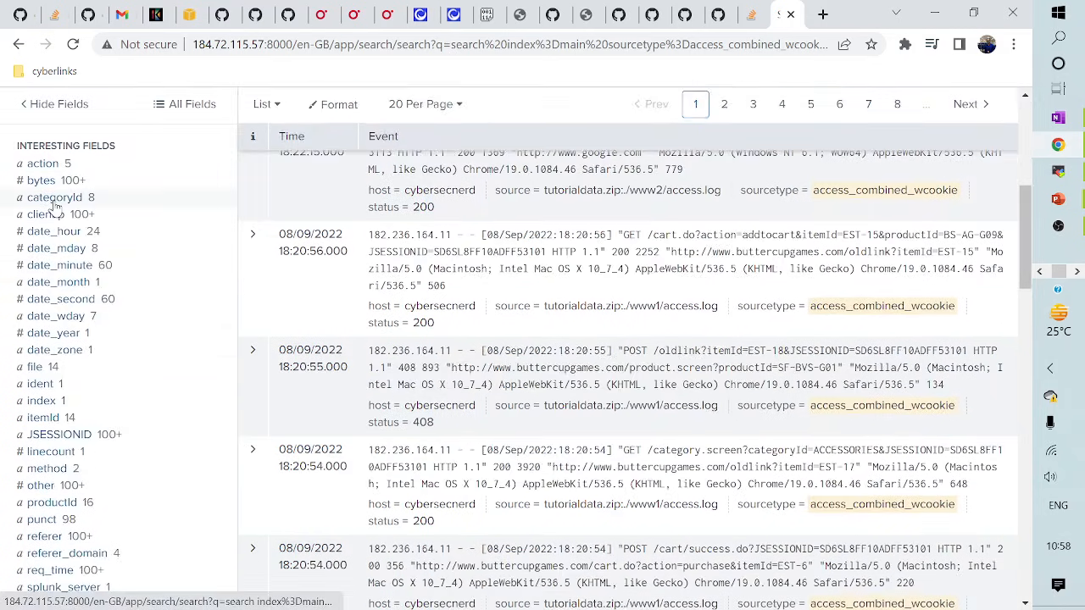
{"action": "left_click", "coordinate": [51, 199]}
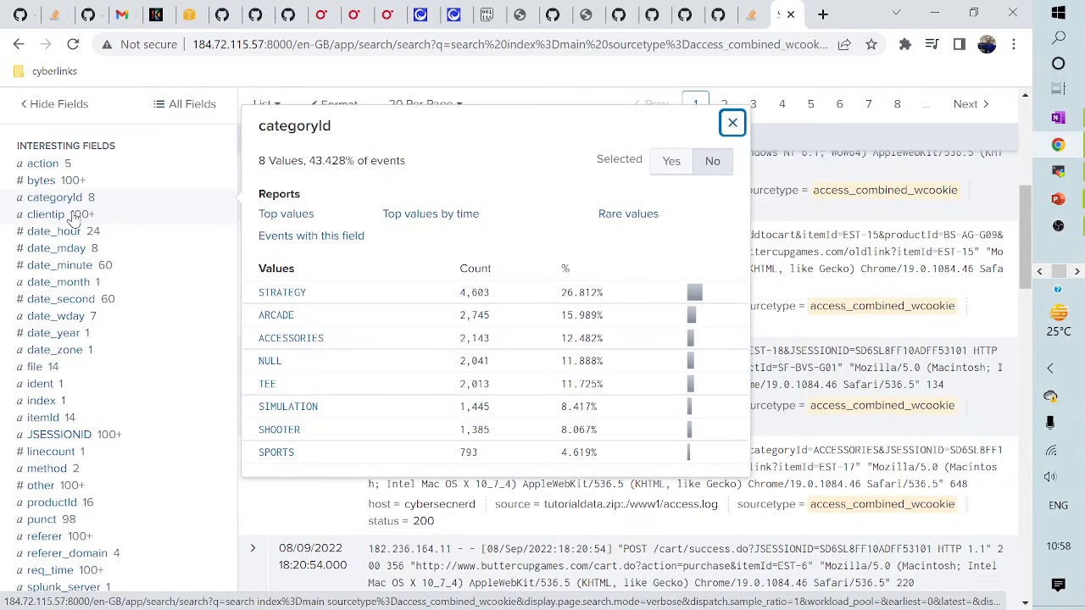
{"action": "scroll", "coordinate": [174, 266], "scroll_direction": "up", "scroll_amount": 5}
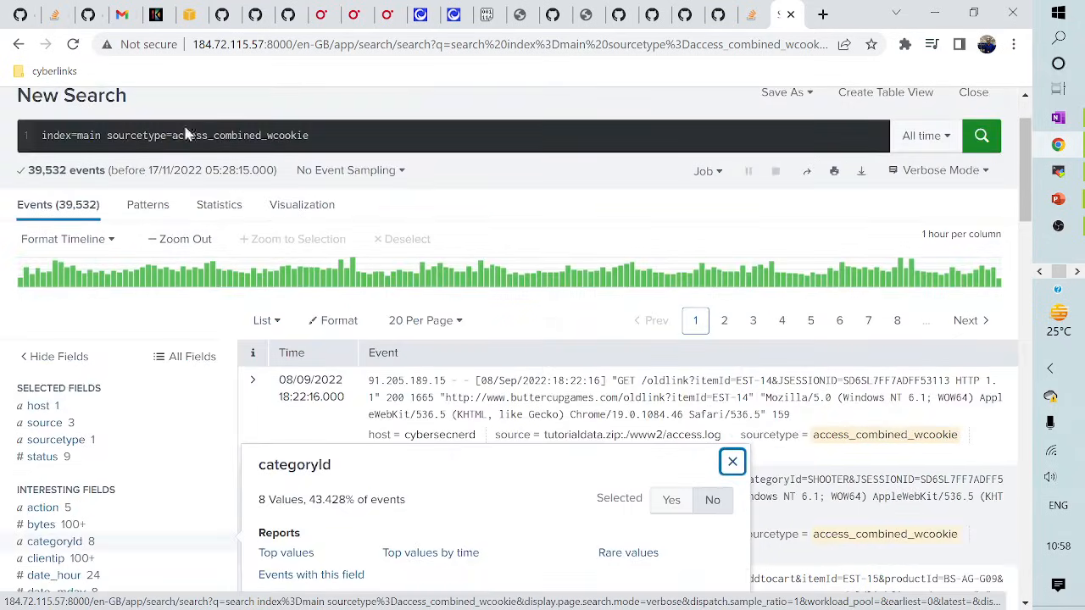
{"action": "left_click", "coordinate": [330, 137]}
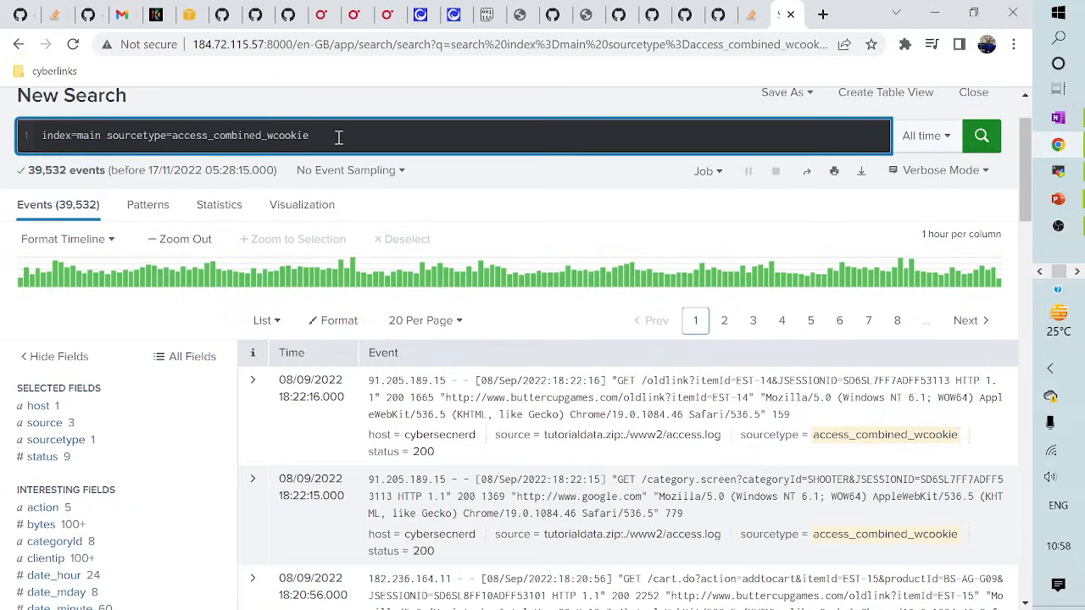
- Add '| stats count by categoryId' on a new line, fixing the capitalisation, and run it
{"action": "key", "text": "alt+Tab"}
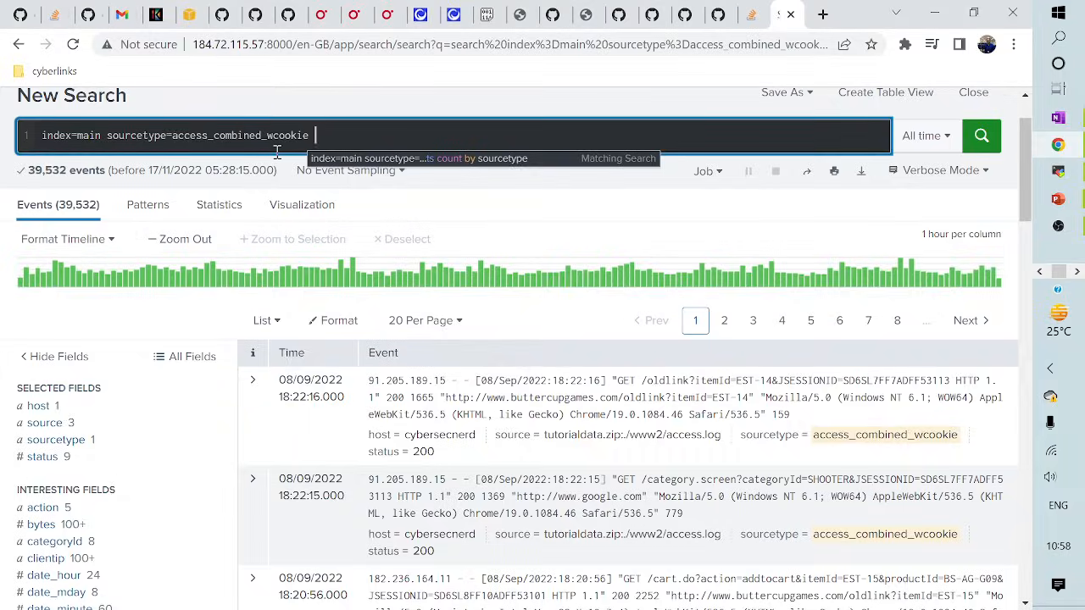
{"action": "key", "text": "shift+Return"}
{"action": "type", "text": "| stats"}
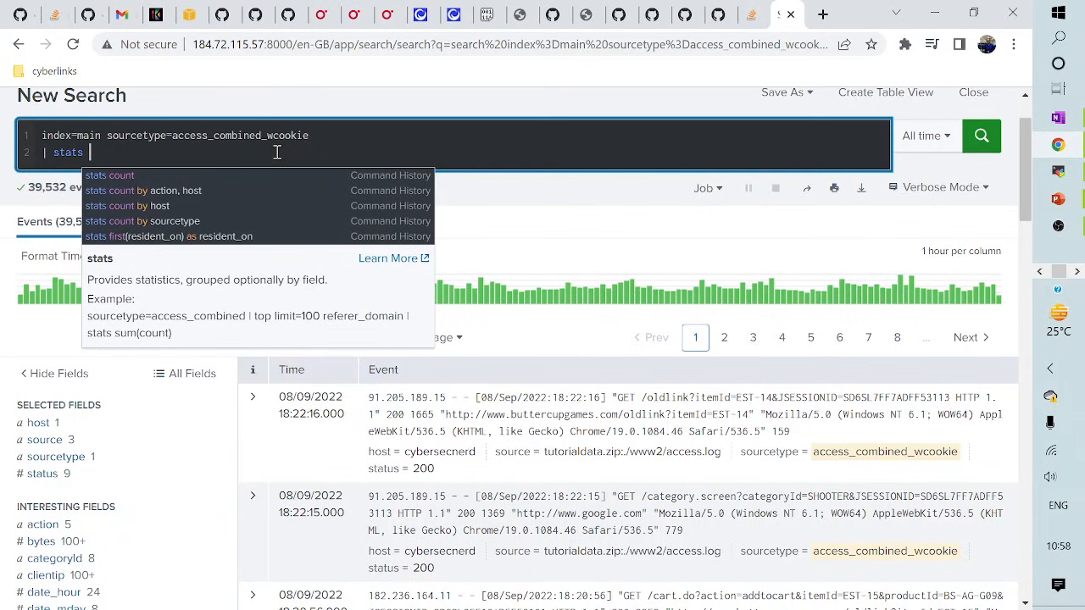
{"action": "type", "text": " count "}
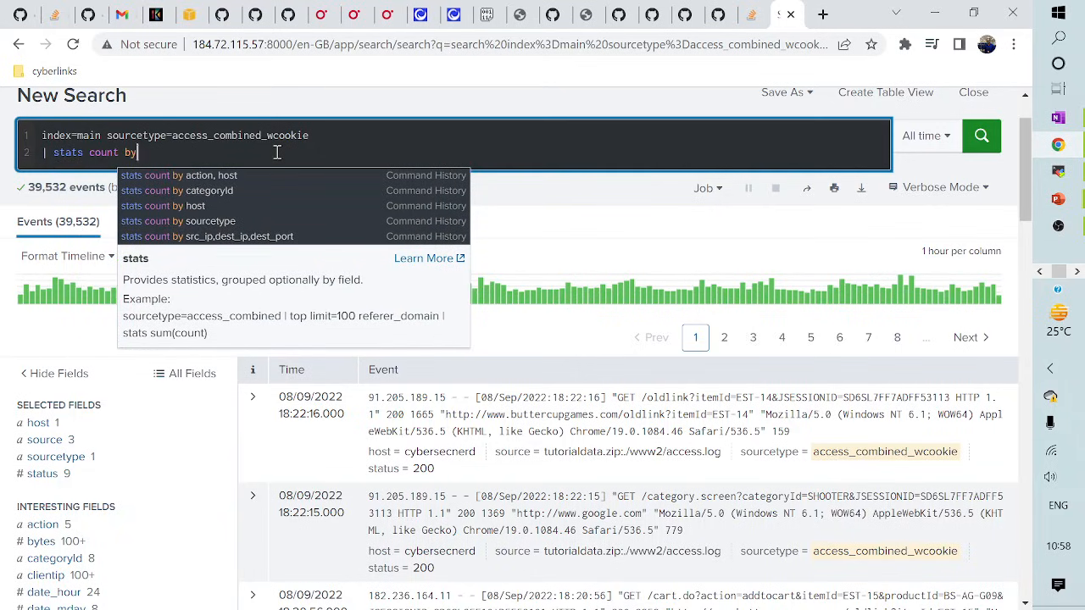
{"action": "type", "text": "by categor"}
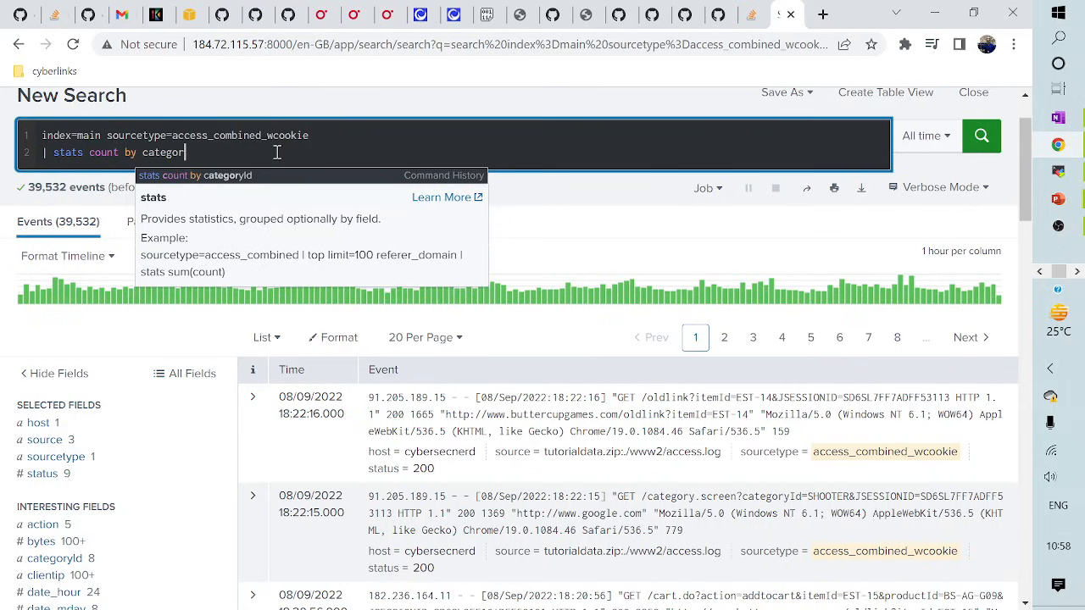
{"action": "type", "text": "yID"}
{"action": "key", "text": "Escape"}
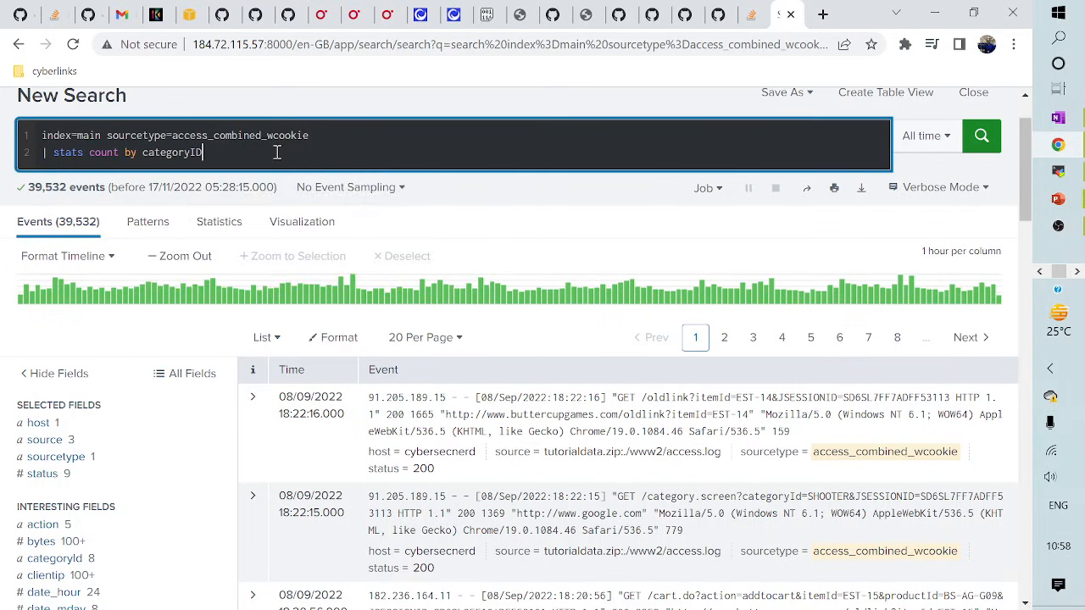
{"action": "scroll", "coordinate": [119, 412], "scroll_direction": "down", "scroll_amount": 2}
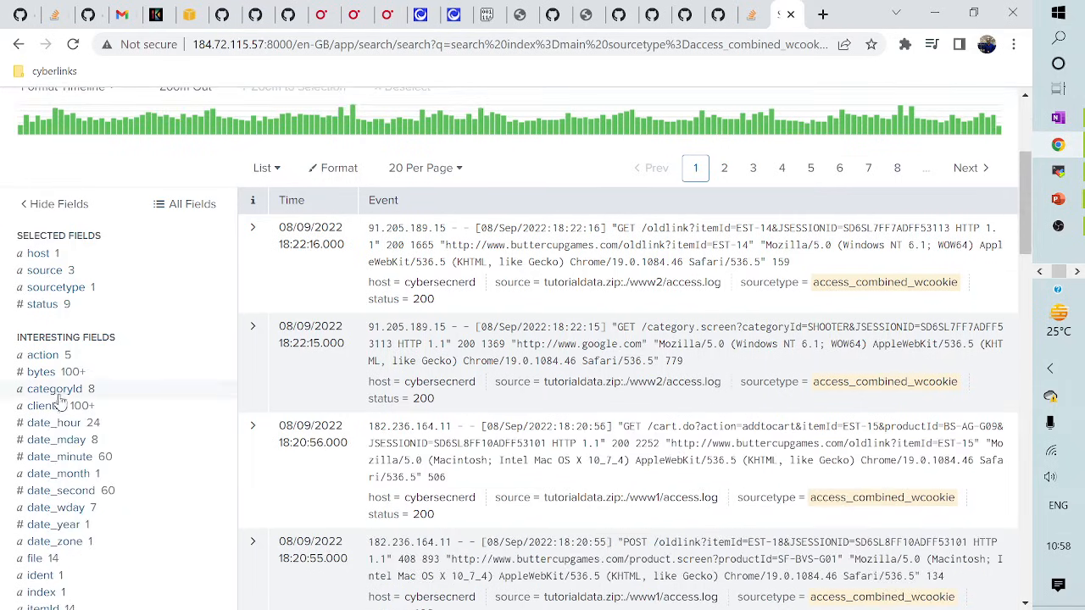
{"action": "scroll", "coordinate": [102, 412], "scroll_direction": "up", "scroll_amount": 3}
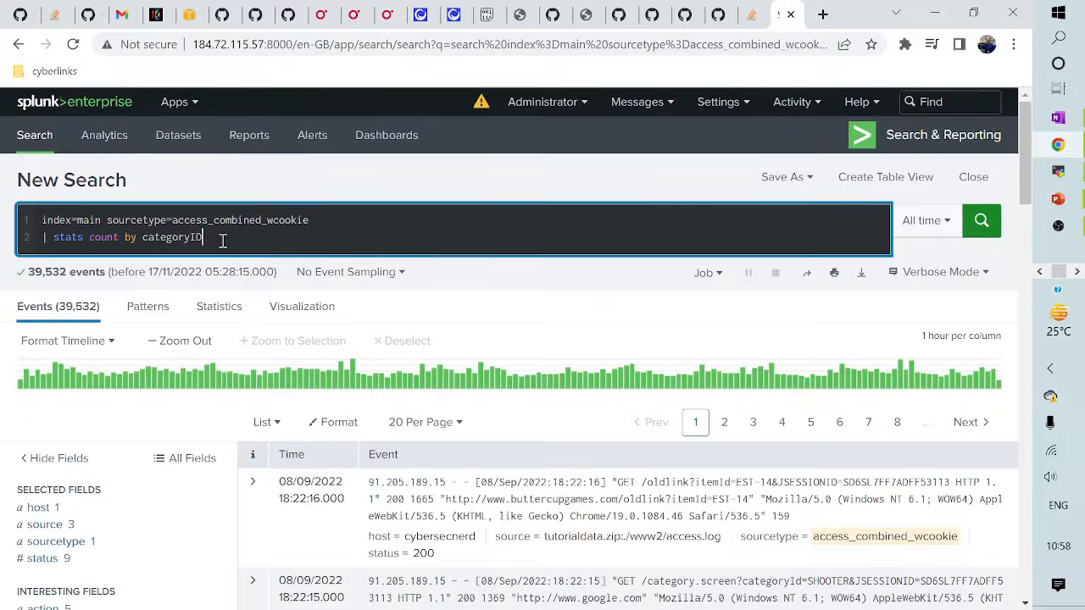
{"action": "key", "text": "BackSpace"}
{"action": "key", "text": "BackSpace"}
{"action": "type", "text": "Id"}
{"action": "key", "text": "Return"}
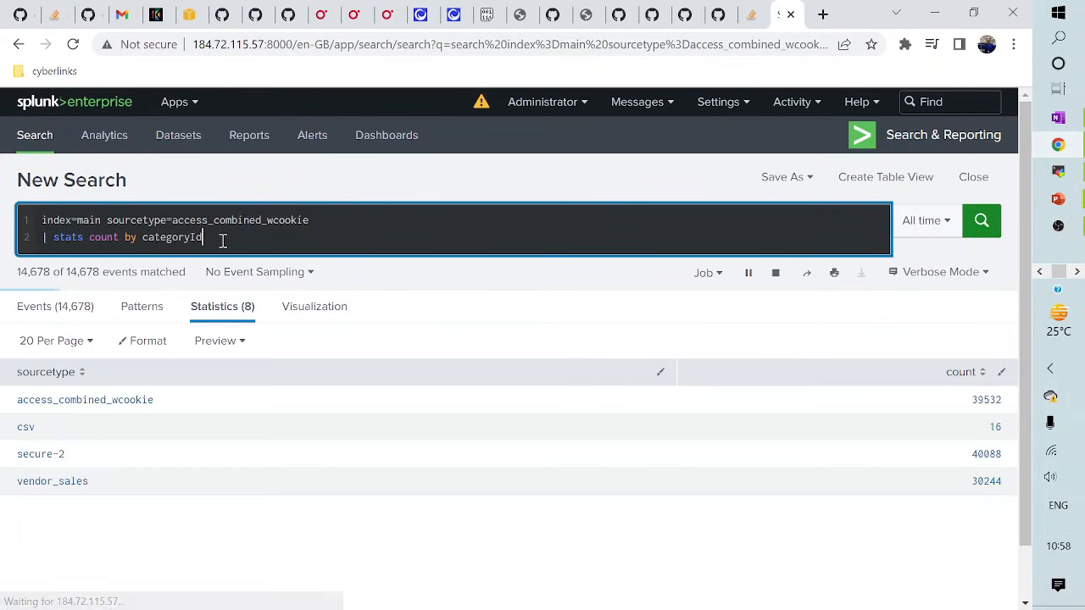
{"action": "scroll", "coordinate": [294, 412], "scroll_direction": "down", "scroll_amount": 1}
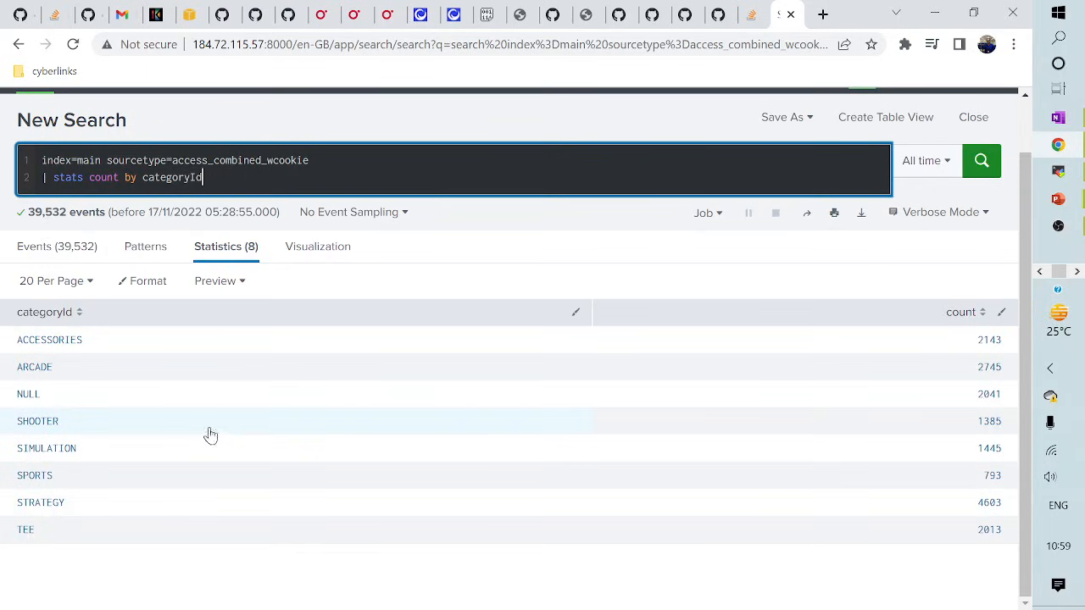
- Show the categoryId counts as a Pie Chart on the Visualization tab
{"action": "left_click", "coordinate": [307, 257]}
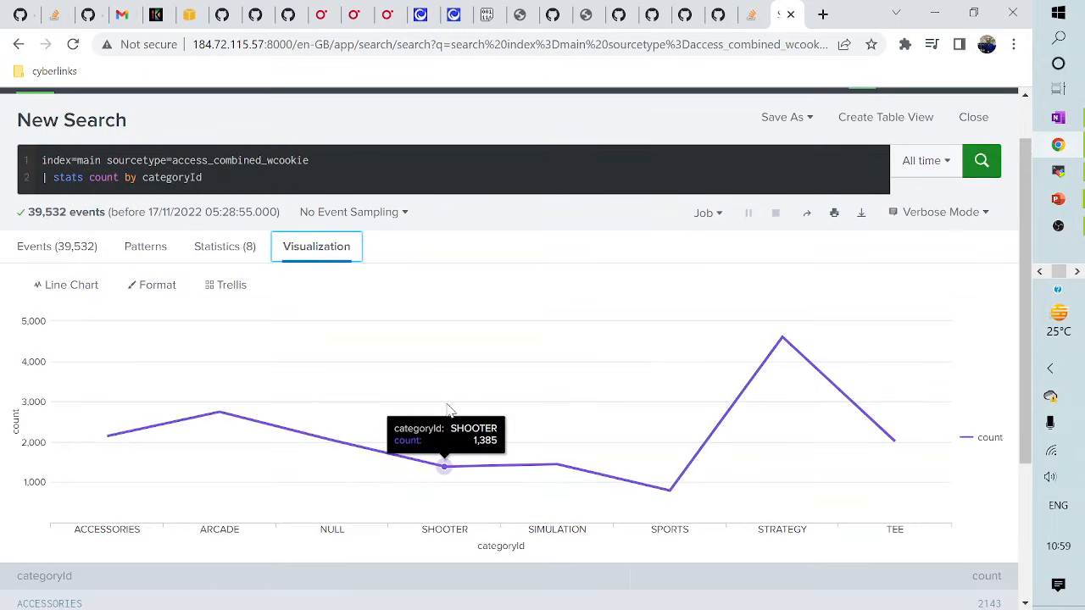
{"action": "left_click", "coordinate": [79, 293]}
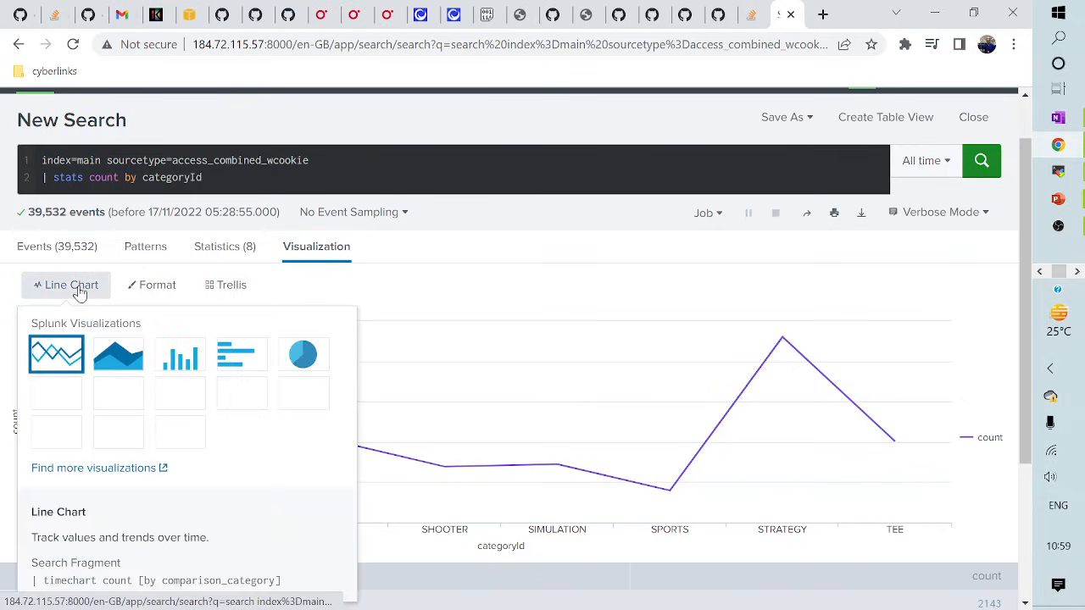
{"action": "left_click", "coordinate": [304, 356]}
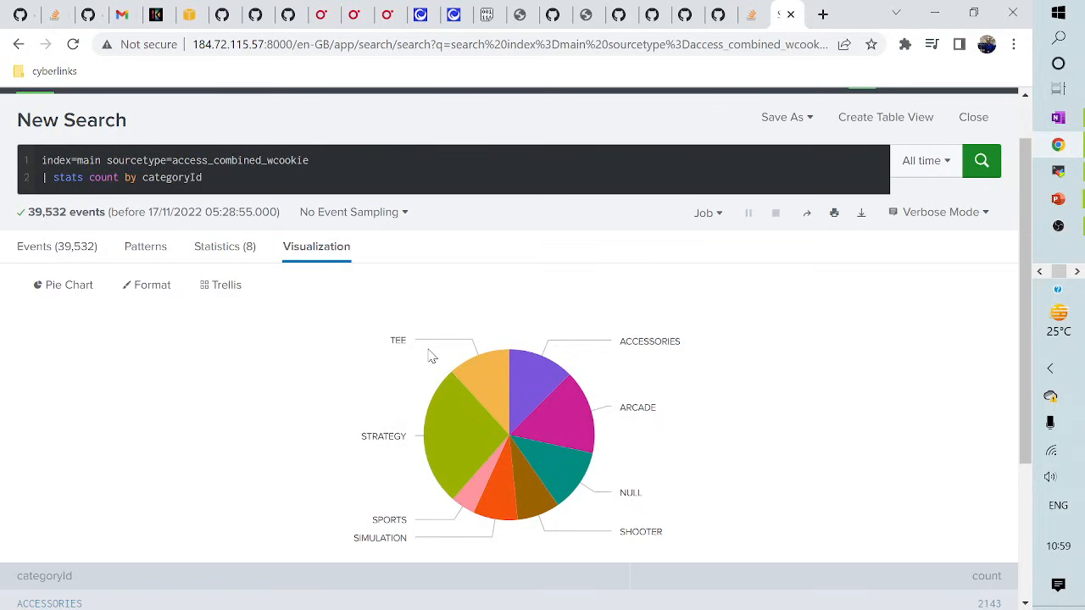
- Browse the pie chart's Format and Trellis options, then close them
{"action": "left_click", "coordinate": [135, 286]}
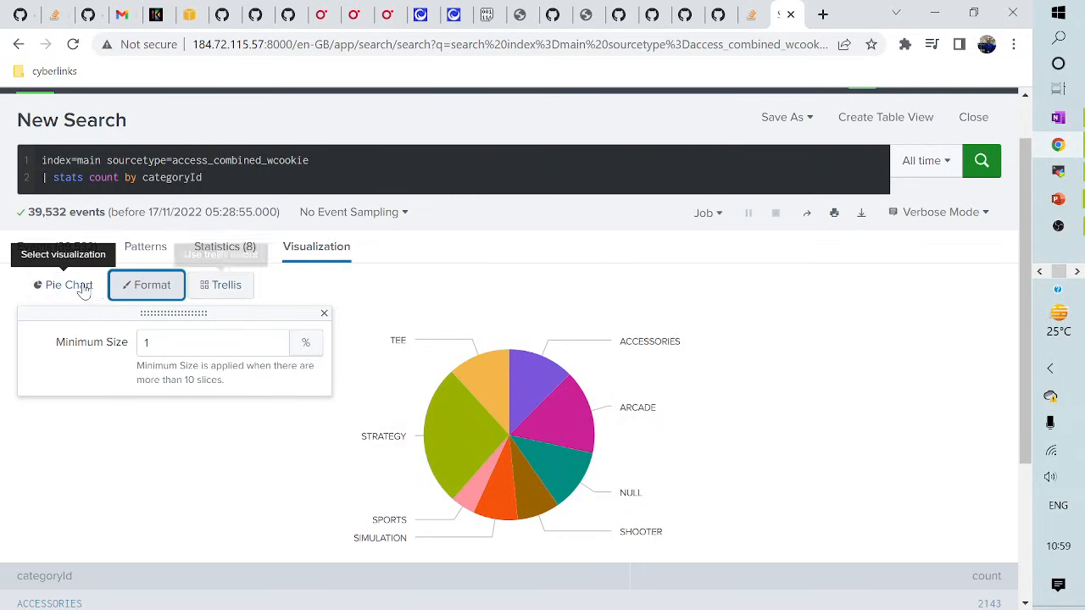
{"action": "left_click", "coordinate": [82, 288]}
{"action": "left_click", "coordinate": [152, 287]}
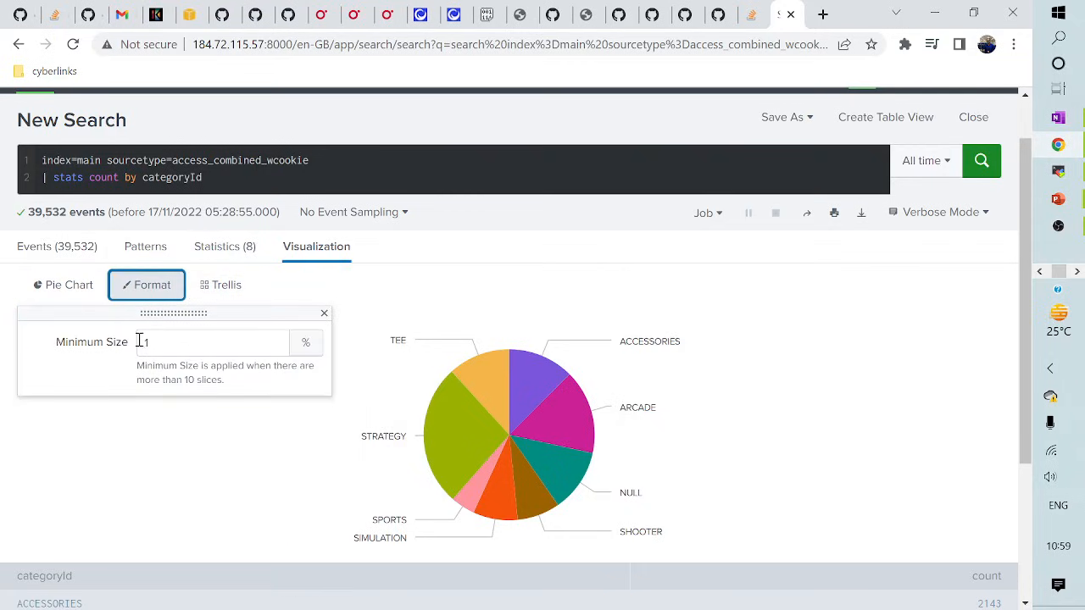
{"action": "left_click", "coordinate": [220, 290]}
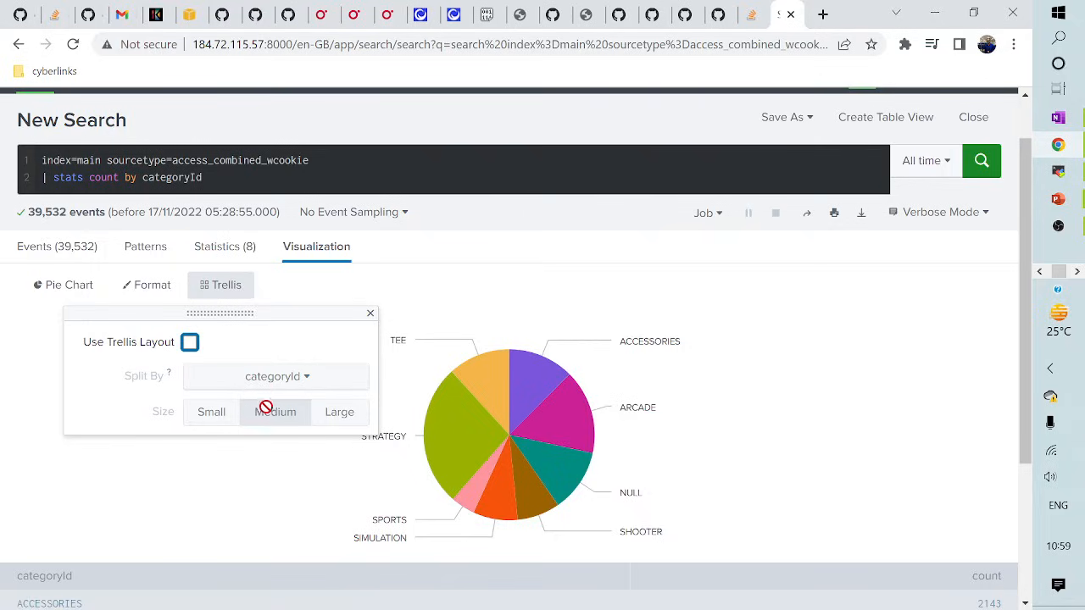
{"action": "left_click", "coordinate": [370, 313]}
{"action": "scroll", "coordinate": [191, 350], "scroll_direction": "down", "scroll_amount": 3}
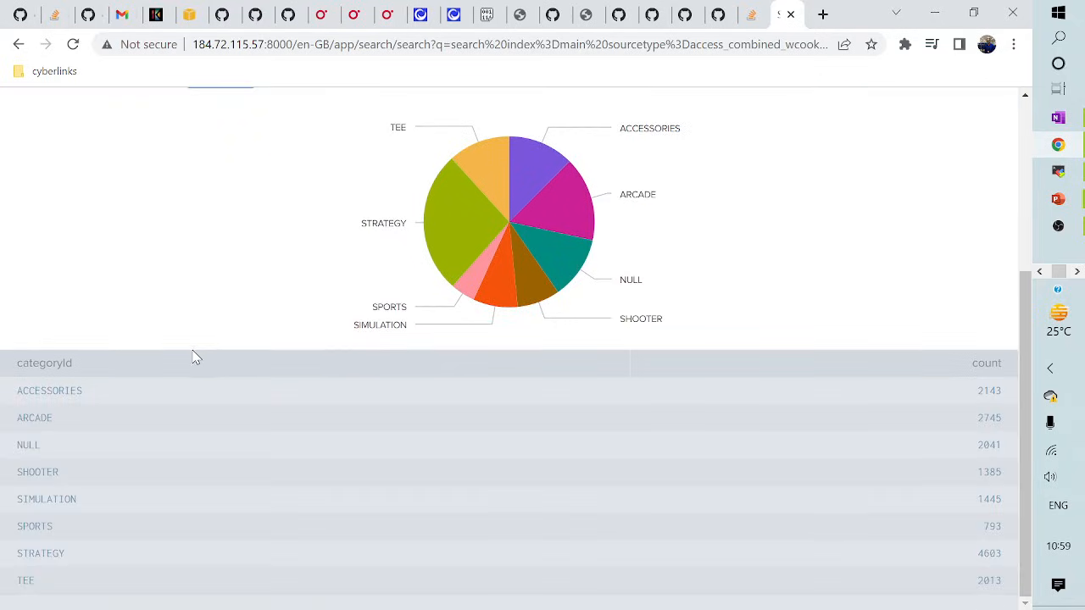
{"action": "scroll", "coordinate": [194, 354], "scroll_direction": "up", "scroll_amount": 3}
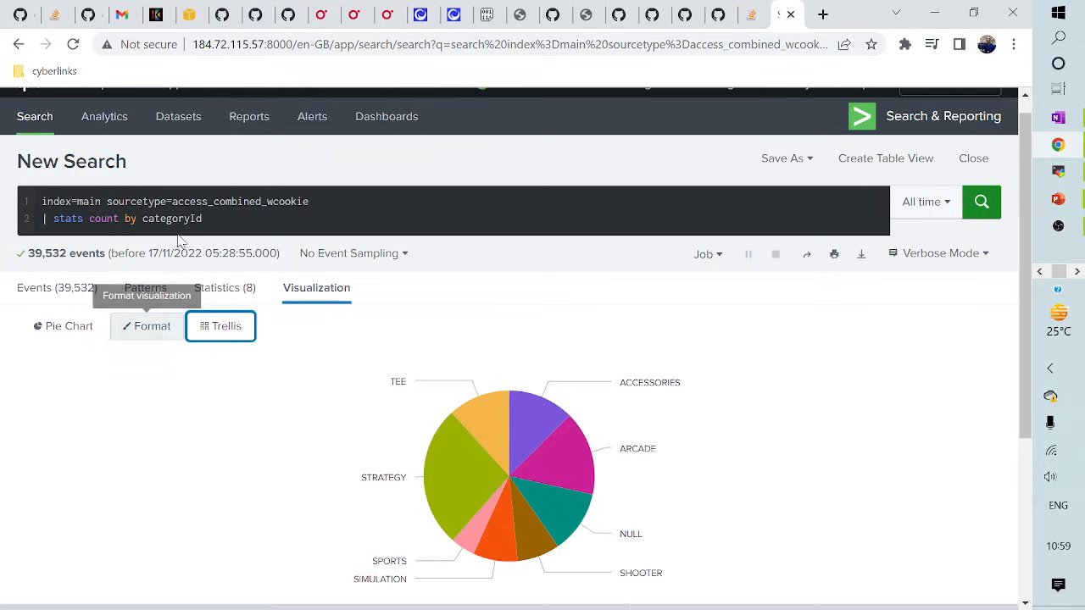
{"action": "key", "text": "alt+Tab"}
{"action": "key", "text": "alt+Tab"}
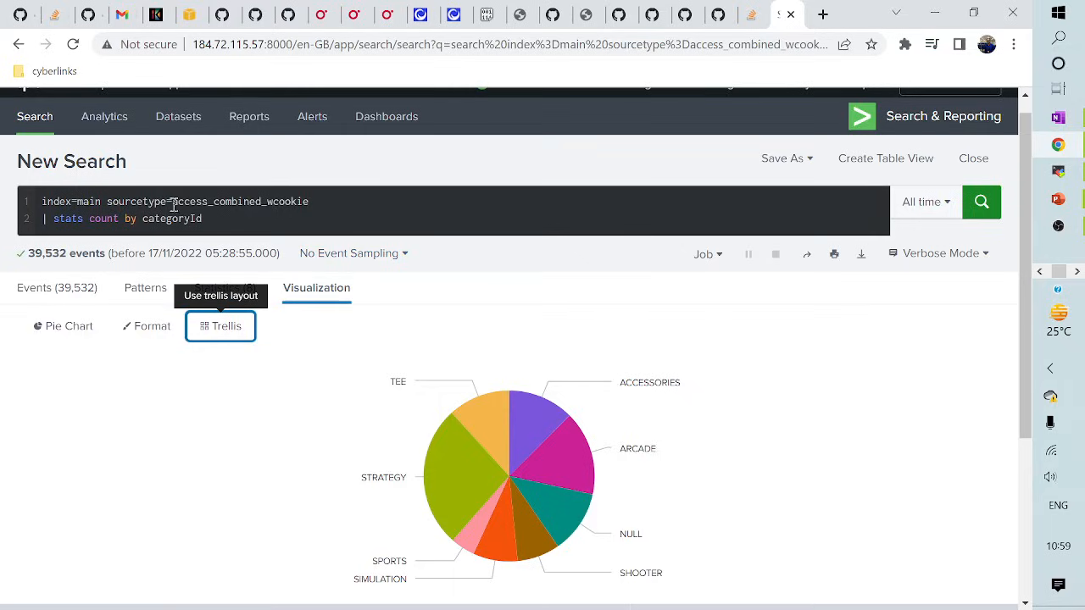
{"action": "left_click", "coordinate": [207, 219]}
- Delete the stats line and rerun the base access_combined_wcookie search
{"action": "triple_click", "coordinate": [208, 220]}
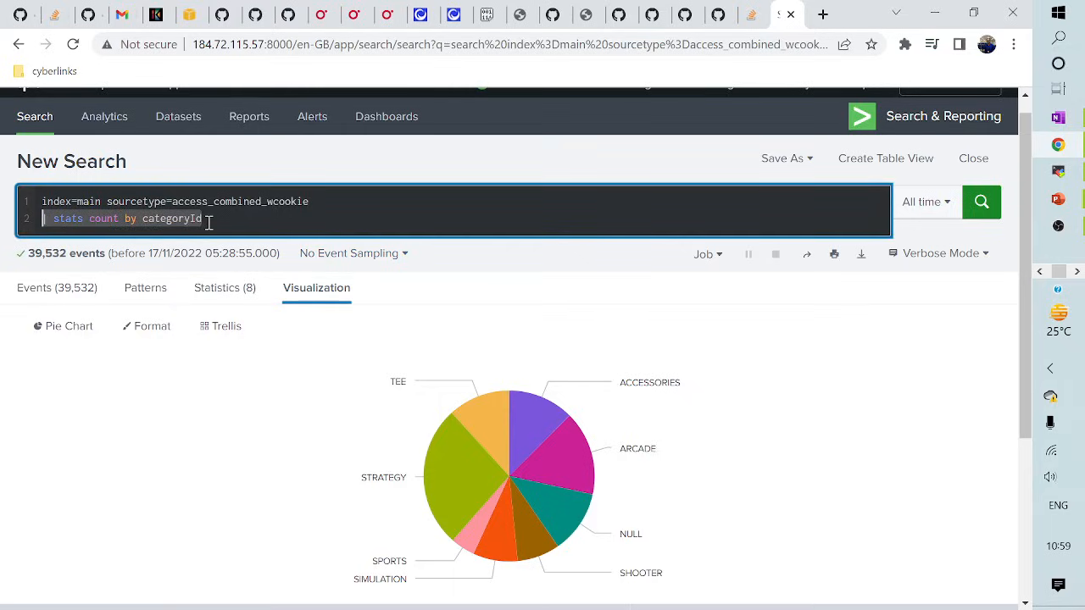
{"action": "key", "text": "BackSpace"}
{"action": "key", "text": "BackSpace"}
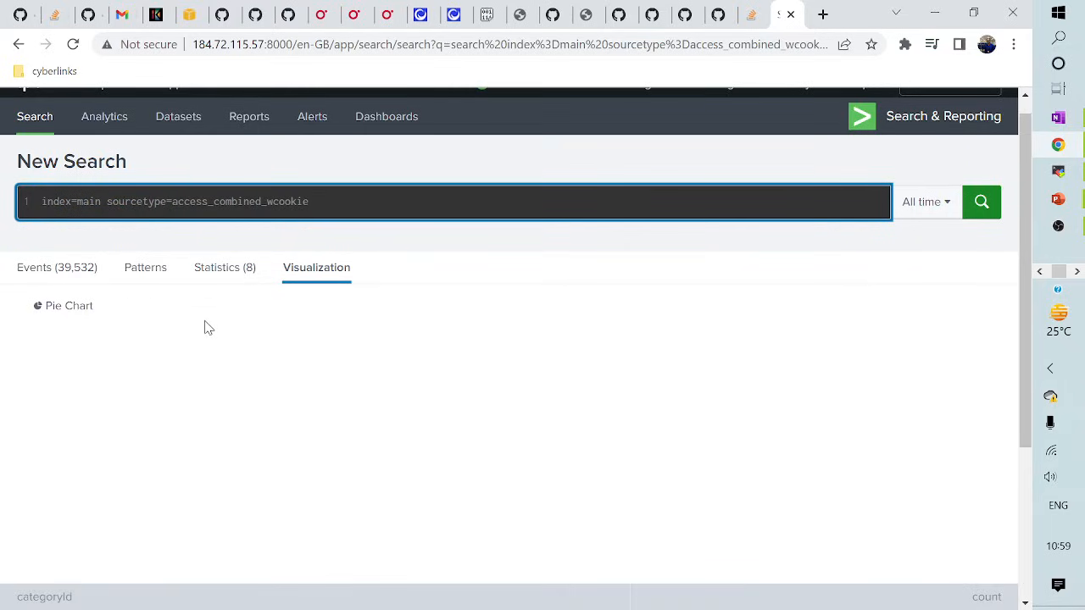
{"action": "key", "text": "Return"}
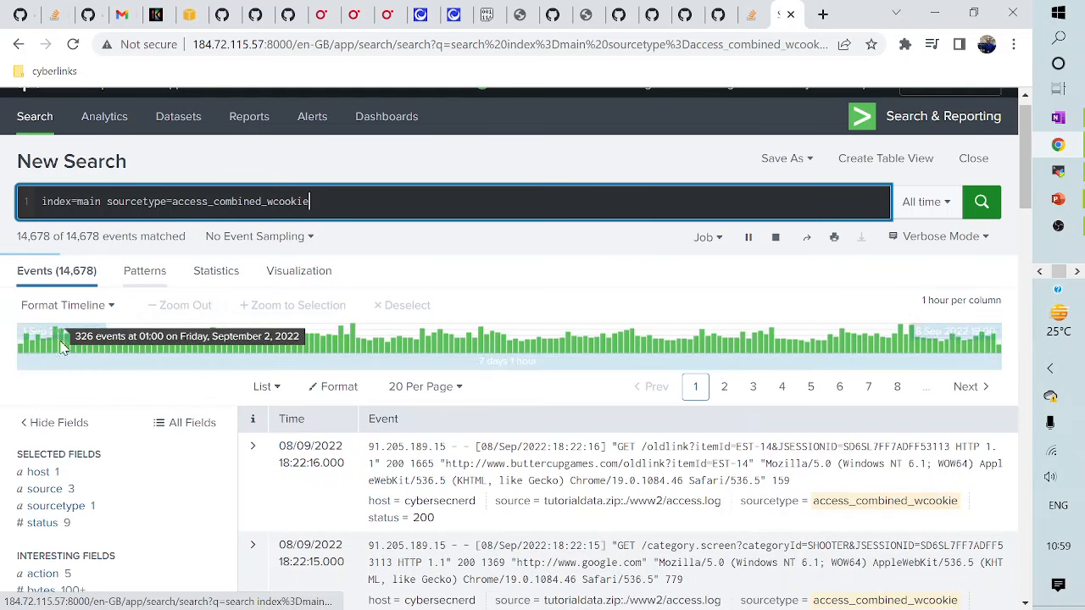
{"action": "scroll", "coordinate": [121, 444], "scroll_direction": "down", "scroll_amount": 2}
{"action": "scroll", "coordinate": [87, 469], "scroll_direction": "down", "scroll_amount": 1}
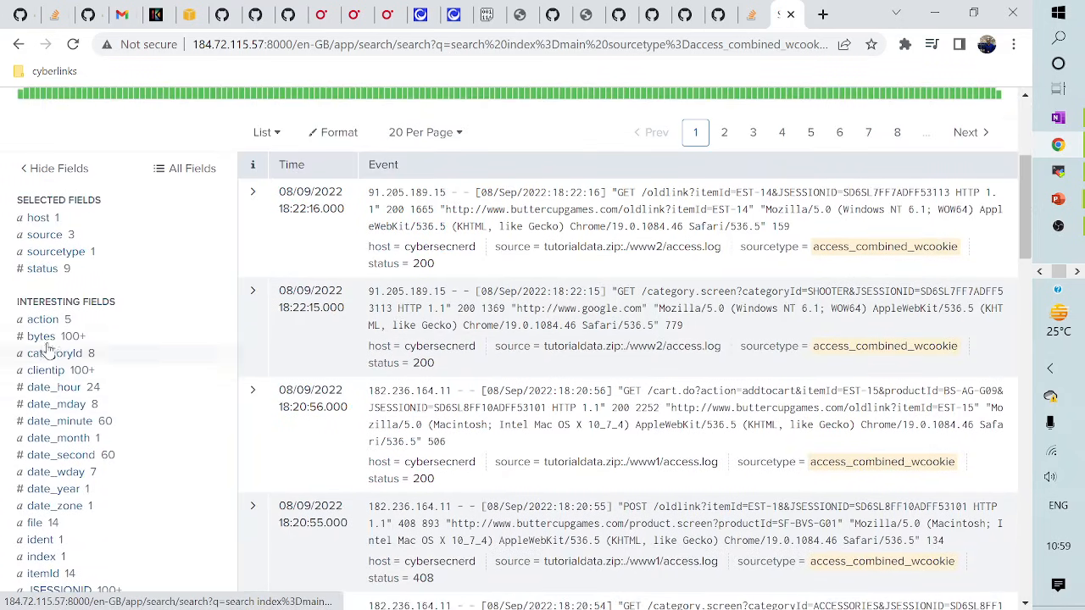
{"action": "scroll", "coordinate": [45, 522], "scroll_direction": "down", "scroll_amount": 3}
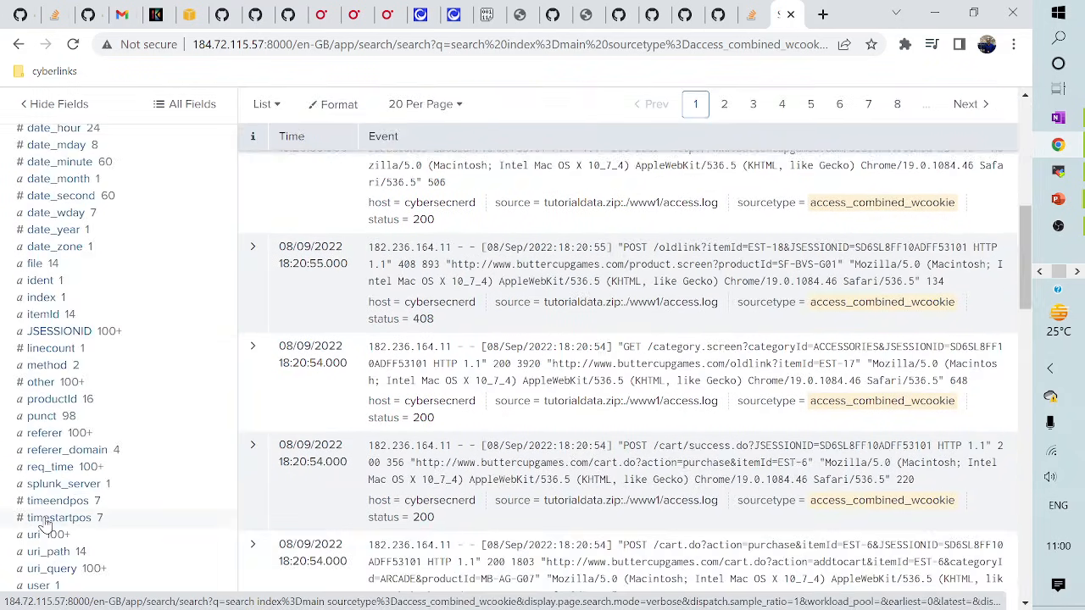
{"action": "scroll", "coordinate": [44, 523], "scroll_direction": "down", "scroll_amount": 2}
{"action": "scroll", "coordinate": [44, 523], "scroll_direction": "up", "scroll_amount": 5}
{"action": "scroll", "coordinate": [48, 509], "scroll_direction": "down", "scroll_amount": 3}
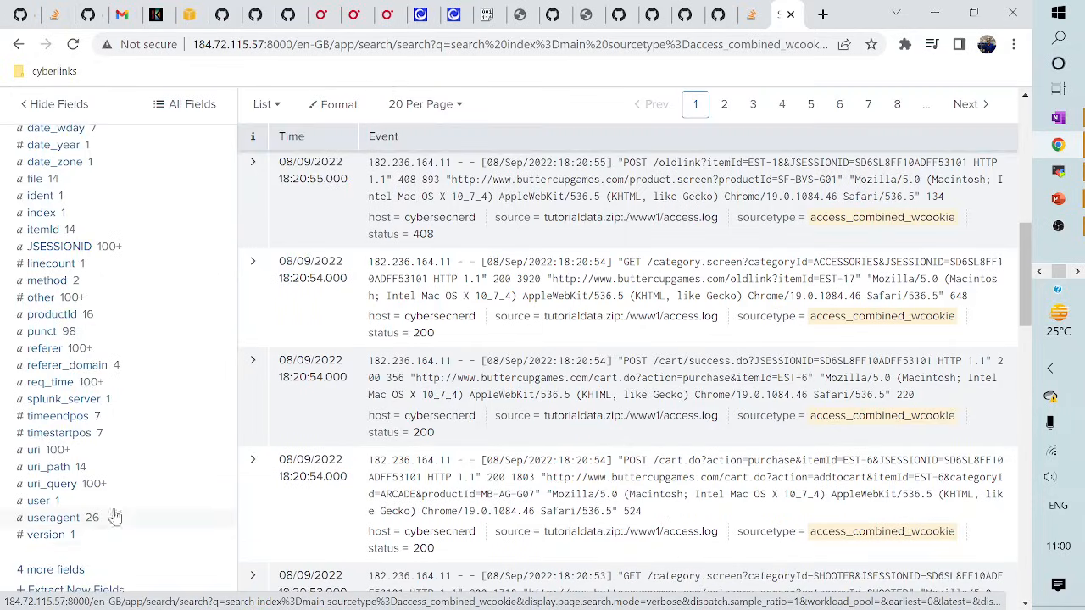
{"action": "scroll", "coordinate": [119, 504], "scroll_direction": "up", "scroll_amount": 6}
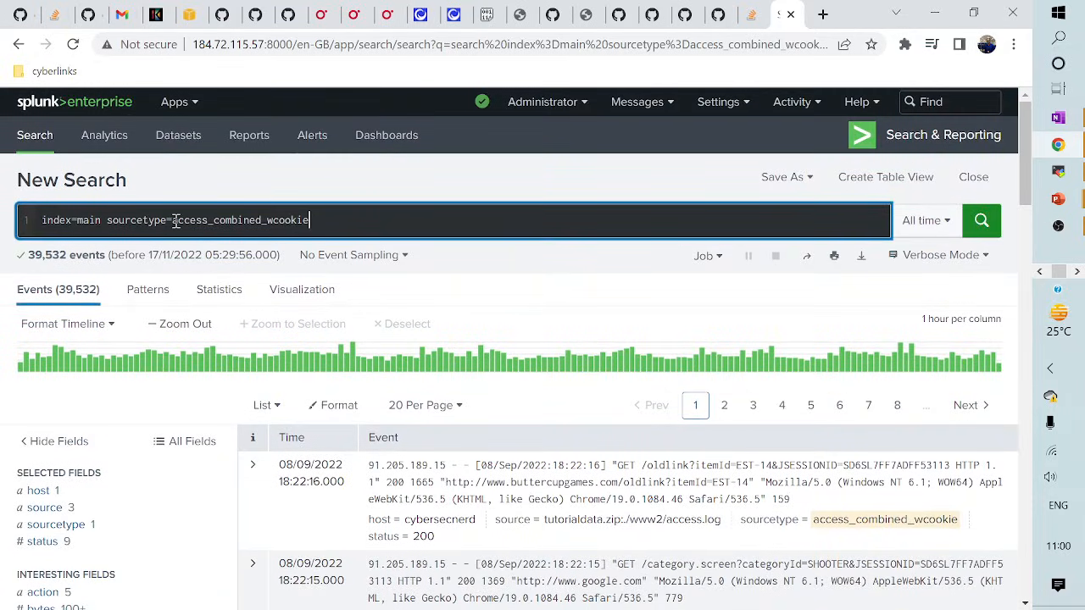
- Change the sourcetype to vendor_sales and run the search
{"action": "left_click_drag", "start_coordinate": [176, 220], "coordinate": [351, 219]}
{"action": "key", "text": "BackSpace"}
{"action": "type", "text": "vendo"}
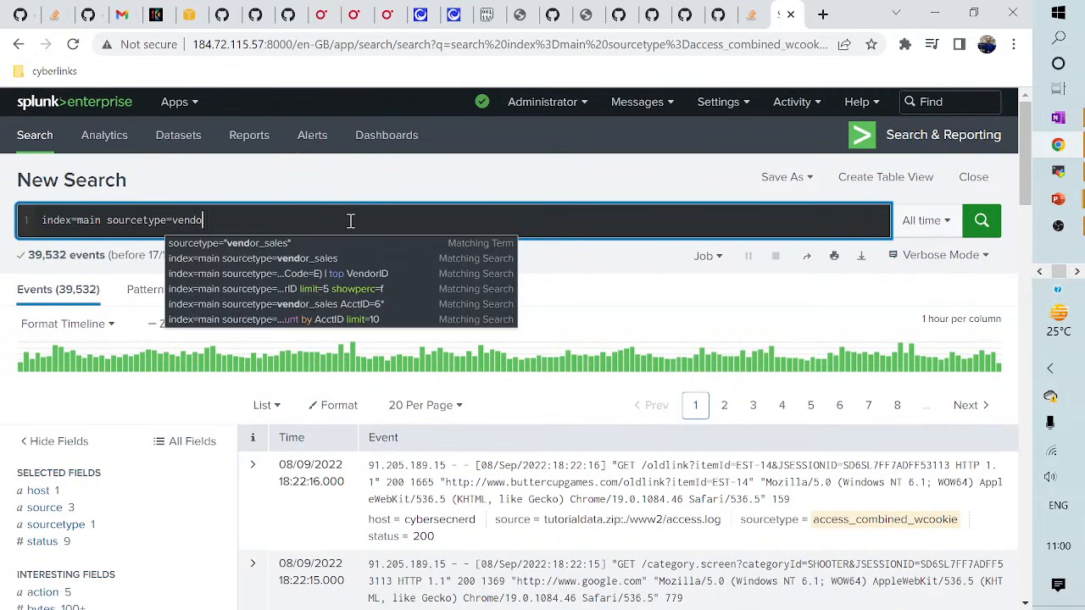
{"action": "type", "text": "r_sales"}
{"action": "key", "text": "Return"}
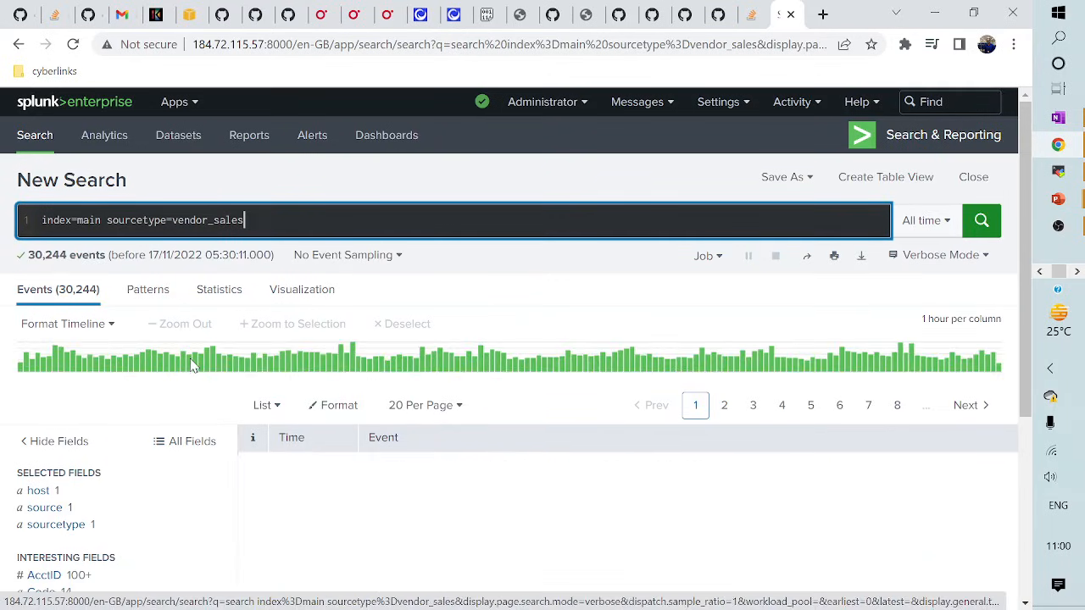
{"action": "scroll", "coordinate": [118, 421], "scroll_direction": "down", "scroll_amount": 5}
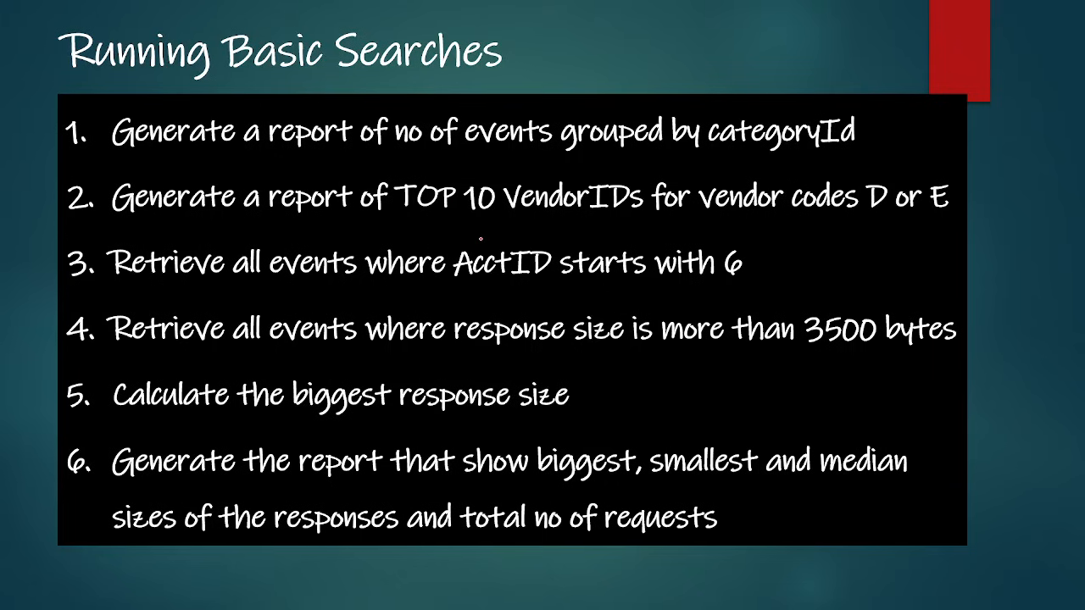
- Leave the Running Basic Searches slide and return to the Splunk vendor_sales results
{"action": "key", "text": "alt+Tab"}
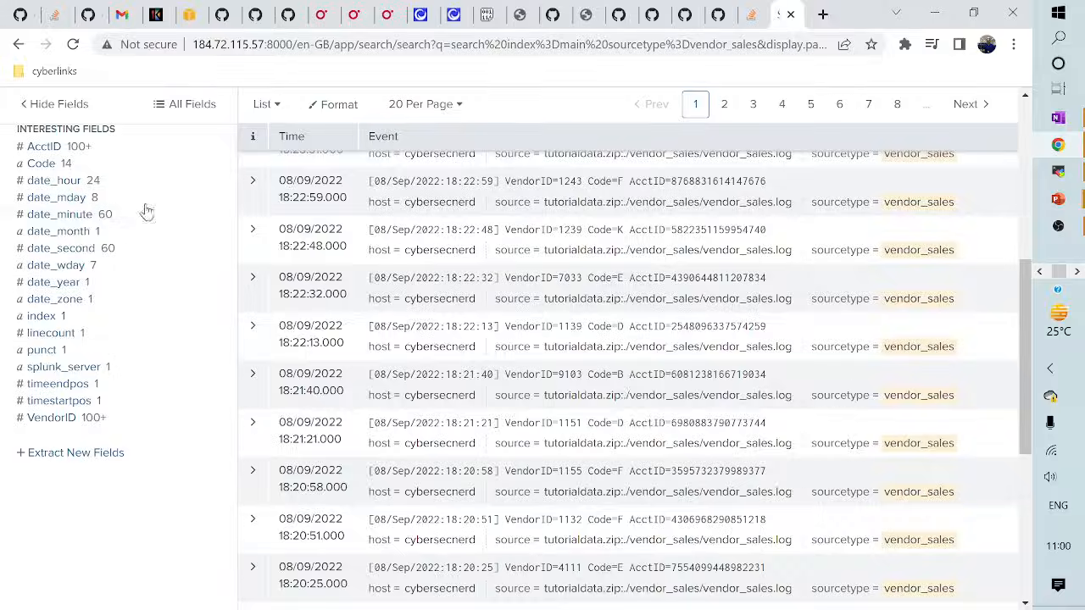
{"action": "left_click", "coordinate": [34, 424]}
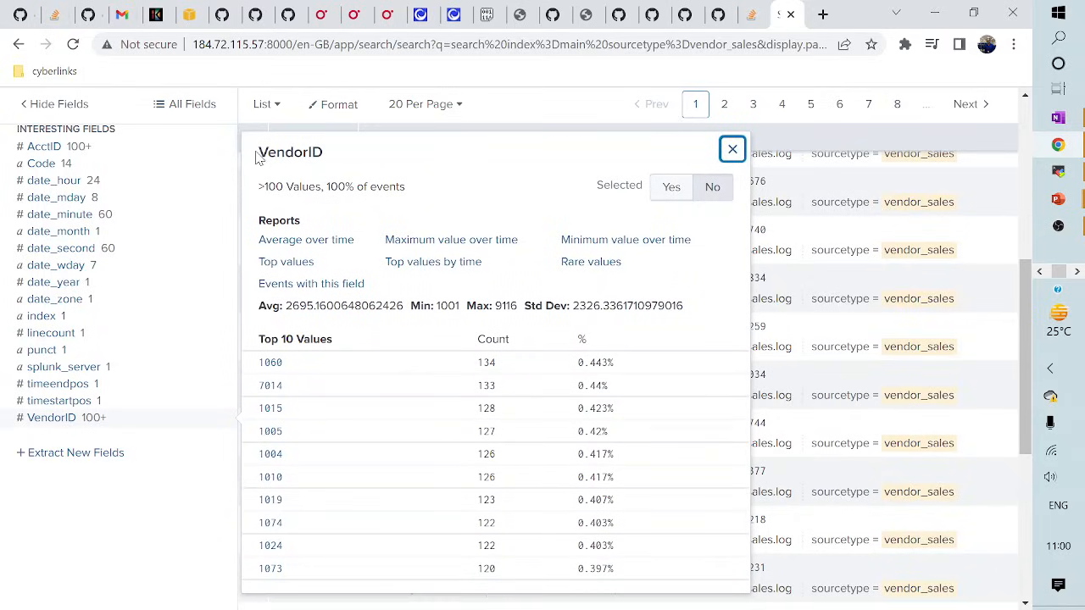
{"action": "left_click_drag", "start_coordinate": [259, 158], "coordinate": [342, 154]}
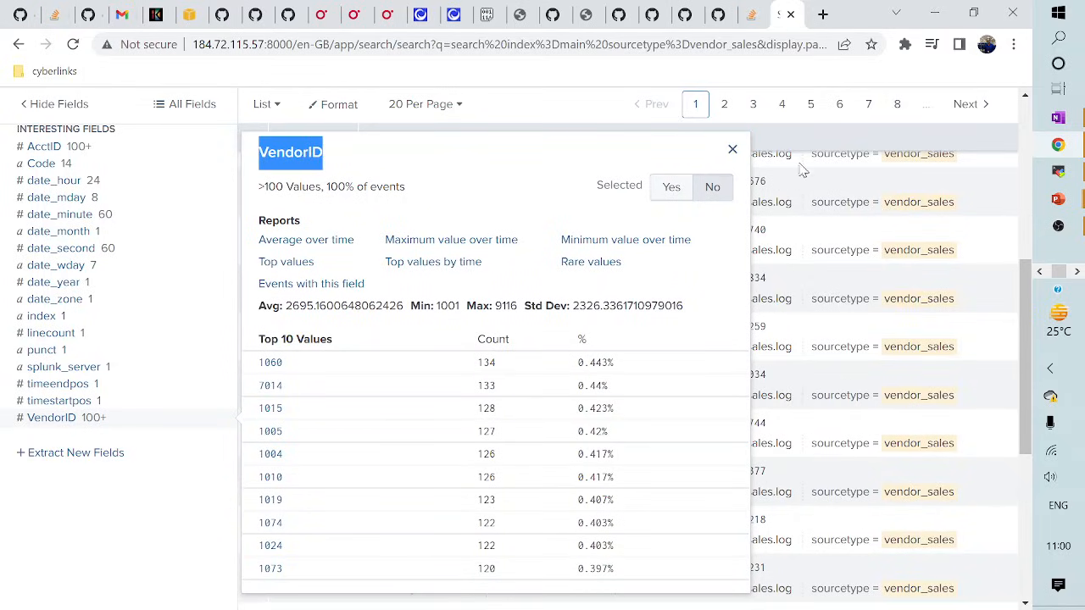
{"action": "left_click", "coordinate": [732, 149]}
{"action": "scroll", "coordinate": [559, 220], "scroll_direction": "up", "scroll_amount": 5}
{"action": "left_click", "coordinate": [275, 229]}
{"action": "type", "text": "VendorID"}
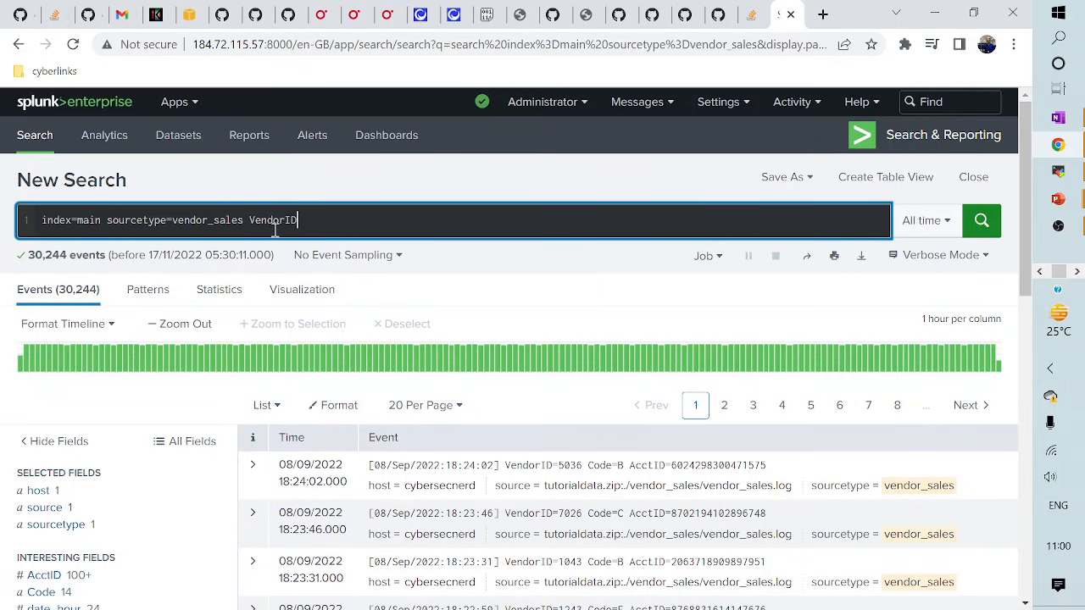
{"action": "type", "text": "="}
{"action": "scroll", "coordinate": [141, 521], "scroll_direction": "down", "scroll_amount": 10}
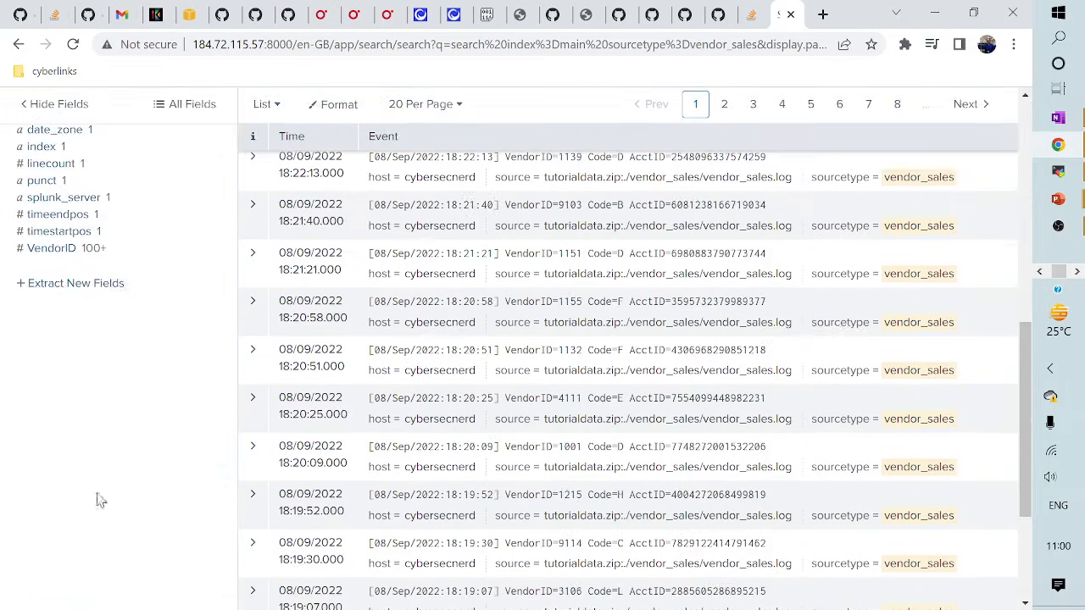
{"action": "left_click", "coordinate": [57, 250]}
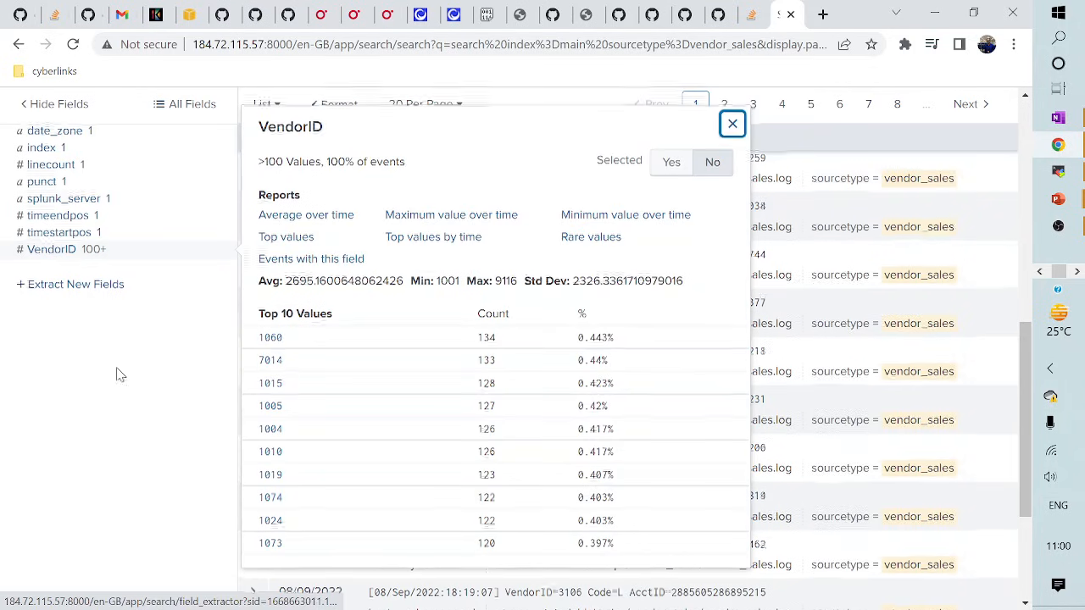
{"action": "scroll", "coordinate": [136, 382], "scroll_direction": "up", "scroll_amount": 7}
{"action": "scroll", "coordinate": [152, 475], "scroll_direction": "down", "scroll_amount": 2}
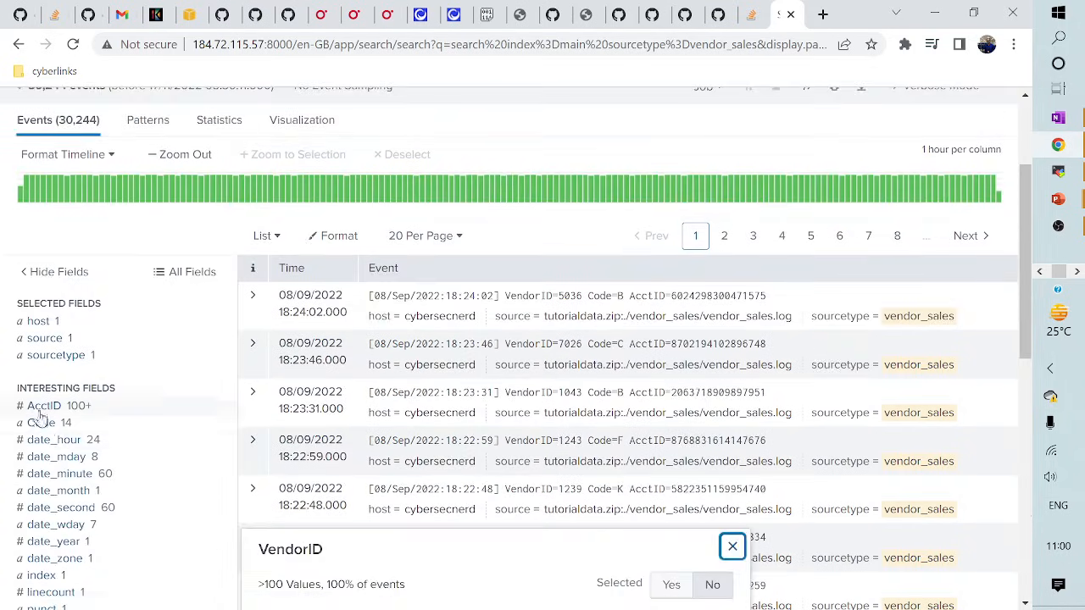
{"action": "left_click", "coordinate": [44, 423]}
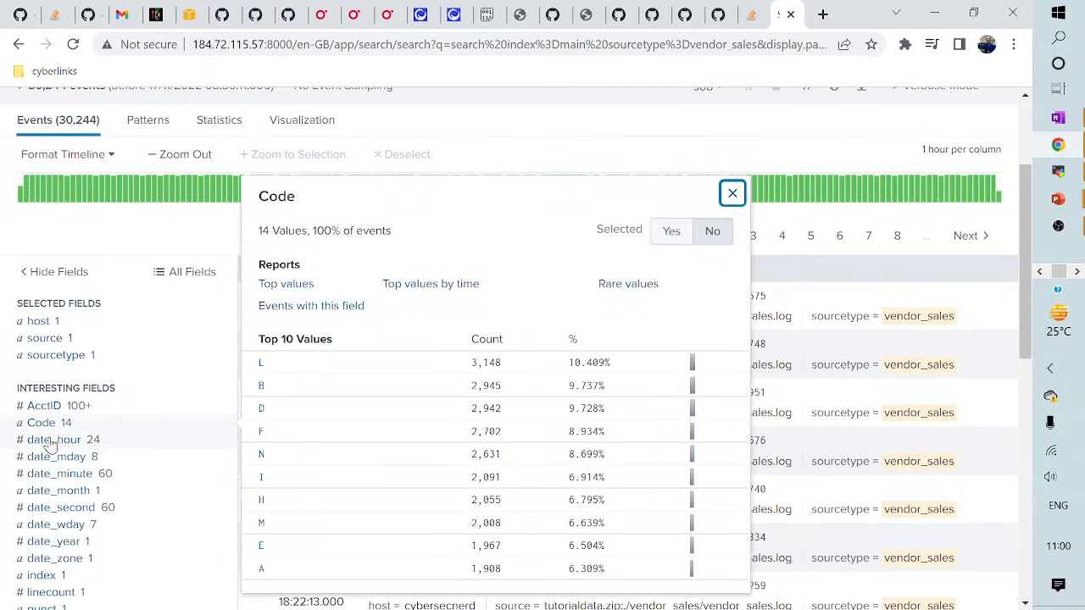
{"action": "scroll", "coordinate": [339, 338], "scroll_direction": "up", "scroll_amount": 2}
{"action": "left_click_drag", "start_coordinate": [250, 213], "coordinate": [373, 212]}
{"action": "key", "text": "BackSpace"}
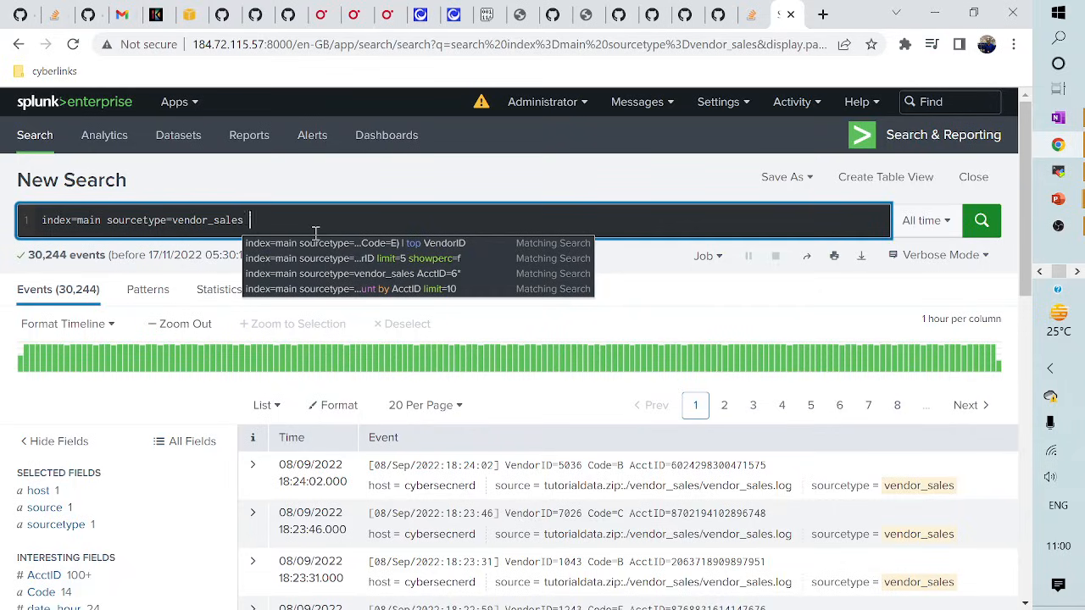
- Filter the search to Code=D OR Code=E, check the Code values, and begin a '| top' line
{"action": "type", "text": "Code"}
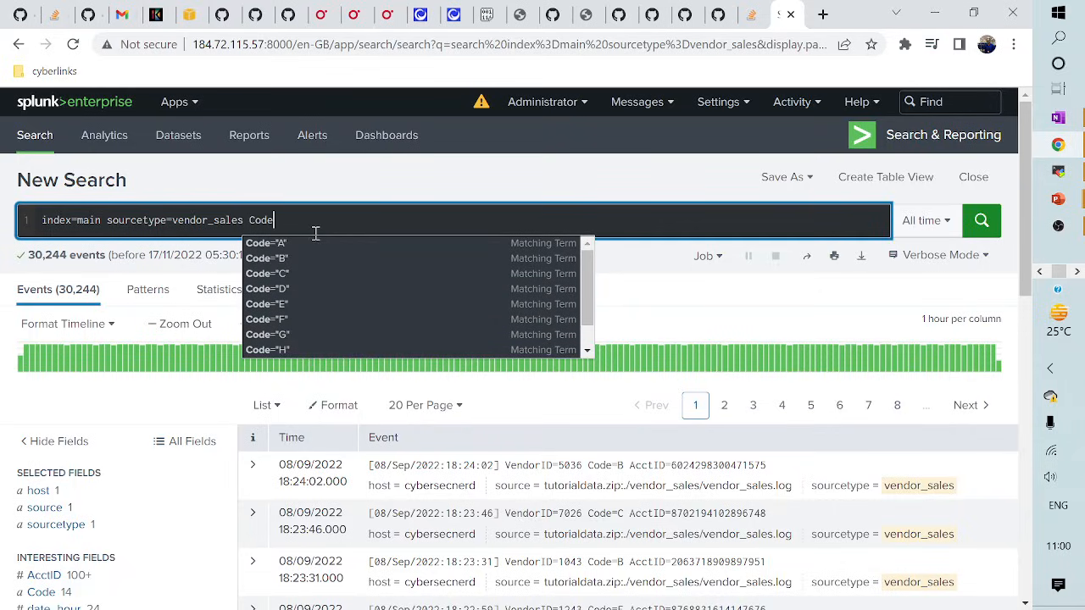
{"action": "type", "text": "=D "}
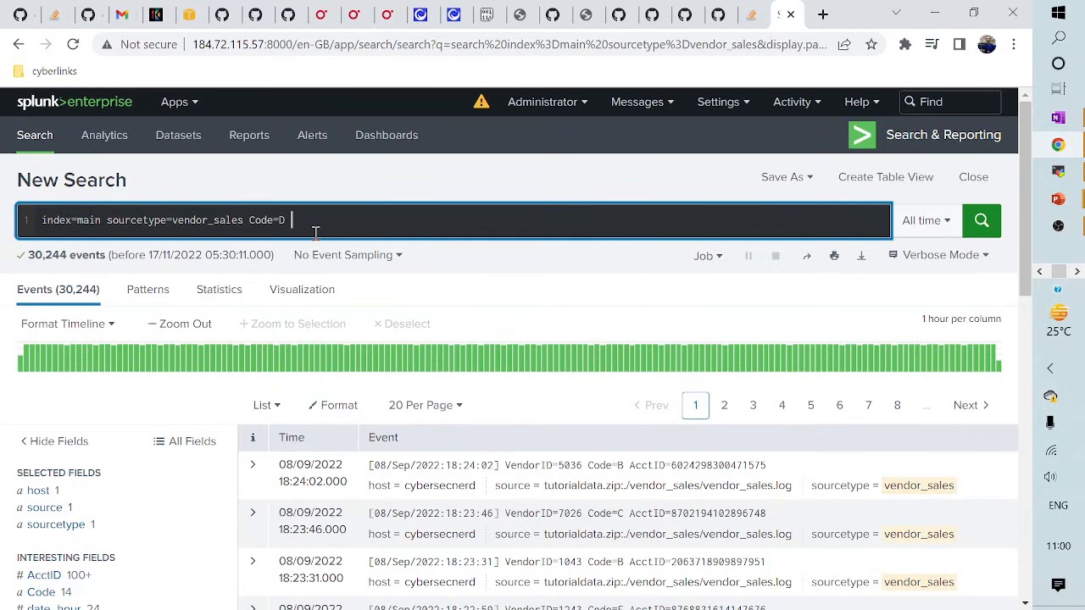
{"action": "type", "text": "OR Code=E"}
{"action": "key", "text": "Escape"}
{"action": "key", "text": "Return"}
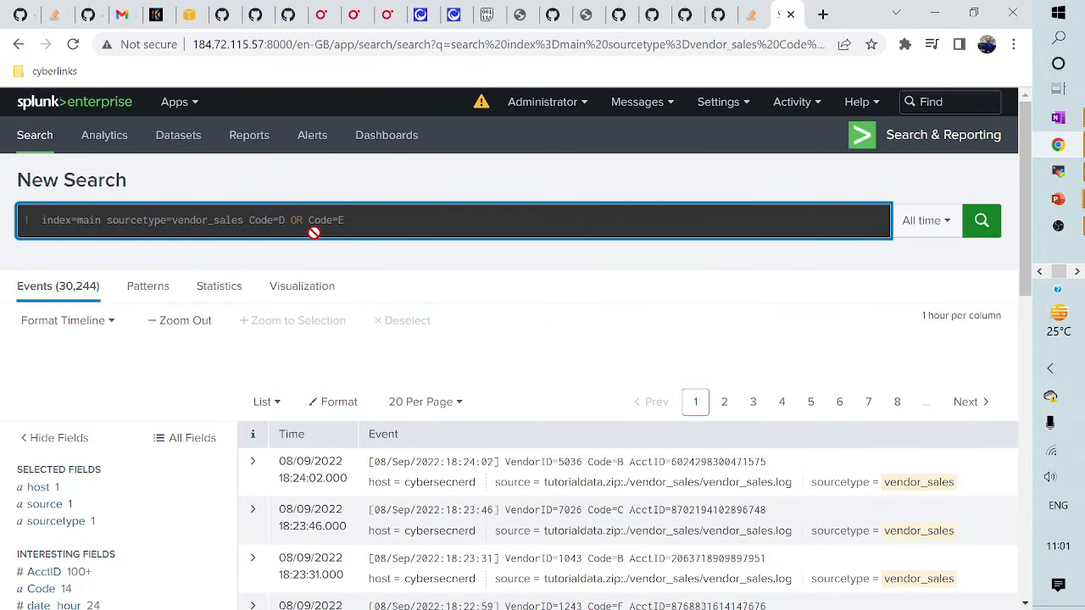
{"action": "scroll", "coordinate": [156, 390], "scroll_direction": "down", "scroll_amount": 1}
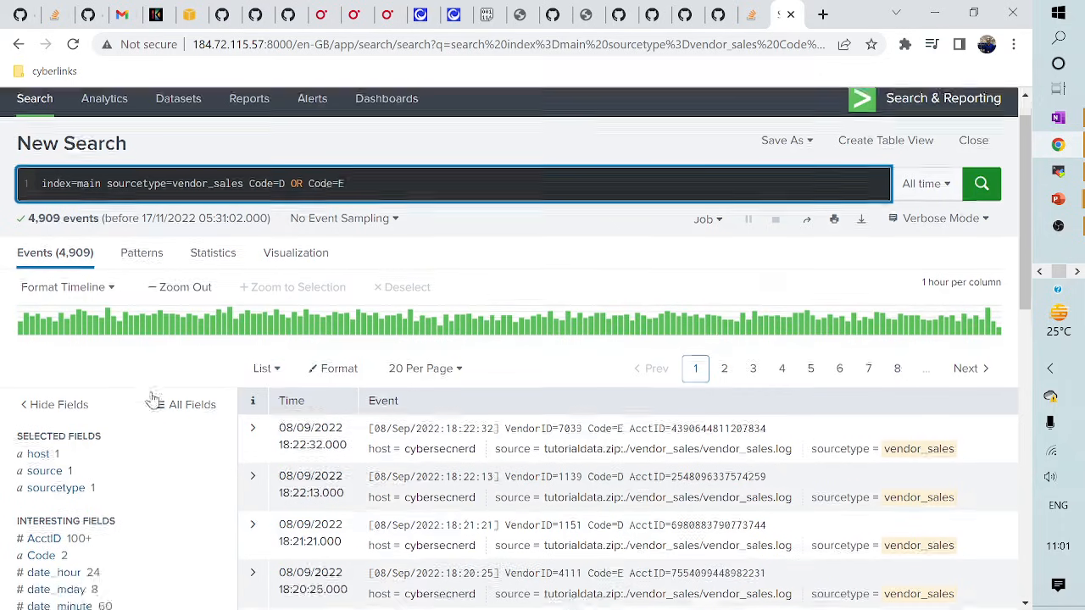
{"action": "scroll", "coordinate": [111, 411], "scroll_direction": "down", "scroll_amount": 5}
{"action": "scroll", "coordinate": [113, 407], "scroll_direction": "up", "scroll_amount": 2}
{"action": "left_click", "coordinate": [39, 249]}
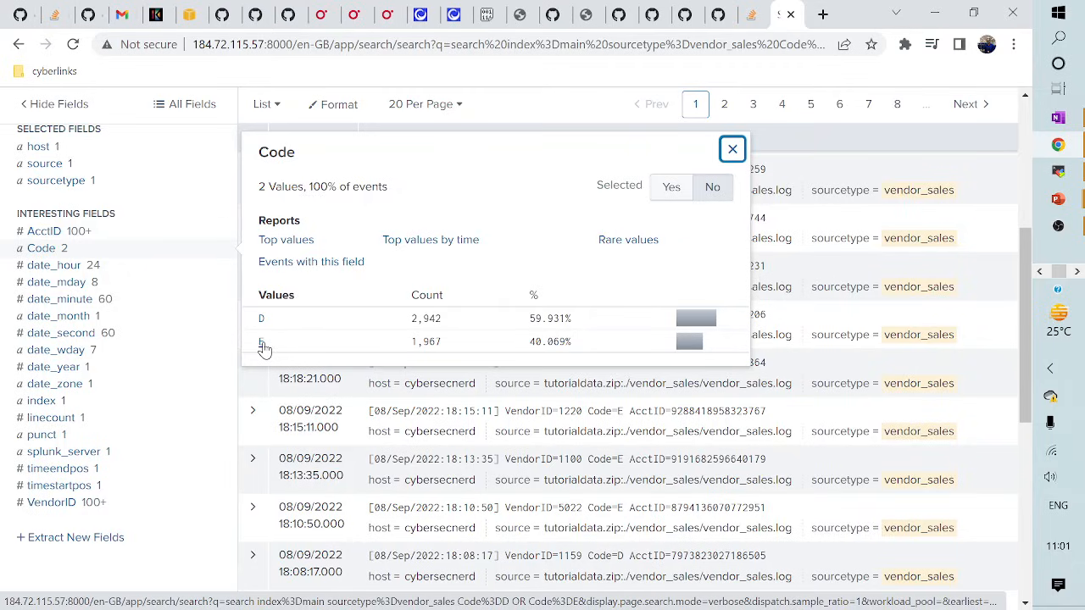
{"action": "left_click", "coordinate": [262, 346]}
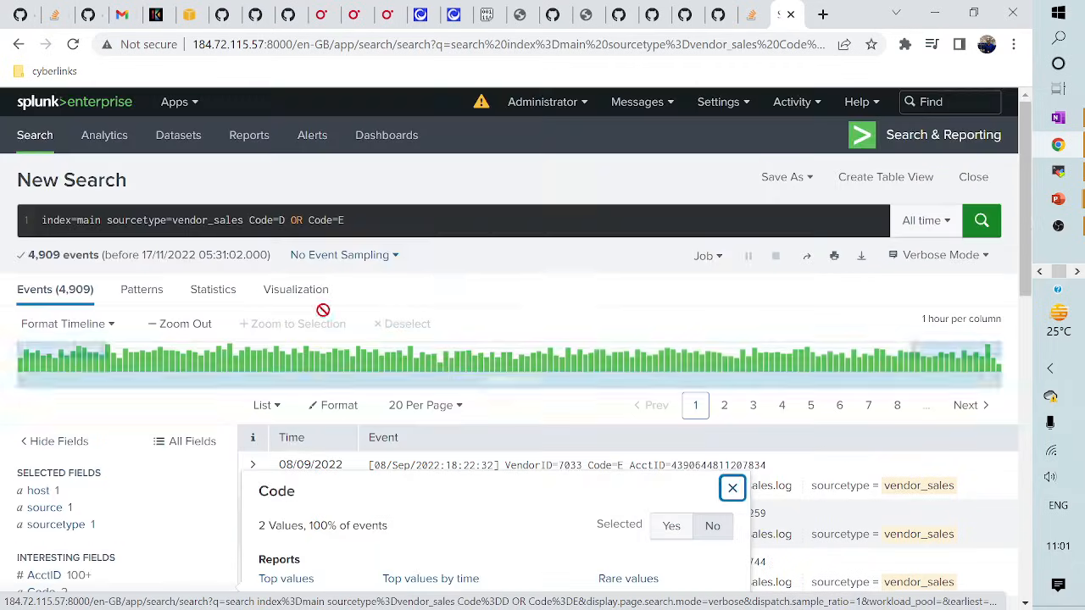
{"action": "left_click", "coordinate": [415, 226]}
{"action": "key", "text": "shift+Return"}
{"action": "type", "text": "| top "}
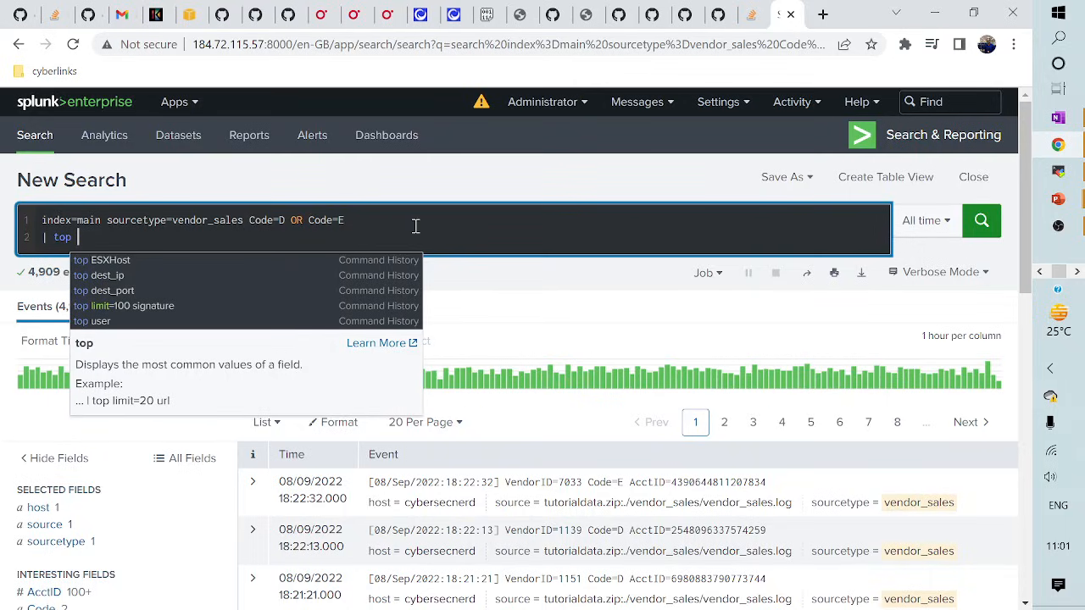
{"action": "type", "text": "Vendro"}
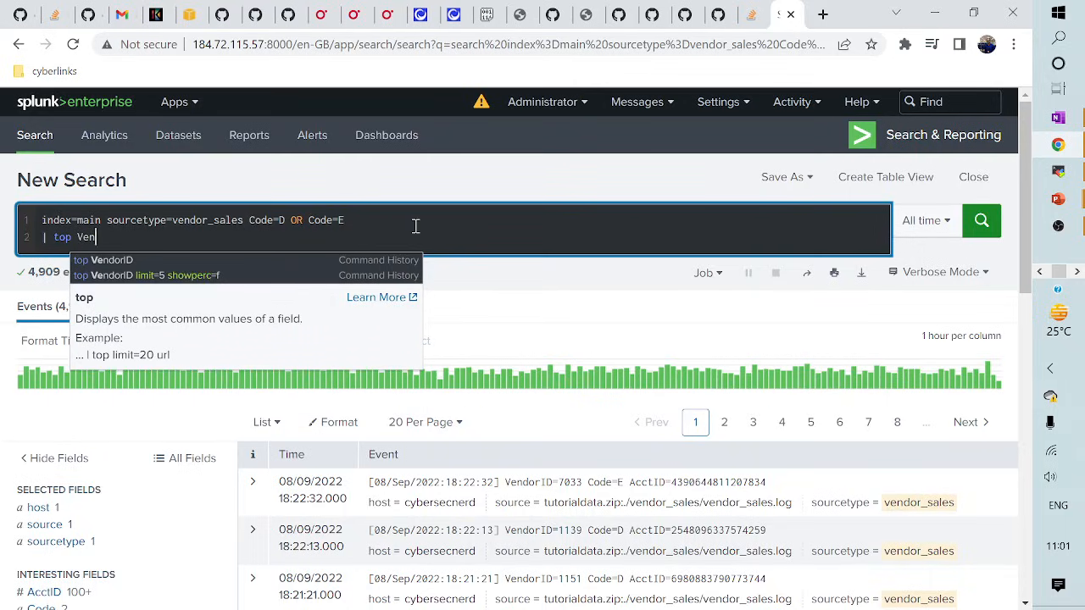
- Correct the field name to VendorID and run the top VendorID search
{"action": "key", "text": "BackSpace"}
{"action": "key", "text": "BackSpace"}
{"action": "type", "text": "o"}
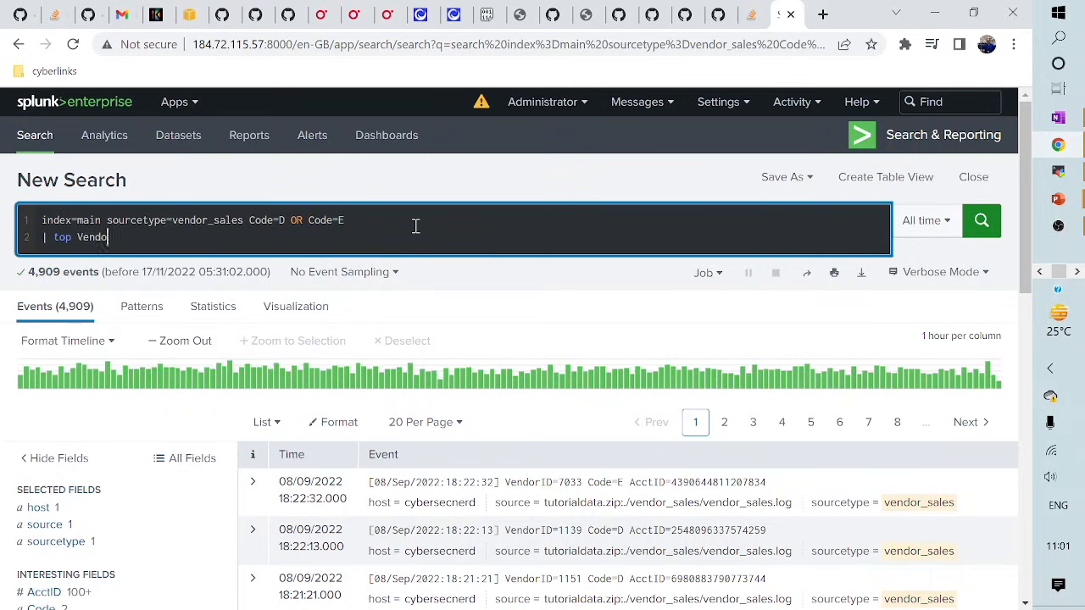
{"action": "type", "text": "rID"}
{"action": "key", "text": "Return"}
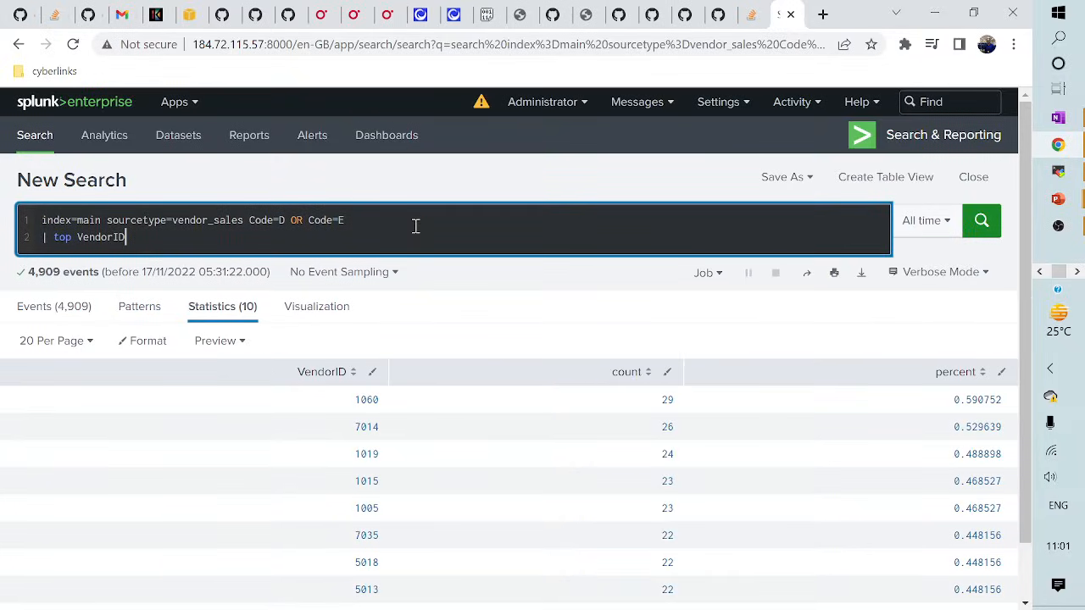
{"action": "scroll", "coordinate": [551, 381], "scroll_direction": "down", "scroll_amount": 1}
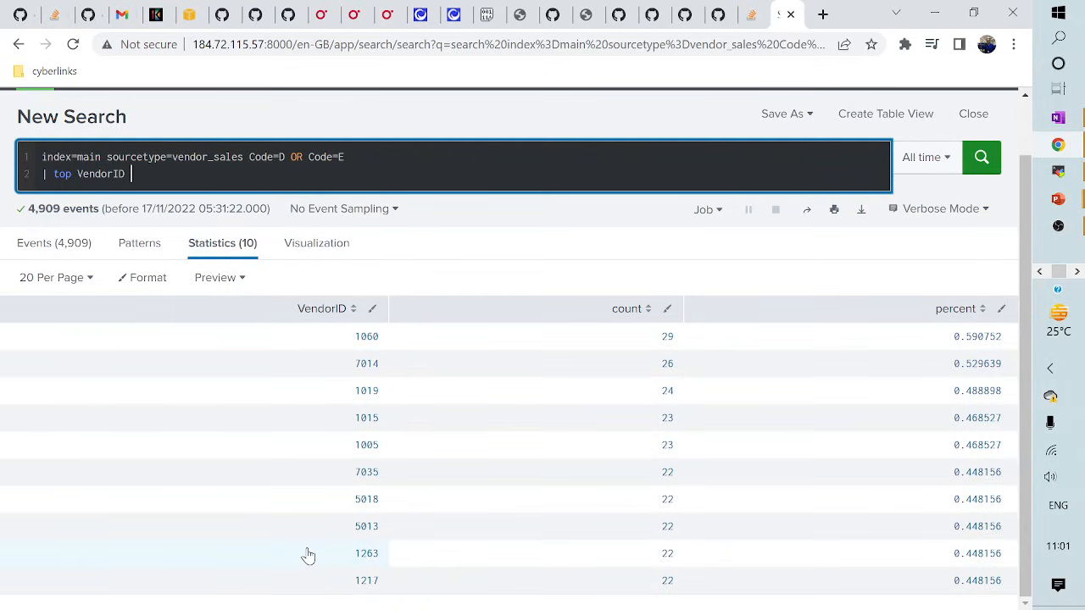
- Limit the top VendorID results to 5 and hide percentages with showperc=false
{"action": "type", "text": "limit=5"}
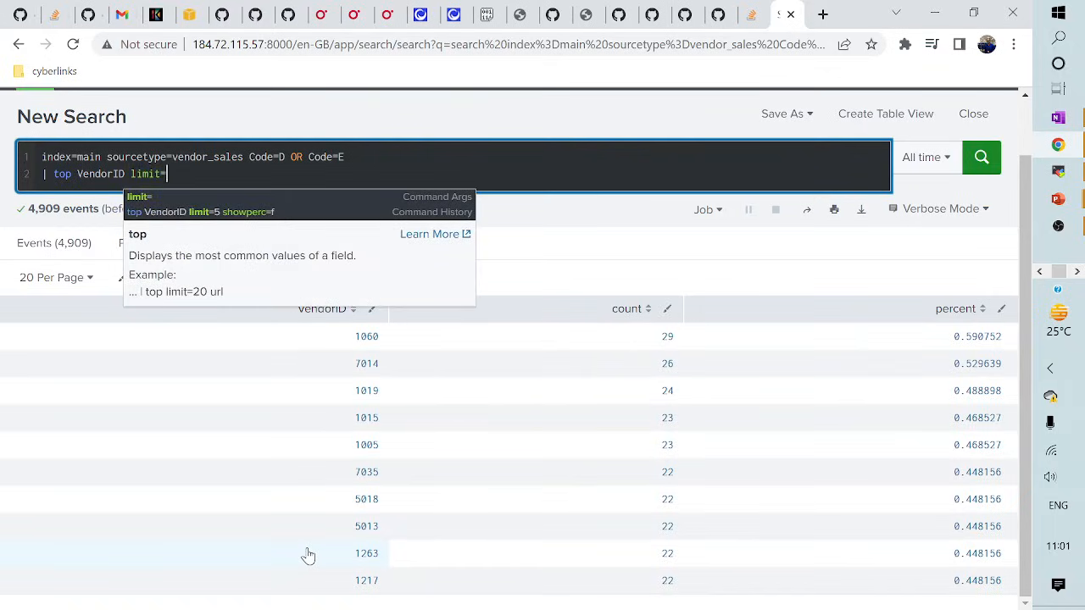
{"action": "key", "text": "Return"}
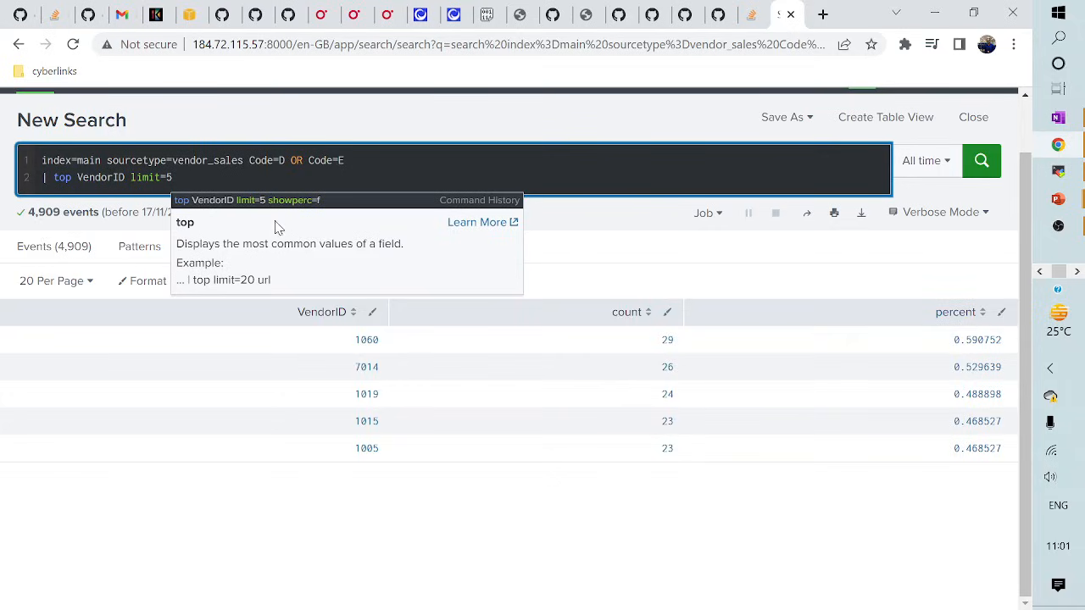
{"action": "type", "text": "showperc="}
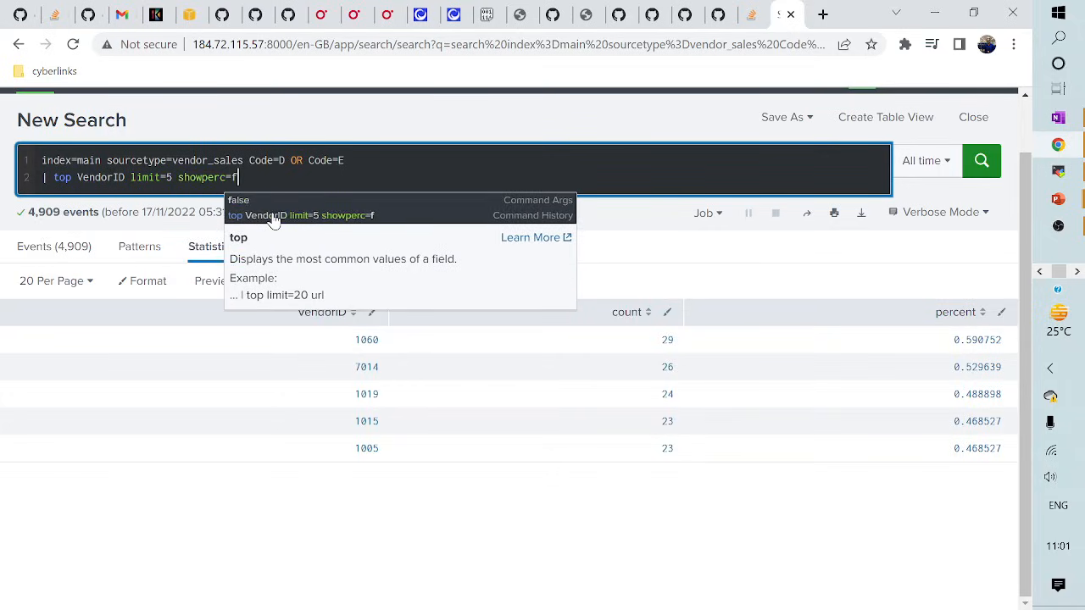
{"action": "type", "text": "false"}
{"action": "key", "text": "Return"}
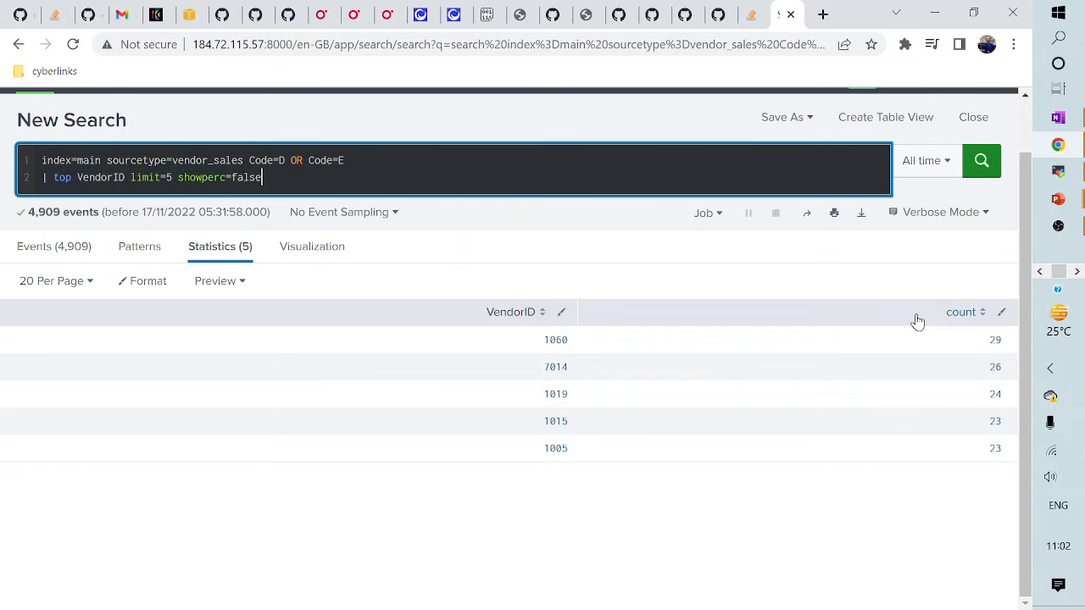
{"action": "key", "text": "alt+Tab"}
- Remove the Code filter and top command, rerunning the plain vendor_sales search
{"action": "left_click_drag", "start_coordinate": [250, 159], "coordinate": [285, 181]}
{"action": "key", "text": "BackSpace"}
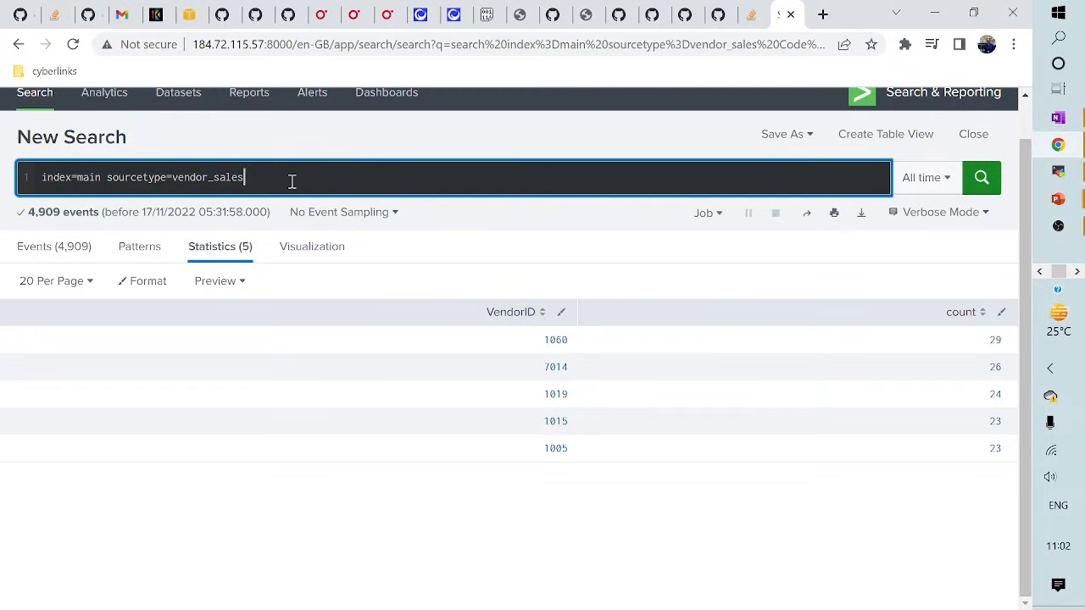
{"action": "key", "text": "Return"}
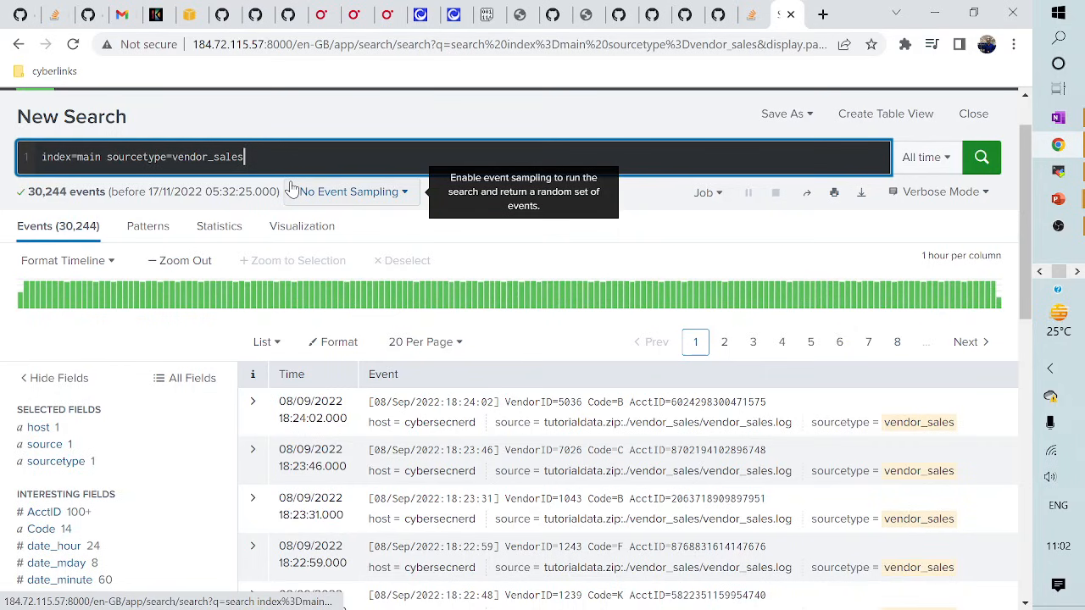
- Copy the AcctID field name into the query and search for AcctID=6*
{"action": "scroll", "coordinate": [289, 187], "scroll_direction": "down", "scroll_amount": 4}
{"action": "left_click", "coordinate": [42, 169]}
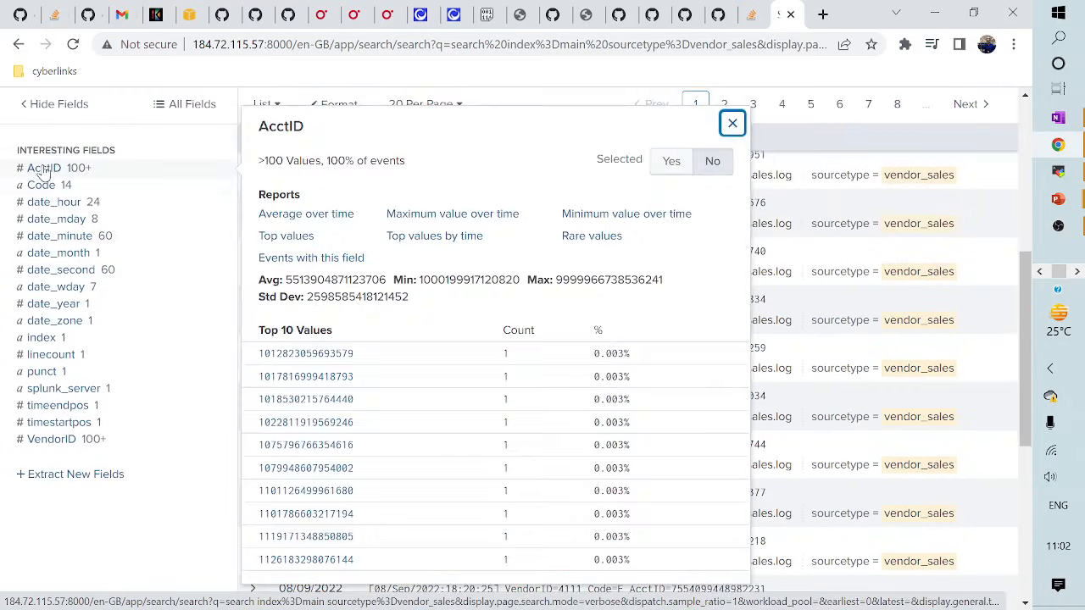
{"action": "scroll", "coordinate": [197, 234], "scroll_direction": "up", "scroll_amount": 4}
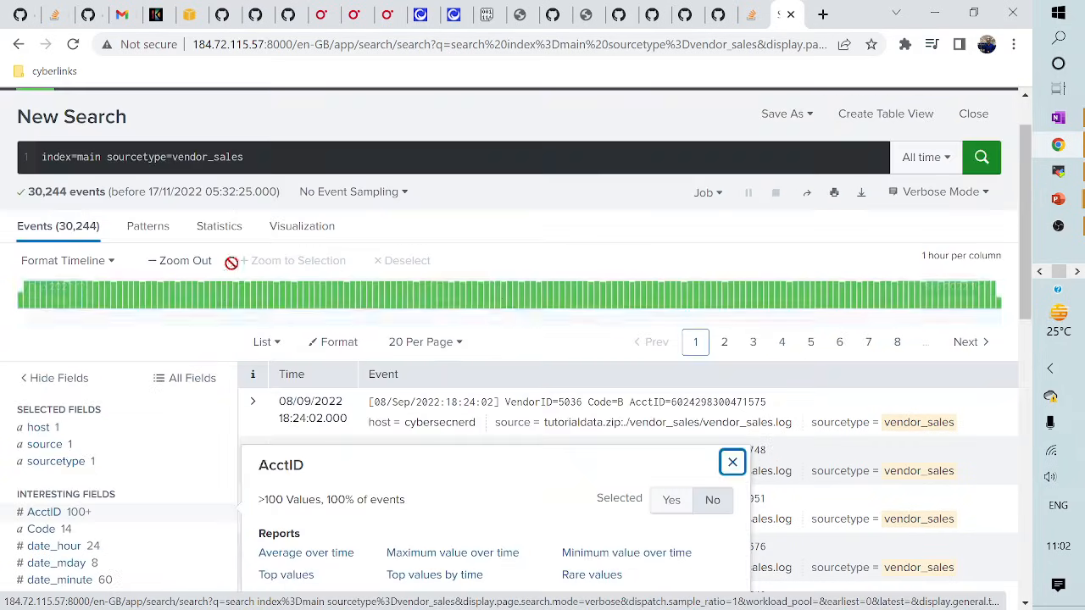
{"action": "double_click", "coordinate": [289, 465]}
{"action": "key", "text": "ctrl+c"}
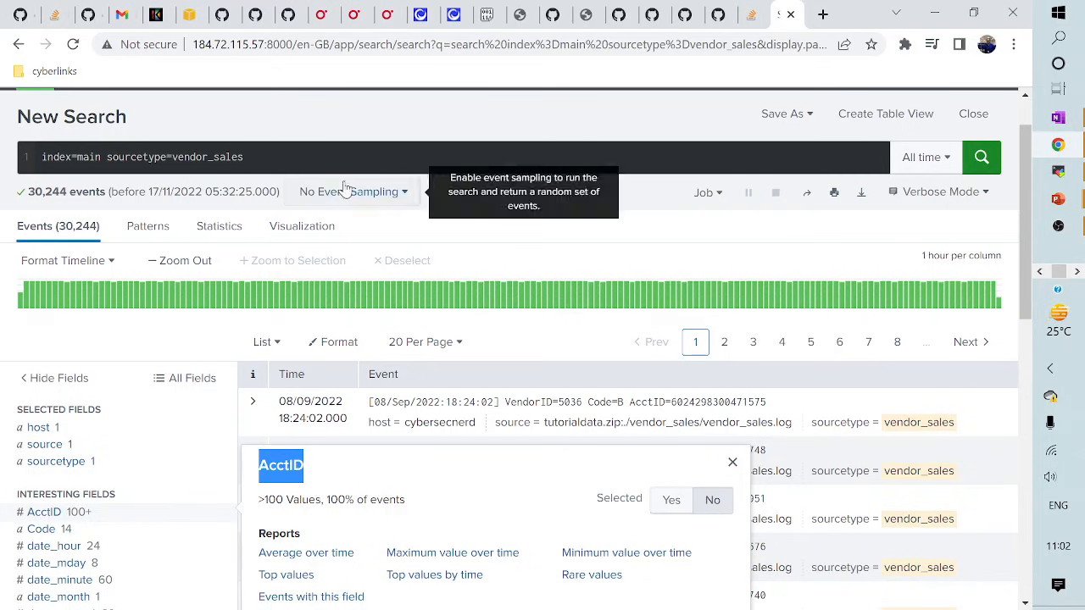
{"action": "left_click", "coordinate": [335, 158]}
{"action": "key", "text": "ctrl+v"}
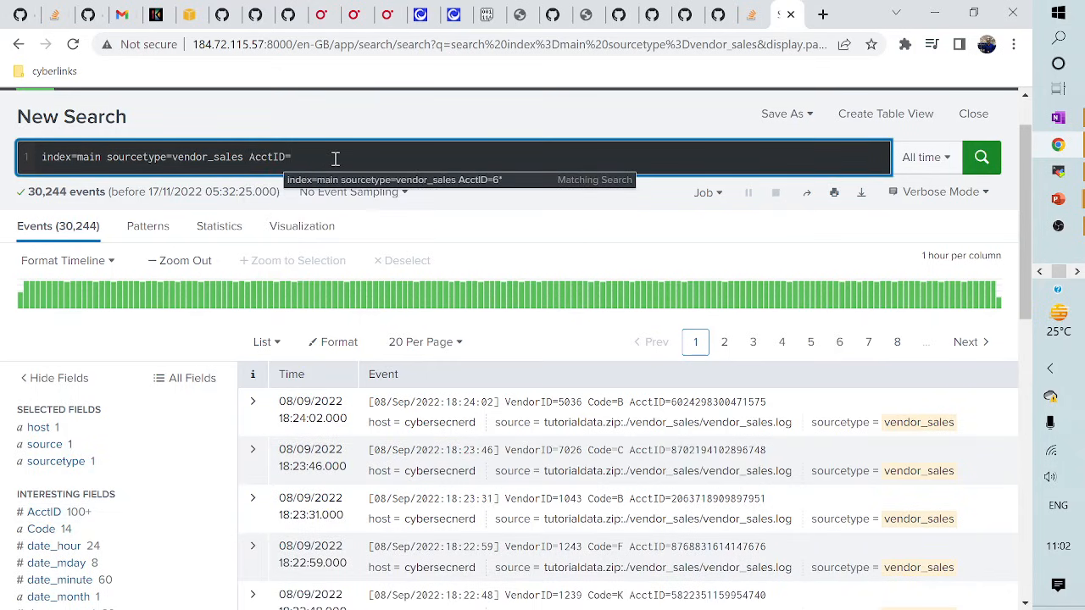
{"action": "type", "text": "6*"}
{"action": "key", "text": "Return"}
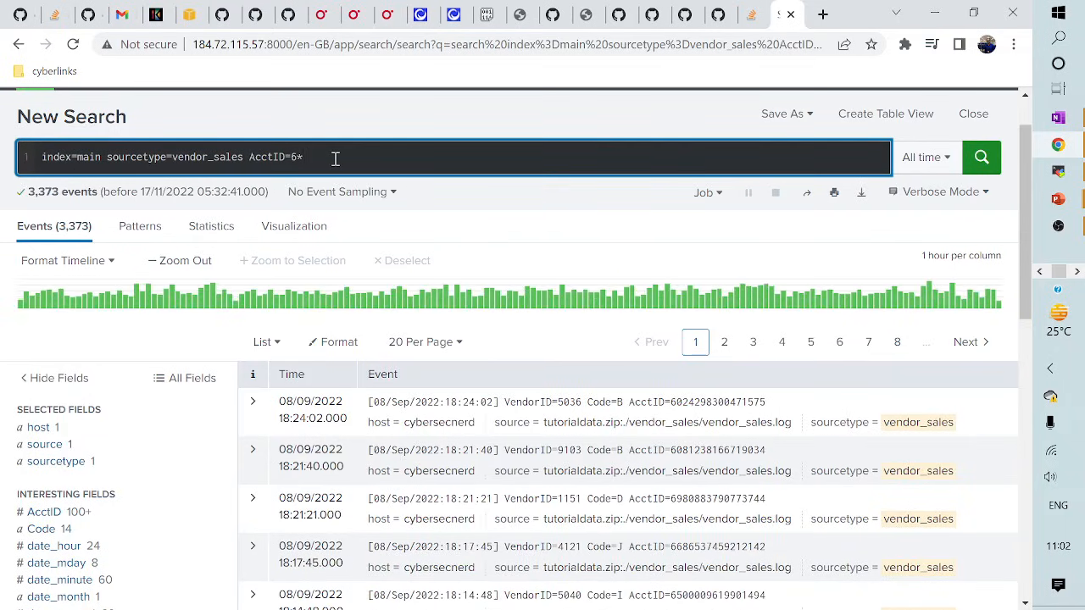
{"action": "scroll", "coordinate": [344, 161], "scroll_direction": "down", "scroll_amount": 1}
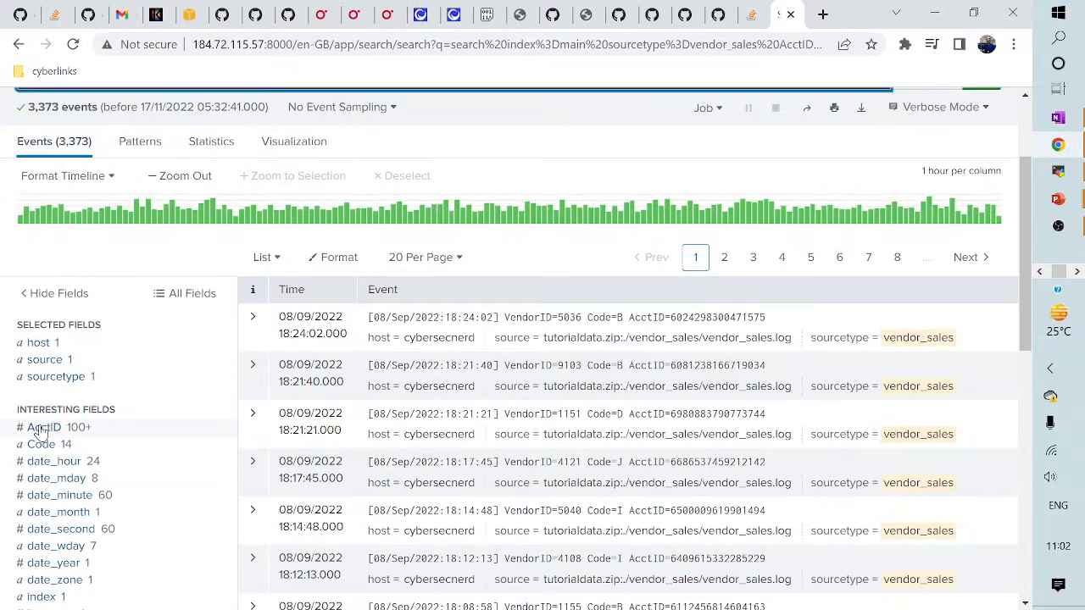
- Fix the mistyped value so the query reads AcctID=6*, and rerun it
{"action": "left_click", "coordinate": [201, 433]}
{"action": "scroll", "coordinate": [387, 230], "scroll_direction": "up", "scroll_amount": 2}
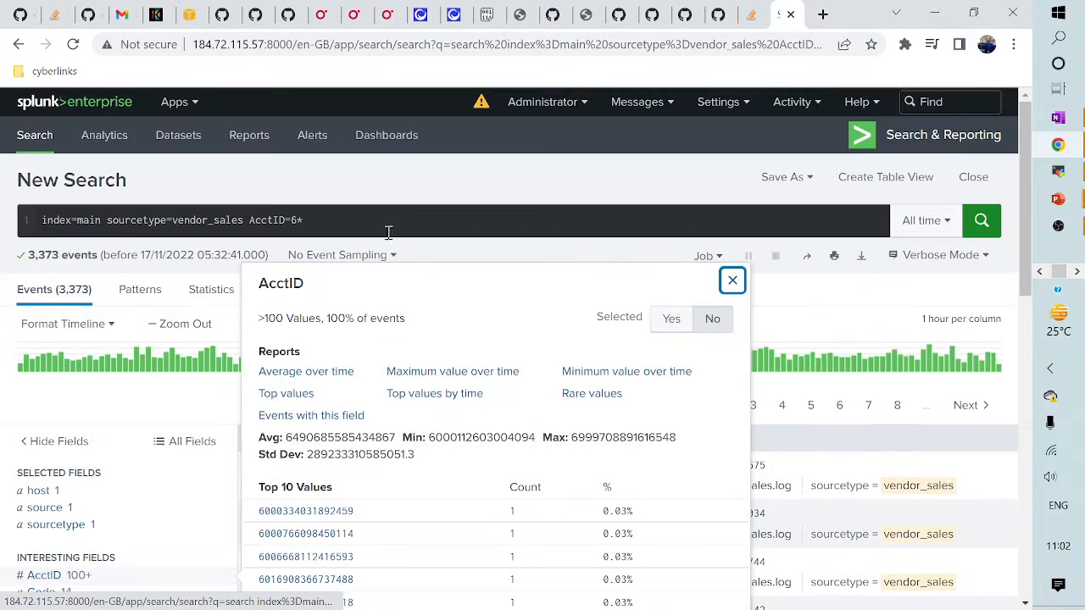
{"action": "left_click", "coordinate": [328, 222]}
{"action": "key", "text": "BackSpace"}
{"action": "key", "text": "BackSpace"}
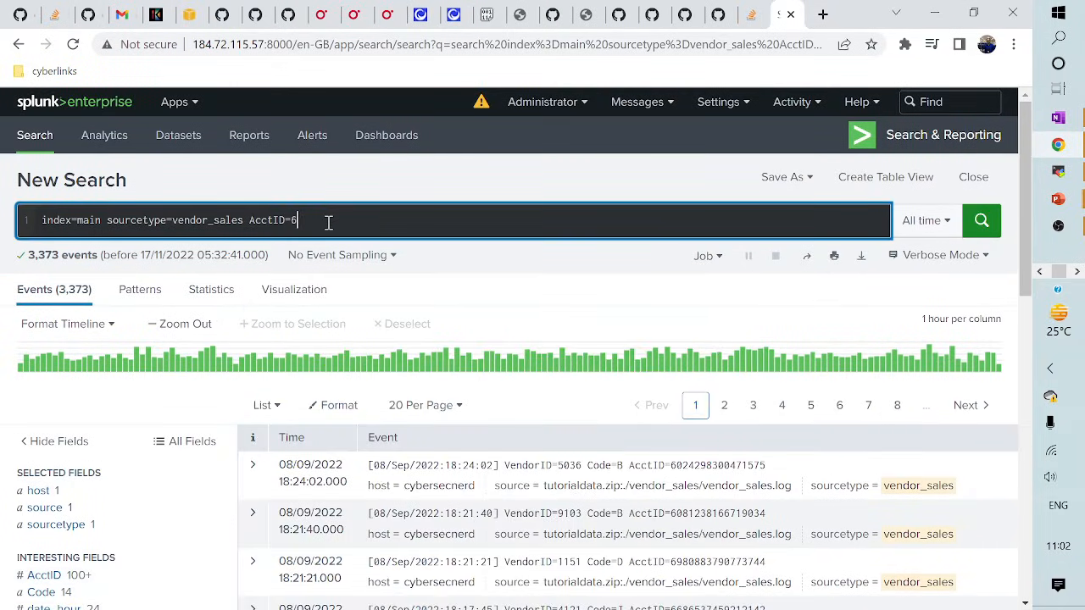
{"action": "type", "text": "*5"}
{"action": "key", "text": "BackSpace"}
{"action": "key", "text": "BackSpace"}
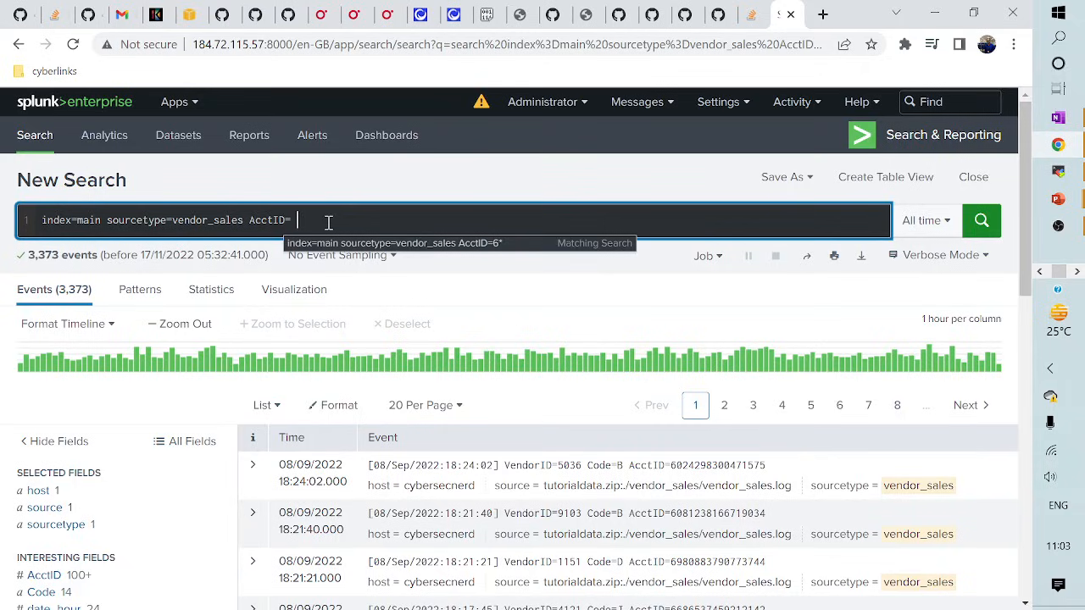
{"action": "key", "text": "BackSpace"}
{"action": "type", "text": "6*"}
{"action": "key", "text": "Return"}
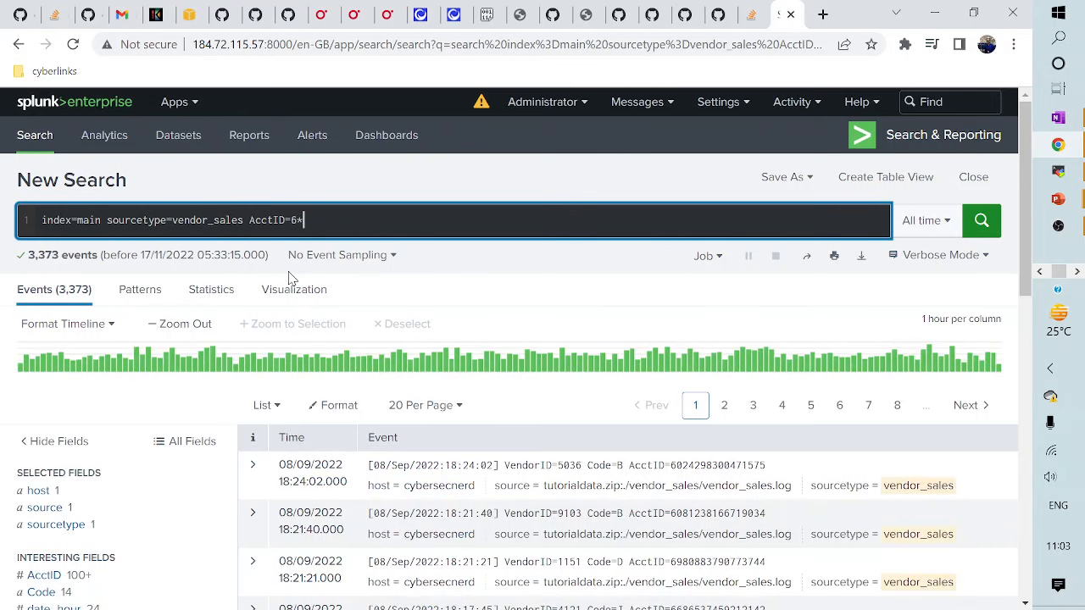
- Check the AcctID summary, confirming its minimum and maximum both start with 6
{"action": "scroll", "coordinate": [288, 284], "scroll_direction": "down", "scroll_amount": 2}
{"action": "scroll", "coordinate": [288, 288], "scroll_direction": "down", "scroll_amount": 1}
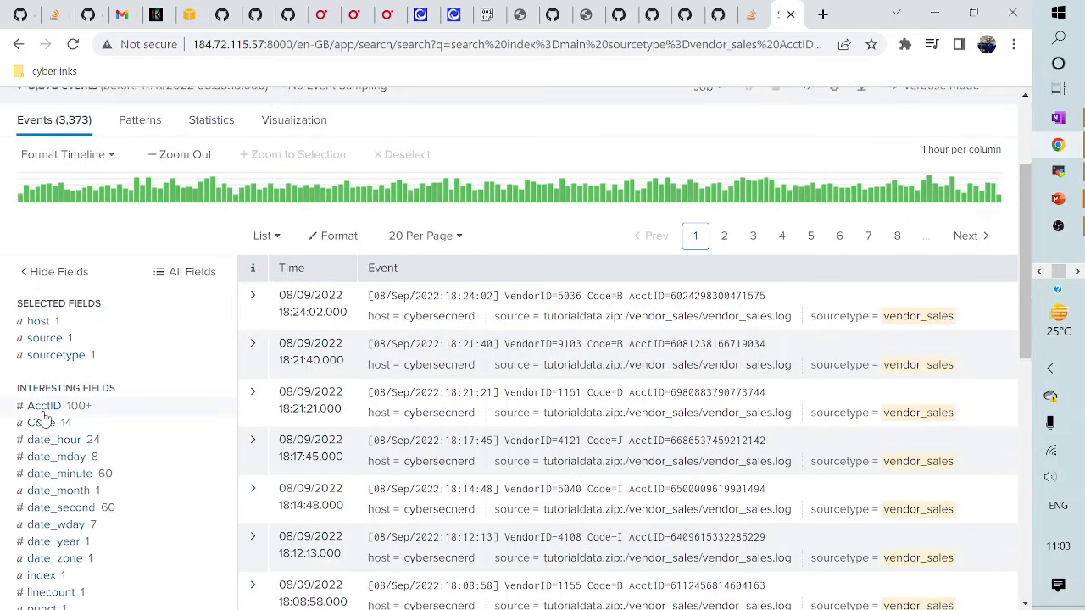
{"action": "left_click", "coordinate": [44, 407]}
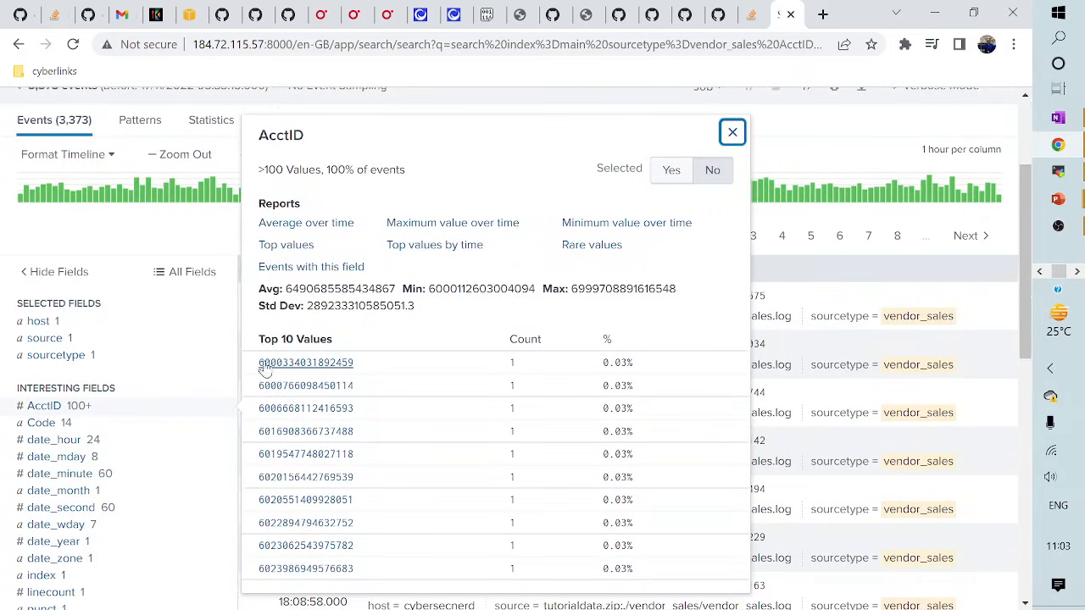
{"action": "key", "text": "alt+Tab"}
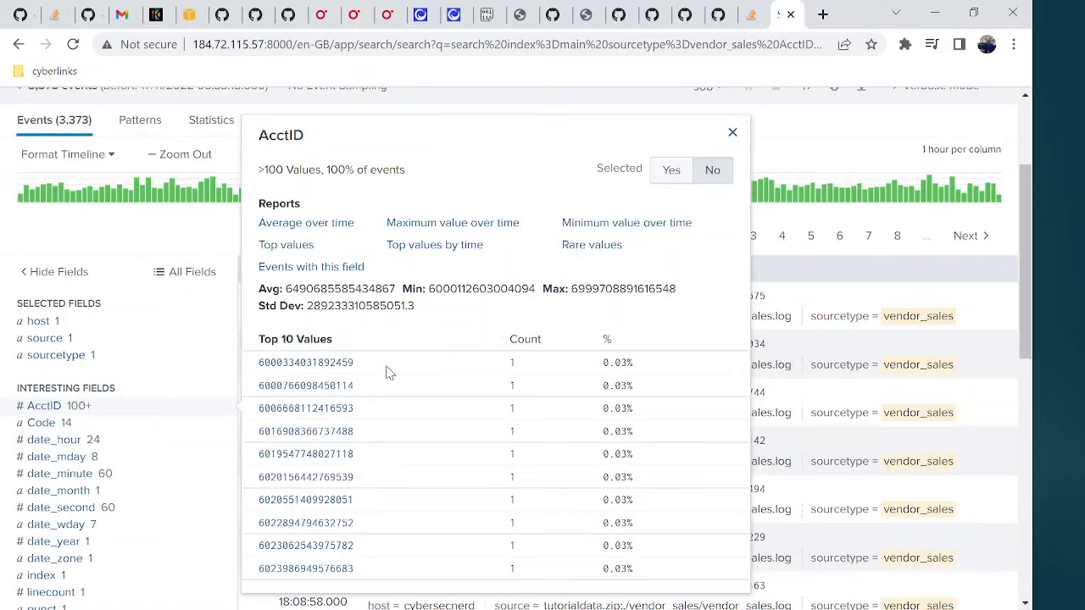
{"action": "scroll", "coordinate": [388, 368], "scroll_direction": "up", "scroll_amount": 5}
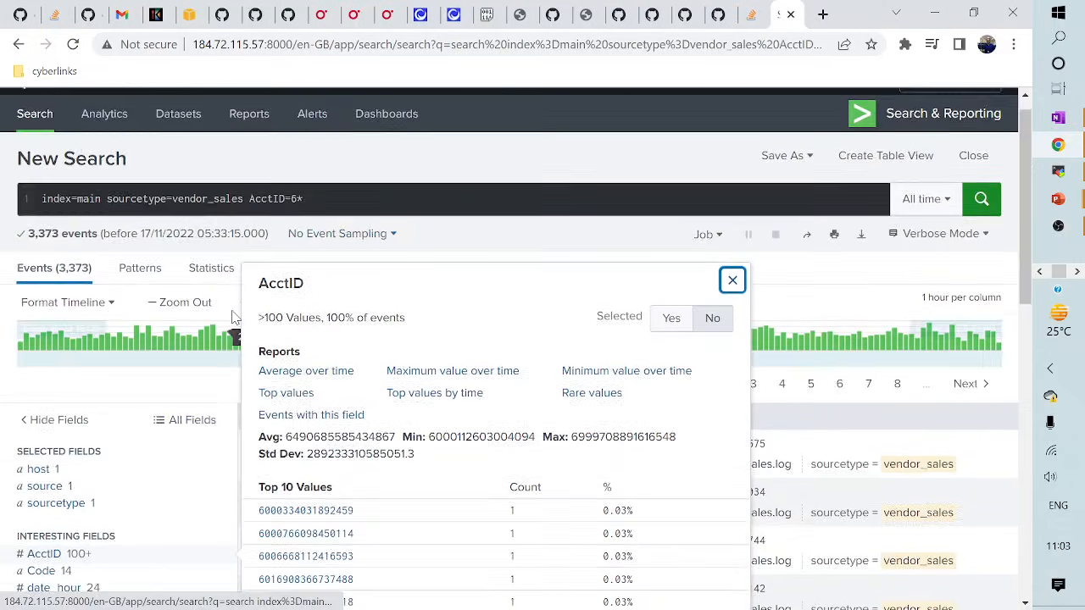
{"action": "left_click", "coordinate": [253, 221]}
- Drop AcctID=6* and switch the source type to access_combined_wcookie, then run it
{"action": "left_click_drag", "start_coordinate": [251, 220], "coordinate": [328, 221]}
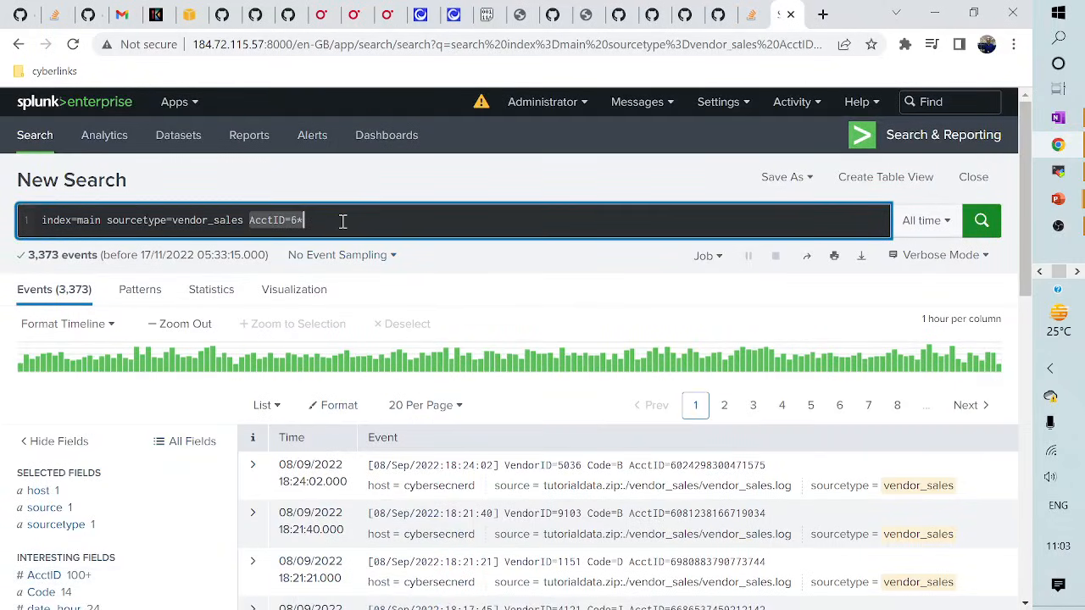
{"action": "key", "text": "BackSpace"}
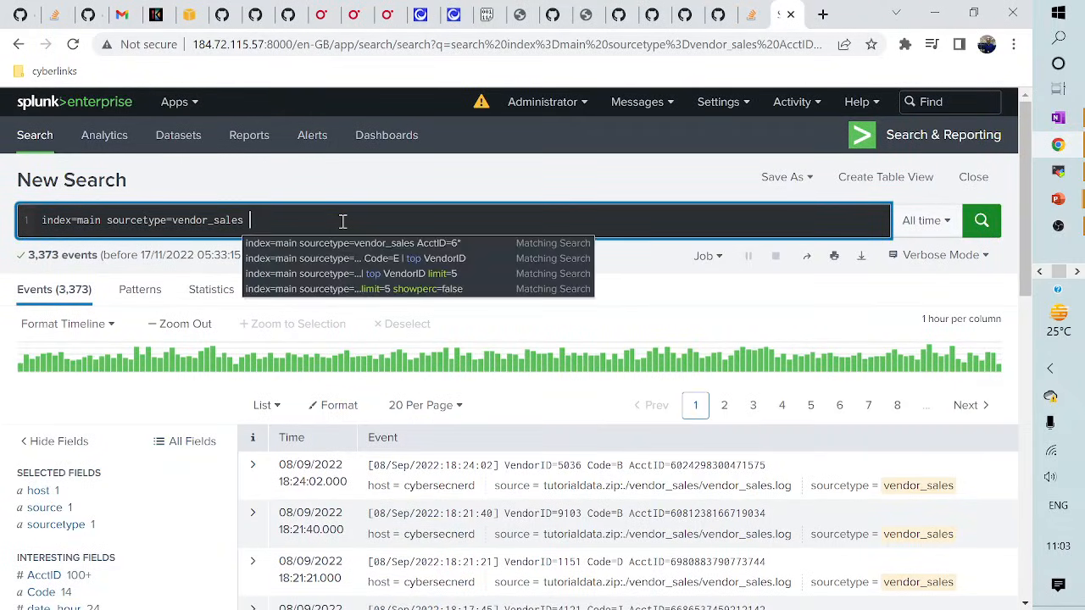
{"action": "key", "text": "BackSpace"}
{"action": "key", "text": "BackSpace"}
{"action": "key", "text": "BackSpace"}
{"action": "key", "text": "BackSpace"}
{"action": "key", "text": "BackSpace"}
{"action": "key", "text": "BackSpace"}
{"action": "key", "text": "BackSpace"}
{"action": "key", "text": "BackSpace"}
{"action": "key", "text": "BackSpace"}
{"action": "key", "text": "BackSpace"}
{"action": "key", "text": "BackSpace"}
{"action": "key", "text": "BackSpace"}
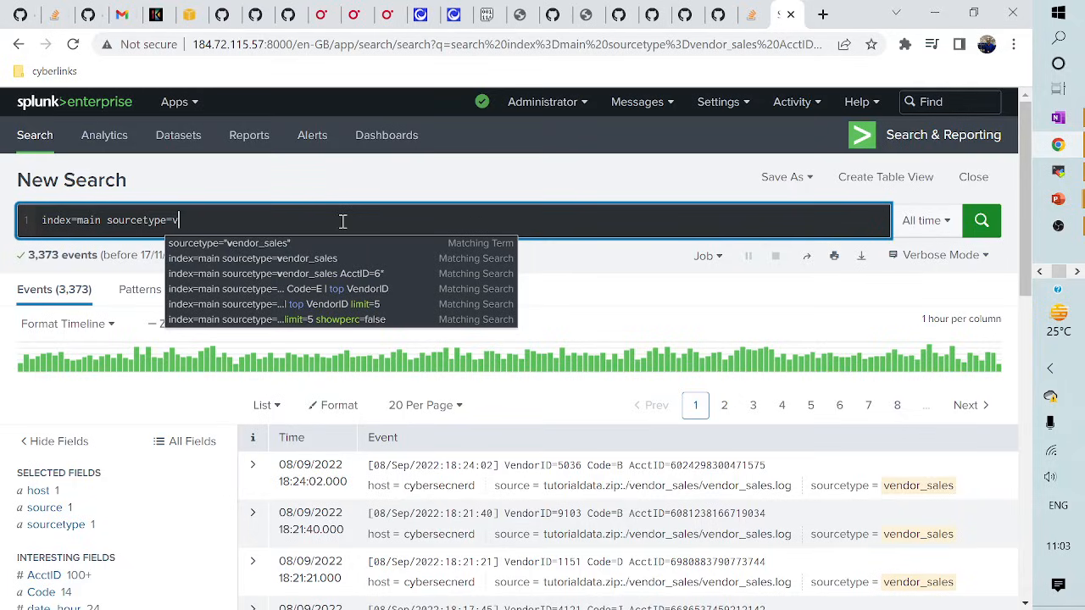
{"action": "key", "text": "BackSpace"}
{"action": "type", "text": "acc"}
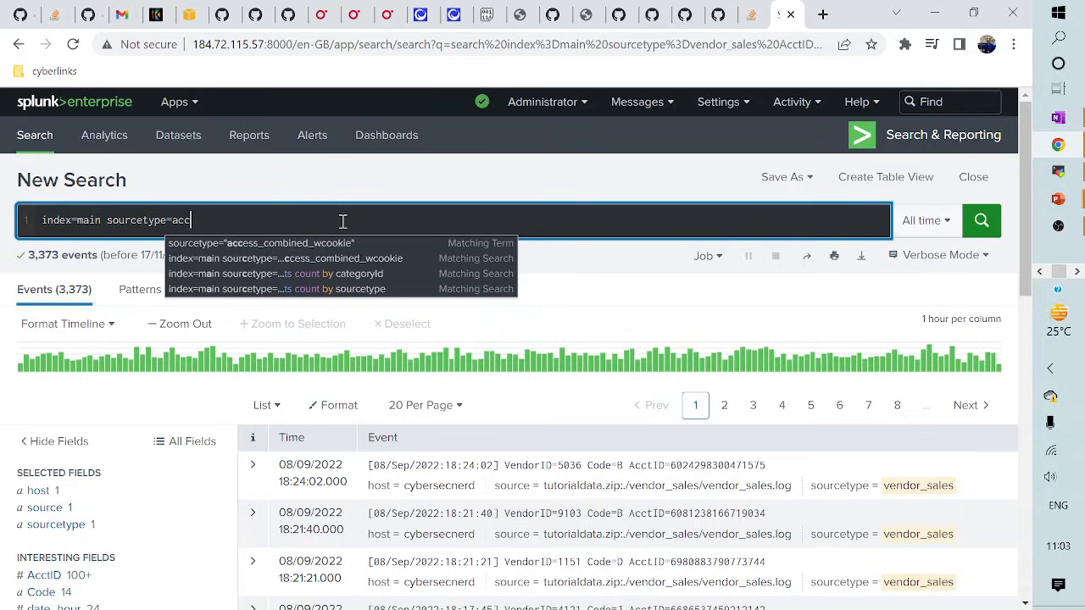
{"action": "left_click", "coordinate": [305, 244]}
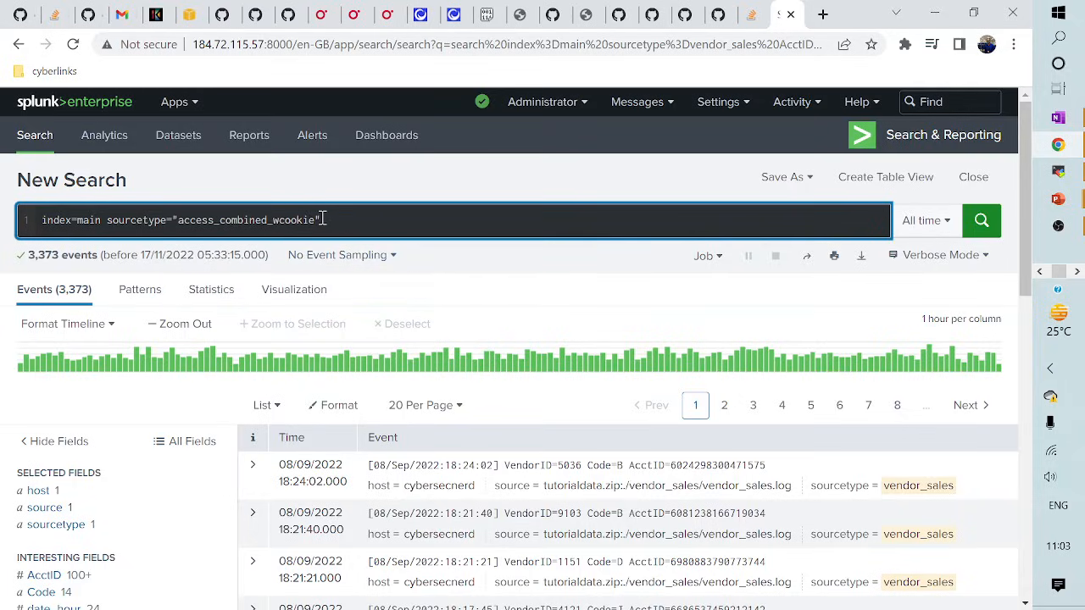
{"action": "key", "text": "Return"}
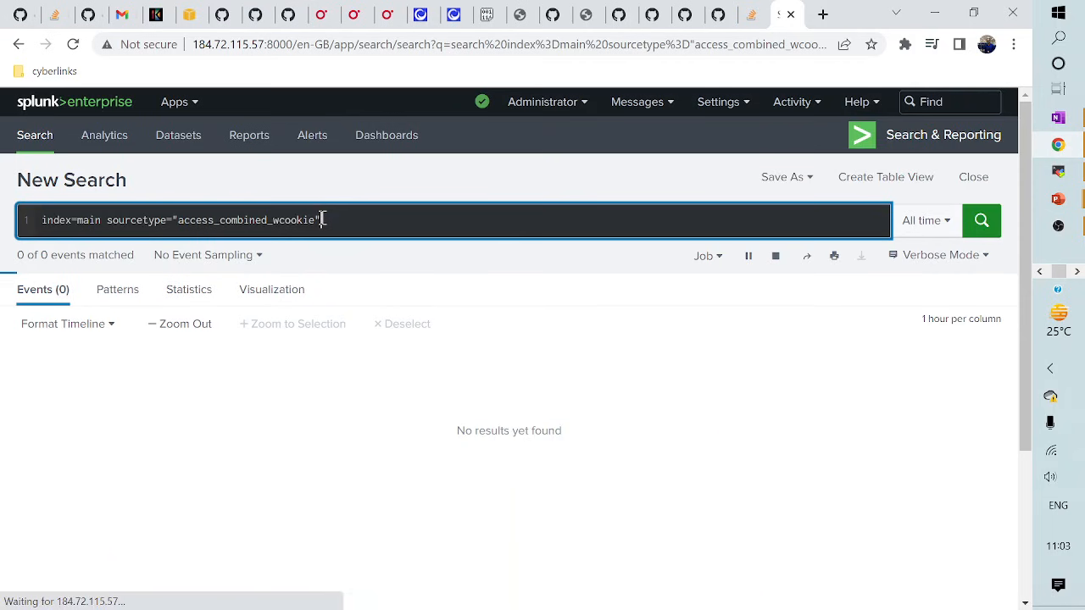
- Inspect the bytes field summary, then filter the search to bytes>3500
{"action": "scroll", "coordinate": [275, 314], "scroll_direction": "down", "scroll_amount": 1}
{"action": "scroll", "coordinate": [275, 314], "scroll_direction": "down", "scroll_amount": 3}
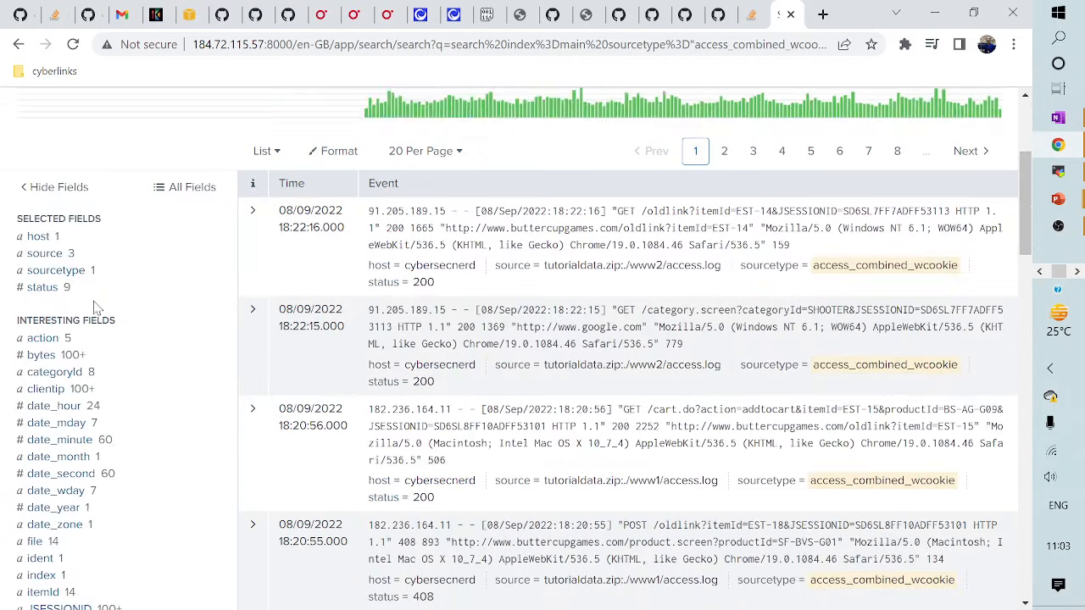
{"action": "scroll", "coordinate": [60, 358], "scroll_direction": "down", "scroll_amount": 1}
{"action": "left_click", "coordinate": [41, 266]}
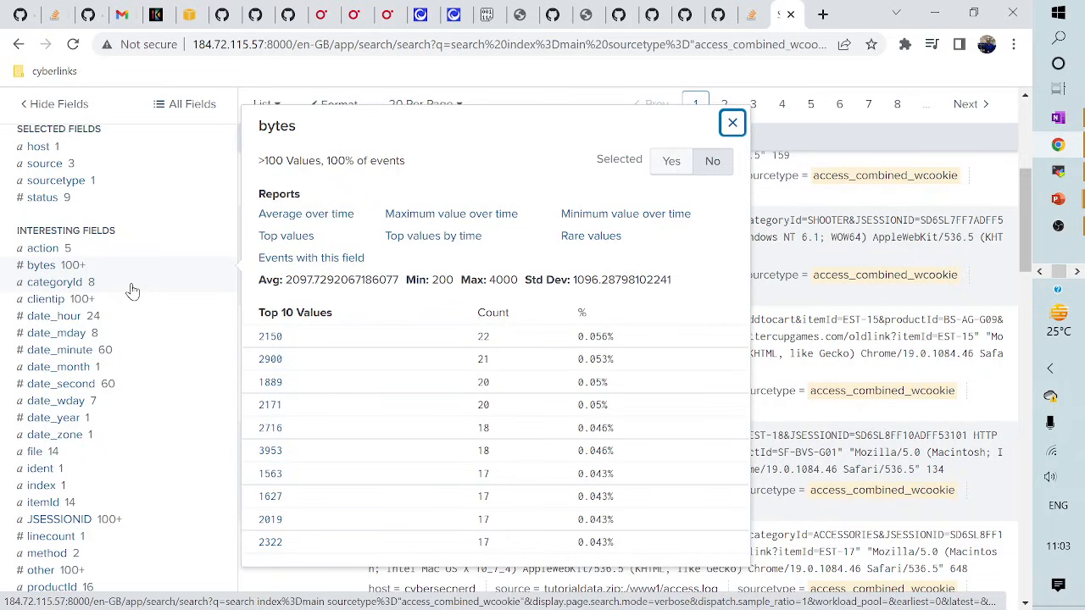
{"action": "scroll", "coordinate": [132, 291], "scroll_direction": "up", "scroll_amount": 5}
{"action": "left_click", "coordinate": [382, 220]}
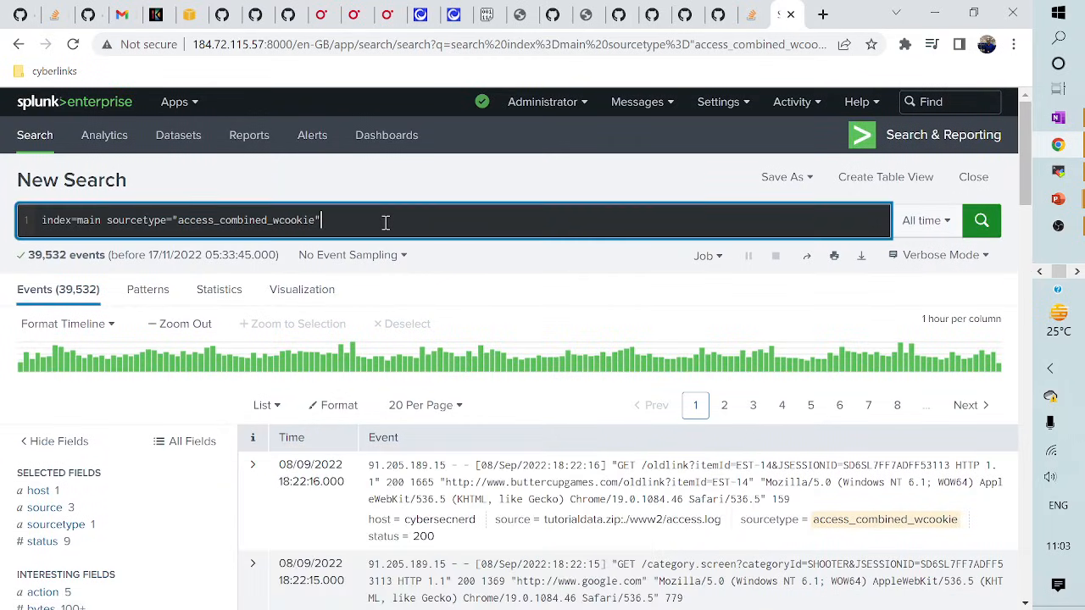
{"action": "type", "text": "bytes"}
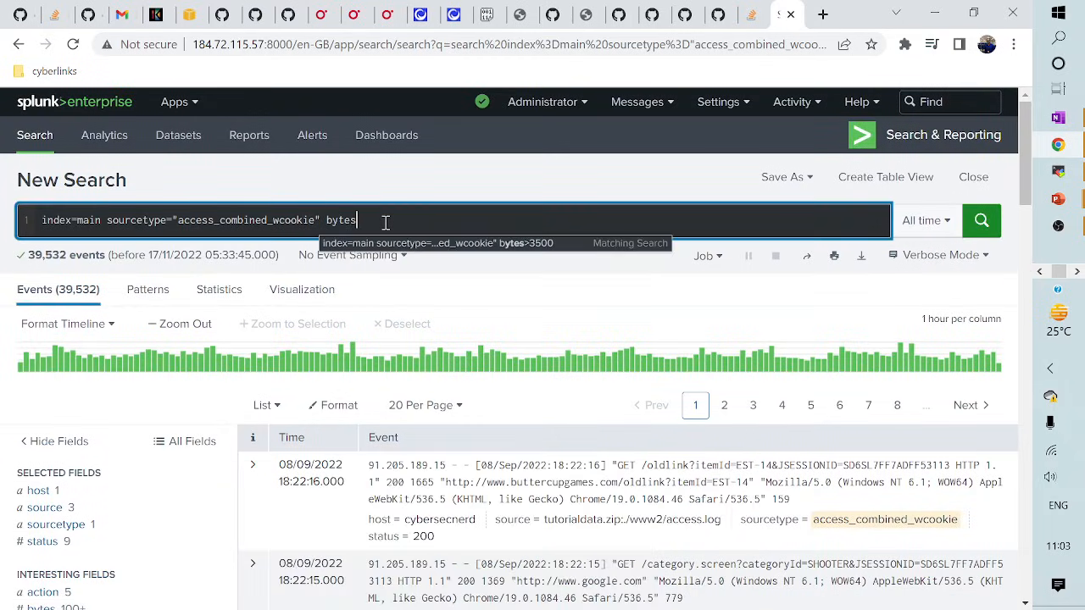
{"action": "type", "text": ">"}
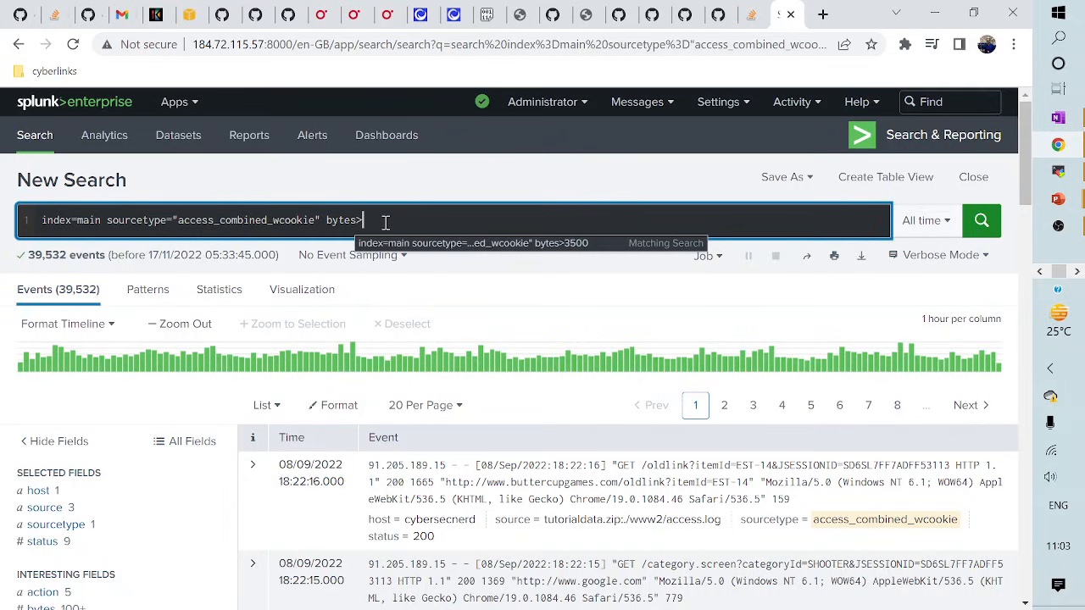
{"action": "type", "text": "3500"}
{"action": "key", "text": "Return"}
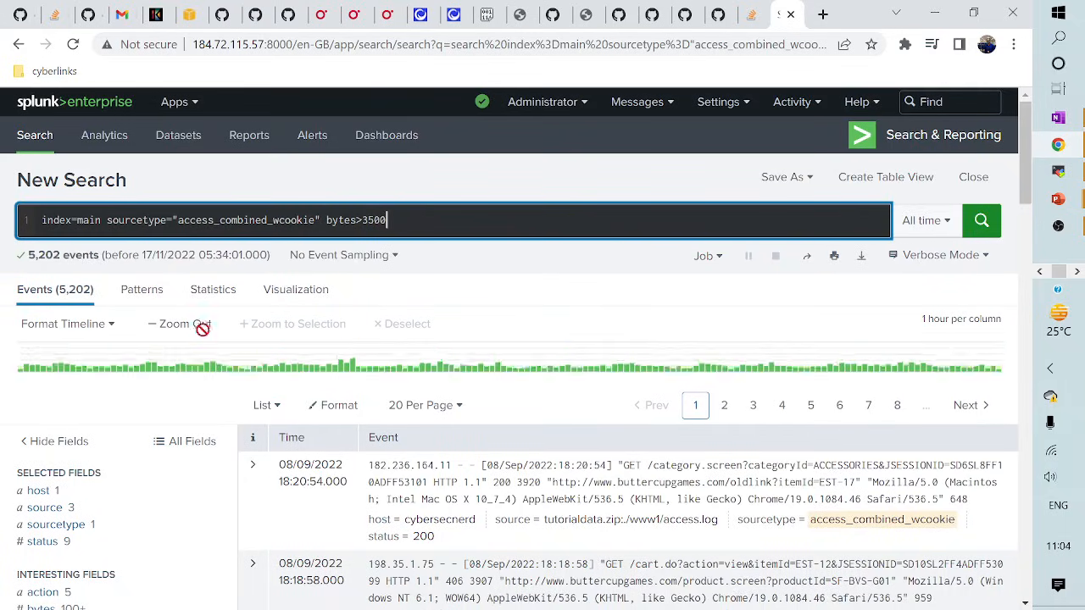
- Verify the filtered bytes range 3501–4000 and select the bytes>3500 condition
{"action": "scroll", "coordinate": [84, 407], "scroll_direction": "down", "scroll_amount": 3}
{"action": "left_click", "coordinate": [43, 355]}
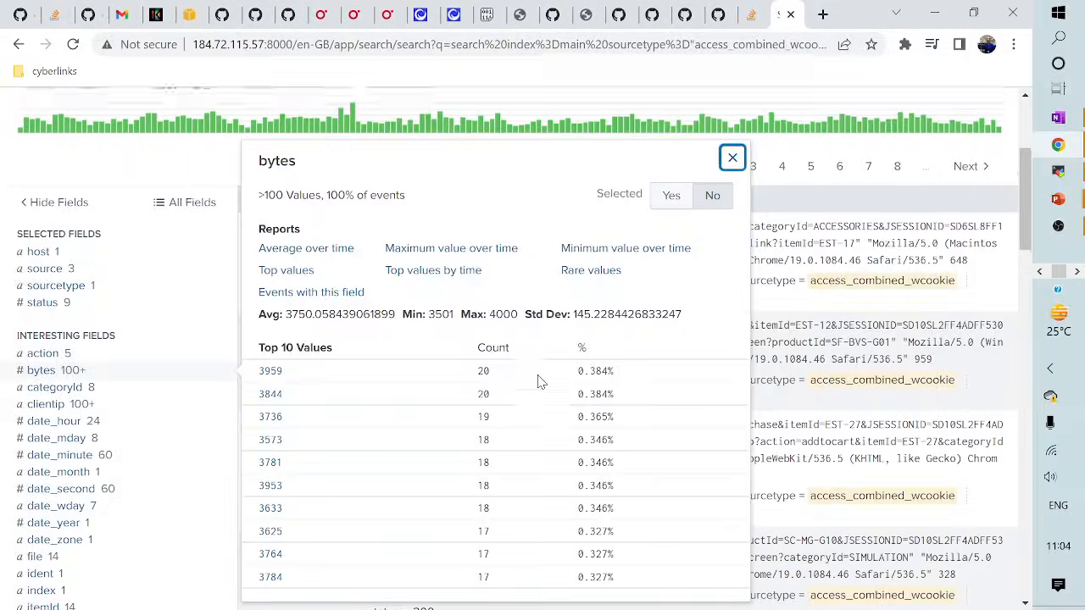
{"action": "scroll", "coordinate": [449, 323], "scroll_direction": "up", "scroll_amount": 4}
{"action": "left_click", "coordinate": [412, 214]}
{"action": "left_click", "coordinate": [407, 220]}
{"action": "left_click_drag", "start_coordinate": [324, 220], "coordinate": [450, 223]}
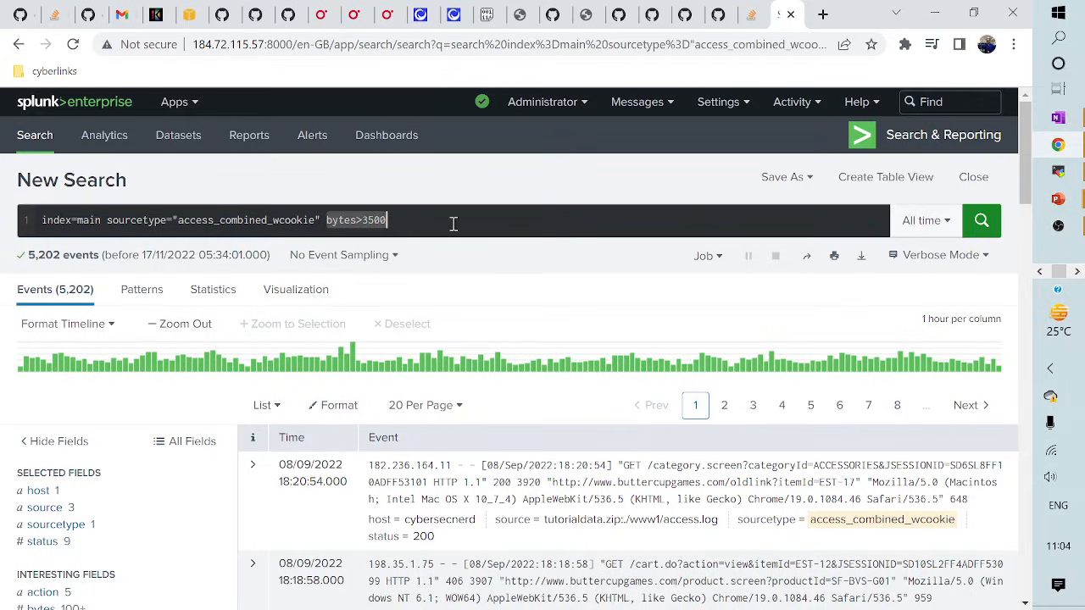
- Replace bytes>3500 with a new line '| stats max(bytes)' and run it
{"action": "key", "text": "BackSpace"}
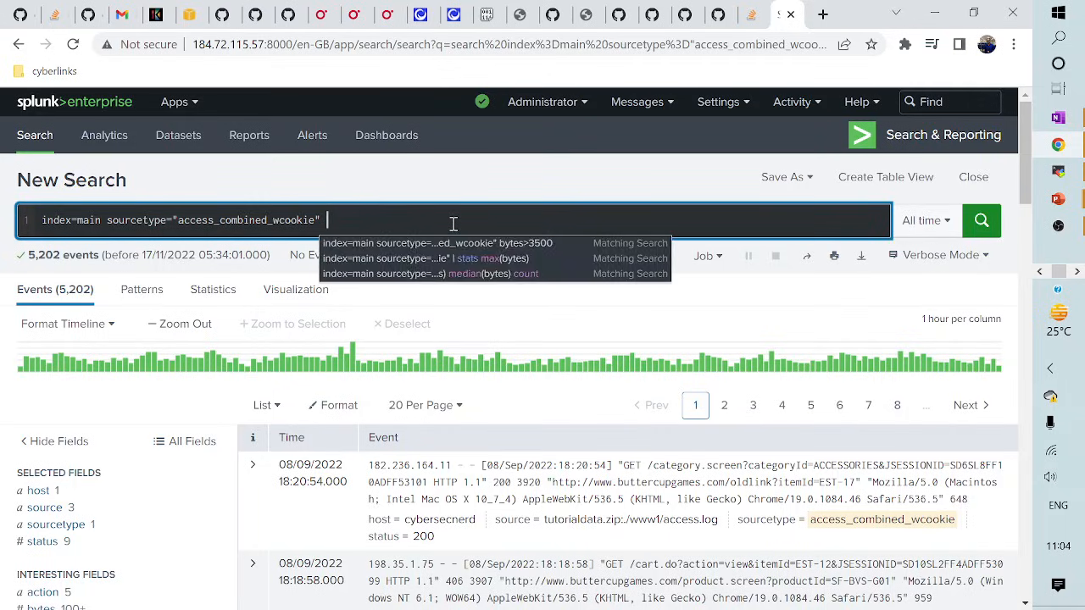
{"action": "key", "text": "shift+Return"}
{"action": "type", "text": "| stats "}
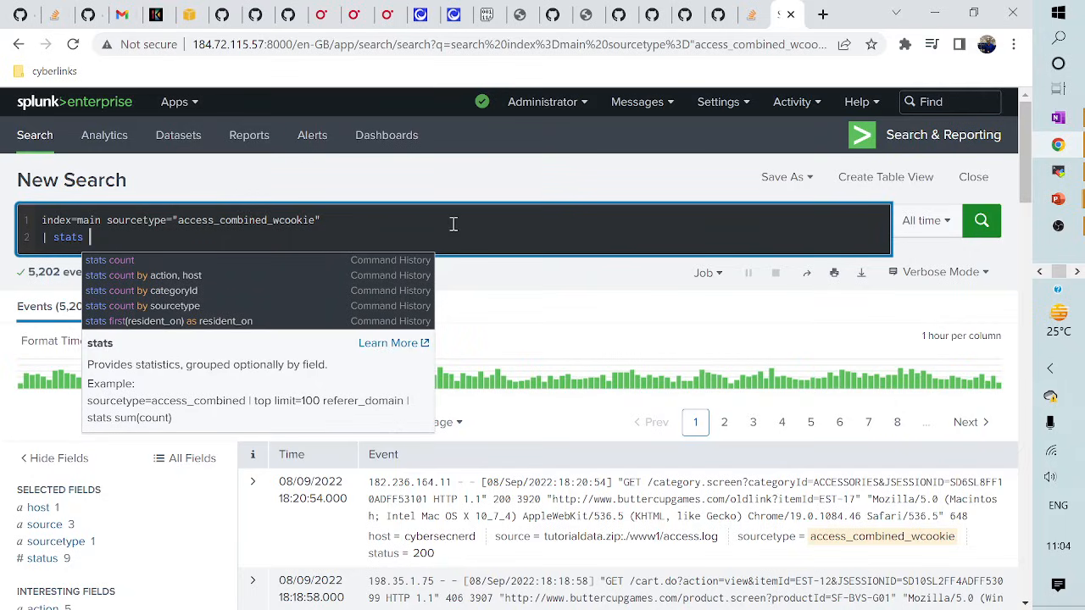
{"action": "type", "text": "max("}
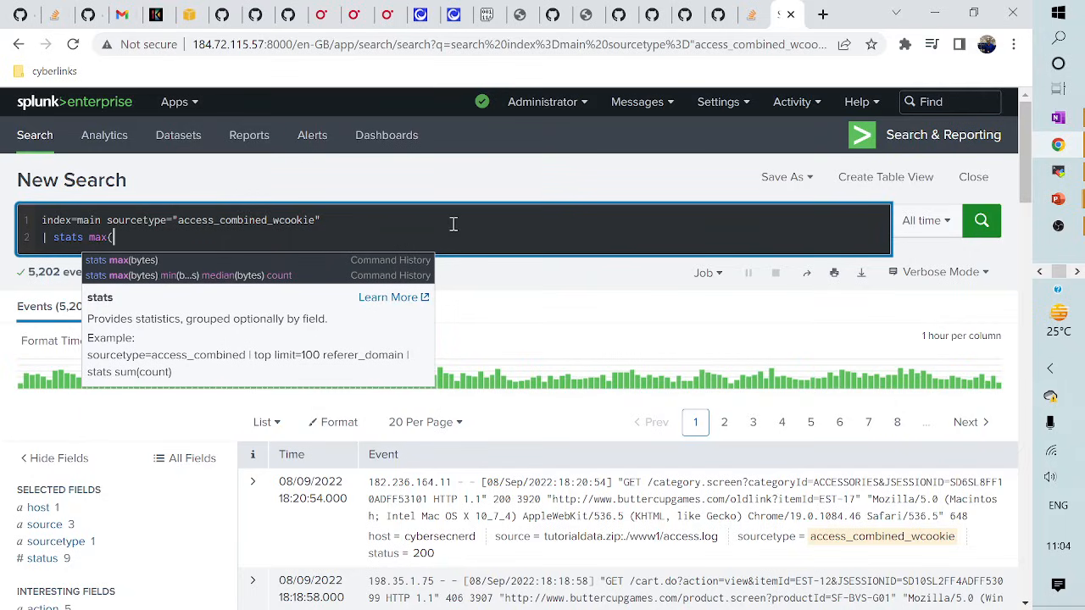
{"action": "type", "text": "btes"}
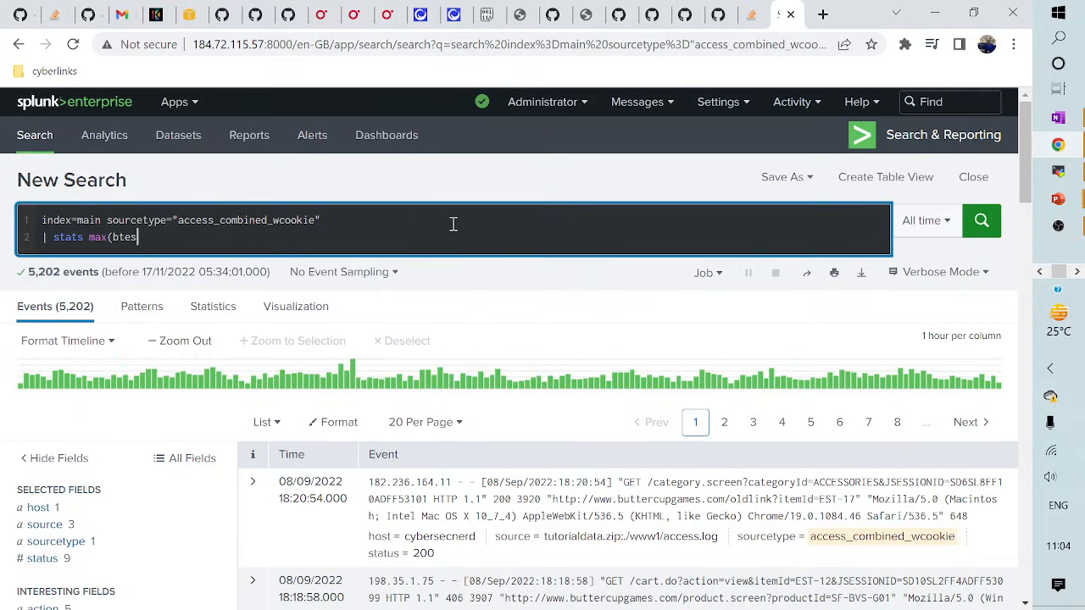
{"action": "key", "text": "BackSpace"}
{"action": "key", "text": "BackSpace"}
{"action": "key", "text": "BackSpace"}
{"action": "type", "text": "yte"}
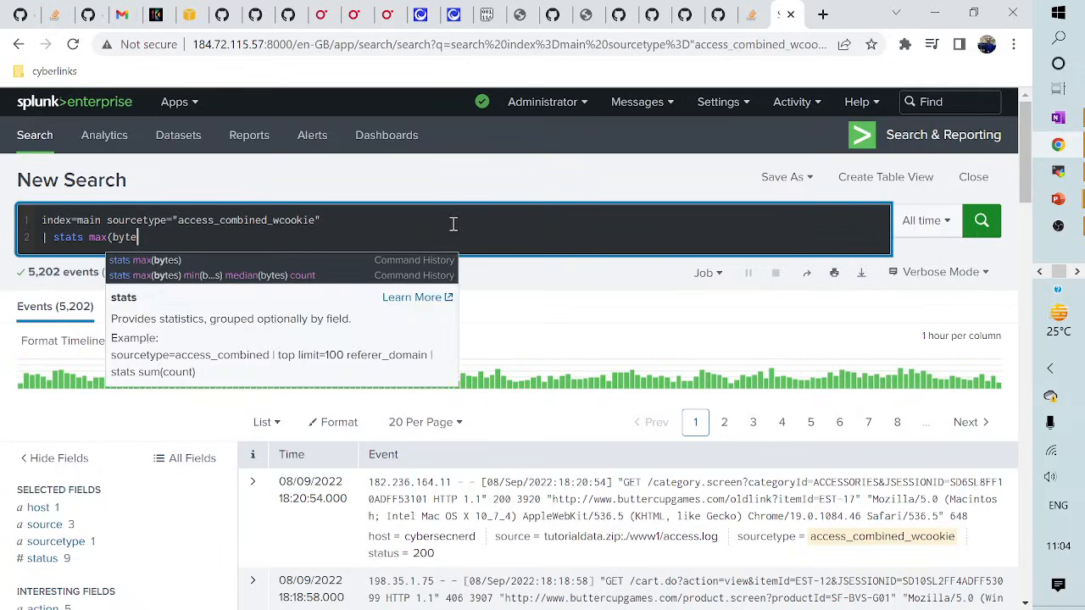
{"action": "type", "text": "s)"}
{"action": "key", "text": "Return"}
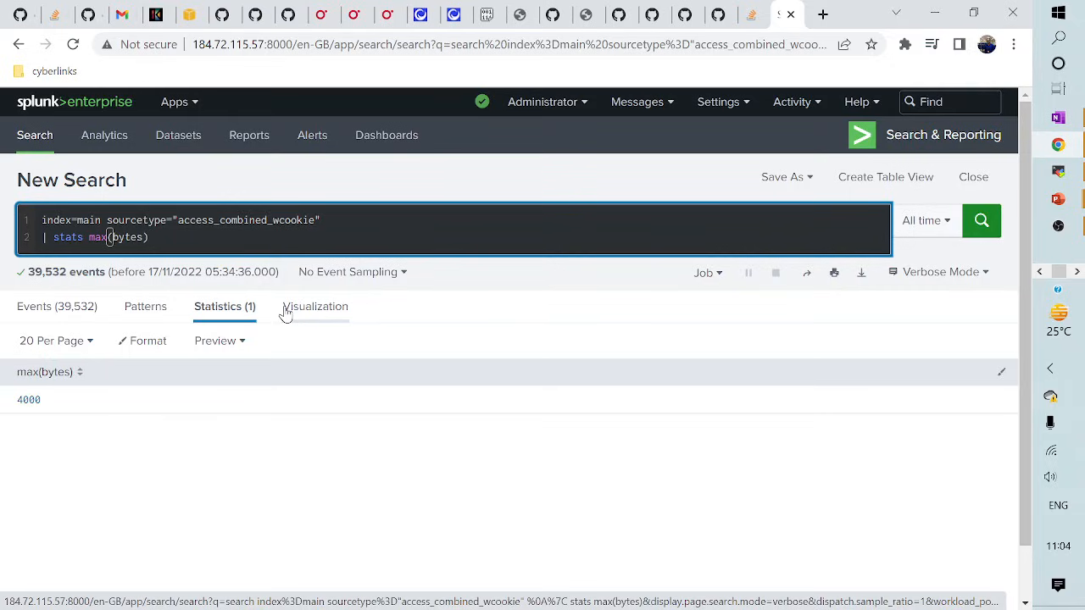
- Add min(bytes), median(bytes) and count to the stats command and rerun
{"action": "type", "text": "min("}
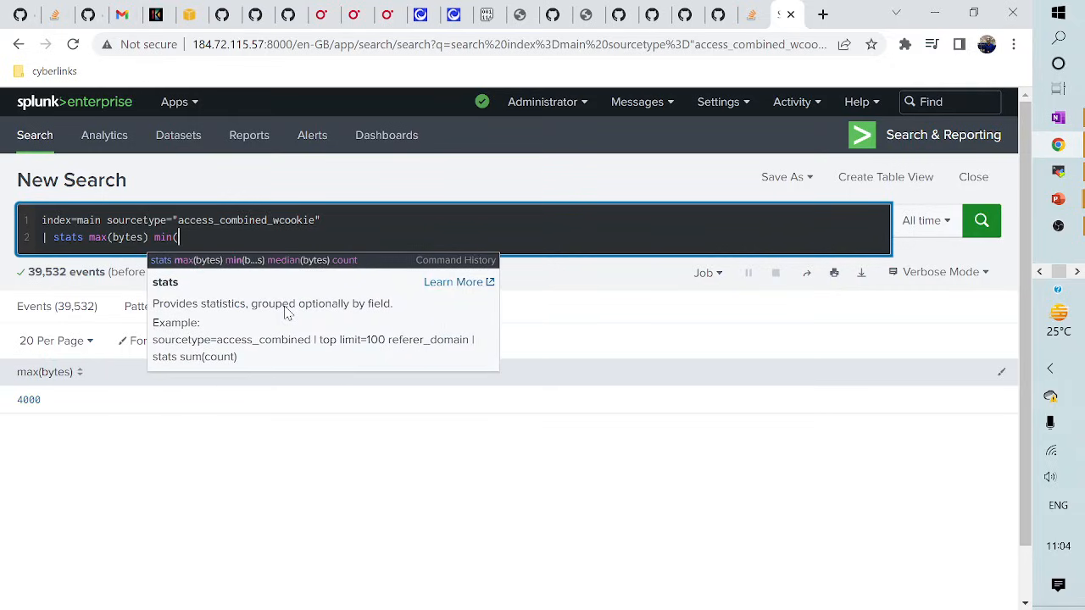
{"action": "type", "text": "bytes)"}
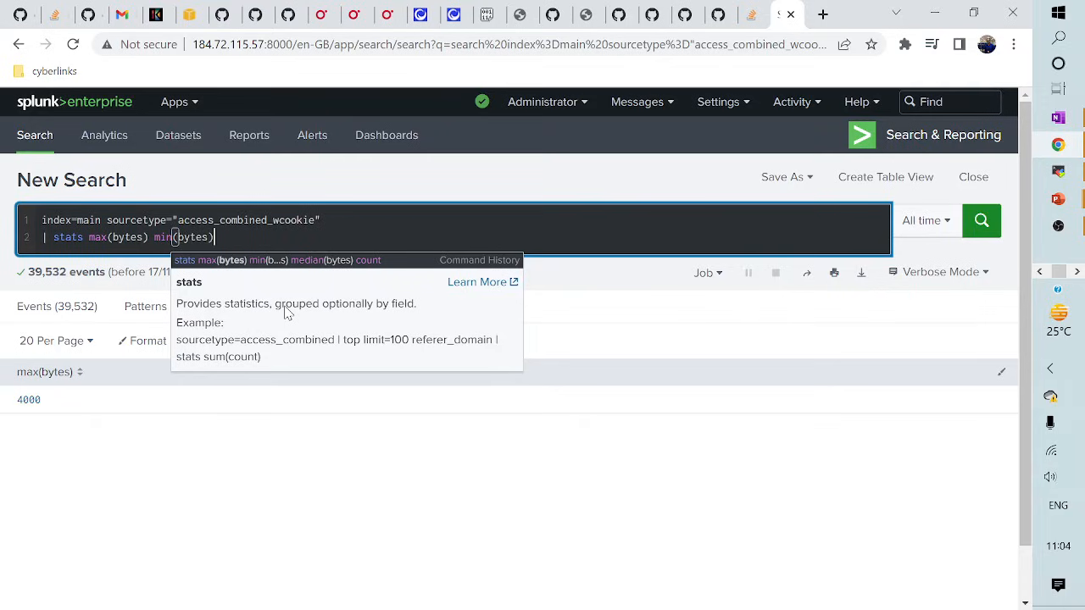
{"action": "type", "text": " mde"}
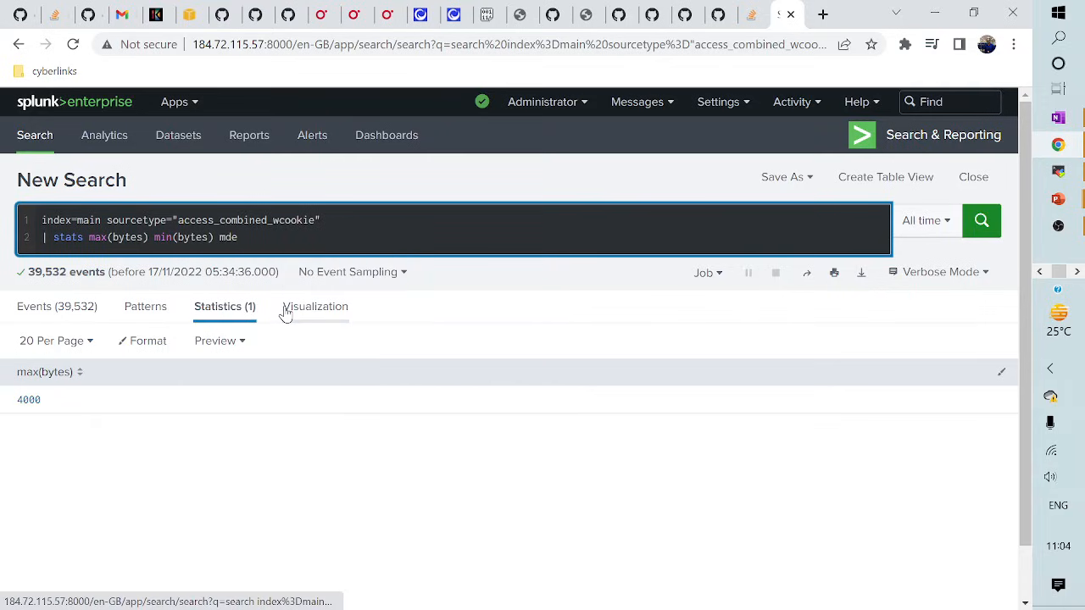
{"action": "key", "text": "BackSpace"}
{"action": "key", "text": "BackSpace"}
{"action": "type", "text": "edian"}
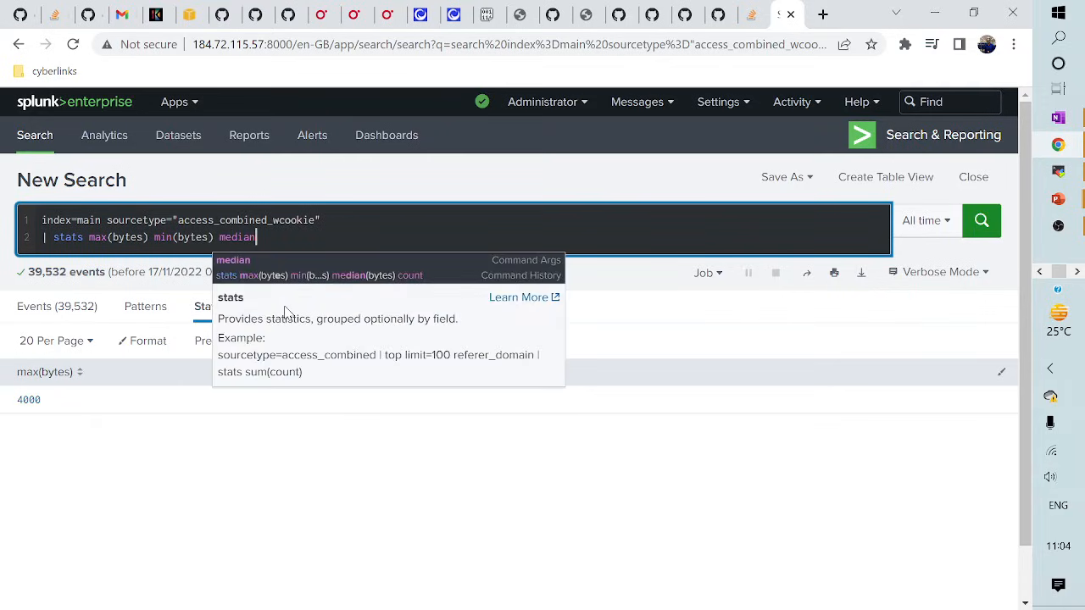
{"action": "type", "text": "("}
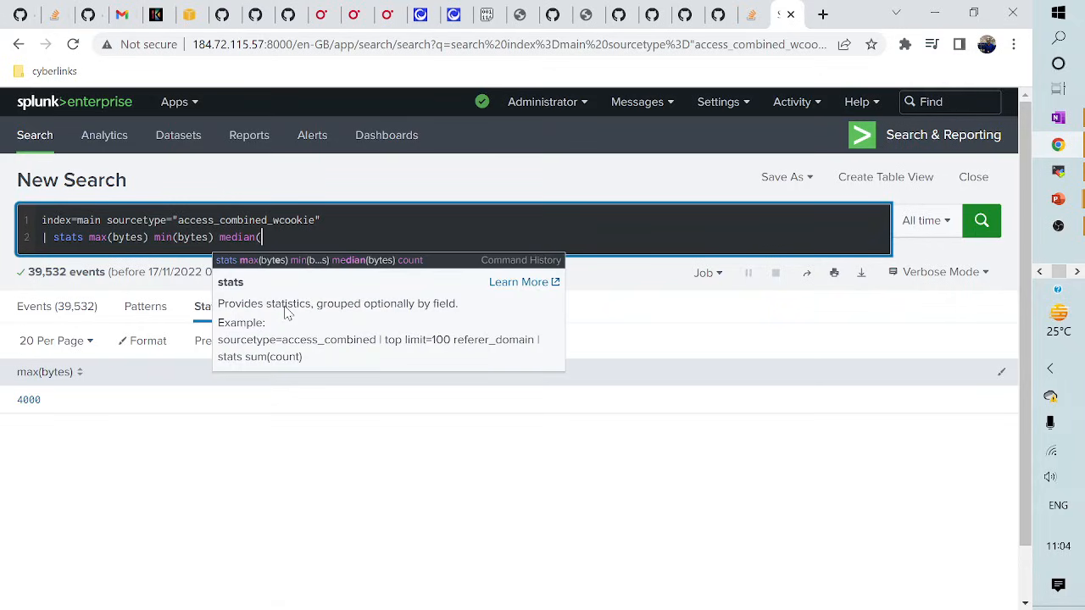
{"action": "type", "text": "bytes)"}
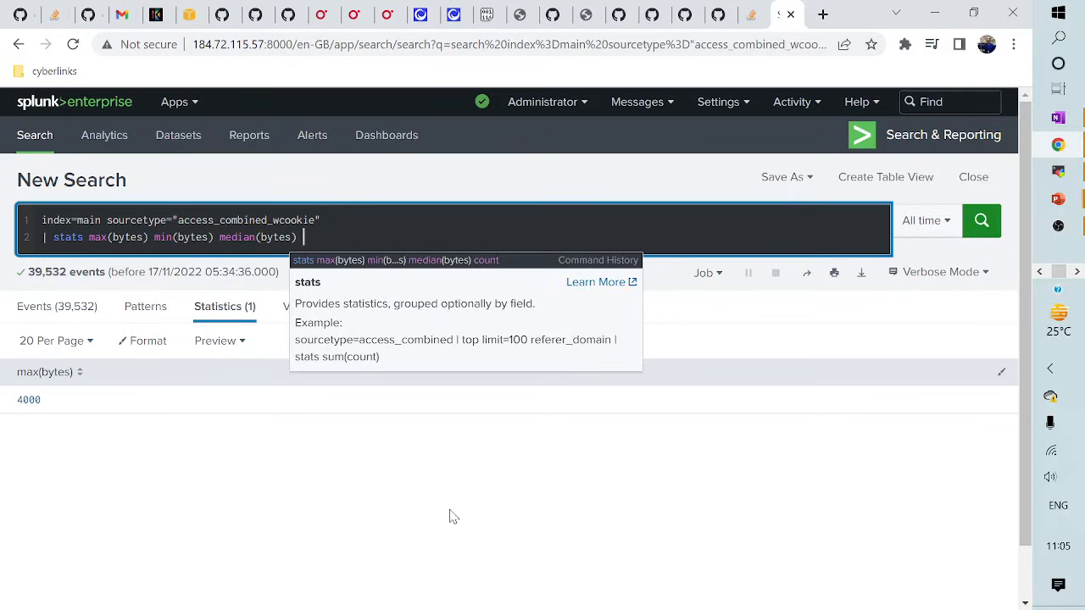
{"action": "type", "text": "count"}
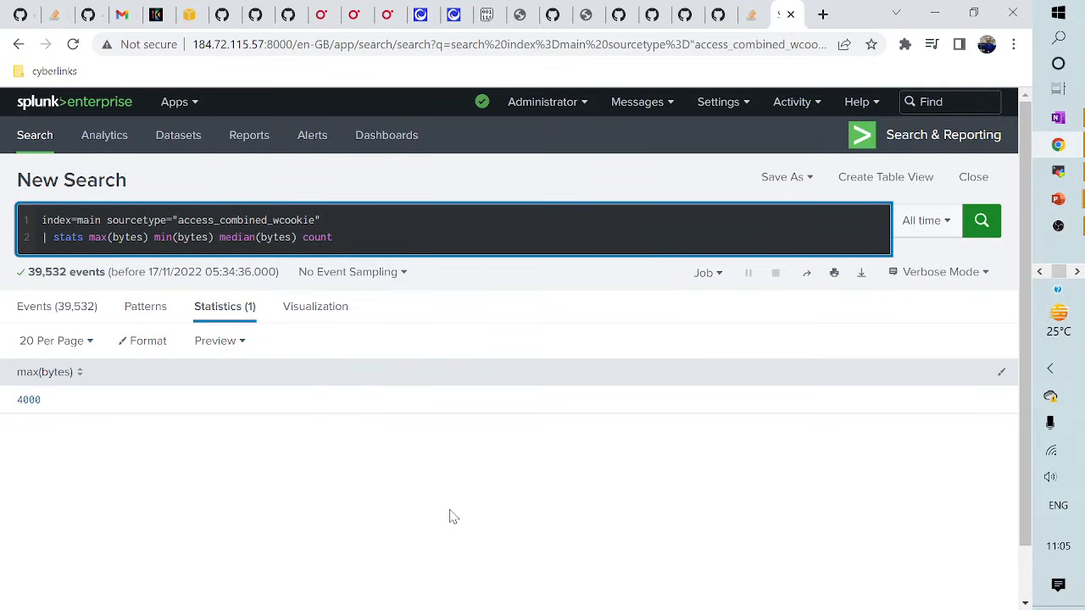
{"action": "key", "text": "Return"}
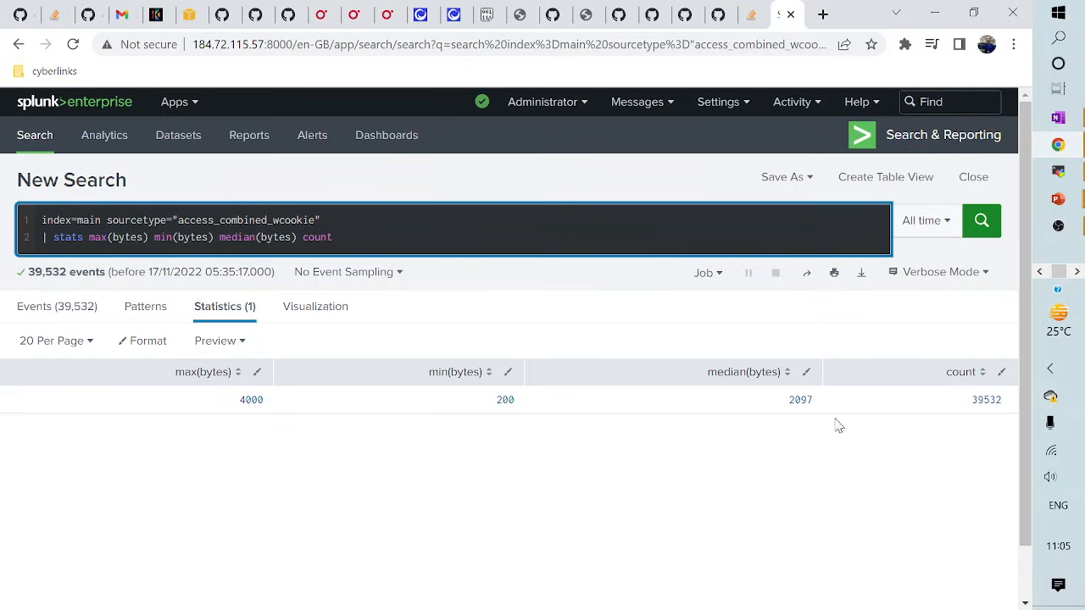
{"action": "left_click", "coordinate": [152, 238]}
- Label max(bytes) as "Biggest Response" and min(bytes) as "smallest response"
{"action": "type", "text": "as "}
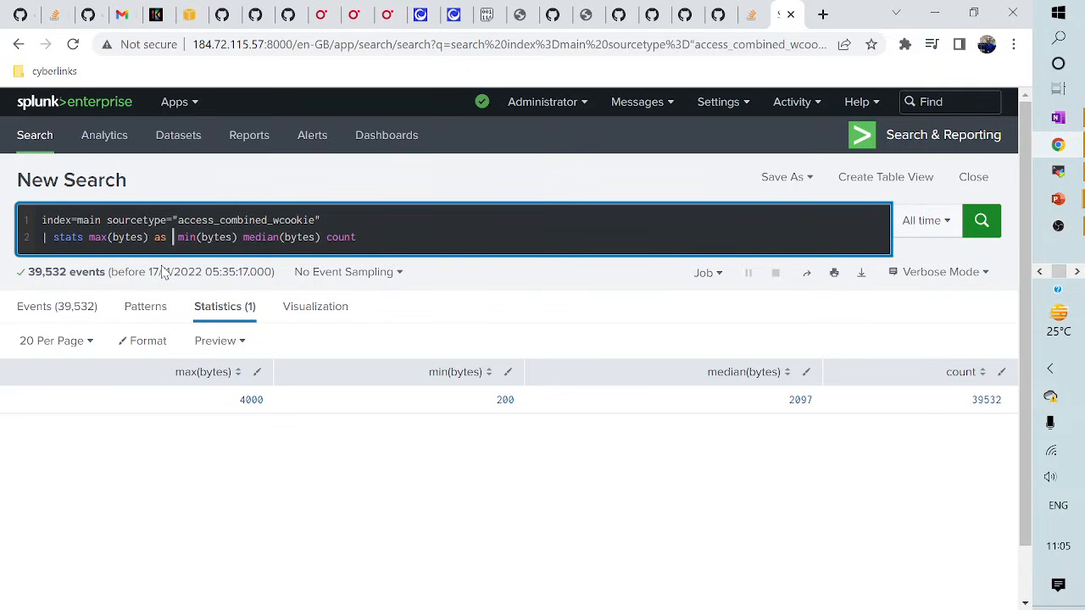
{"action": "type", "text": "\"Bigges"}
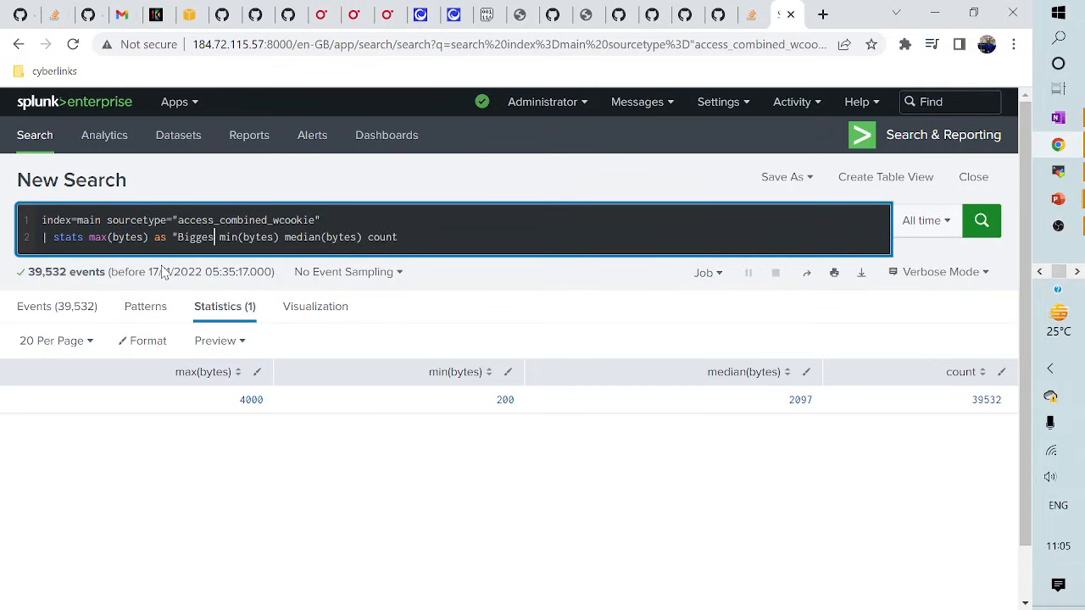
{"action": "type", "text": "t Response"}
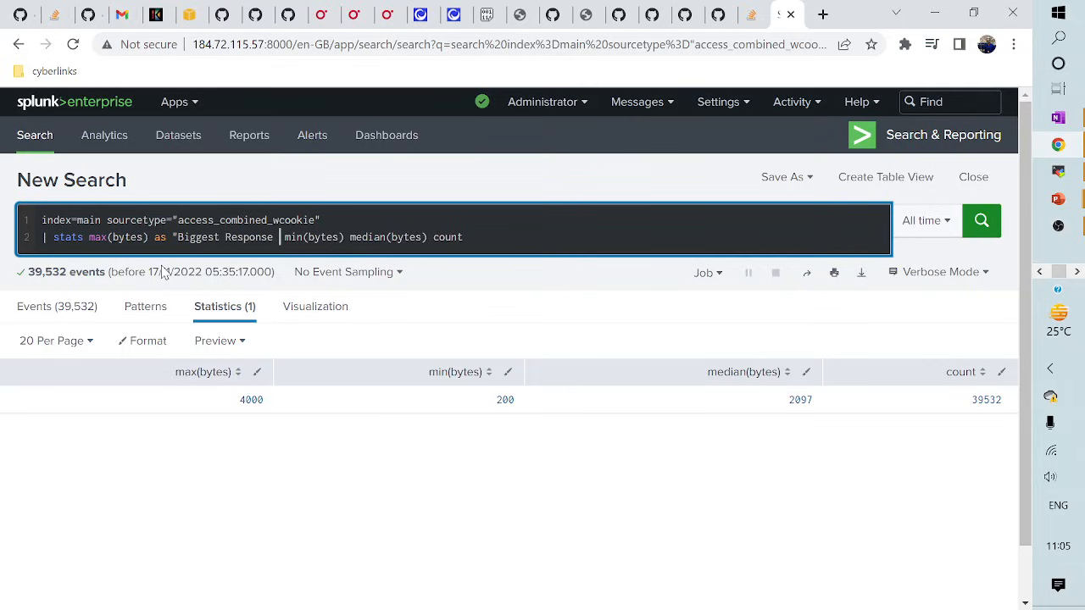
{"action": "key", "text": "BackSpace"}
{"action": "type", "text": "\","}
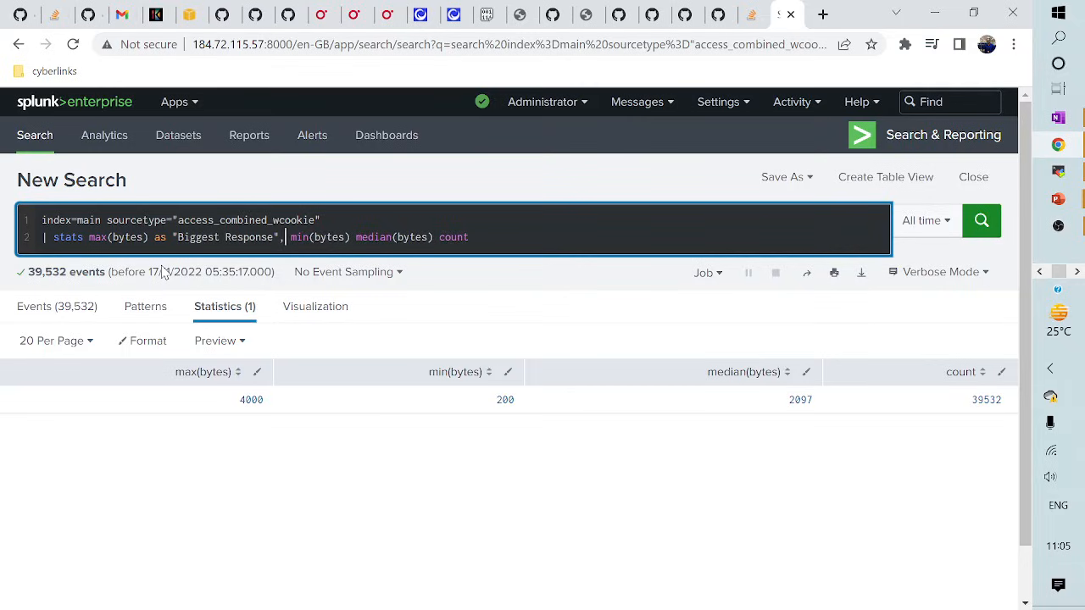
{"action": "key", "text": "Right"}
{"action": "key", "text": "Right"}
{"action": "key", "text": "Right"}
{"action": "key", "text": "Right"}
{"action": "key", "text": "Right"}
{"action": "key", "text": "Right"}
{"action": "key", "text": "Right"}
{"action": "key", "text": "Right"}
{"action": "key", "text": "Right"}
{"action": "key", "text": "Right"}
{"action": "key", "text": "Right"}
{"action": "type", "text": "as "}
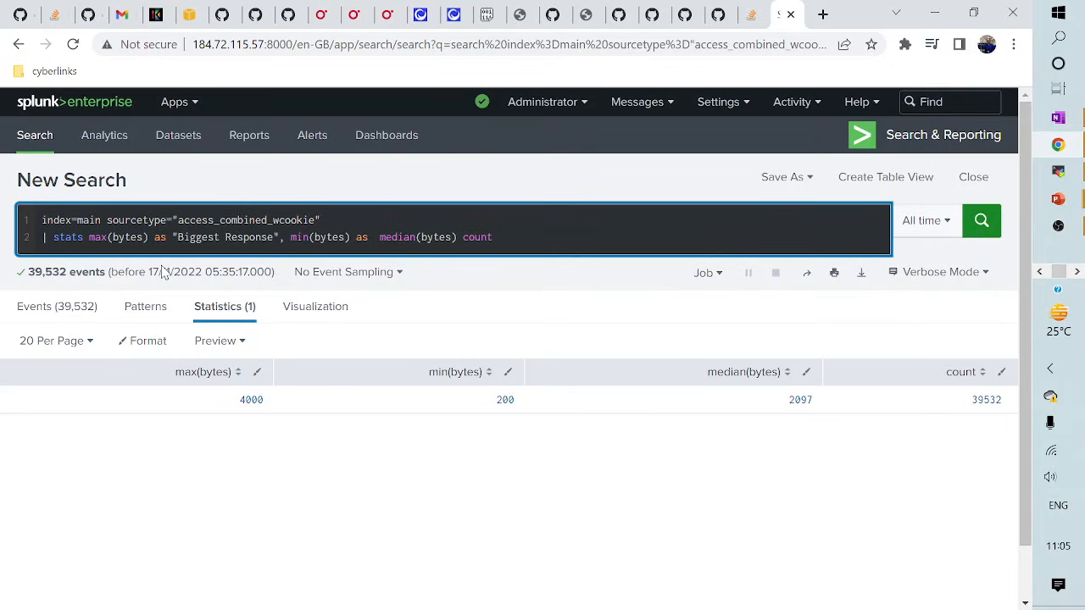
{"action": "type", "text": "\"small"}
{"action": "type", "text": "\""}
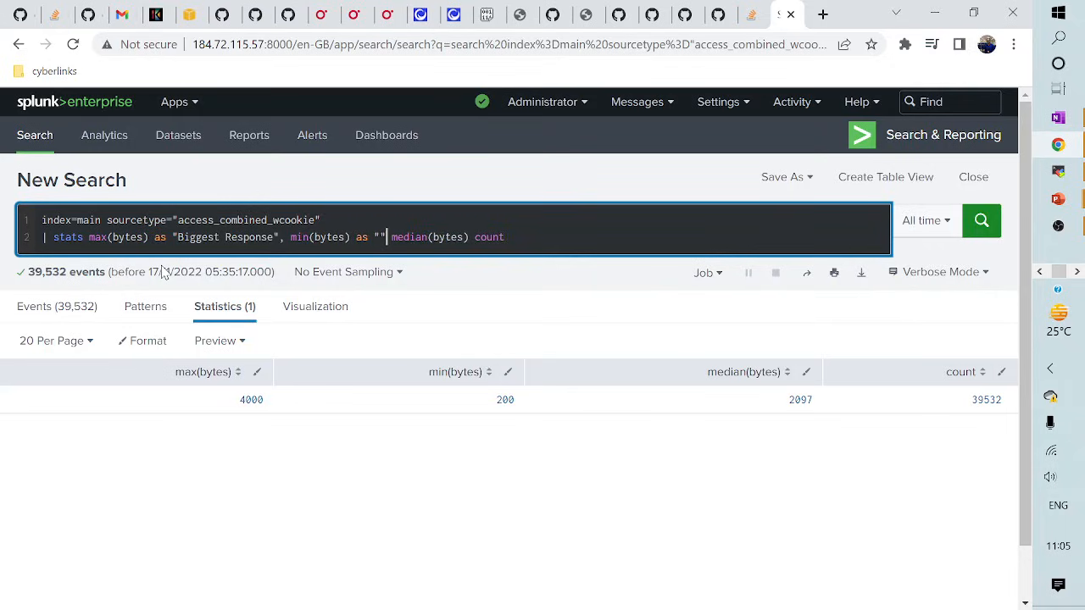
{"action": "key", "text": "Left"}
{"action": "type", "text": "small"}
{"action": "type", "text": "est respons"}
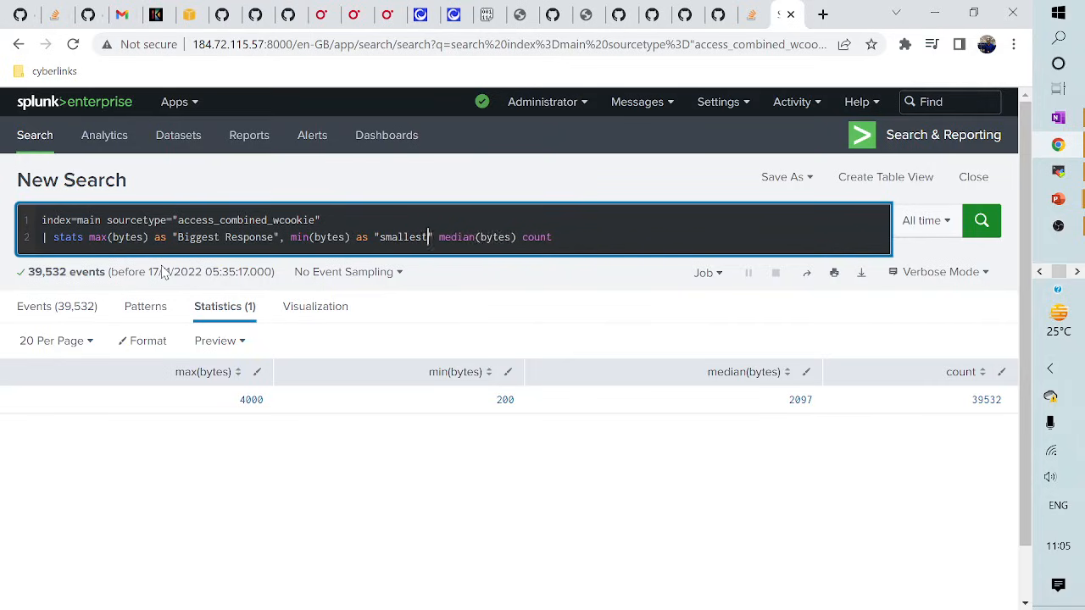
{"action": "type", "text": "e"}
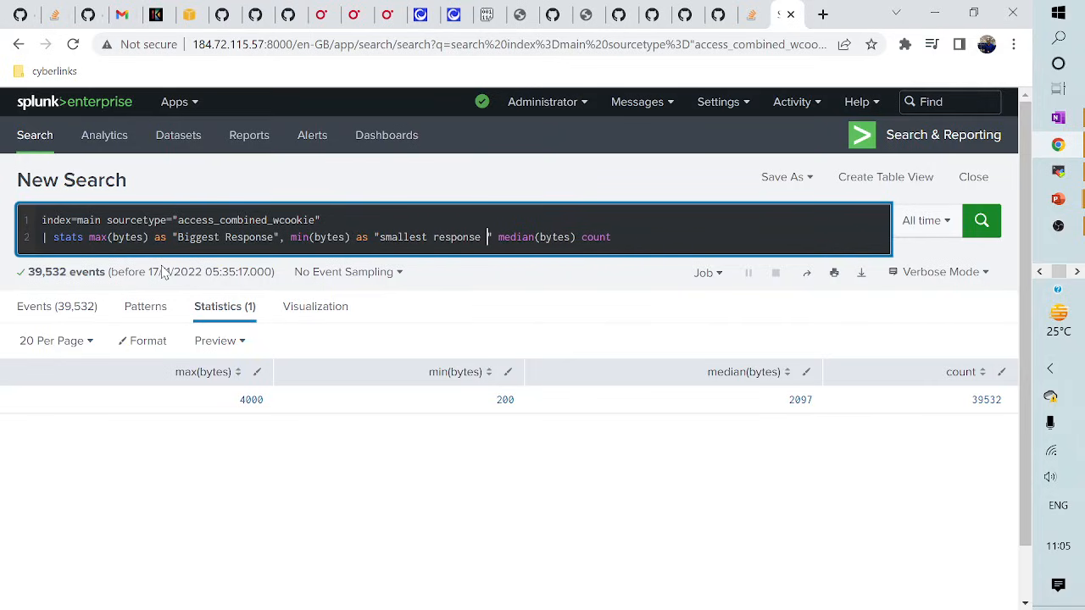
- Label count as "Total no of requests", rerun, and advance to the Stats command slide
{"action": "left_click", "coordinate": [651, 233]}
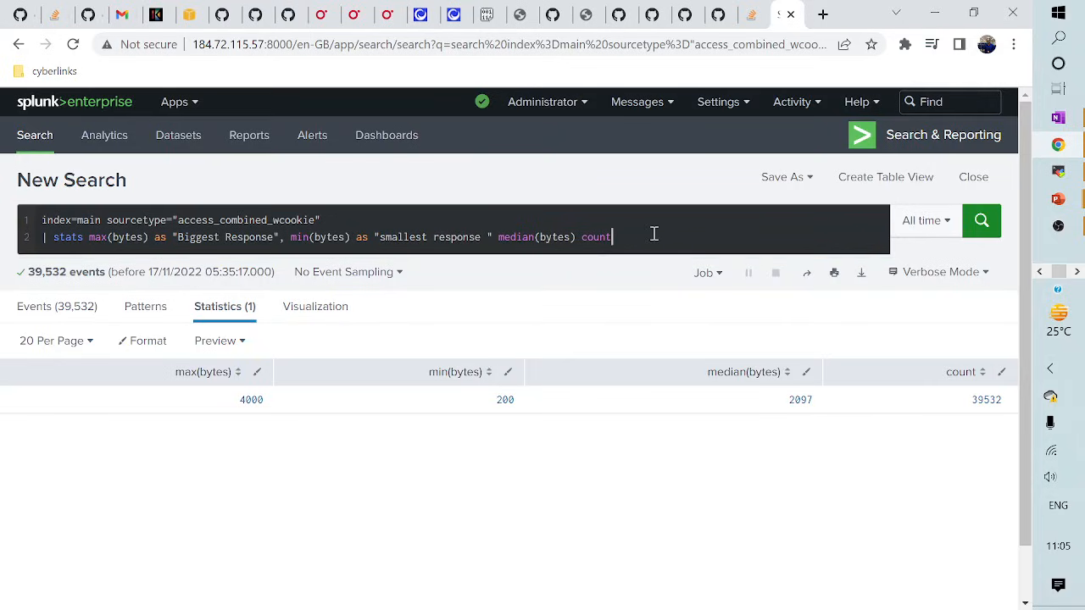
{"action": "type", "text": "as "}
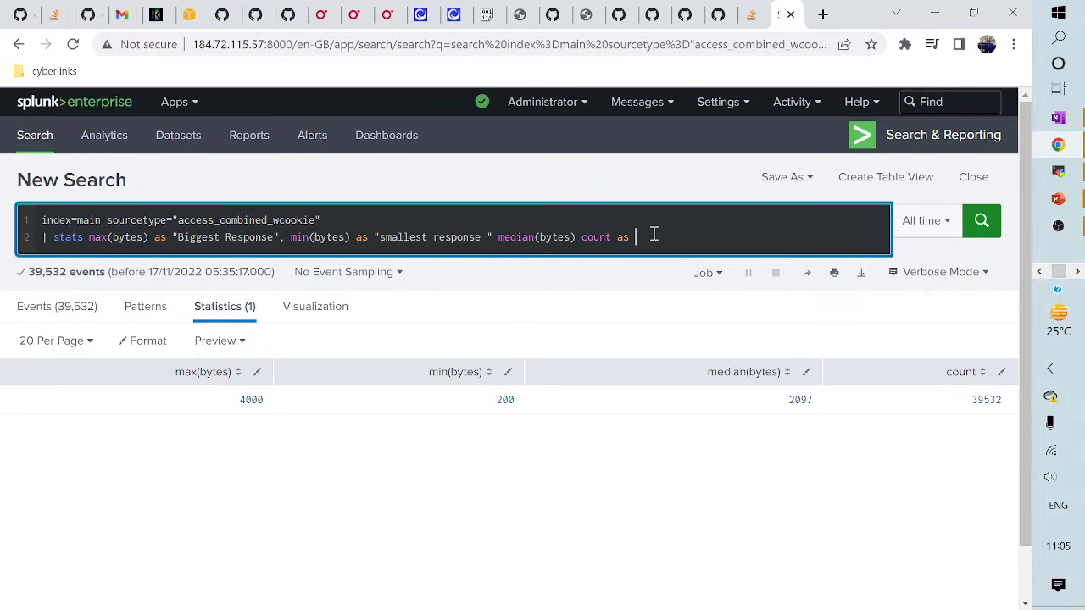
{"action": "type", "text": "\"Toteal"}
{"action": "key", "text": "BackSpace"}
{"action": "key", "text": "BackSpace"}
{"action": "key", "text": "BackSpace"}
{"action": "key", "text": "BackSpace"}
{"action": "type", "text": "al no of requests\""}
{"action": "key", "text": "Return"}
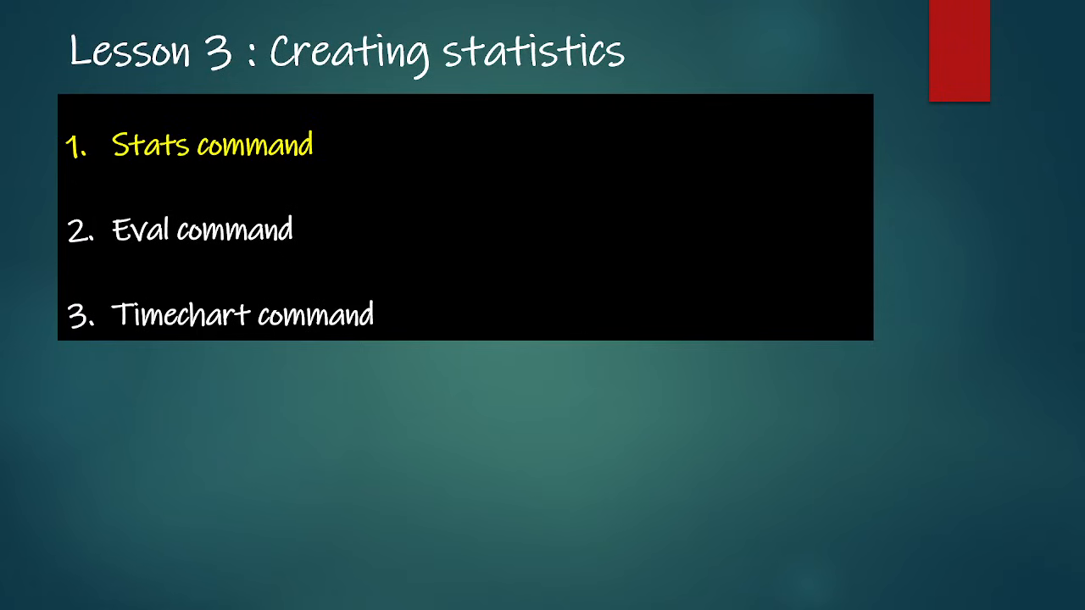
{"action": "key", "text": "Right"}
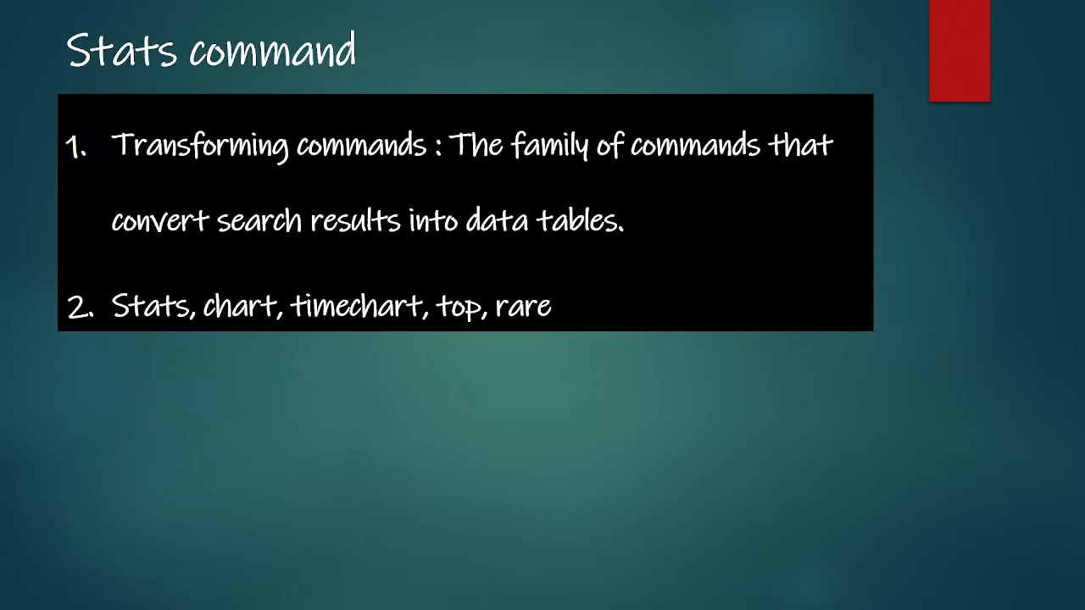
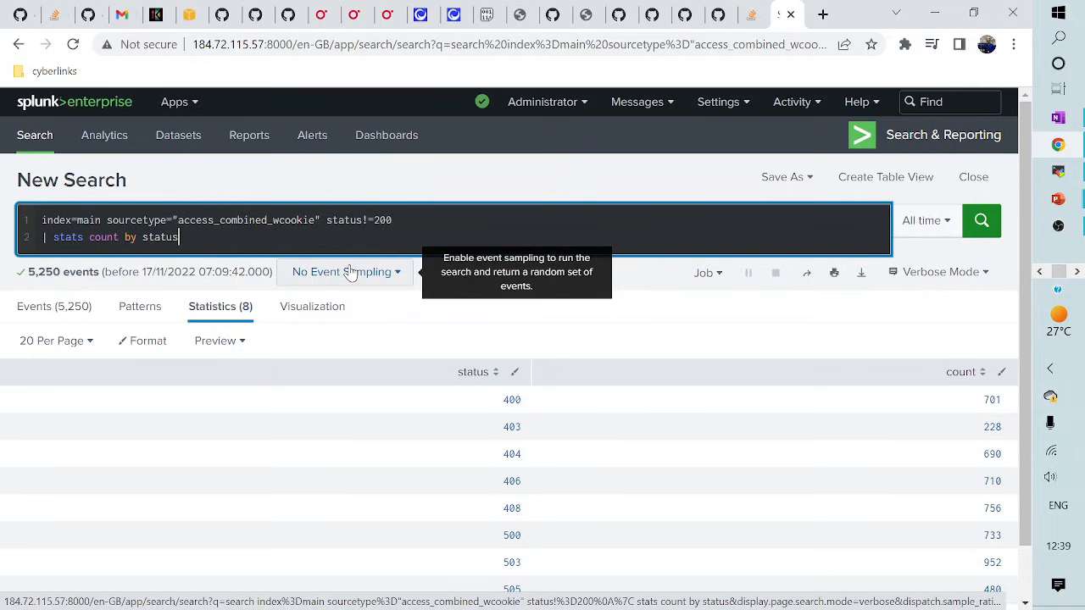
- Replace line 2 with stats max(bytes) as "Biggest response", min(bytes) as "smallest Response", count as "Total no of requets", and run it
{"action": "key", "text": "BackSpace"}
{"action": "key", "text": "BackSpace"}
{"action": "key", "text": "BackSpace"}
{"action": "key", "text": "BackSpace"}
{"action": "key", "text": "BackSpace"}
{"action": "key", "text": "BackSpace"}
{"action": "key", "text": "BackSpace"}
{"action": "key", "text": "BackSpace"}
{"action": "key", "text": "BackSpace"}
{"action": "key", "text": "BackSpace"}
{"action": "key", "text": "BackSpace"}
{"action": "key", "text": "BackSpace"}
{"action": "key", "text": "BackSpace"}
{"action": "key", "text": "BackSpace"}
{"action": "key", "text": "BackSpace"}
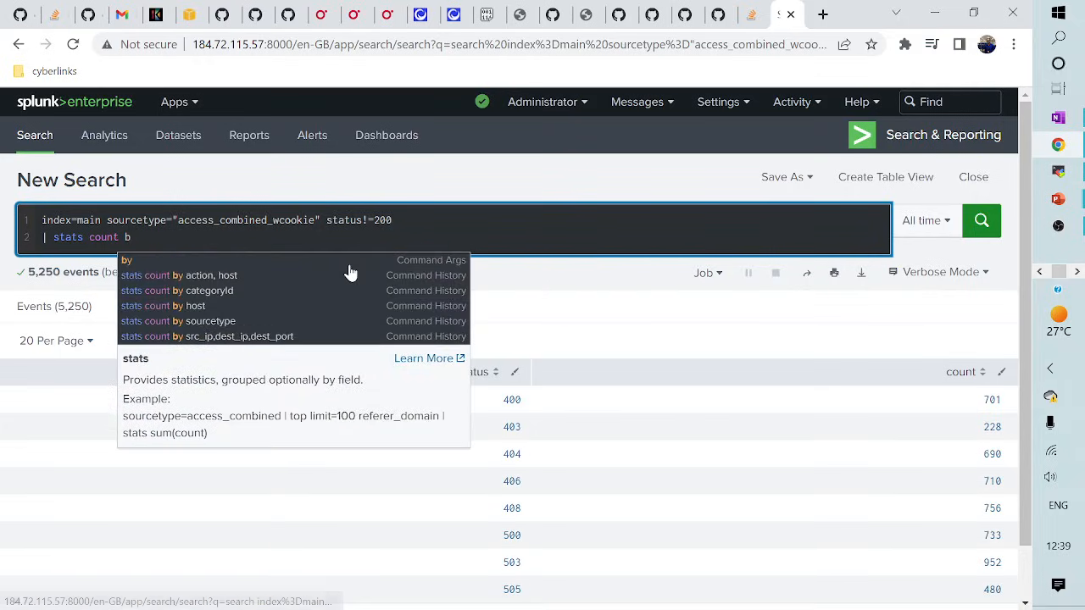
{"action": "key", "text": "BackSpace"}
{"action": "key", "text": "BackSpace"}
{"action": "key", "text": "BackSpace"}
{"action": "key", "text": "BackSpace"}
{"action": "key", "text": "BackSpace"}
{"action": "key", "text": "BackSpace"}
{"action": "key", "text": "BackSpace"}
{"action": "key", "text": "BackSpace"}
{"action": "key", "text": "BackSpace"}
{"action": "key", "text": "BackSpace"}
{"action": "key", "text": "BackSpace"}
{"action": "key", "text": "BackSpace"}
{"action": "key", "text": "BackSpace"}
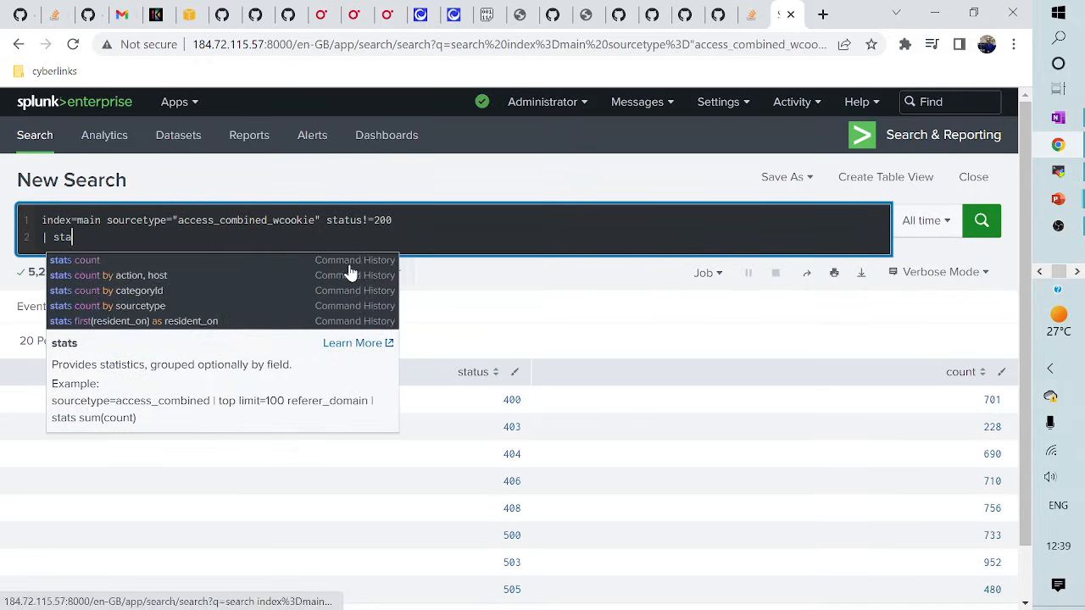
{"action": "key", "text": "BackSpace"}
{"action": "key", "text": "BackSpace"}
{"action": "key", "text": "BackSpace"}
{"action": "key", "text": "BackSpace"}
{"action": "key", "text": "BackSpace"}
{"action": "key", "text": "BackSpace"}
{"action": "key", "text": "BackSpace"}
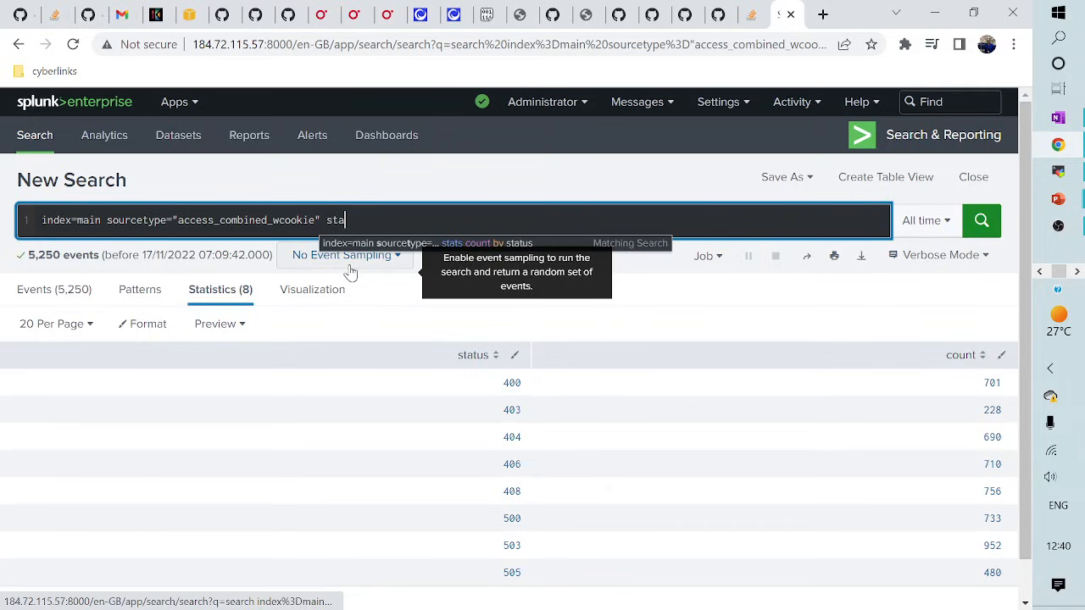
{"action": "type", "text": "| "}
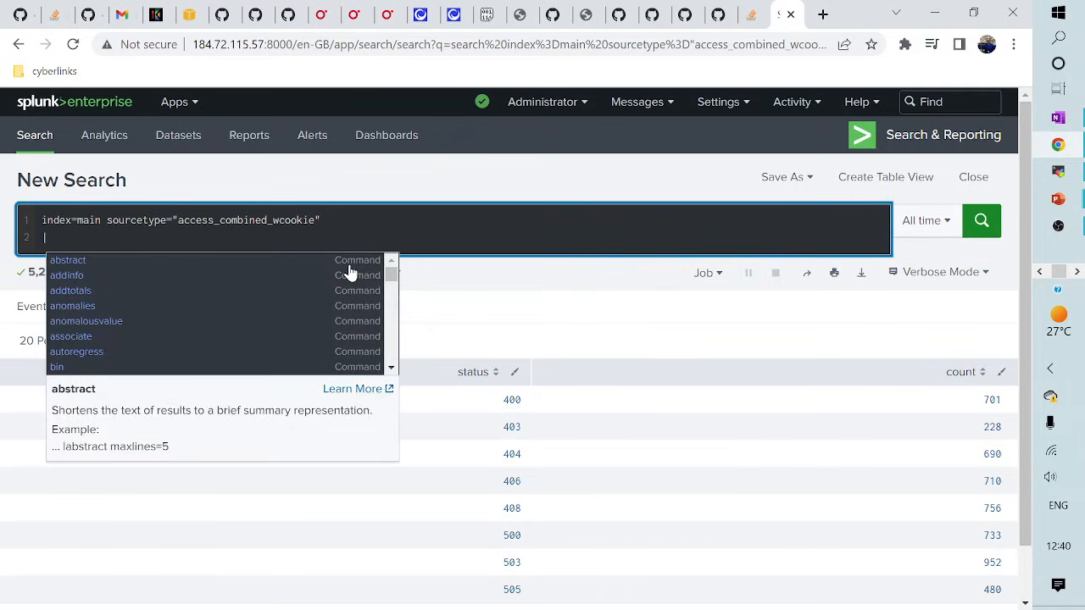
{"action": "type", "text": "stats "}
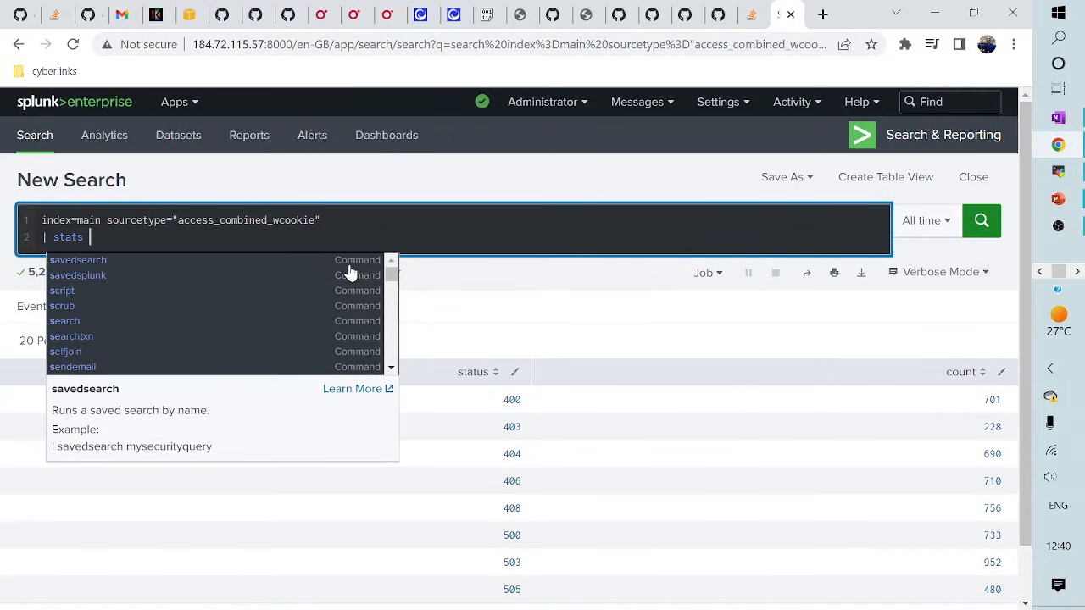
{"action": "type", "text": "max("}
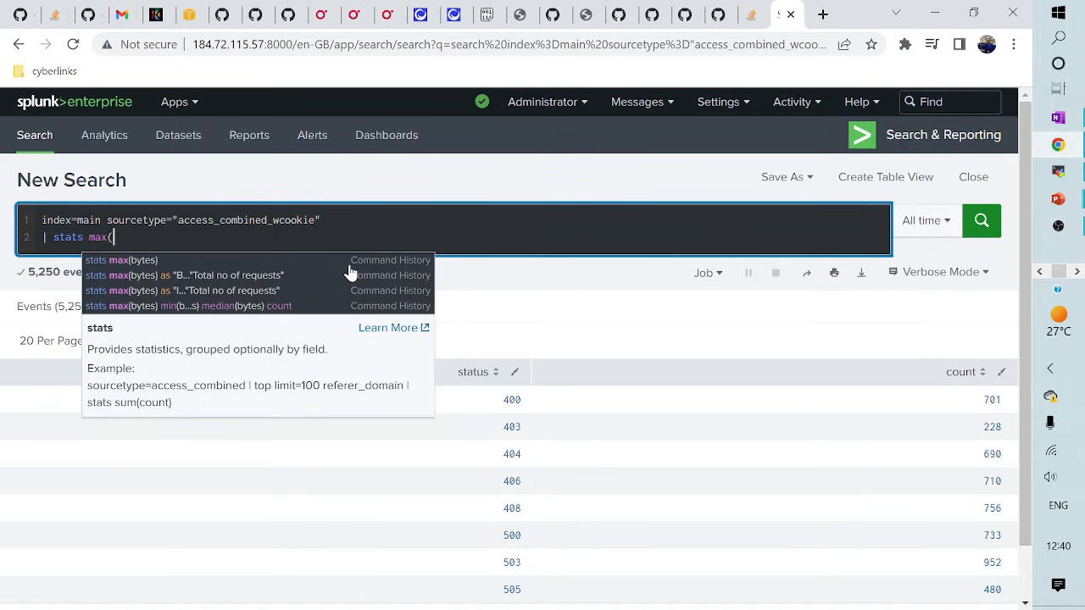
{"action": "type", "text": "bytes) a"}
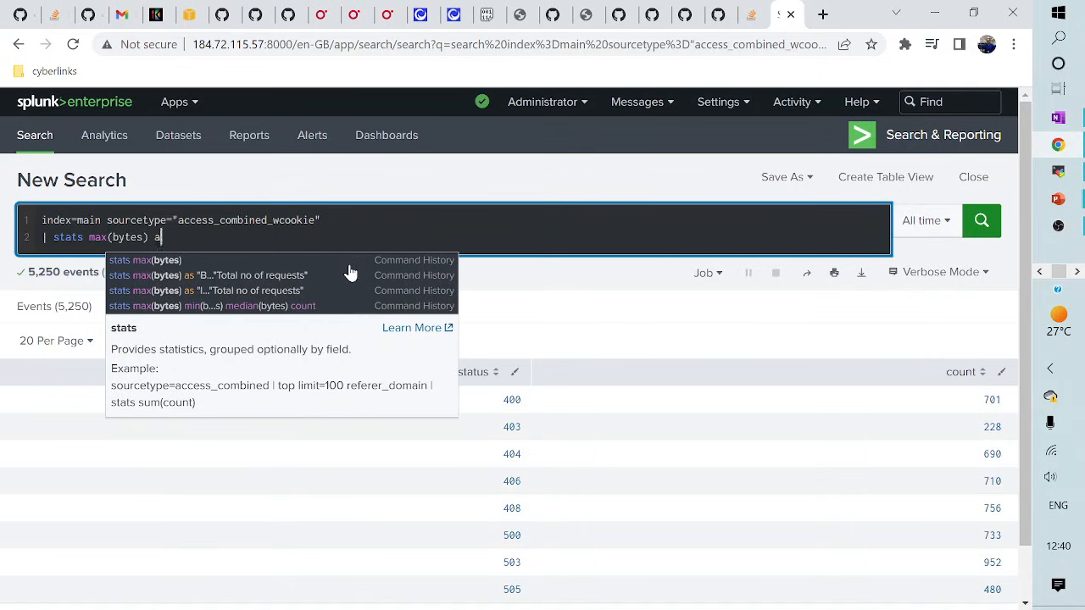
{"action": "type", "text": "s \""}
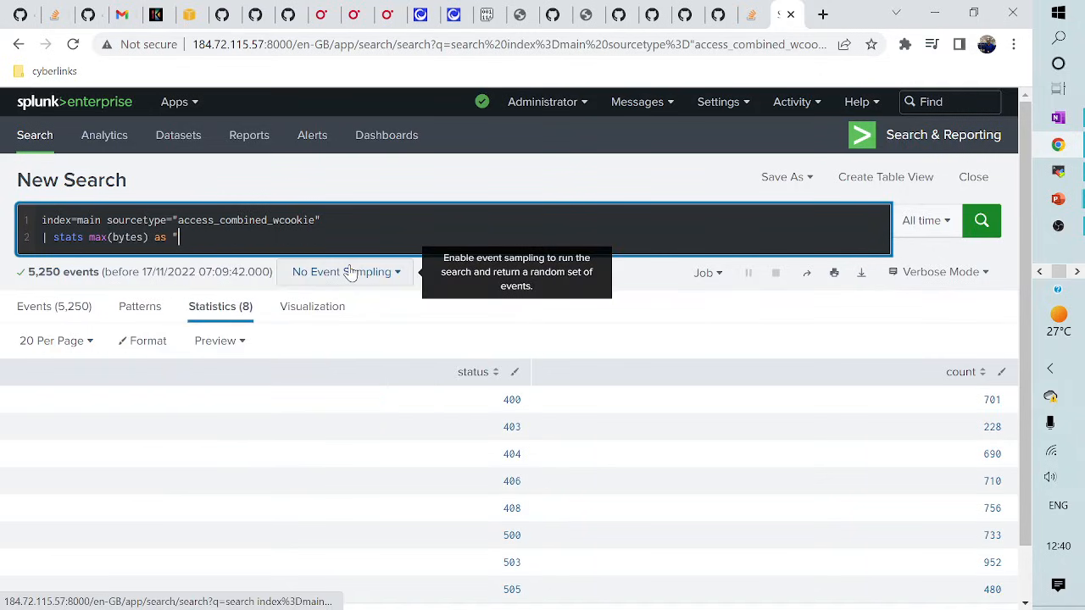
{"action": "type", "text": "Big"}
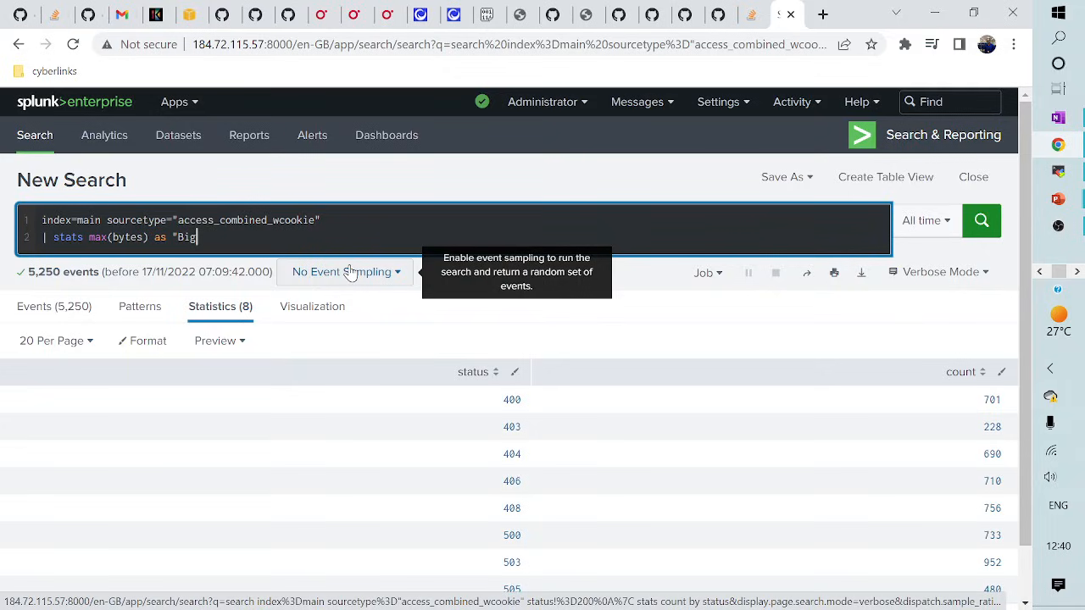
{"action": "type", "text": "gest response\""}
{"action": "key", "text": "BackSpace"}
{"action": "type", "text": ", min(byte"}
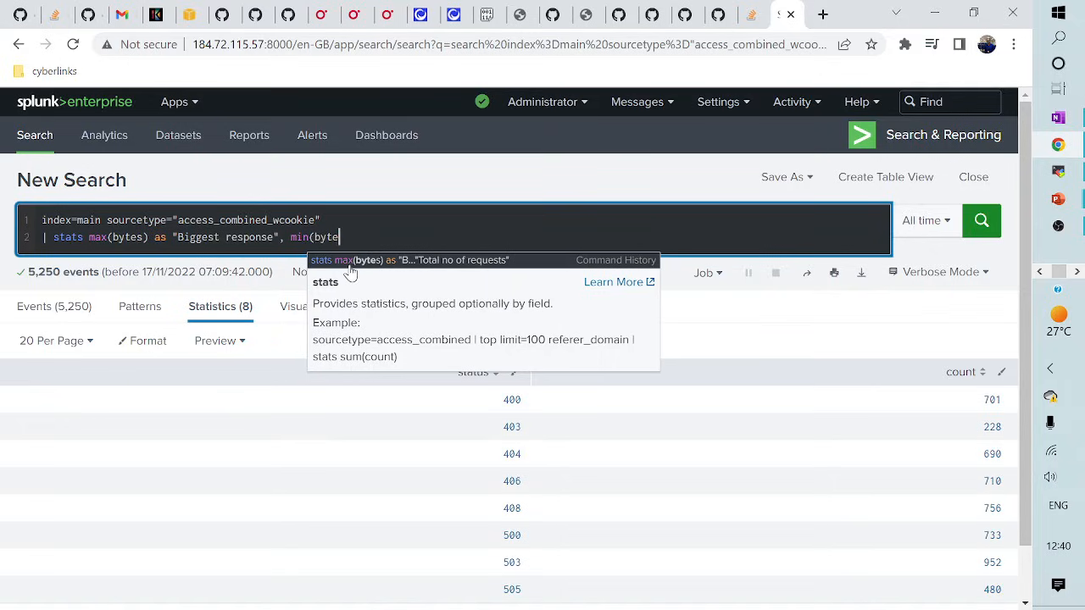
{"action": "type", "text": "s) as "}
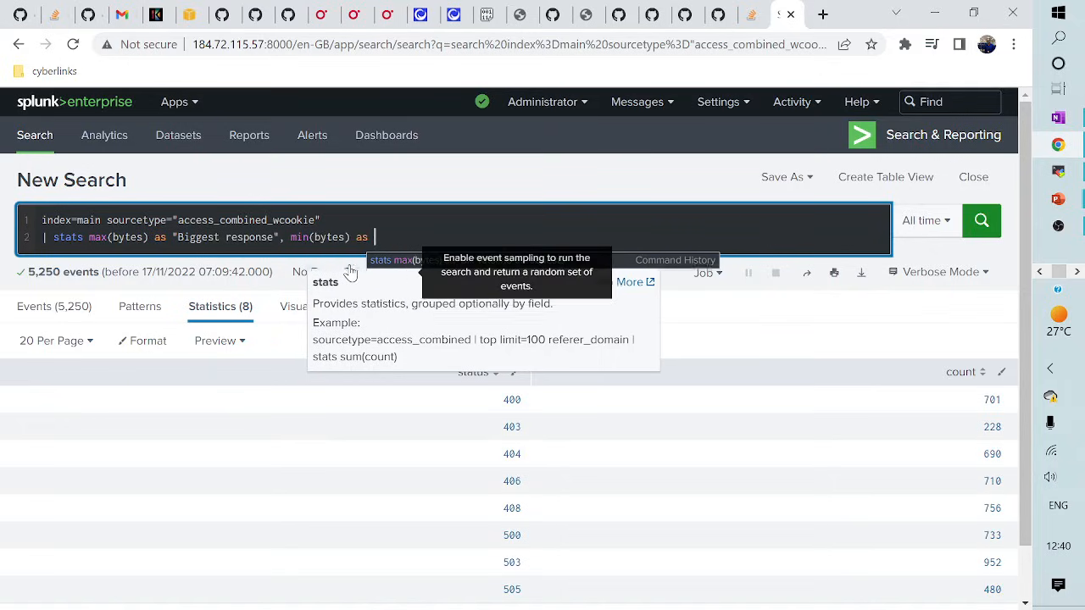
{"action": "type", "text": "\"smalle"}
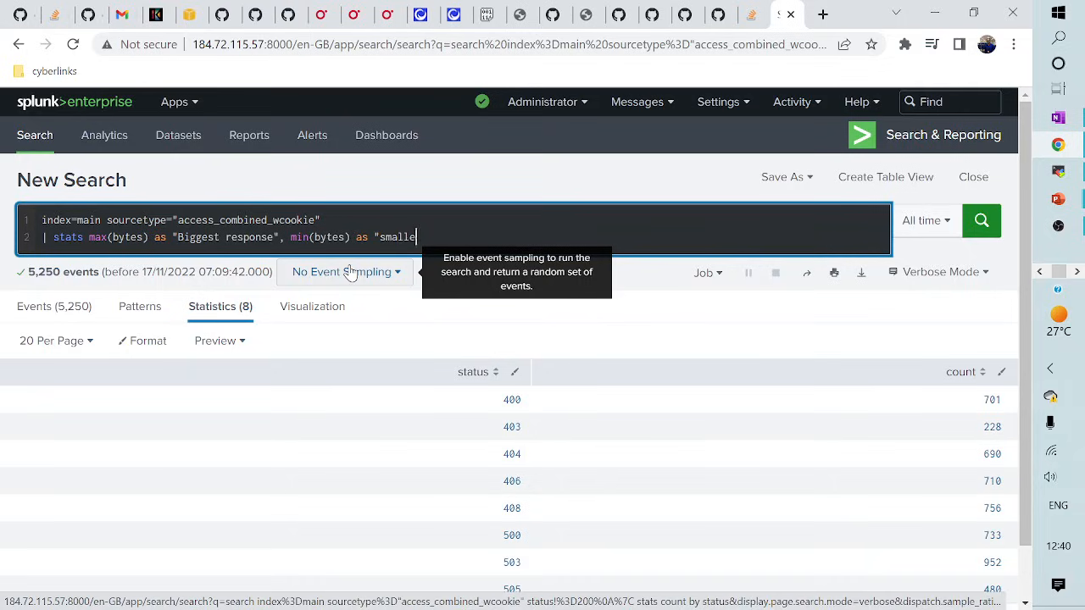
{"action": "type", "text": "st Response\" count "}
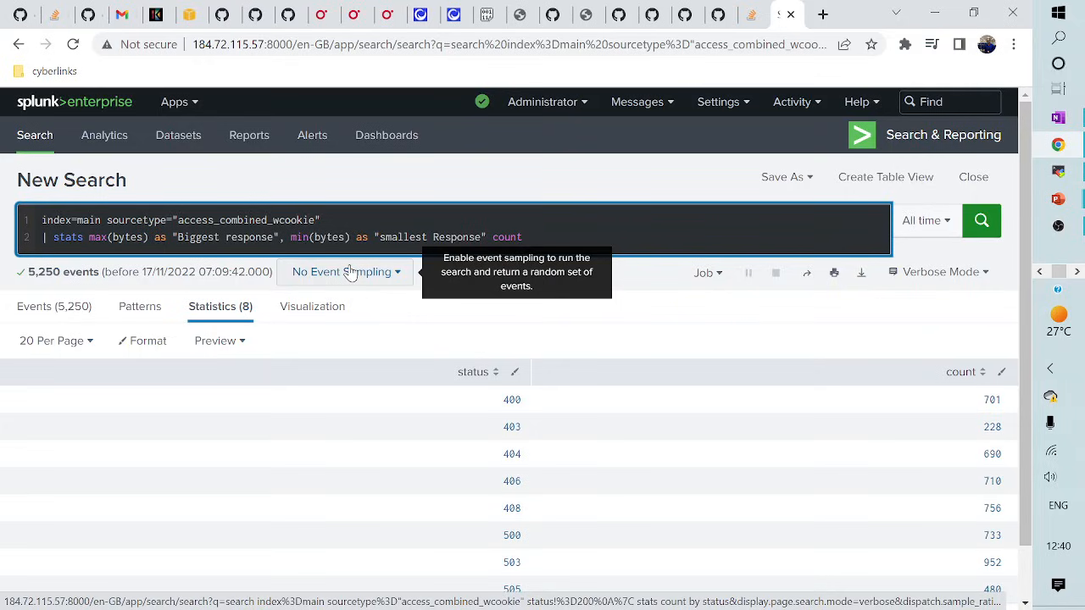
{"action": "type", "text": "as (\"Total no of requets\""}
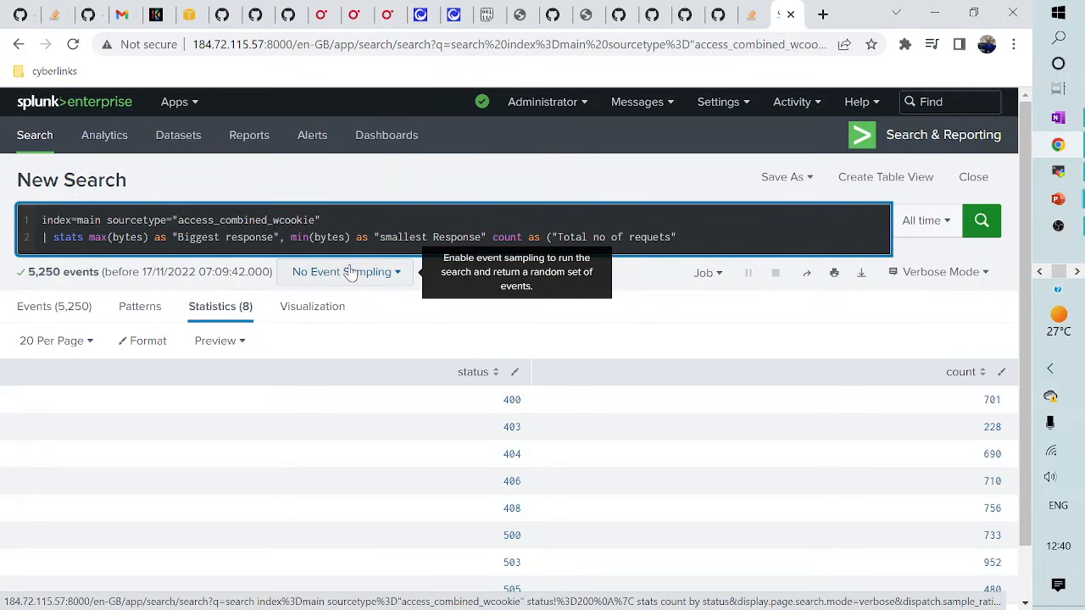
{"action": "type", "text": ")"}
{"action": "key", "text": "Return"}
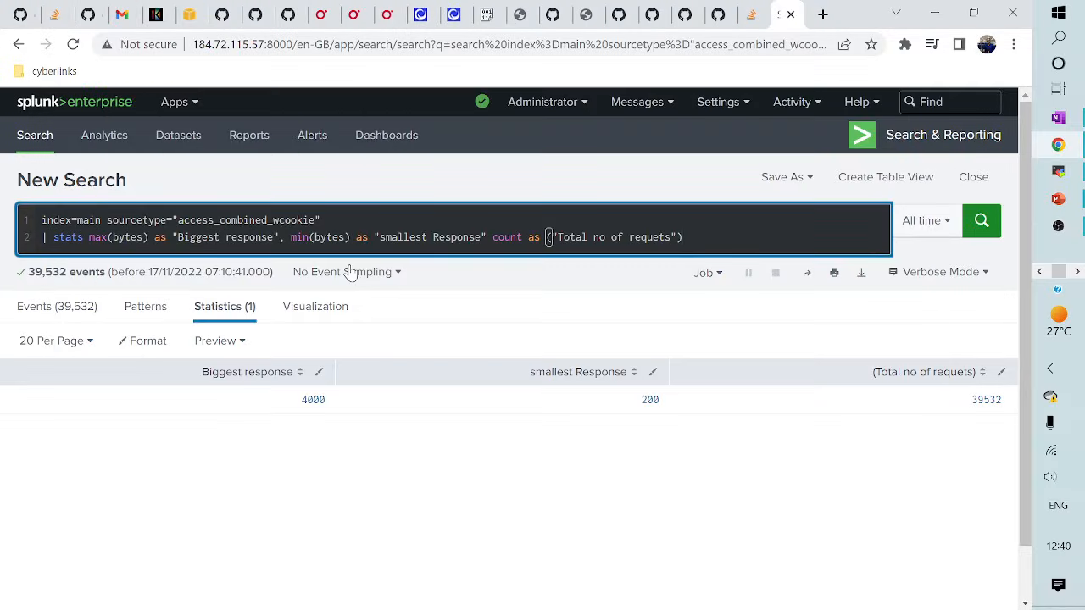
- Replace line 2 with | stats count(eval(status = 500)) "Server Errors" and run it; it fails without a rename
{"action": "left_click", "coordinate": [349, 238]}
{"action": "key", "text": "End"}
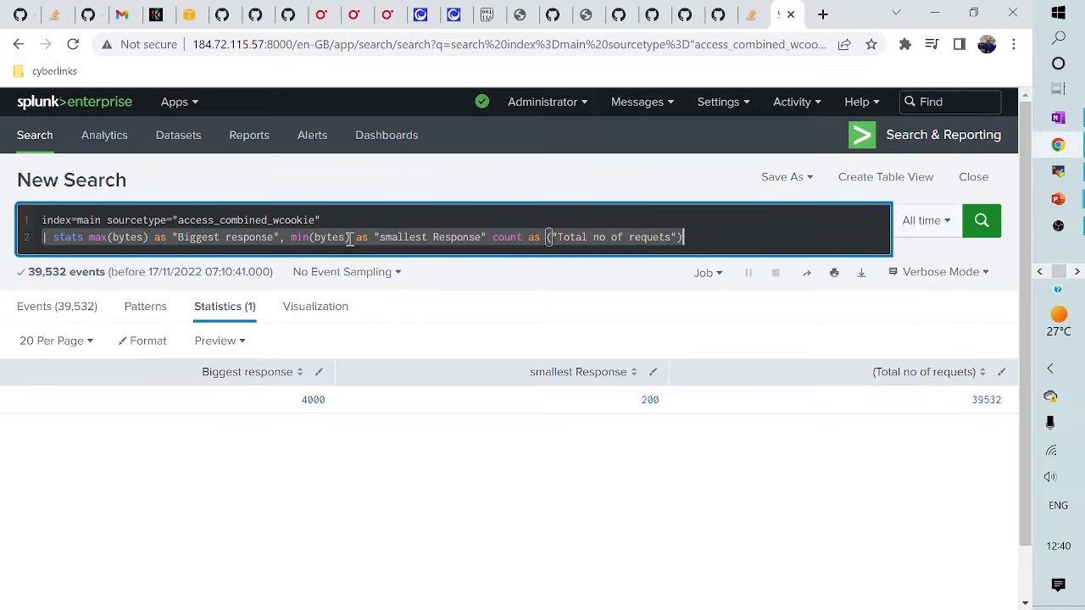
{"action": "key", "text": "BackSpace"}
{"action": "type", "text": "|"}
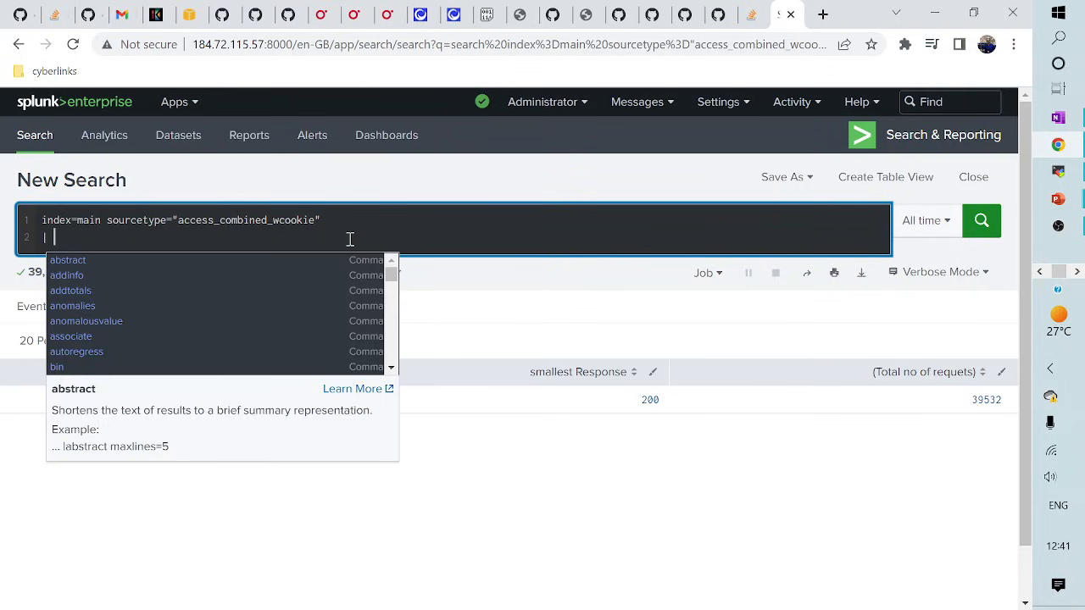
{"action": "type", "text": " stats"}
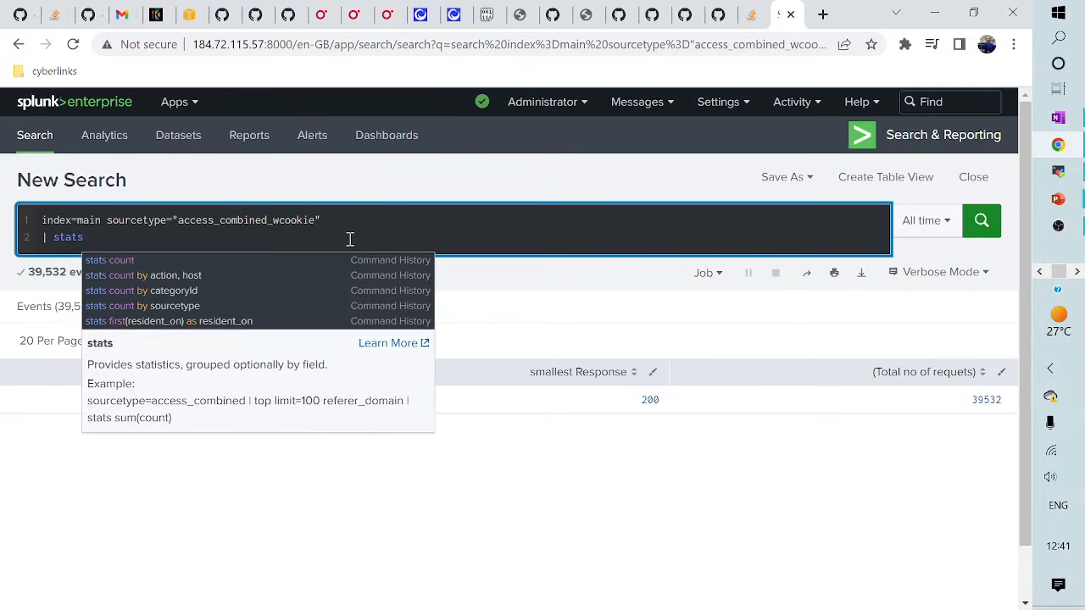
{"action": "type", "text": " count"}
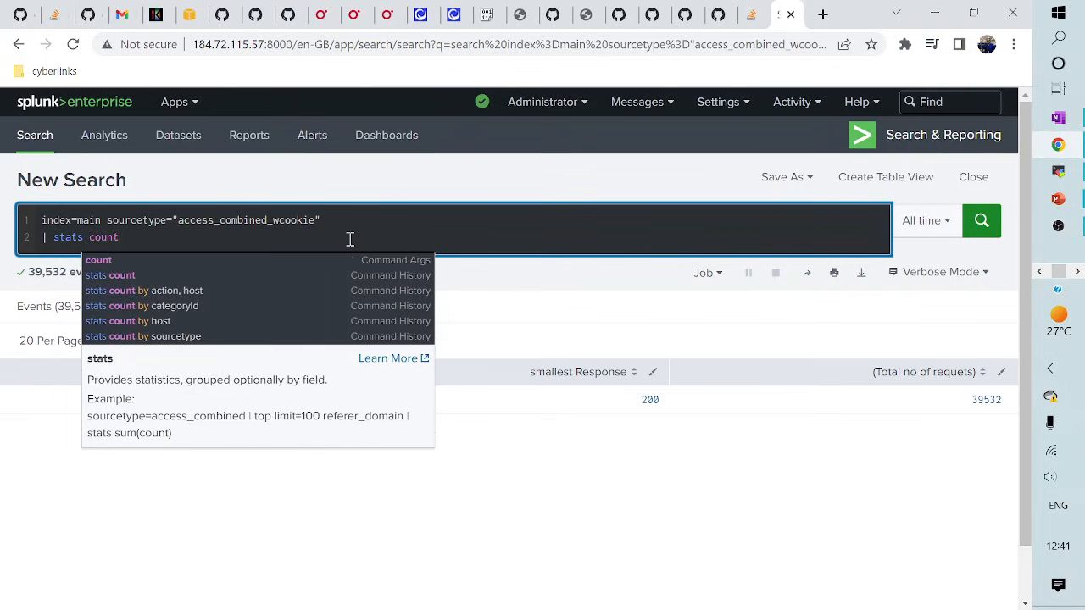
{"action": "type", "text": "(eval(stat"}
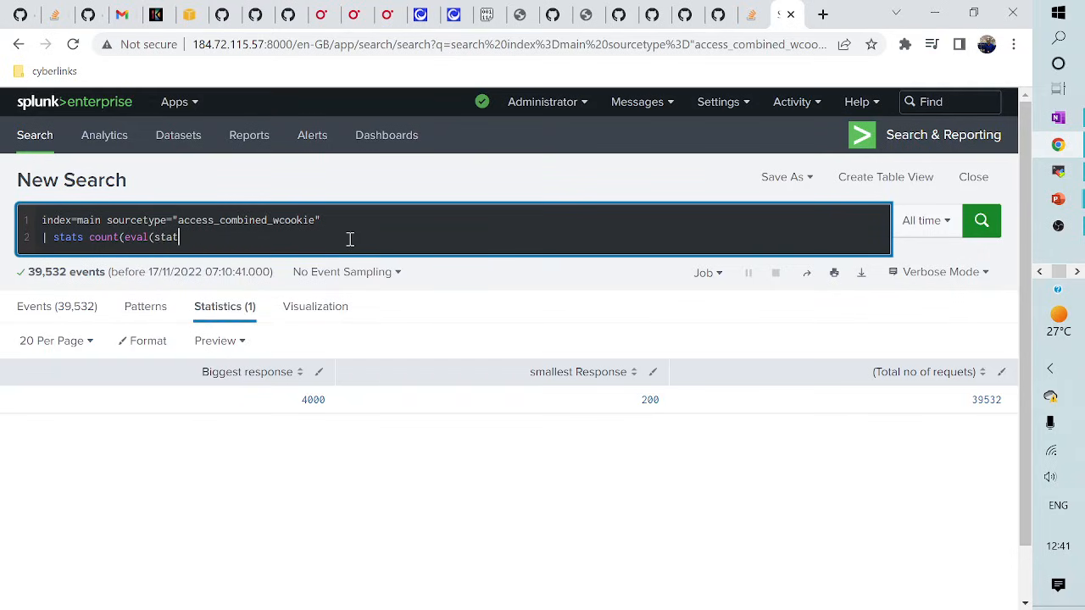
{"action": "type", "text": "us ="}
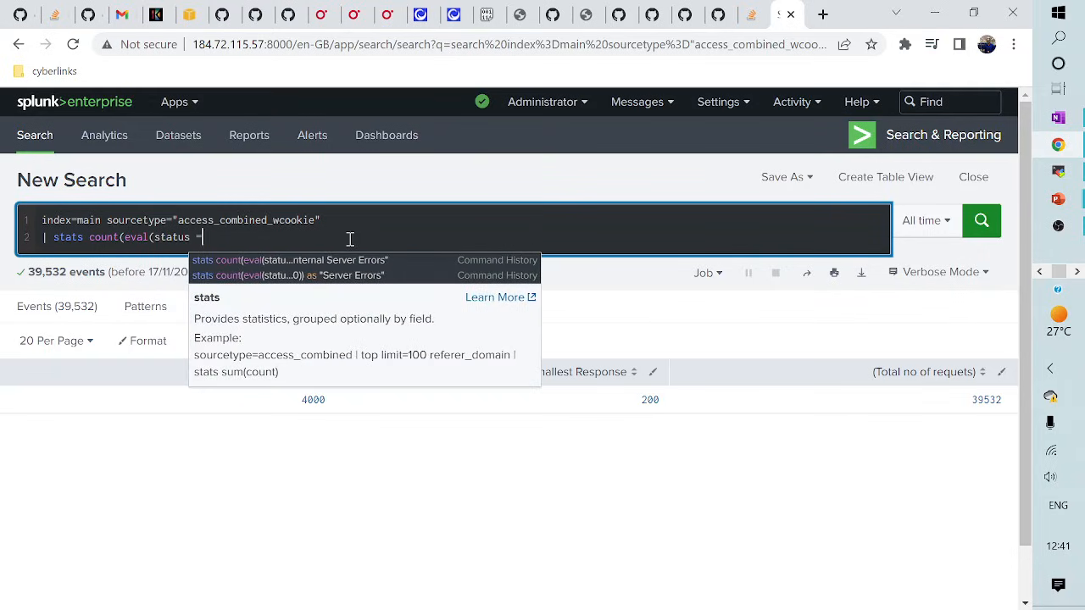
{"action": "type", "text": " 500"}
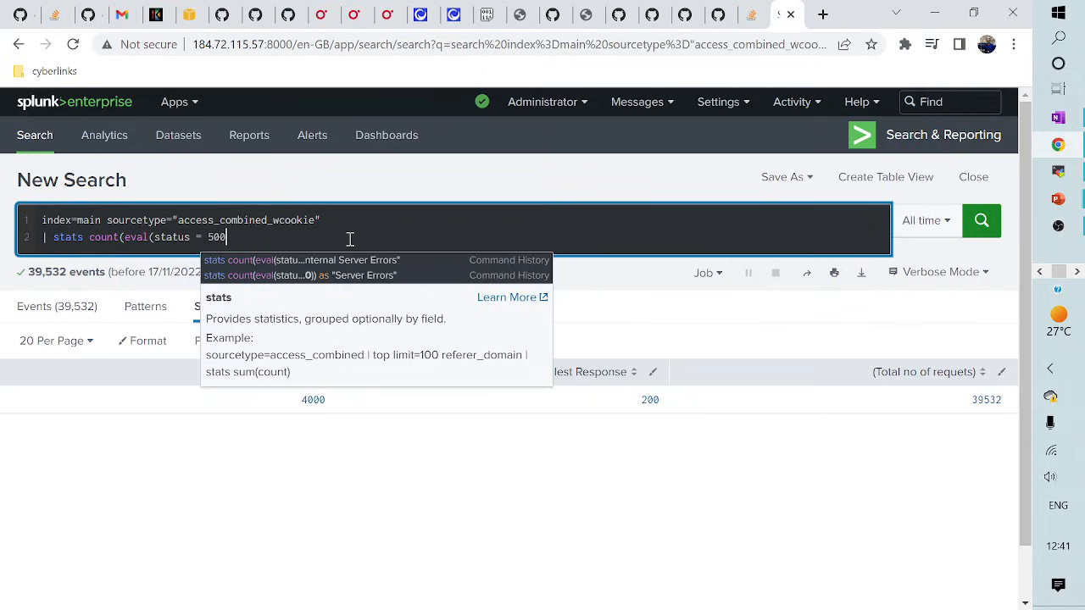
{"action": "type", "text": ")"}
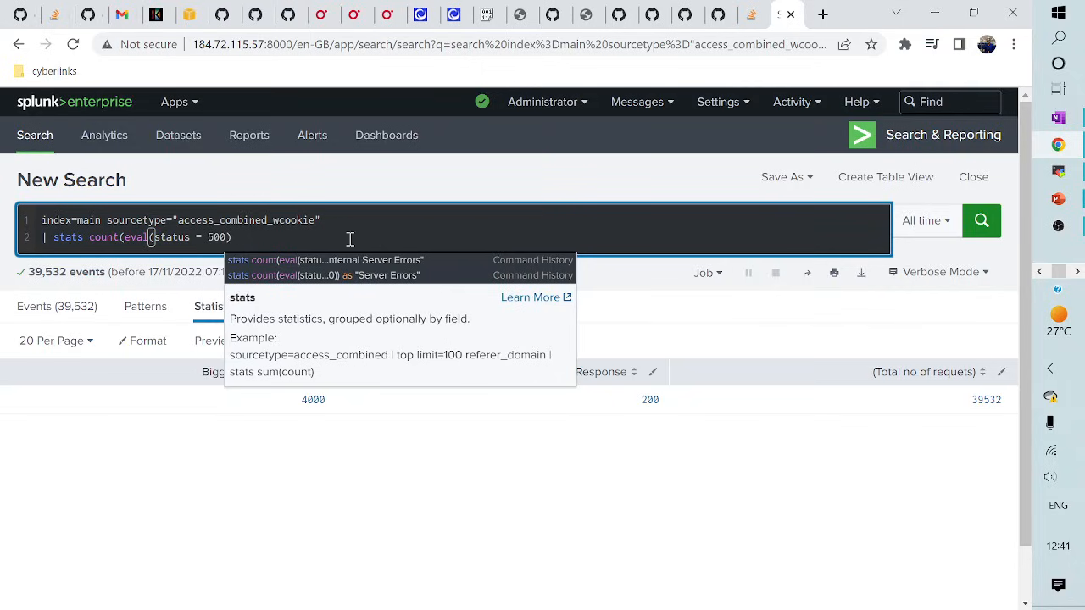
{"action": "type", "text": ") "}
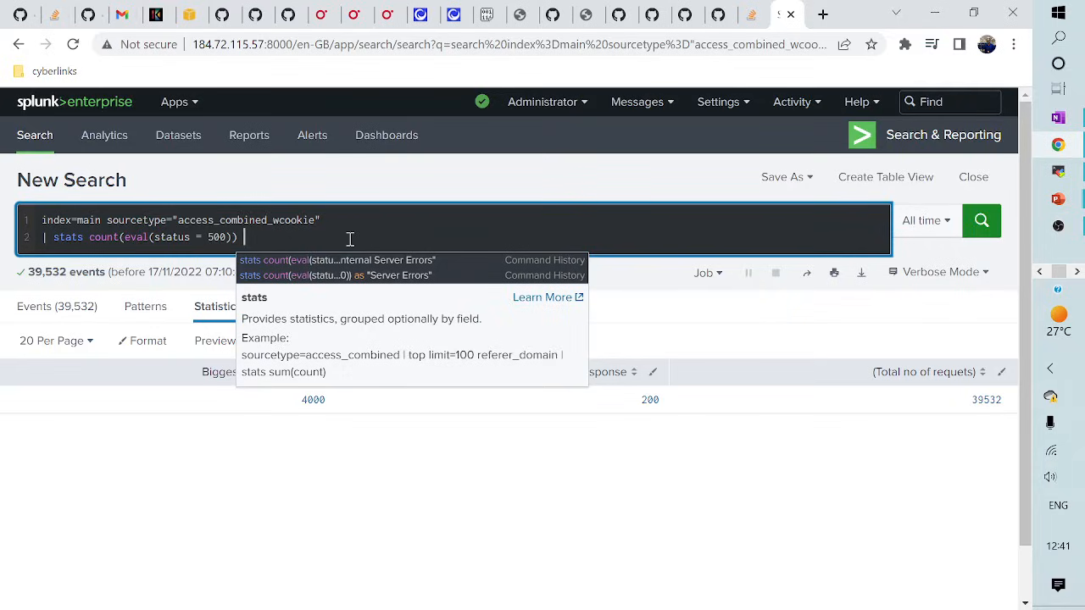
{"action": "type", "text": "\""}
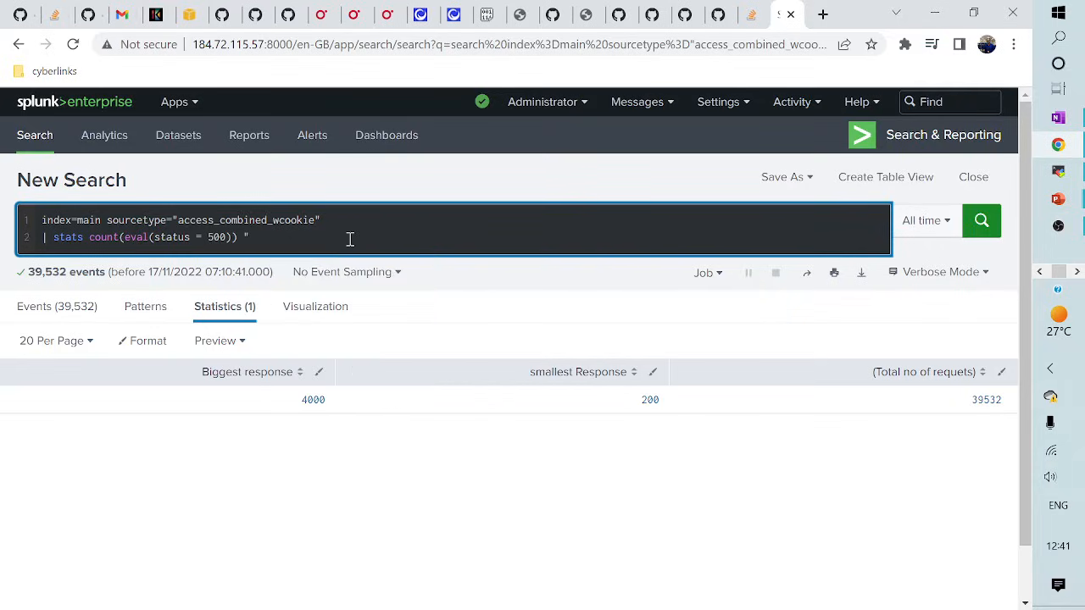
{"action": "type", "text": "Server Errors"}
{"action": "key", "text": "Return"}
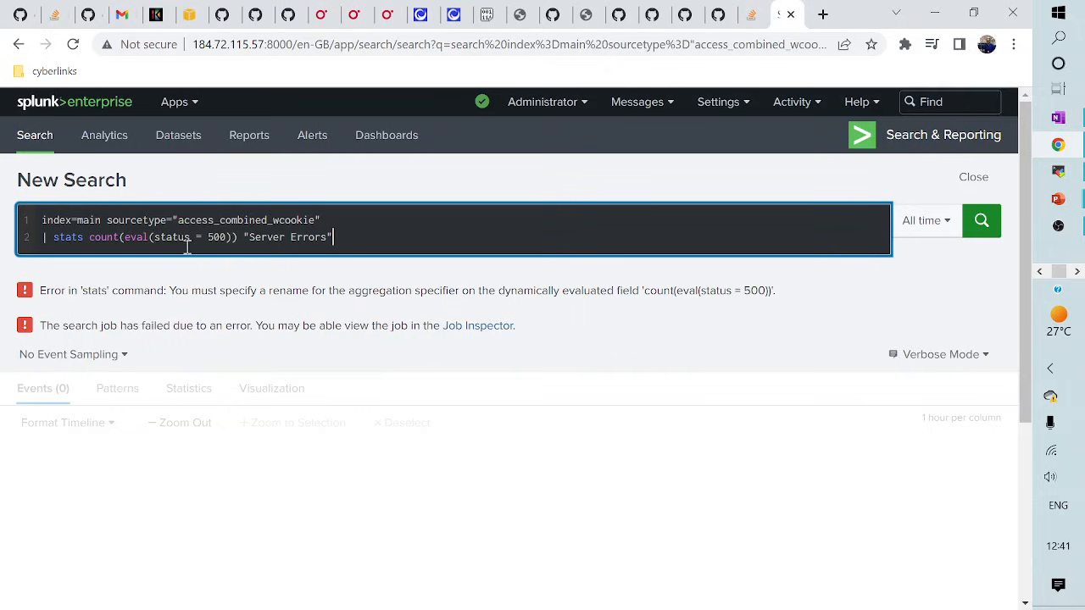
- Insert 'as' before "Server Errors" and rerun, returning 733 server errors
{"action": "left_click", "coordinate": [237, 241]}
{"action": "type", "text": "as"}
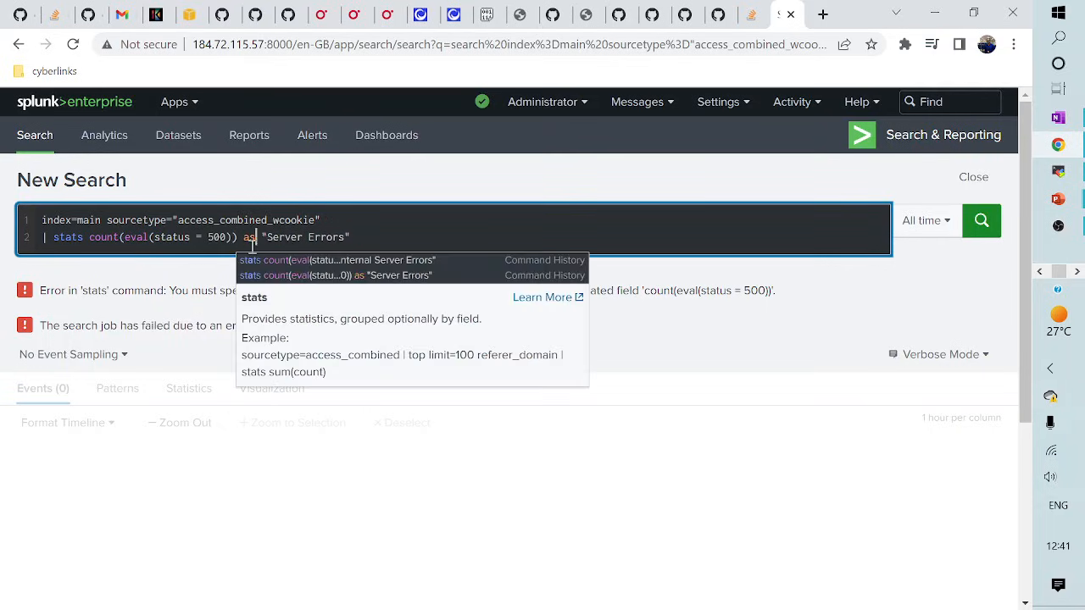
{"action": "key", "text": "Return"}
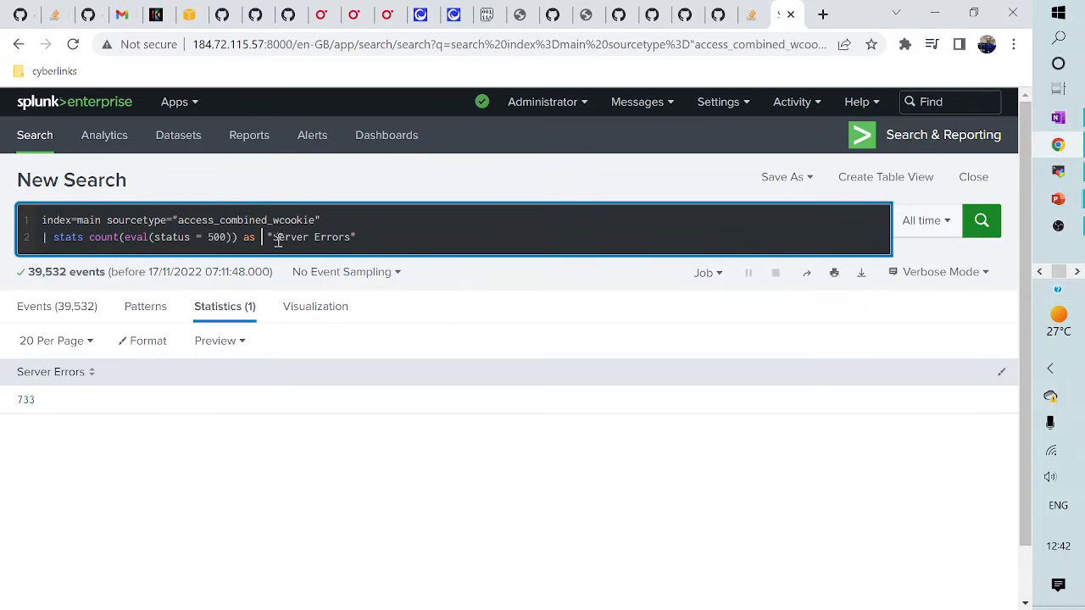
{"action": "left_click_drag", "start_coordinate": [271, 238], "coordinate": [359, 237]}
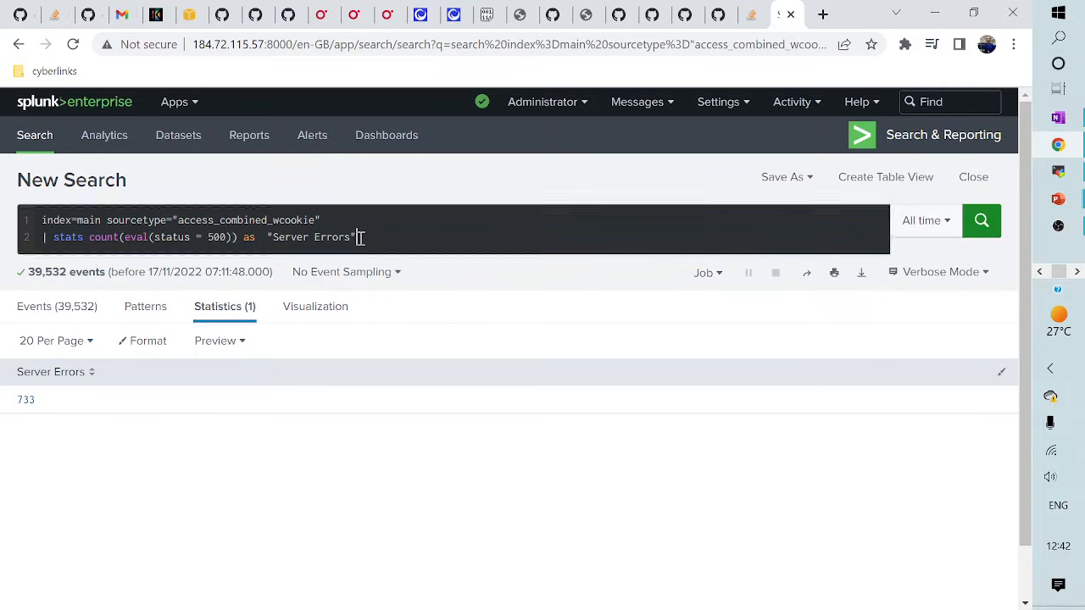
{"action": "left_click", "coordinate": [367, 241]}
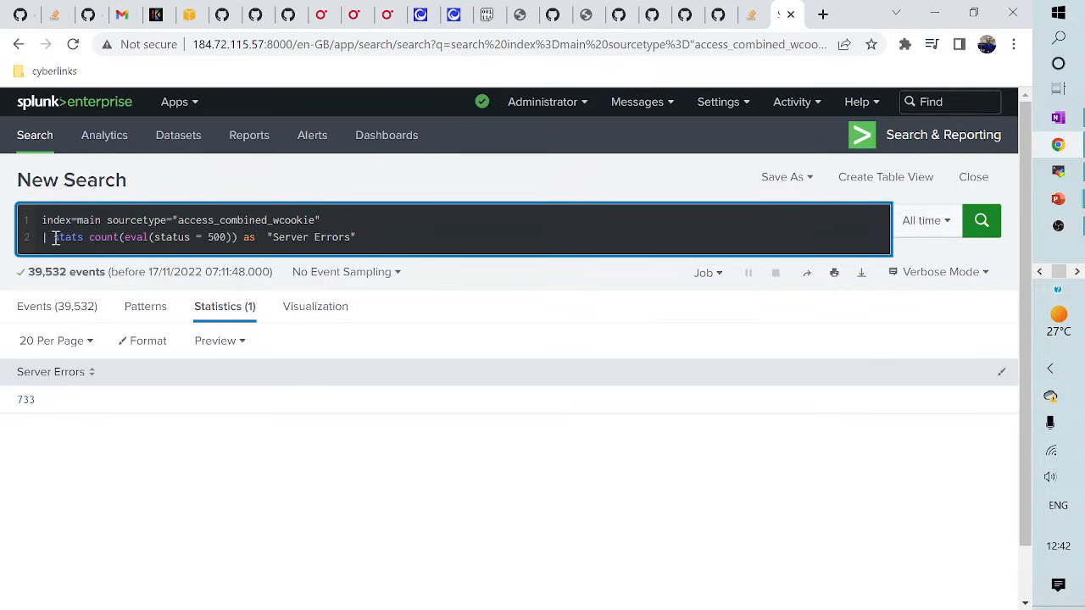
- Replace the stats line with | fieldsummary and run it
{"action": "left_click_drag", "start_coordinate": [53, 237], "coordinate": [439, 231]}
{"action": "type", "text": "fiel"}
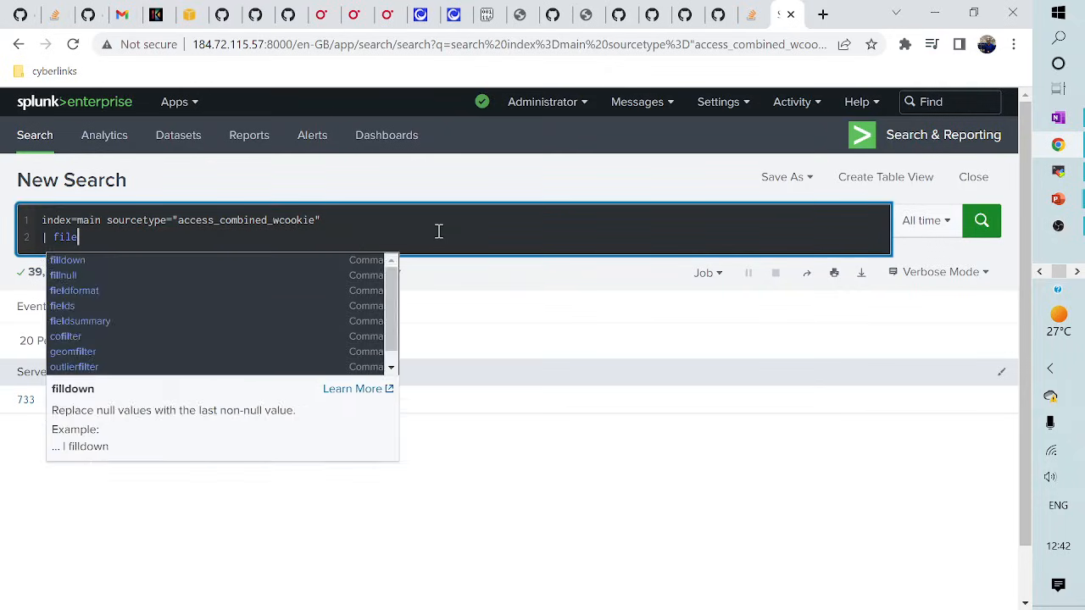
{"action": "type", "text": "dsumamry"}
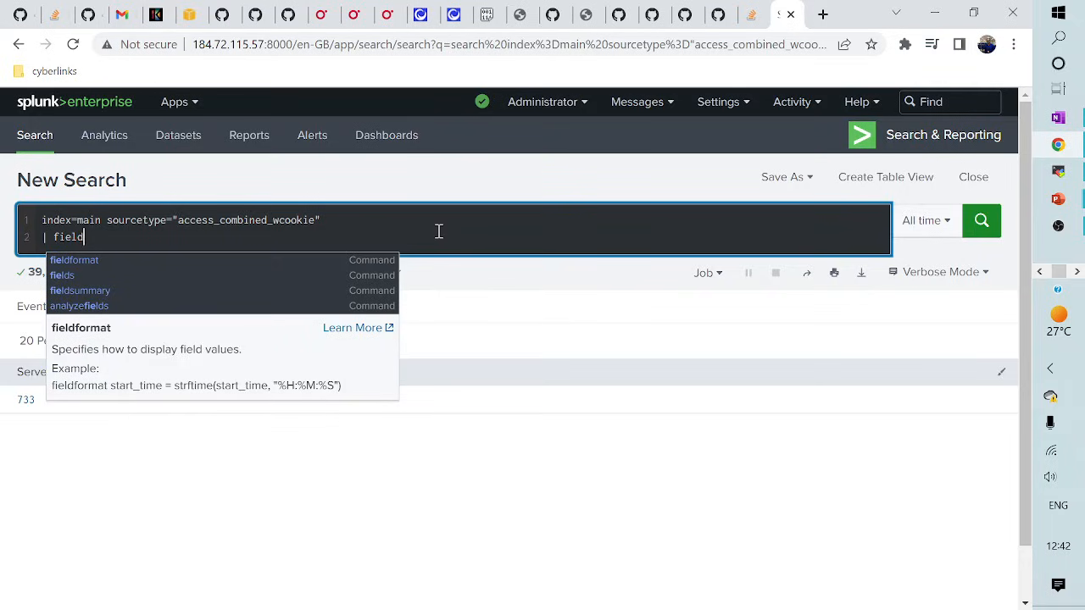
{"action": "key", "text": "BackSpace"}
{"action": "key", "text": "BackSpace"}
{"action": "key", "text": "BackSpace"}
{"action": "key", "text": "BackSpace"}
{"action": "key", "text": "BackSpace"}
{"action": "key", "text": "BackSpace"}
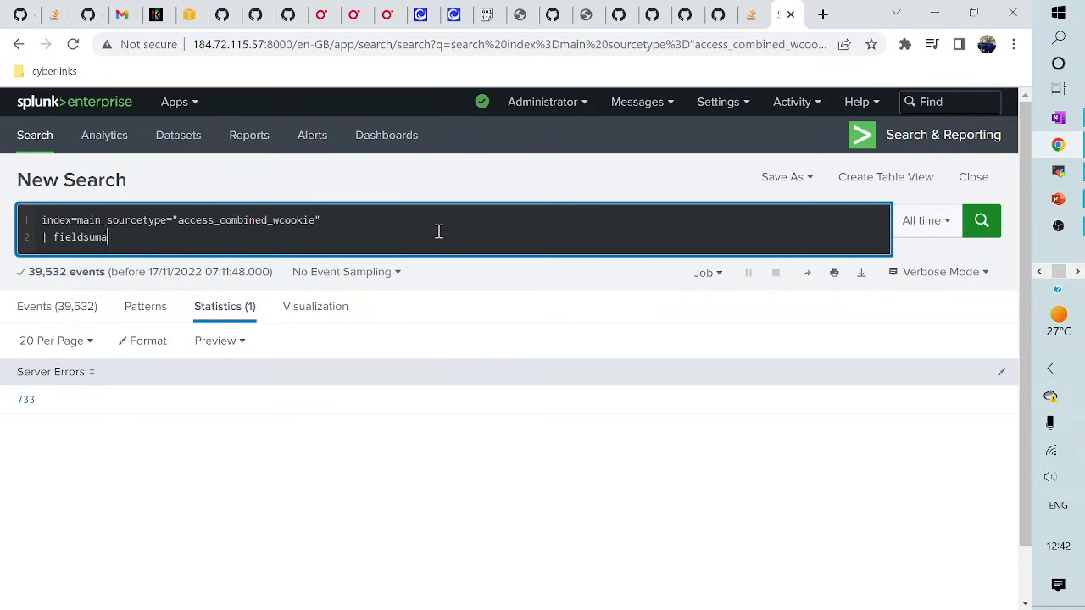
{"action": "type", "text": "mmary"}
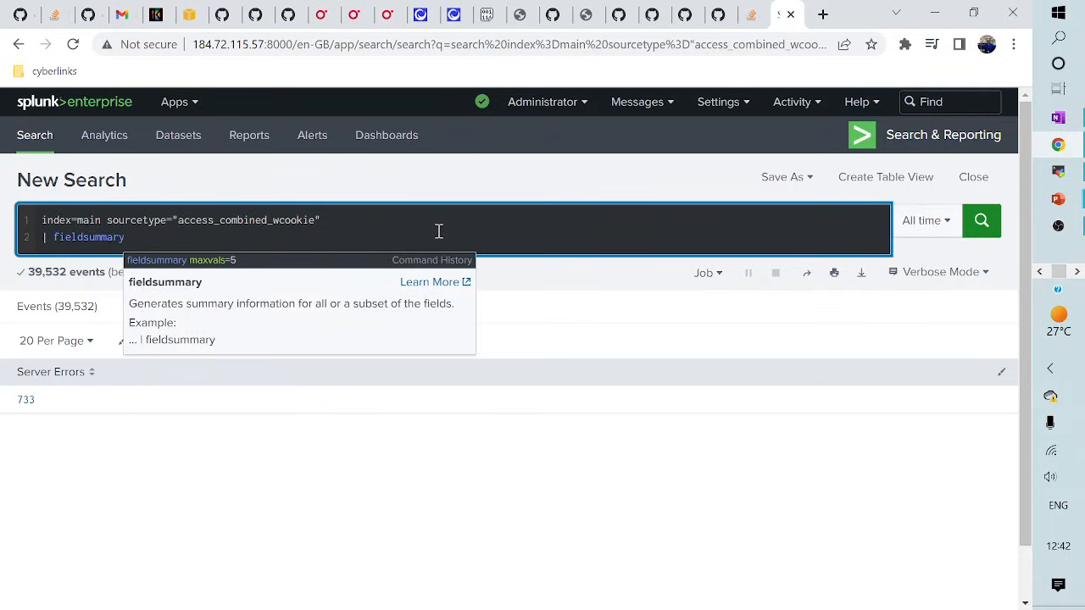
{"action": "key", "text": "Return"}
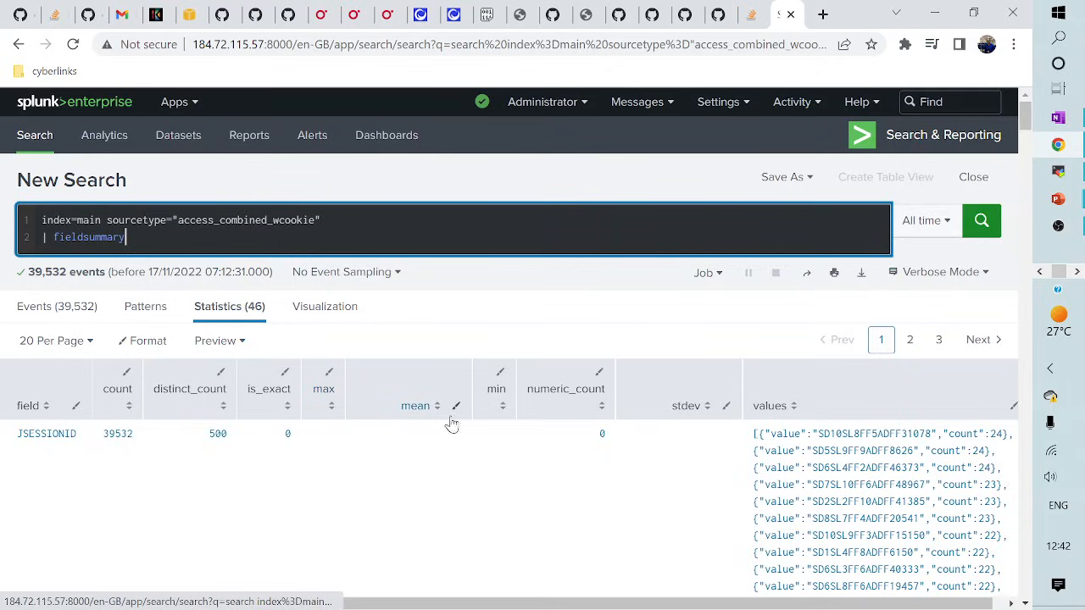
- Add maxvals=5 to fieldsummary, rerun, and review the 46-field summary
{"action": "type", "text": "ma"}
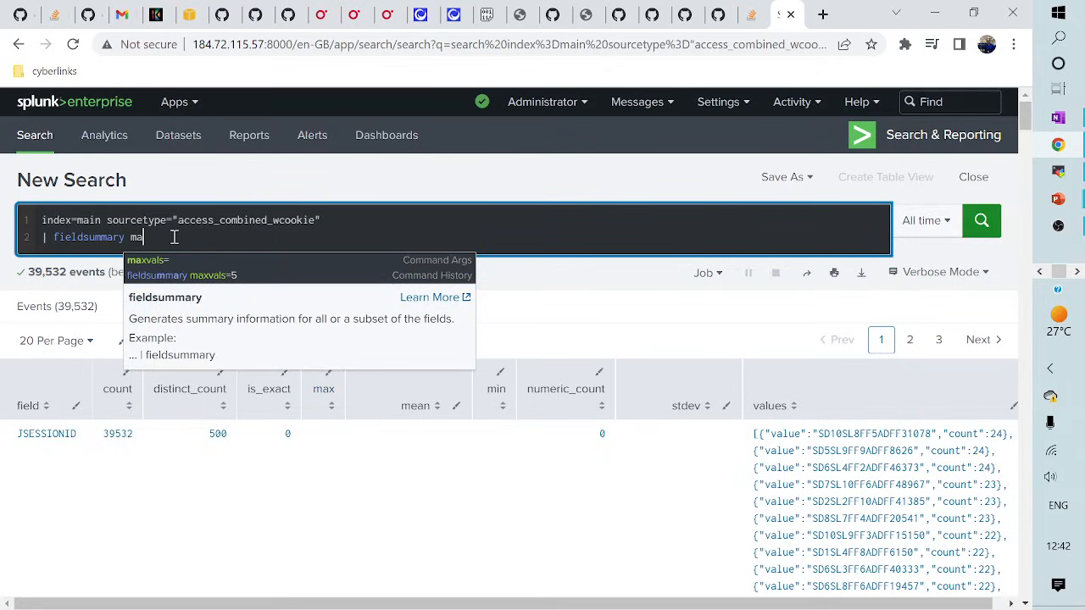
{"action": "left_click", "coordinate": [195, 275]}
{"action": "scroll", "coordinate": [802, 451], "scroll_direction": "down", "scroll_amount": 10}
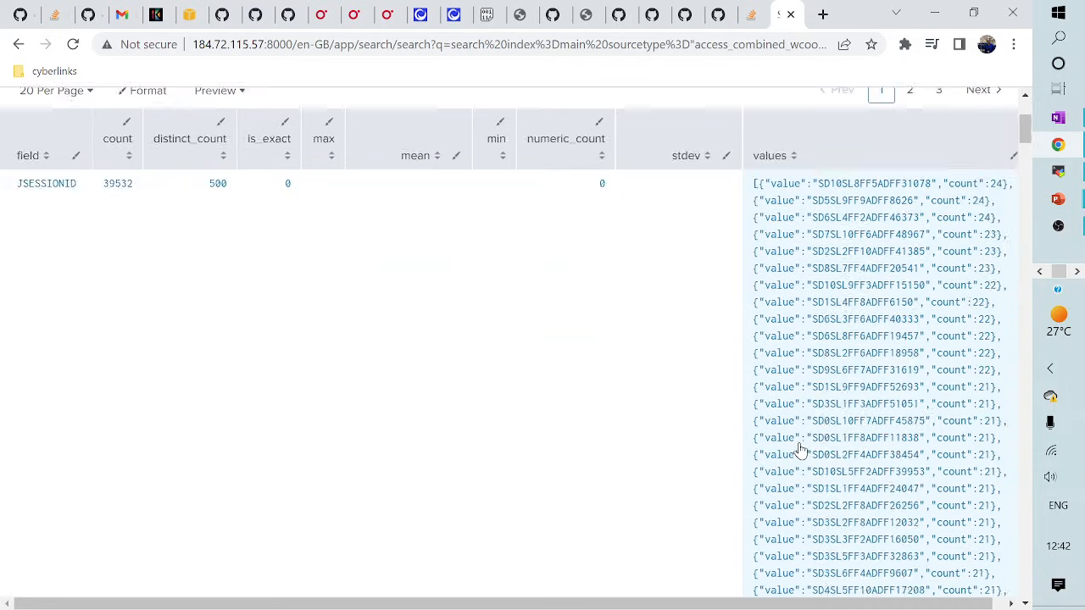
{"action": "scroll", "coordinate": [801, 451], "scroll_direction": "up", "scroll_amount": 10}
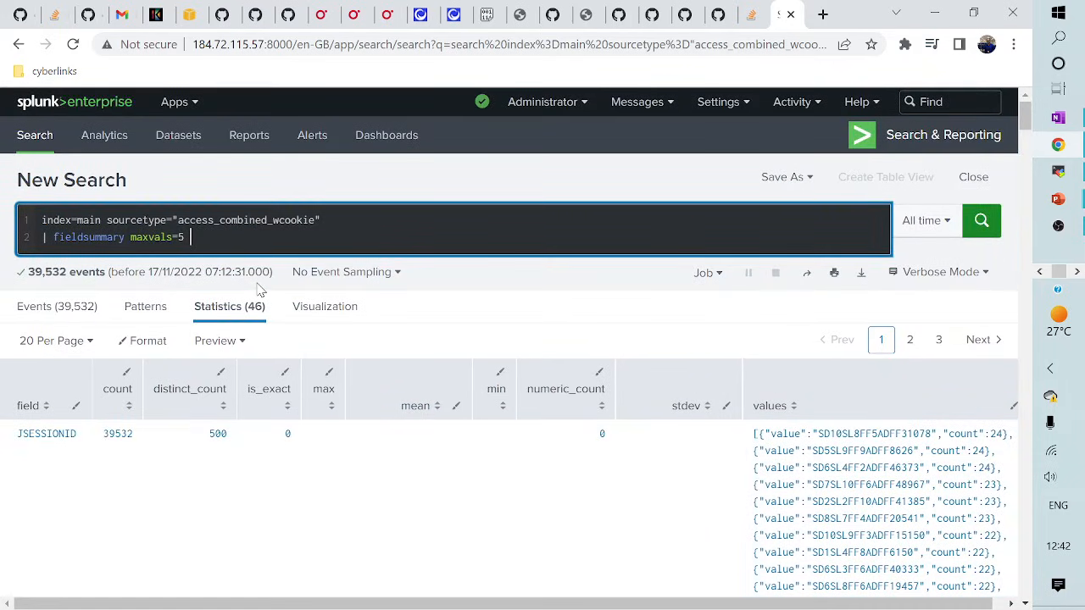
{"action": "left_click_drag", "start_coordinate": [132, 239], "coordinate": [193, 241]}
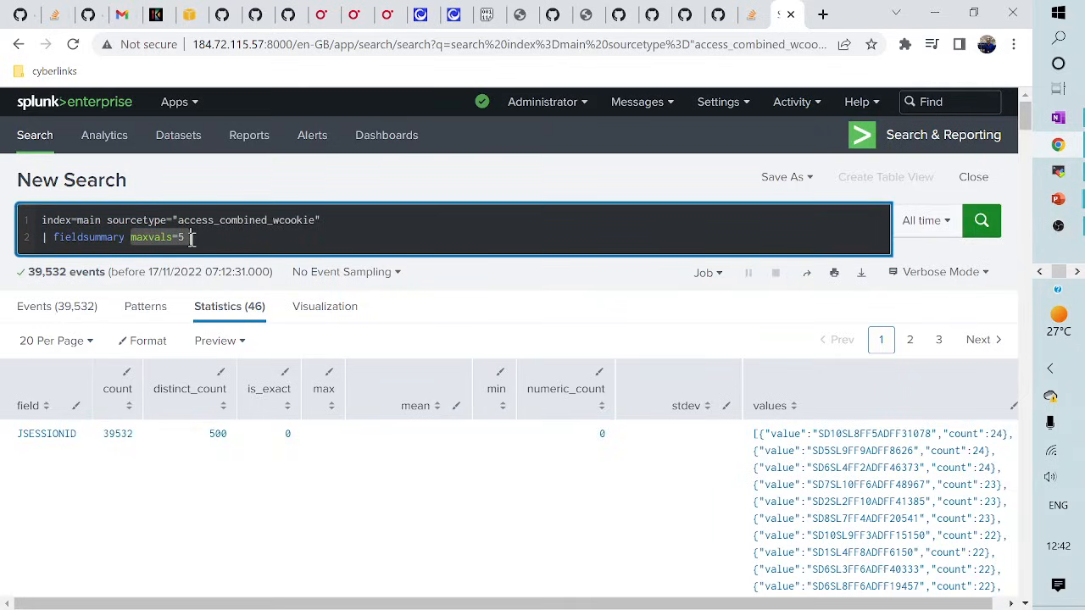
{"action": "left_click", "coordinate": [221, 241]}
{"action": "key", "text": "Return"}
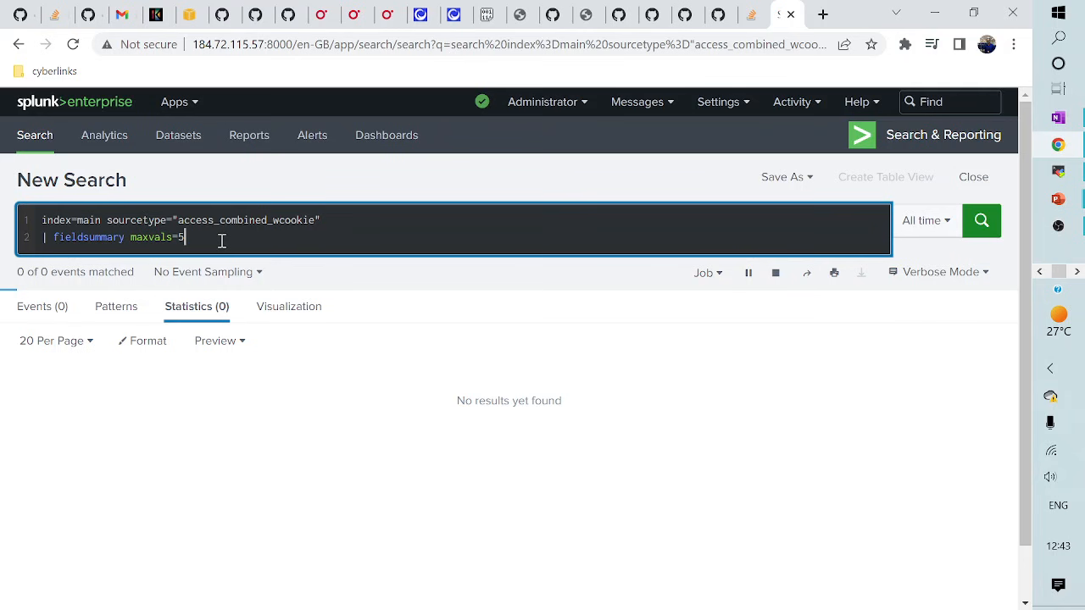
{"action": "scroll", "coordinate": [387, 356], "scroll_direction": "down", "scroll_amount": 3}
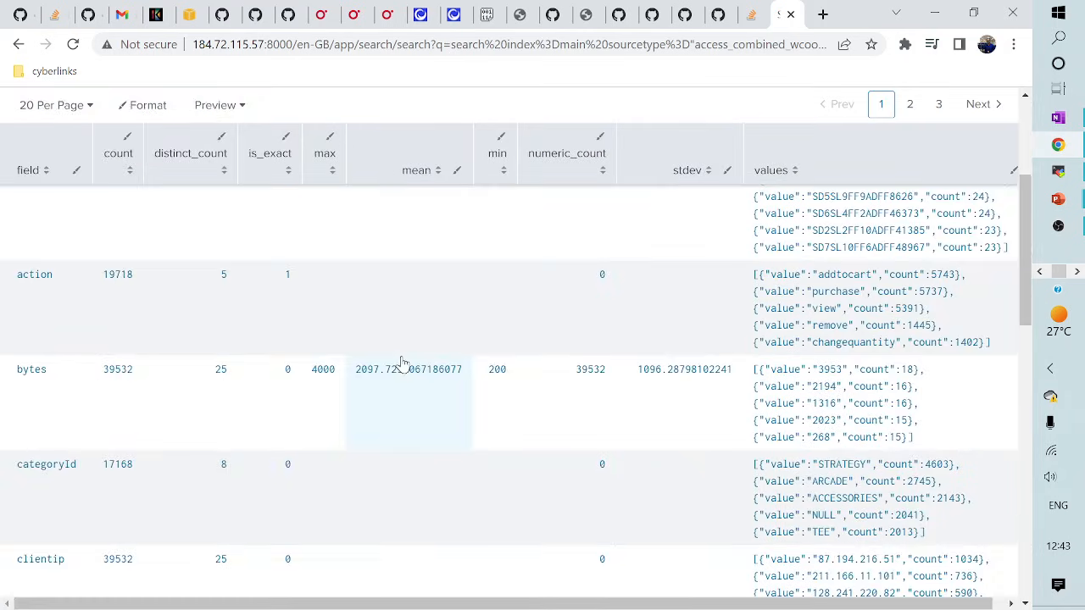
{"action": "scroll", "coordinate": [407, 407], "scroll_direction": "up", "scroll_amount": 2}
{"action": "scroll", "coordinate": [410, 426], "scroll_direction": "up", "scroll_amount": 1}
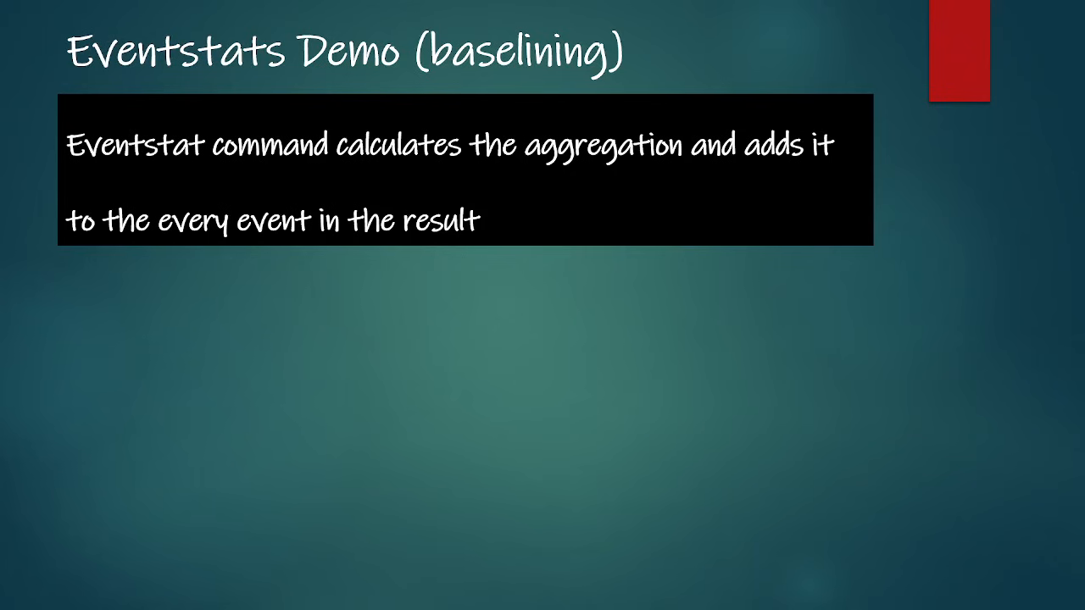
{"action": "key", "text": "alt+Tab"}
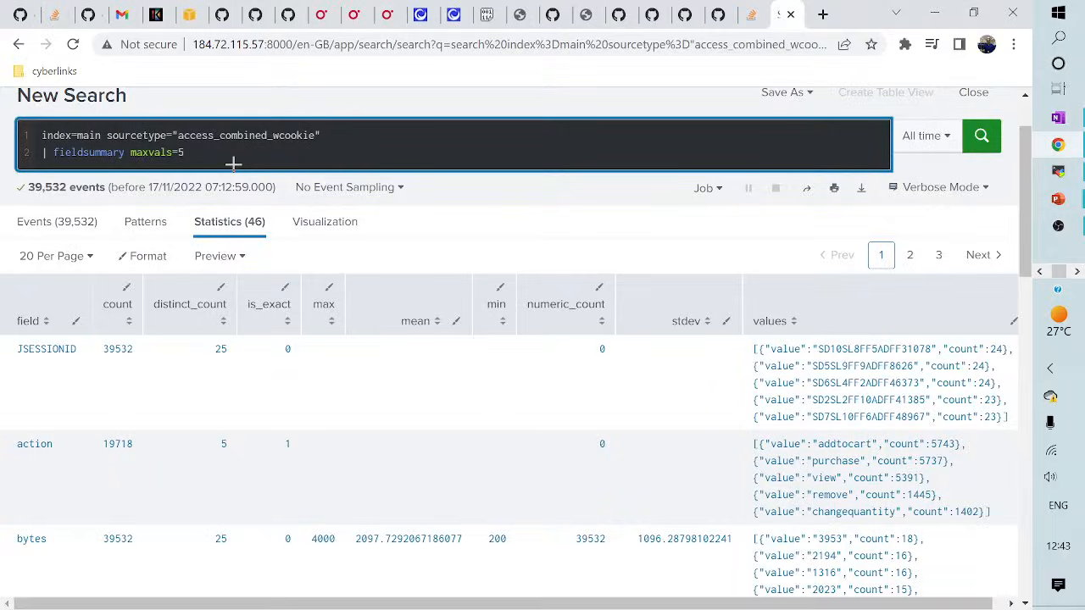
- Replace the fieldsummary line with | timechart span=1h avg(bytes) as "Response size"
{"action": "key", "text": "shift+Home"}
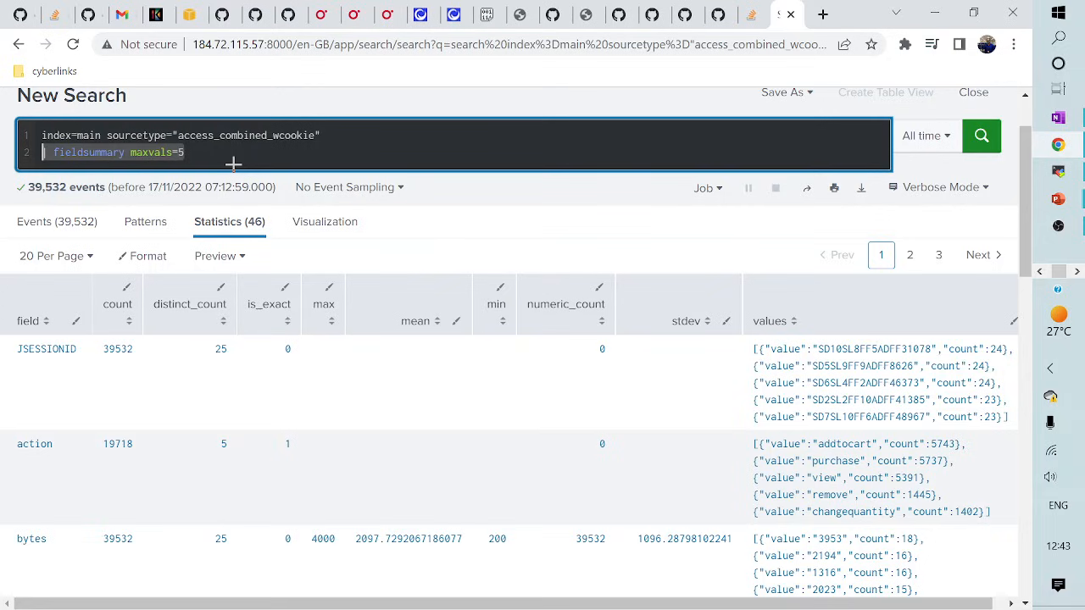
{"action": "key", "text": "BackSpace"}
{"action": "key", "text": "BackSpace"}
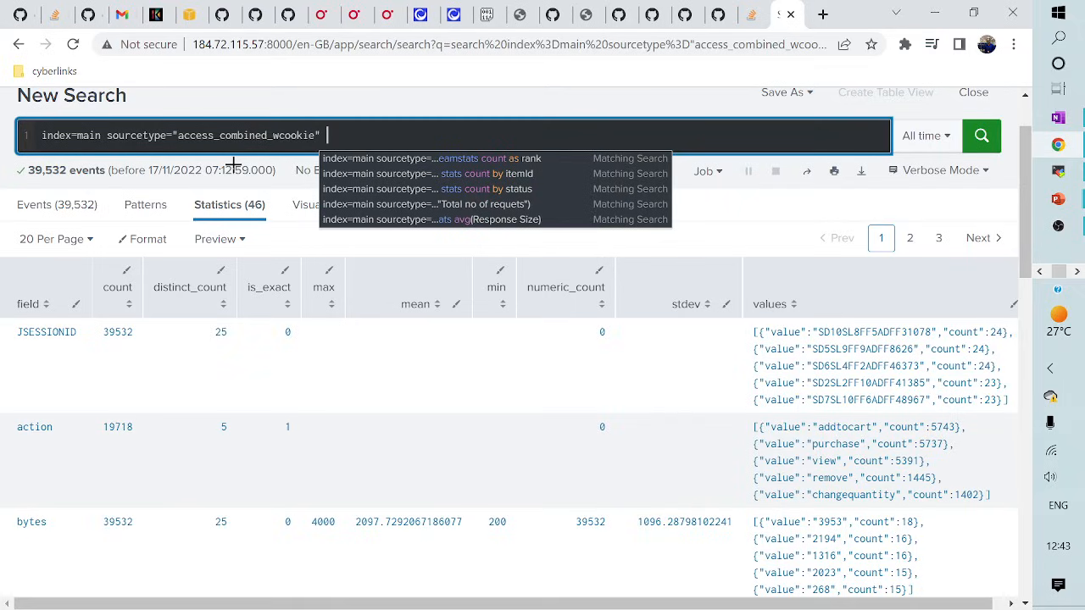
{"action": "key", "text": "shift+Return"}
{"action": "type", "text": "|"}
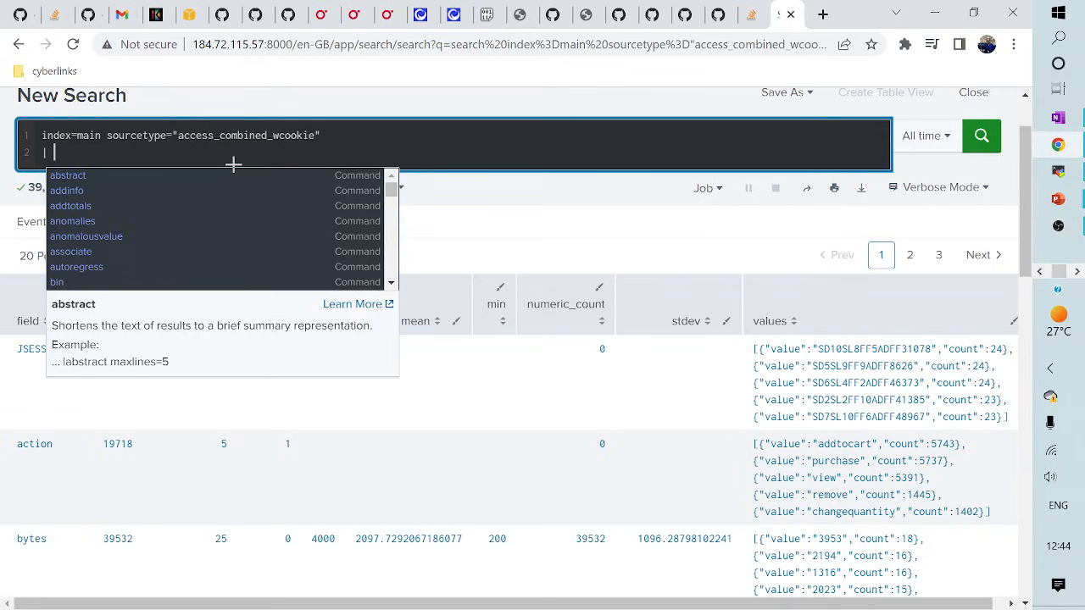
{"action": "type", "text": "timechart"}
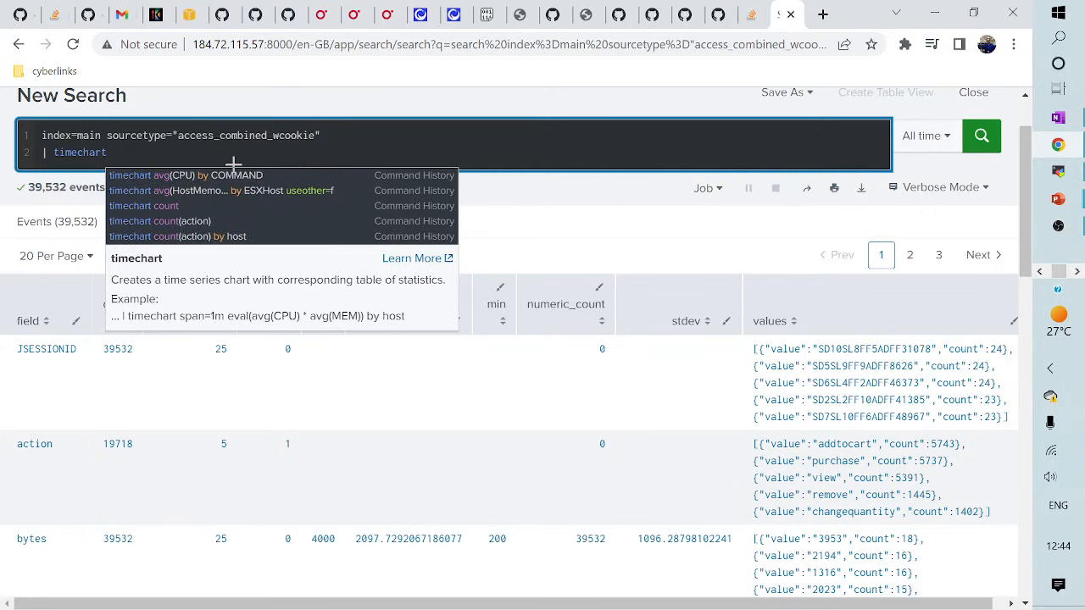
{"action": "type", "text": " spab"}
{"action": "key", "text": "BackSpace"}
{"action": "type", "text": "n="}
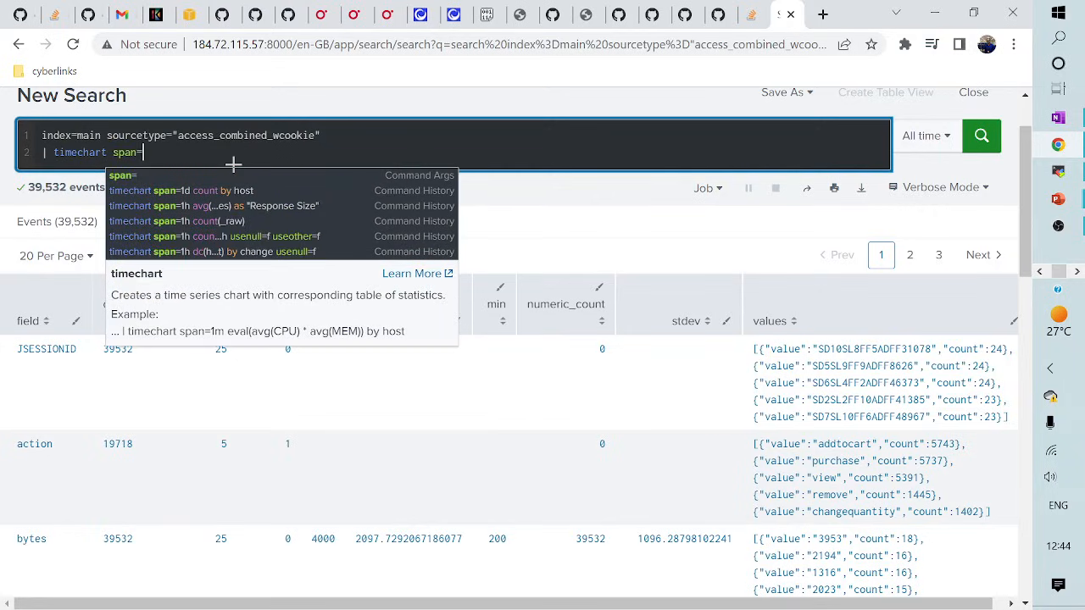
{"action": "type", "text": "1h a"}
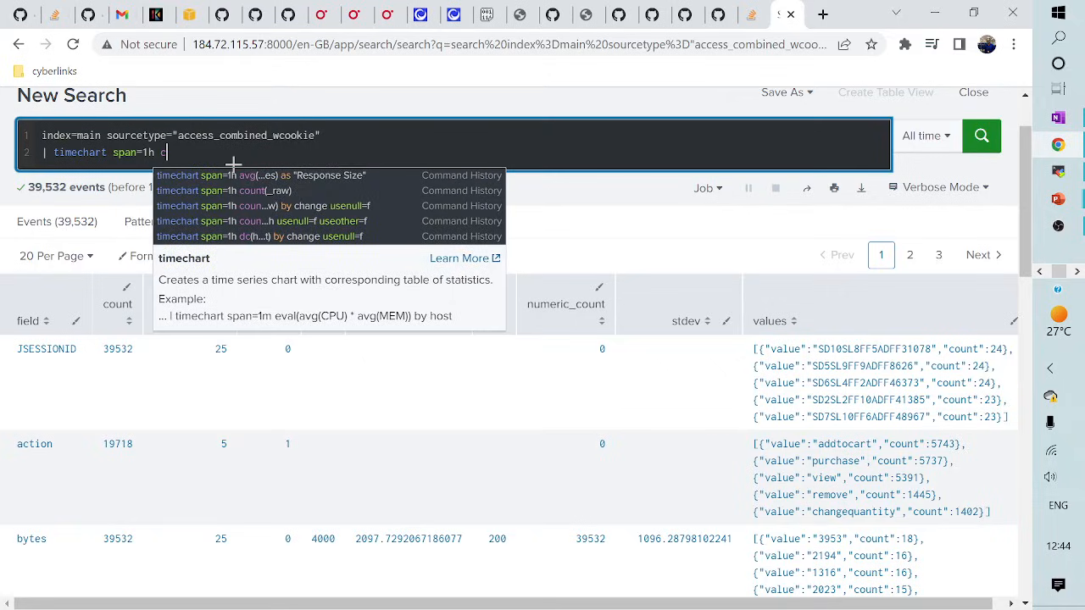
{"action": "type", "text": "vg"}
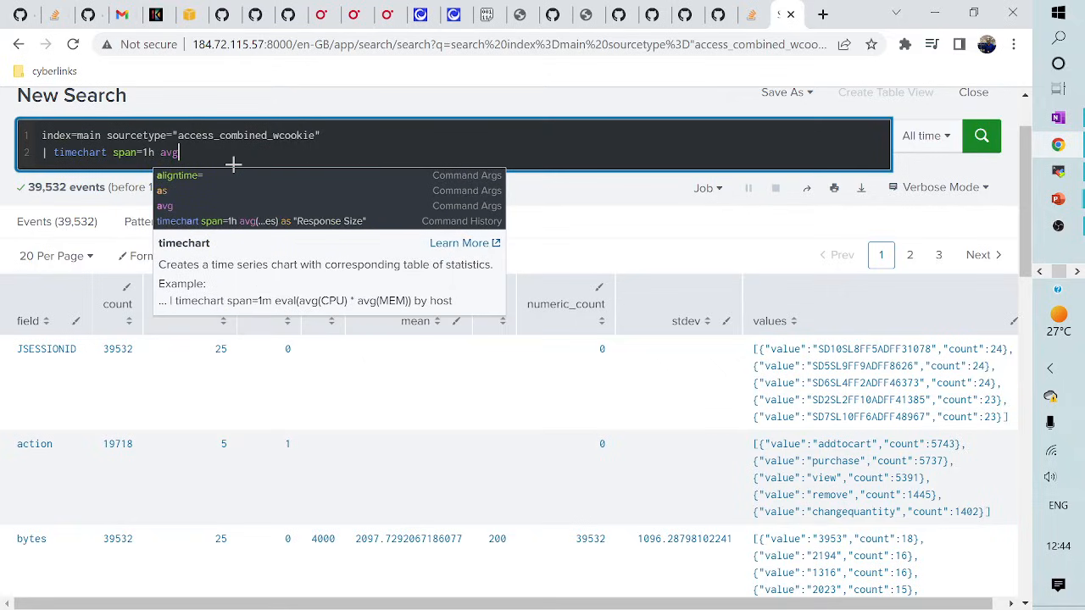
{"action": "type", "text": "(bytes"}
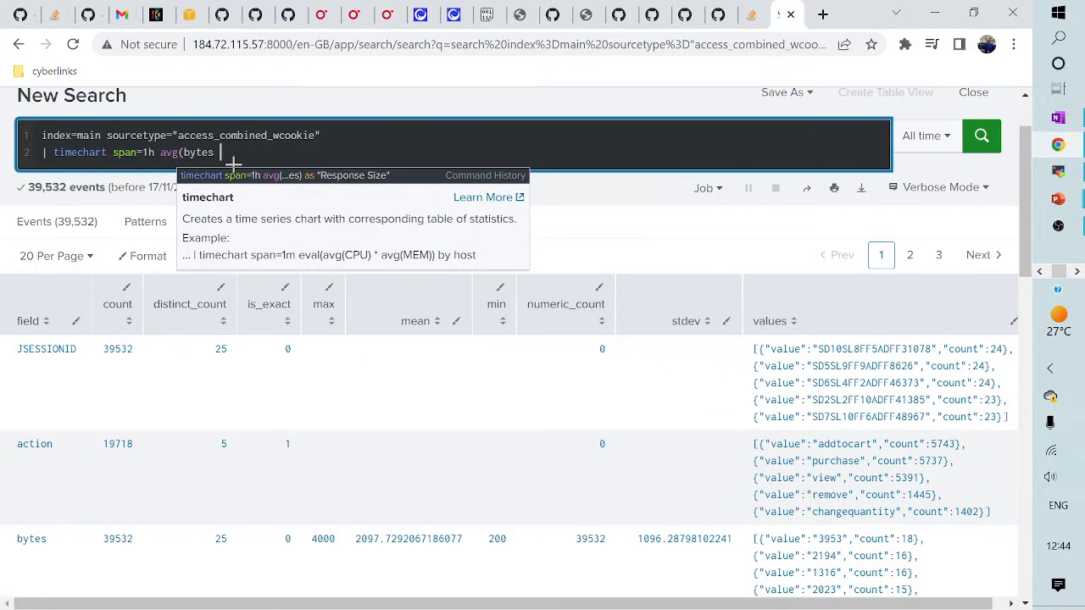
{"action": "type", "text": ") as"}
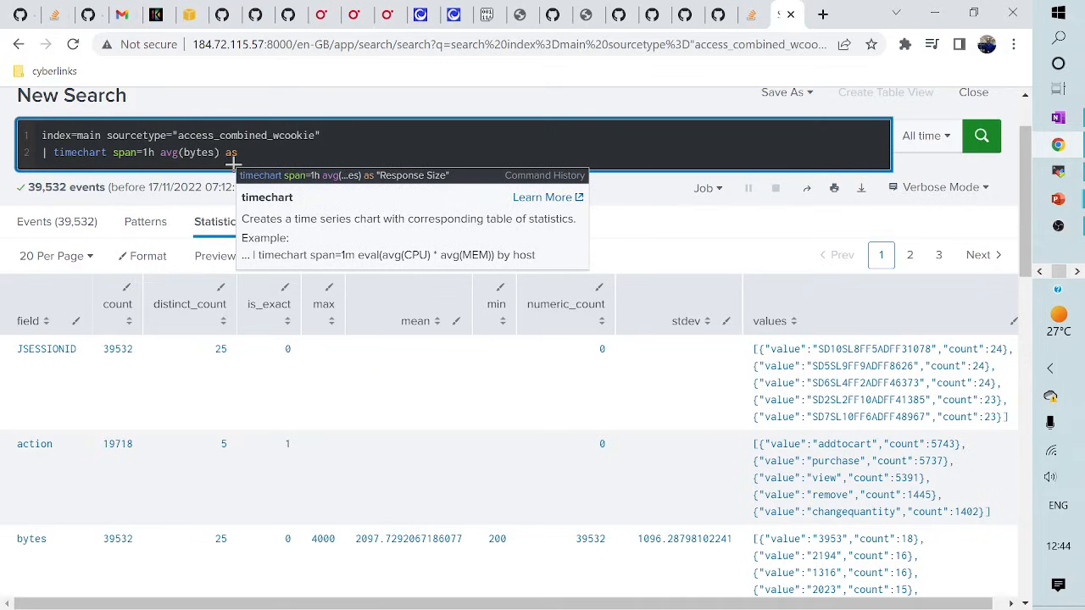
{"action": "type", "text": " \"Respn"}
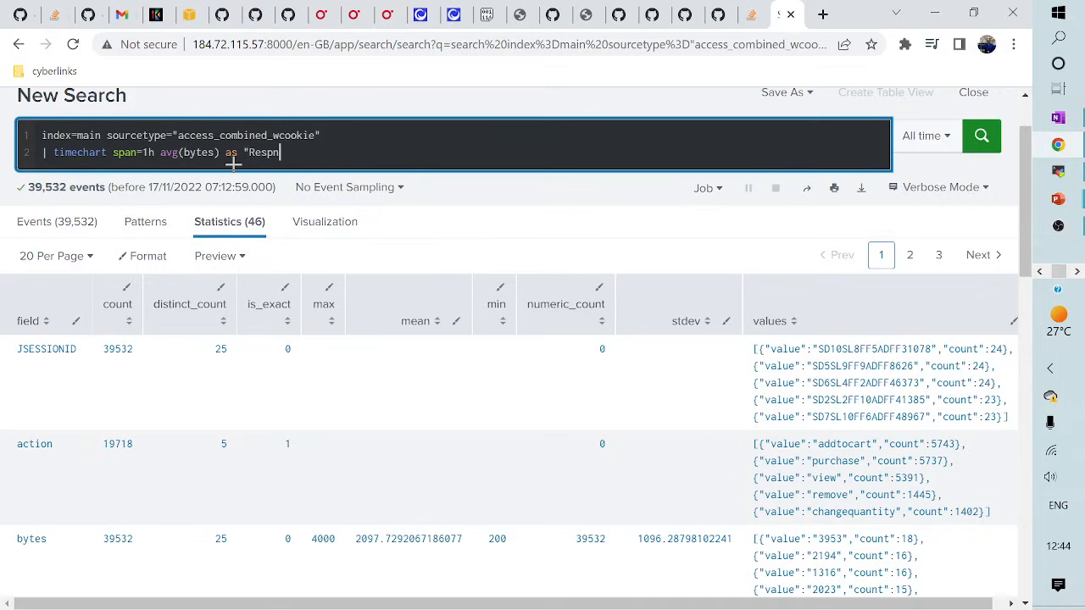
{"action": "key", "text": "BackSpace"}
{"action": "type", "text": "onse size\""}
- Add a third line | eventstats avg(Response size)
{"action": "key", "text": "shift+Return"}
{"action": "type", "text": "|"}
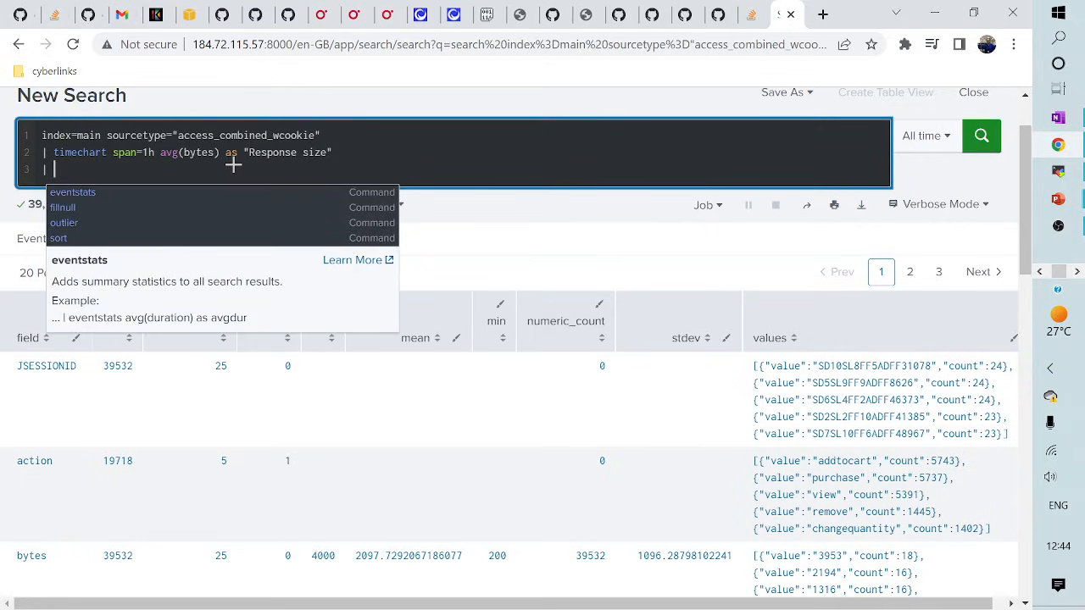
{"action": "type", "text": " event"}
{"action": "left_click", "coordinate": [78, 209]}
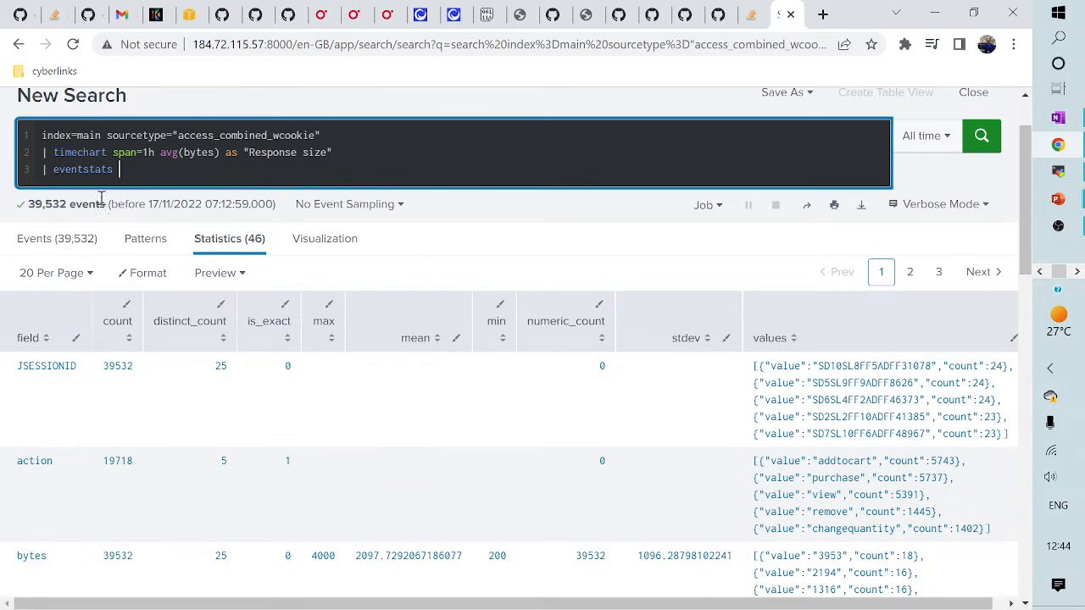
{"action": "type", "text": "coun"}
{"action": "key", "text": "BackSpace"}
{"action": "key", "text": "BackSpace"}
{"action": "key", "text": "BackSpace"}
{"action": "key", "text": "BackSpace"}
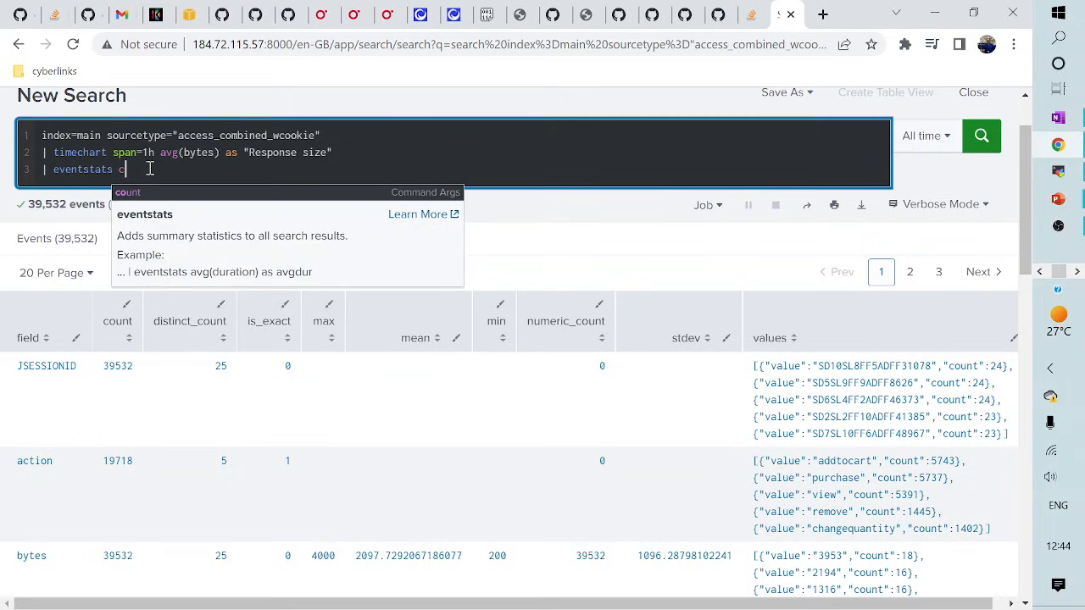
{"action": "type", "text": "avg("}
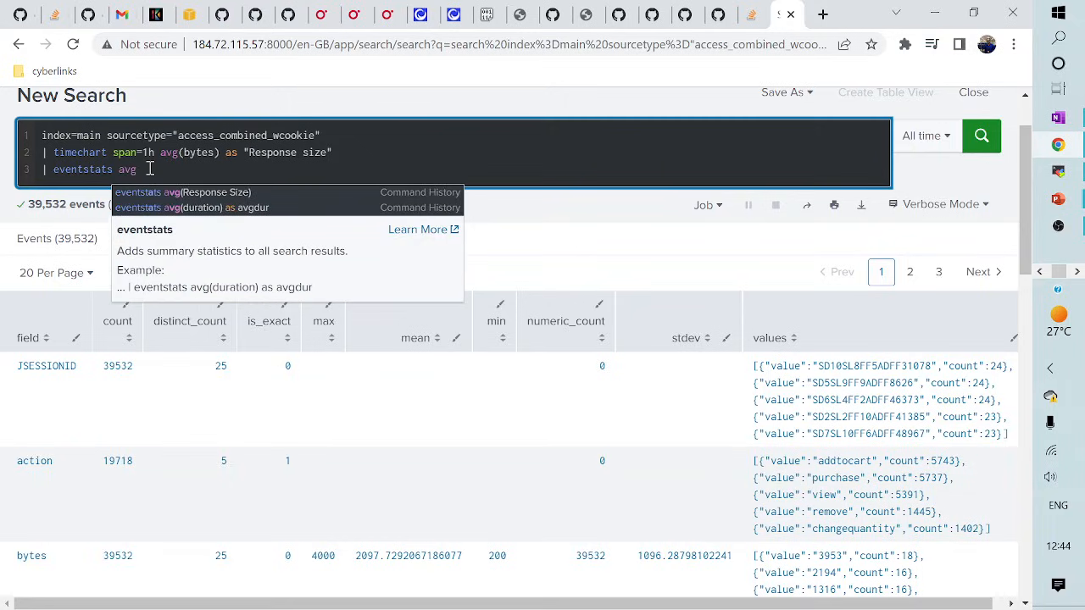
{"action": "type", "text": "Respponse"}
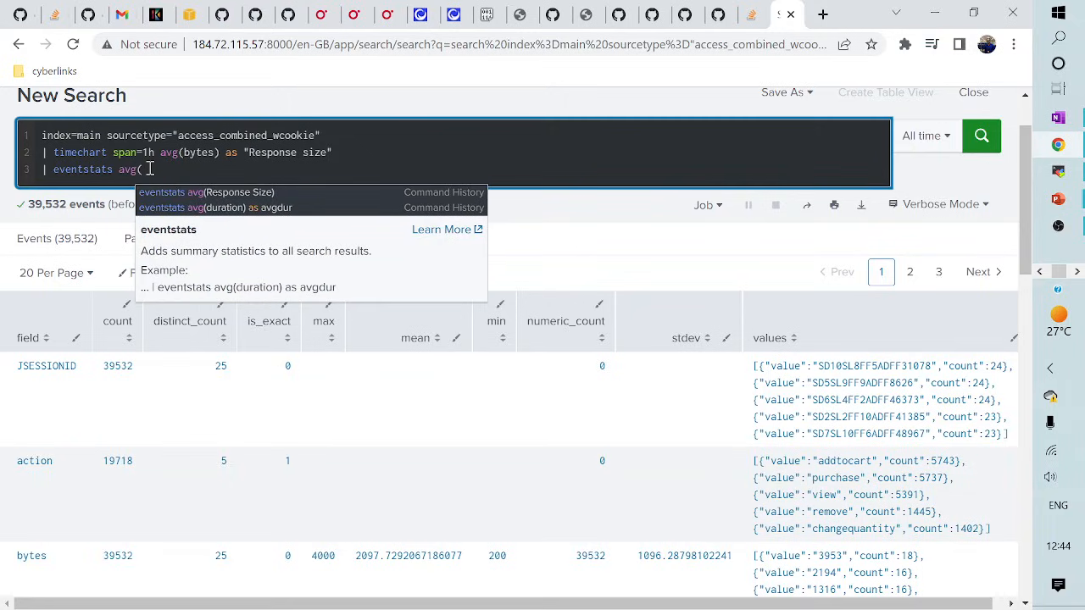
{"action": "key", "text": "BackSpace"}
{"action": "key", "text": "BackSpace"}
{"action": "key", "text": "BackSpace"}
{"action": "key", "text": "BackSpace"}
{"action": "key", "text": "BackSpace"}
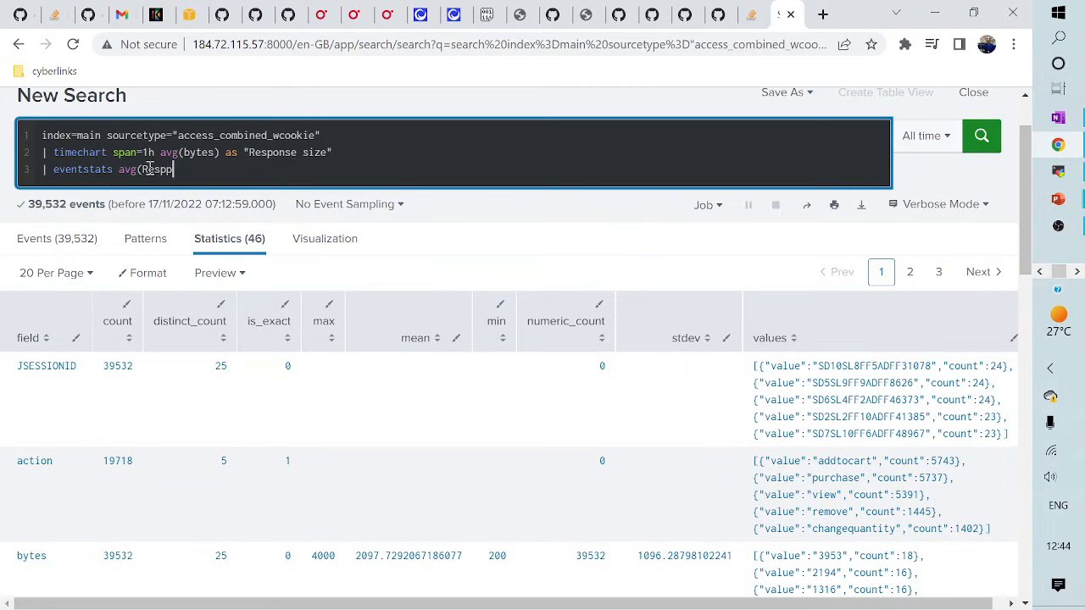
{"action": "type", "text": "onse "}
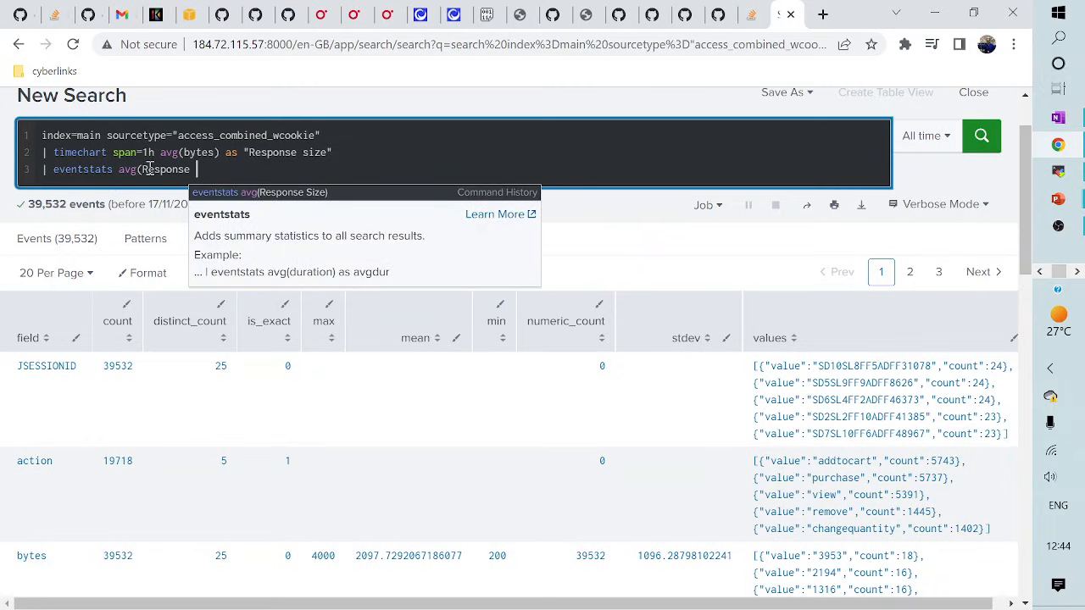
{"action": "type", "text": "size)"}
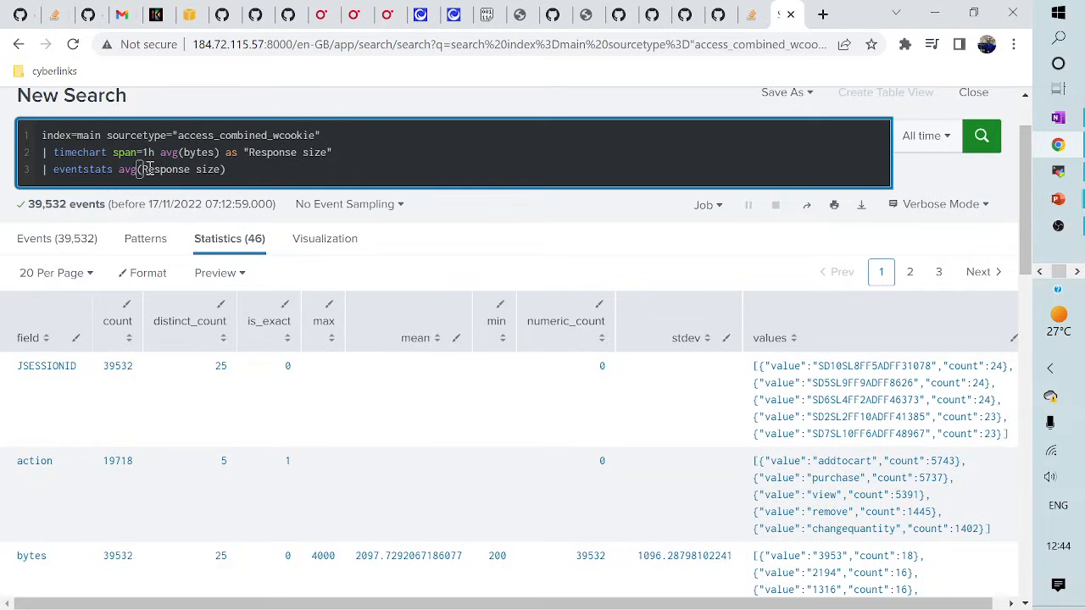
- Run the eventstats search and view hourly Response size charted against its flat ~2,100 average
{"action": "key", "text": "Return"}
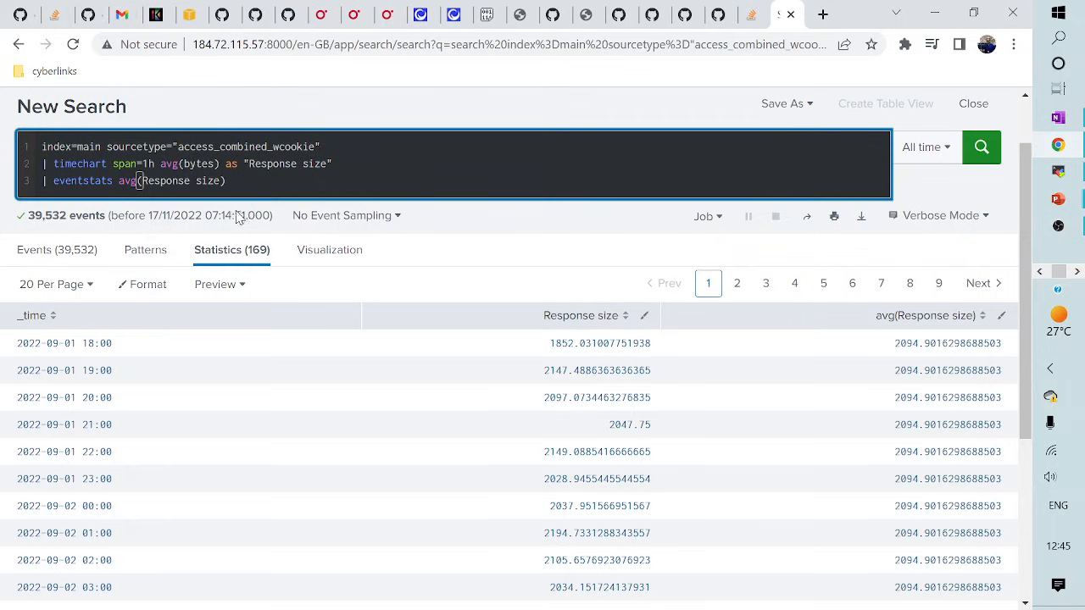
{"action": "left_click", "coordinate": [343, 258]}
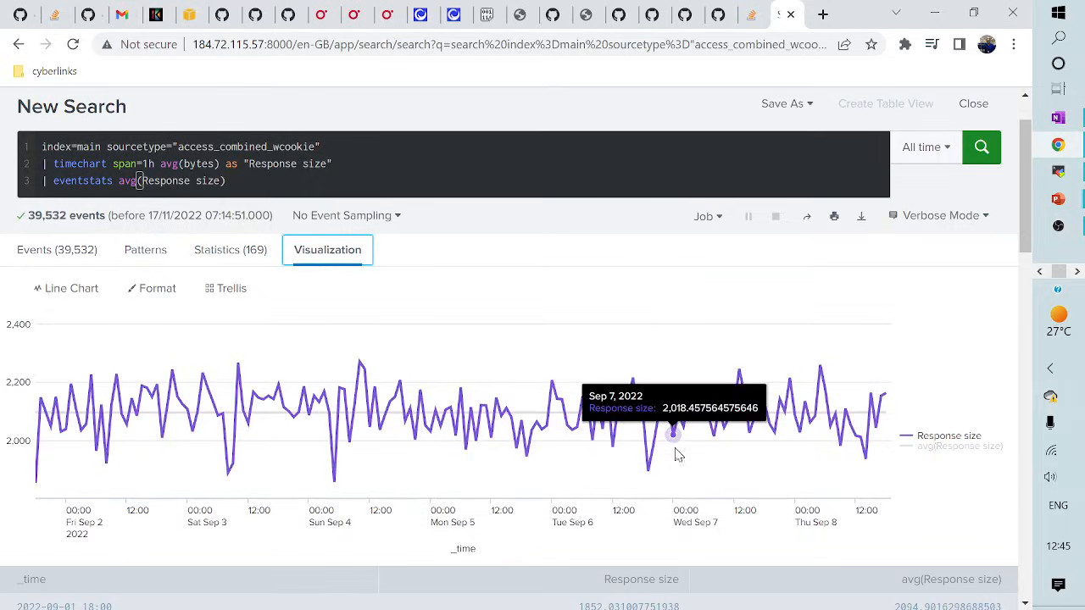
{"action": "mouse_move", "coordinate": [734, 417]}
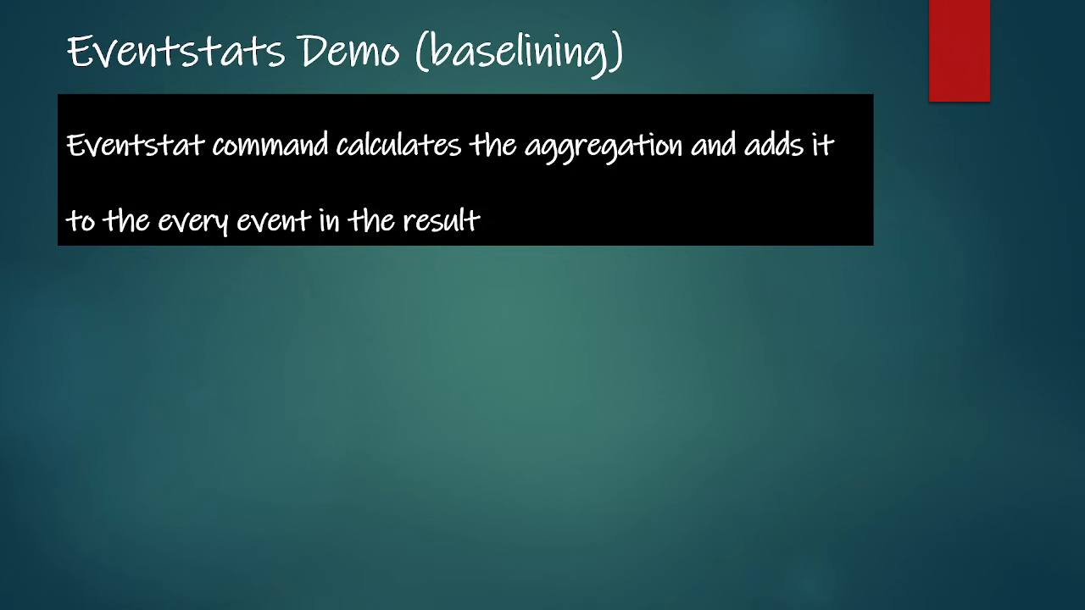
{"action": "key", "text": "alt+Tab"}
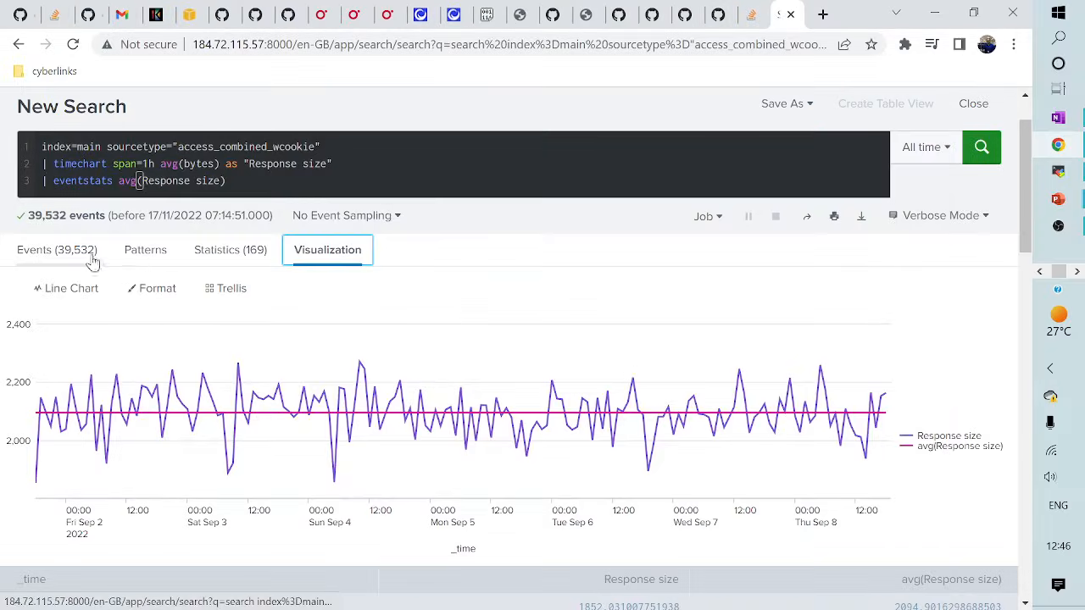
- Check the avg(Response size) column in the Statistics table, then return to the chart and the slide show
{"action": "left_click", "coordinate": [219, 254]}
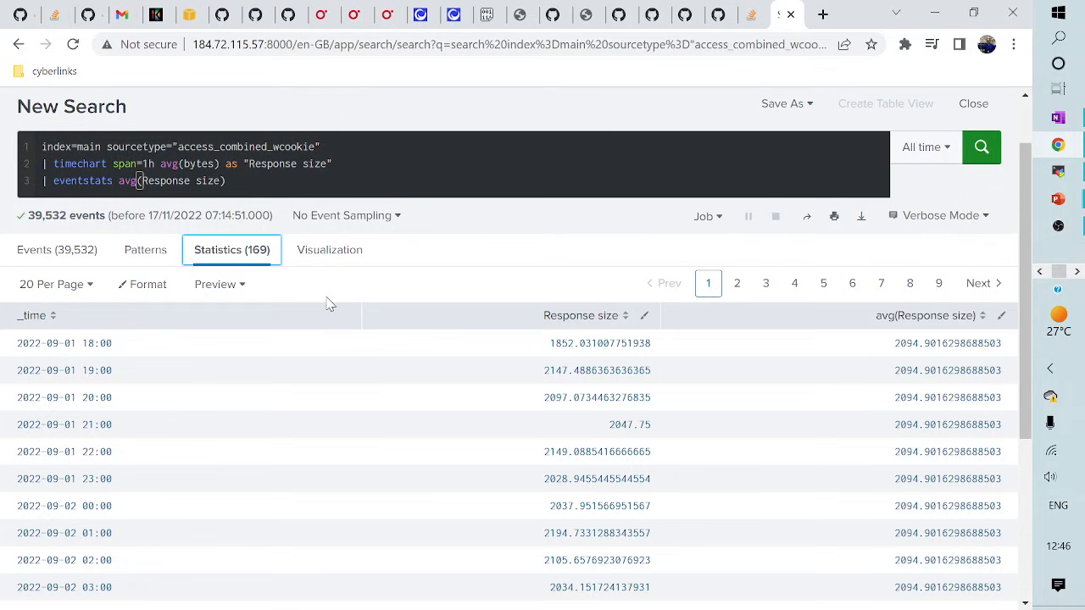
{"action": "left_click", "coordinate": [316, 254]}
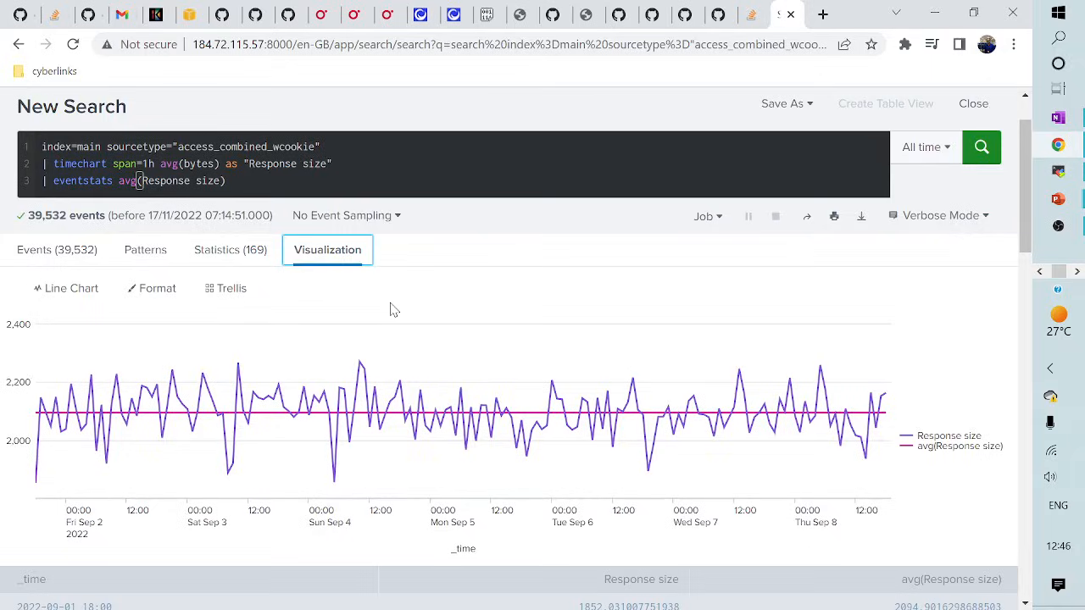
{"action": "key", "text": "alt+Tab"}
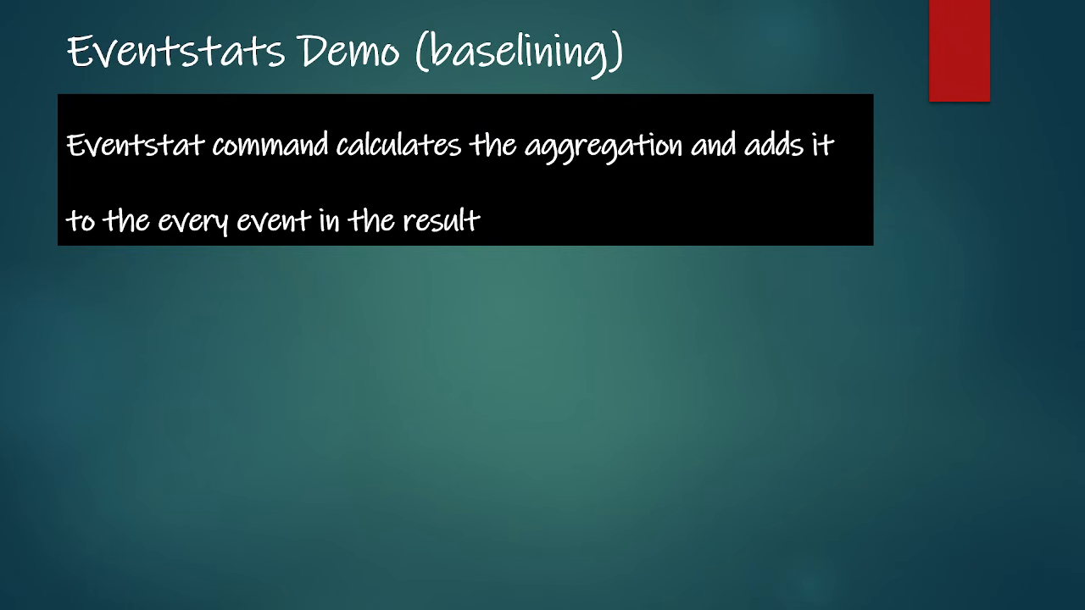
- Advance to the streamstats Demo (Ranking) slide, then go back to the Splunk search
{"action": "key", "text": "Right"}
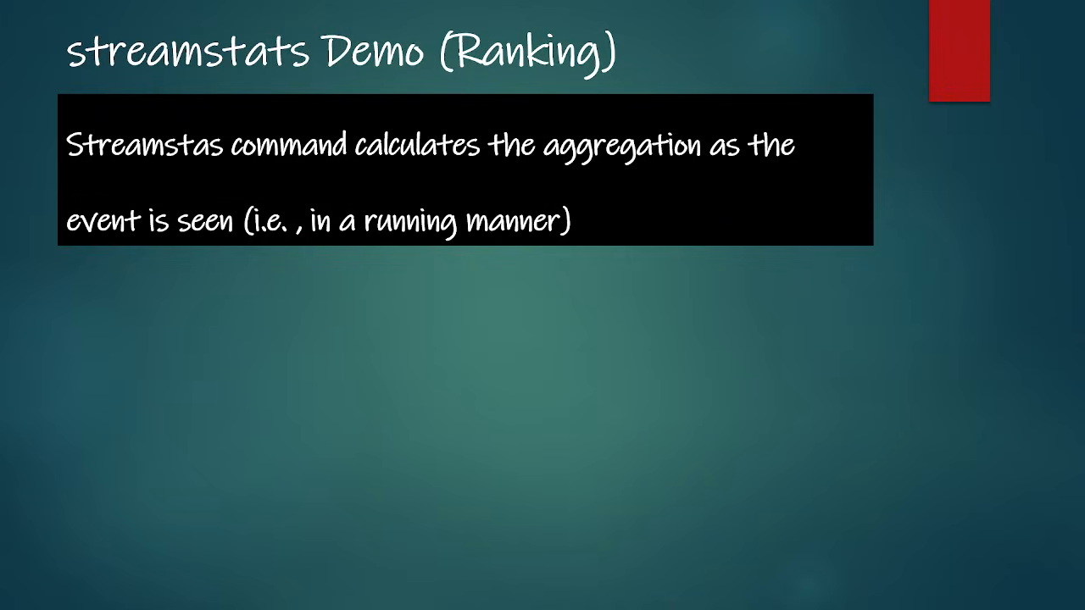
{"action": "key", "text": "alt+Tab"}
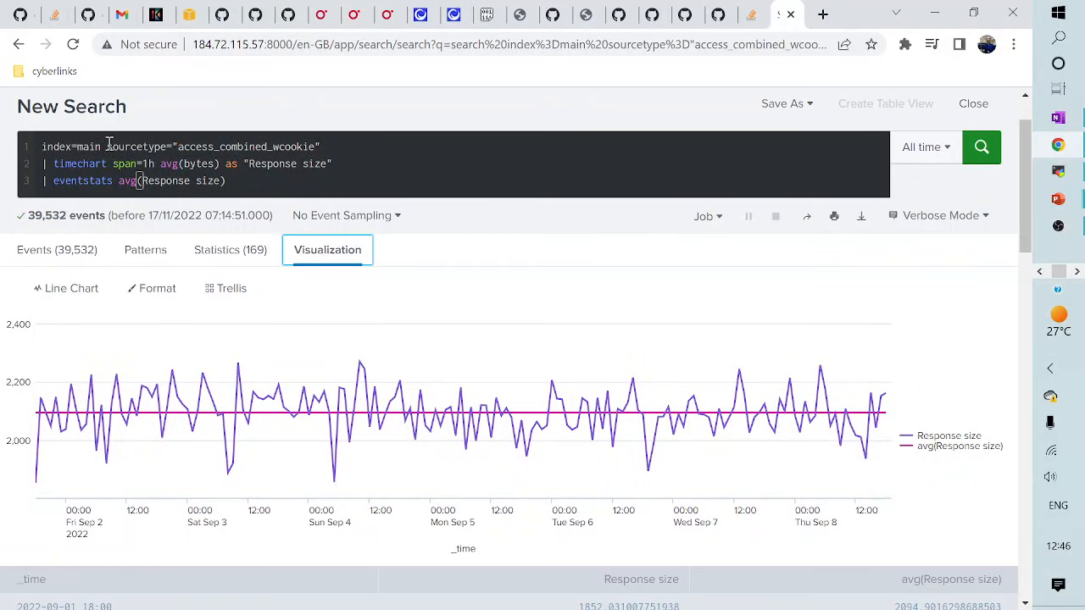
- Replace the query with the saved _internal WARN/ERROR streamstats search from history
{"action": "left_click_drag", "start_coordinate": [106, 146], "coordinate": [223, 208]}
{"action": "key", "text": "BackSpace"}
{"action": "key", "text": "BackSpace"}
{"action": "key", "text": "BackSpace"}
{"action": "key", "text": "BackSpace"}
{"action": "key", "text": "BackSpace"}
{"action": "key", "text": "BackSpace"}
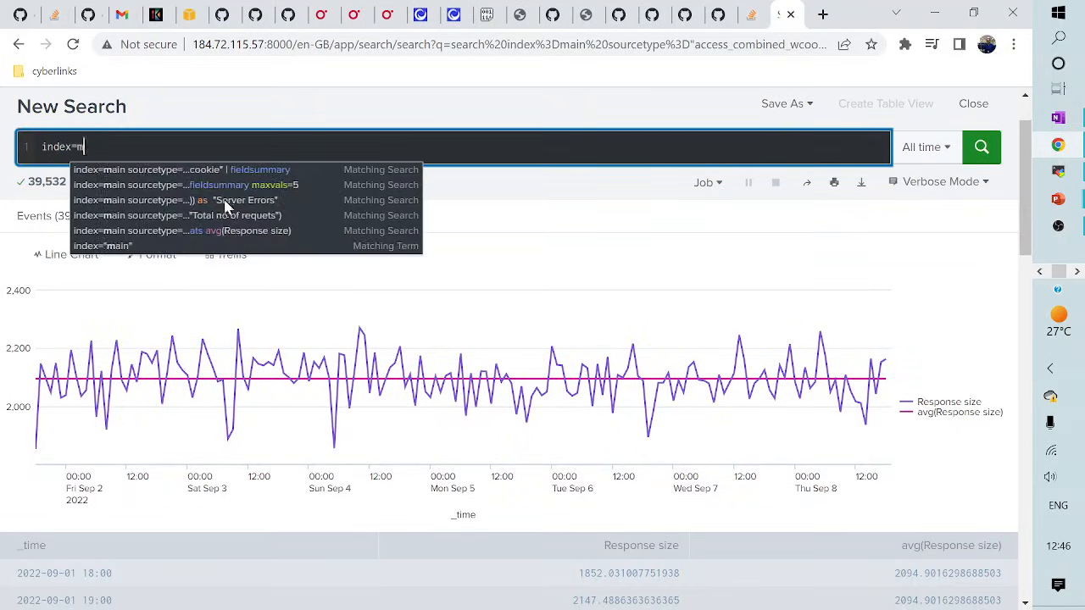
{"action": "type", "text": "_inter"}
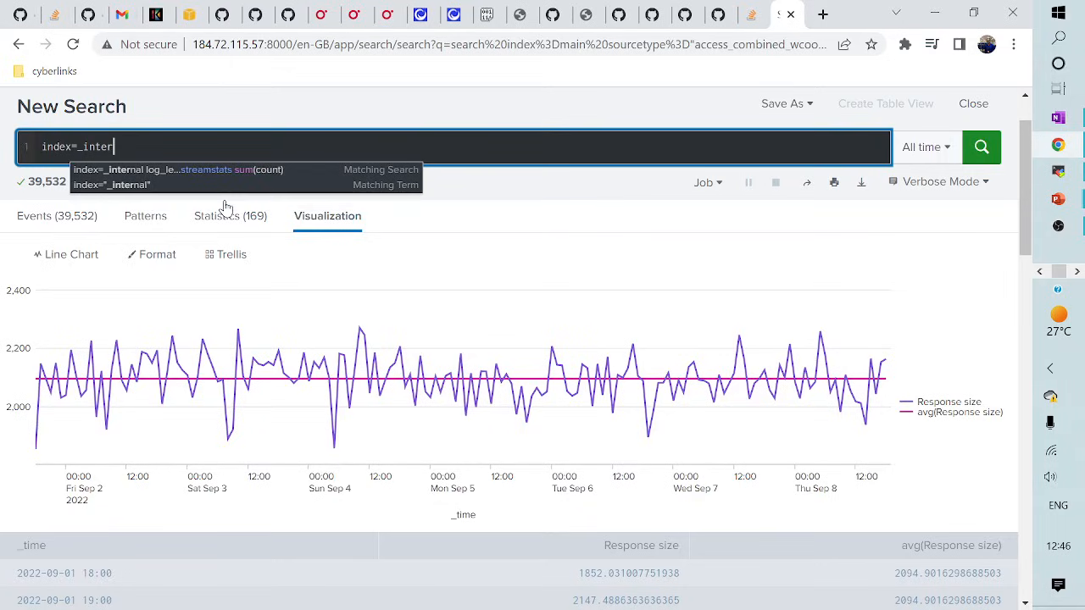
{"action": "left_click", "coordinate": [191, 170]}
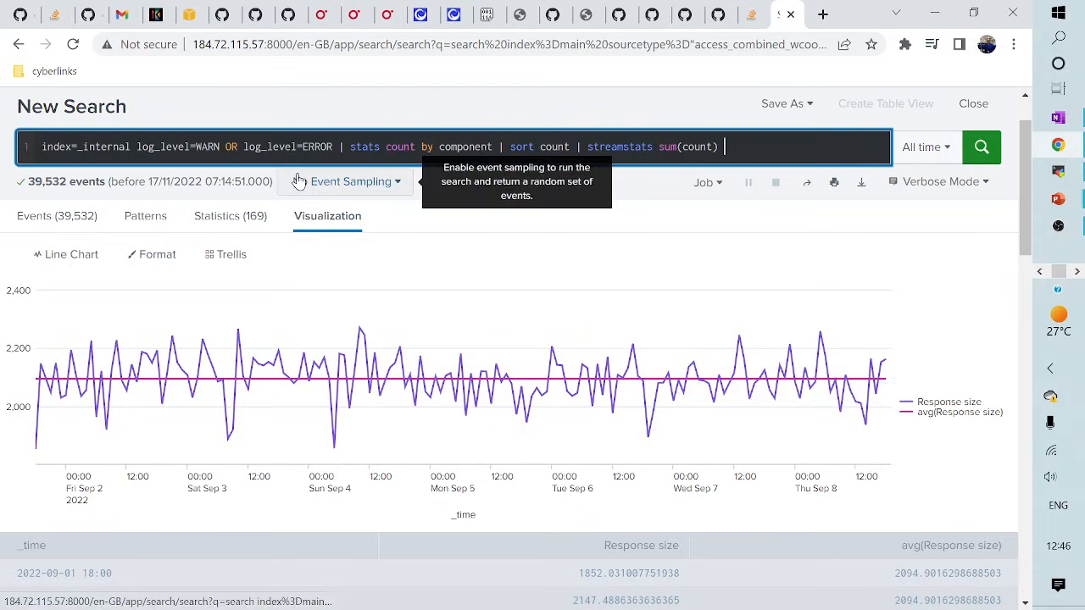
- Split the query into four lines: search, stats, sort, and streamstats
{"action": "left_click_drag", "start_coordinate": [76, 146], "coordinate": [132, 147]}
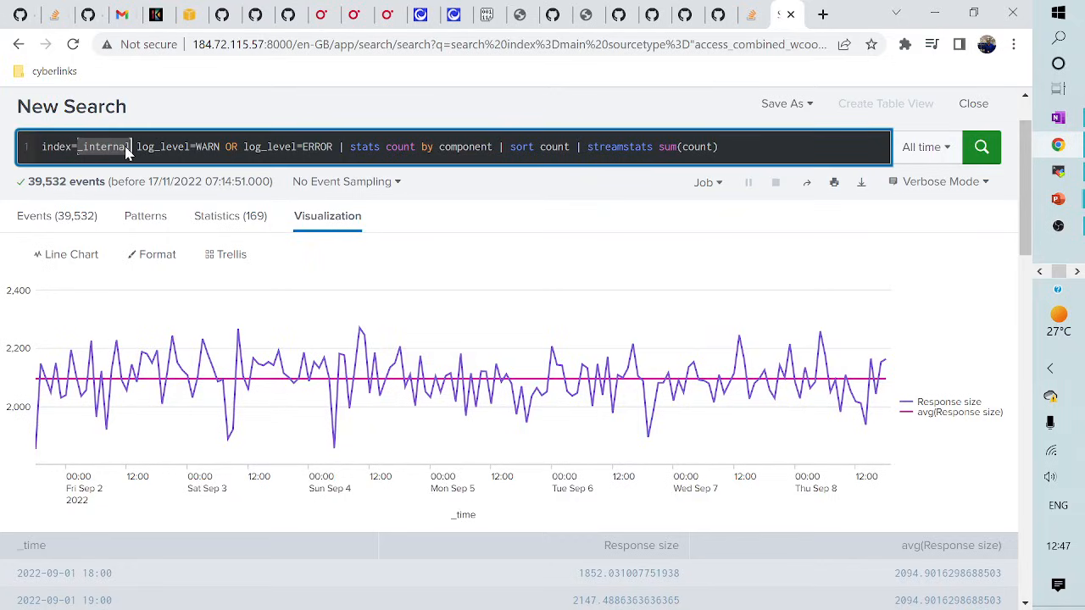
{"action": "left_click", "coordinate": [174, 150]}
{"action": "double_click", "coordinate": [206, 148]}
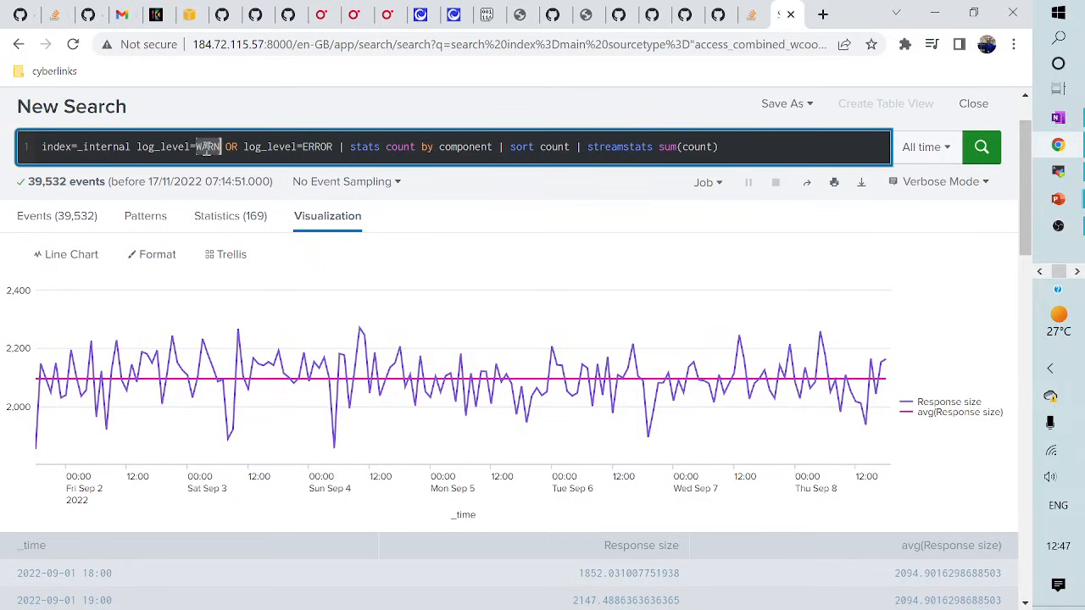
{"action": "double_click", "coordinate": [308, 148]}
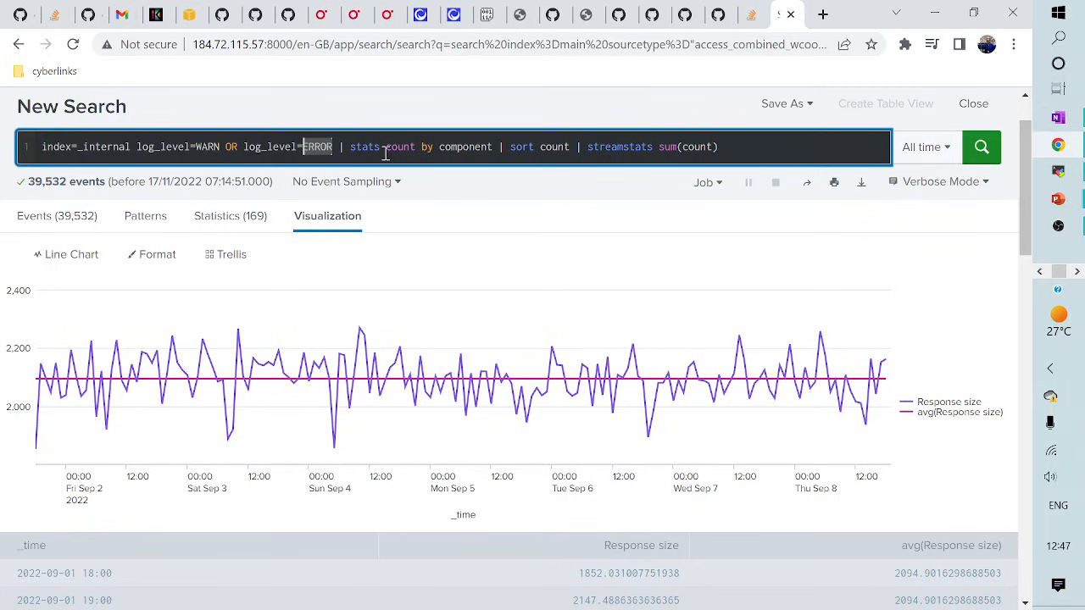
{"action": "left_click", "coordinate": [339, 149]}
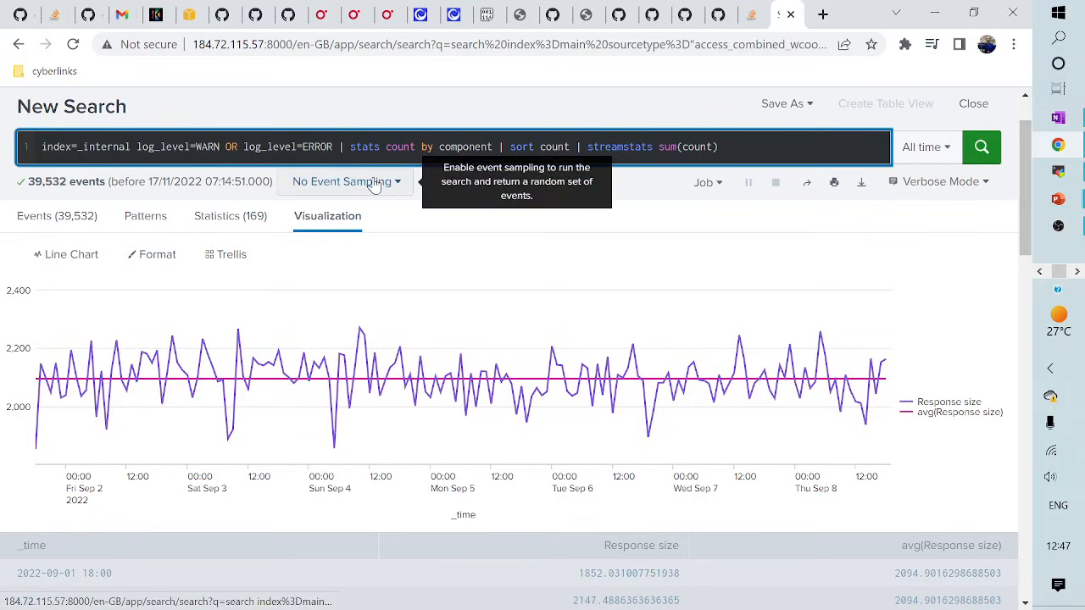
{"action": "key", "text": "shift+Return"}
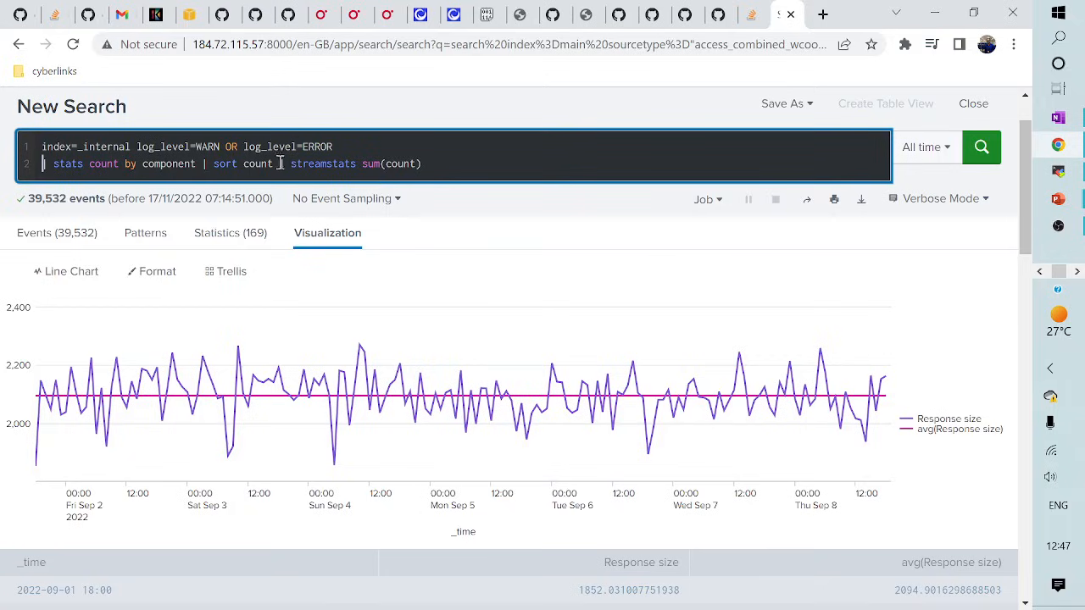
{"action": "left_click", "coordinate": [206, 172]}
{"action": "key", "text": "shift+Return"}
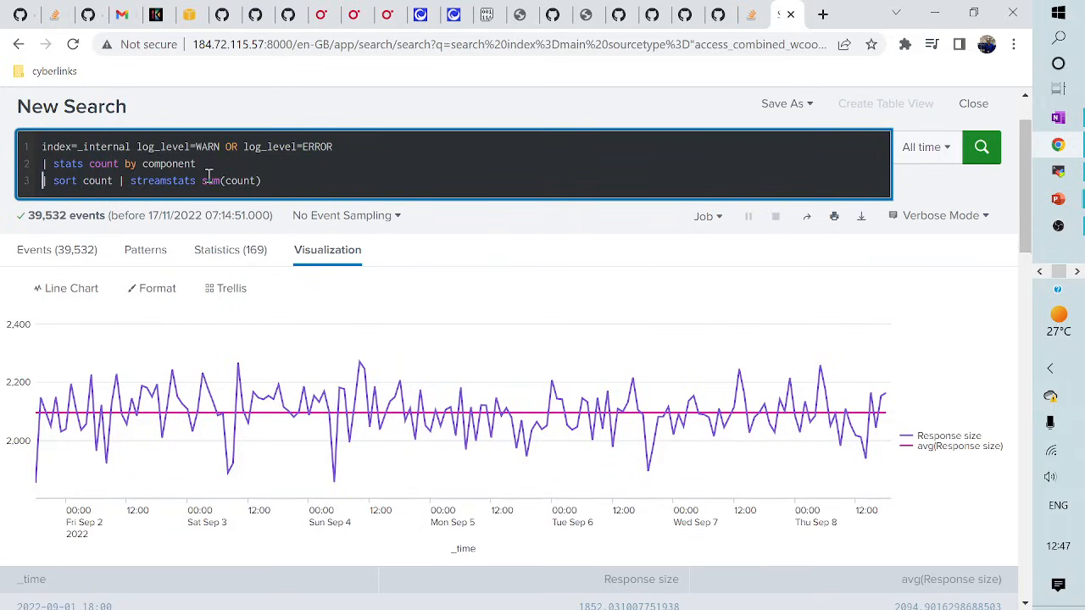
{"action": "left_click", "coordinate": [123, 193]}
{"action": "key", "text": "shift+Return"}
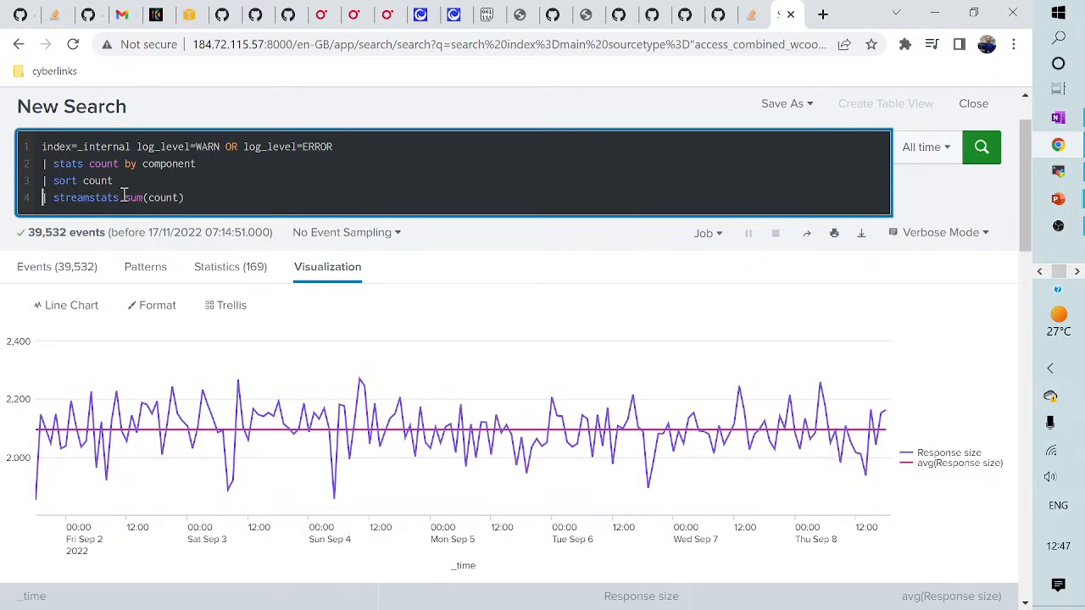
- Run the search and view the 22 components' running totals in the Statistics table
{"action": "double_click", "coordinate": [78, 148]}
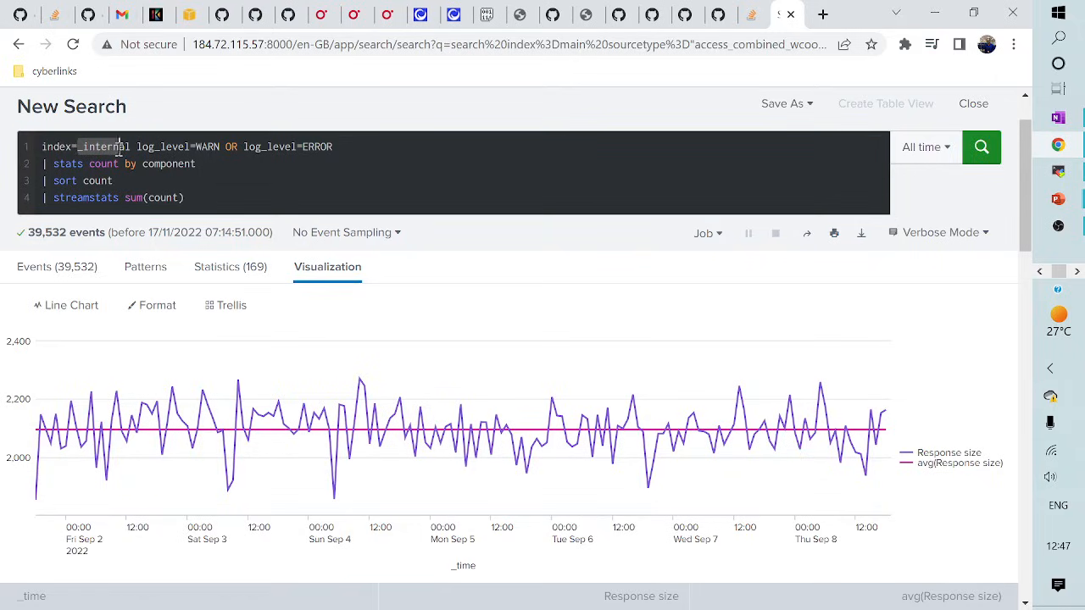
{"action": "left_click", "coordinate": [188, 147]}
{"action": "double_click", "coordinate": [203, 146]}
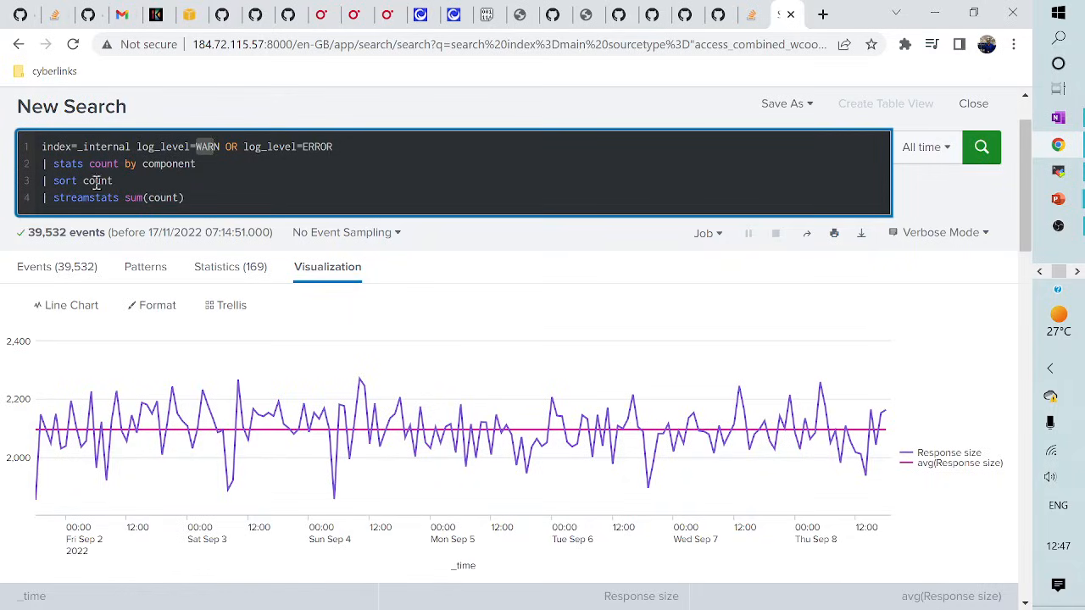
{"action": "left_click", "coordinate": [225, 198]}
{"action": "key", "text": "Return"}
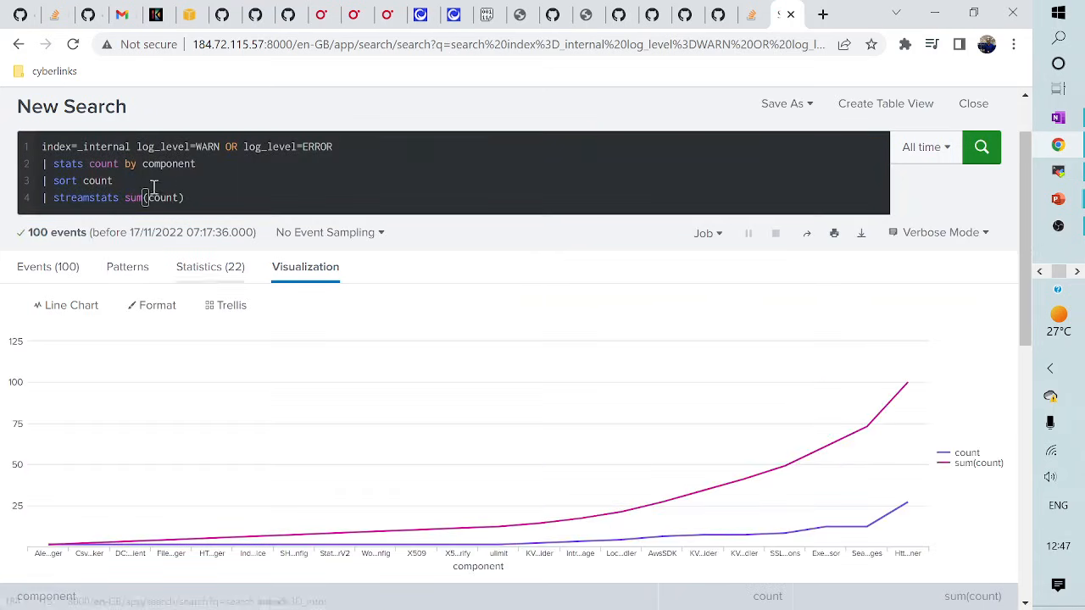
{"action": "left_click", "coordinate": [200, 266]}
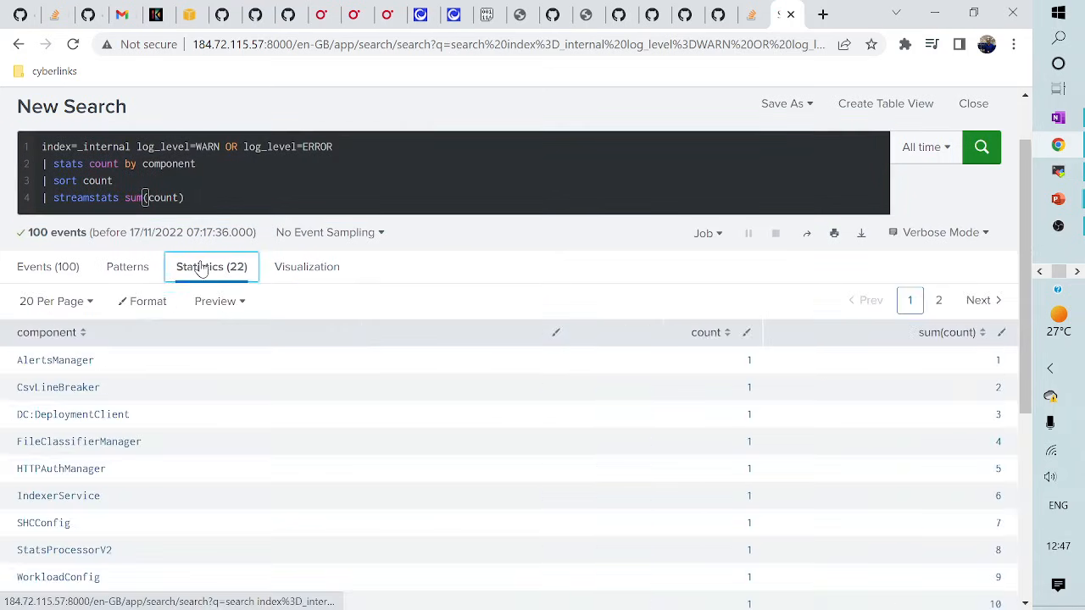
{"action": "triple_click", "coordinate": [201, 195]}
{"action": "key", "text": "ctrl+c"}
- Drop the streamstats line and sort components by count descending with sort -count
{"action": "key", "text": "BackSpace"}
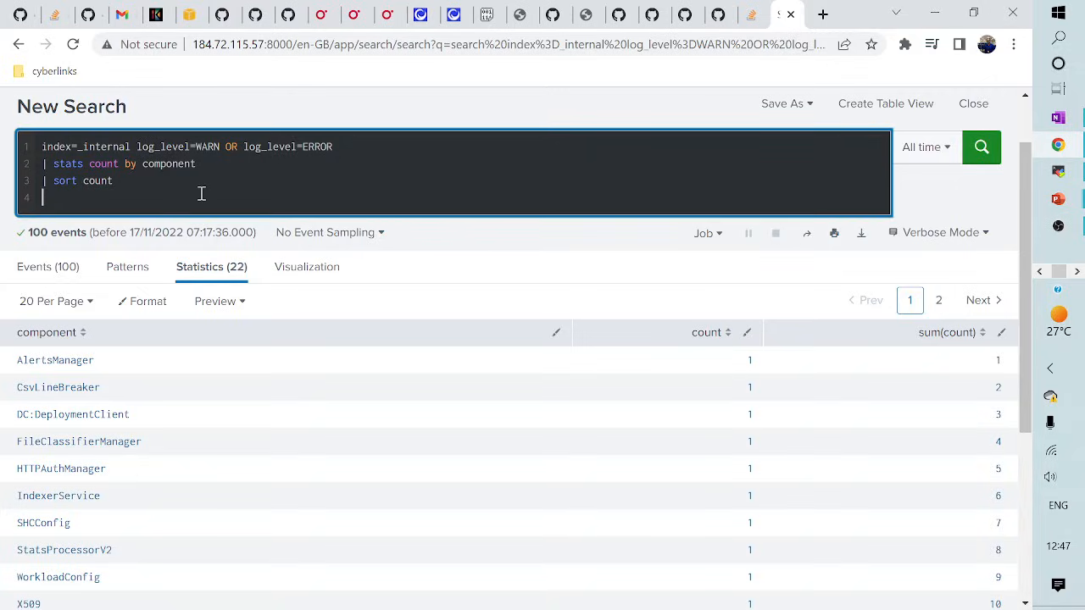
{"action": "key", "text": "BackSpace"}
{"action": "key", "text": "Return"}
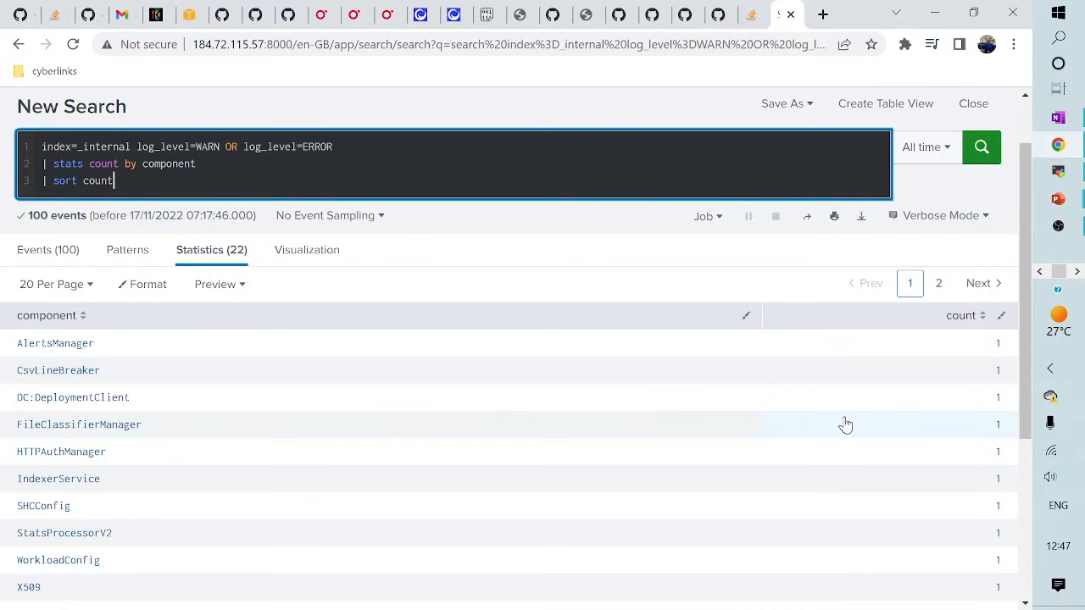
{"action": "scroll", "coordinate": [845, 425], "scroll_direction": "down", "scroll_amount": 3}
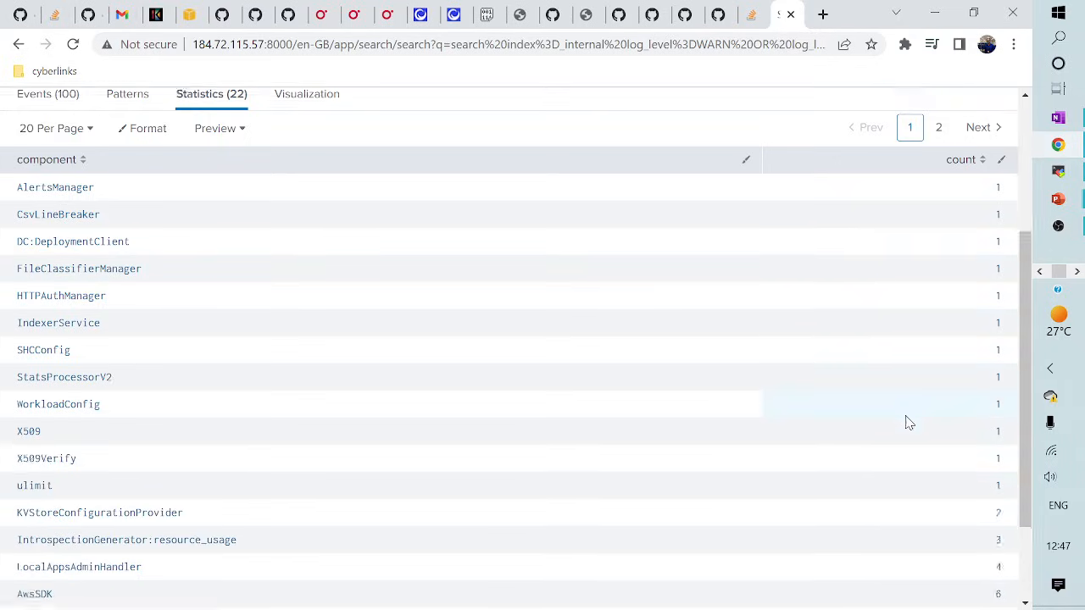
{"action": "scroll", "coordinate": [463, 370], "scroll_direction": "up", "scroll_amount": 4}
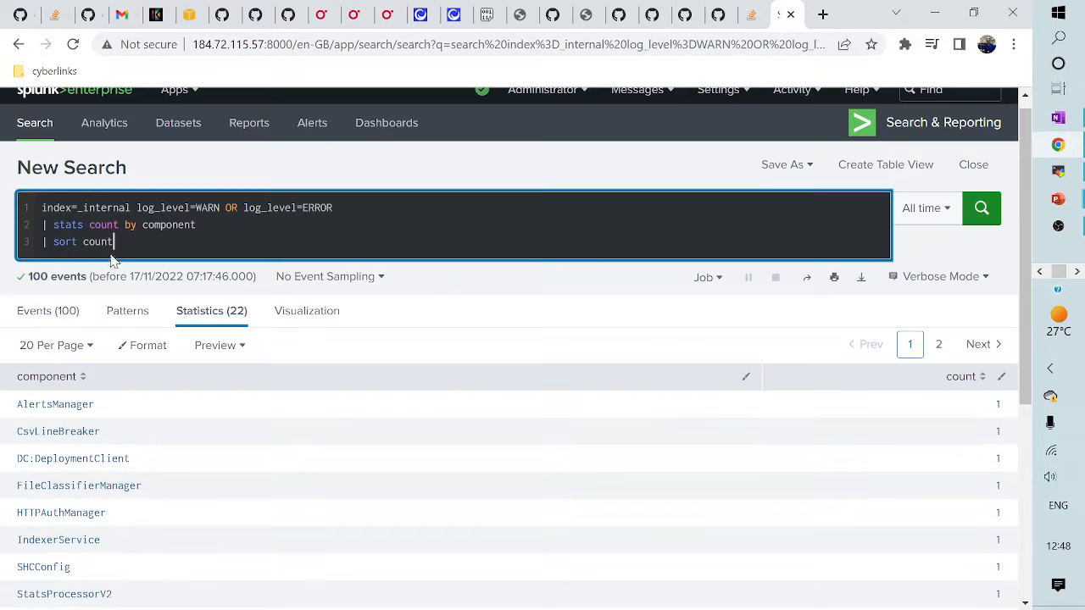
{"action": "type", "text": "-"}
{"action": "key", "text": "Return"}
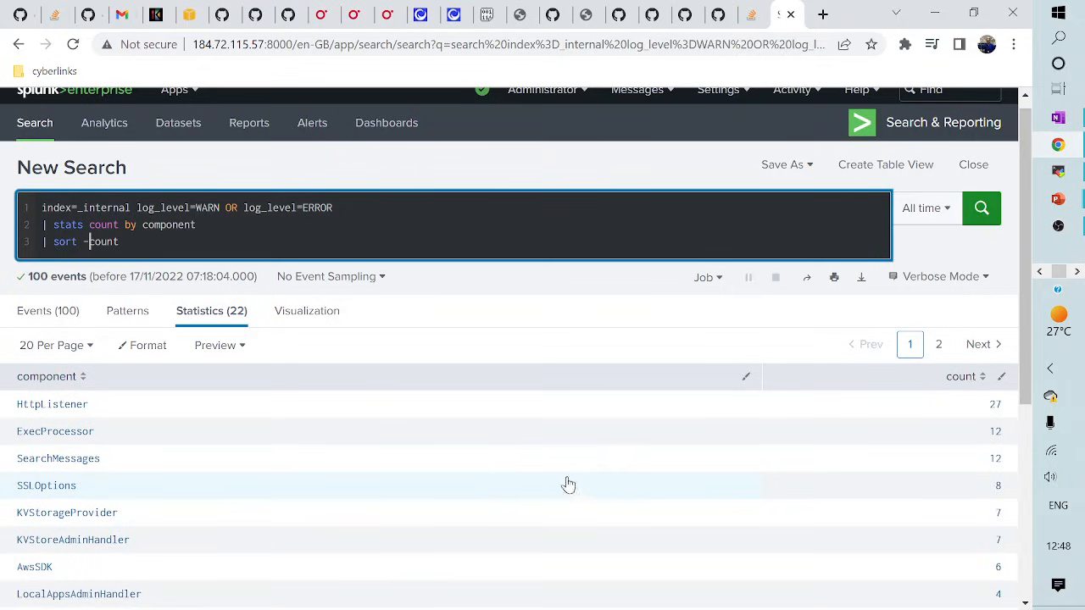
{"action": "scroll", "coordinate": [857, 299], "scroll_direction": "down", "scroll_amount": 3}
{"action": "scroll", "coordinate": [806, 489], "scroll_direction": "up", "scroll_amount": 3}
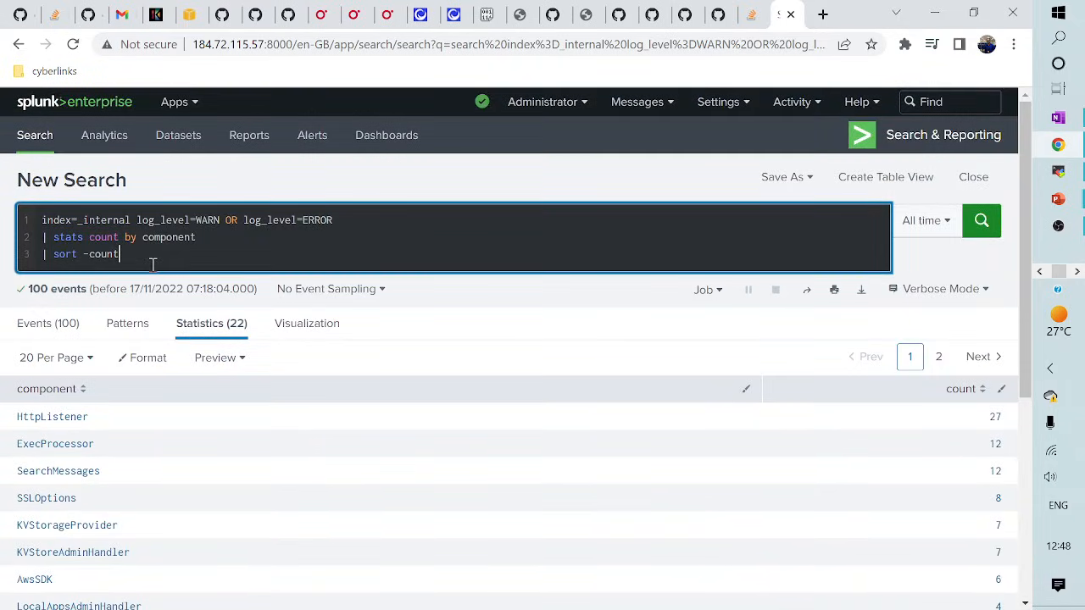
- Add a | streamstats sum(count) line and run it, giving running totals 27, 39, 51…
{"action": "key", "text": "shift+Return"}
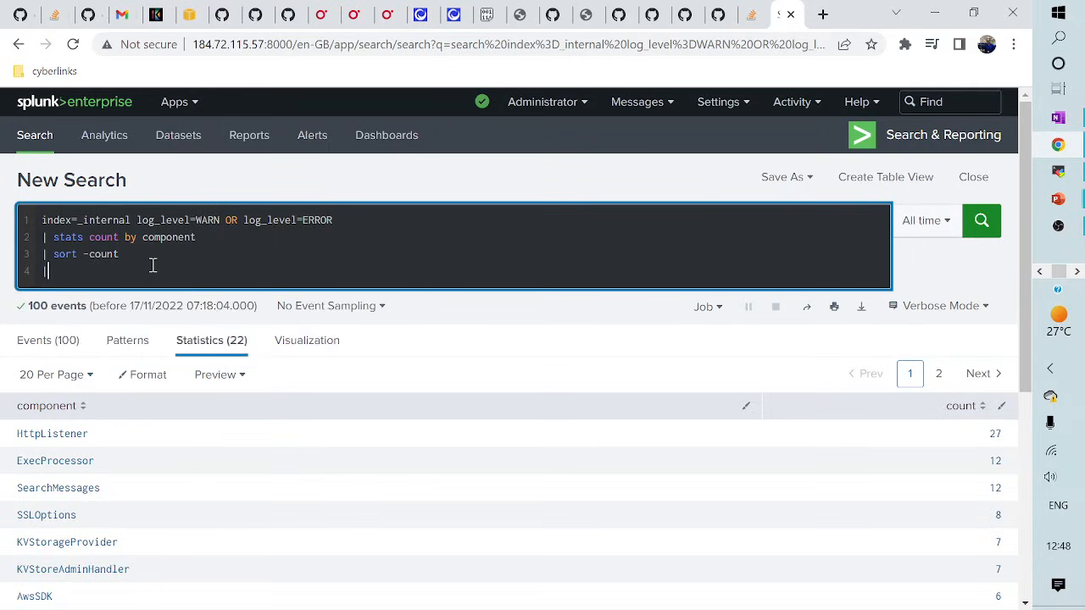
{"action": "key", "text": "ctrl+v"}
{"action": "key", "text": "Return"}
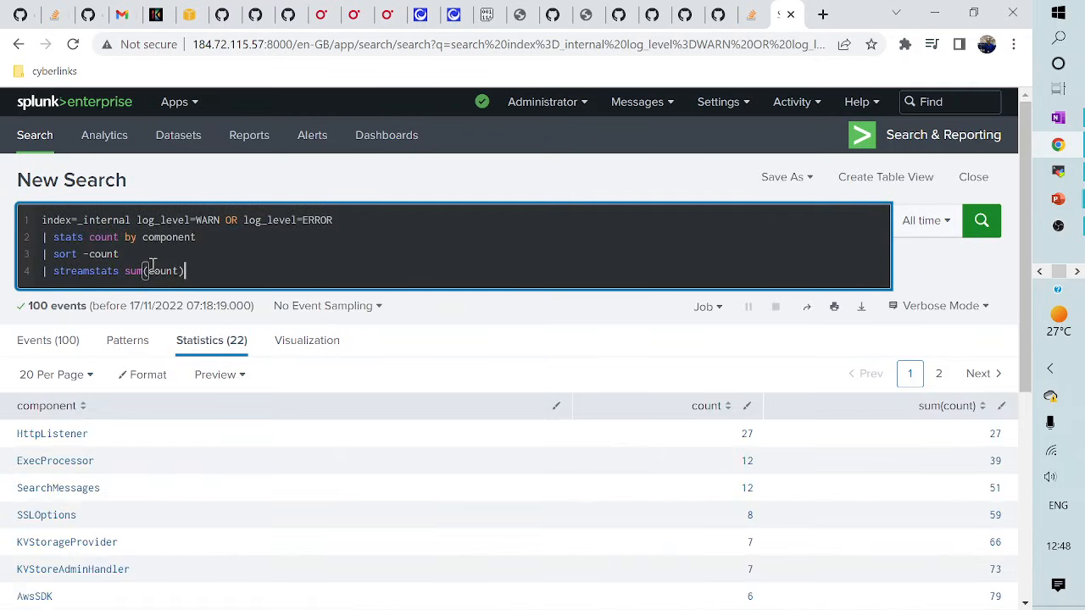
- Change the sort to ascending count, rerun, and confirm the running sum reaches 61 at ExecProcessor
{"action": "left_click", "coordinate": [90, 254]}
{"action": "key", "text": "BackSpace"}
{"action": "key", "text": "Return"}
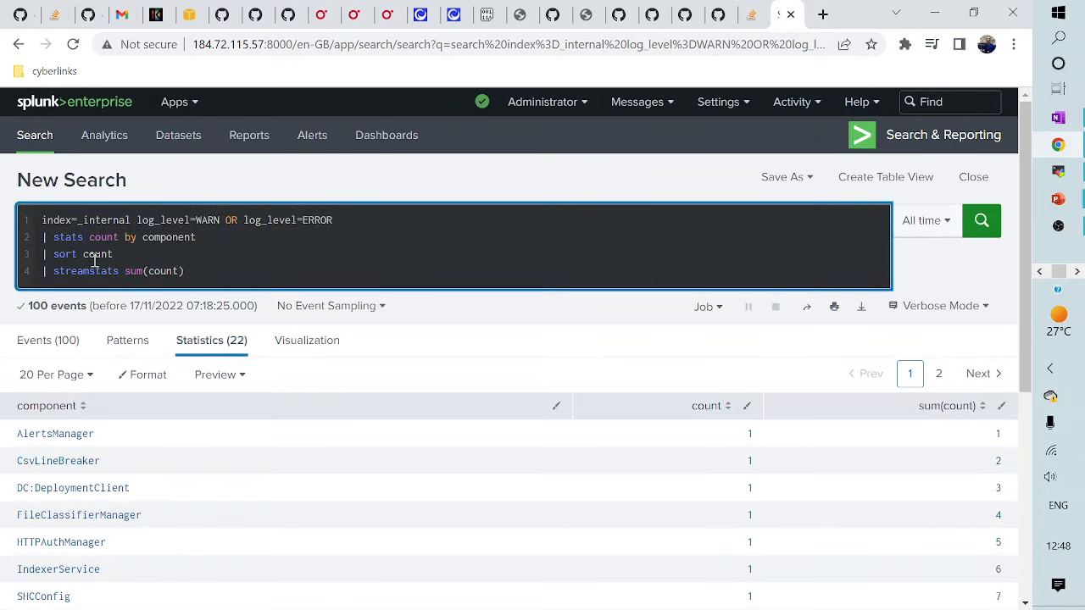
{"action": "scroll", "coordinate": [577, 415], "scroll_direction": "down", "scroll_amount": 4}
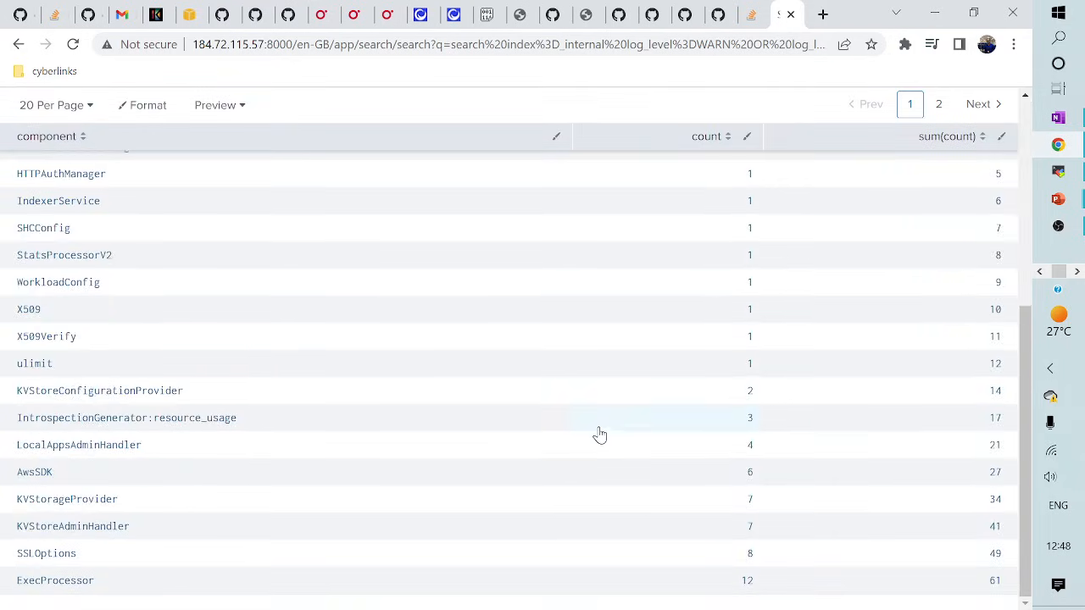
{"action": "scroll", "coordinate": [599, 438], "scroll_direction": "up", "scroll_amount": 5}
{"action": "scroll", "coordinate": [545, 467], "scroll_direction": "down", "scroll_amount": 1}
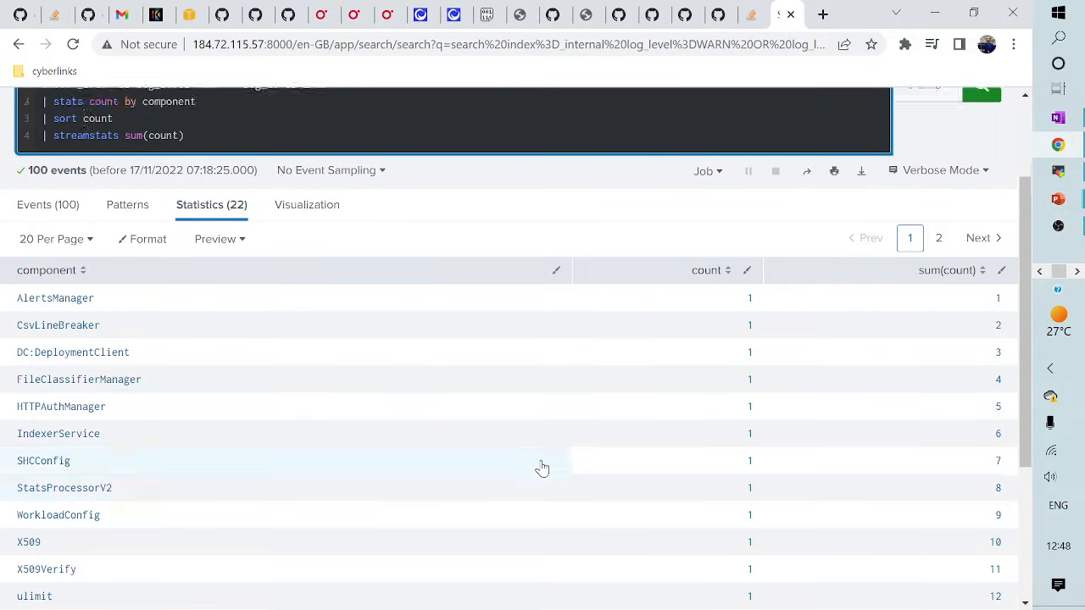
{"action": "scroll", "coordinate": [543, 467], "scroll_direction": "up", "scroll_amount": 1}
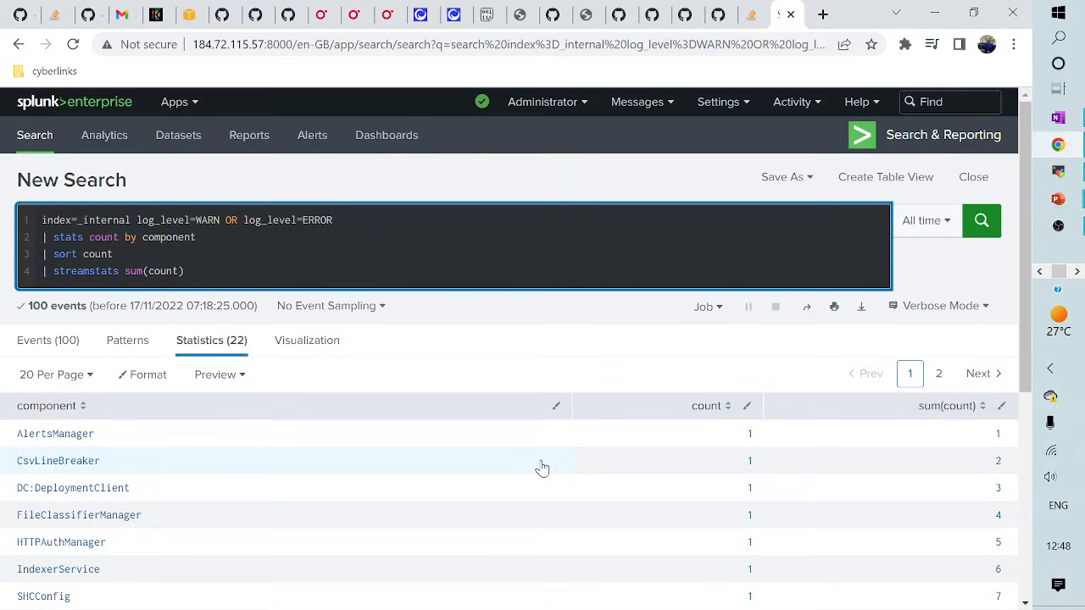
{"action": "scroll", "coordinate": [666, 503], "scroll_direction": "down", "scroll_amount": 3}
{"action": "scroll", "coordinate": [715, 484], "scroll_direction": "up", "scroll_amount": 2}
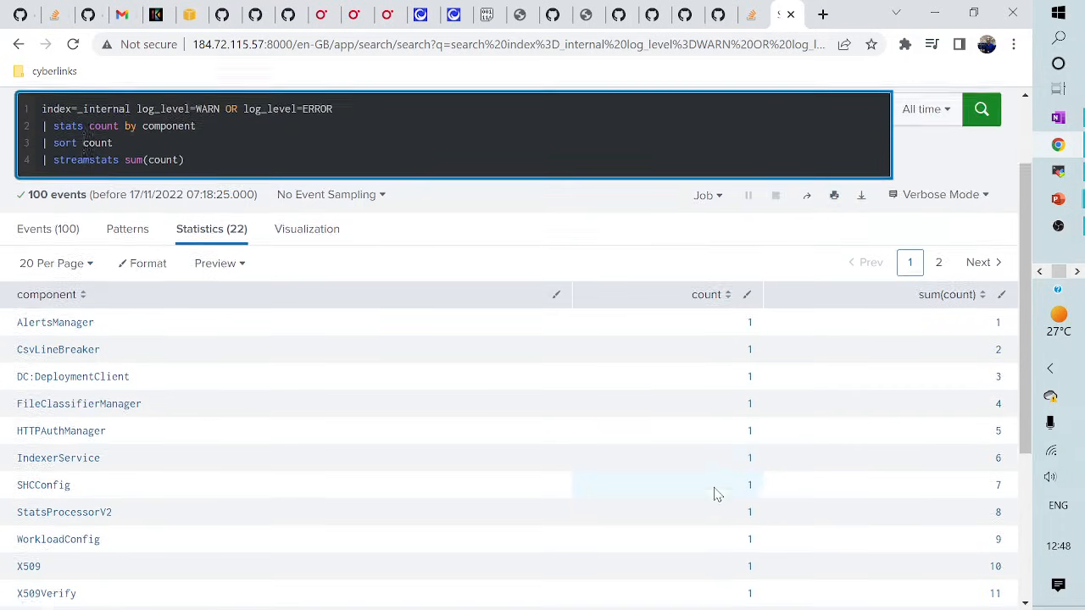
{"action": "scroll", "coordinate": [715, 495], "scroll_direction": "up", "scroll_amount": 1}
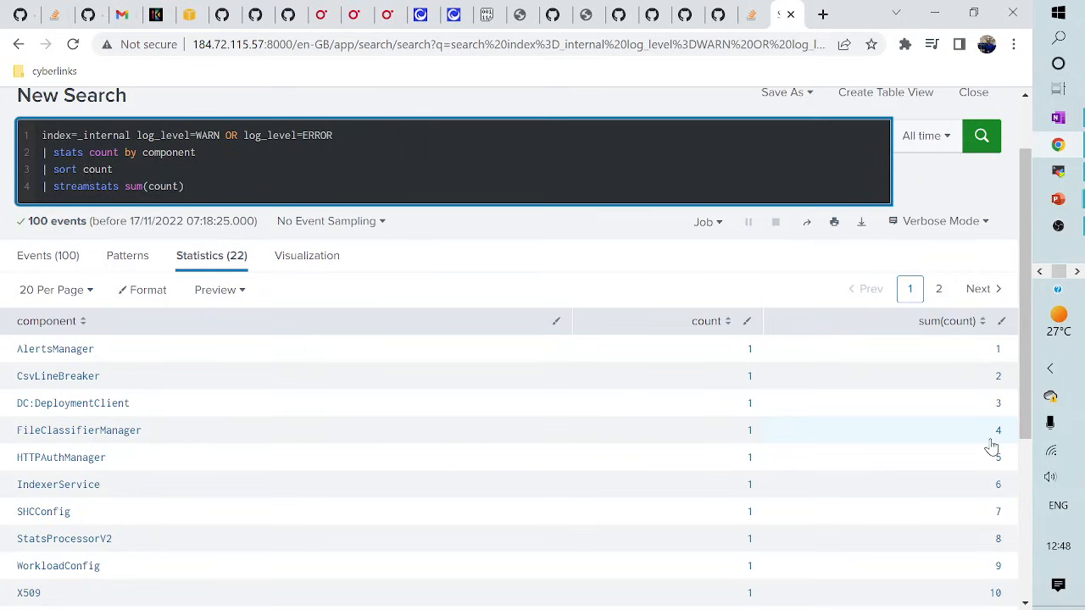
{"action": "scroll", "coordinate": [992, 440], "scroll_direction": "down", "scroll_amount": 3}
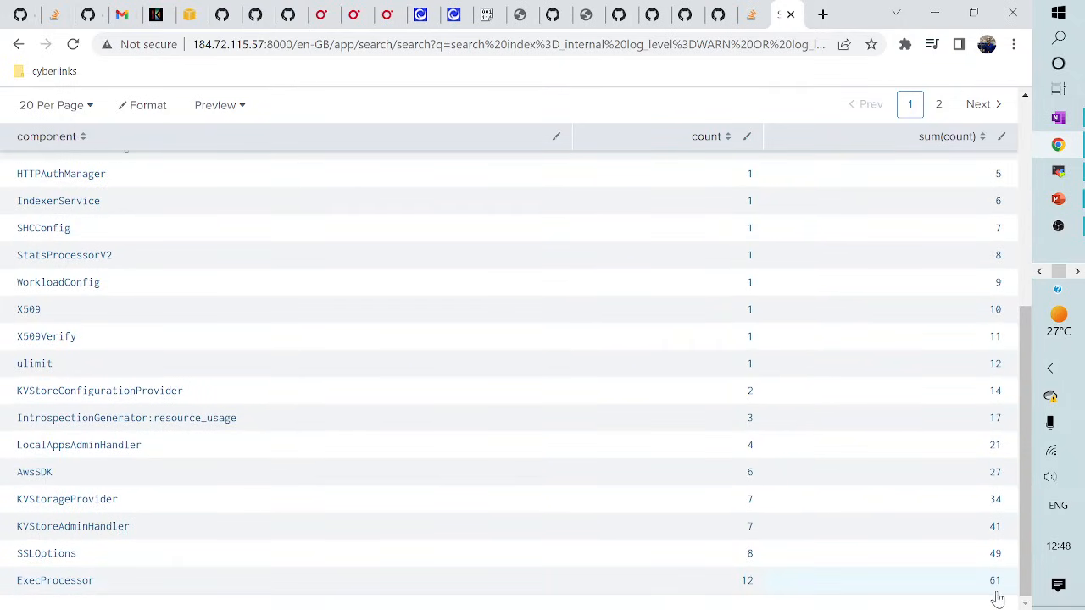
{"action": "scroll", "coordinate": [998, 599], "scroll_direction": "up", "scroll_amount": 3}
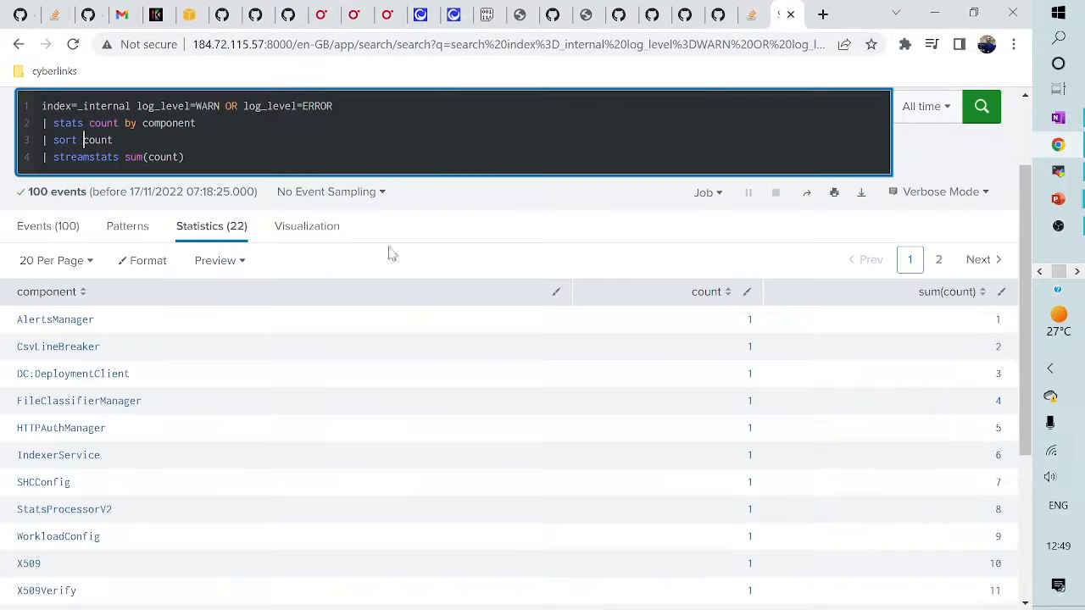
{"action": "scroll", "coordinate": [359, 262], "scroll_direction": "up", "scroll_amount": 1}
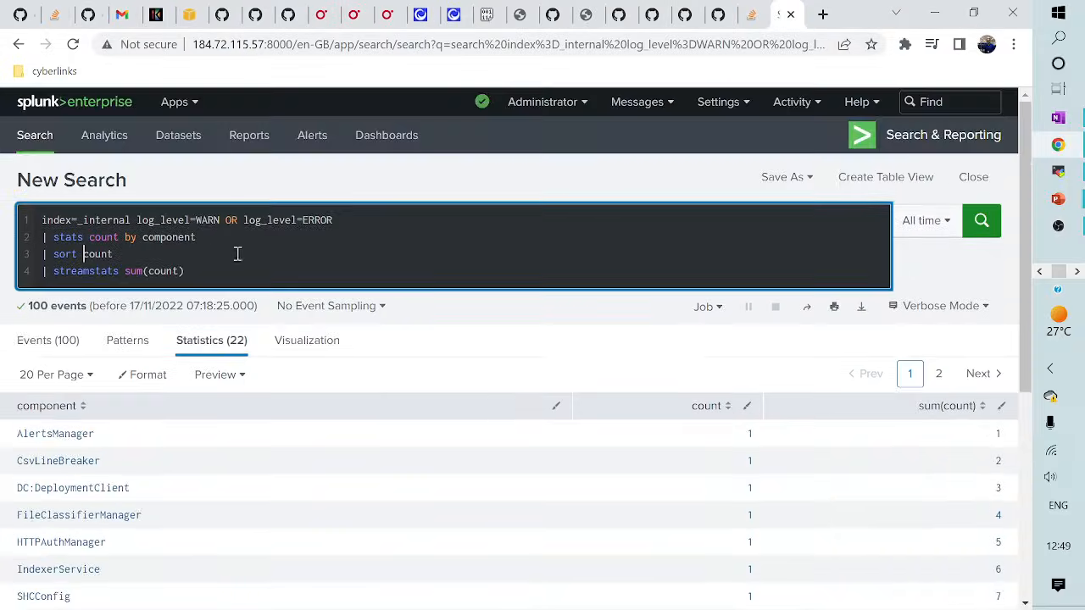
- Replace the query with index=main sourcetype=access_combined_wcookie action=purchase | stats count by itemId
{"action": "left_click", "coordinate": [85, 222]}
{"action": "left_click_drag", "start_coordinate": [84, 222], "coordinate": [215, 272]}
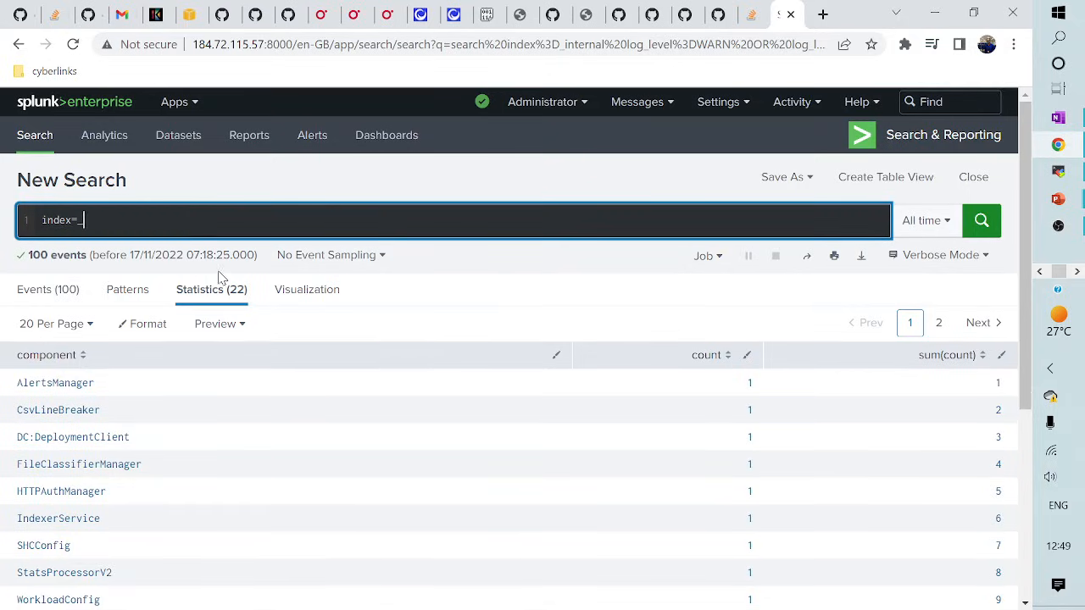
{"action": "key", "text": "BackSpace"}
{"action": "key", "text": "BackSpace"}
{"action": "type", "text": "main"}
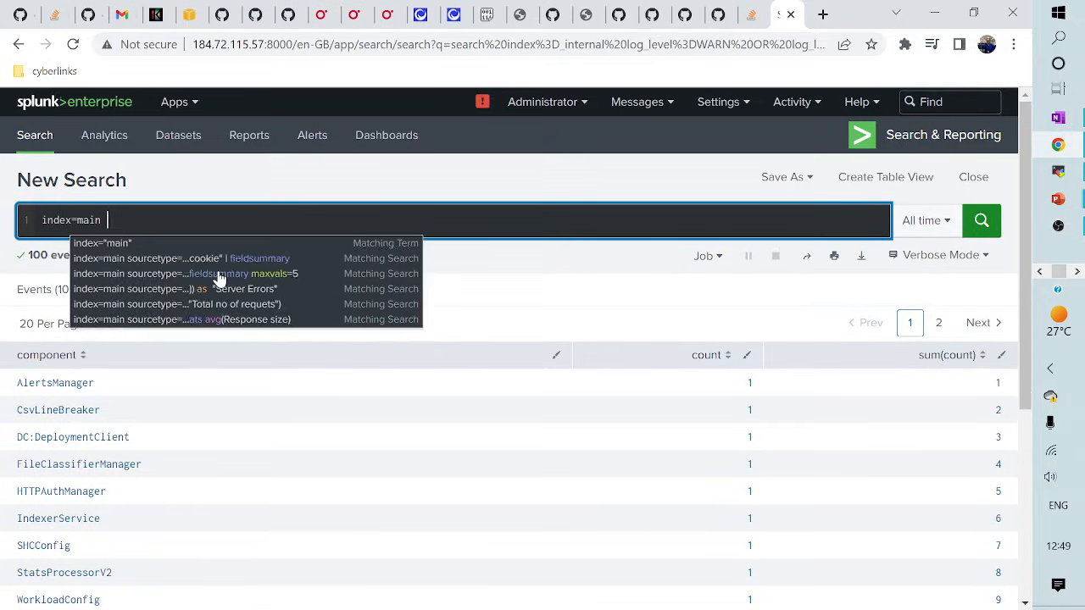
{"action": "type", "text": " sourcet"}
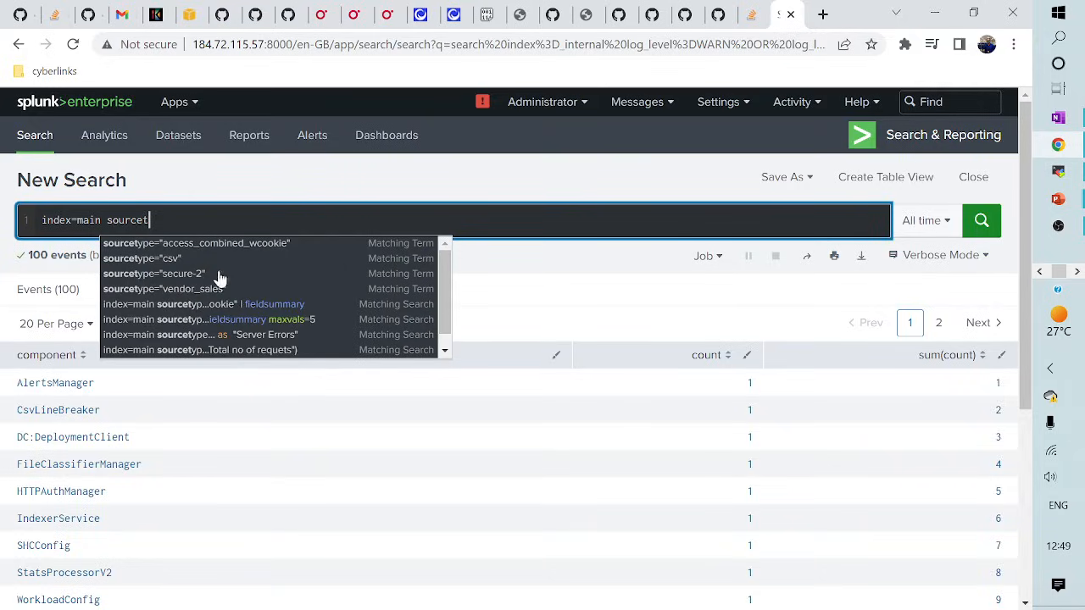
{"action": "left_click", "coordinate": [250, 243]}
{"action": "type", "text": "a"}
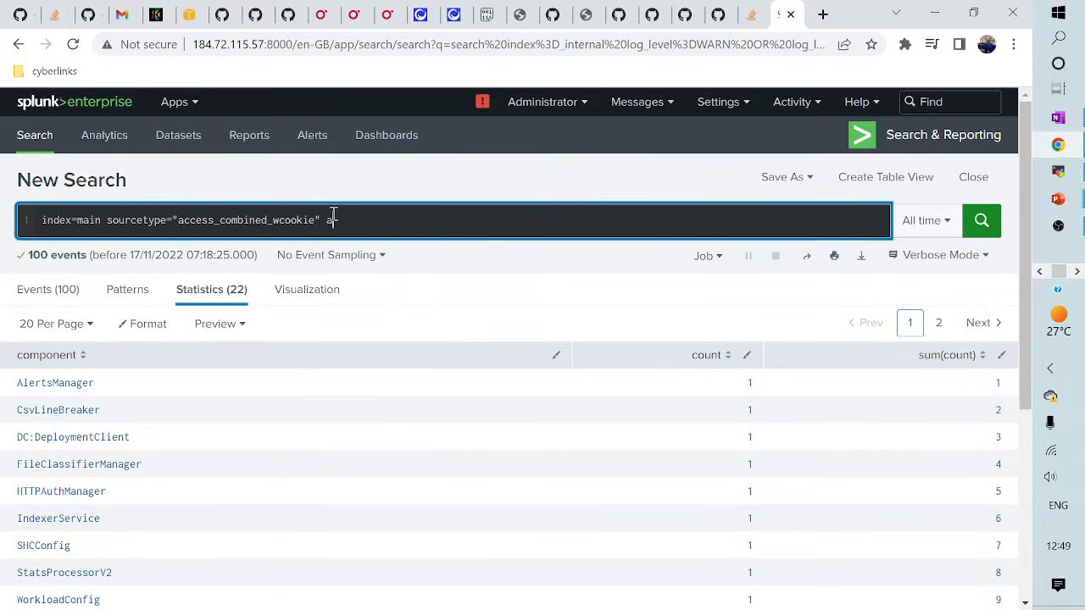
{"action": "type", "text": "ction="}
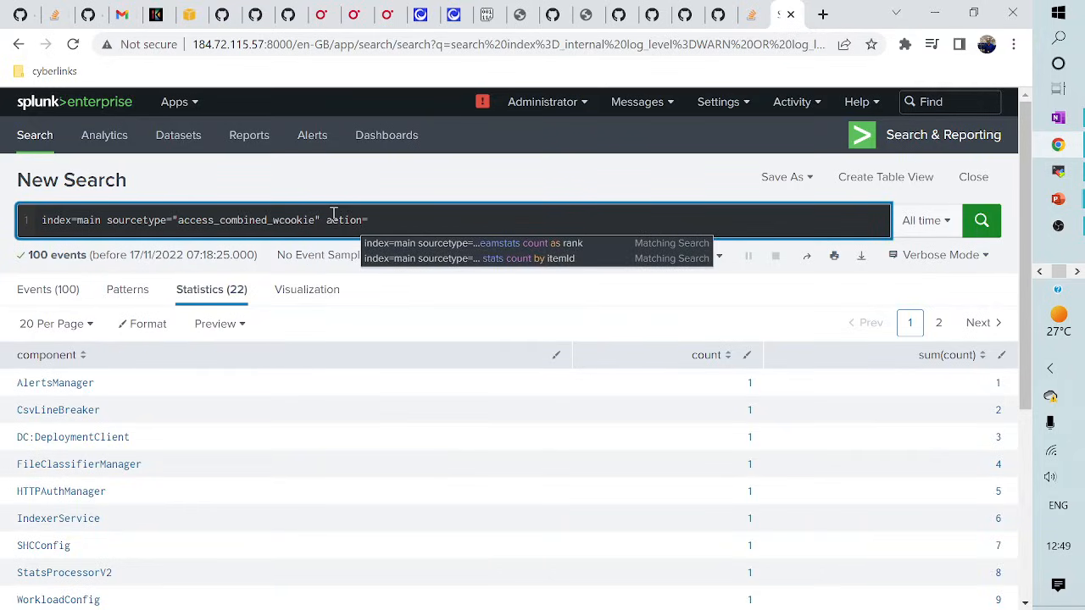
{"action": "type", "text": "purchase"}
{"action": "key", "text": "shift+Return"}
{"action": "type", "text": "|"}
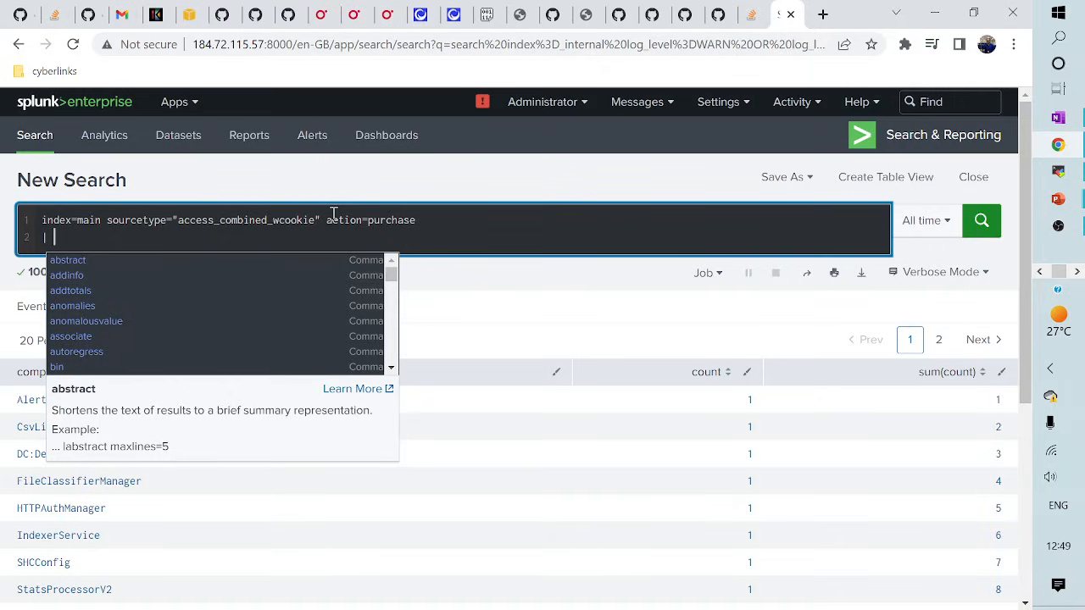
{"action": "type", "text": "sta"}
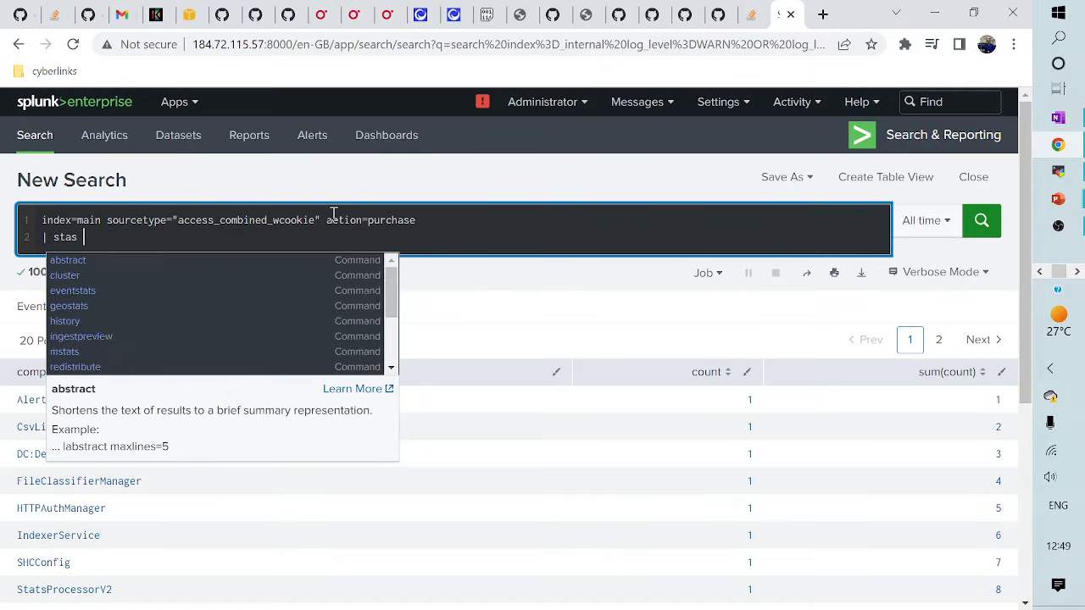
{"action": "type", "text": "ts co"}
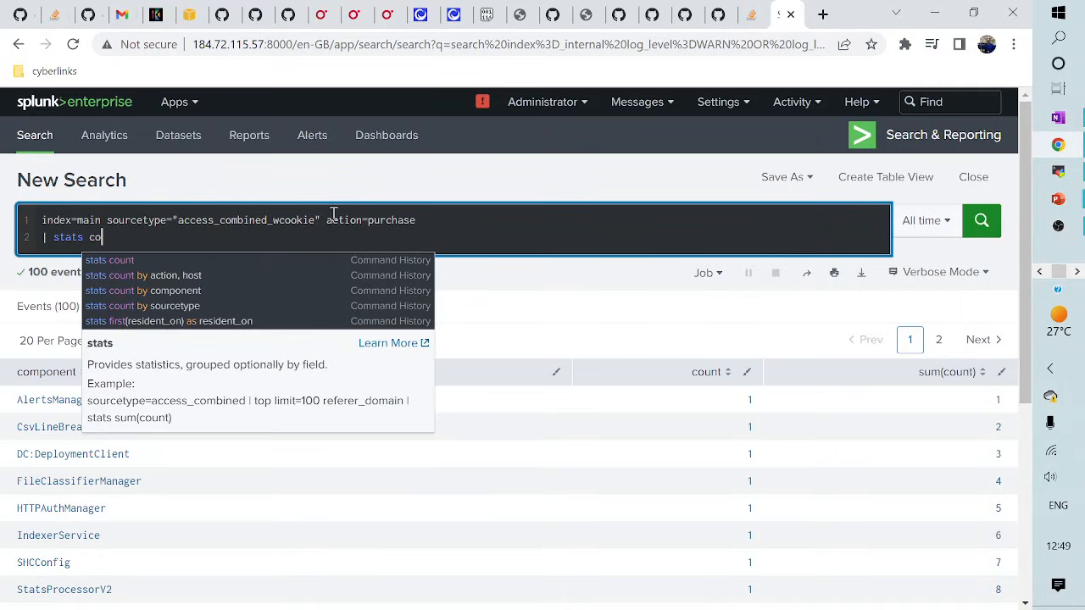
{"action": "type", "text": "unt by i"}
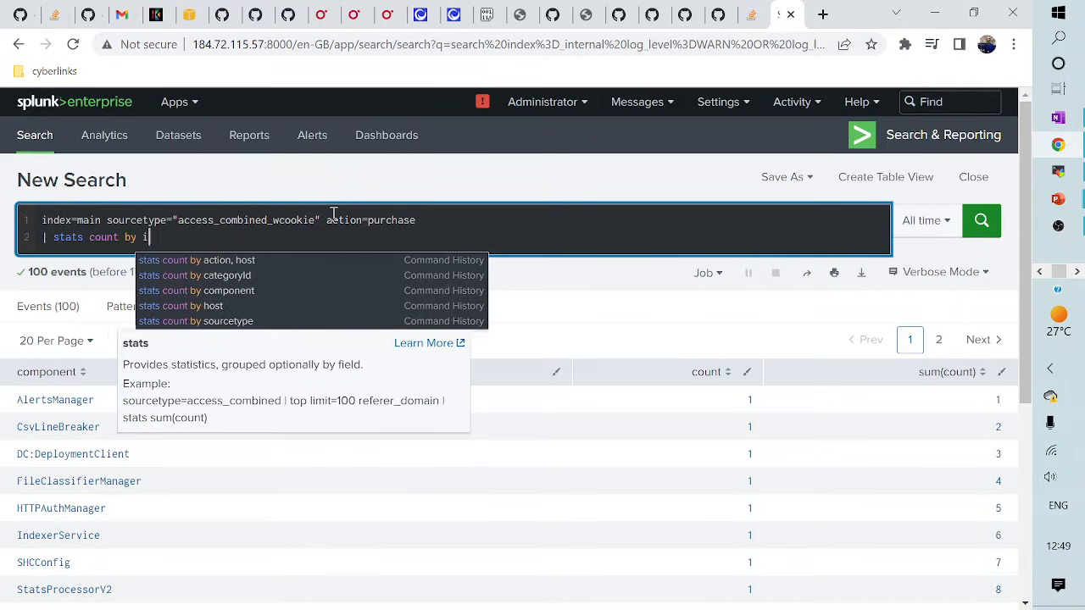
{"action": "type", "text": "temId"}
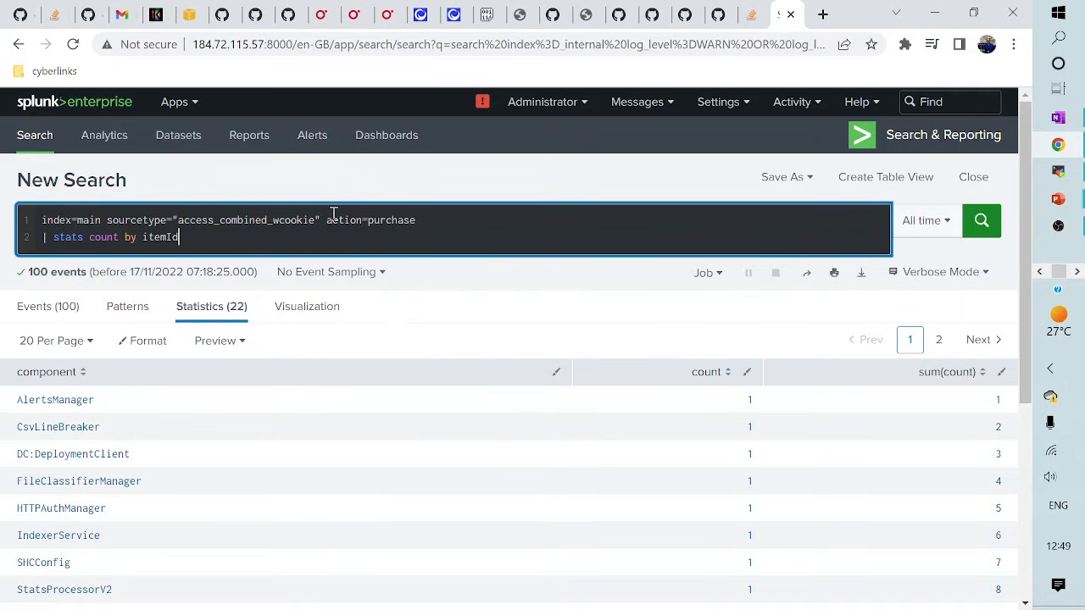
- Name the count total_purchase, add '| sort -total_purchase', and run the search
{"action": "left_click", "coordinate": [122, 237]}
{"action": "type", "text": "as"}
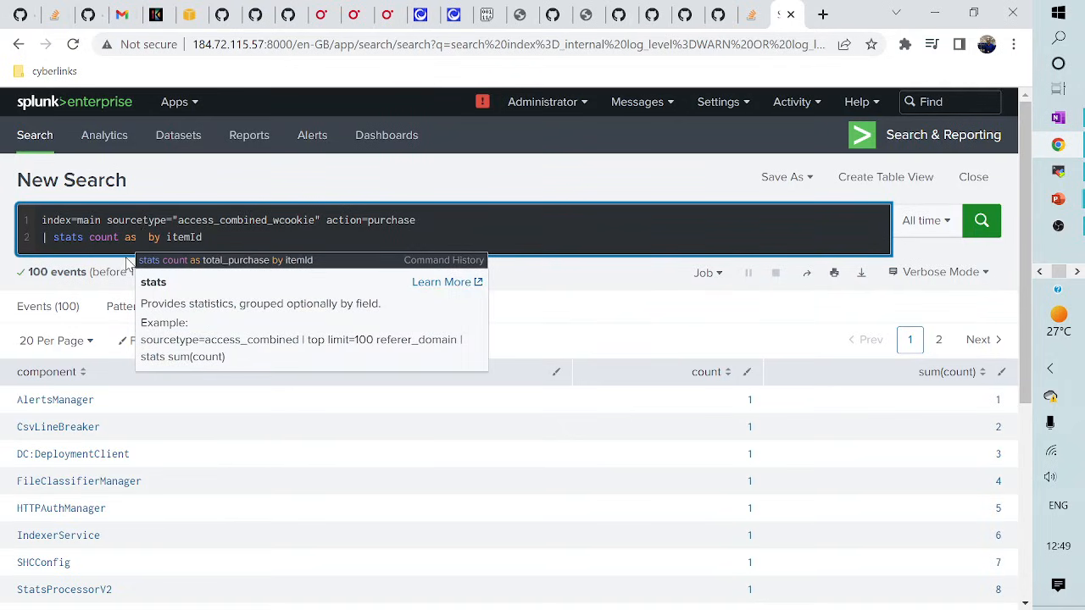
{"action": "left_click", "coordinate": [200, 261]}
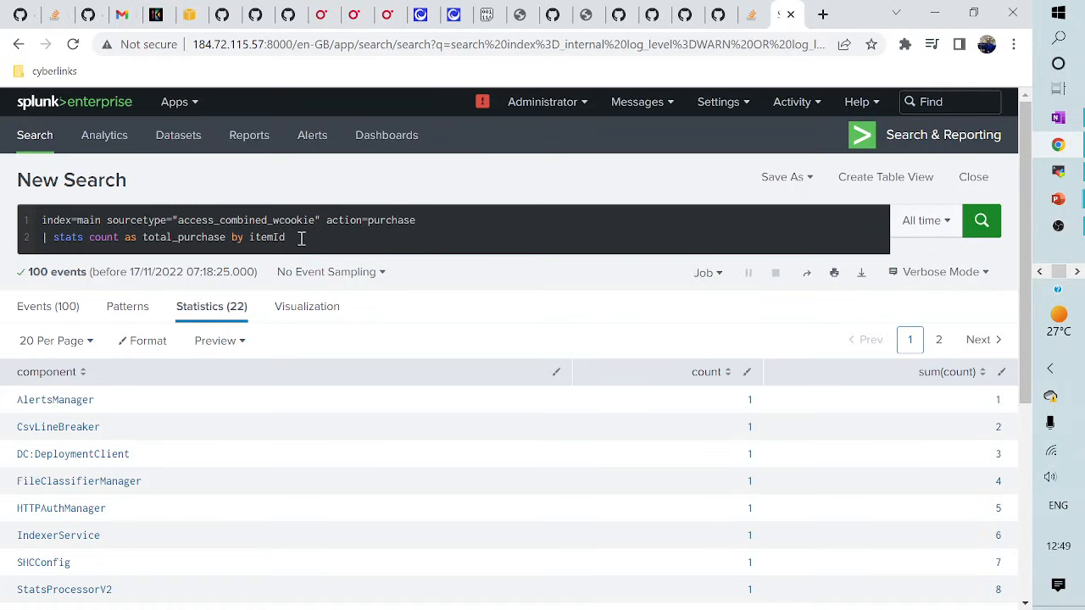
{"action": "left_click", "coordinate": [301, 239]}
{"action": "key", "text": "shift+Return"}
{"action": "type", "text": "| "}
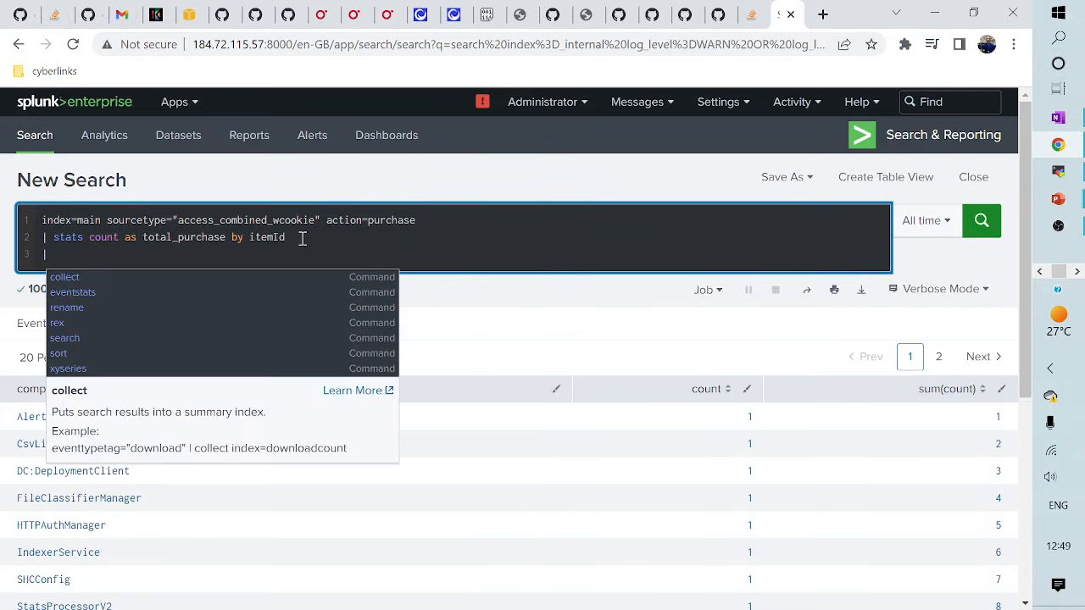
{"action": "type", "text": "sort"}
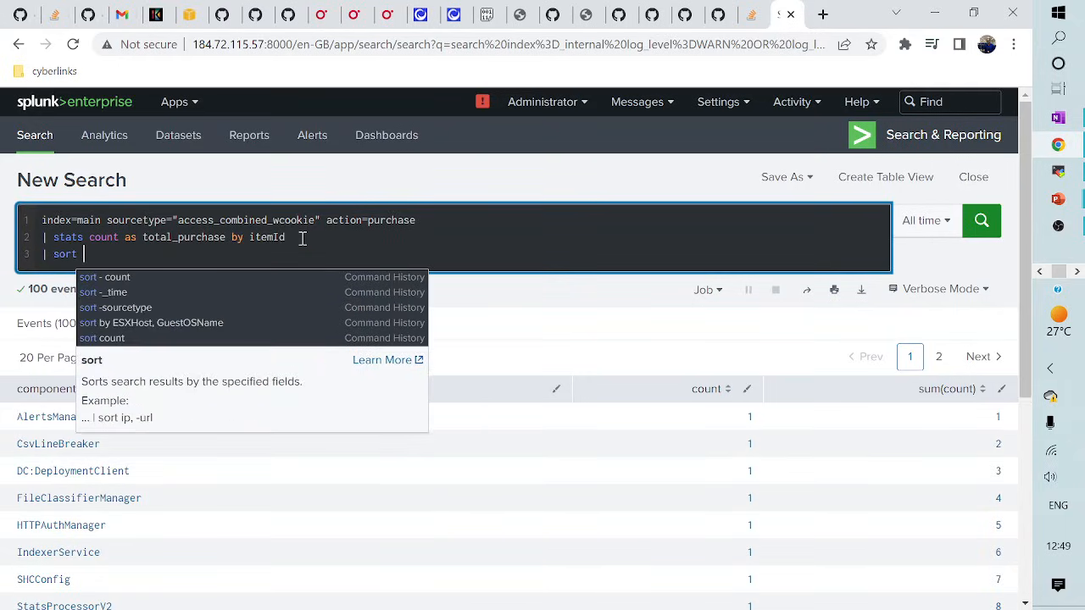
{"action": "type", "text": "tota"}
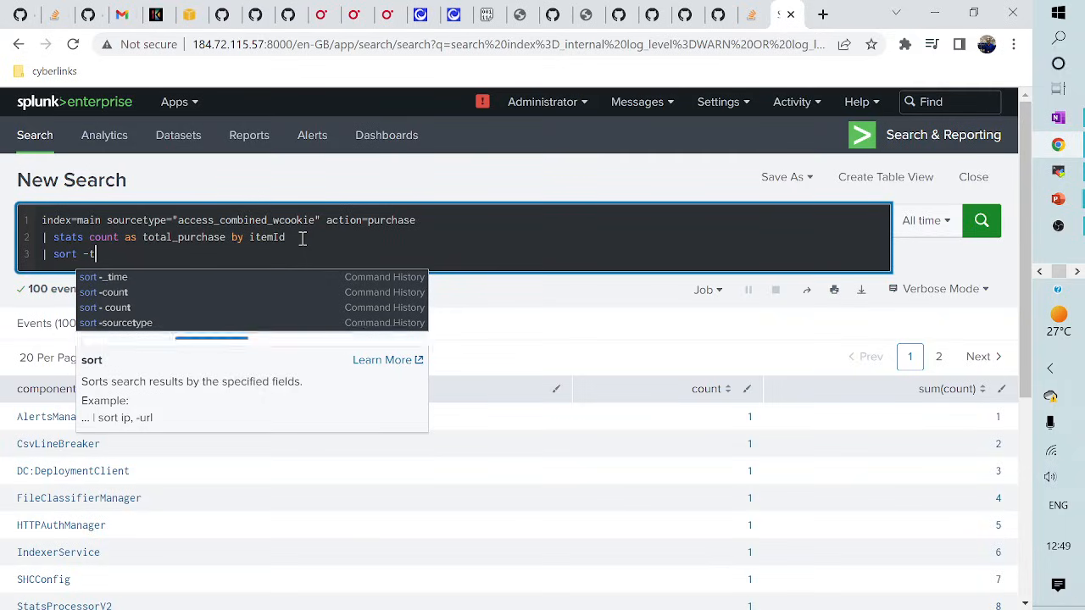
{"action": "type", "text": "l"}
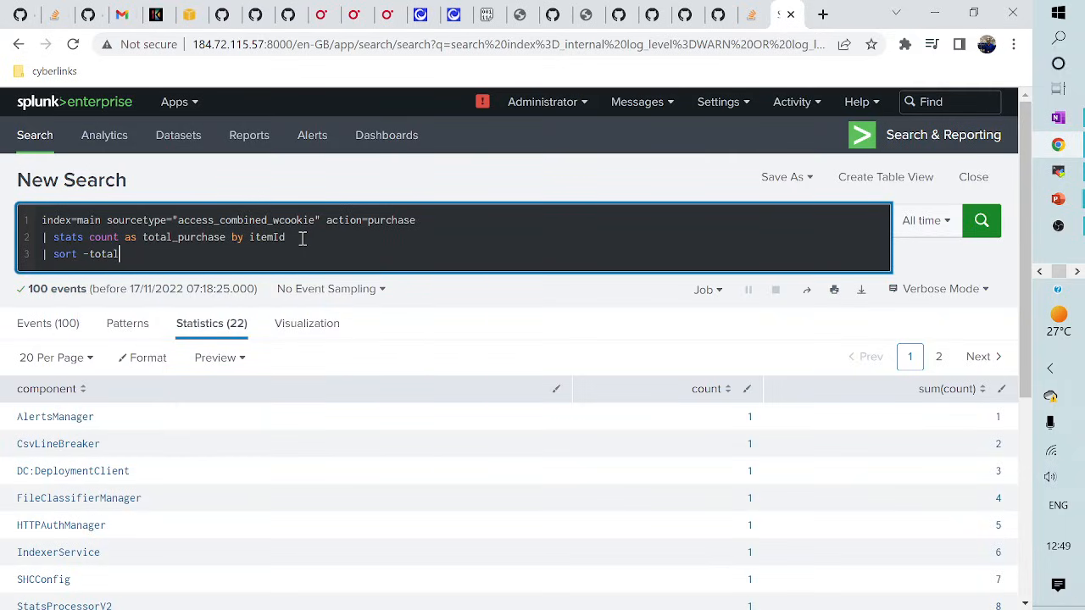
{"action": "type", "text": "_purvh"}
{"action": "key", "text": "BackSpace"}
{"action": "key", "text": "BackSpace"}
{"action": "type", "text": "chase"}
{"action": "key", "text": "Return"}
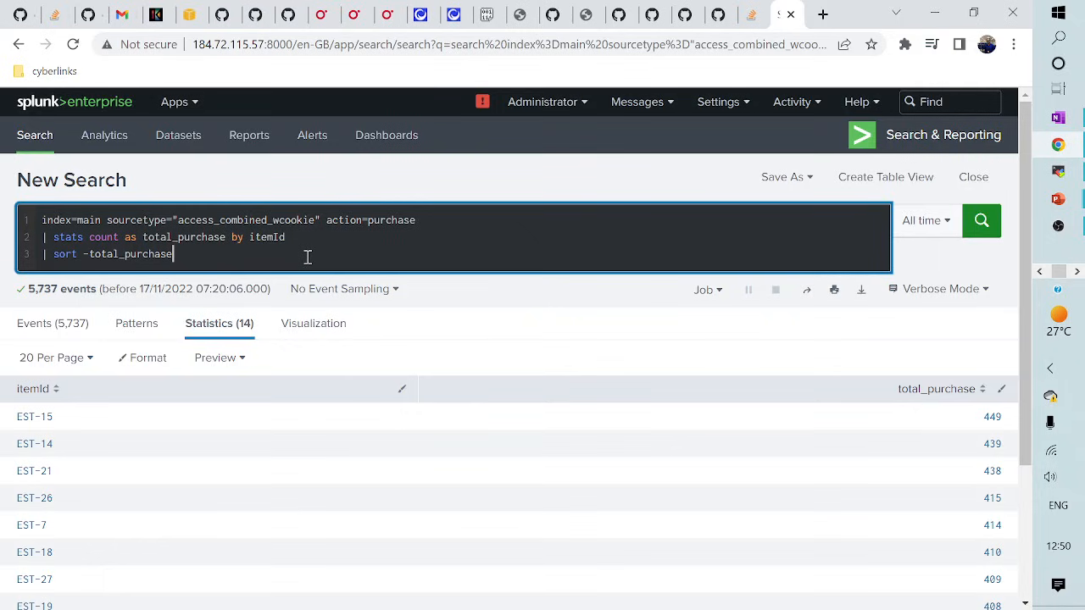
- Add '| streamstats sum(count)' to the query, run it, and review the results
{"action": "key", "text": "shift+Return"}
{"action": "type", "text": "| st"}
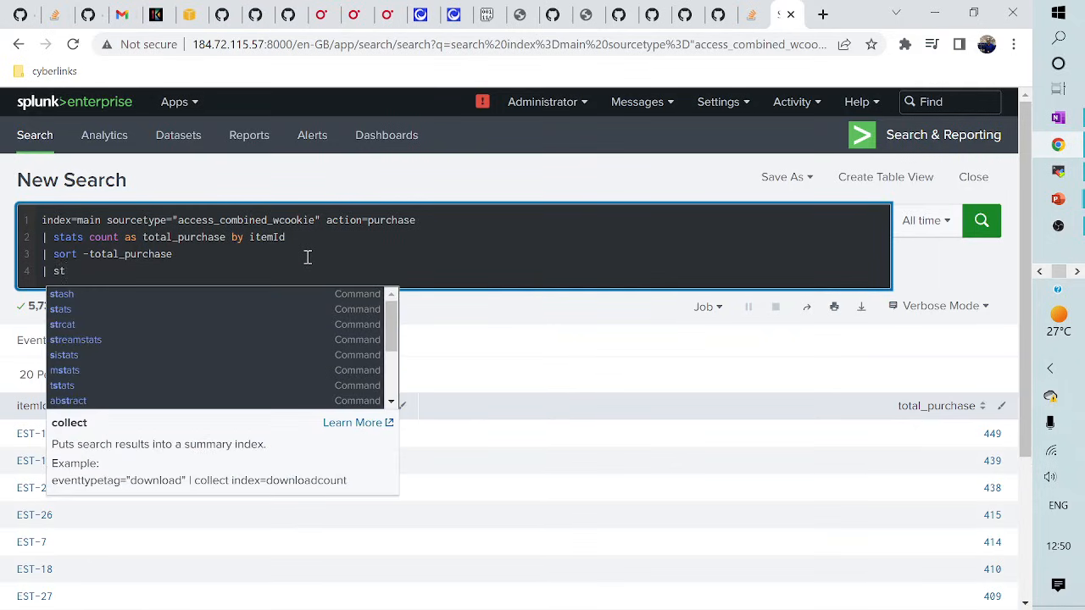
{"action": "type", "text": "re"}
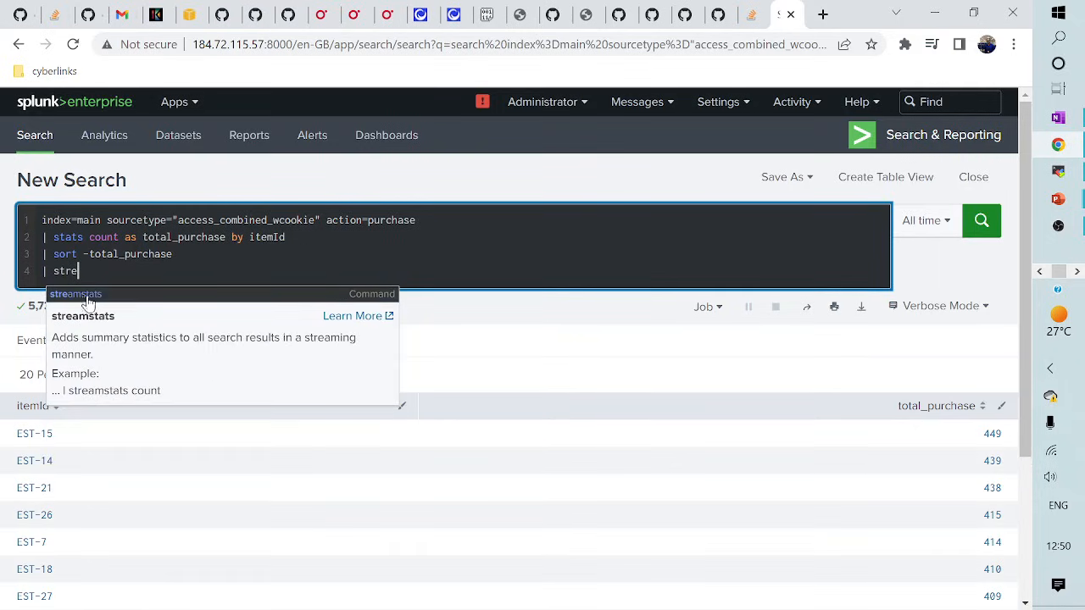
{"action": "left_click", "coordinate": [86, 296]}
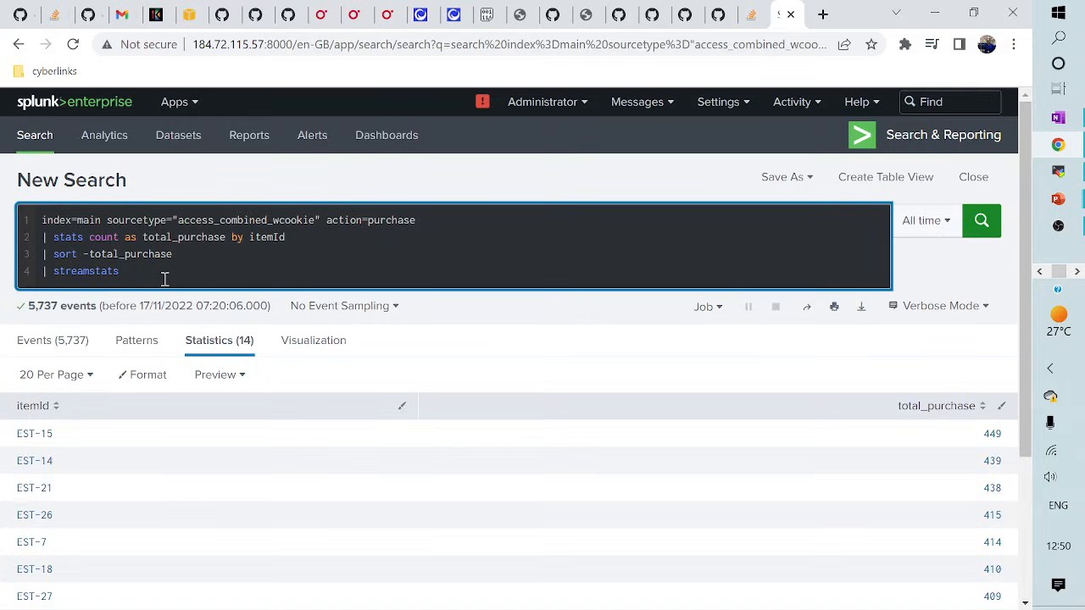
{"action": "type", "text": "sum"}
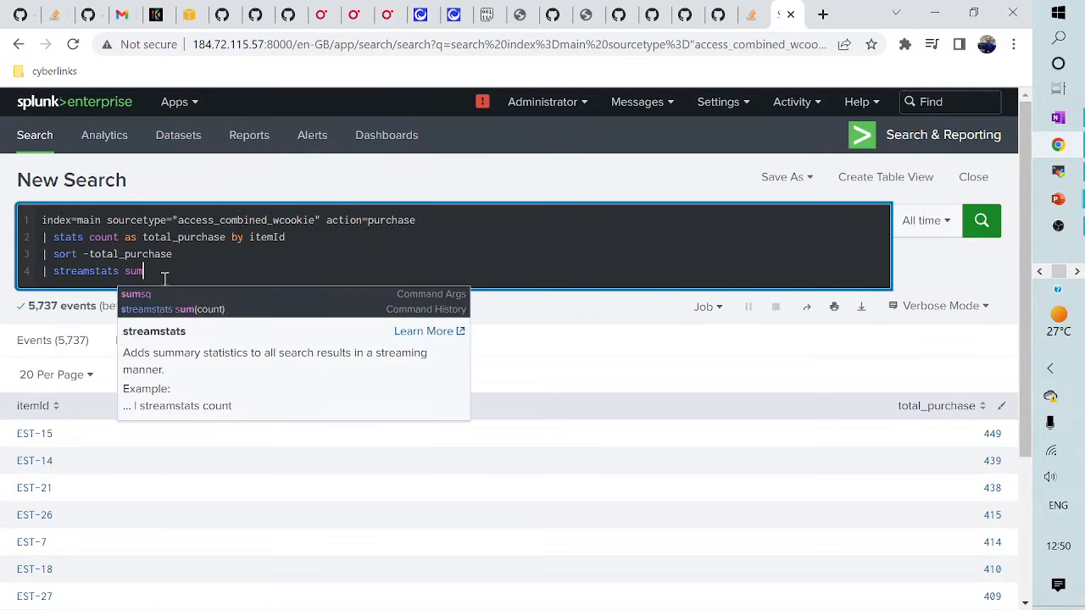
{"action": "left_click", "coordinate": [176, 308]}
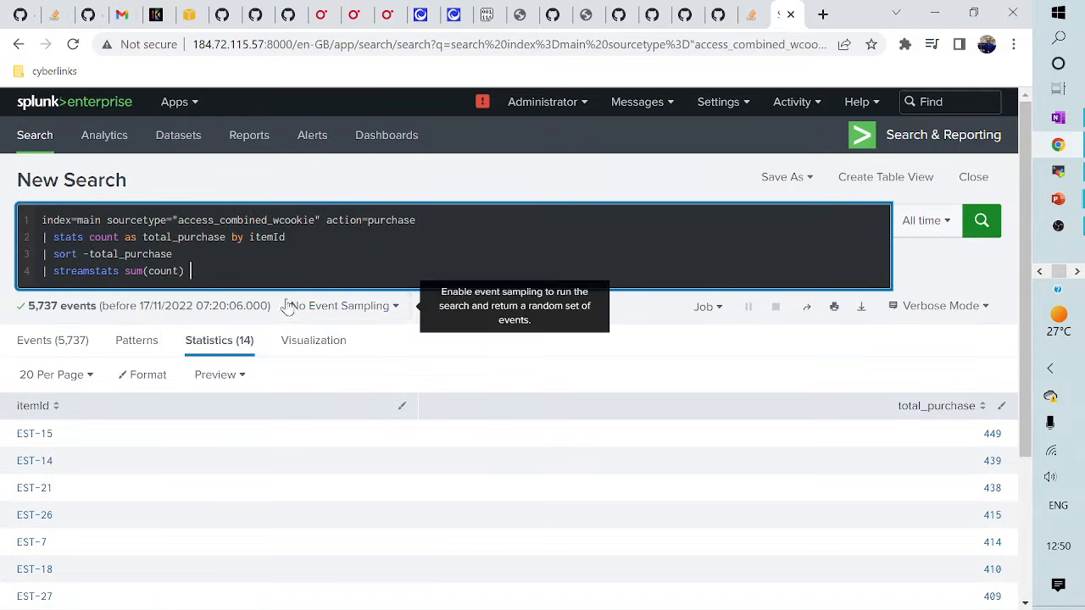
{"action": "left_click", "coordinate": [966, 220]}
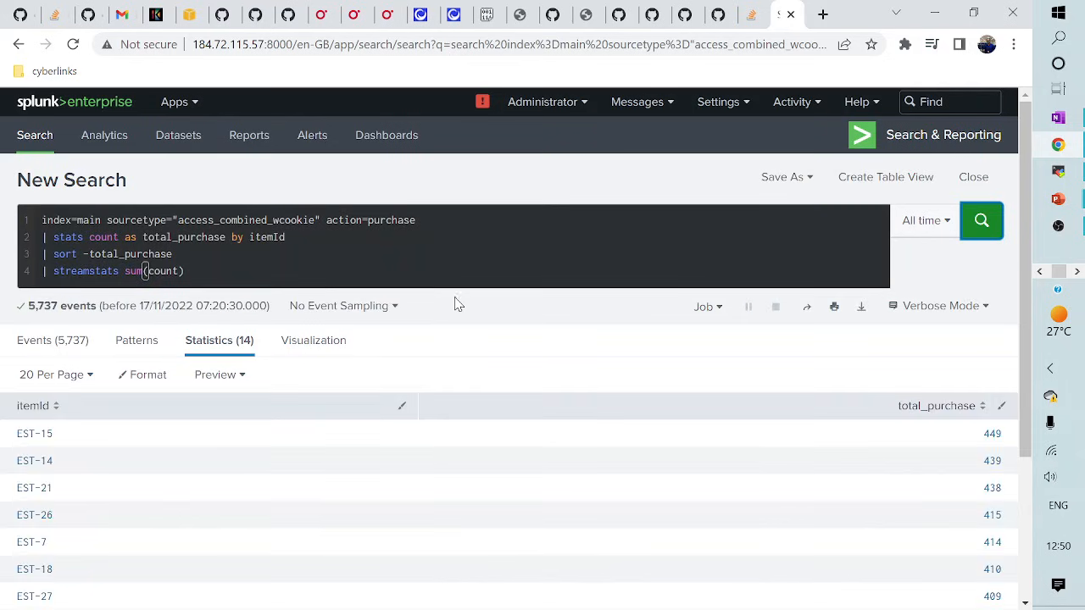
{"action": "scroll", "coordinate": [602, 395], "scroll_direction": "down", "scroll_amount": 3}
{"action": "scroll", "coordinate": [602, 396], "scroll_direction": "up", "scroll_amount": 3}
- Change the sort to 'sort 5 -total_purchase' and delete the streamstats line
{"action": "left_click", "coordinate": [525, 168]}
{"action": "left_click", "coordinate": [253, 269]}
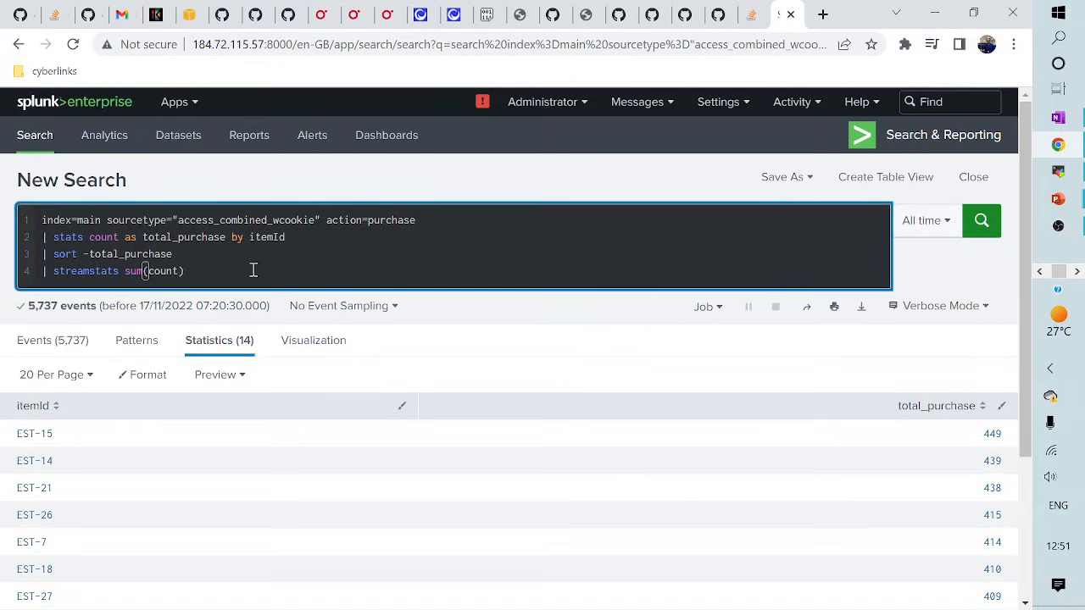
{"action": "left_click", "coordinate": [84, 254]}
{"action": "type", "text": "5"}
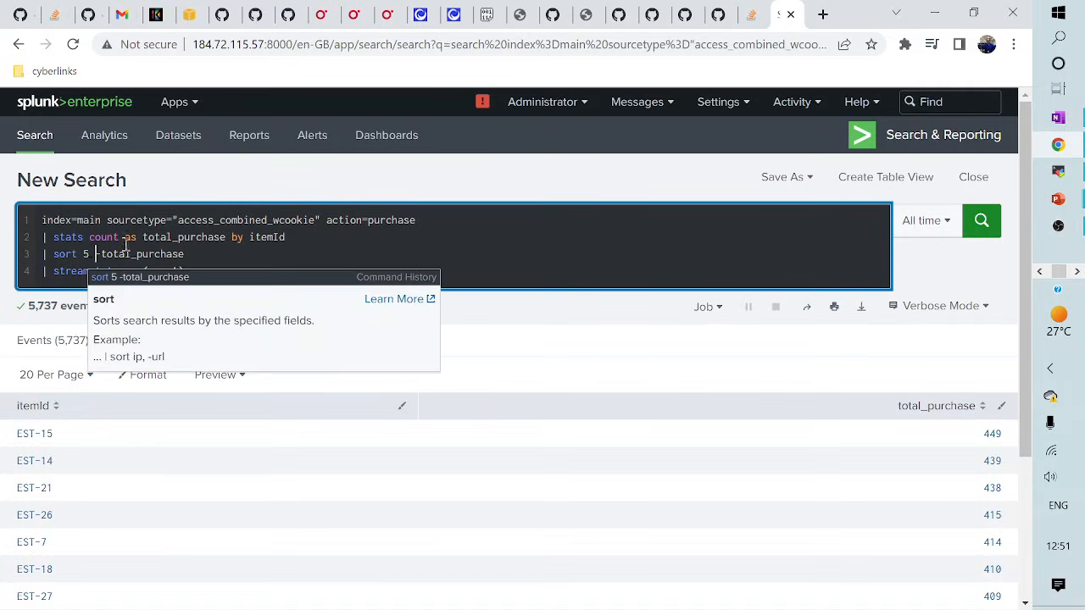
{"action": "left_click", "coordinate": [216, 264]}
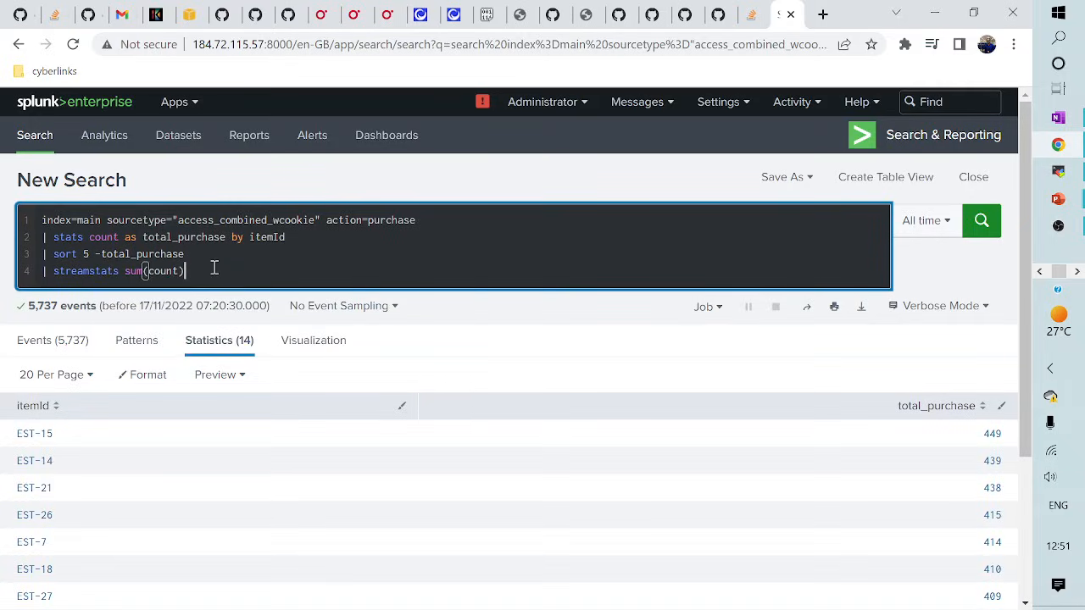
{"action": "key", "text": "shift+Home"}
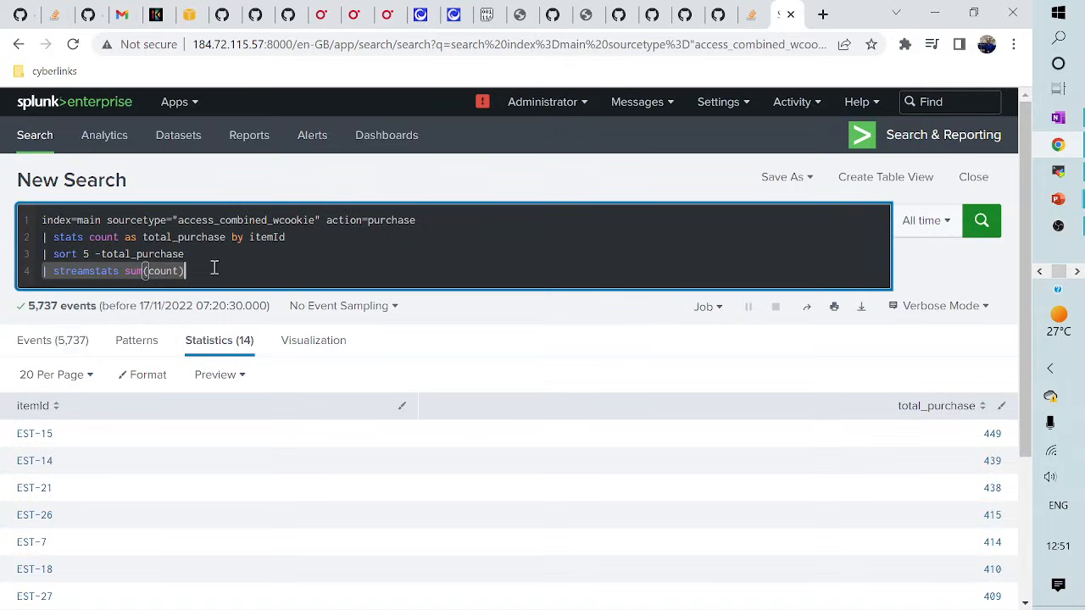
{"action": "key", "text": "BackSpace"}
{"action": "key", "text": "BackSpace"}
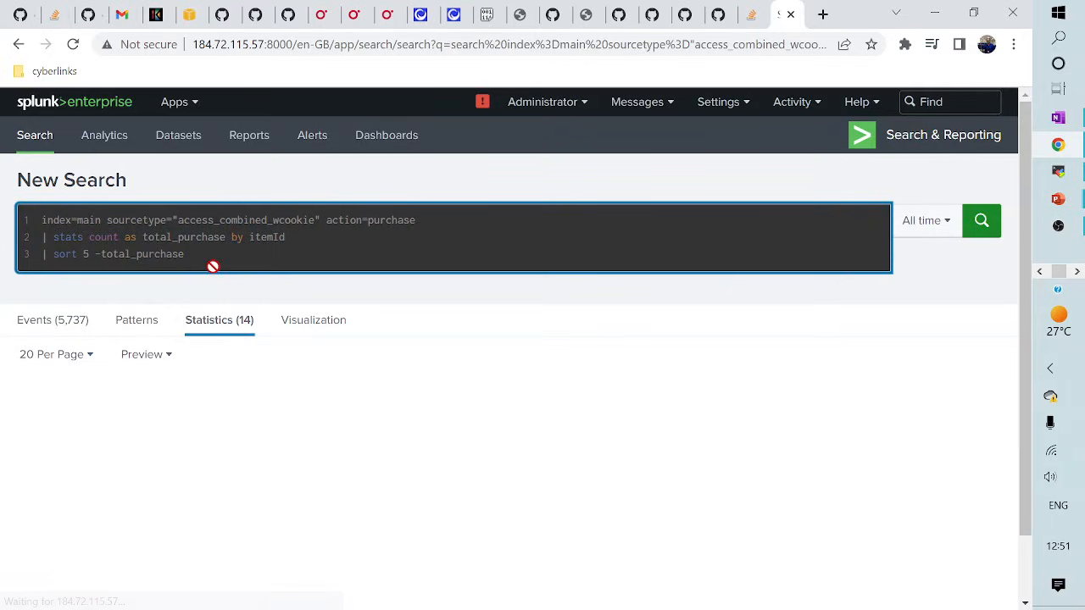
- Rerun the top-5 search, add '| streamstats count as rank' numbering items 1–5, then return to the slideshow
{"action": "key", "text": "Return"}
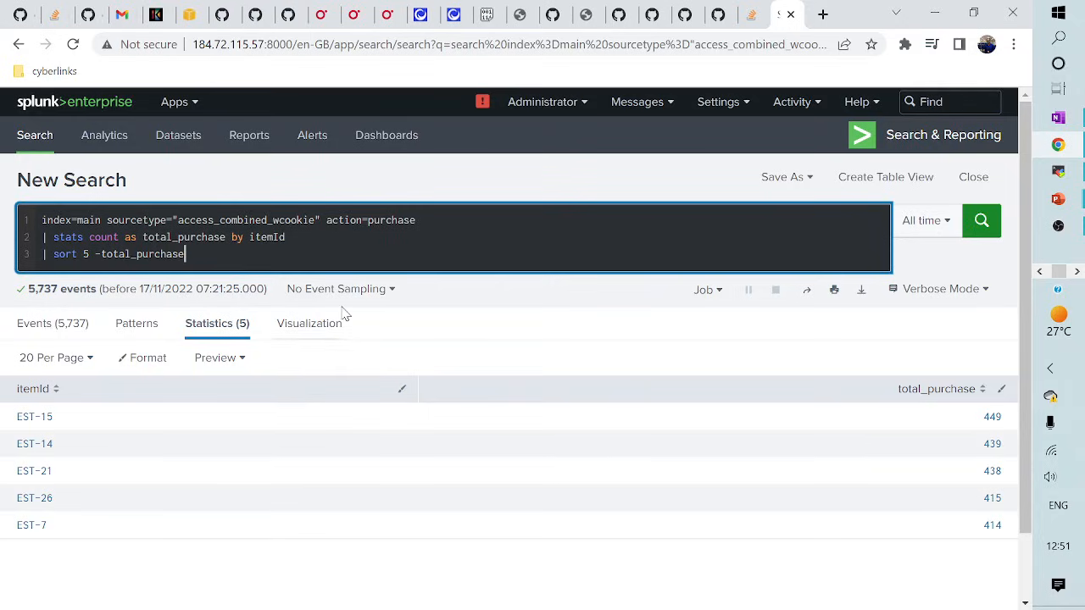
{"action": "key", "text": "shift+Return"}
{"action": "type", "text": "| "}
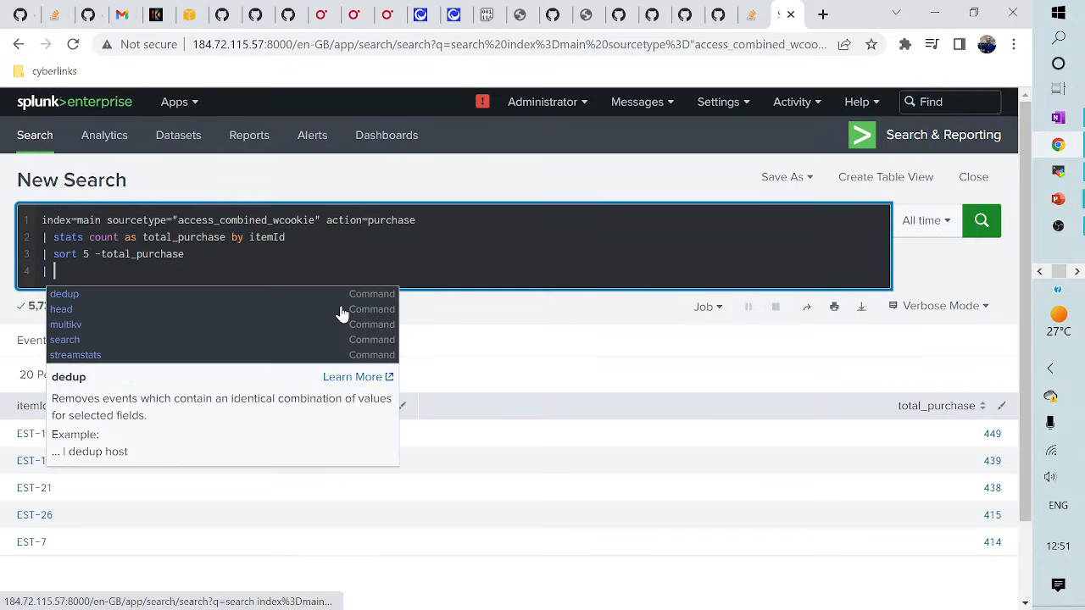
{"action": "type", "text": "strea"}
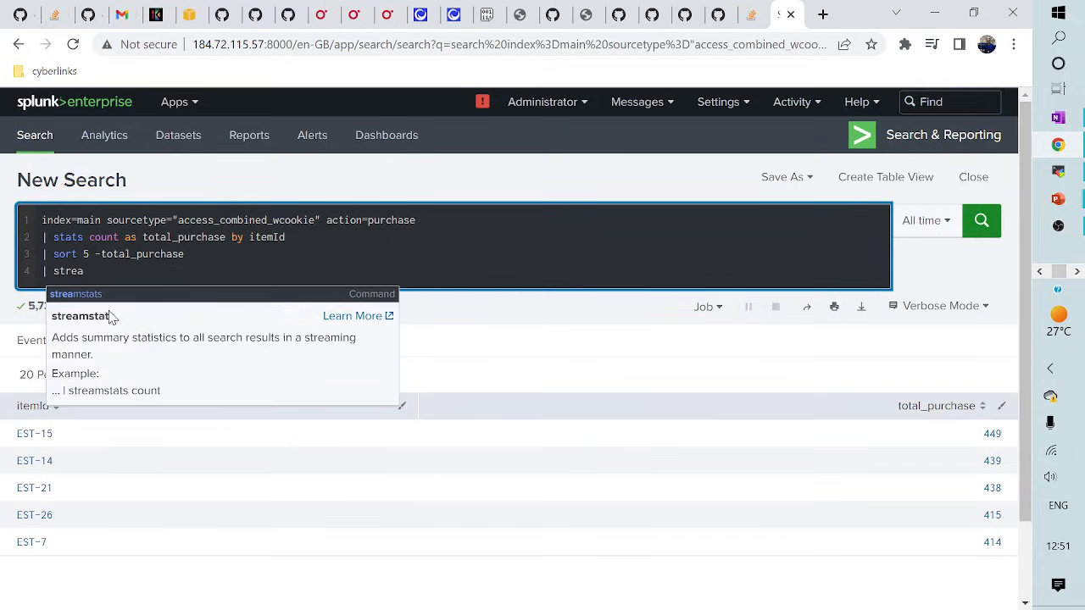
{"action": "left_click", "coordinate": [104, 297]}
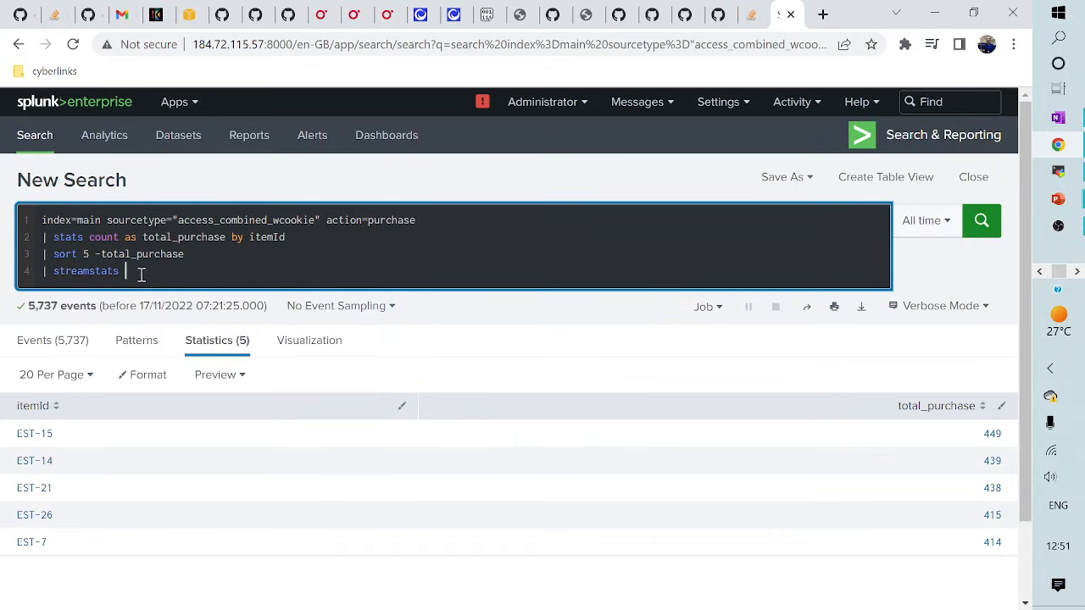
{"action": "type", "text": "count "}
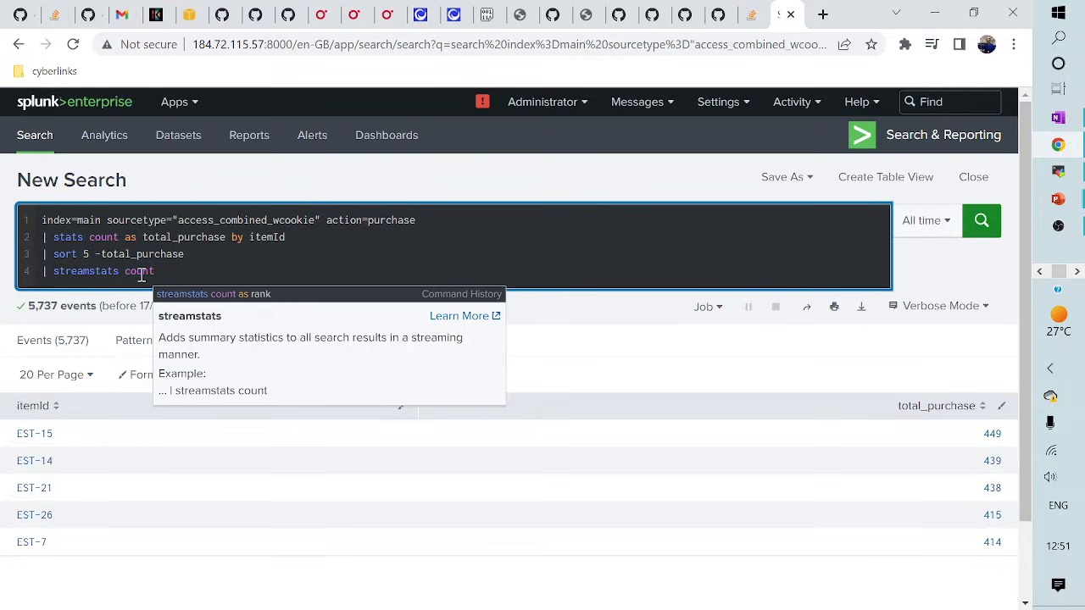
{"action": "type", "text": "as rank"}
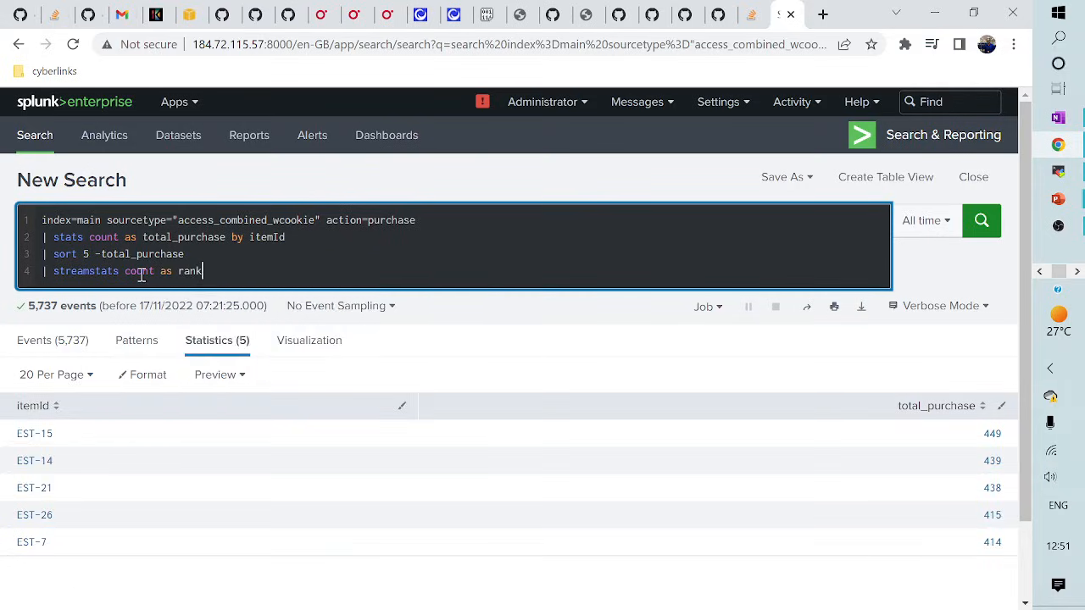
{"action": "key", "text": "Return"}
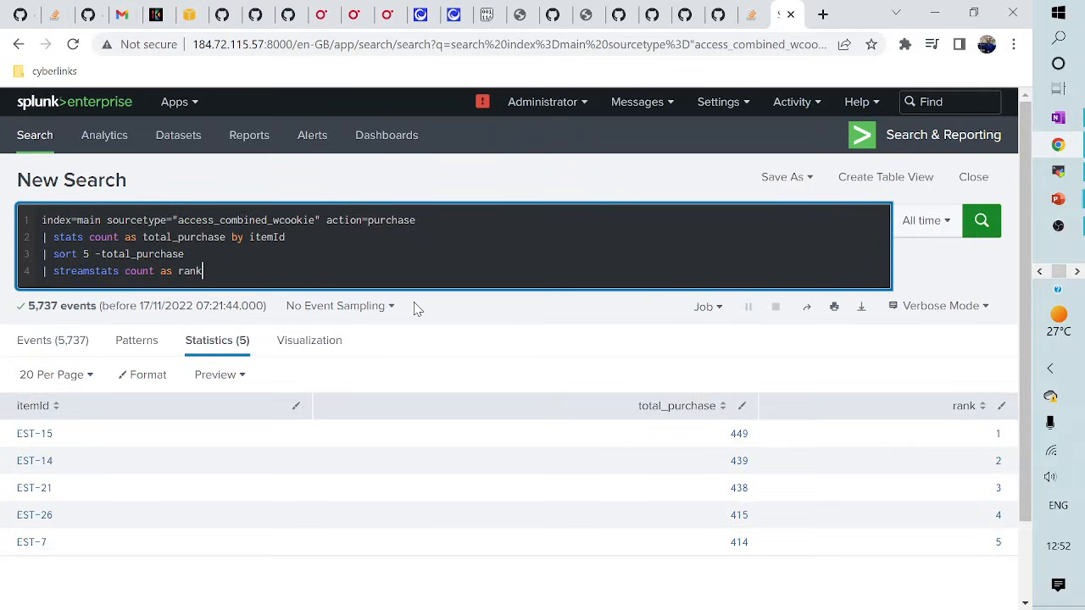
{"action": "key", "text": "alt+Tab"}
{"action": "key", "text": "alt+Tab"}
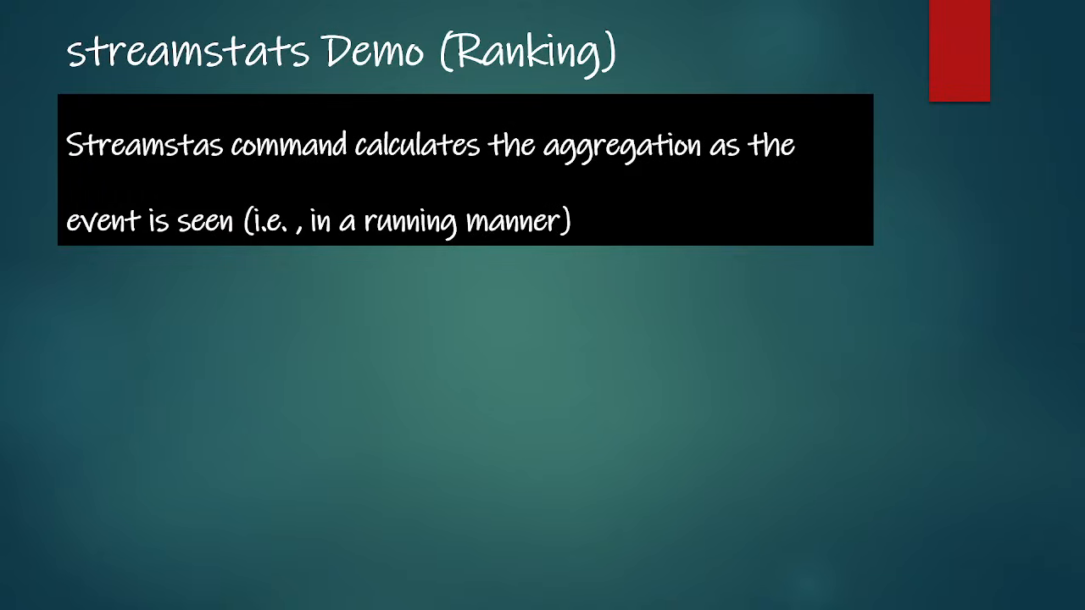
- Advance past the Lesson 3 overview to the Eval : Basic Usage slide, then return to Splunk
{"action": "key", "text": "Right"}
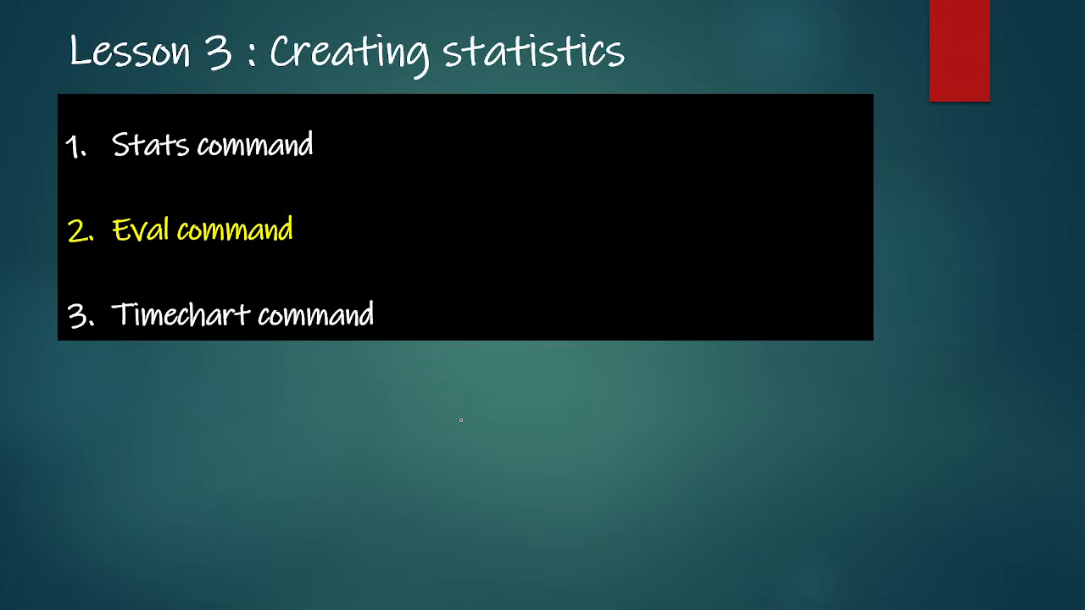
{"action": "key", "text": "Right"}
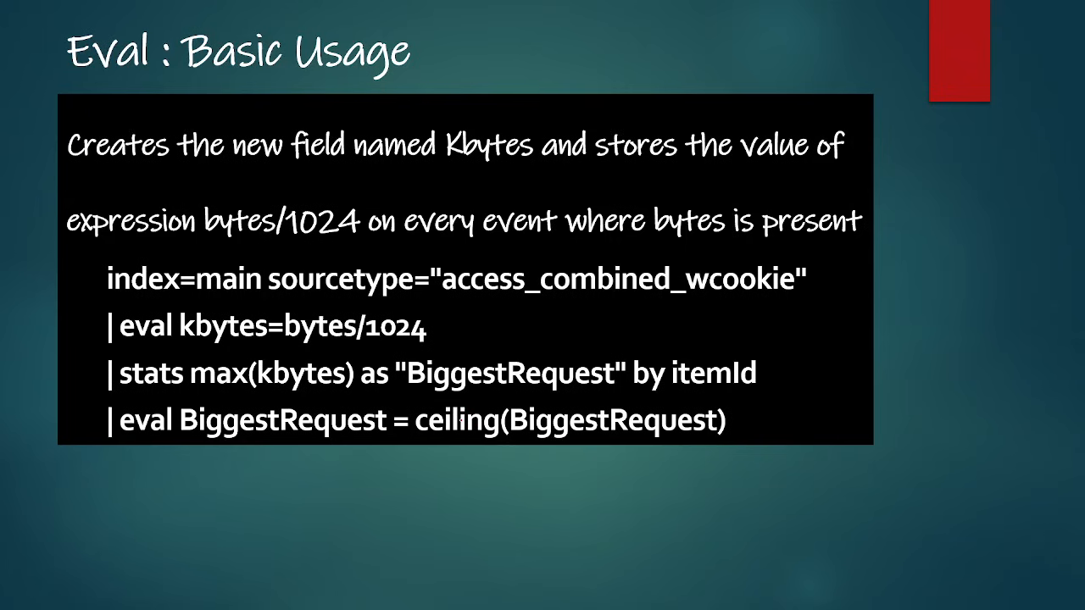
{"action": "key", "text": "alt+Tab"}
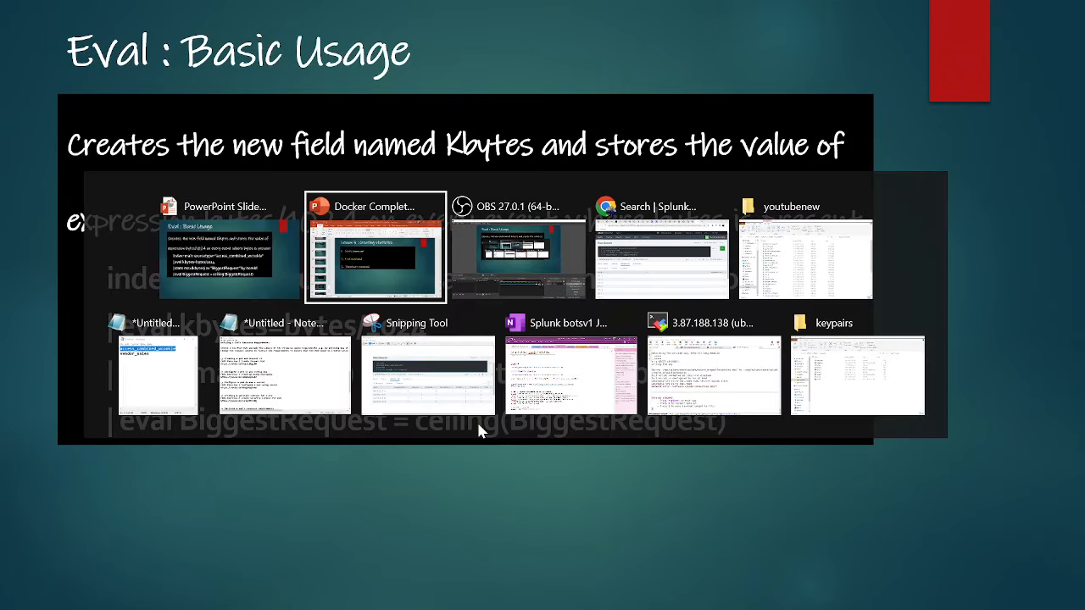
{"action": "key", "text": "alt+Tab"}
{"action": "key", "text": "alt+Tab"}
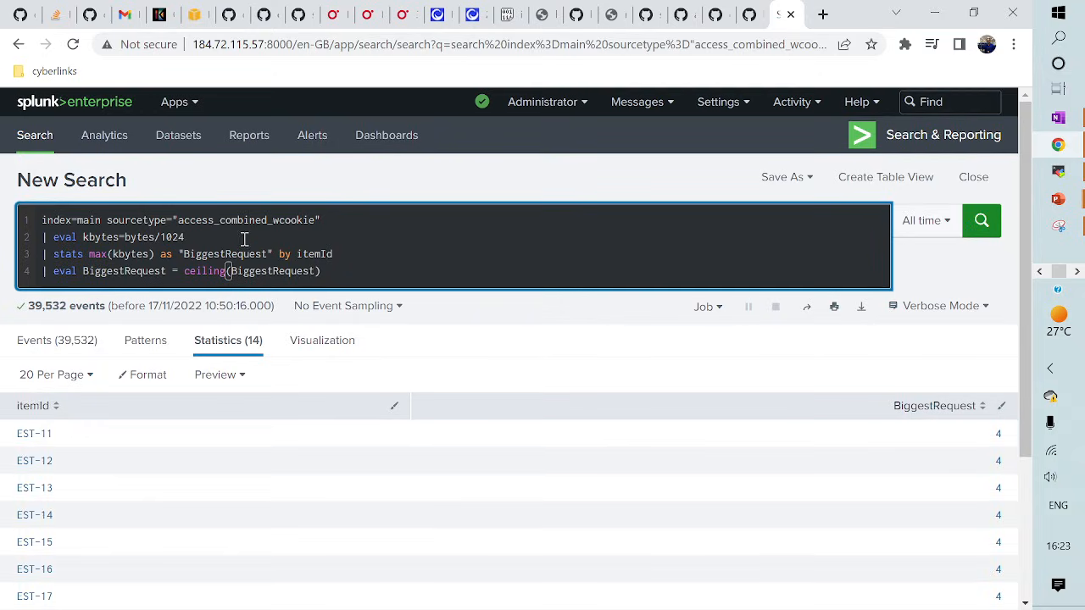
- Cut the query back to the base access_combined_wcookie search, run it, and inspect the bytes field values
{"action": "left_click_drag", "start_coordinate": [44, 239], "coordinate": [383, 268]}
{"action": "key", "text": "ctrl+c"}
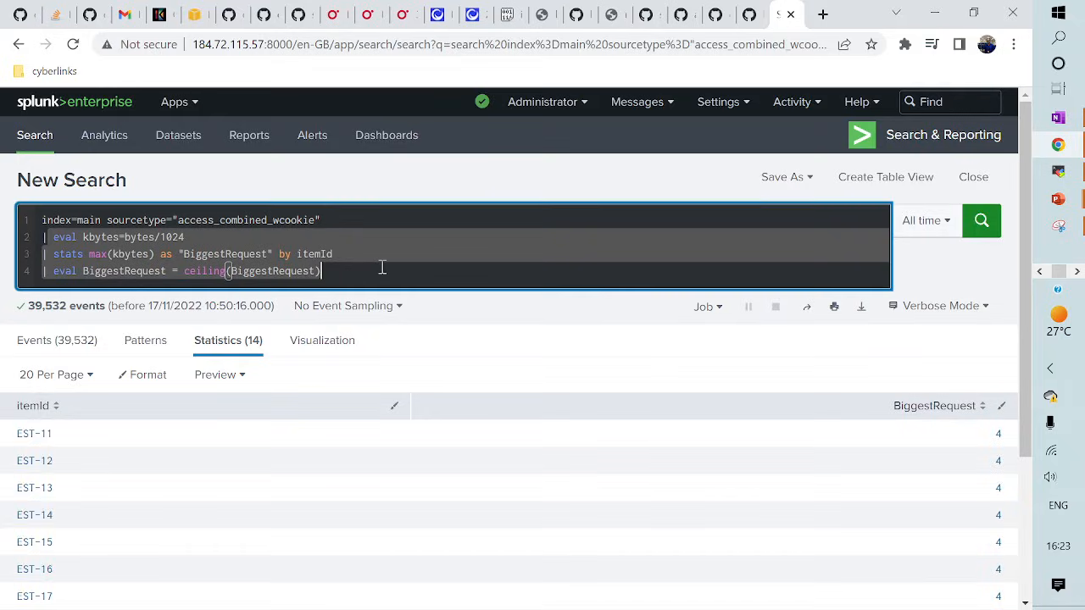
{"action": "key", "text": "BackSpace"}
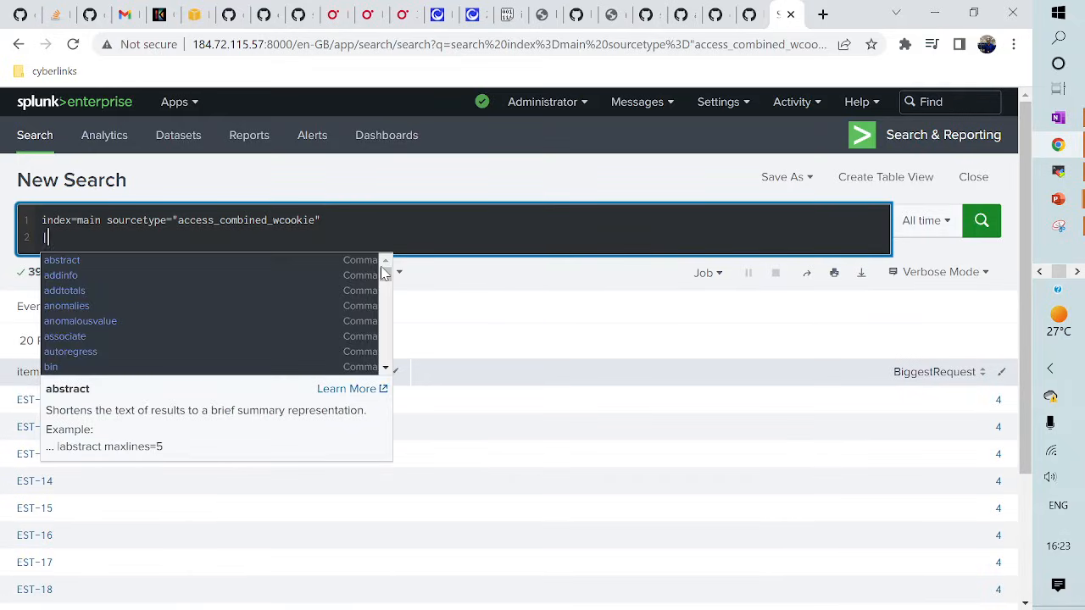
{"action": "key", "text": "BackSpace"}
{"action": "key", "text": "Return"}
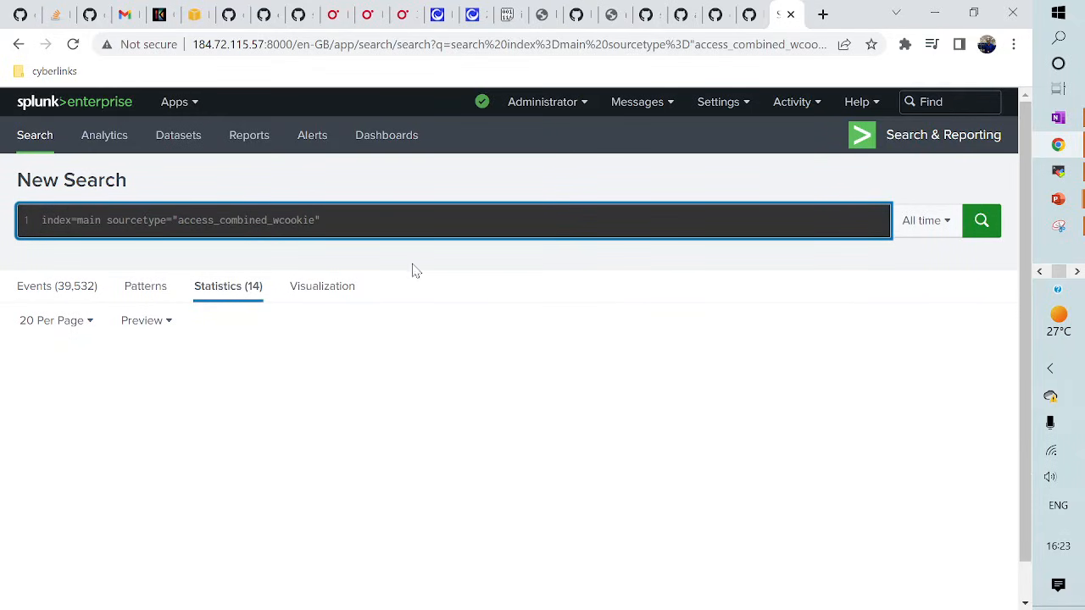
{"action": "scroll", "coordinate": [173, 421], "scroll_direction": "down", "scroll_amount": 2}
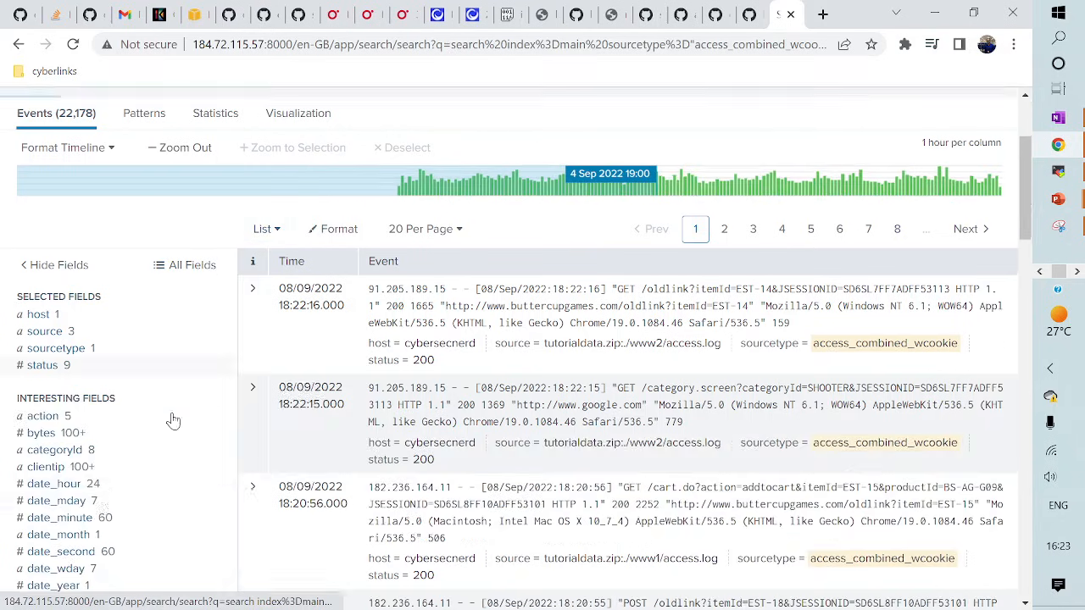
{"action": "scroll", "coordinate": [173, 421], "scroll_direction": "down", "scroll_amount": 1}
{"action": "left_click", "coordinate": [51, 355]}
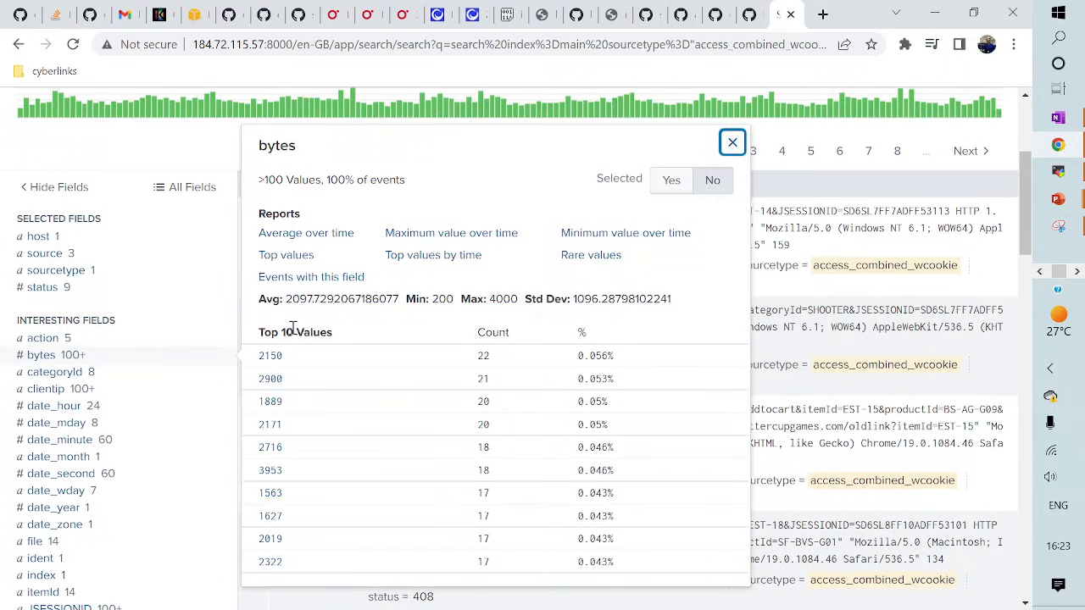
{"action": "scroll", "coordinate": [160, 446], "scroll_direction": "down", "scroll_amount": 2}
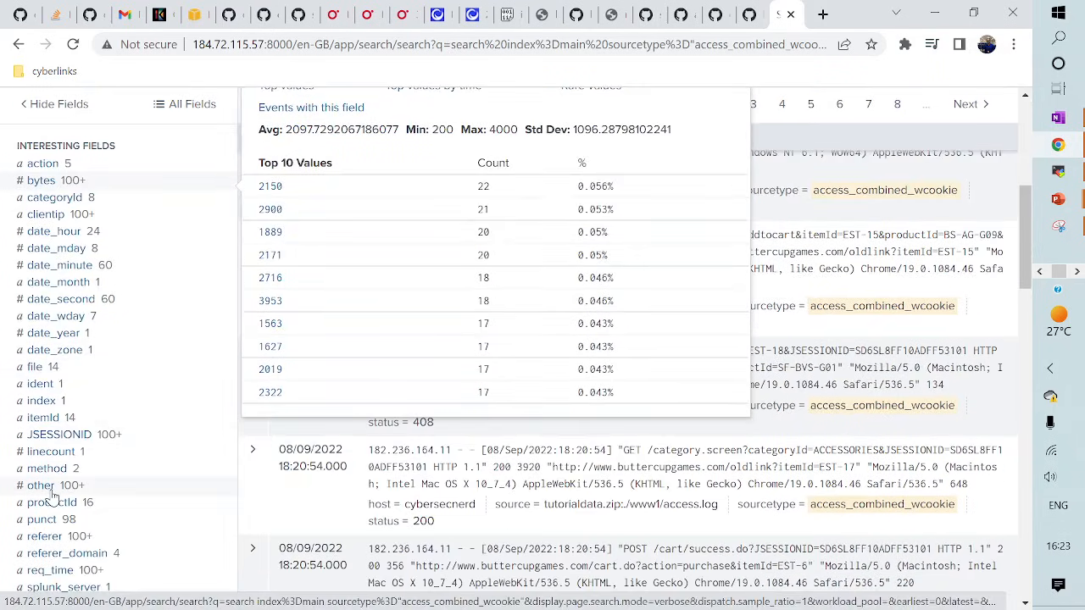
{"action": "scroll", "coordinate": [462, 339], "scroll_direction": "up", "scroll_amount": 5}
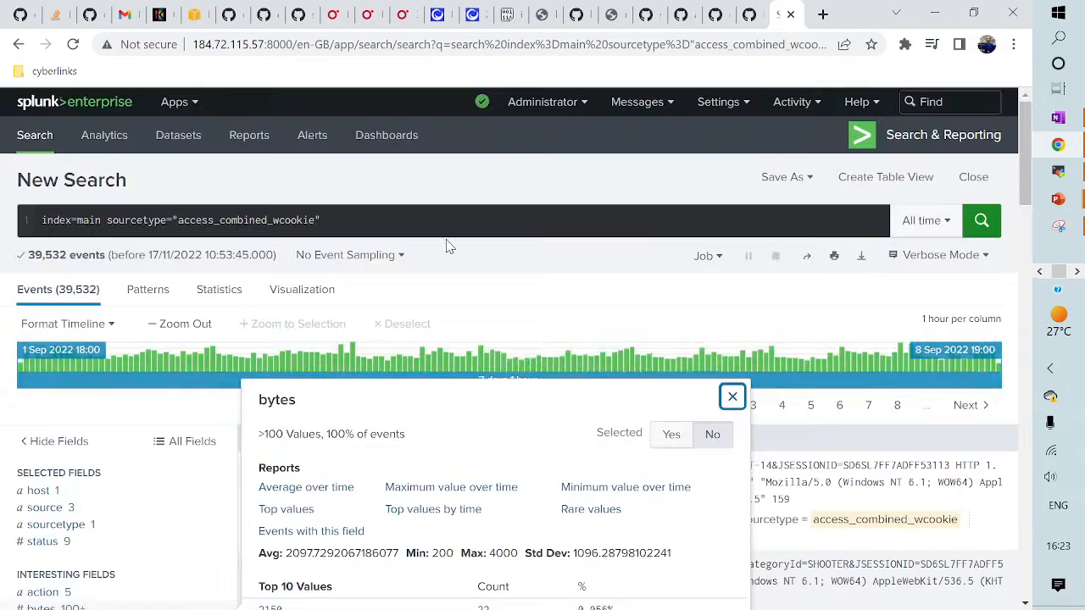
- Paste the prepared eval kbytes=bytes/1024 and stats lines, selecting the last two pasted lines
{"action": "left_click", "coordinate": [396, 225]}
{"action": "key", "text": "shift+Return"}
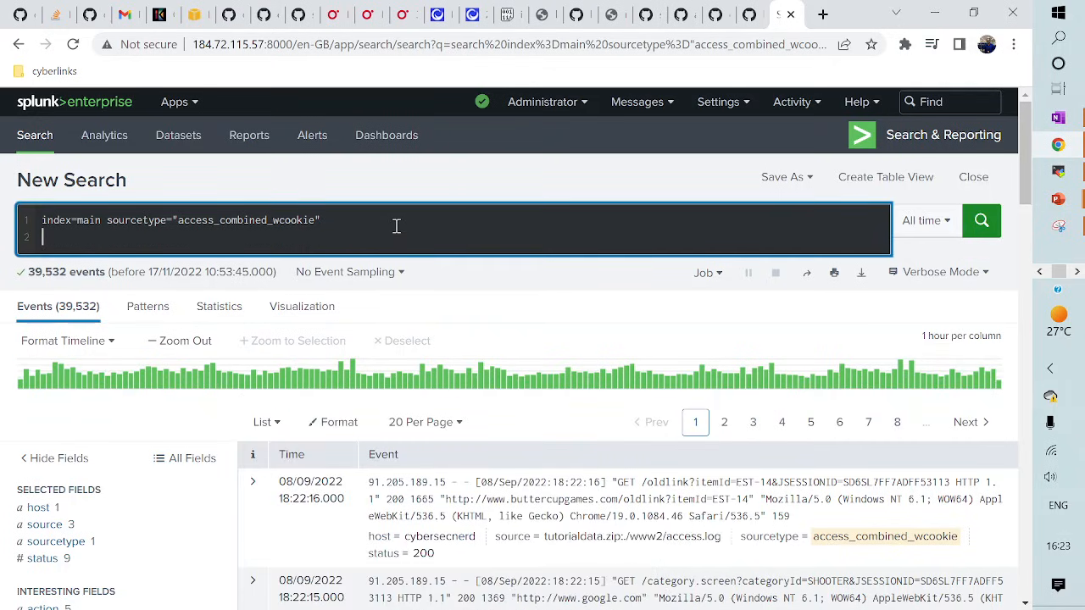
{"action": "key", "text": "ctrl+v"}
{"action": "left_click_drag", "start_coordinate": [39, 255], "coordinate": [364, 283]}
{"action": "key", "text": "ctrl+c"}
- Remove the extra lines, rerun with only the kbytes eval, and inspect the kbytes values
{"action": "key", "text": "BackSpace"}
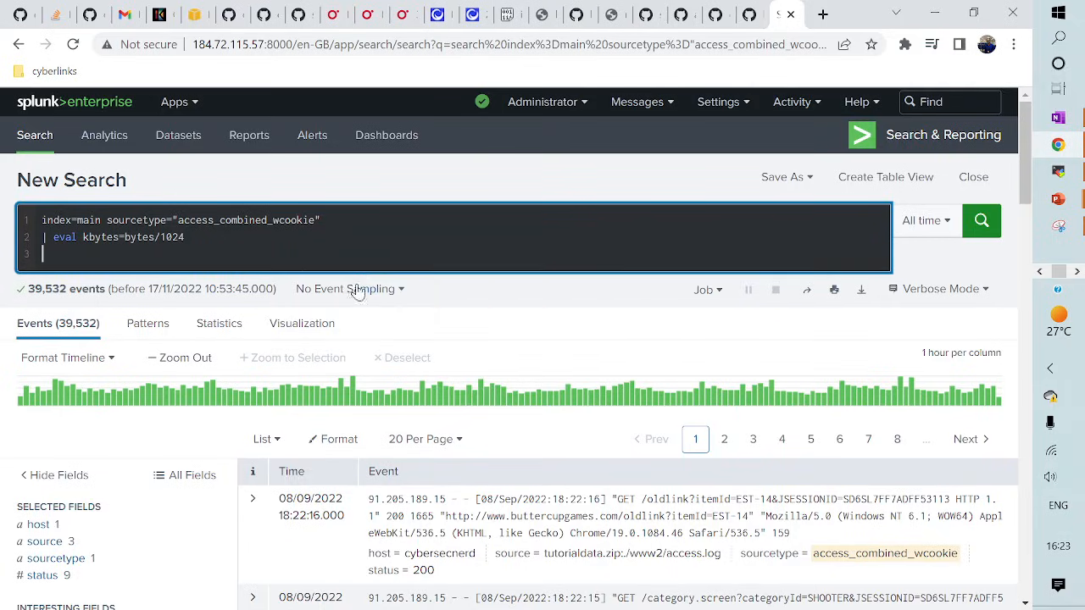
{"action": "key", "text": "Return"}
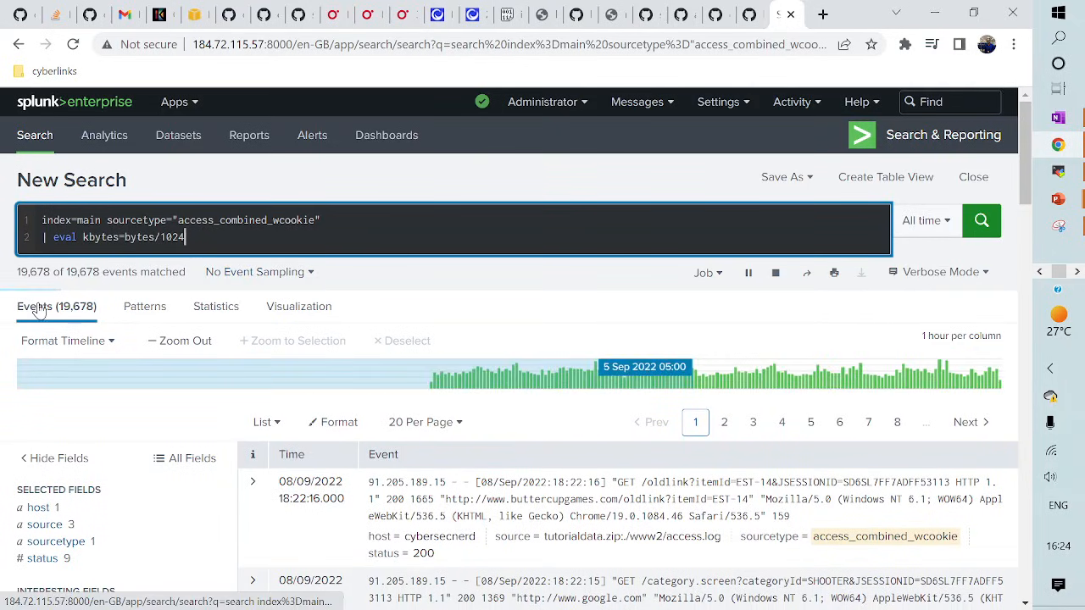
{"action": "scroll", "coordinate": [98, 386], "scroll_direction": "down", "scroll_amount": 3}
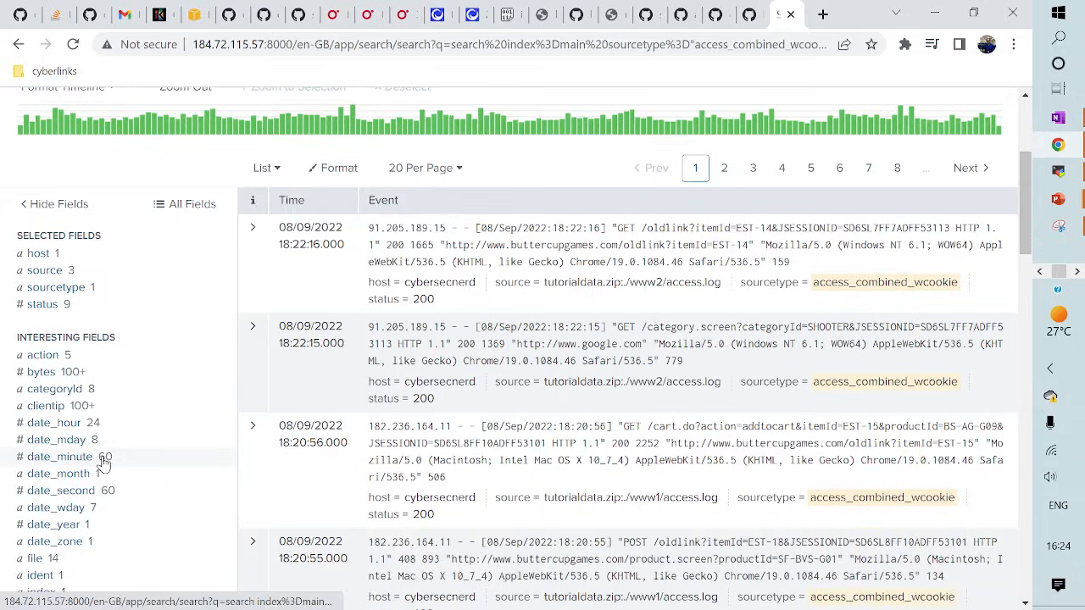
{"action": "scroll", "coordinate": [104, 465], "scroll_direction": "down", "scroll_amount": 2}
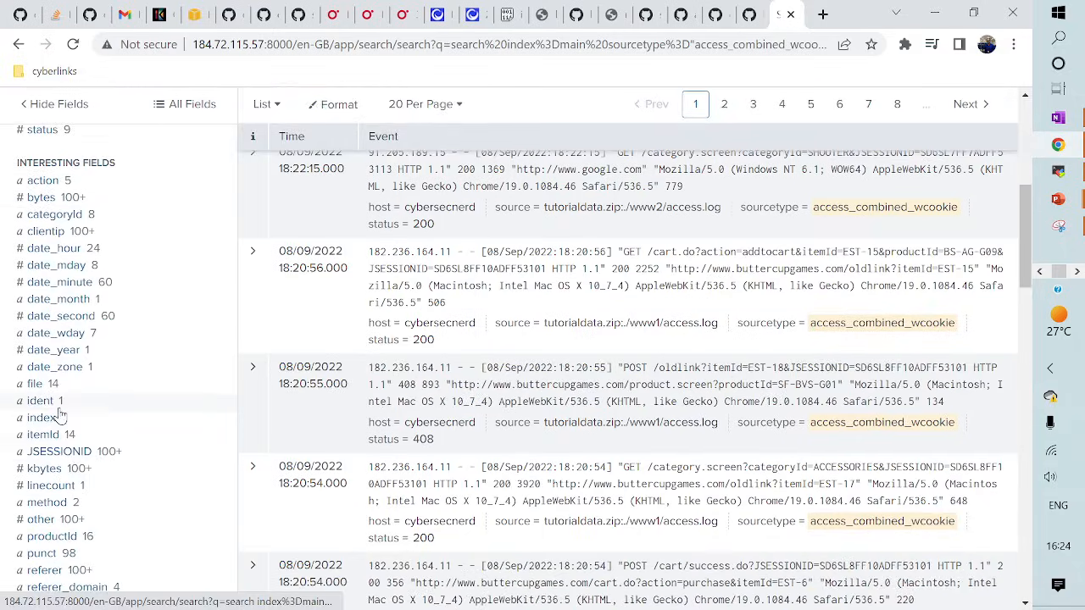
{"action": "left_click", "coordinate": [52, 468]}
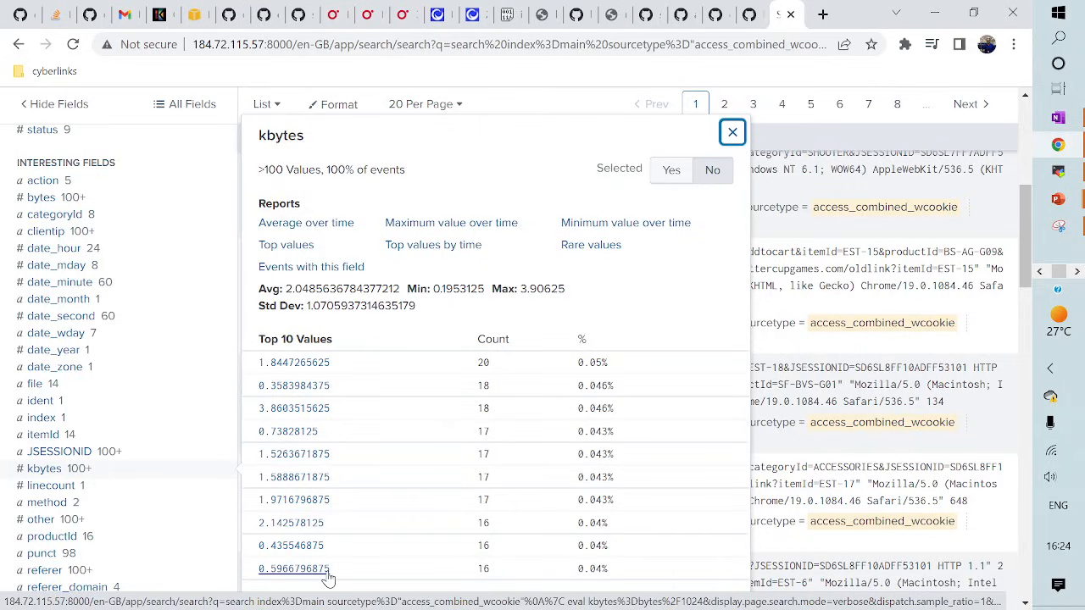
{"action": "scroll", "coordinate": [329, 578], "scroll_direction": "up", "scroll_amount": 4}
{"action": "left_click", "coordinate": [204, 242]}
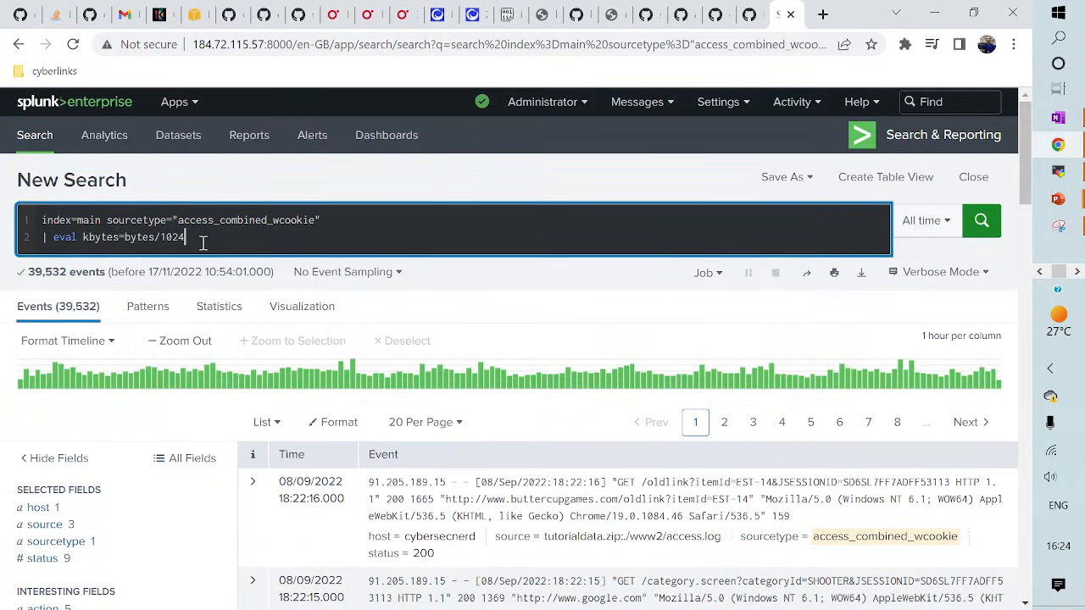
- Paste the stats max(kbytes) as BiggestRequest by itemId and ceiling eval lines, then review kbytes top values
{"action": "key", "text": "ctrl+v"}
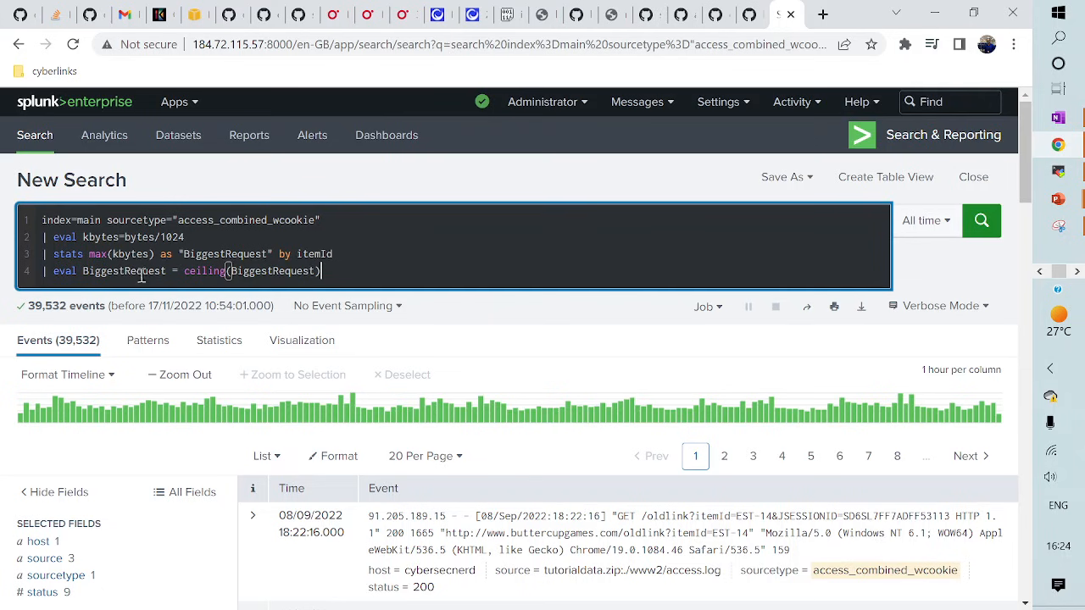
{"action": "scroll", "coordinate": [149, 398], "scroll_direction": "down", "scroll_amount": 4}
{"action": "scroll", "coordinate": [68, 534], "scroll_direction": "down", "scroll_amount": 2}
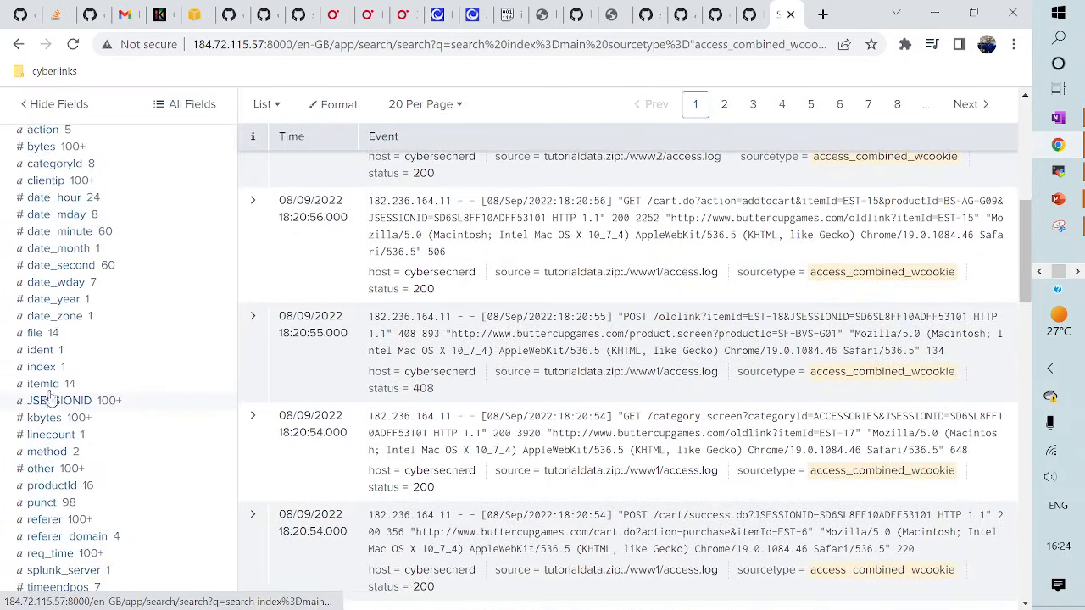
{"action": "left_click", "coordinate": [51, 418]}
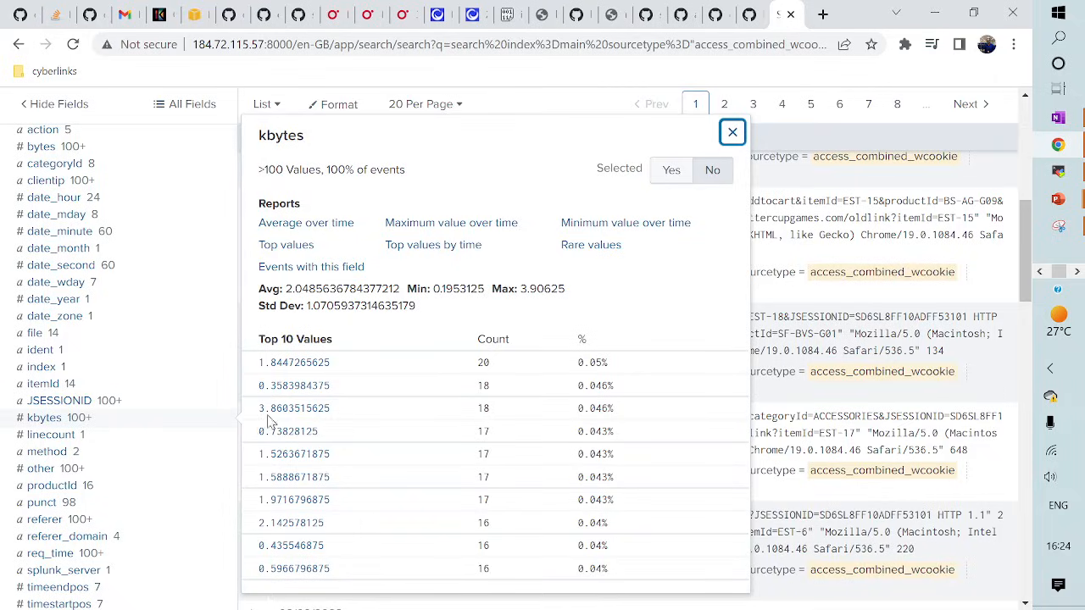
{"action": "scroll", "coordinate": [305, 443], "scroll_direction": "up", "scroll_amount": 5}
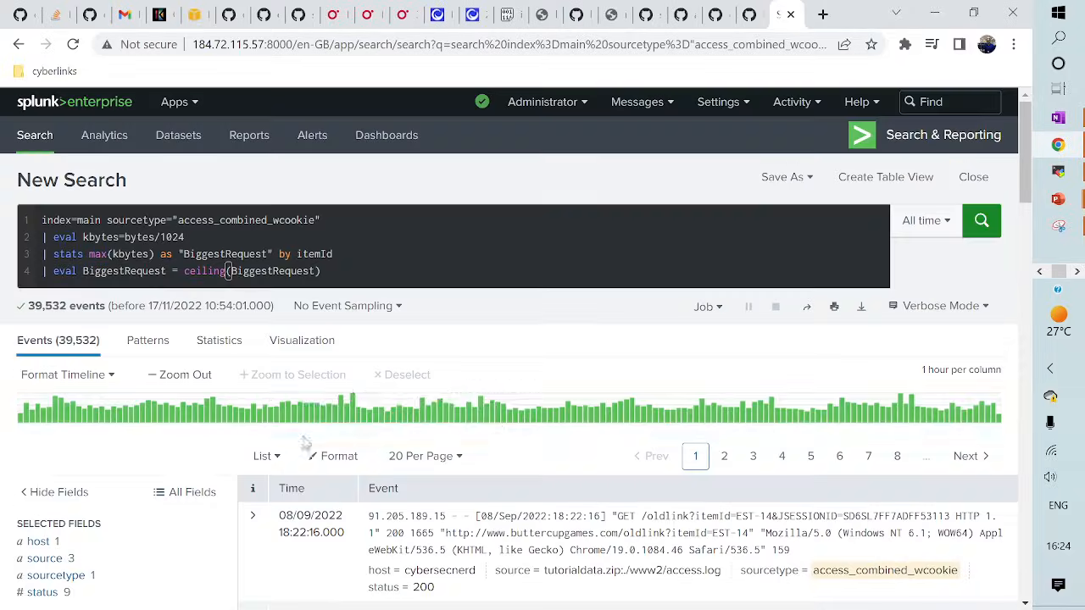
- Run the four-line ceiling search, listing 14 itemIds each with BiggestRequest 4
{"action": "left_click", "coordinate": [336, 269]}
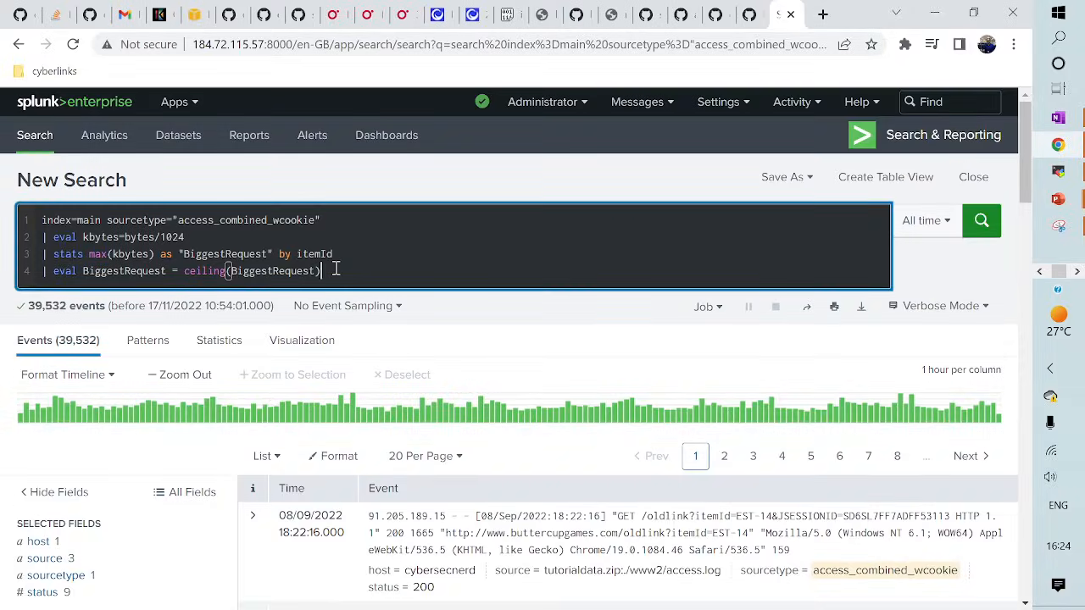
{"action": "key", "text": "Return"}
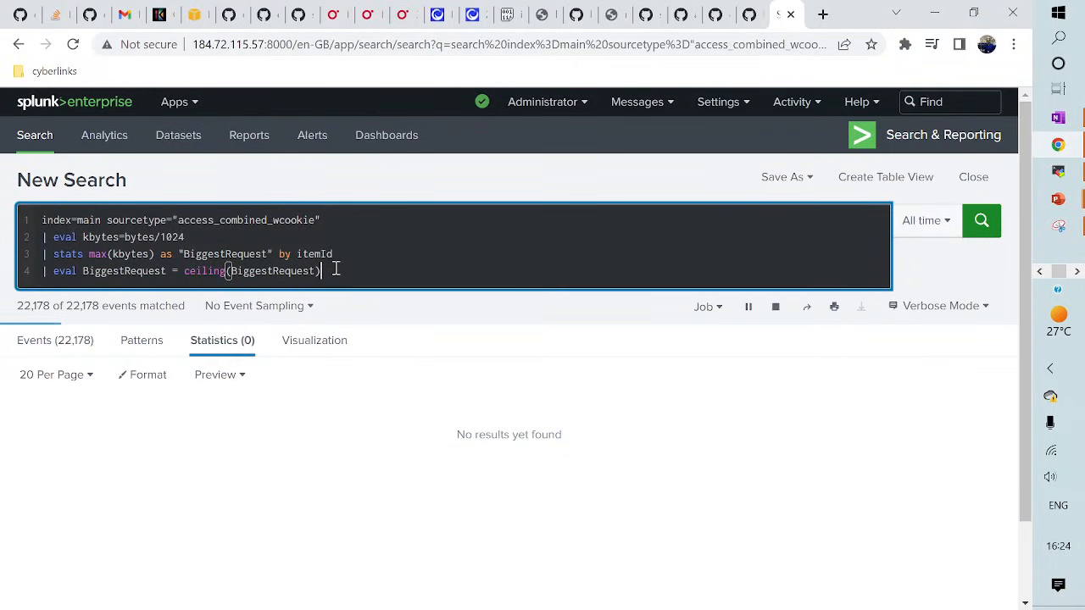
{"action": "scroll", "coordinate": [259, 495], "scroll_direction": "down", "scroll_amount": 3}
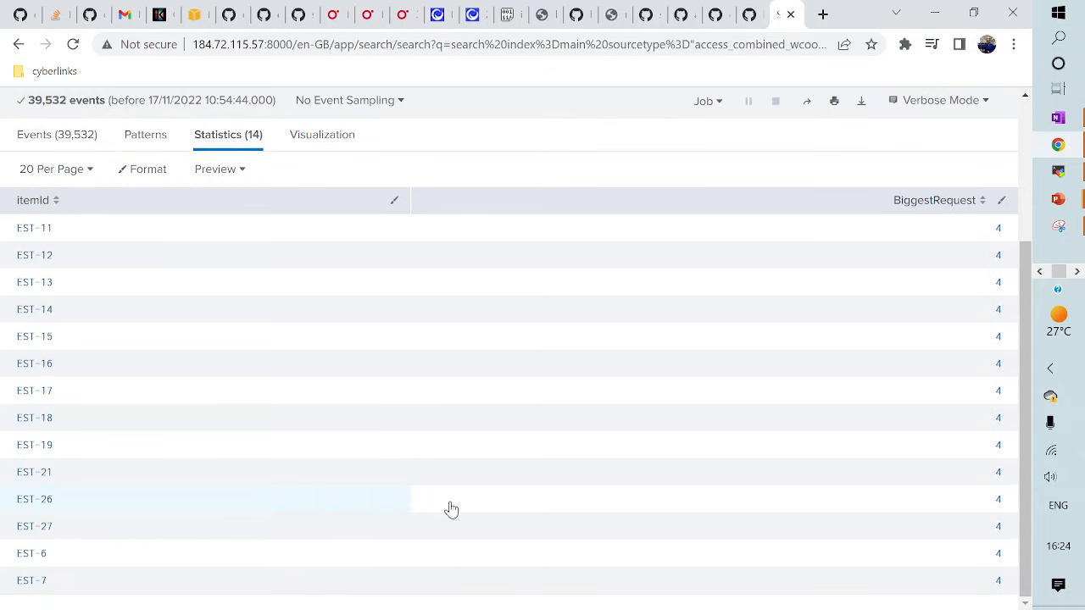
{"action": "scroll", "coordinate": [452, 509], "scroll_direction": "up", "scroll_amount": 2}
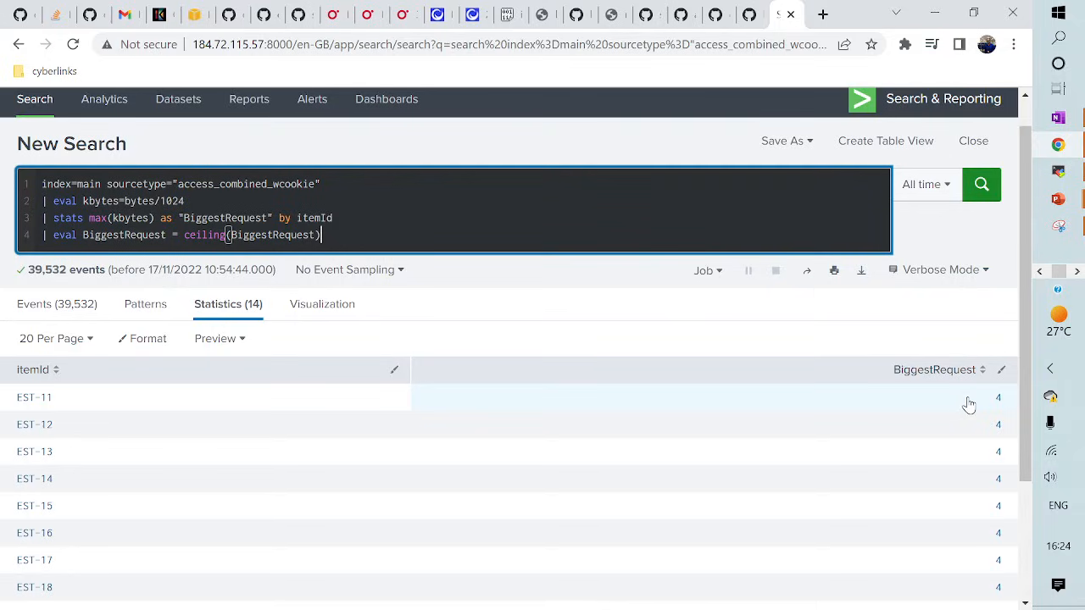
- Switch to the slideshow and advance to the Eval : Conditional Functions slide
{"action": "left_click", "coordinate": [351, 238]}
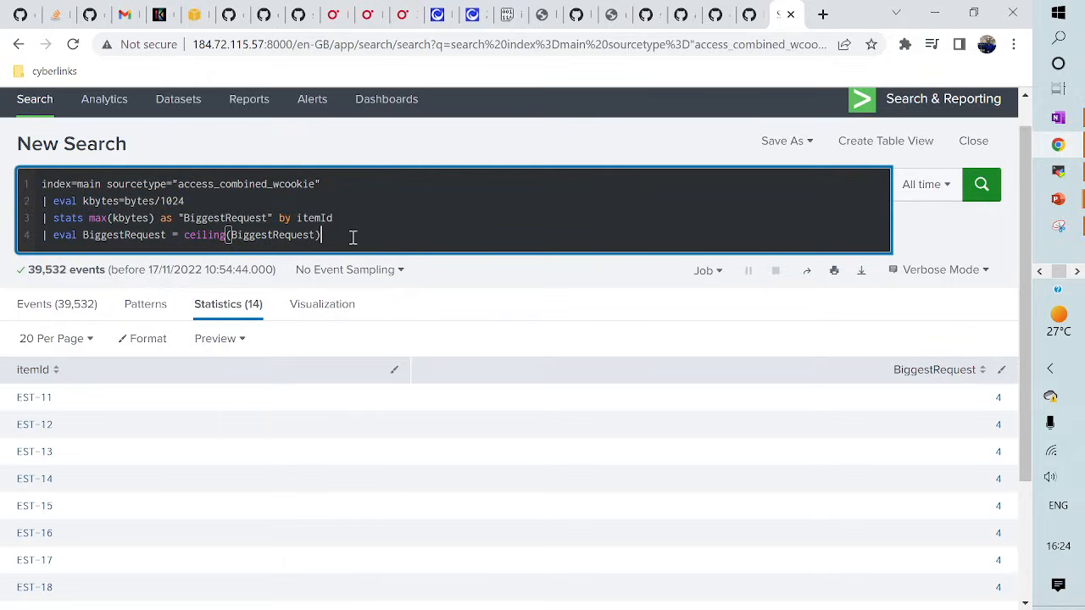
{"action": "key", "text": "super+shift+s"}
{"action": "key", "text": "alt+Tab"}
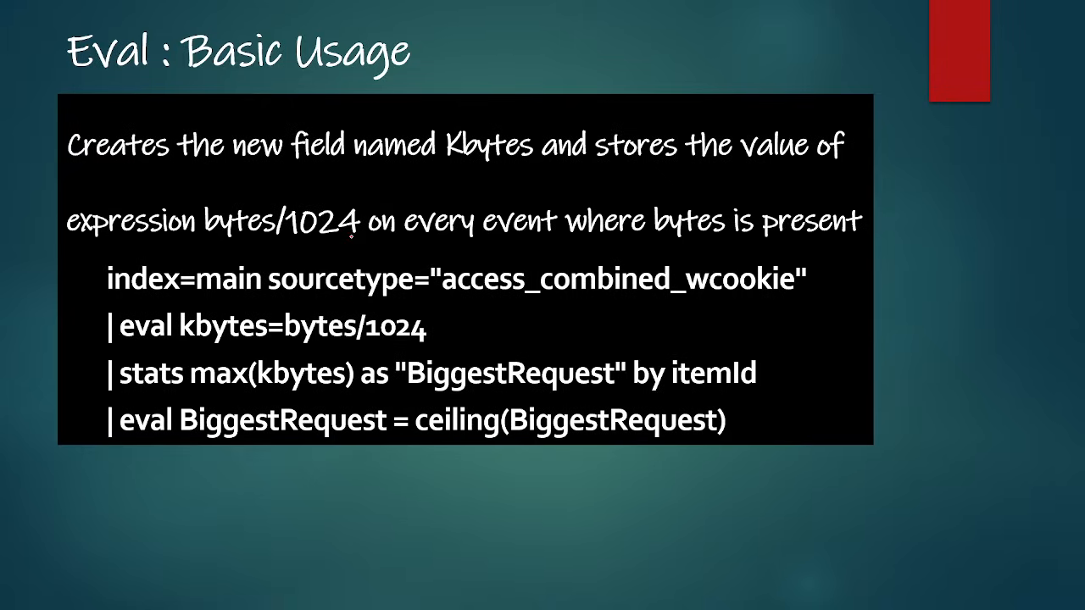
{"action": "key", "text": "Right"}
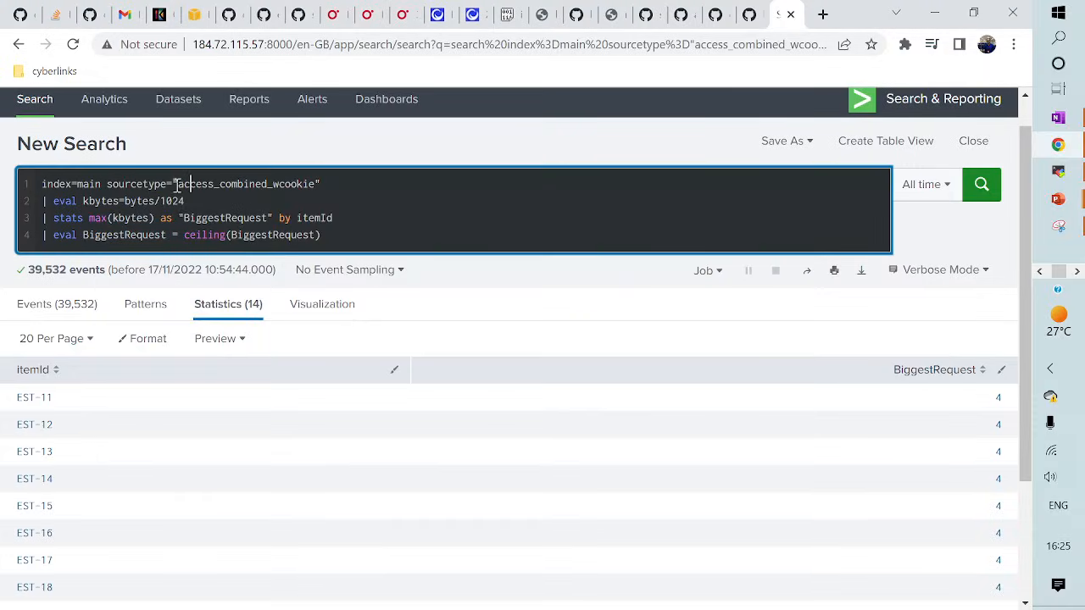
- Swap the sourcetype for "secure-2", run it, and scan the resulting sshd events
{"action": "left_click_drag", "start_coordinate": [174, 184], "coordinate": [325, 239]}
{"action": "key", "text": "BackSpace"}
{"action": "key", "text": "BackSpace"}
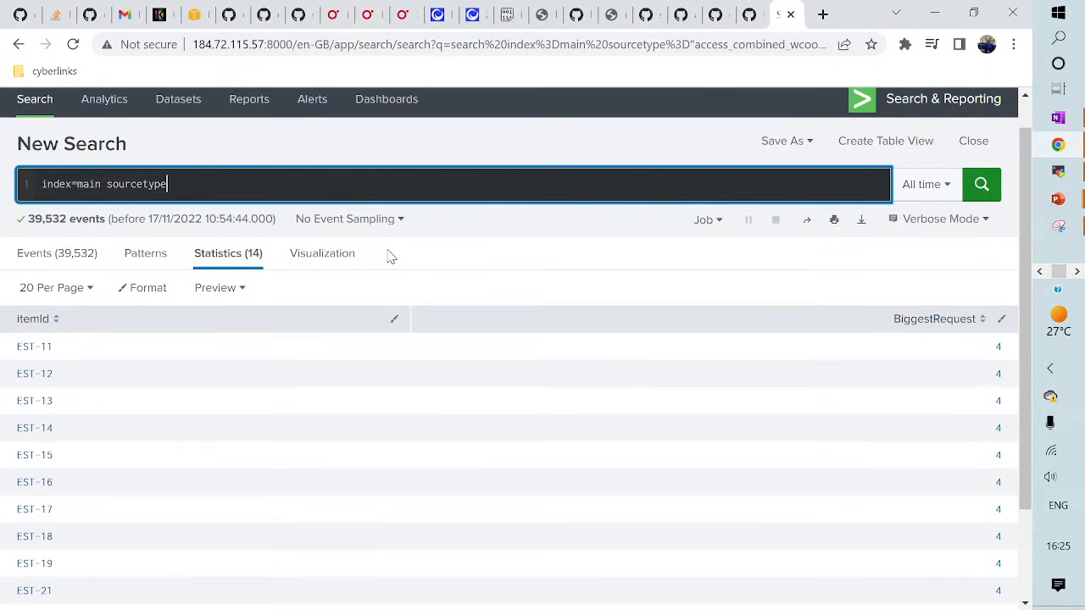
{"action": "type", "text": "=secu"}
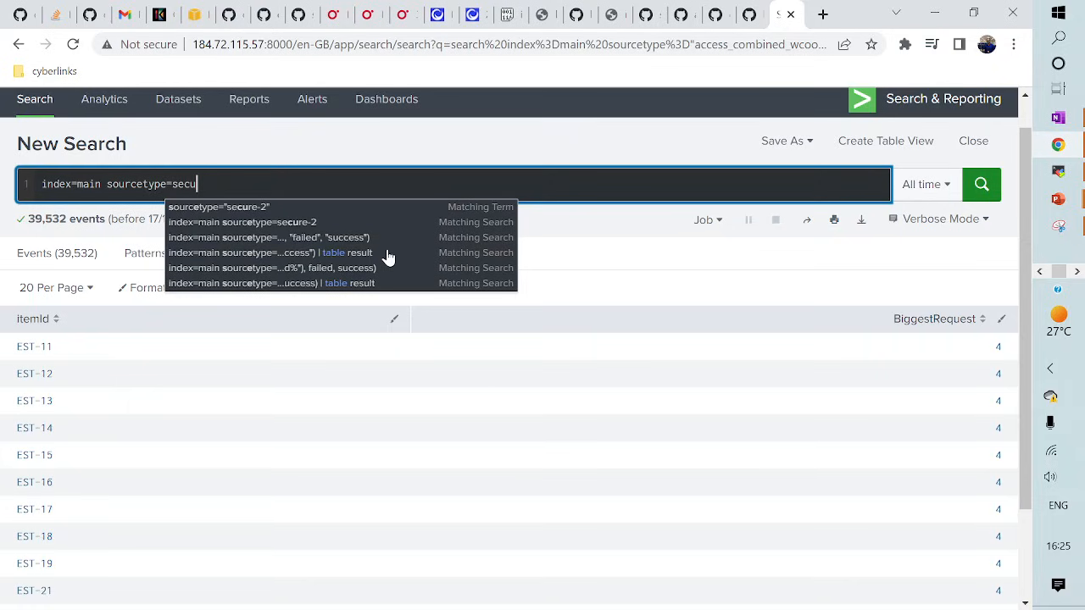
{"action": "left_click", "coordinate": [271, 224]}
{"action": "key", "text": "Return"}
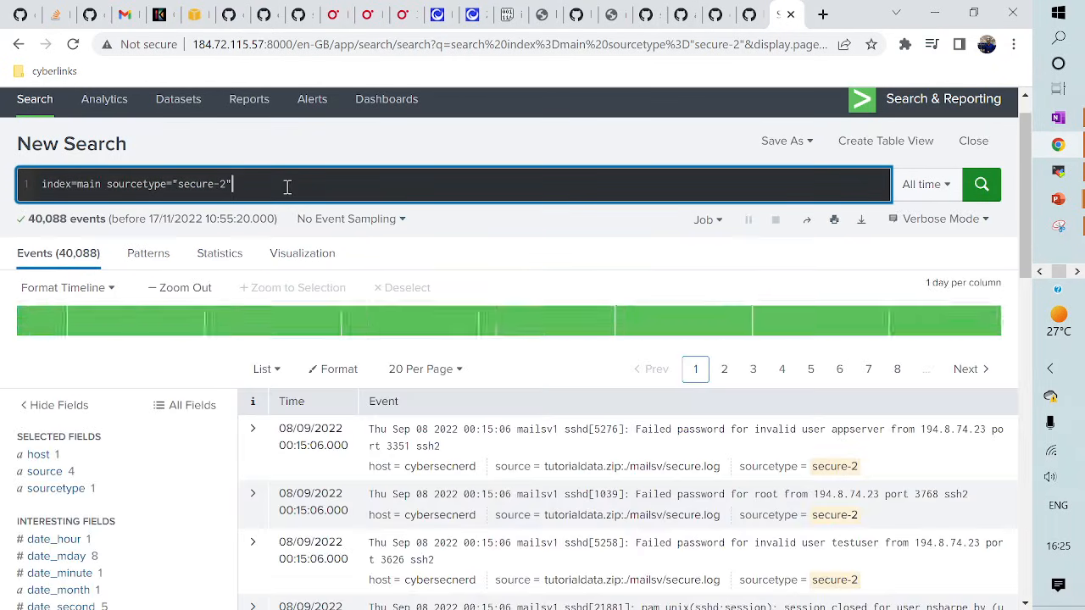
{"action": "scroll", "coordinate": [478, 466], "scroll_direction": "down", "scroll_amount": 2}
{"action": "scroll", "coordinate": [477, 466], "scroll_direction": "up", "scroll_amount": 1}
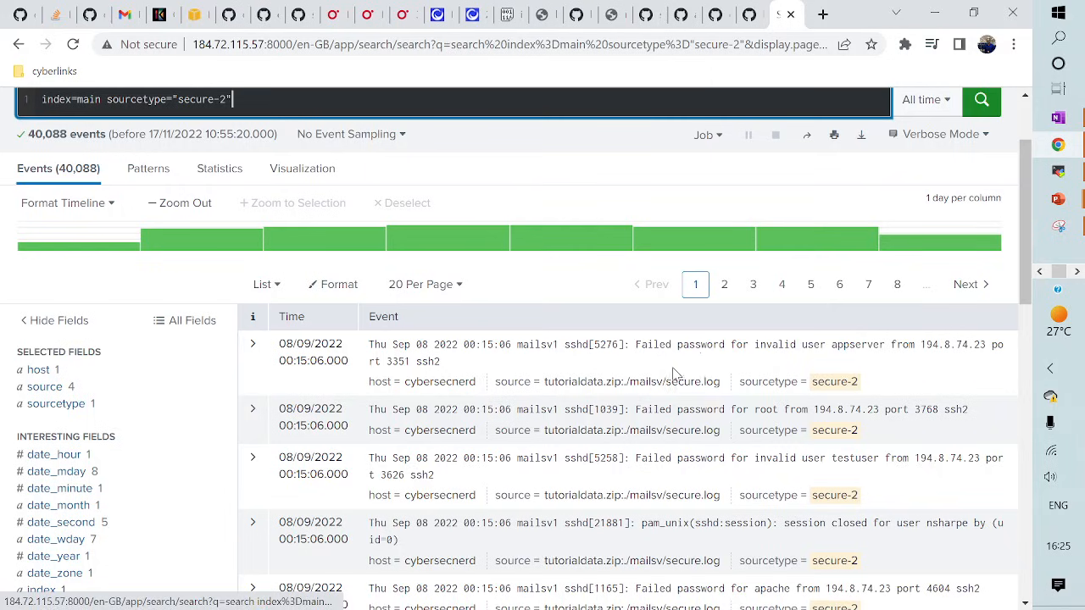
{"action": "scroll", "coordinate": [655, 436], "scroll_direction": "up", "scroll_amount": 1}
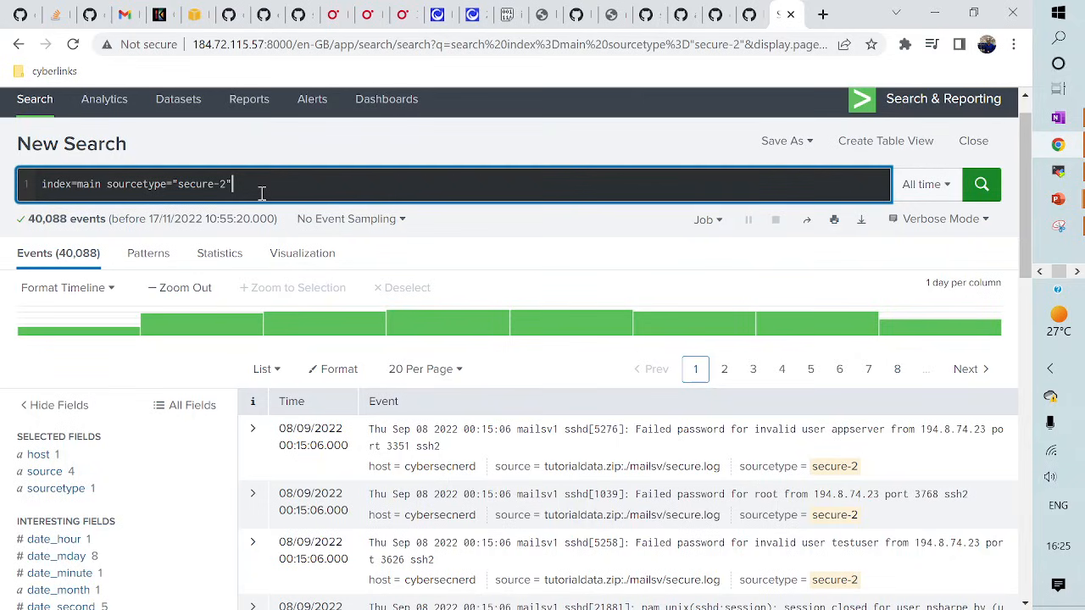
- Add a second query line: | eval result = if(like(_raw, %Failed password%), "failed", "success")
{"action": "key", "text": "shift+Return"}
{"action": "type", "text": "| eve"}
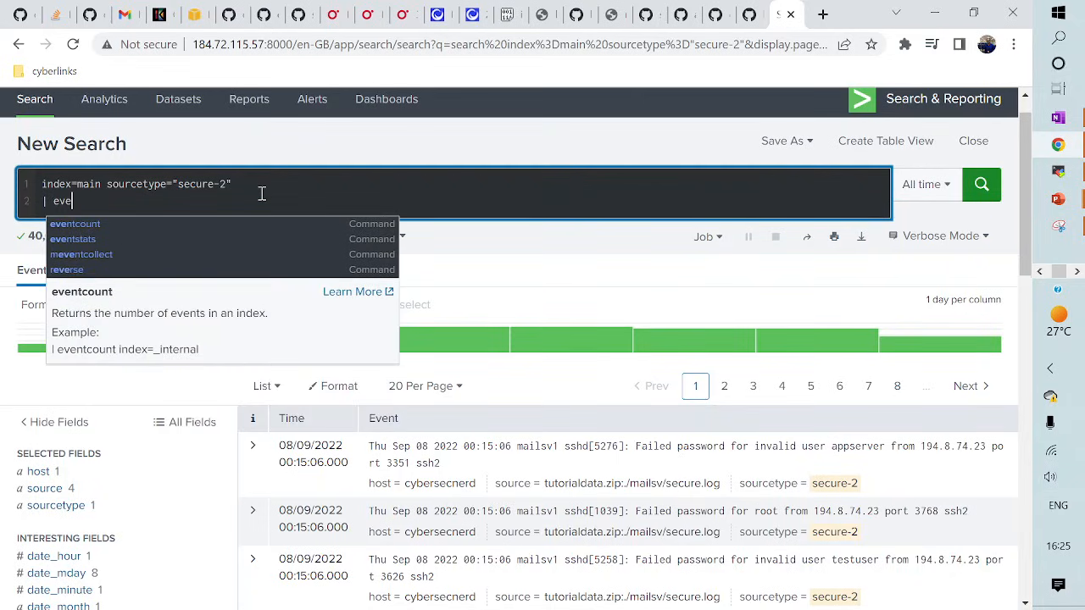
{"action": "key", "text": "BackSpace"}
{"action": "type", "text": "al "}
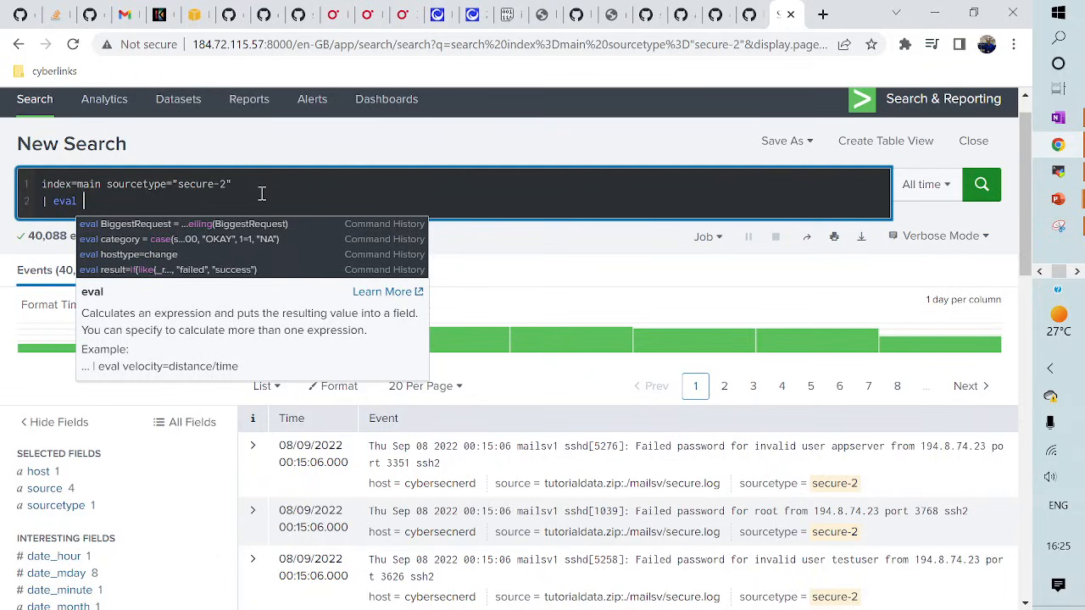
{"action": "type", "text": "category"}
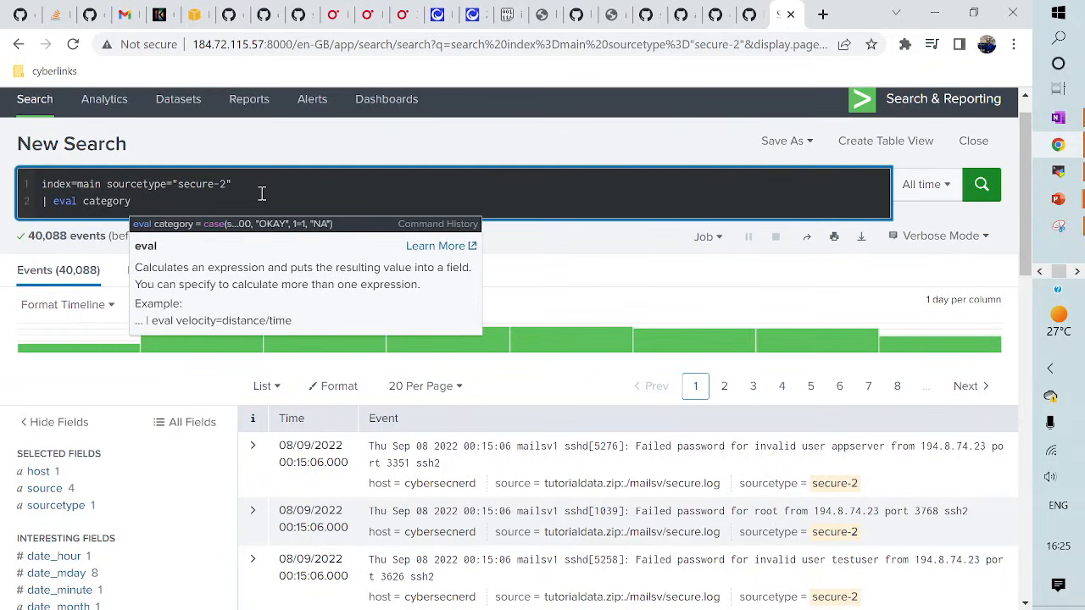
{"action": "key", "text": "BackSpace"}
{"action": "key", "text": "BackSpace"}
{"action": "key", "text": "BackSpace"}
{"action": "key", "text": "BackSpace"}
{"action": "key", "text": "BackSpace"}
{"action": "key", "text": "BackSpace"}
{"action": "key", "text": "BackSpace"}
{"action": "key", "text": "BackSpace"}
{"action": "key", "text": "BackSpace"}
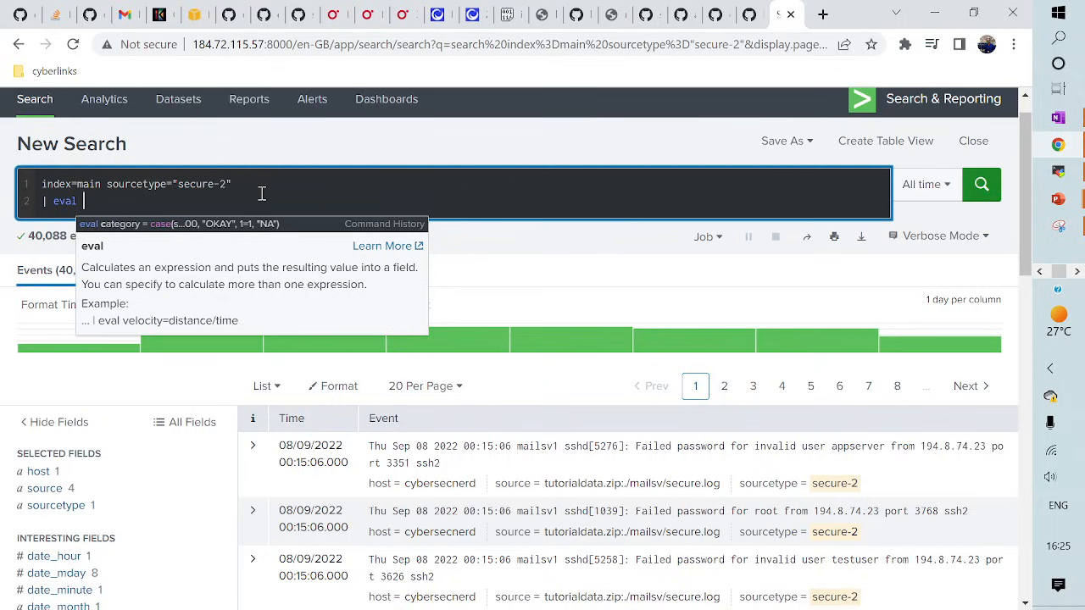
{"action": "type", "text": "result "}
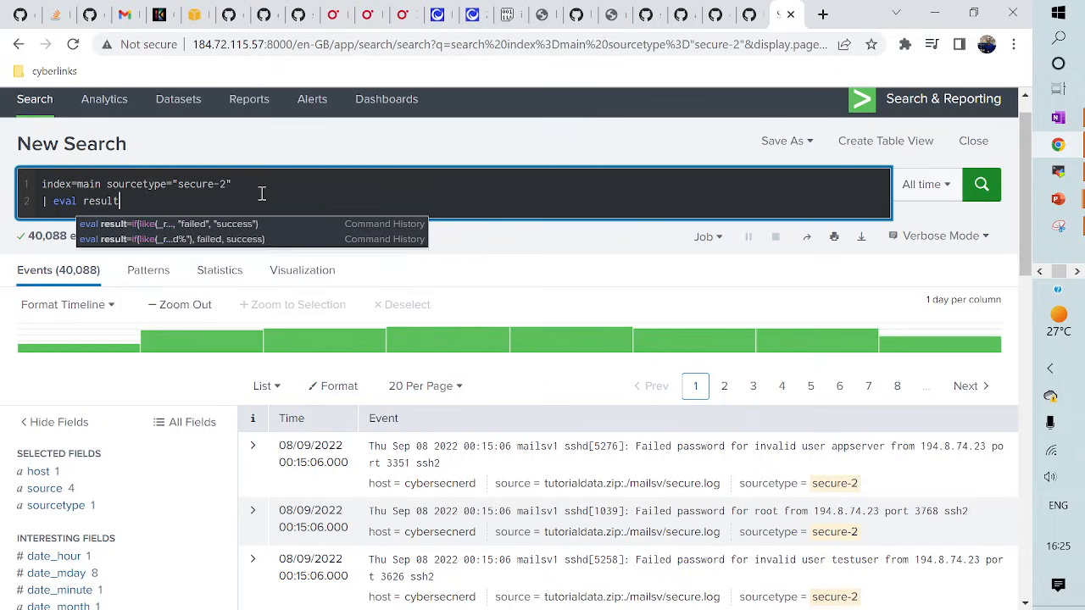
{"action": "type", "text": "= "}
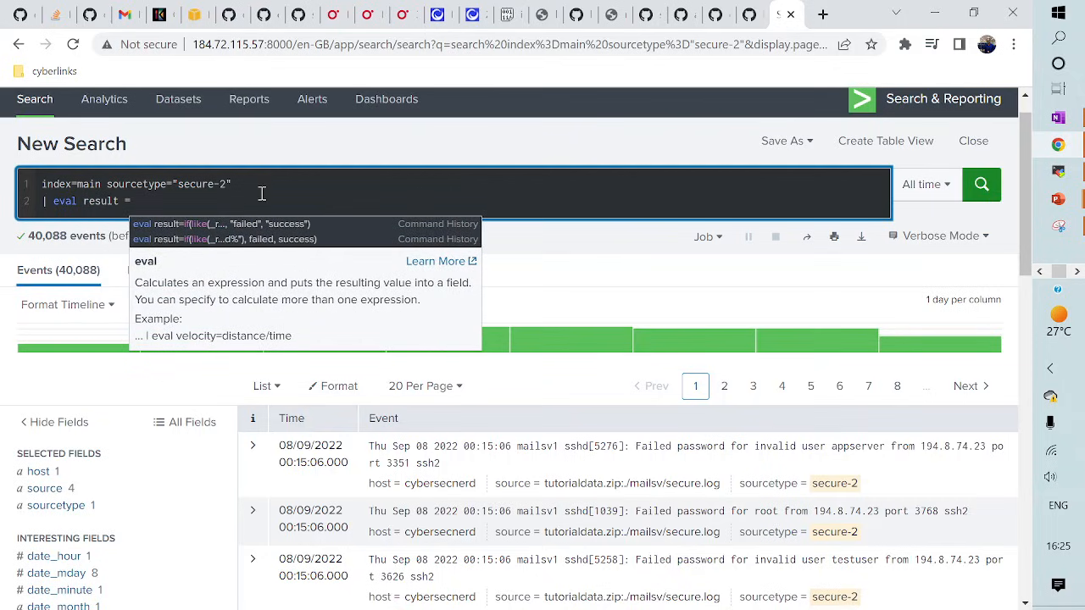
{"action": "type", "text": "if("}
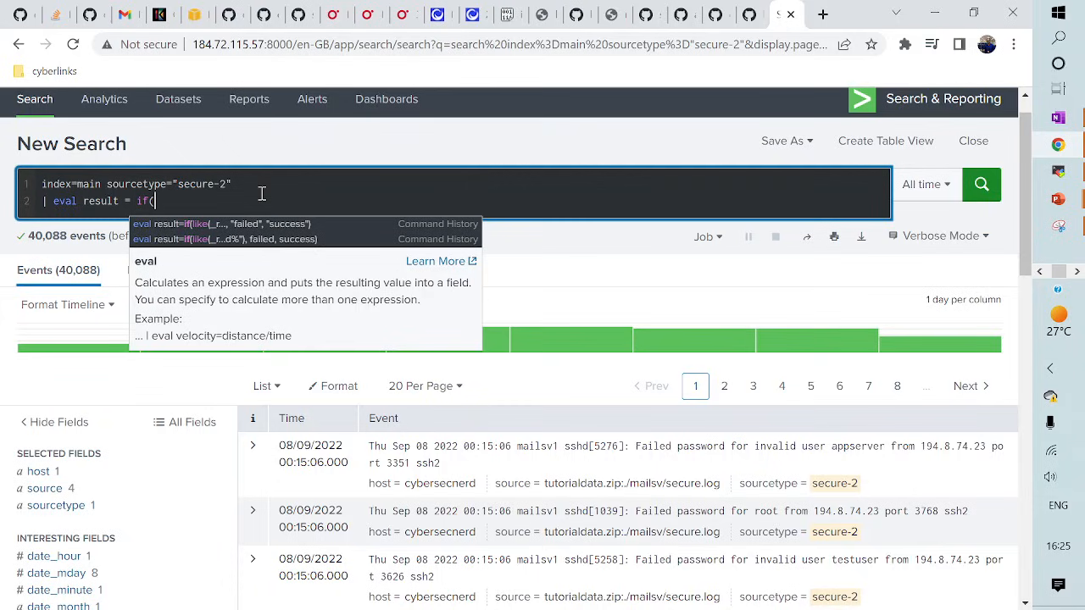
{"action": "type", "text": "like"}
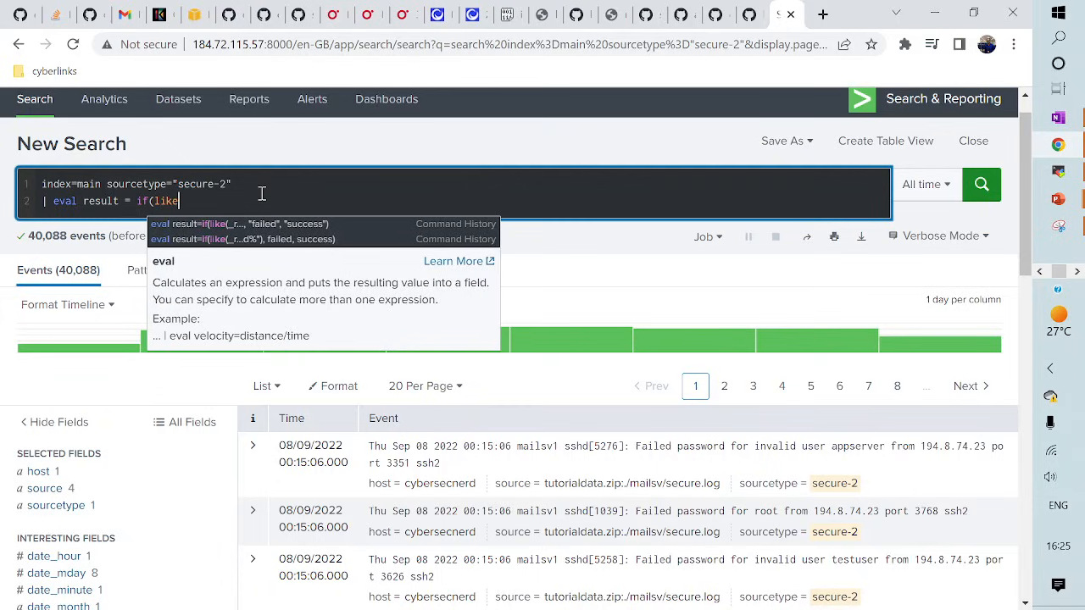
{"action": "type", "text": "("}
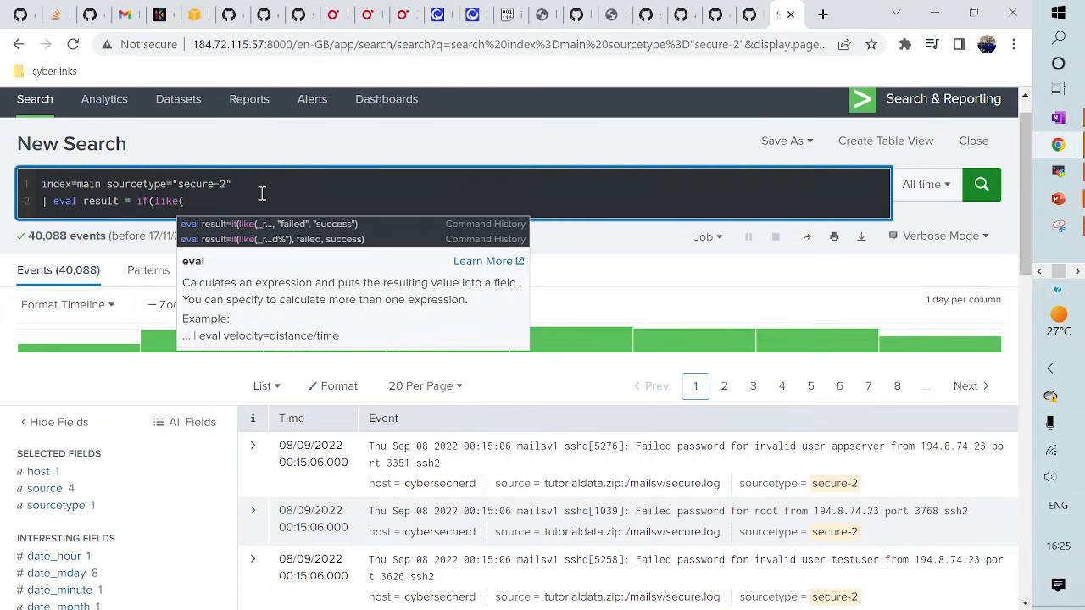
{"action": "type", "text": "_ra"}
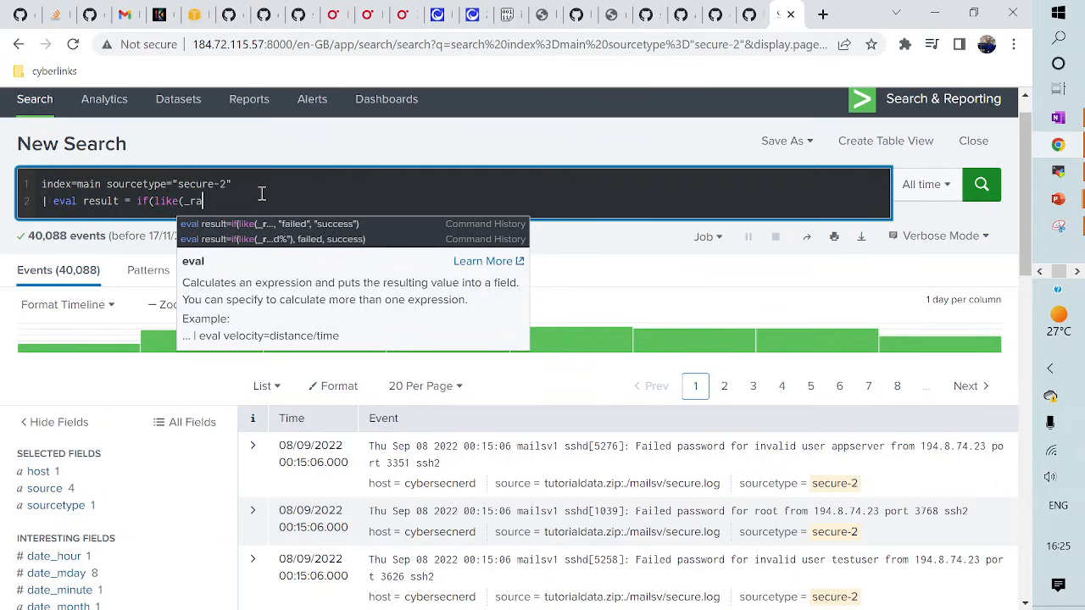
{"action": "type", "text": "w, "}
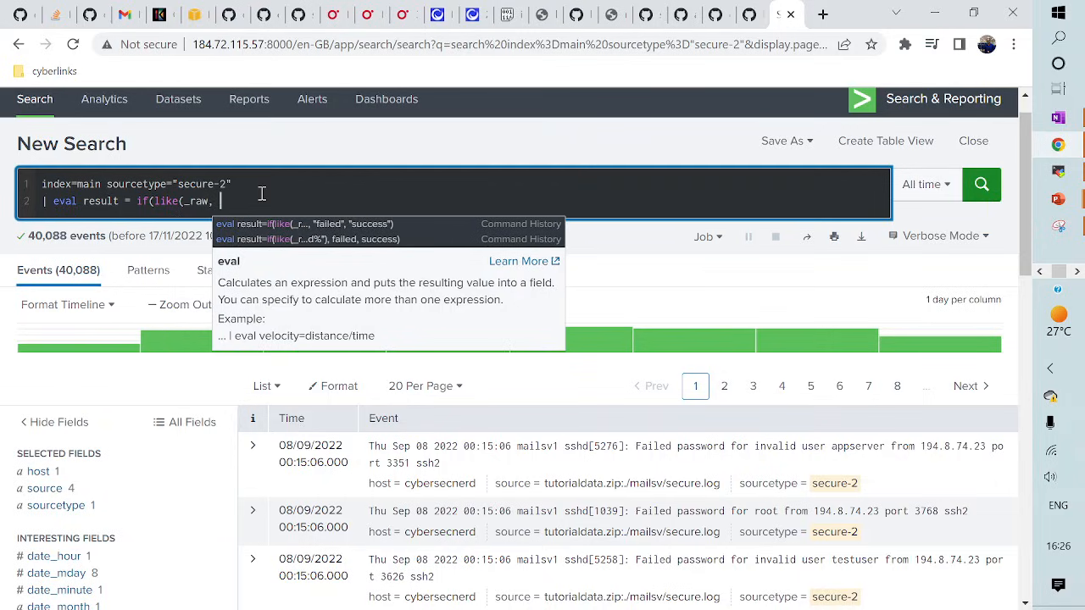
{"action": "type", "text": "%%"}
{"action": "key", "text": "Left"}
{"action": "type", "text": "Failed p"}
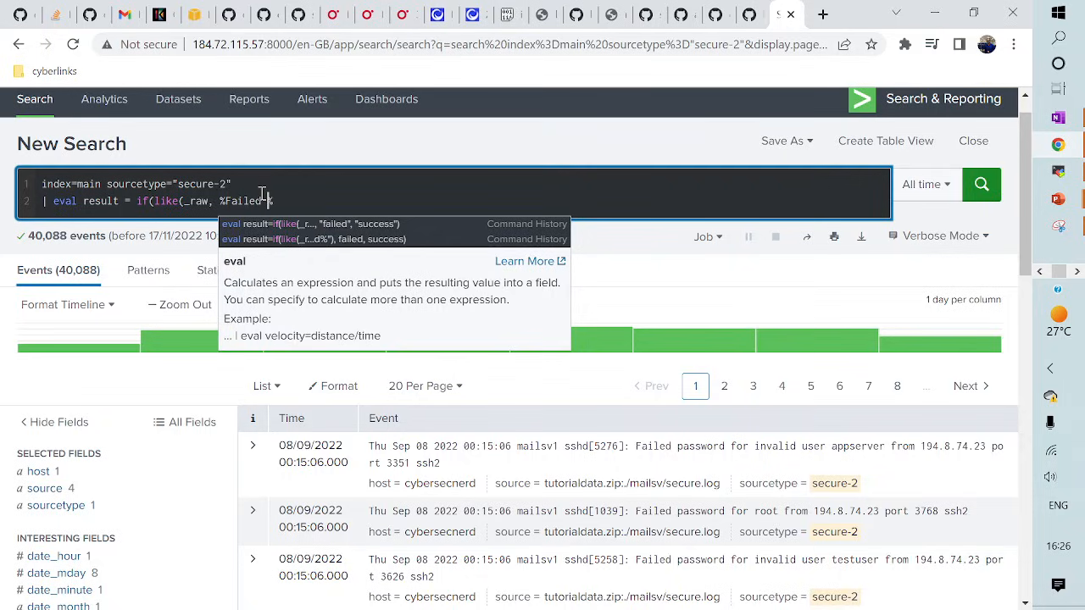
{"action": "type", "text": "assword"}
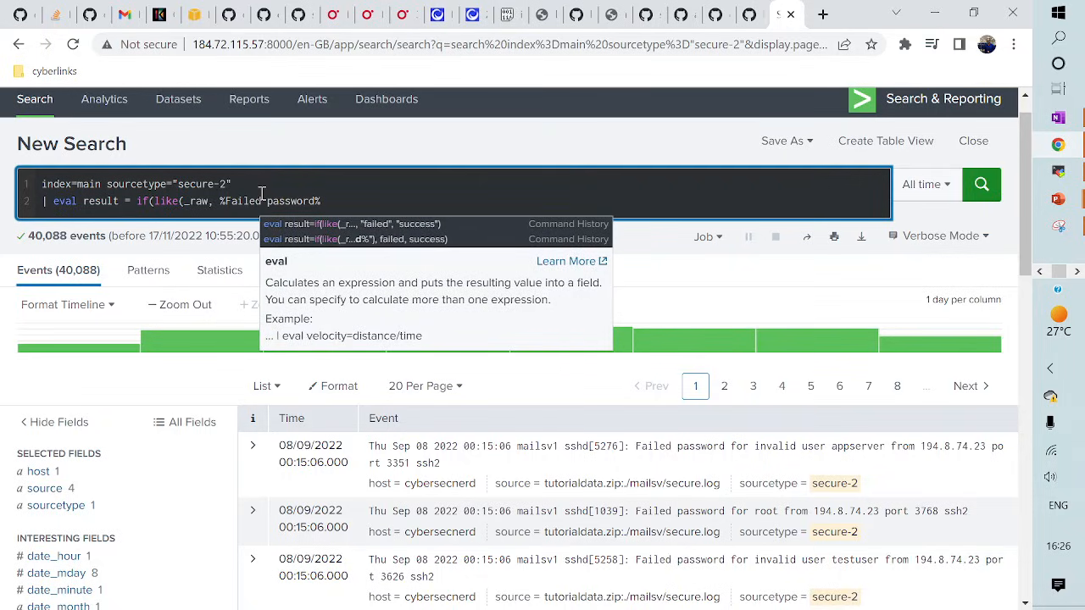
{"action": "key", "text": "Right"}
{"action": "type", "text": ")"}
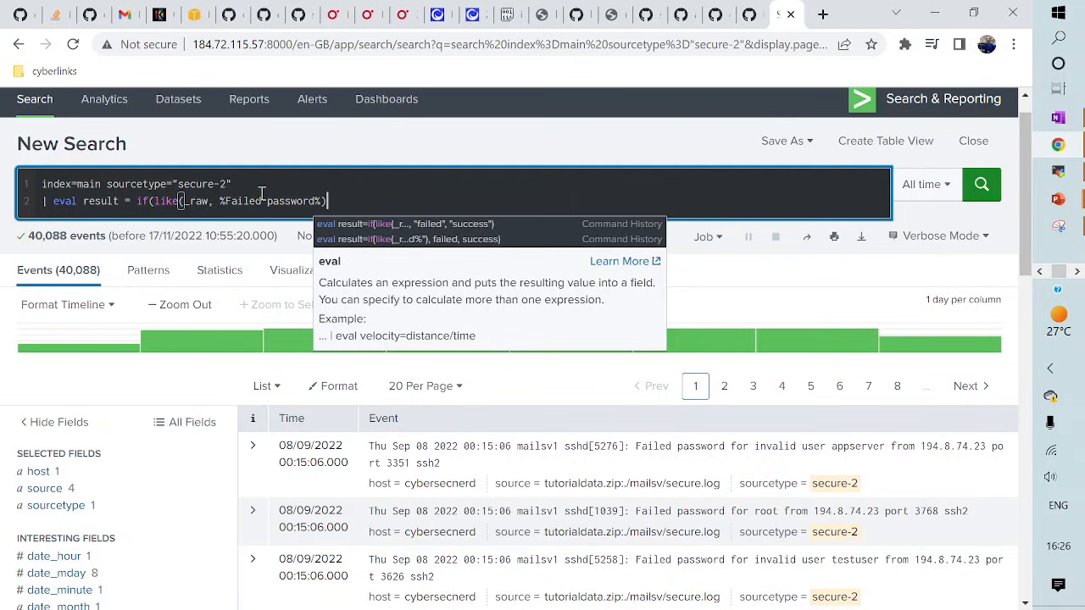
{"action": "type", "text": ", \"f"}
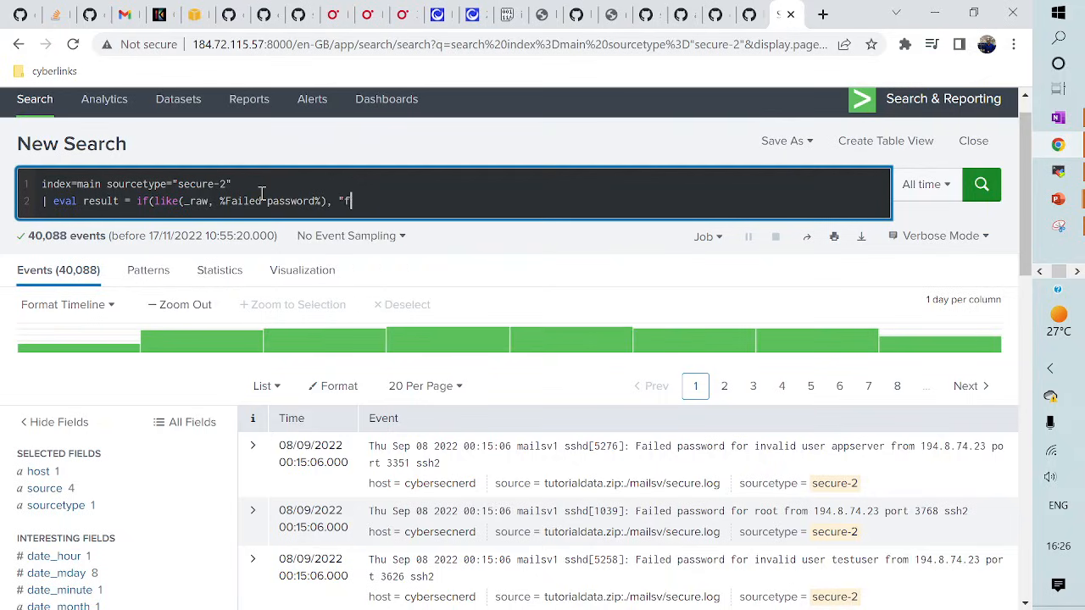
{"action": "type", "text": "ailed\", "}
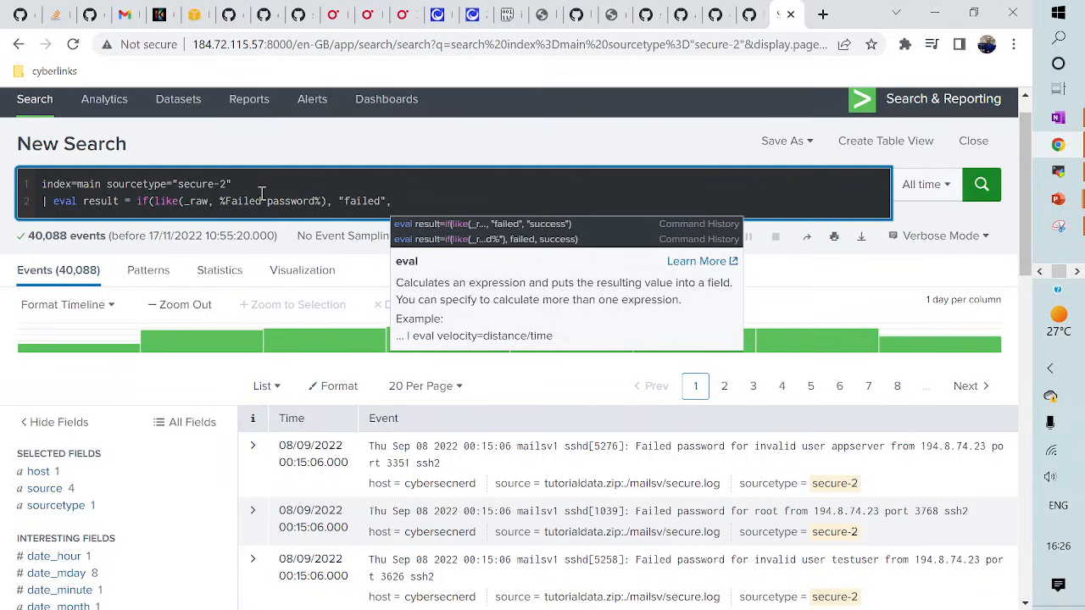
{"action": "type", "text": "\"success"}
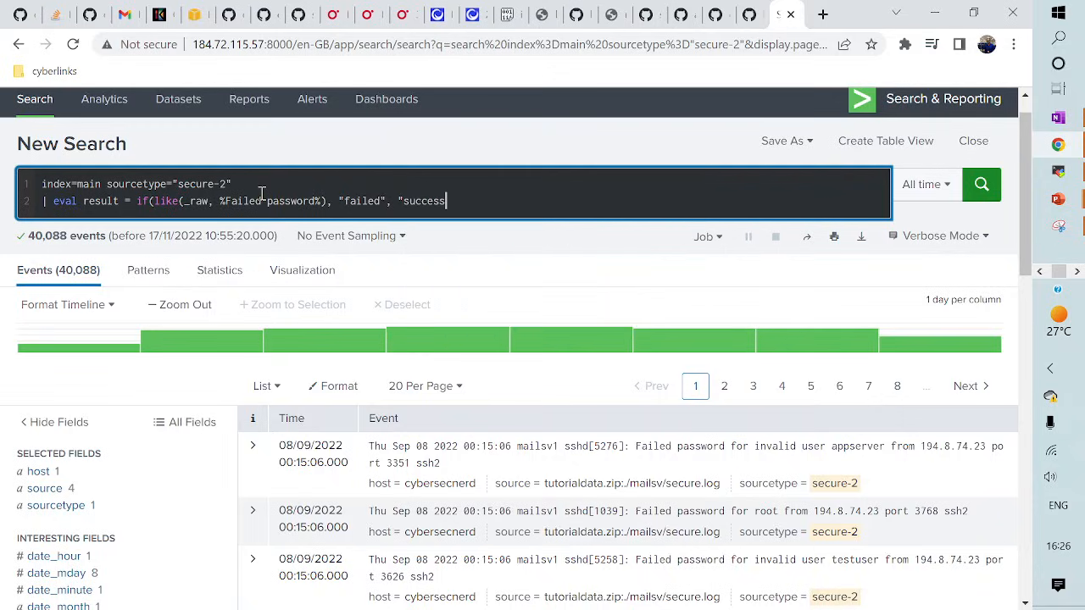
{"action": "type", "text": "\")"}
- Wrap the %Failed password% pattern in double quotes and rerun the search over 40,088 events
{"action": "left_click", "coordinate": [219, 202]}
{"action": "type", "text": "\""}
{"action": "key", "text": "Right"}
{"action": "key", "text": "Right"}
{"action": "key", "text": "Right"}
{"action": "key", "text": "Right"}
{"action": "key", "text": "Right"}
{"action": "key", "text": "Right"}
{"action": "key", "text": "Right"}
{"action": "key", "text": "Right"}
{"action": "key", "text": "Right"}
{"action": "key", "text": "Right"}
{"action": "key", "text": "Right"}
{"action": "key", "text": "Right"}
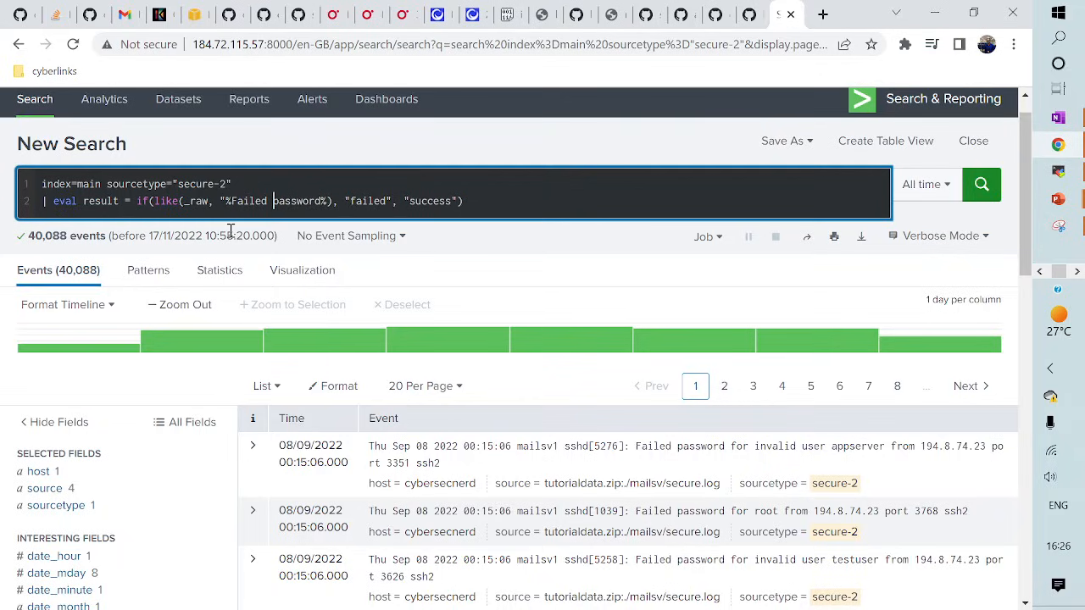
{"action": "key", "text": "Right"}
{"action": "key", "text": "Right"}
{"action": "key", "text": "Right"}
{"action": "key", "text": "Right"}
{"action": "key", "text": "Right"}
{"action": "type", "text": "\""}
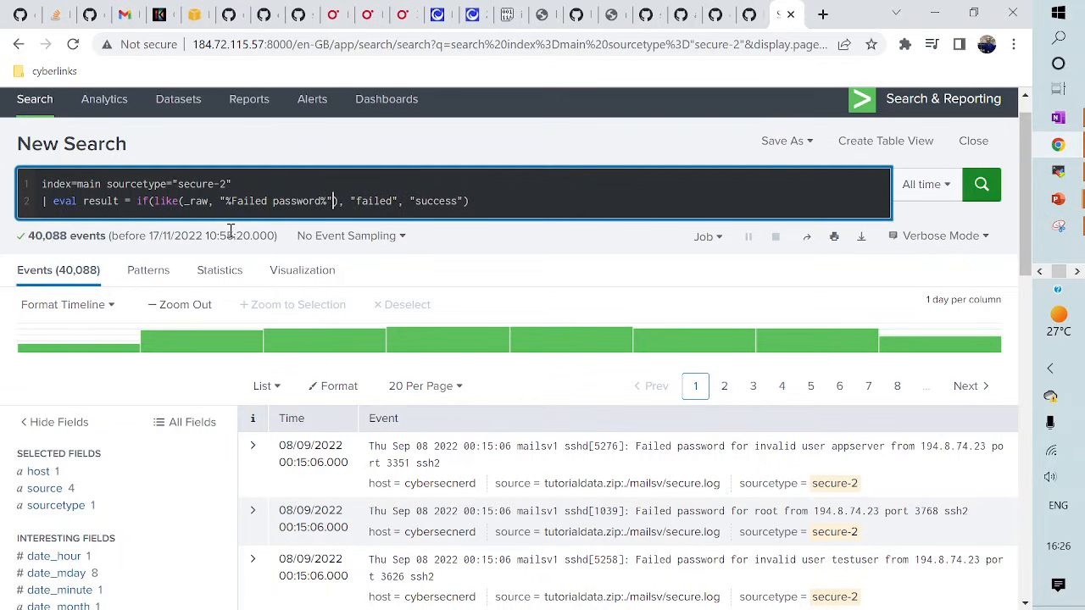
{"action": "key", "text": "Return"}
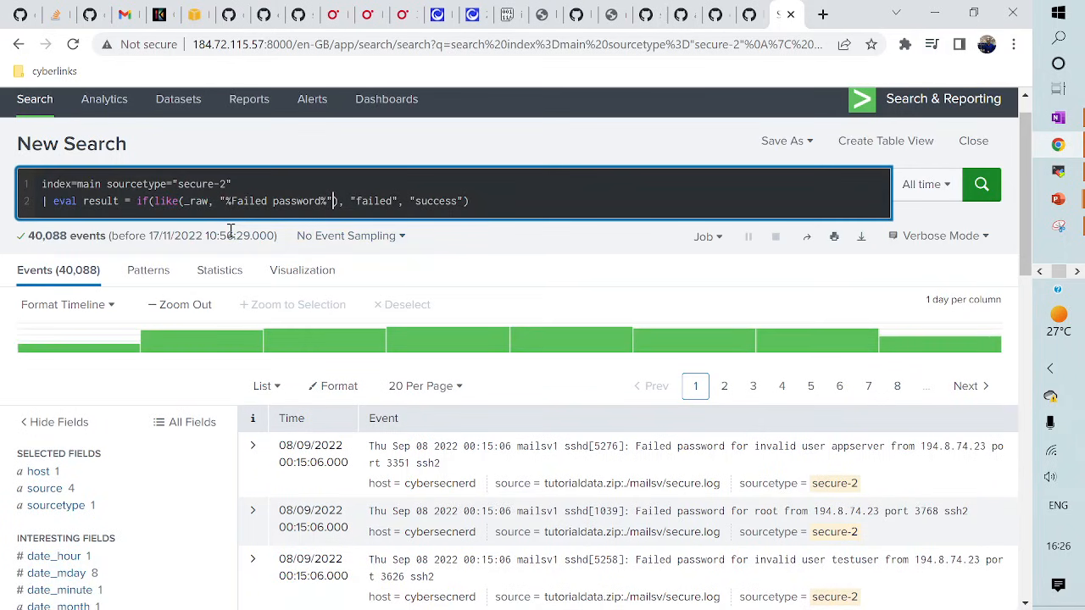
{"action": "scroll", "coordinate": [119, 303], "scroll_direction": "down", "scroll_amount": 3}
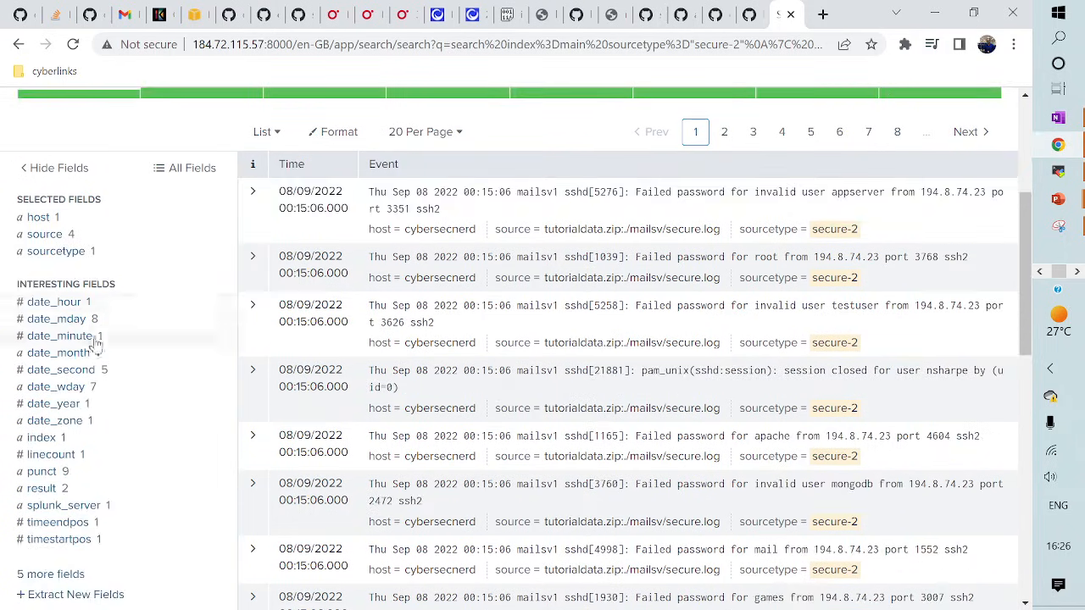
{"action": "scroll", "coordinate": [96, 344], "scroll_direction": "down", "scroll_amount": 2}
{"action": "left_click", "coordinate": [44, 314]}
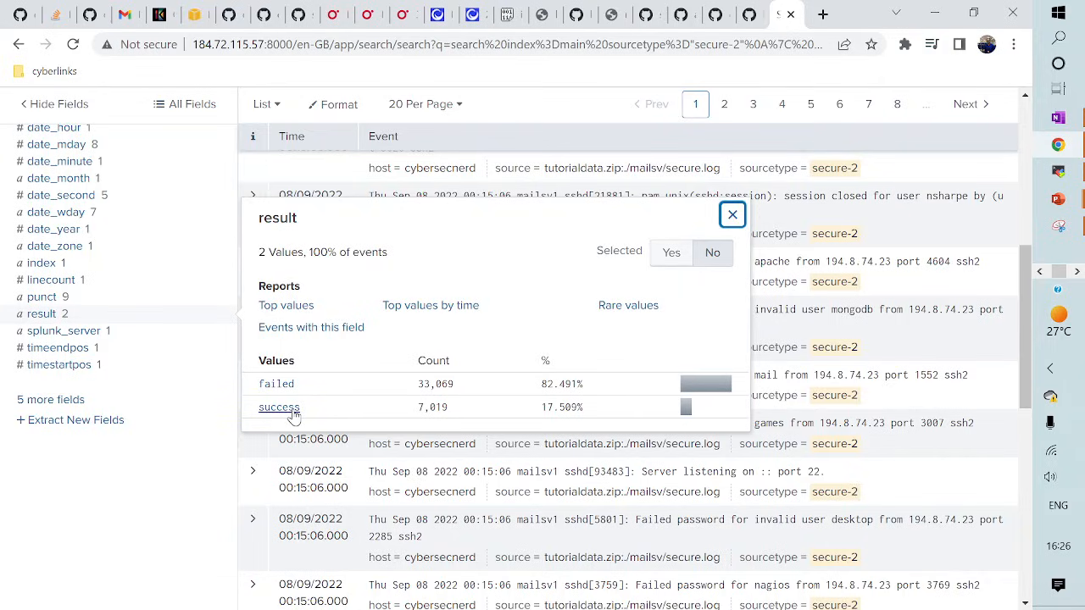
{"action": "scroll", "coordinate": [392, 412], "scroll_direction": "up", "scroll_amount": 4}
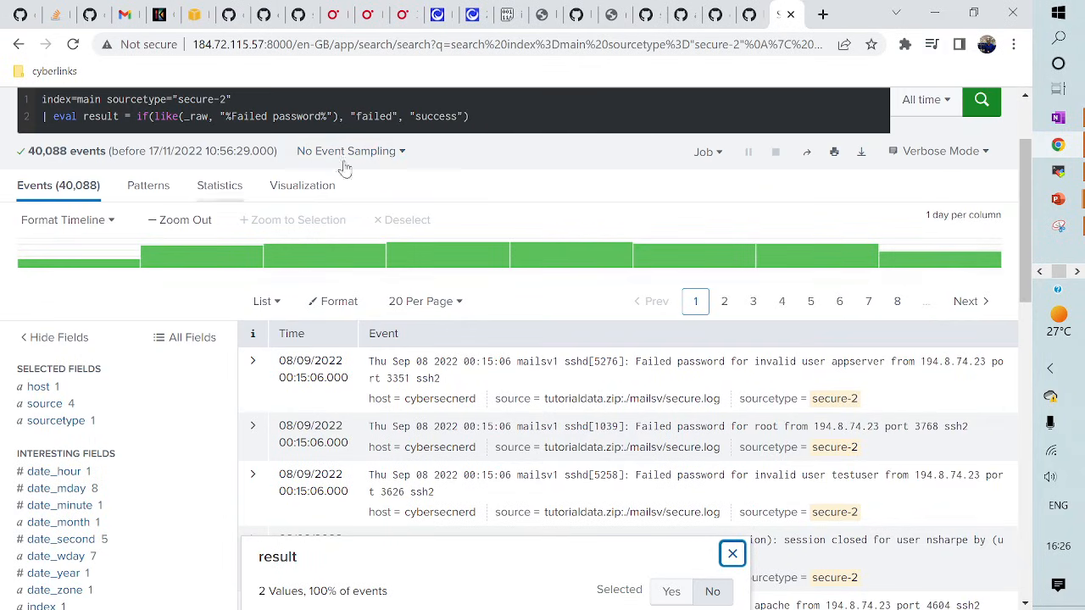
{"action": "scroll", "coordinate": [345, 167], "scroll_direction": "up", "scroll_amount": 2}
{"action": "left_click", "coordinate": [487, 236]}
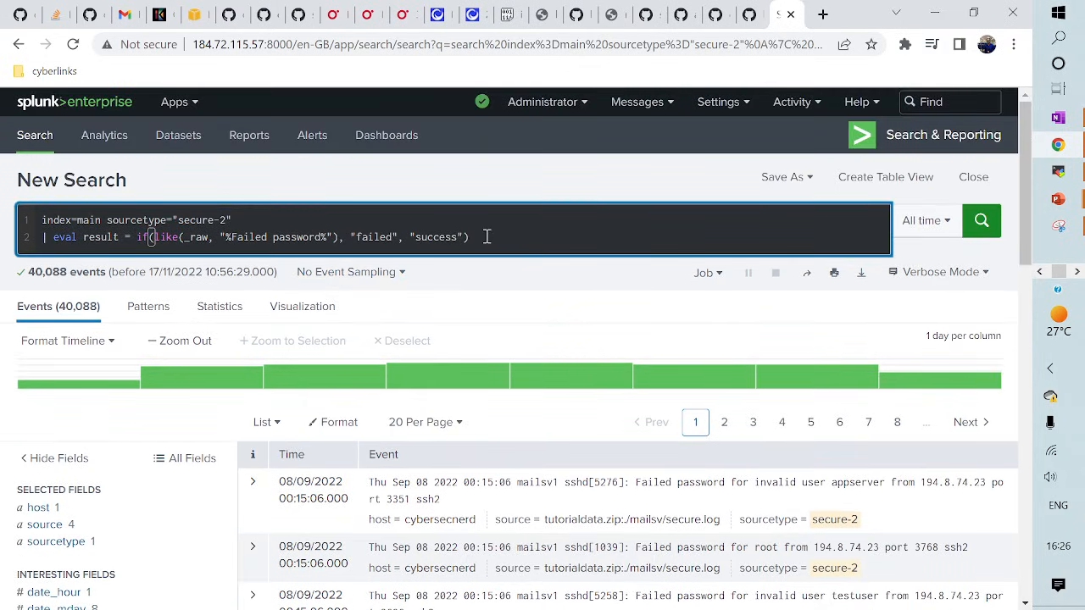
- Append a third line, | stats count by result, and run the search
{"action": "key", "text": "shift+Return"}
{"action": "type", "text": "| "}
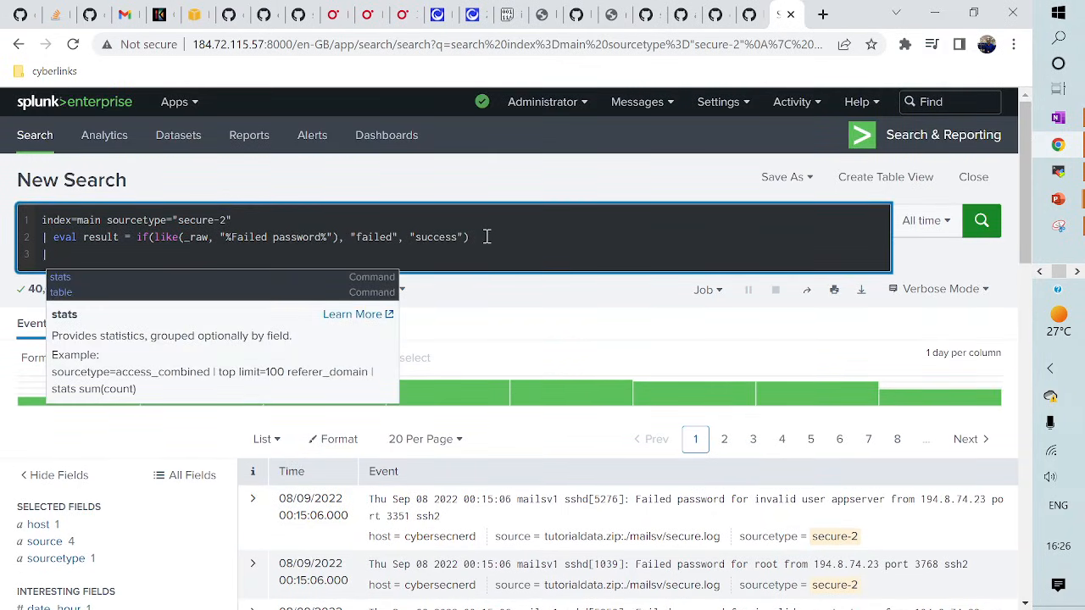
{"action": "type", "text": "stats"}
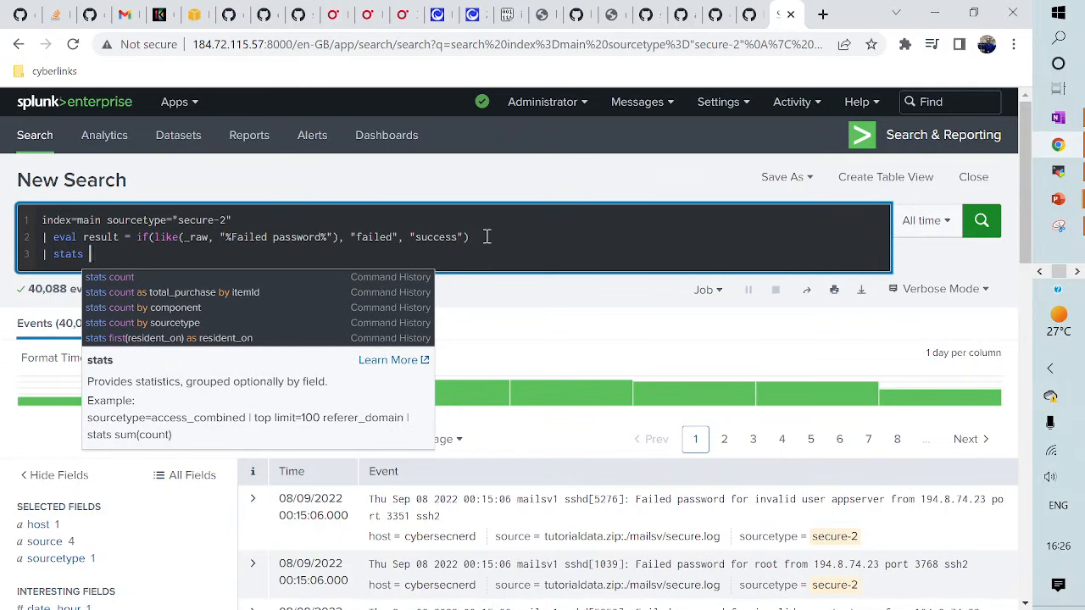
{"action": "type", "text": " count"}
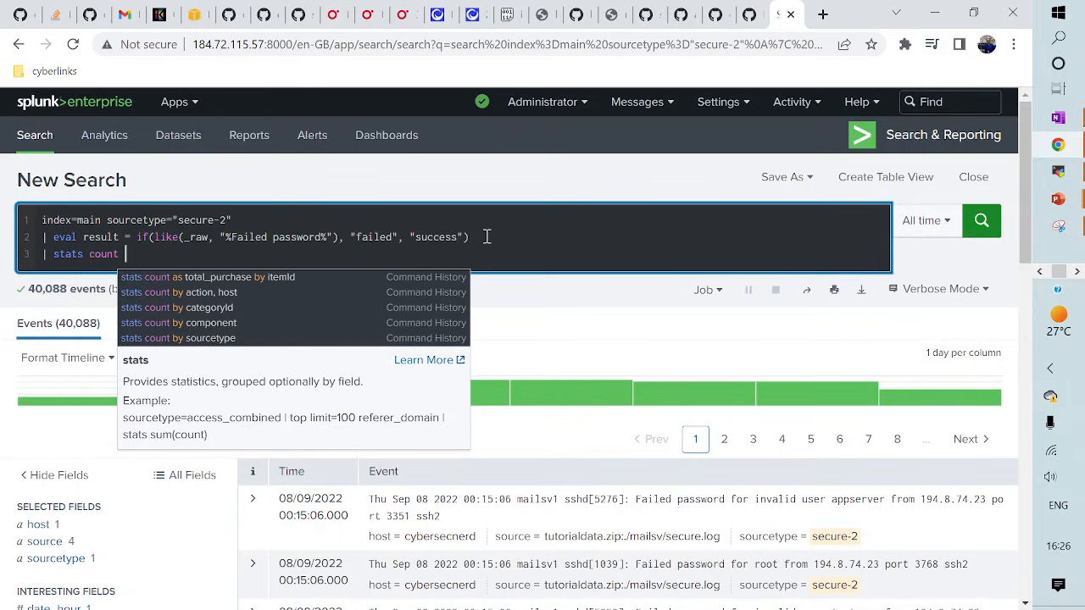
{"action": "type", "text": " by "}
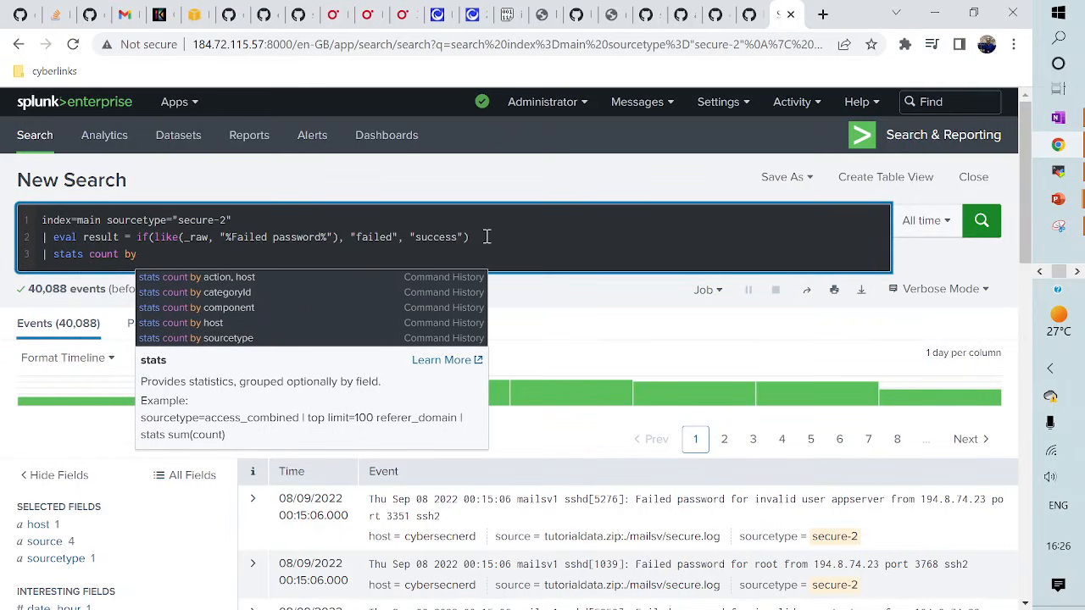
{"action": "type", "text": "result"}
{"action": "key", "text": "Return"}
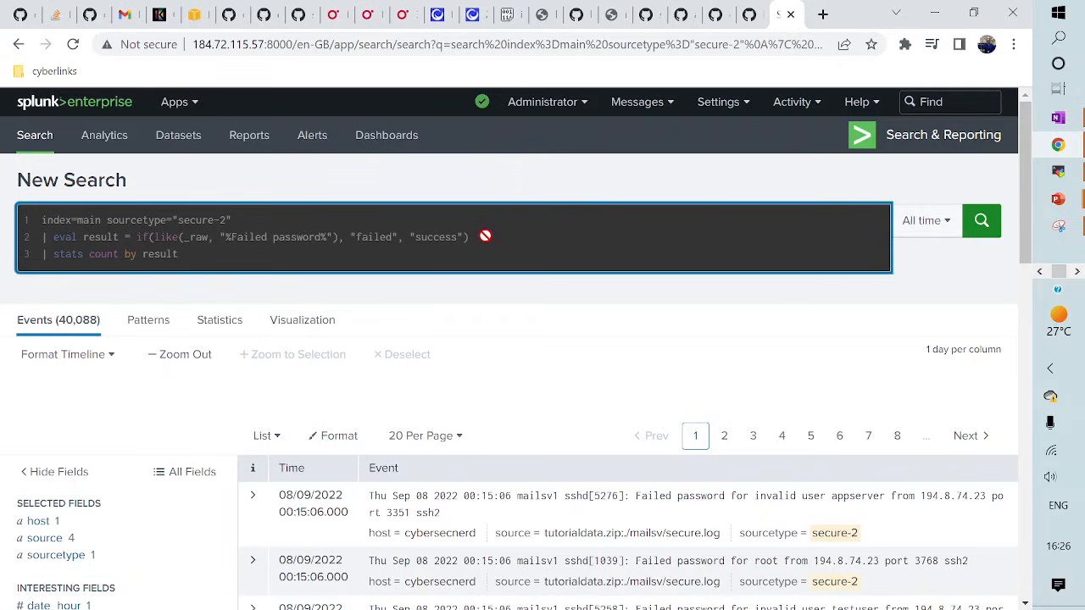
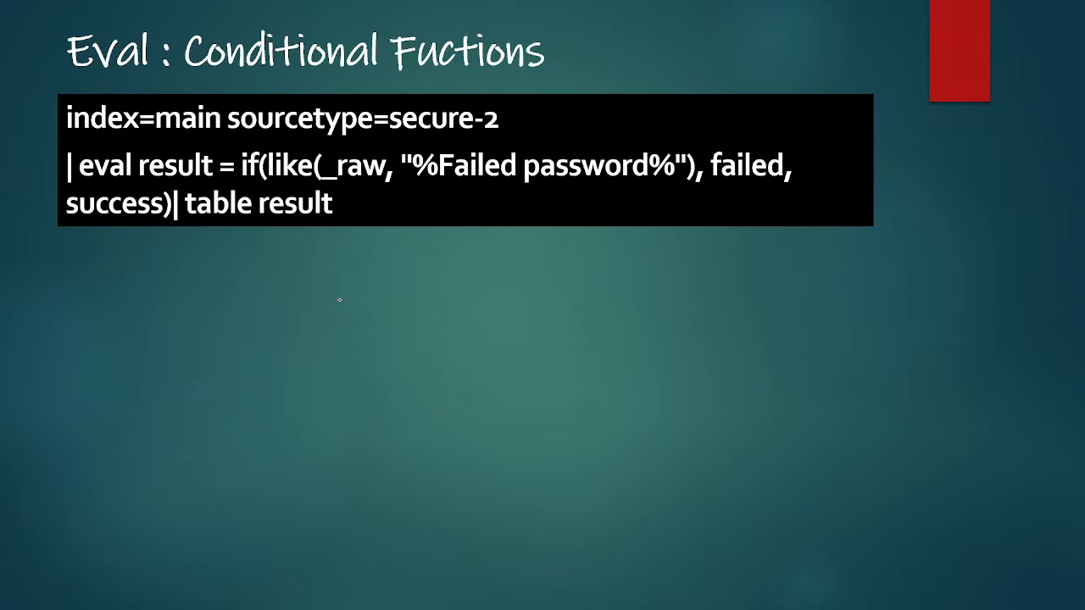
- Toggle the Eval conditional slide between versions, ending on the one with quoted "failed" and "success"
{"action": "key", "text": "Right"}
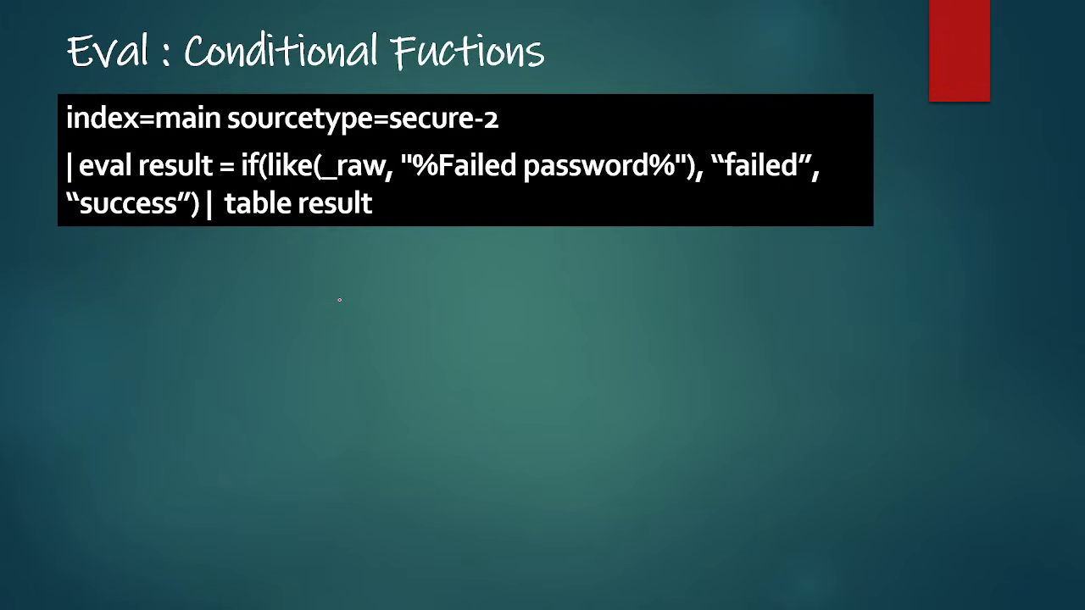
{"action": "key", "text": "Left"}
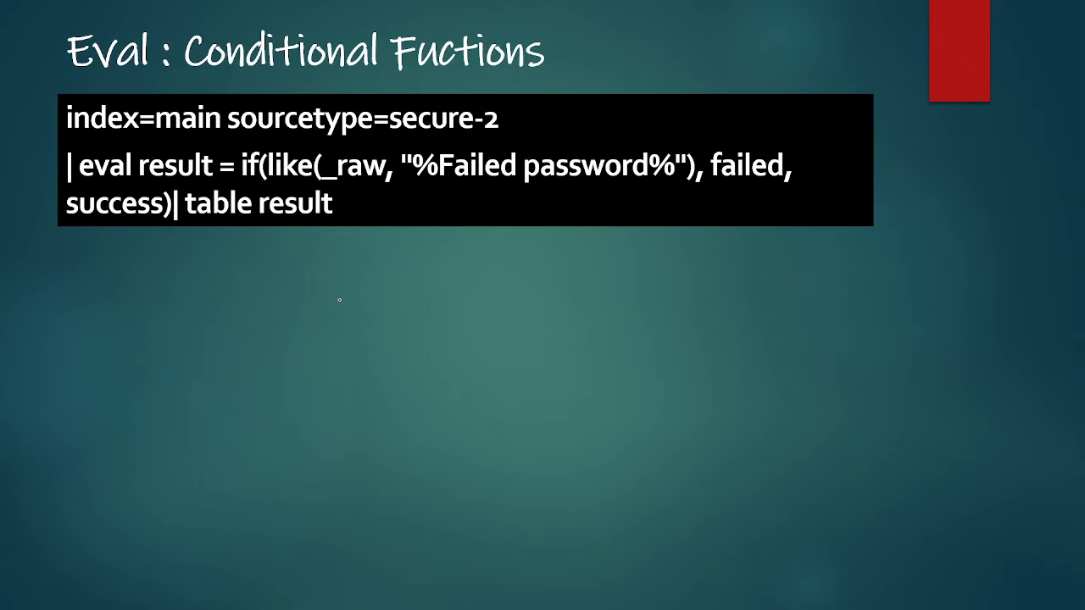
{"action": "key", "text": "Right"}
{"action": "key", "text": "Right"}
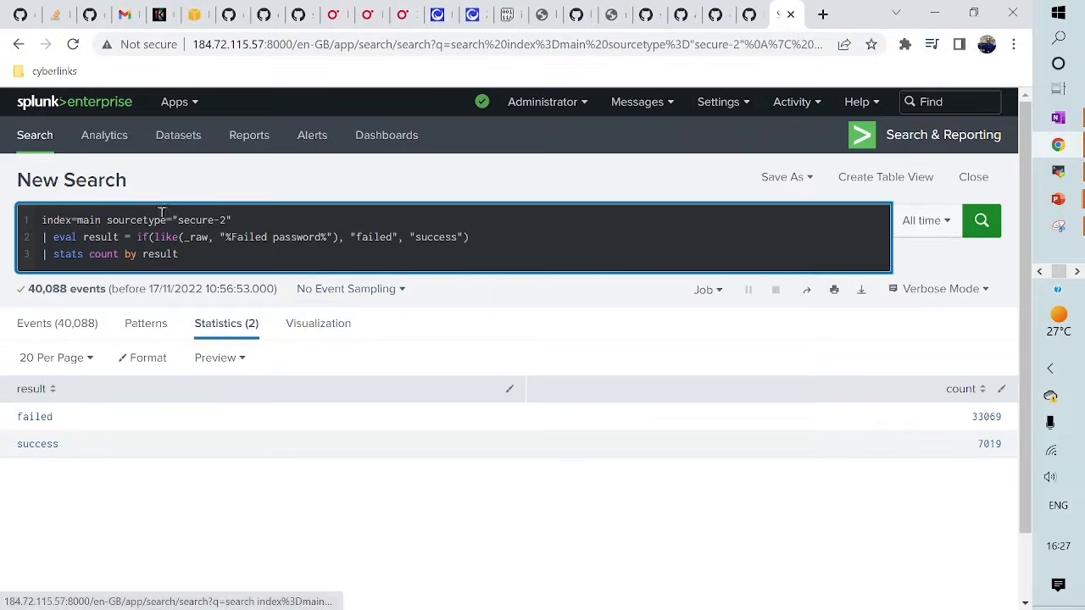
- Replace the old query with sourcetype access_combined_wcookie from the autocomplete suggestions
{"action": "left_click_drag", "start_coordinate": [189, 234], "coordinate": [217, 256]}
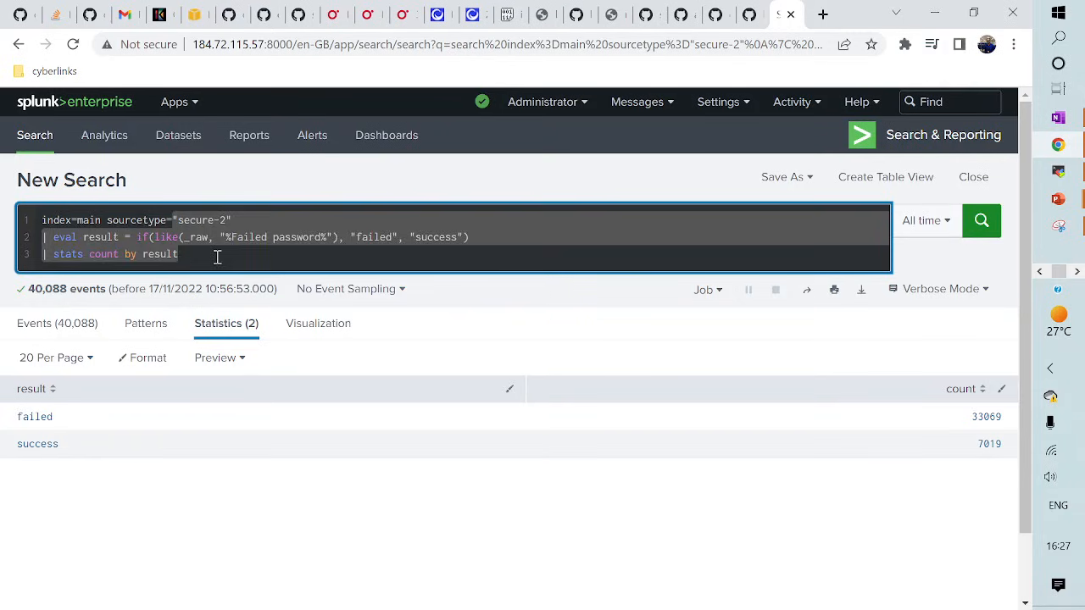
{"action": "key", "text": "BackSpace"}
{"action": "type", "text": "acces"}
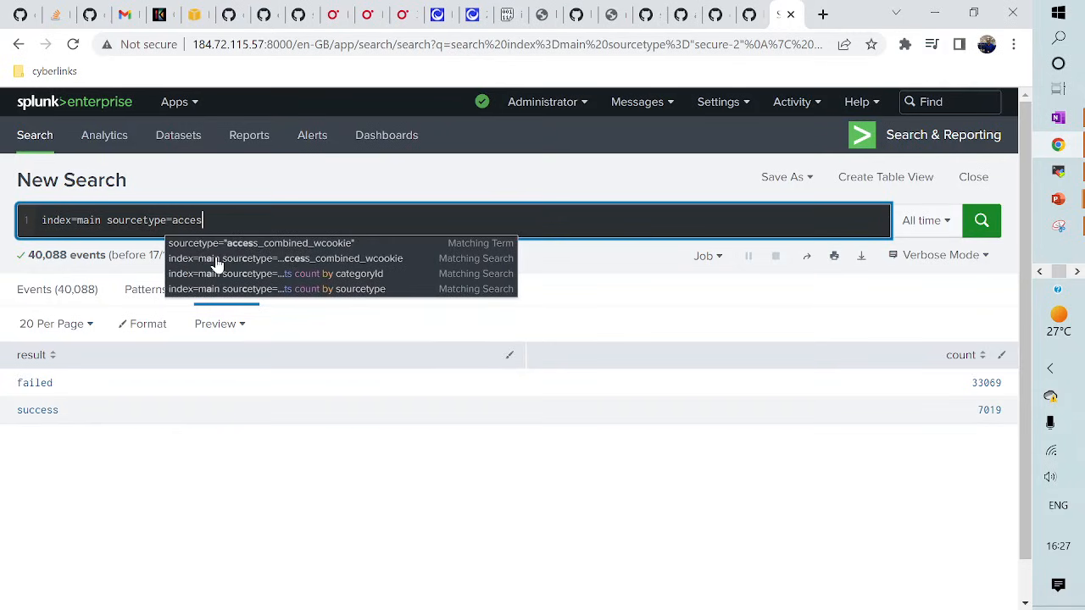
{"action": "left_click", "coordinate": [259, 244]}
- Add a second line: | eval category = case(status >= 500, "Server Error", status >= 400, "Client Erorr", status == 200, "OKAY", 1=1, "NA")
{"action": "key", "text": "shift+Return"}
{"action": "type", "text": "| "}
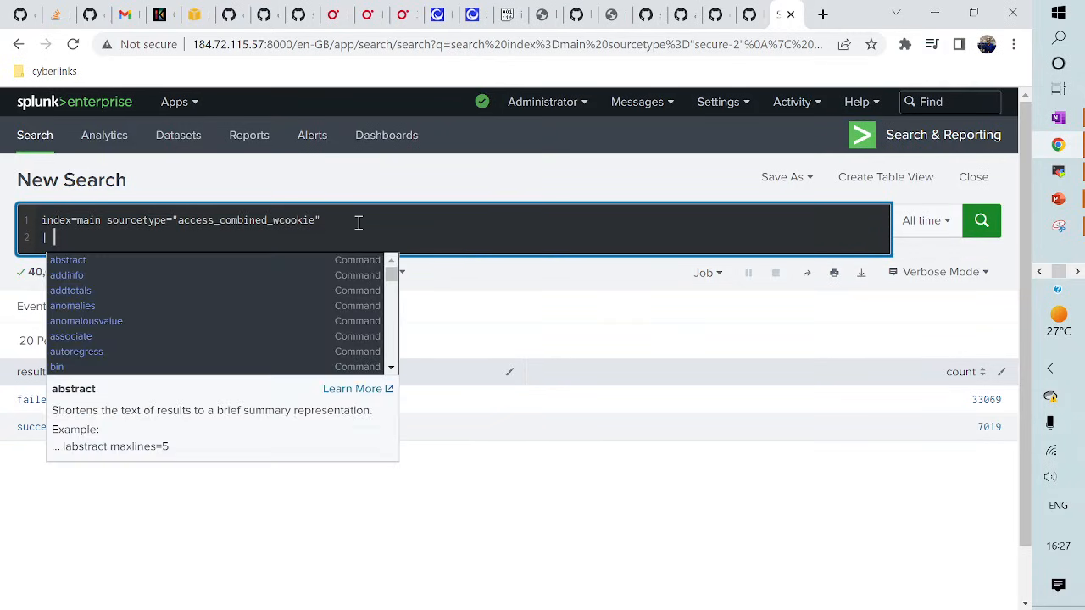
{"action": "type", "text": "eval "}
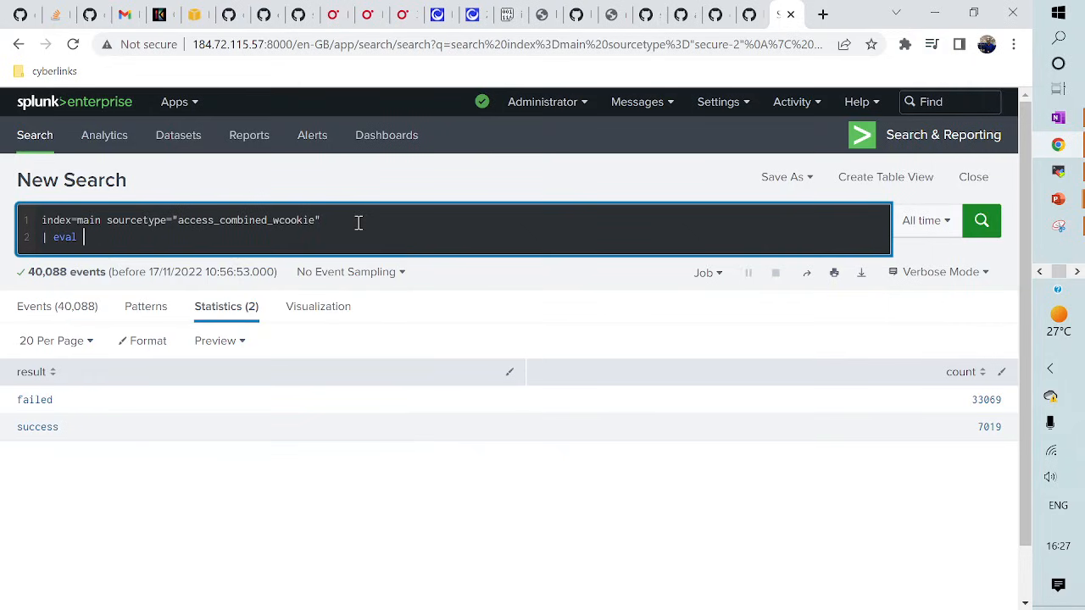
{"action": "type", "text": "category "}
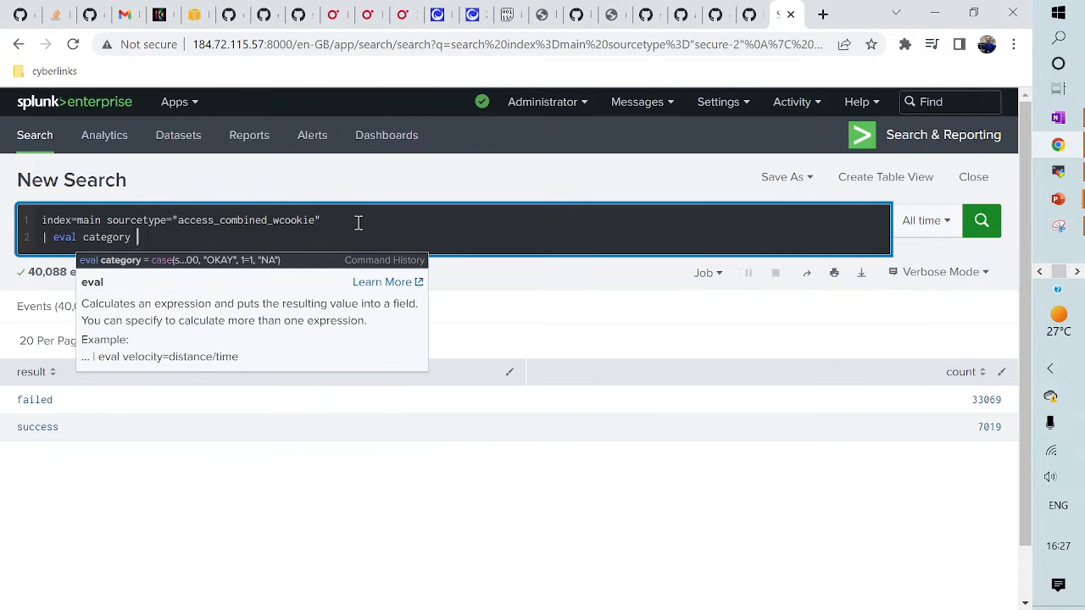
{"action": "type", "text": "= case"}
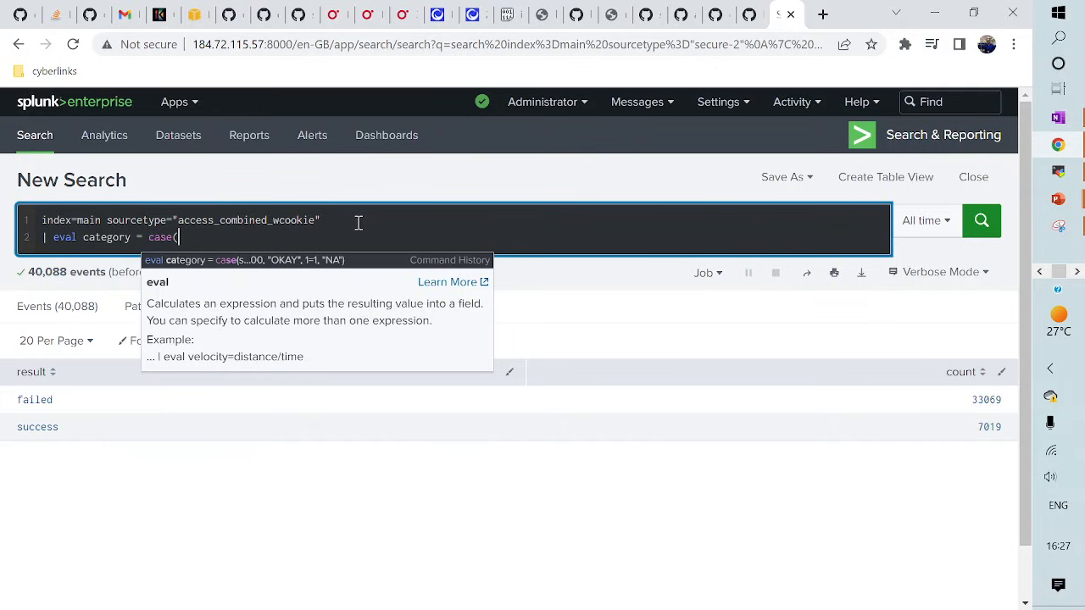
{"action": "type", "text": "("}
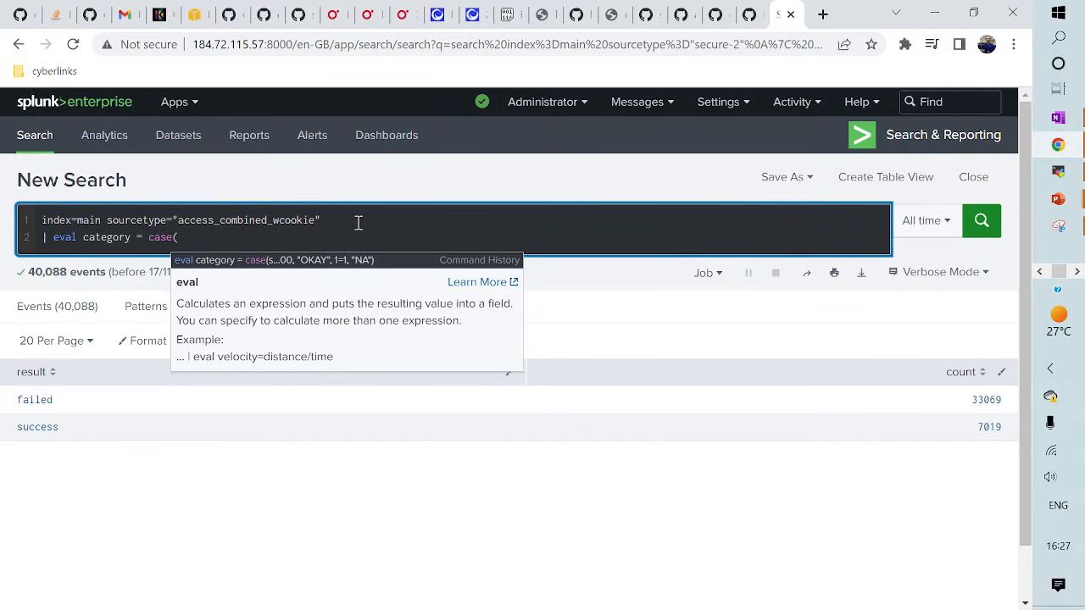
{"action": "type", "text": "stat"}
{"action": "key", "text": "BackSpace"}
{"action": "key", "text": "BackSpace"}
{"action": "key", "text": "BackSpace"}
{"action": "key", "text": "BackSpace"}
{"action": "type", "text": "status "}
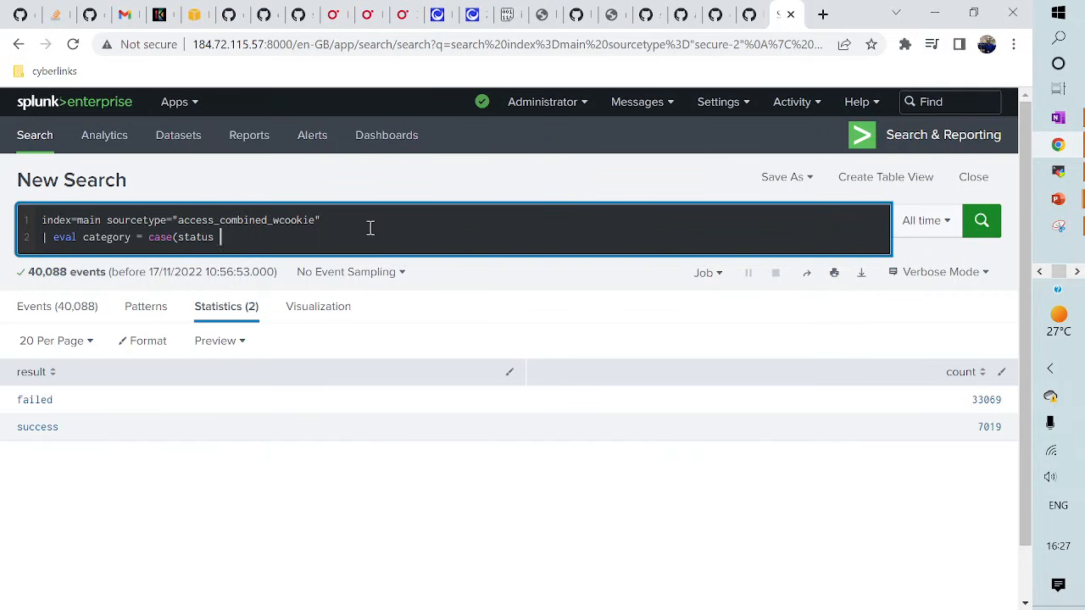
{"action": "type", "text": ">= 5"}
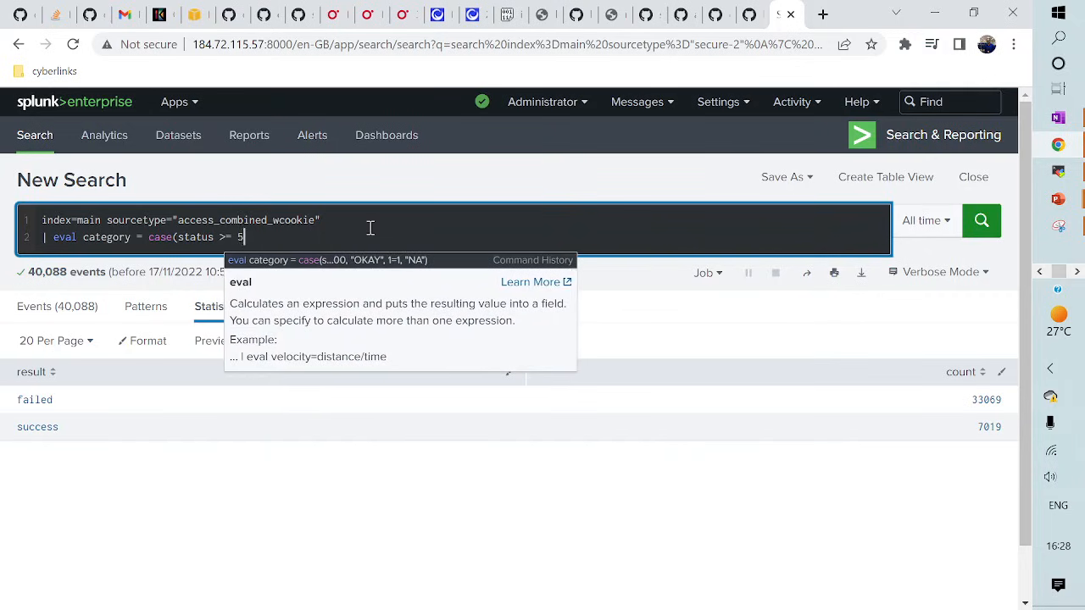
{"action": "type", "text": "00, \"Server Er"}
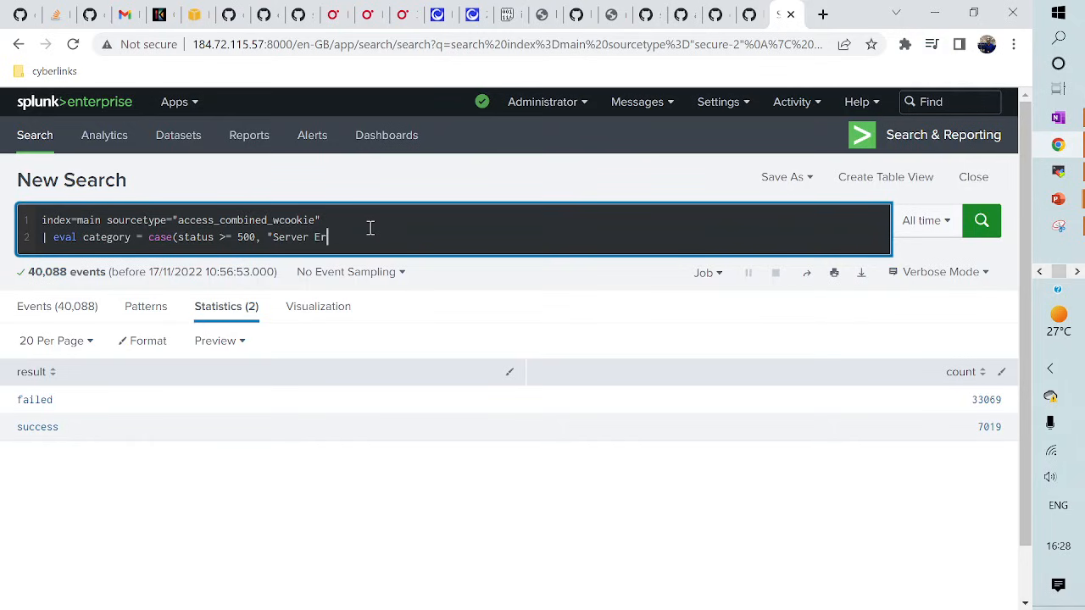
{"action": "type", "text": "ror\", status"}
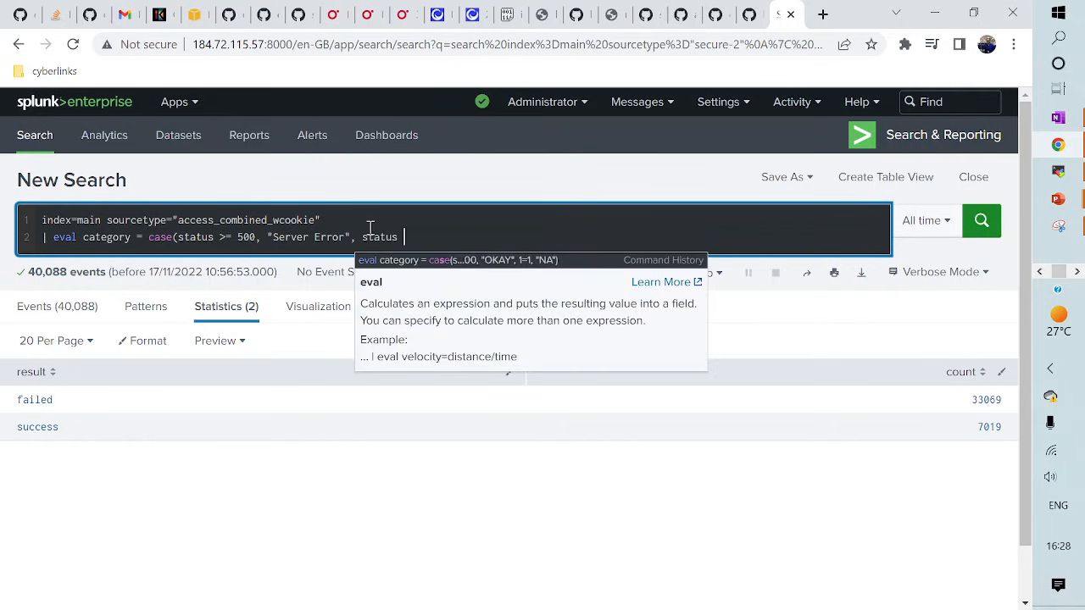
{"action": "type", "text": ">= "}
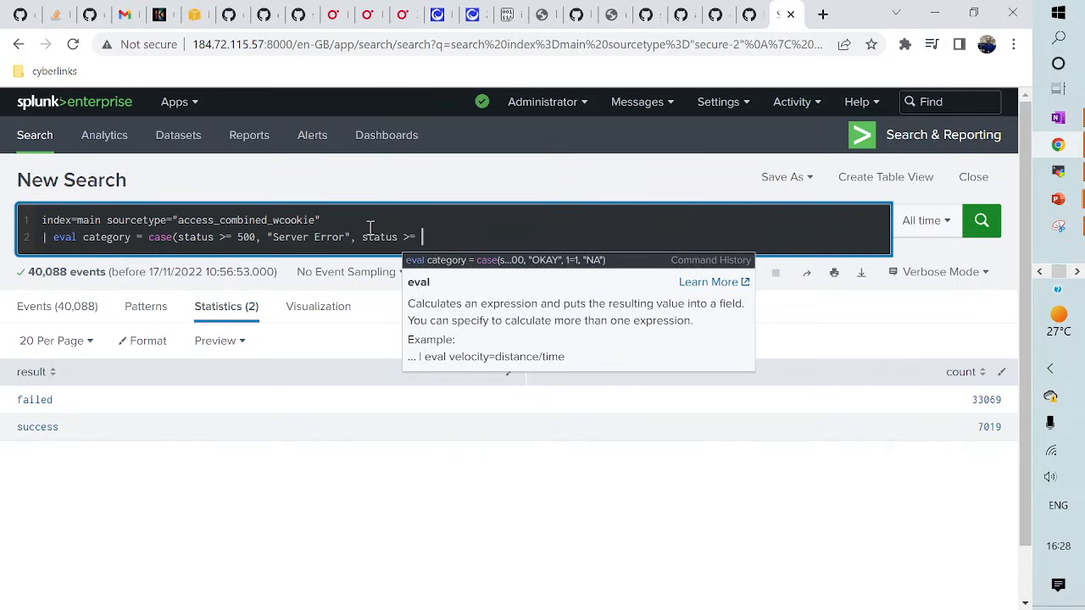
{"action": "type", "text": "400"}
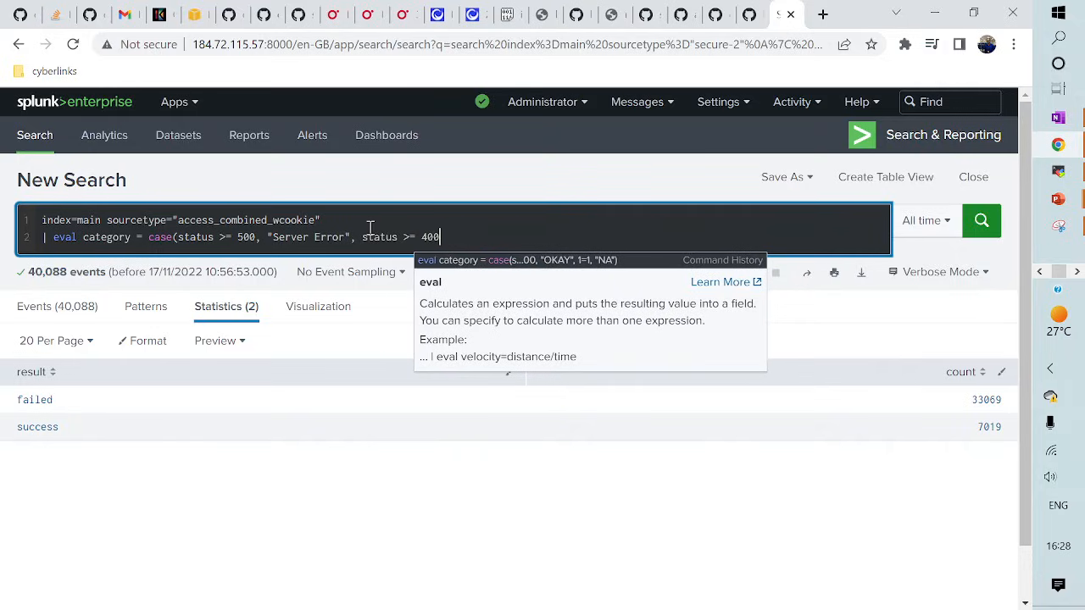
{"action": "type", "text": ", \"Client"}
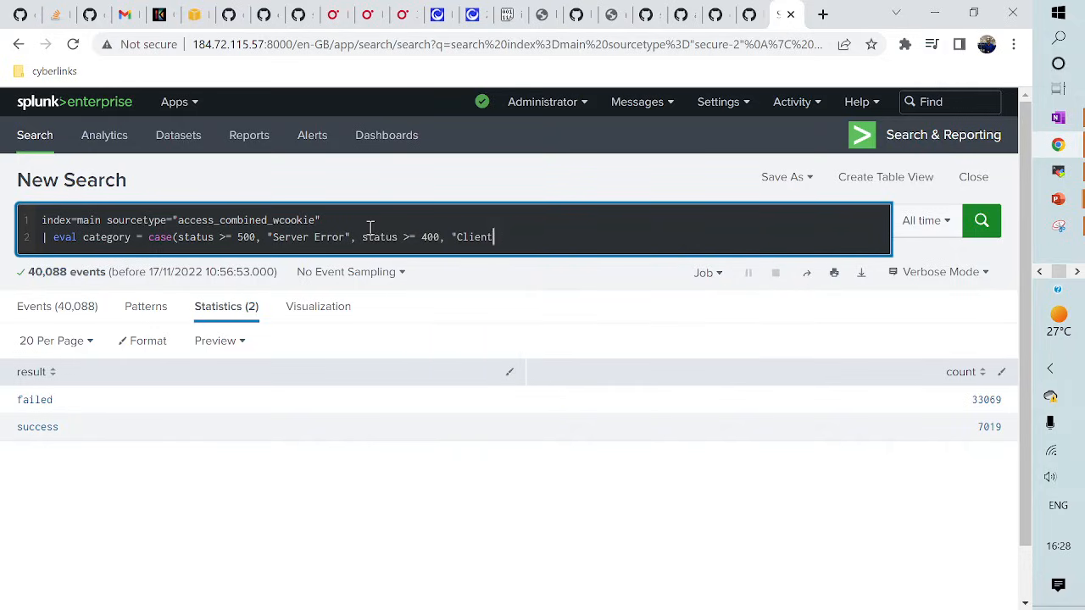
{"action": "type", "text": " Erorr\", status == "}
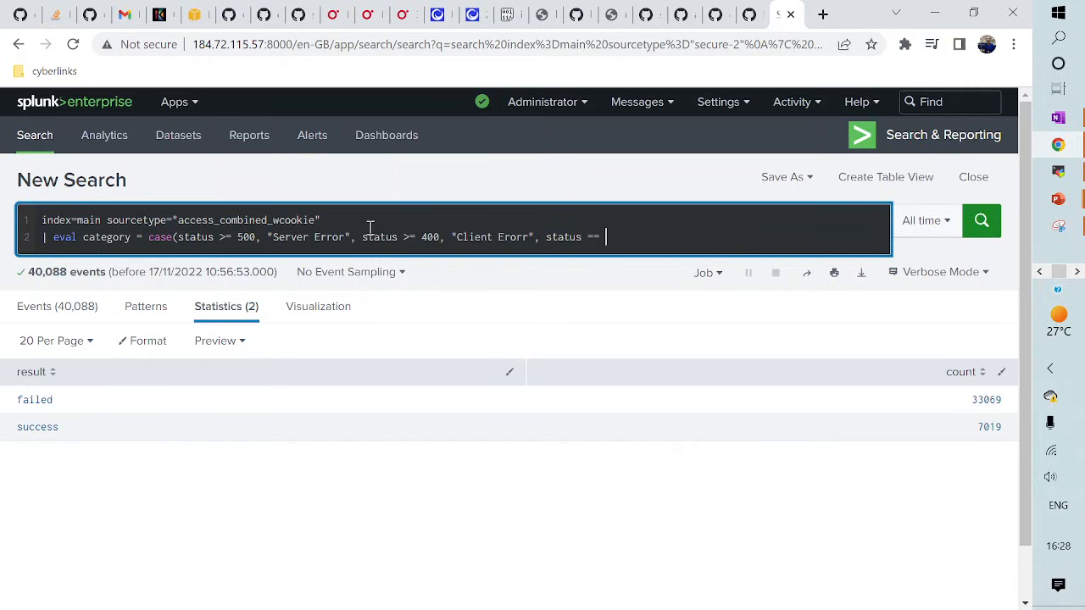
{"action": "type", "text": "200, \"OKAY\", 1=1, \"NA\")"}
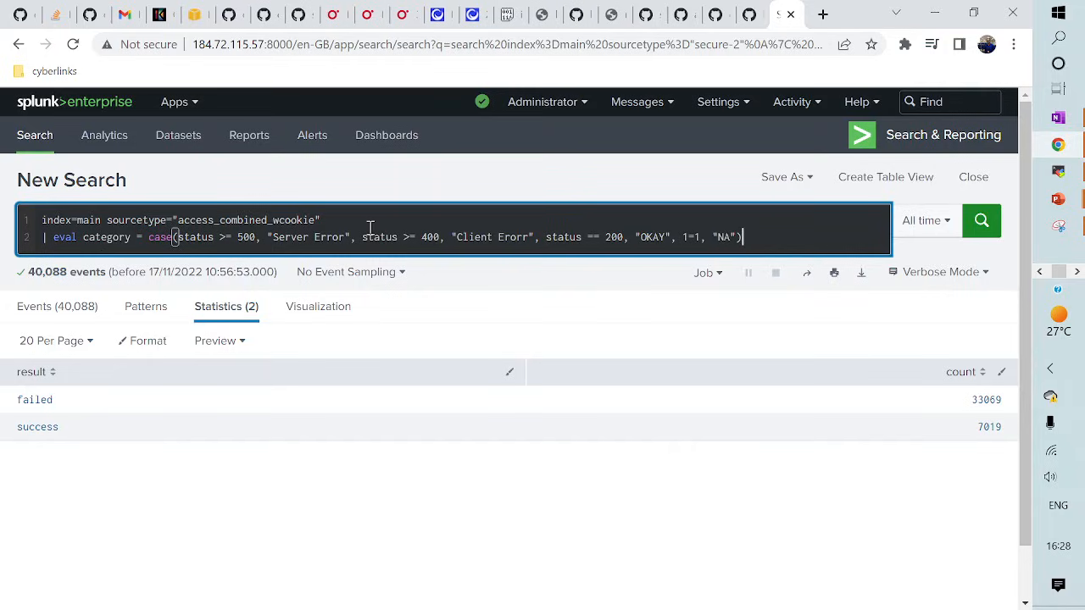
- Run the case() search over 39,532 events and check the category values OKAY, Client Erorr and Server Error
{"action": "key", "text": "Return"}
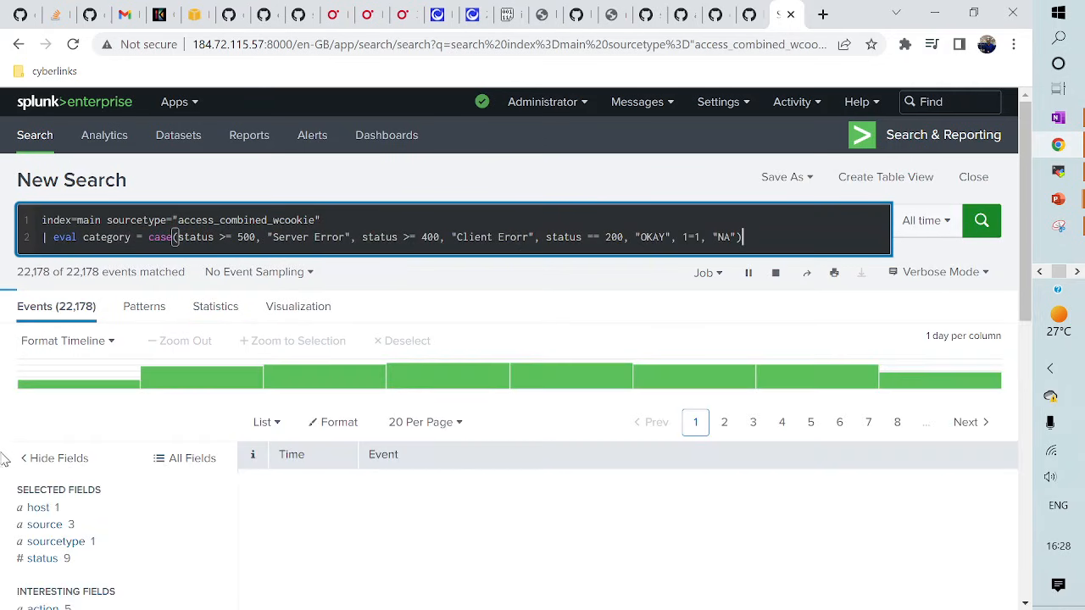
{"action": "scroll", "coordinate": [68, 483], "scroll_direction": "down", "scroll_amount": 3}
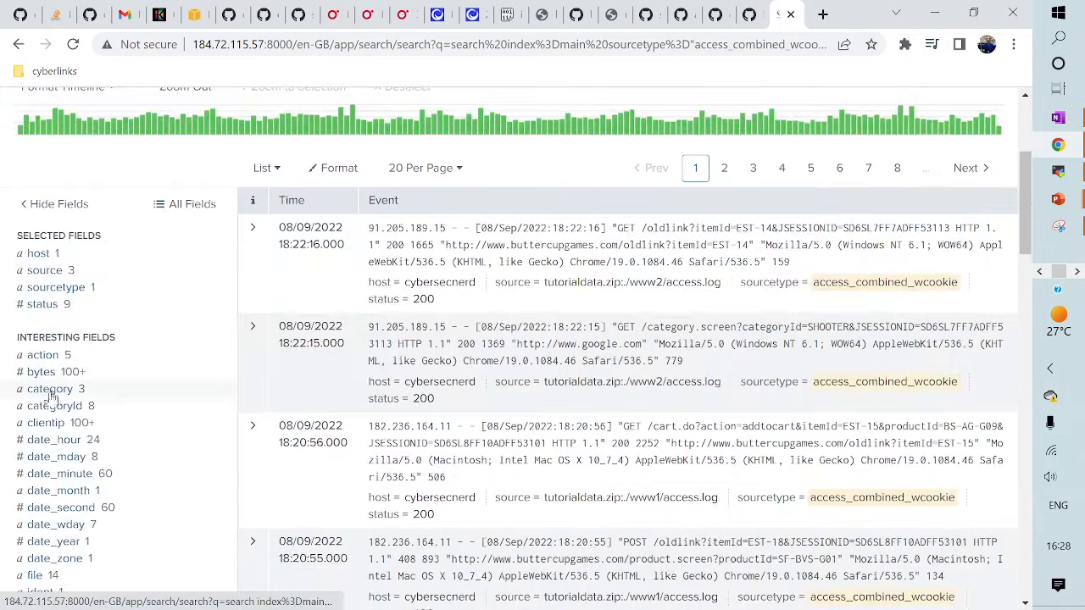
{"action": "left_click", "coordinate": [50, 390]}
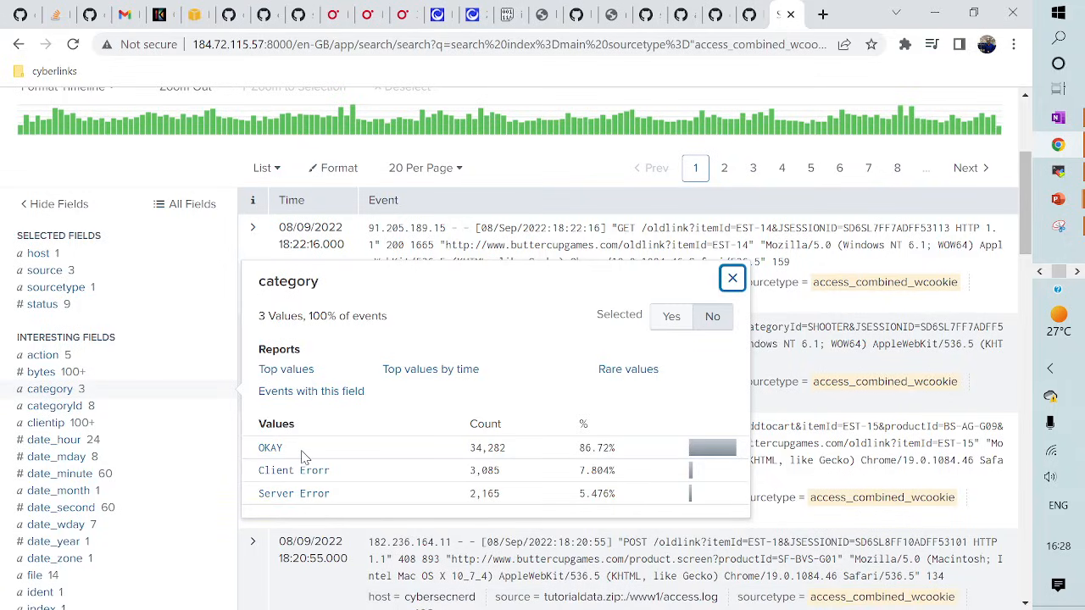
{"action": "scroll", "coordinate": [307, 462], "scroll_direction": "up", "scroll_amount": 3}
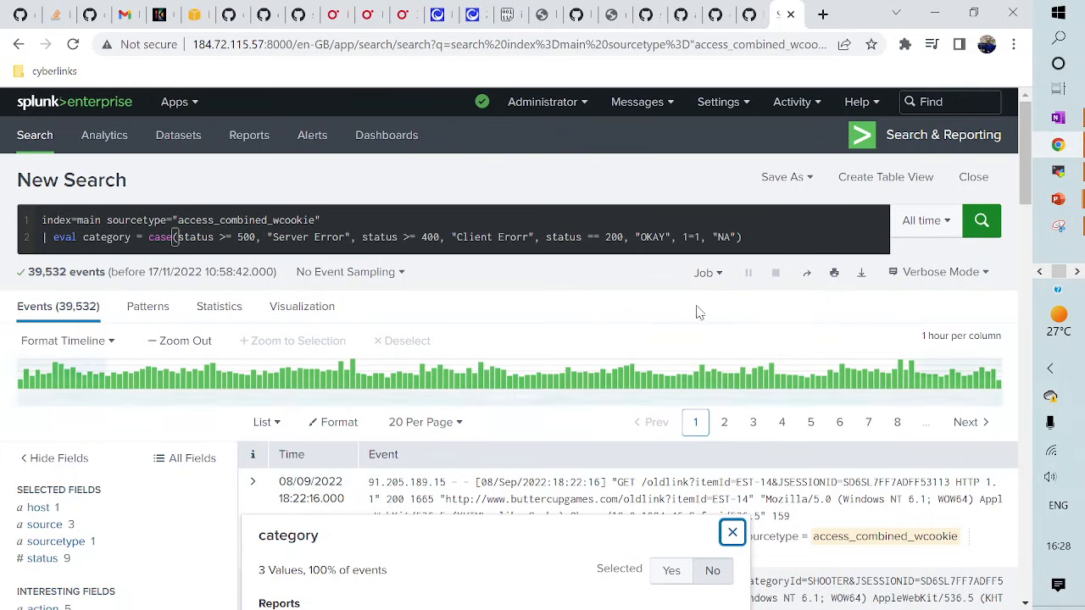
{"action": "left_click", "coordinate": [755, 237]}
- Append a third line, | stats count by category, and run the search
{"action": "key", "text": "shift+Return"}
{"action": "type", "text": "| stats cou"}
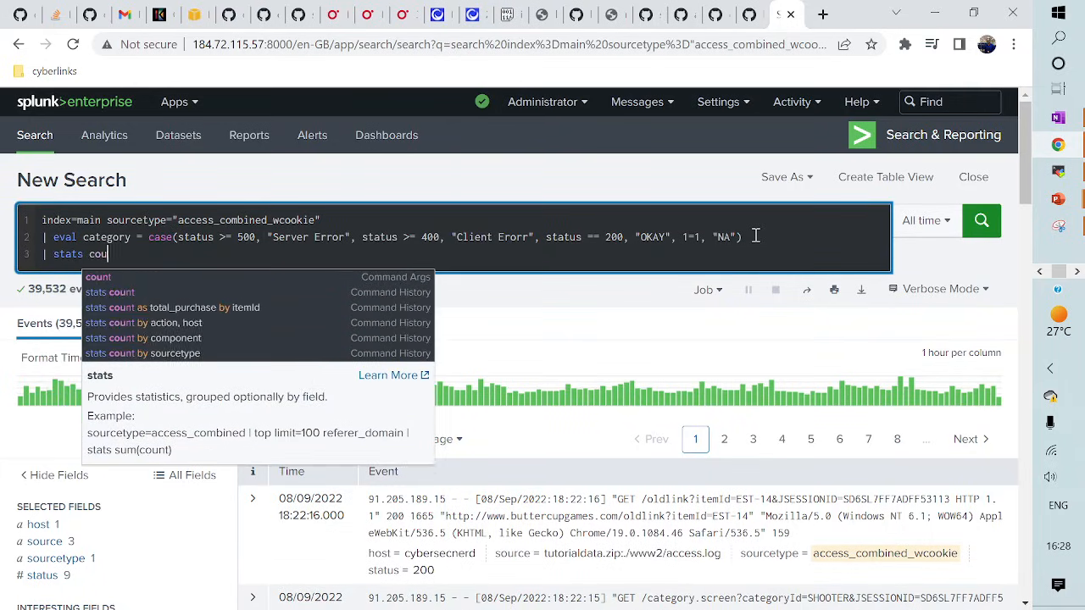
{"action": "type", "text": "nt by category"}
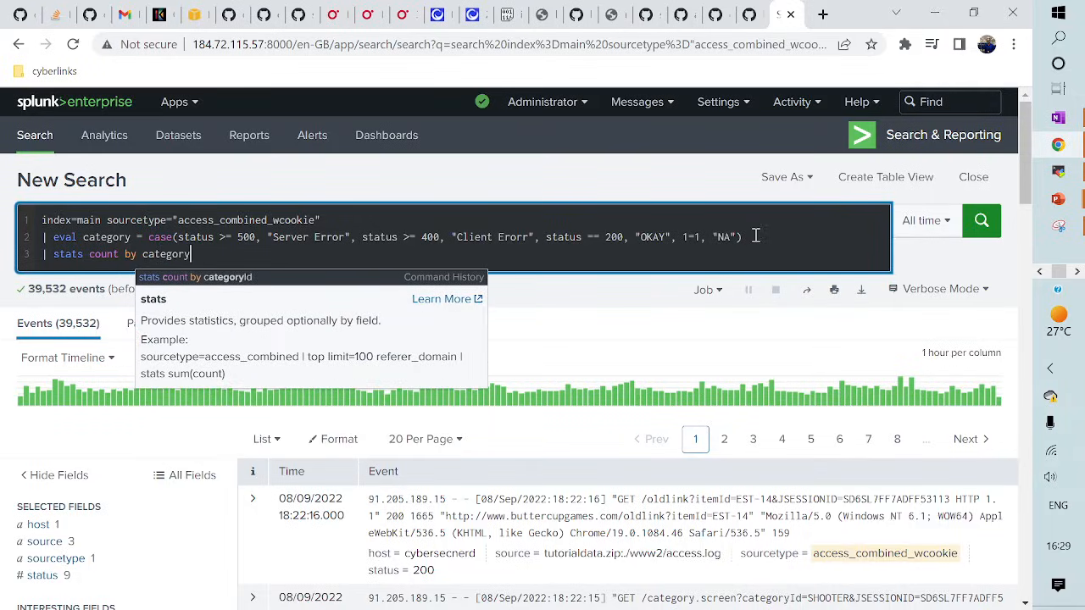
{"action": "key", "text": "Return"}
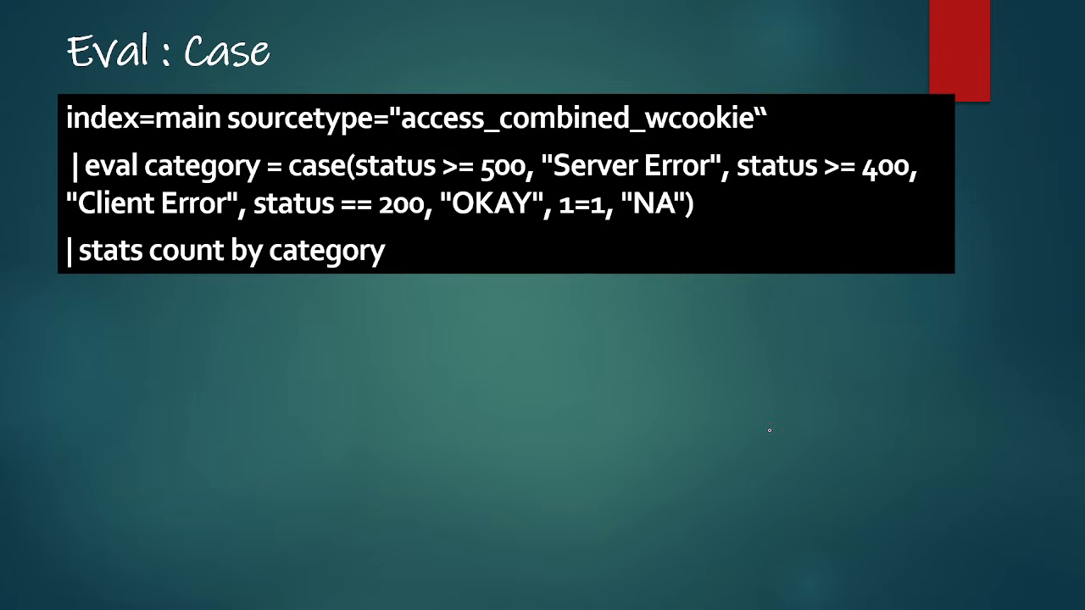
- Advance to the string concatenation slide, then cut the Splunk query back to its base line and rerun it
{"action": "key", "text": "Right"}
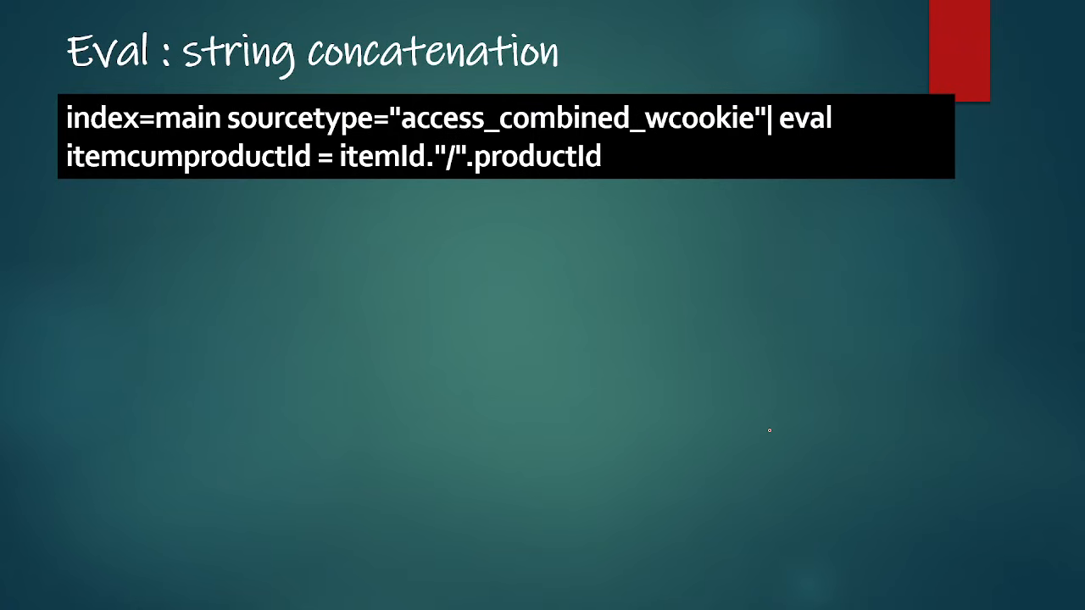
{"action": "key", "text": "alt+Tab"}
{"action": "left_click_drag", "start_coordinate": [344, 223], "coordinate": [360, 255]}
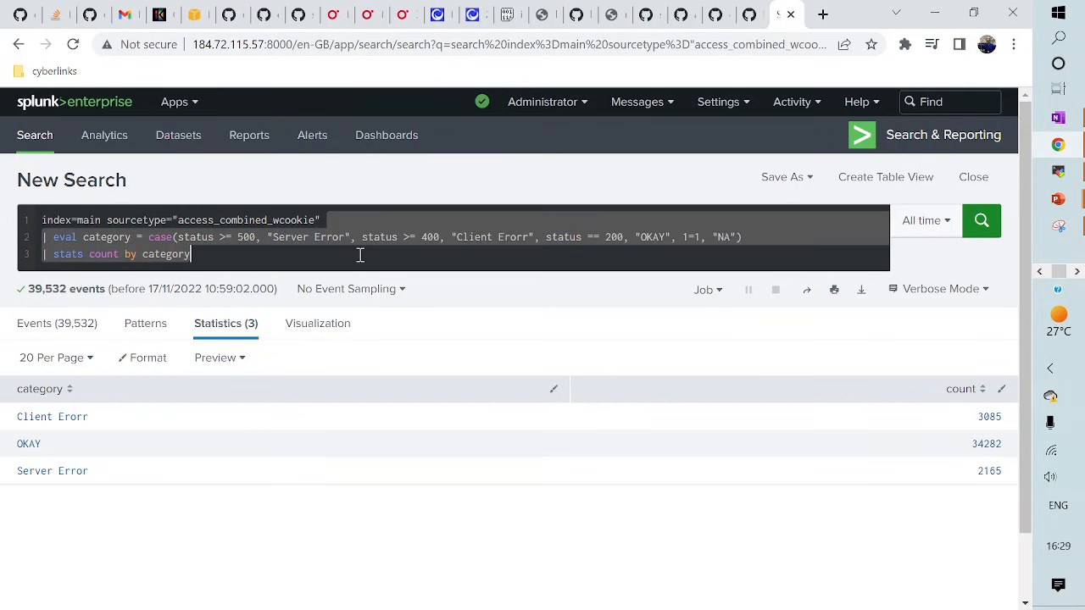
{"action": "key", "text": "BackSpace"}
{"action": "key", "text": "Return"}
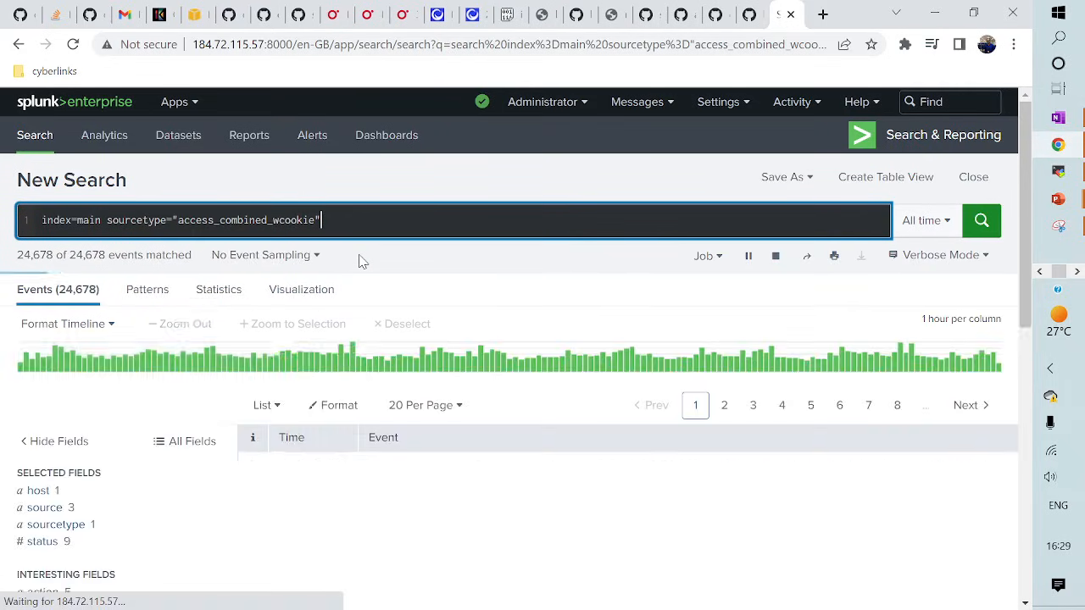
- Inspect the top-value breakdowns of the categoryId and itemId fields in the Interesting Fields sidebar
{"action": "scroll", "coordinate": [192, 384], "scroll_direction": "down", "scroll_amount": 4}
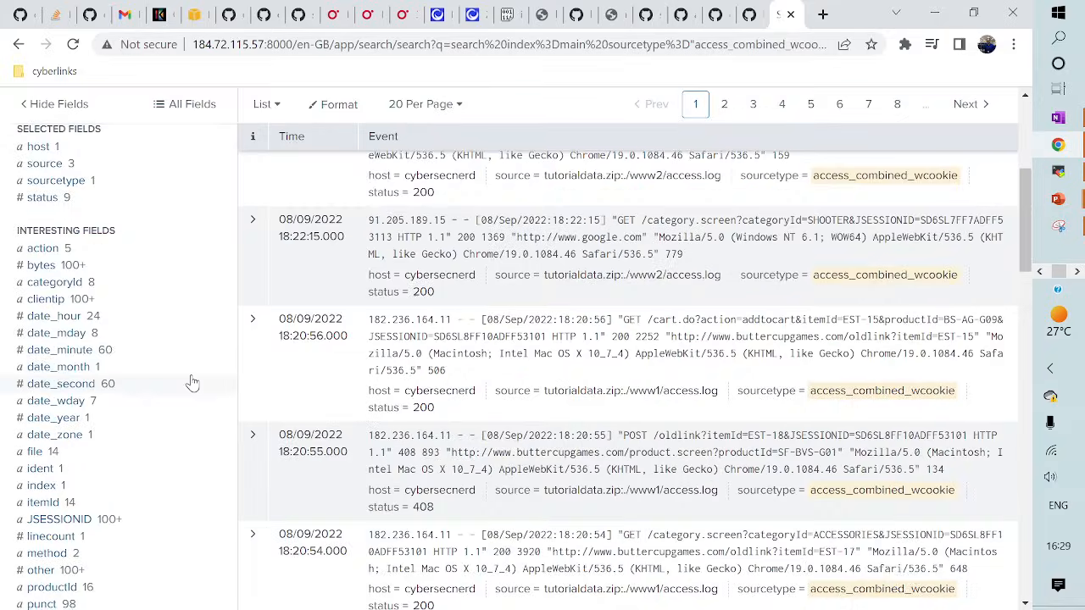
{"action": "left_click", "coordinate": [55, 285]}
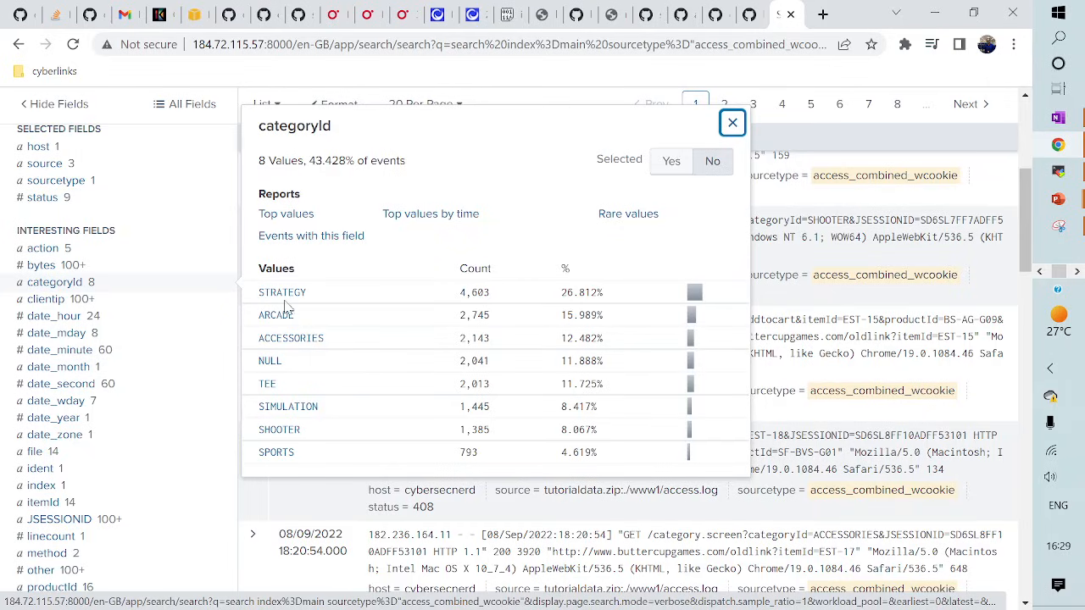
{"action": "scroll", "coordinate": [121, 430], "scroll_direction": "down", "scroll_amount": 1}
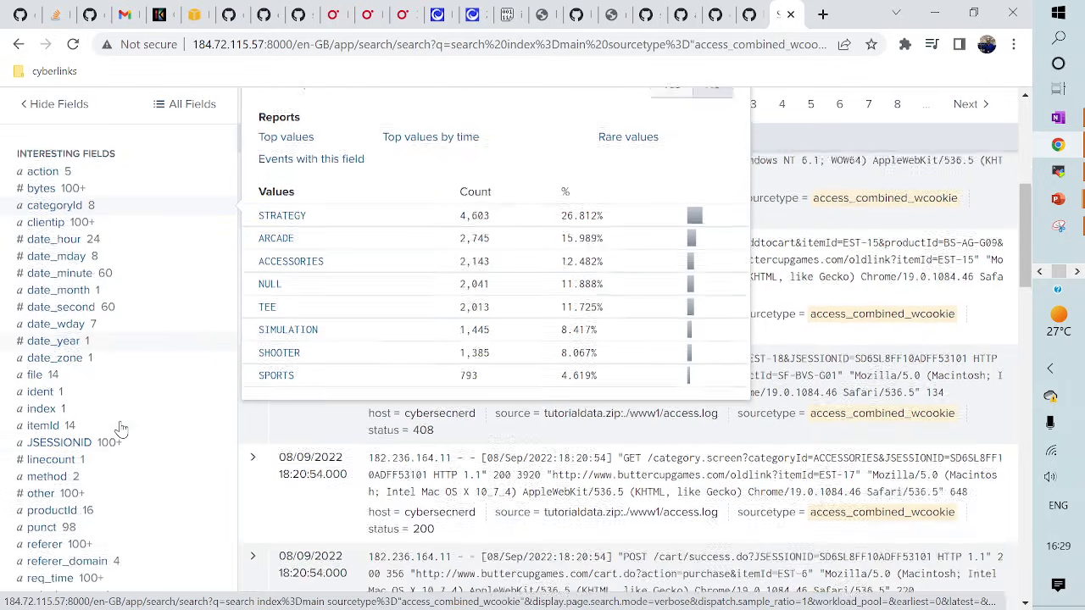
{"action": "left_click", "coordinate": [46, 423]}
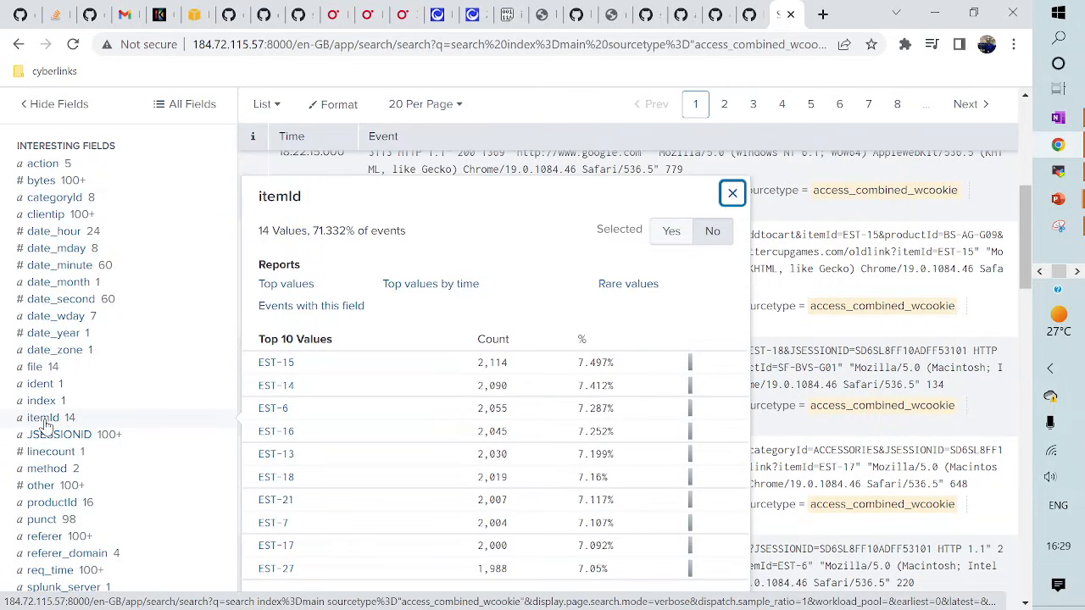
{"action": "scroll", "coordinate": [56, 549], "scroll_direction": "down", "scroll_amount": 1}
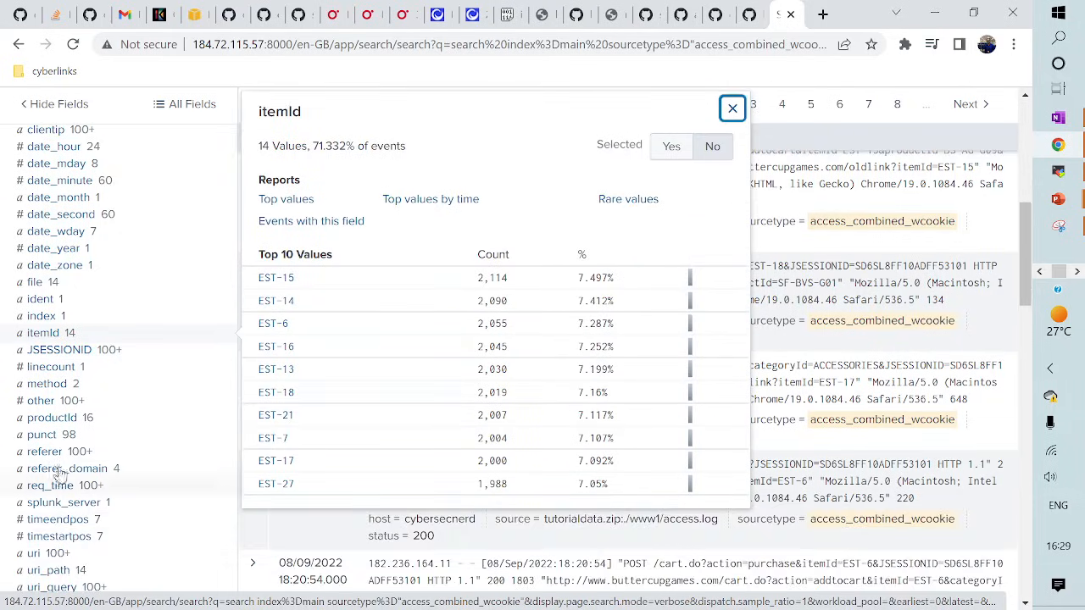
{"action": "scroll", "coordinate": [65, 535], "scroll_direction": "up", "scroll_amount": 2}
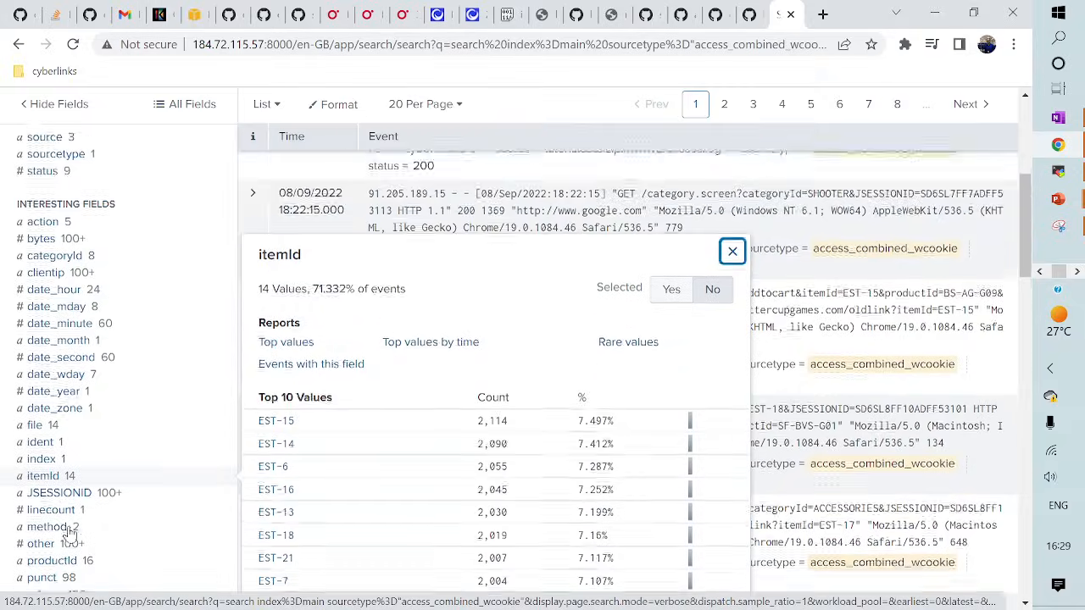
{"action": "scroll", "coordinate": [72, 532], "scroll_direction": "down", "scroll_amount": 1}
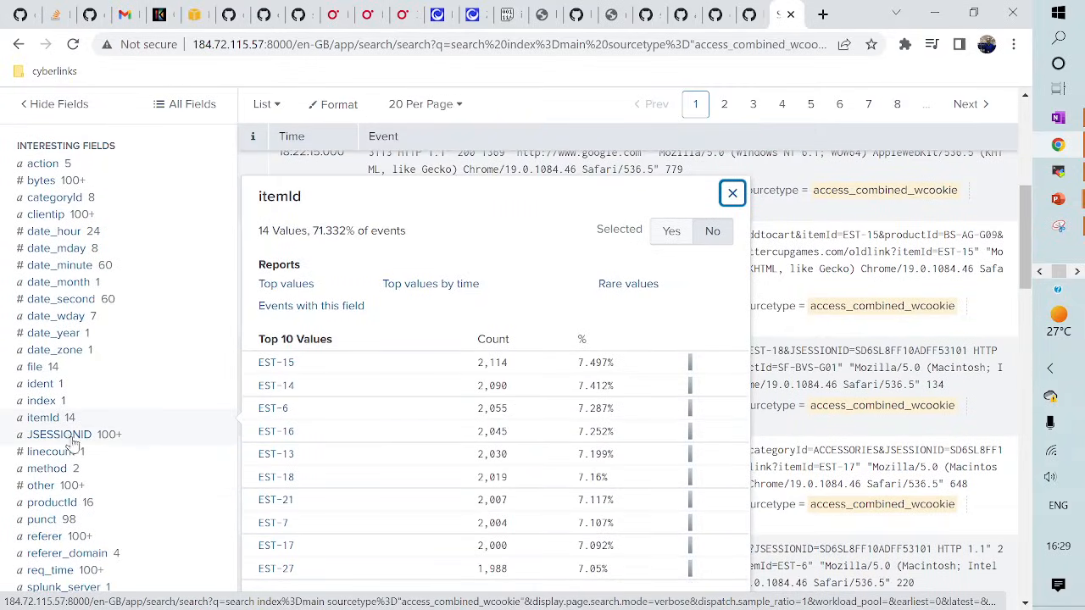
{"action": "scroll", "coordinate": [263, 472], "scroll_direction": "up", "scroll_amount": 1}
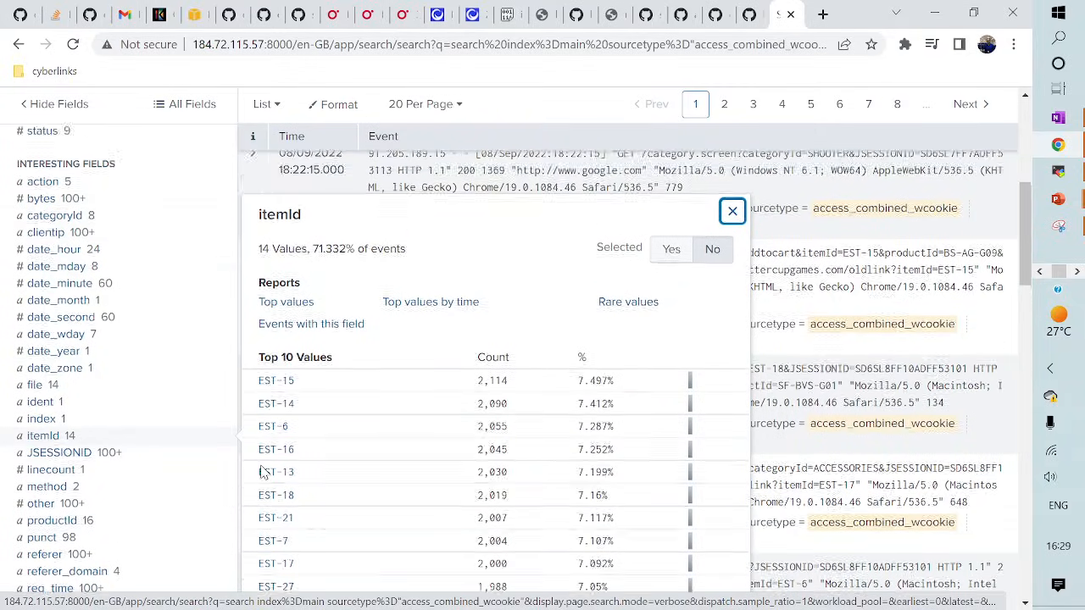
{"action": "scroll", "coordinate": [263, 473], "scroll_direction": "up", "scroll_amount": 5}
{"action": "left_click", "coordinate": [350, 214]}
- Add | eval categorycunitemId = categoryId."/".itemId, adding the missing dot after the malformed-expression error
{"action": "type", "text": "| "}
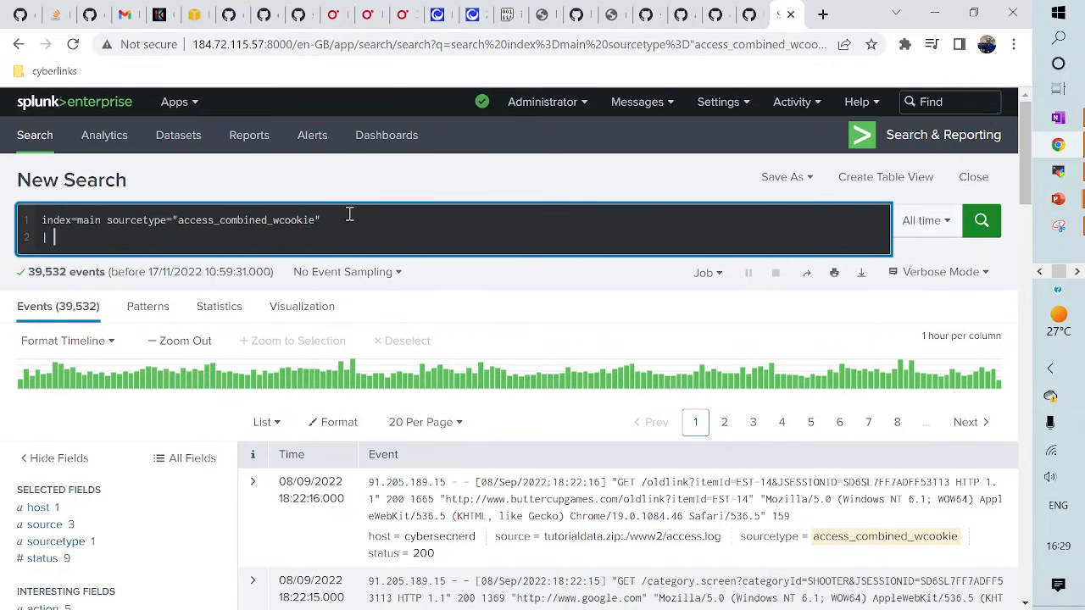
{"action": "type", "text": "eval"}
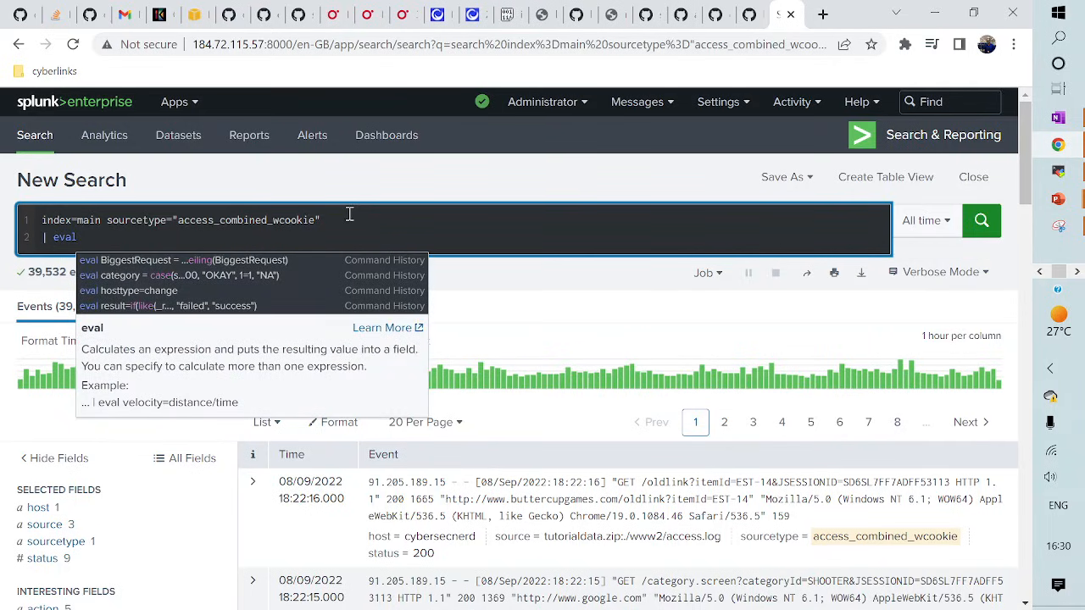
{"action": "type", "text": " cate"}
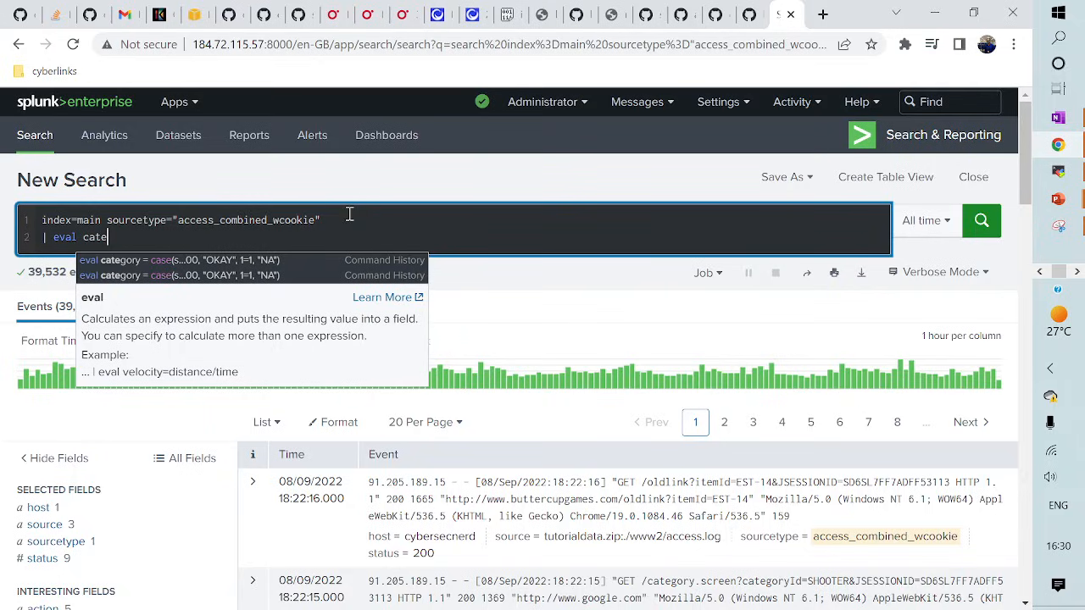
{"action": "type", "text": "gory"}
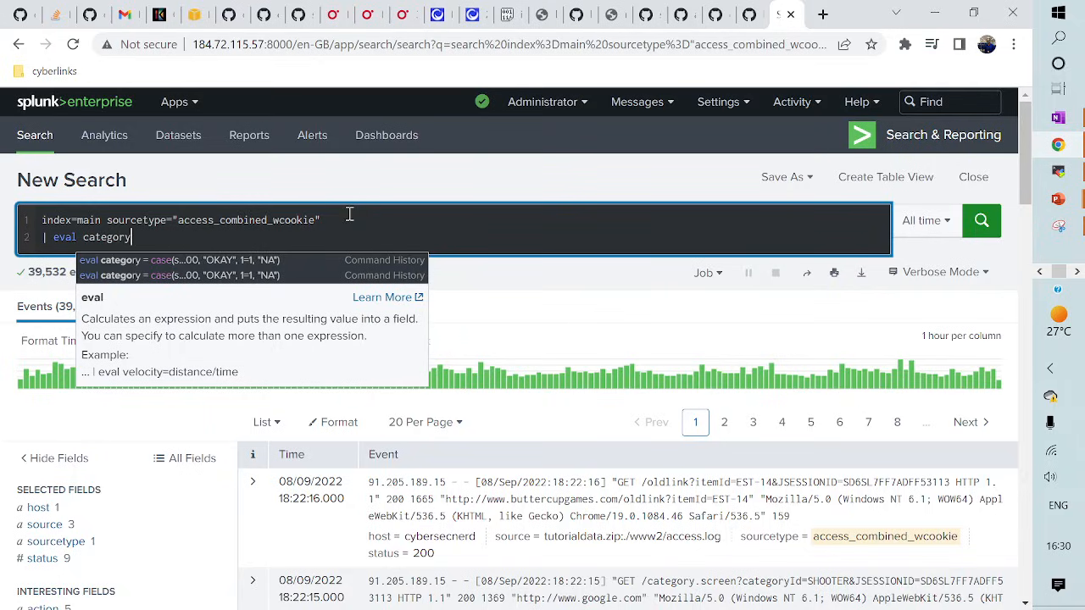
{"action": "type", "text": "cun"}
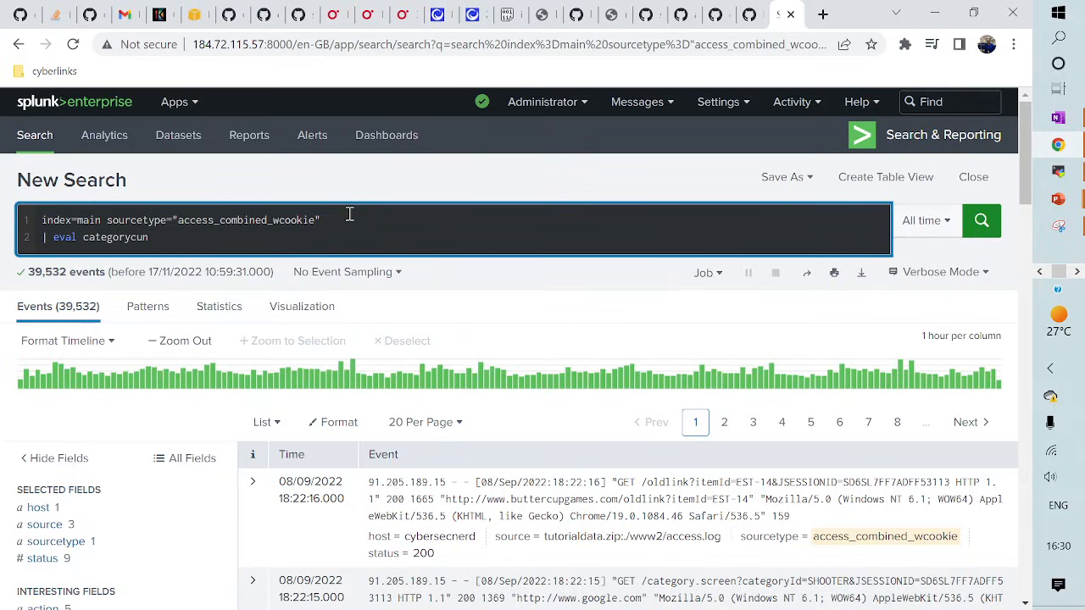
{"action": "type", "text": "itemId = categoryId."}
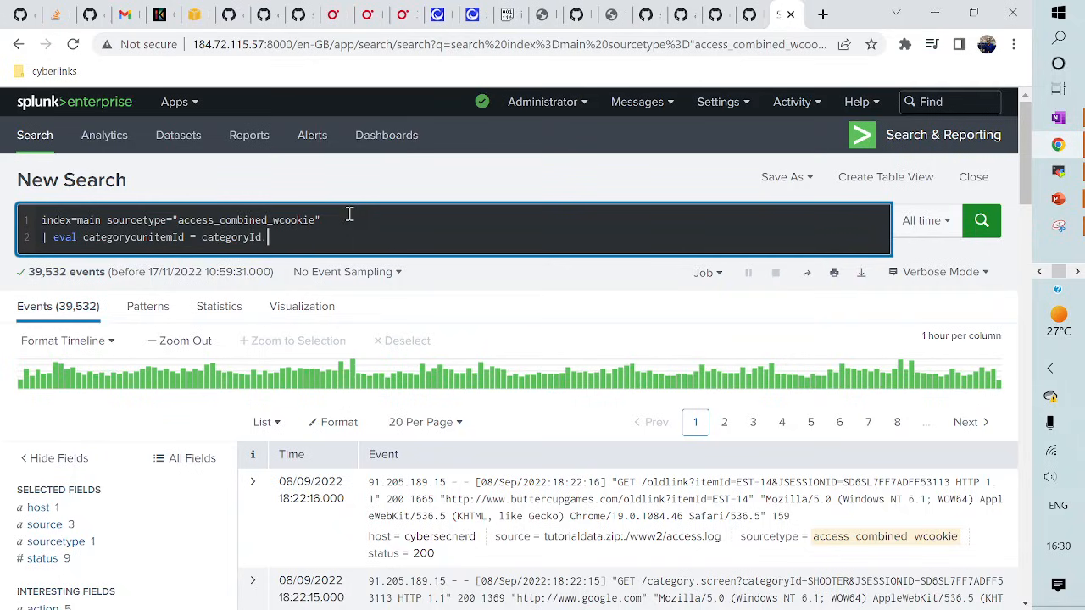
{"action": "type", "text": "\"/\""}
{"action": "type", "text": "itemId"}
{"action": "key", "text": "Return"}
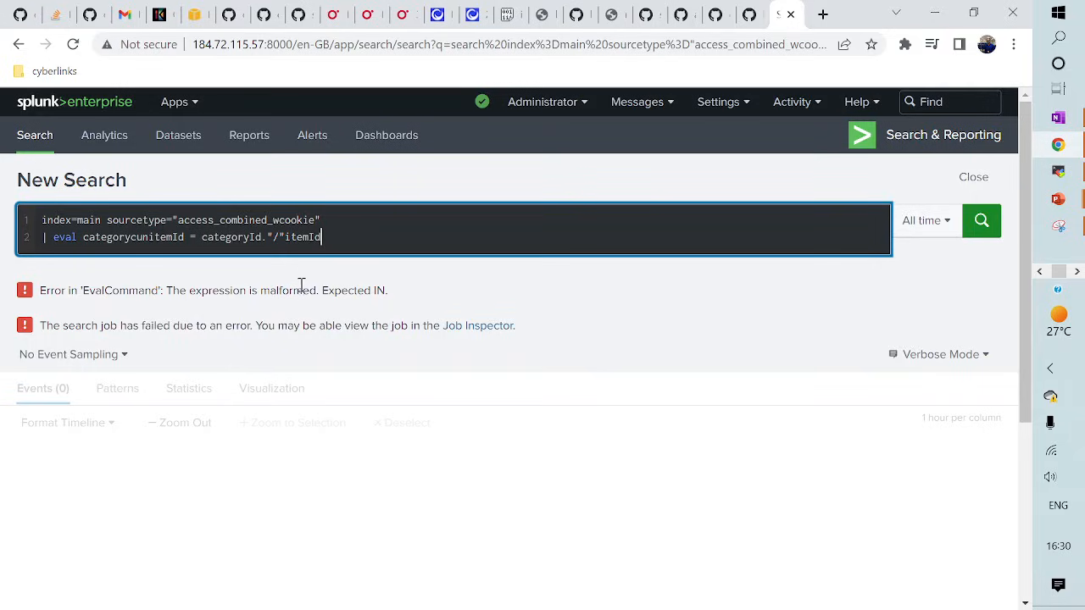
{"action": "left_click", "coordinate": [287, 238]}
{"action": "type", "text": "."}
{"action": "key", "text": "Return"}
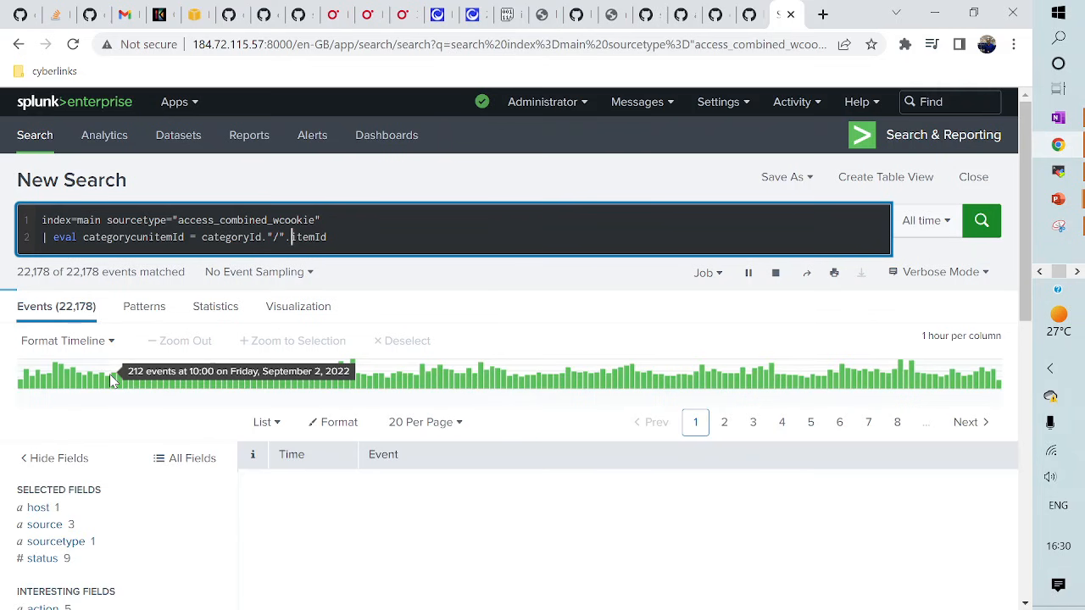
- Open the categorycunitemId field summary showing joined values like STRATEGY/EST-13 (197 events)
{"action": "scroll", "coordinate": [125, 376], "scroll_direction": "down", "scroll_amount": 3}
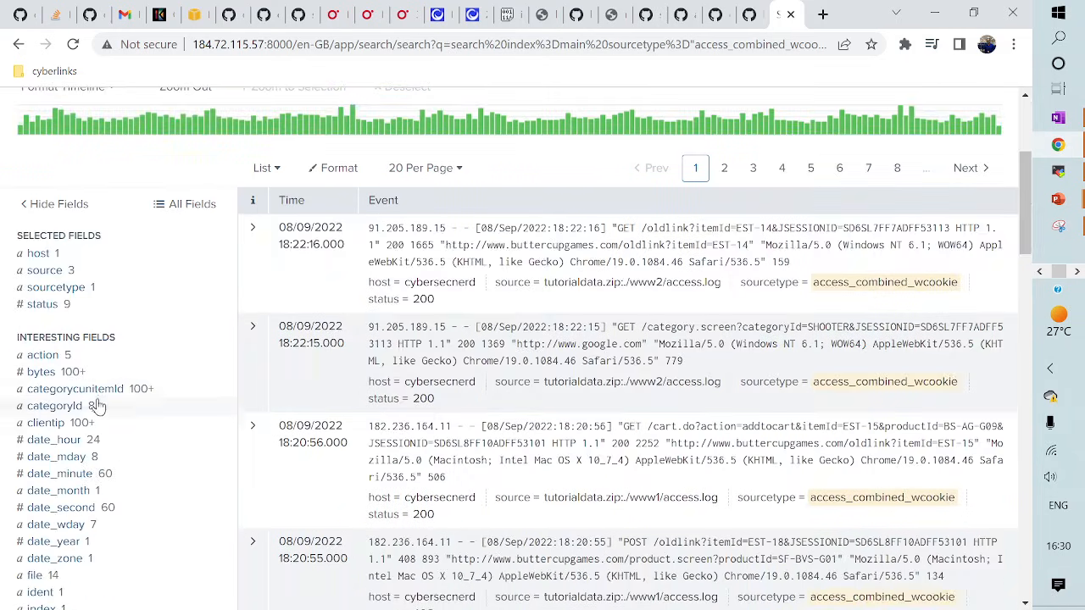
{"action": "left_click", "coordinate": [95, 390]}
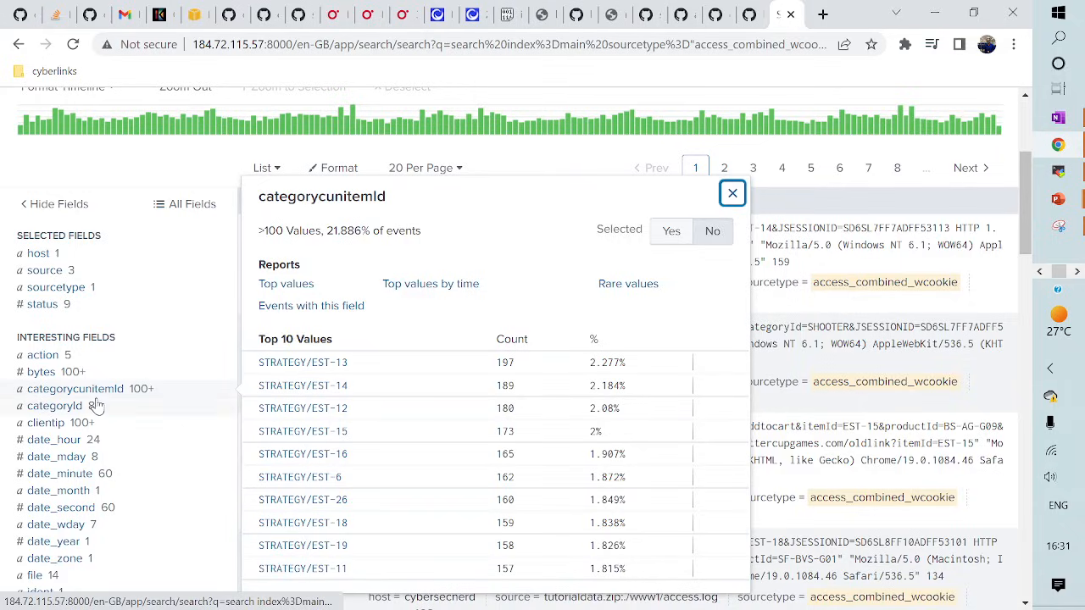
{"action": "scroll", "coordinate": [204, 428], "scroll_direction": "up", "scroll_amount": 3}
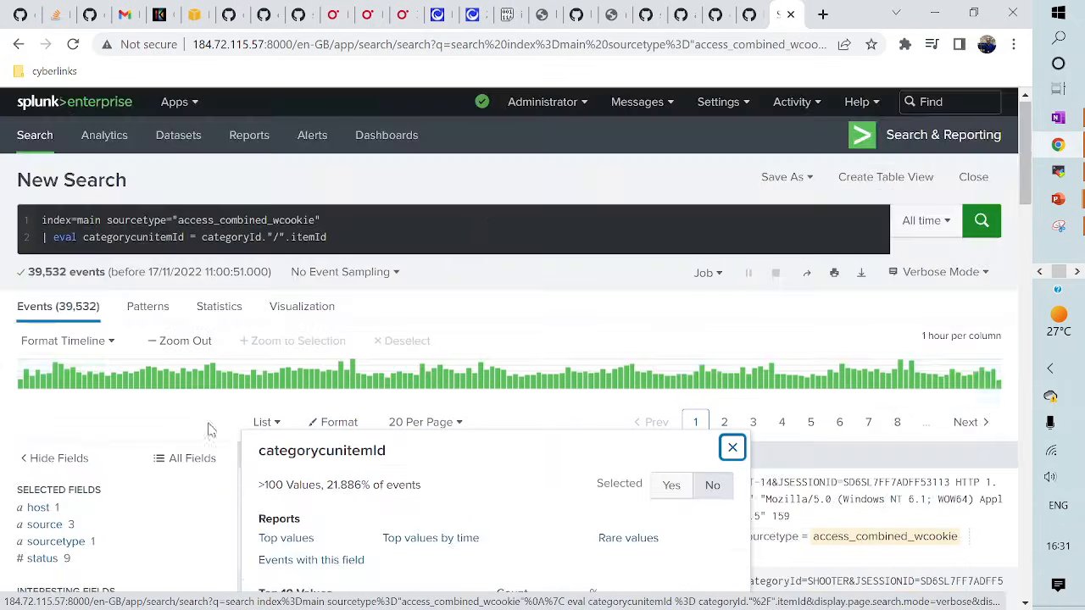
- Append | stats count by categorycunitemId and review the 112-row statistics table
{"action": "left_click", "coordinate": [348, 238]}
{"action": "key", "text": "shift+Return"}
{"action": "type", "text": "| s"}
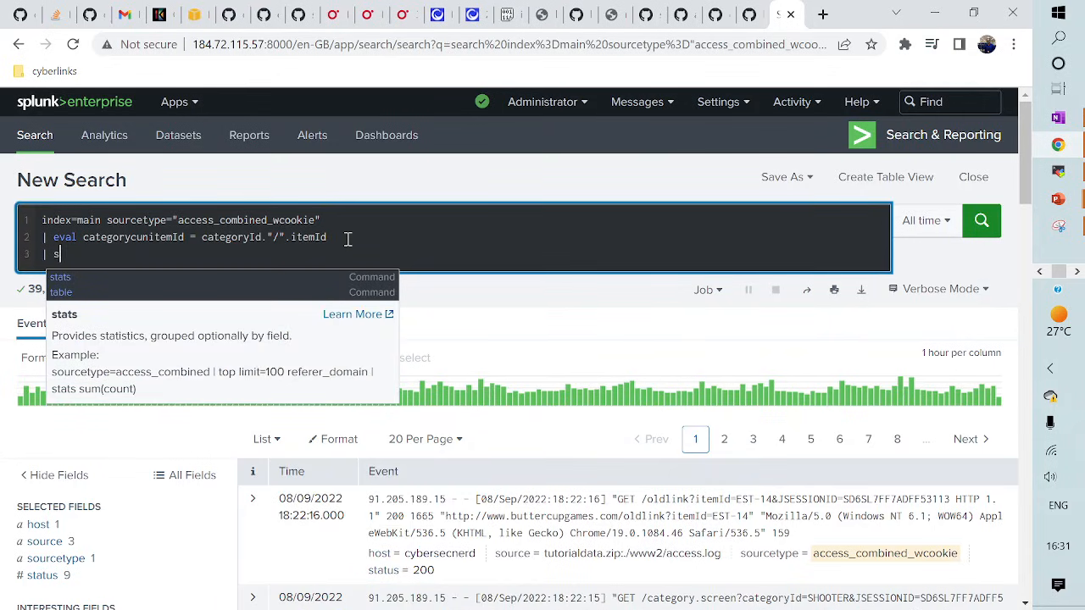
{"action": "type", "text": "tats count "}
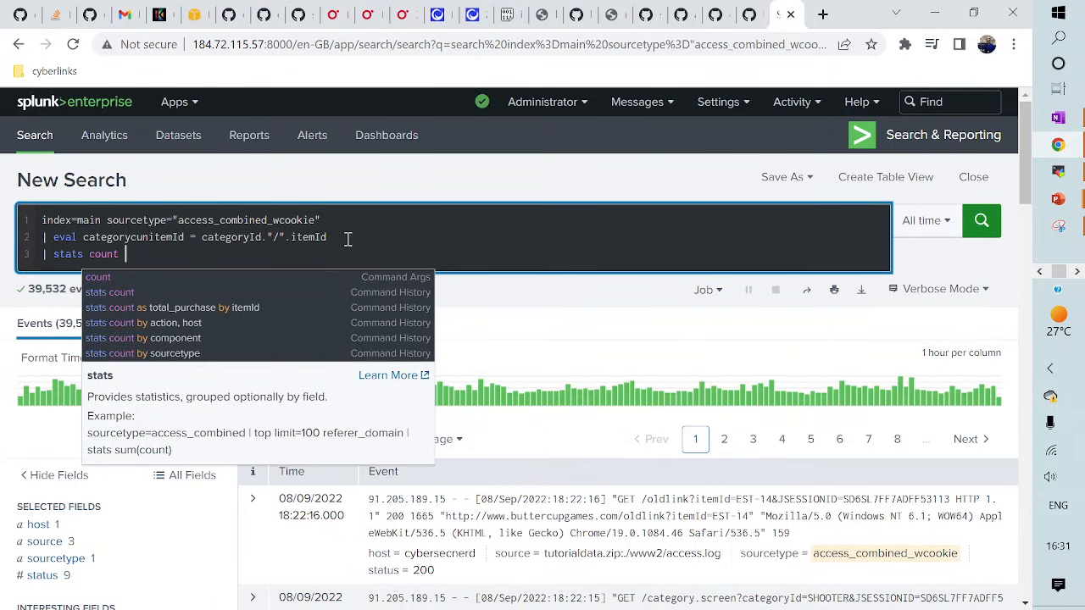
{"action": "type", "text": "by categor"}
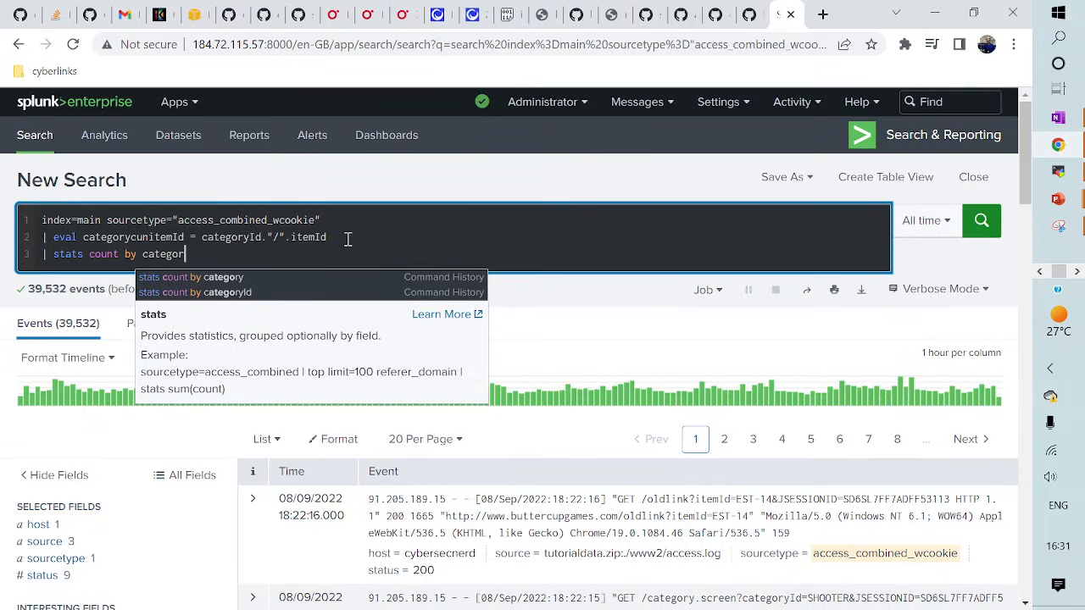
{"action": "type", "text": "ycu"}
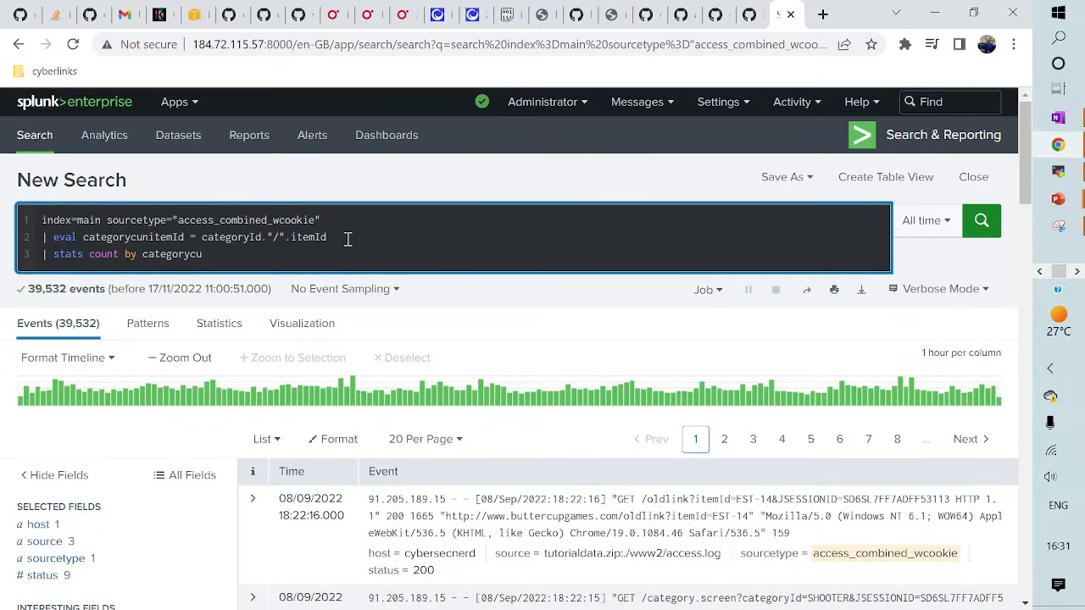
{"action": "type", "text": "nitemId"}
{"action": "key", "text": "Return"}
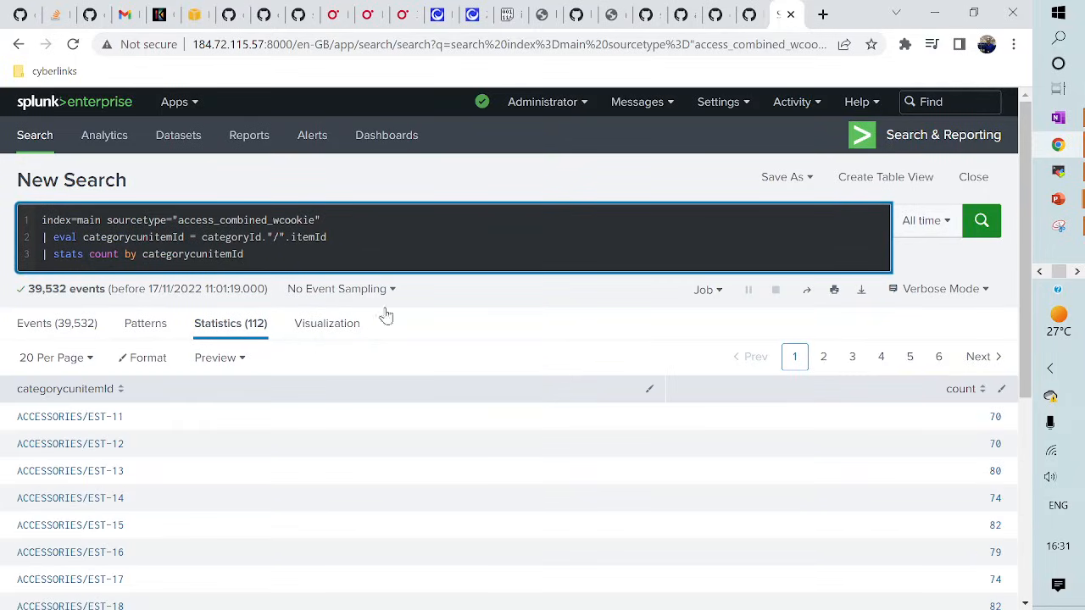
{"action": "scroll", "coordinate": [331, 474], "scroll_direction": "down", "scroll_amount": 2}
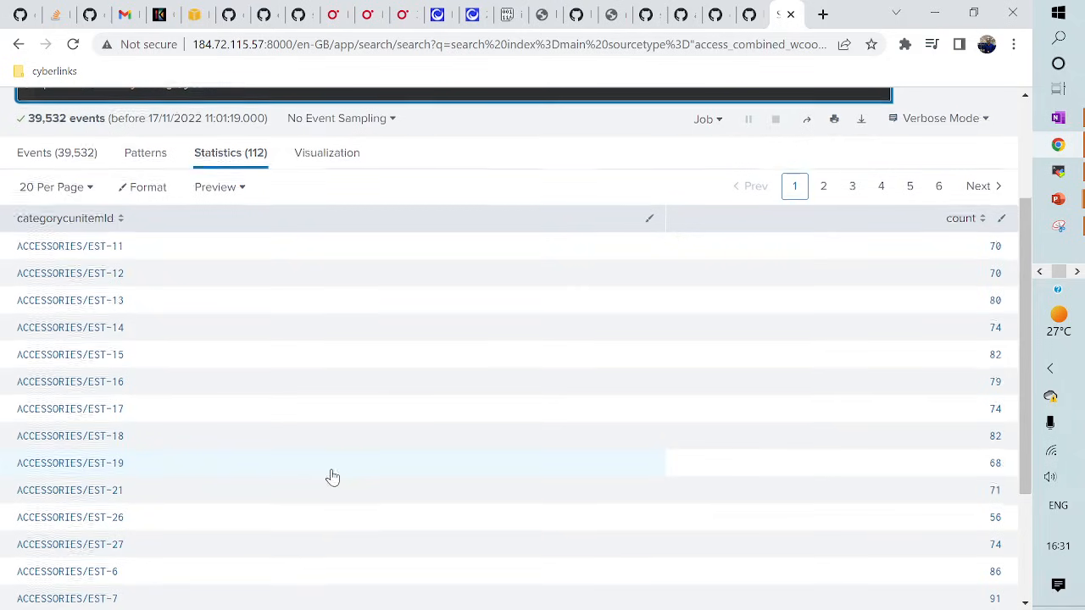
{"action": "scroll", "coordinate": [332, 477], "scroll_direction": "down", "scroll_amount": 2}
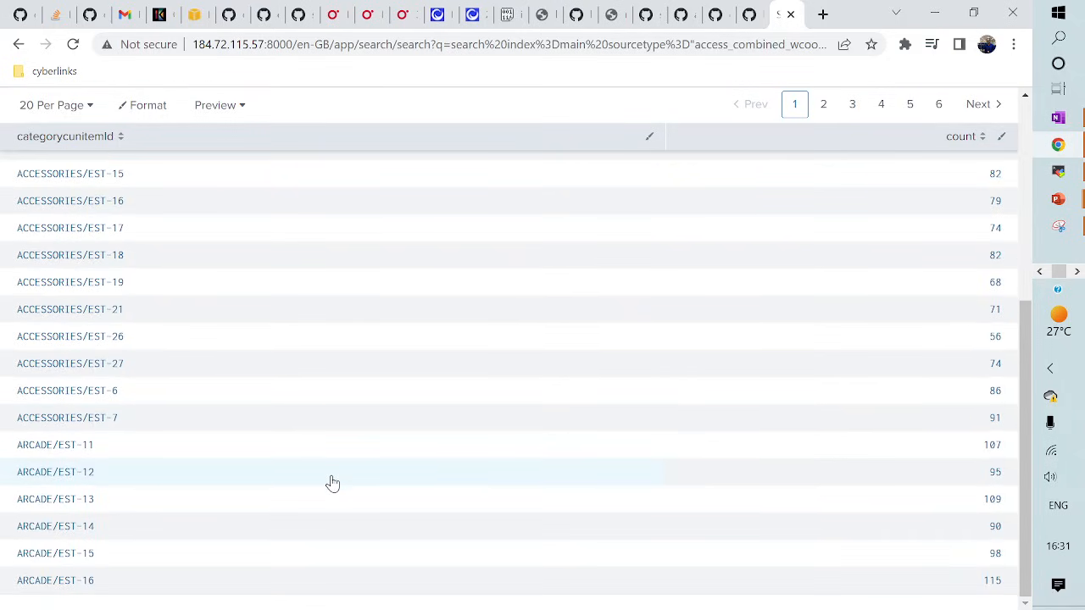
{"action": "scroll", "coordinate": [332, 483], "scroll_direction": "up", "scroll_amount": 4}
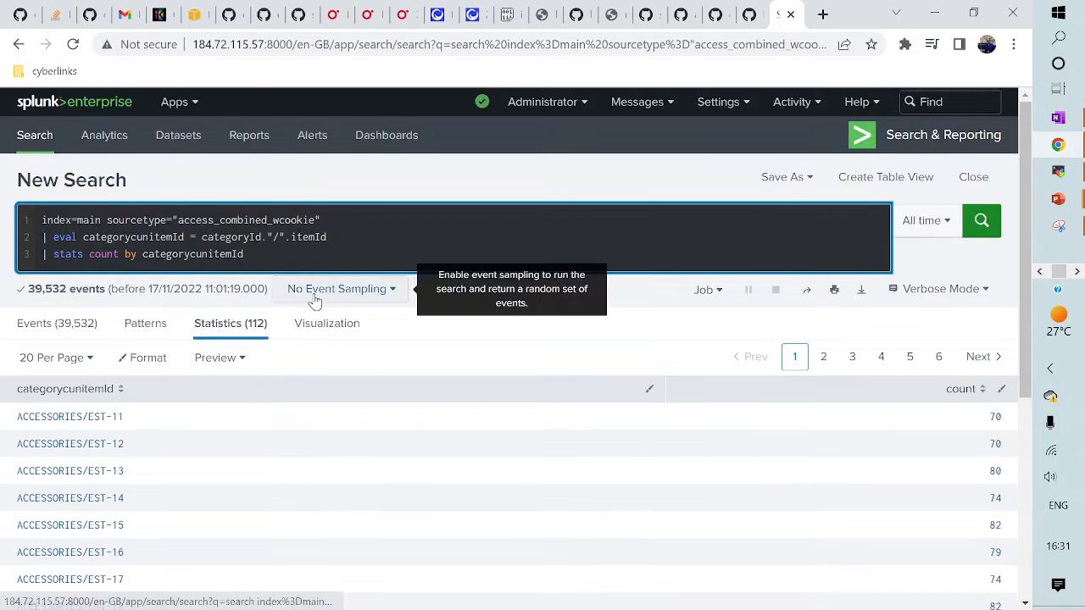
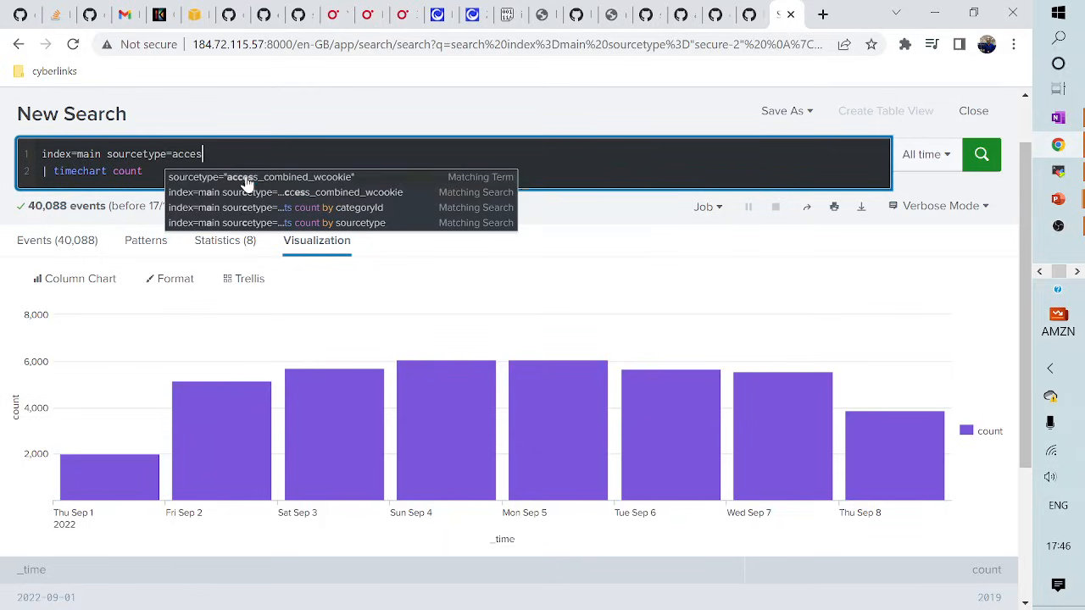
- Replace the timechart line with '| stats count by action status' and run the search
{"action": "key", "text": "BackSpace"}
{"action": "key", "text": "BackSpace"}
{"action": "key", "text": "BackSpace"}
{"action": "key", "text": "BackSpace"}
{"action": "key", "text": "BackSpace"}
{"action": "key", "text": "BackSpace"}
{"action": "key", "text": "BackSpace"}
{"action": "key", "text": "BackSpace"}
{"action": "key", "text": "BackSpace"}
{"action": "key", "text": "BackSpace"}
{"action": "key", "text": "BackSpace"}
{"action": "key", "text": "BackSpace"}
{"action": "key", "text": "BackSpace"}
{"action": "key", "text": "BackSpace"}
{"action": "key", "text": "BackSpace"}
{"action": "key", "text": "BackSpace"}
{"action": "key", "text": "BackSpace"}
{"action": "key", "text": "BackSpace"}
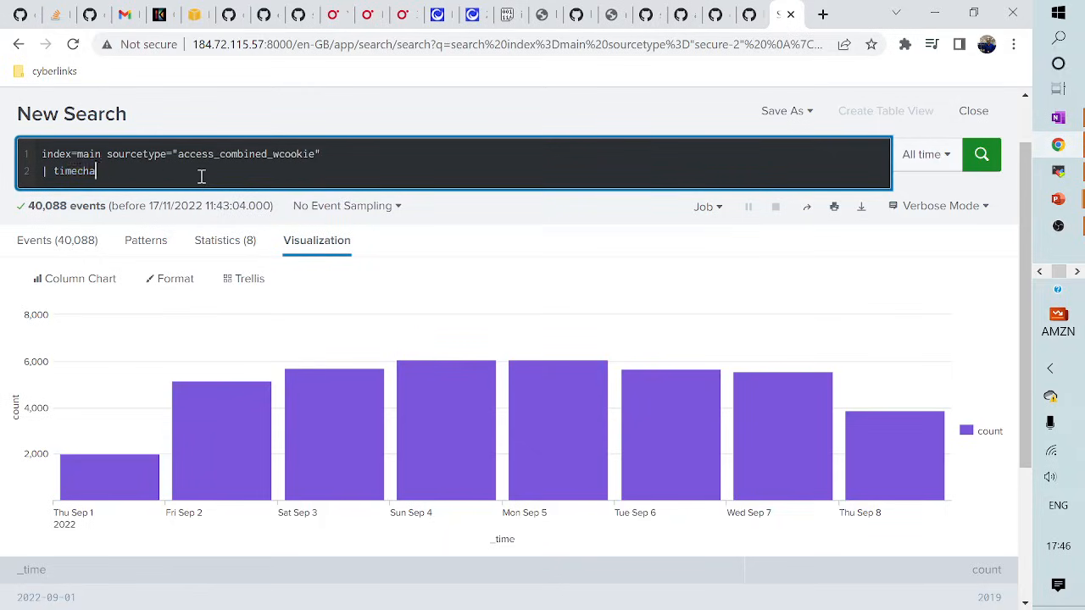
{"action": "key", "text": "shift+Return"}
{"action": "type", "text": "| "}
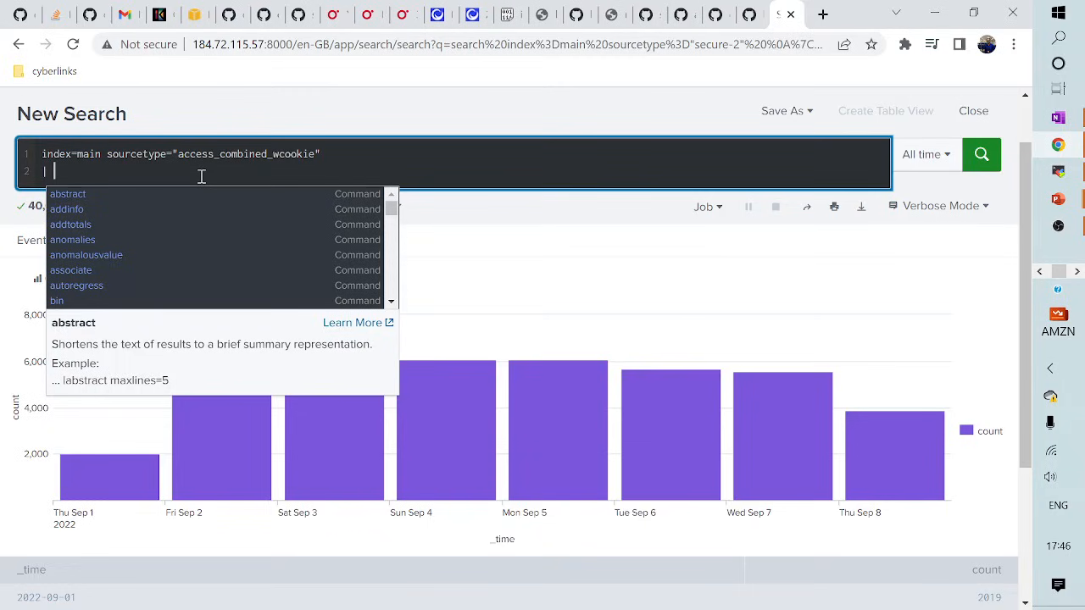
{"action": "type", "text": "sta"}
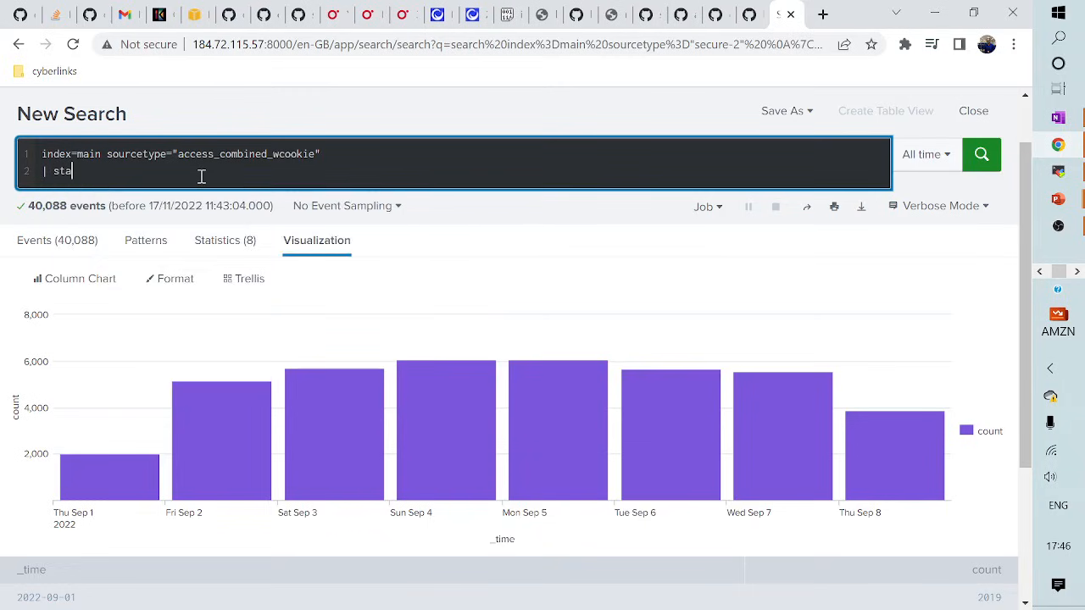
{"action": "type", "text": "ts co"}
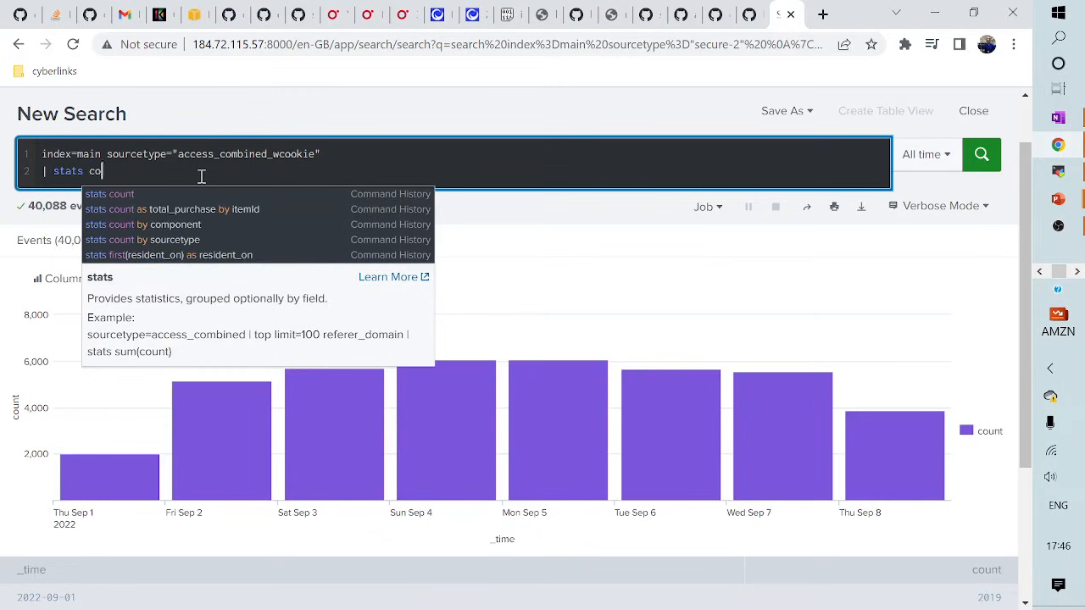
{"action": "type", "text": "unt by acti"}
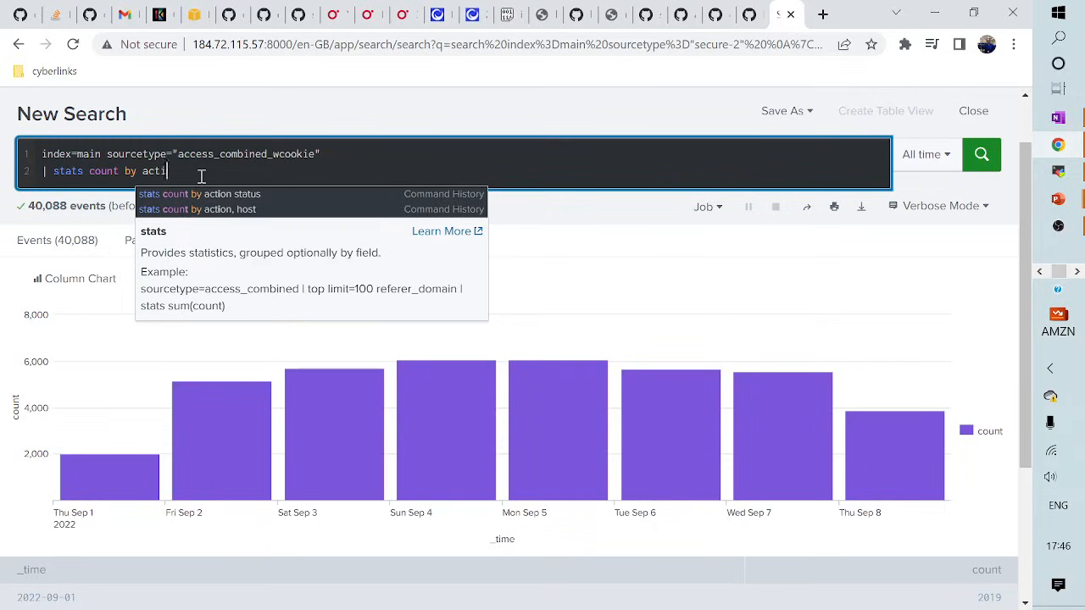
{"action": "type", "text": "on status"}
{"action": "key", "text": "Return"}
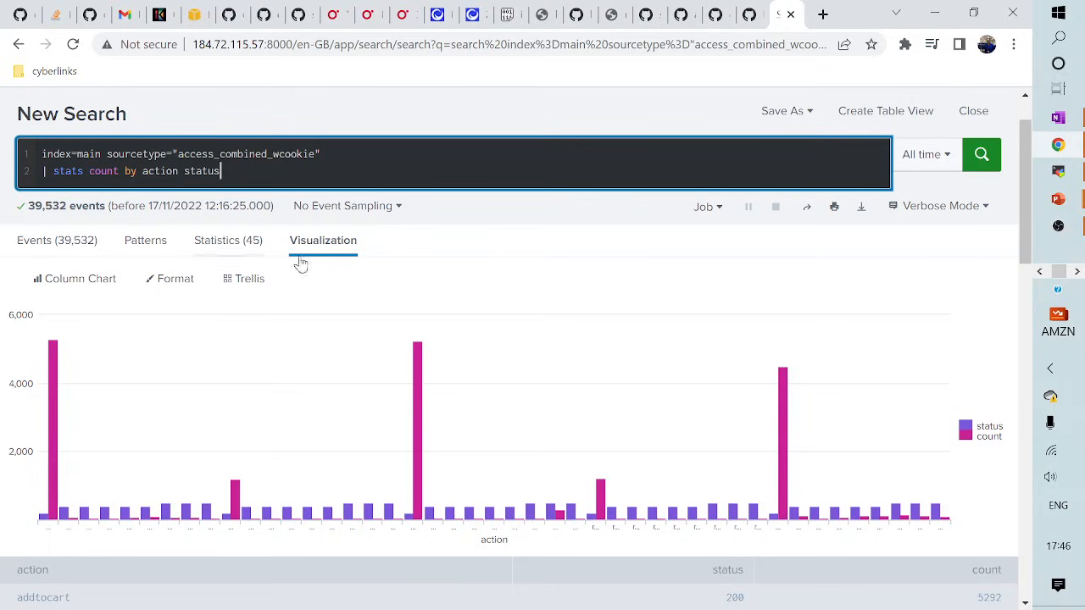
- Switch the action/status results to a bar chart, check the Statistics table, then return to the chart
{"action": "left_click", "coordinate": [98, 289]}
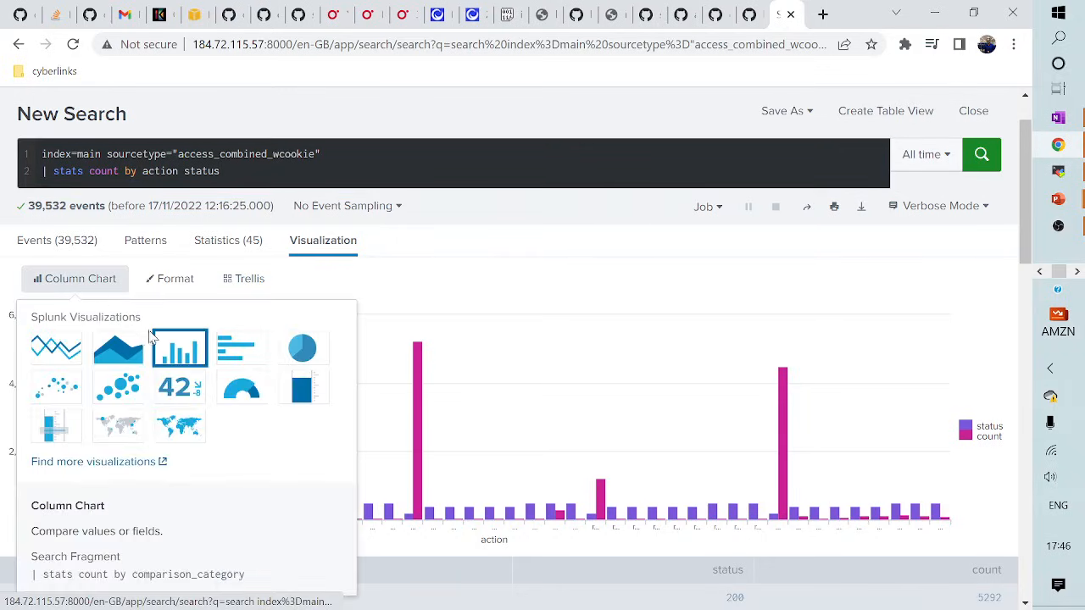
{"action": "left_click", "coordinate": [234, 351]}
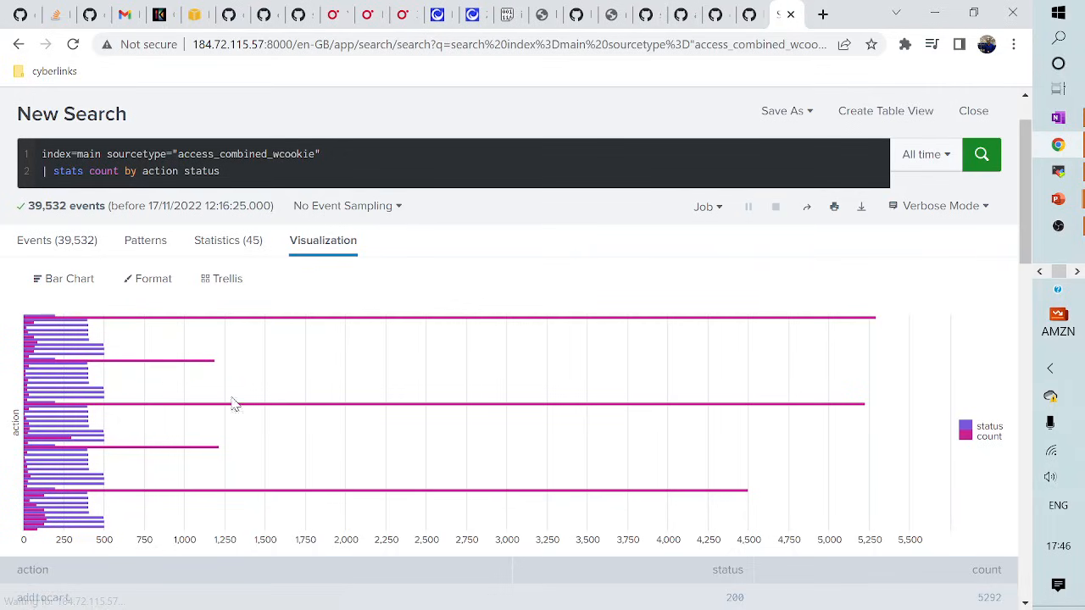
{"action": "left_click", "coordinate": [212, 246]}
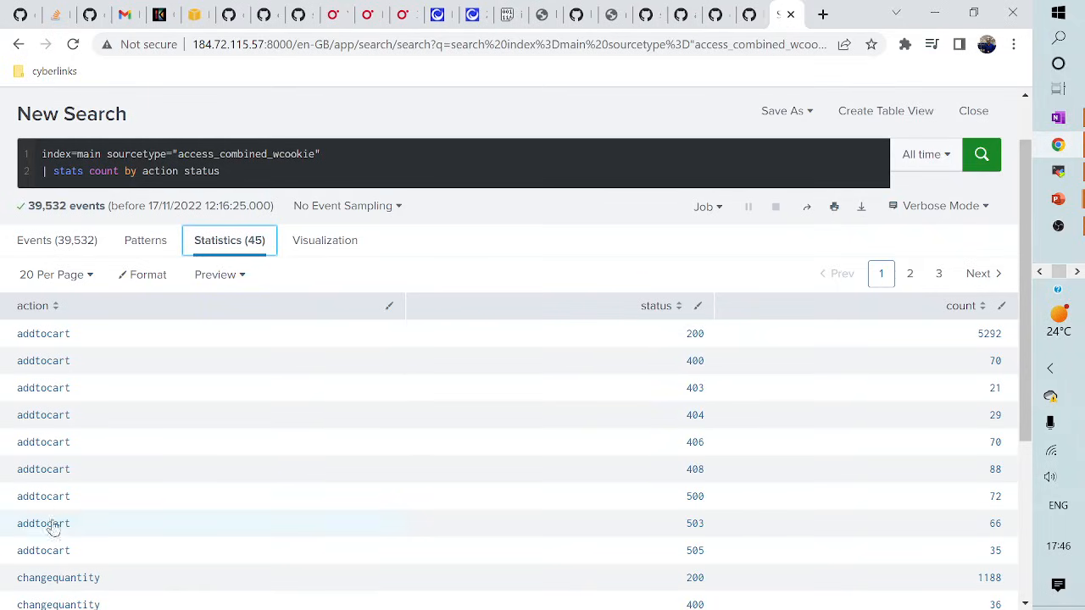
{"action": "left_click", "coordinate": [292, 247]}
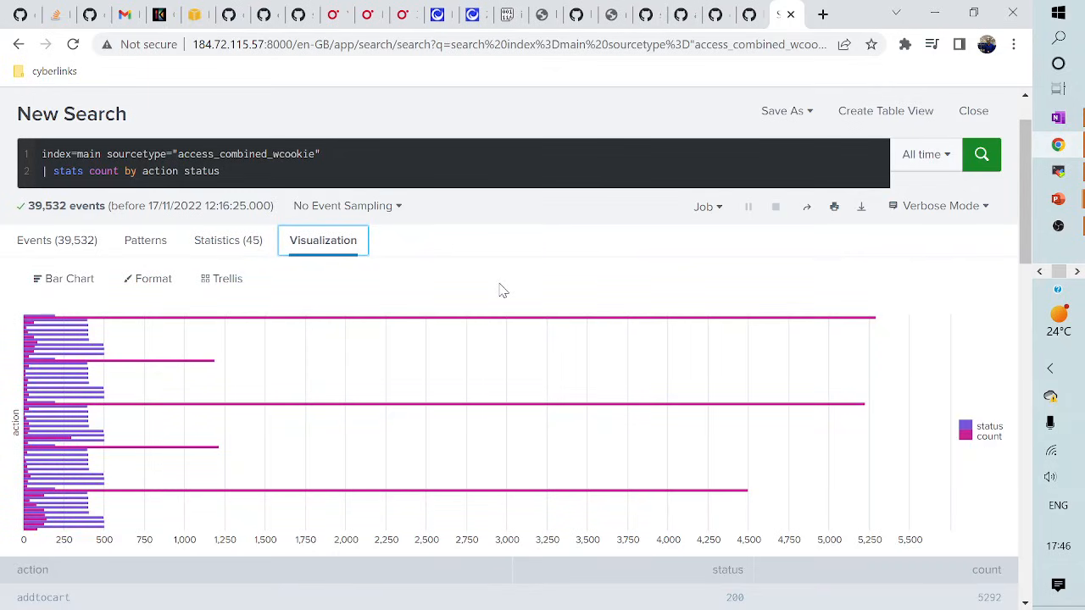
- Change stats to chart so the search runs '| chart count by action status', and view its table
{"action": "double_click", "coordinate": [69, 173]}
{"action": "type", "text": "chart"}
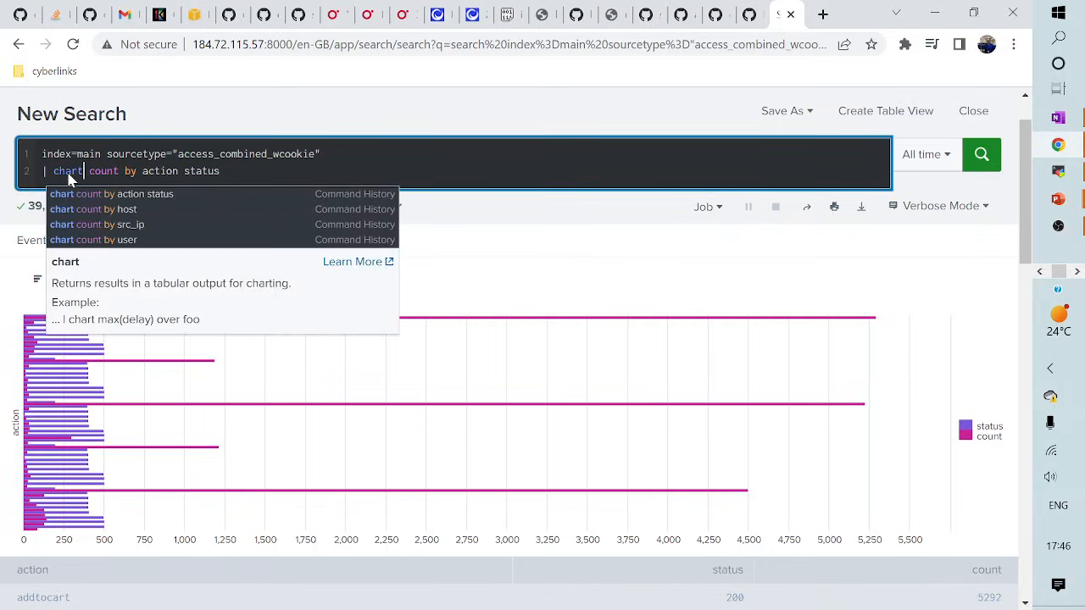
{"action": "key", "text": "Return"}
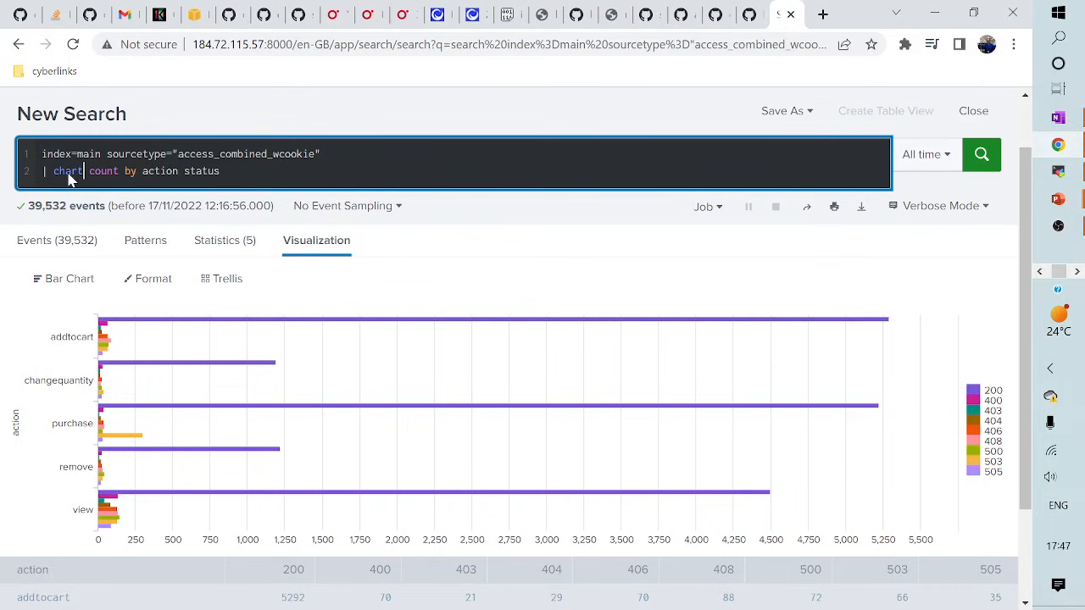
{"action": "key", "text": "ctrl+plus"}
{"action": "key", "text": "ctrl+plus"}
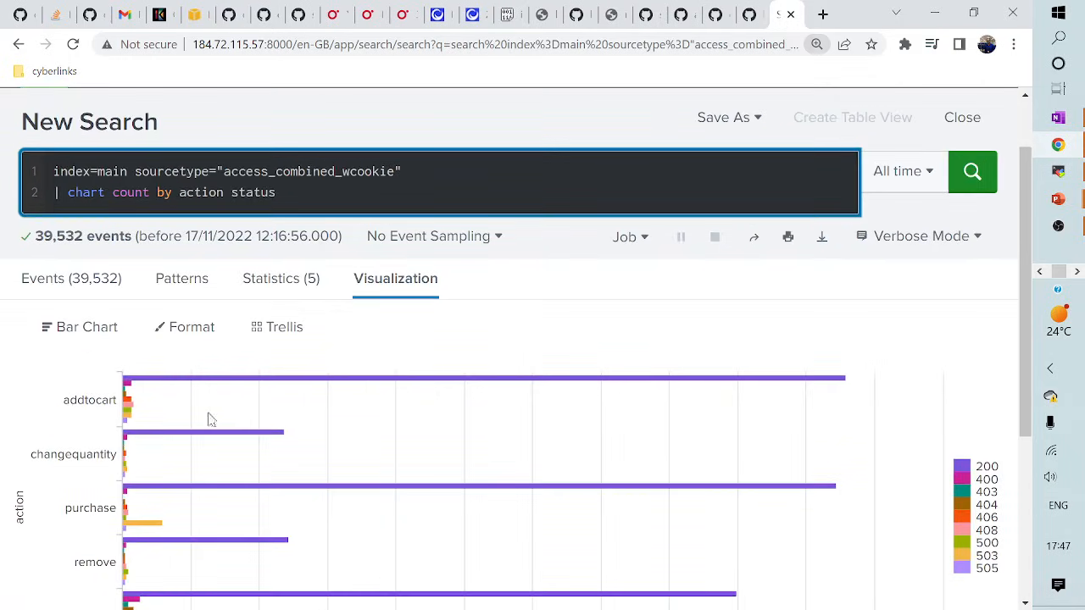
{"action": "mouse_move", "coordinate": [571, 386]}
{"action": "left_click", "coordinate": [269, 282]}
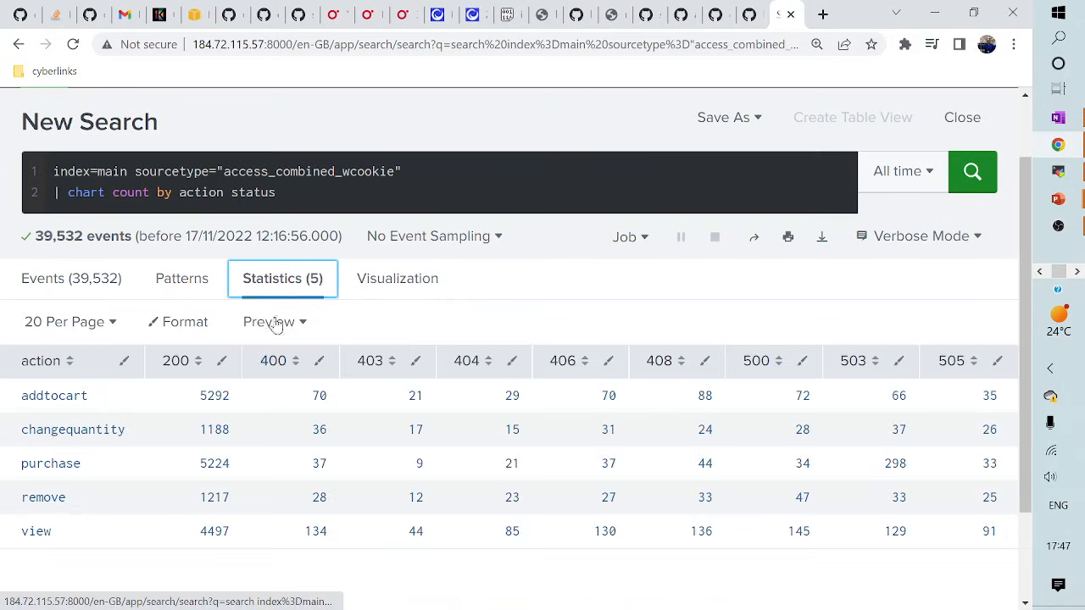
{"action": "key", "text": "ctrl+minus"}
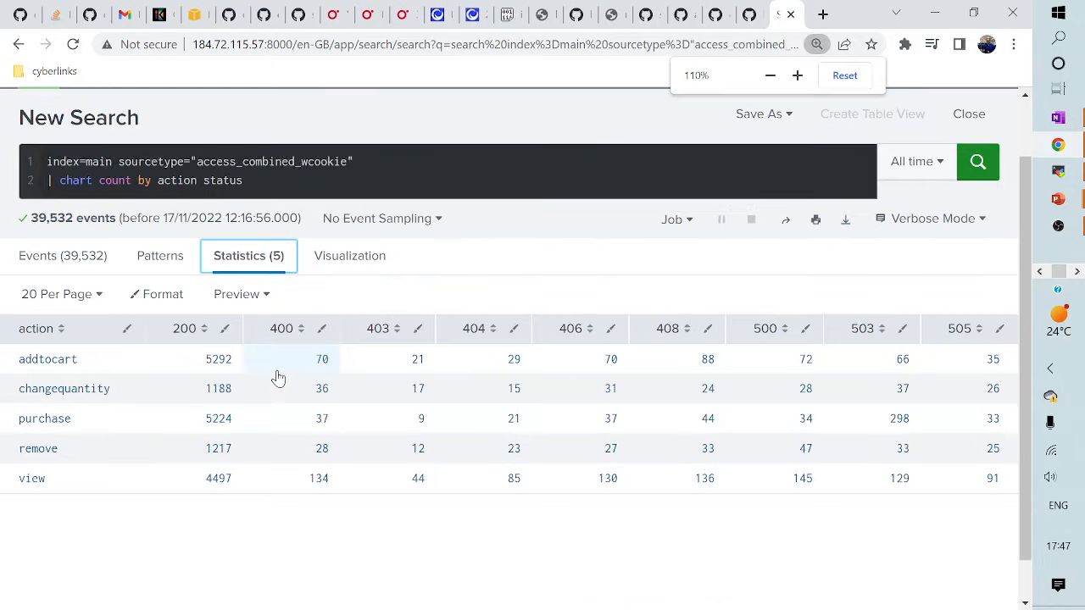
- Delete the chart command from line 2 of the search
{"action": "double_click", "coordinate": [75, 181]}
{"action": "left_click", "coordinate": [74, 180]}
{"action": "left_click_drag", "start_coordinate": [106, 188], "coordinate": [298, 196]}
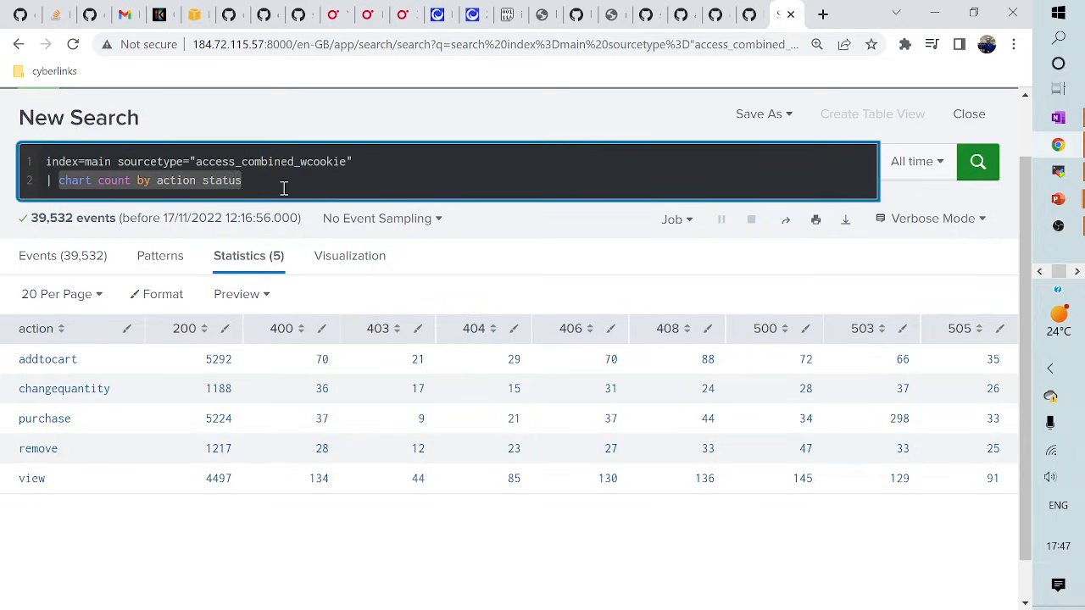
{"action": "key", "text": "BackSpace"}
- Set the sourcetype to secure-2 with '| timechart count' on line 2 and run it
{"action": "left_click_drag", "start_coordinate": [198, 162], "coordinate": [430, 155]}
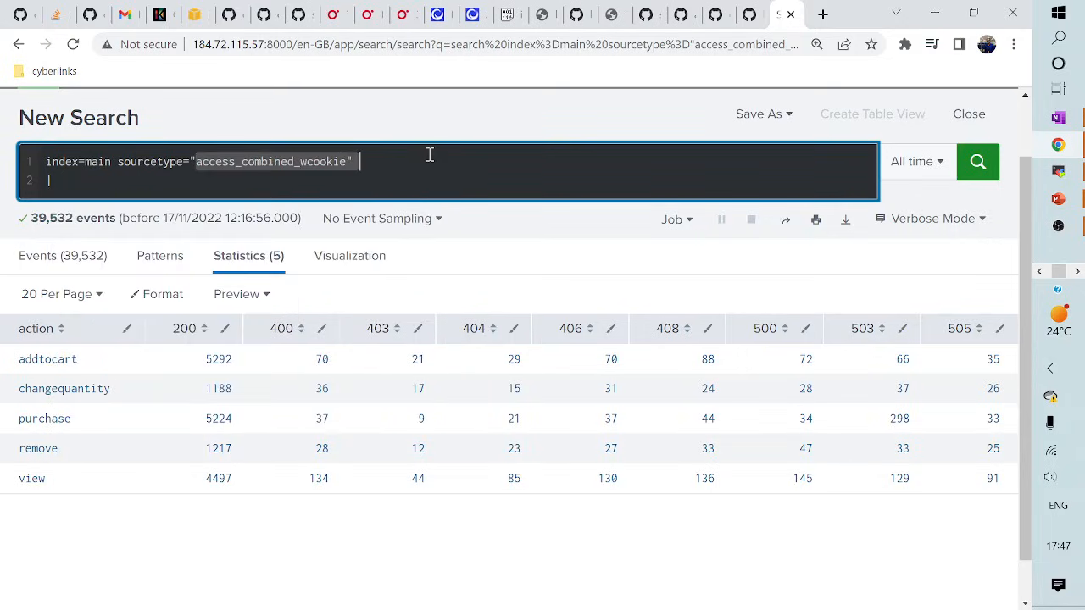
{"action": "key", "text": "BackSpace"}
{"action": "key", "text": "BackSpace"}
{"action": "type", "text": "sourcetype=s"}
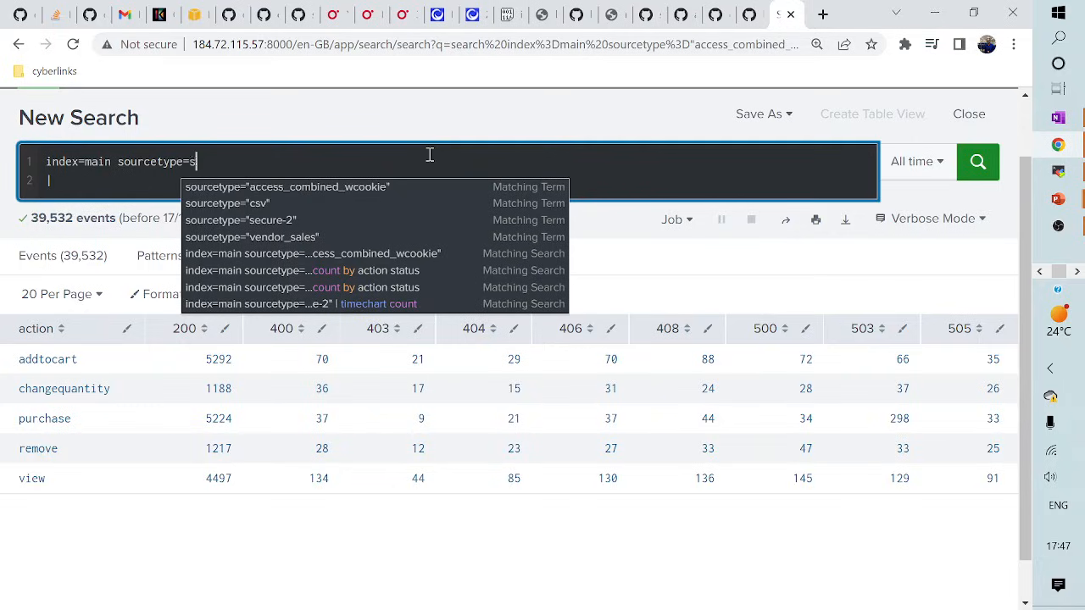
{"action": "type", "text": "eco"}
{"action": "left_click", "coordinate": [268, 186]}
{"action": "left_click", "coordinate": [126, 180]}
{"action": "type", "text": "timechart count"}
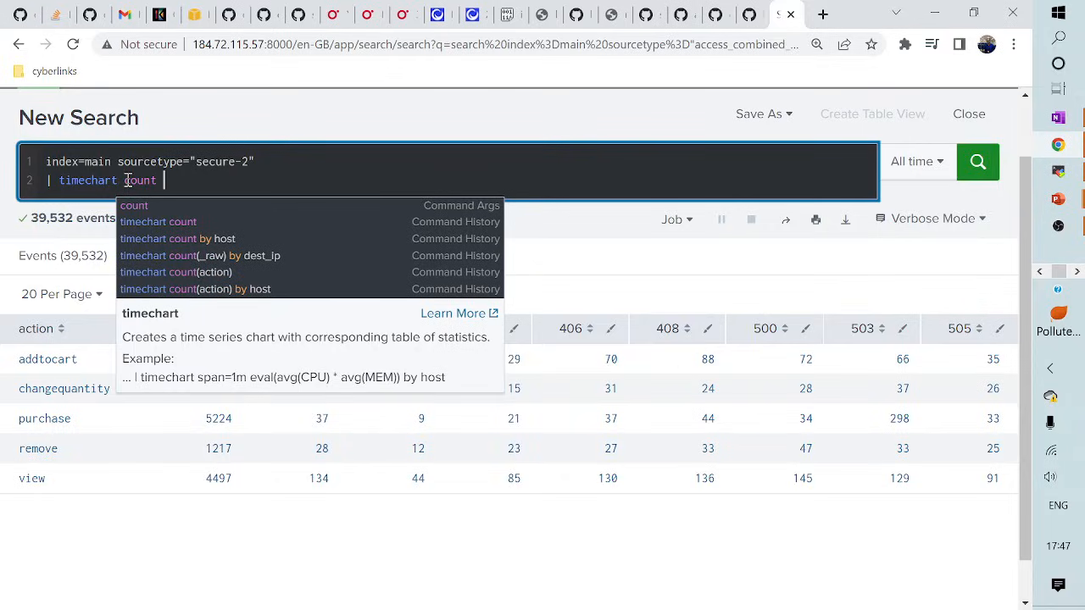
{"action": "key", "text": "Return"}
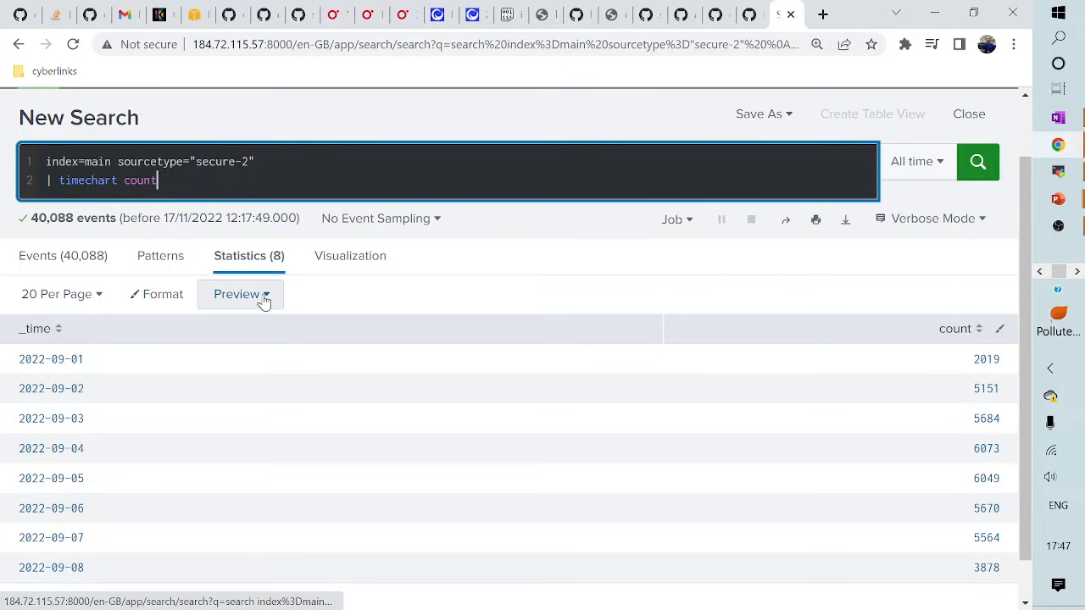
- Show the daily secure-2 counts as a column chart
{"action": "left_click", "coordinate": [341, 258]}
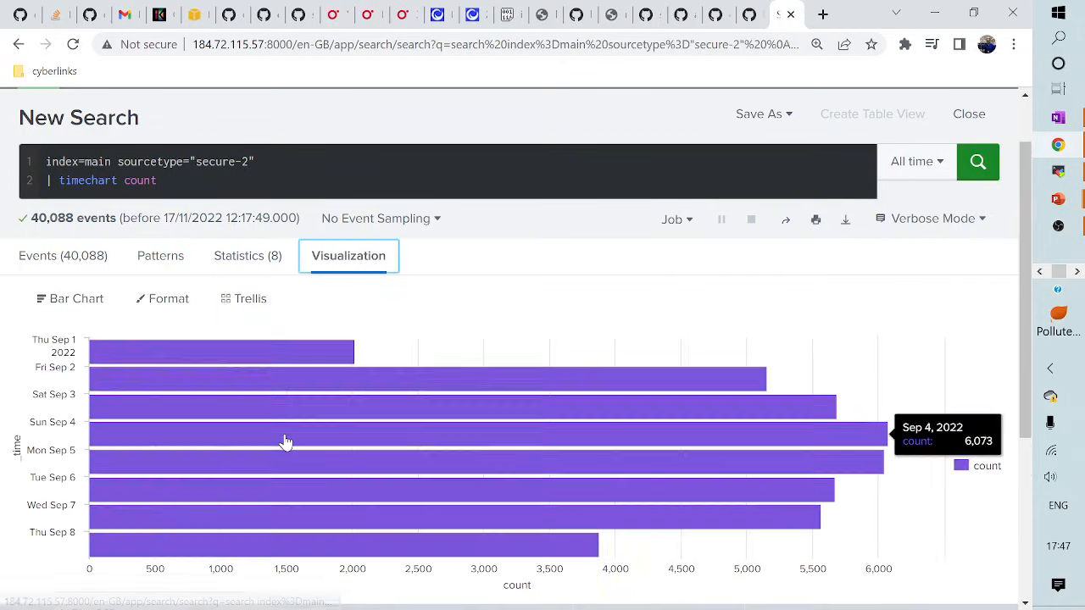
{"action": "left_click", "coordinate": [93, 305]}
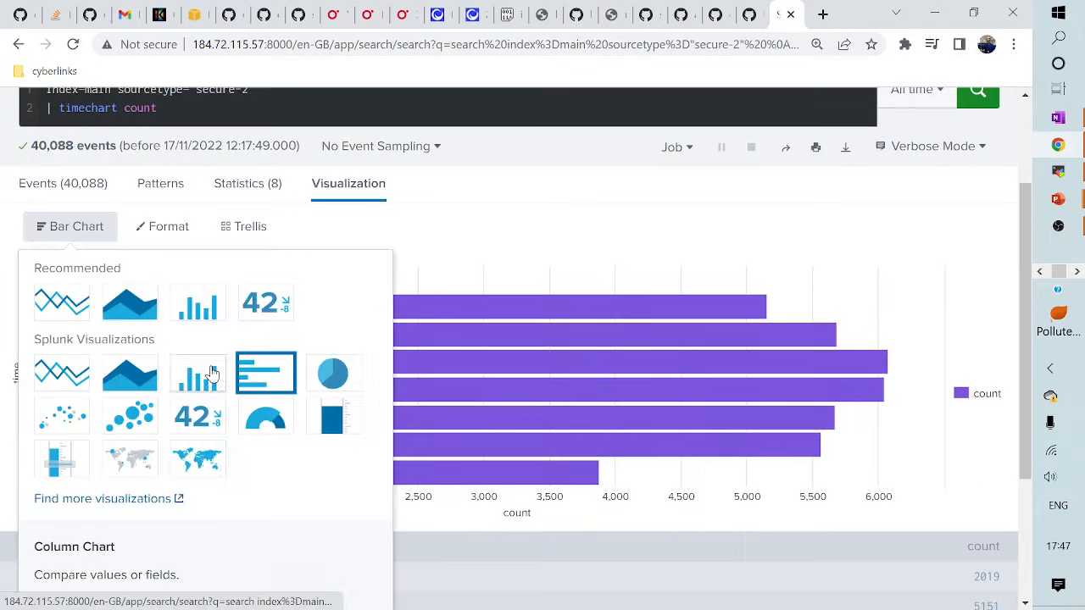
{"action": "left_click", "coordinate": [200, 307]}
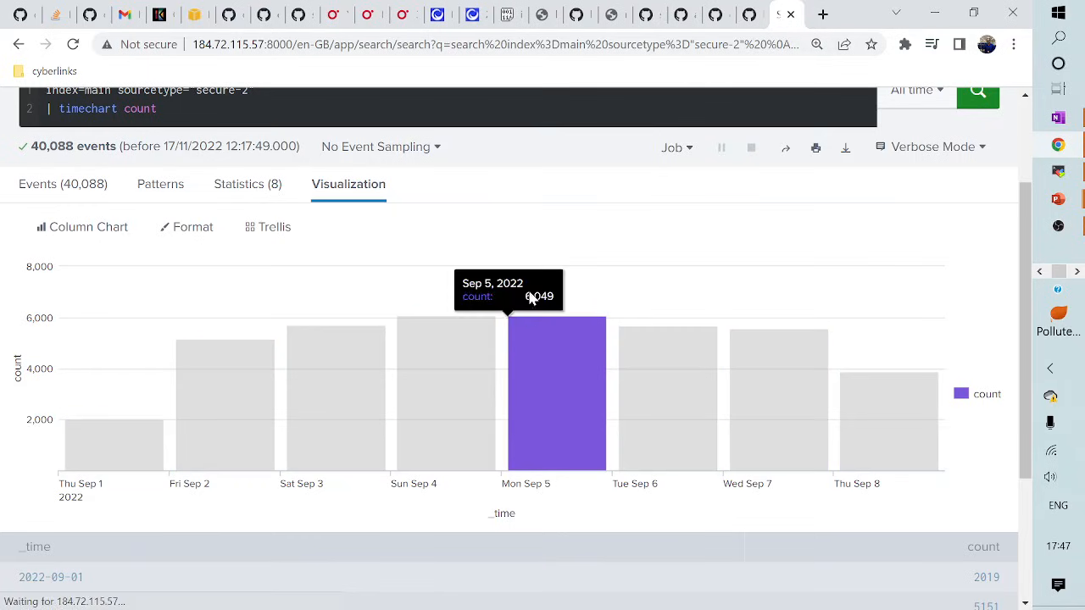
- Remove the secure-2 sourcetype value from the query
{"action": "scroll", "coordinate": [555, 227], "scroll_direction": "up", "scroll_amount": 1}
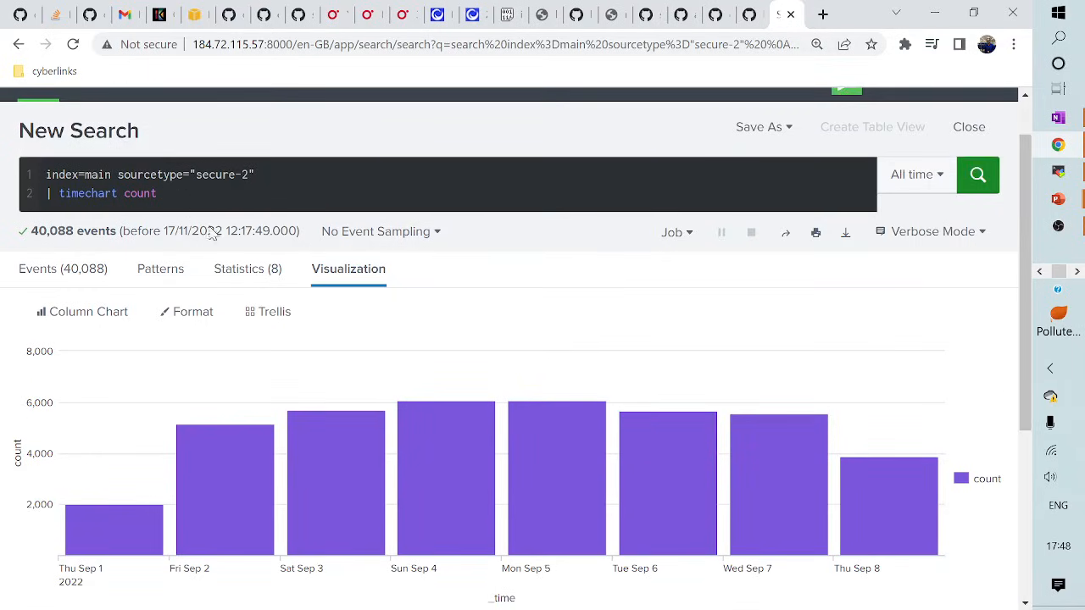
{"action": "scroll", "coordinate": [219, 243], "scroll_direction": "down", "scroll_amount": 2}
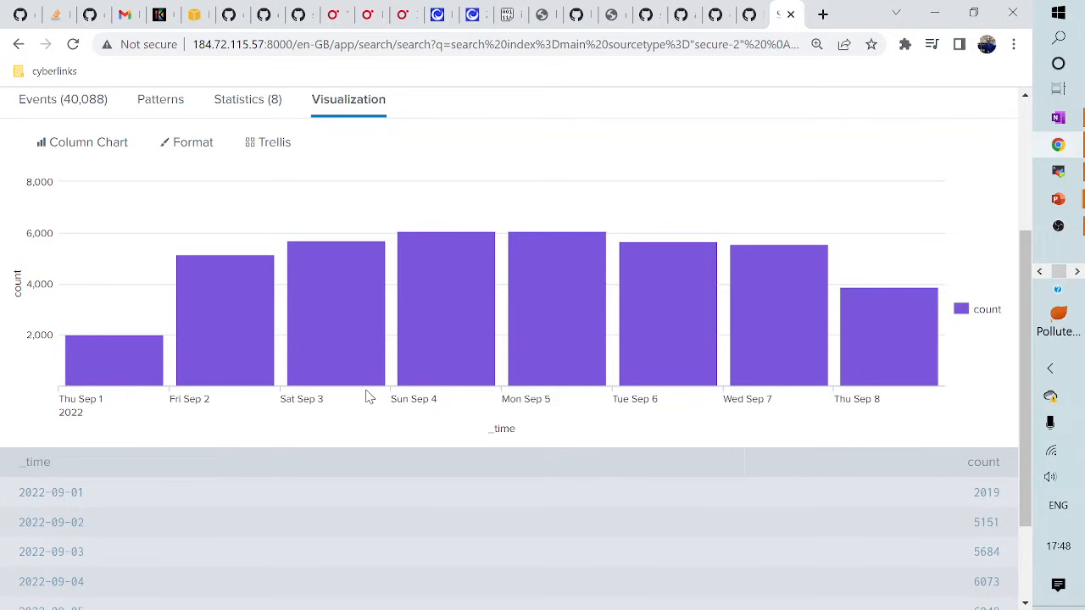
{"action": "scroll", "coordinate": [399, 399], "scroll_direction": "up", "scroll_amount": 2}
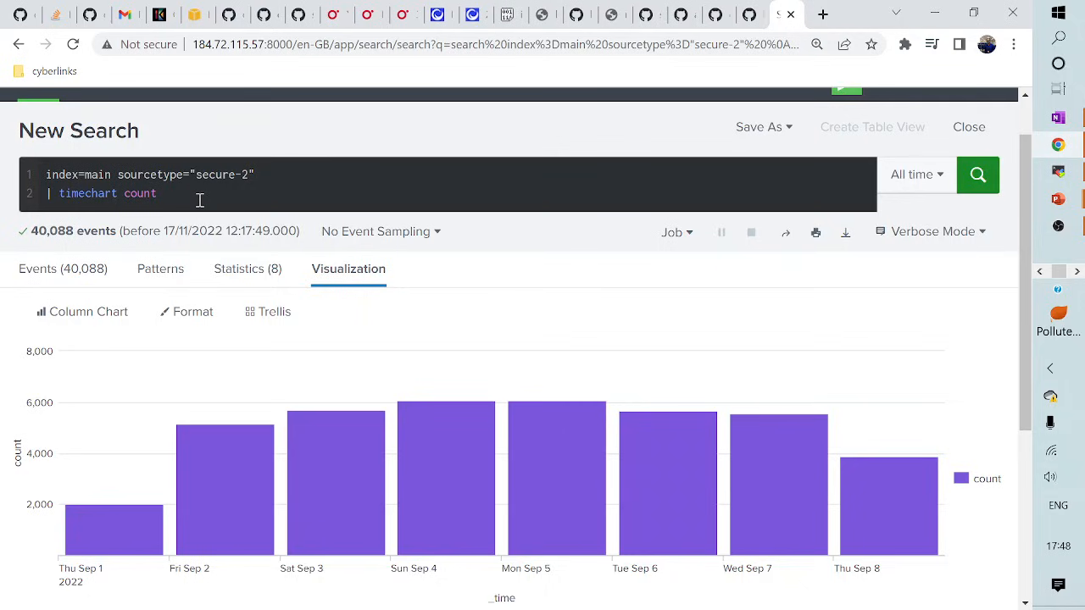
{"action": "left_click_drag", "start_coordinate": [193, 175], "coordinate": [285, 179]}
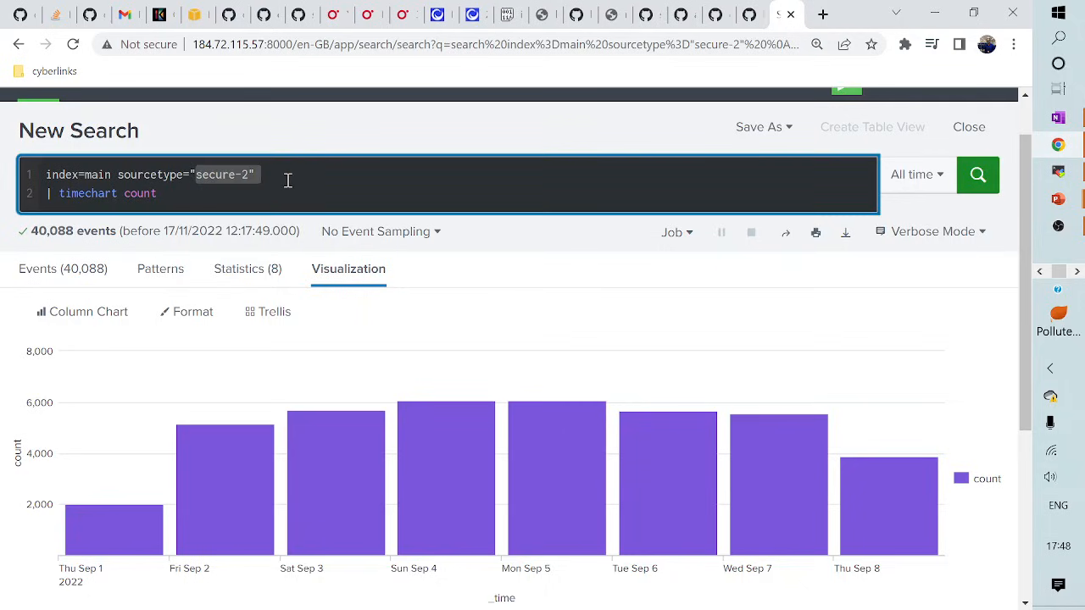
{"action": "key", "text": "BackSpace"}
- Use sourcetype access_combined_wcookie with action=purchase and run timechart count span=1h by categoryId
{"action": "type", "text": "acc"}
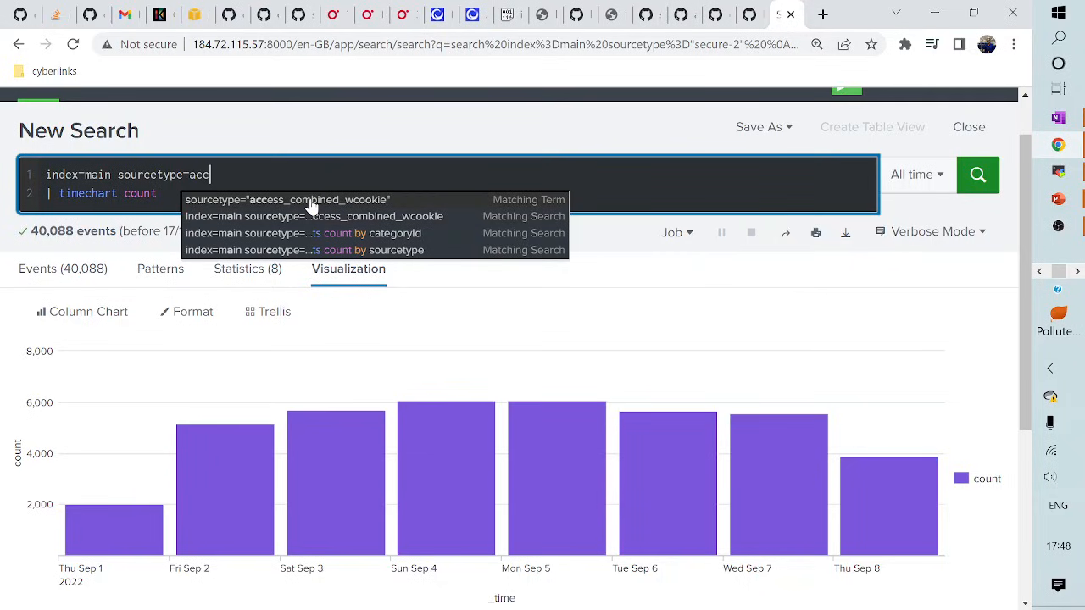
{"action": "left_click", "coordinate": [312, 201]}
{"action": "type", "text": "ac"}
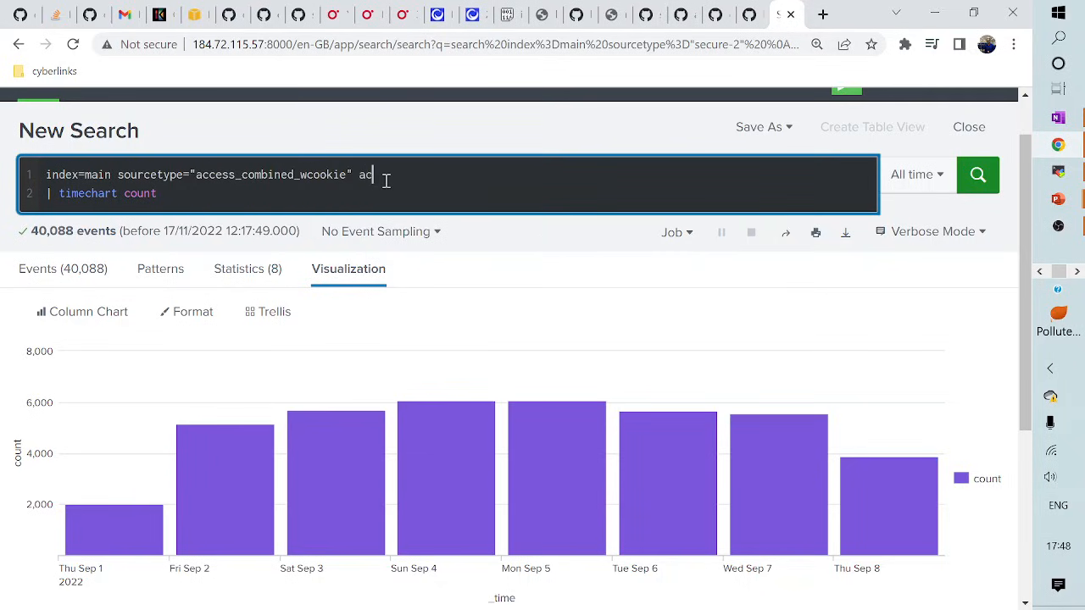
{"action": "type", "text": "tion=purchase"}
{"action": "left_click", "coordinate": [174, 193]}
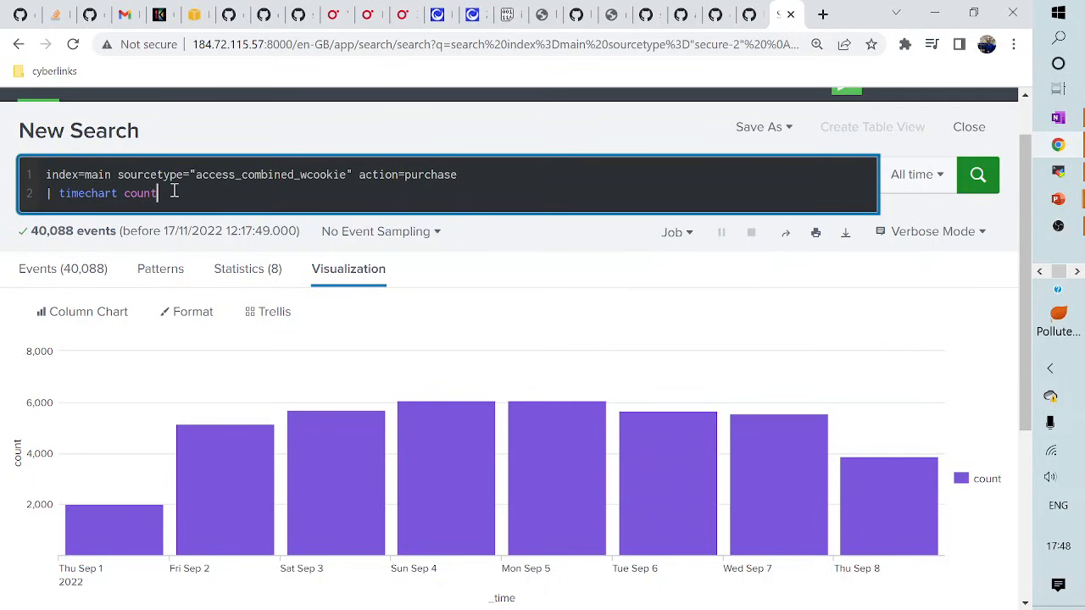
{"action": "type", "text": "span="}
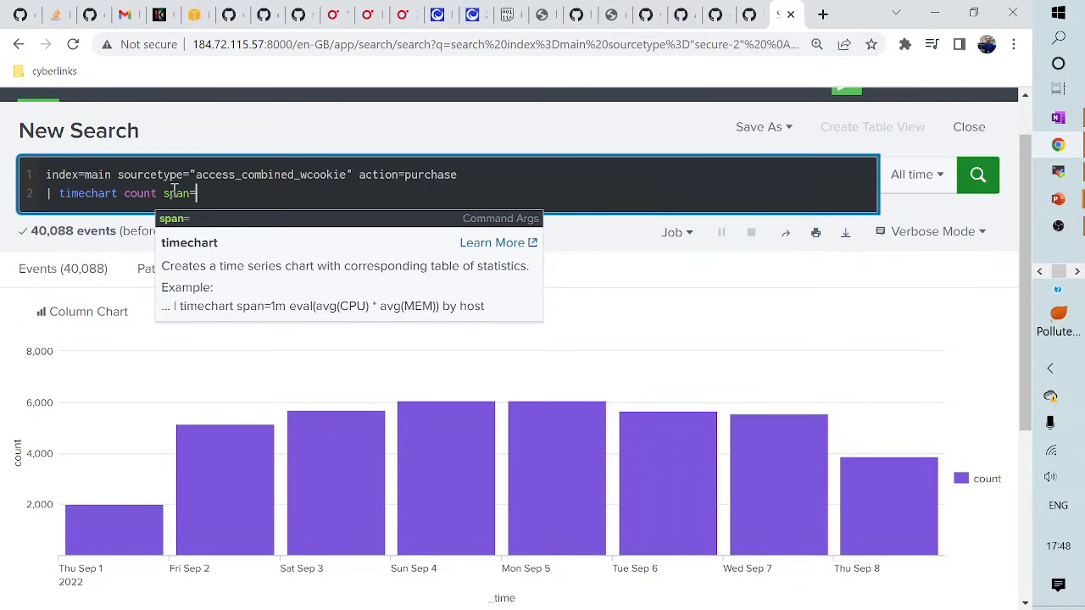
{"action": "type", "text": "1h"}
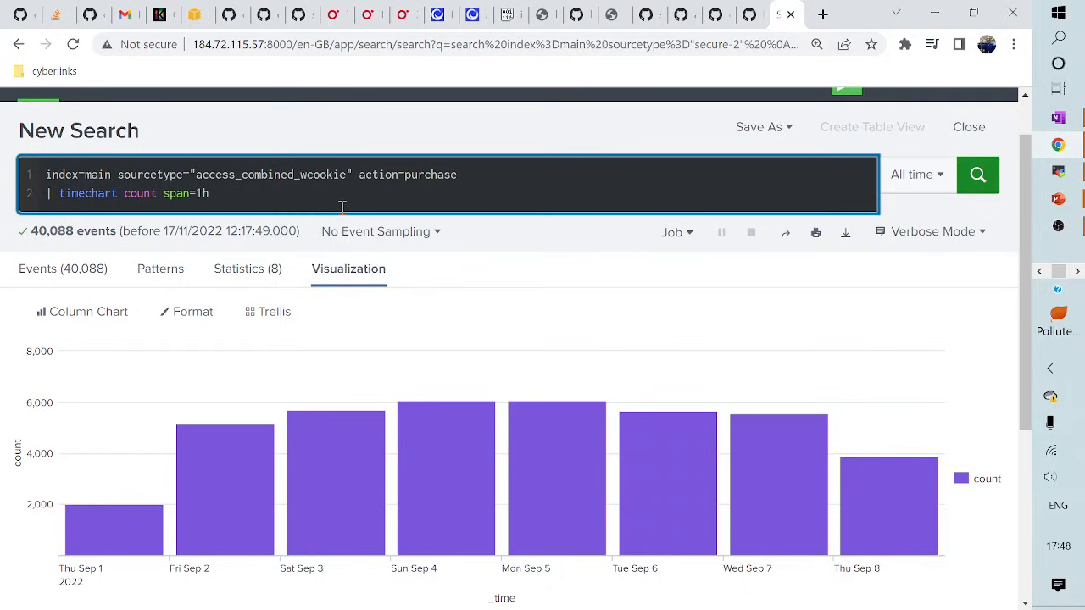
{"action": "type", "text": "by categoryId"}
{"action": "key", "text": "Return"}
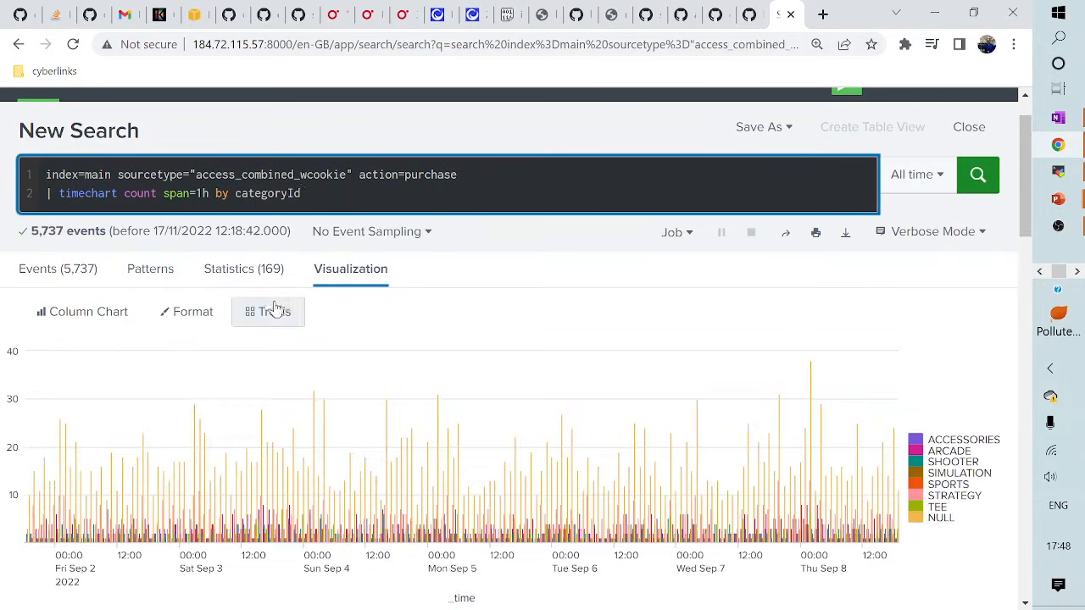
- Review the hourly category counts table, then switch the visualization to a Line Chart
{"action": "left_click", "coordinate": [244, 270]}
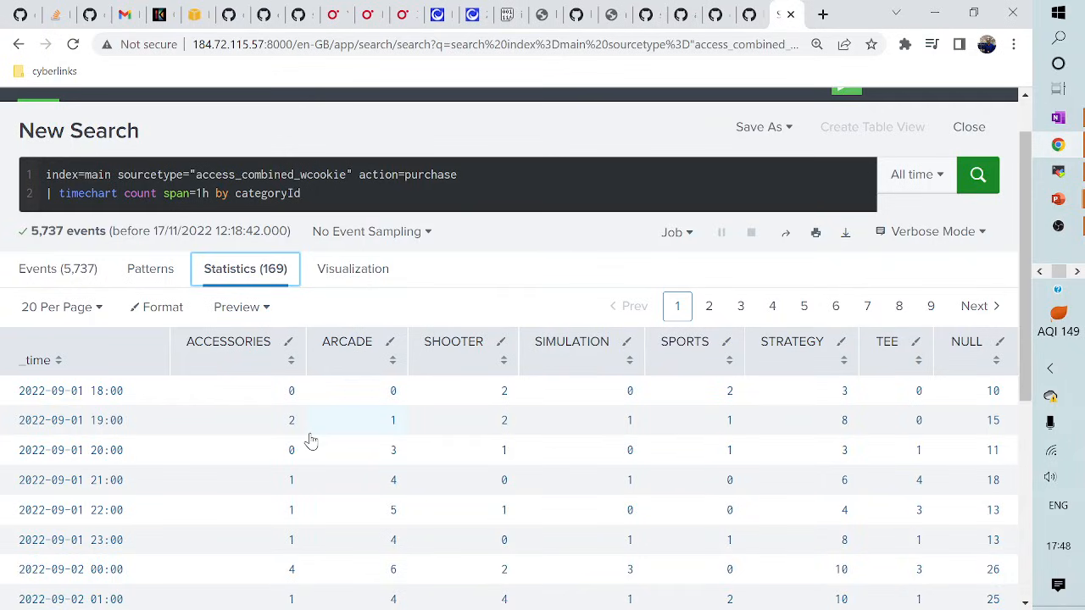
{"action": "left_click", "coordinate": [353, 280]}
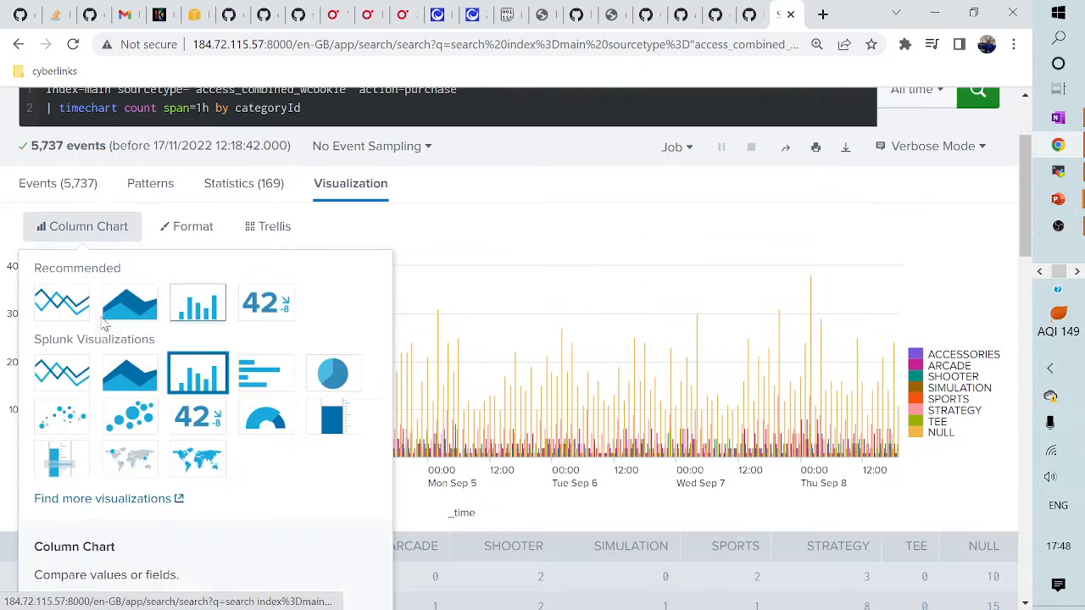
{"action": "left_click", "coordinate": [100, 324]}
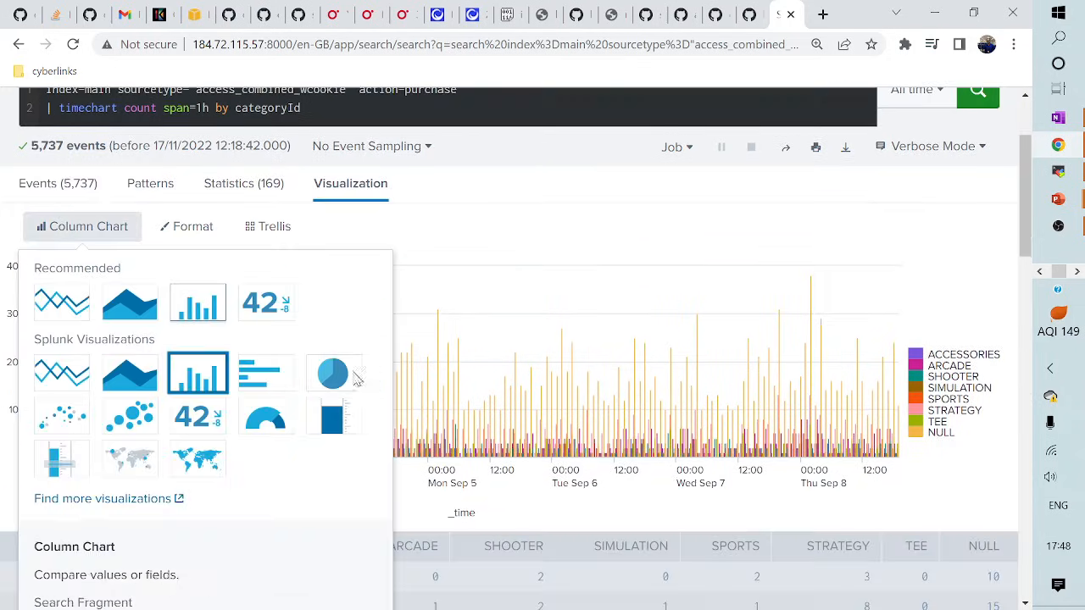
{"action": "left_click", "coordinate": [63, 307]}
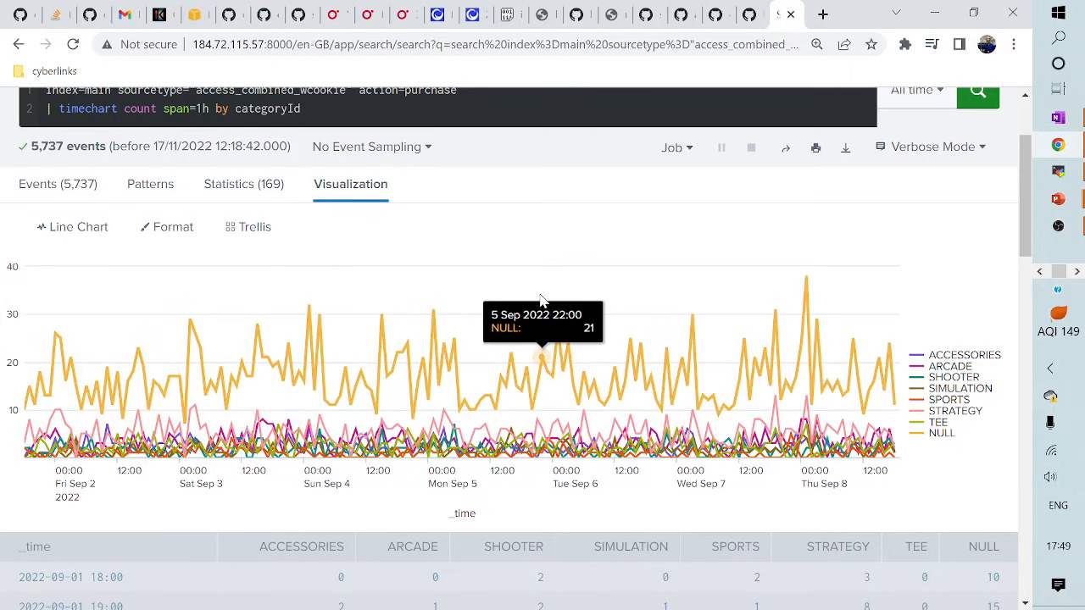
{"action": "scroll", "coordinate": [543, 305], "scroll_direction": "up", "scroll_amount": 3}
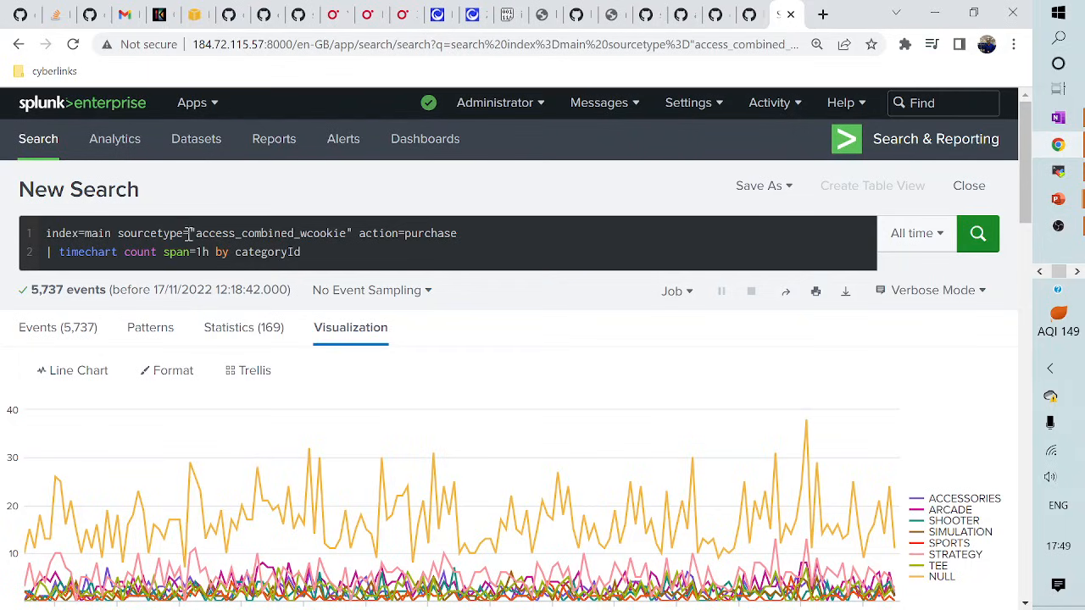
- Replace the whole query with index=_internal
{"action": "left_click", "coordinate": [164, 247]}
{"action": "key", "text": "ctrl+a"}
{"action": "type", "text": "index"}
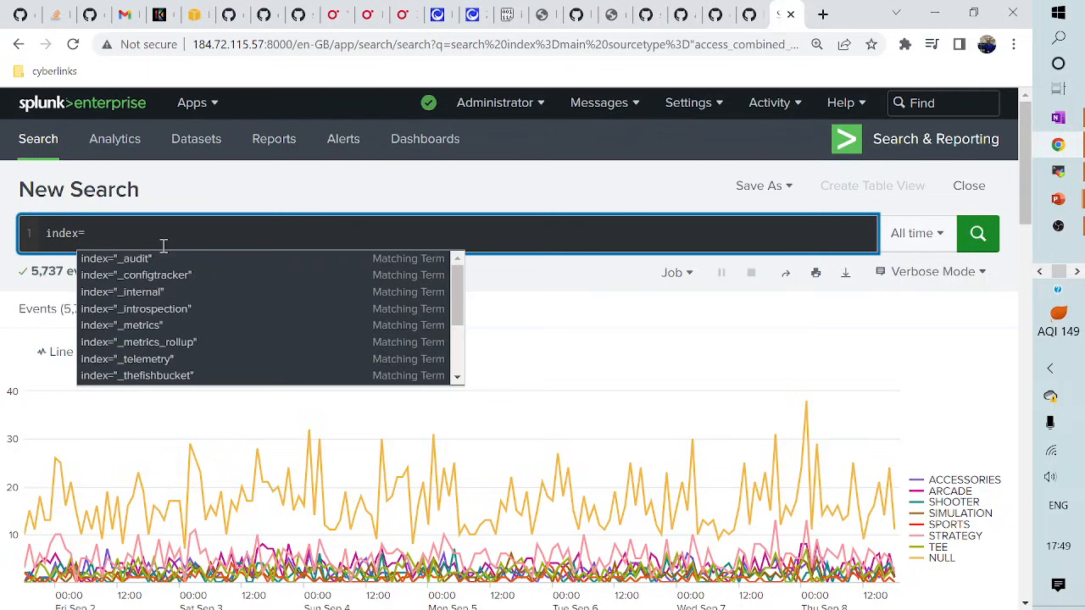
{"action": "key", "text": "BackSpace"}
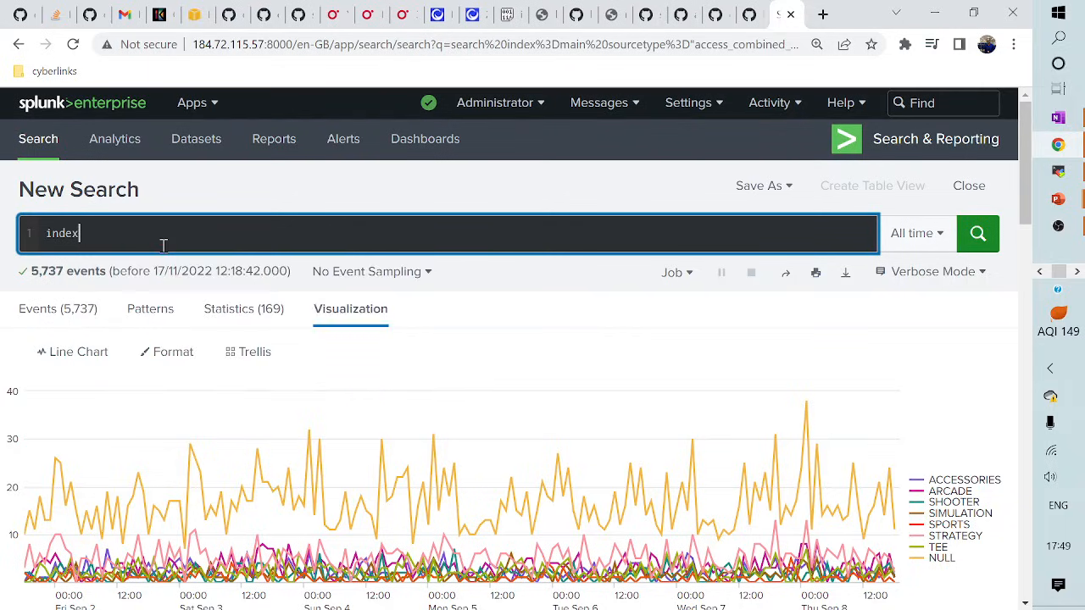
{"action": "type", "text": "_inter"}
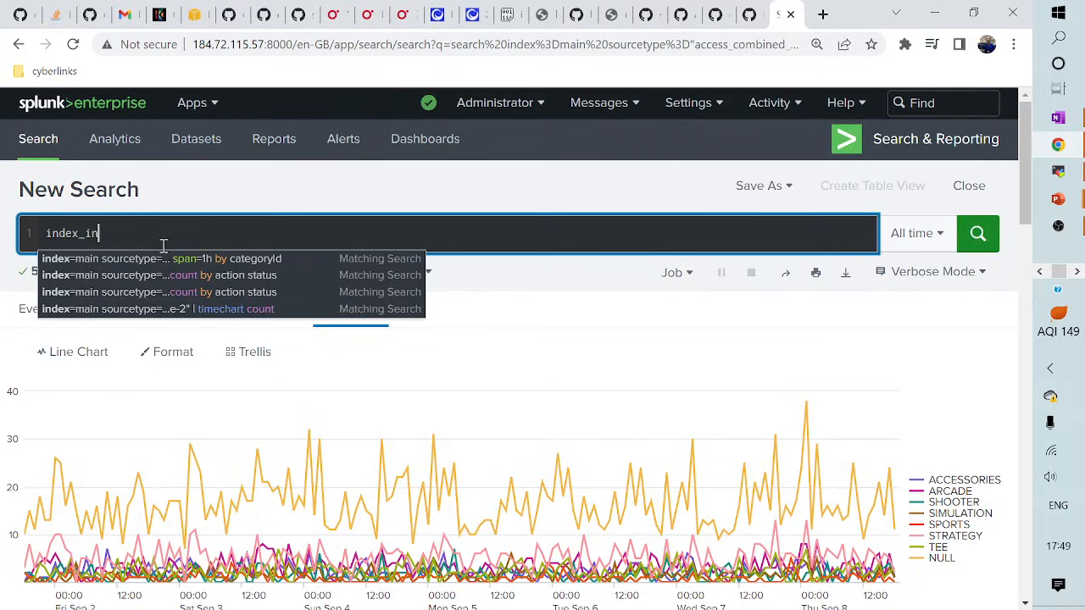
{"action": "key", "text": "BackSpace"}
{"action": "key", "text": "BackSpace"}
{"action": "key", "text": "BackSpace"}
{"action": "key", "text": "BackSpace"}
{"action": "key", "text": "BackSpace"}
{"action": "key", "text": "BackSpace"}
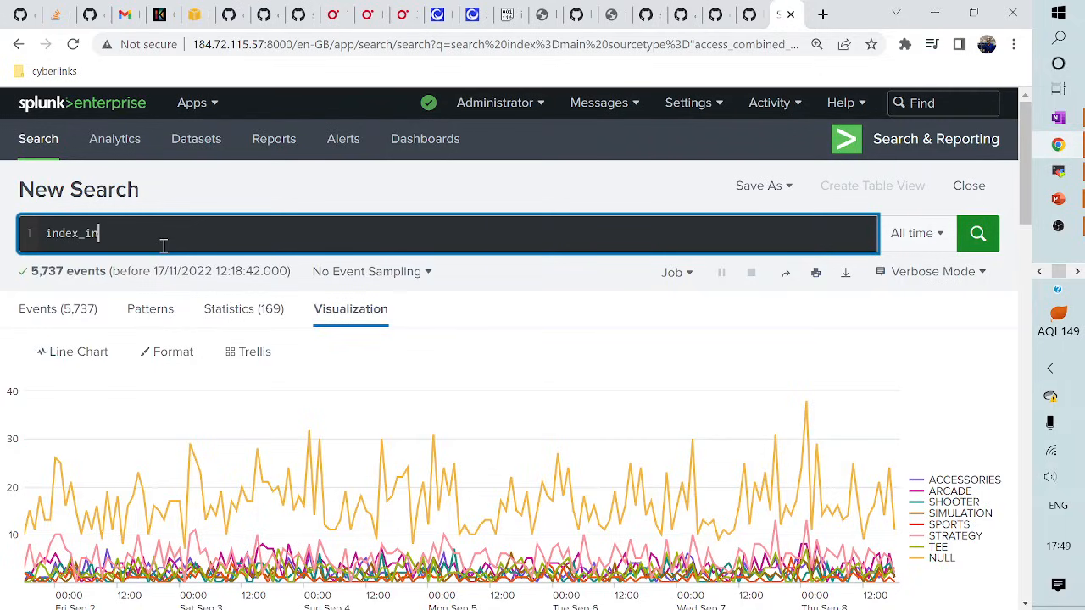
{"action": "type", "text": "=_internal"}
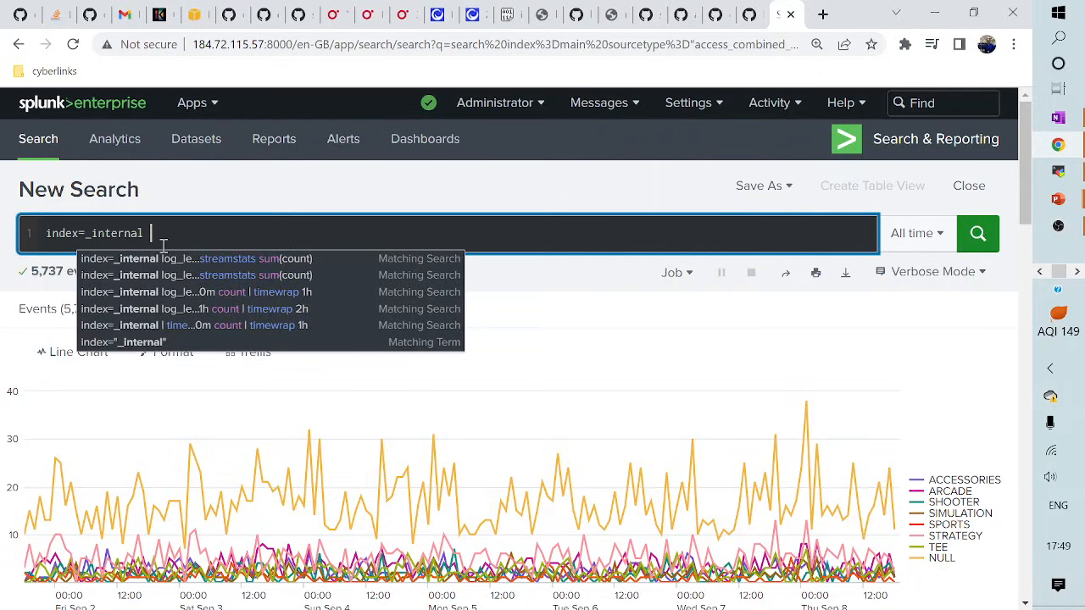
{"action": "key", "text": "shift+Return"}
{"action": "type", "text": "|"}
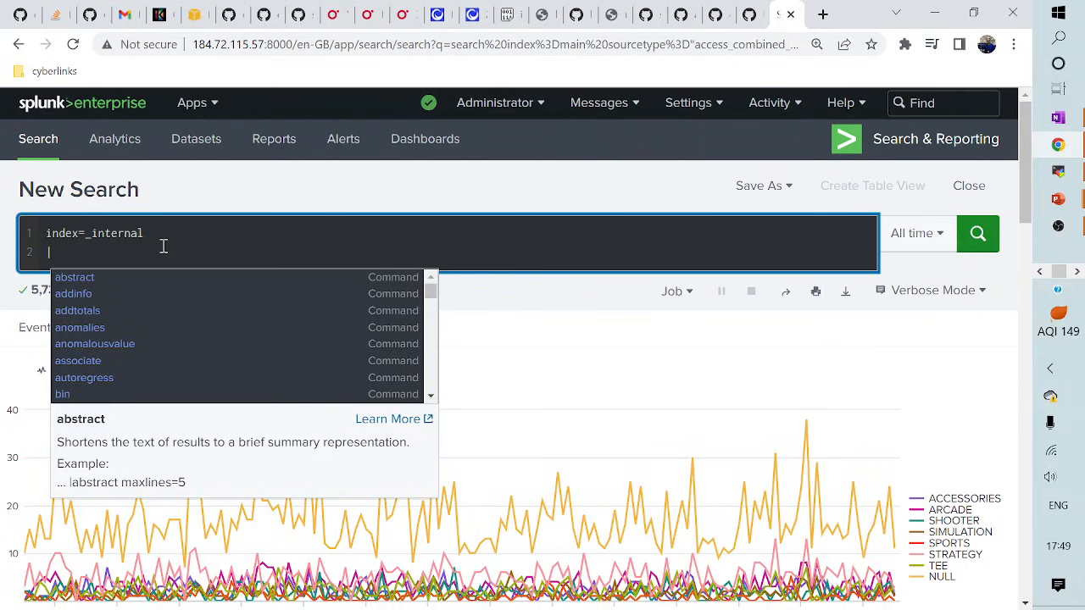
{"action": "type", "text": " timechart"}
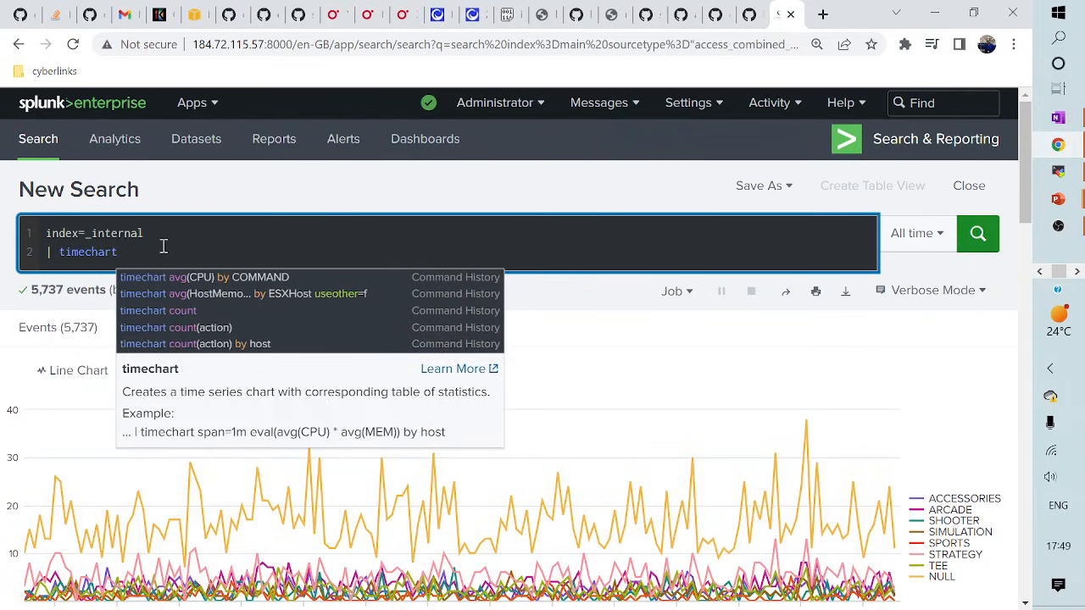
{"action": "key", "text": "BackSpace"}
{"action": "key", "text": "BackSpace"}
{"action": "key", "text": "BackSpace"}
{"action": "key", "text": "BackSpace"}
{"action": "key", "text": "BackSpace"}
{"action": "key", "text": "BackSpace"}
{"action": "key", "text": "BackSpace"}
{"action": "key", "text": "BackSpace"}
{"action": "key", "text": "BackSpace"}
{"action": "key", "text": "BackSpace"}
{"action": "key", "text": "BackSpace"}
{"action": "key", "text": "BackSpace"}
{"action": "key", "text": "BackSpace"}
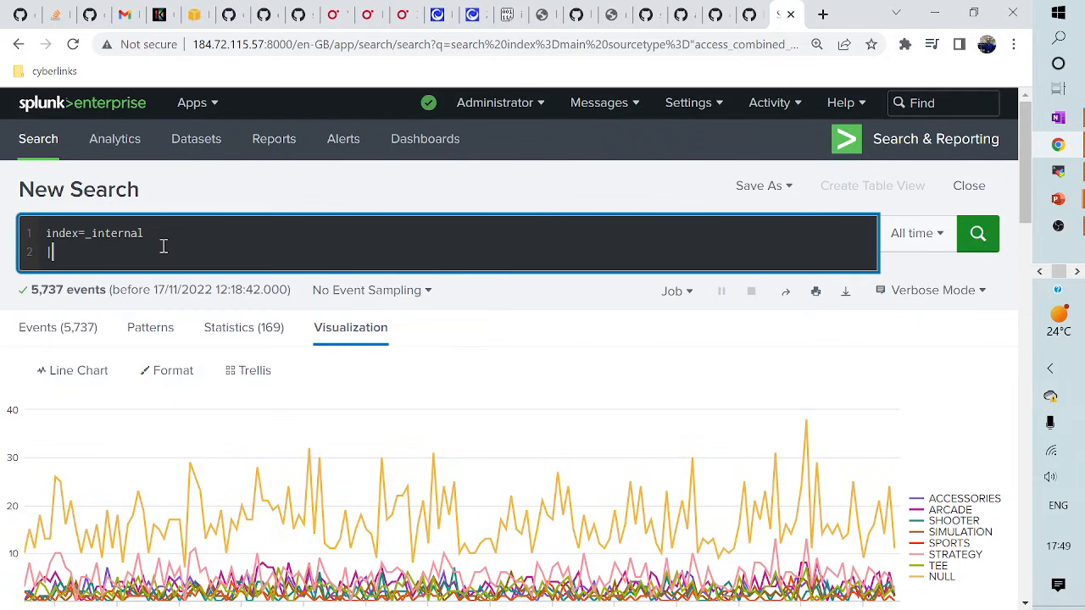
- Add log_level=WARN and a '| timechart count span=1h' line, then run the search
{"action": "type", "text": "log-lever="}
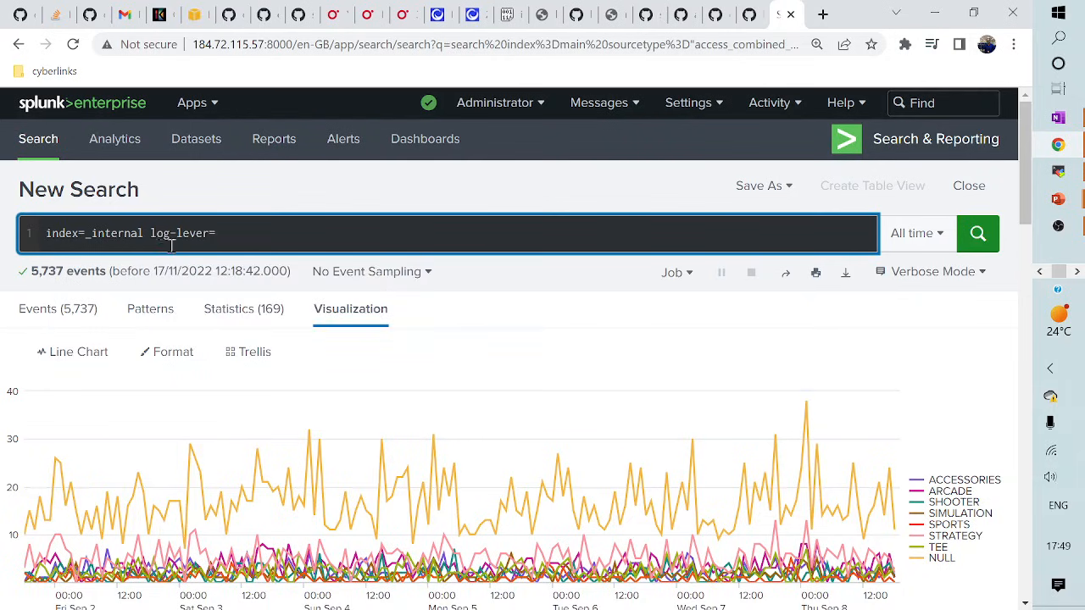
{"action": "left_click", "coordinate": [180, 239]}
{"action": "key", "text": "BackSpace"}
{"action": "type", "text": "_"}
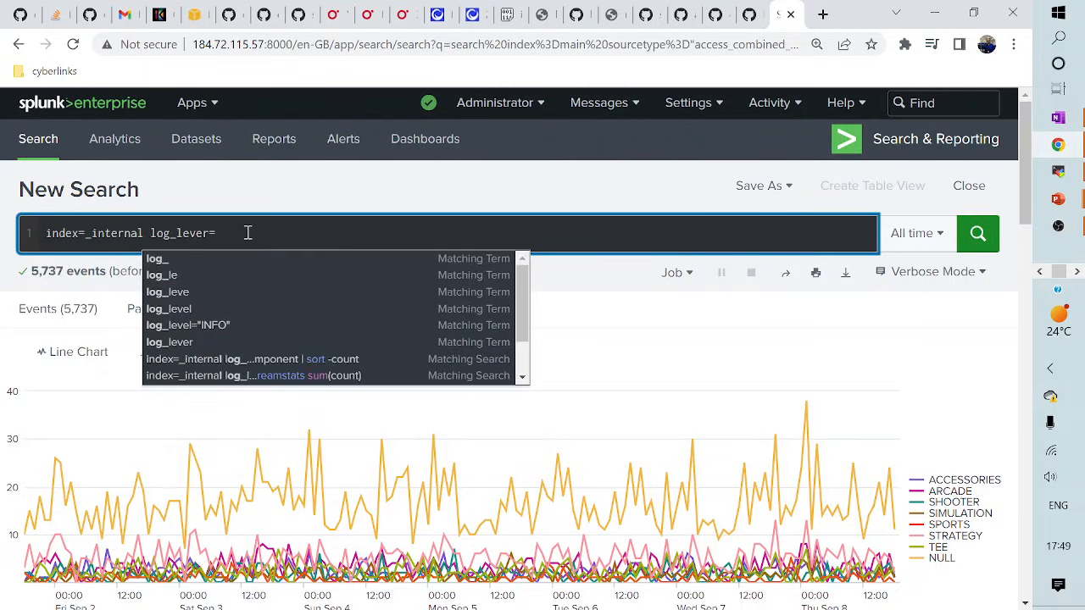
{"action": "left_click", "coordinate": [207, 238]}
{"action": "key", "text": "BackSpace"}
{"action": "type", "text": "l"}
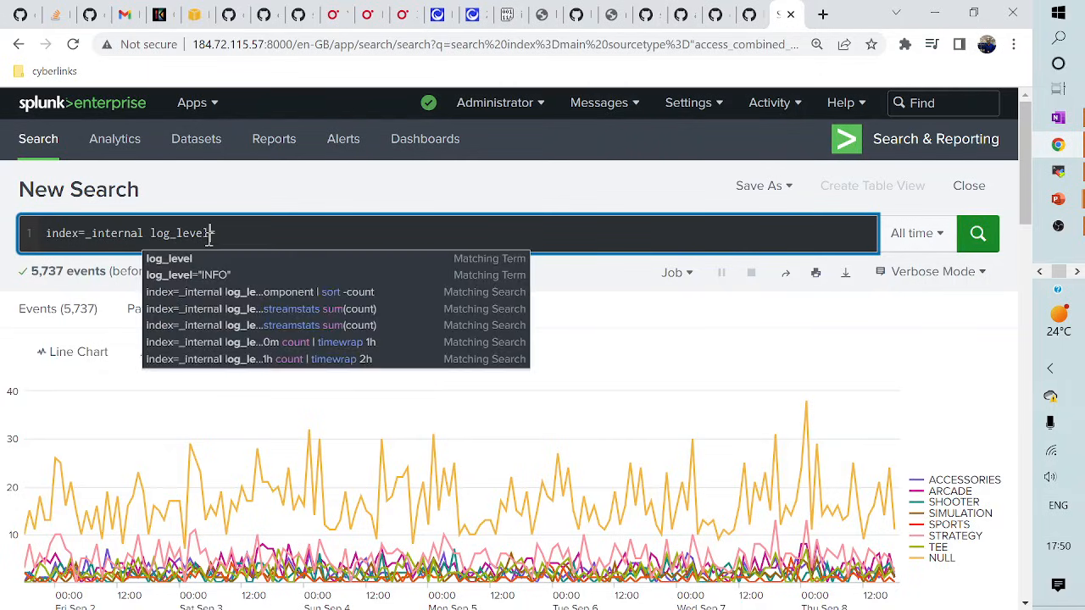
{"action": "left_click", "coordinate": [251, 238]}
{"action": "type", "text": "WAR"}
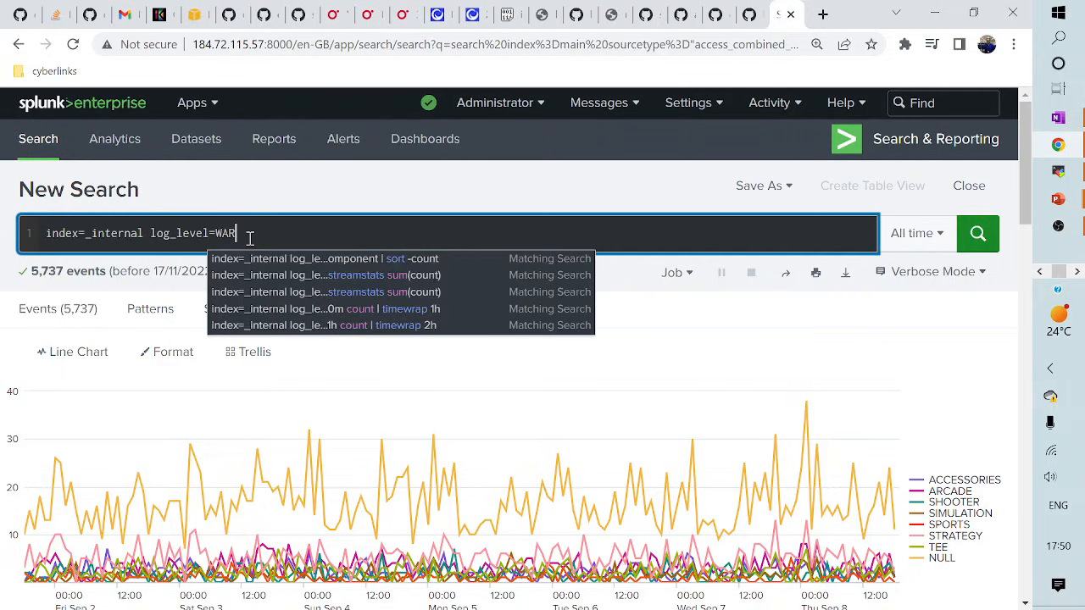
{"action": "type", "text": "N"}
{"action": "key", "text": "shift+Return"}
{"action": "type", "text": "| timechart "}
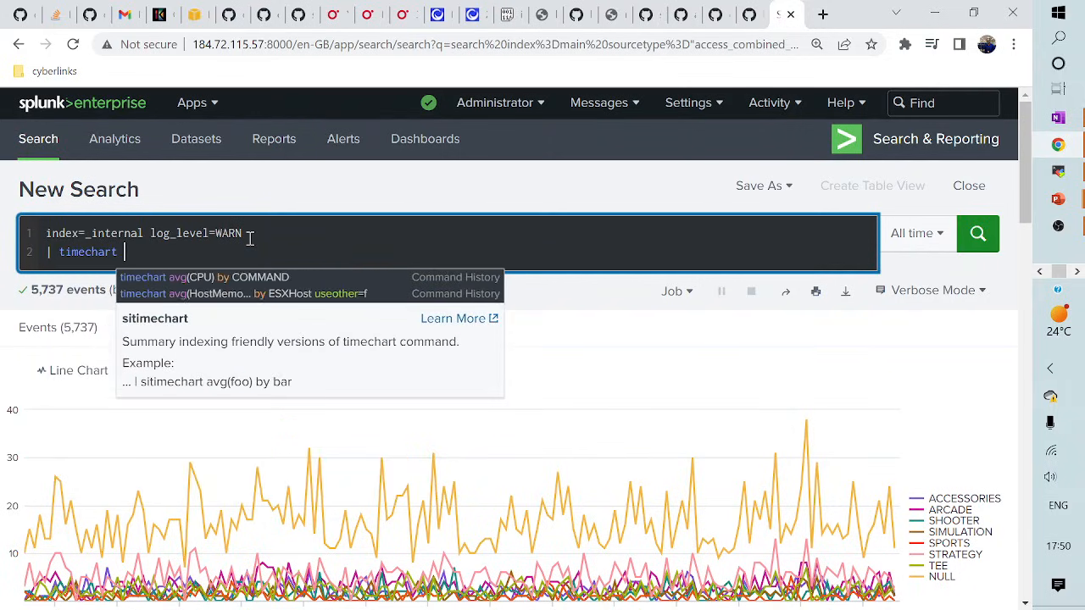
{"action": "type", "text": "coun"}
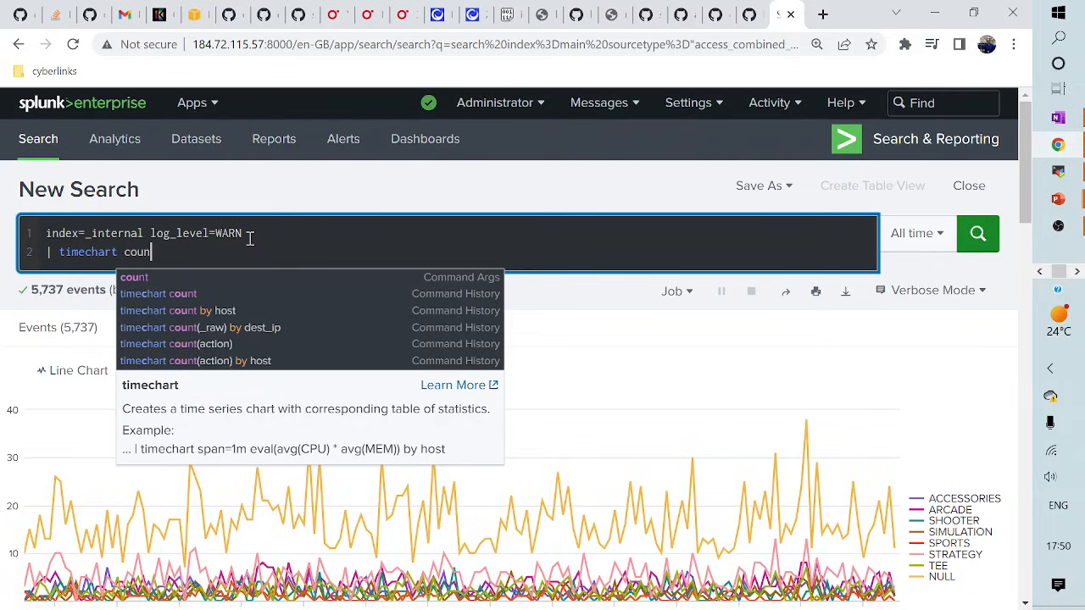
{"action": "type", "text": "t sp"}
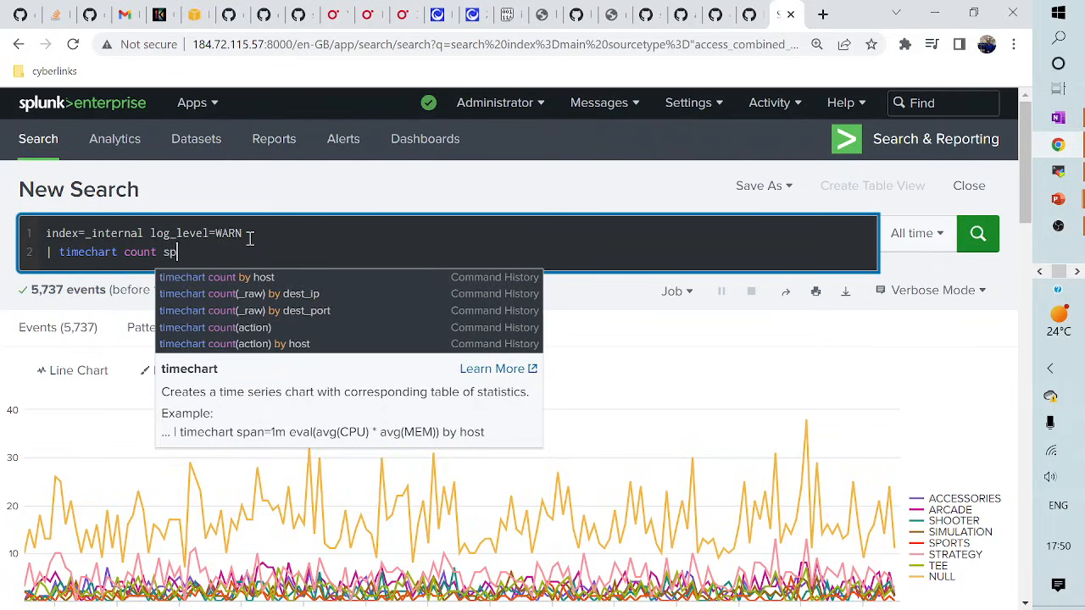
{"action": "type", "text": "an="}
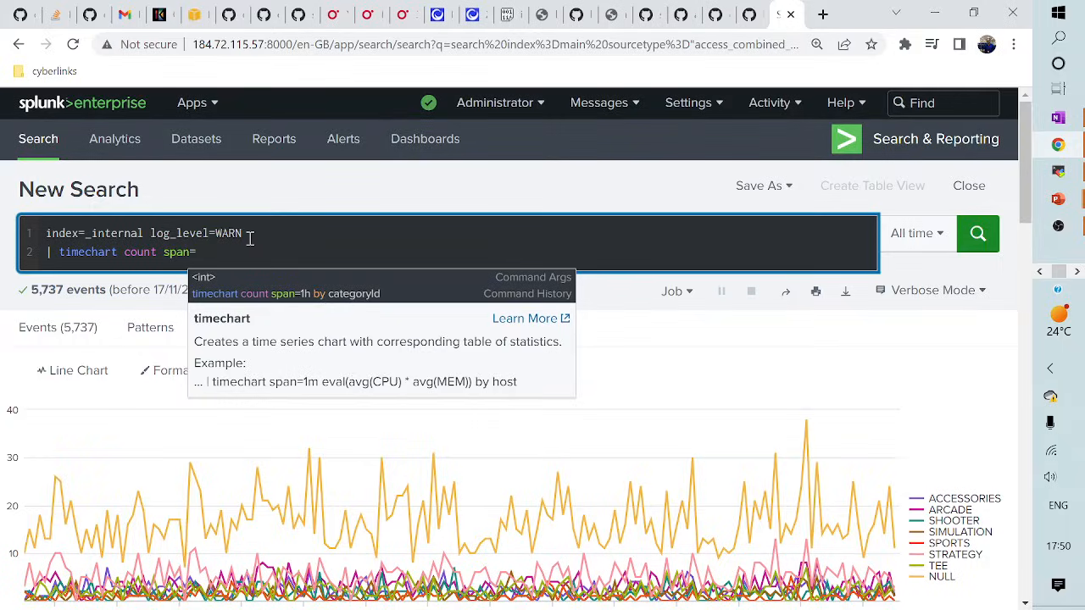
{"action": "type", "text": "1h"}
{"action": "key", "text": "Return"}
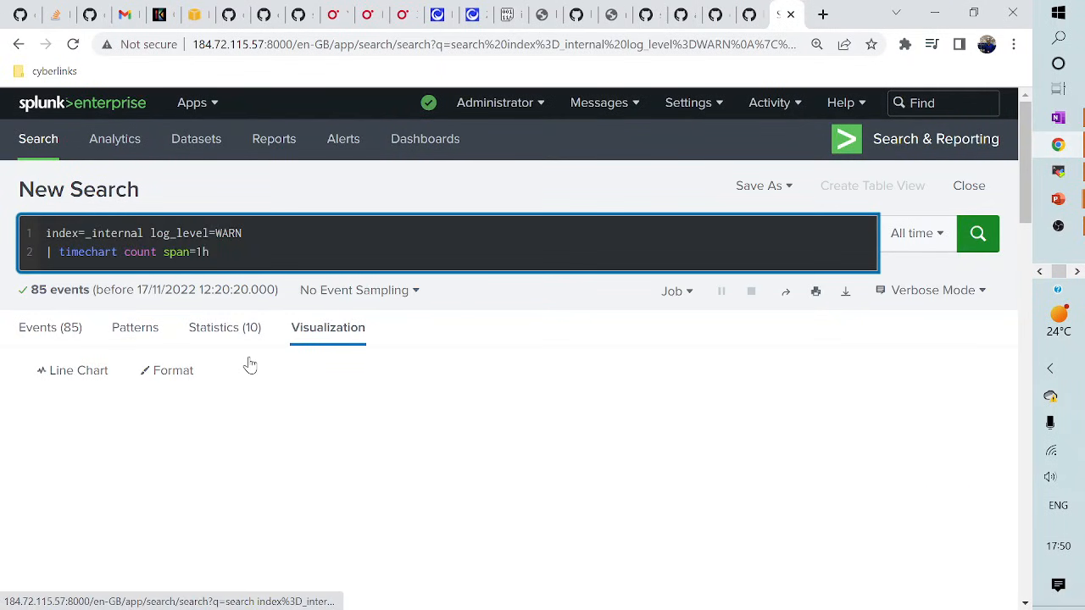
{"action": "scroll", "coordinate": [313, 428], "scroll_direction": "down", "scroll_amount": 1}
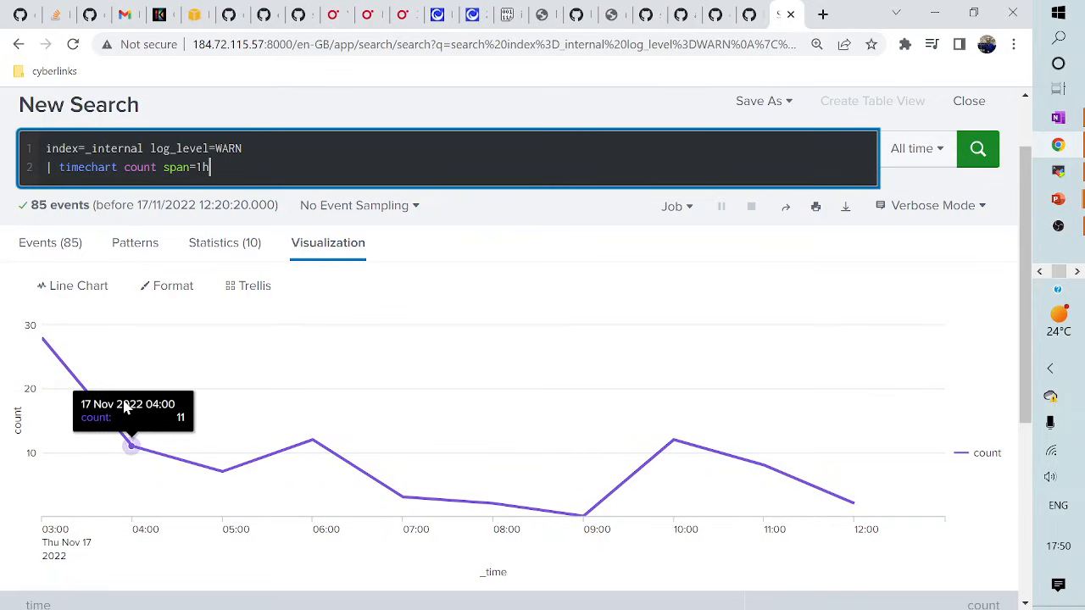
{"action": "left_click", "coordinate": [197, 243]}
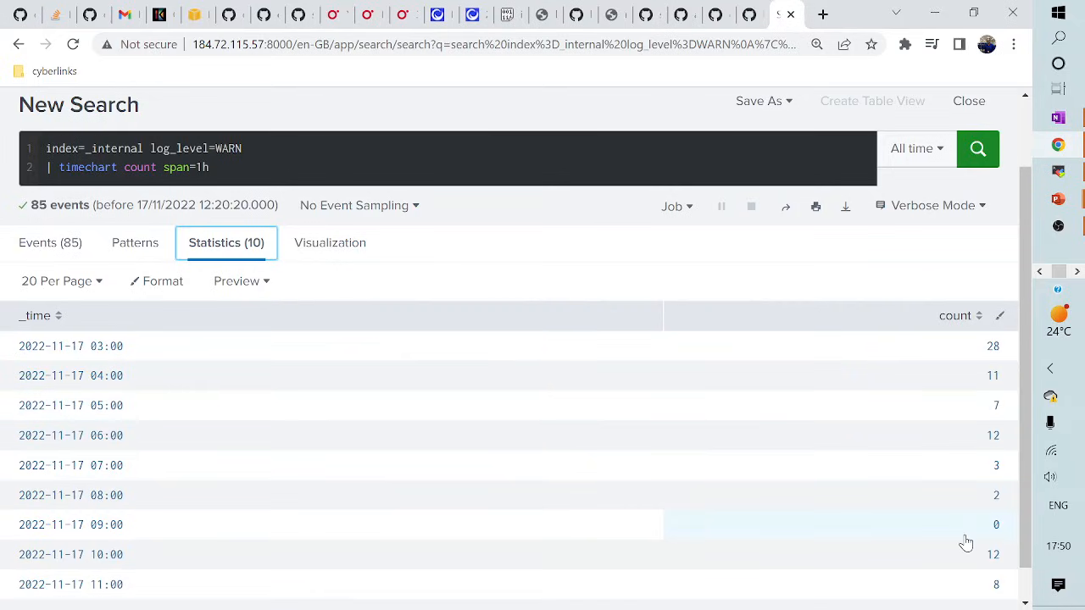
{"action": "left_click", "coordinate": [324, 247]}
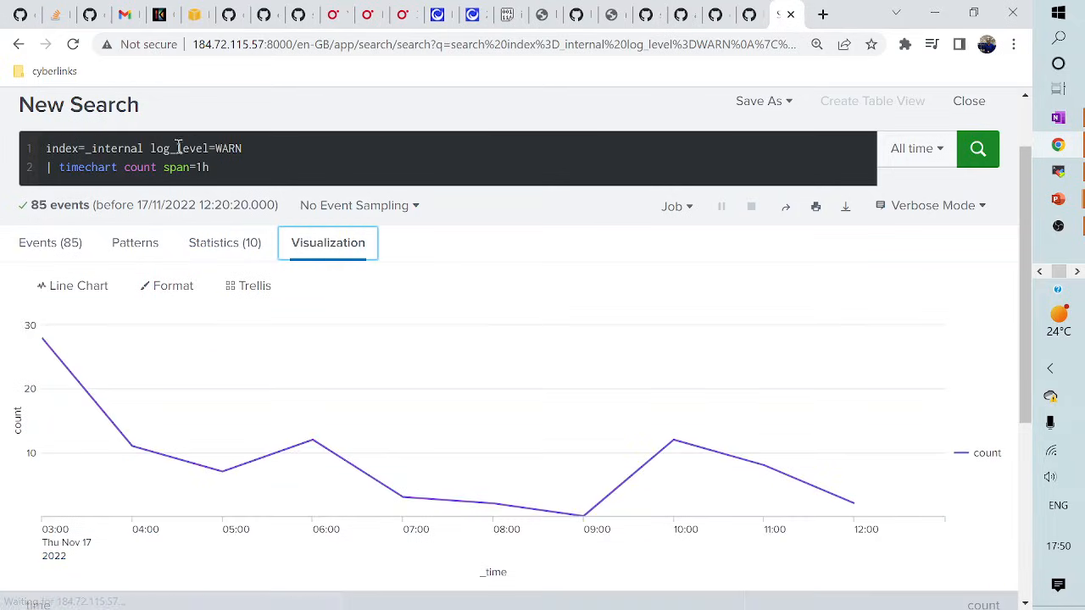
{"action": "left_click_drag", "start_coordinate": [151, 149], "coordinate": [280, 147]}
- Remove log_level=WARN, add 'by component' after span=1h, and start a '| timewrap 1' line
{"action": "key", "text": "BackSpace"}
{"action": "key", "text": "BackSpace"}
{"action": "key", "text": "Return"}
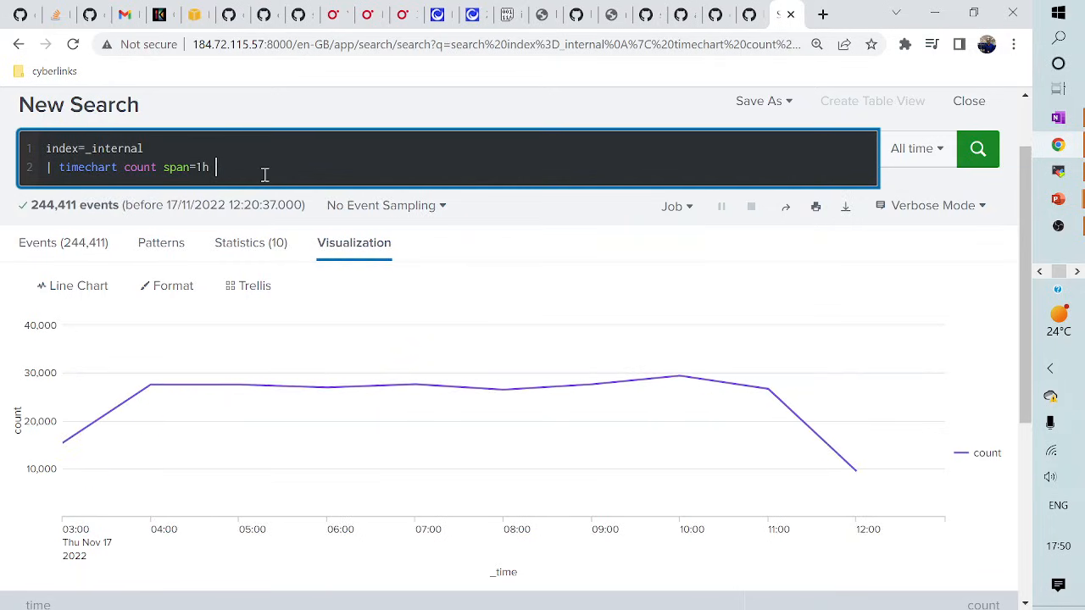
{"action": "type", "text": "by component"}
{"action": "key", "text": "Return"}
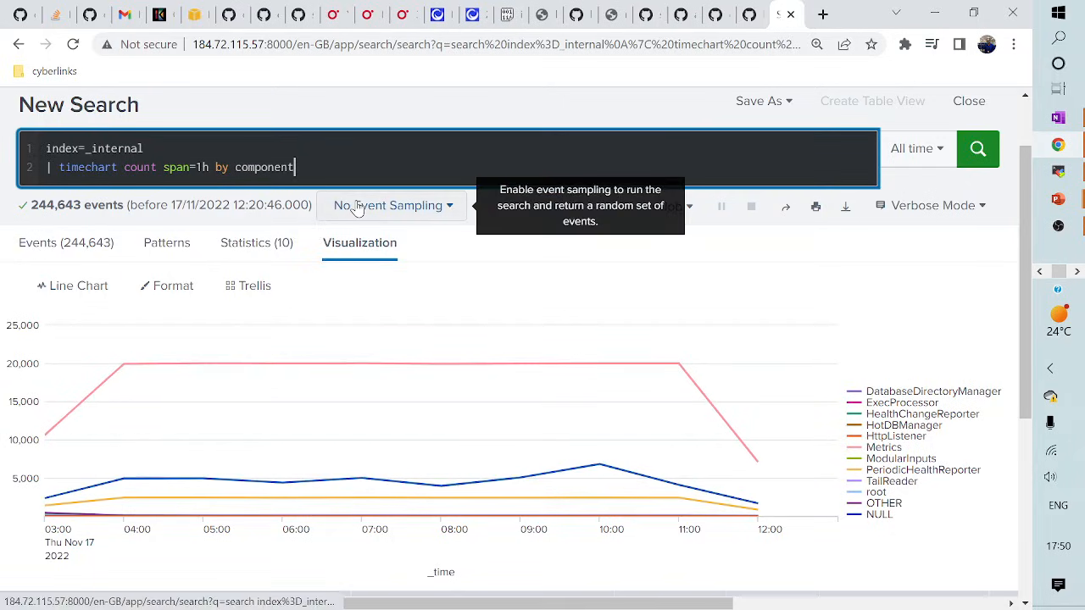
{"action": "key", "text": "shift+Return"}
{"action": "type", "text": "| timewrap"}
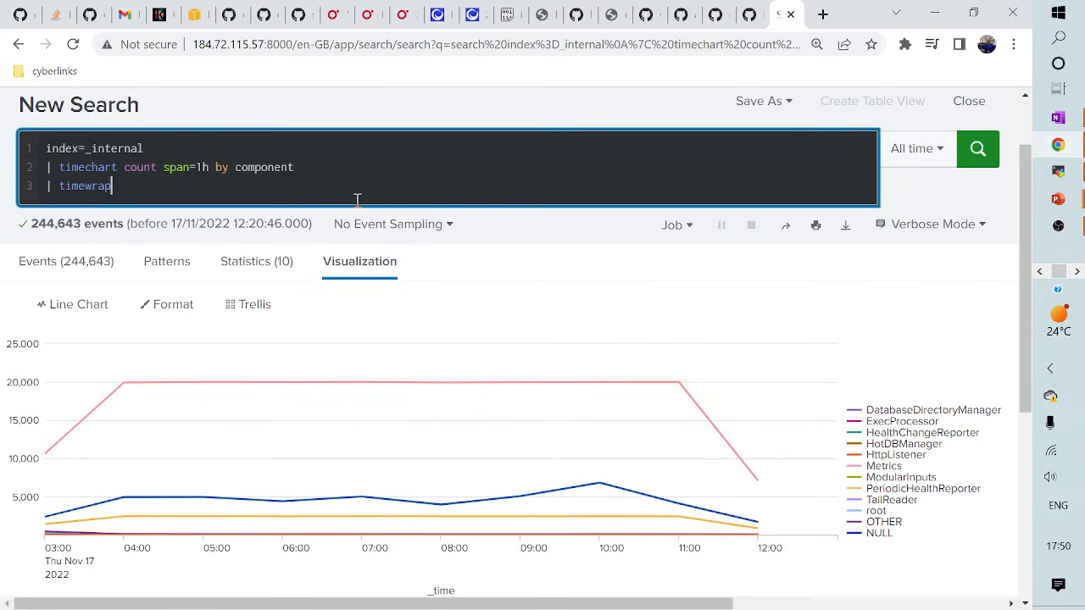
{"action": "type", "text": " 1h"}
- Try a 10m span in place of 1h on line 2
{"action": "left_click", "coordinate": [210, 167]}
{"action": "key", "text": "BackSpace"}
{"action": "type", "text": "0m"}
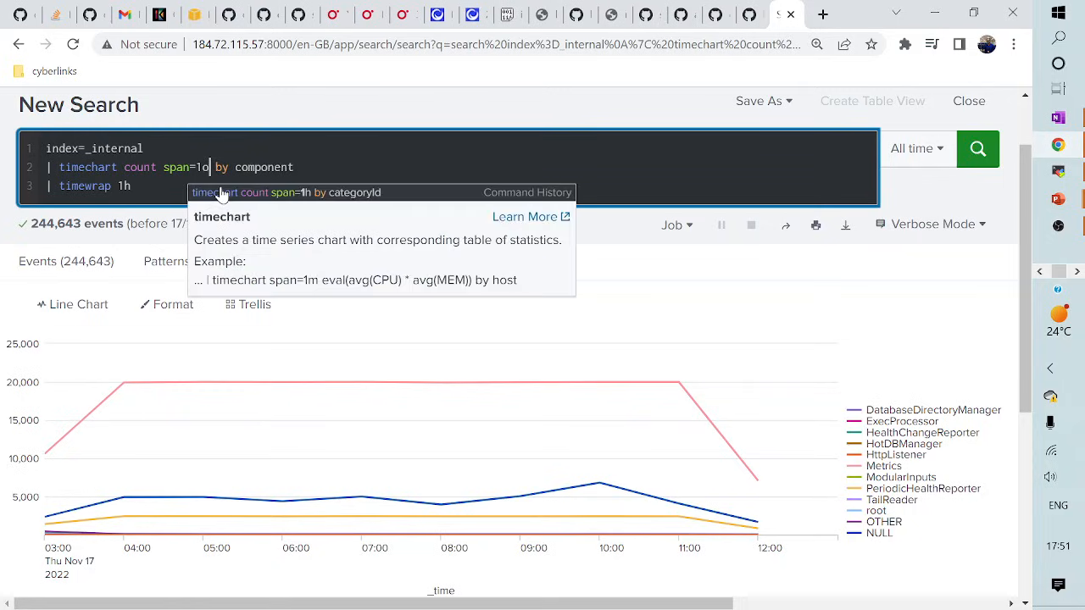
{"action": "key", "text": "BackSpace"}
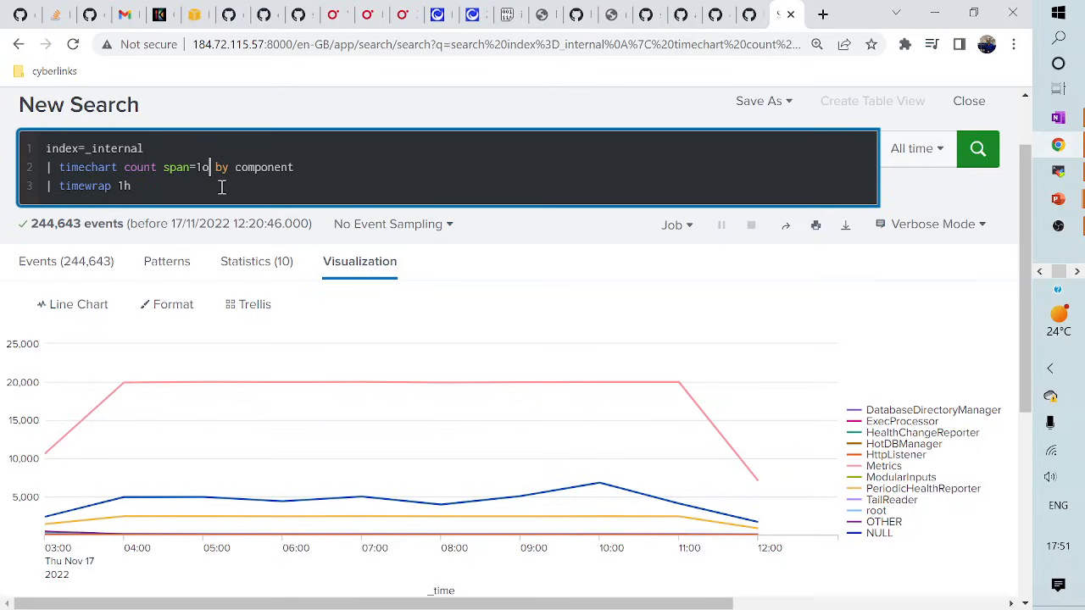
{"action": "type", "text": "m"}
- Restore span=1h, set the timewrap period to 1d, and run the search
{"action": "left_click", "coordinate": [140, 186]}
{"action": "key", "text": "BackSpace"}
{"action": "key", "text": "BackSpace"}
{"action": "key", "text": "BackSpace"}
{"action": "type", "text": "1d"}
{"action": "left_click", "coordinate": [153, 185]}
{"action": "left_click", "coordinate": [209, 169]}
{"action": "key", "text": "BackSpace"}
{"action": "type", "text": "h"}
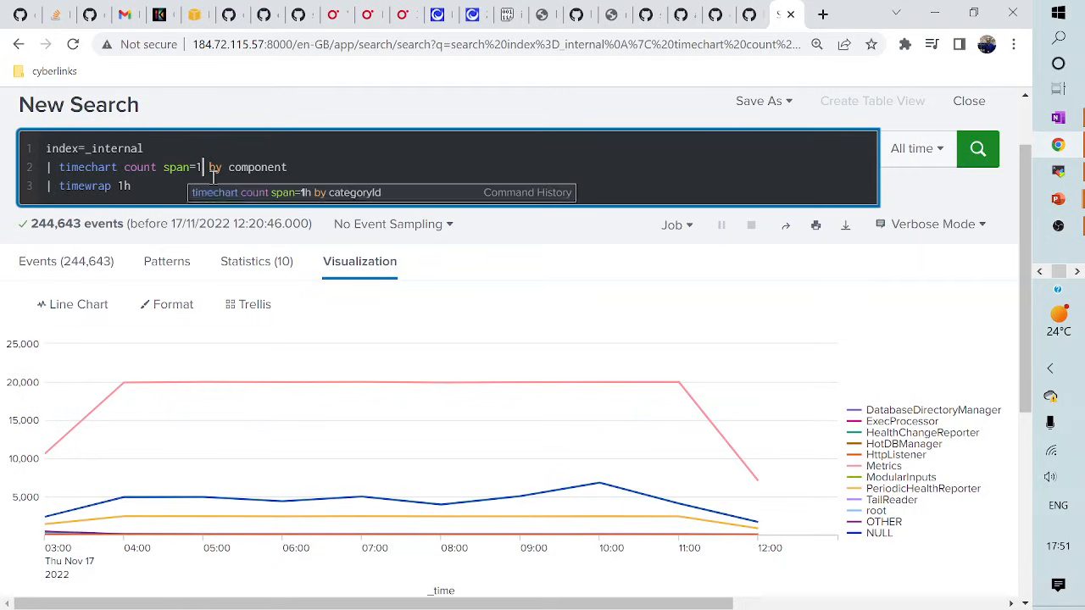
{"action": "left_click", "coordinate": [156, 184]}
{"action": "key", "text": "BackSpace"}
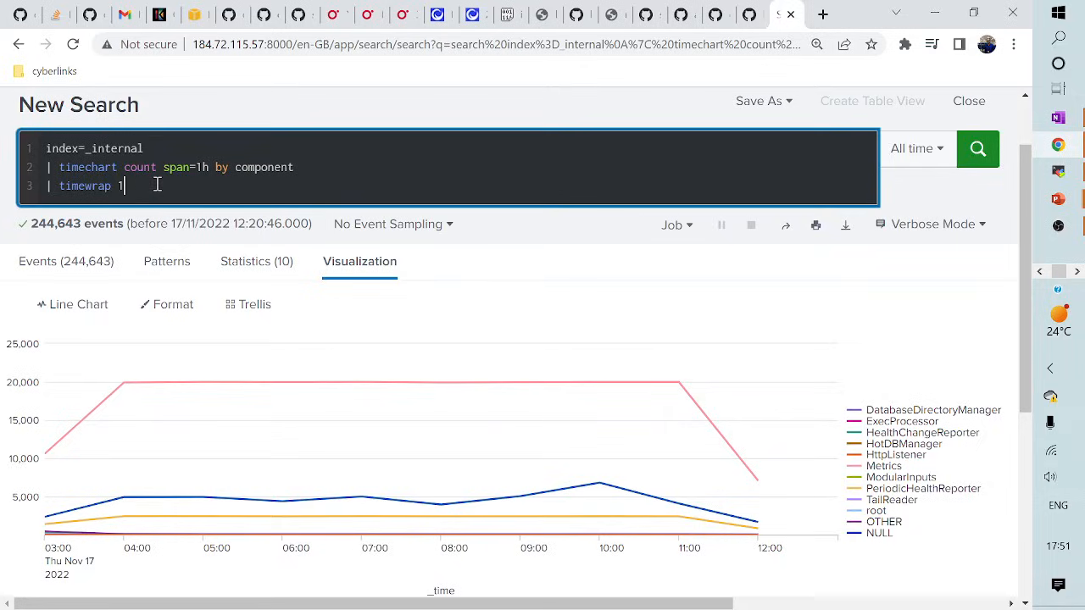
{"action": "type", "text": "d"}
{"action": "left_click", "coordinate": [981, 151]}
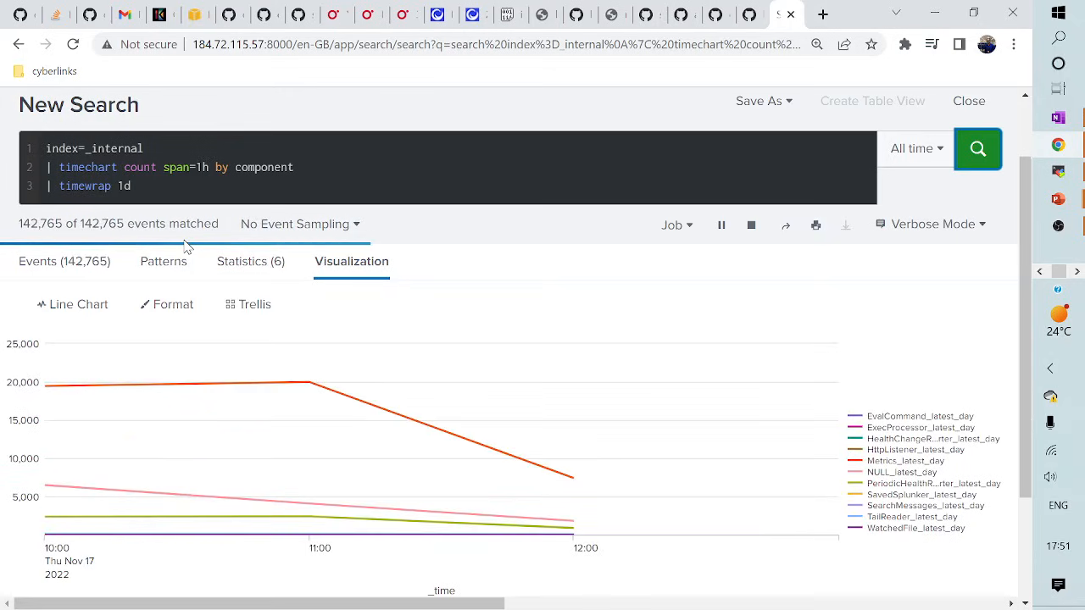
- Review the 1d-wrapped per-component results in the Statistics table
{"action": "left_click", "coordinate": [263, 270]}
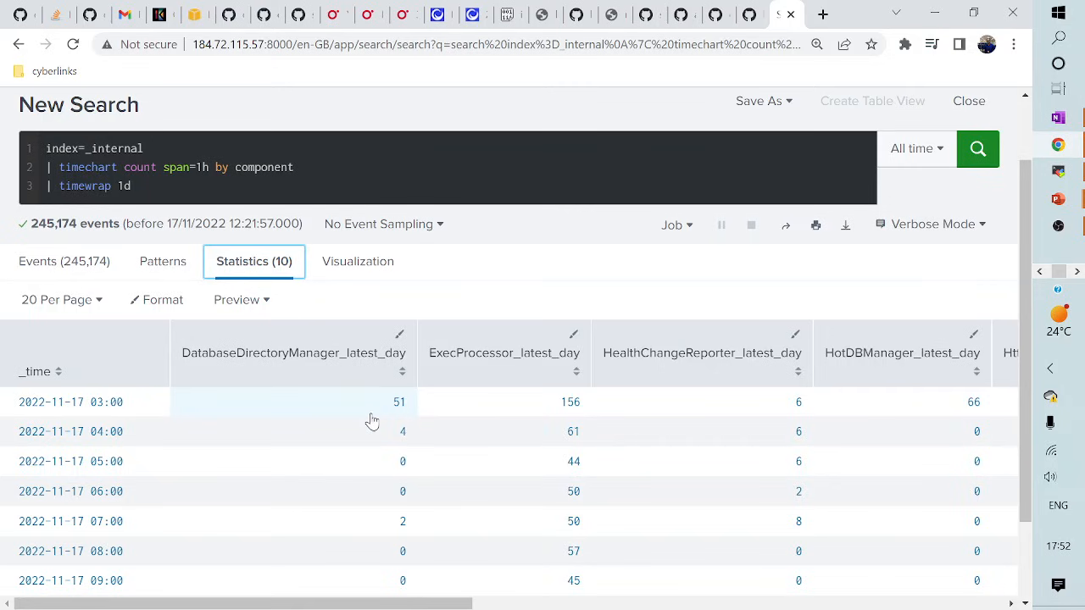
{"action": "scroll", "coordinate": [110, 453], "scroll_direction": "down", "scroll_amount": 2}
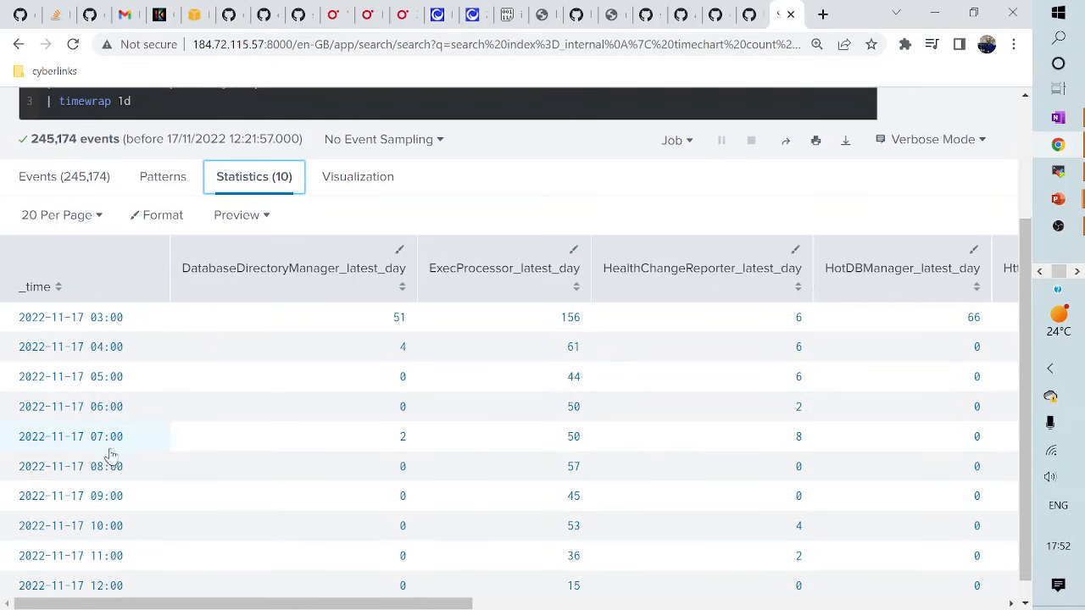
{"action": "scroll", "coordinate": [111, 458], "scroll_direction": "up", "scroll_amount": 3}
{"action": "scroll", "coordinate": [111, 454], "scroll_direction": "down", "scroll_amount": 2}
{"action": "scroll", "coordinate": [111, 454], "scroll_direction": "up", "scroll_amount": 2}
- Delete 'by component' from line 2 and rerun the search
{"action": "left_click_drag", "start_coordinate": [216, 260], "coordinate": [310, 264]}
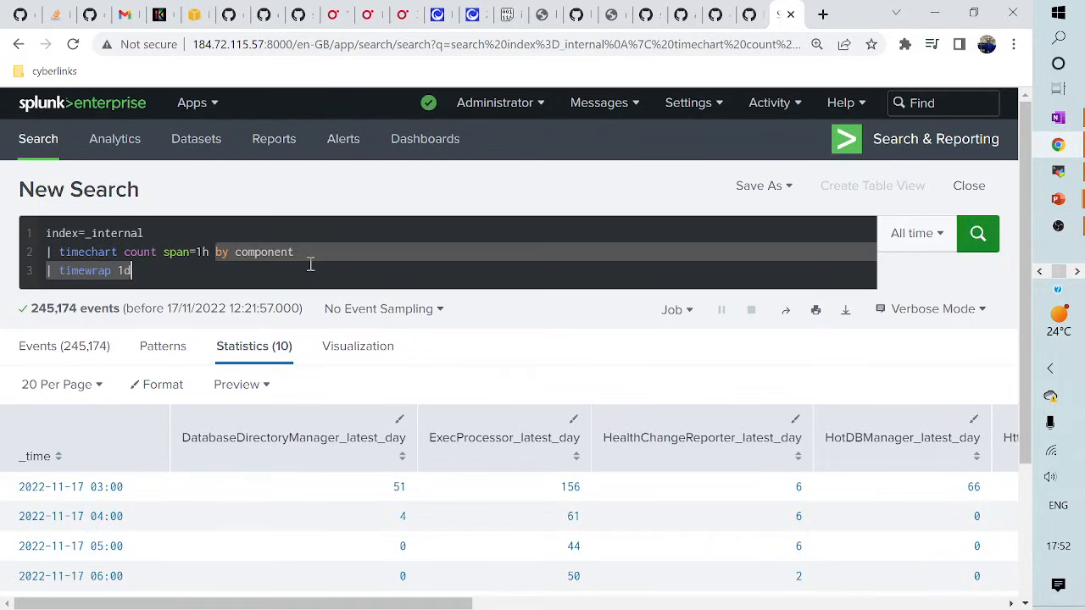
{"action": "left_click", "coordinate": [293, 253]}
{"action": "left_click_drag", "start_coordinate": [216, 259], "coordinate": [324, 254]}
{"action": "key", "text": "BackSpace"}
{"action": "key", "text": "BackSpace"}
{"action": "key", "text": "Return"}
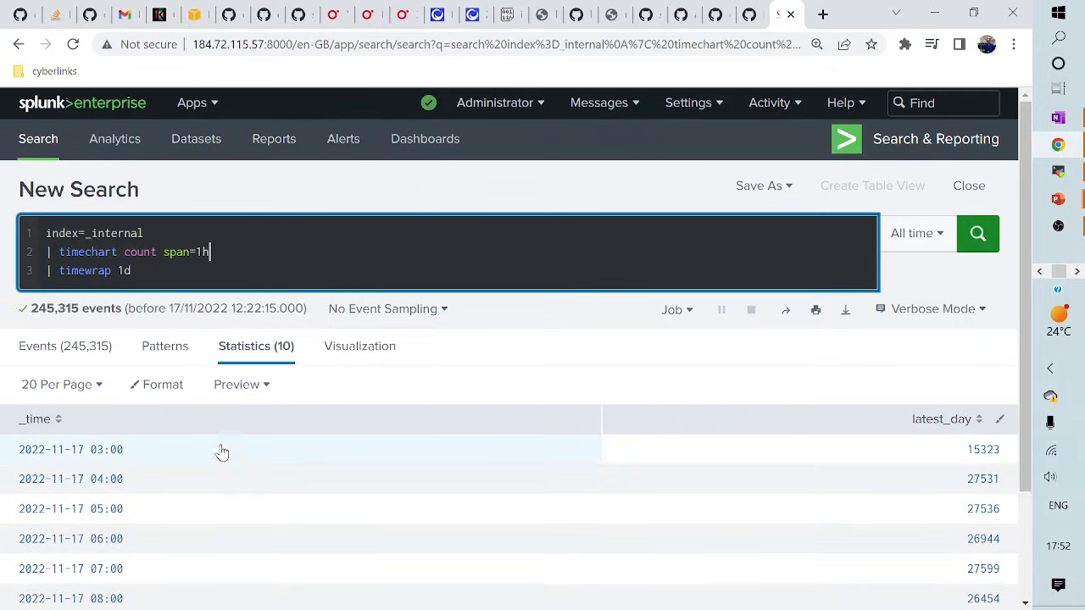
- Set the timechart span to 10m and timewrap to 1h, then run the search
{"action": "left_click", "coordinate": [215, 252]}
{"action": "key", "text": "BackSpace"}
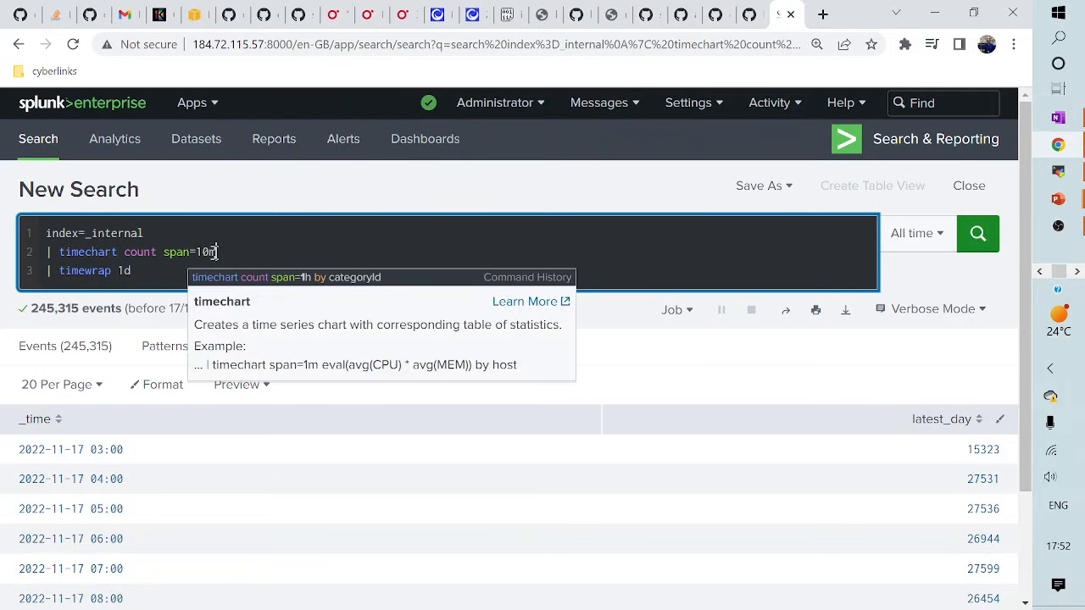
{"action": "left_click", "coordinate": [175, 275]}
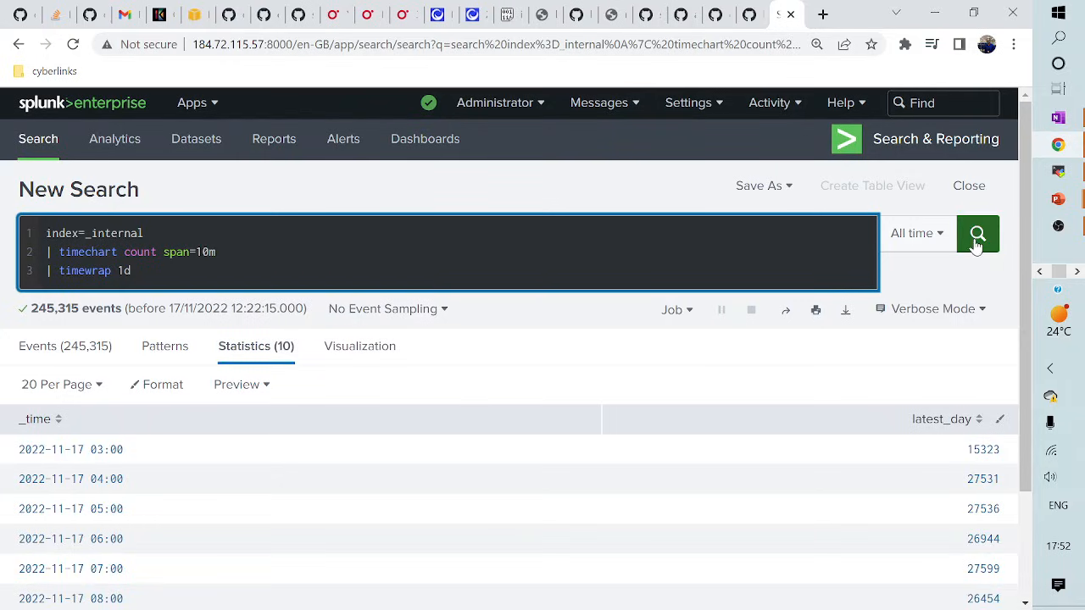
{"action": "key", "text": "BackSpace"}
{"action": "type", "text": "h"}
{"action": "key", "text": "Return"}
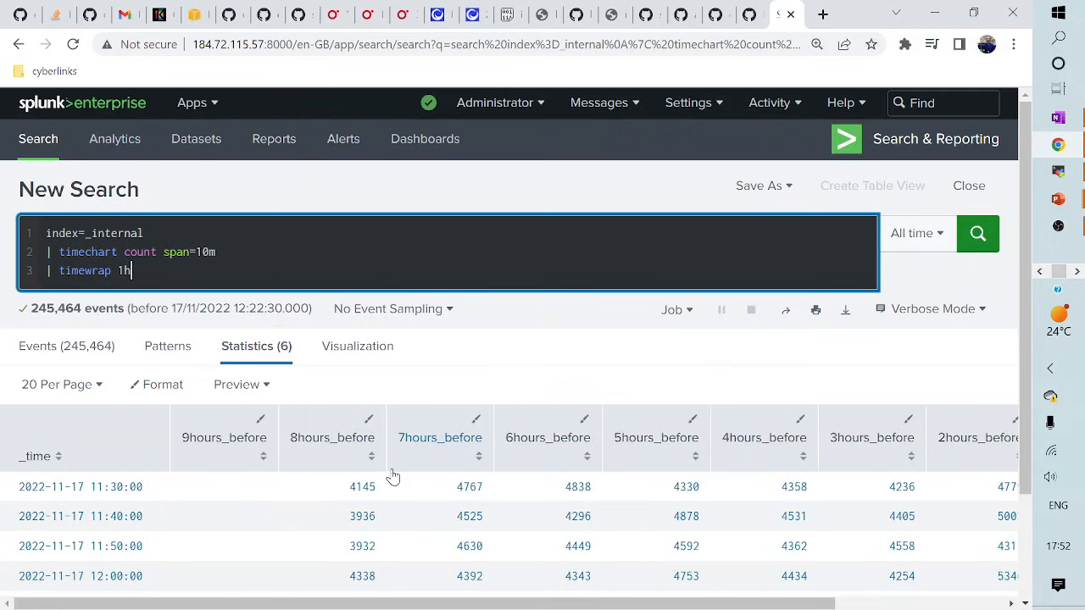
{"action": "scroll", "coordinate": [334, 475], "scroll_direction": "down", "scroll_amount": 1}
{"action": "scroll", "coordinate": [334, 476], "scroll_direction": "up", "scroll_amount": 1}
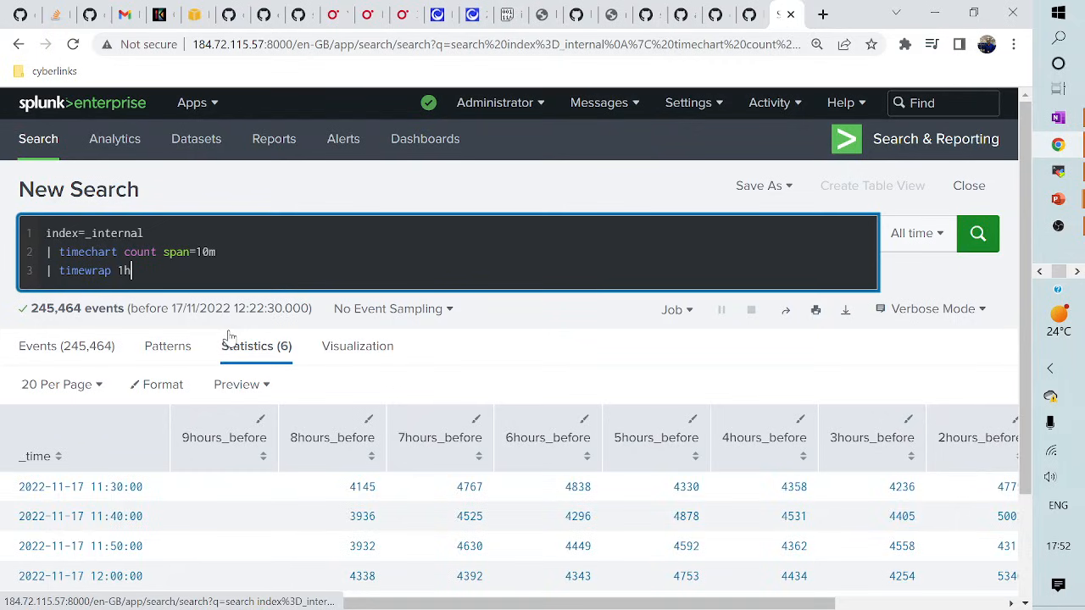
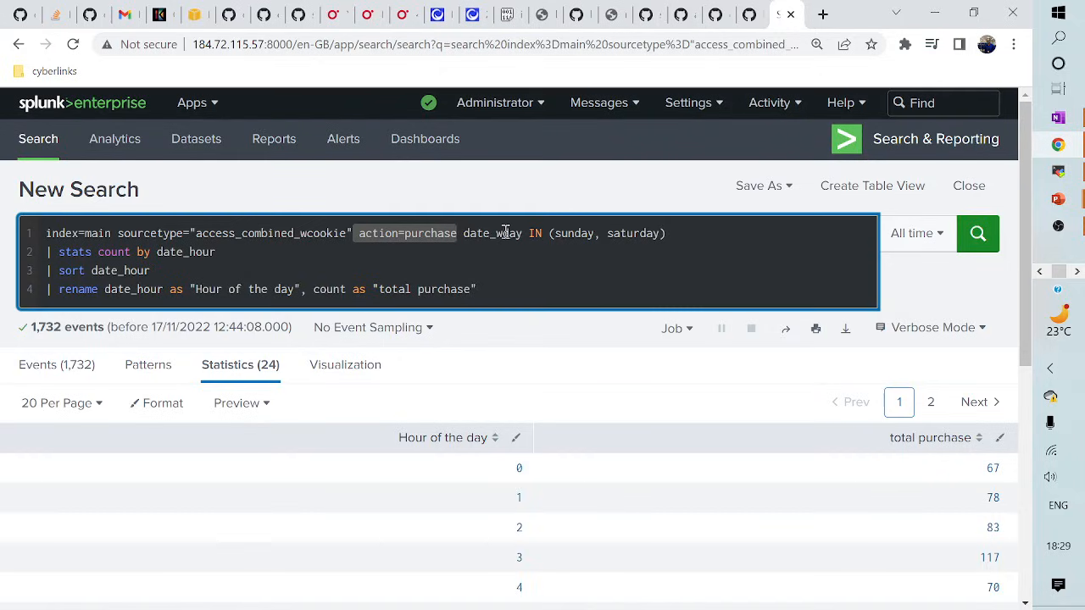
- Highlight date_wday and date_hour in the weekend purchases query, then switch to the lesson slide
{"action": "left_click", "coordinate": [487, 233]}
{"action": "left_click_drag", "start_coordinate": [490, 233], "coordinate": [529, 234]}
{"action": "left_click_drag", "start_coordinate": [154, 252], "coordinate": [220, 252]}
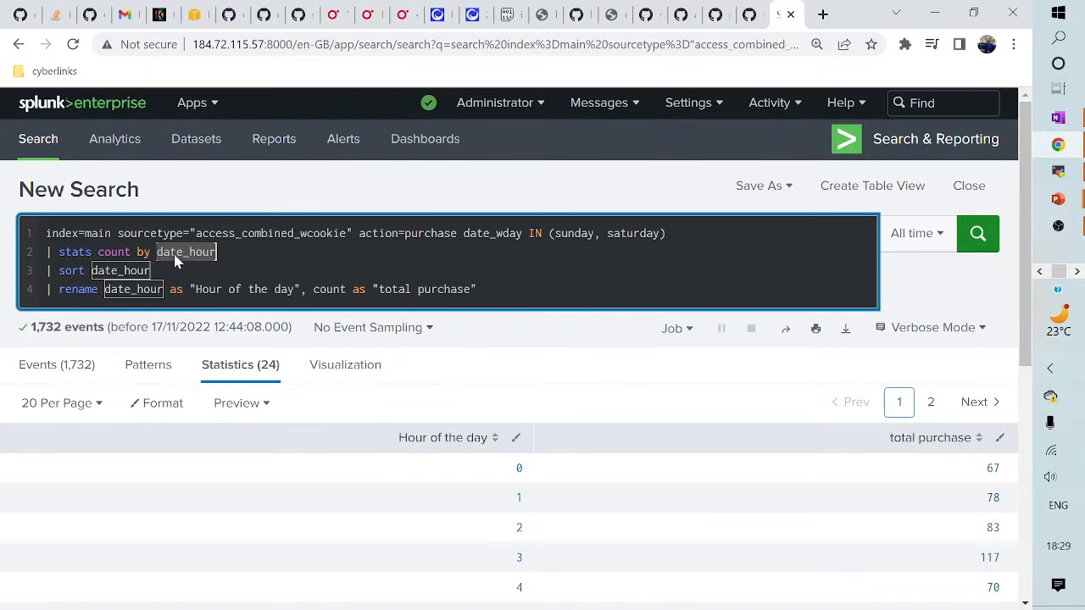
{"action": "left_click", "coordinate": [217, 290]}
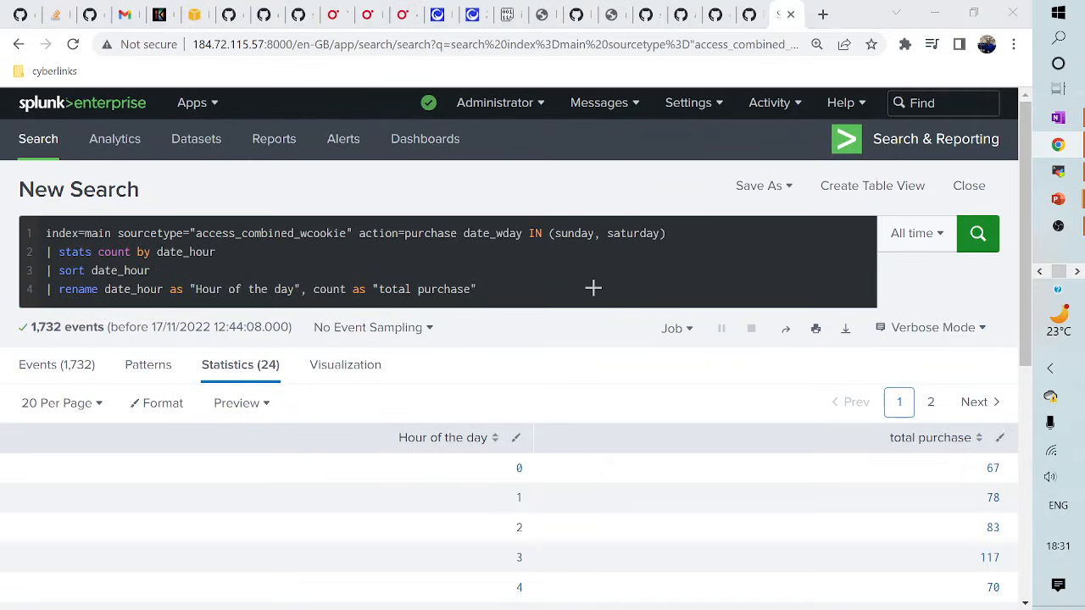
{"action": "key", "text": "alt+Tab"}
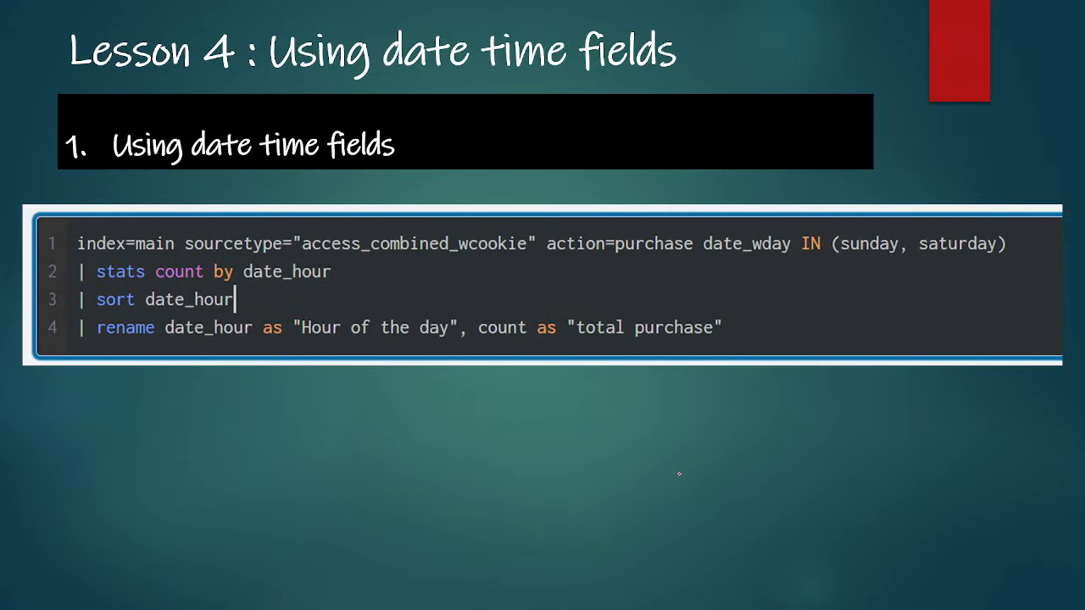
- Advance two slides to the Field extraction Wizard Demo, then return to the Splunk search
{"action": "key", "text": "Right"}
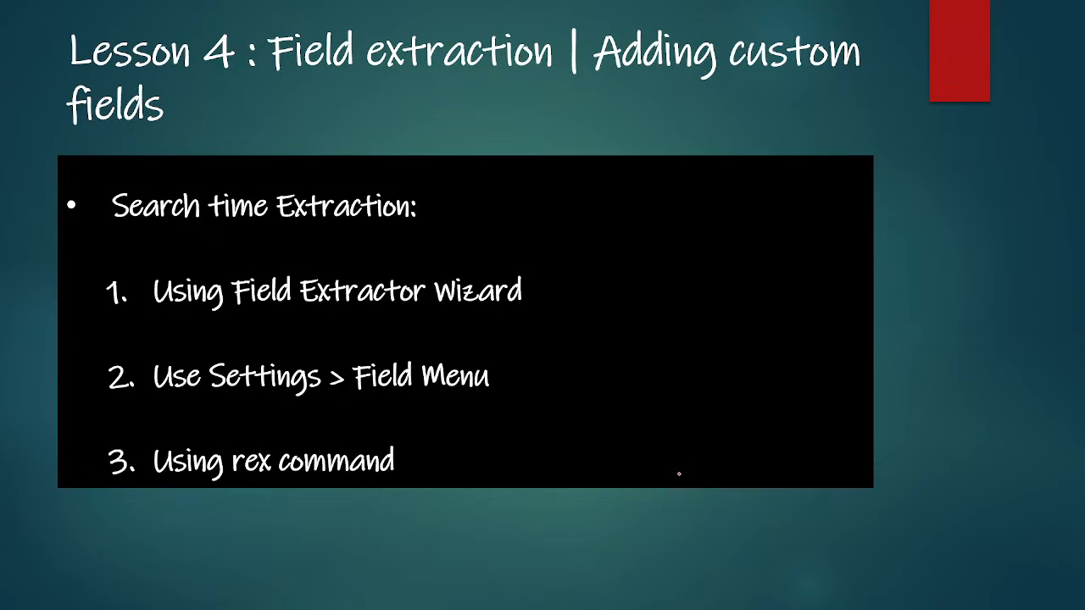
{"action": "key", "text": "Right"}
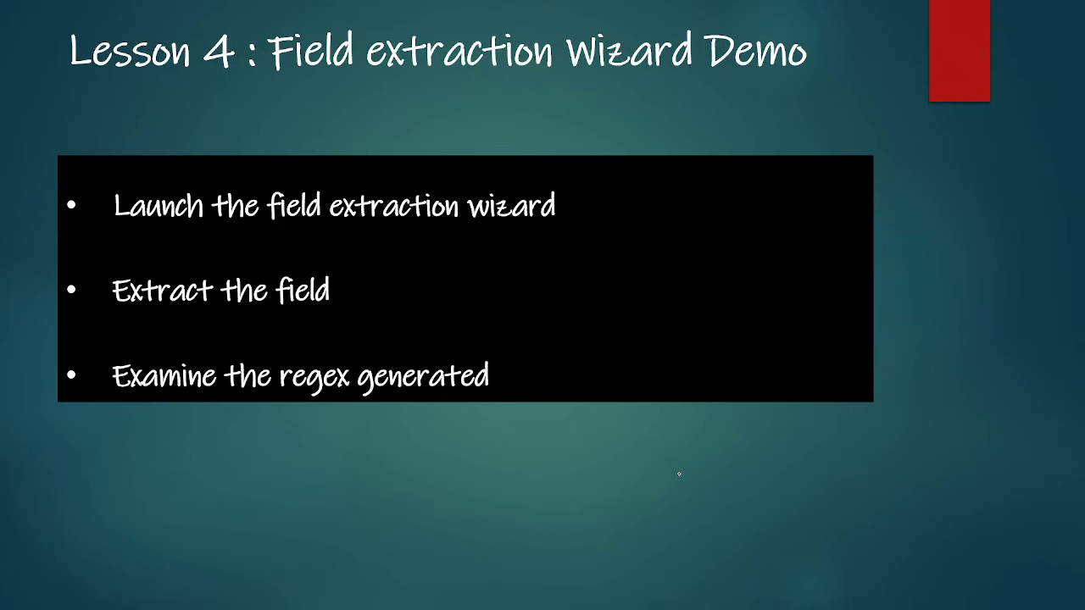
{"action": "key", "text": "alt+Tab"}
{"action": "key", "text": "alt+Tab"}
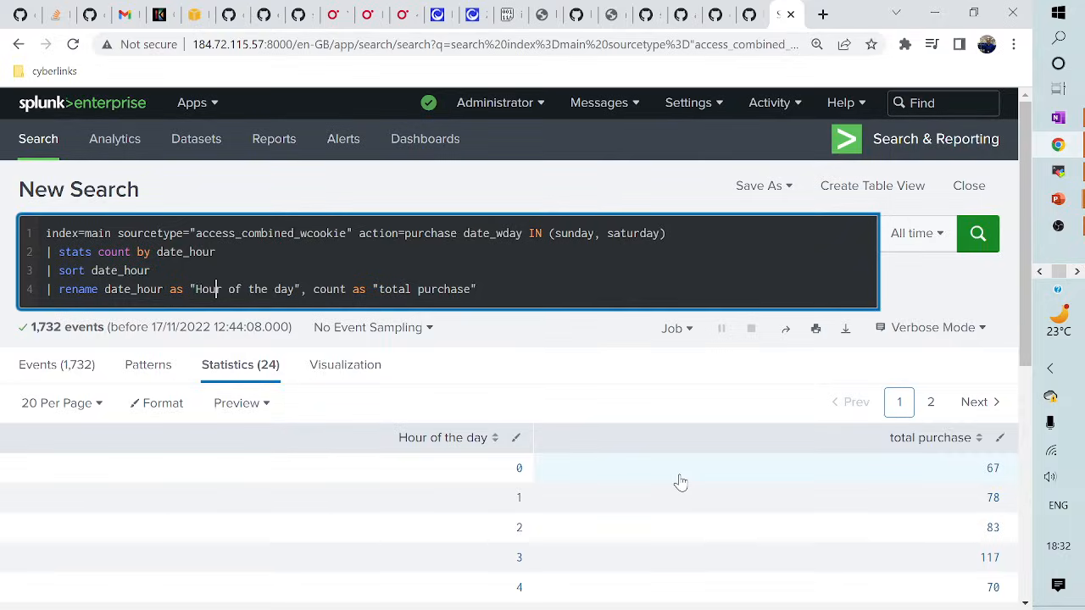
- Delete all query text after sourcetype= in the search bar
{"action": "left_click", "coordinate": [511, 292]}
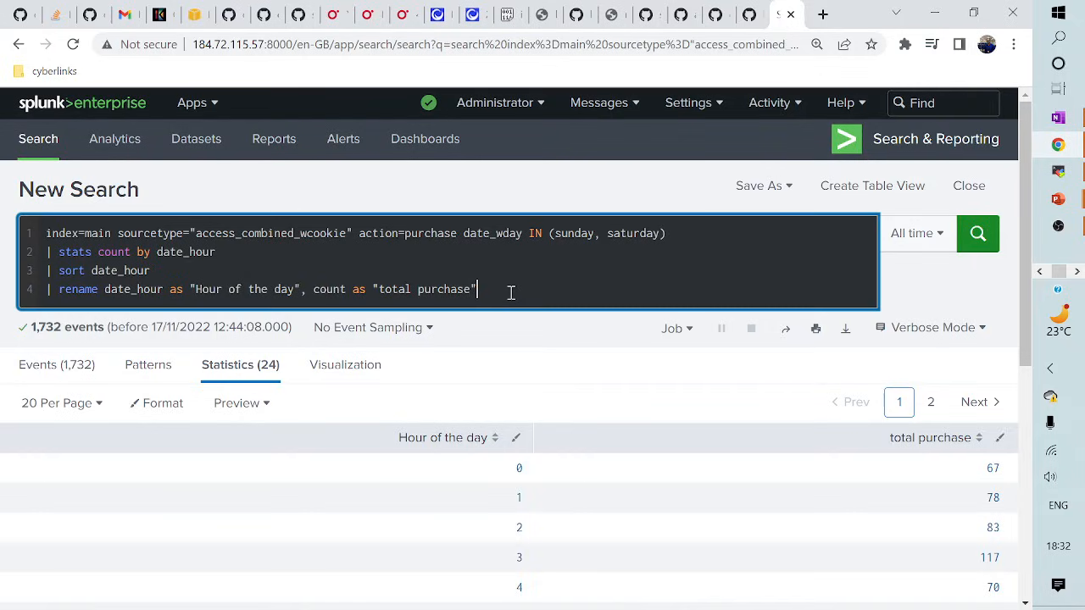
{"action": "left_click", "coordinate": [237, 247]}
{"action": "left_click", "coordinate": [192, 233]}
{"action": "left_click_drag", "start_coordinate": [193, 233], "coordinate": [483, 288]}
{"action": "key", "text": "BackSpace"}
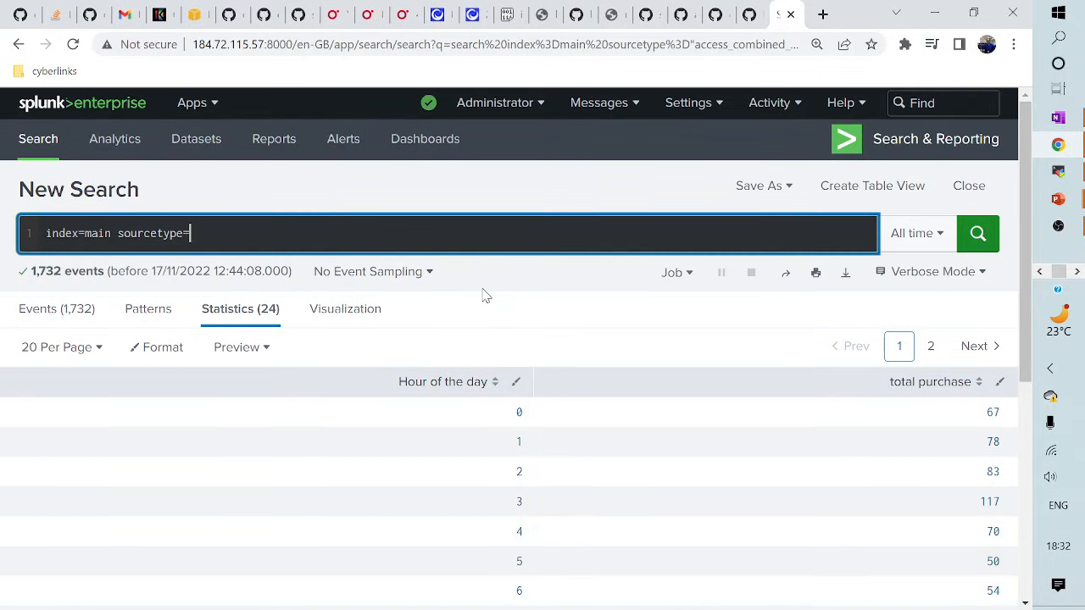
- Complete the sourcetype as "secure-2" and run the search, reviewing its 40,088 events
{"action": "type", "text": "secu"}
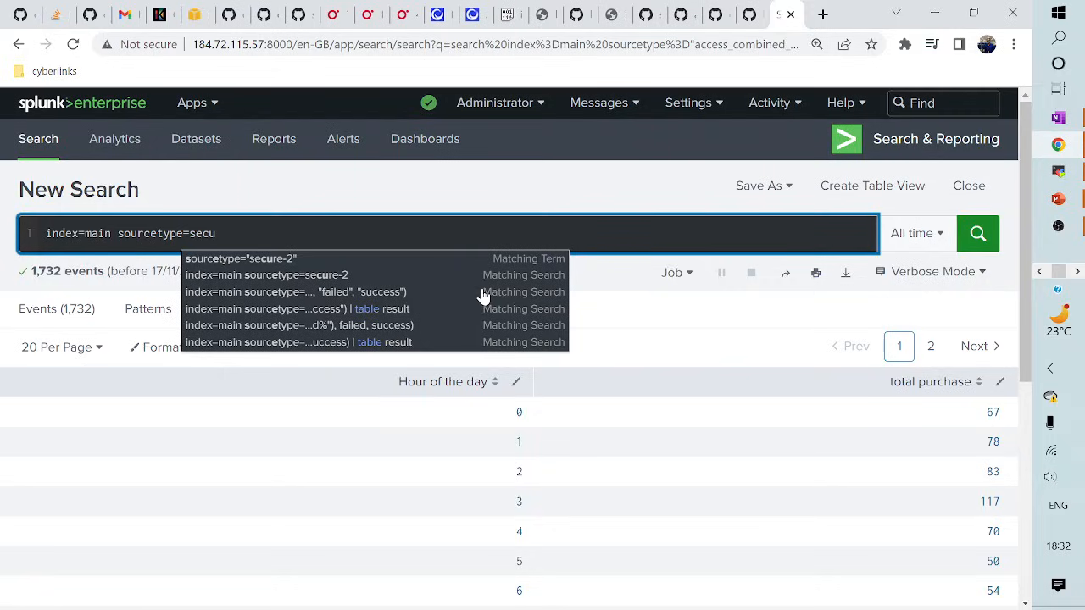
{"action": "left_click", "coordinate": [276, 259]}
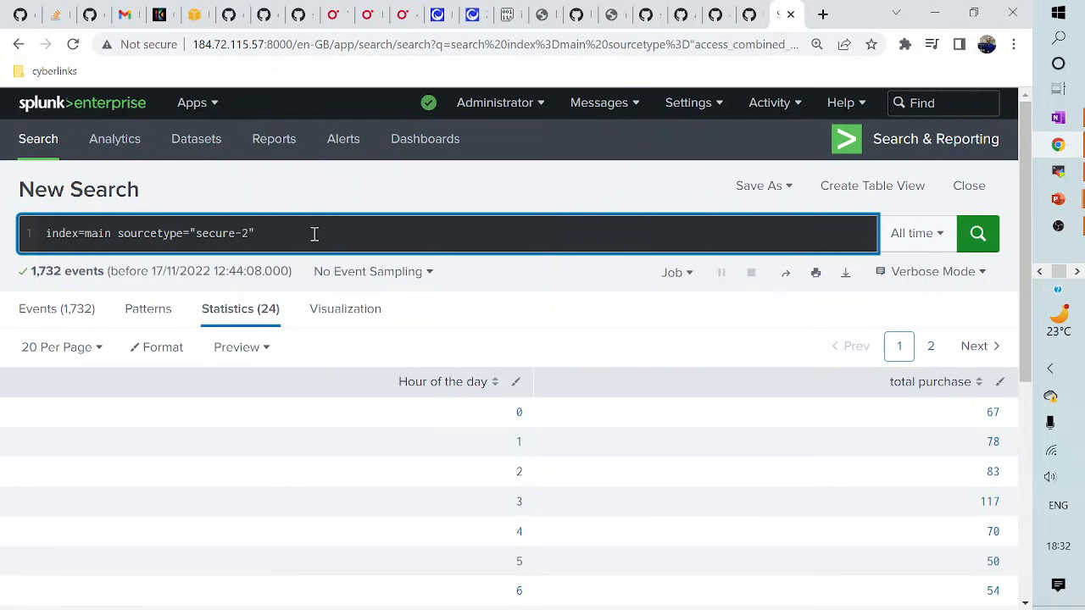
{"action": "key", "text": "Return"}
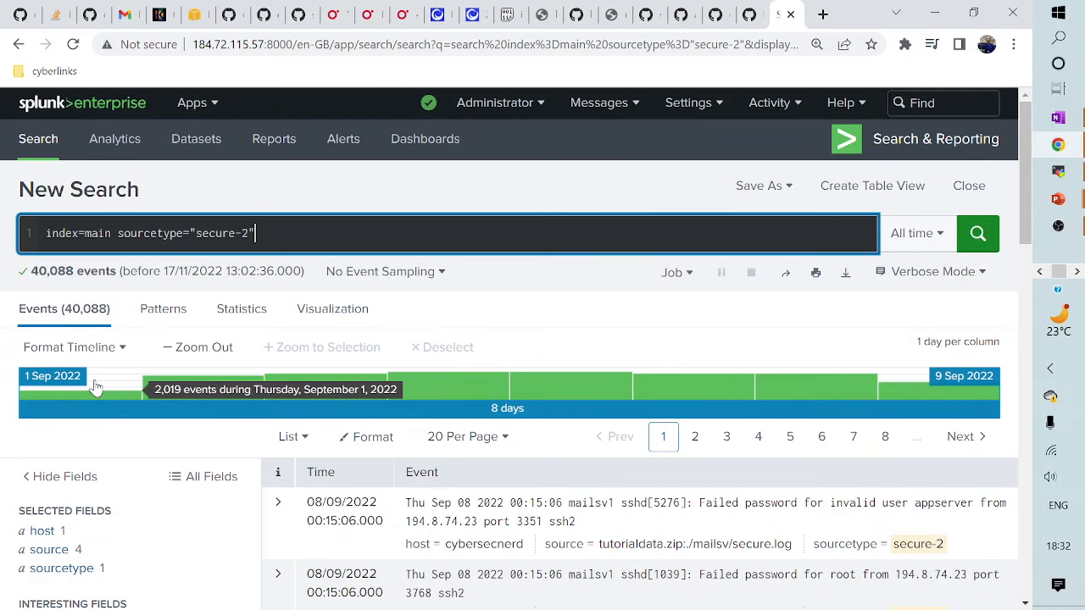
{"action": "scroll", "coordinate": [108, 390], "scroll_direction": "down", "scroll_amount": 4}
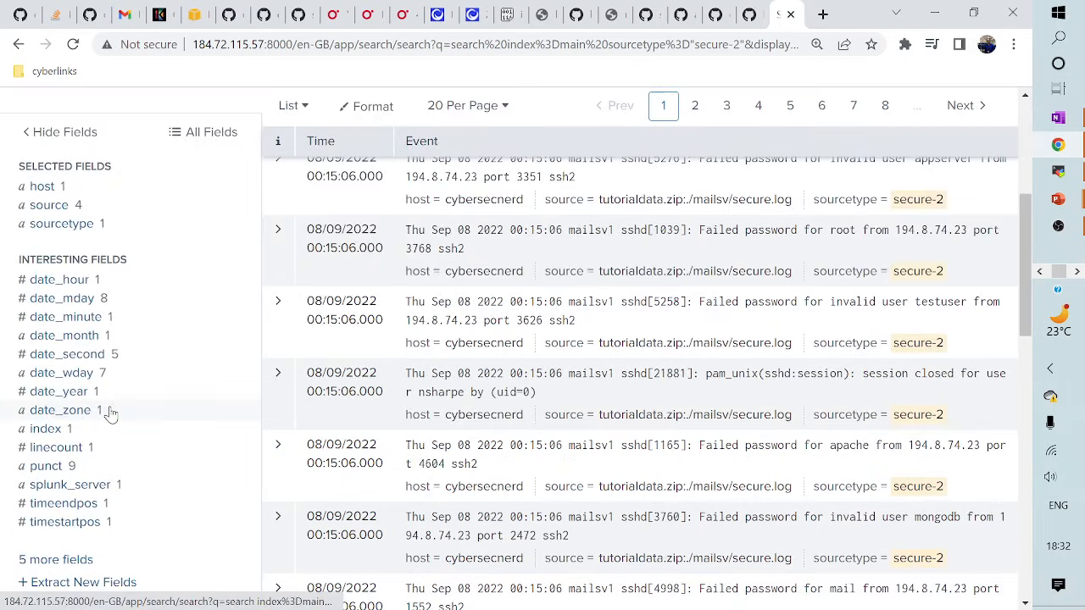
{"action": "scroll", "coordinate": [125, 477], "scroll_direction": "up", "scroll_amount": 2}
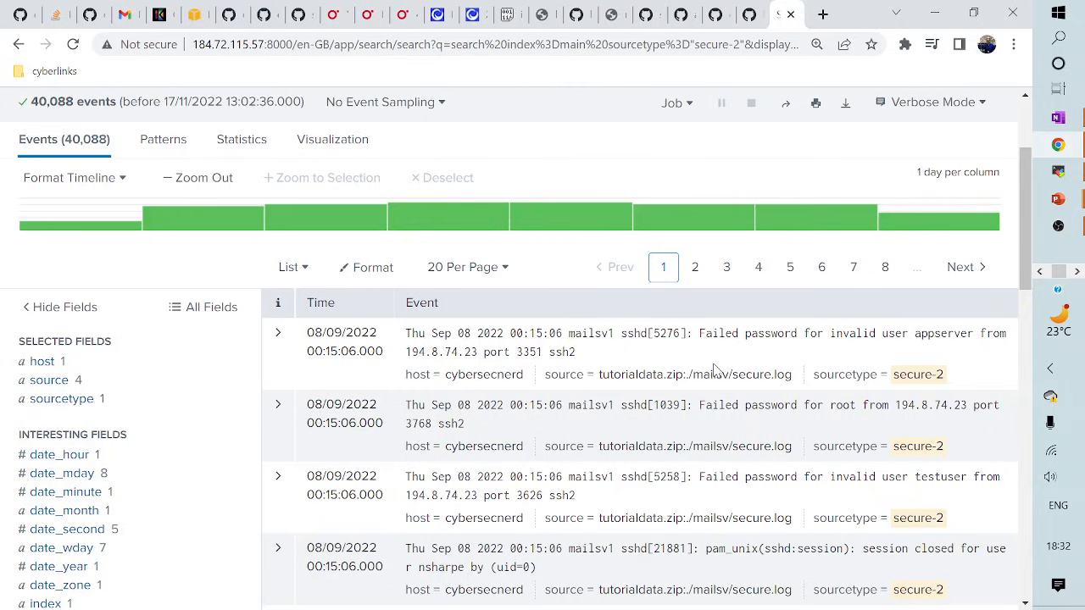
{"action": "scroll", "coordinate": [708, 401], "scroll_direction": "down", "scroll_amount": 1}
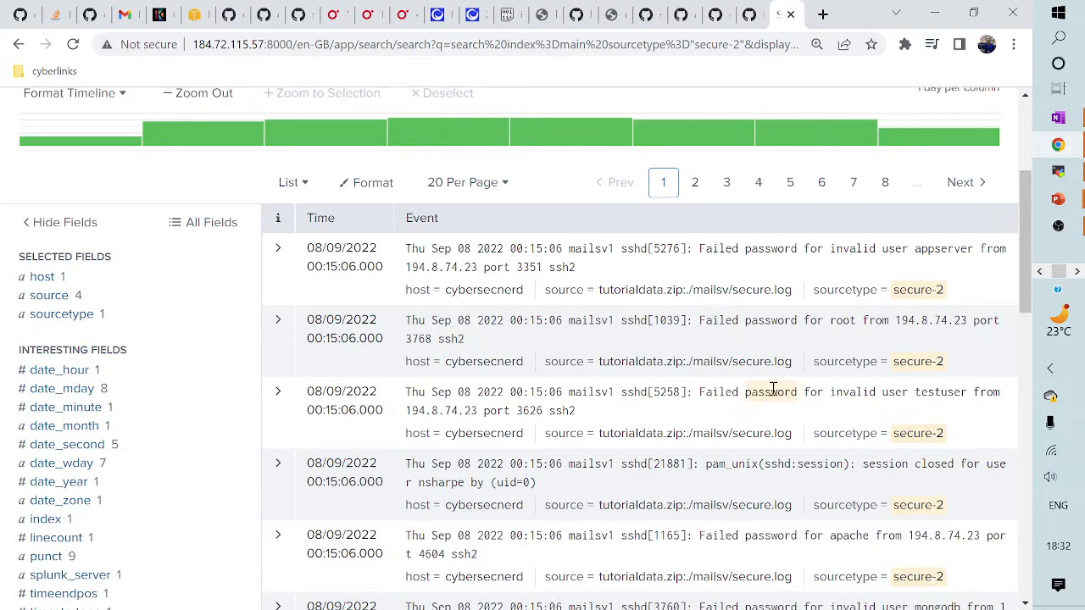
{"action": "scroll", "coordinate": [789, 456], "scroll_direction": "up", "scroll_amount": 1}
{"action": "scroll", "coordinate": [789, 456], "scroll_direction": "up", "scroll_amount": 3}
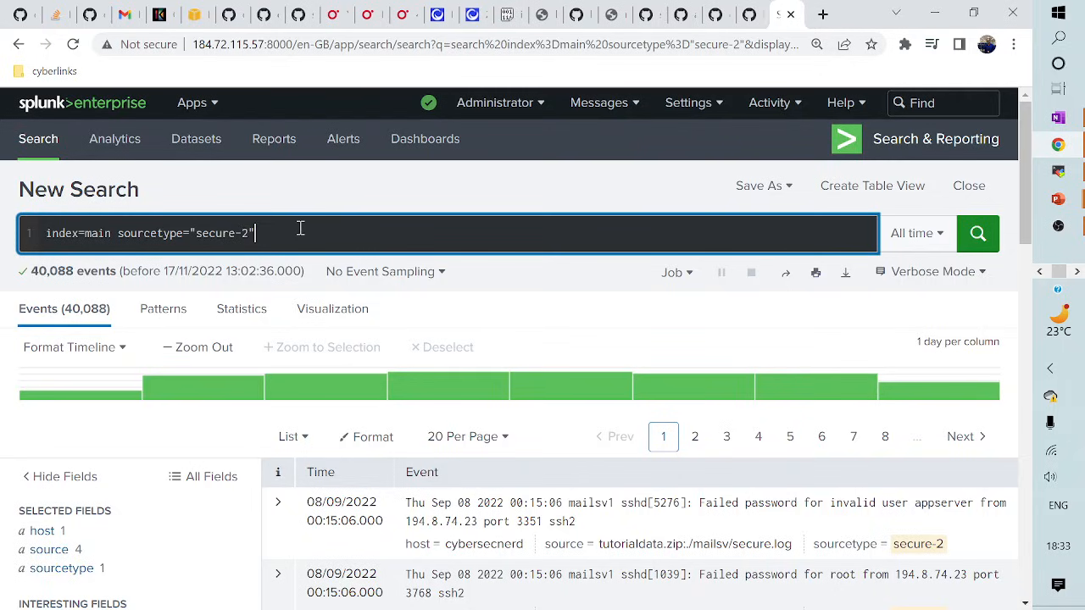
- Add "Failed password" to the secure-2 search and rerun it, leaving 33,253 events
{"action": "type", "text": "\"Failed"}
{"action": "type", "text": " password"}
{"action": "type", "text": "\""}
{"action": "key", "text": "Return"}
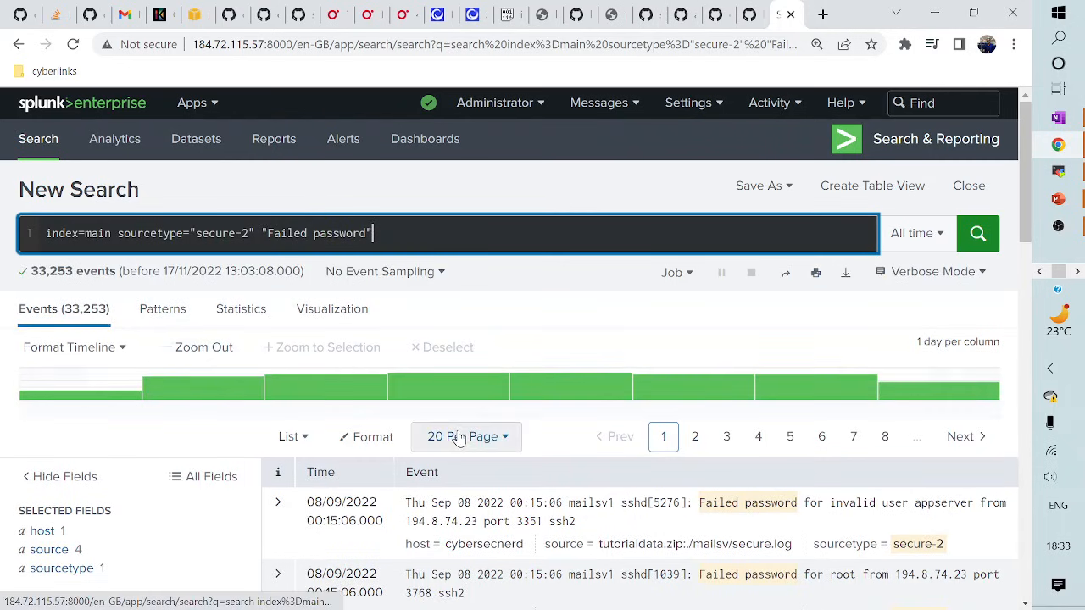
{"action": "scroll", "coordinate": [459, 438], "scroll_direction": "down", "scroll_amount": 2}
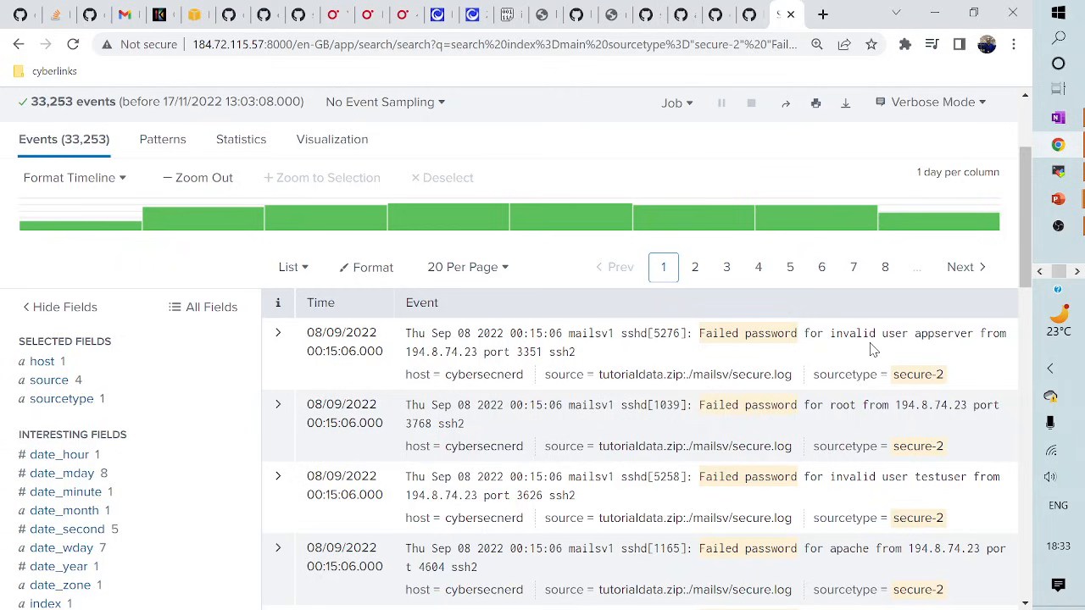
- Highlight the usernames appserver, testuser and mongodb in the failed-password events
{"action": "left_click", "coordinate": [916, 336]}
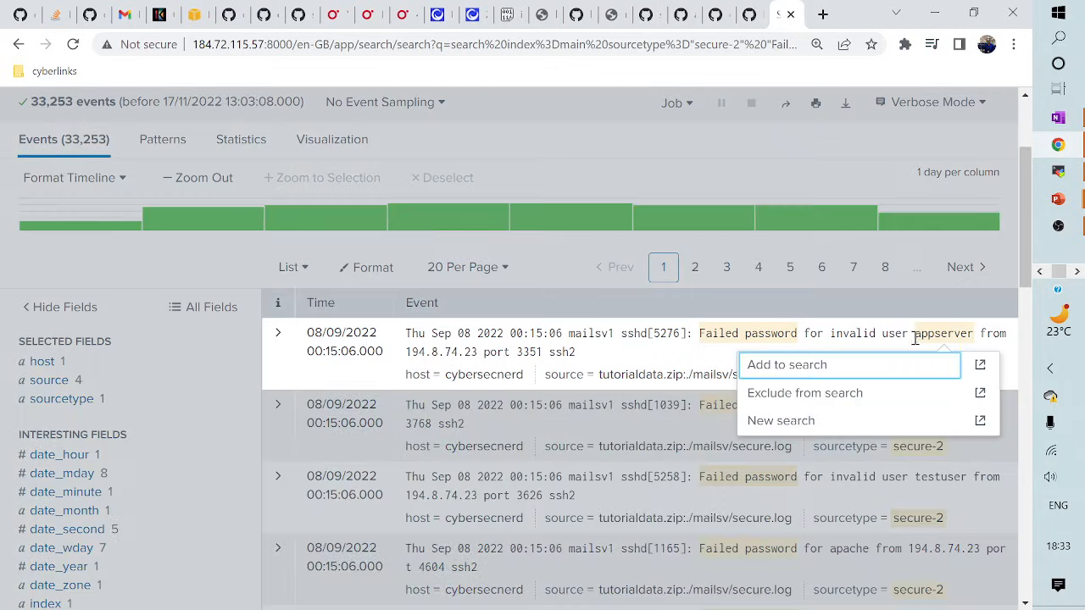
{"action": "left_click", "coordinate": [916, 337]}
{"action": "left_click_drag", "start_coordinate": [914, 335], "coordinate": [977, 335]}
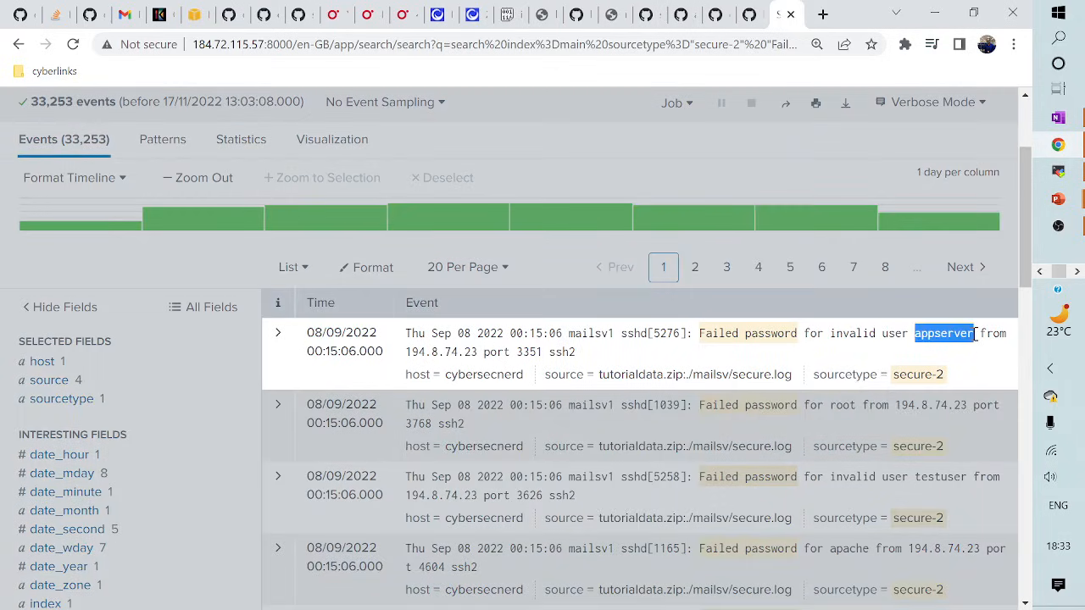
{"action": "left_click", "coordinate": [842, 305]}
{"action": "scroll", "coordinate": [886, 433], "scroll_direction": "down", "scroll_amount": 2}
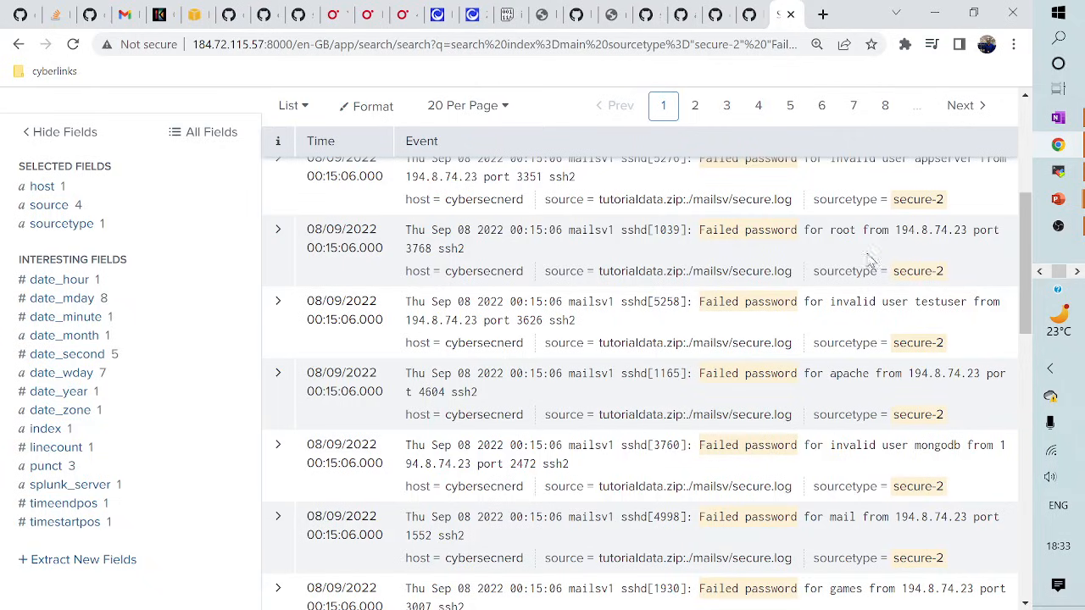
{"action": "left_click_drag", "start_coordinate": [915, 303], "coordinate": [969, 306]}
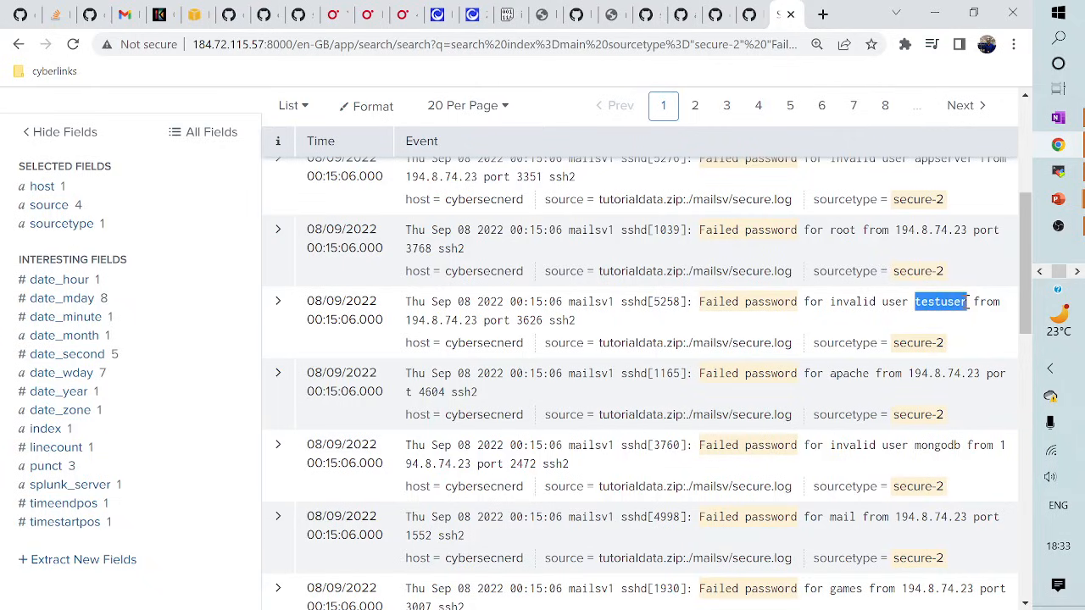
{"action": "scroll", "coordinate": [888, 370], "scroll_direction": "down", "scroll_amount": 1}
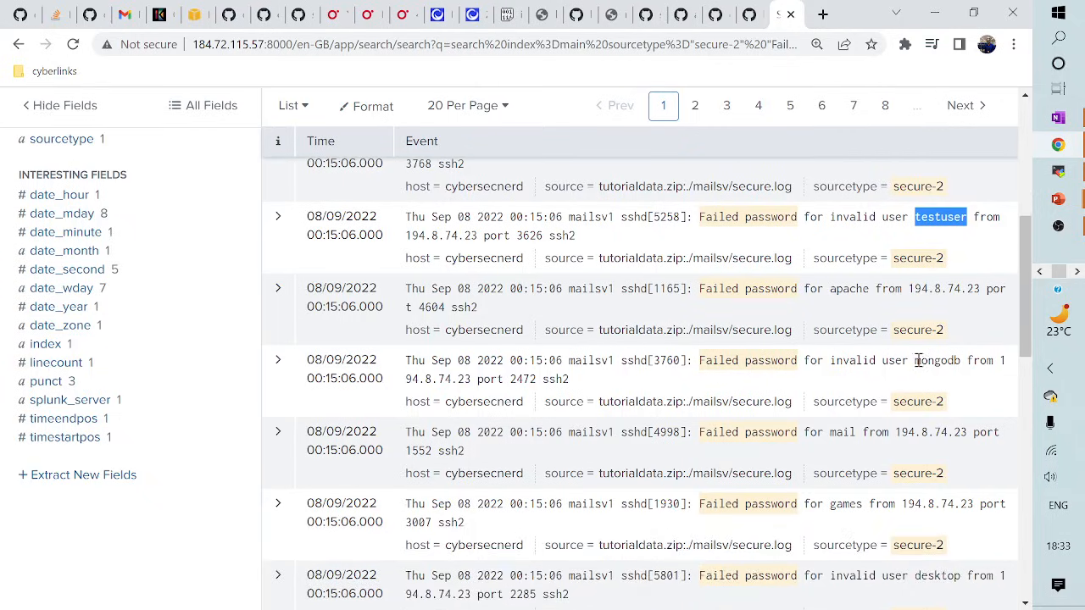
{"action": "left_click_drag", "start_coordinate": [917, 362], "coordinate": [964, 361]}
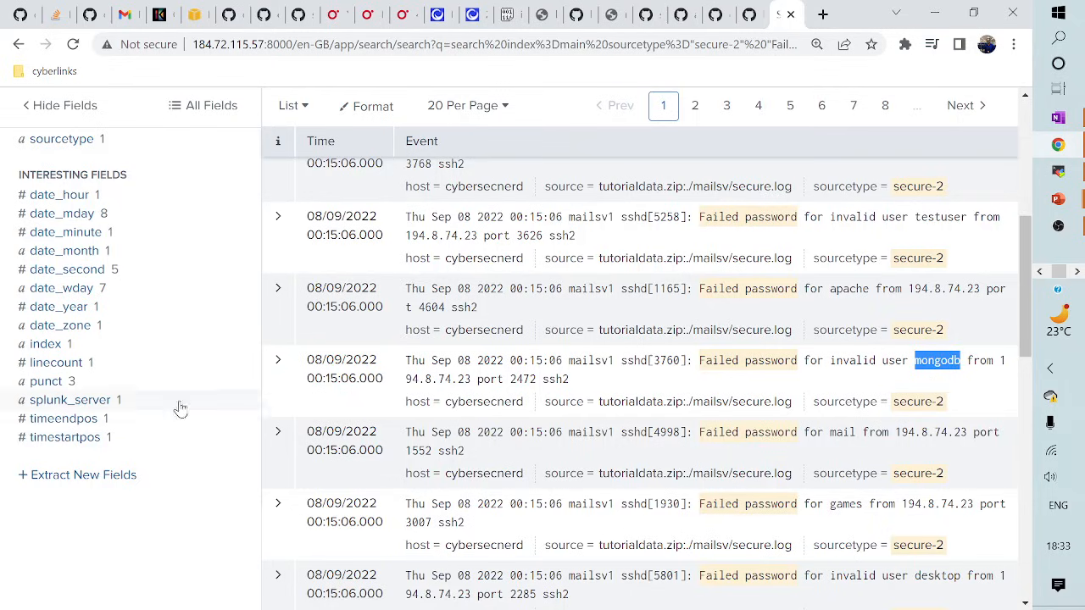
{"action": "scroll", "coordinate": [157, 415], "scroll_direction": "up", "scroll_amount": 2}
{"action": "scroll", "coordinate": [157, 416], "scroll_direction": "up", "scroll_amount": 1}
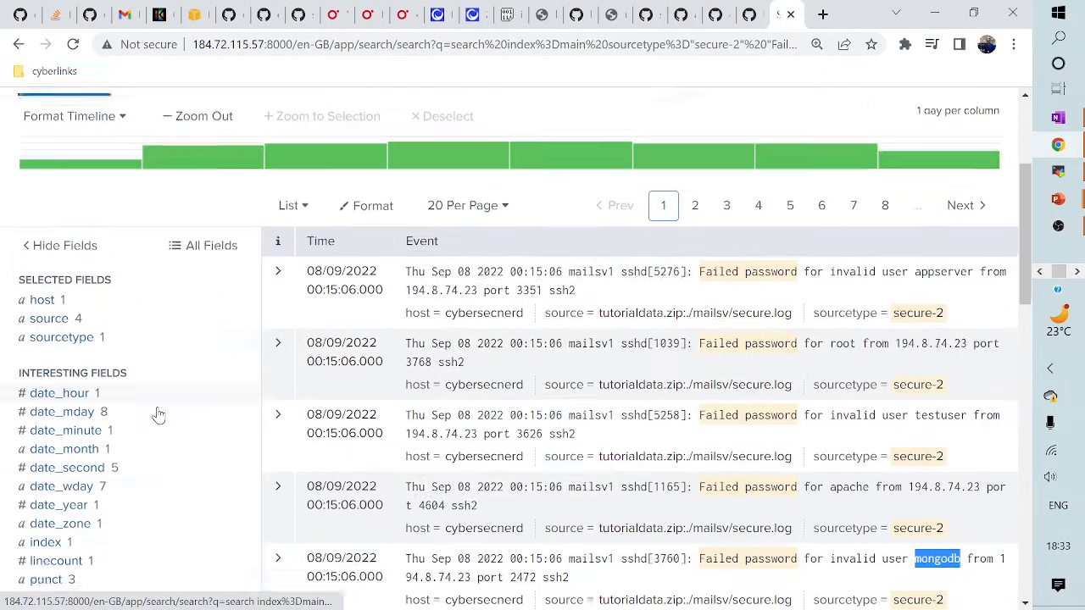
{"action": "scroll", "coordinate": [157, 416], "scroll_direction": "down", "scroll_amount": 2}
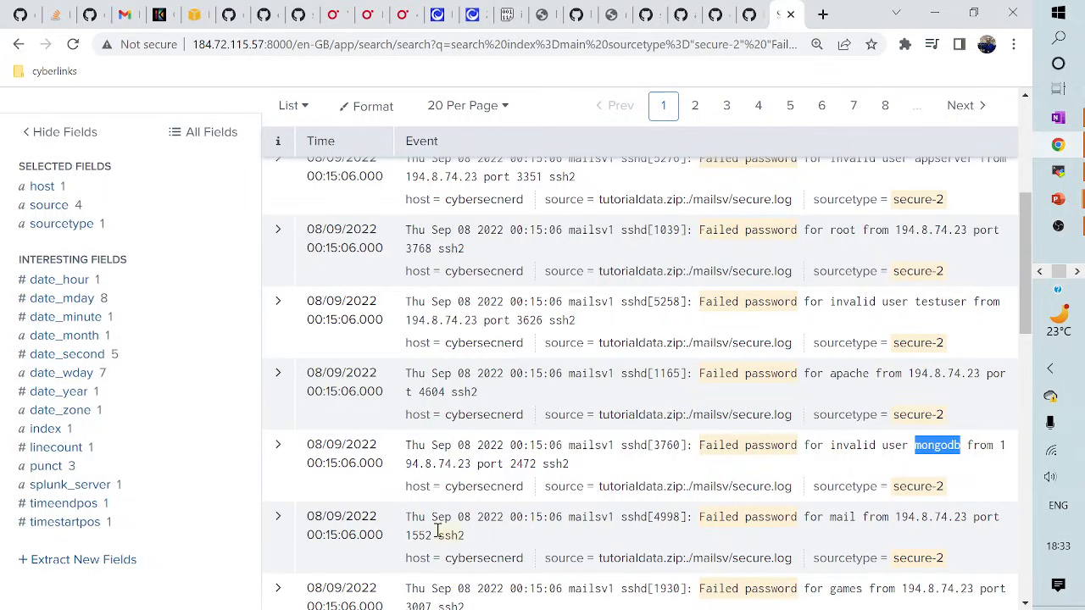
{"action": "scroll", "coordinate": [181, 545], "scroll_direction": "down", "scroll_amount": 2}
{"action": "scroll", "coordinate": [181, 545], "scroll_direction": "up", "scroll_amount": 1}
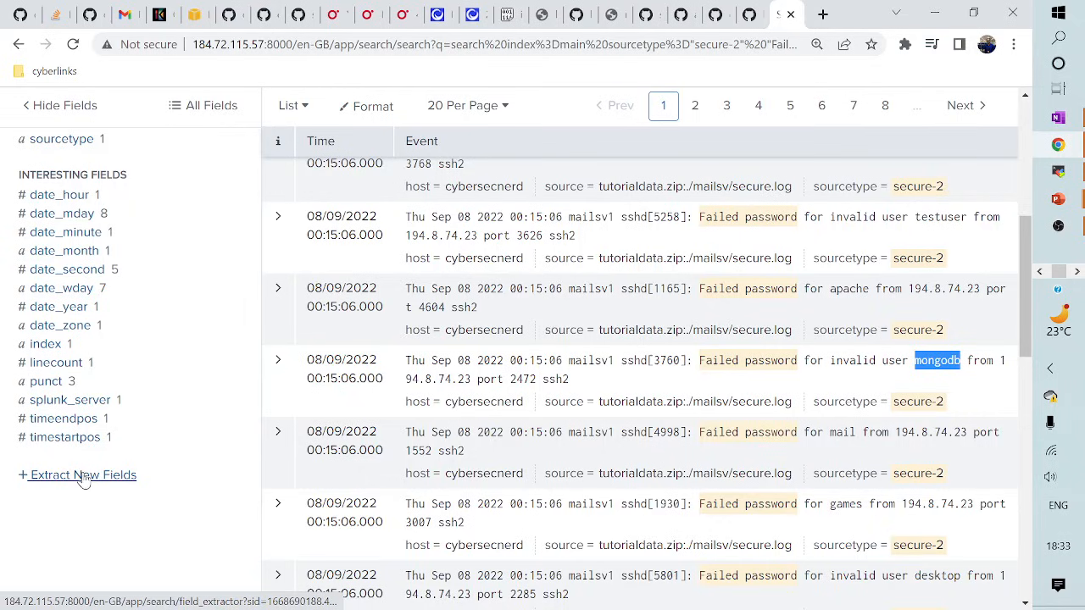
{"action": "scroll", "coordinate": [121, 482], "scroll_direction": "up", "scroll_amount": 1}
{"action": "scroll", "coordinate": [255, 433], "scroll_direction": "down", "scroll_amount": 1}
- Expand the mongodb event to view its Event Actions, then launch Extract New Fields
{"action": "left_click", "coordinate": [278, 362]}
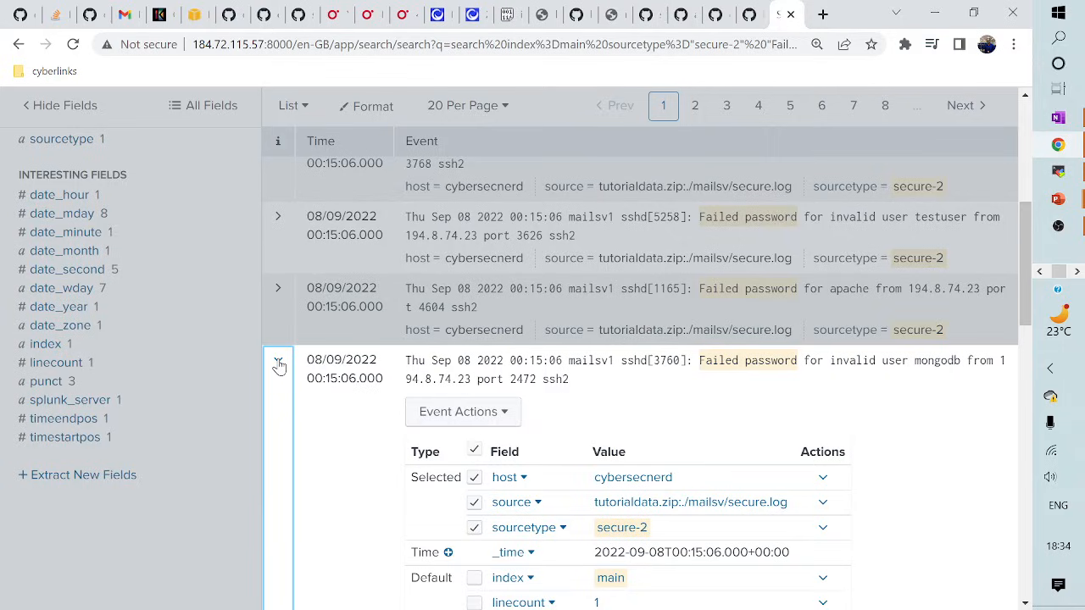
{"action": "left_click", "coordinate": [467, 412]}
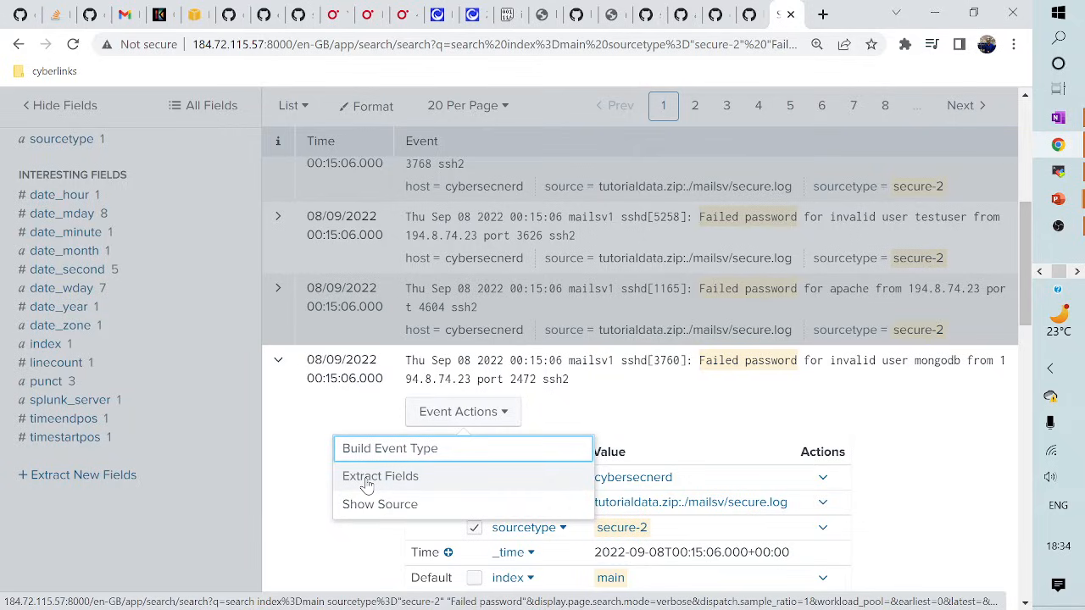
{"action": "left_click", "coordinate": [180, 535]}
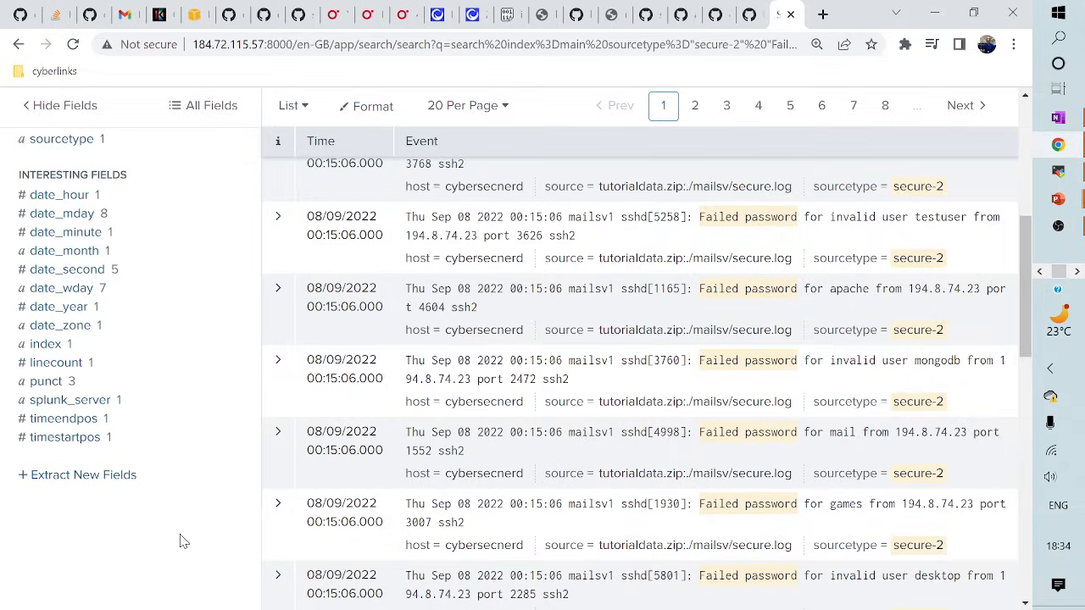
{"action": "left_click", "coordinate": [109, 477]}
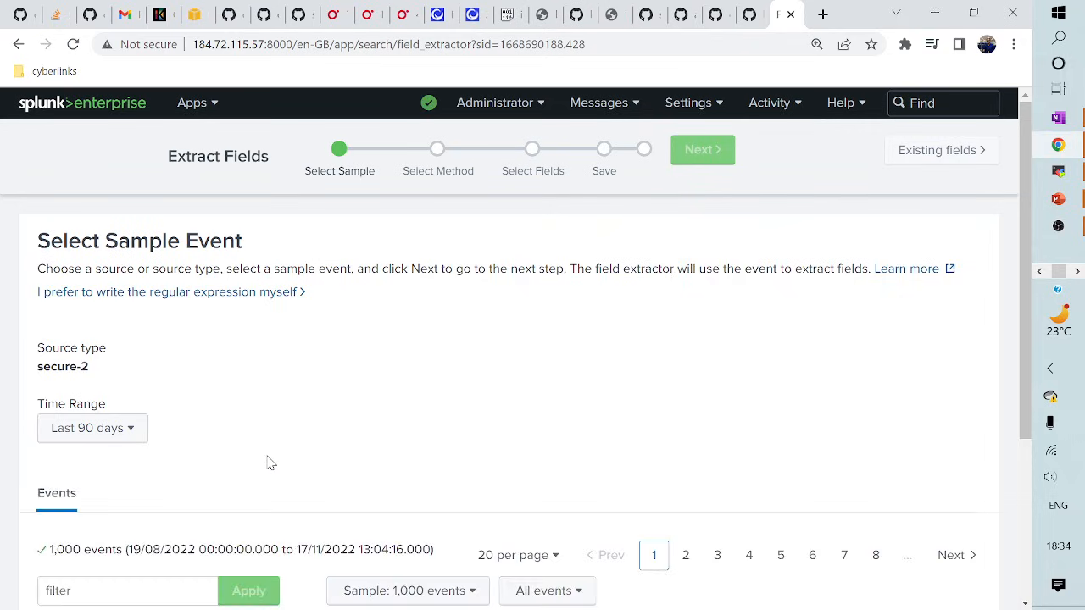
- Pick the mongodb failed-password event from port 2472 as the sample event
{"action": "scroll", "coordinate": [356, 437], "scroll_direction": "down", "scroll_amount": 2}
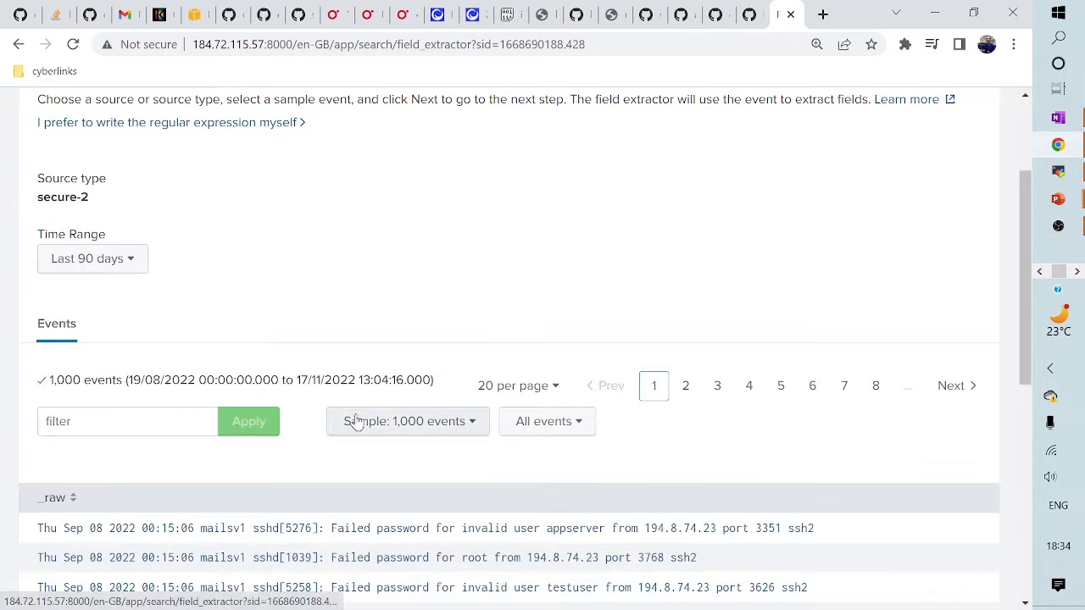
{"action": "scroll", "coordinate": [375, 419], "scroll_direction": "up", "scroll_amount": 2}
{"action": "scroll", "coordinate": [380, 399], "scroll_direction": "down", "scroll_amount": 4}
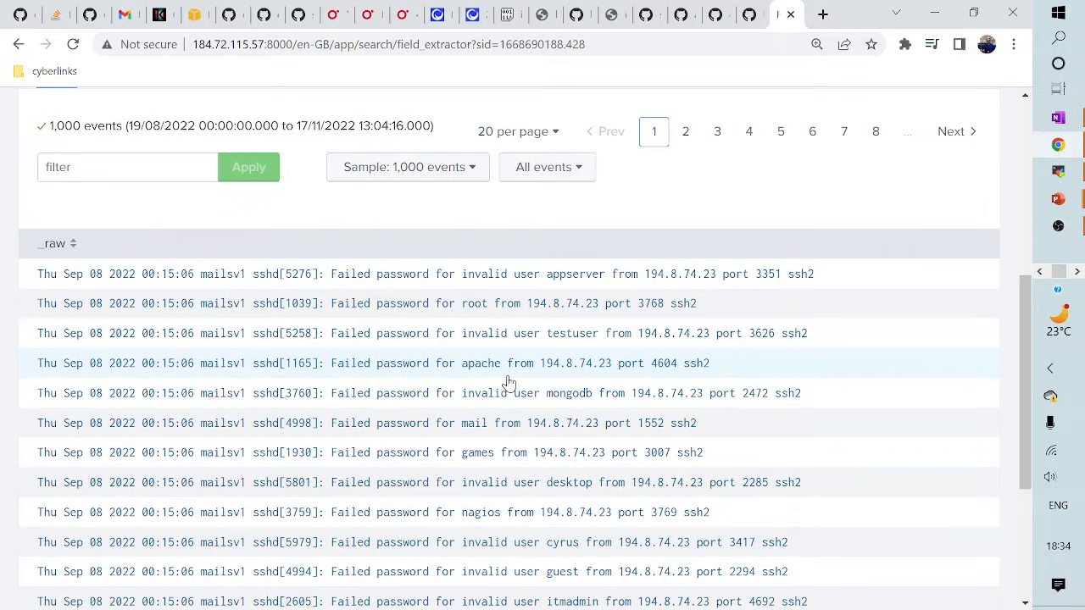
{"action": "scroll", "coordinate": [577, 450], "scroll_direction": "down", "scroll_amount": 1}
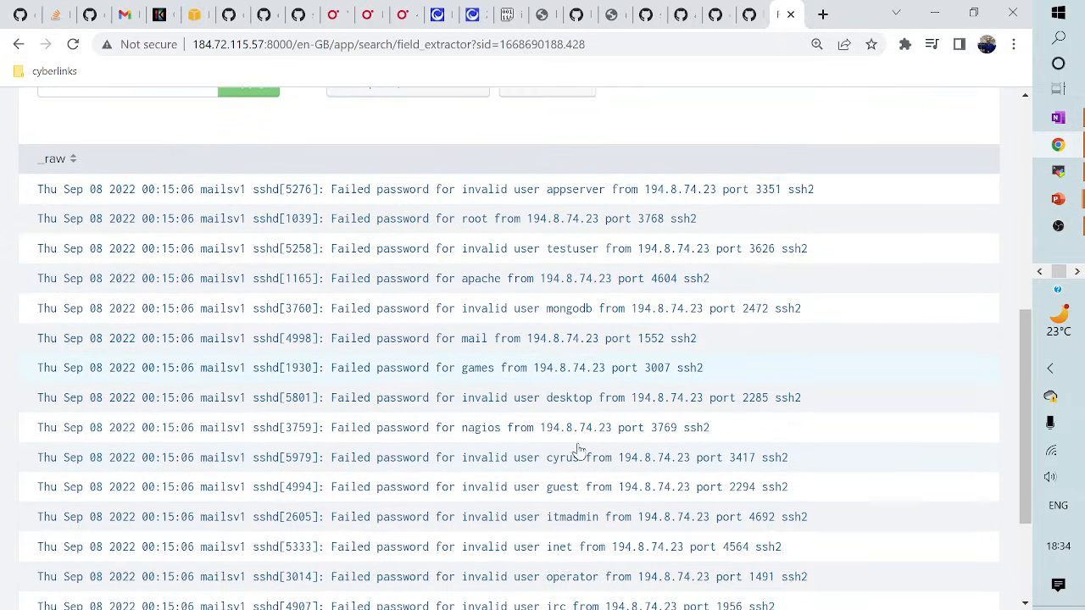
{"action": "scroll", "coordinate": [621, 492], "scroll_direction": "down", "scroll_amount": 1}
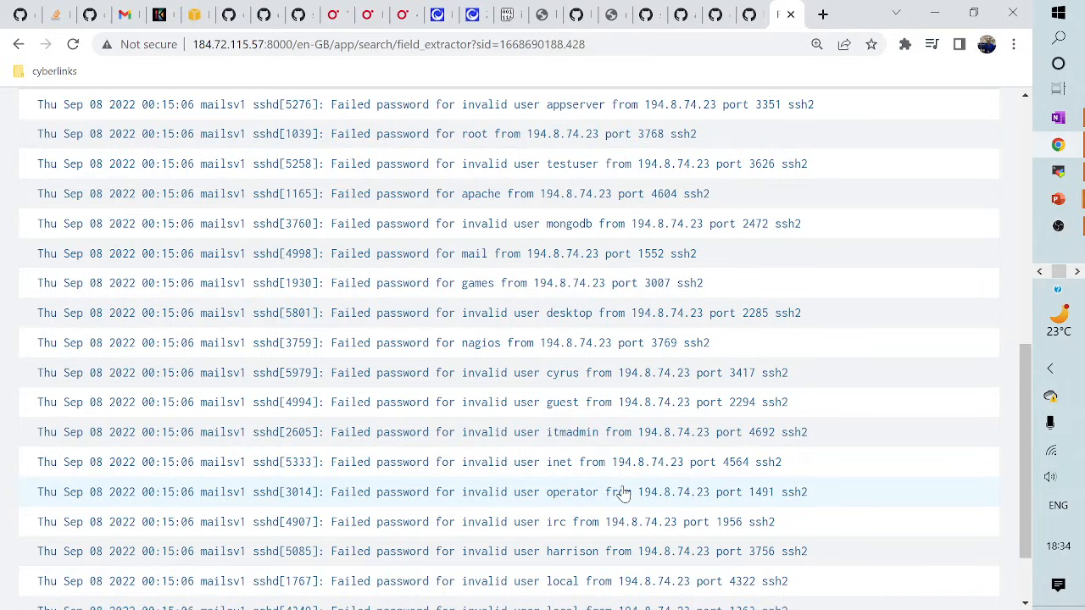
{"action": "scroll", "coordinate": [622, 491], "scroll_direction": "up", "scroll_amount": 1}
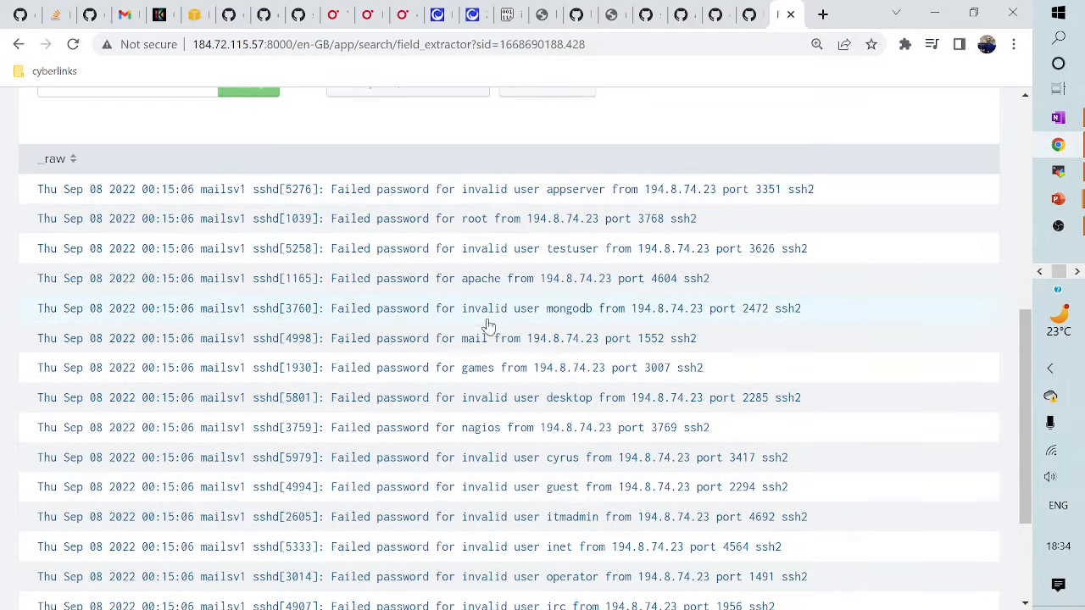
{"action": "left_click", "coordinate": [540, 317]}
{"action": "scroll", "coordinate": [270, 434], "scroll_direction": "down", "scroll_amount": 1}
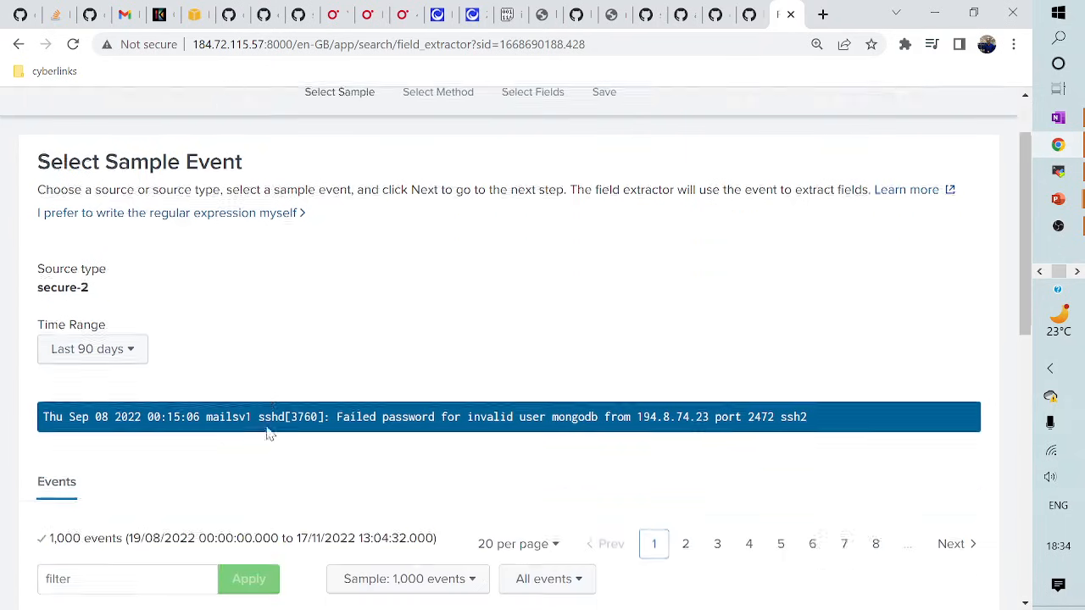
{"action": "scroll", "coordinate": [269, 434], "scroll_direction": "down", "scroll_amount": 1}
{"action": "scroll", "coordinate": [432, 431], "scroll_direction": "down", "scroll_amount": 2}
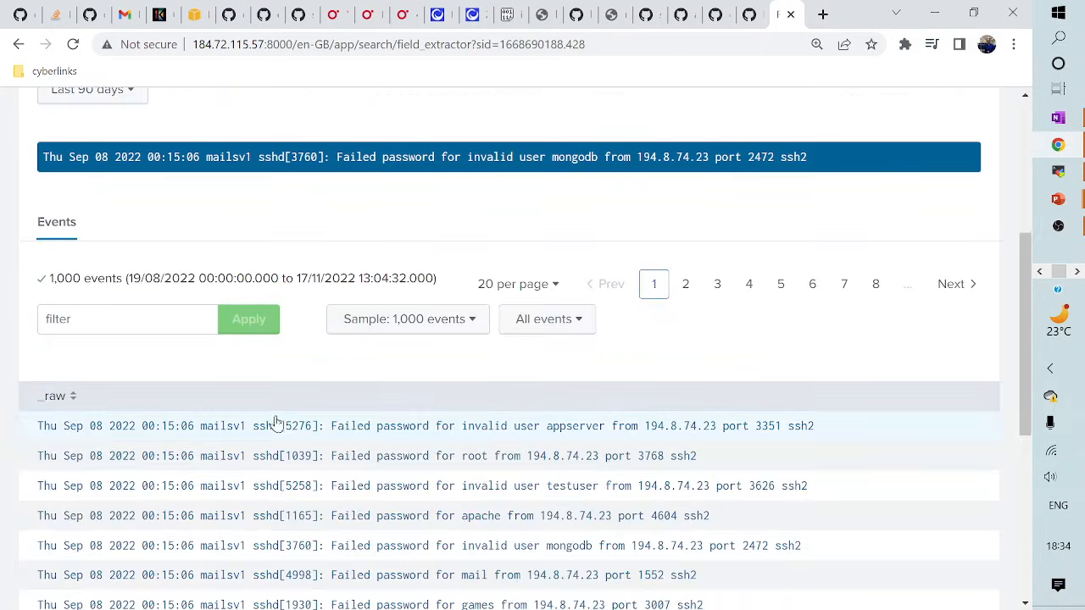
{"action": "scroll", "coordinate": [458, 401], "scroll_direction": "up", "scroll_amount": 4}
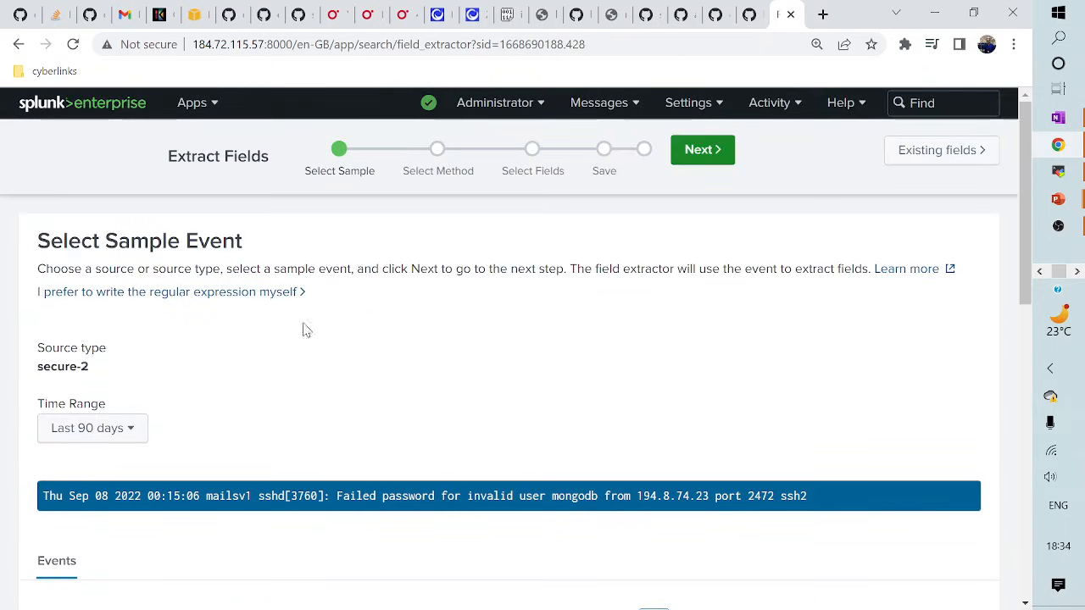
- Choose the Regular Expression extraction method and advance to the Select Fields step
{"action": "left_click", "coordinate": [716, 149]}
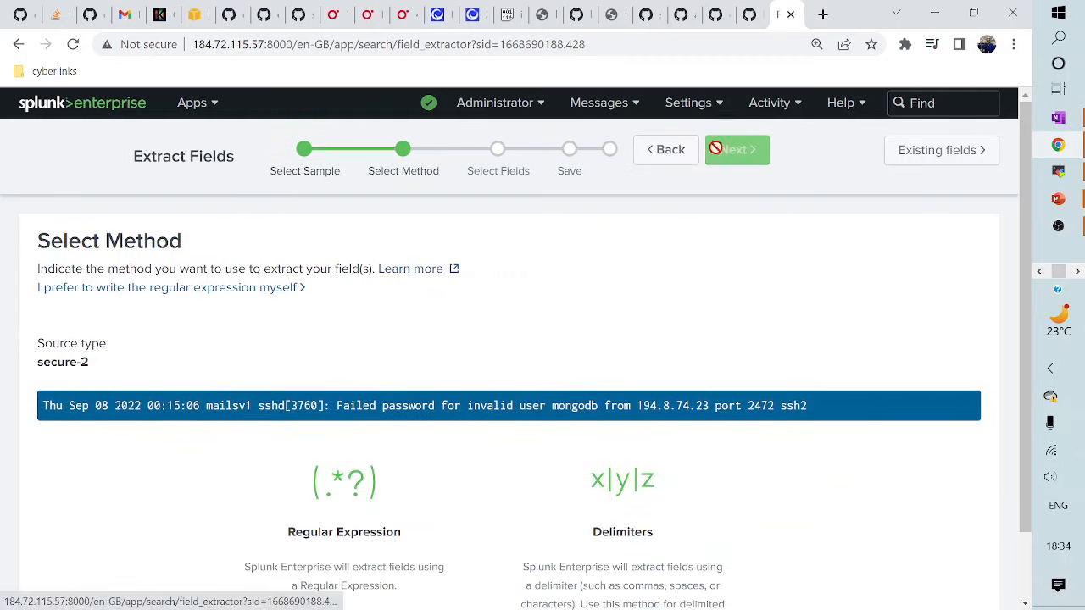
{"action": "scroll", "coordinate": [366, 388], "scroll_direction": "down", "scroll_amount": 1}
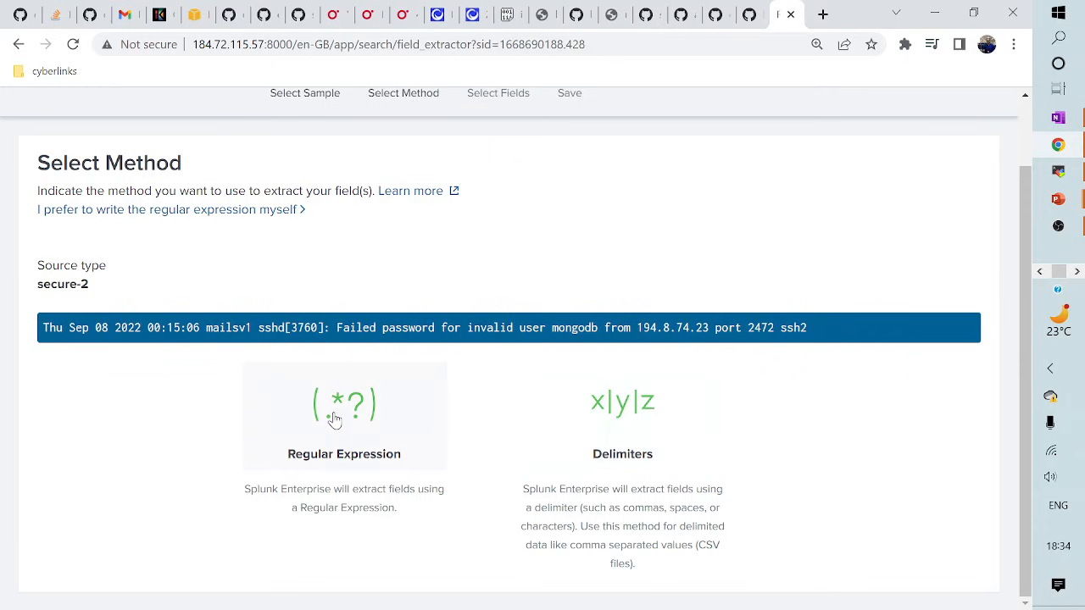
{"action": "scroll", "coordinate": [349, 428], "scroll_direction": "up", "scroll_amount": 1}
{"action": "left_click", "coordinate": [300, 460]}
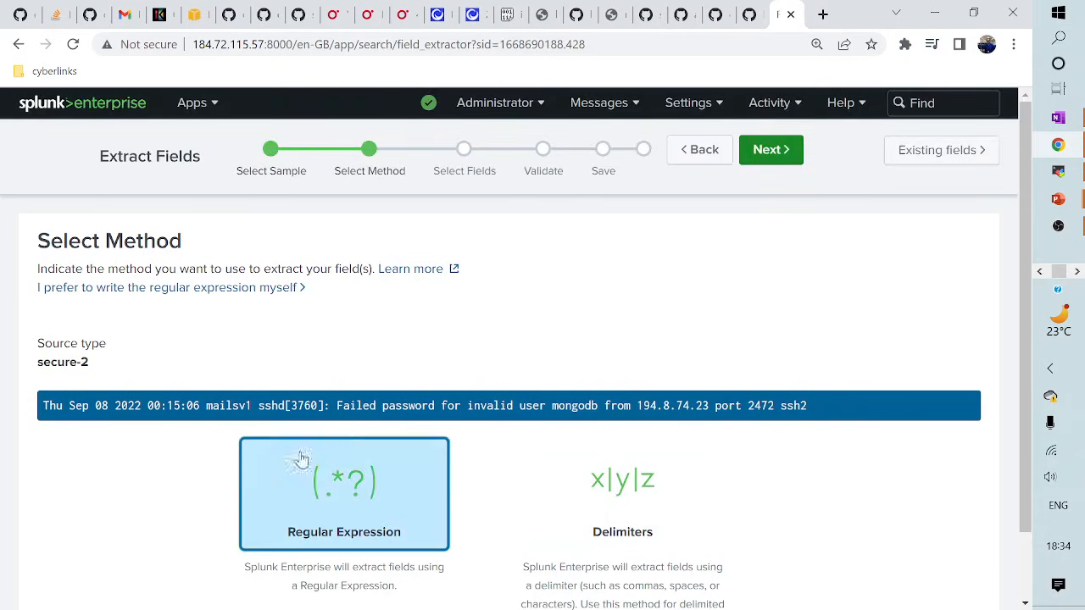
{"action": "left_click", "coordinate": [772, 150]}
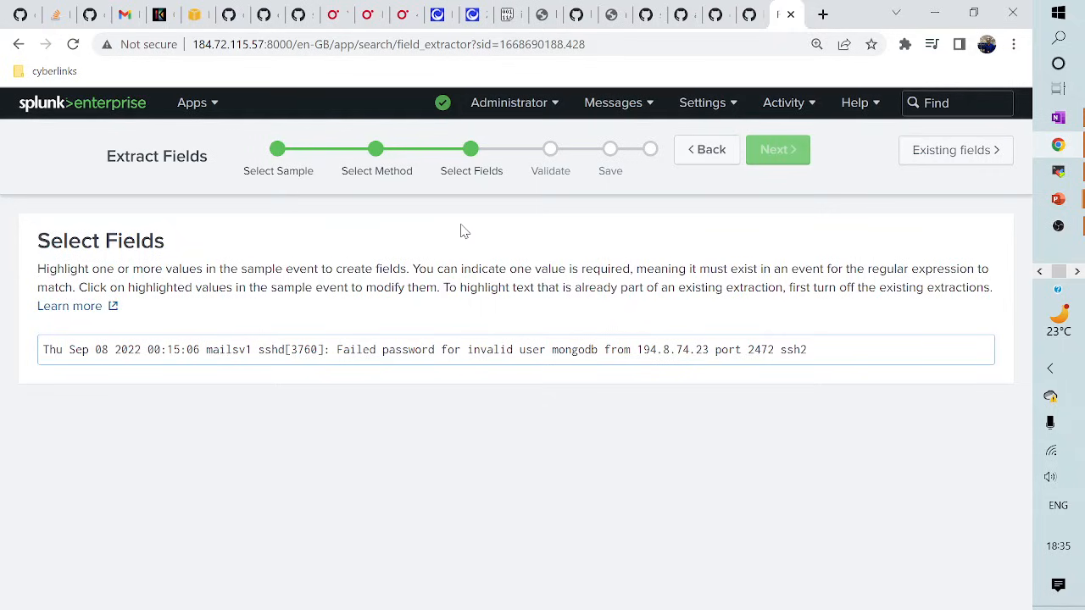
- Extract mongodb as a USERNAME field, show the generated regex, and proceed to Validate
{"action": "double_click", "coordinate": [571, 354]}
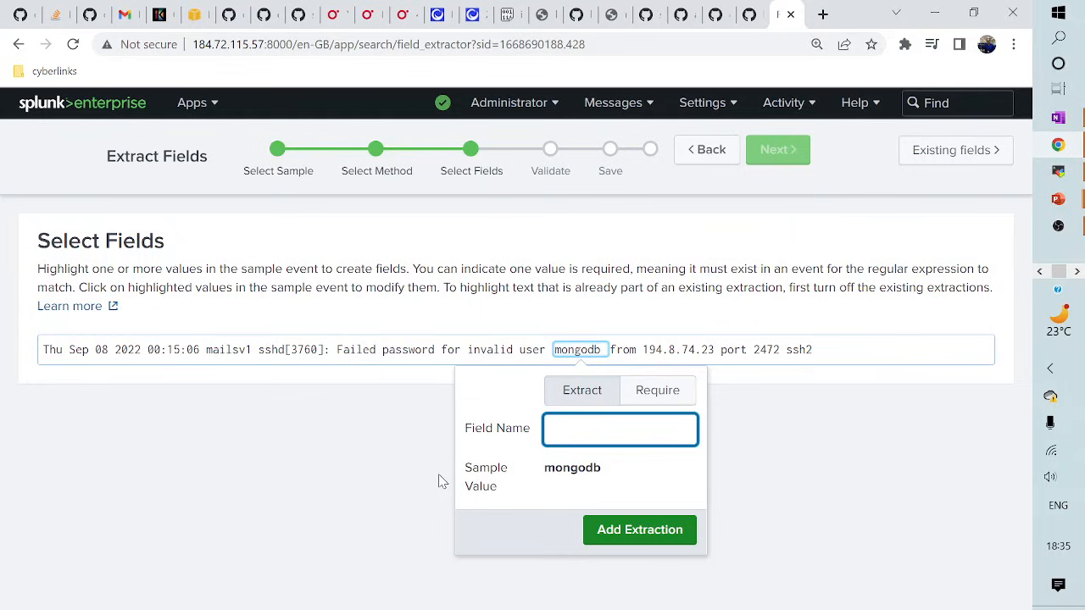
{"action": "type", "text": "USERNAME"}
{"action": "left_click", "coordinate": [668, 536]}
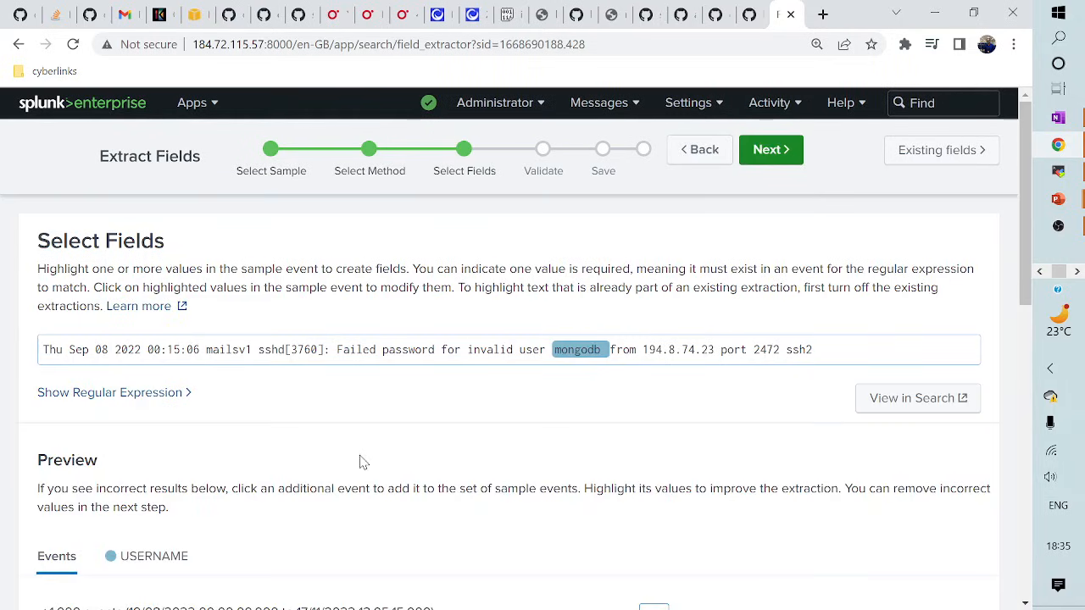
{"action": "left_click", "coordinate": [108, 395]}
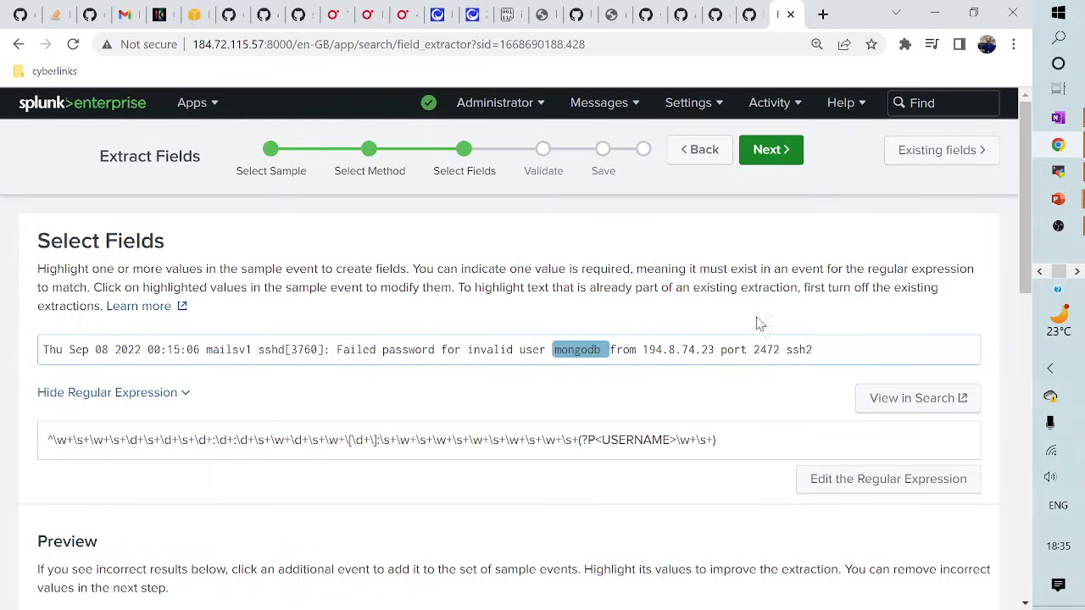
{"action": "left_click", "coordinate": [768, 150]}
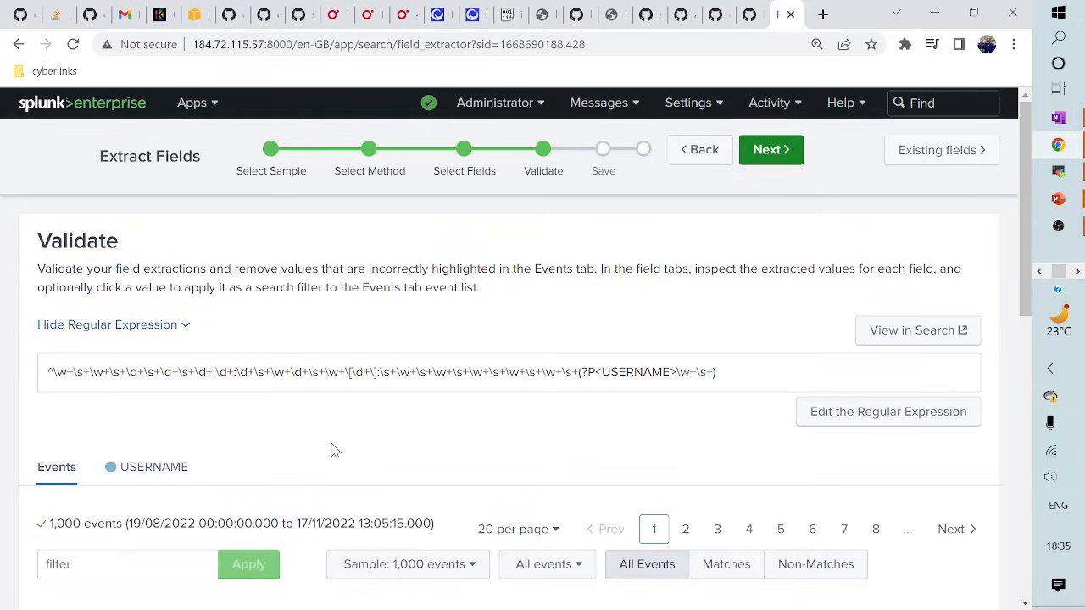
- Scroll through the validation events to check the highlighted USERNAME matches
{"action": "scroll", "coordinate": [355, 453], "scroll_direction": "down", "scroll_amount": 2}
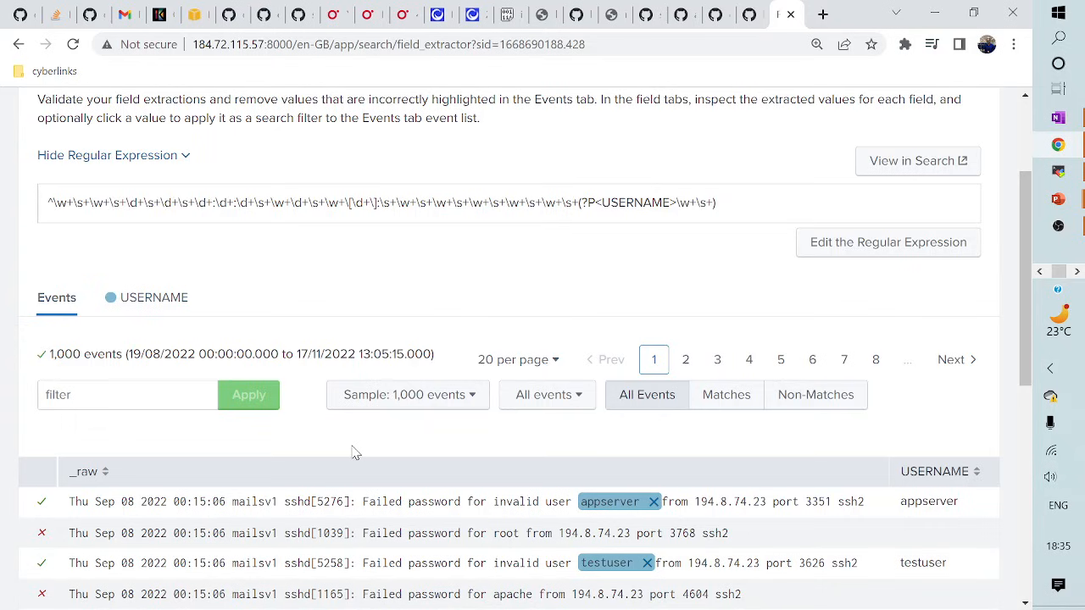
{"action": "scroll", "coordinate": [355, 453], "scroll_direction": "down", "scroll_amount": 1}
{"action": "scroll", "coordinate": [353, 444], "scroll_direction": "up", "scroll_amount": 3}
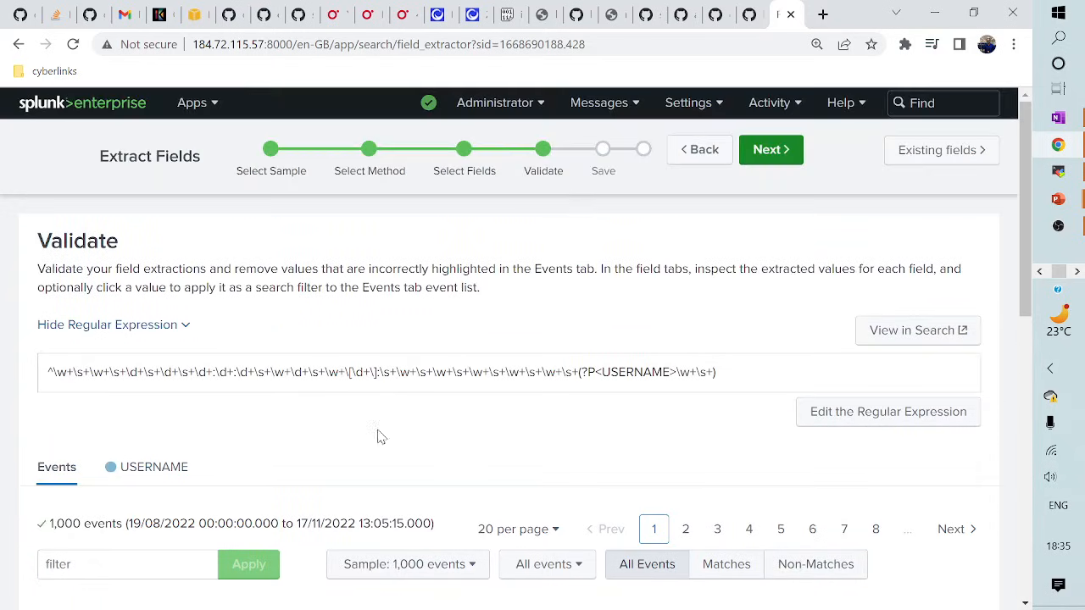
{"action": "scroll", "coordinate": [518, 429], "scroll_direction": "down", "scroll_amount": 2}
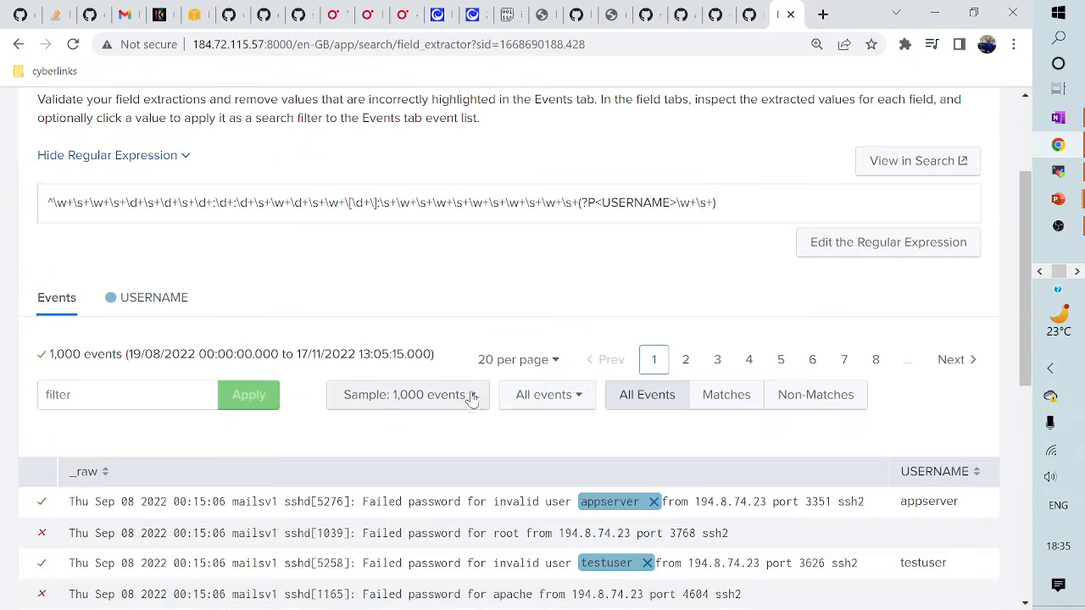
{"action": "scroll", "coordinate": [470, 408], "scroll_direction": "down", "scroll_amount": 2}
{"action": "scroll", "coordinate": [496, 417], "scroll_direction": "down", "scroll_amount": 1}
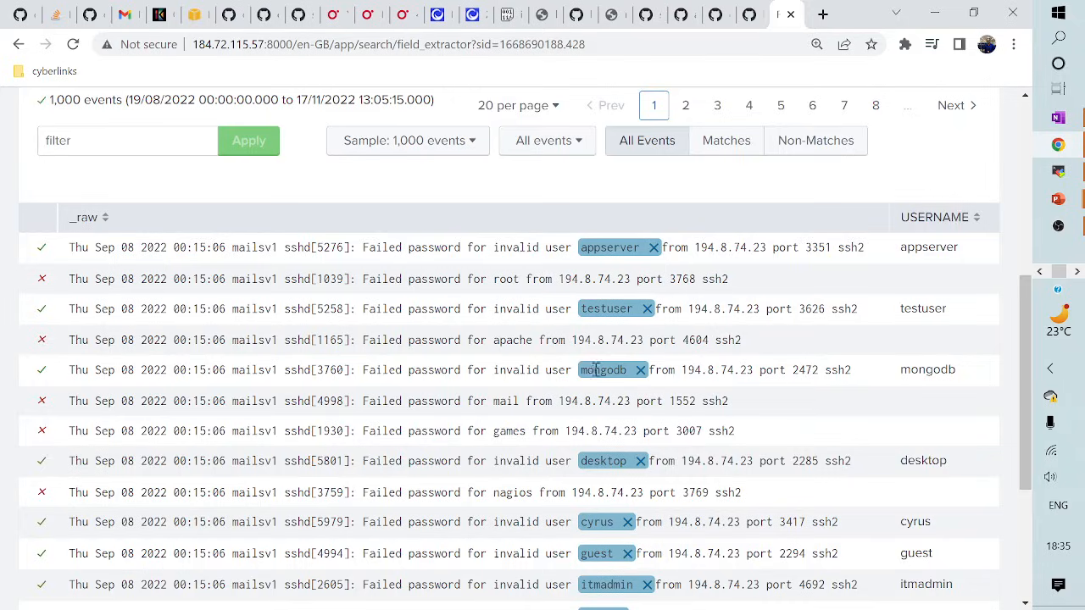
{"action": "scroll", "coordinate": [619, 388], "scroll_direction": "up", "scroll_amount": 4}
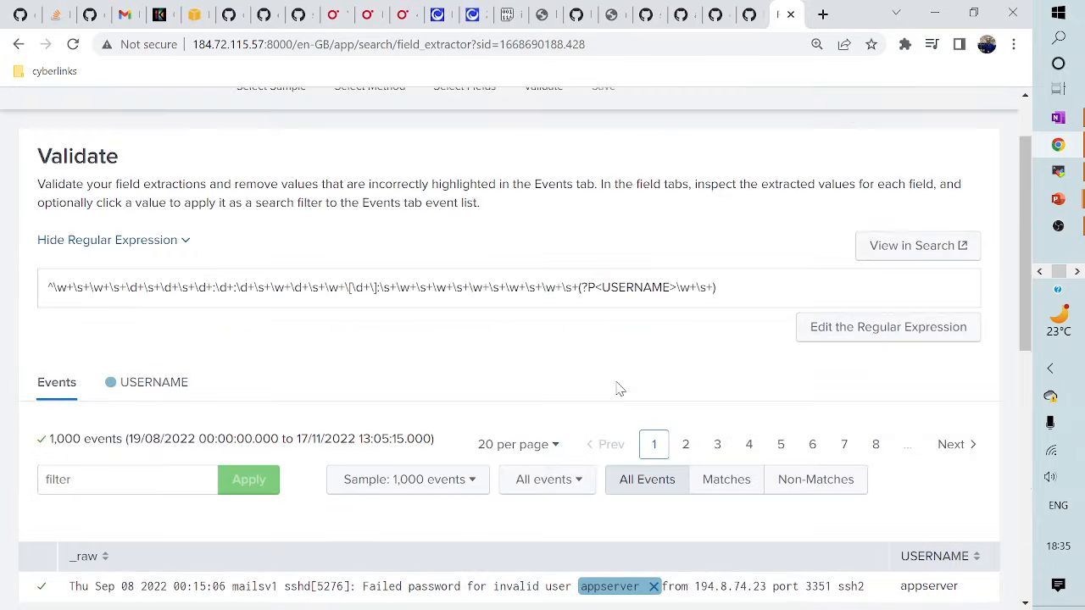
{"action": "scroll", "coordinate": [619, 388], "scroll_direction": "up", "scroll_amount": 1}
{"action": "scroll", "coordinate": [619, 388], "scroll_direction": "down", "scroll_amount": 2}
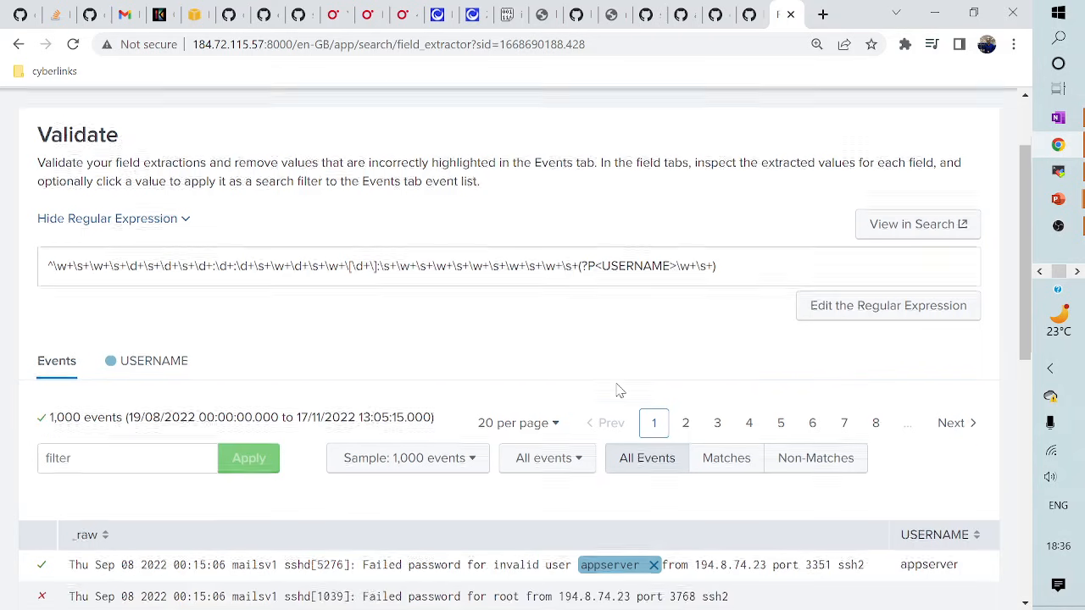
{"action": "scroll", "coordinate": [619, 390], "scroll_direction": "up", "scroll_amount": 2}
{"action": "scroll", "coordinate": [618, 390], "scroll_direction": "down", "scroll_amount": 4}
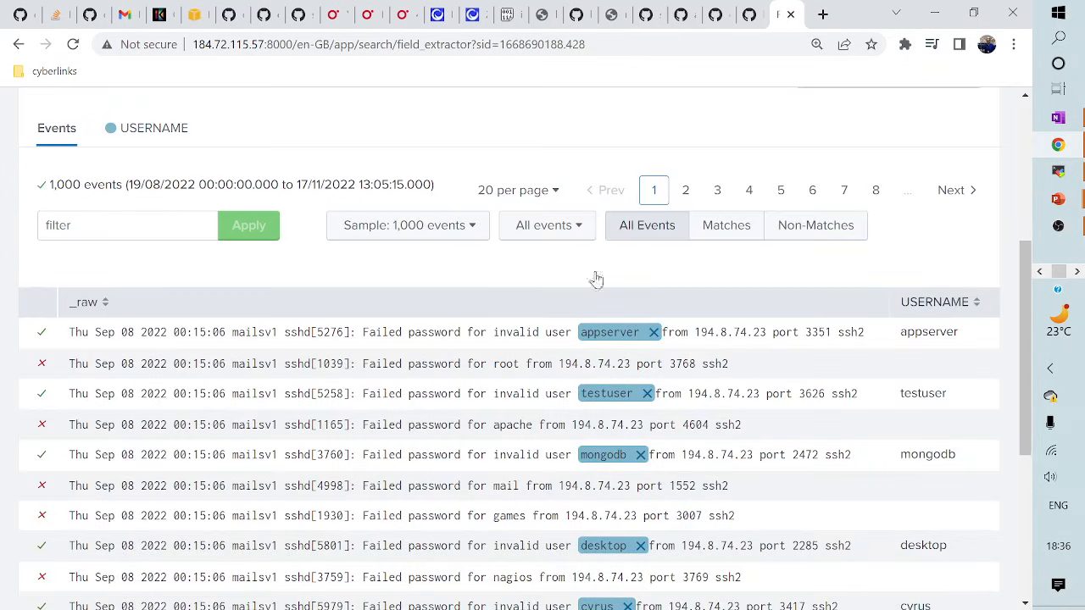
{"action": "scroll", "coordinate": [562, 450], "scroll_direction": "down", "scroll_amount": 1}
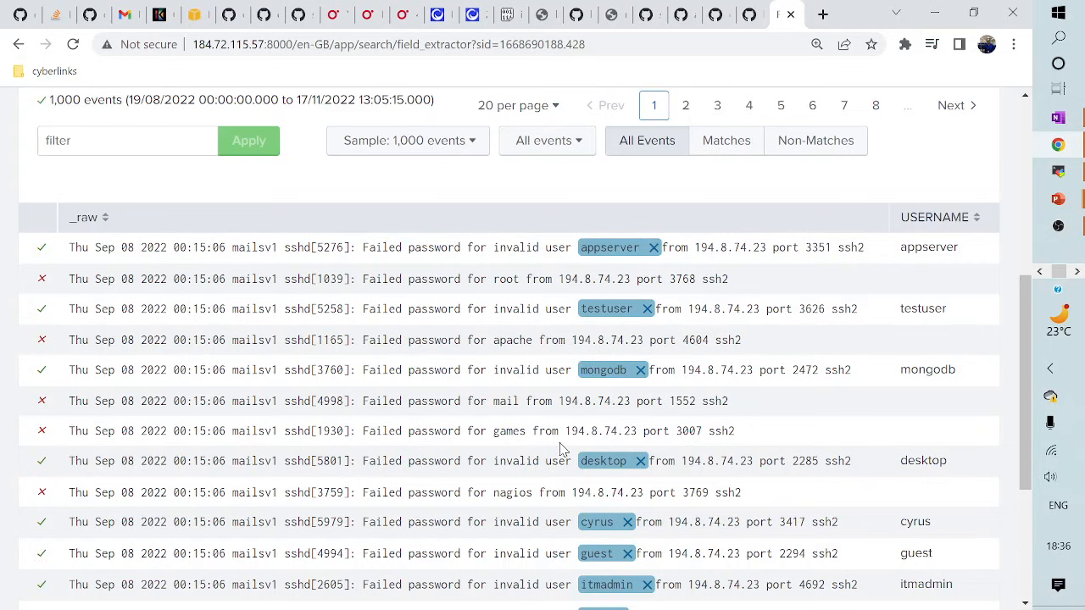
{"action": "scroll", "coordinate": [562, 449], "scroll_direction": "up", "scroll_amount": 3}
{"action": "scroll", "coordinate": [582, 467], "scroll_direction": "down", "scroll_amount": 4}
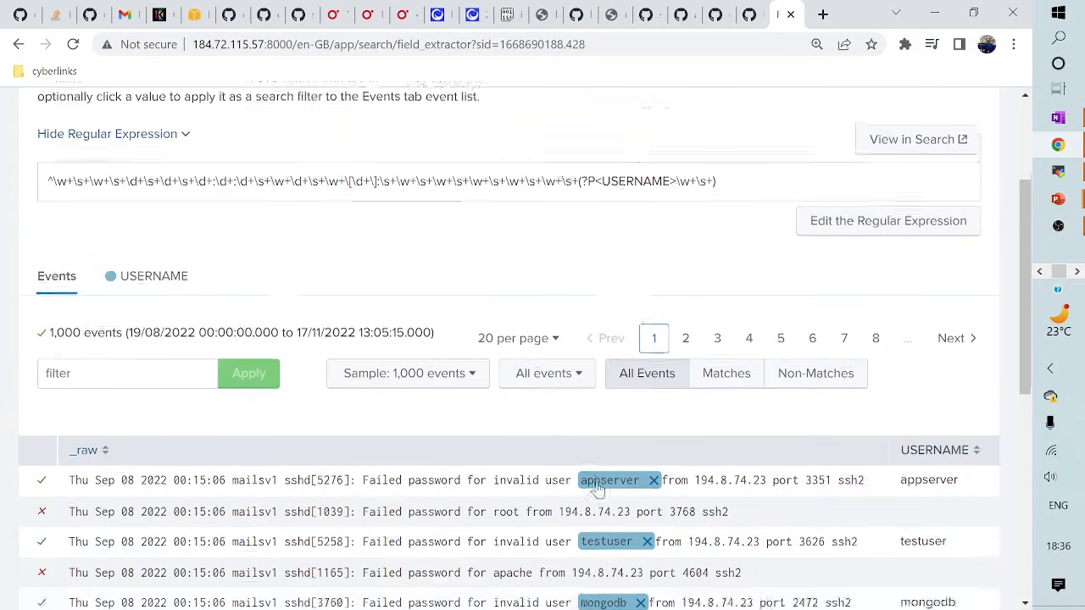
{"action": "scroll", "coordinate": [615, 499], "scroll_direction": "down", "scroll_amount": 1}
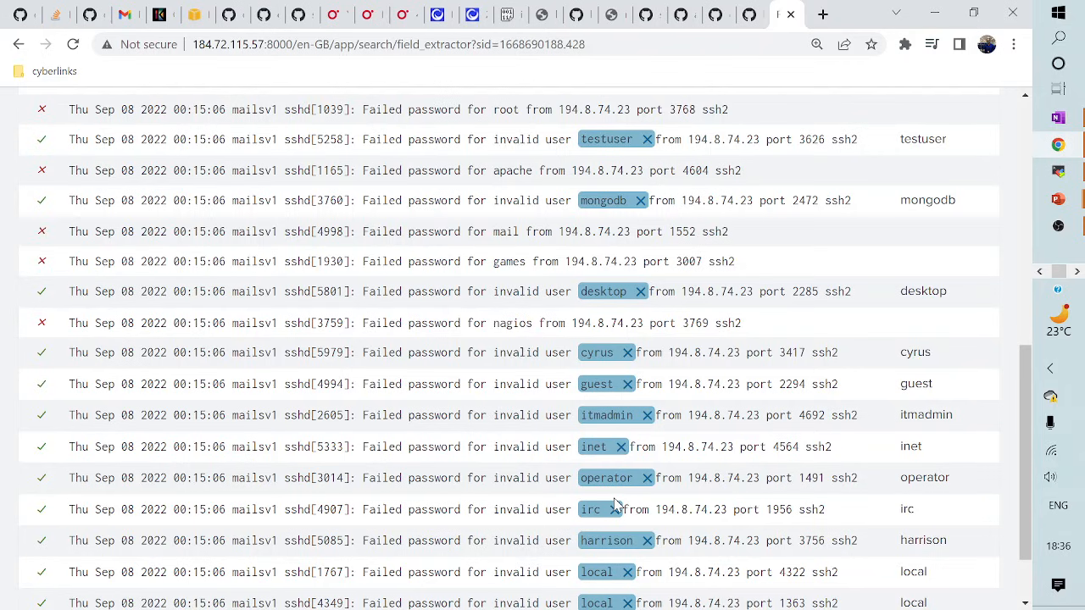
{"action": "scroll", "coordinate": [614, 504], "scroll_direction": "down", "scroll_amount": 1}
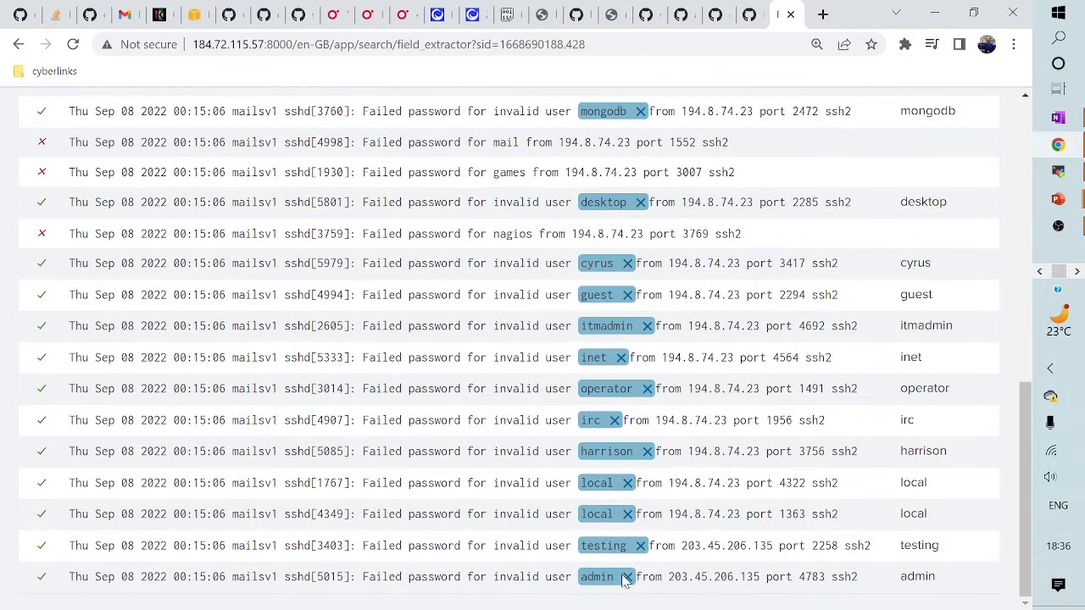
{"action": "scroll", "coordinate": [623, 585], "scroll_direction": "up", "scroll_amount": 3}
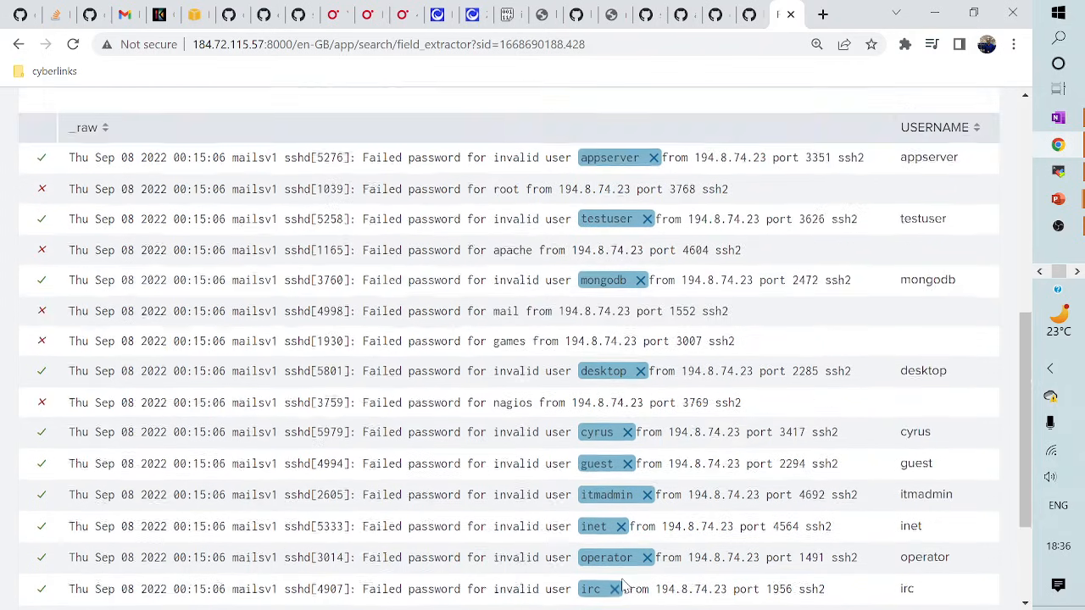
{"action": "scroll", "coordinate": [623, 585], "scroll_direction": "up", "scroll_amount": 3}
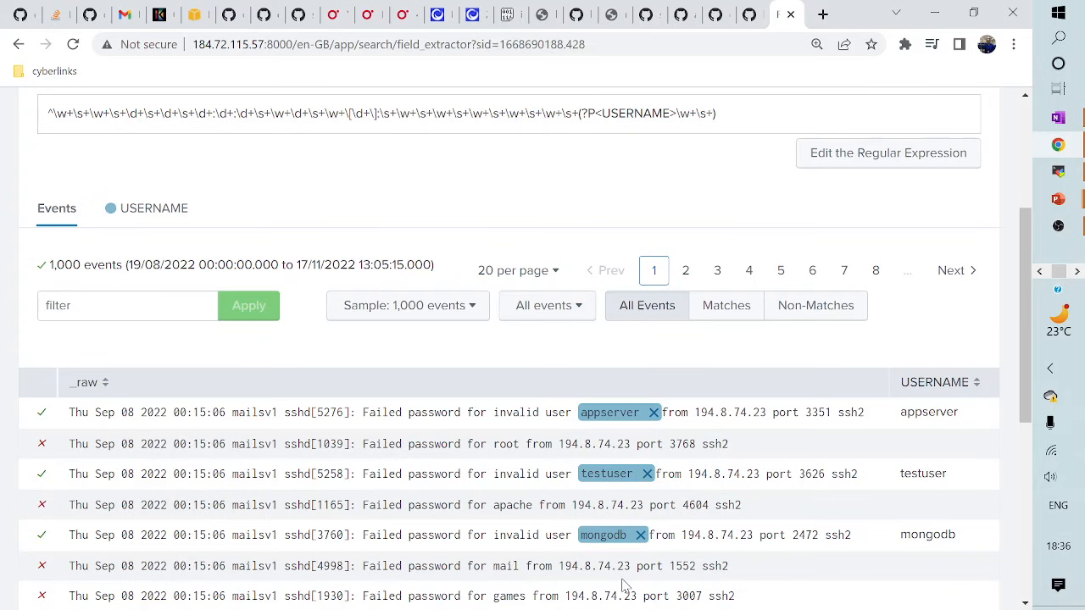
{"action": "scroll", "coordinate": [623, 585], "scroll_direction": "down", "scroll_amount": 1}
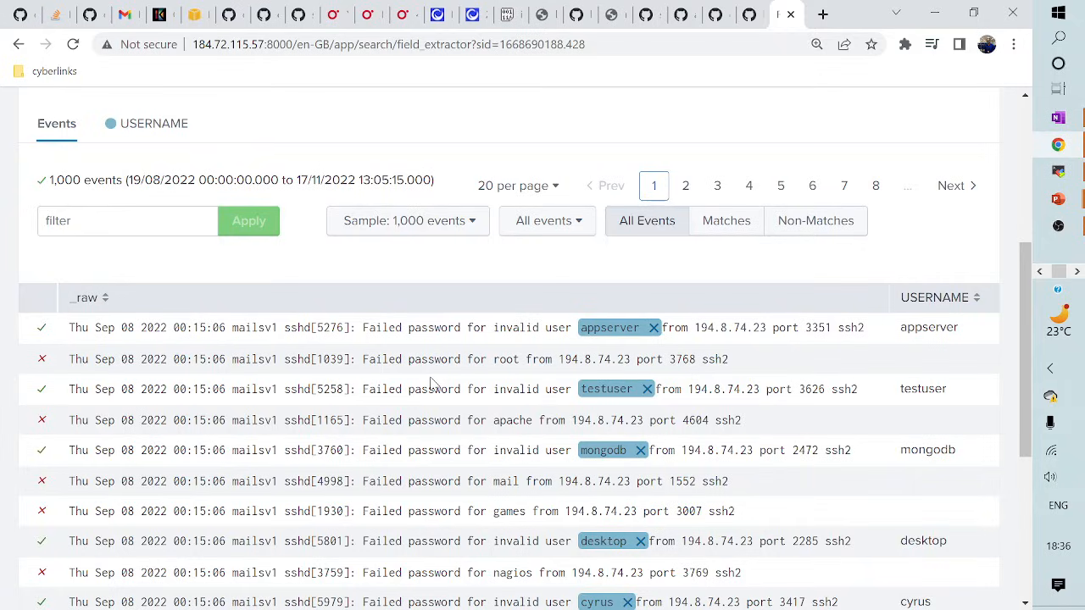
{"action": "scroll", "coordinate": [430, 383], "scroll_direction": "up", "scroll_amount": 4}
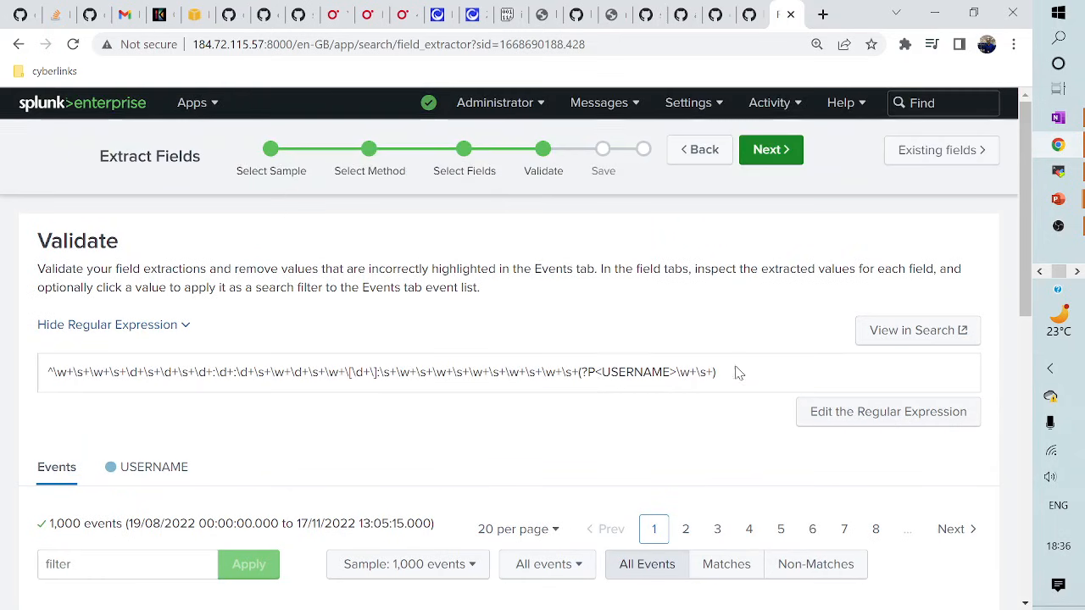
{"action": "scroll", "coordinate": [487, 519], "scroll_direction": "down", "scroll_amount": 5}
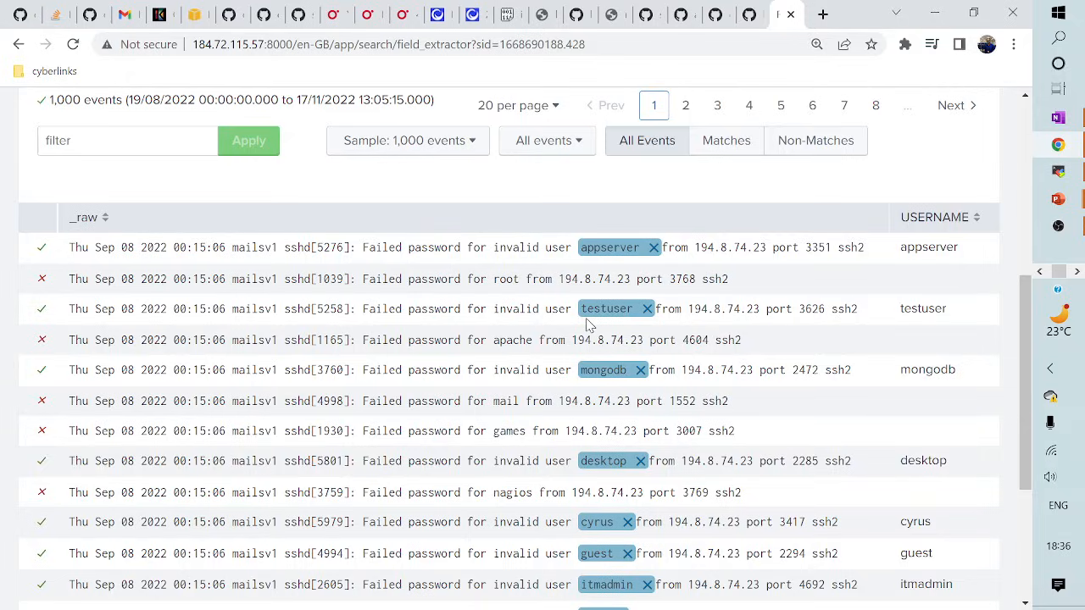
{"action": "scroll", "coordinate": [590, 322], "scroll_direction": "up", "scroll_amount": 5}
{"action": "scroll", "coordinate": [239, 493], "scroll_direction": "down", "scroll_amount": 1}
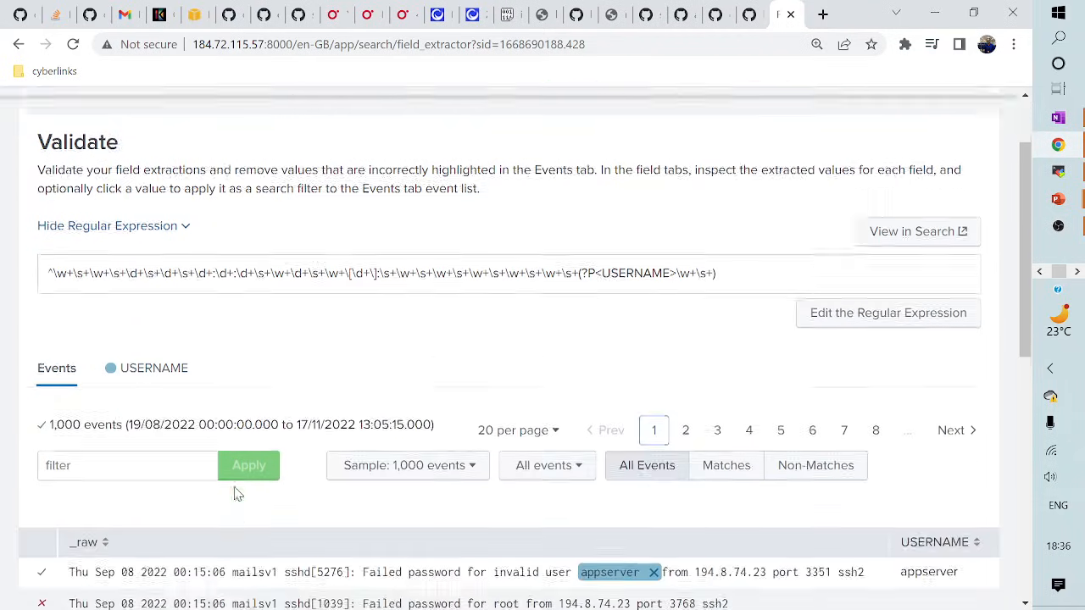
- Review the USERNAME values and counts table, then advance to the Save step
{"action": "left_click", "coordinate": [152, 297]}
{"action": "scroll", "coordinate": [264, 548], "scroll_direction": "down", "scroll_amount": 4}
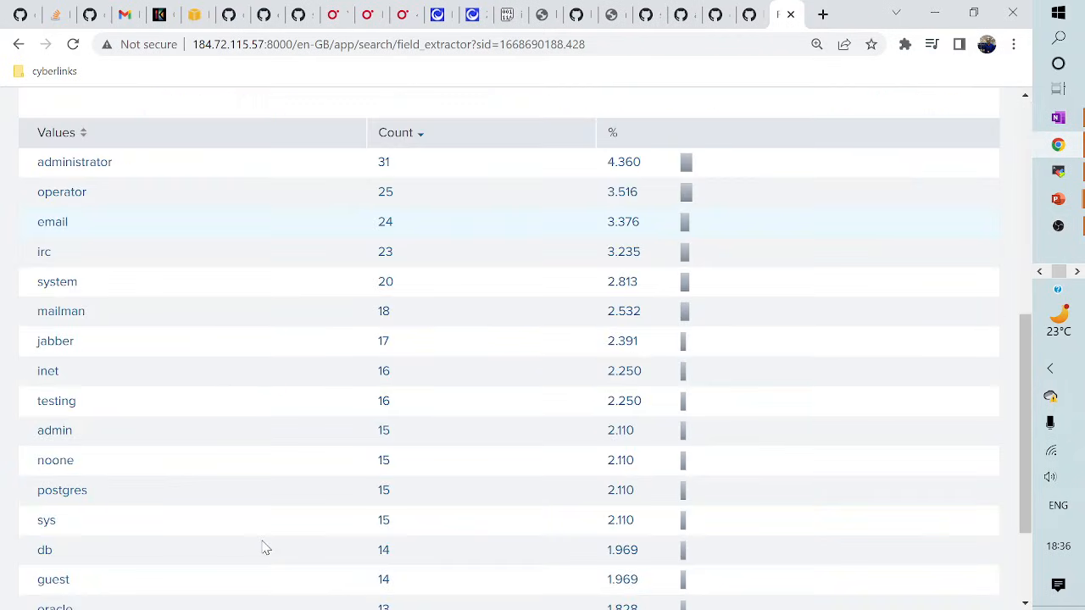
{"action": "scroll", "coordinate": [263, 549], "scroll_direction": "down", "scroll_amount": 2}
{"action": "scroll", "coordinate": [262, 553], "scroll_direction": "up", "scroll_amount": 5}
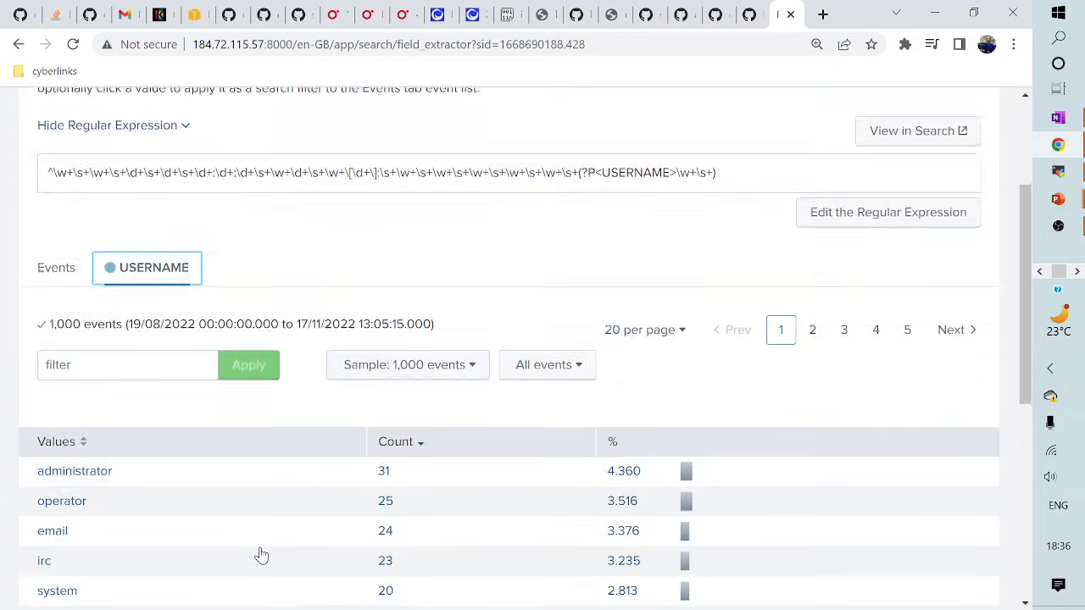
{"action": "scroll", "coordinate": [262, 553], "scroll_direction": "up", "scroll_amount": 2}
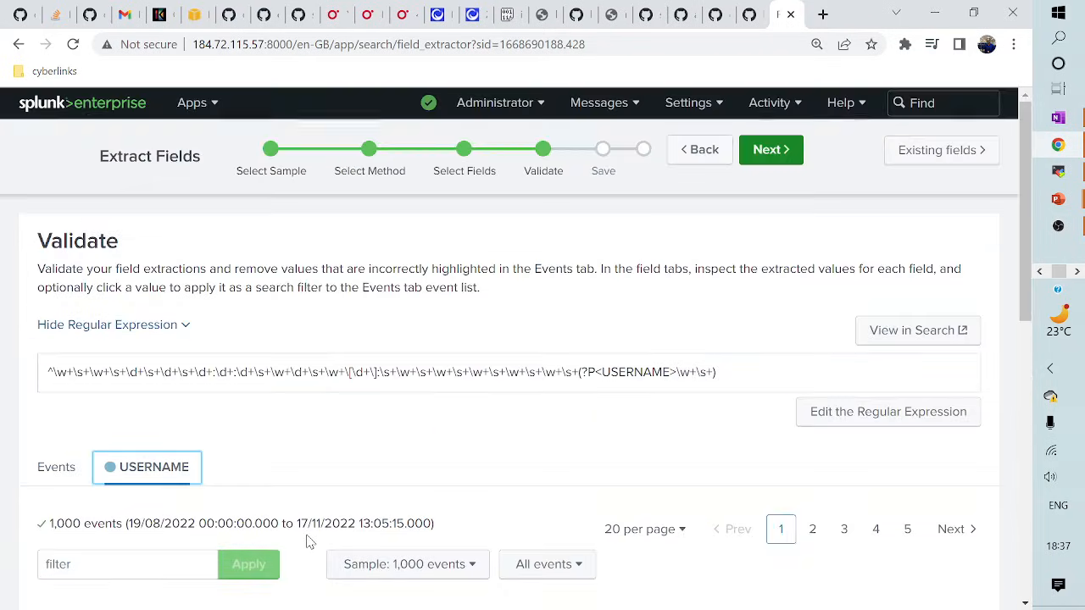
{"action": "left_click", "coordinate": [779, 150]}
- Save the secure-2 extraction as EXTRACT-USERNAME with Owner permissions
{"action": "scroll", "coordinate": [357, 449], "scroll_direction": "down", "scroll_amount": 1}
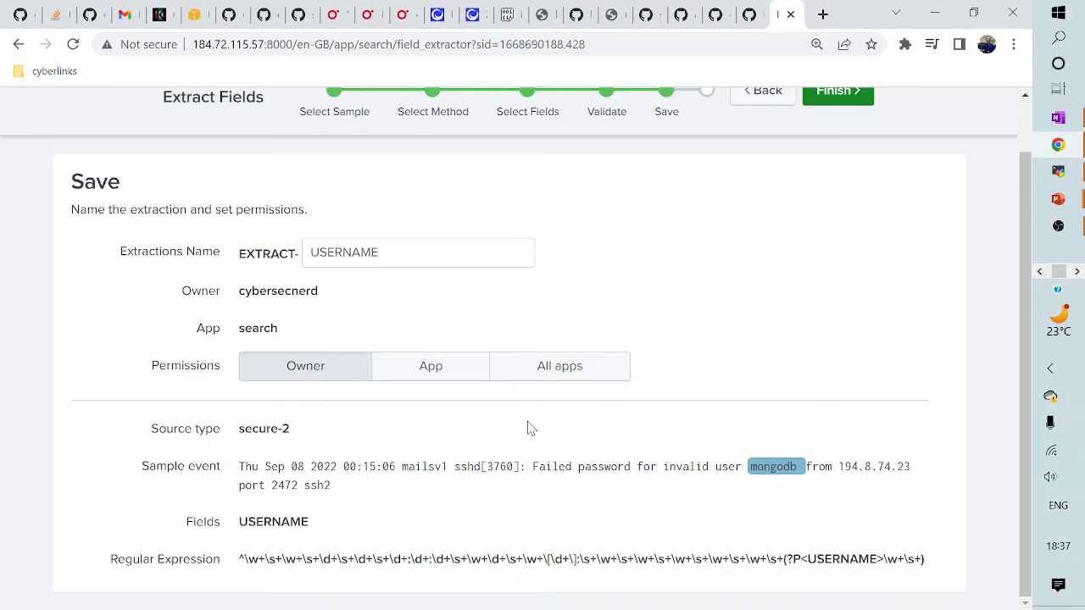
{"action": "scroll", "coordinate": [528, 428], "scroll_direction": "up", "scroll_amount": 2}
{"action": "scroll", "coordinate": [644, 436], "scroll_direction": "down", "scroll_amount": 2}
{"action": "scroll", "coordinate": [642, 461], "scroll_direction": "up", "scroll_amount": 2}
{"action": "left_click", "coordinate": [823, 158]}
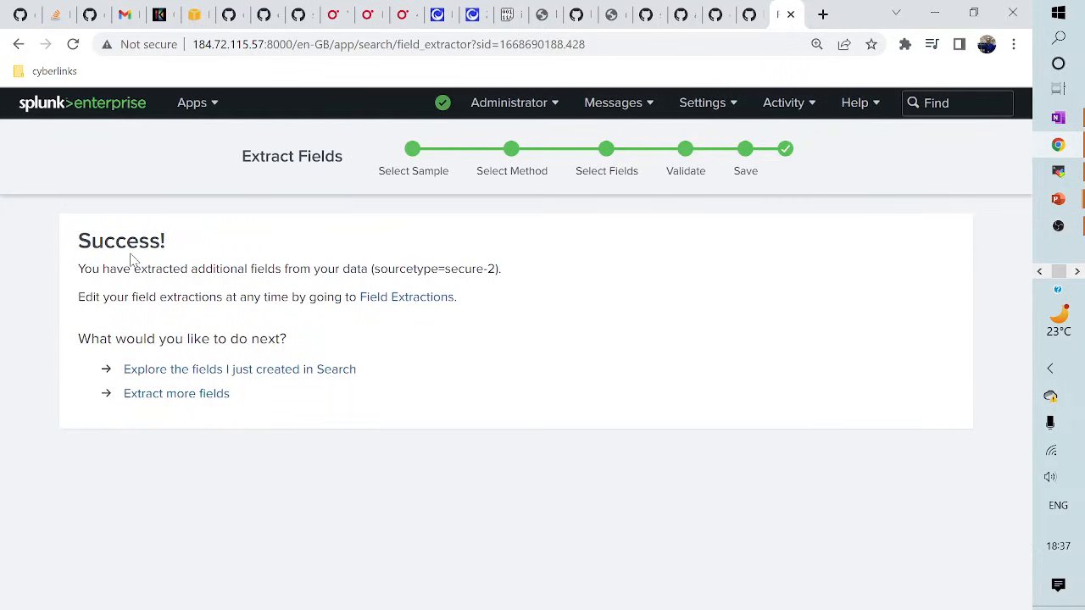
- Search the newly extracted fields over All time and view the USERNAME field's top values
{"action": "left_click", "coordinate": [206, 373]}
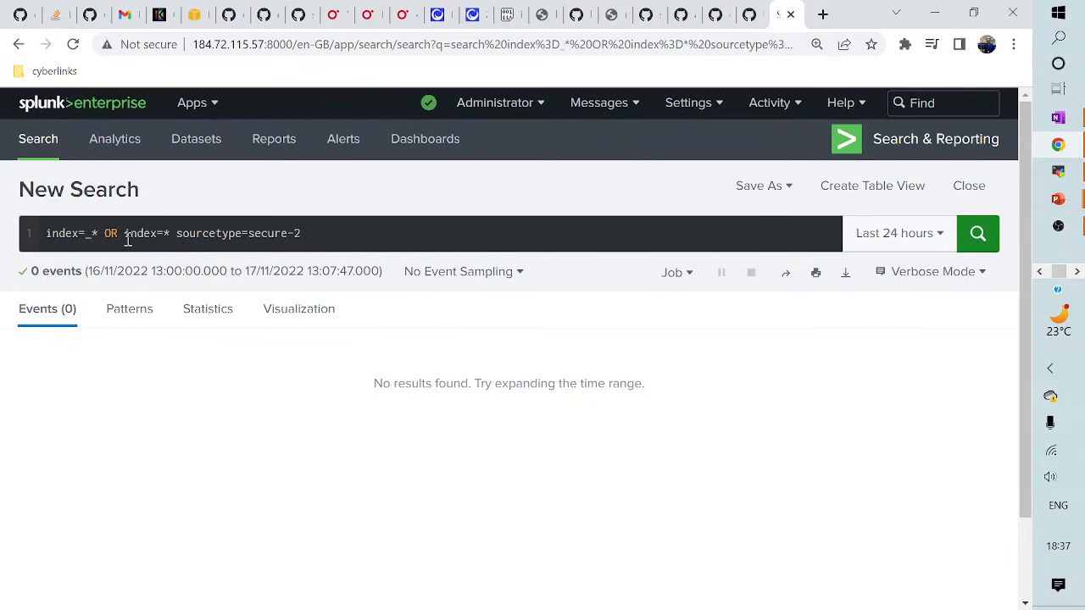
{"action": "left_click", "coordinate": [853, 235]}
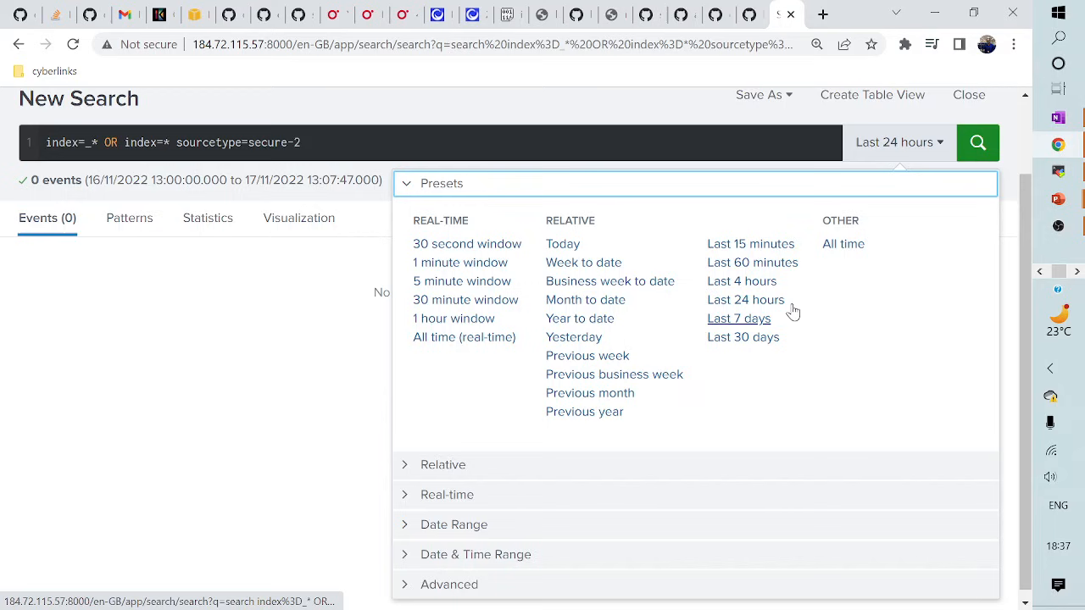
{"action": "left_click", "coordinate": [846, 244]}
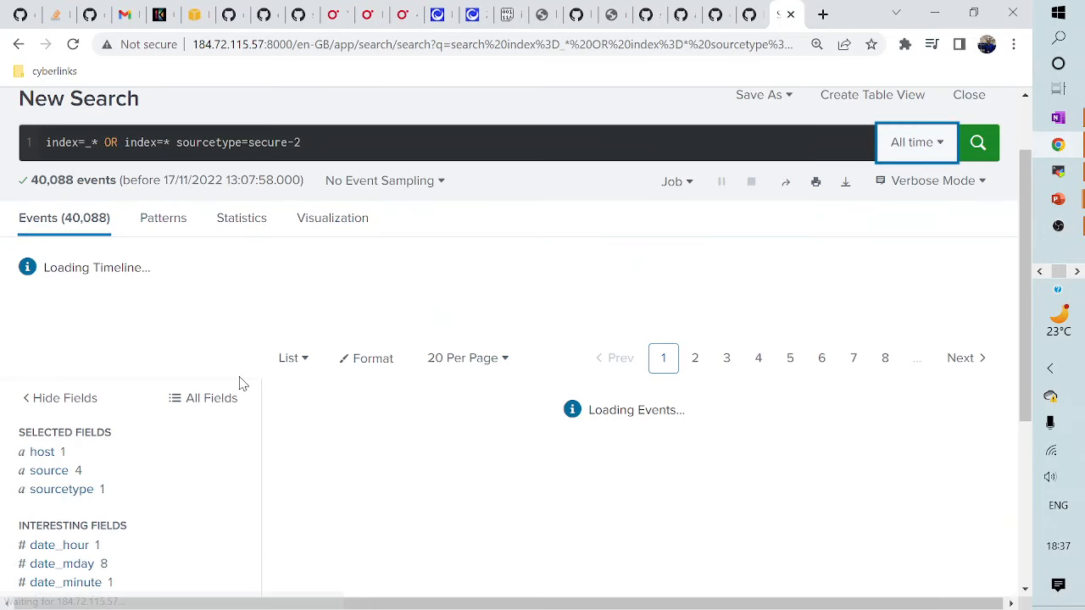
{"action": "scroll", "coordinate": [101, 488], "scroll_direction": "down", "scroll_amount": 3}
{"action": "scroll", "coordinate": [93, 483], "scroll_direction": "down", "scroll_amount": 2}
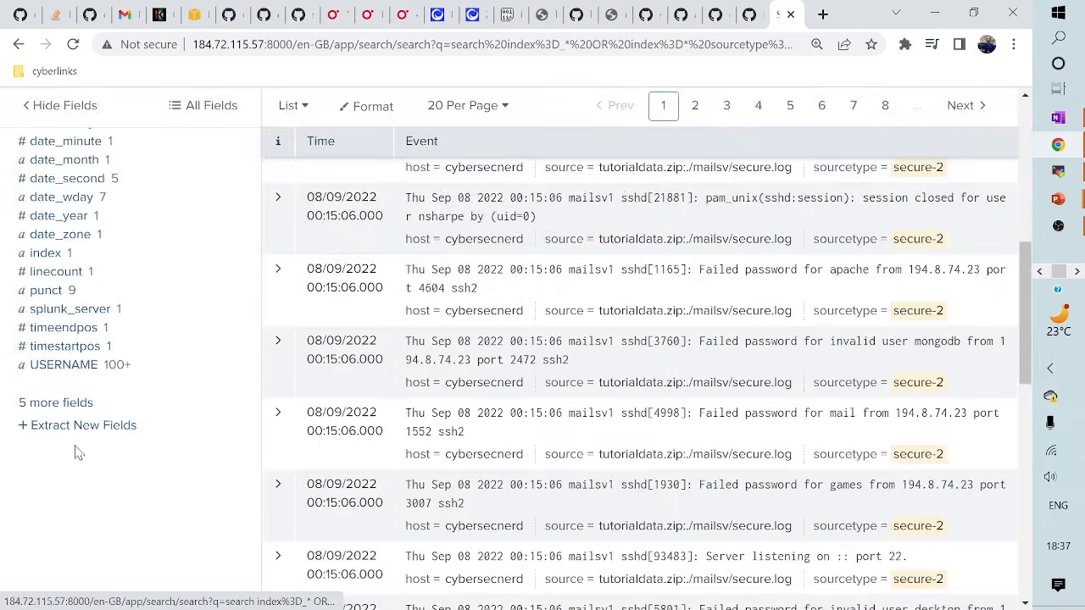
{"action": "scroll", "coordinate": [76, 454], "scroll_direction": "up", "scroll_amount": 1}
{"action": "left_click", "coordinate": [71, 454]}
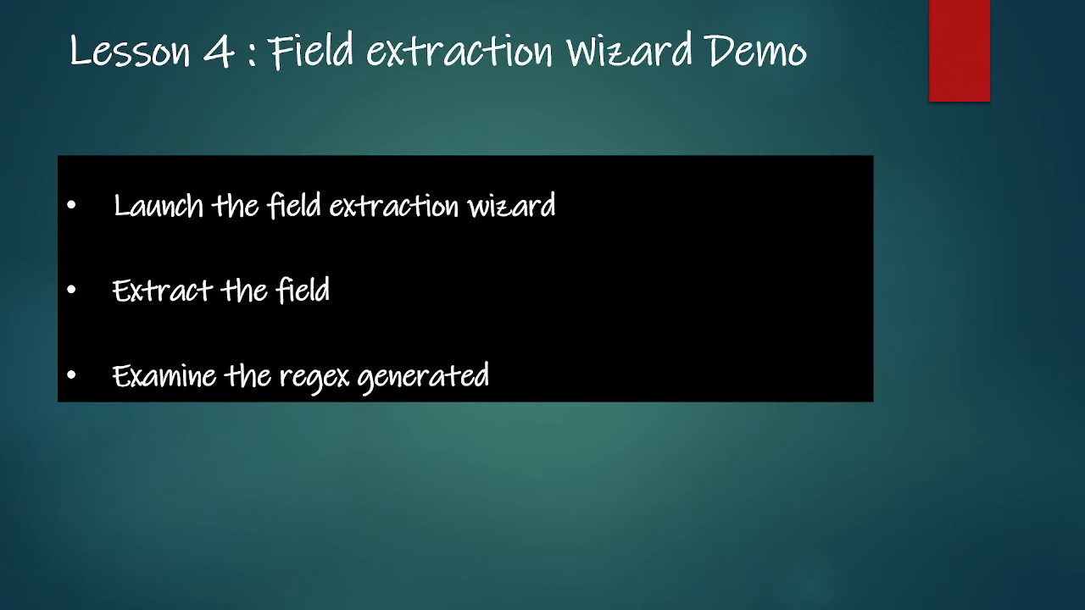
- Advance to the Rex Command Demo IP address example slide, then switch back to Splunk in Chrome
{"action": "left_click", "coordinate": [513, 178]}
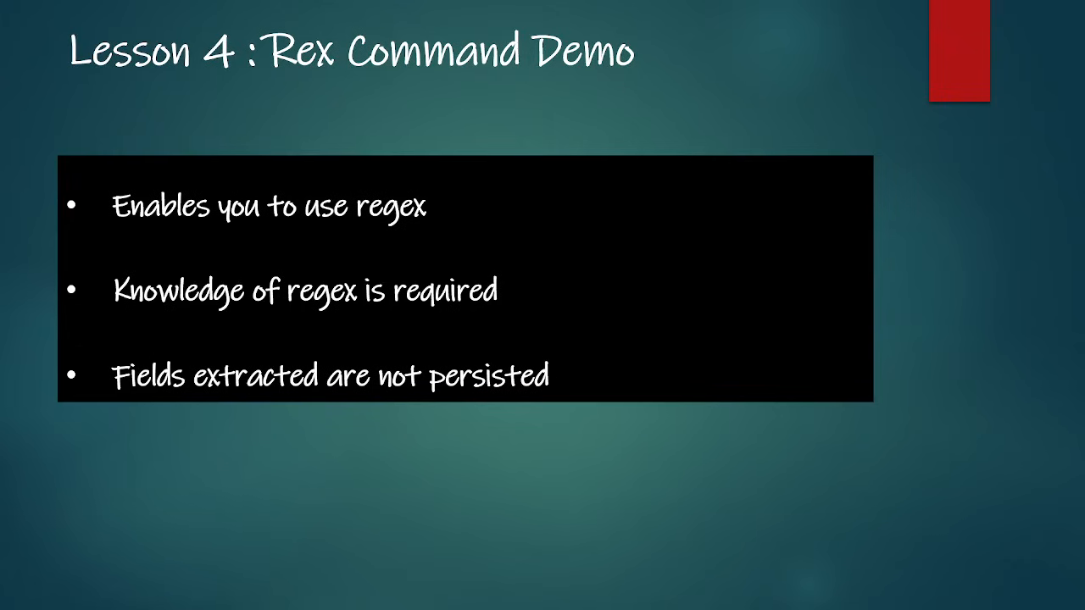
{"action": "key", "text": "Right"}
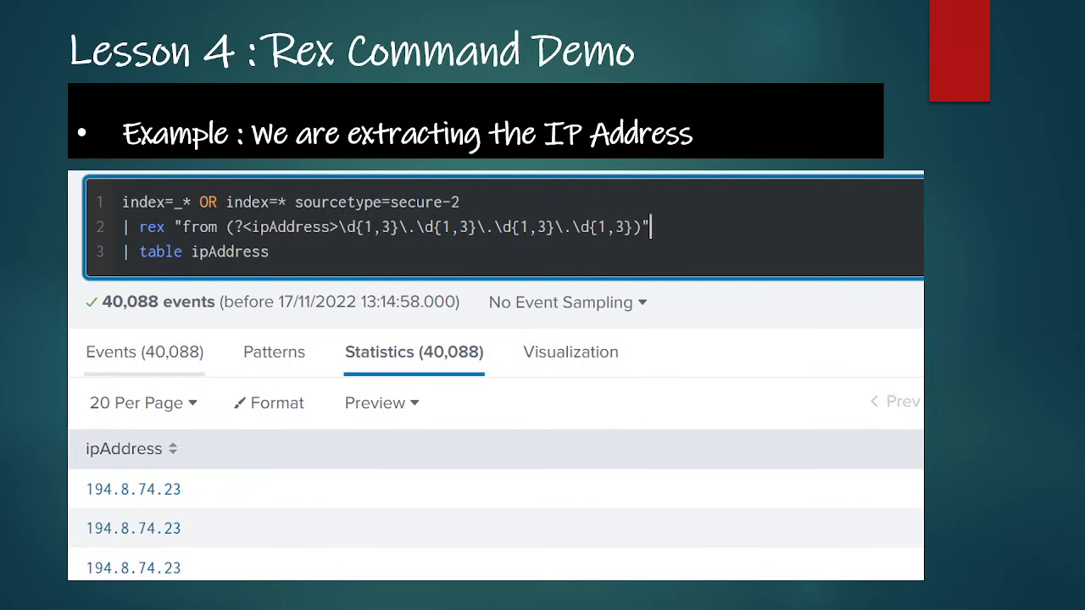
{"action": "key", "text": "alt+Tab"}
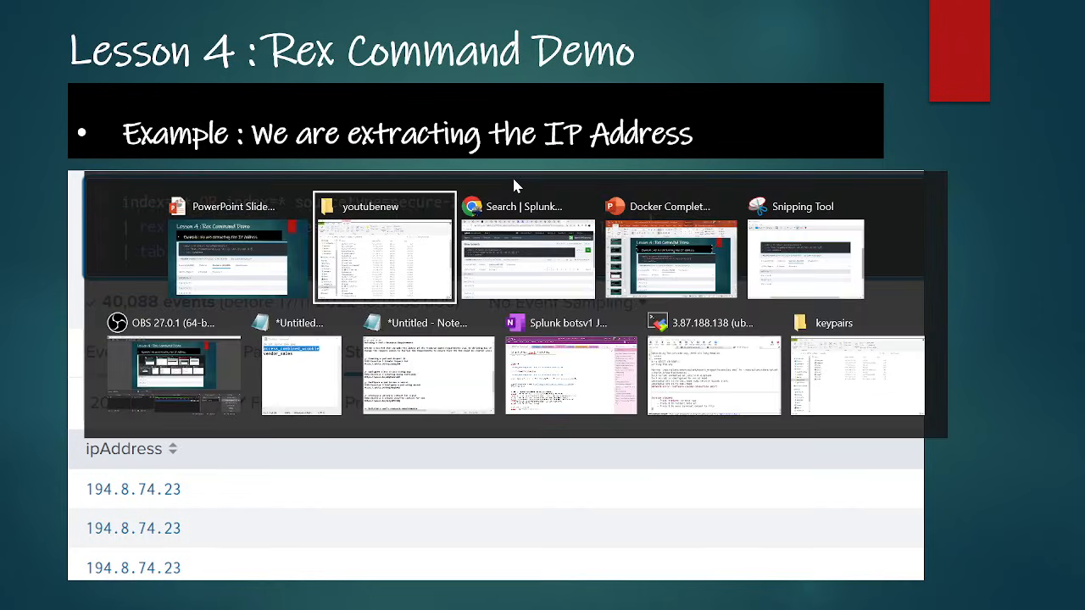
{"action": "key", "text": "alt+Tab"}
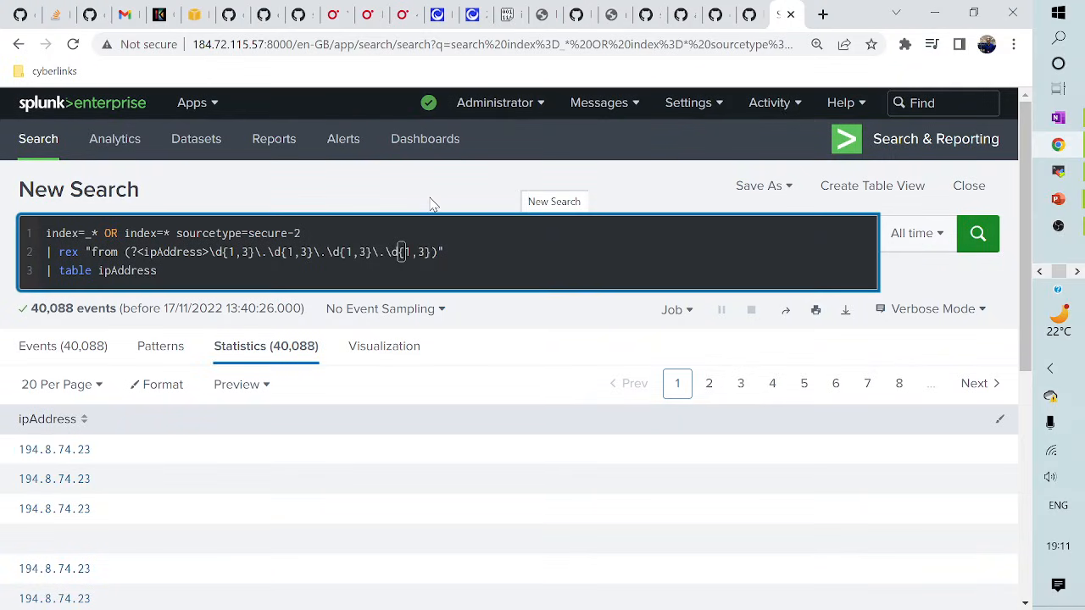
{"action": "scroll", "coordinate": [359, 291], "scroll_direction": "down", "scroll_amount": 2}
{"action": "scroll", "coordinate": [322, 313], "scroll_direction": "up", "scroll_amount": 1}
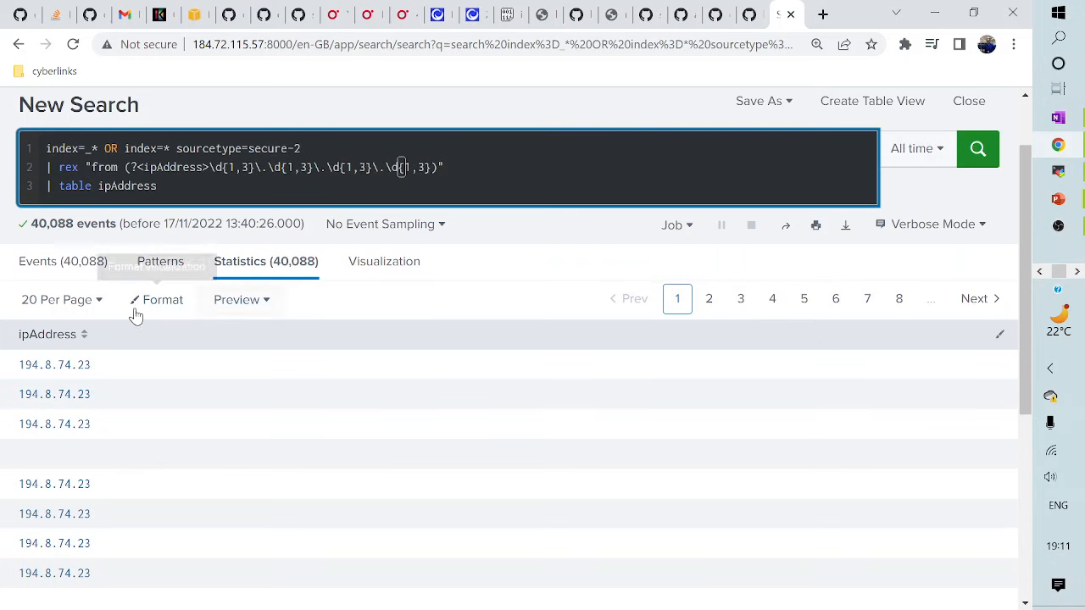
{"action": "left_click", "coordinate": [48, 265]}
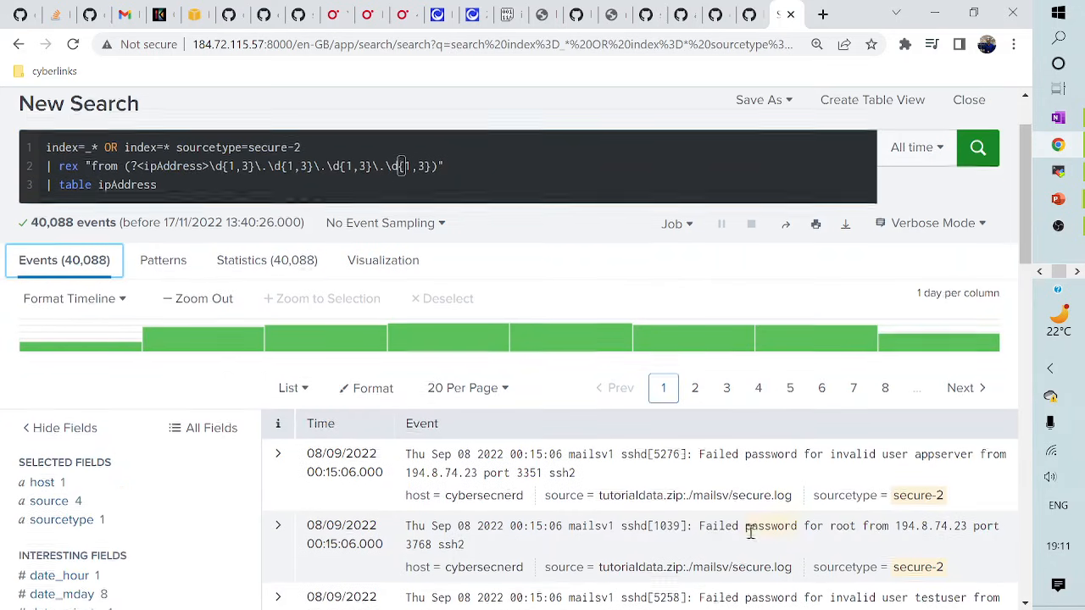
{"action": "scroll", "coordinate": [755, 524], "scroll_direction": "down", "scroll_amount": 3}
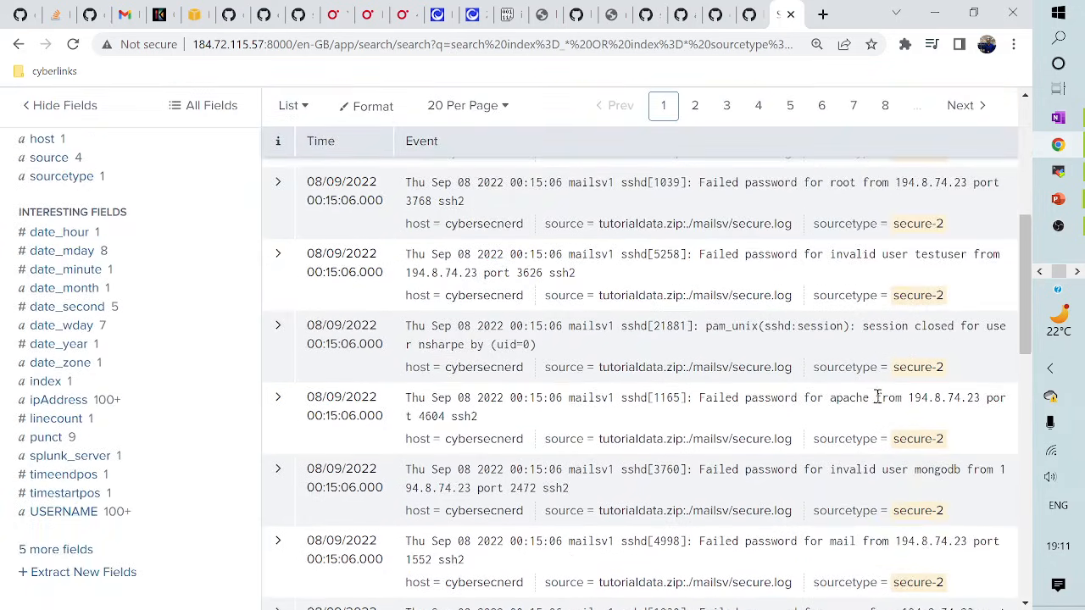
{"action": "double_click", "coordinate": [882, 398]}
{"action": "scroll", "coordinate": [888, 485], "scroll_direction": "down", "scroll_amount": 2}
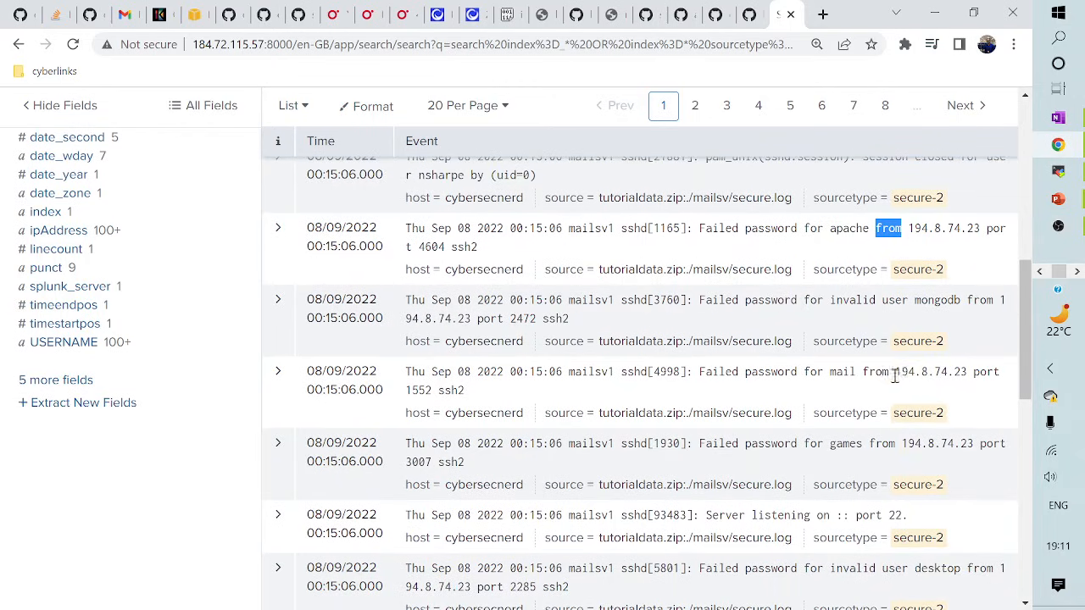
{"action": "scroll", "coordinate": [905, 407], "scroll_direction": "up", "scroll_amount": 1}
{"action": "left_click_drag", "start_coordinate": [905, 313], "coordinate": [984, 307]}
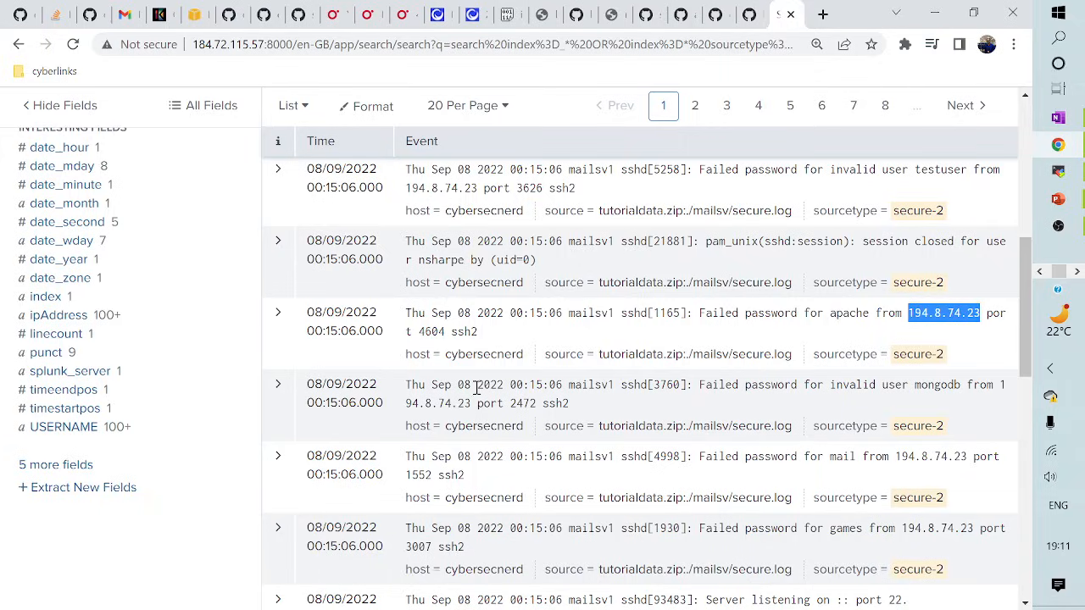
{"action": "scroll", "coordinate": [478, 387], "scroll_direction": "up", "scroll_amount": 5}
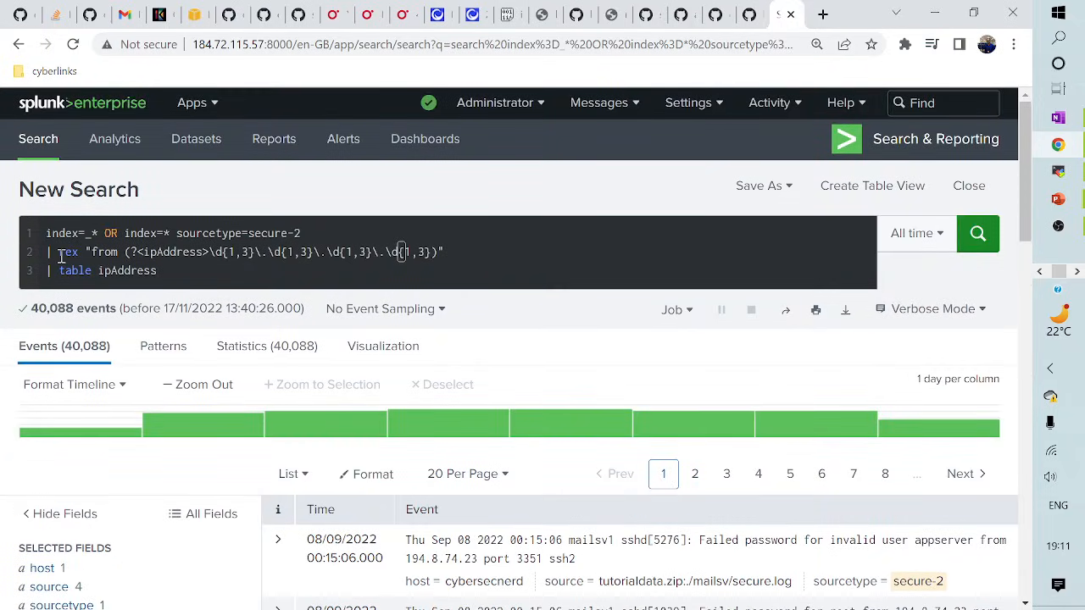
{"action": "left_click_drag", "start_coordinate": [60, 254], "coordinate": [118, 251]}
{"action": "left_click", "coordinate": [105, 252]}
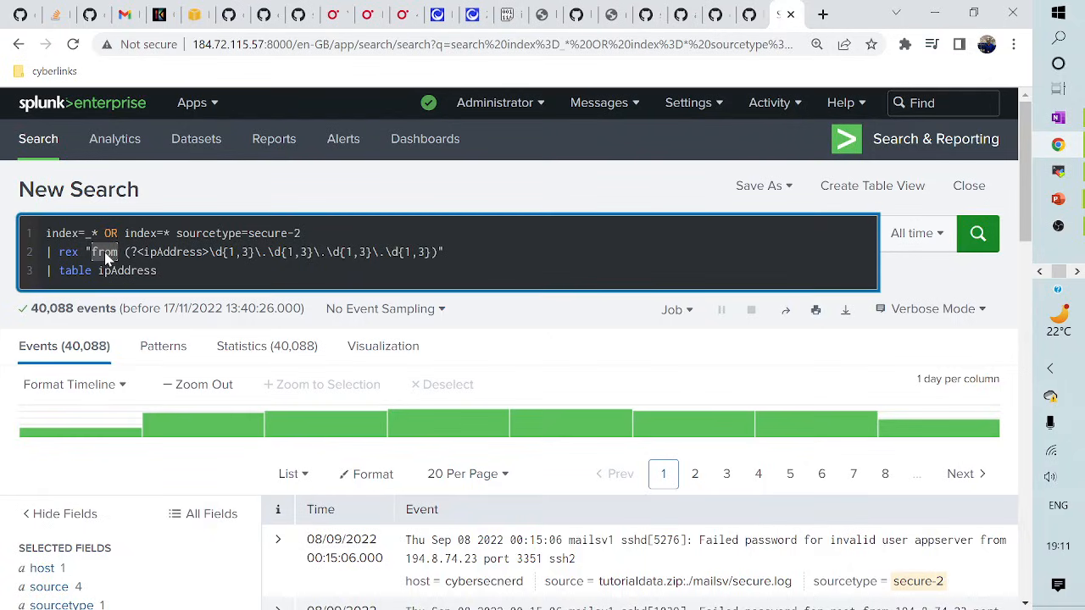
{"action": "left_click_drag", "start_coordinate": [142, 251], "coordinate": [204, 252]}
{"action": "left_click", "coordinate": [156, 254]}
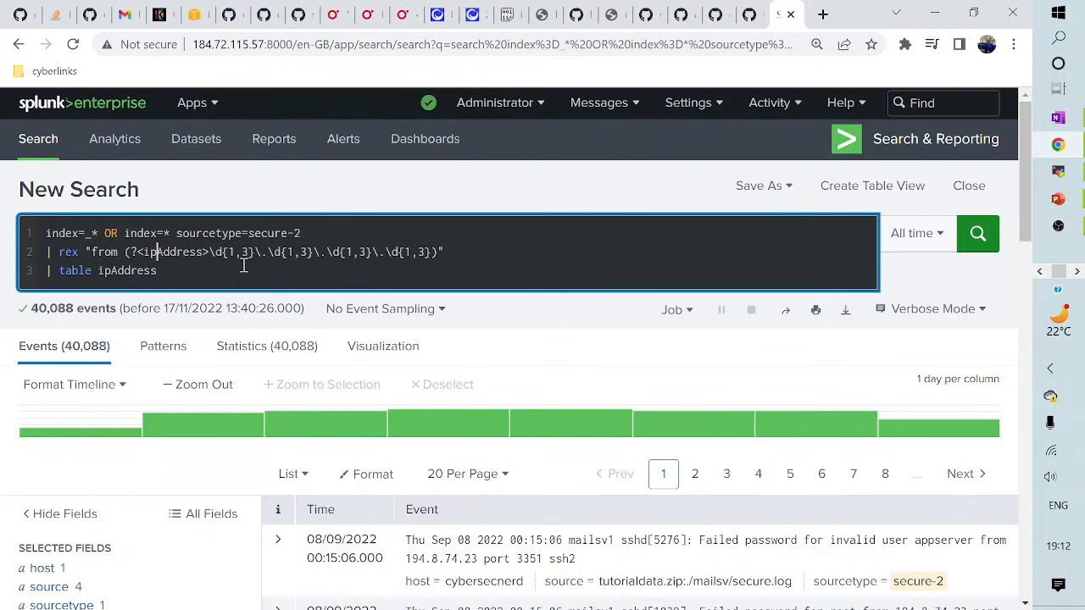
{"action": "left_click", "coordinate": [250, 260]}
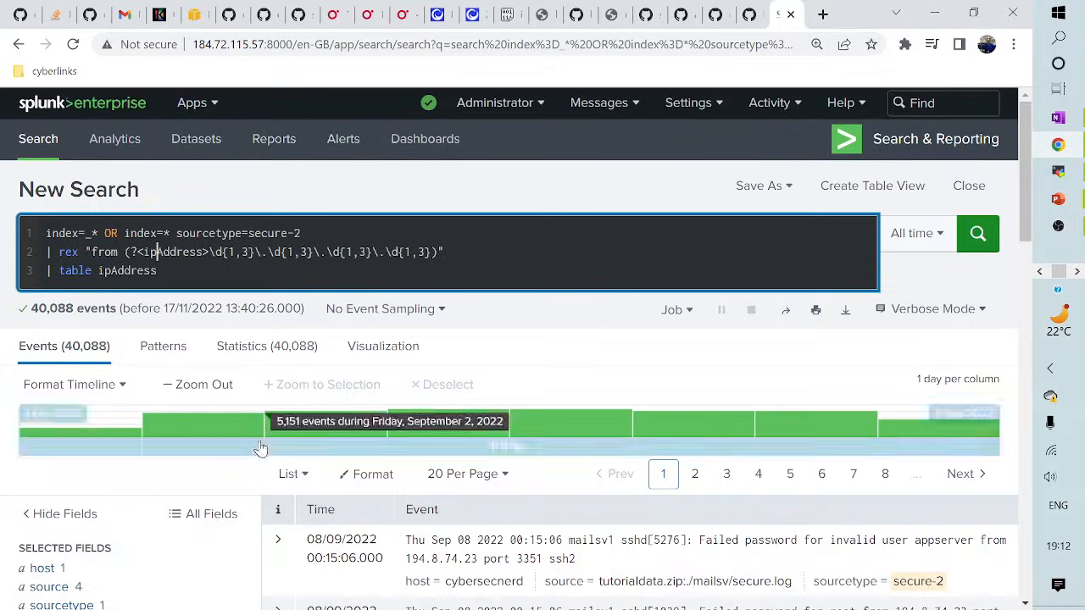
{"action": "scroll", "coordinate": [291, 458], "scroll_direction": "down", "scroll_amount": 1}
{"action": "scroll", "coordinate": [291, 458], "scroll_direction": "down", "scroll_amount": 3}
{"action": "scroll", "coordinate": [284, 398], "scroll_direction": "up", "scroll_amount": 3}
{"action": "left_click", "coordinate": [269, 343]}
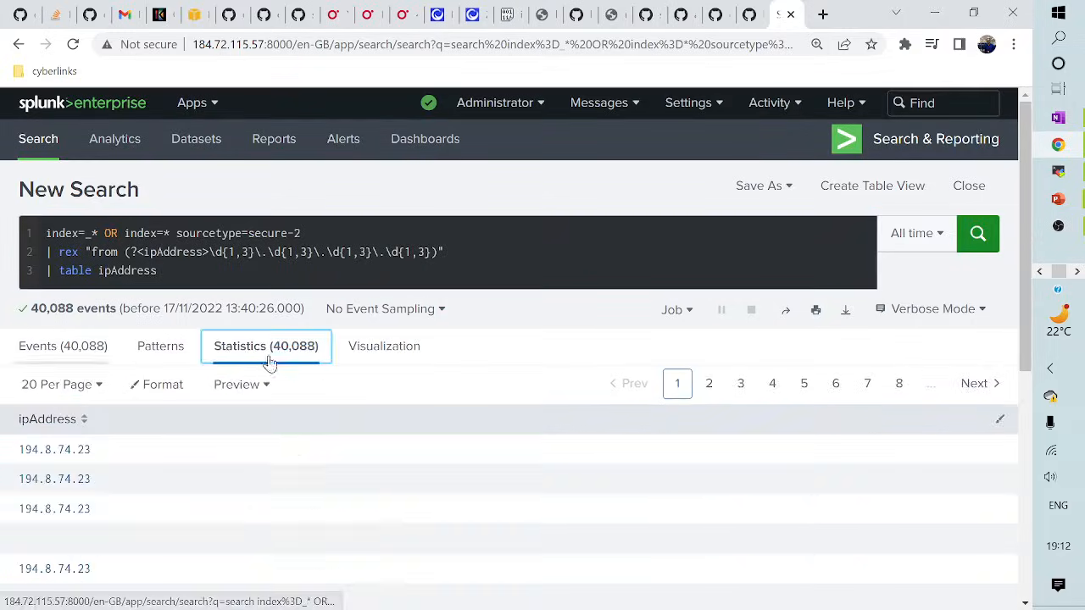
{"action": "scroll", "coordinate": [310, 529], "scroll_direction": "down", "scroll_amount": 3}
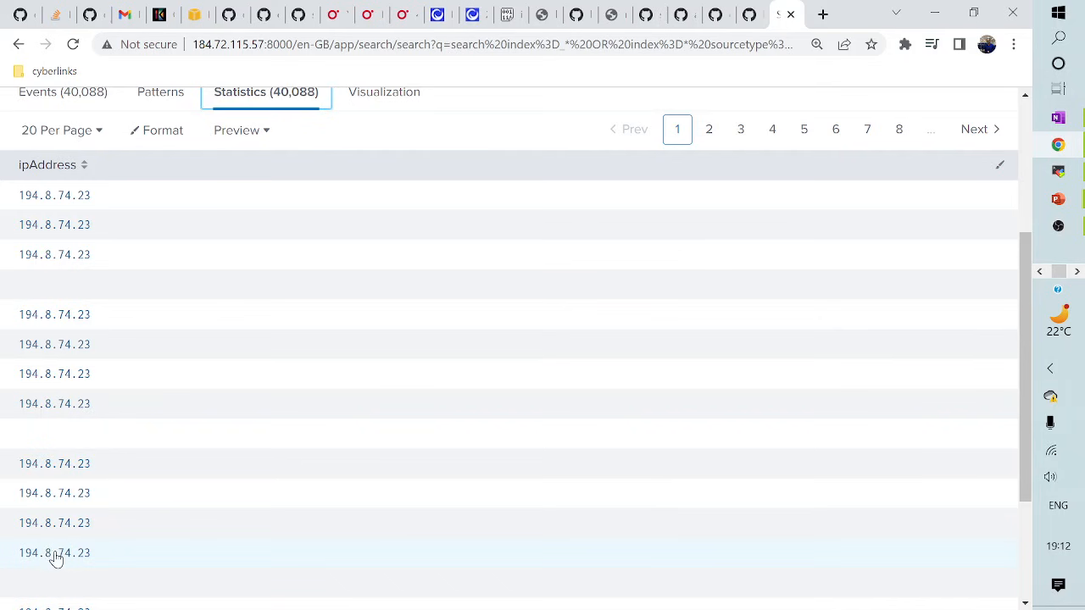
{"action": "scroll", "coordinate": [141, 503], "scroll_direction": "up", "scroll_amount": 2}
{"action": "scroll", "coordinate": [141, 504], "scroll_direction": "up", "scroll_amount": 1}
- Add a '| search ipAddress=*' line after rex, run it for 35,442 events, and delete the table line
{"action": "left_click", "coordinate": [481, 246]}
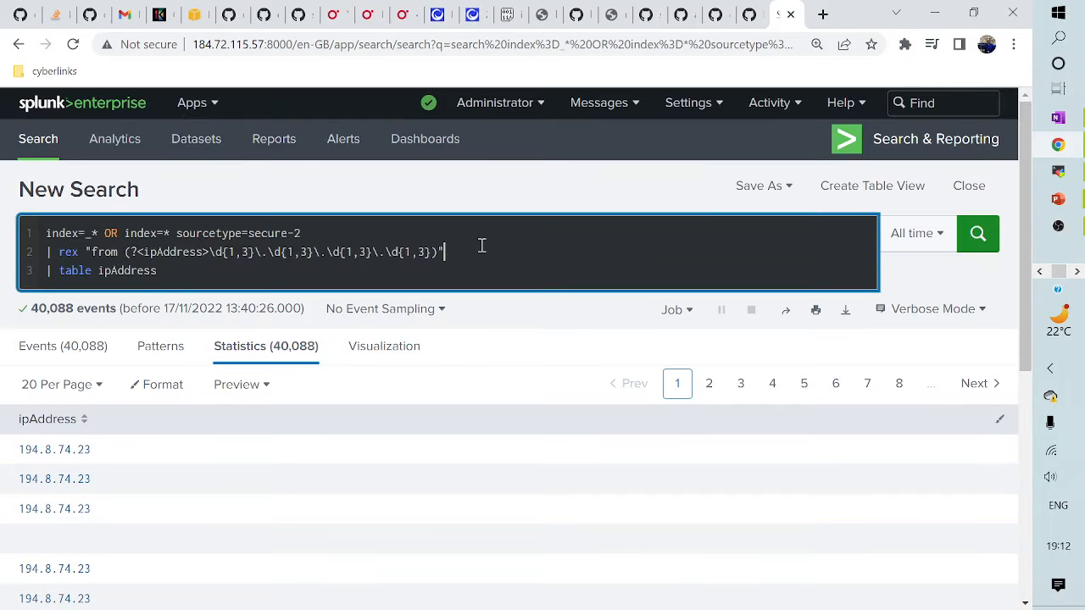
{"action": "key", "text": "Return"}
{"action": "type", "text": "|"}
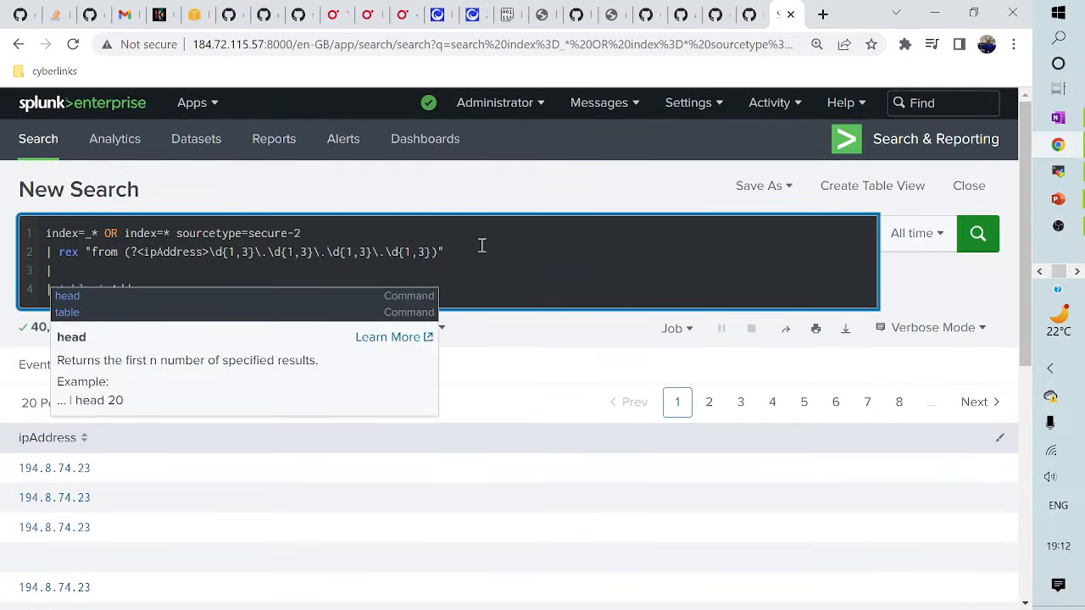
{"action": "type", "text": " sea"}
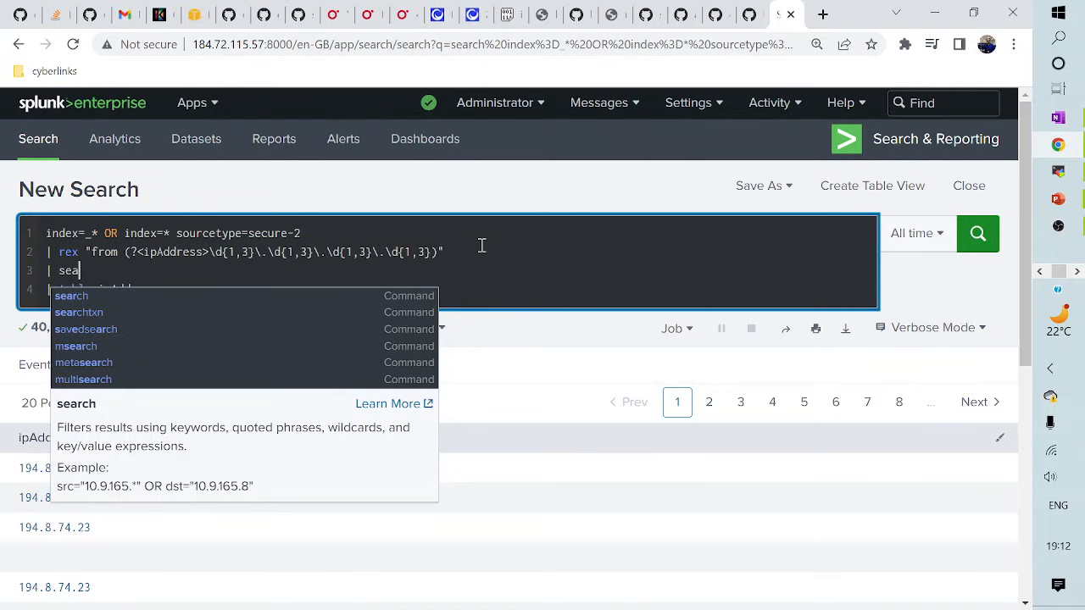
{"action": "type", "text": "rrch"}
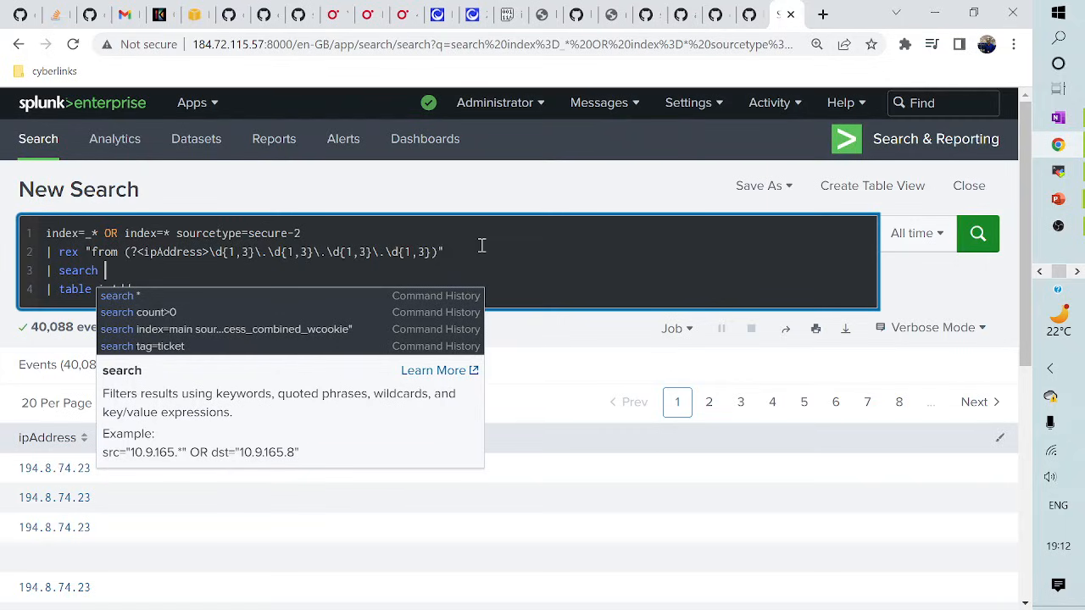
{"action": "type", "text": "ipAd"}
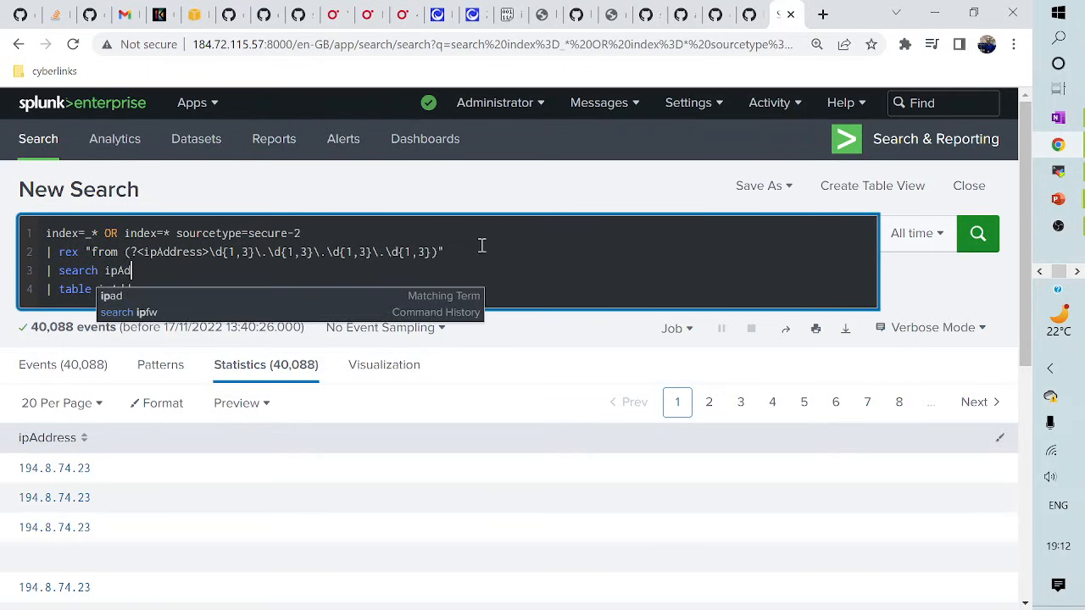
{"action": "type", "text": "dress="}
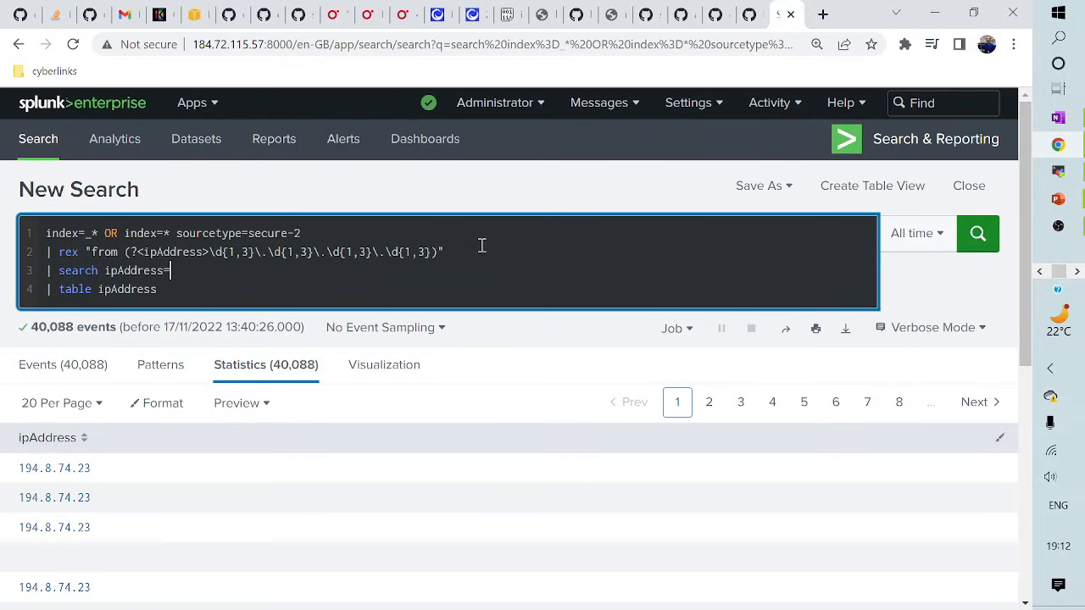
{"action": "type", "text": "*"}
{"action": "key", "text": "Return"}
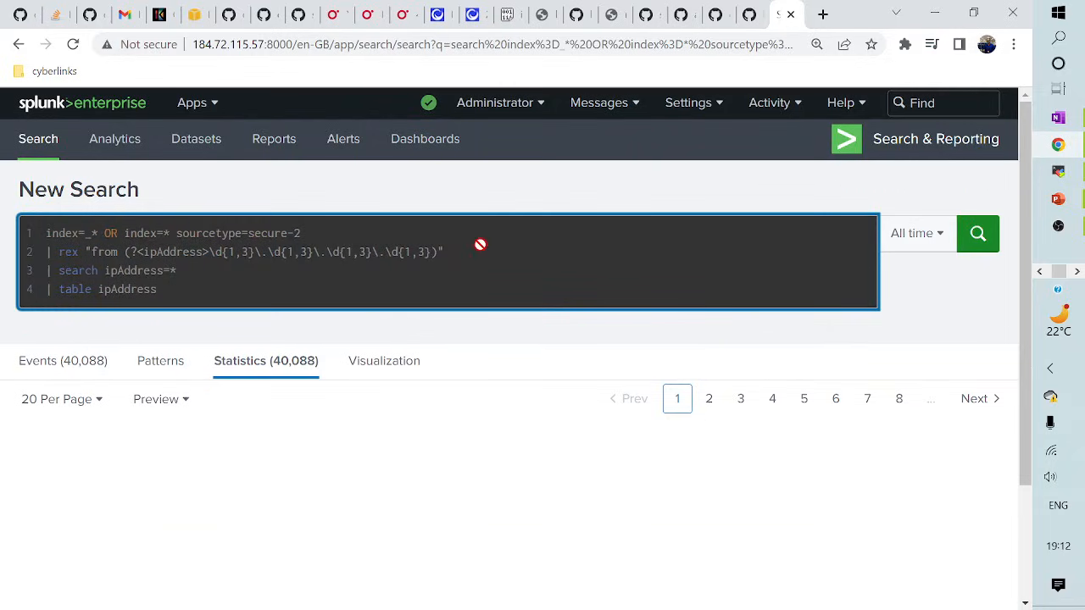
{"action": "scroll", "coordinate": [252, 560], "scroll_direction": "down", "scroll_amount": 4}
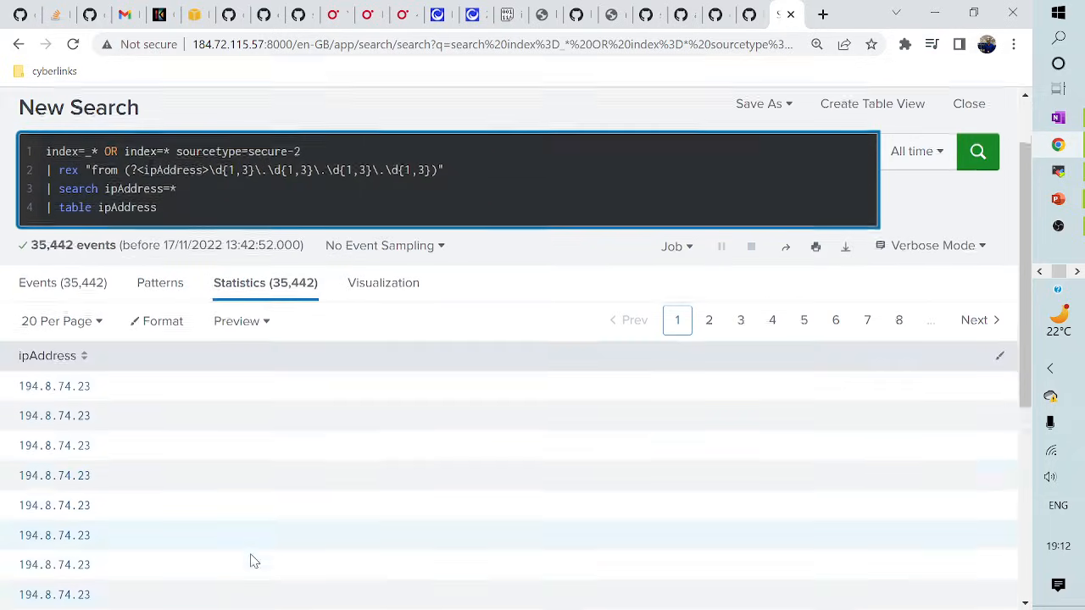
{"action": "scroll", "coordinate": [92, 569], "scroll_direction": "up", "scroll_amount": 5}
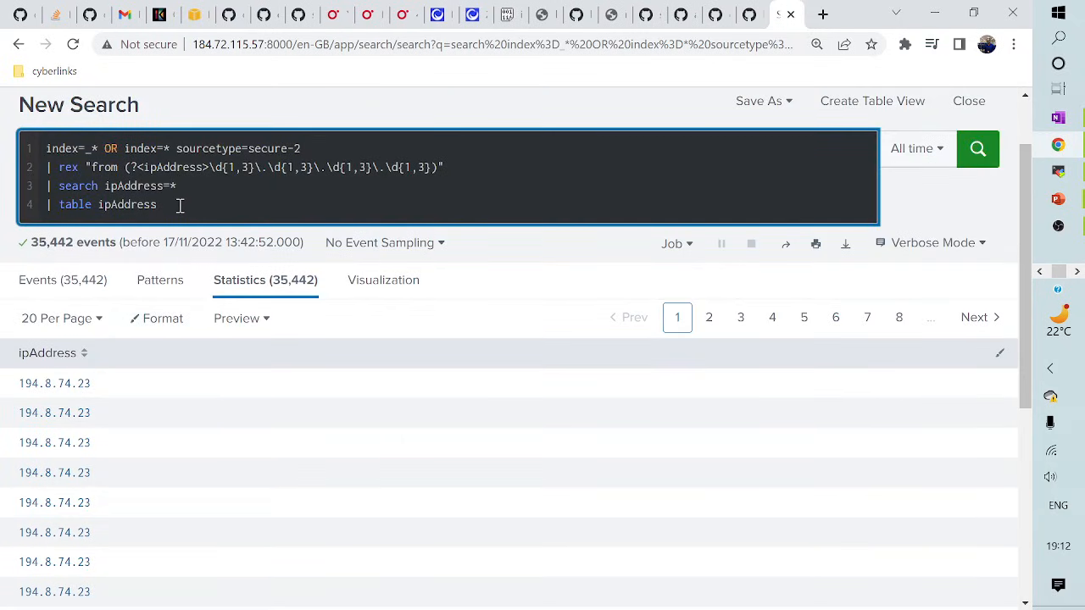
{"action": "key", "text": "BackSpace"}
{"action": "key", "text": "BackSpace"}
{"action": "key", "text": "BackSpace"}
{"action": "key", "text": "BackSpace"}
{"action": "key", "text": "BackSpace"}
{"action": "key", "text": "BackSpace"}
{"action": "key", "text": "BackSpace"}
{"action": "key", "text": "BackSpace"}
{"action": "key", "text": "BackSpace"}
{"action": "key", "text": "BackSpace"}
{"action": "key", "text": "BackSpace"}
{"action": "key", "text": "BackSpace"}
{"action": "key", "text": "BackSpace"}
{"action": "key", "text": "BackSpace"}
{"action": "key", "text": "BackSpace"}
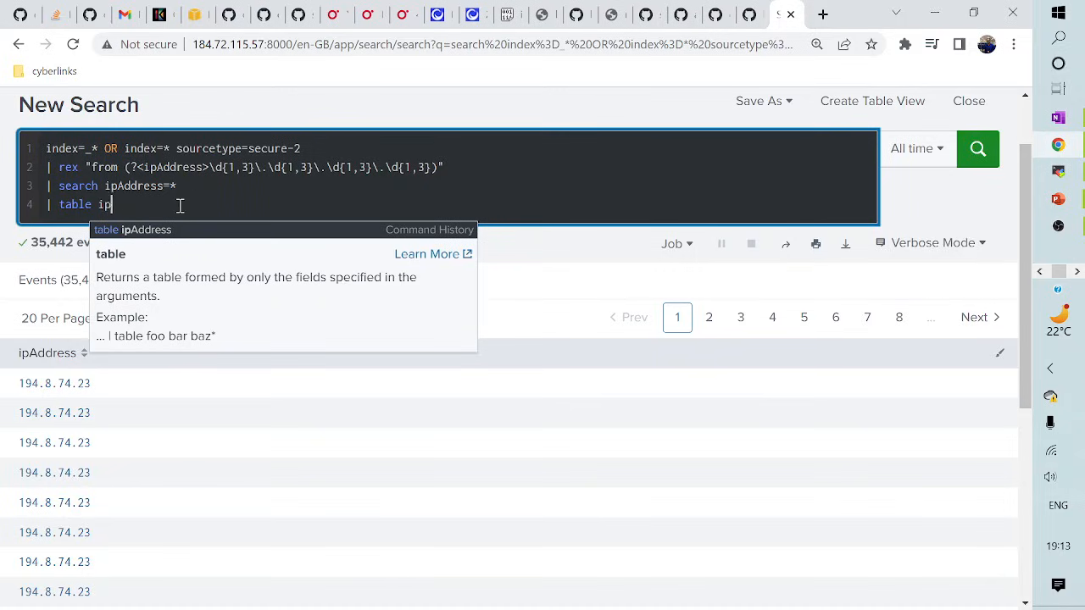
{"action": "key", "text": "BackSpace"}
{"action": "key", "text": "BackSpace"}
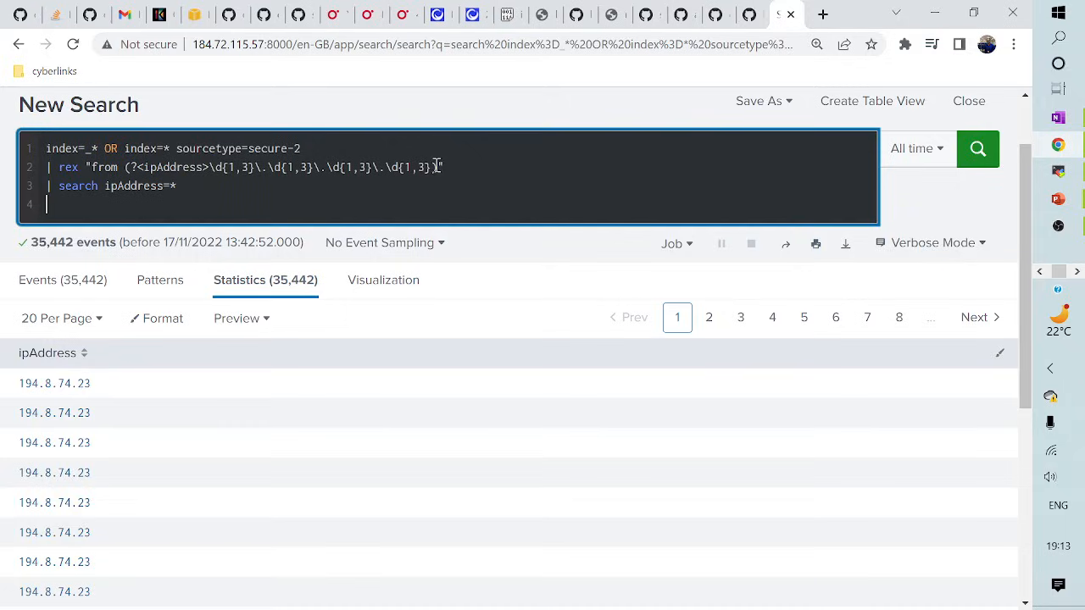
- Replace the digit regex with [\S]+), rerun, and compare the Statistics and Events results
{"action": "left_click_drag", "start_coordinate": [436, 167], "coordinate": [222, 180]}
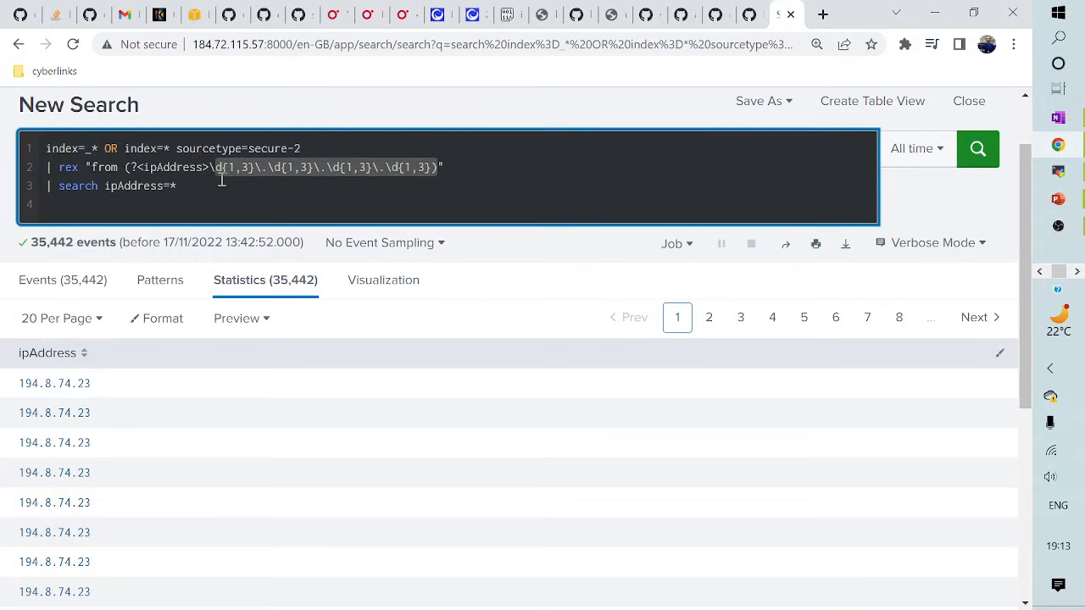
{"action": "key", "text": "BackSpace"}
{"action": "key", "text": "BackSpace"}
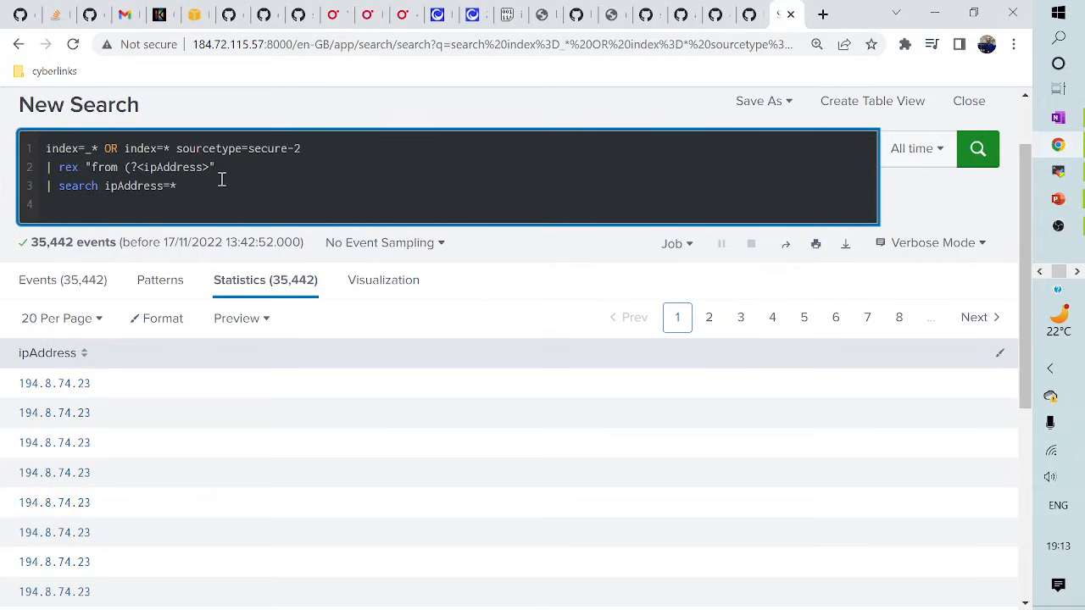
{"action": "type", "text": "[\\S]+"}
{"action": "type", "text": ")"}
{"action": "key", "text": "Return"}
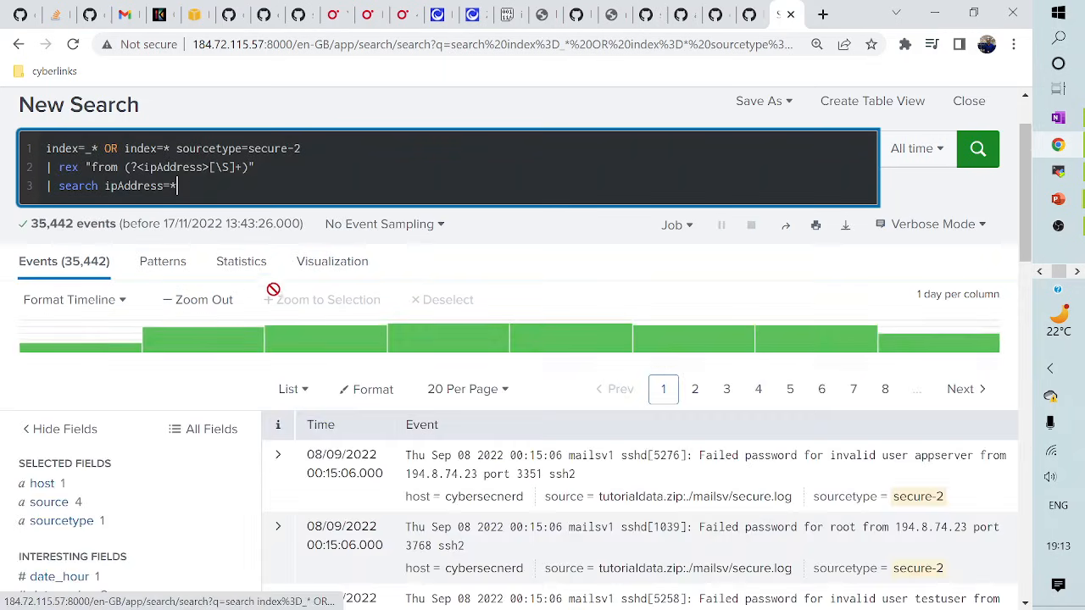
{"action": "left_click", "coordinate": [241, 261]}
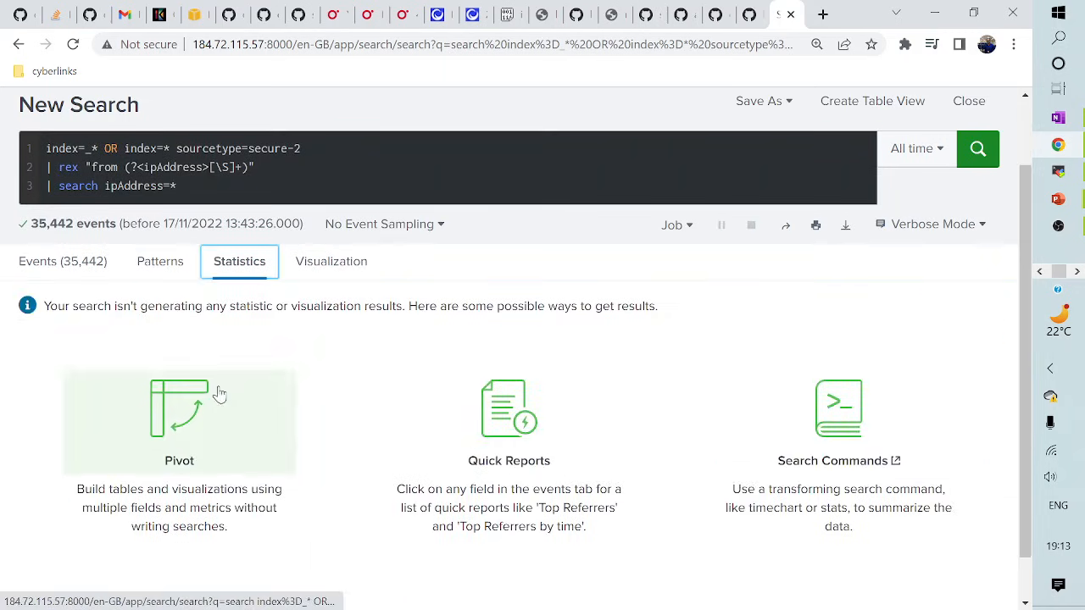
{"action": "left_click", "coordinate": [70, 263]}
{"action": "left_click", "coordinate": [237, 266]}
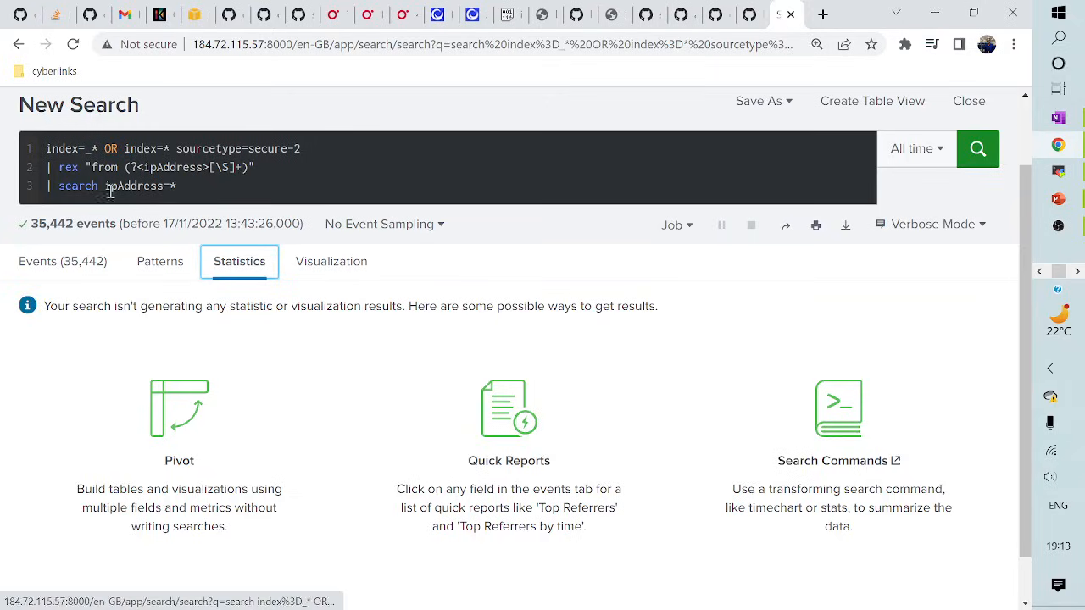
- Add a '| table ipAddress' line after ipAddress=* and run the search
{"action": "left_click_drag", "start_coordinate": [49, 185], "coordinate": [180, 187]}
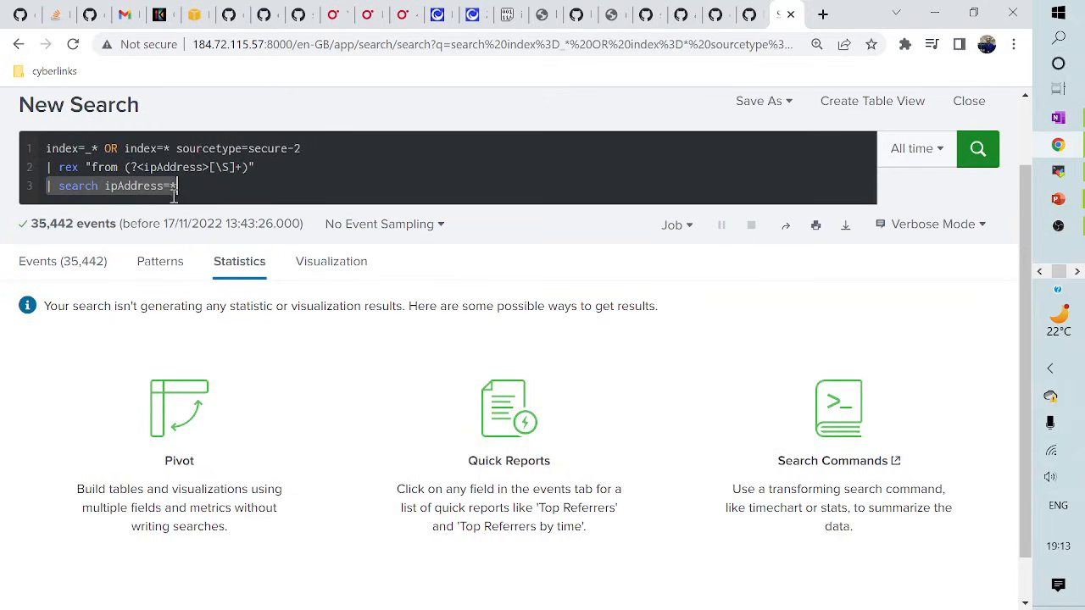
{"action": "left_click", "coordinate": [197, 196]}
{"action": "left_click_drag", "start_coordinate": [66, 186], "coordinate": [227, 184]}
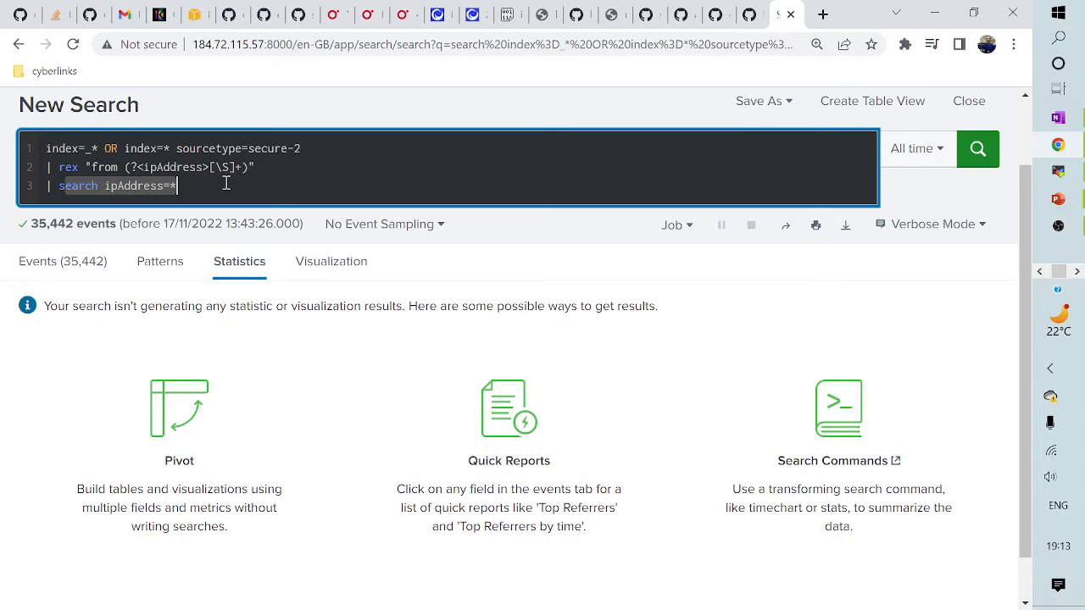
{"action": "scroll", "coordinate": [226, 184], "scroll_direction": "up", "scroll_amount": 1}
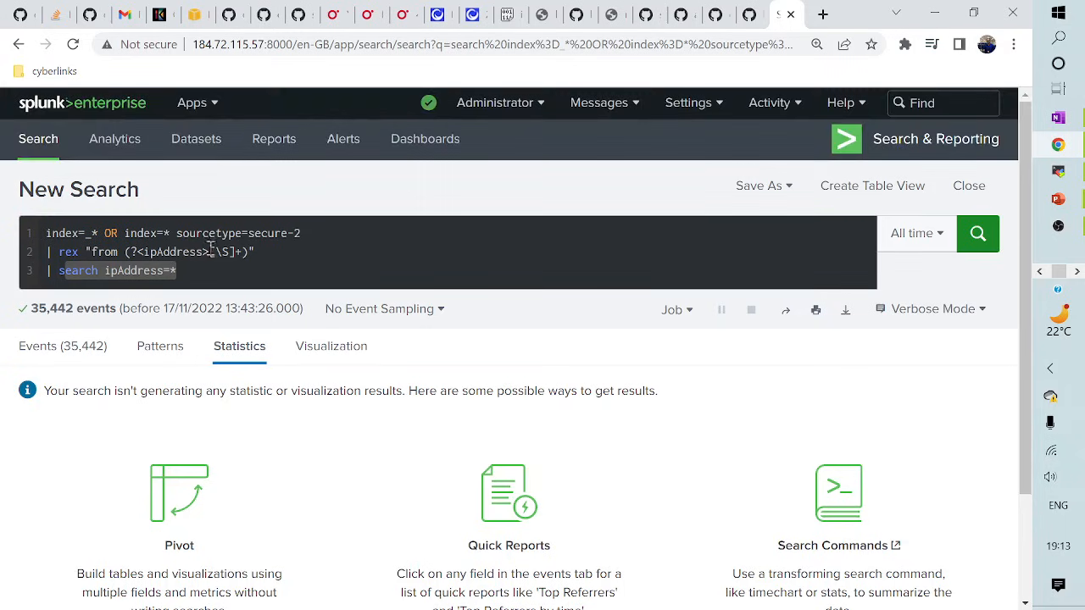
{"action": "left_click", "coordinate": [205, 282]}
{"action": "key", "text": "shift+Return"}
{"action": "type", "text": "| "}
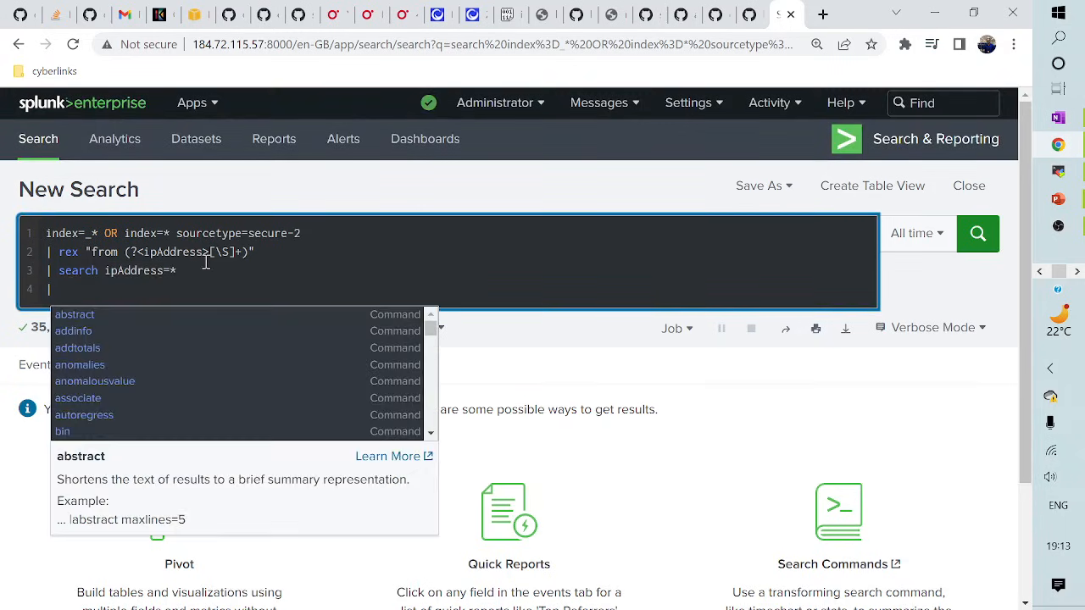
{"action": "type", "text": "table ipAddress"}
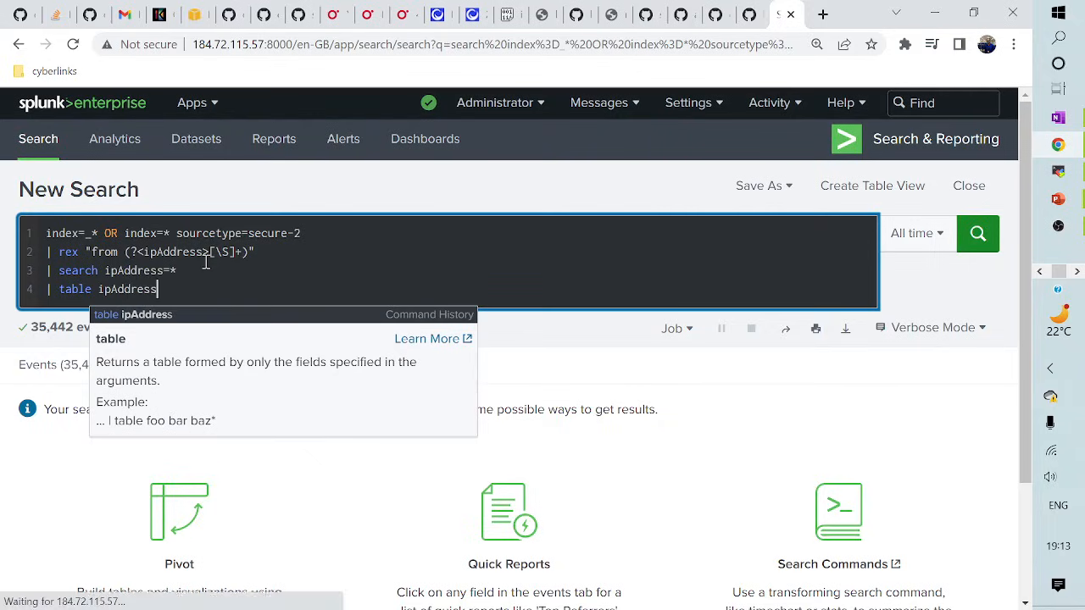
{"action": "key", "text": "Return"}
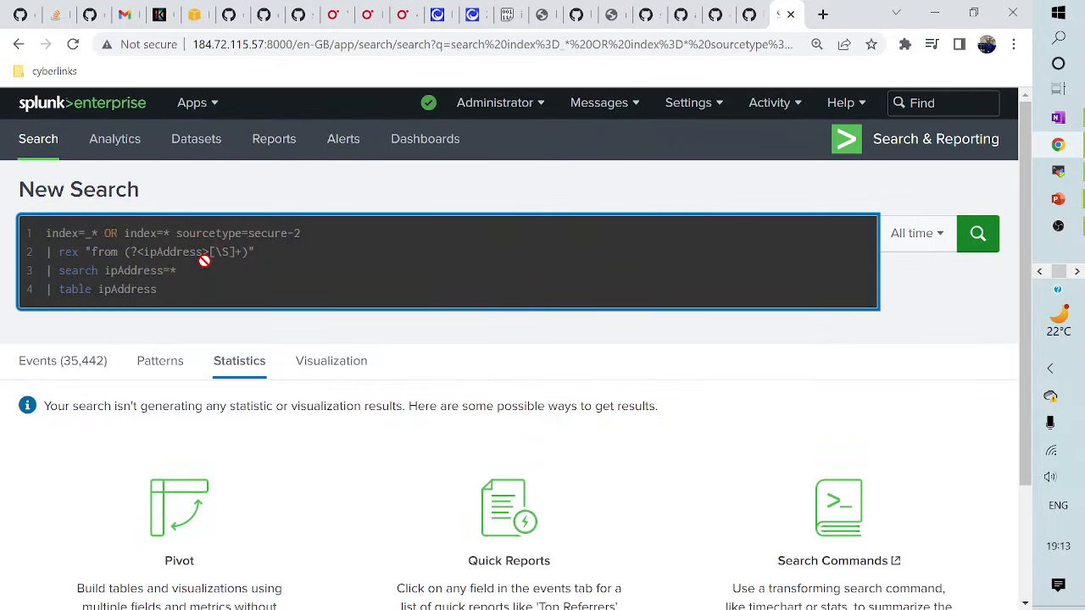
{"action": "scroll", "coordinate": [230, 477], "scroll_direction": "down", "scroll_amount": 5}
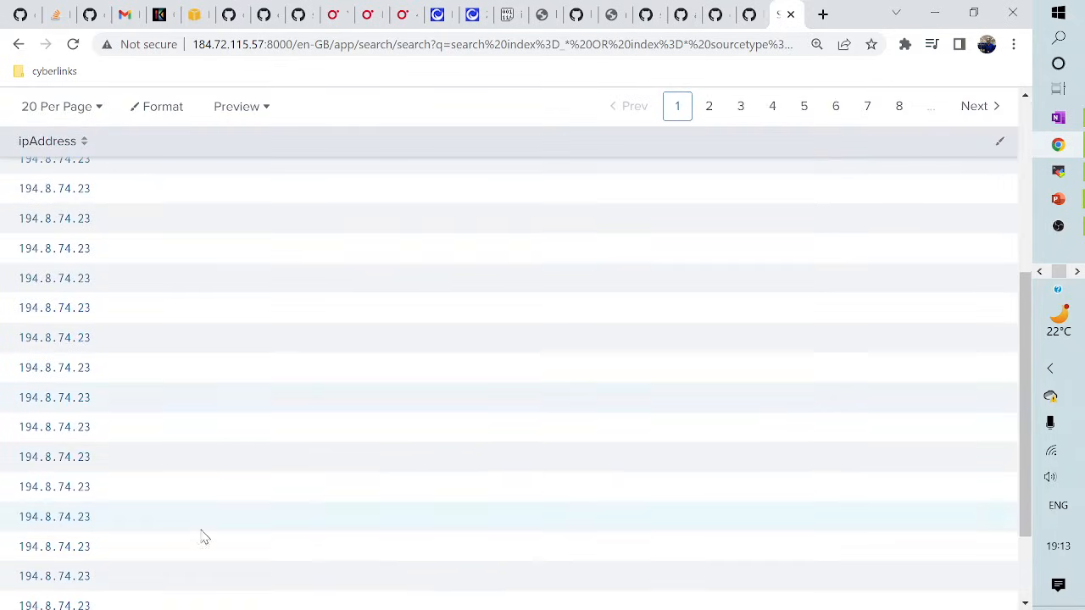
{"action": "scroll", "coordinate": [271, 516], "scroll_direction": "up", "scroll_amount": 5}
- Delete the table ipAddress line and rerun the three-line search, returning 35,442 events
{"action": "left_click_drag", "start_coordinate": [58, 288], "coordinate": [178, 287]}
{"action": "key", "text": "BackSpace"}
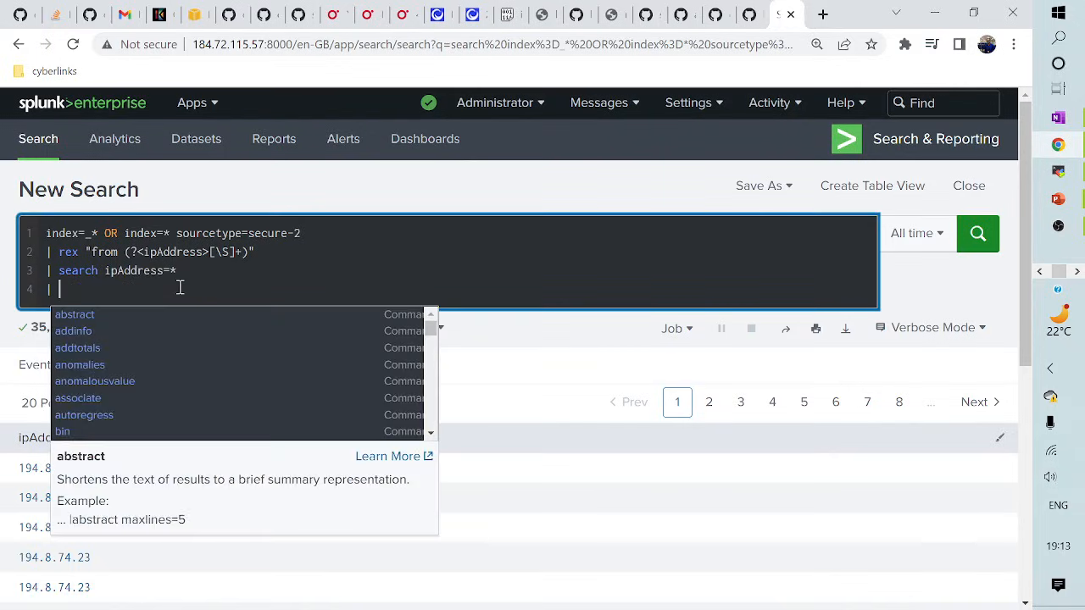
{"action": "key", "text": "BackSpace"}
{"action": "key", "text": "BackSpace"}
{"action": "key", "text": "BackSpace"}
{"action": "key", "text": "BackSpace"}
{"action": "key", "text": "Return"}
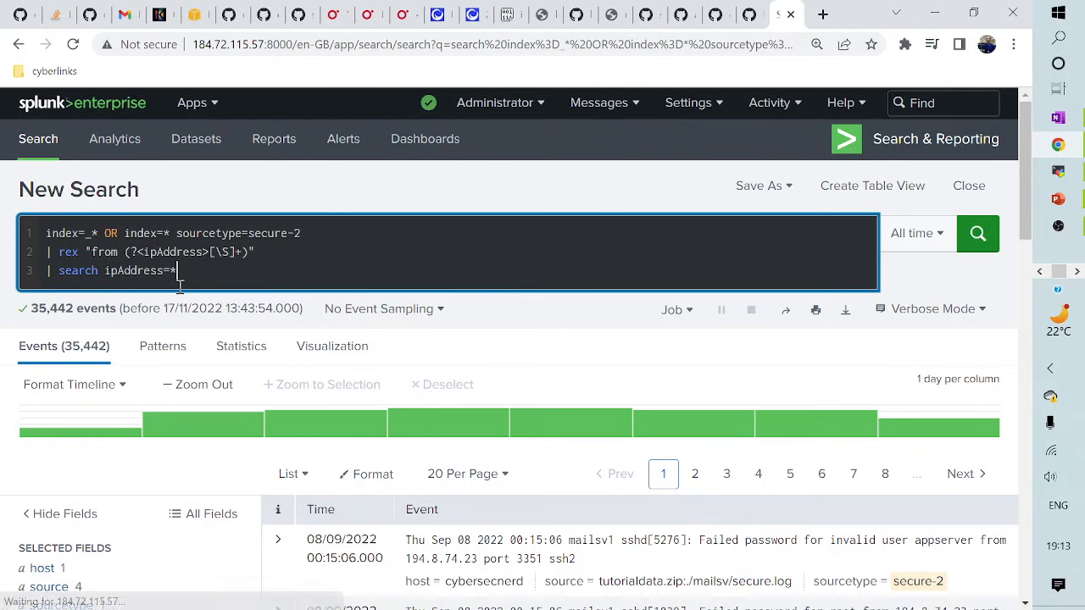
{"action": "scroll", "coordinate": [114, 501], "scroll_direction": "down", "scroll_amount": 3}
{"action": "scroll", "coordinate": [145, 521], "scroll_direction": "up", "scroll_amount": 3}
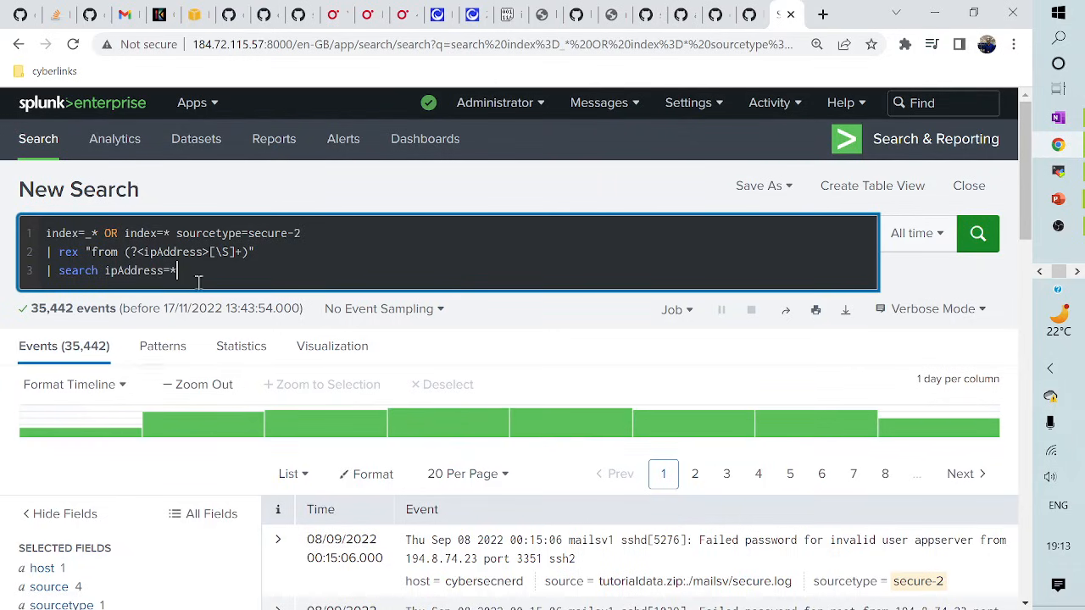
{"action": "key", "text": "shift+Return"}
{"action": "type", "text": "| "}
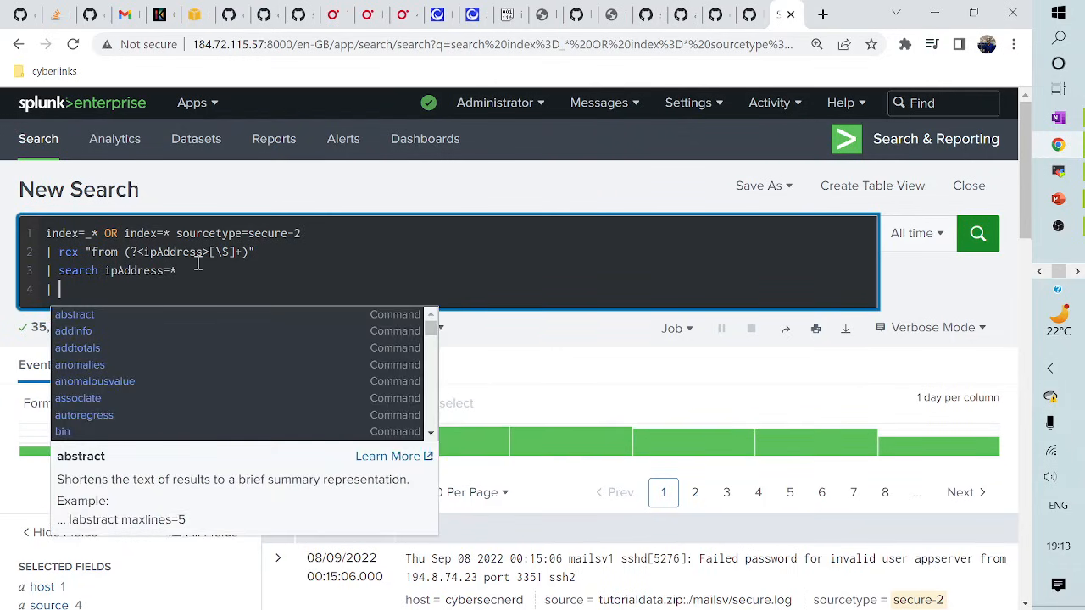
{"action": "type", "text": "iplo"}
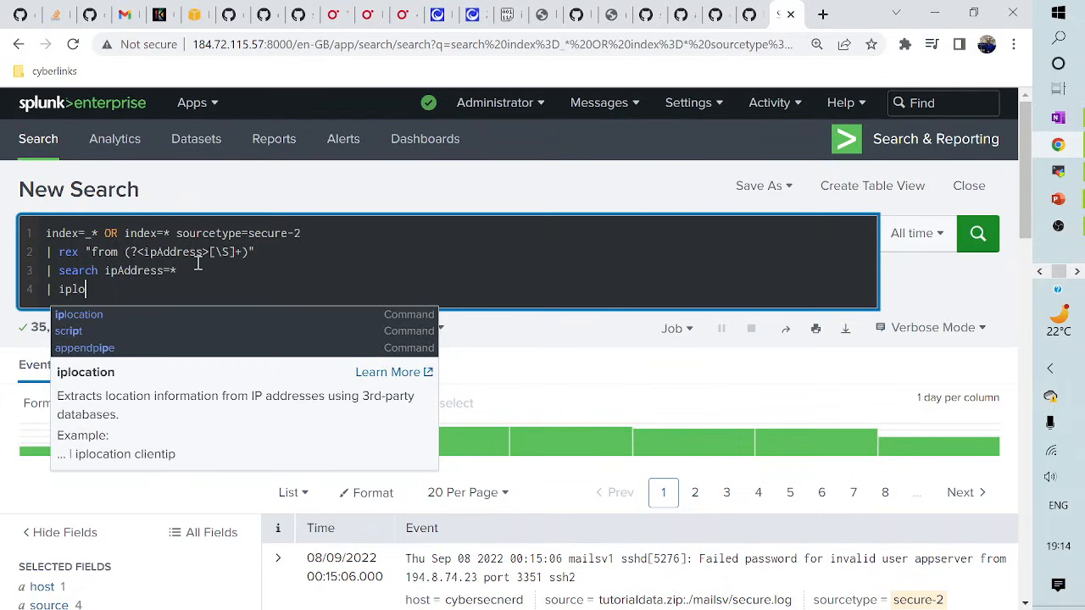
{"action": "type", "text": "cation "}
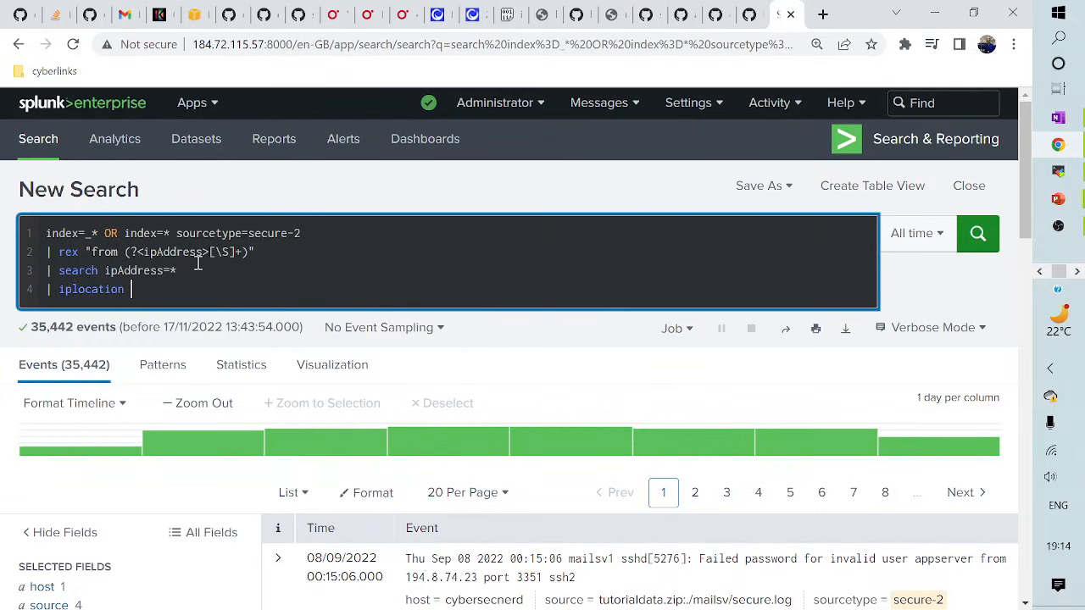
{"action": "type", "text": "ipAddress"}
{"action": "key", "text": "Return"}
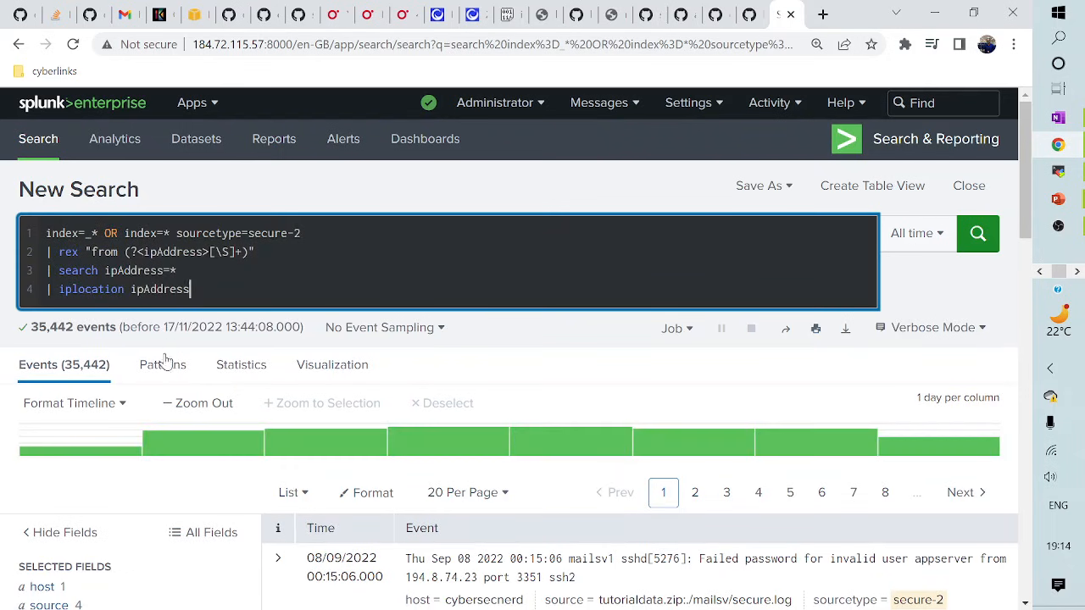
{"action": "scroll", "coordinate": [174, 352], "scroll_direction": "down", "scroll_amount": 3}
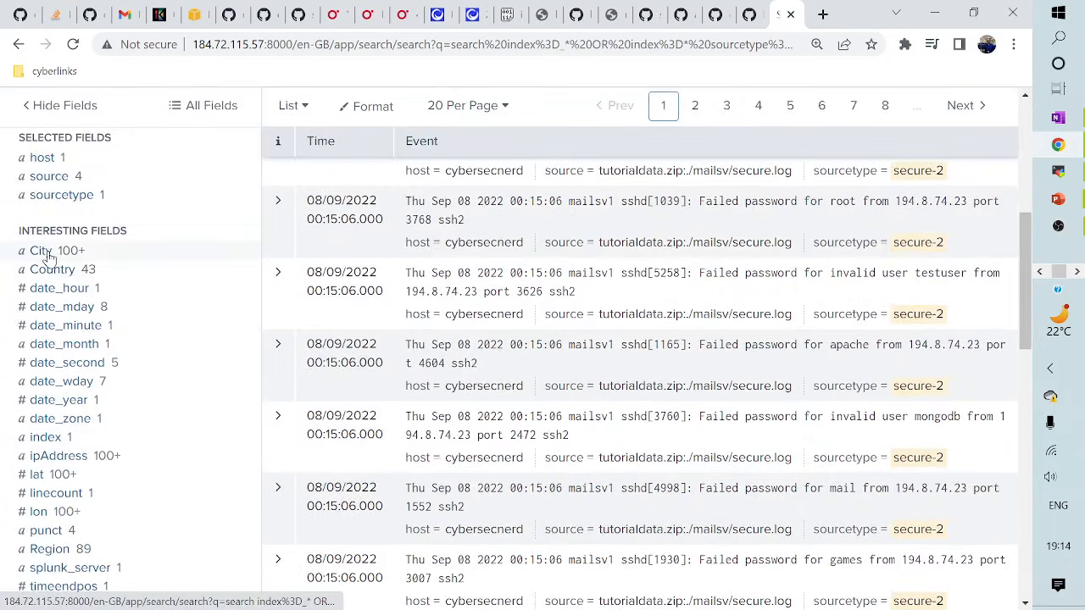
{"action": "scroll", "coordinate": [76, 489], "scroll_direction": "down", "scroll_amount": 1}
{"action": "scroll", "coordinate": [77, 489], "scroll_direction": "down", "scroll_amount": 3}
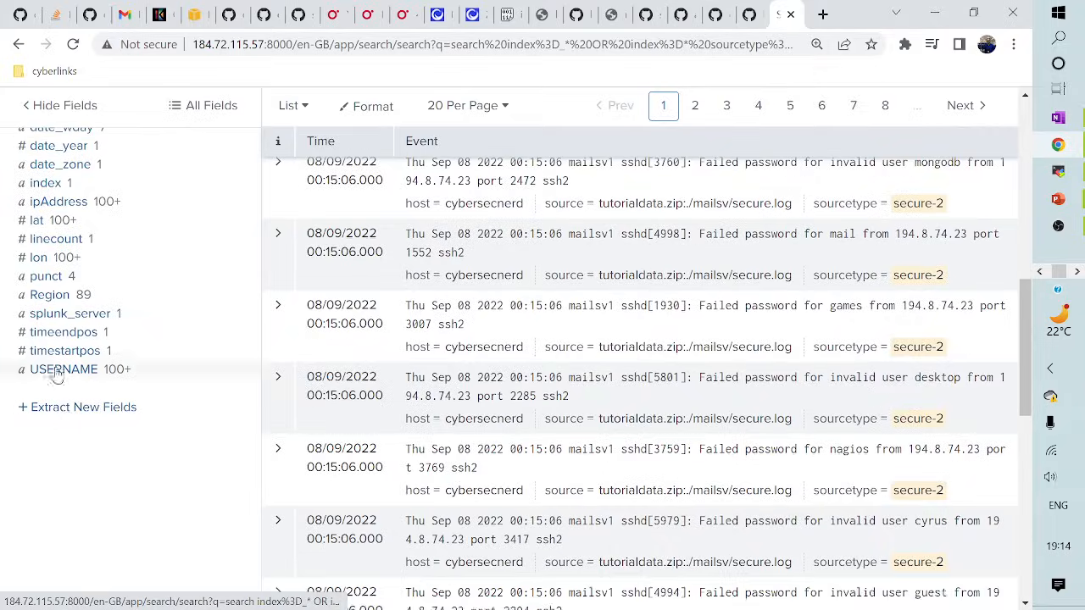
{"action": "scroll", "coordinate": [259, 436], "scroll_direction": "up", "scroll_amount": 10}
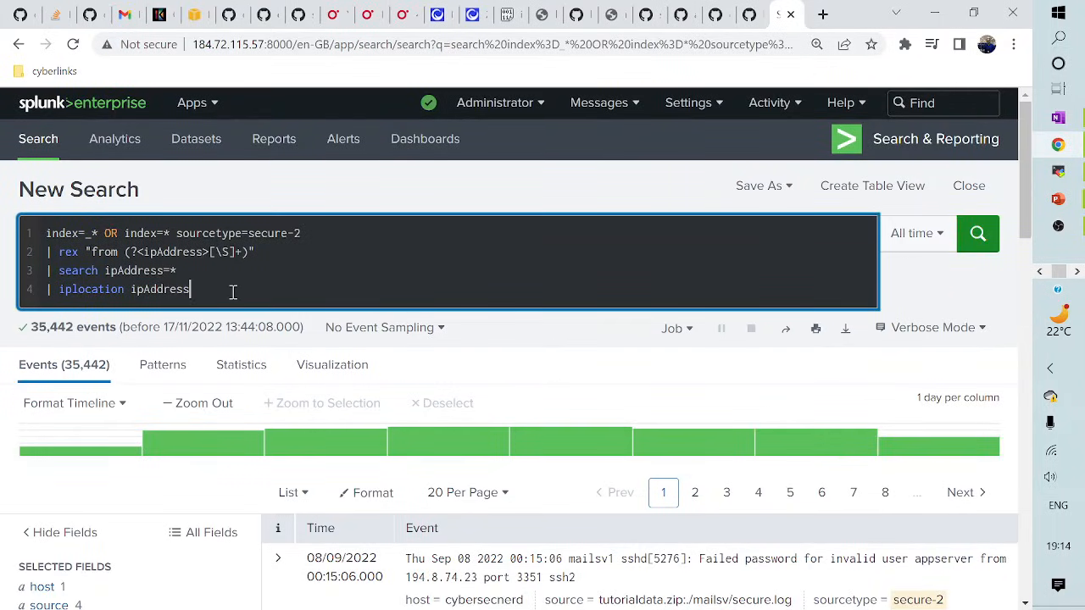
{"action": "key", "text": "shift+Return"}
{"action": "type", "text": "| st"}
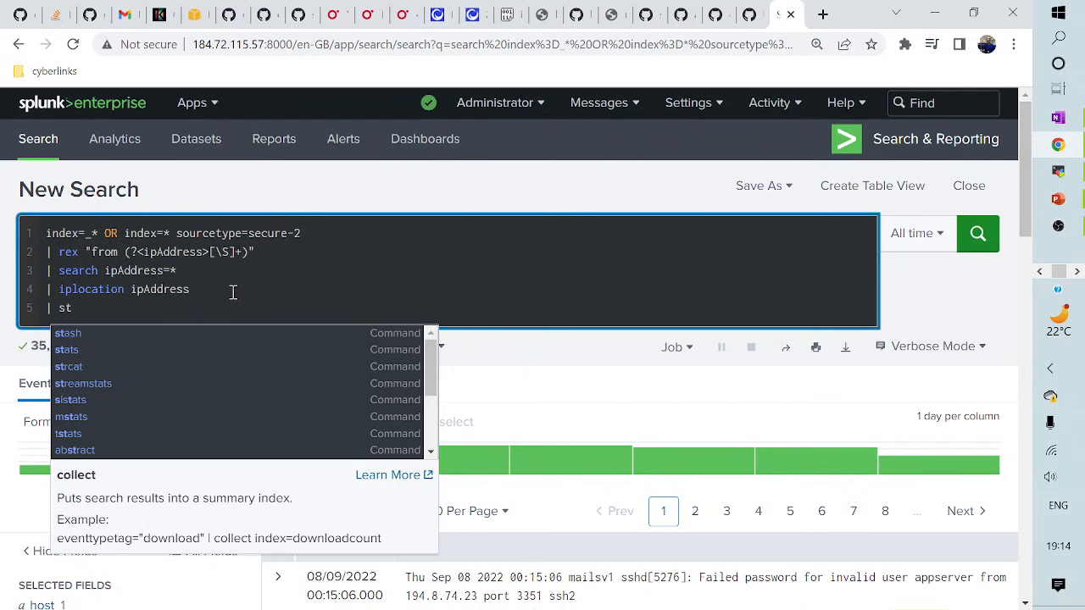
{"action": "type", "text": "ats count "}
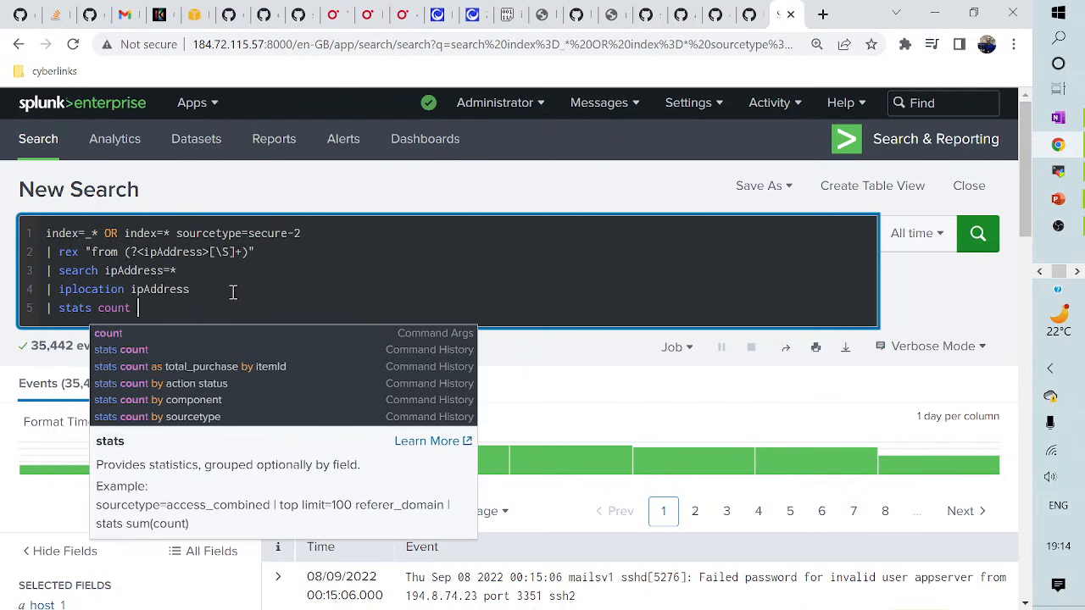
{"action": "type", "text": "by Co"}
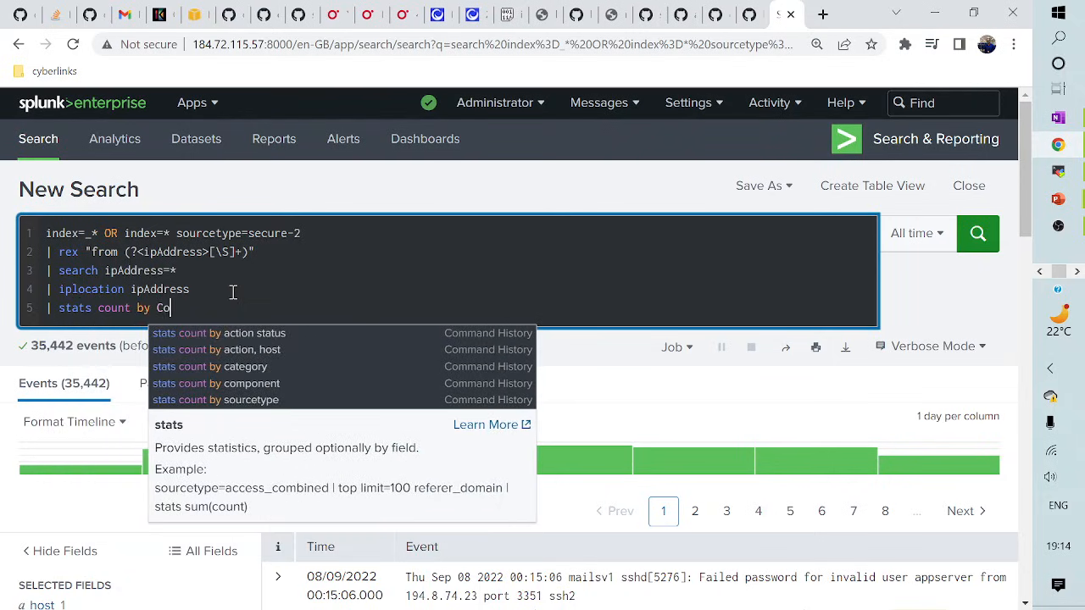
{"action": "type", "text": "untry"}
{"action": "key", "text": "Return"}
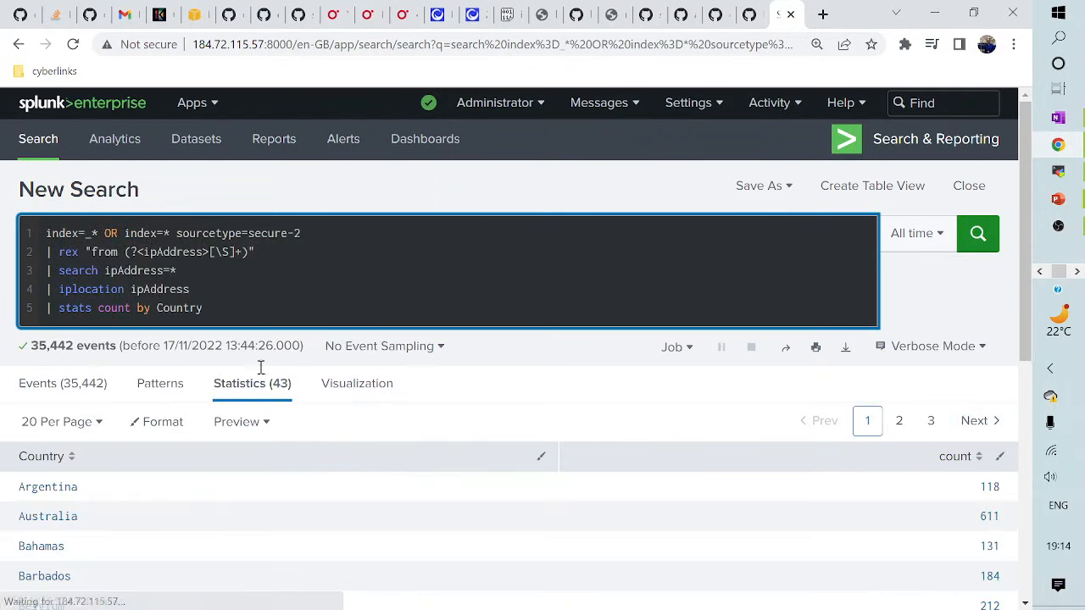
{"action": "scroll", "coordinate": [221, 475], "scroll_direction": "down", "scroll_amount": 1}
{"action": "scroll", "coordinate": [233, 364], "scroll_direction": "up", "scroll_amount": 1}
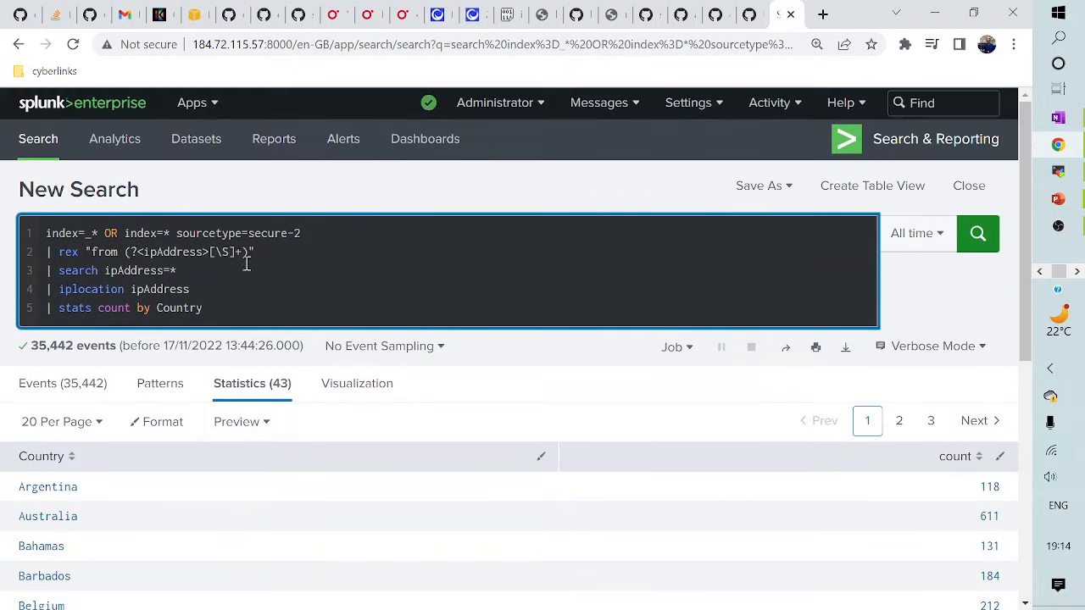
{"action": "scroll", "coordinate": [289, 495], "scroll_direction": "down", "scroll_amount": 2}
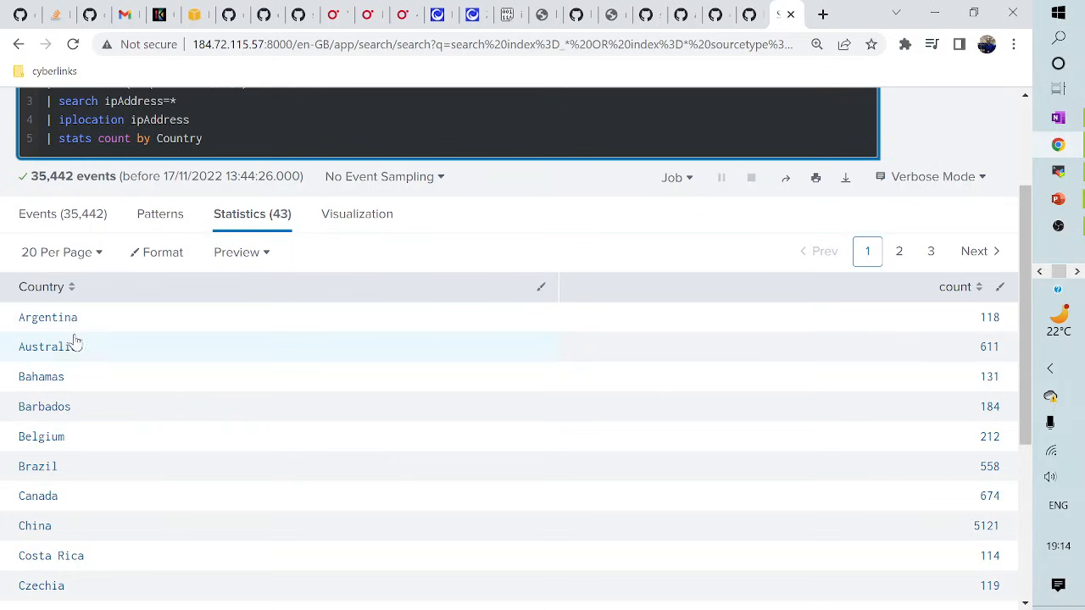
{"action": "scroll", "coordinate": [101, 447], "scroll_direction": "up", "scroll_amount": 1}
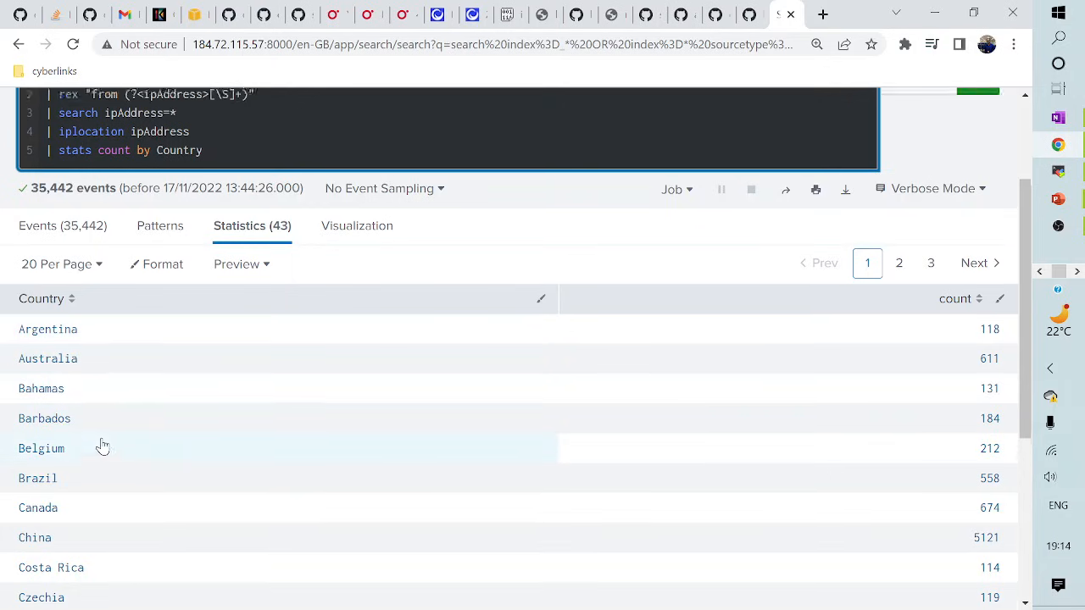
{"action": "scroll", "coordinate": [102, 447], "scroll_direction": "up", "scroll_amount": 2}
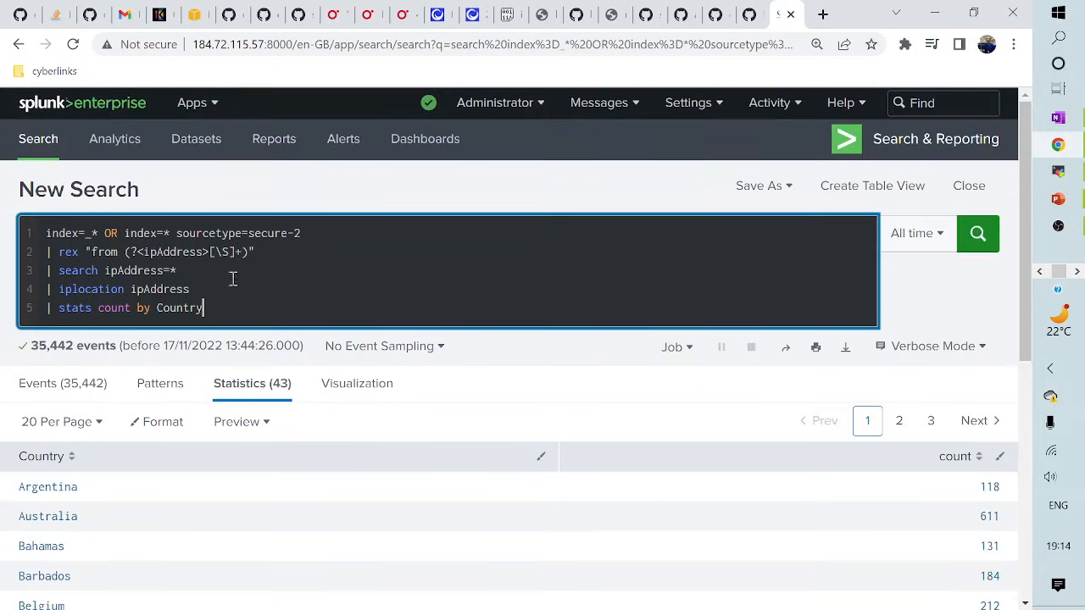
{"action": "left_click", "coordinate": [352, 389]}
- Switch the country counts chart from Line Chart to Pie Chart, with United States at 8,419
{"action": "scroll", "coordinate": [269, 458], "scroll_direction": "down", "scroll_amount": 1}
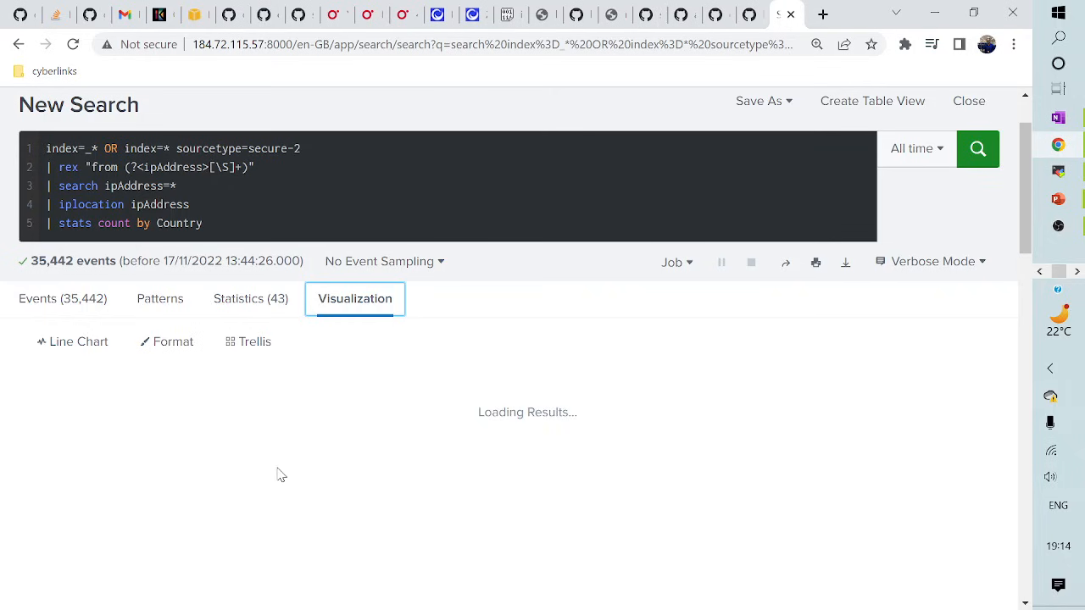
{"action": "left_click", "coordinate": [85, 344]}
{"action": "left_click", "coordinate": [331, 370]}
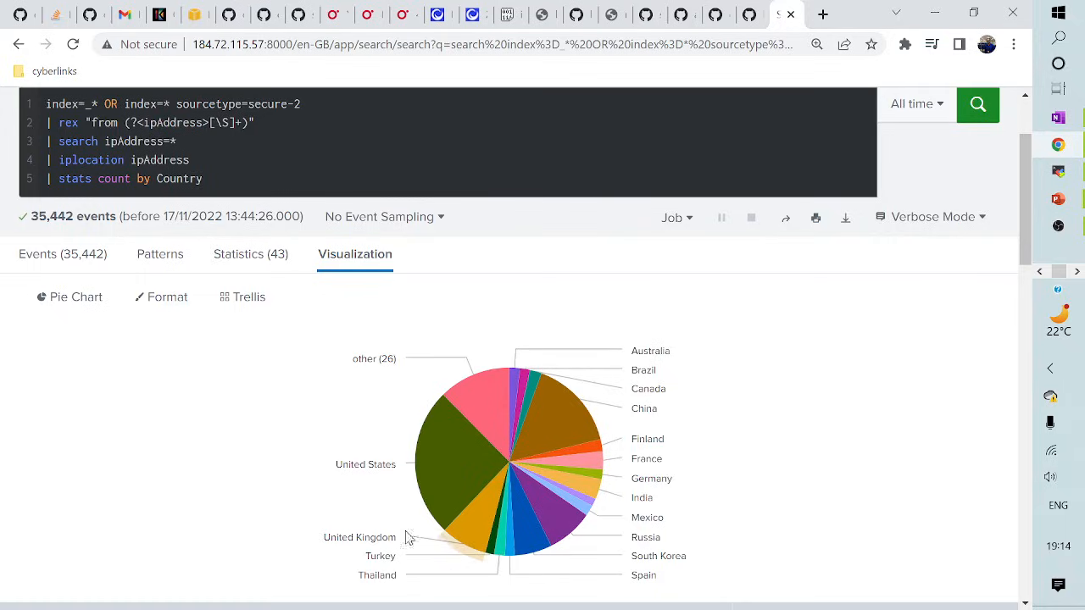
{"action": "mouse_move", "coordinate": [472, 448]}
{"action": "scroll", "coordinate": [225, 440], "scroll_direction": "up", "scroll_amount": 2}
- Replace line 5 with 'geostats count by Region', run it, and check the Statistics and Visualization results
{"action": "left_click", "coordinate": [209, 308]}
{"action": "key", "text": "BackSpace"}
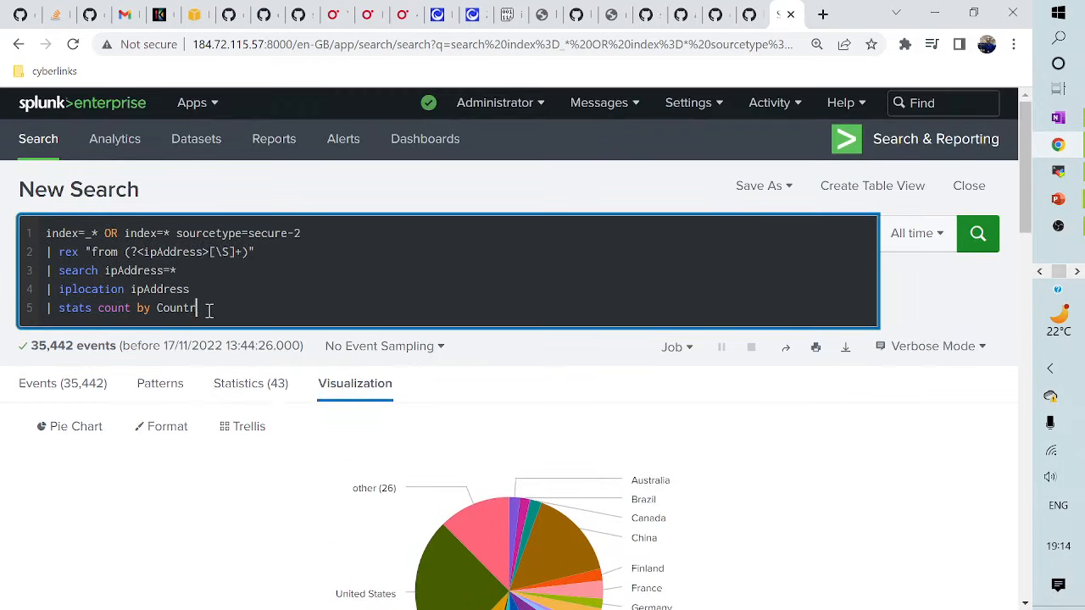
{"action": "key", "text": "BackSpace"}
{"action": "key", "text": "BackSpace"}
{"action": "key", "text": "BackSpace"}
{"action": "key", "text": "BackSpace"}
{"action": "key", "text": "BackSpace"}
{"action": "key", "text": "BackSpace"}
{"action": "key", "text": "BackSpace"}
{"action": "key", "text": "BackSpace"}
{"action": "key", "text": "BackSpace"}
{"action": "key", "text": "BackSpace"}
{"action": "key", "text": "BackSpace"}
{"action": "key", "text": "BackSpace"}
{"action": "key", "text": "BackSpace"}
{"action": "key", "text": "BackSpace"}
{"action": "key", "text": "BackSpace"}
{"action": "key", "text": "BackSpace"}
{"action": "key", "text": "BackSpace"}
{"action": "key", "text": "BackSpace"}
{"action": "key", "text": "BackSpace"}
{"action": "key", "text": "BackSpace"}
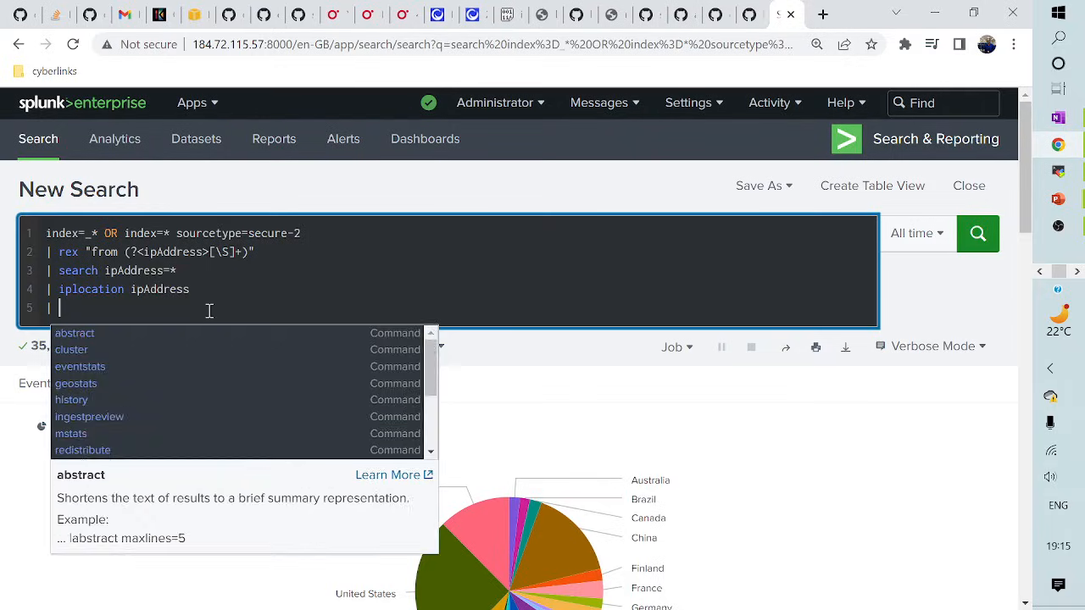
{"action": "type", "text": "geo"}
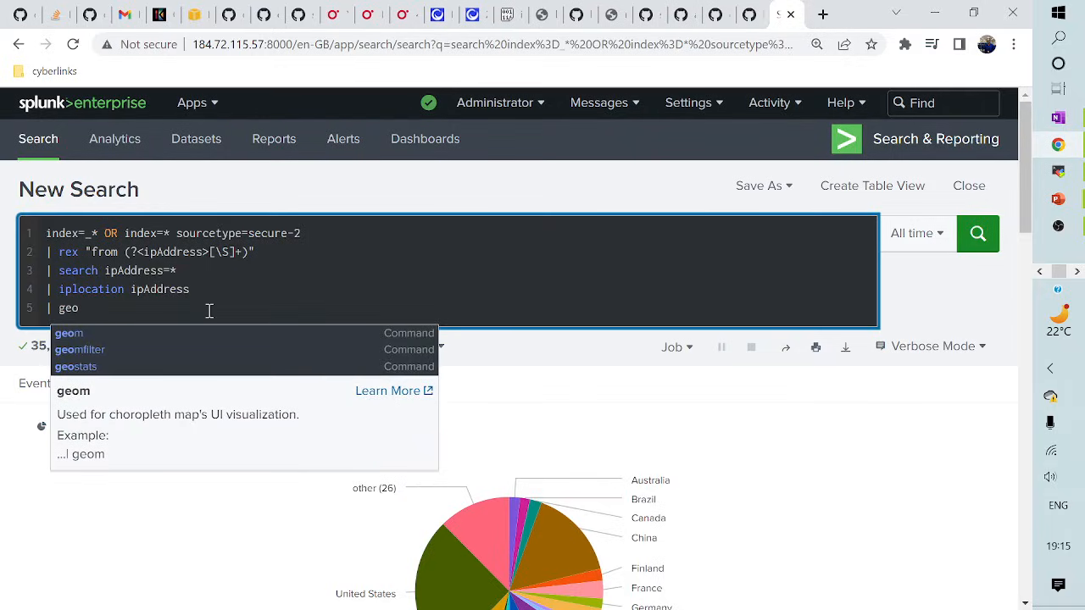
{"action": "type", "text": "stats "}
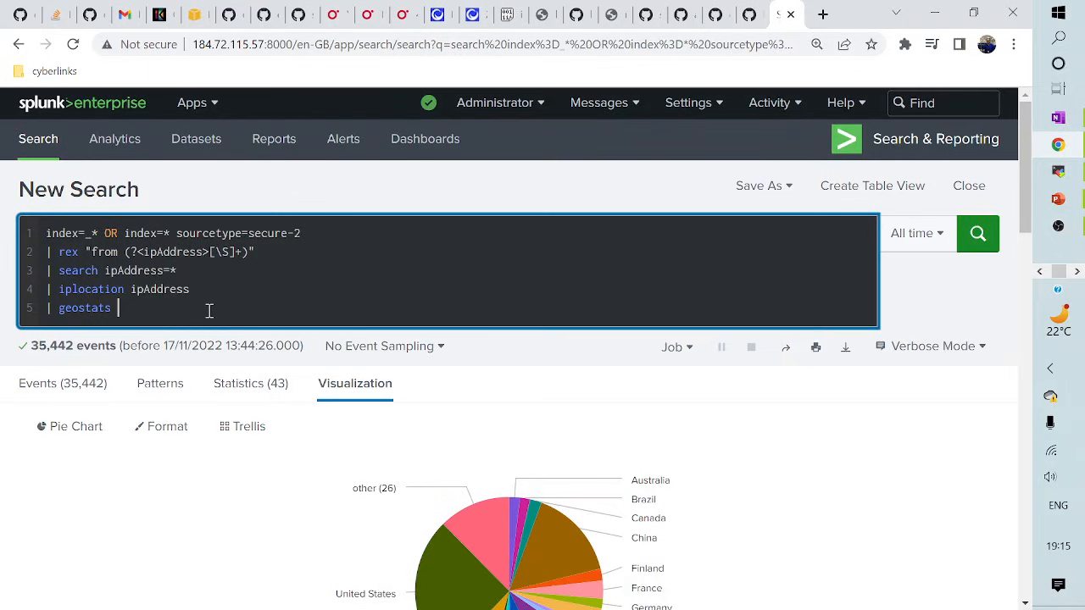
{"action": "type", "text": "count by Region"}
{"action": "key", "text": "Return"}
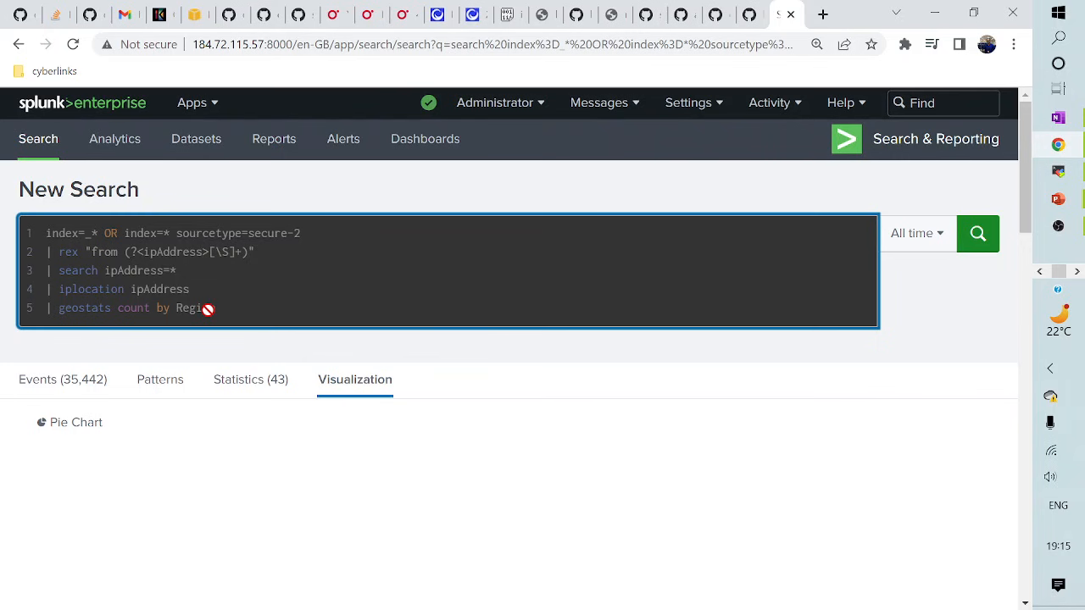
{"action": "scroll", "coordinate": [208, 441], "scroll_direction": "down", "scroll_amount": 1}
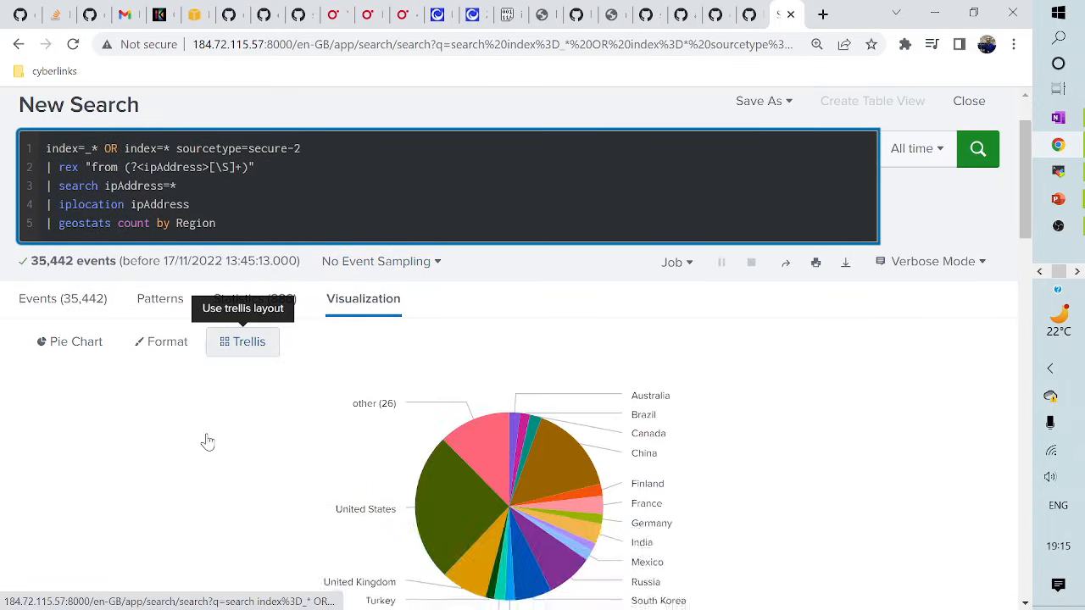
{"action": "left_click", "coordinate": [240, 299]}
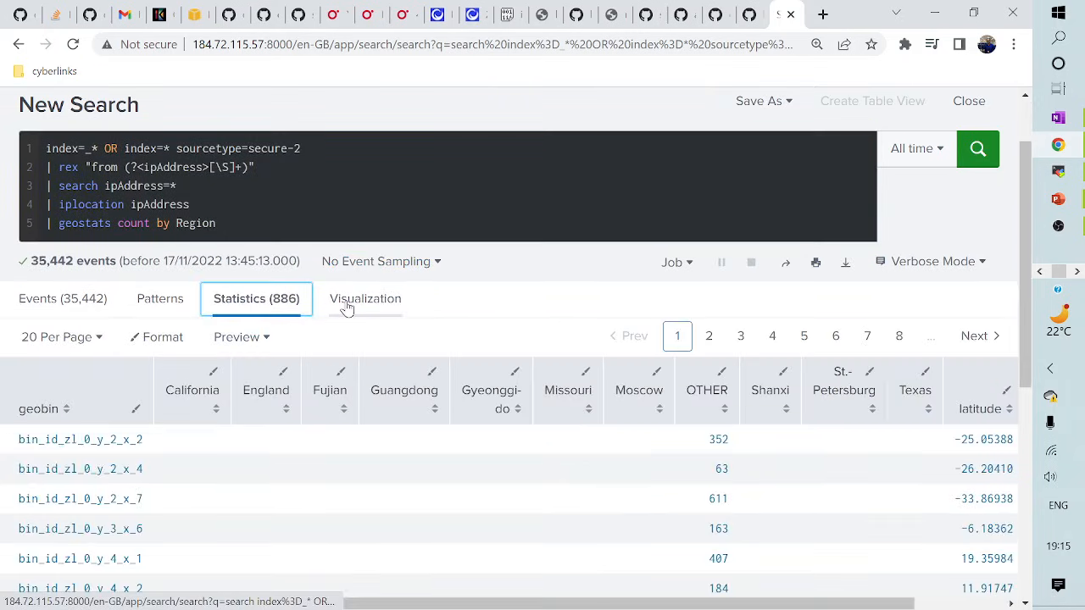
{"action": "left_click", "coordinate": [347, 307]}
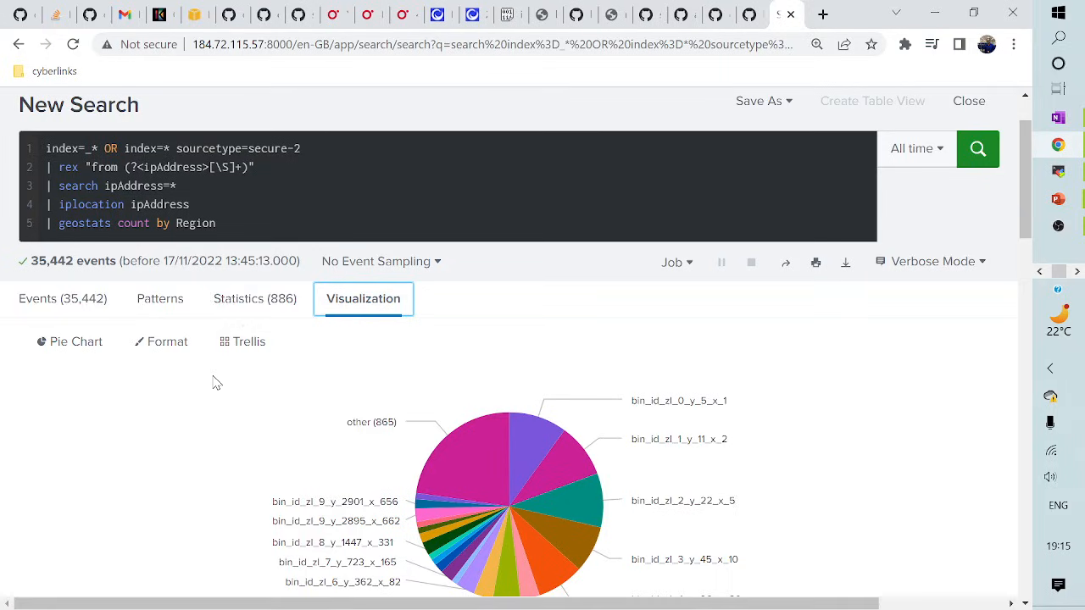
- Clear the geostats command from line 5, leaving only the pipe, and view the 886-row table
{"action": "left_click_drag", "start_coordinate": [118, 223], "coordinate": [286, 223]}
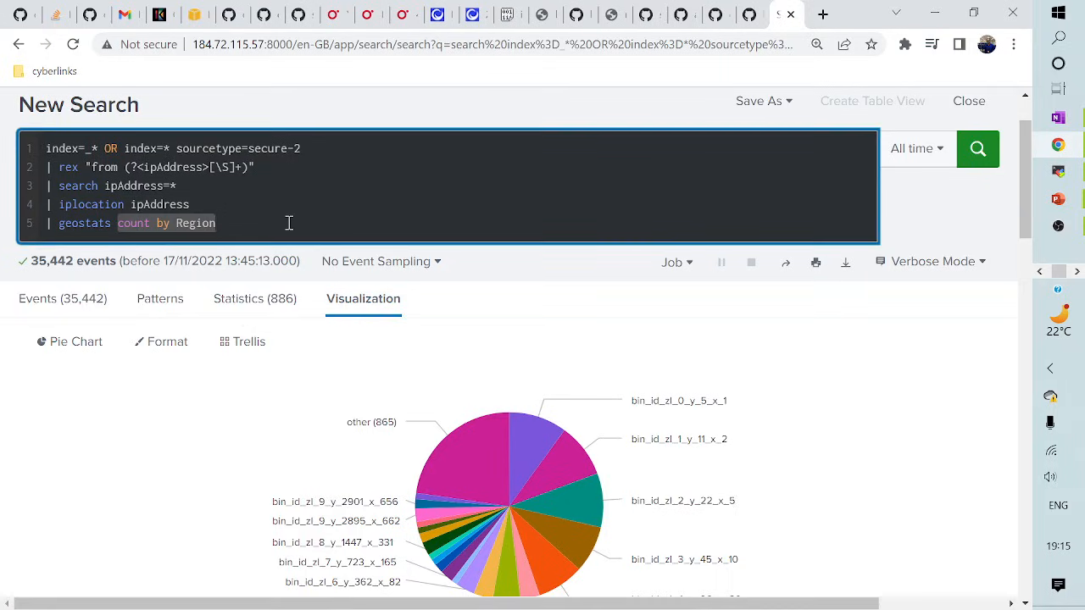
{"action": "key", "text": "BackSpace"}
{"action": "key", "text": "BackSpace"}
{"action": "key", "text": "BackSpace"}
{"action": "key", "text": "BackSpace"}
{"action": "key", "text": "BackSpace"}
{"action": "key", "text": "BackSpace"}
{"action": "key", "text": "BackSpace"}
{"action": "key", "text": "BackSpace"}
{"action": "key", "text": "BackSpace"}
{"action": "key", "text": "BackSpace"}
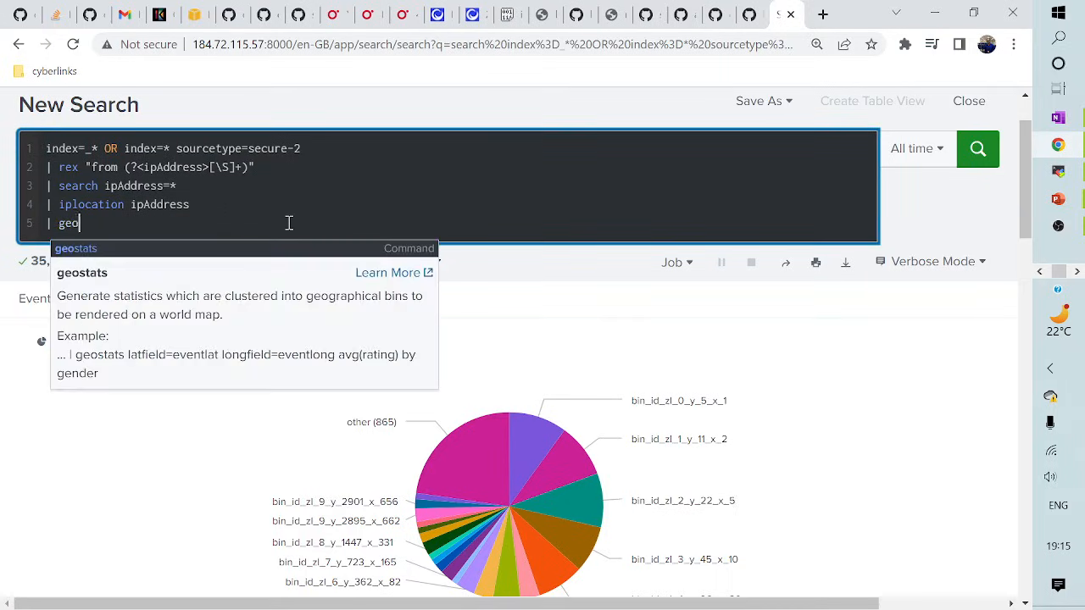
{"action": "key", "text": "Escape"}
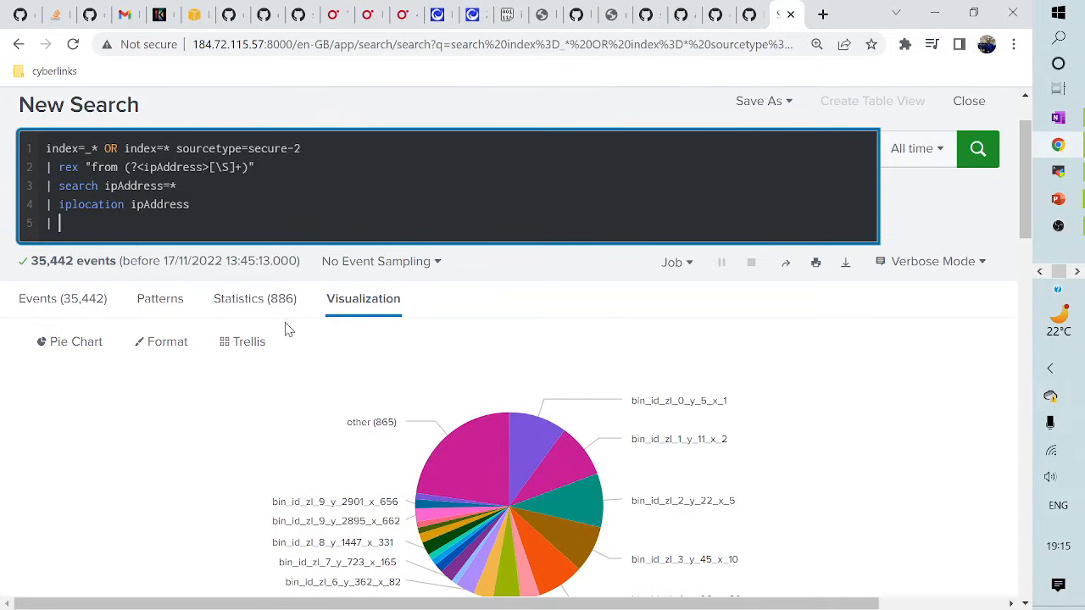
{"action": "left_click", "coordinate": [259, 312]}
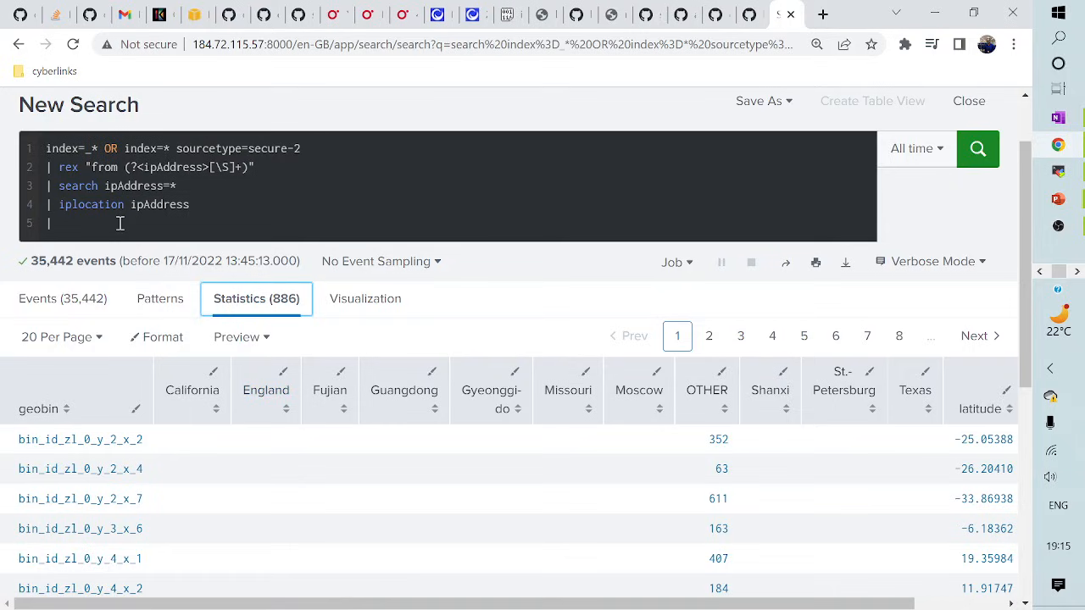
- Run 'timechart count by Country' on line 5, correcting the field name's capital C
{"action": "left_click", "coordinate": [120, 223]}
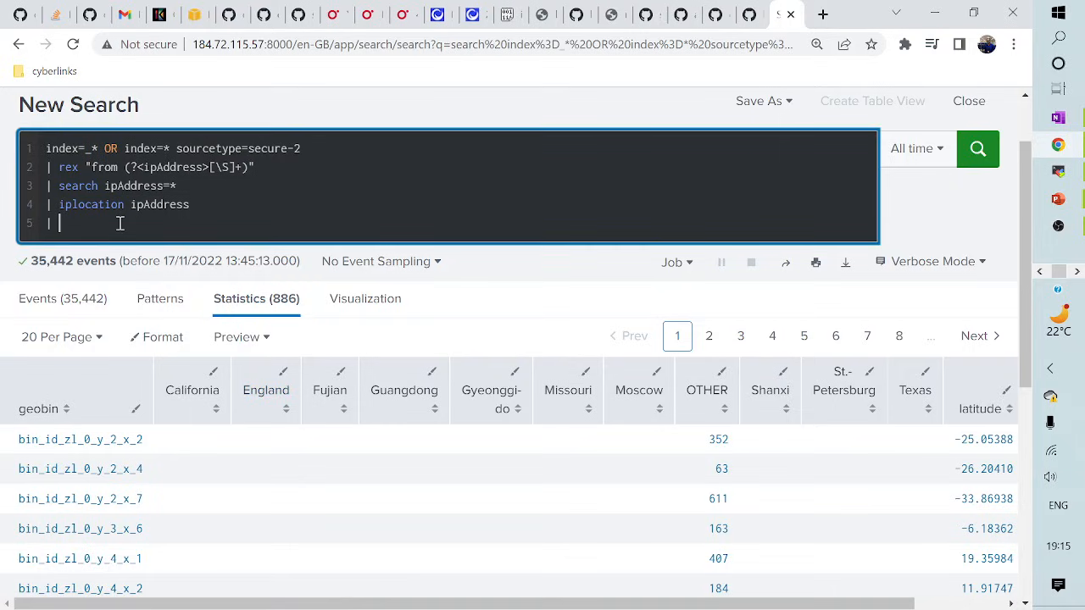
{"action": "type", "text": "timechart"}
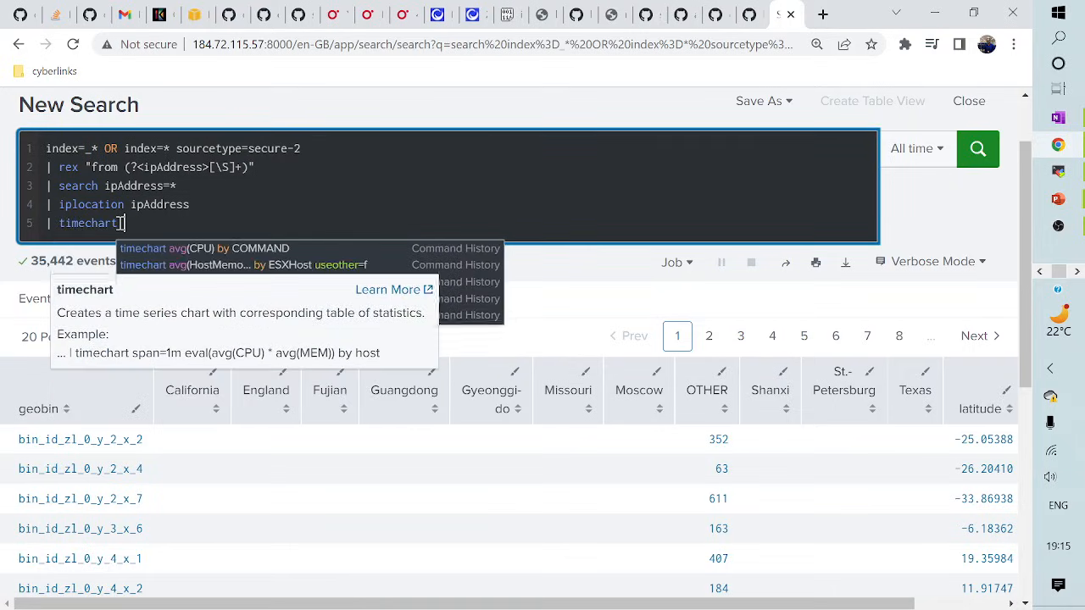
{"action": "type", "text": " co"}
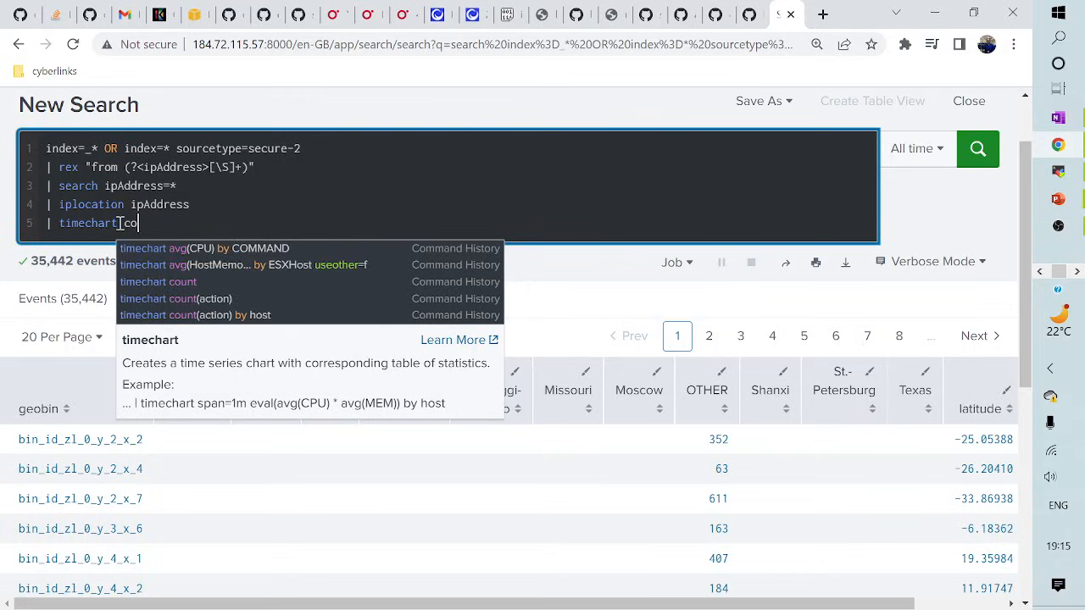
{"action": "type", "text": "unt by country"}
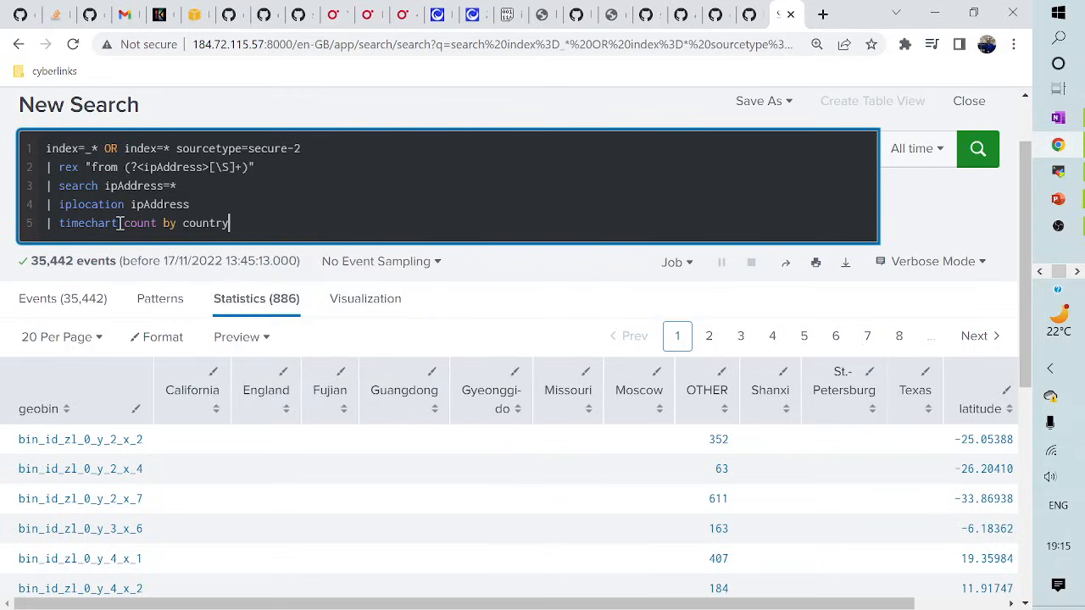
{"action": "key", "text": "Return"}
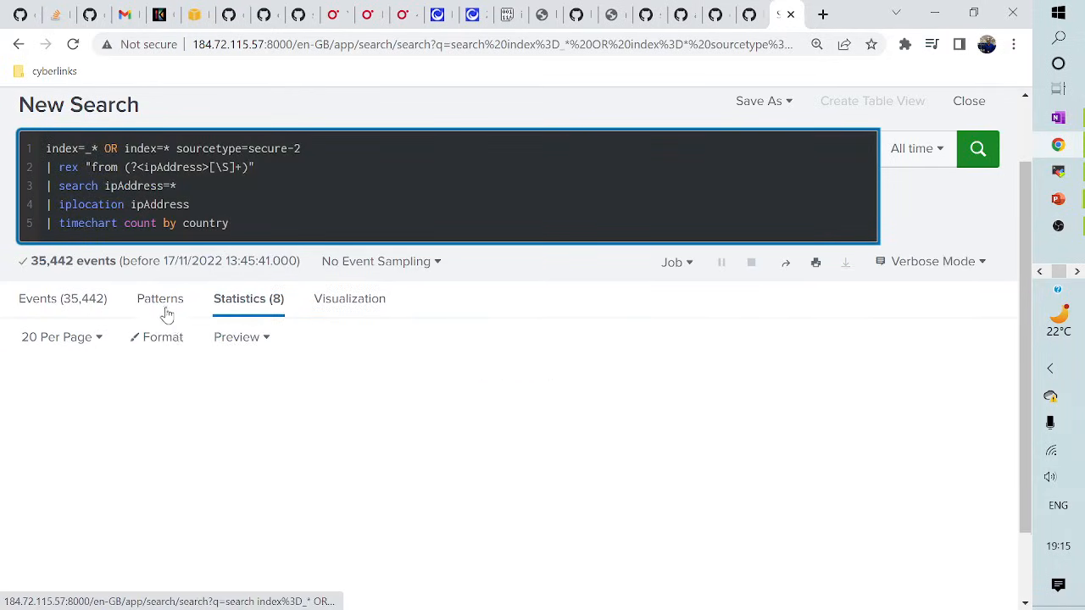
{"action": "left_click", "coordinate": [183, 223]}
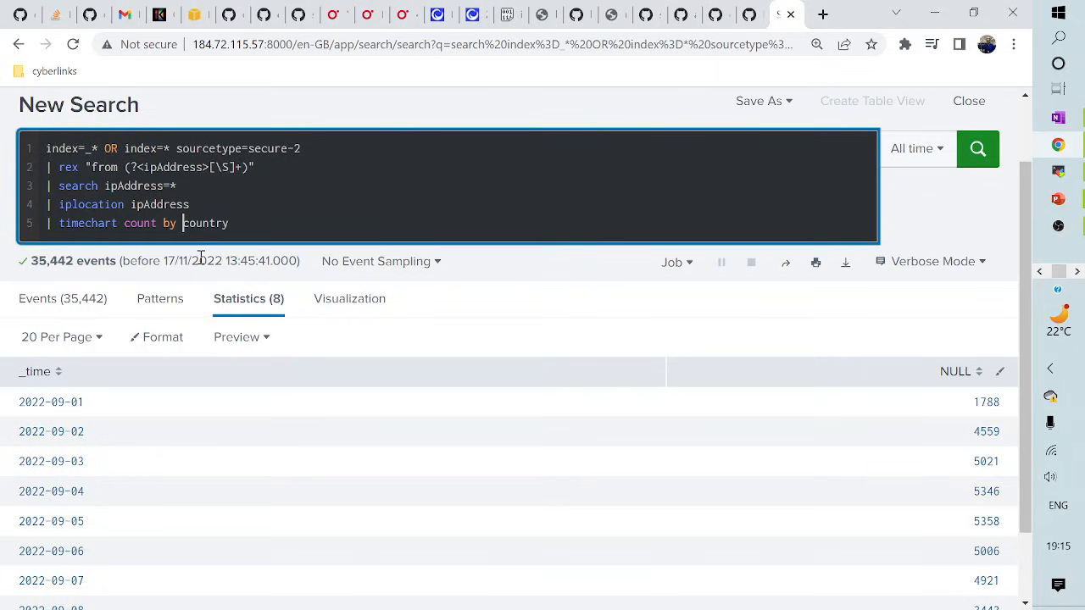
{"action": "key", "text": "BackSpace"}
{"action": "type", "text": "C"}
{"action": "key", "text": "Return"}
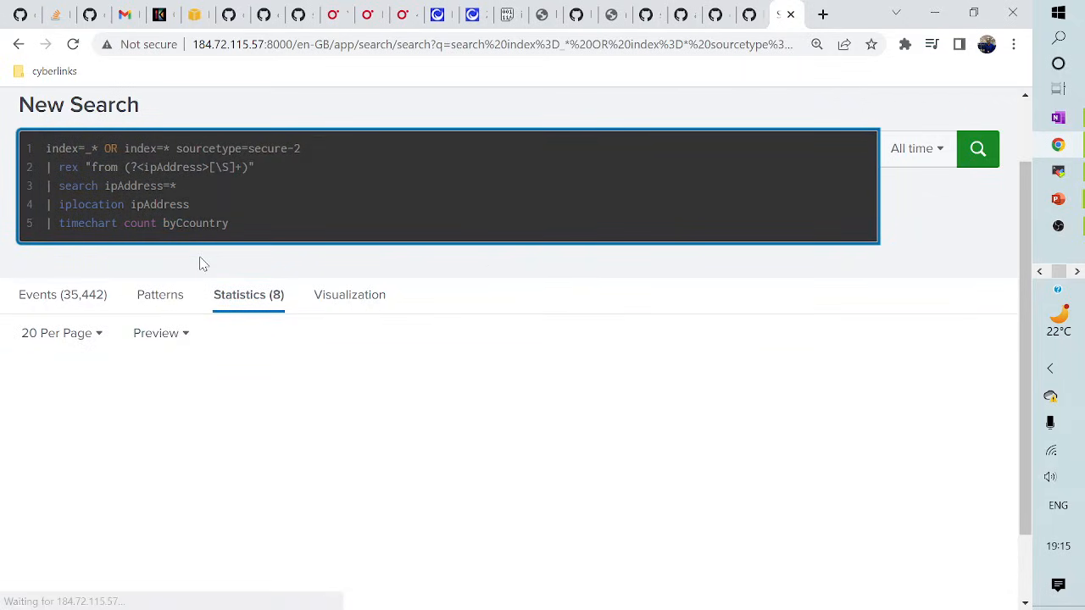
{"action": "left_click", "coordinate": [183, 225]}
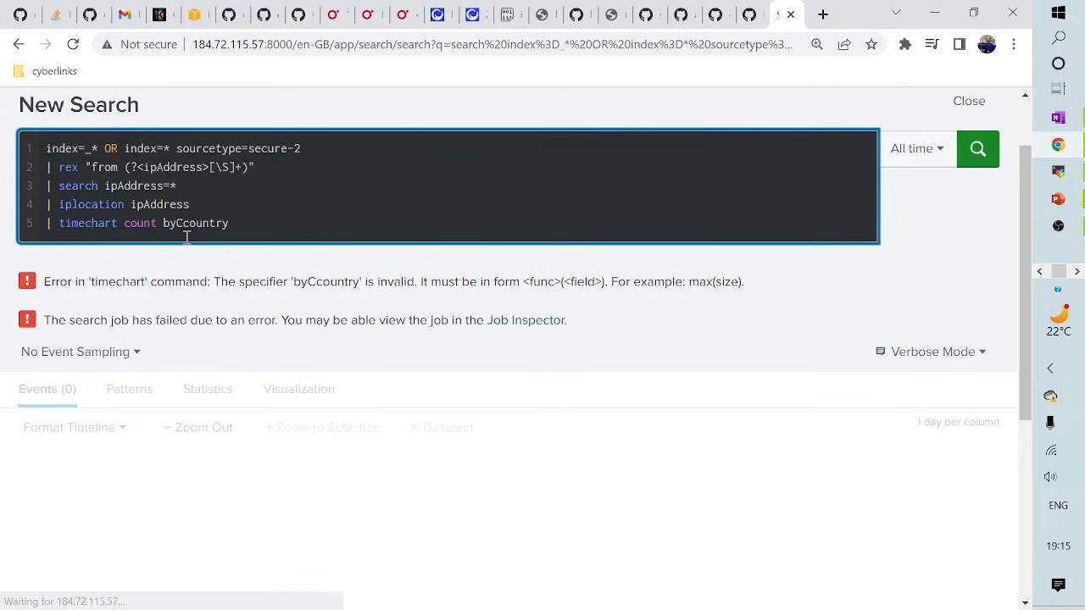
{"action": "key", "text": "BackSpace"}
{"action": "key", "text": "Delete"}
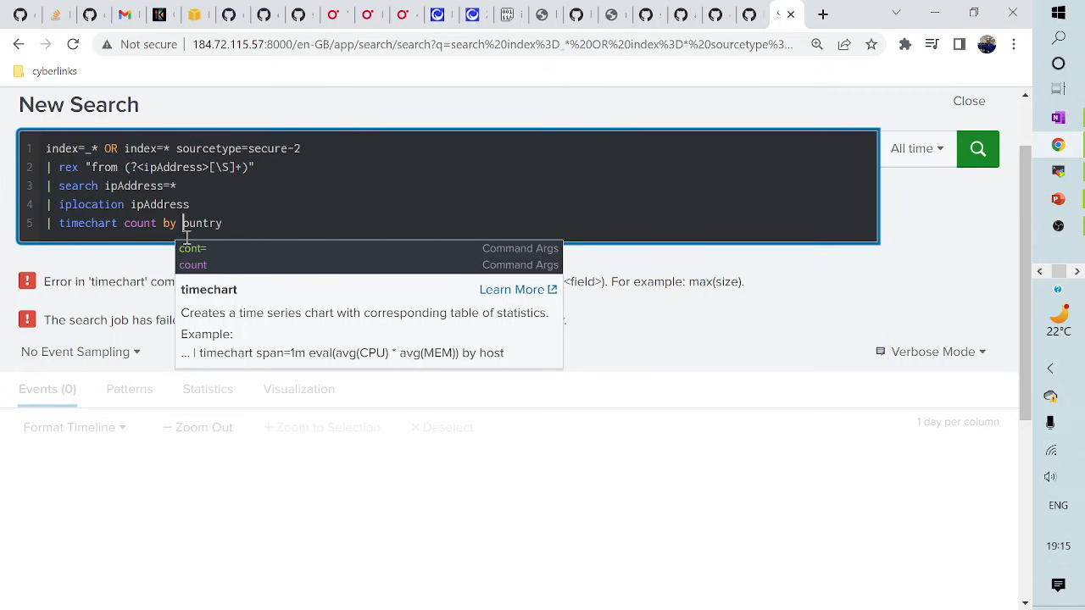
{"action": "type", "text": "C"}
{"action": "key", "text": "Return"}
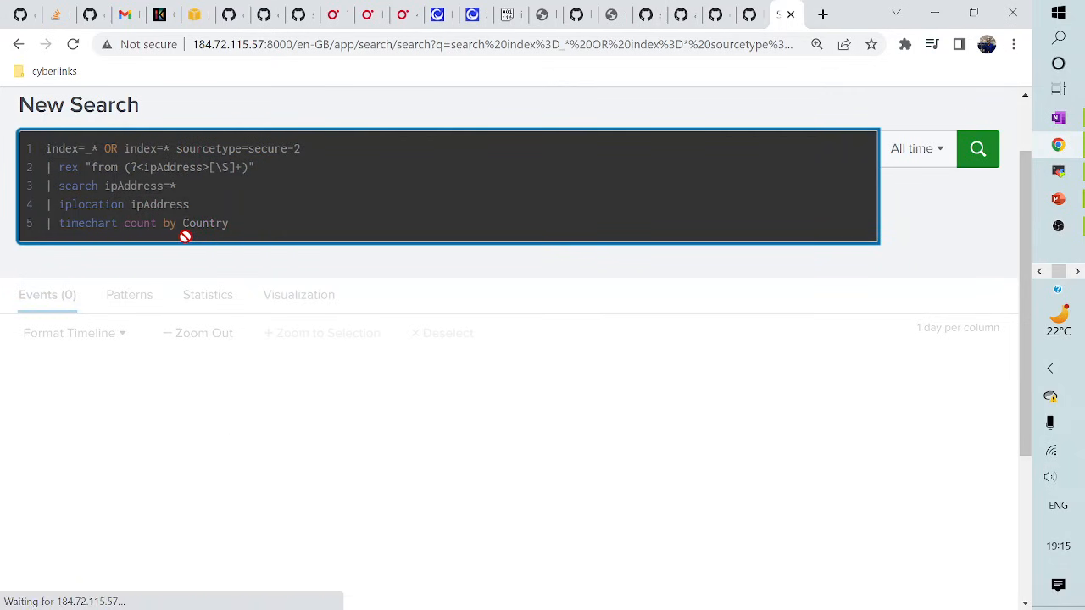
- Display the timechart as a Line Chart, then view the results in the Statistics tab
{"action": "scroll", "coordinate": [281, 492], "scroll_direction": "down", "scroll_amount": 2}
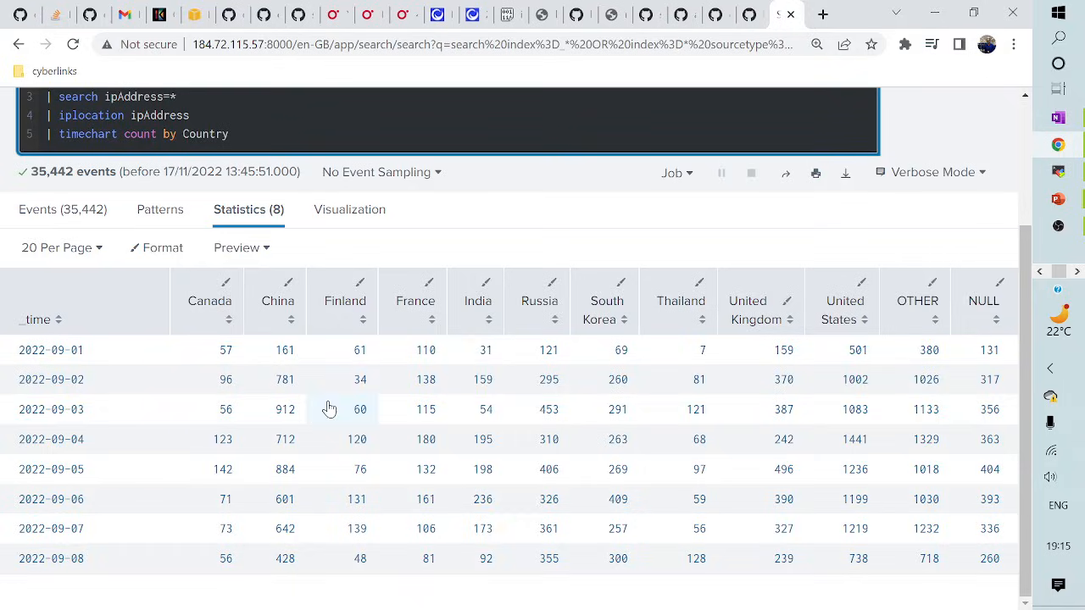
{"action": "left_click", "coordinate": [339, 219]}
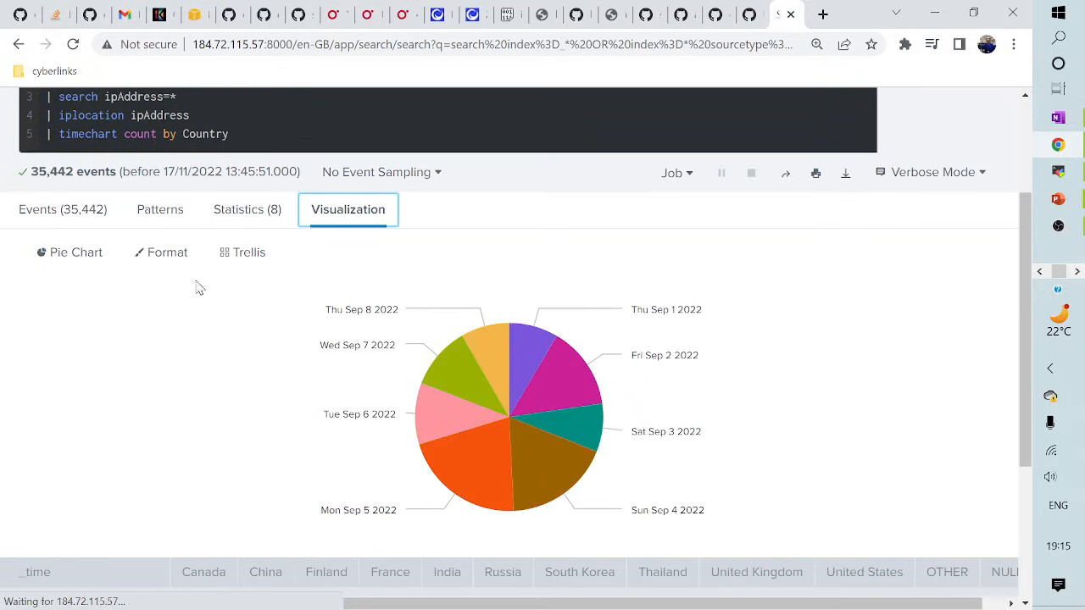
{"action": "left_click", "coordinate": [83, 258]}
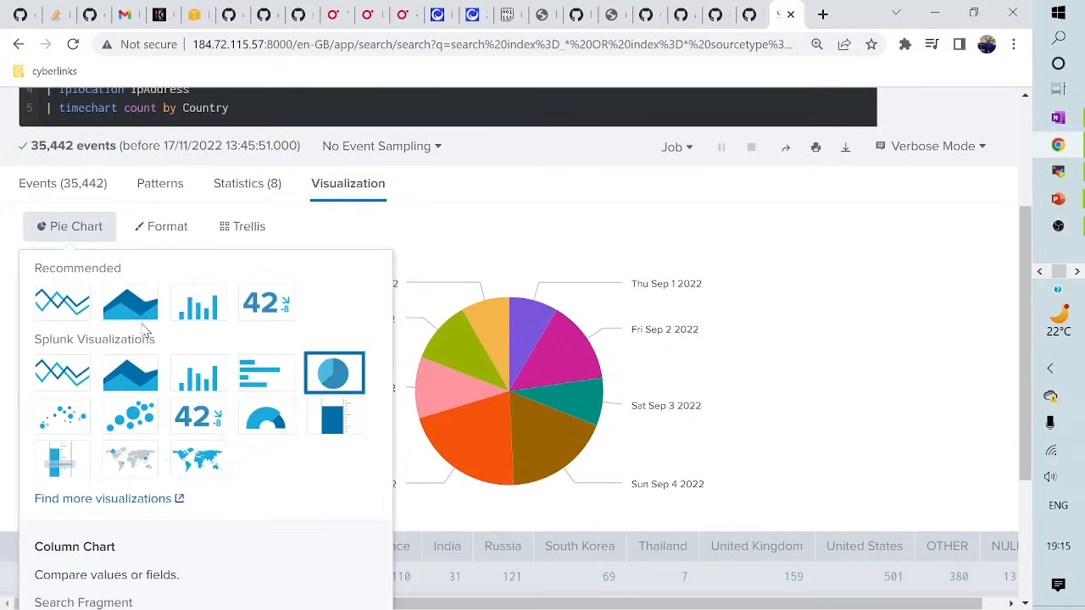
{"action": "left_click", "coordinate": [61, 306]}
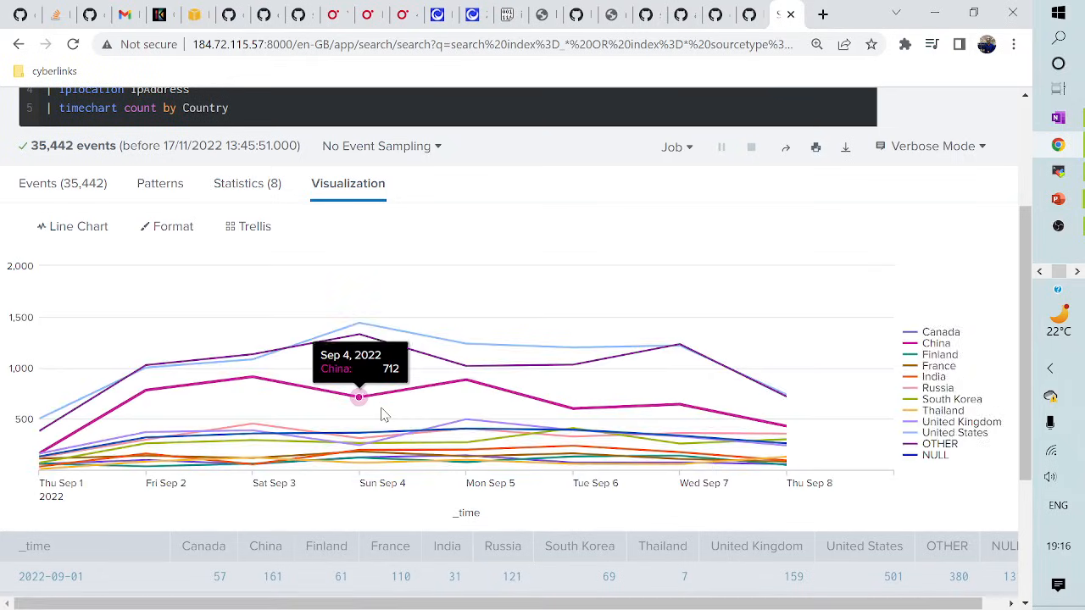
{"action": "scroll", "coordinate": [650, 298], "scroll_direction": "up", "scroll_amount": 1}
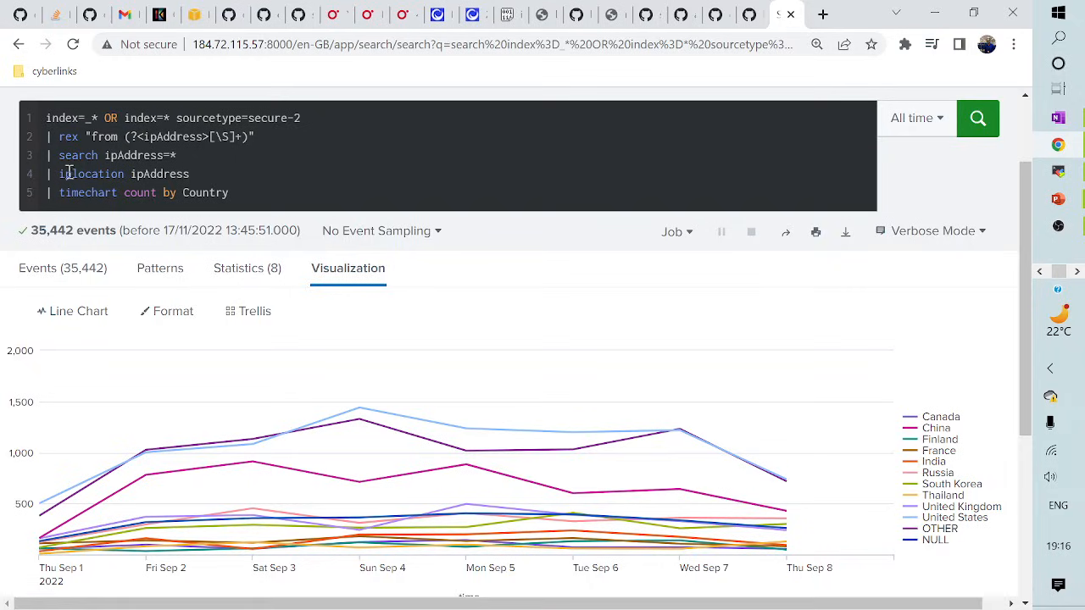
{"action": "left_click", "coordinate": [241, 189]}
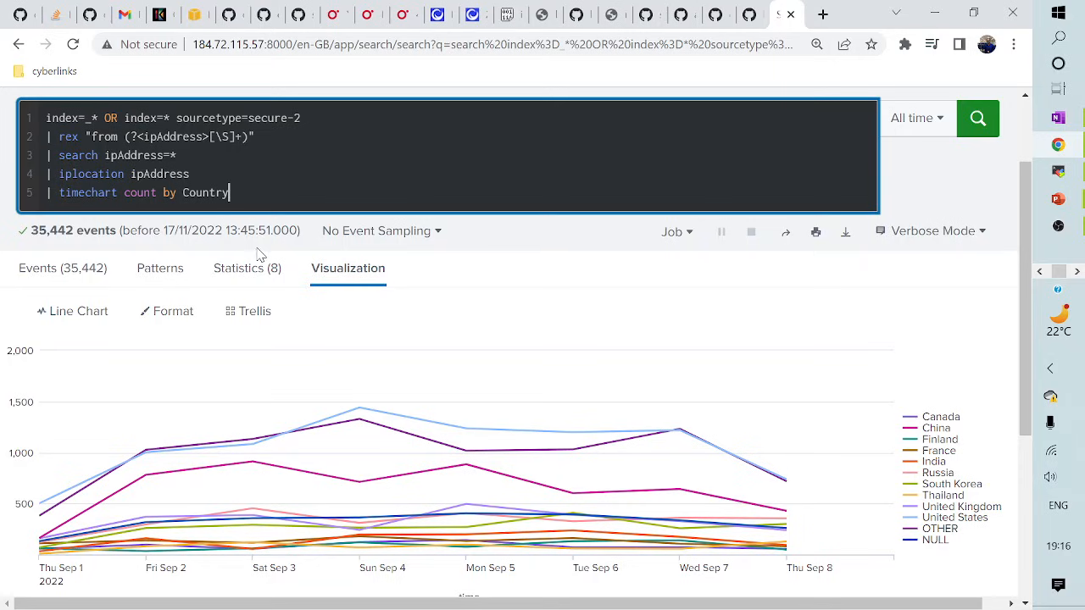
{"action": "left_click", "coordinate": [241, 274]}
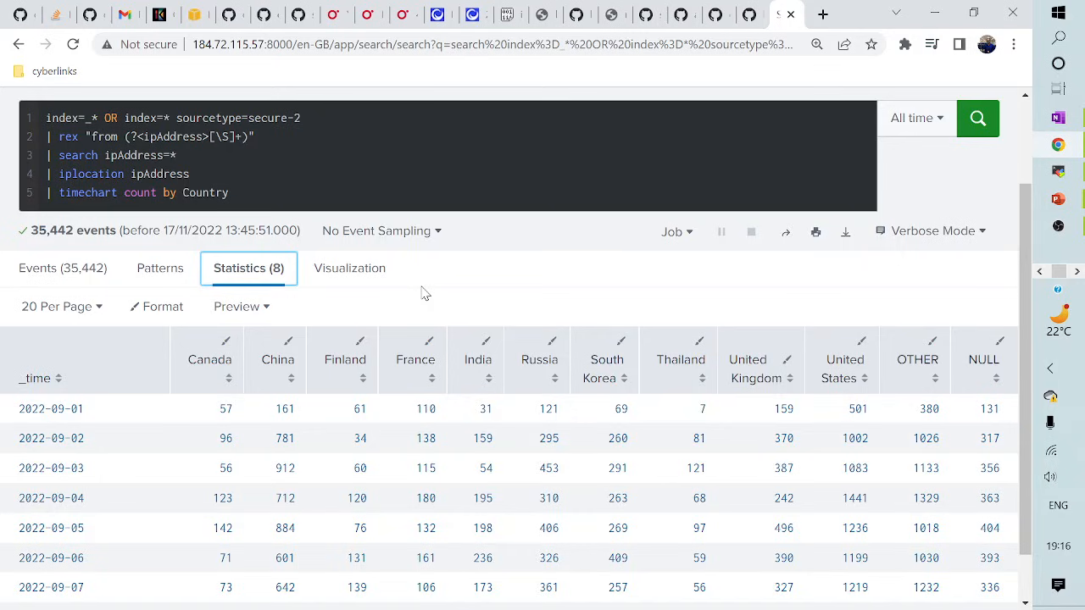
{"action": "scroll", "coordinate": [528, 283], "scroll_direction": "up", "scroll_amount": 2}
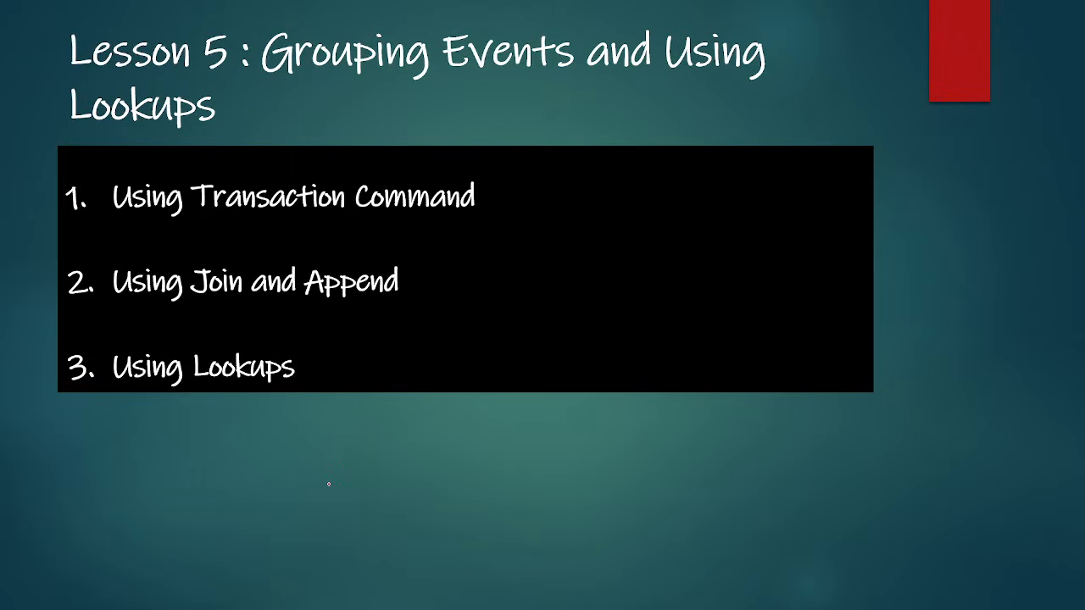
- Advance three slides to the transaction command demo outline and switch back to Splunk
{"action": "key", "text": "Right"}
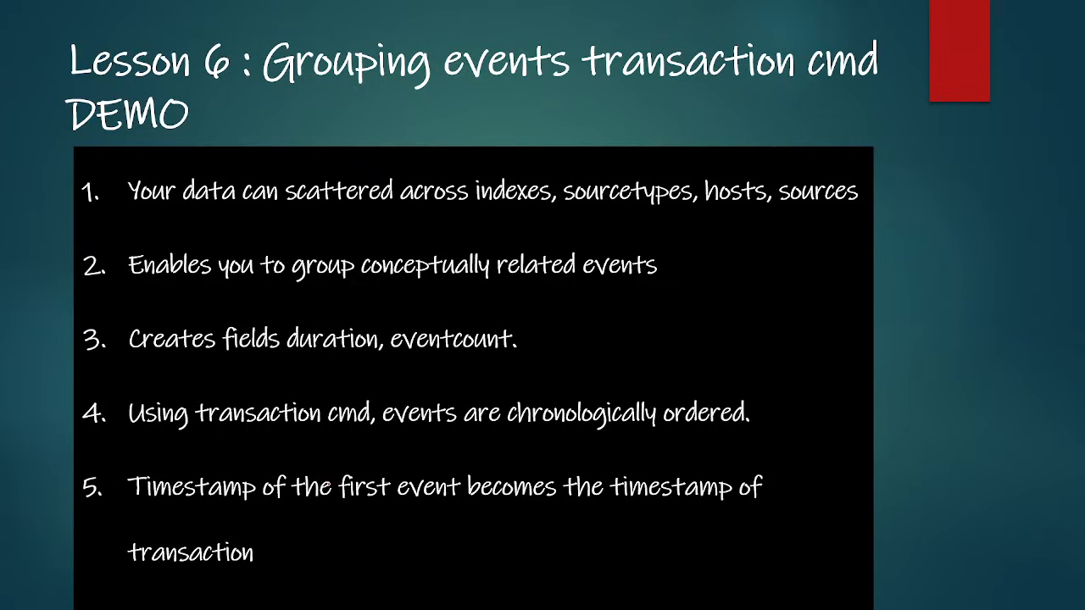
{"action": "key", "text": "Right"}
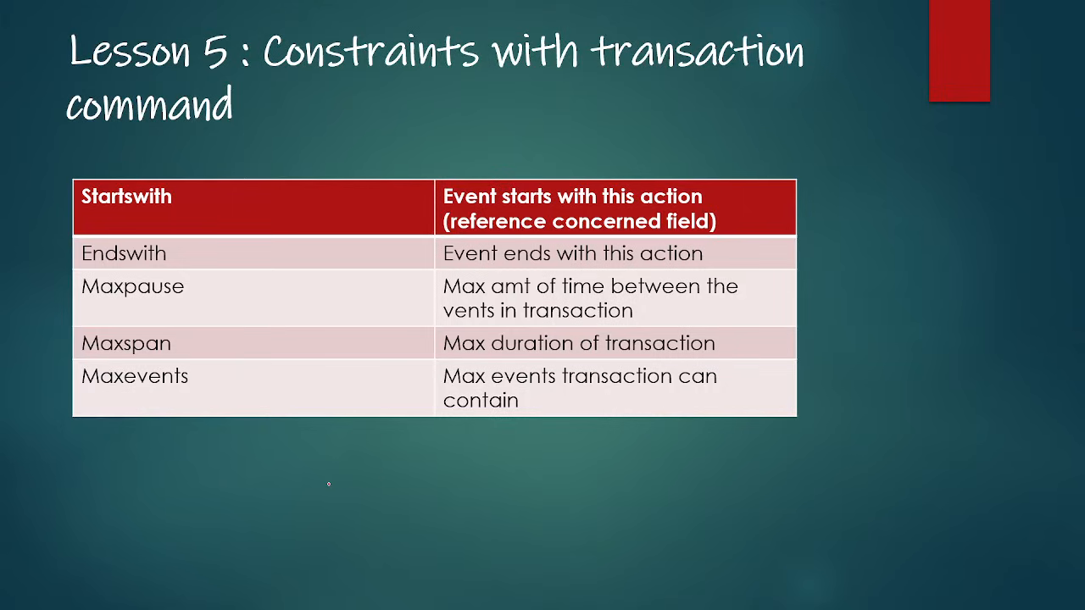
{"action": "key", "text": "Right"}
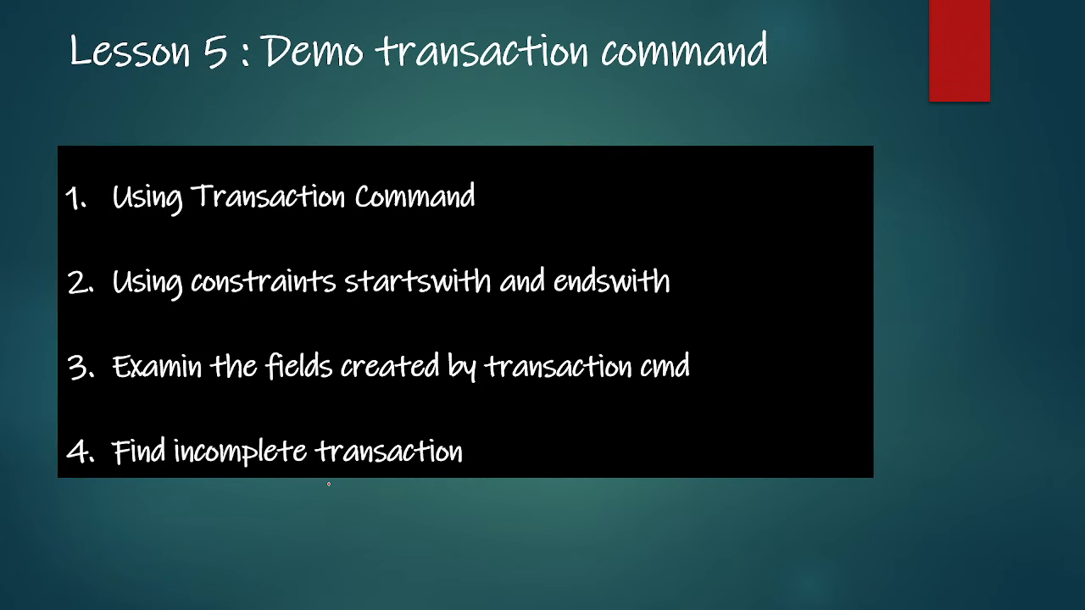
{"action": "key", "text": "alt+Tab"}
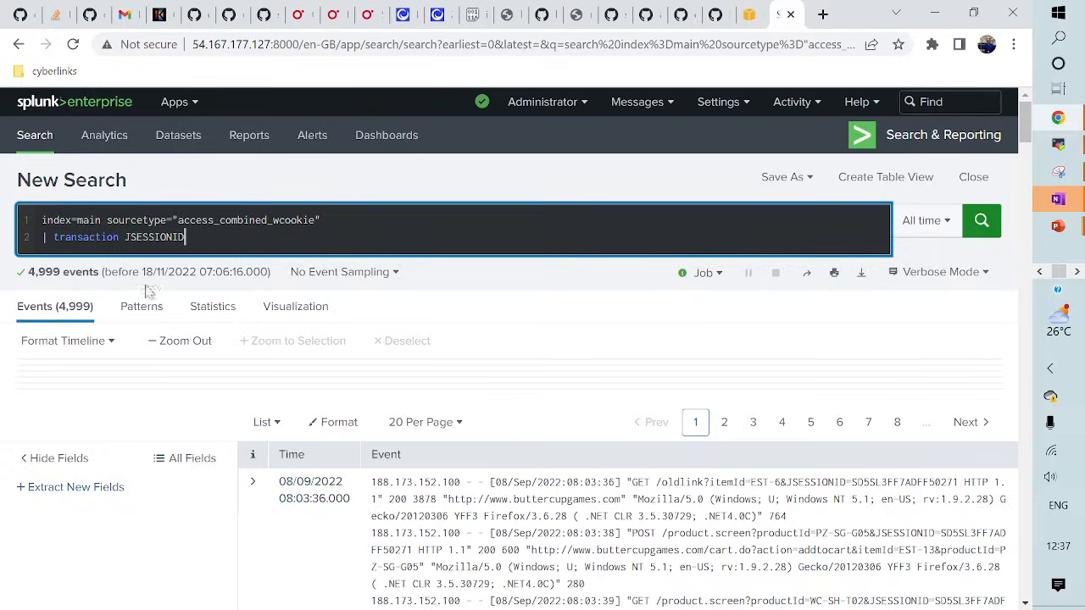
{"action": "left_click_drag", "start_coordinate": [40, 239], "coordinate": [215, 235]}
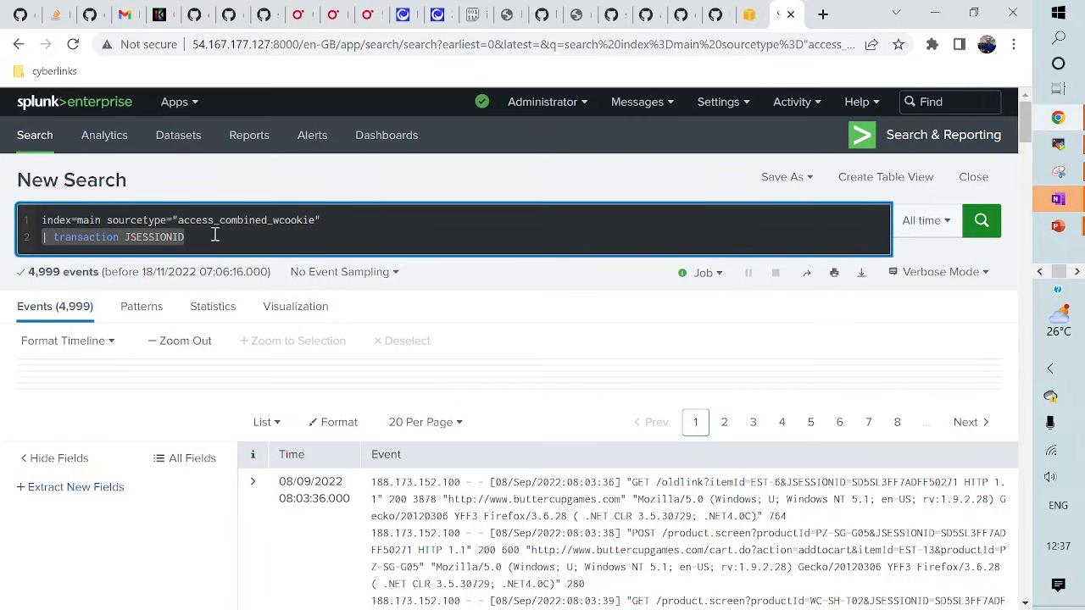
{"action": "left_click", "coordinate": [215, 235]}
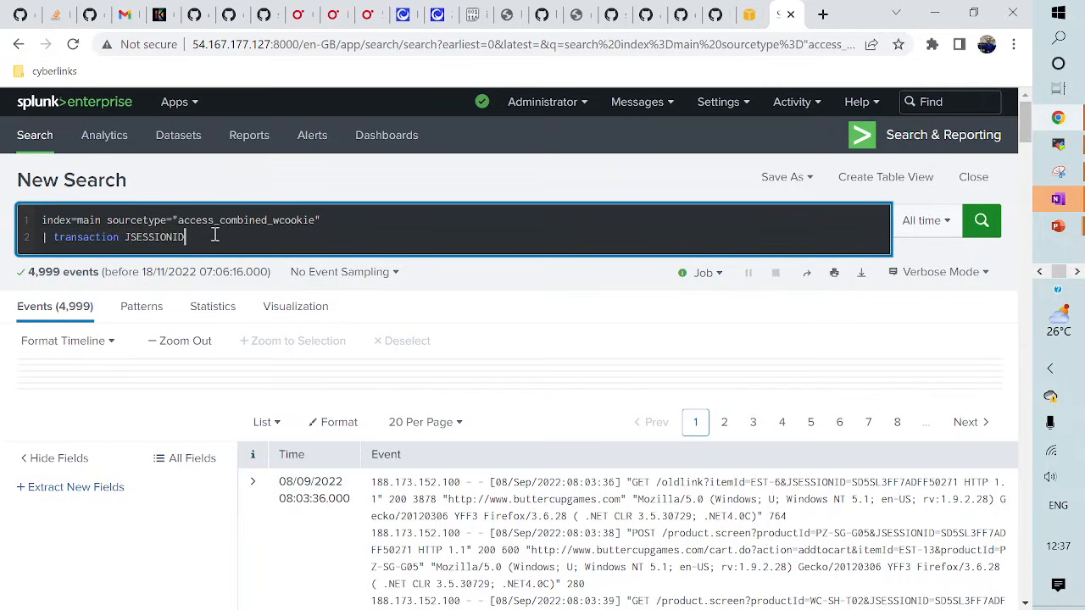
{"action": "double_click", "coordinate": [160, 238]}
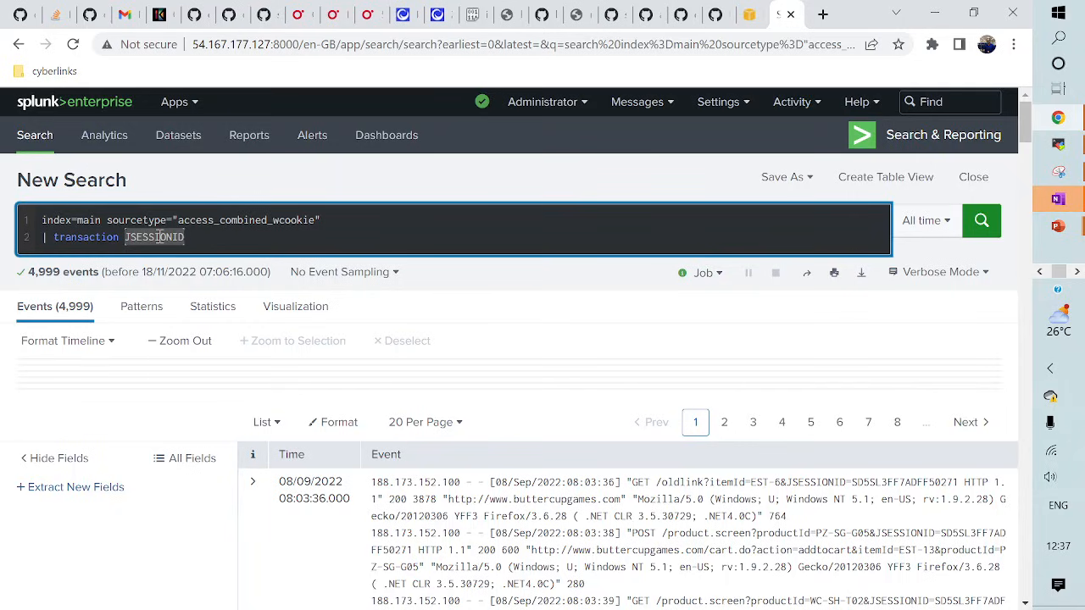
{"action": "left_click", "coordinate": [218, 235]}
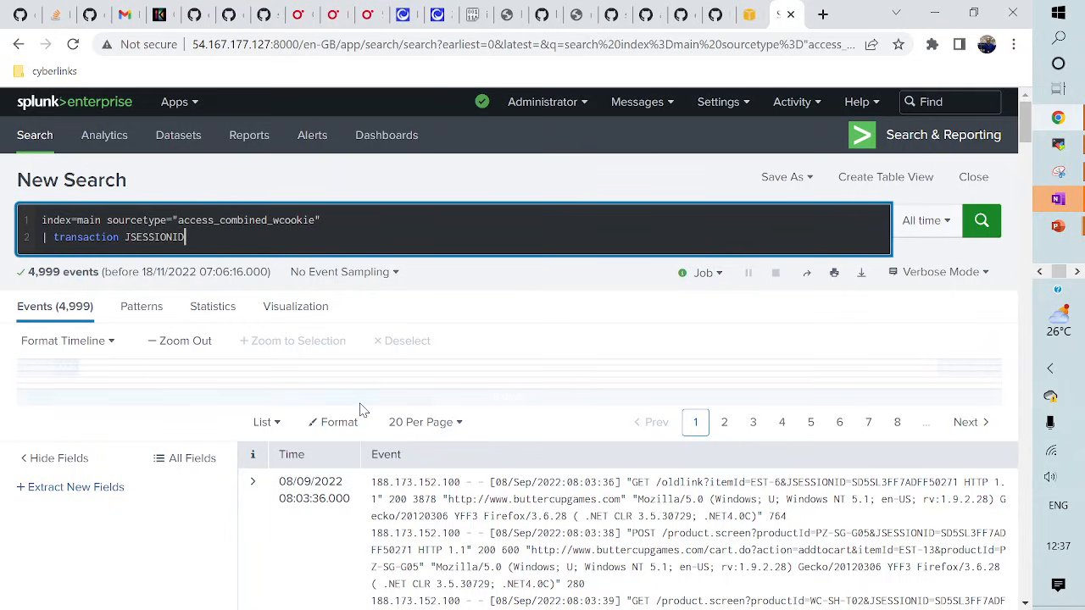
{"action": "scroll", "coordinate": [362, 412], "scroll_direction": "down", "scroll_amount": 5}
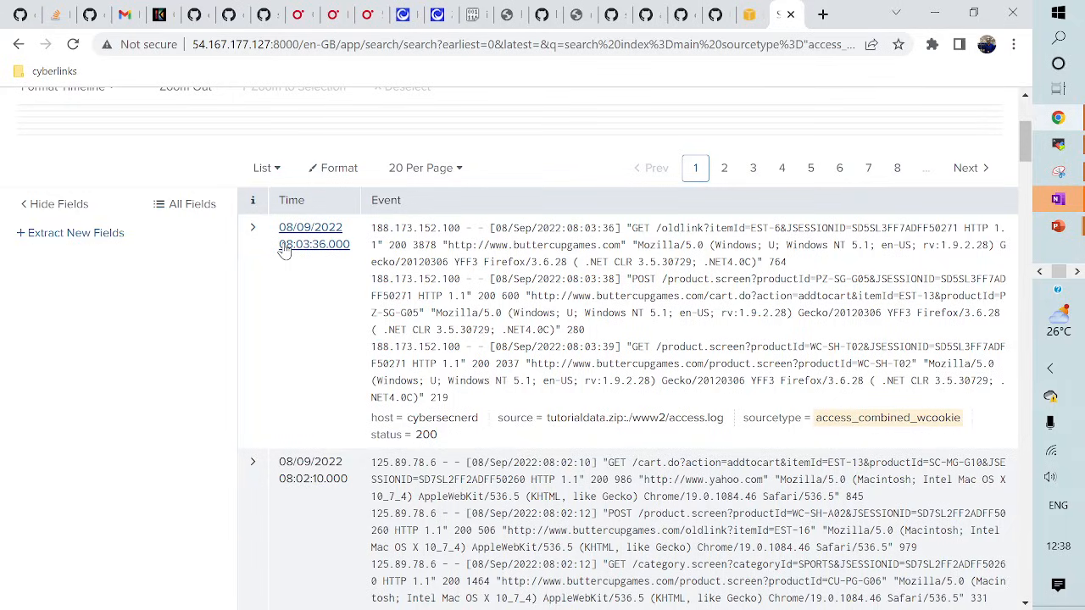
{"action": "scroll", "coordinate": [285, 251], "scroll_direction": "up", "scroll_amount": 3}
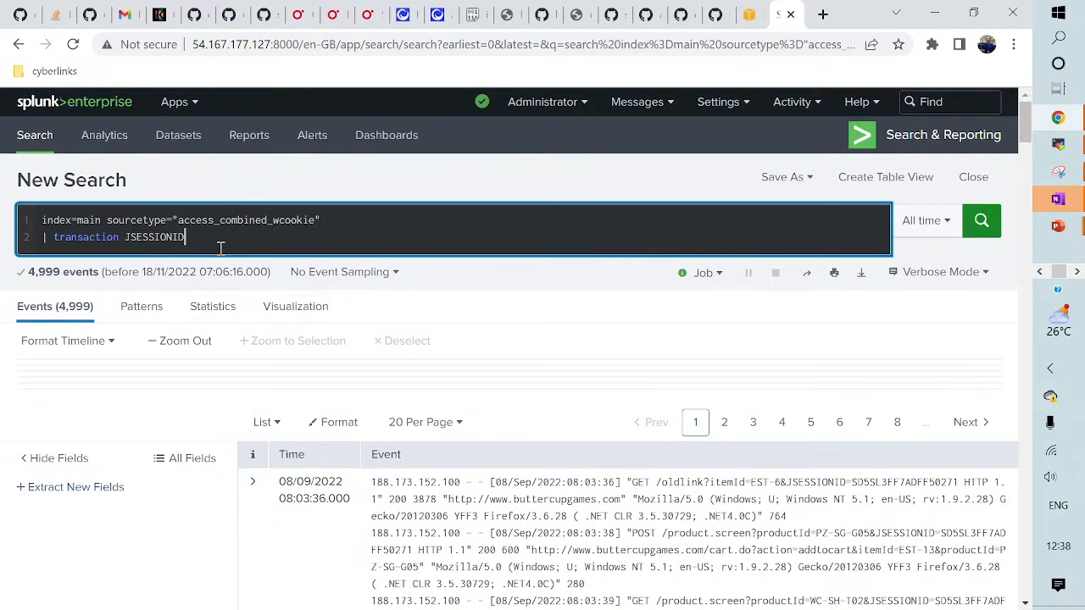
- Add clientip to the transaction JSESSIONID line and rerun, returning 4,999 events
{"action": "type", "text": "client"}
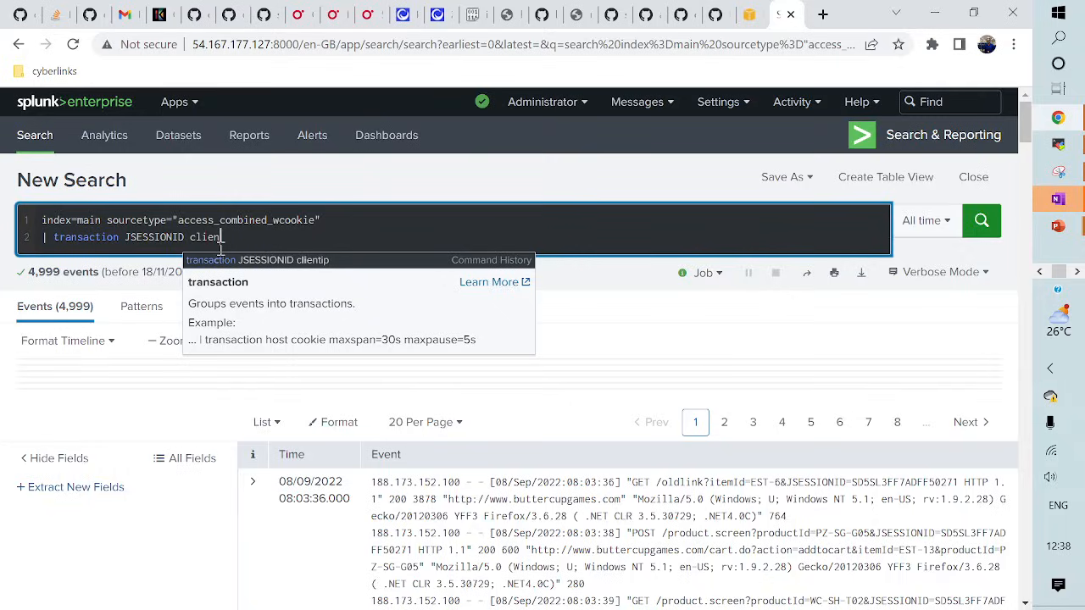
{"action": "type", "text": "ip"}
{"action": "key", "text": "Return"}
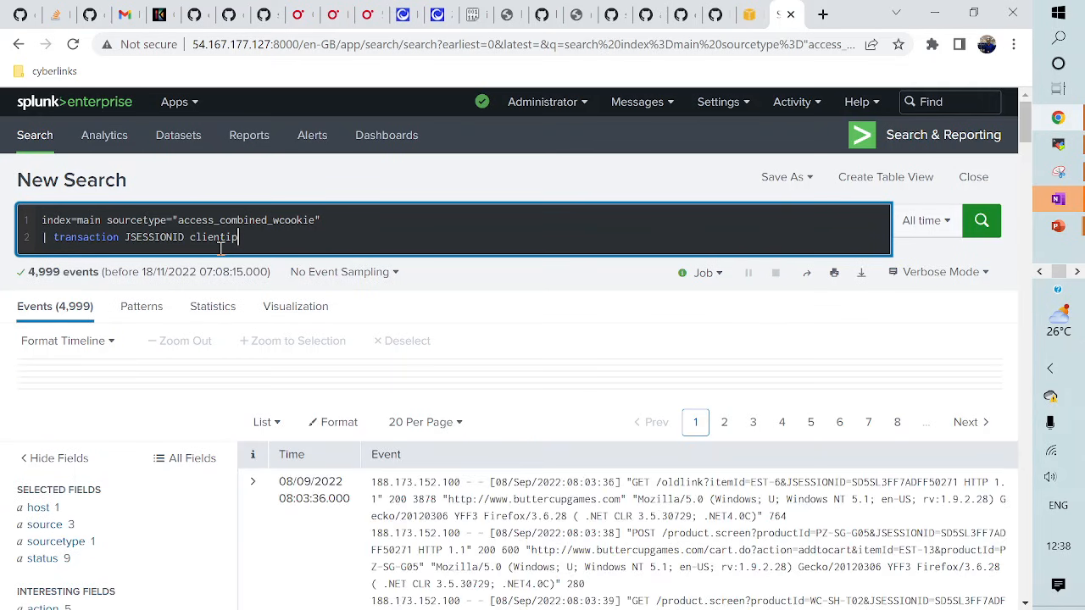
{"action": "scroll", "coordinate": [151, 441], "scroll_direction": "down", "scroll_amount": 4}
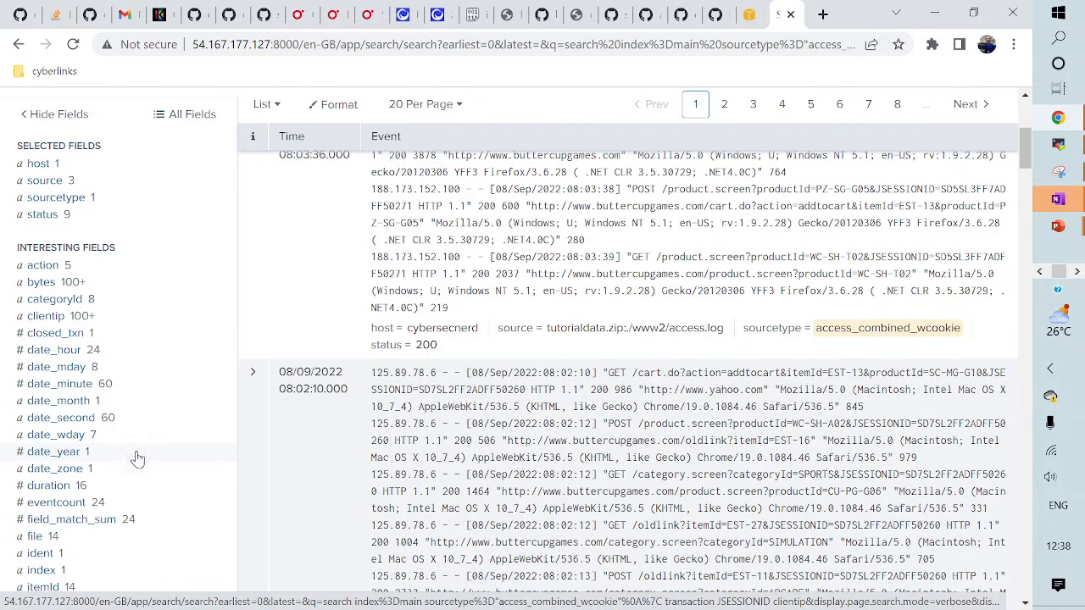
{"action": "scroll", "coordinate": [110, 467], "scroll_direction": "down", "scroll_amount": 1}
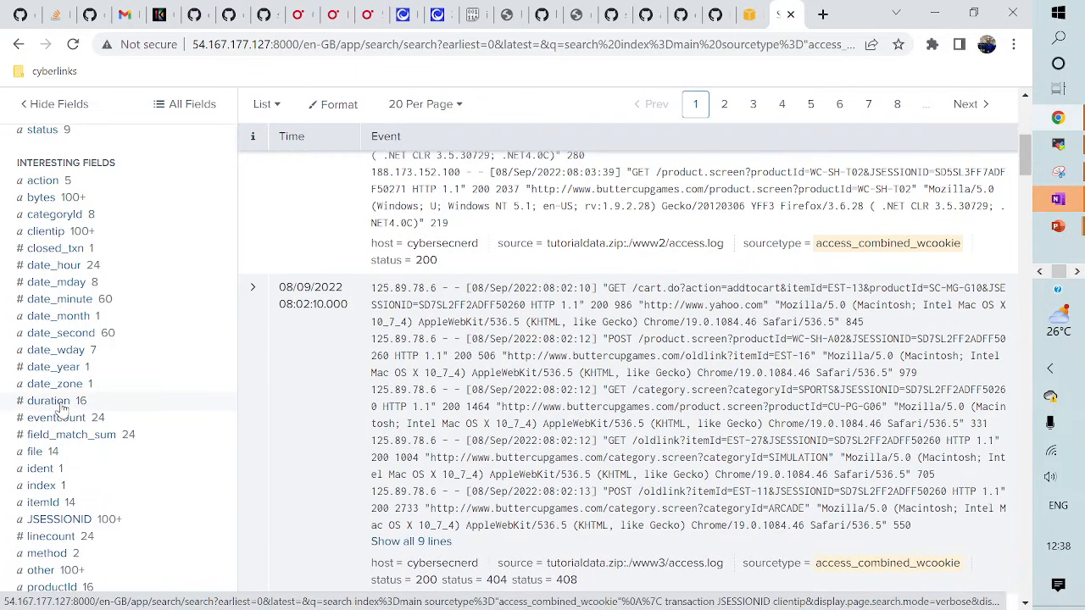
- Review the duration and eventcount field summaries in the fields sidebar
{"action": "left_click", "coordinate": [51, 401]}
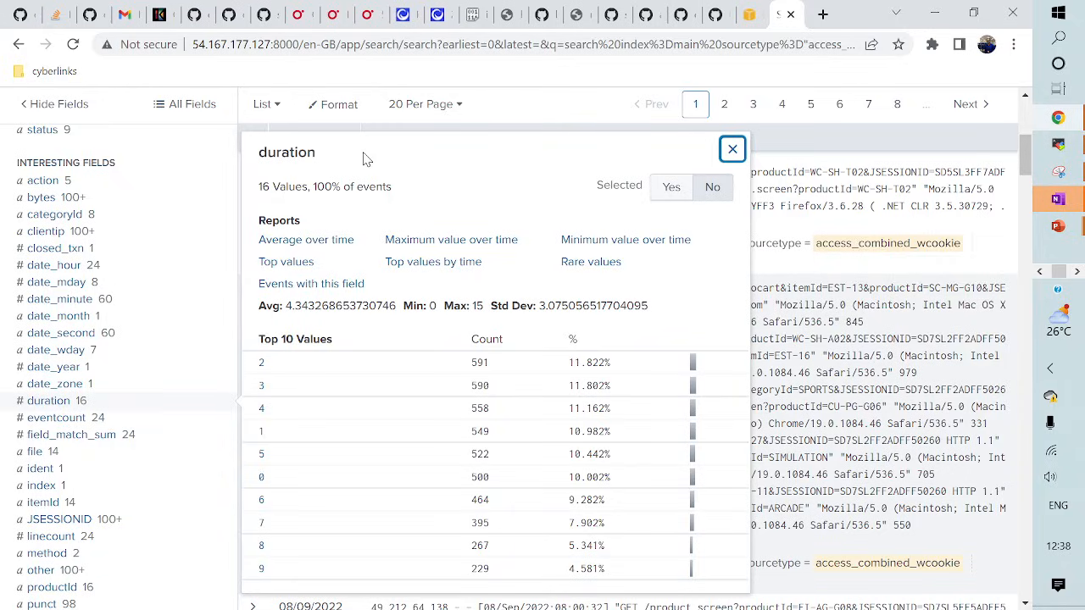
{"action": "left_click", "coordinate": [733, 150]}
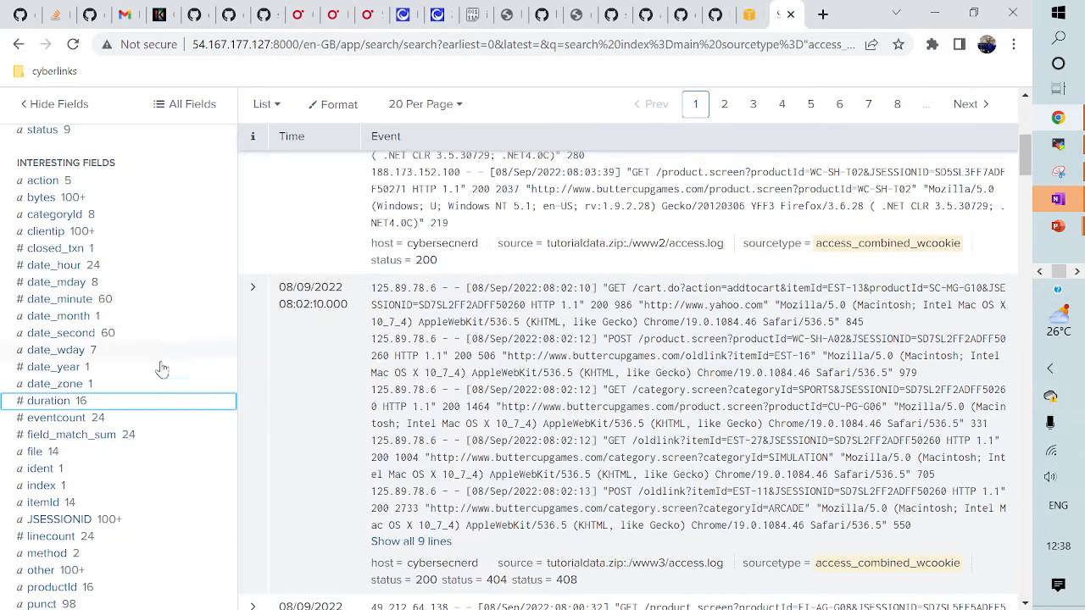
{"action": "scroll", "coordinate": [133, 443], "scroll_direction": "down", "scroll_amount": 1}
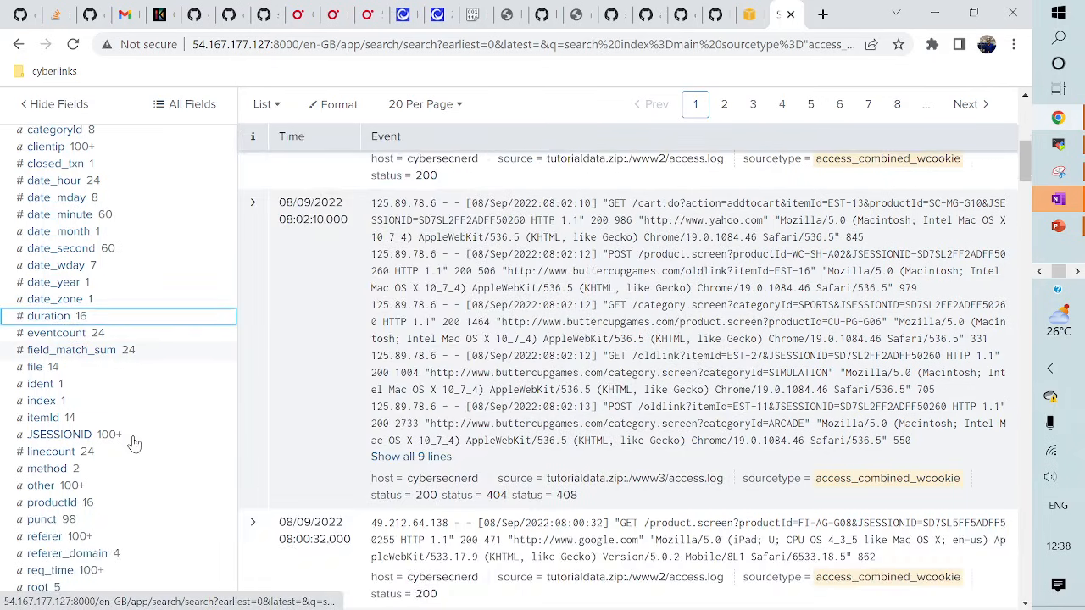
{"action": "left_click", "coordinate": [46, 337]}
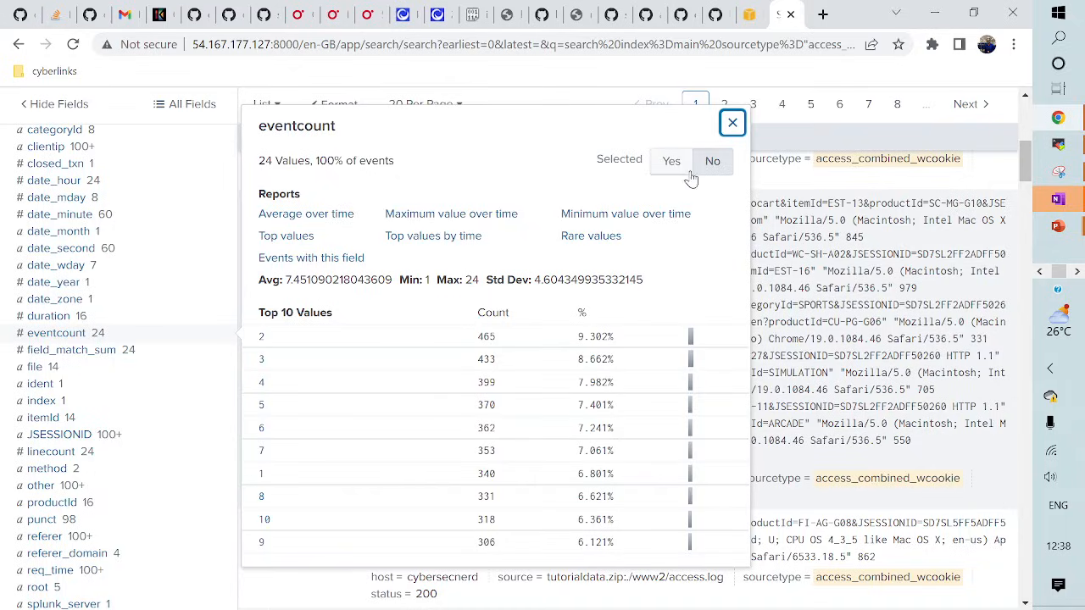
{"action": "left_click", "coordinate": [732, 123]}
{"action": "scroll", "coordinate": [455, 258], "scroll_direction": "up", "scroll_amount": 6}
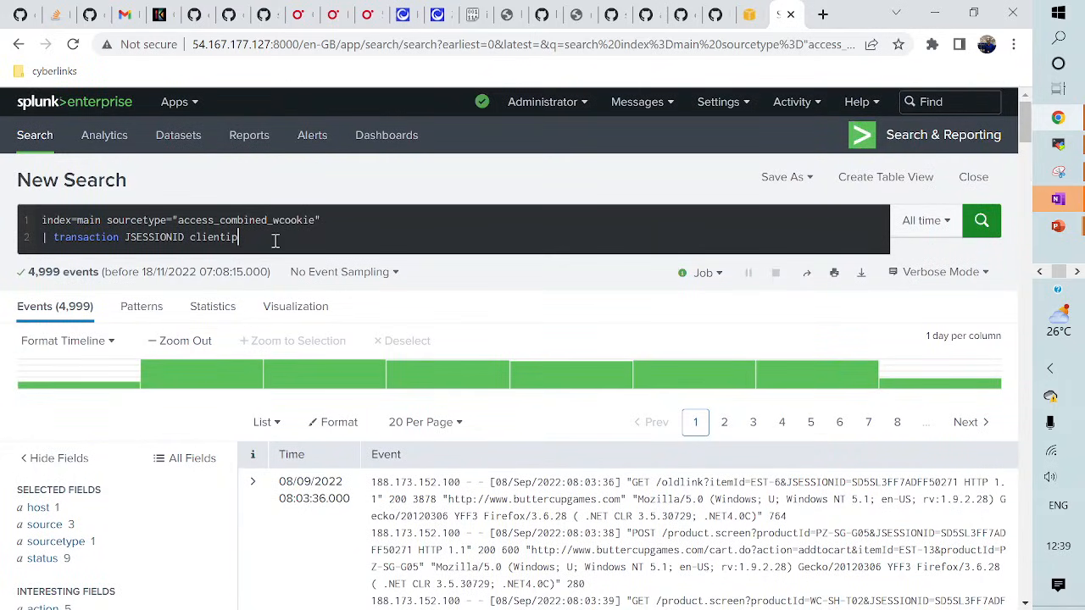
{"action": "left_click", "coordinate": [276, 240]}
- Add a '| stats max(duration) as "BiggestSession"' line, fix its quote, and run it to get 15
{"action": "key", "text": "shift+Return"}
{"action": "type", "text": "| "}
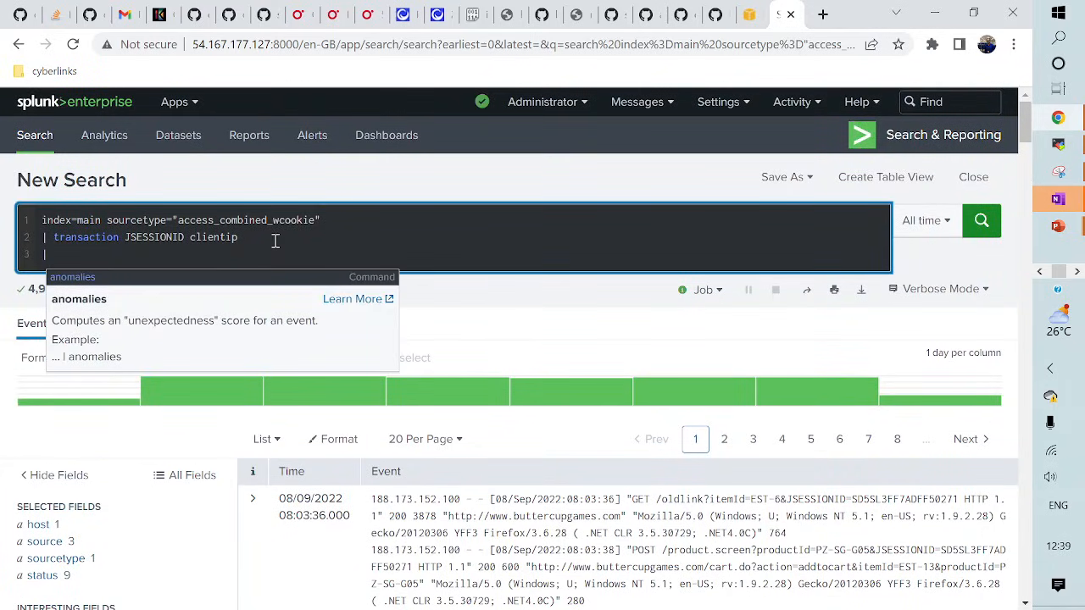
{"action": "type", "text": "tra"}
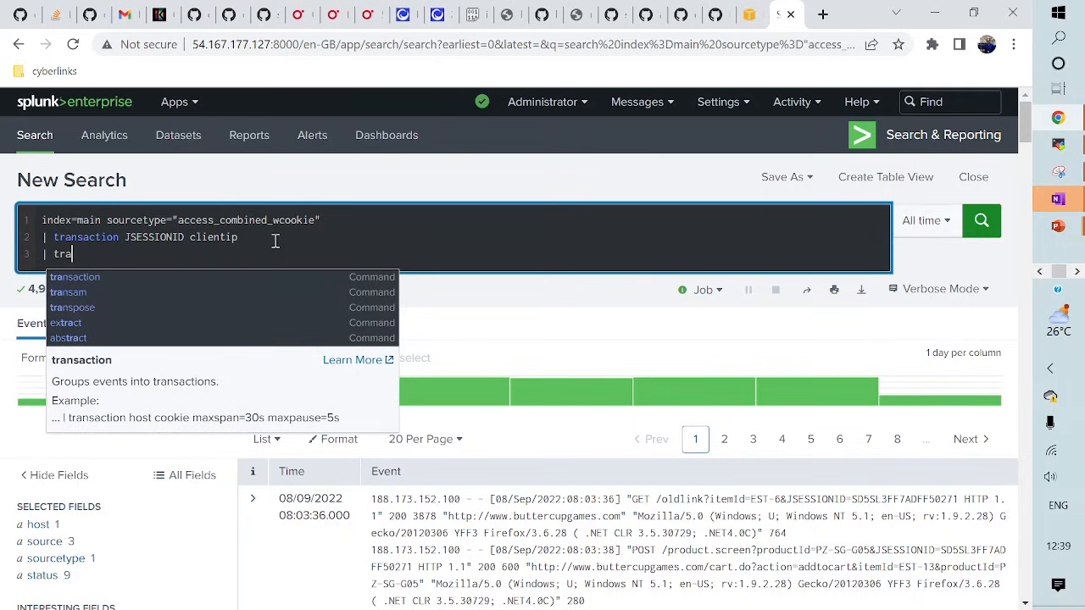
{"action": "key", "text": "BackSpace"}
{"action": "key", "text": "BackSpace"}
{"action": "key", "text": "BackSpace"}
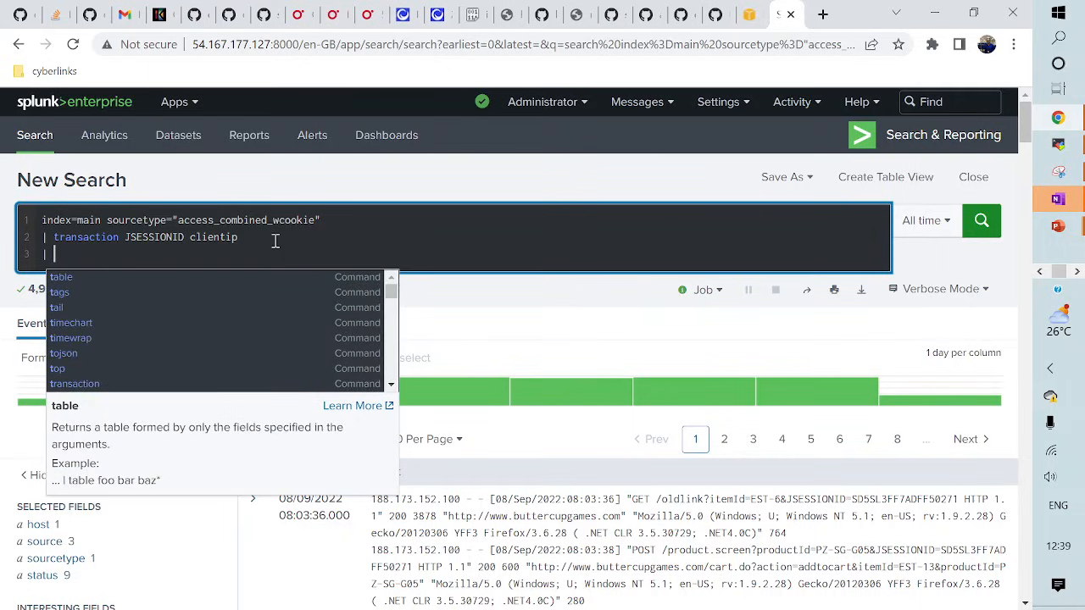
{"action": "type", "text": "stats"}
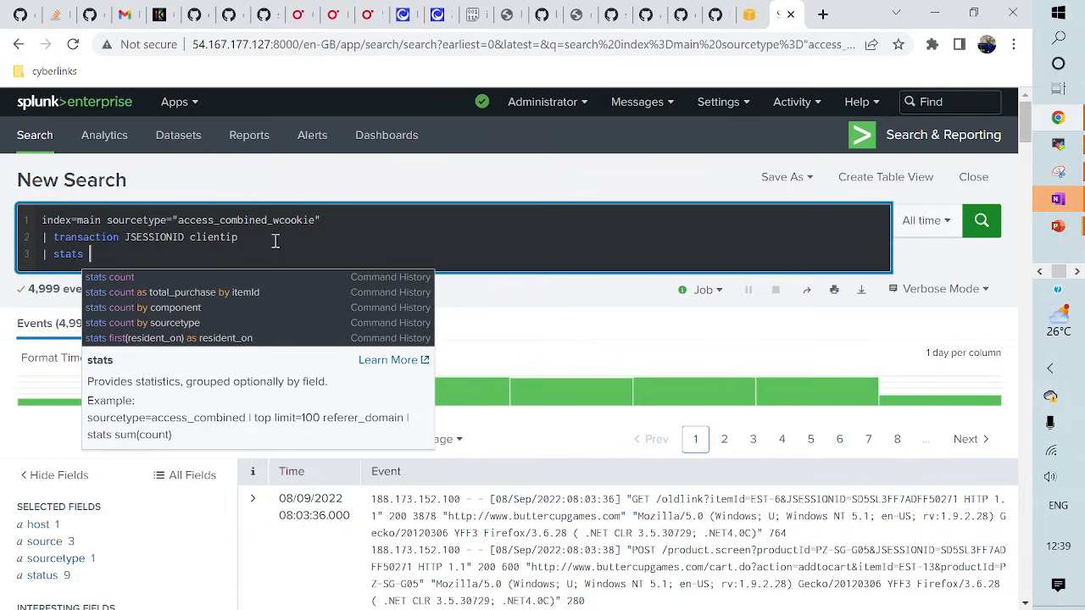
{"action": "type", "text": "max(duratioj"}
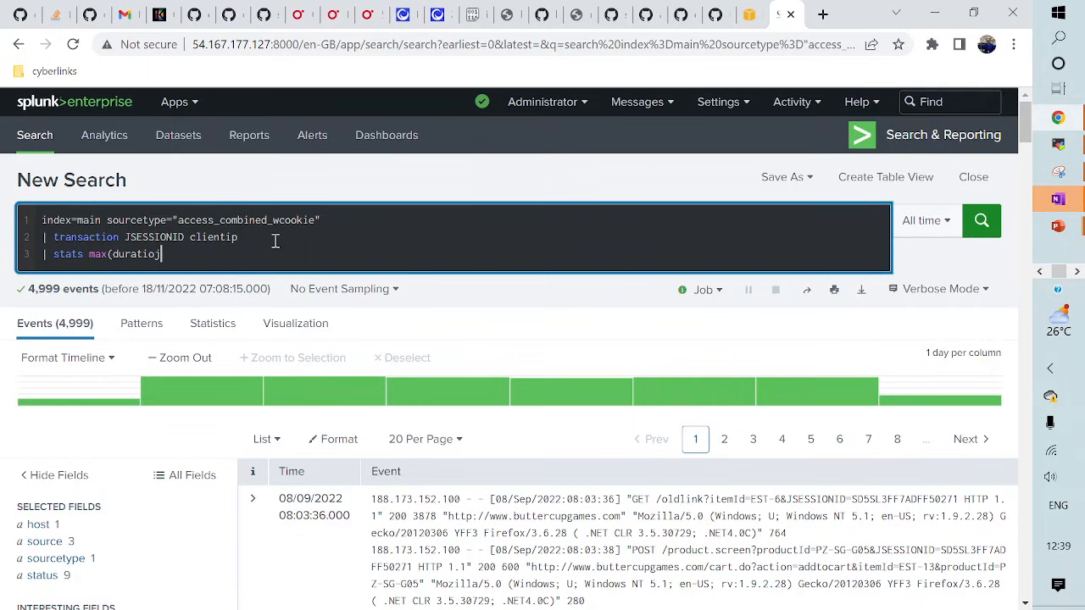
{"action": "key", "text": "BackSpace"}
{"action": "type", "text": "n) as "}
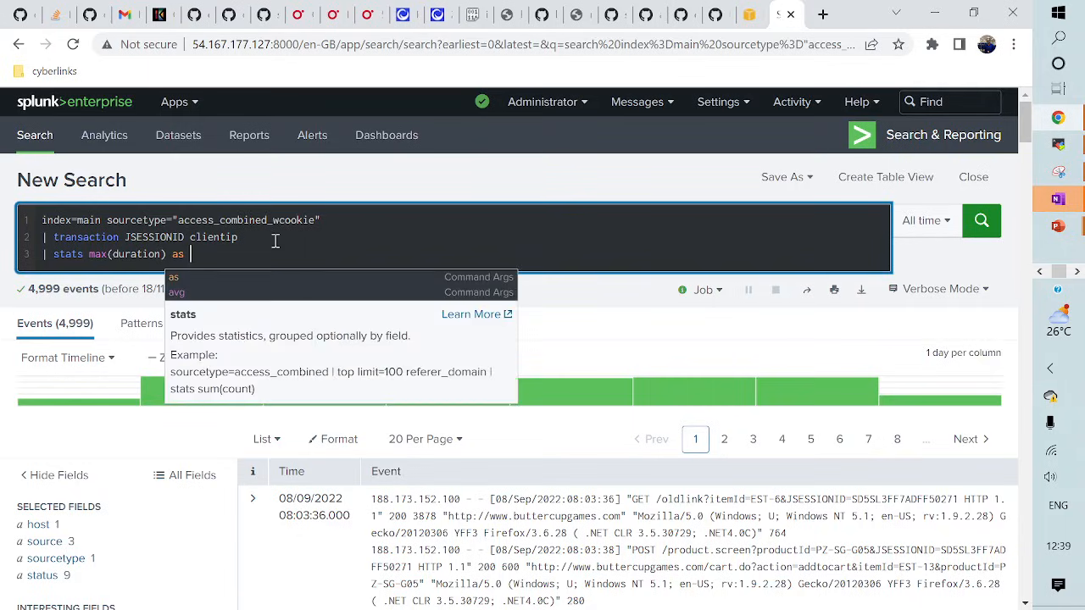
{"action": "type", "text": "\"Bi"}
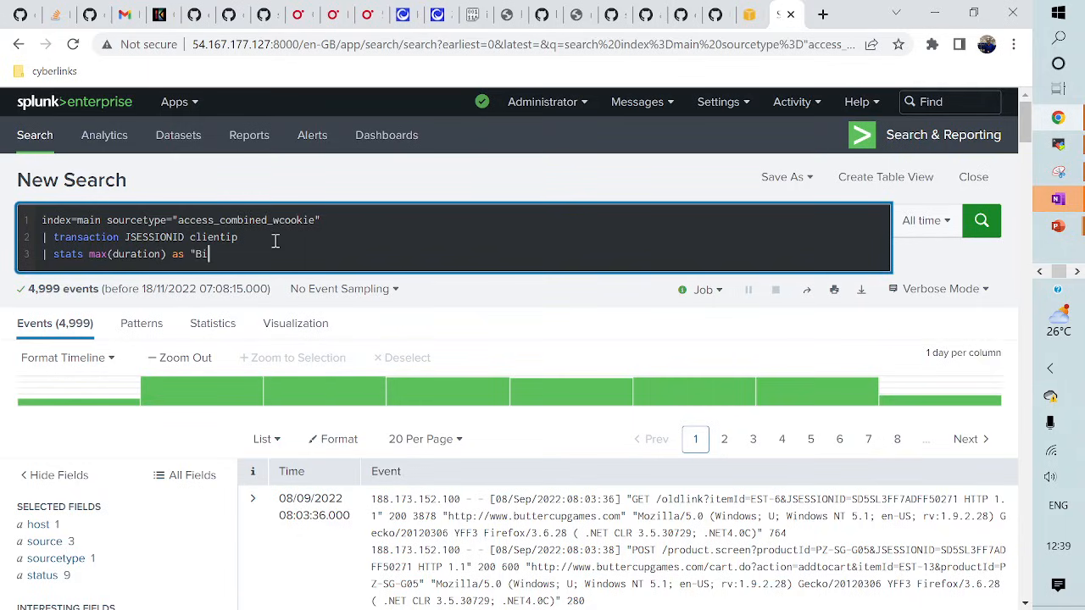
{"action": "type", "text": "ggestSession\""}
{"action": "key", "text": "Return"}
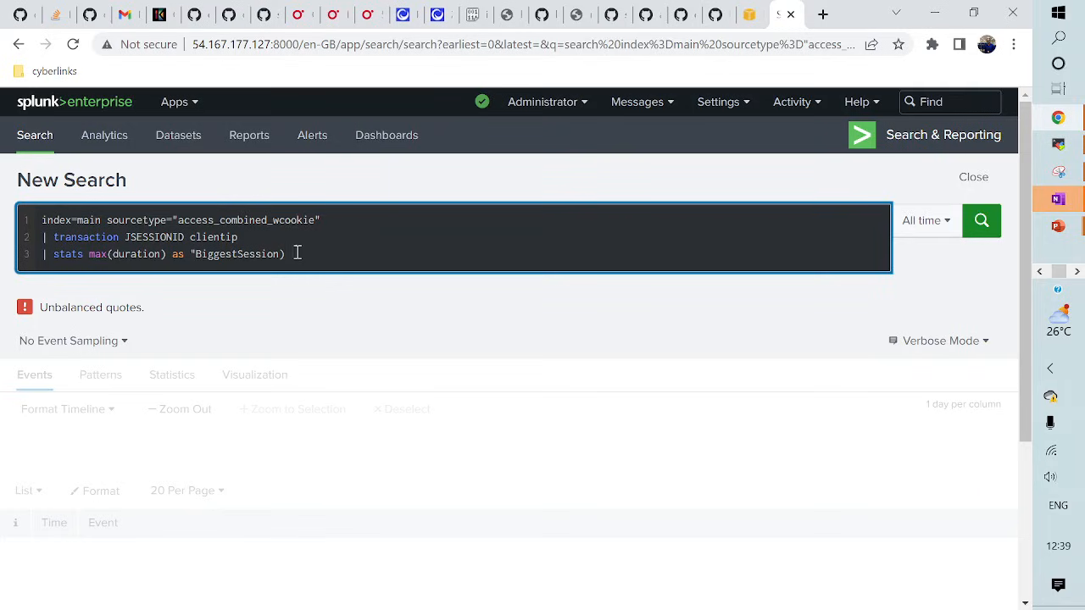
{"action": "key", "text": "BackSpace"}
{"action": "type", "text": "\""}
{"action": "key", "text": "Return"}
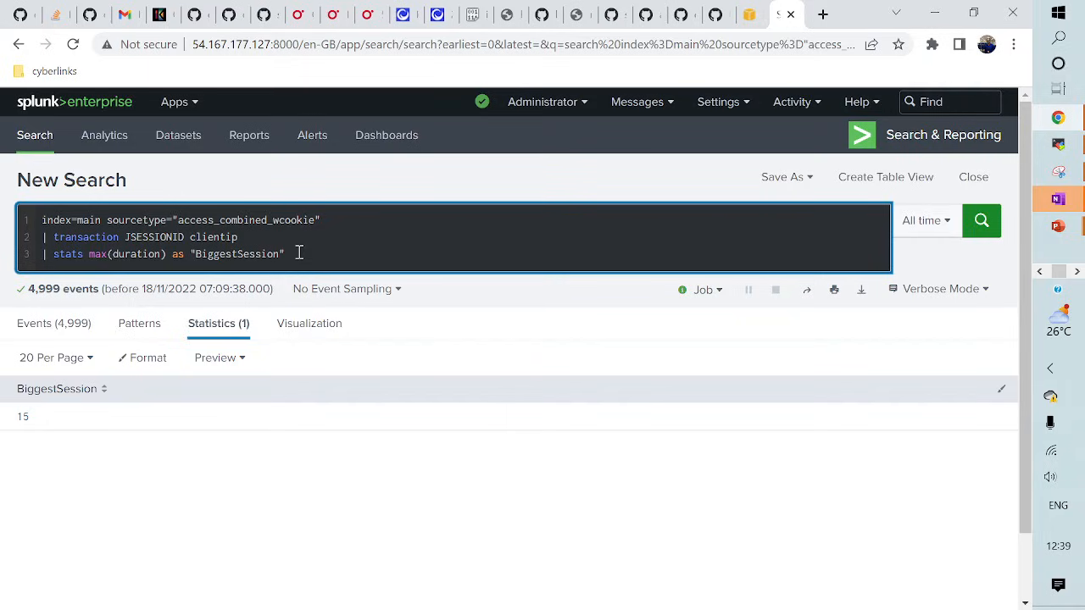
- Change line 3 to '| timechart span=1h count by duration', run it, and show it as a line chart
{"action": "key", "text": "BackSpace"}
{"action": "key", "text": "BackSpace"}
{"action": "key", "text": "BackSpace"}
{"action": "key", "text": "BackSpace"}
{"action": "key", "text": "BackSpace"}
{"action": "key", "text": "BackSpace"}
{"action": "key", "text": "BackSpace"}
{"action": "key", "text": "BackSpace"}
{"action": "key", "text": "BackSpace"}
{"action": "key", "text": "BackSpace"}
{"action": "key", "text": "BackSpace"}
{"action": "key", "text": "BackSpace"}
{"action": "key", "text": "BackSpace"}
{"action": "key", "text": "BackSpace"}
{"action": "key", "text": "BackSpace"}
{"action": "key", "text": "BackSpace"}
{"action": "key", "text": "BackSpace"}
{"action": "key", "text": "BackSpace"}
{"action": "key", "text": "BackSpace"}
{"action": "key", "text": "BackSpace"}
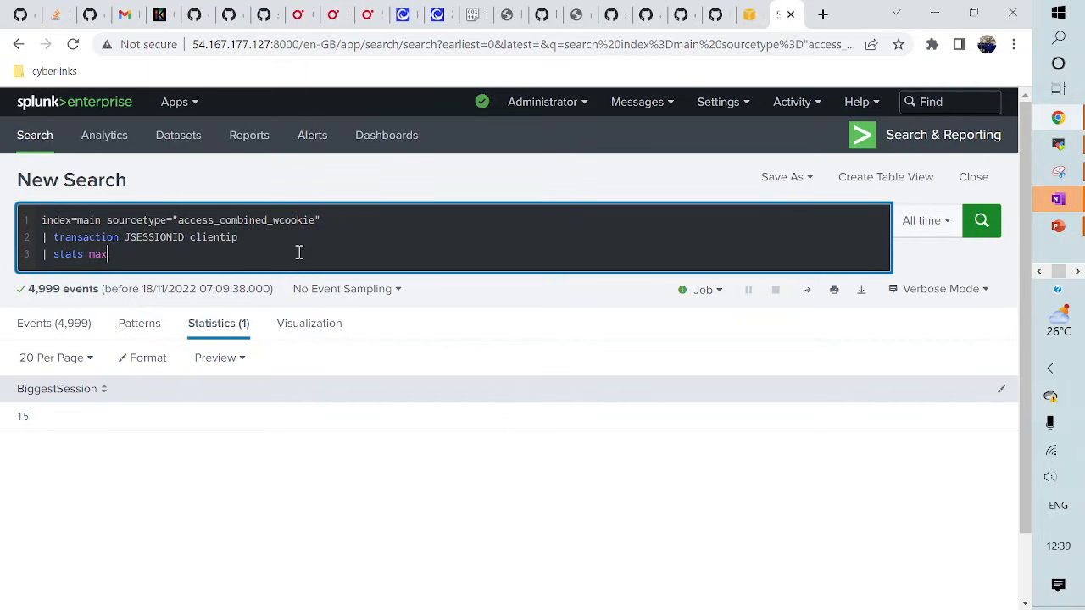
{"action": "key", "text": "BackSpace"}
{"action": "key", "text": "BackSpace"}
{"action": "key", "text": "BackSpace"}
{"action": "key", "text": "BackSpace"}
{"action": "key", "text": "BackSpace"}
{"action": "key", "text": "BackSpace"}
{"action": "type", "text": "t"}
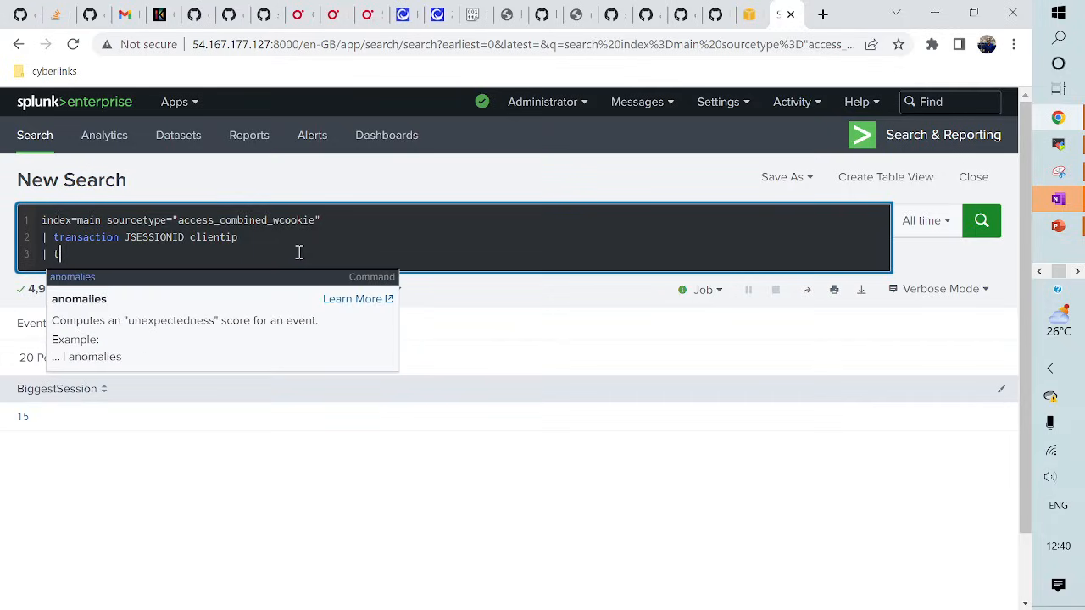
{"action": "type", "text": "imchart"}
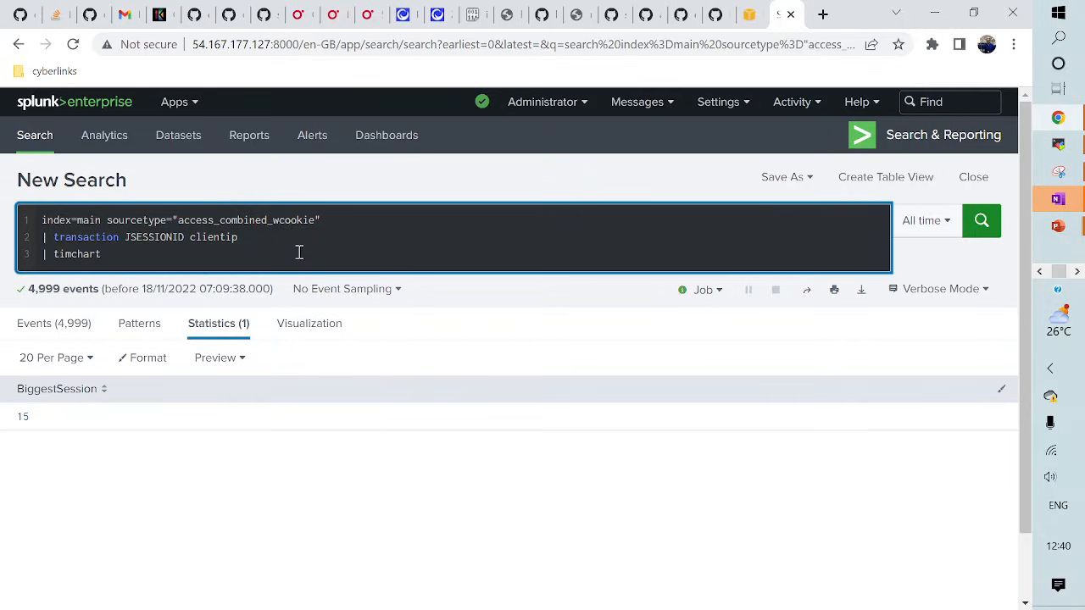
{"action": "key", "text": "BackSpace"}
{"action": "key", "text": "BackSpace"}
{"action": "key", "text": "BackSpace"}
{"action": "key", "text": "BackSpace"}
{"action": "key", "text": "BackSpace"}
{"action": "key", "text": "BackSpace"}
{"action": "type", "text": "echa"}
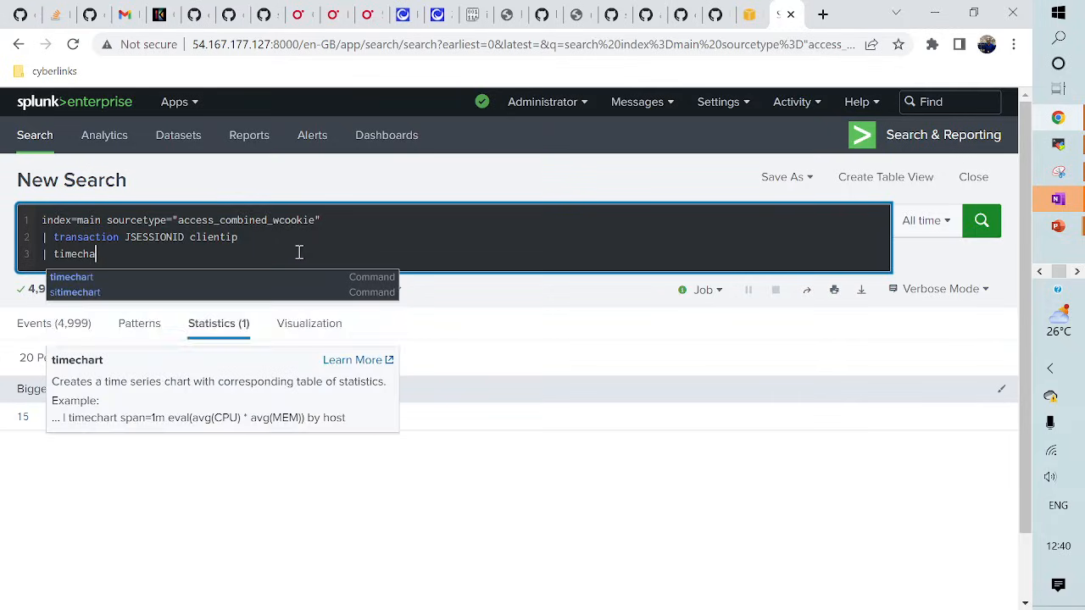
{"action": "type", "text": "rt count"}
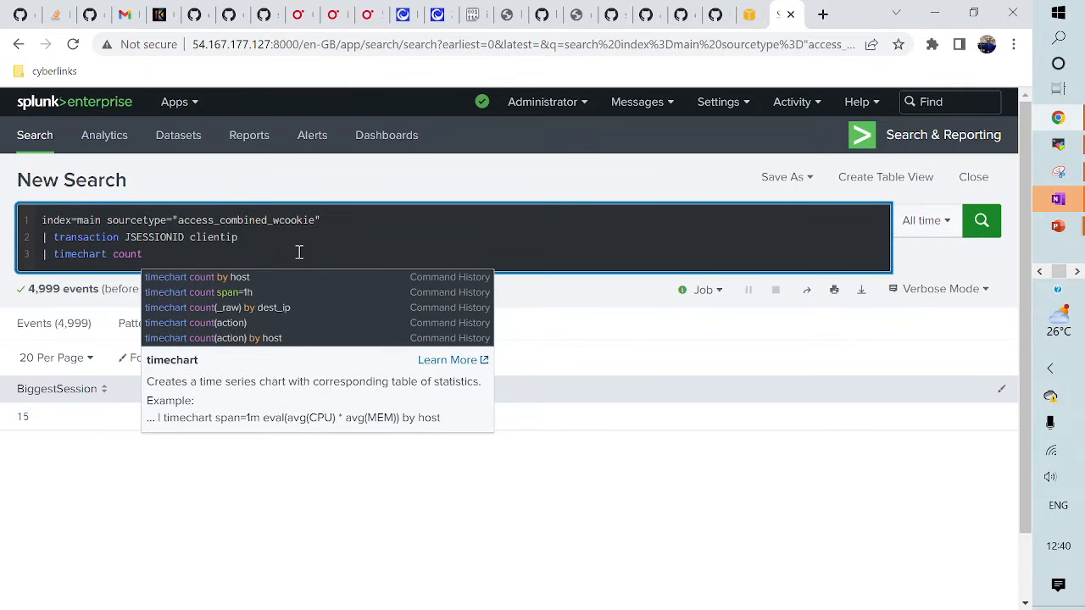
{"action": "key", "text": "BackSpace"}
{"action": "key", "text": "BackSpace"}
{"action": "key", "text": "BackSpace"}
{"action": "key", "text": "BackSpace"}
{"action": "key", "text": "BackSpace"}
{"action": "key", "text": "BackSpace"}
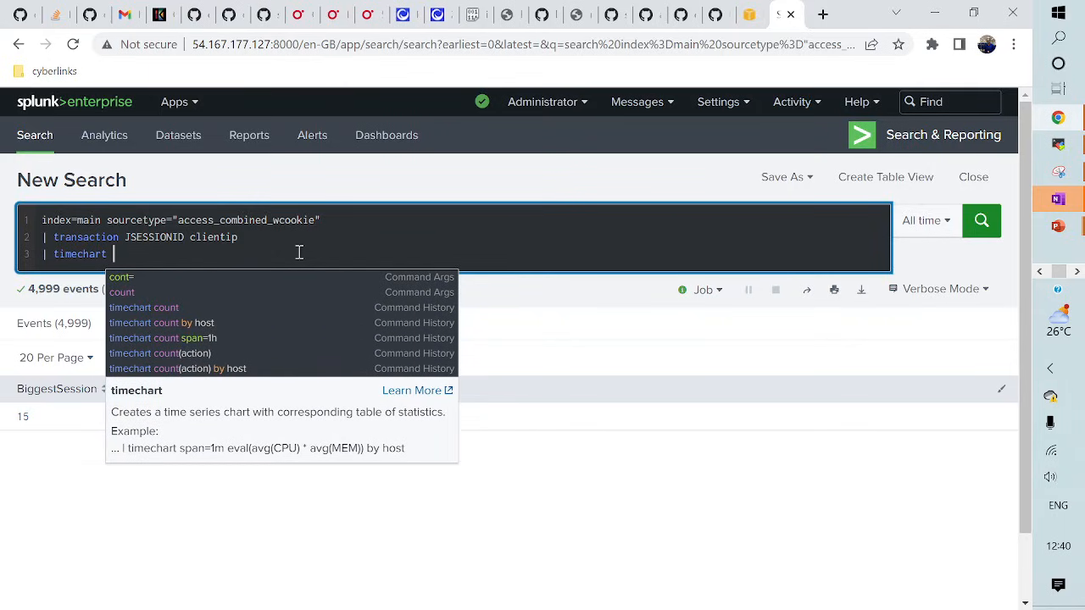
{"action": "type", "text": "span"}
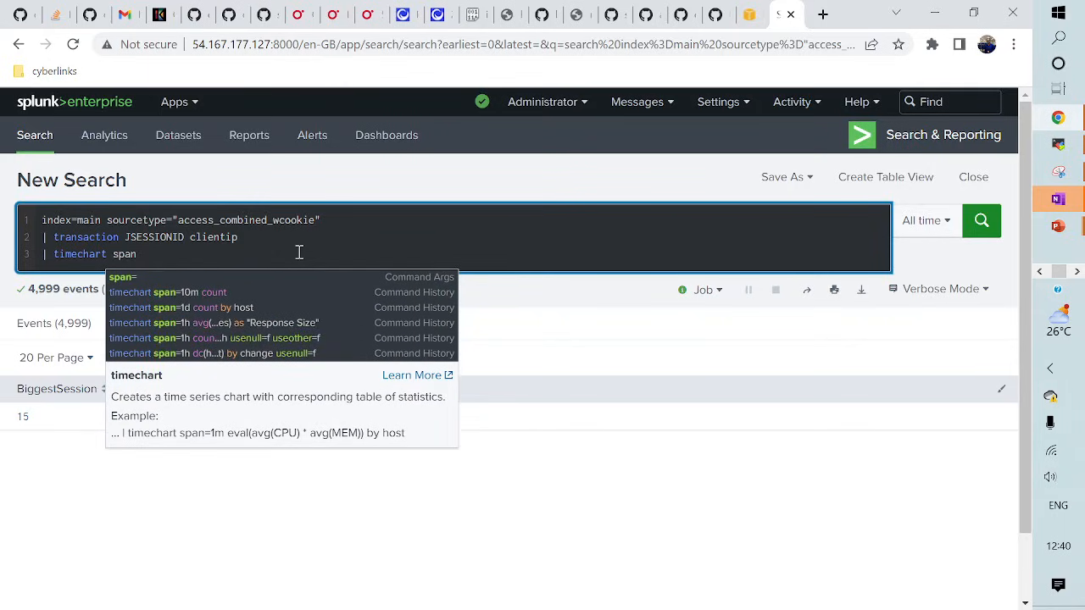
{"action": "type", "text": "="}
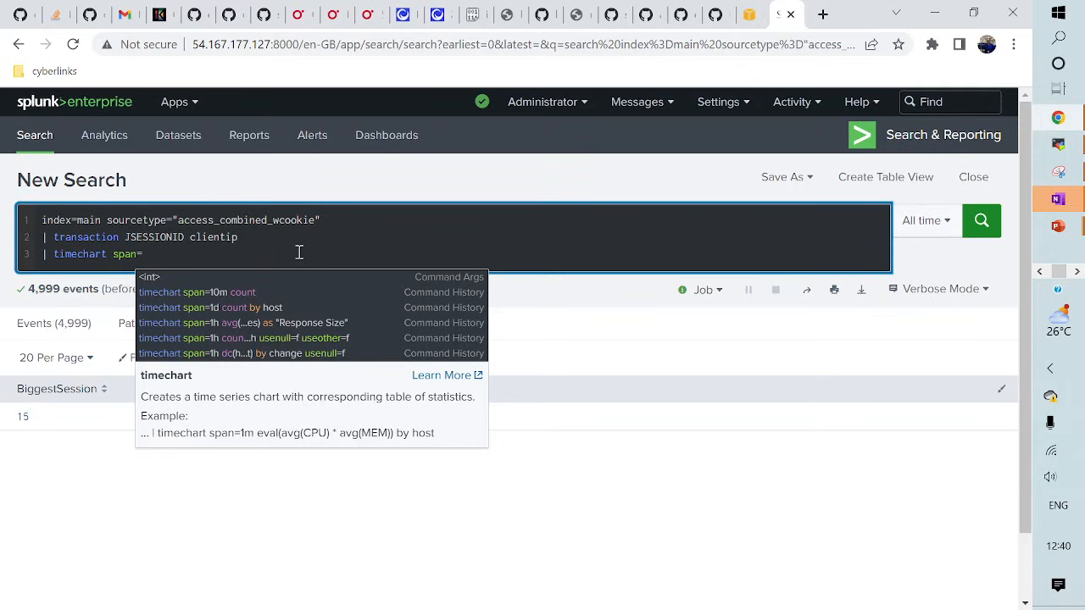
{"action": "type", "text": "1h "}
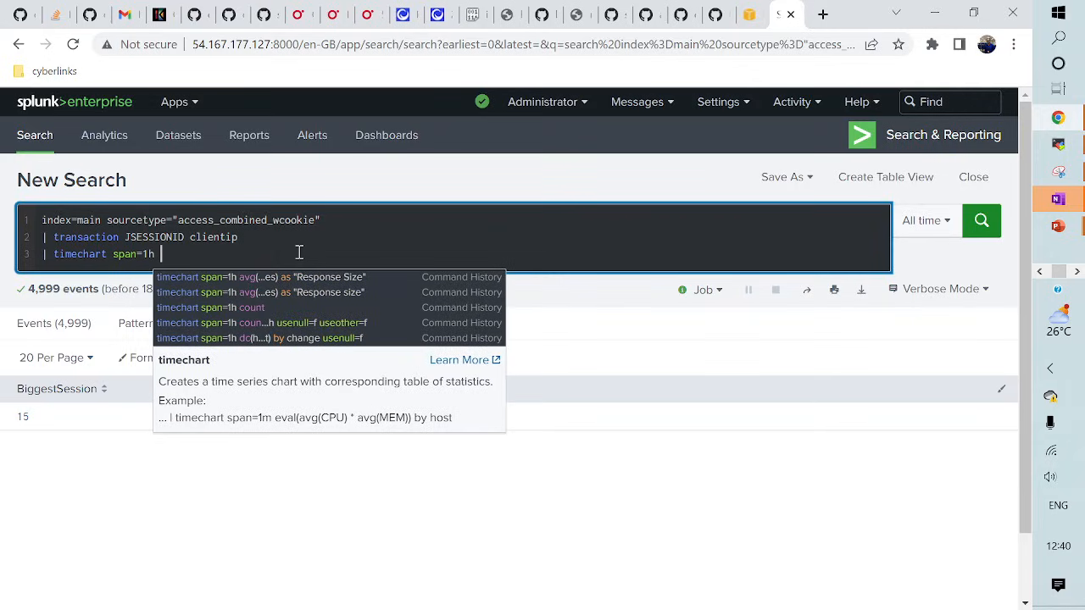
{"action": "type", "text": "coun"}
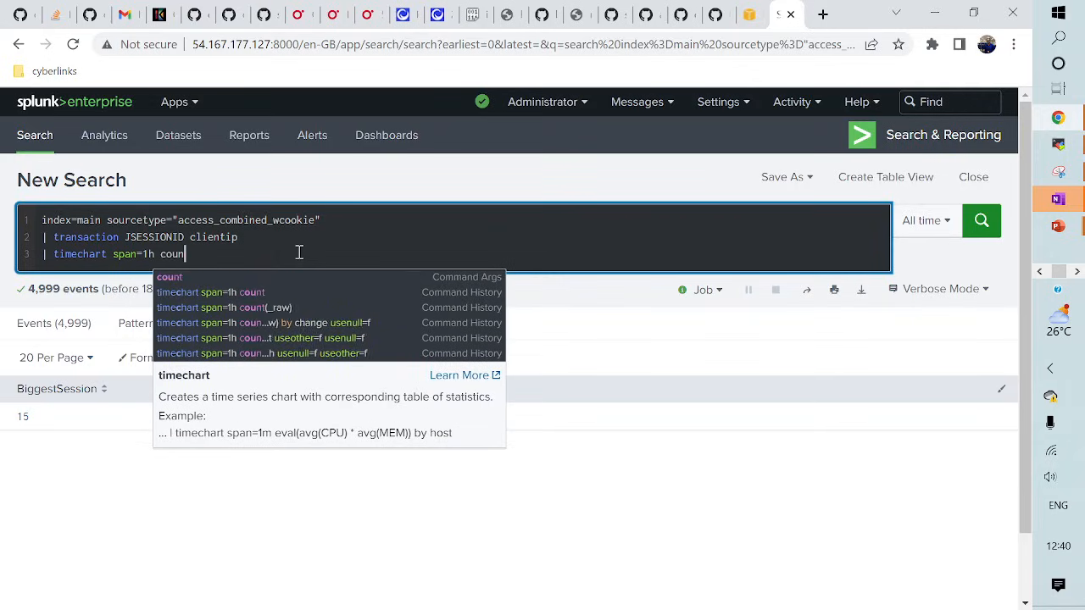
{"action": "type", "text": "t by "}
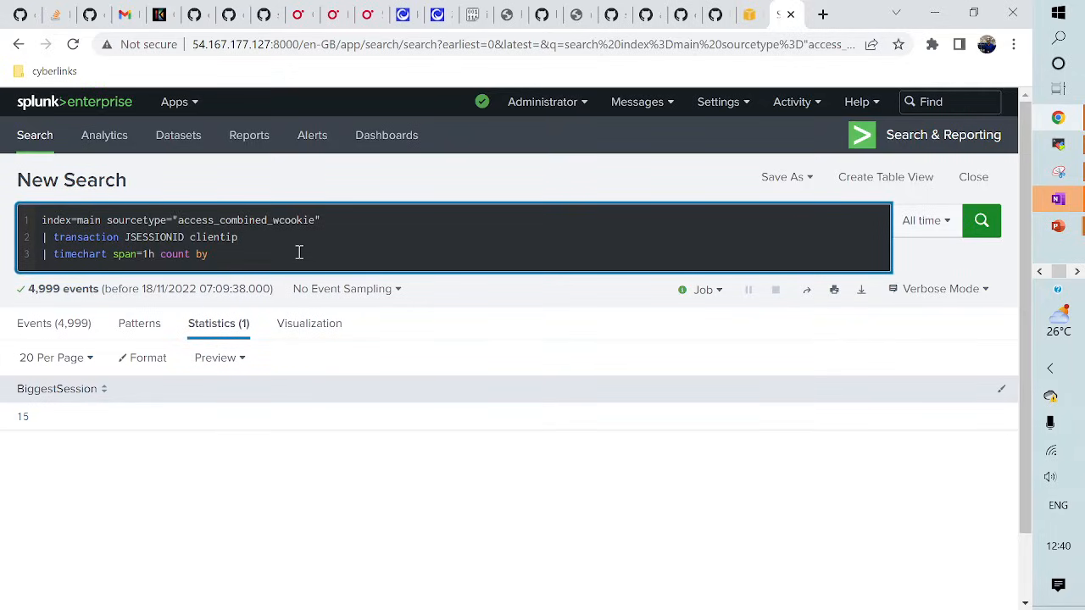
{"action": "type", "text": "duration"}
{"action": "key", "text": "Return"}
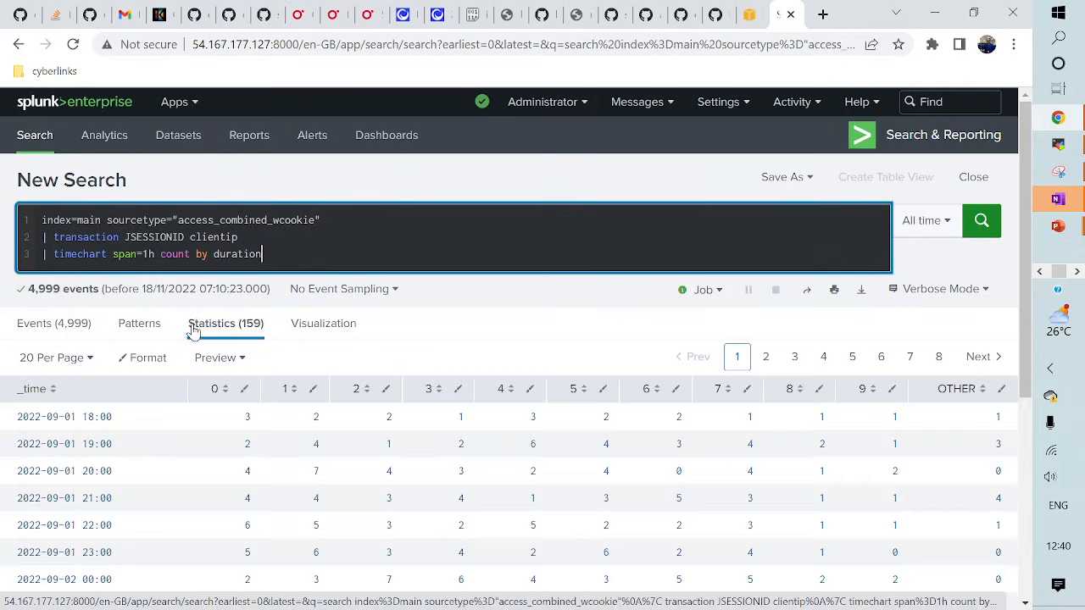
{"action": "left_click", "coordinate": [320, 331]}
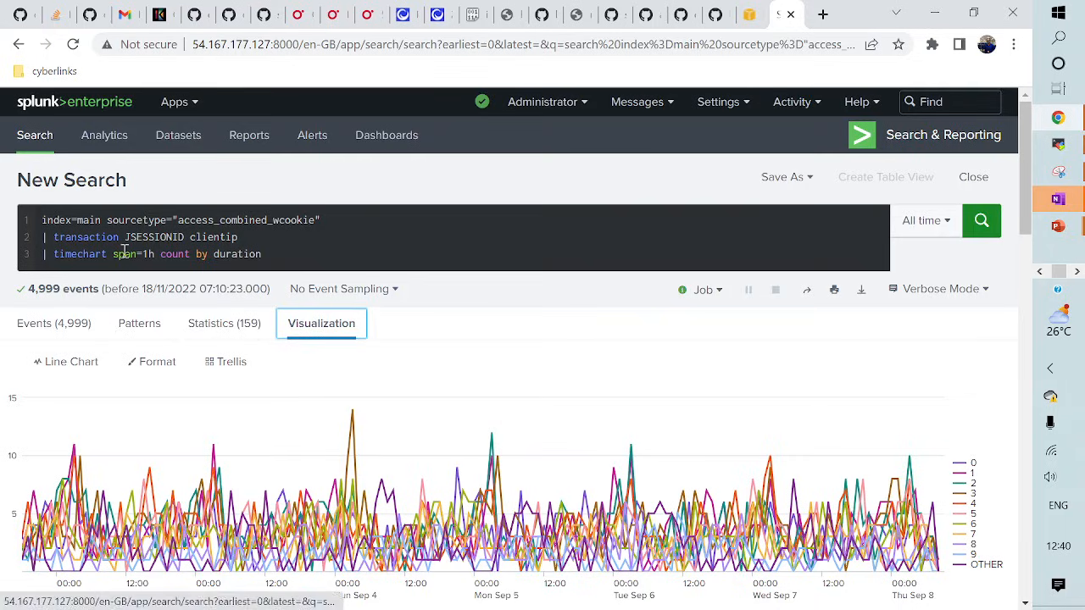
{"action": "left_click", "coordinate": [153, 254]}
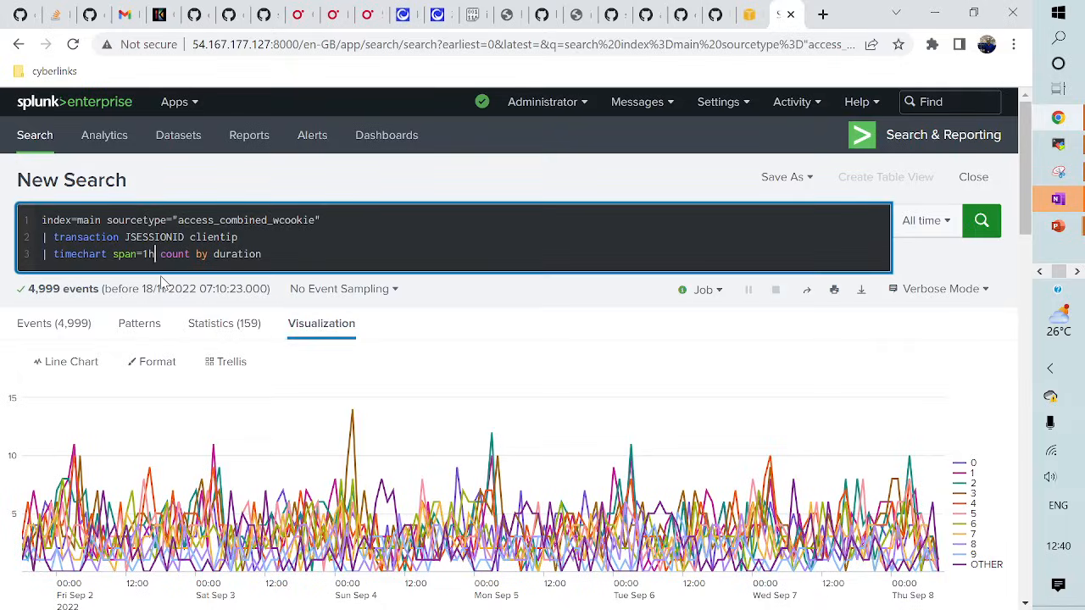
- Remove span=1h from the timechart and rerun it to chart daily counts per duration
{"action": "key", "text": "BackSpace"}
{"action": "key", "text": "BackSpace"}
{"action": "key", "text": "BackSpace"}
{"action": "key", "text": "BackSpace"}
{"action": "key", "text": "BackSpace"}
{"action": "key", "text": "BackSpace"}
{"action": "key", "text": "BackSpace"}
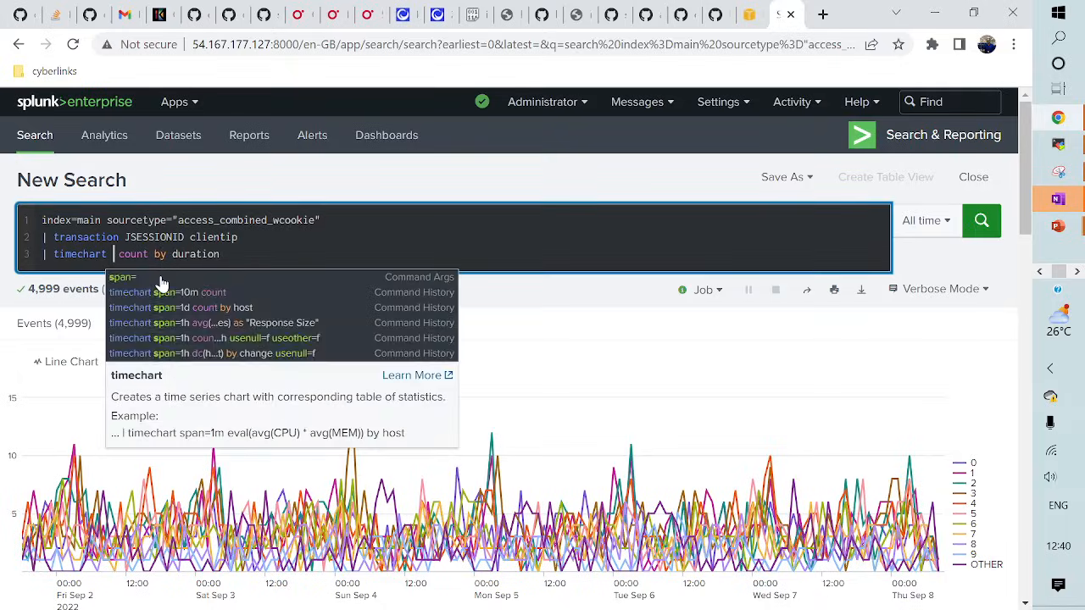
{"action": "key", "text": "Return"}
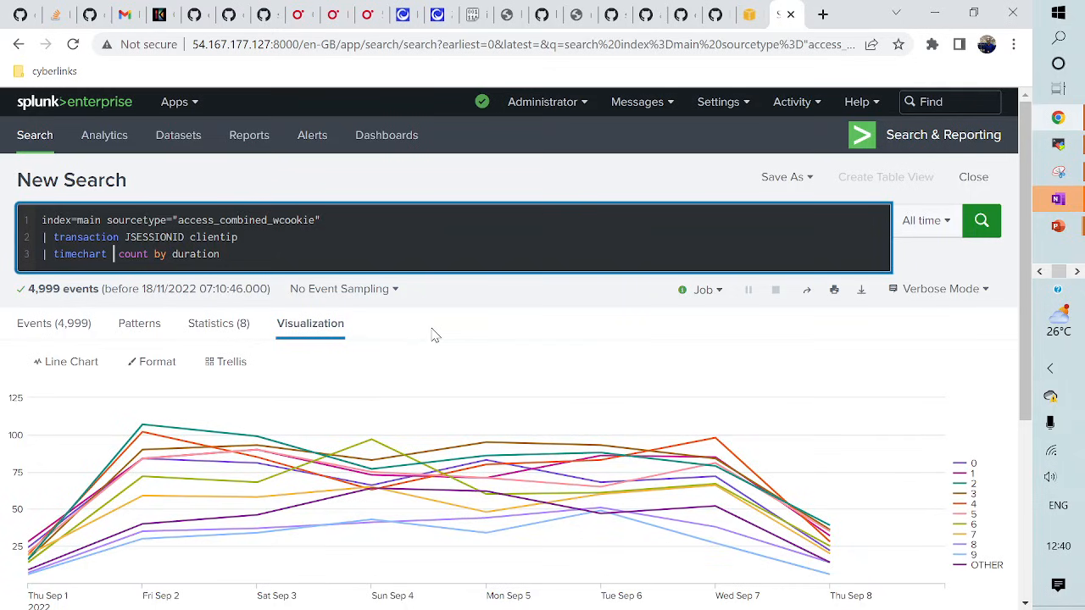
- Add startswith="action=view" endswith="purchase" to the transaction command on line 2
{"action": "mouse_move", "coordinate": [283, 431]}
{"action": "left_click", "coordinate": [273, 237]}
{"action": "type", "text": "startswith"}
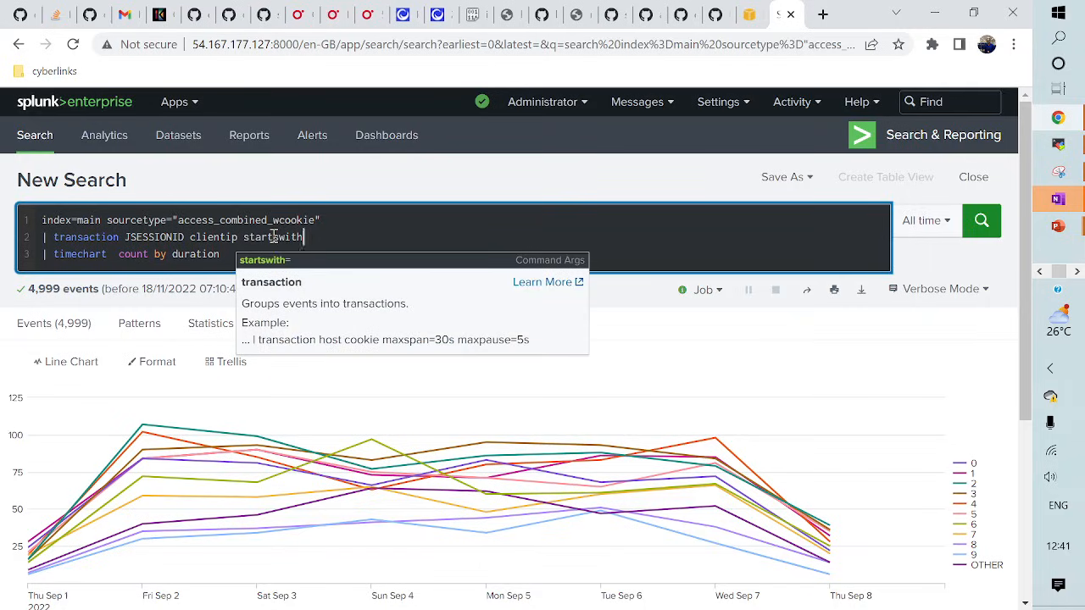
{"action": "type", "text": "="}
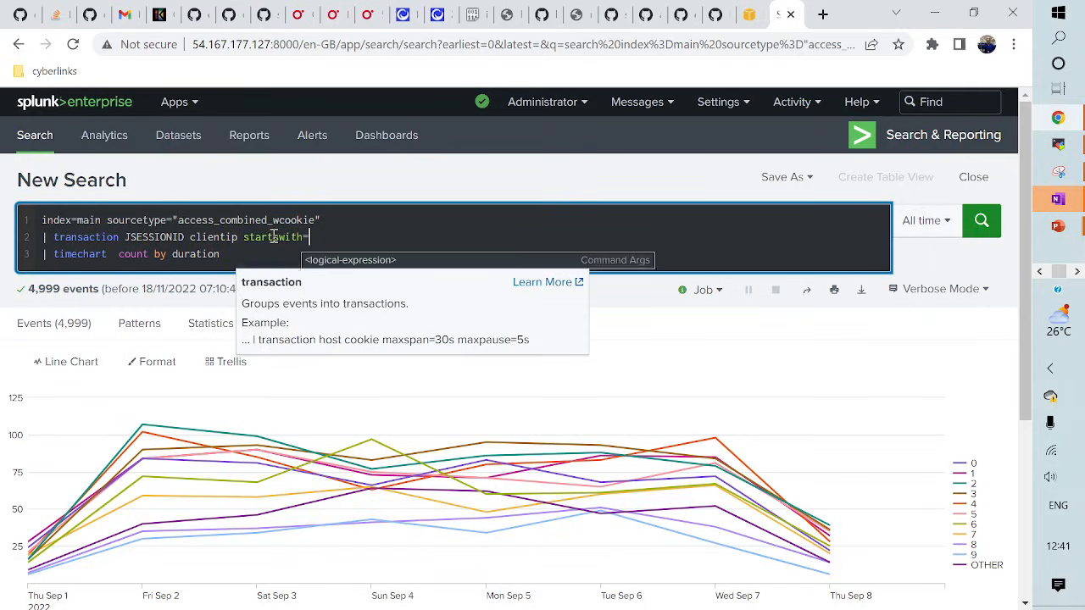
{"action": "type", "text": "\"acti"}
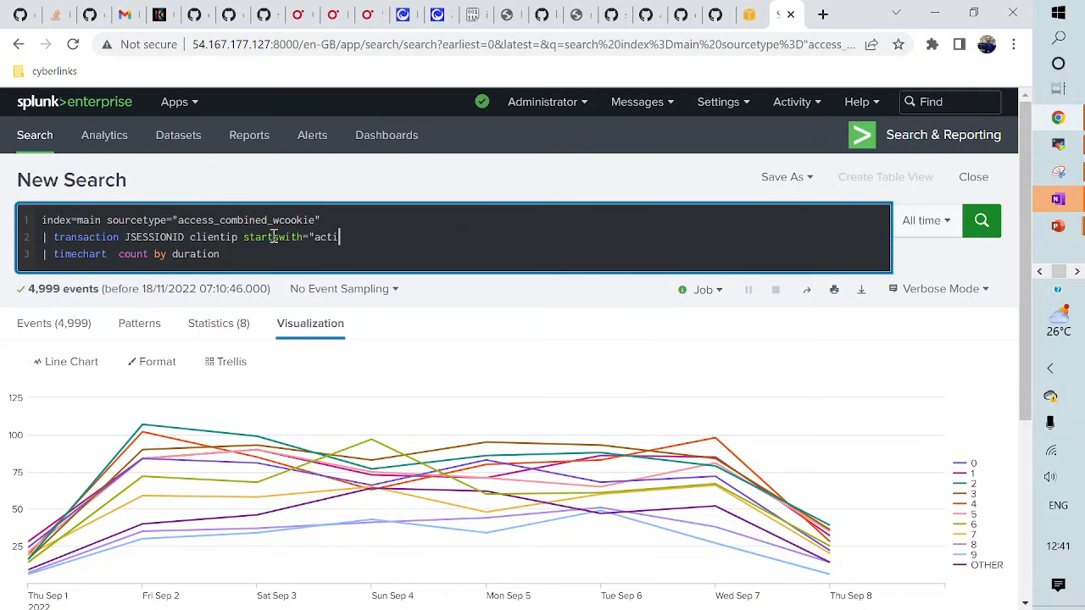
{"action": "type", "text": "on=addtocart"}
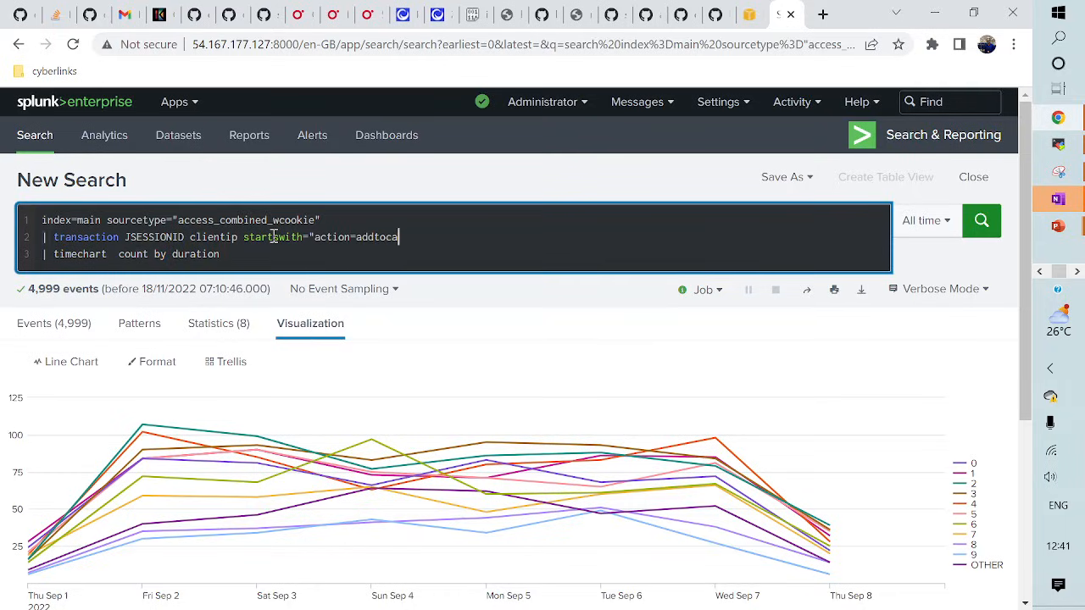
{"action": "key", "text": "BackSpace"}
{"action": "key", "text": "BackSpace"}
{"action": "key", "text": "BackSpace"}
{"action": "key", "text": "BackSpace"}
{"action": "key", "text": "BackSpace"}
{"action": "key", "text": "BackSpace"}
{"action": "key", "text": "BackSpace"}
{"action": "key", "text": "BackSpace"}
{"action": "key", "text": "BackSpace"}
{"action": "type", "text": "view\" ends"}
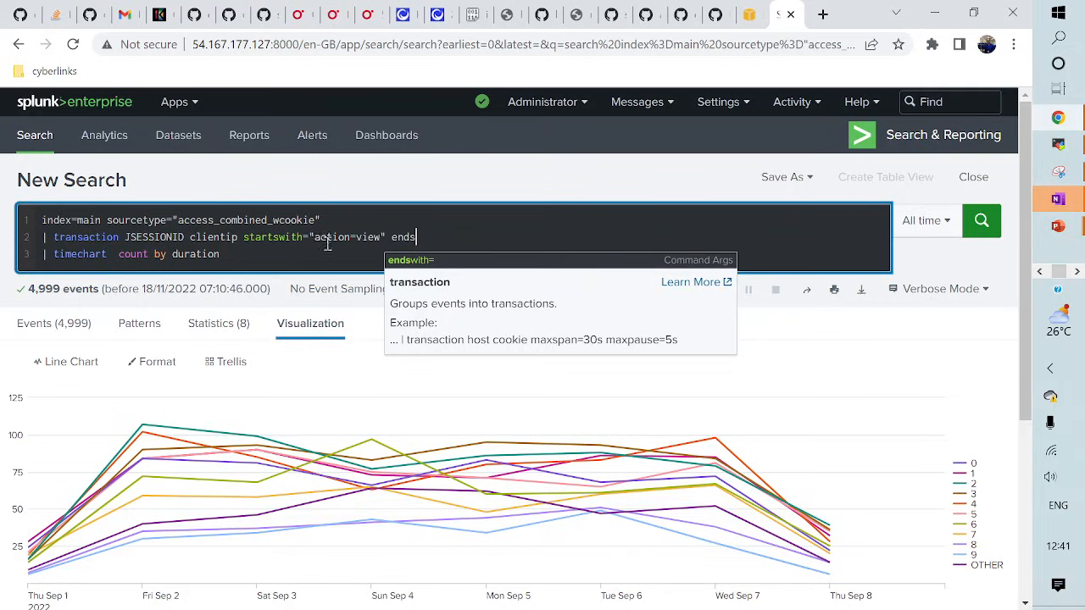
{"action": "left_click", "coordinate": [409, 260]}
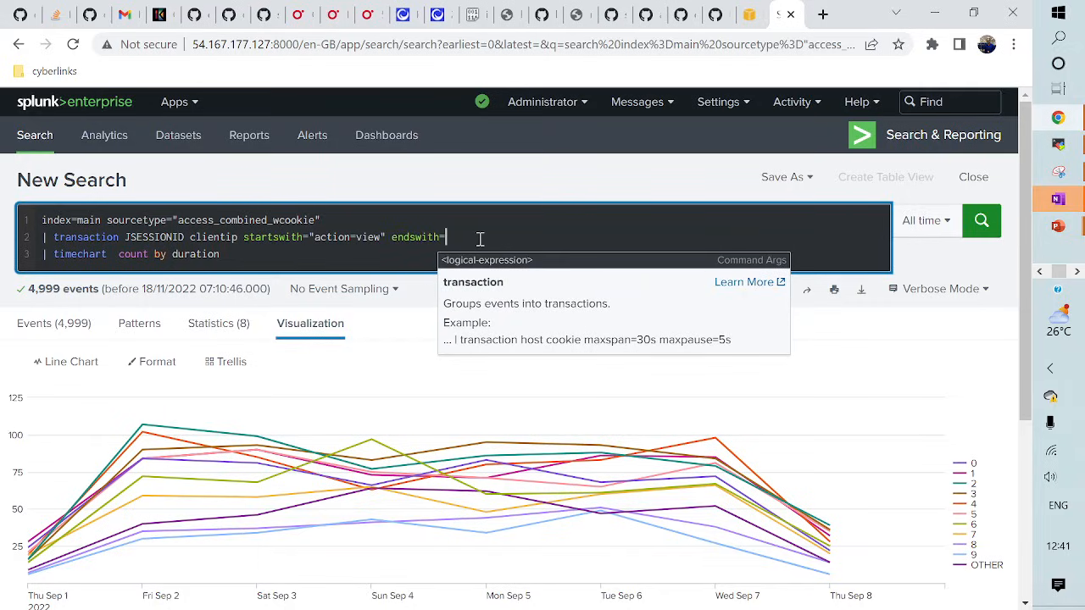
{"action": "type", "text": "\"pu"}
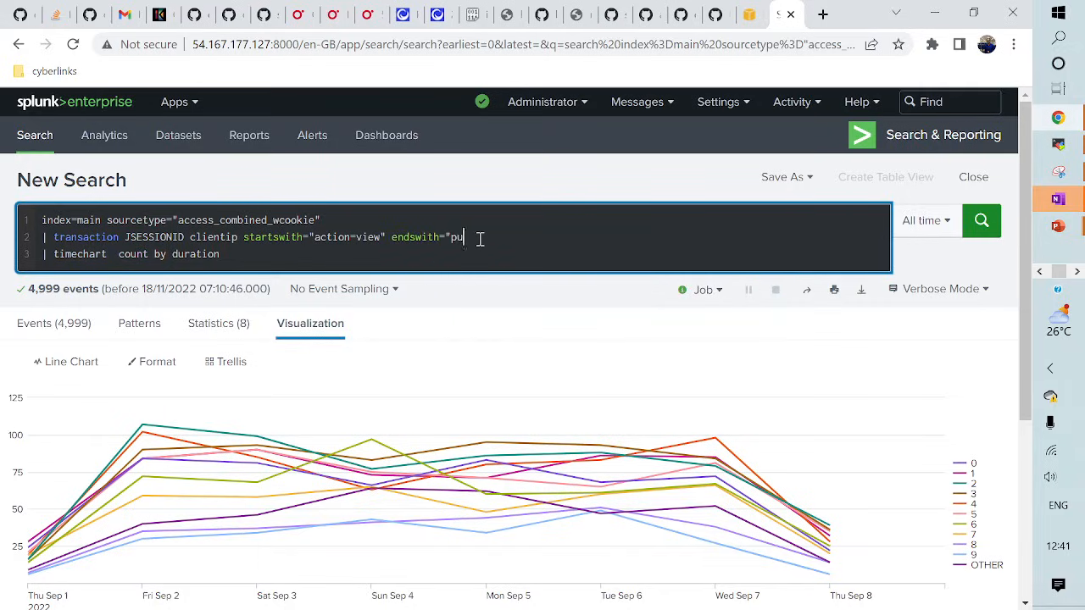
{"action": "type", "text": "rchase\""}
{"action": "left_click", "coordinate": [278, 257]}
{"action": "key", "text": "shift+Home"}
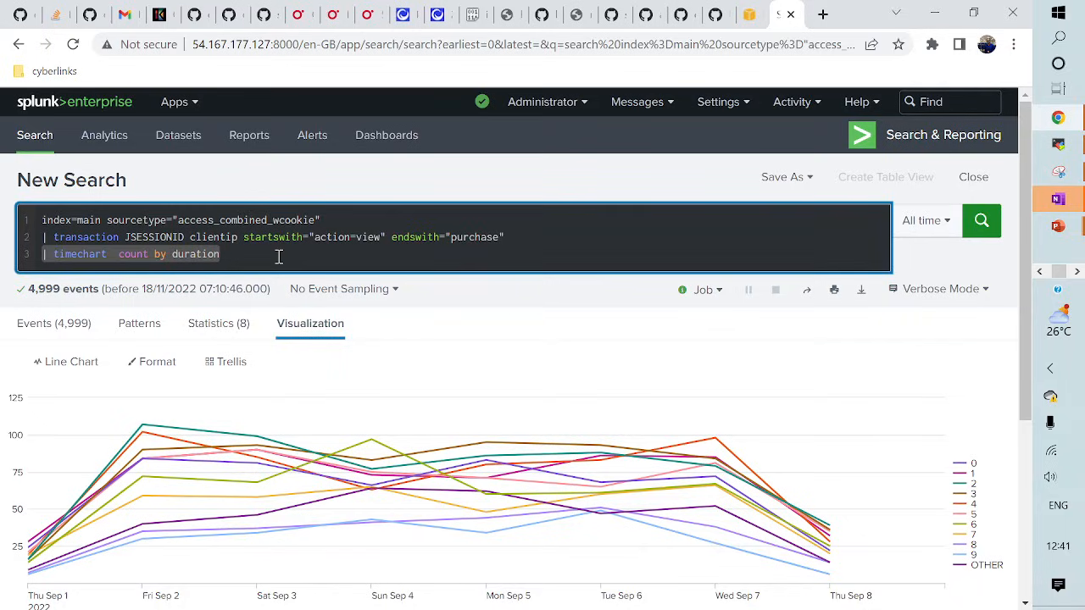
- Delete the timechart line, rerun to list 1,712 transactions, and check the closed_txn field summary
{"action": "key", "text": "BackSpace"}
{"action": "key", "text": "BackSpace"}
{"action": "key", "text": "Return"}
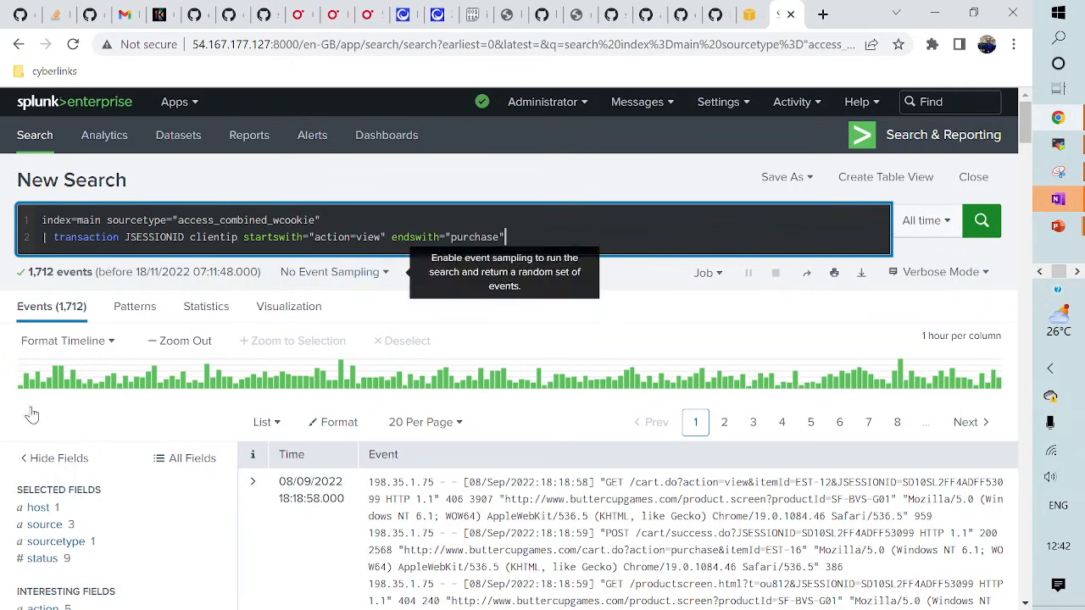
{"action": "scroll", "coordinate": [51, 437], "scroll_direction": "down", "scroll_amount": 3}
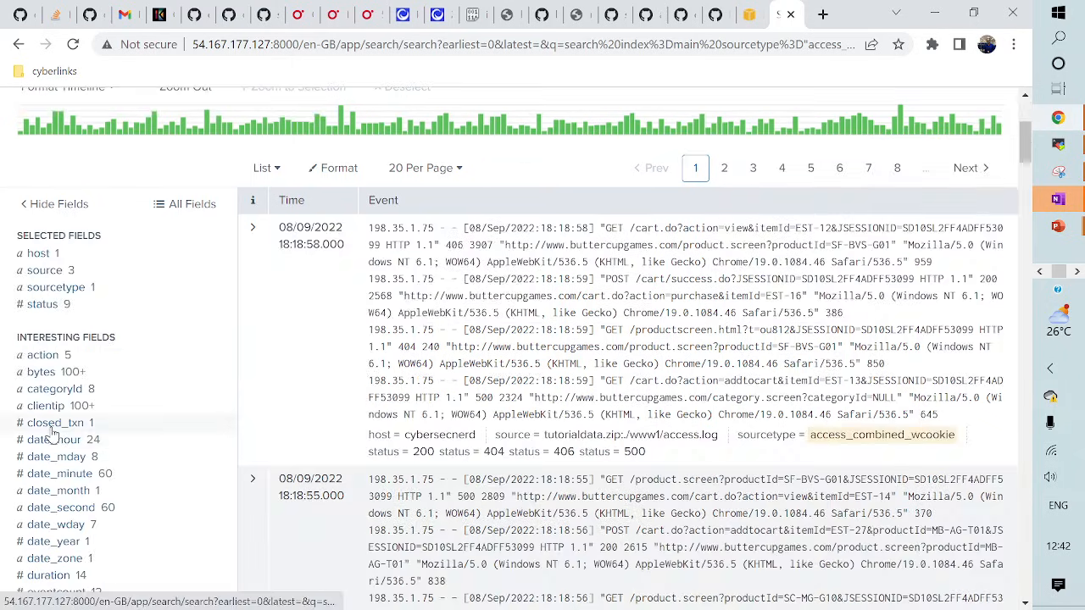
{"action": "left_click", "coordinate": [53, 423]}
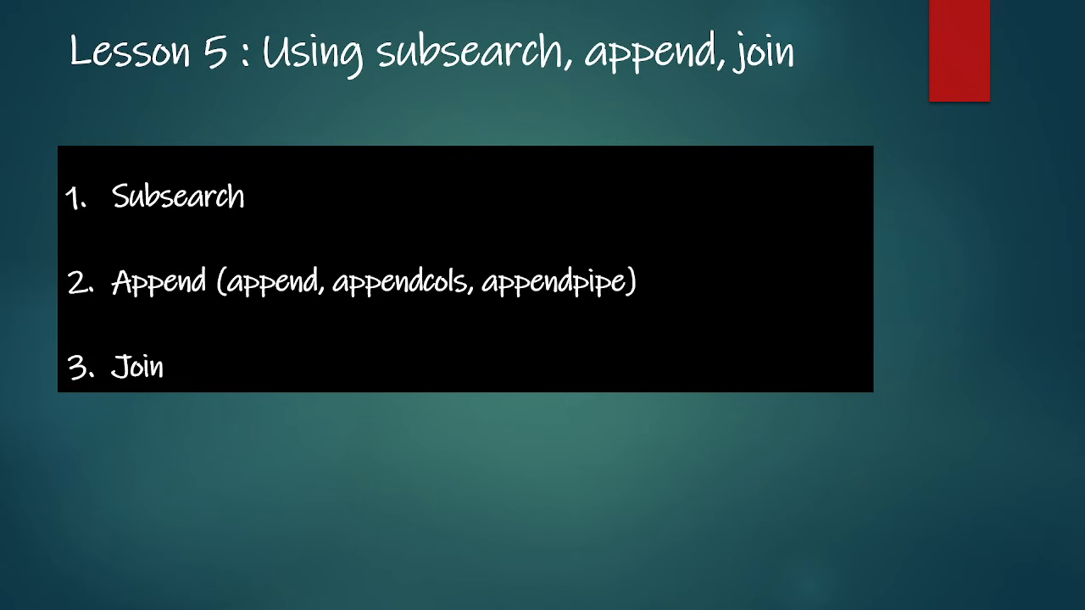
- Advance the slides to 'Subsearch example', then return to the Splunk search page
{"action": "key", "text": "Right"}
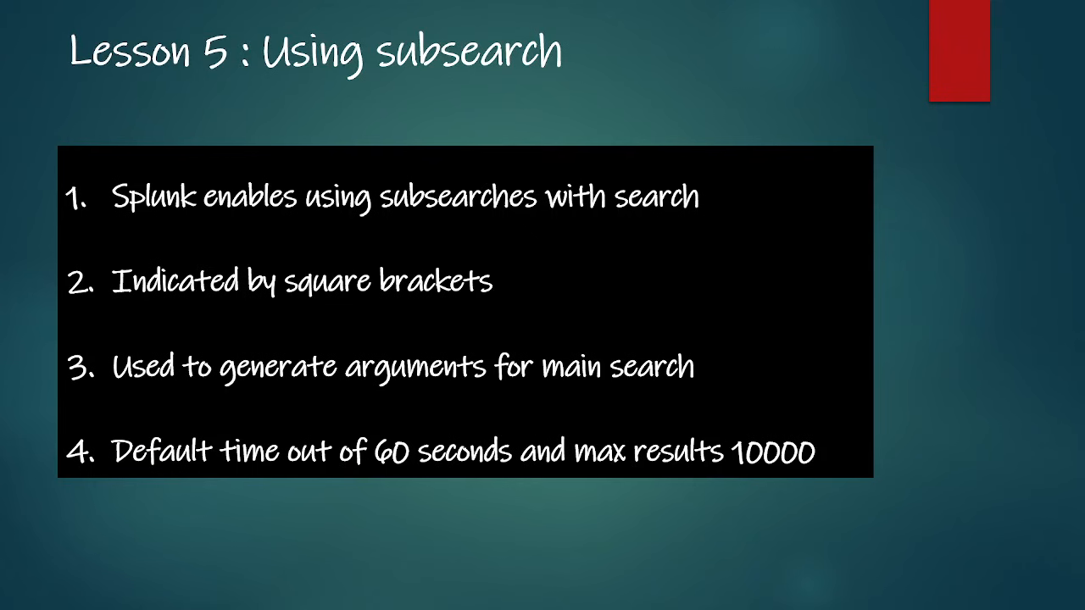
{"action": "key", "text": "Right"}
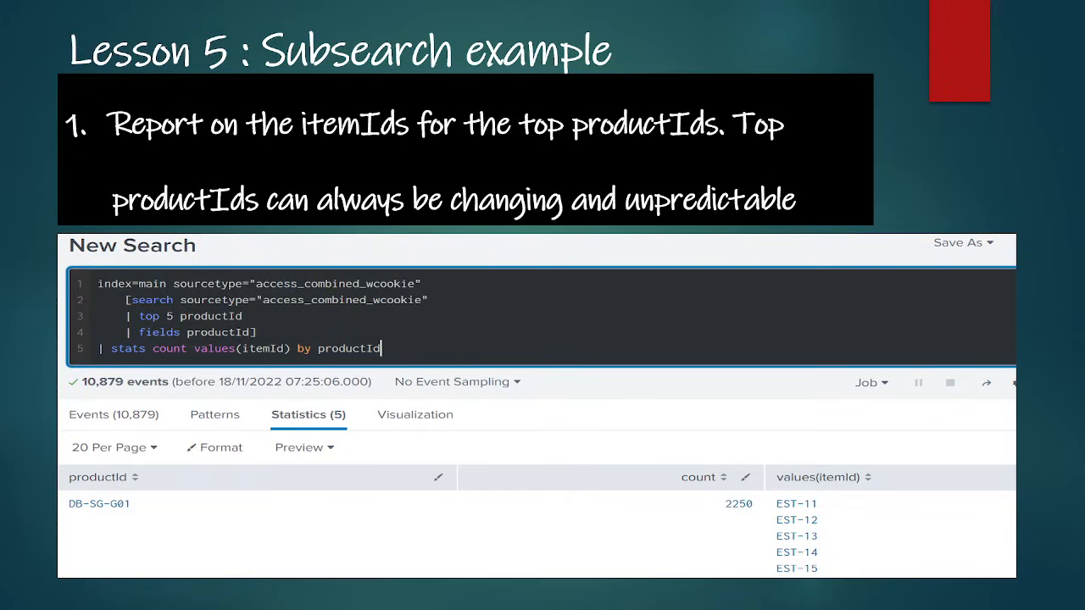
{"action": "key", "text": "alt+Tab"}
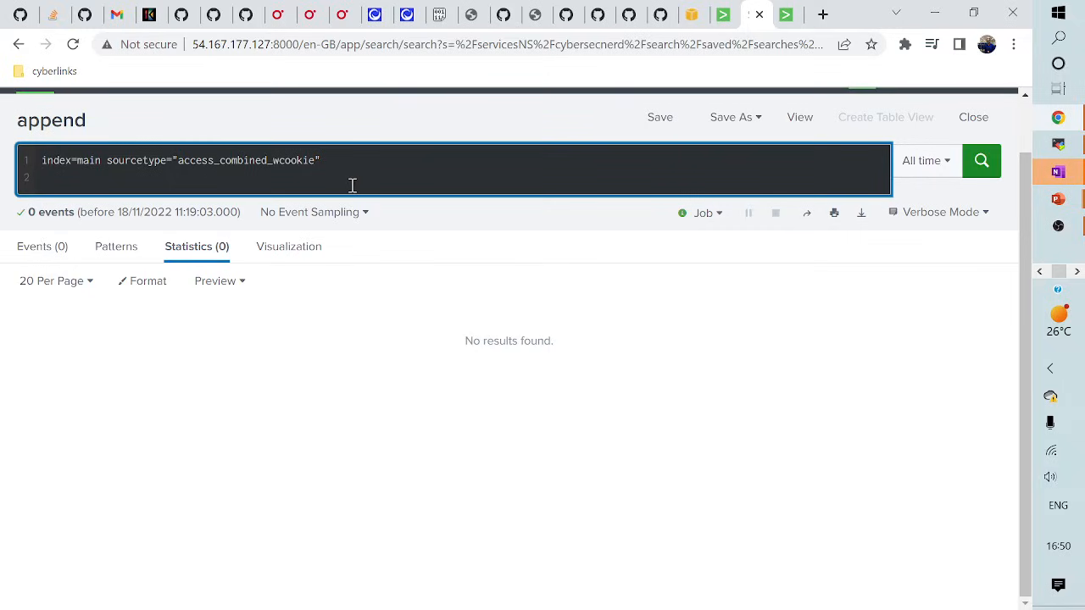
- Add the subsearch '[ search sourcetype=access_combined_wcookie | top 3 productId | fields productId]'
{"action": "type", "text": "[ sea"}
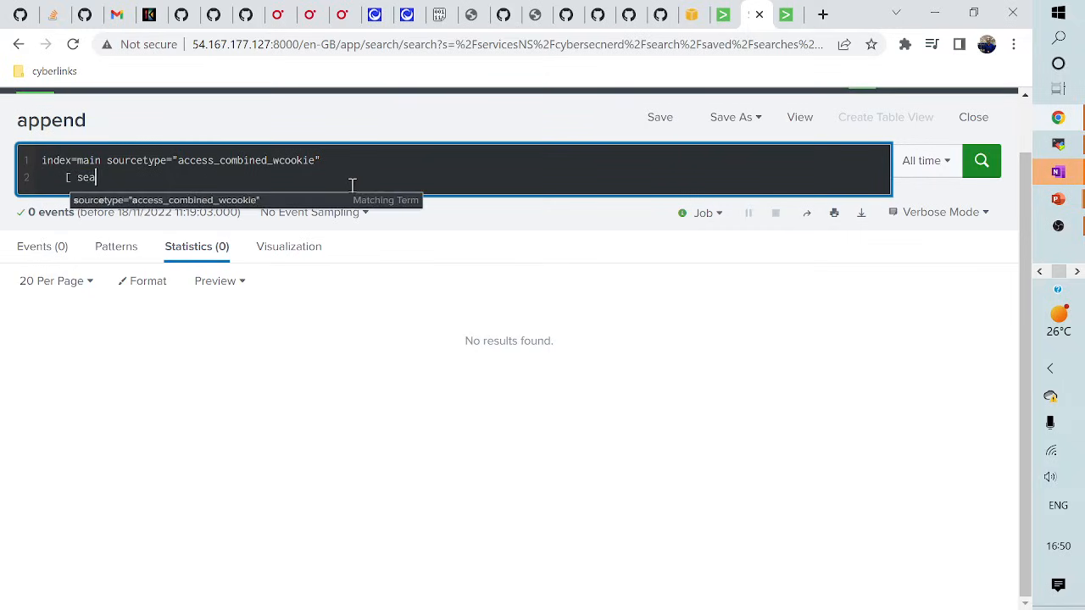
{"action": "type", "text": "rch sourc"}
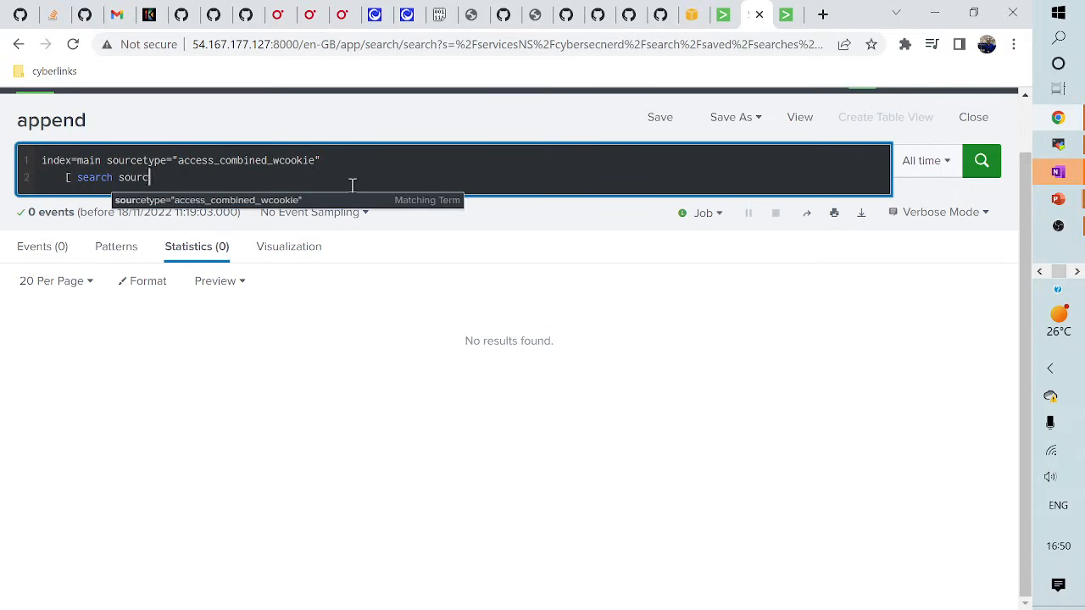
{"action": "type", "text": "etype="}
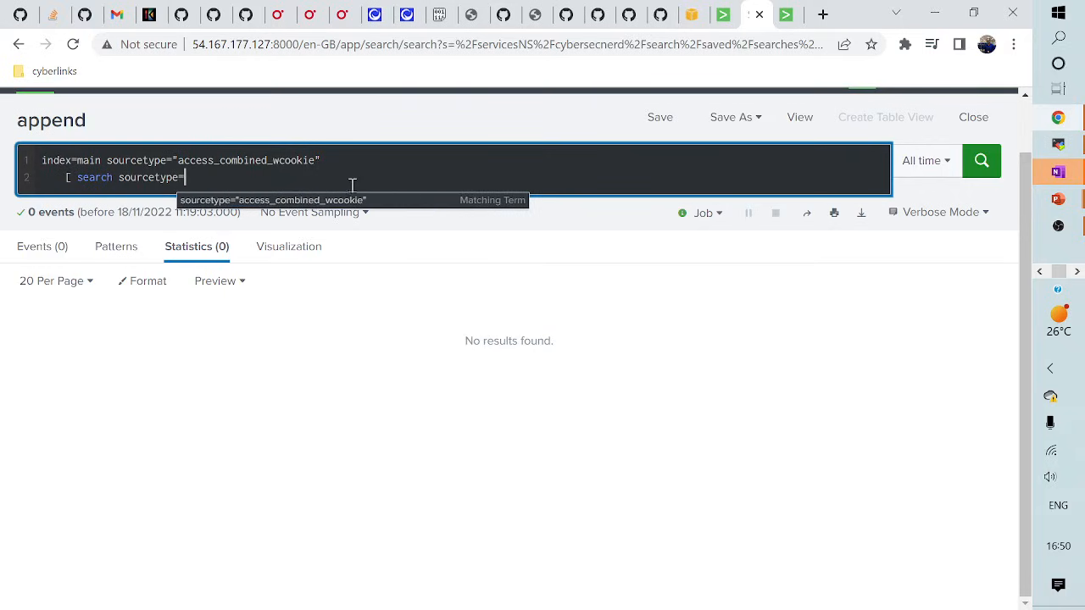
{"action": "left_click", "coordinate": [320, 204]}
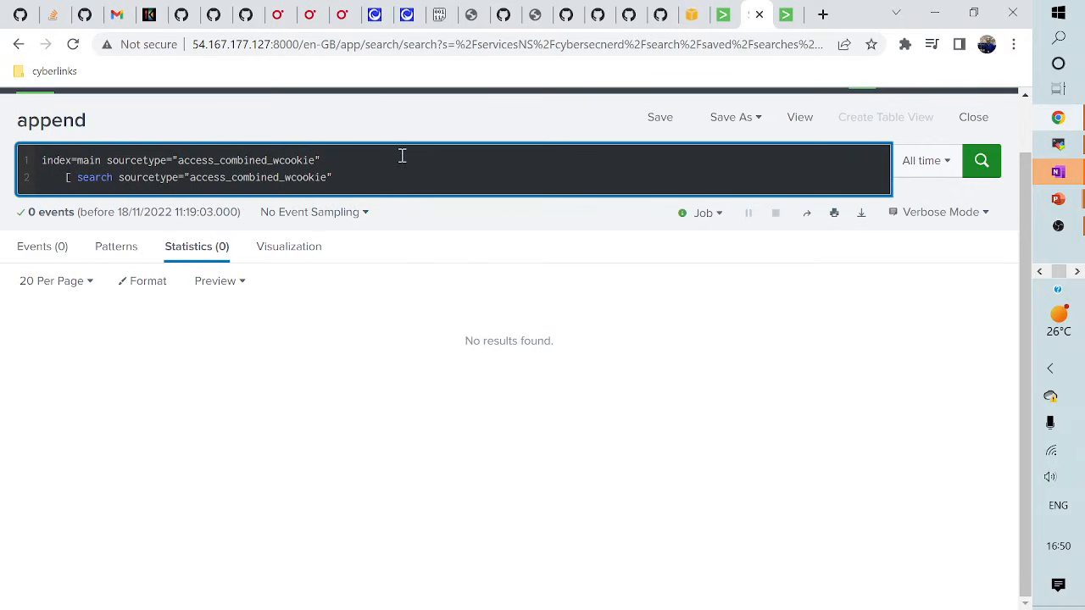
{"action": "key", "text": "Return"}
{"action": "type", "text": "| top"}
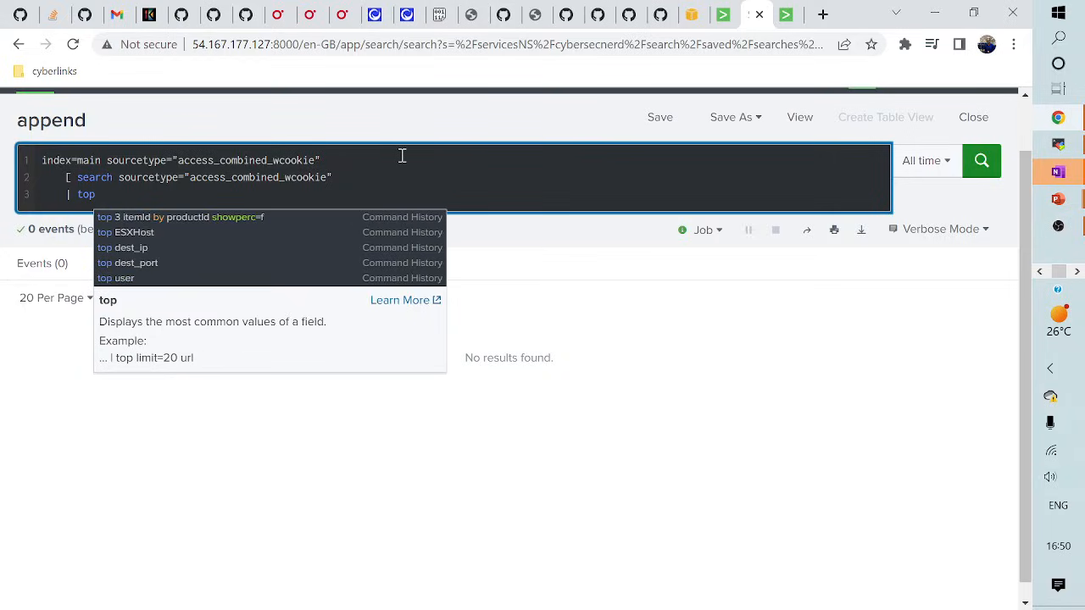
{"action": "type", "text": " 3 pro"}
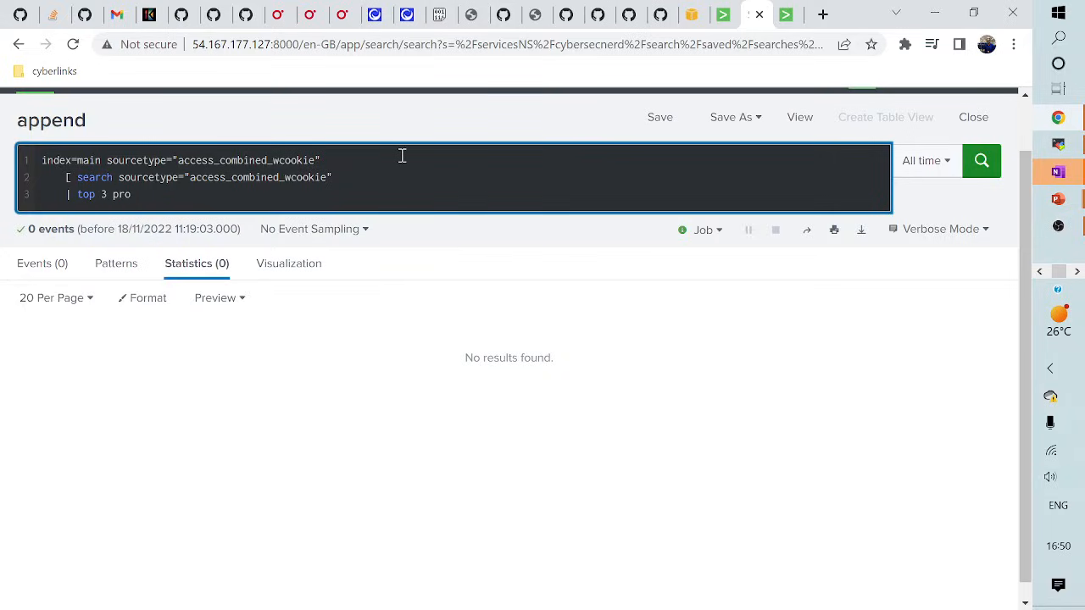
{"action": "type", "text": "c"}
{"action": "key", "text": "BackSpace"}
{"action": "type", "text": "ductId"}
{"action": "key", "text": "Return"}
{"action": "type", "text": "| fileds"}
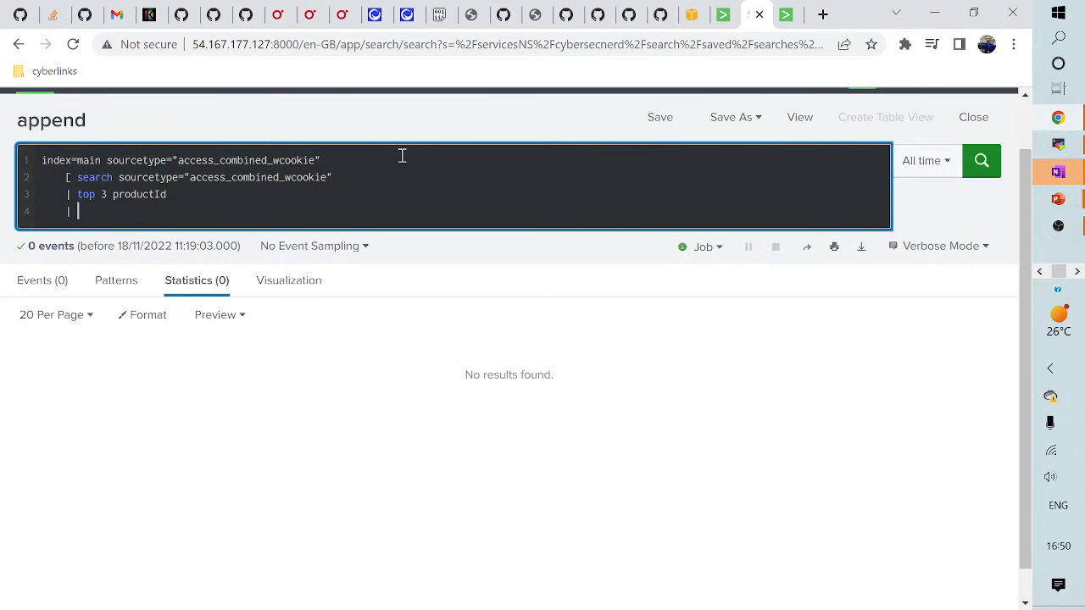
{"action": "key", "text": "BackSpace"}
{"action": "key", "text": "BackSpace"}
{"action": "key", "text": "BackSpace"}
{"action": "key", "text": "BackSpace"}
{"action": "key", "text": "BackSpace"}
{"action": "type", "text": "elds "}
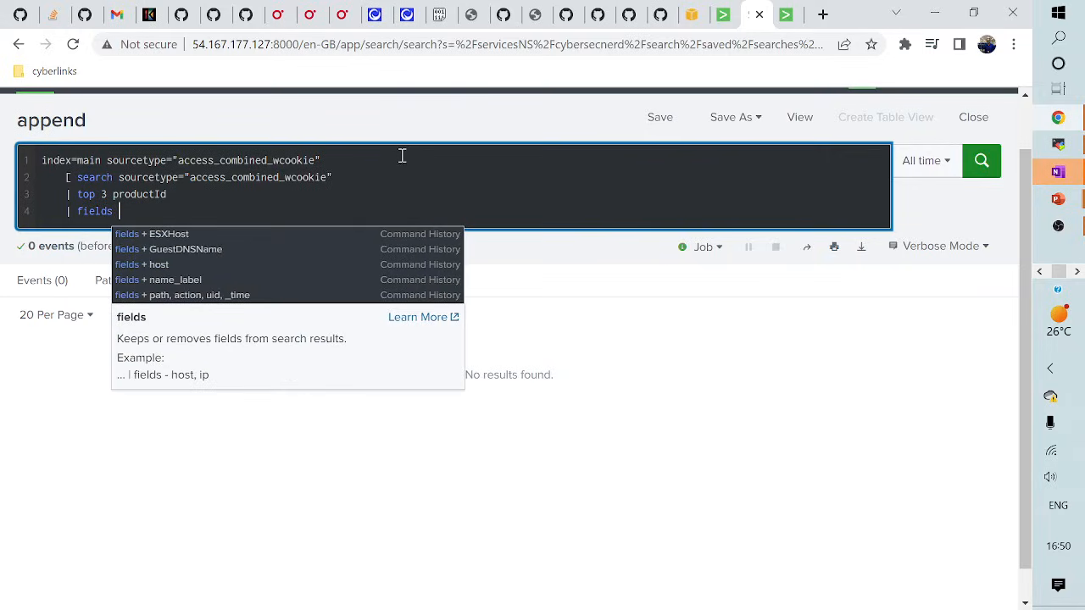
{"action": "type", "text": "product"}
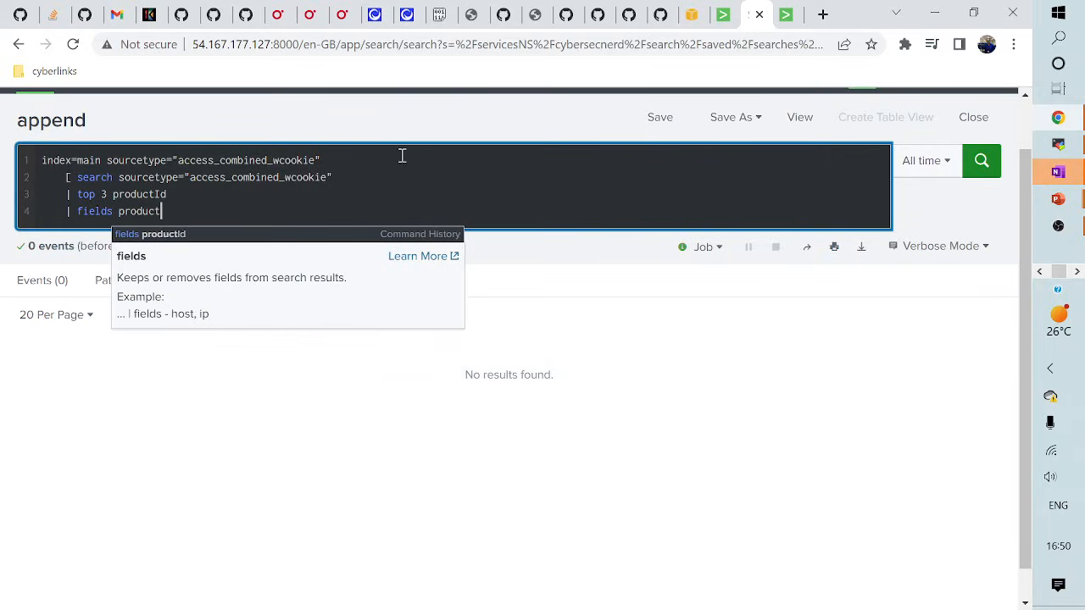
{"action": "type", "text": "Id]"}
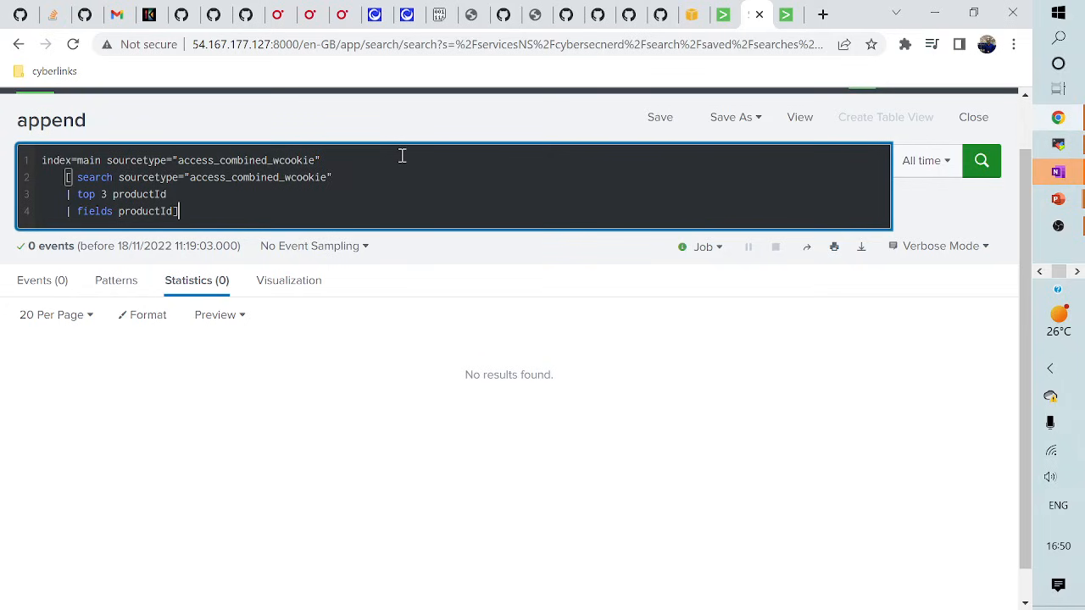
- Append '| stats count values(itemId) by productId' as a new query line
{"action": "key", "text": "shift+Return"}
{"action": "type", "text": "| stats"}
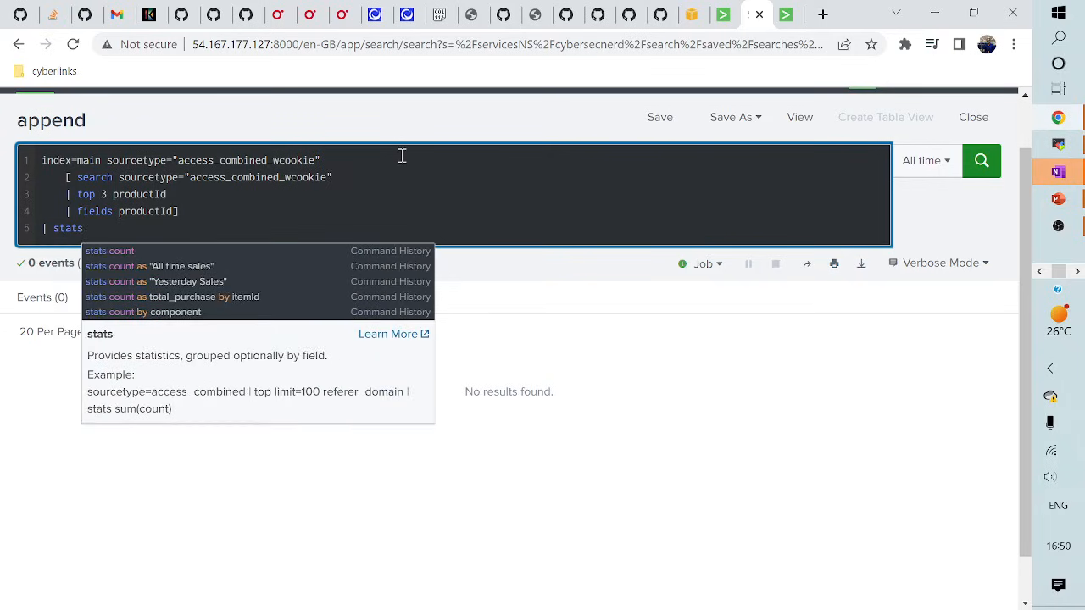
{"action": "type", "text": " count val"}
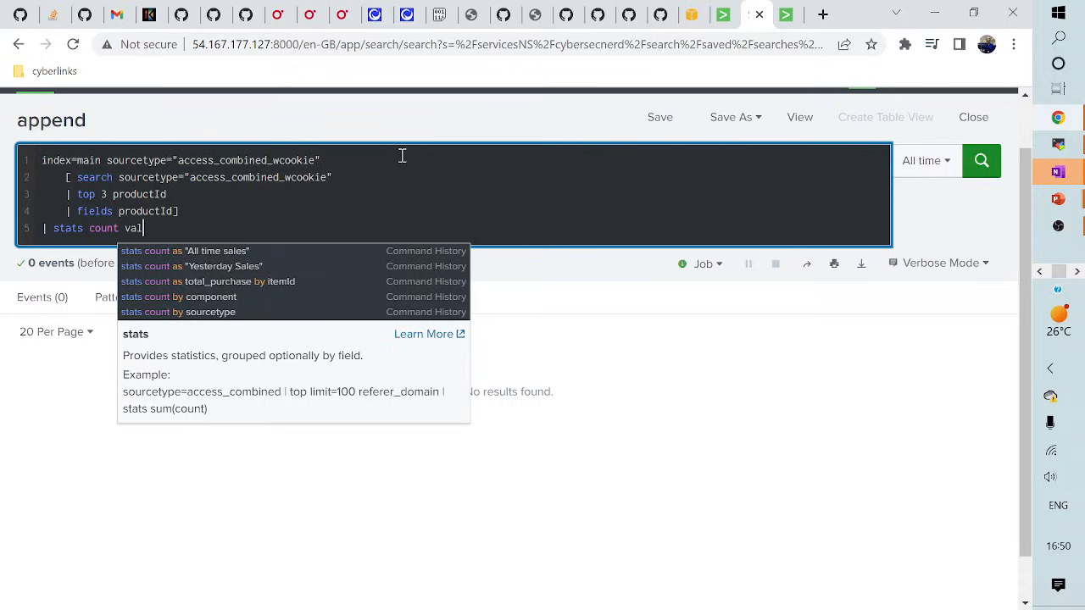
{"action": "type", "text": "ues(iet"}
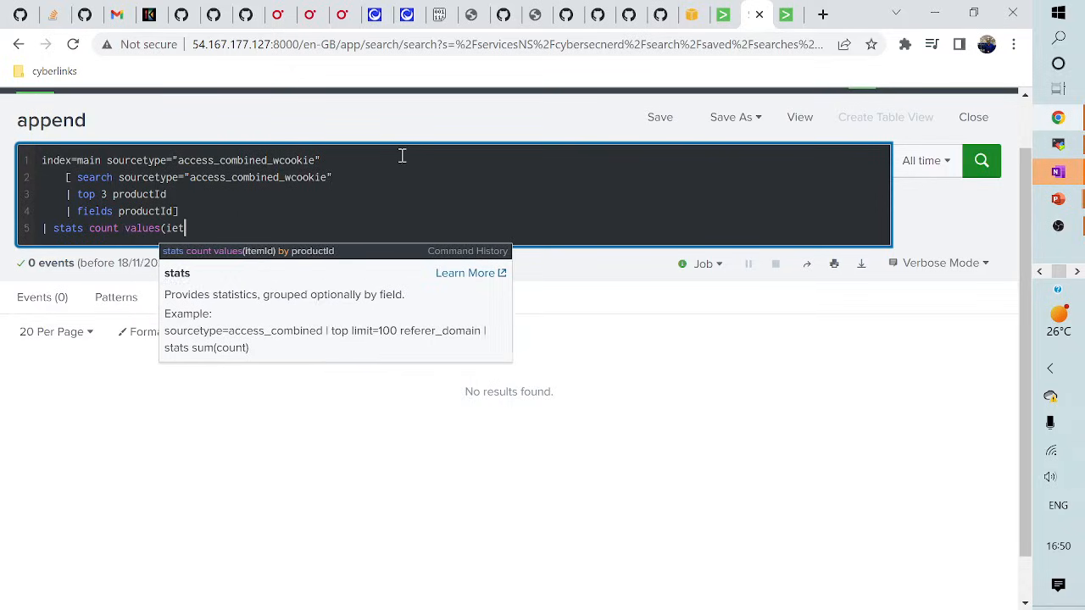
{"action": "type", "text": "me"}
{"action": "key", "text": "BackSpace"}
{"action": "key", "text": "BackSpace"}
{"action": "key", "text": "BackSpace"}
{"action": "key", "text": "BackSpace"}
{"action": "key", "text": "BackSpace"}
{"action": "type", "text": "t"}
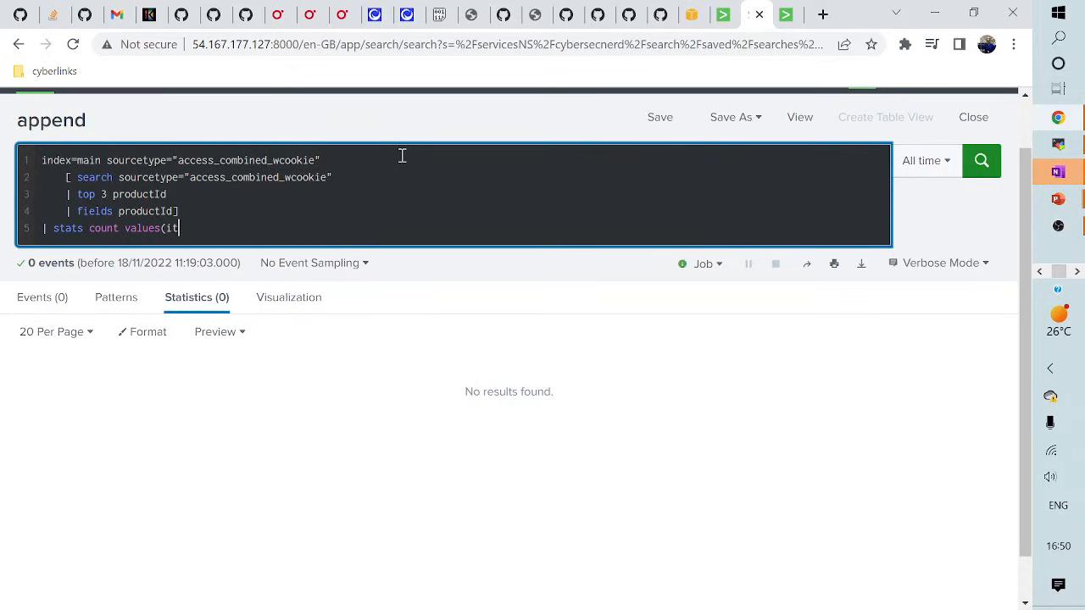
{"action": "type", "text": "em"}
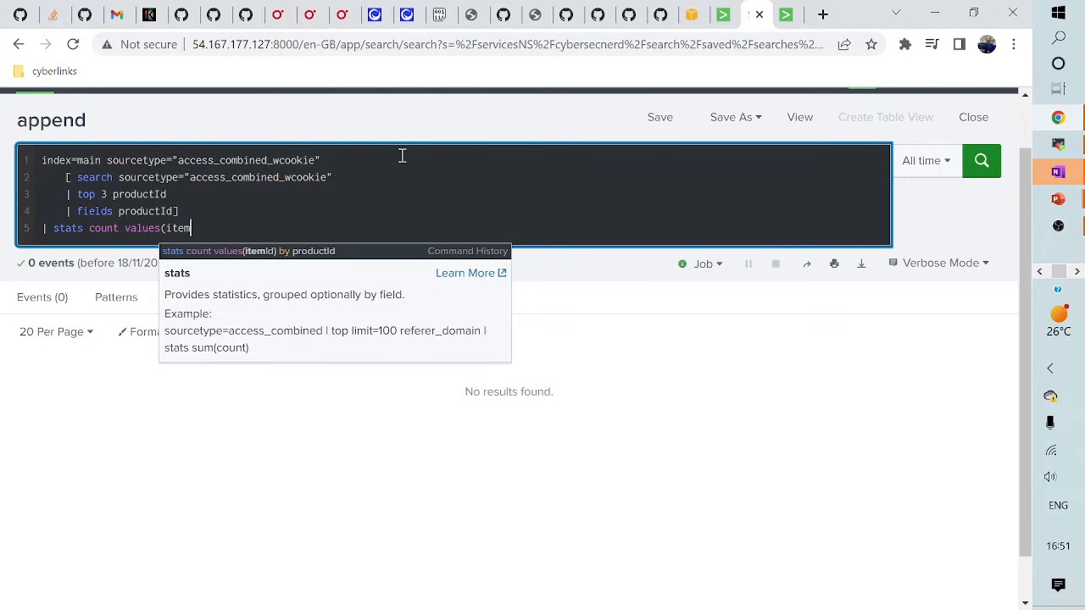
{"action": "type", "text": "Id)"}
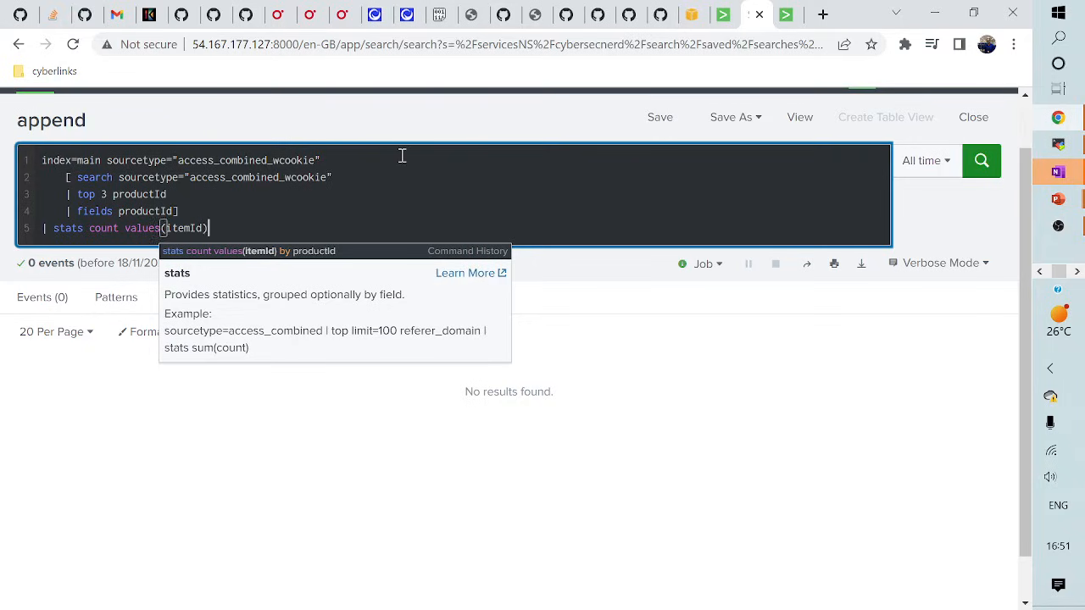
{"action": "type", "text": " by pr"}
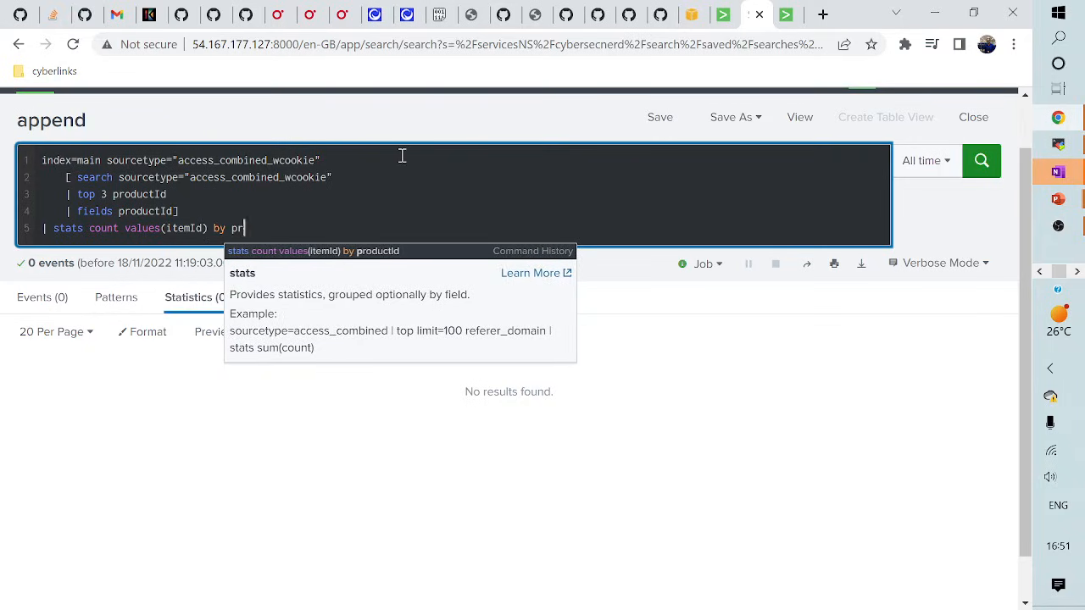
{"action": "type", "text": "oductId"}
- Run the subsearch query, review the 3-row statistics table, then advance the slides to 'Using join'
{"action": "key", "text": "Return"}
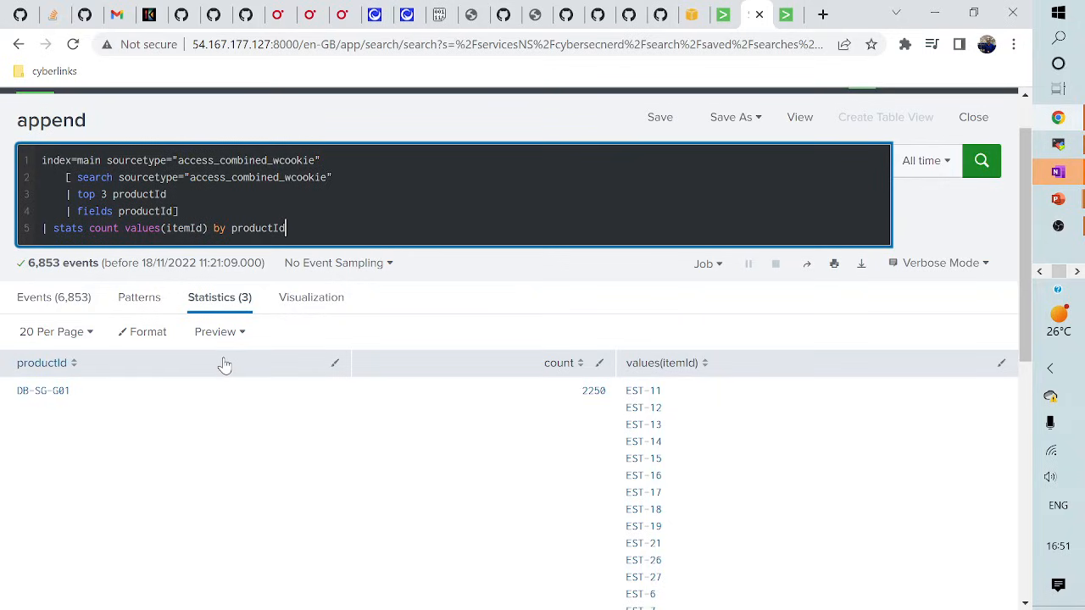
{"action": "left_click_drag", "start_coordinate": [182, 211], "coordinate": [44, 178]}
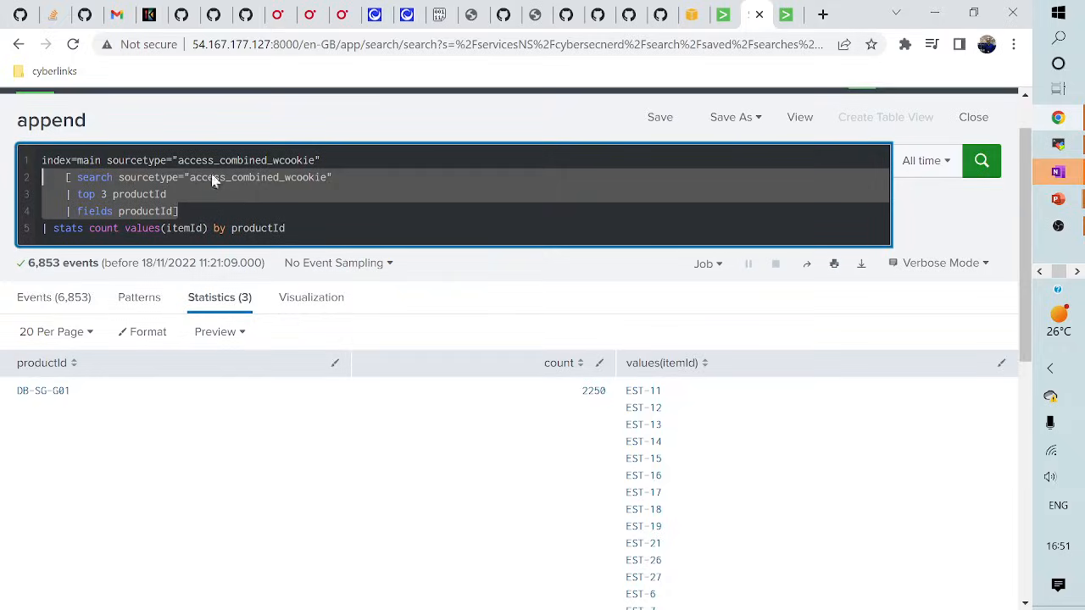
{"action": "scroll", "coordinate": [115, 450], "scroll_direction": "down", "scroll_amount": 3}
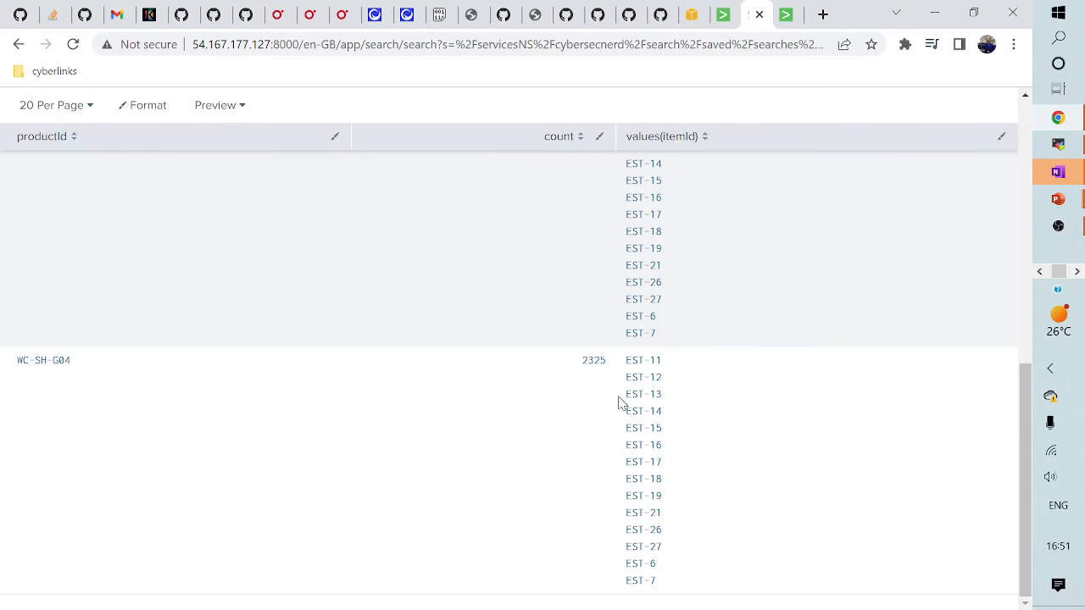
{"action": "scroll", "coordinate": [621, 404], "scroll_direction": "up", "scroll_amount": 10}
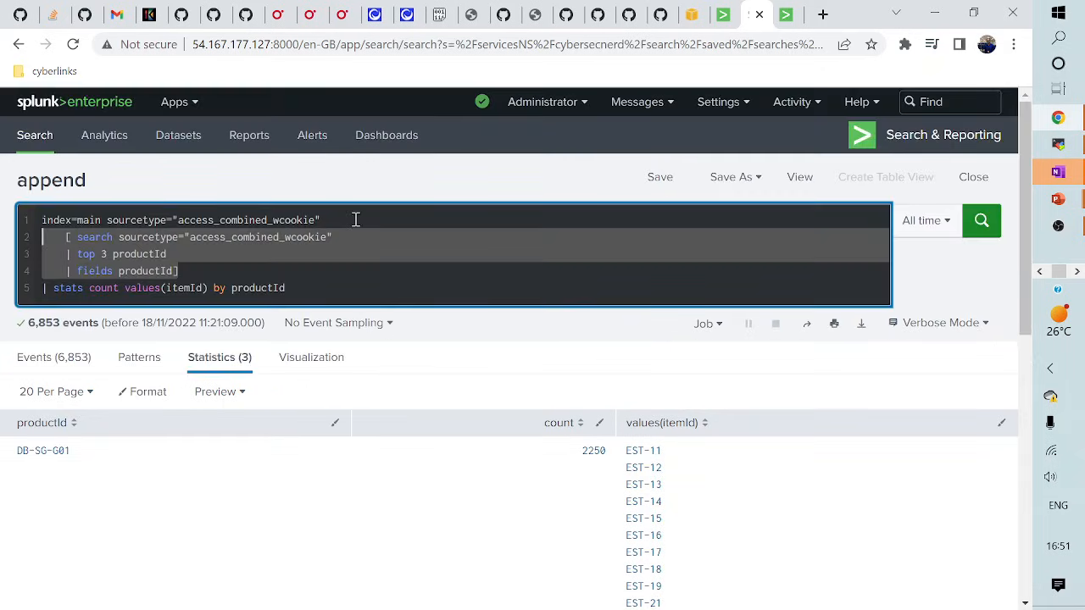
{"action": "key", "text": "alt+Tab"}
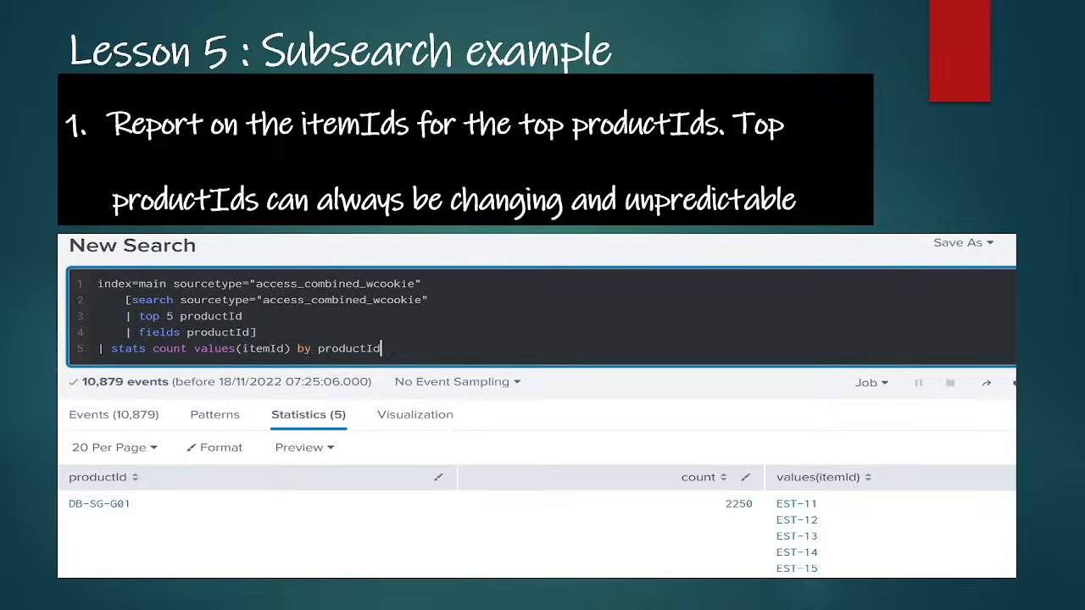
{"action": "key", "text": "Right"}
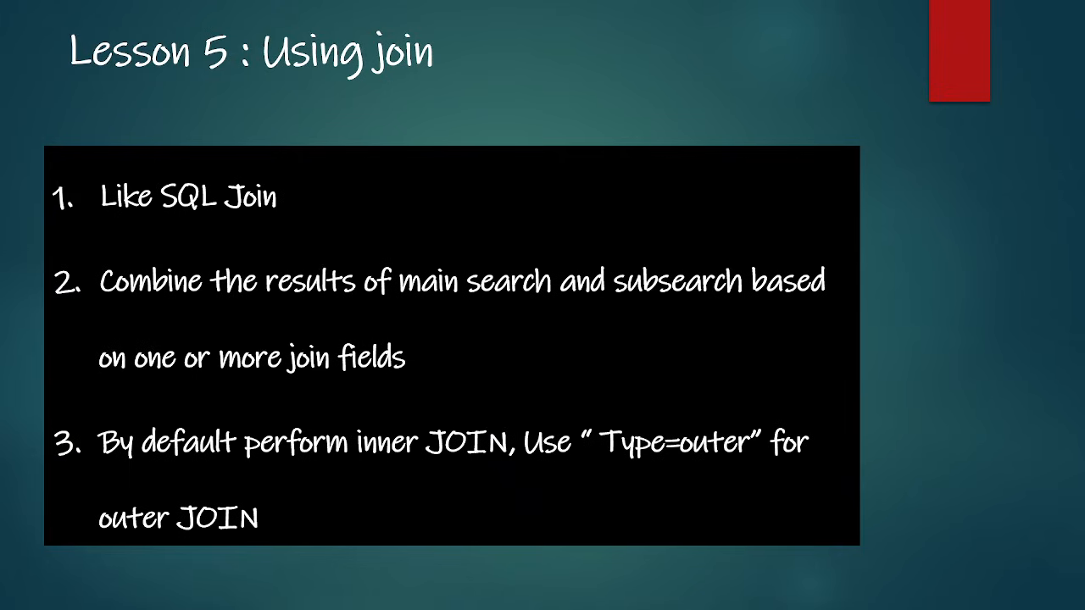
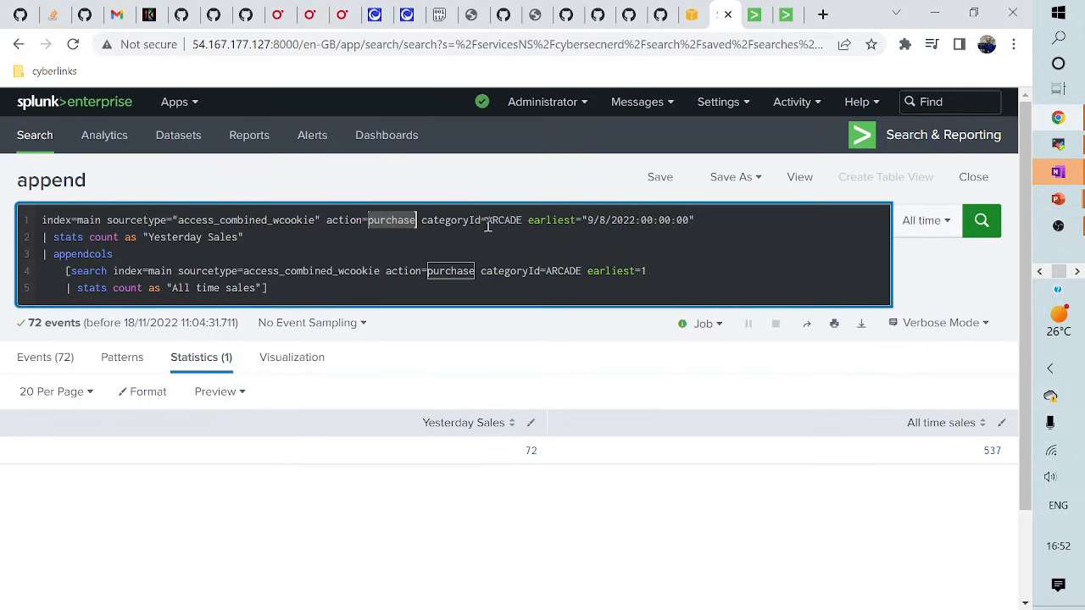
- Highlight the ARCADE value, the 9/8/2022 earliest date and the Yesterday Sales label in the query
{"action": "left_click", "coordinate": [488, 221]}
{"action": "left_click_drag", "start_coordinate": [488, 220], "coordinate": [528, 219]}
{"action": "left_click", "coordinate": [592, 222]}
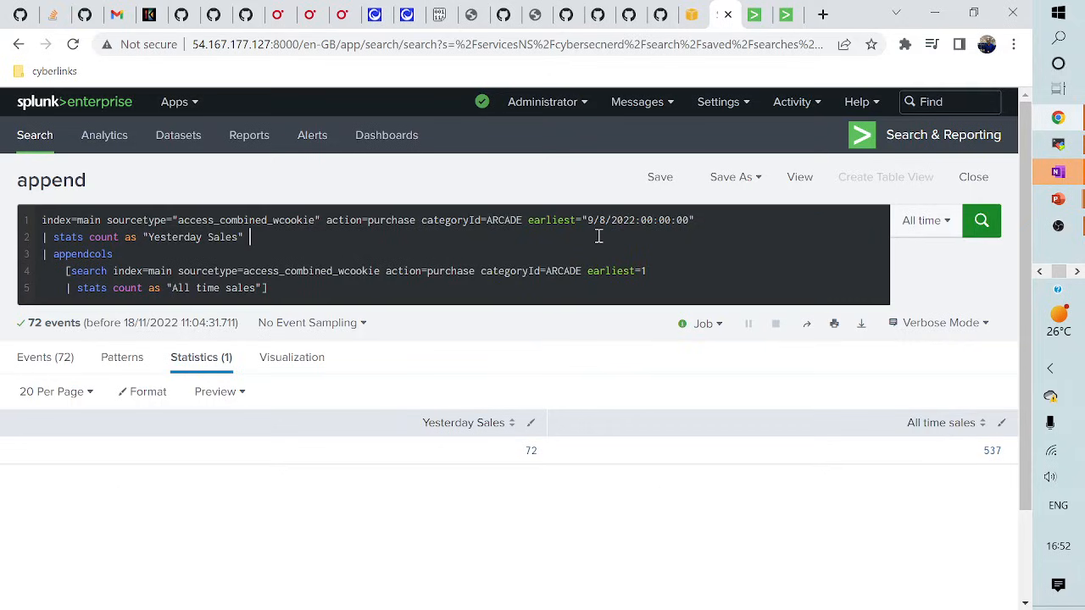
{"action": "left_click_drag", "start_coordinate": [589, 221], "coordinate": [701, 220]}
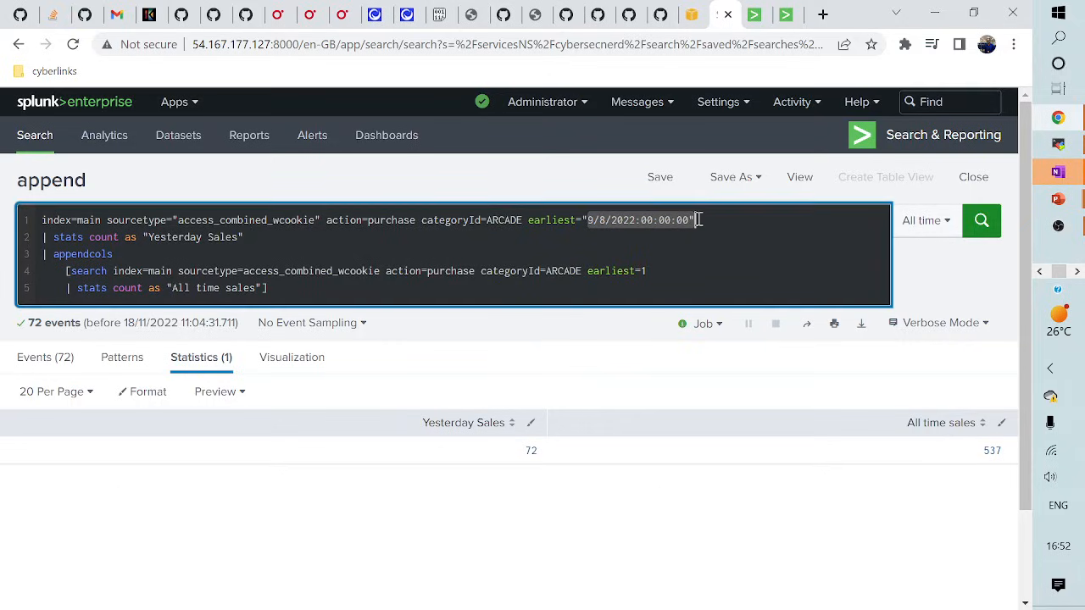
{"action": "left_click_drag", "start_coordinate": [149, 238], "coordinate": [249, 237]}
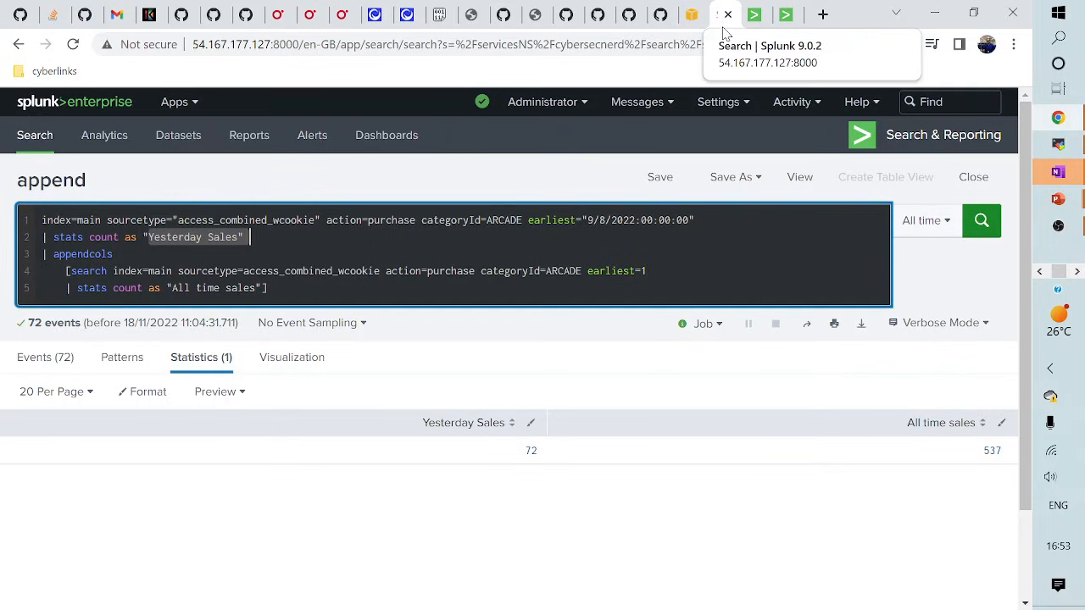
- In the other search tab, delete query lines 2–5 (the subsearch and stats lines)
{"action": "left_click", "coordinate": [751, 19]}
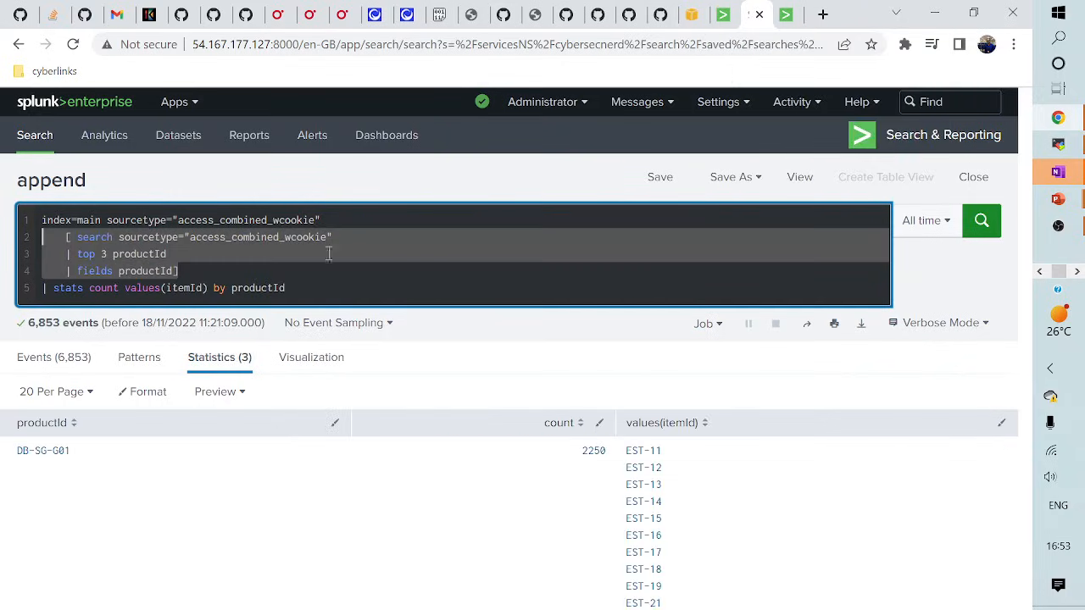
{"action": "left_click_drag", "start_coordinate": [67, 237], "coordinate": [350, 282]}
{"action": "key", "text": "BackSpace"}
- Add action=purchase category=ARCADE after the base search and run it, returning 0 events
{"action": "left_click", "coordinate": [348, 219]}
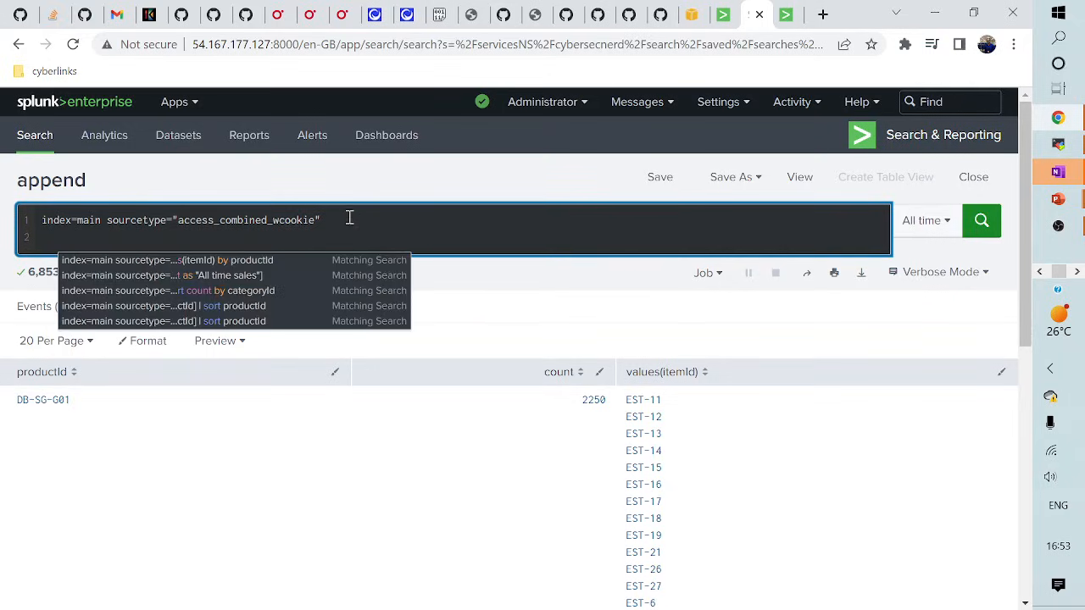
{"action": "type", "text": "cat"}
{"action": "key", "text": "BackSpace"}
{"action": "key", "text": "BackSpace"}
{"action": "key", "text": "BackSpace"}
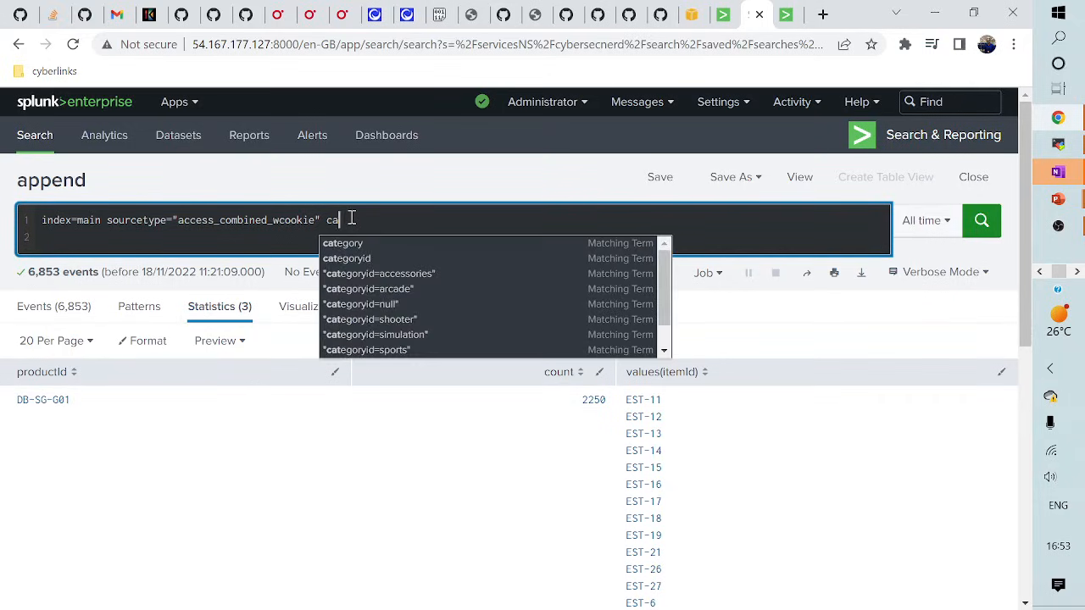
{"action": "type", "text": "action=purcg"}
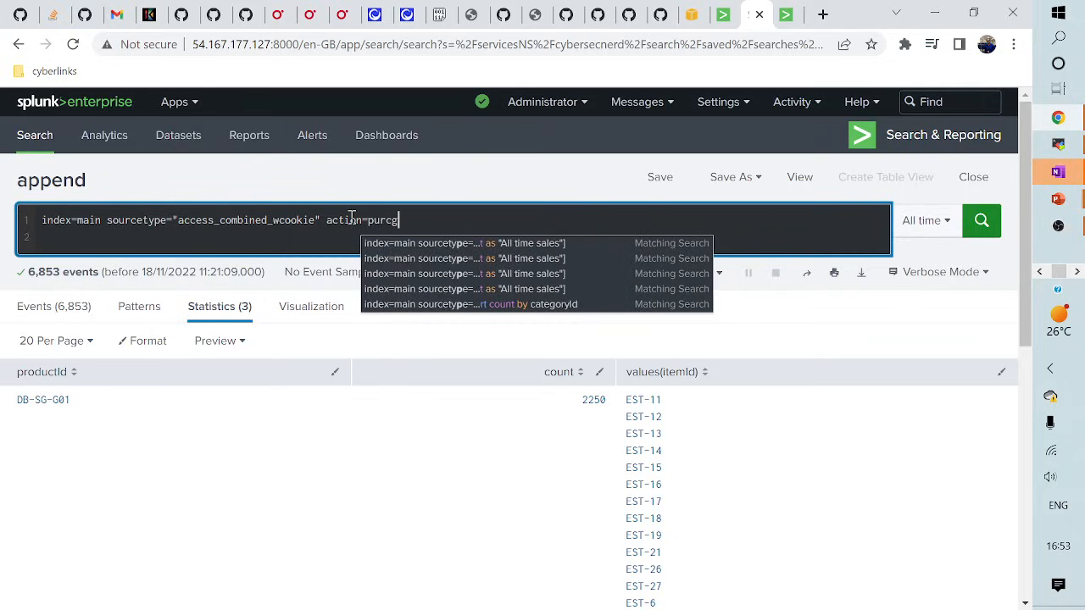
{"action": "key", "text": "BackSpace"}
{"action": "type", "text": "hase"}
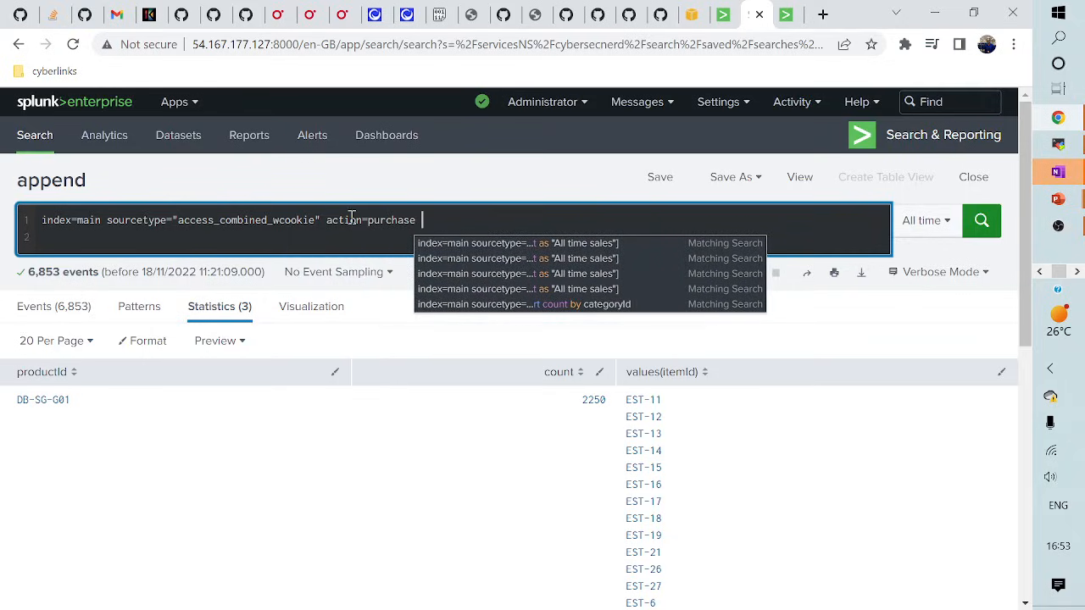
{"action": "type", "text": "categ"}
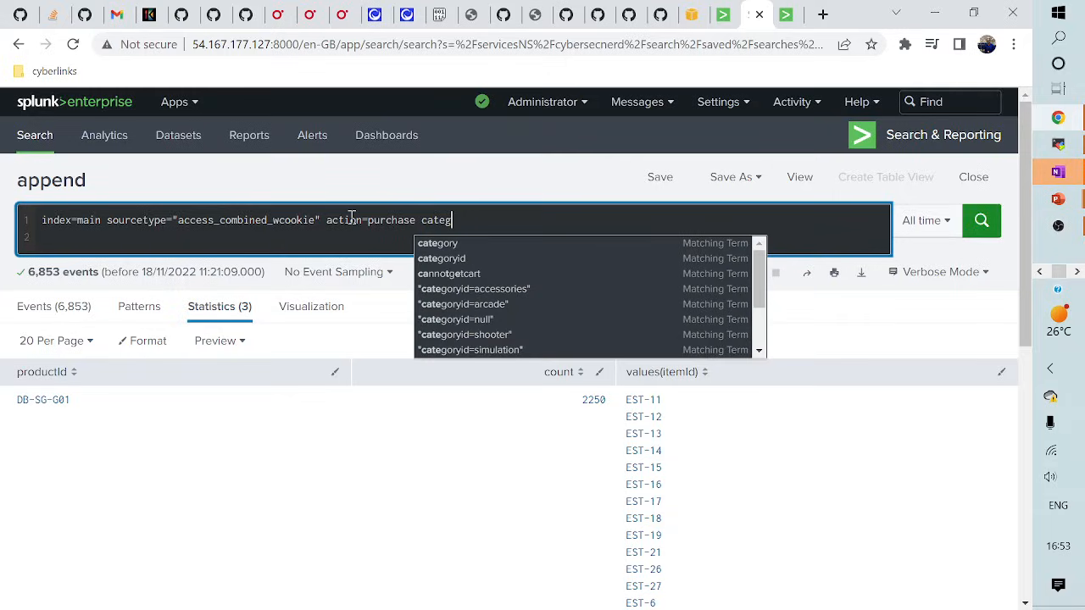
{"action": "type", "text": "ory ARCADE"}
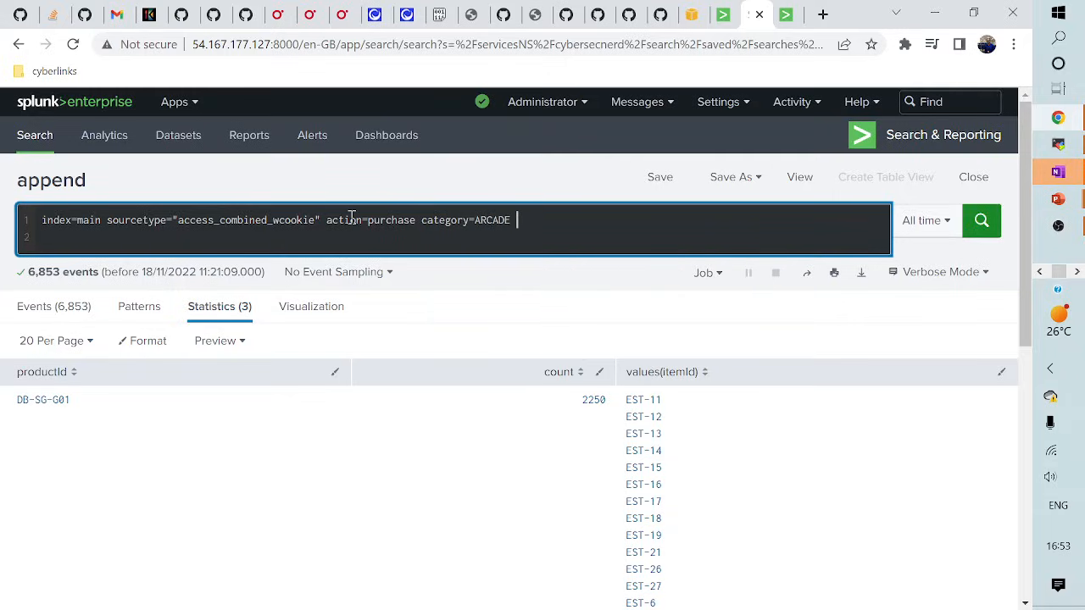
{"action": "key", "text": "Return"}
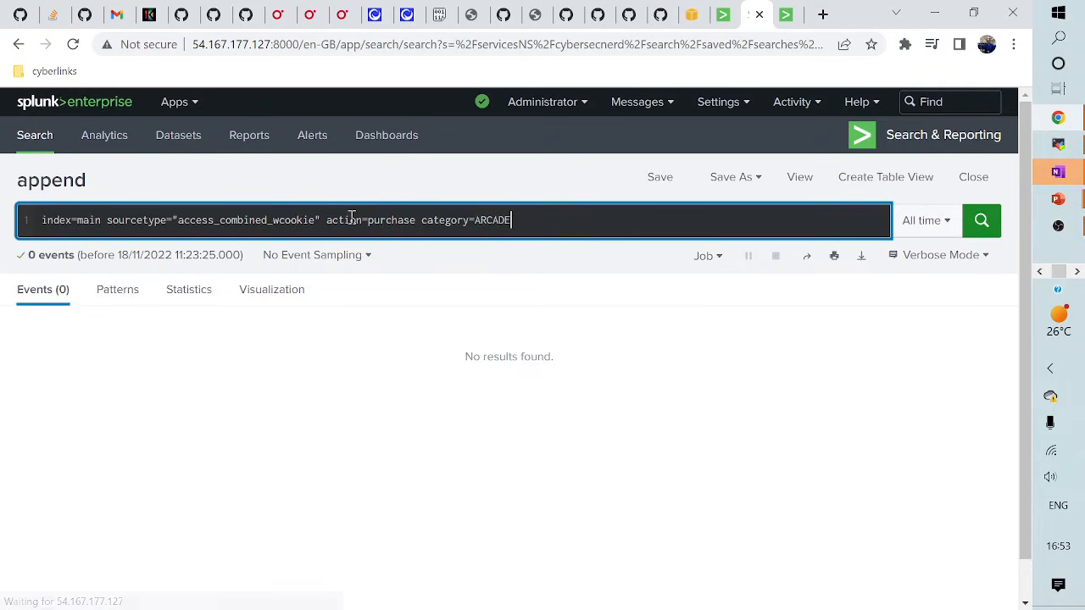
- Paste the copied categoryId=ARCADE filter over the wrong one and add '| timechart span=d count by categoryId'
{"action": "left_click", "coordinate": [724, 15]}
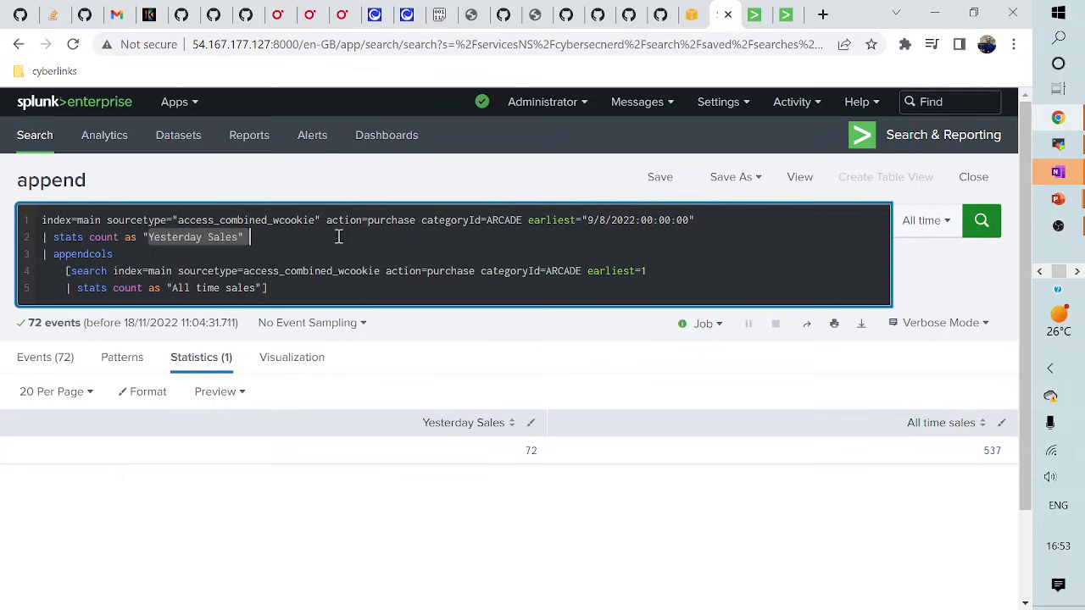
{"action": "left_click_drag", "start_coordinate": [327, 220], "coordinate": [523, 219]}
{"action": "key", "text": "ctrl+c"}
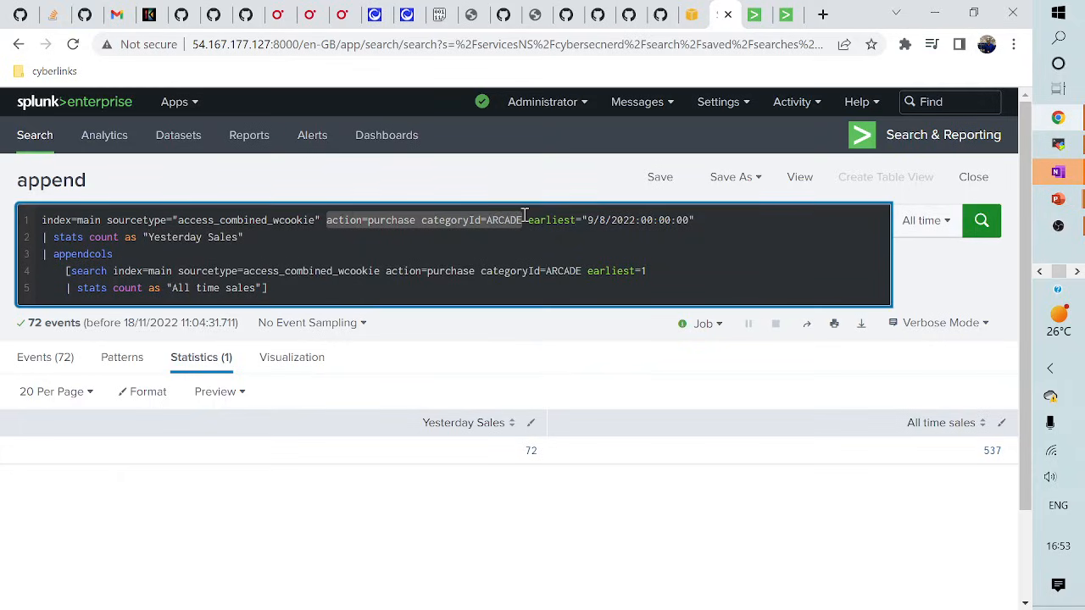
{"action": "left_click", "coordinate": [752, 14]}
{"action": "left_click_drag", "start_coordinate": [328, 220], "coordinate": [619, 220]}
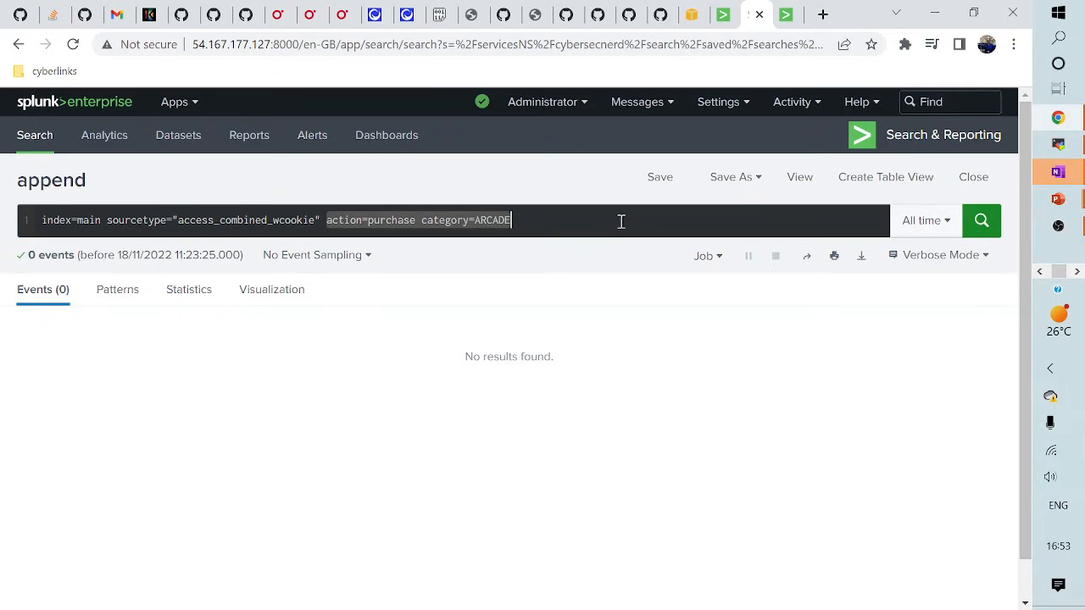
{"action": "key", "text": "ctrl+v"}
{"action": "key", "text": "shift+Return"}
{"action": "type", "text": "| "}
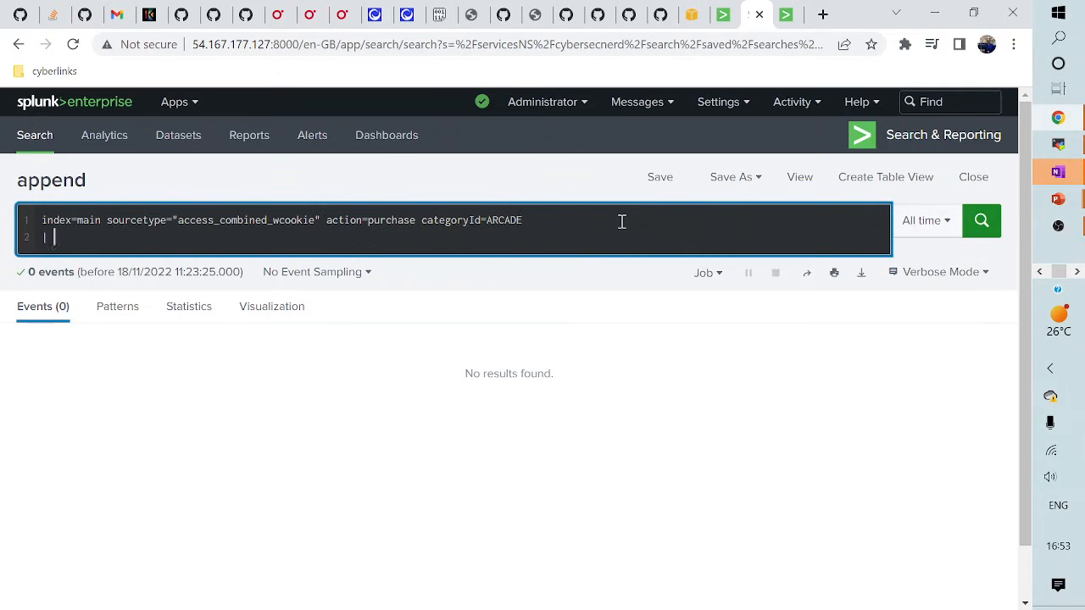
{"action": "type", "text": "timechart"}
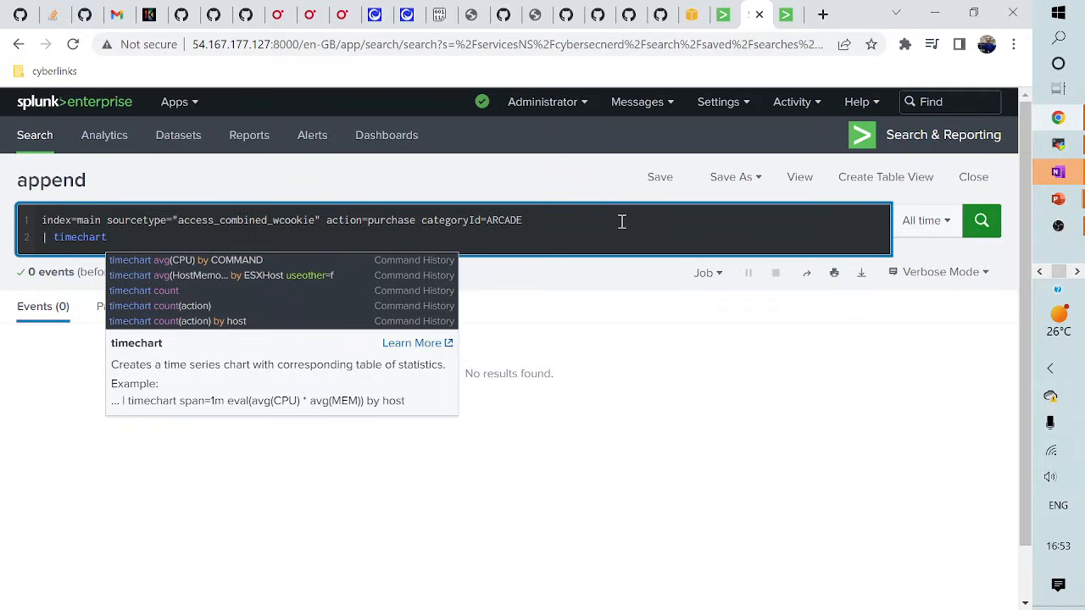
{"action": "type", "text": " span="}
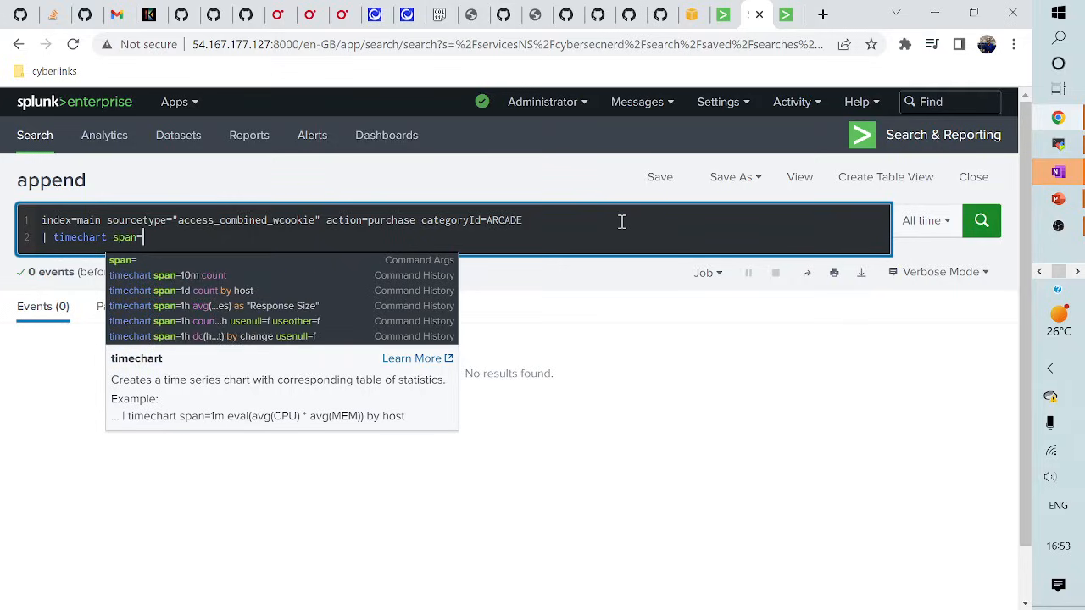
{"action": "type", "text": "d"}
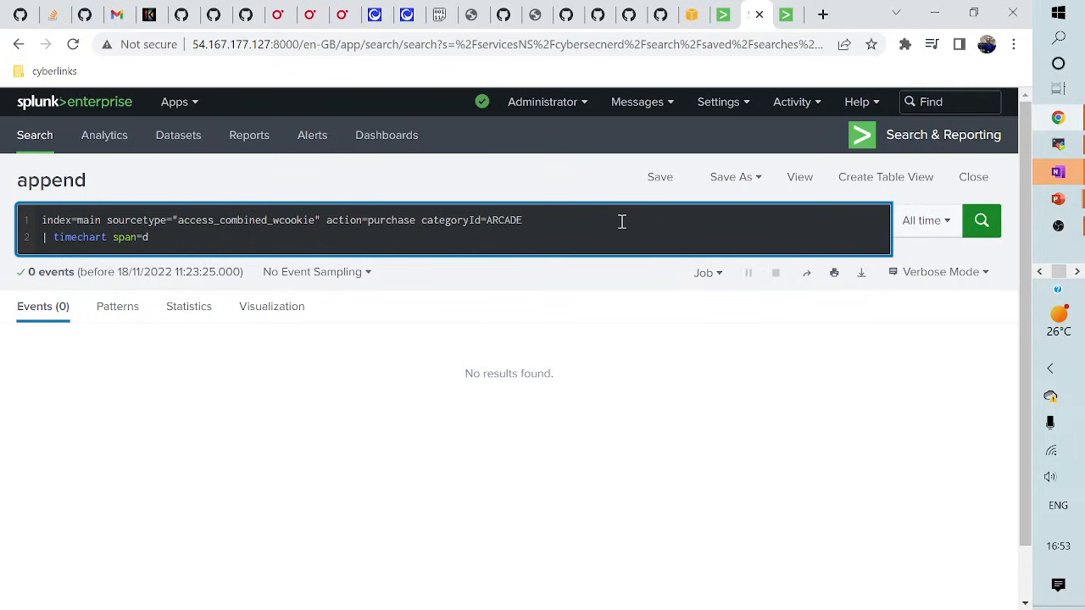
{"action": "type", "text": " count by categoryId"}
- Run the daily timechart, review the 8 daily ARCADE purchase counts, then return to the appendcols search
{"action": "key", "text": "Return"}
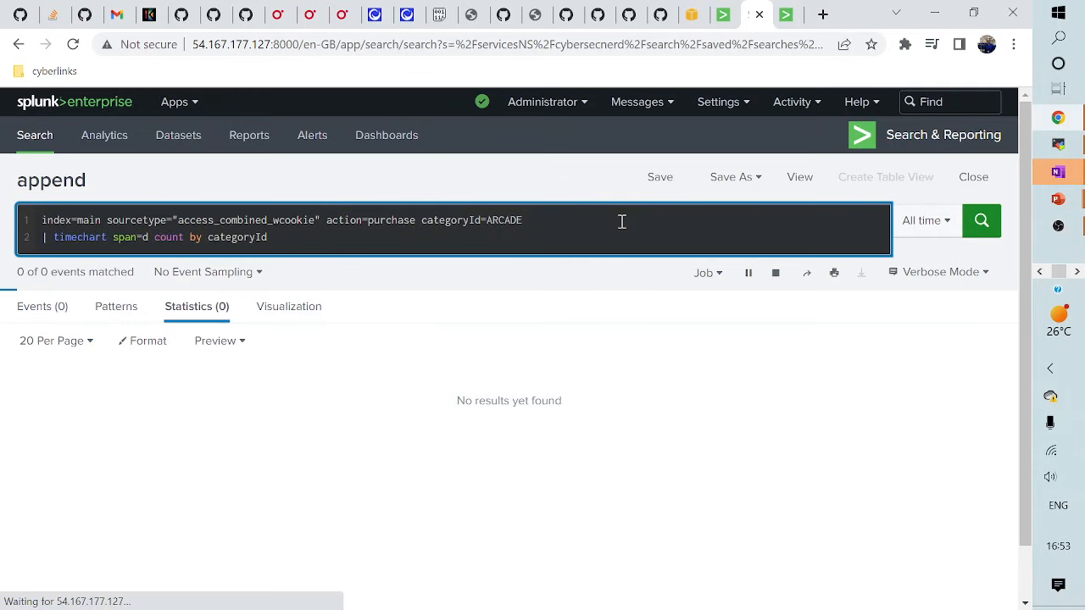
{"action": "scroll", "coordinate": [654, 336], "scroll_direction": "down", "scroll_amount": 1}
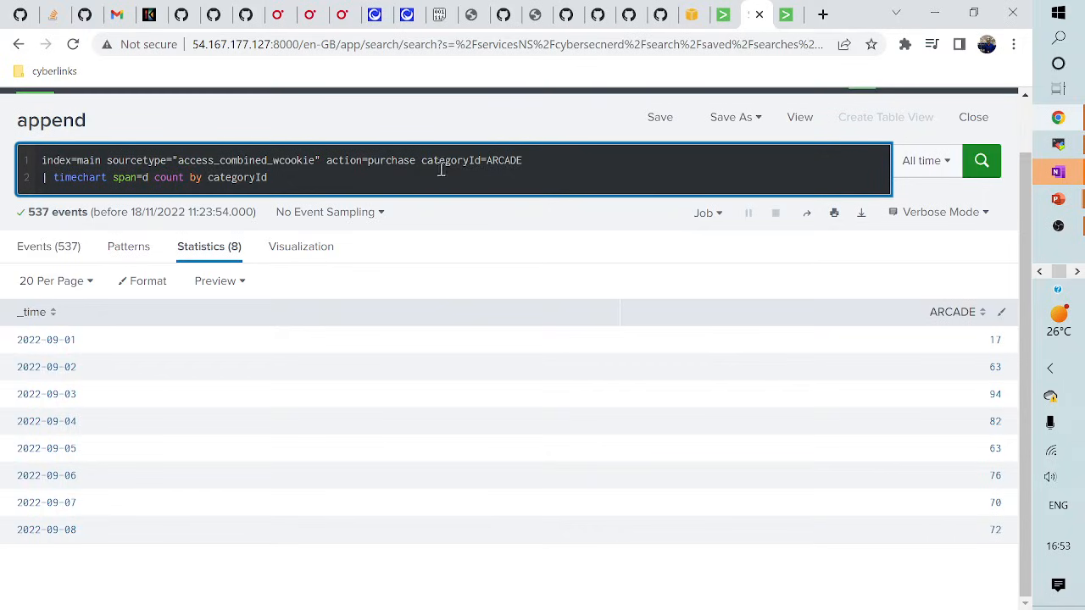
{"action": "double_click", "coordinate": [501, 163]}
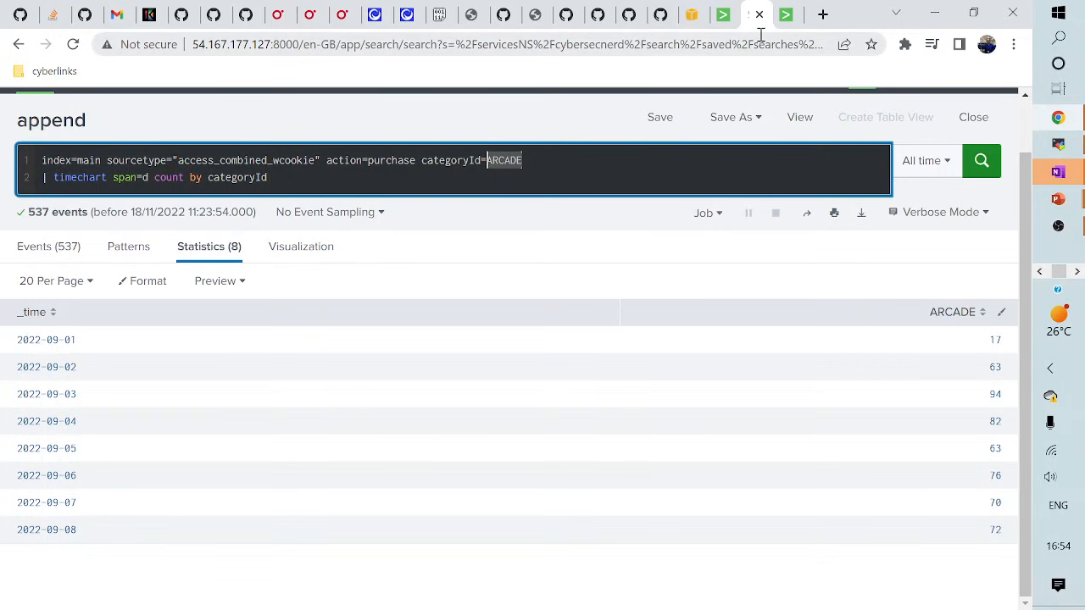
{"action": "key", "text": "ctrl+Page_Up"}
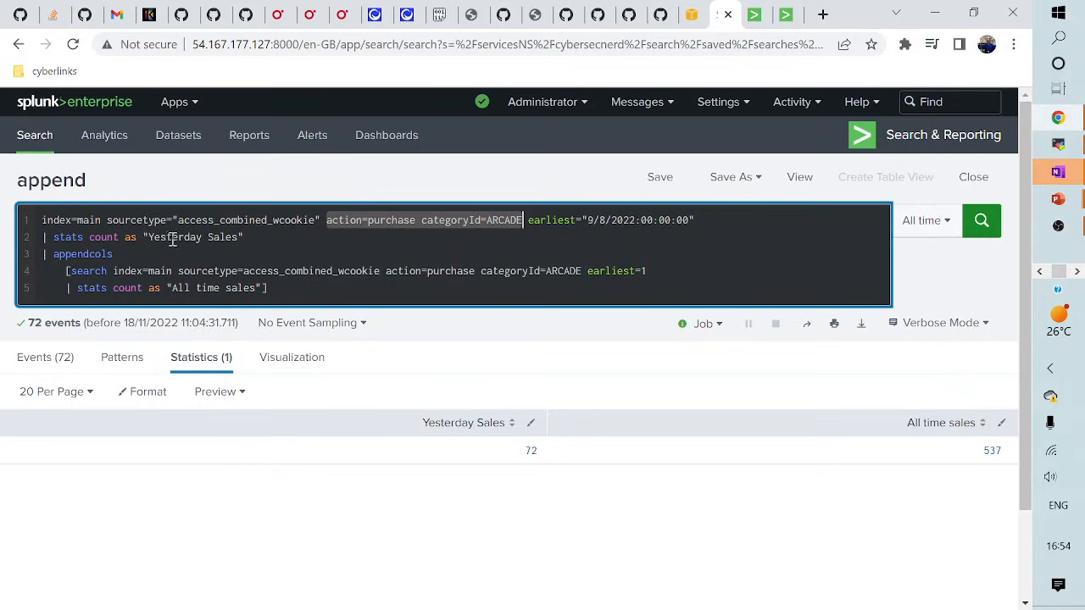
- Change appendcols to append on line 3 and rerun the search for comparison
{"action": "left_click", "coordinate": [117, 254]}
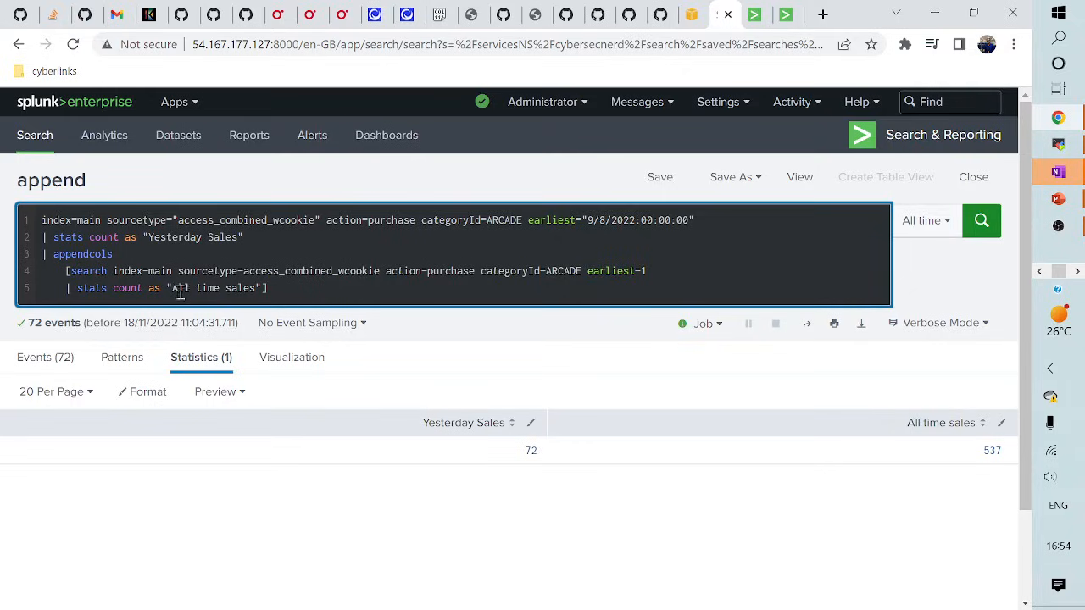
{"action": "double_click", "coordinate": [591, 272]}
{"action": "left_click", "coordinate": [646, 271]}
{"action": "left_click", "coordinate": [118, 254]}
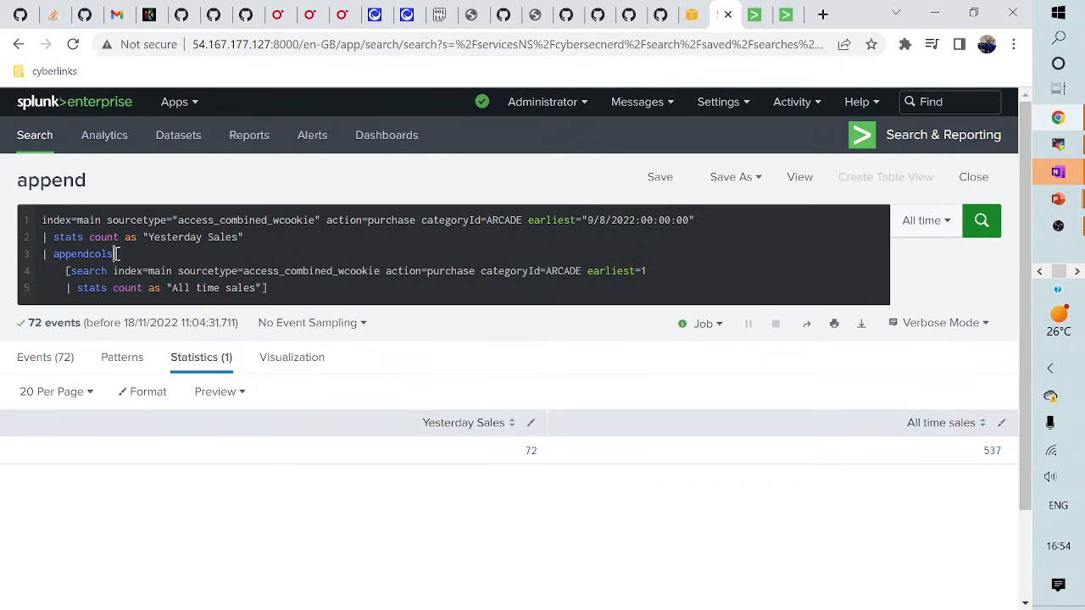
{"action": "key", "text": "BackSpace"}
{"action": "key", "text": "BackSpace"}
{"action": "key", "text": "BackSpace"}
{"action": "key", "text": "BackSpace"}
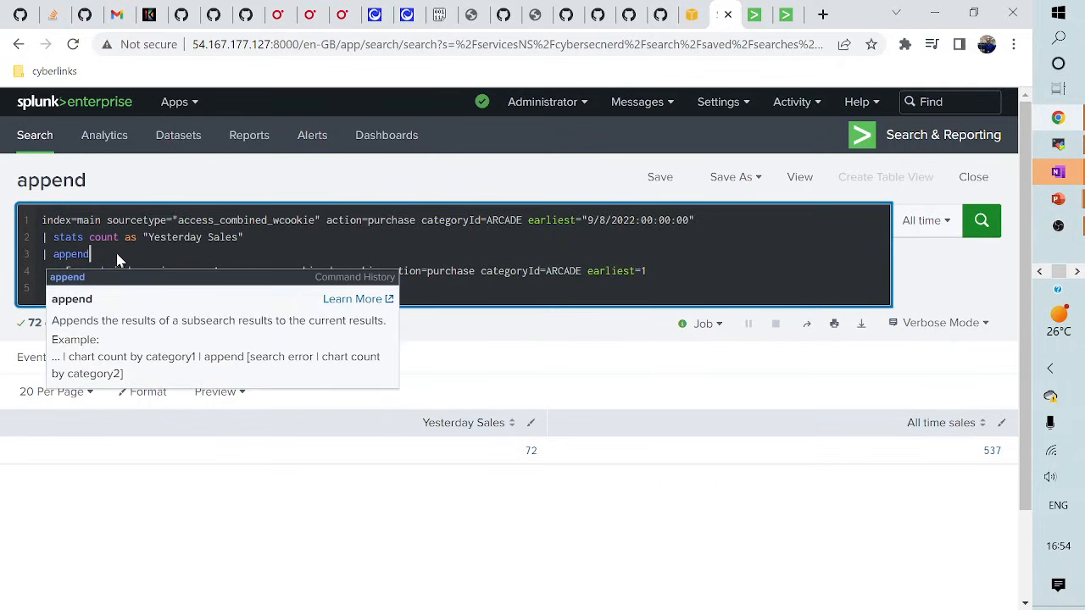
{"action": "key", "text": "Return"}
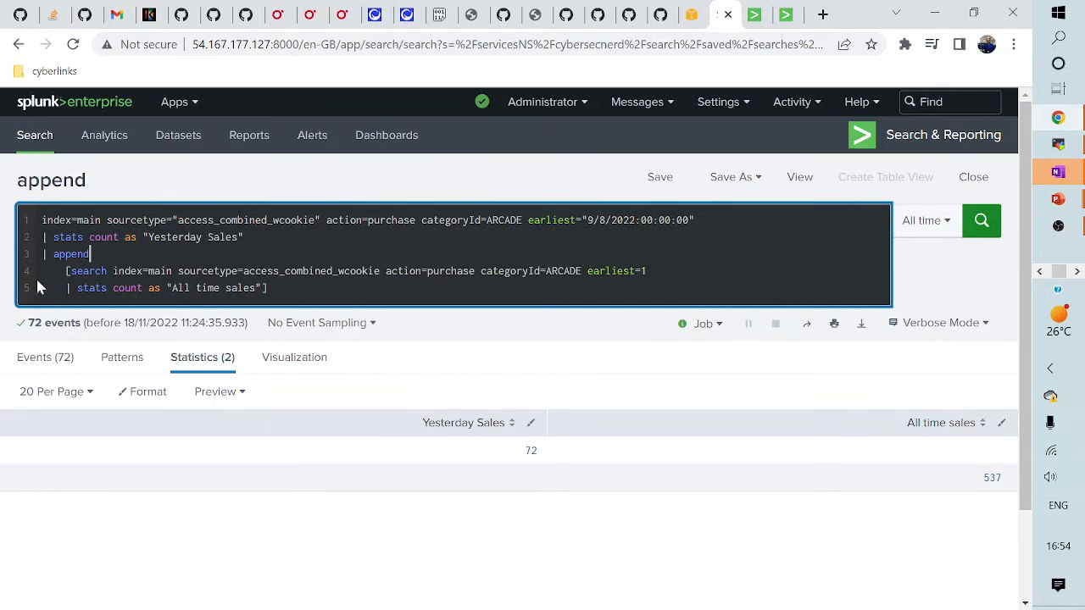
- Restore appendcols and rerun, giving 72 Yesterday Sales beside 537 All time sales in one row
{"action": "left_click", "coordinate": [92, 254]}
{"action": "type", "text": "cols"}
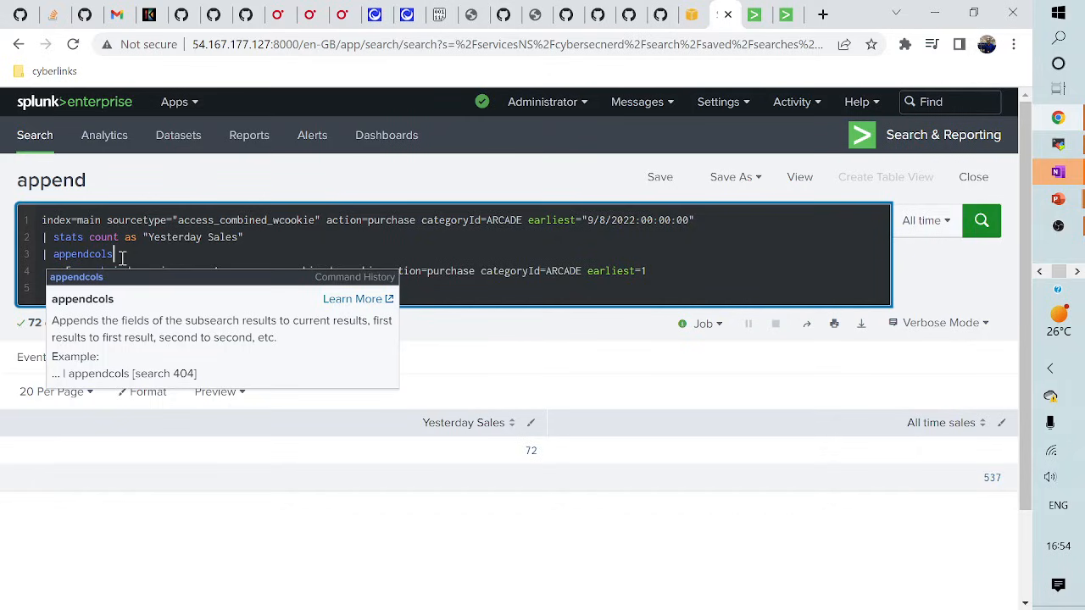
{"action": "left_click", "coordinate": [591, 191]}
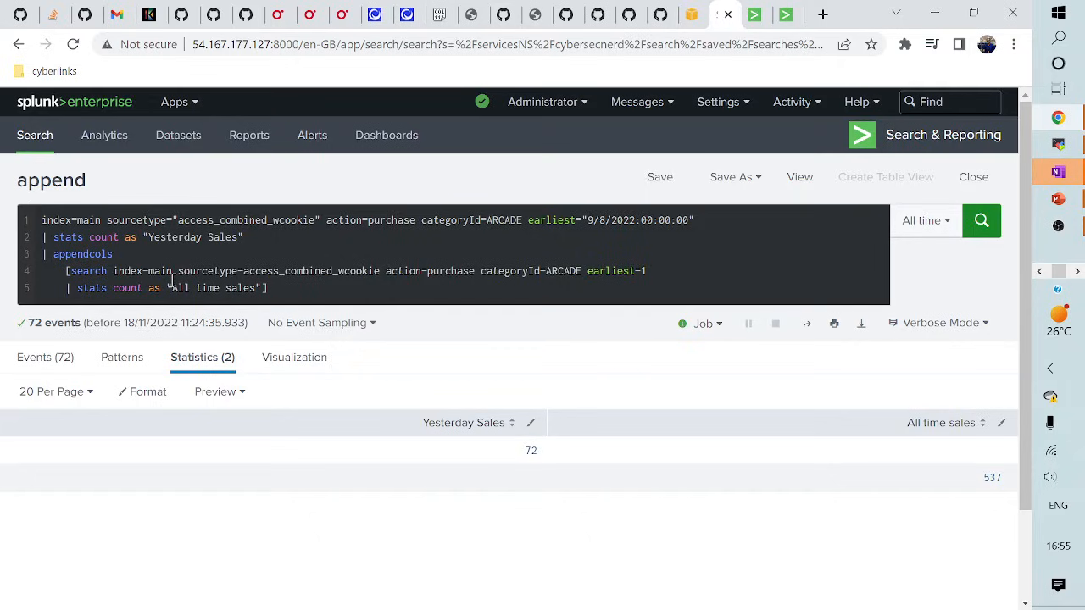
{"action": "left_click", "coordinate": [982, 222]}
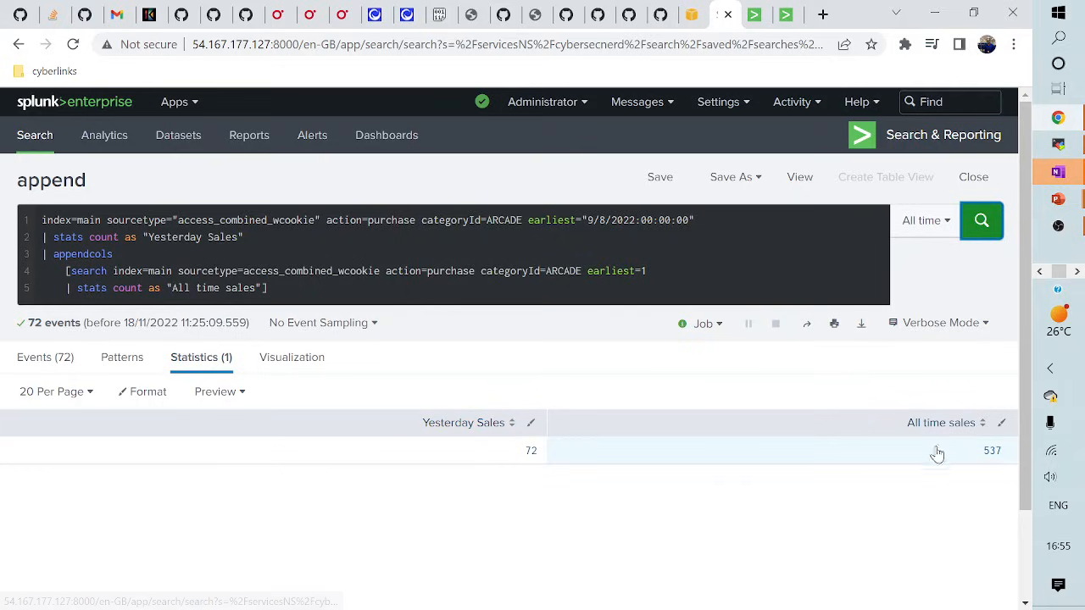
- Show the sales results as a chart in the Visualization view
{"action": "left_click", "coordinate": [297, 289]}
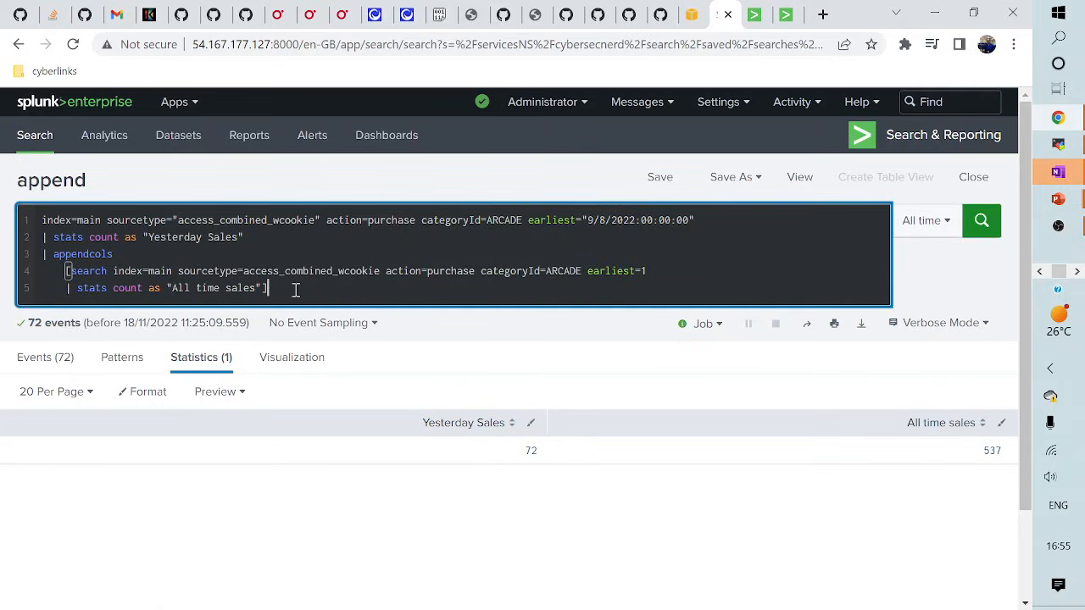
{"action": "left_click", "coordinate": [250, 363]}
{"action": "scroll", "coordinate": [207, 492], "scroll_direction": "down", "scroll_amount": 2}
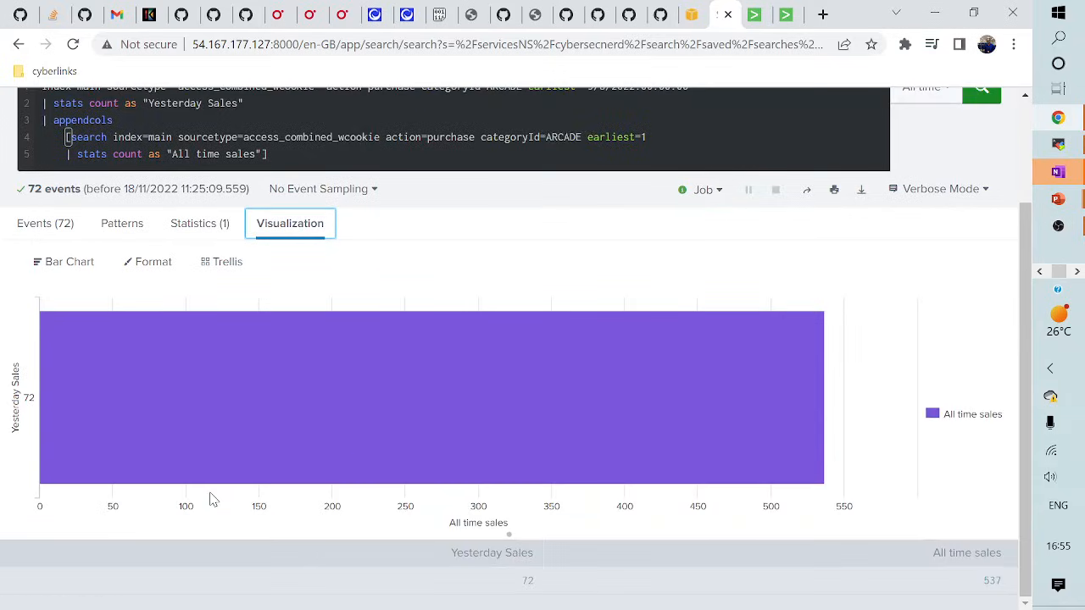
{"action": "scroll", "coordinate": [212, 504], "scroll_direction": "up", "scroll_amount": 2}
- Add '| transpose' and run it, so Yesterday Sales and All time sales appear as two bars
{"action": "left_click", "coordinate": [286, 301]}
{"action": "key", "text": "shift+Return"}
{"action": "type", "text": "| transpose"}
{"action": "key", "text": "Return"}
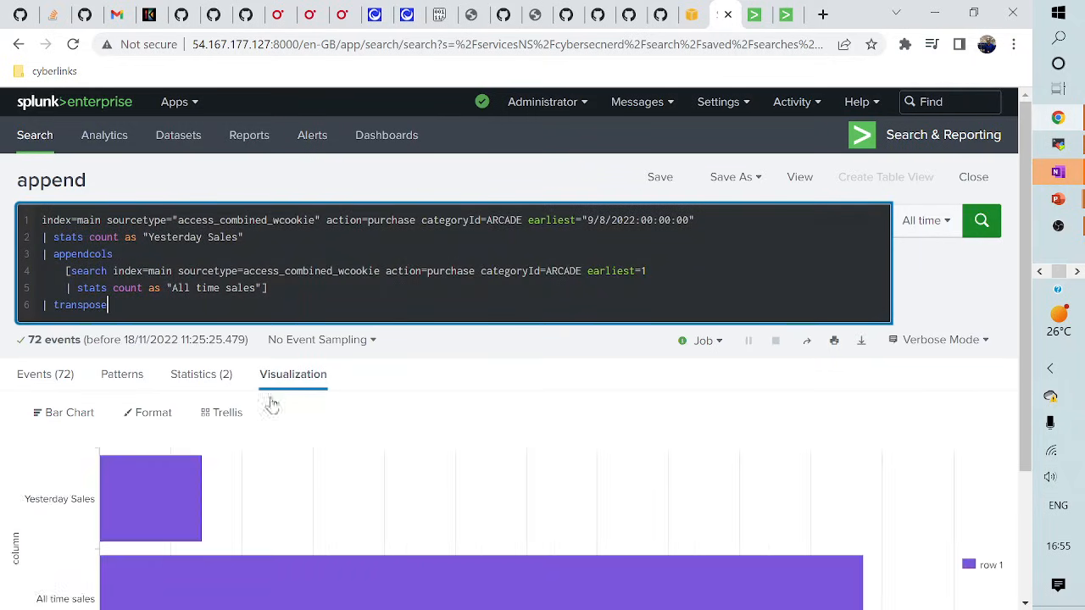
{"action": "scroll", "coordinate": [278, 460], "scroll_direction": "down", "scroll_amount": 1}
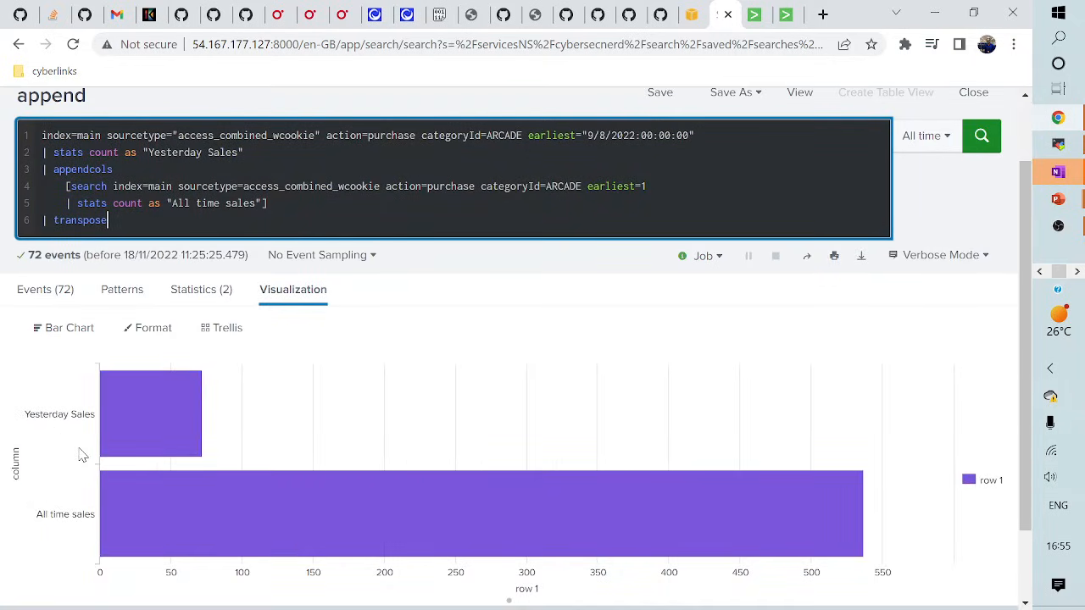
{"action": "mouse_move", "coordinate": [165, 426]}
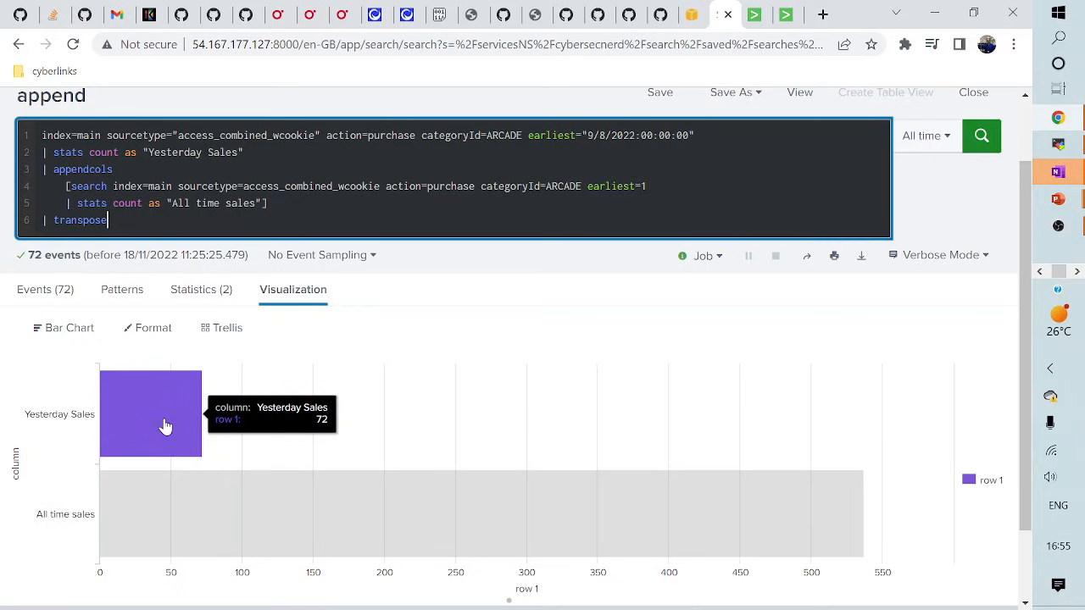
{"action": "mouse_move", "coordinate": [175, 528]}
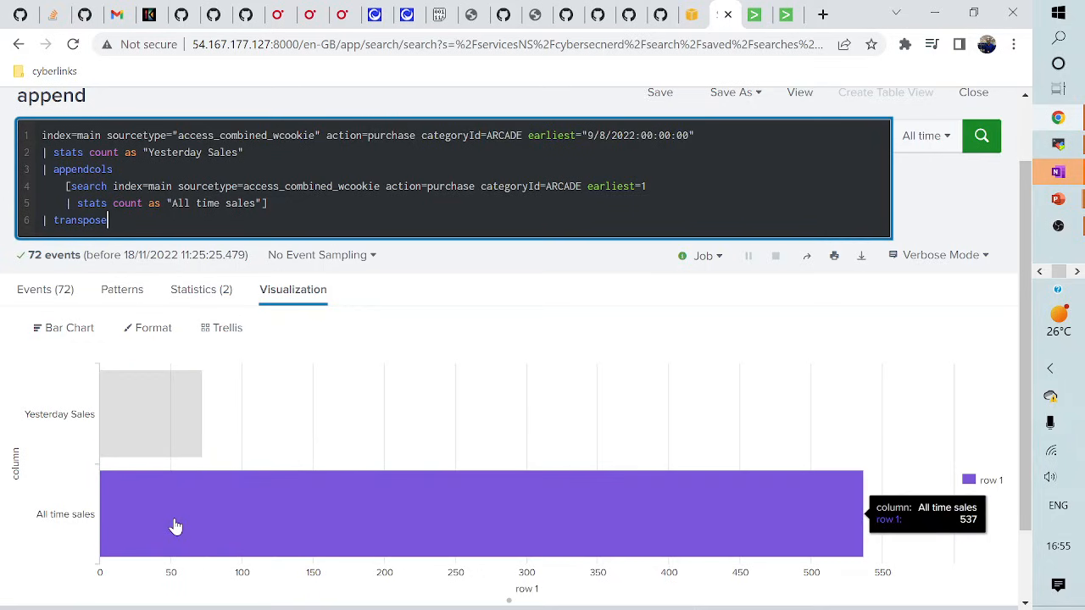
{"action": "scroll", "coordinate": [175, 528], "scroll_direction": "up", "scroll_amount": 1}
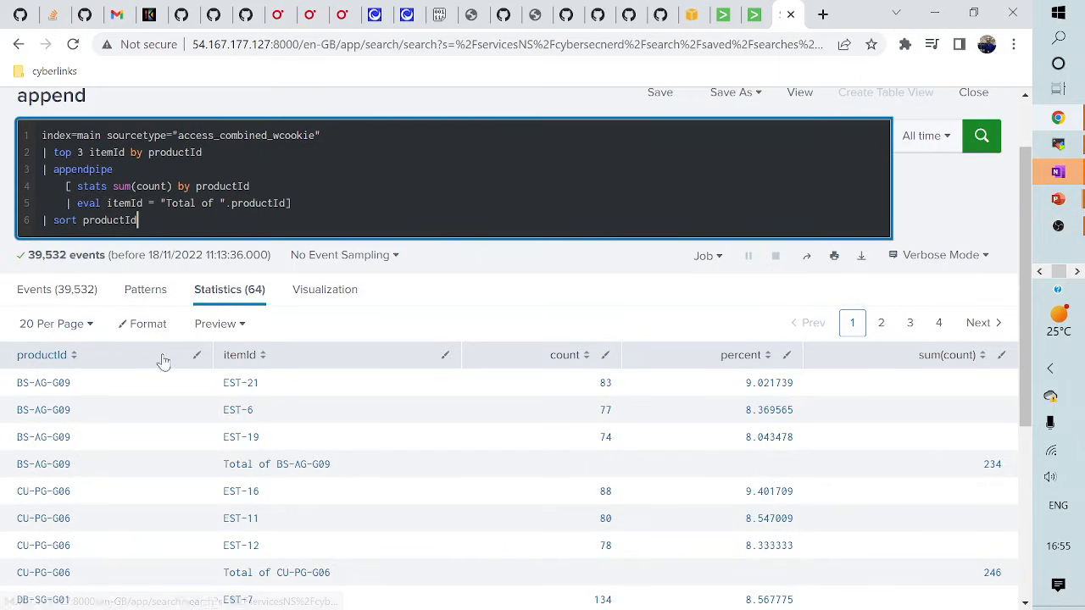
- Delete the appendpipe and sort lines, leaving only the top 3 itemId by productId search
{"action": "scroll", "coordinate": [163, 348], "scroll_direction": "up", "scroll_amount": 1}
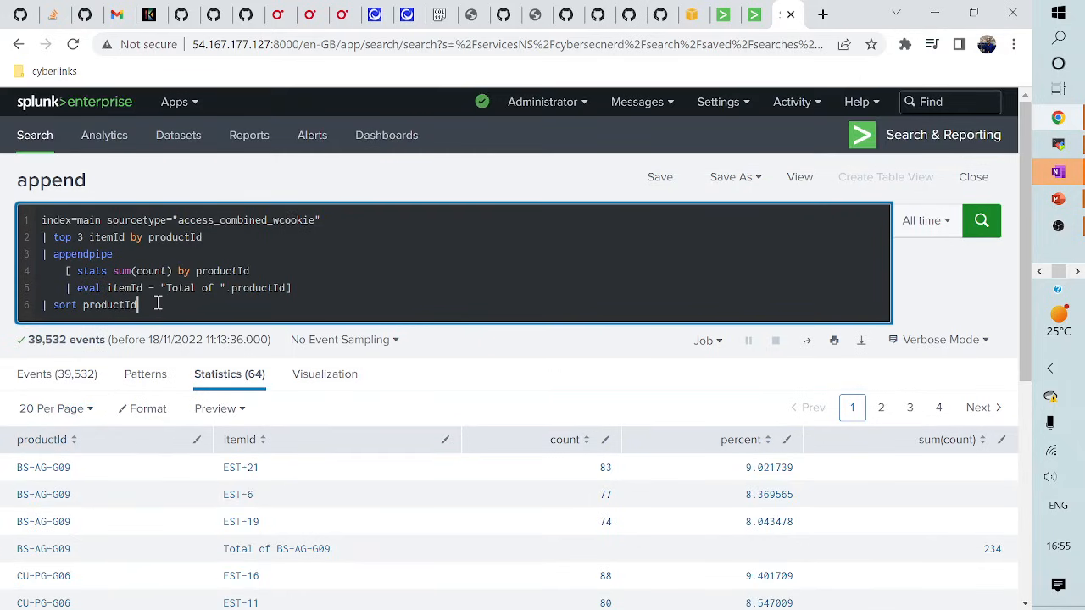
{"action": "left_click_drag", "start_coordinate": [159, 308], "coordinate": [43, 237]}
{"action": "left_click", "coordinate": [174, 277]}
{"action": "left_click_drag", "start_coordinate": [145, 307], "coordinate": [45, 255]}
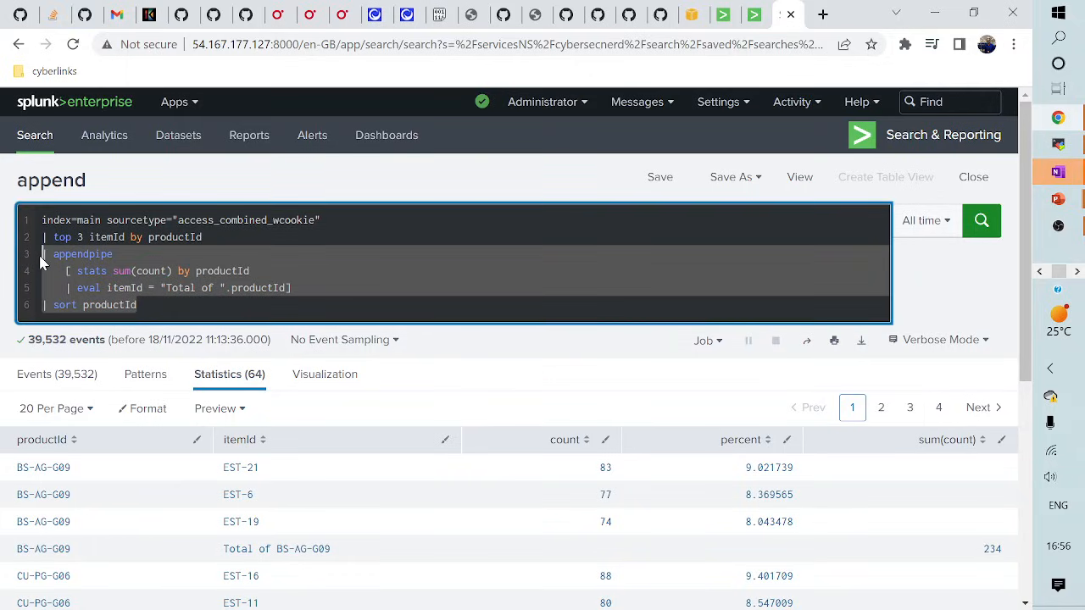
{"action": "key", "text": "BackSpace"}
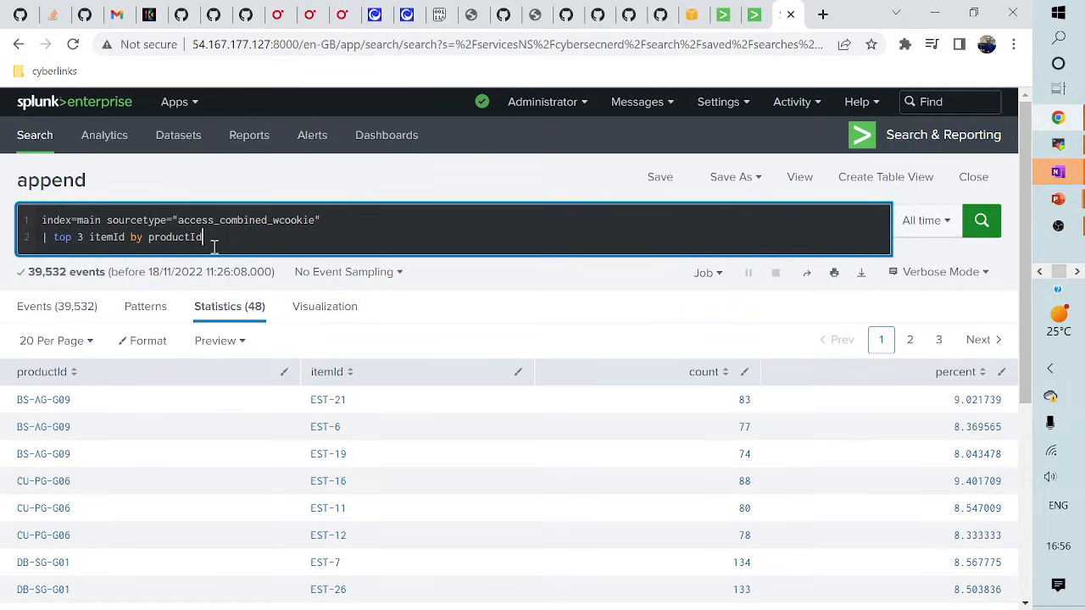
- Add showperc=f to top, run it, then add '| appendpipe [ stats sum(count) by productId'
{"action": "type", "text": "s"}
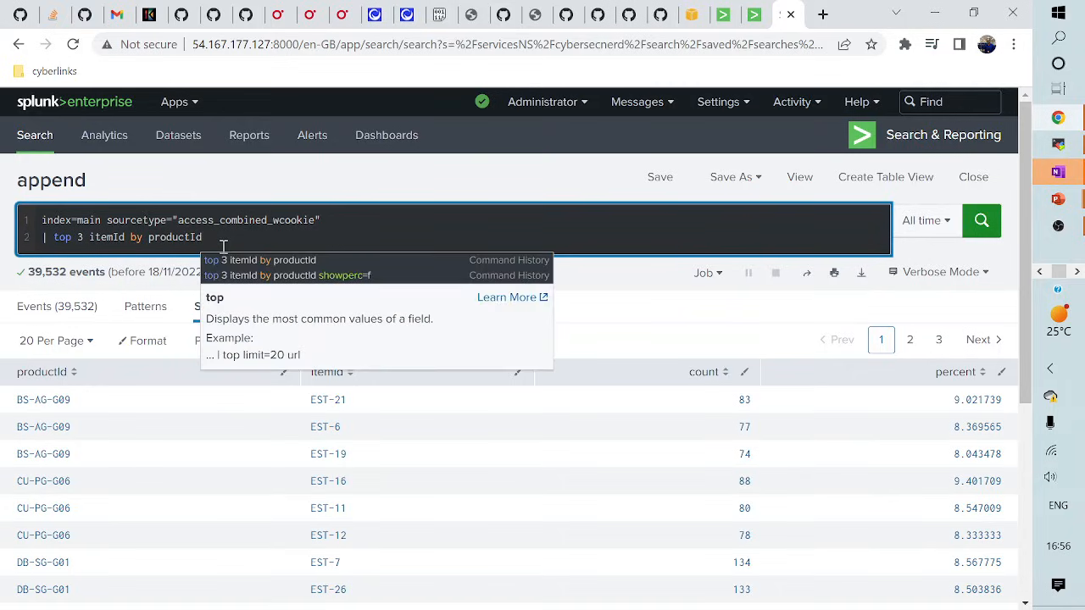
{"action": "type", "text": "howp"}
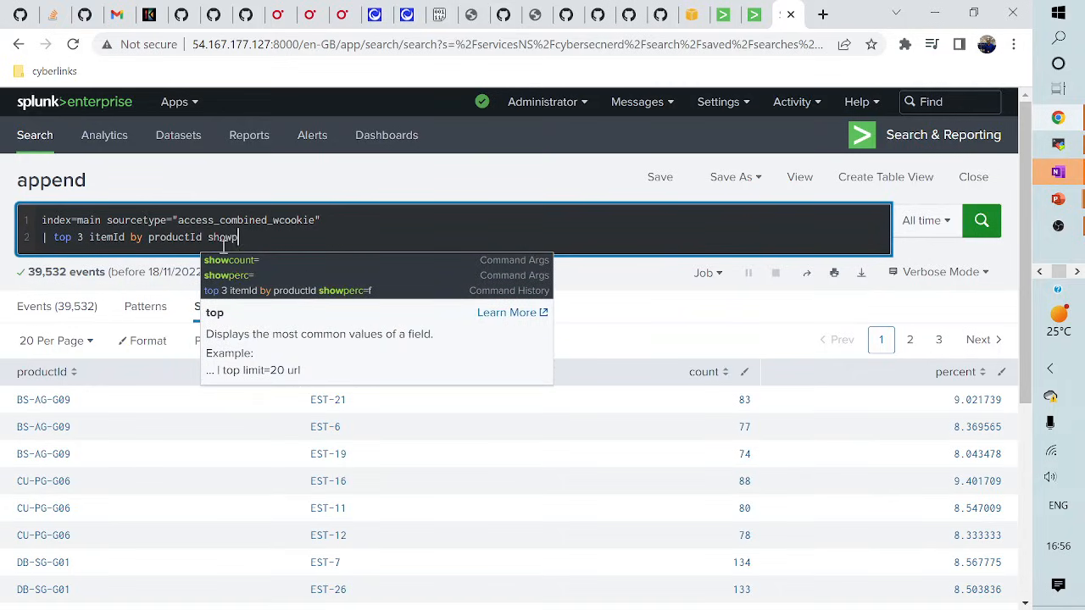
{"action": "type", "text": "erc"}
{"action": "type", "text": "=f"}
{"action": "key", "text": "Return"}
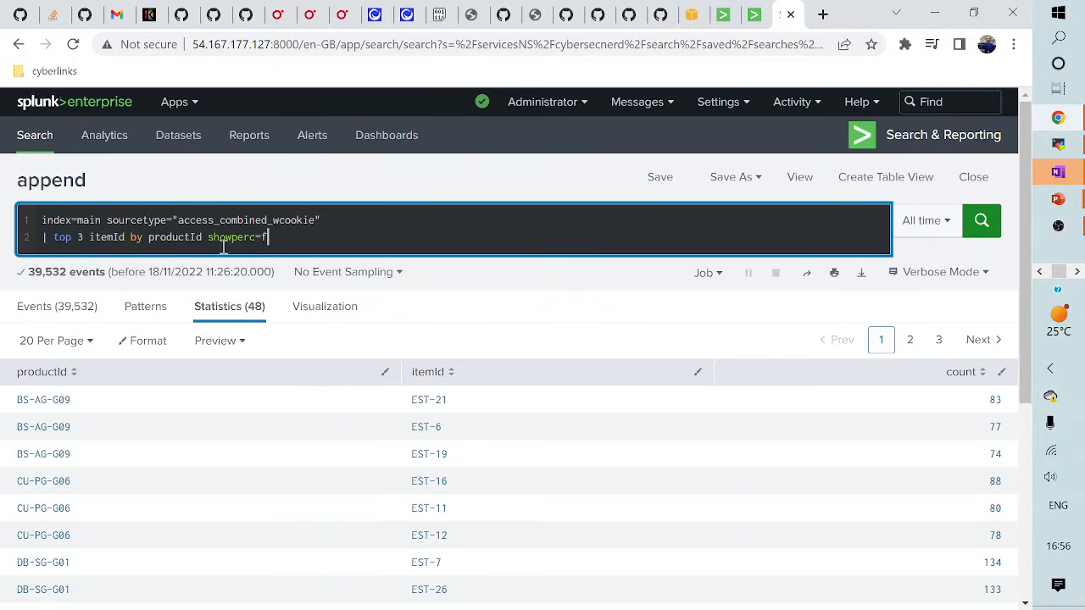
{"action": "key", "text": "shift+Return"}
{"action": "type", "text": "| "}
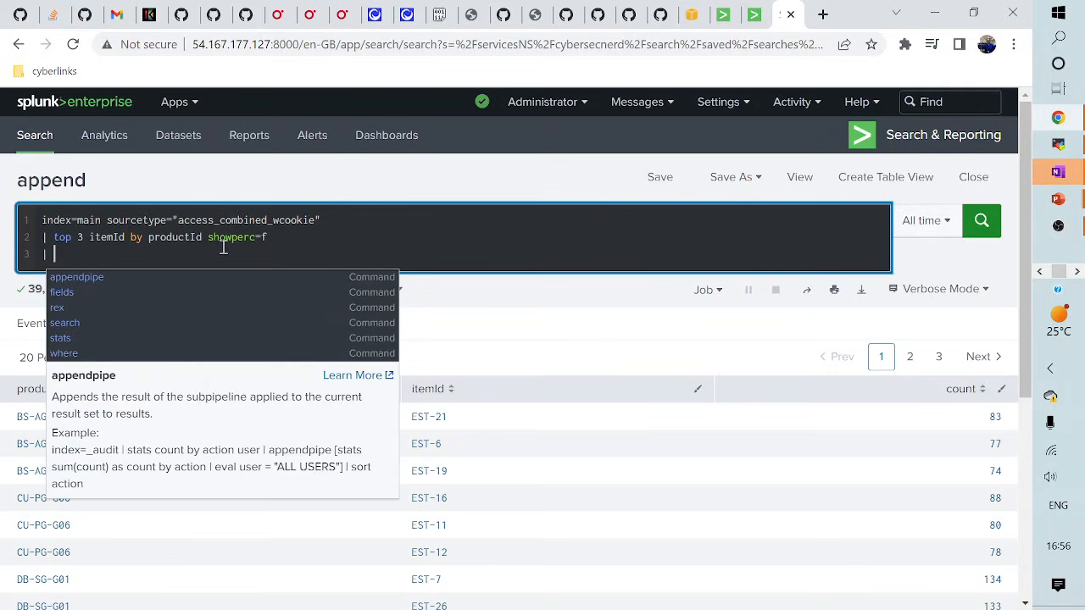
{"action": "type", "text": "appendpipe"}
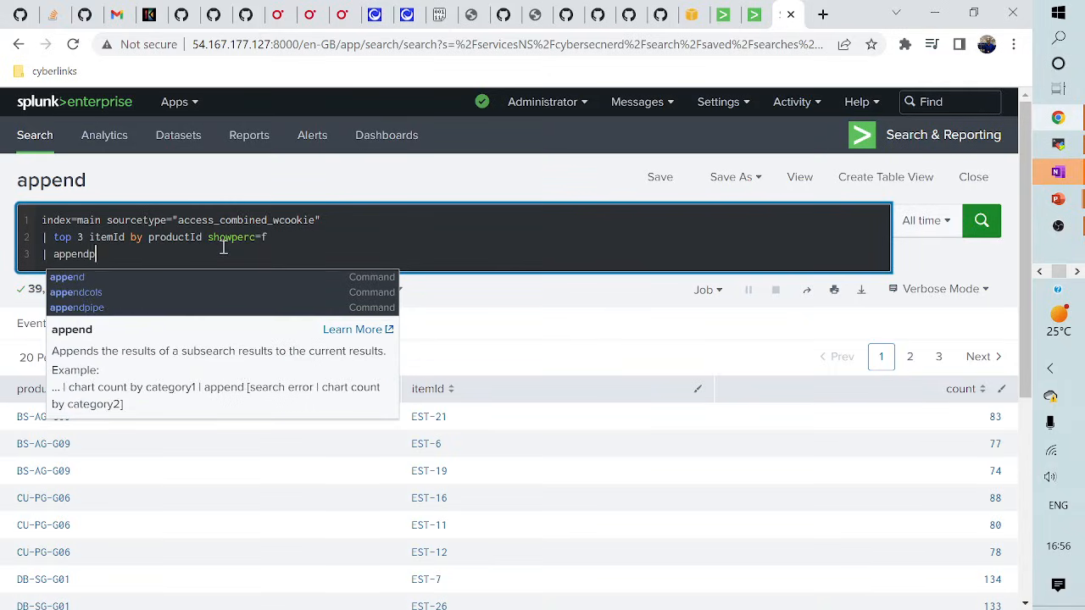
{"action": "key", "text": "BackSpace"}
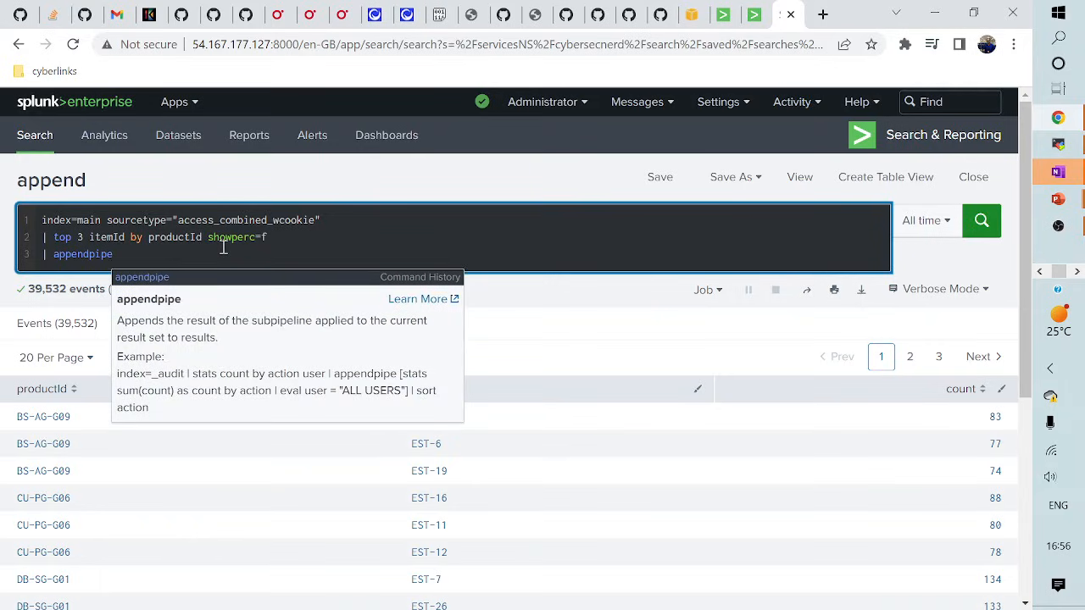
{"action": "key", "text": "shift+Return"}
{"action": "type", "text": "[ stats "}
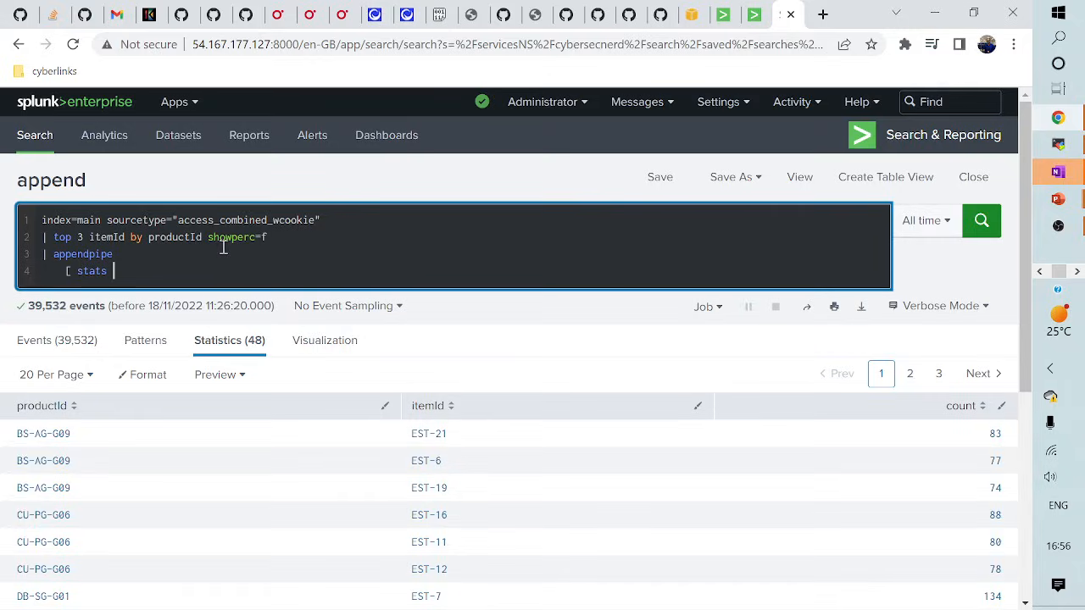
{"action": "type", "text": "sum(coun"}
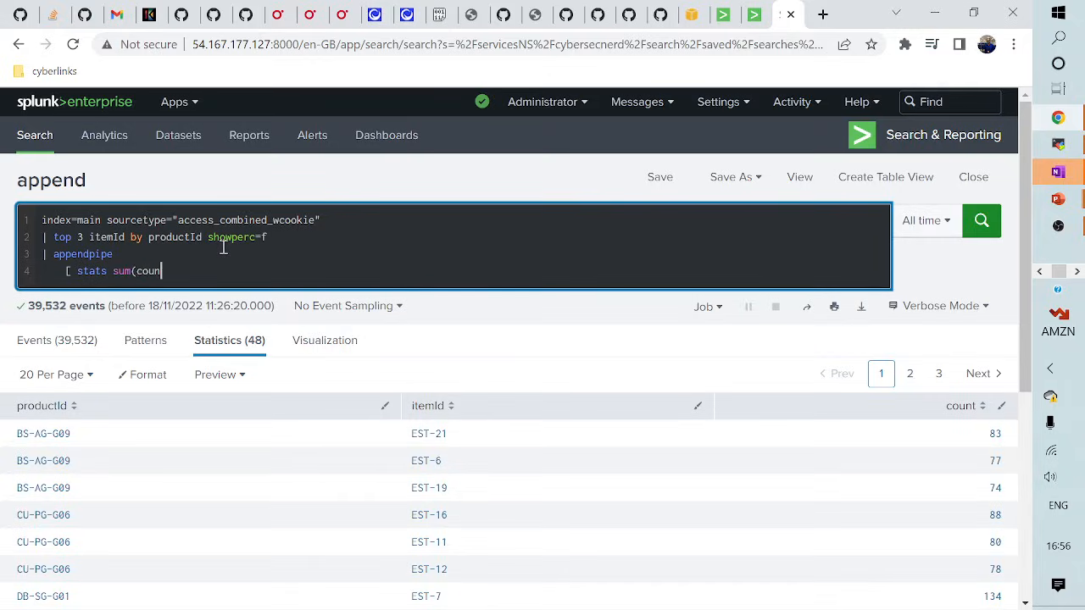
{"action": "type", "text": "t) by productId"}
{"action": "key", "text": "BackSpace"}
- Complete the subpipeline with '| eval itemId = "Total of ".productId]' and run it, returning 64 rows
{"action": "key", "text": "Return"}
{"action": "type", "text": "|"}
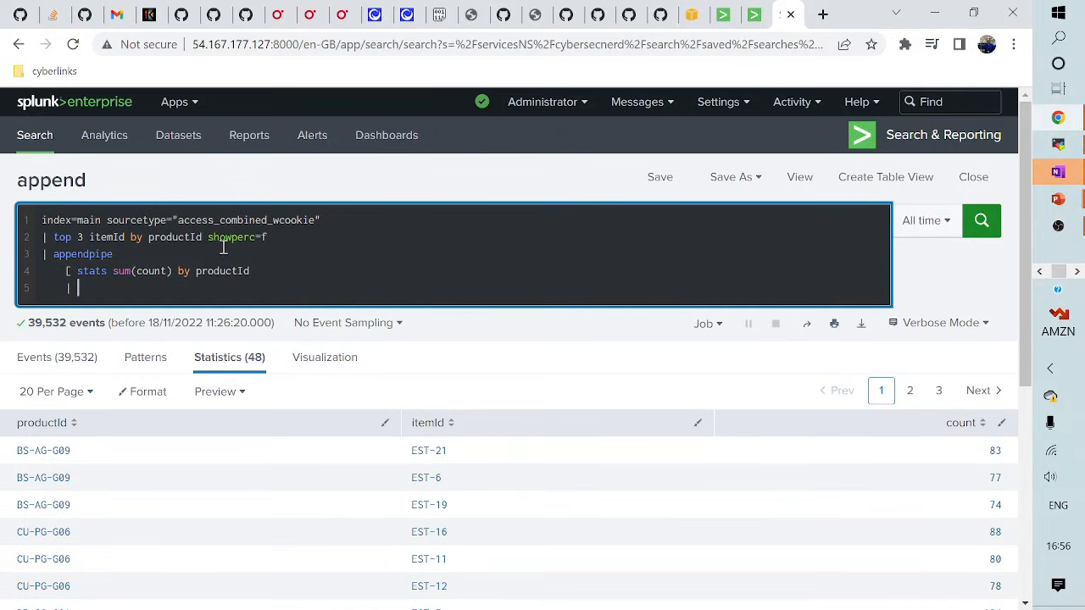
{"action": "type", "text": " eva"}
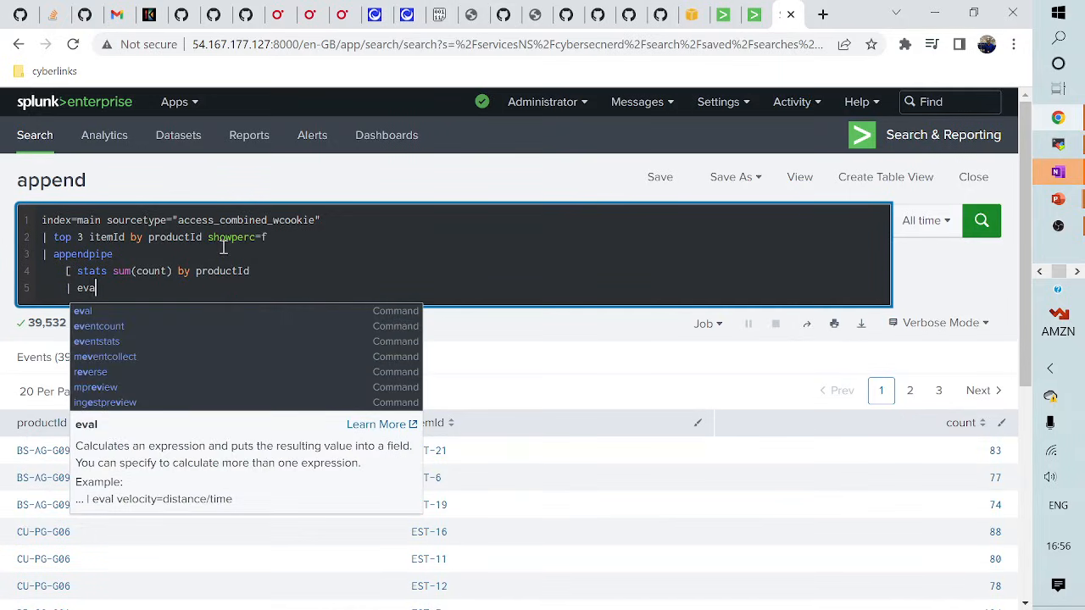
{"action": "type", "text": "l ietmId"}
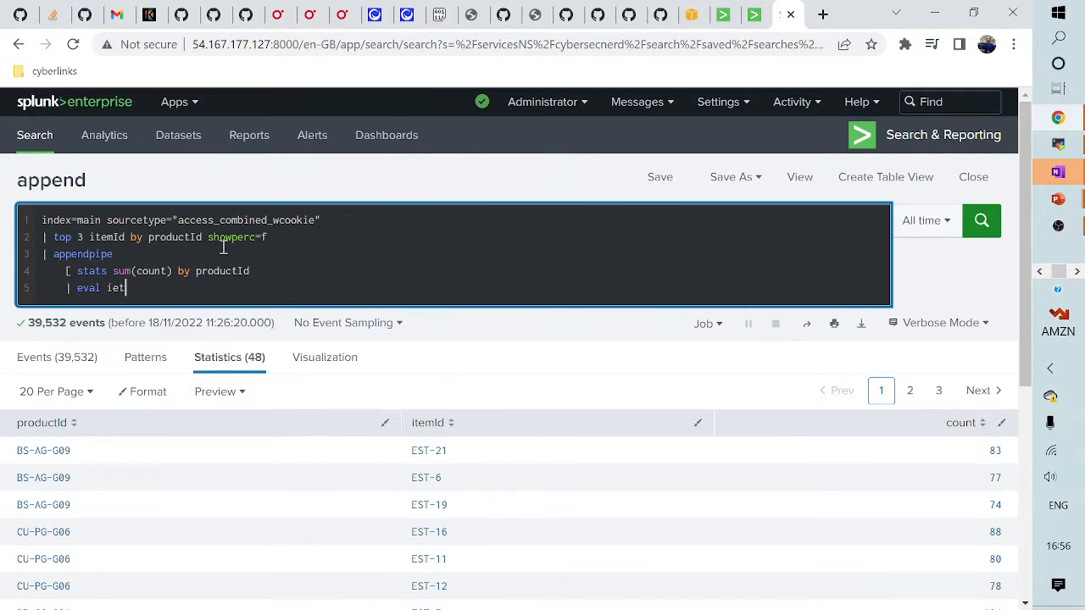
{"action": "key", "text": "BackSpace"}
{"action": "key", "text": "BackSpace"}
{"action": "key", "text": "BackSpace"}
{"action": "key", "text": "BackSpace"}
{"action": "key", "text": "BackSpace"}
{"action": "key", "text": "BackSpace"}
{"action": "type", "text": "temId"}
{"action": "key", "text": "BackSpace"}
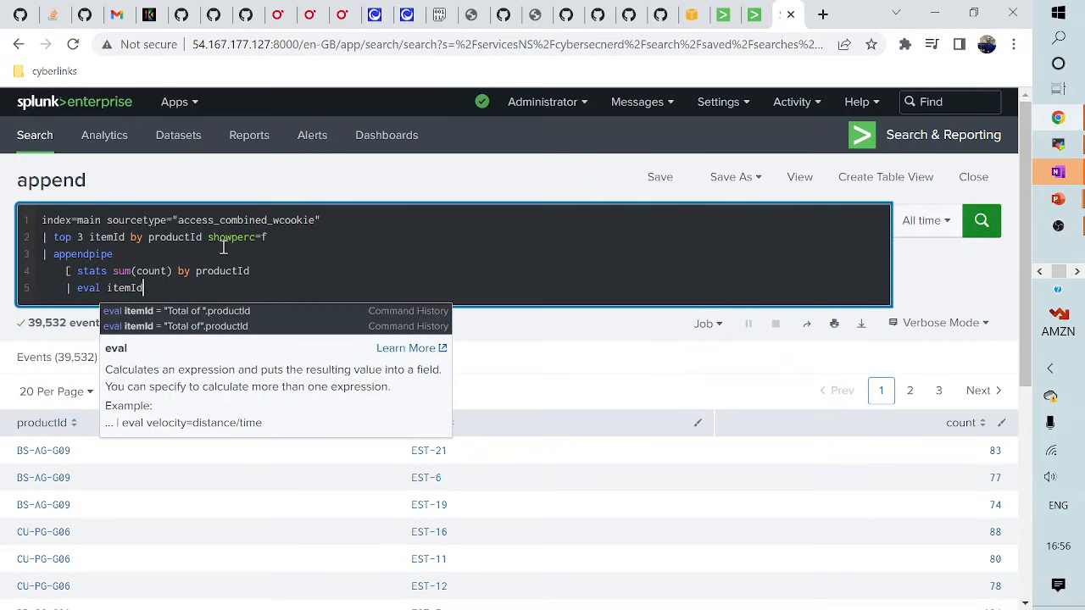
{"action": "type", "text": "= \"Total of "}
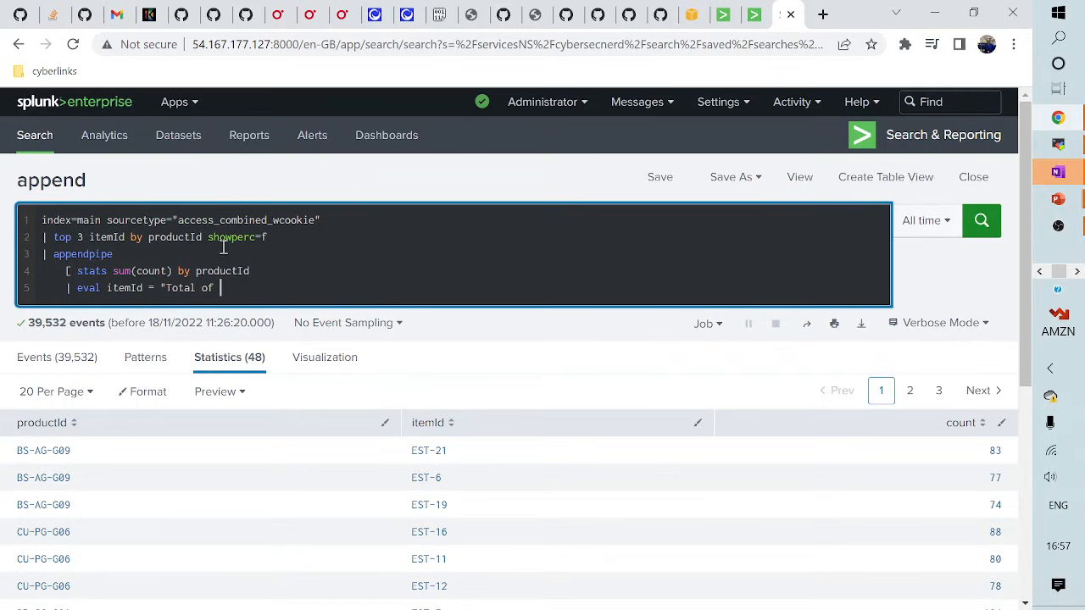
{"action": "type", "text": "\".productId]"}
{"action": "key", "text": "Return"}
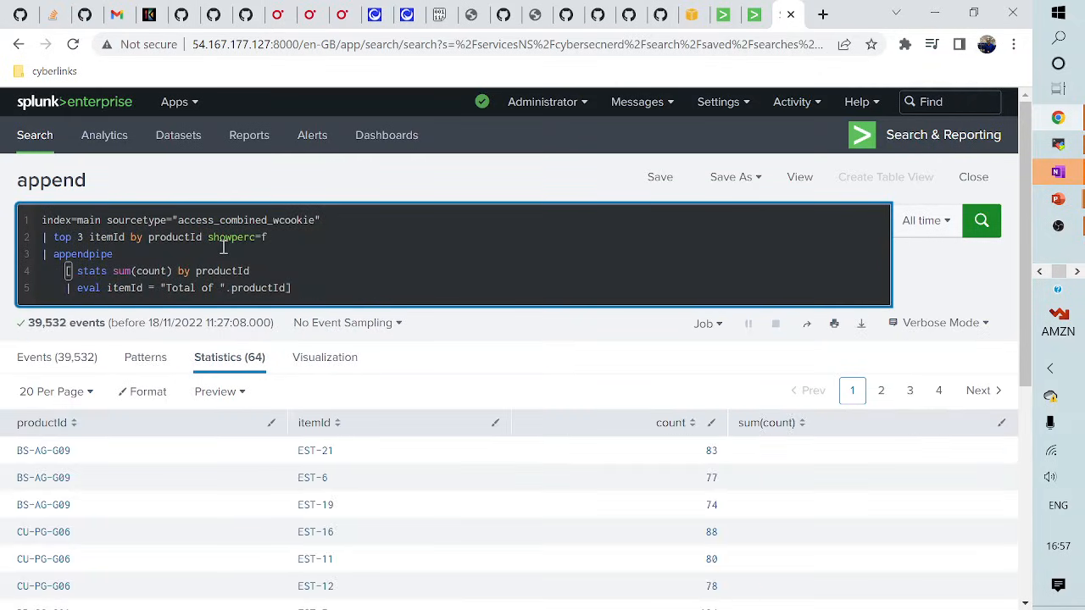
{"action": "scroll", "coordinate": [275, 319], "scroll_direction": "down", "scroll_amount": 1}
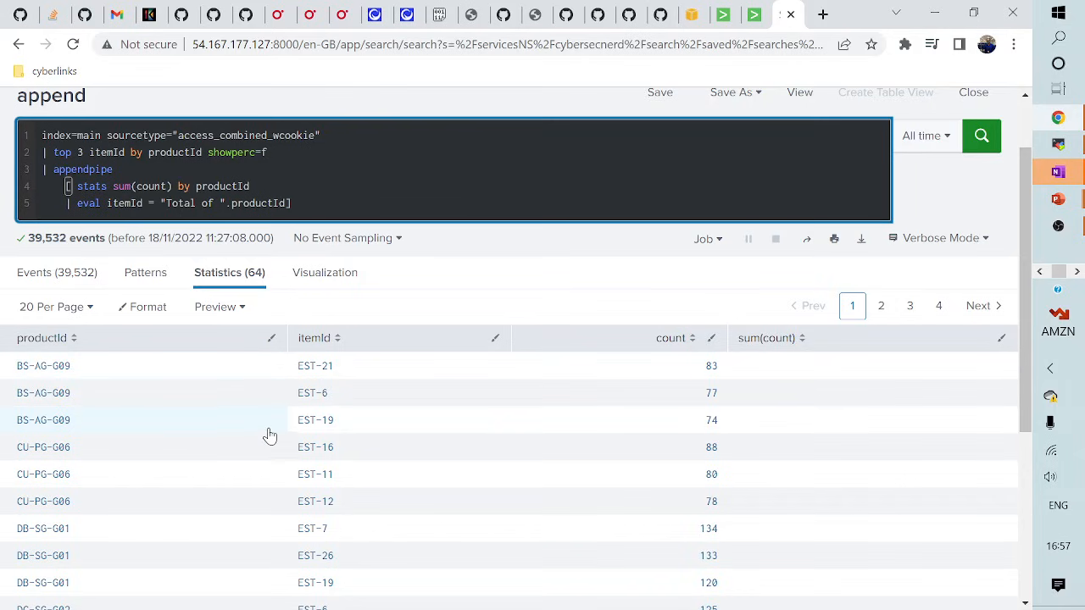
{"action": "scroll", "coordinate": [269, 432], "scroll_direction": "up", "scroll_amount": 1}
{"action": "left_click", "coordinate": [281, 303]}
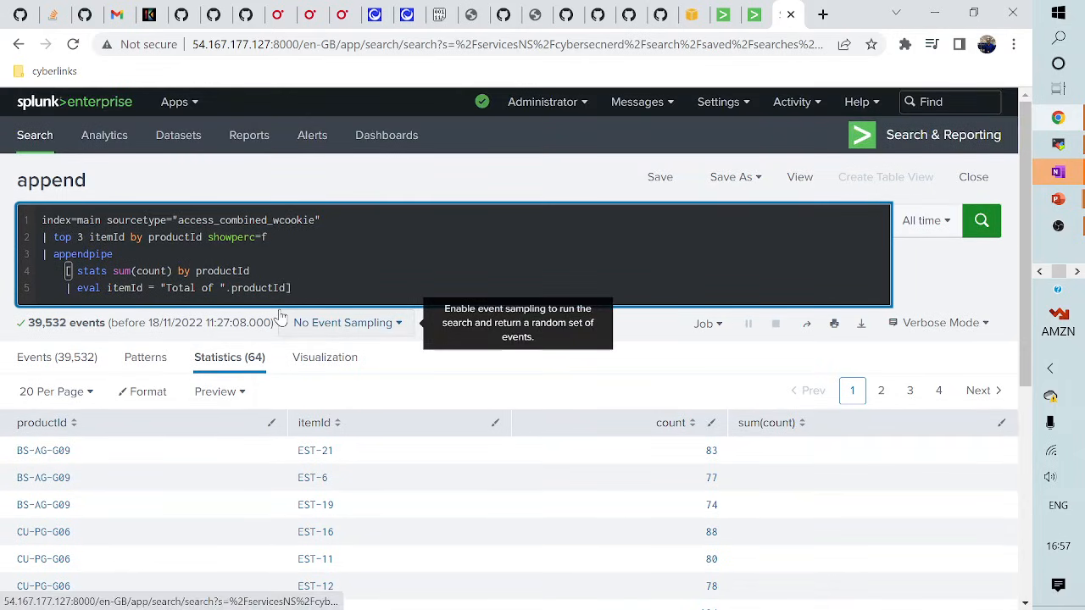
- Append '| sort productId' and run it so each product's total row follows its items
{"action": "key", "text": "Return"}
{"action": "type", "text": "| sor"}
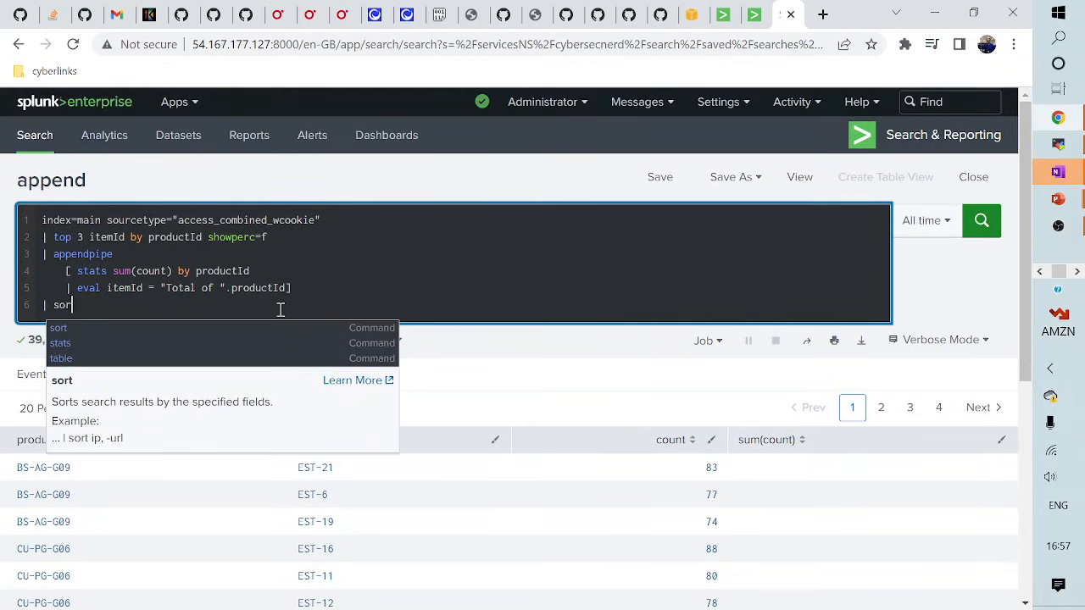
{"action": "type", "text": "t pro"}
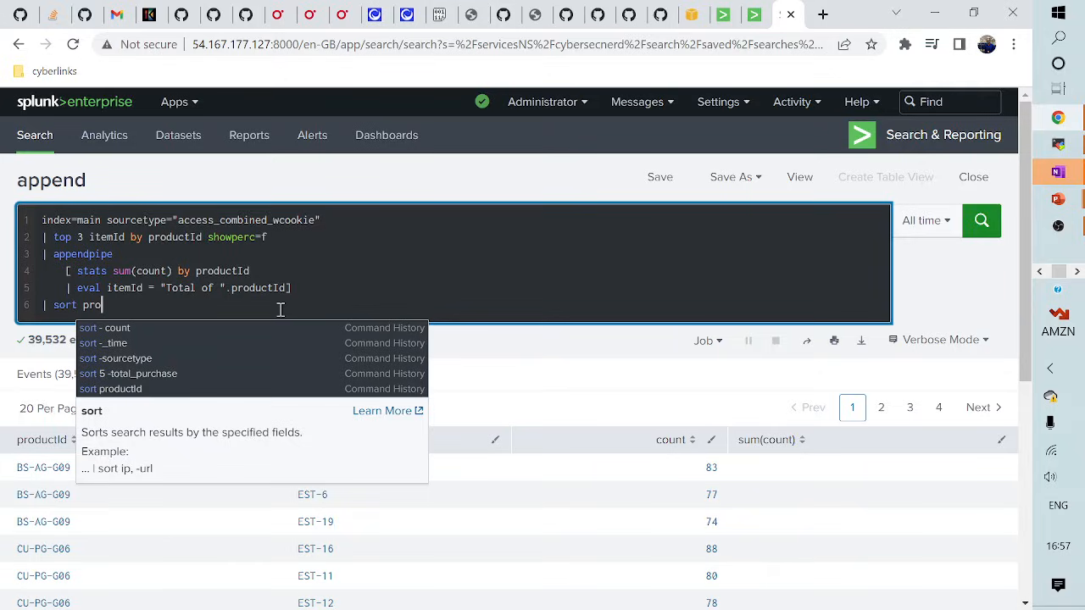
{"action": "type", "text": "ductId"}
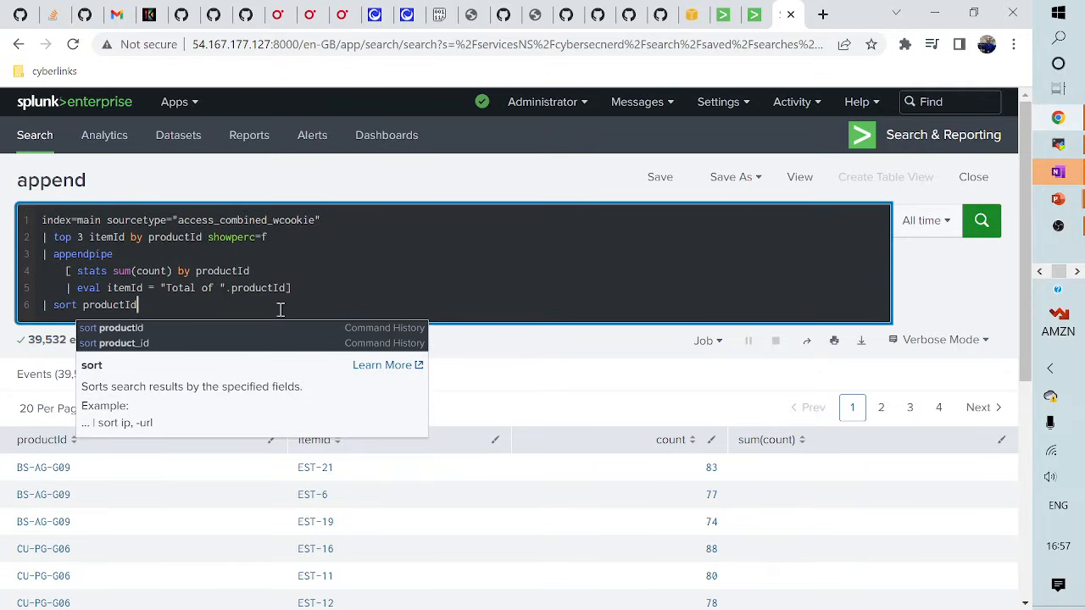
{"action": "key", "text": "Return"}
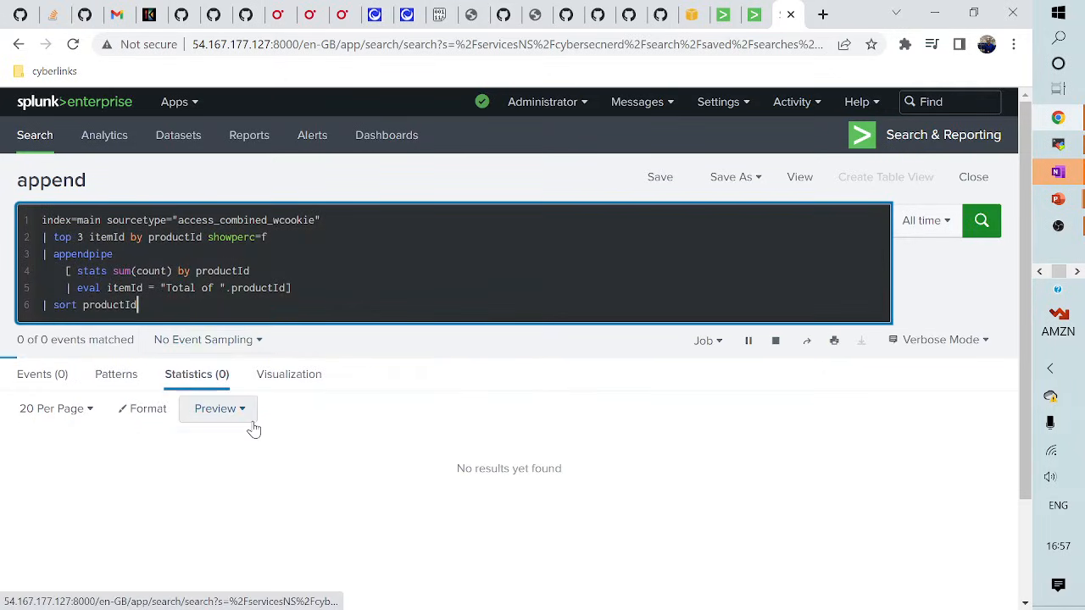
{"action": "scroll", "coordinate": [245, 510], "scroll_direction": "down", "scroll_amount": 1}
{"action": "scroll", "coordinate": [245, 510], "scroll_direction": "up", "scroll_amount": 1}
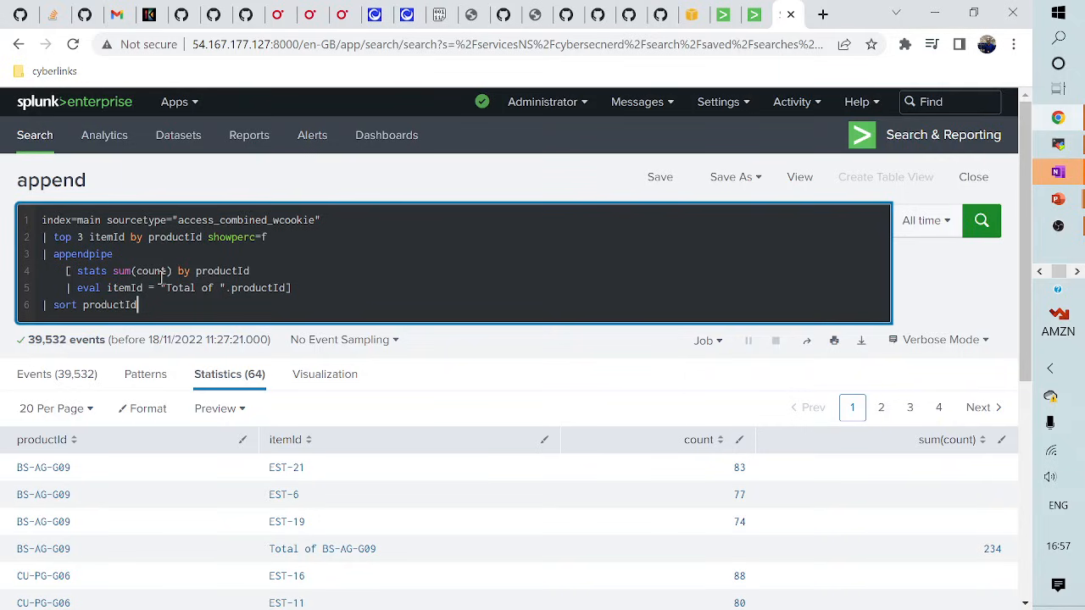
{"action": "scroll", "coordinate": [105, 371], "scroll_direction": "down", "scroll_amount": 1}
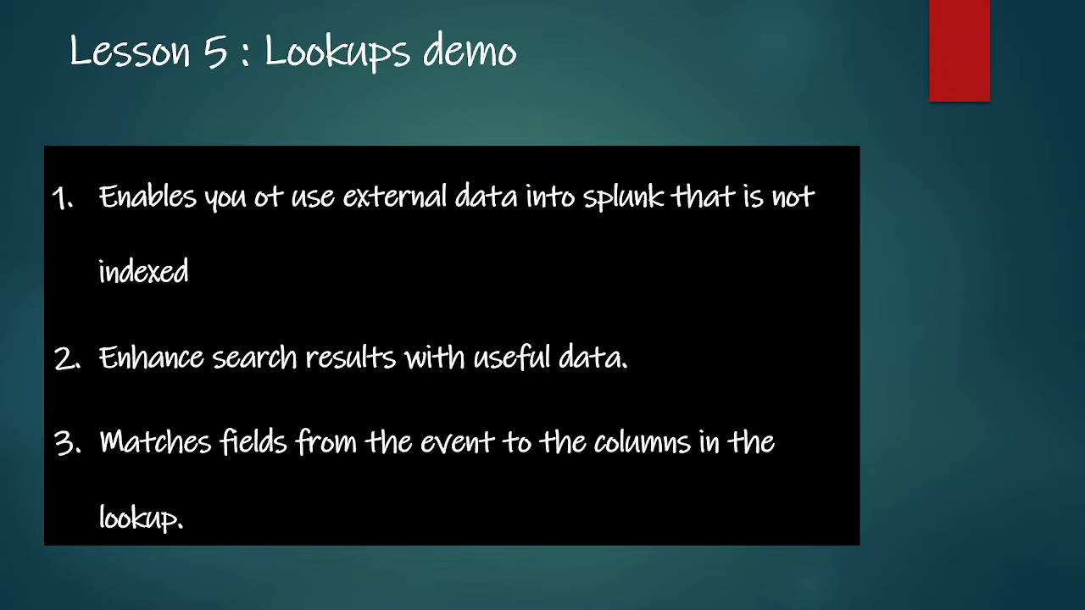
- Advance to the slide on file-based lookups, lookup data, inputlookup and outputlookup
{"action": "key", "text": "Right"}
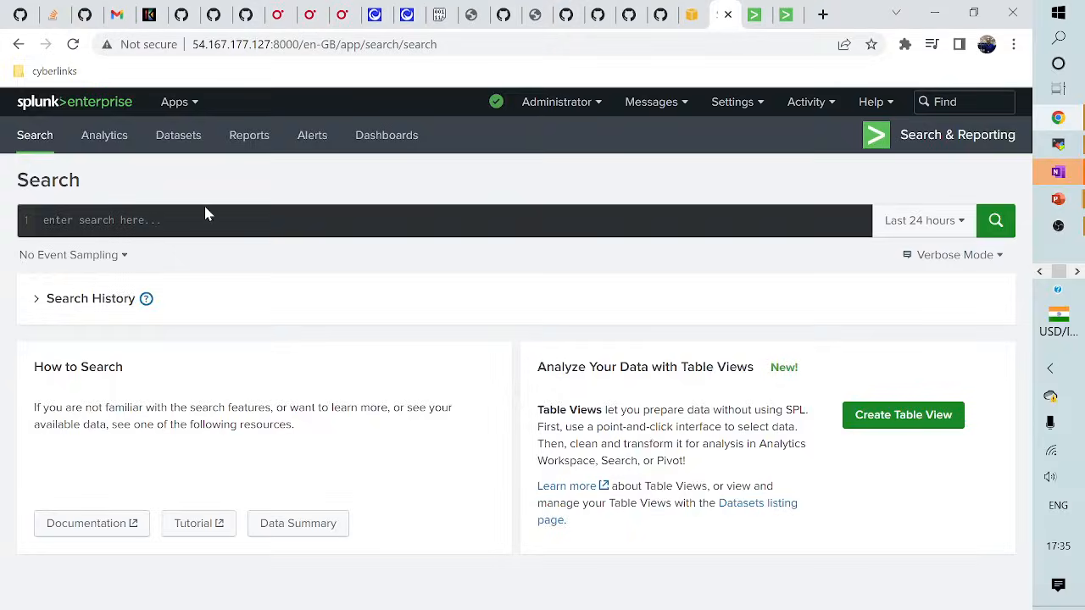
- Go to Settings > Lookups and start adding a new lookup table file
{"action": "left_click", "coordinate": [101, 220]}
{"action": "left_click", "coordinate": [734, 101]}
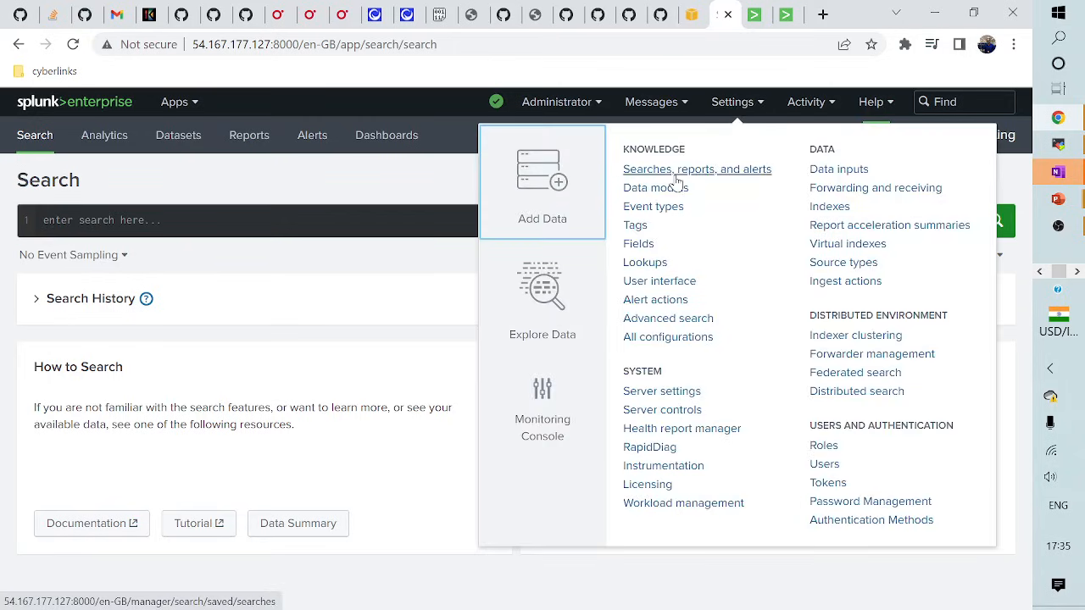
{"action": "left_click", "coordinate": [649, 270]}
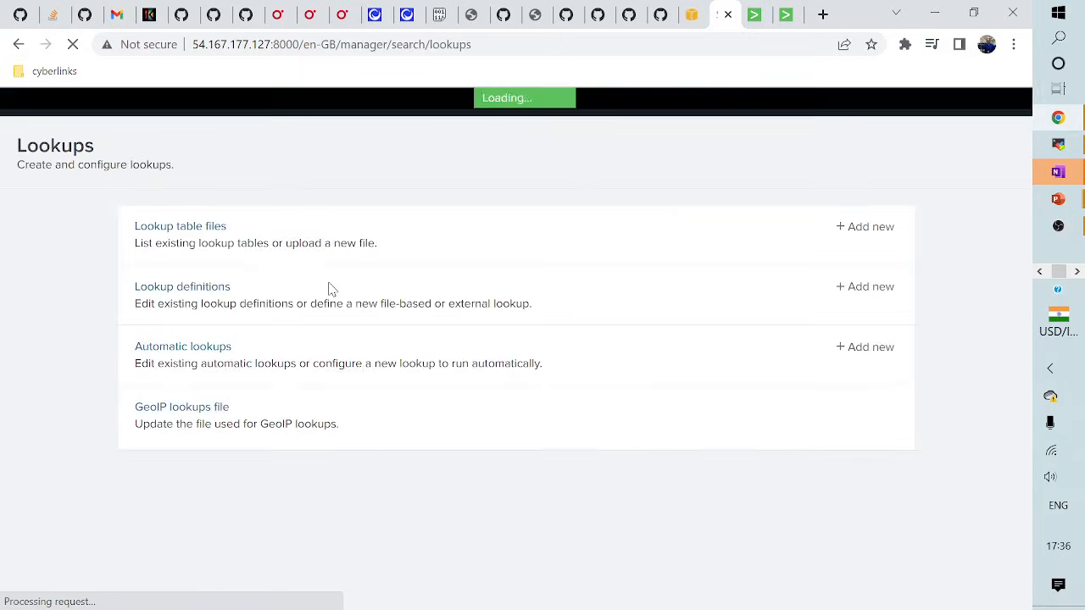
{"action": "left_click", "coordinate": [866, 228]}
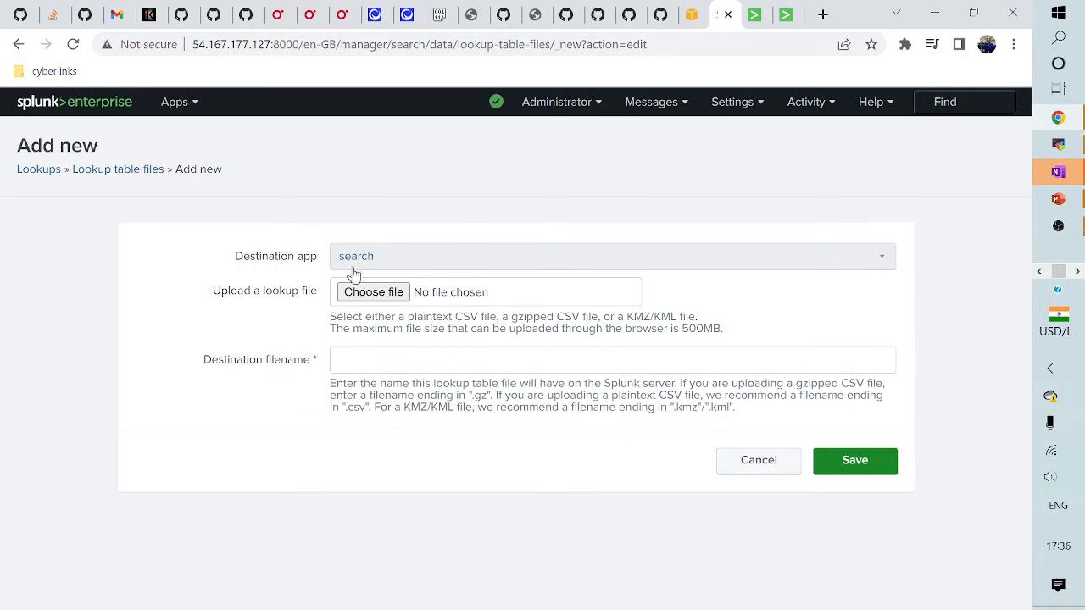
- Upload prices.csv with destination filename prices.csv and save it to the lookup files list
{"action": "left_click", "coordinate": [372, 292]}
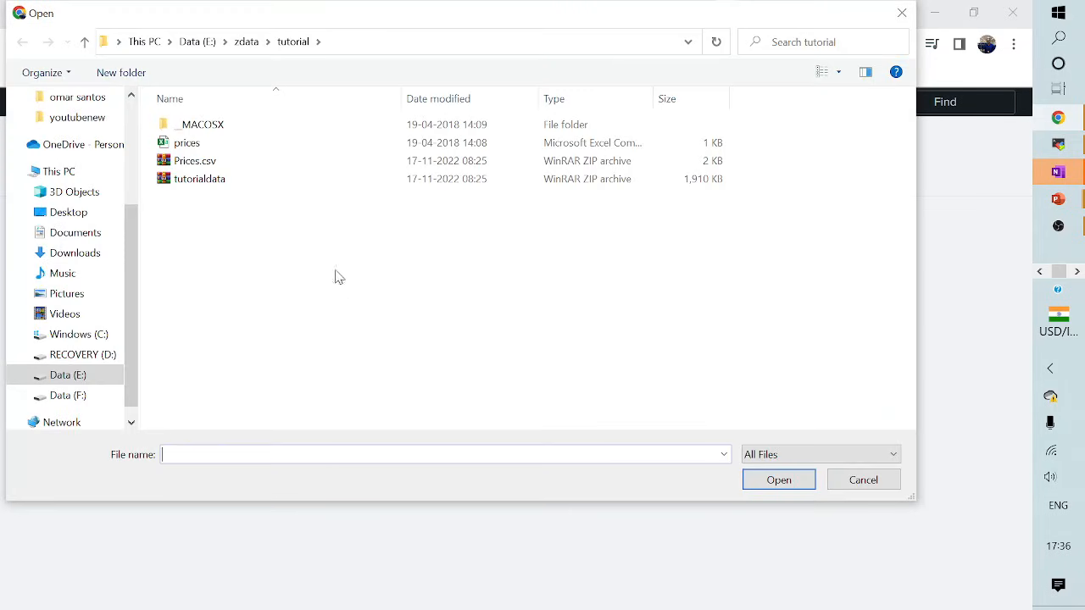
{"action": "double_click", "coordinate": [186, 144]}
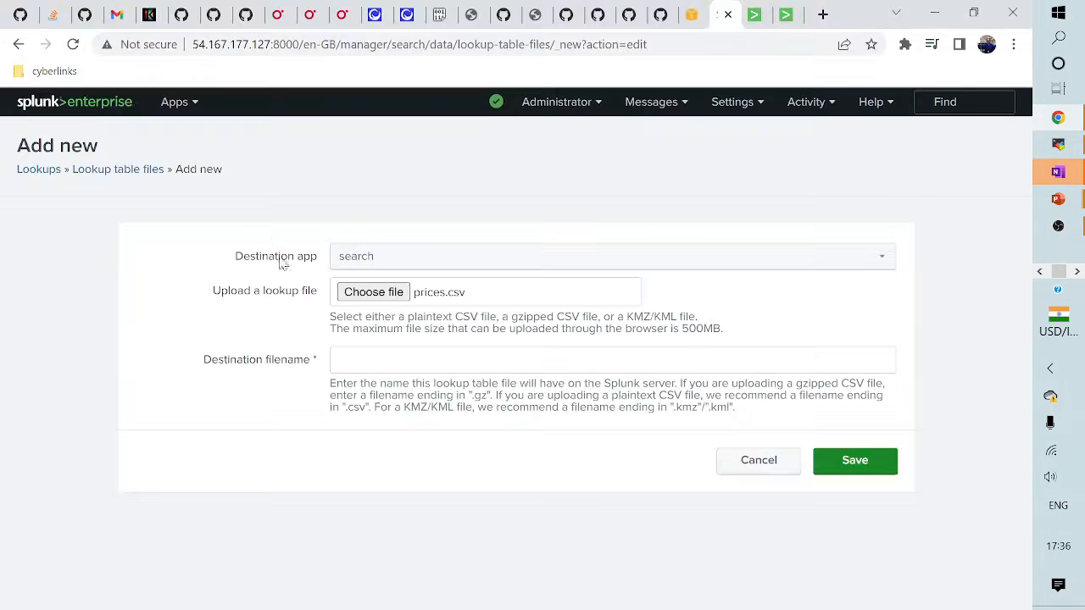
{"action": "left_click", "coordinate": [364, 368]}
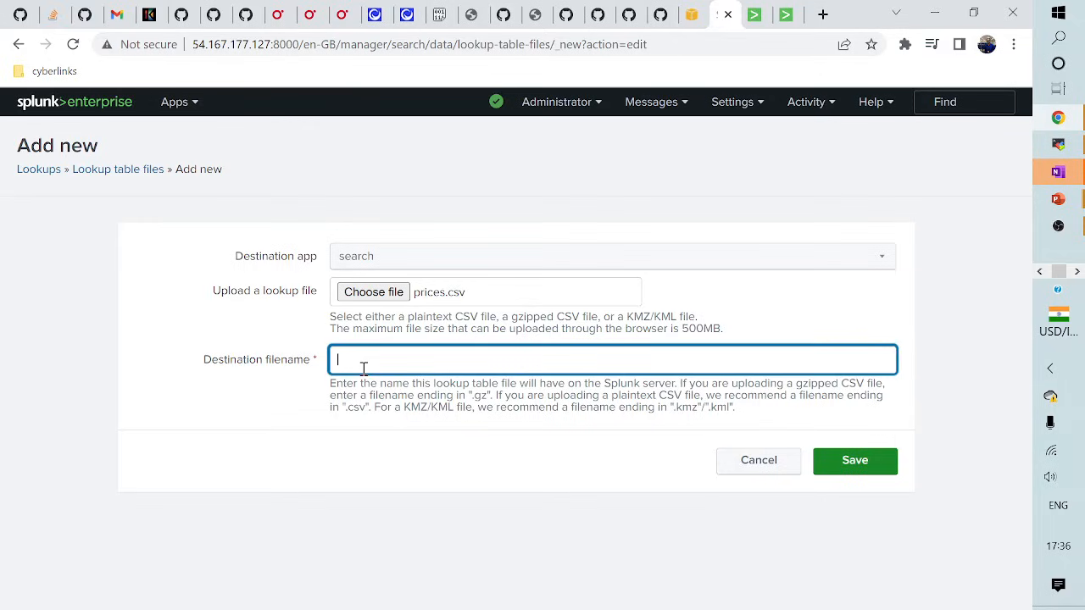
{"action": "type", "text": "prices.csv"}
{"action": "left_click", "coordinate": [854, 458]}
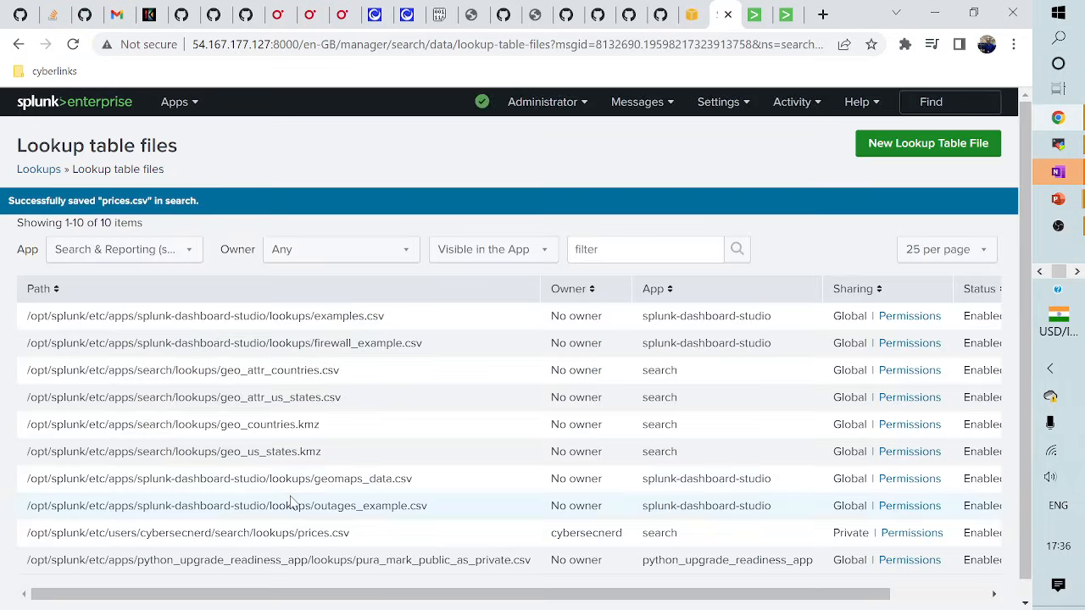
{"action": "scroll", "coordinate": [297, 504], "scroll_direction": "down", "scroll_amount": 1}
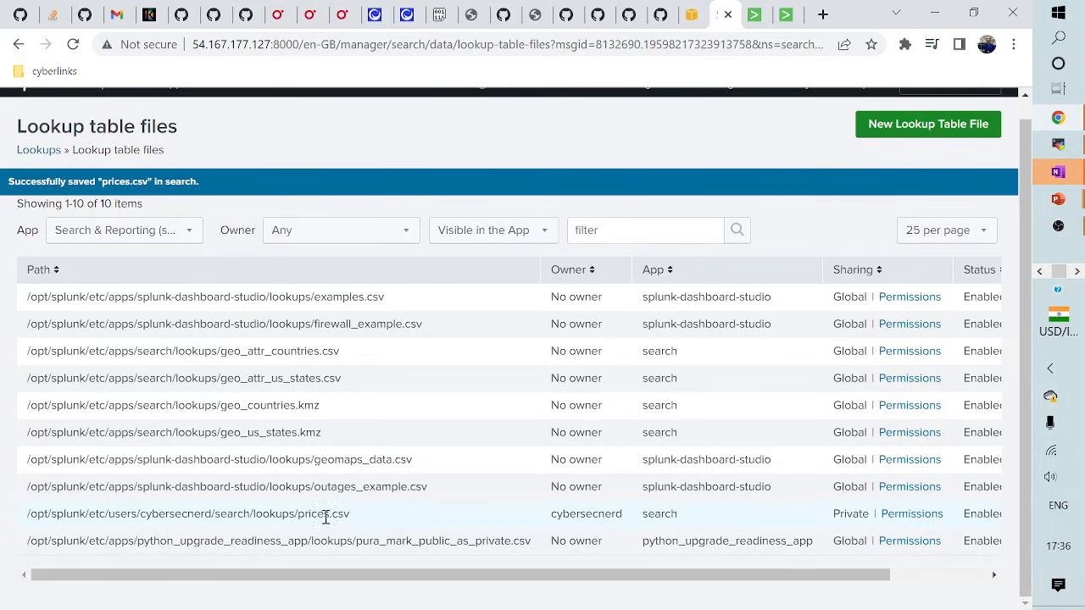
{"action": "scroll", "coordinate": [354, 521], "scroll_direction": "up", "scroll_amount": 1}
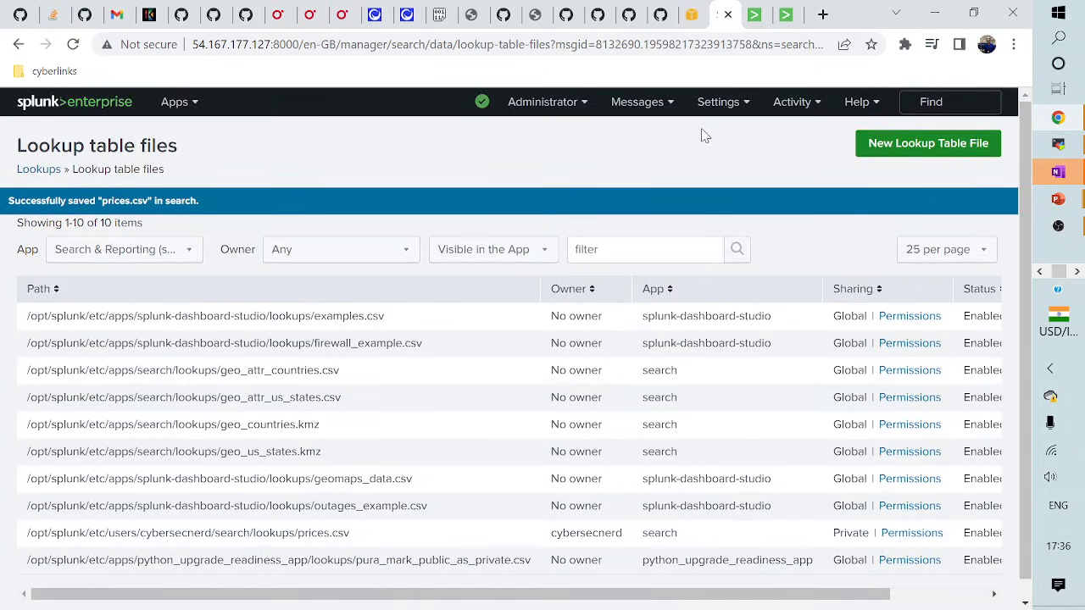
- Save a file-based lookup definition 'prices' using prices.csv, then go back to Search & Reporting
{"action": "left_click", "coordinate": [717, 102]}
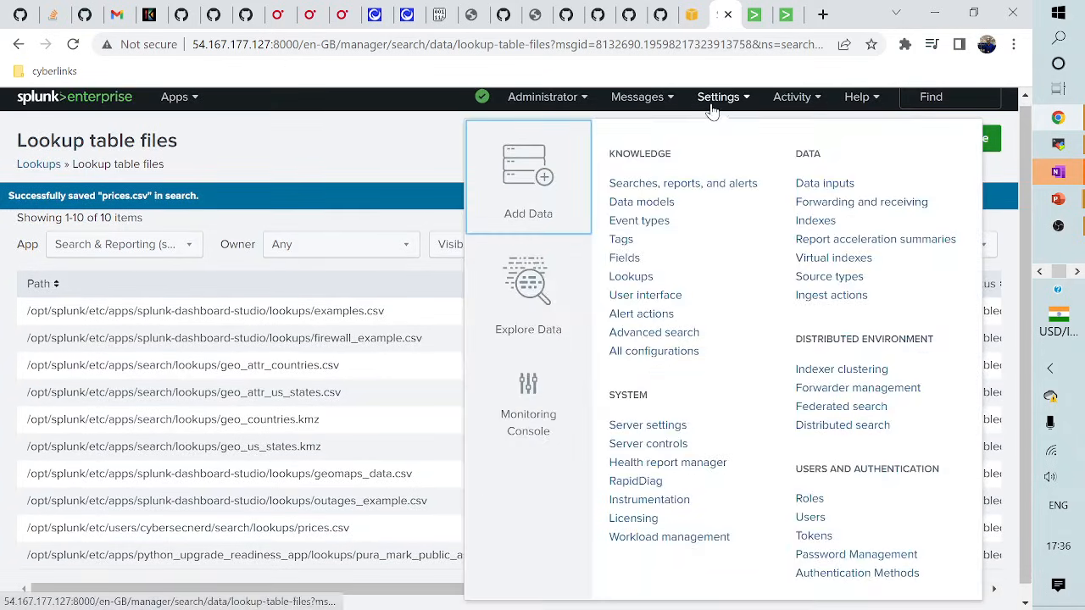
{"action": "left_click", "coordinate": [629, 280]}
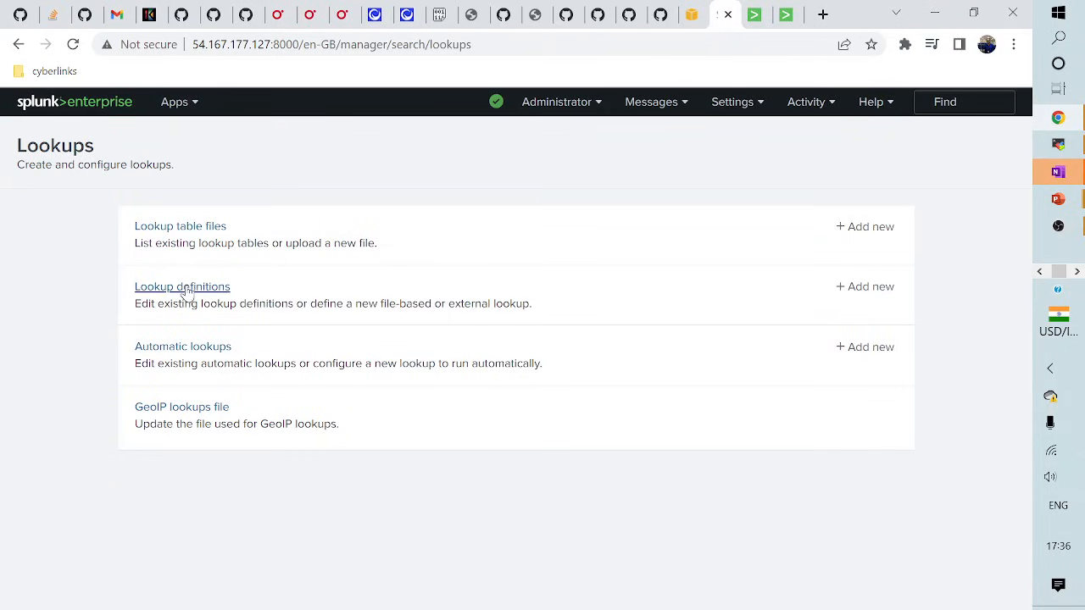
{"action": "left_click", "coordinate": [191, 291]}
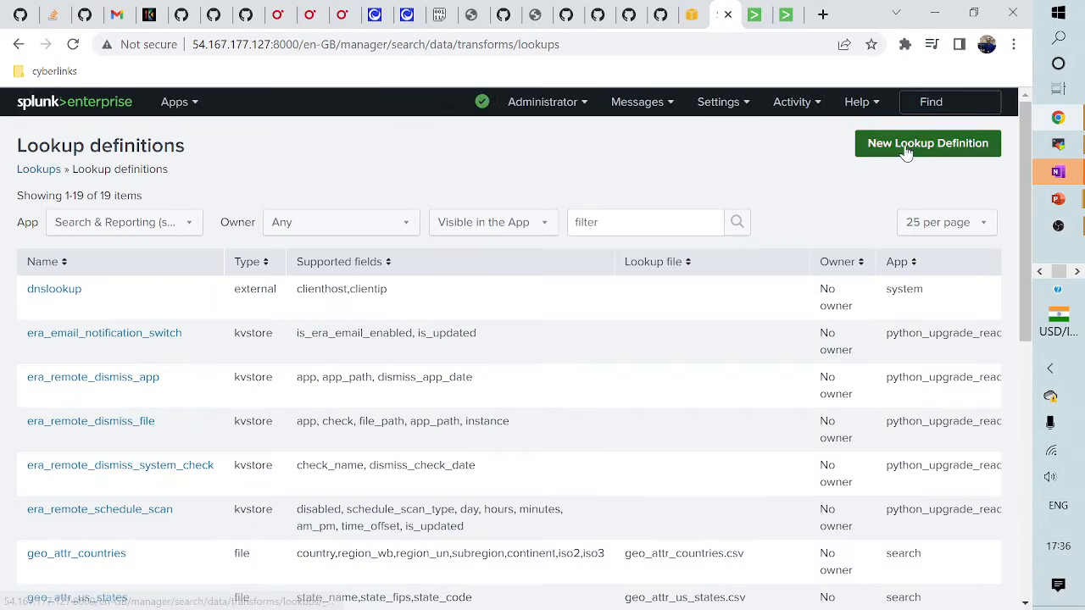
{"action": "left_click", "coordinate": [906, 151]}
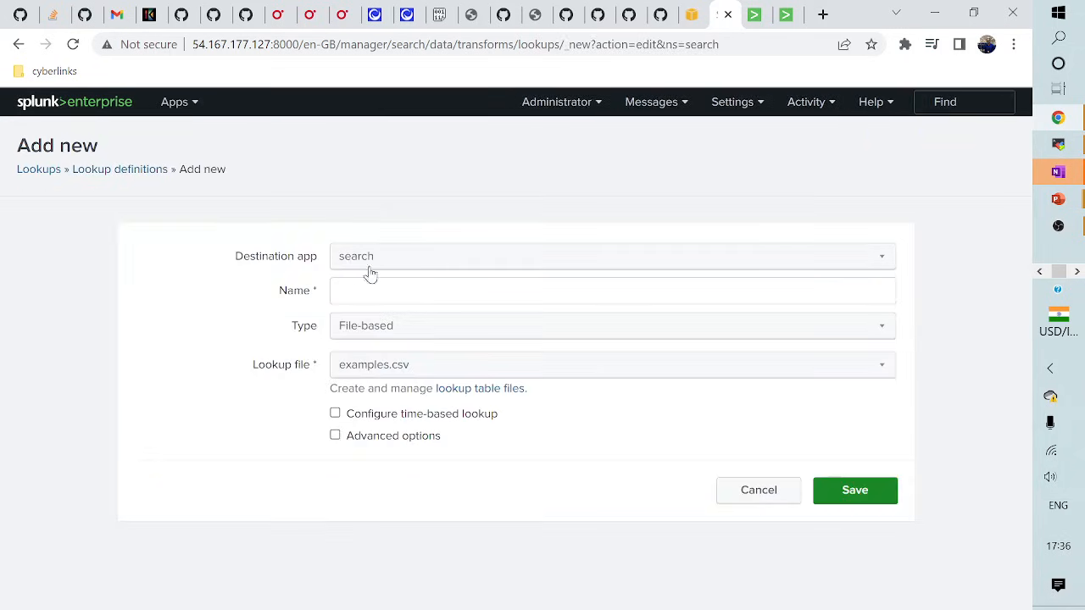
{"action": "left_click", "coordinate": [354, 293]}
{"action": "type", "text": "prices"}
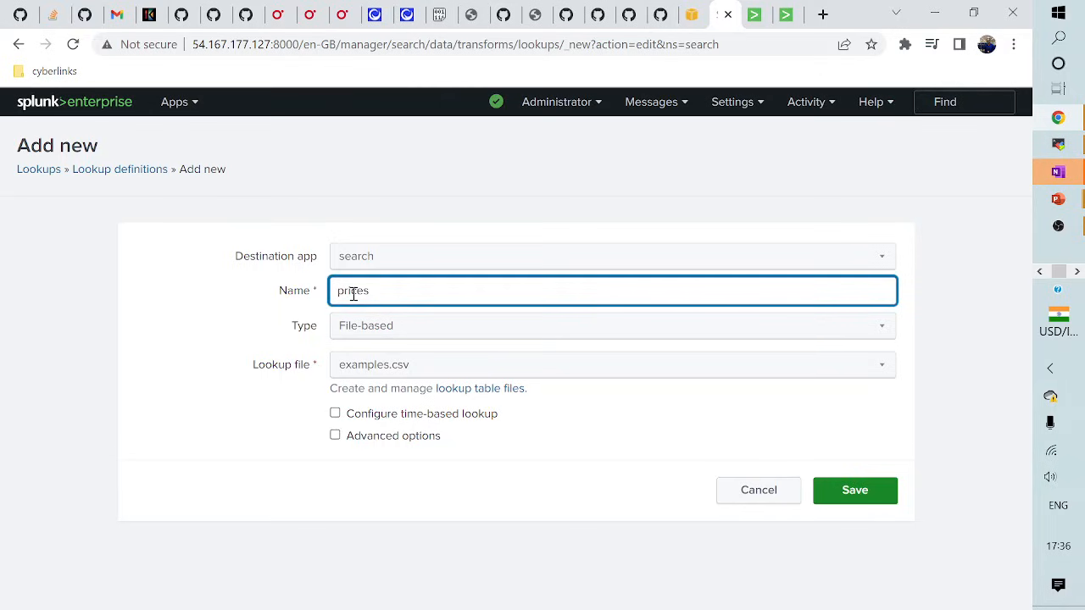
{"action": "left_click", "coordinate": [377, 366]}
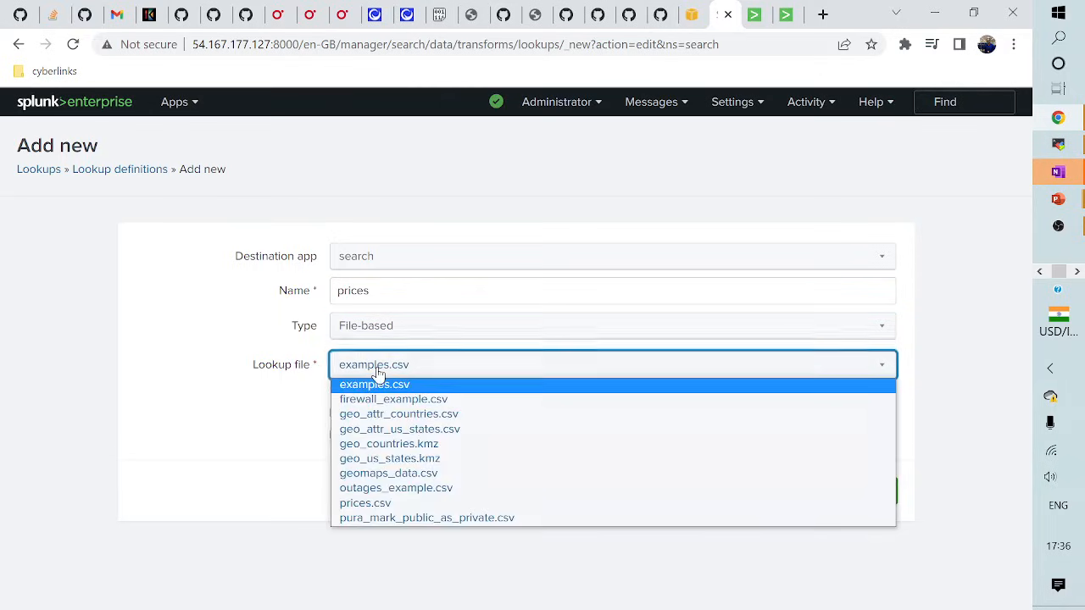
{"action": "left_click", "coordinate": [370, 504]}
{"action": "left_click", "coordinate": [839, 491]}
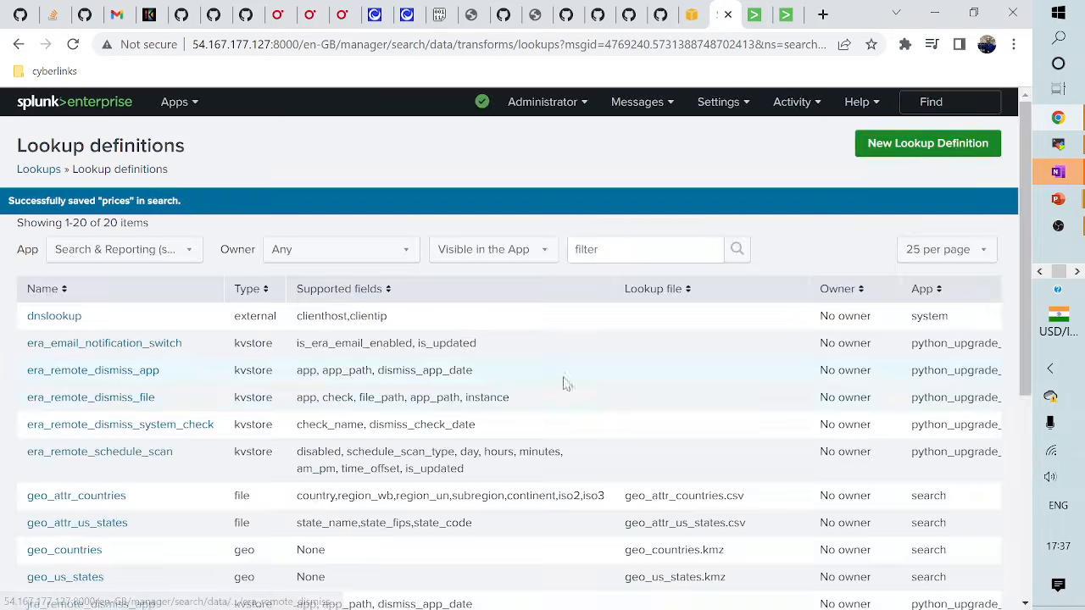
{"action": "left_click", "coordinate": [174, 103]}
{"action": "left_click", "coordinate": [157, 137]}
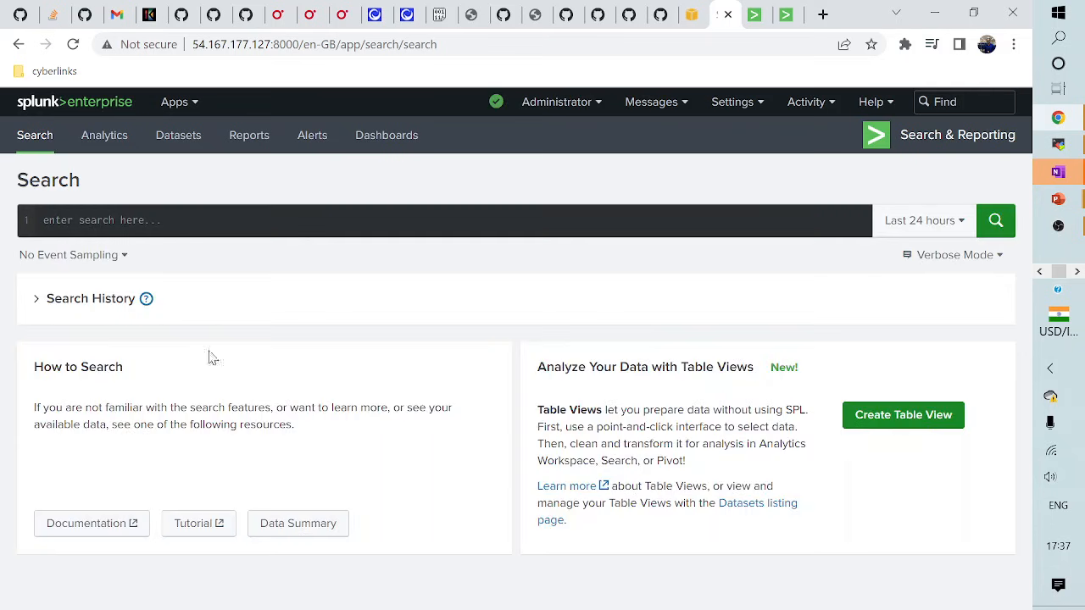
- Run '| inputlookup prices' to review its 17 rows, then switch to the append-search tab
{"action": "left_click", "coordinate": [119, 222]}
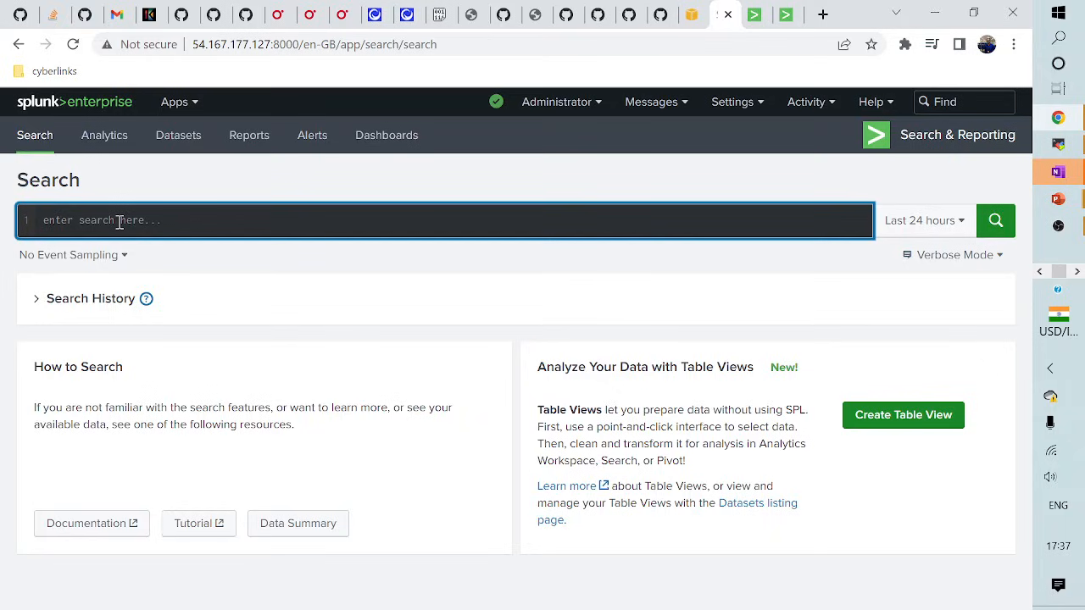
{"action": "type", "text": "| "}
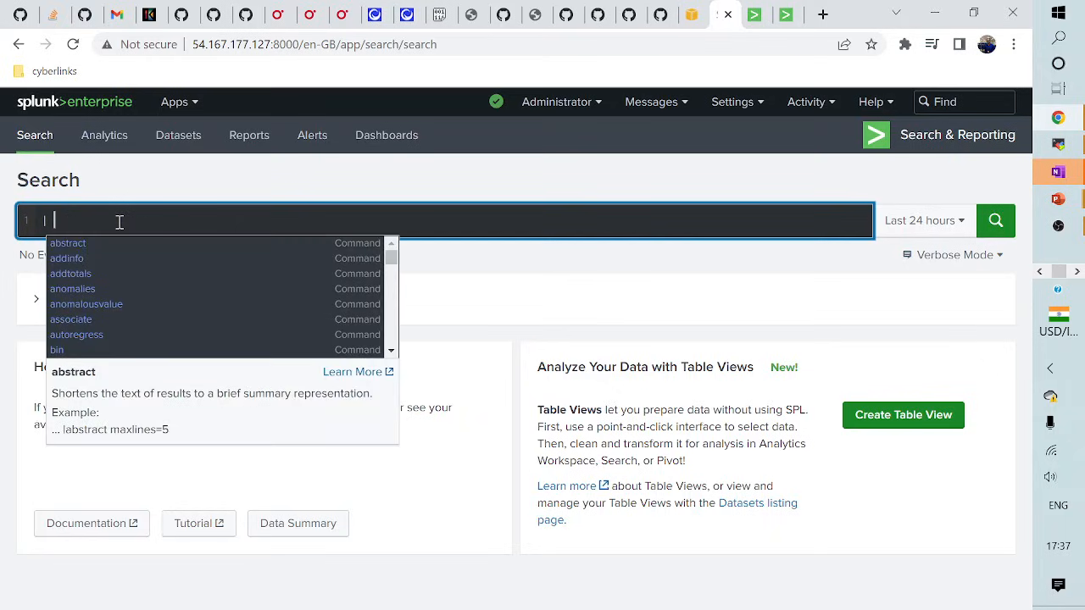
{"action": "type", "text": "input"}
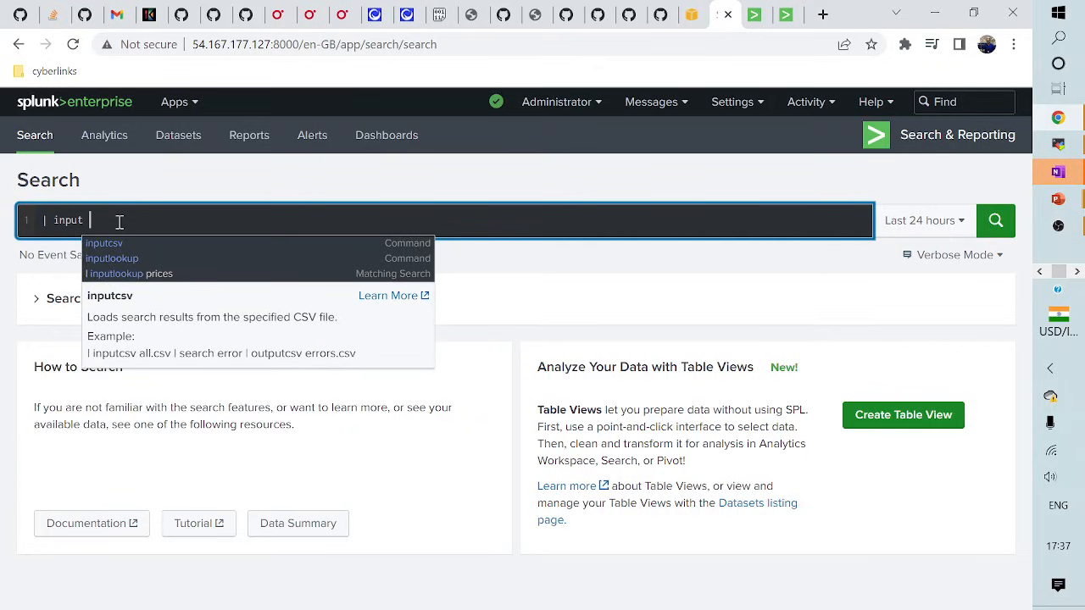
{"action": "key", "text": "BackSpace"}
{"action": "type", "text": "lookup prices"}
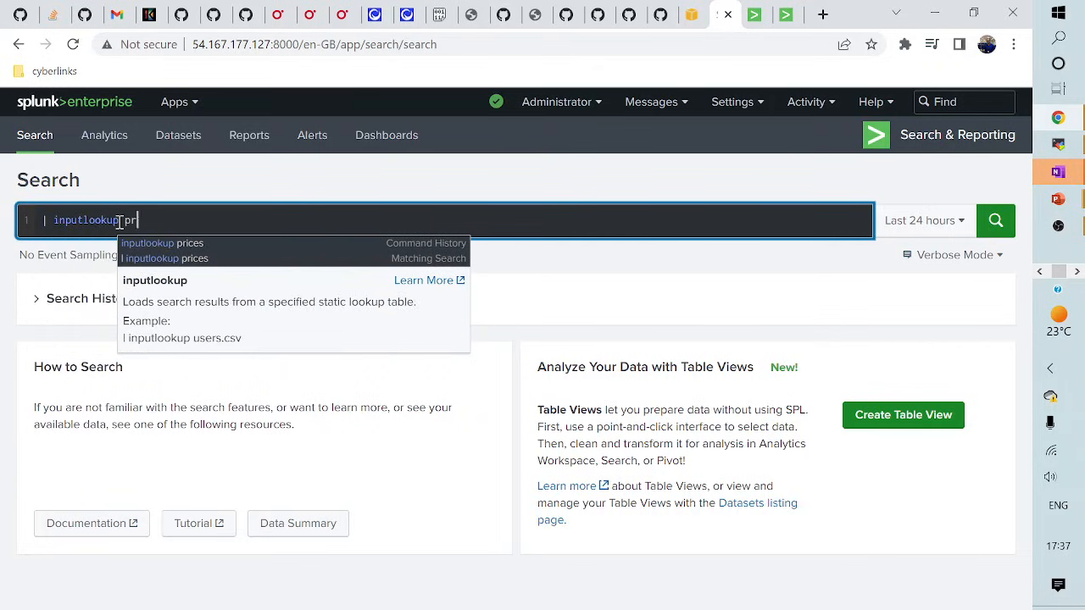
{"action": "key", "text": "Return"}
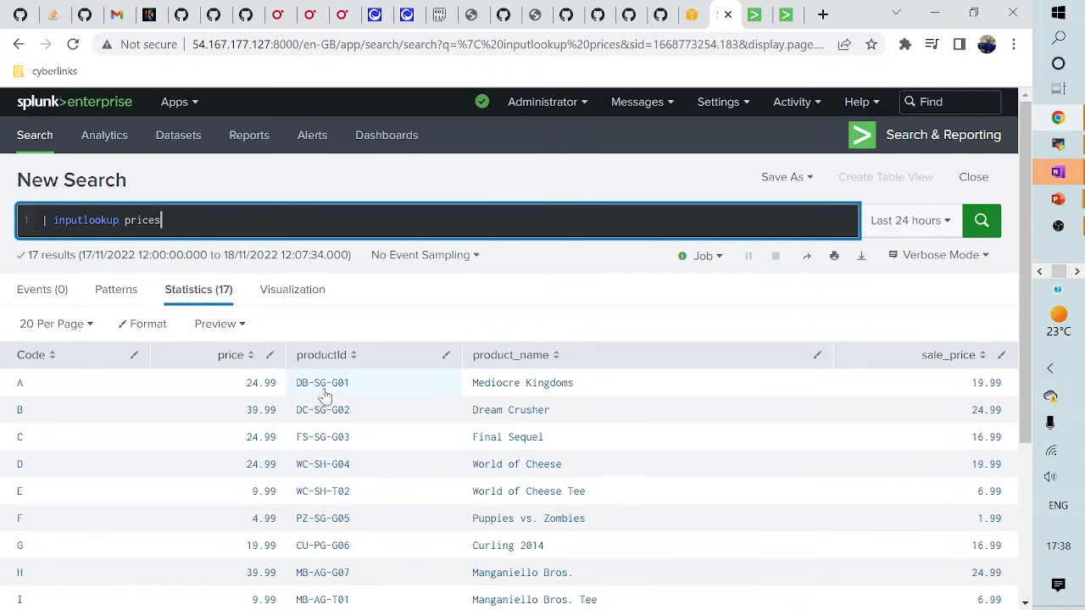
{"action": "scroll", "coordinate": [322, 392], "scroll_direction": "down", "scroll_amount": 2}
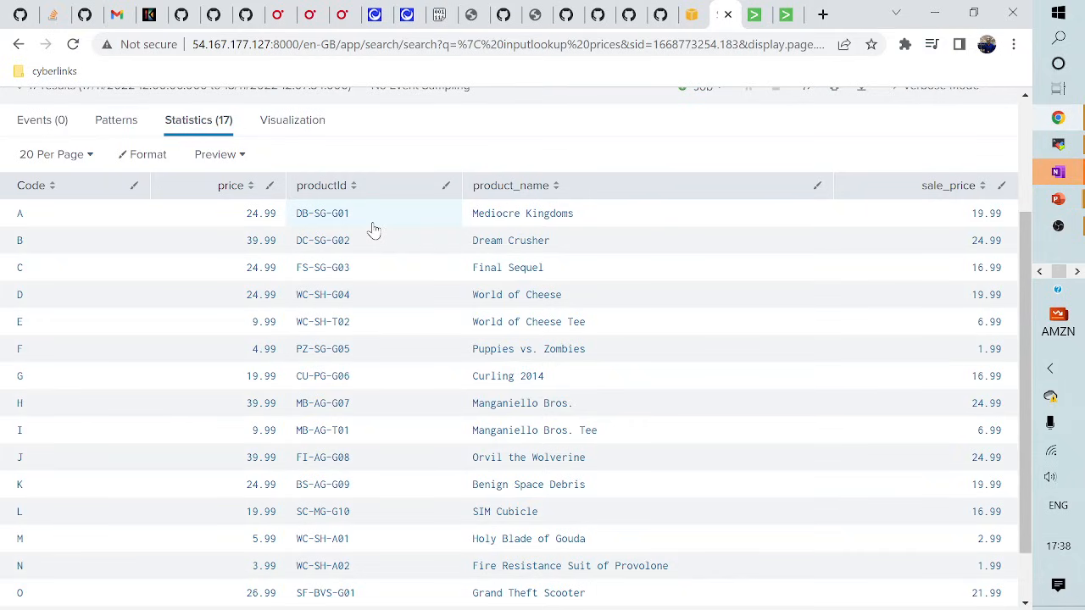
{"action": "scroll", "coordinate": [373, 231], "scroll_direction": "up", "scroll_amount": 3}
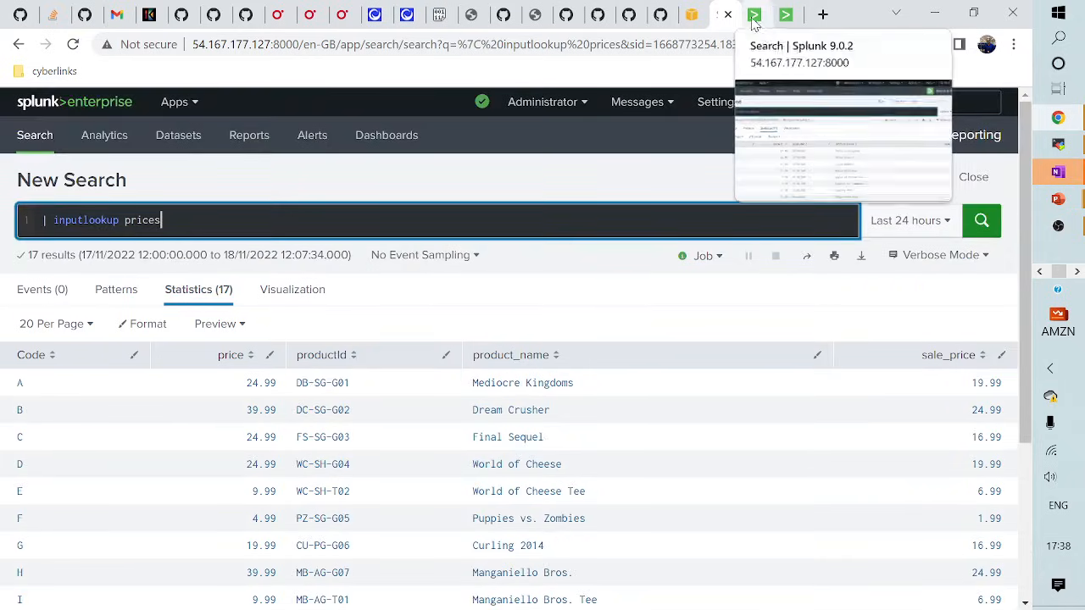
{"action": "left_click", "coordinate": [752, 20]}
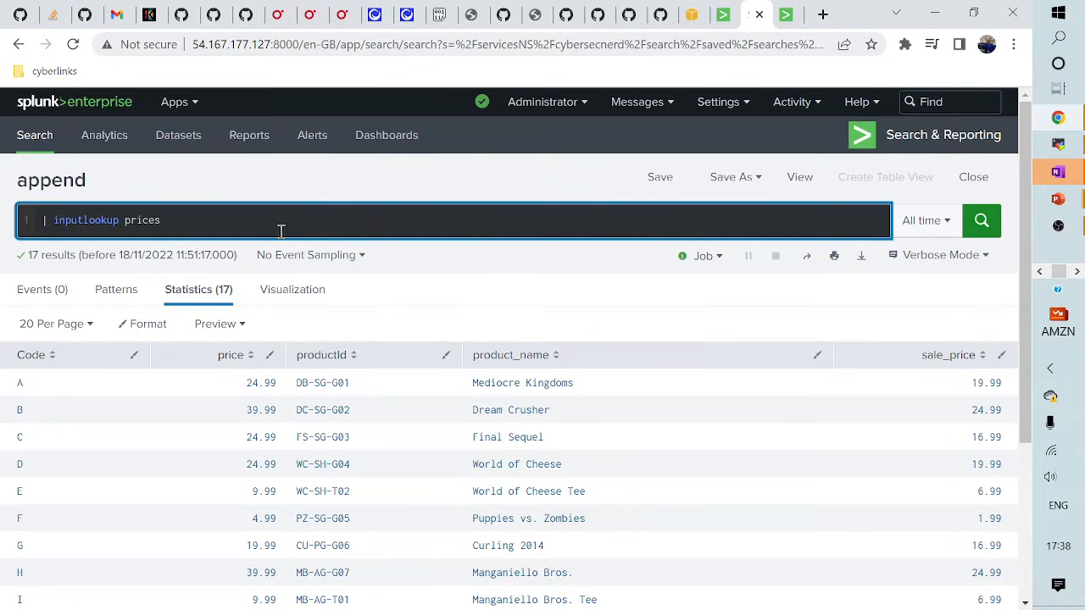
- Search the top 3 productIds in access_combined_wcookie logs with showperc=f, adding prices via lookup
{"action": "left_click", "coordinate": [181, 214]}
{"action": "key", "text": "ctrl+a"}
{"action": "key", "text": "BackSpace"}
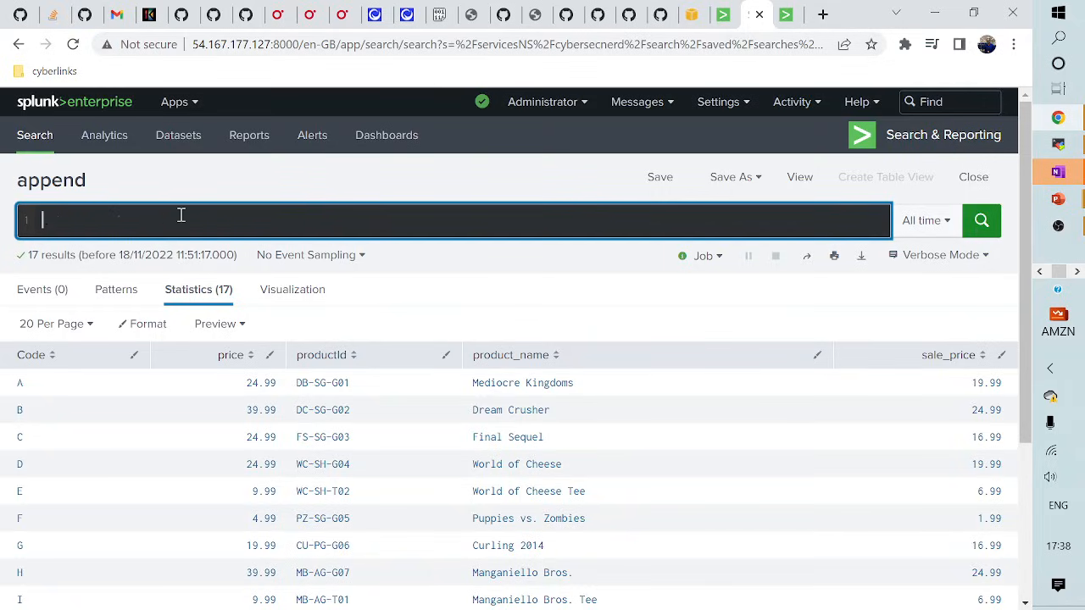
{"action": "type", "text": "ind"}
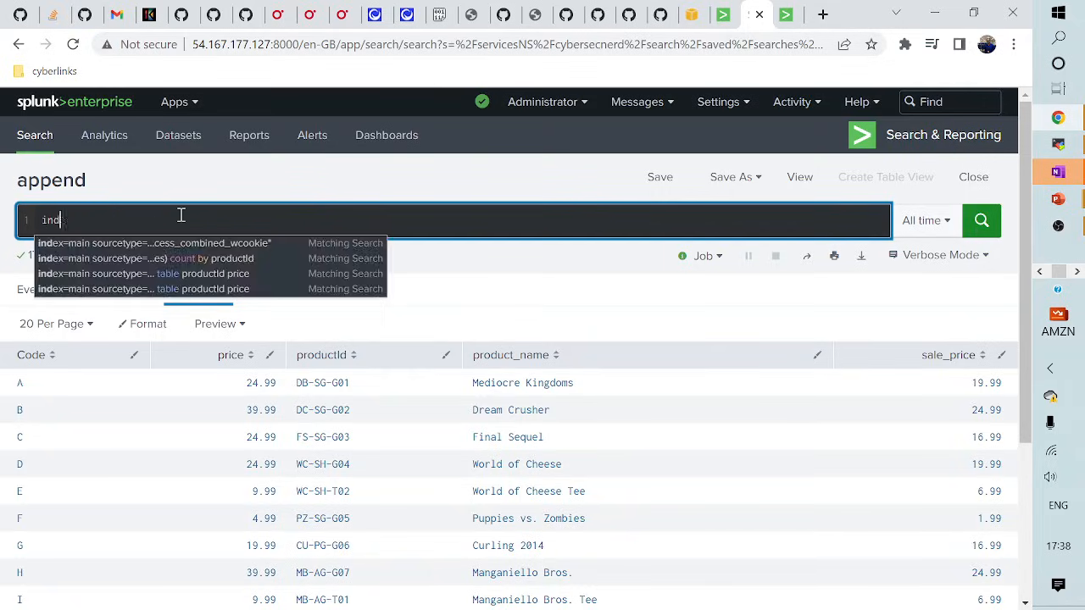
{"action": "type", "text": "ex=main sourcet"}
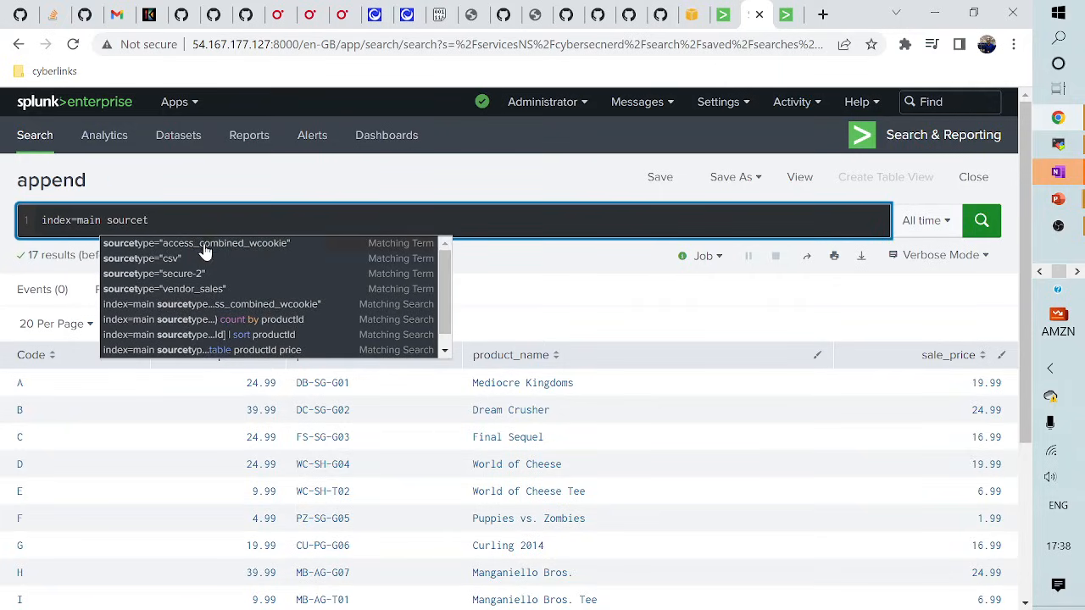
{"action": "left_click", "coordinate": [208, 245]}
{"action": "key", "text": "shift+Return"}
{"action": "type", "text": "| top "}
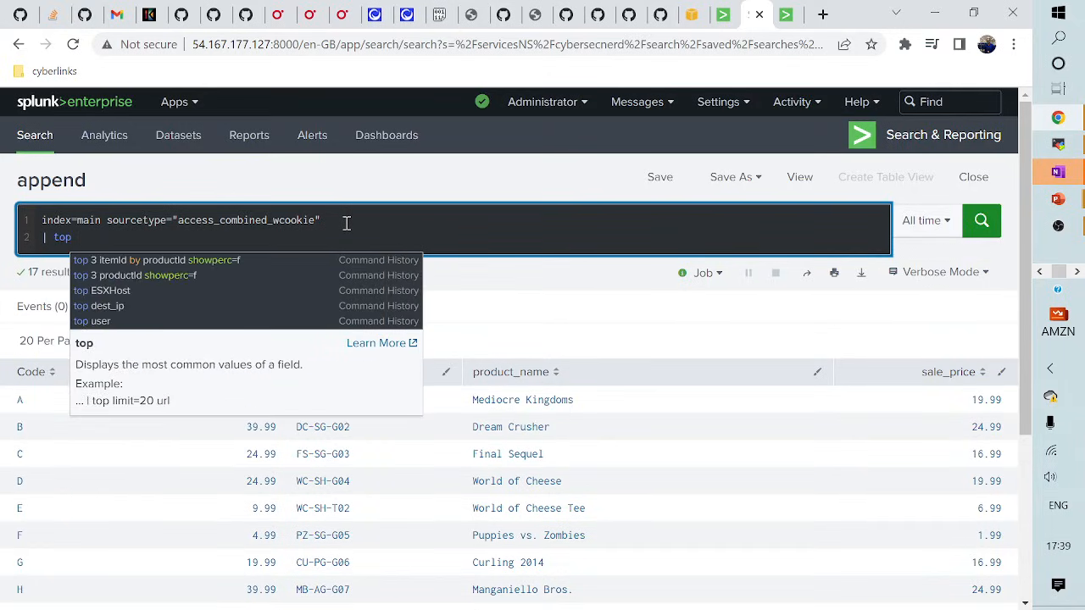
{"action": "type", "text": "3 product"}
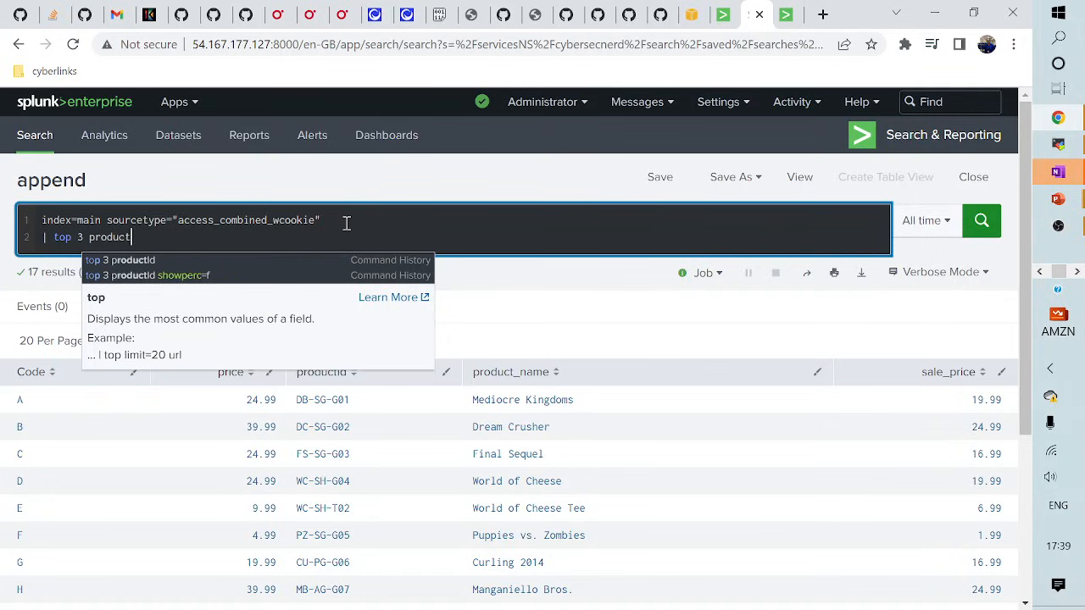
{"action": "type", "text": "Id show"}
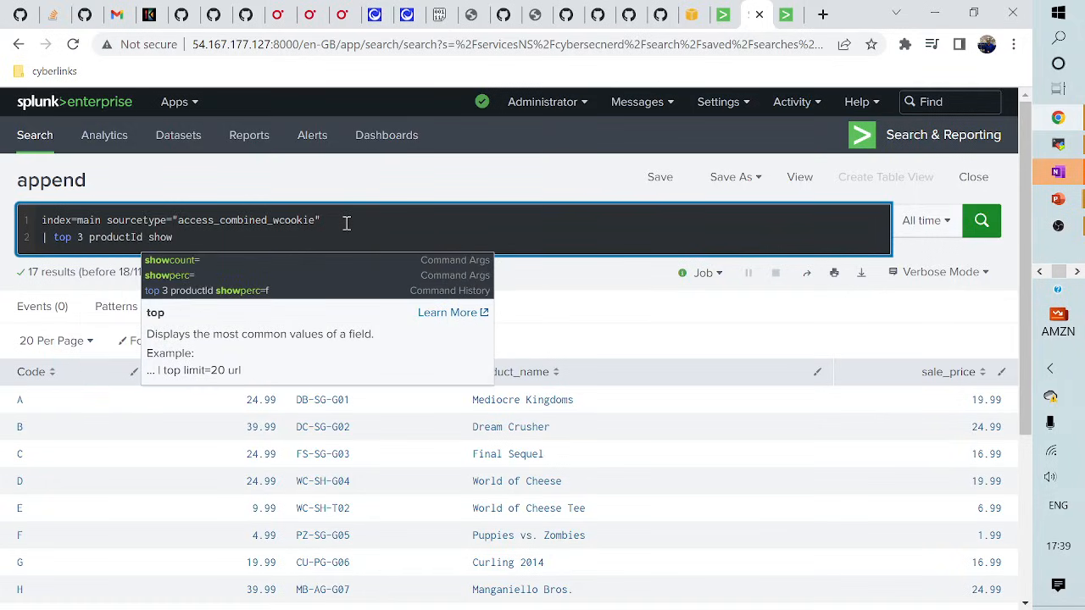
{"action": "type", "text": "perc"}
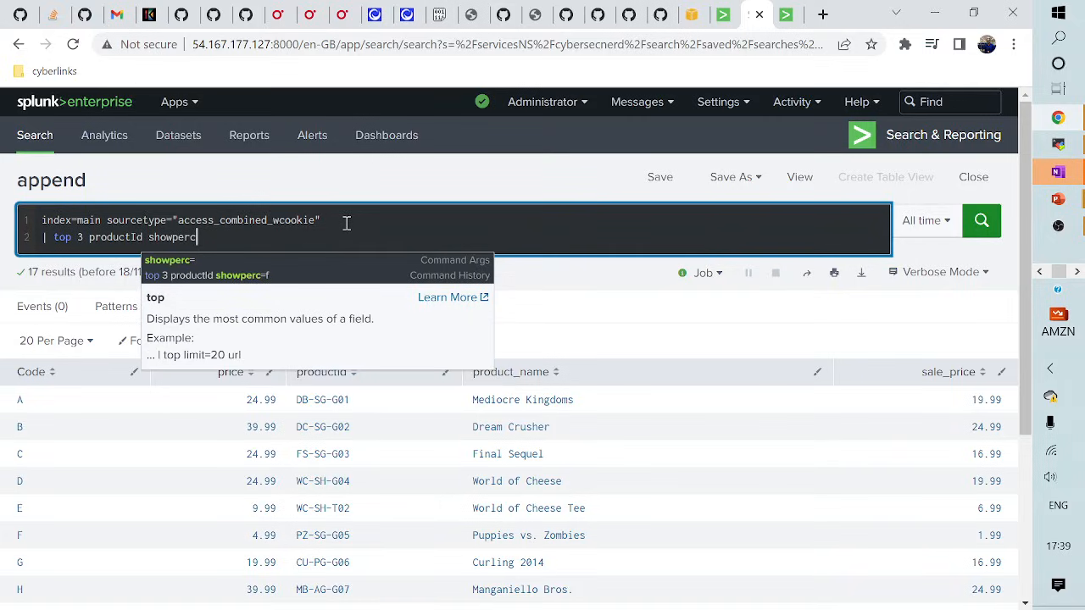
{"action": "type", "text": "=f"}
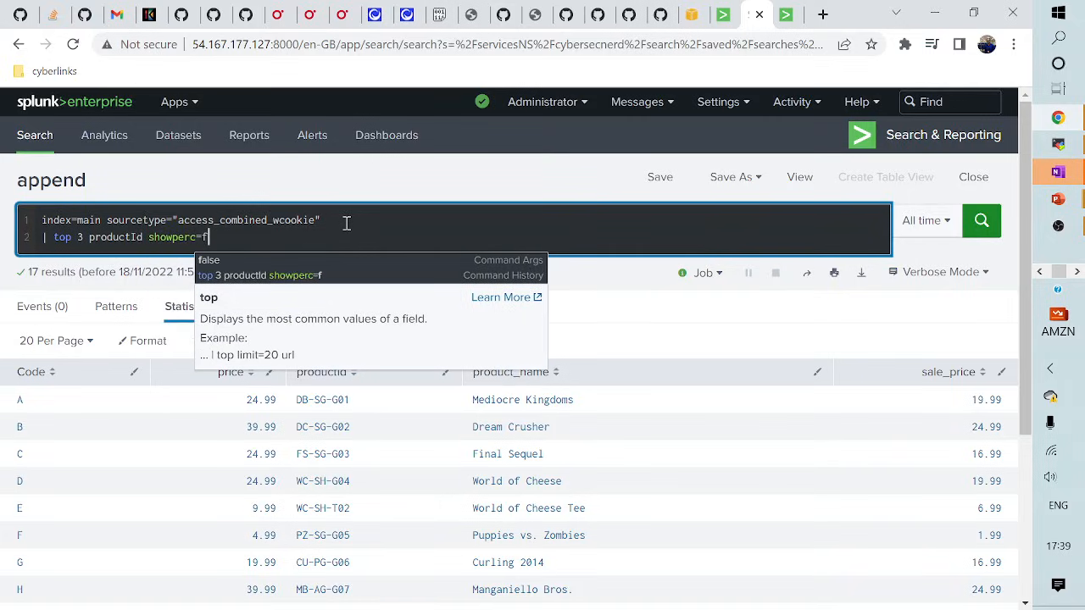
{"action": "key", "text": "shift+Return"}
{"action": "type", "text": "| "}
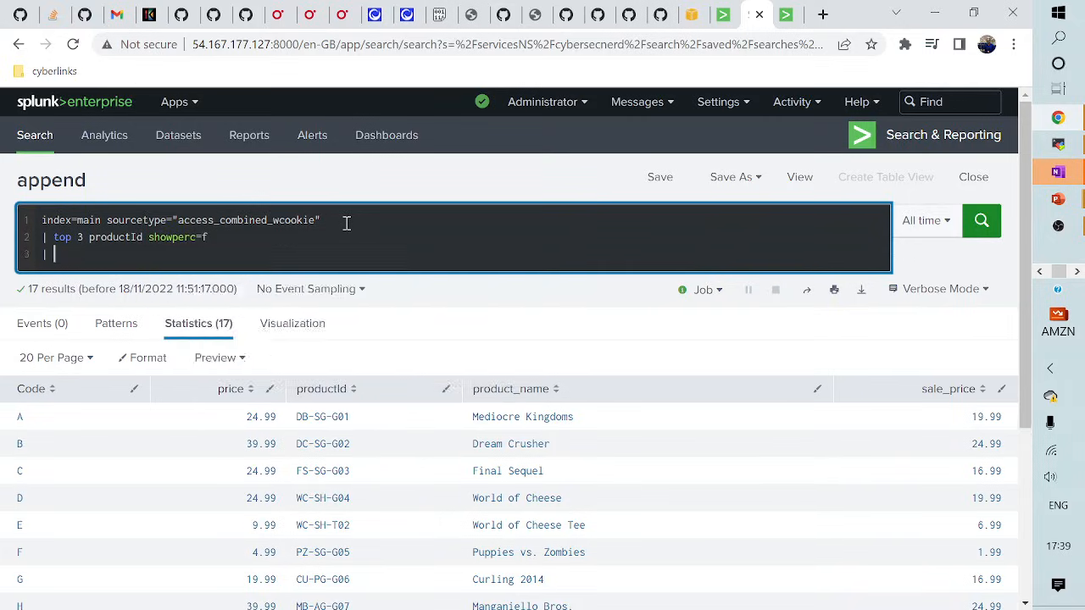
{"action": "type", "text": "lookup"}
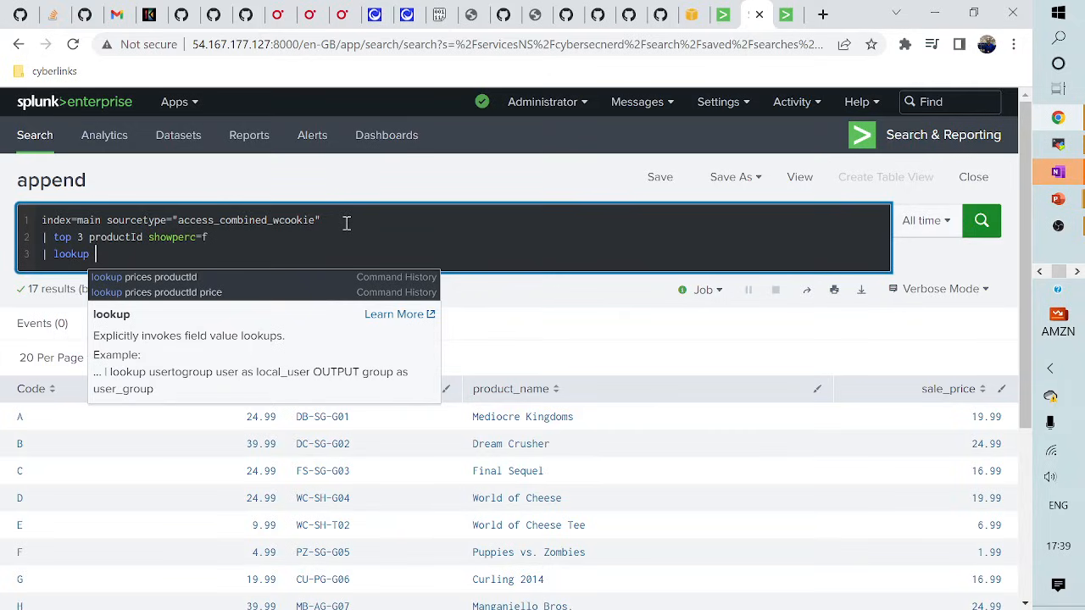
{"action": "type", "text": "prices"}
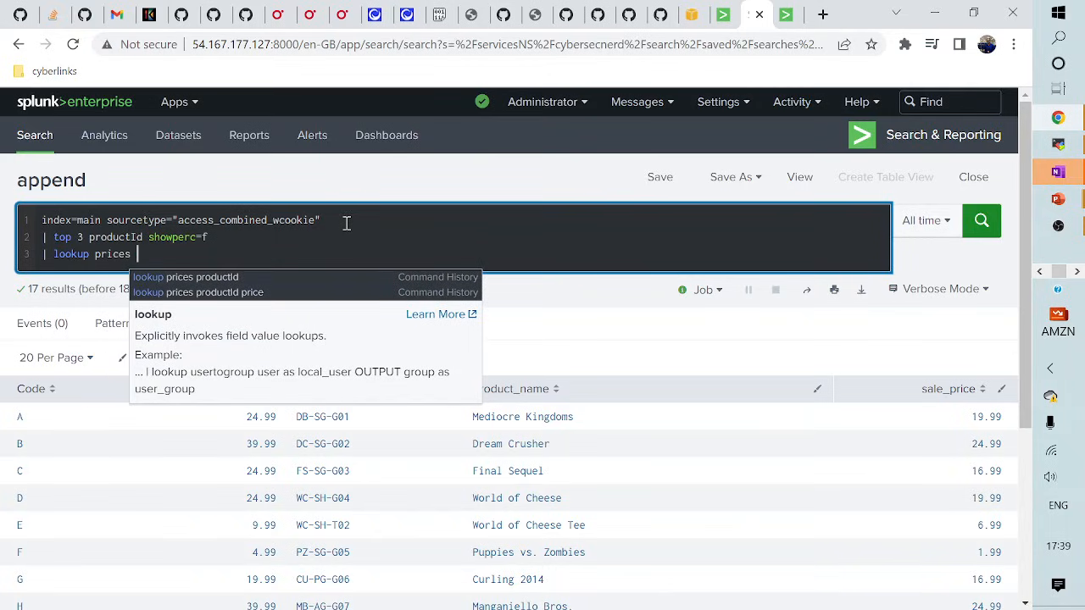
{"action": "type", "text": "productId"}
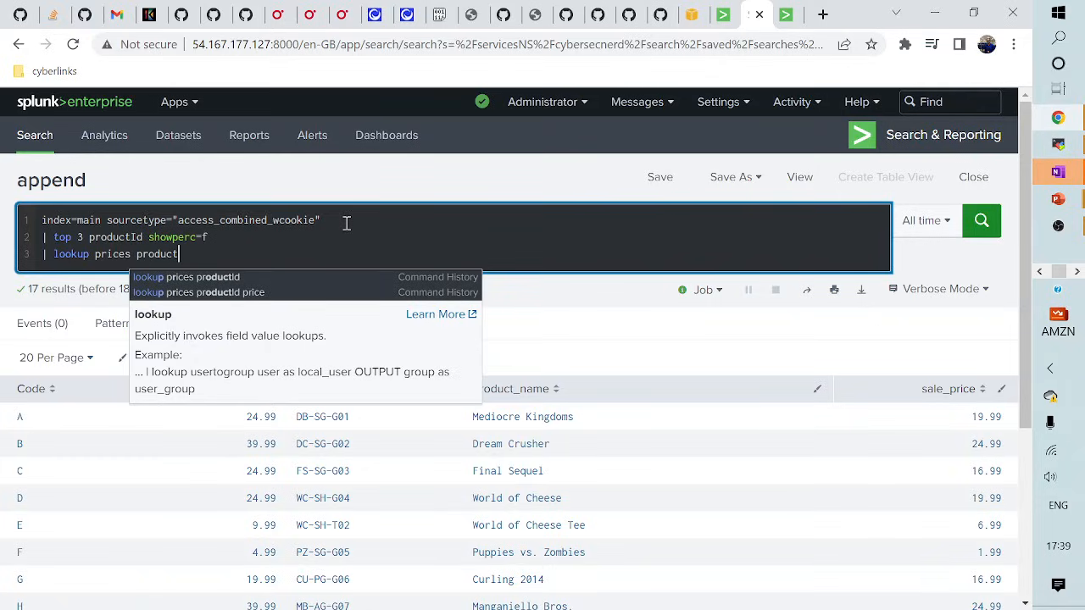
{"action": "key", "text": "Return"}
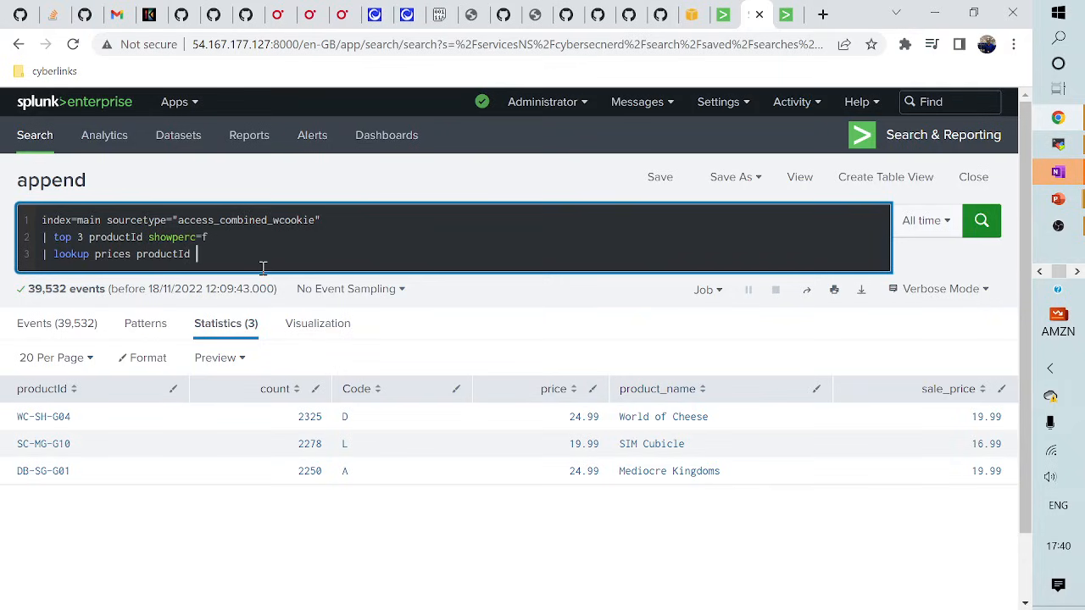
- Append '| stats sum(sale_price) as "Total Sales"' and rerun the search
{"action": "key", "text": "shift+Return"}
{"action": "type", "text": "| "}
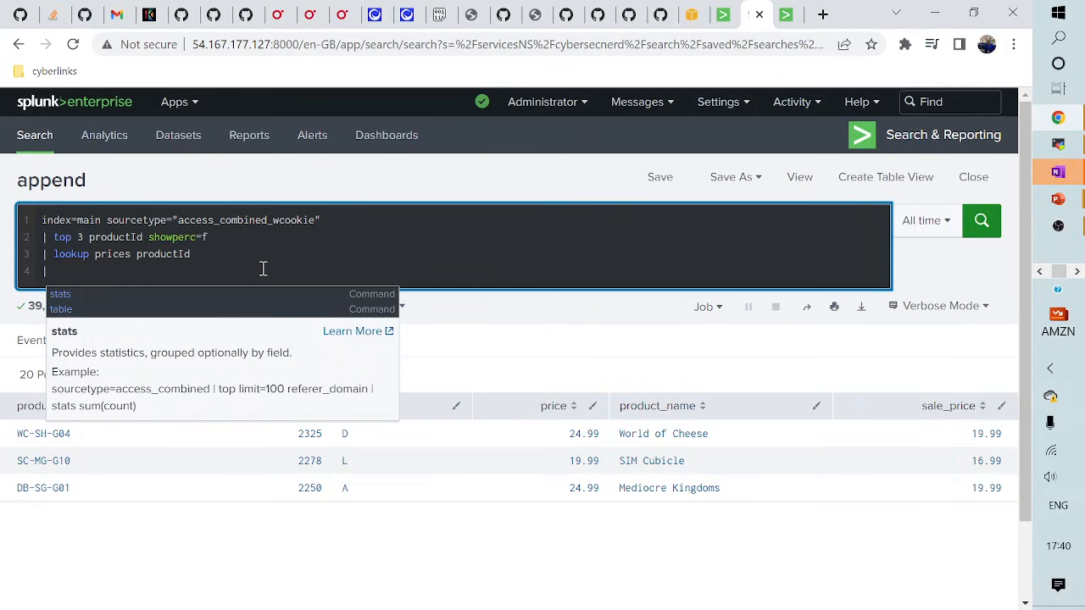
{"action": "type", "text": "stats"}
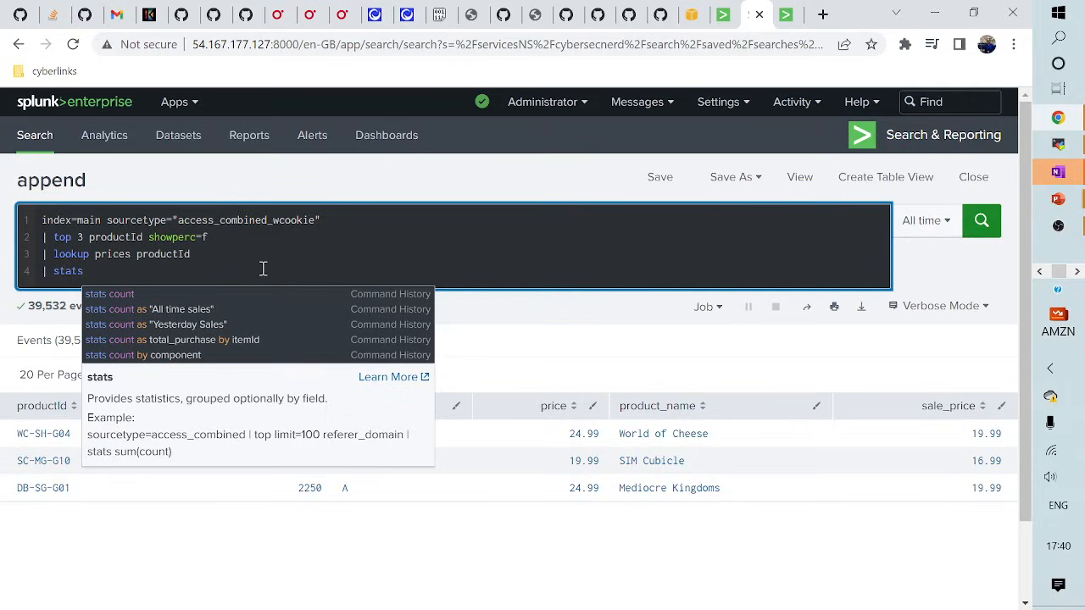
{"action": "type", "text": "sum"}
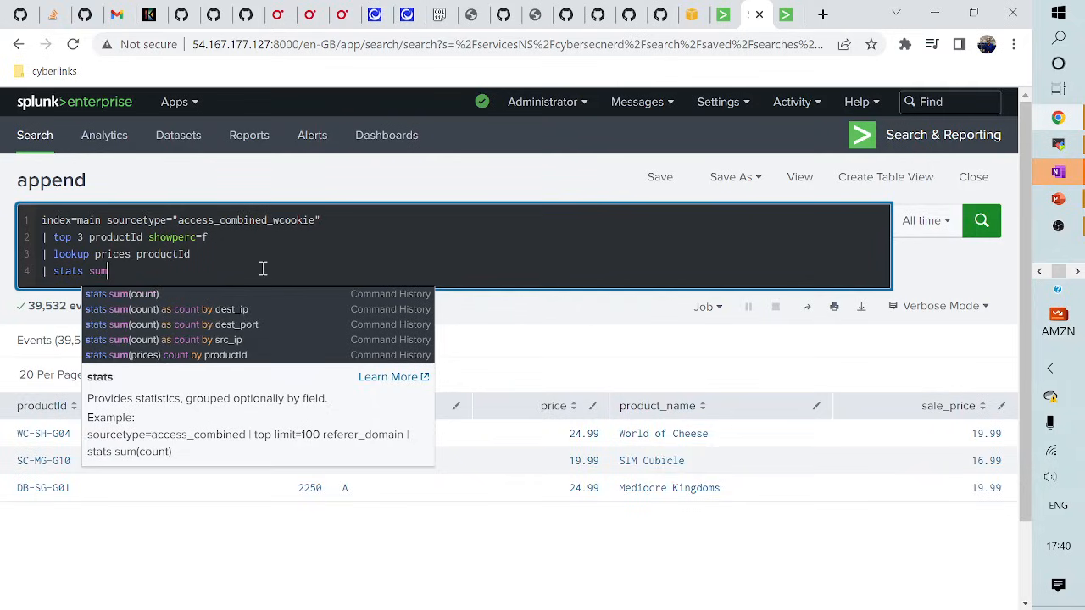
{"action": "type", "text": "(sale_"}
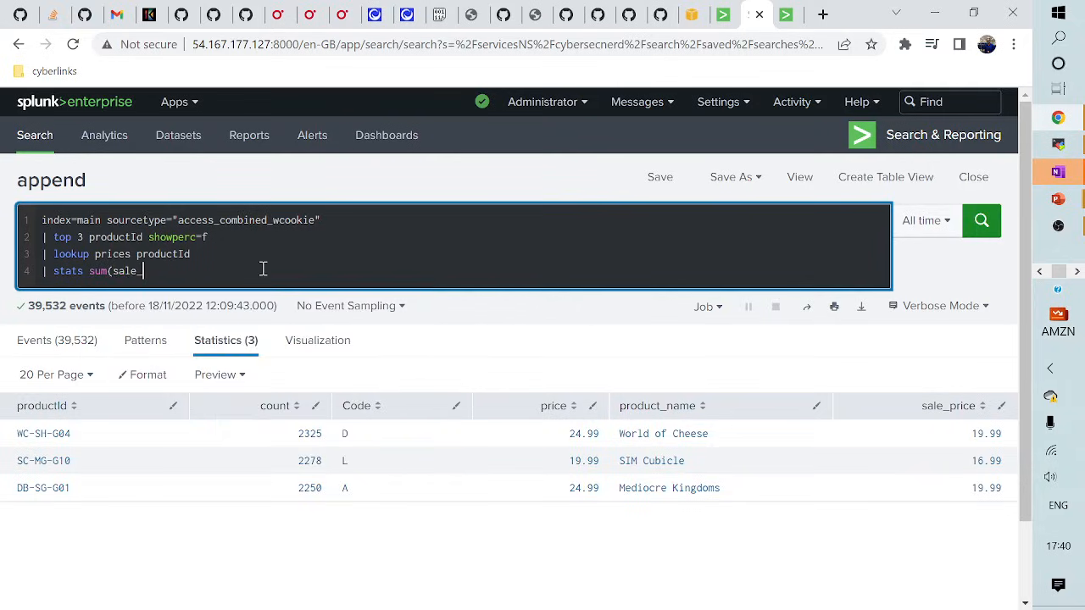
{"action": "type", "text": "price) as \"Total Sales\""}
{"action": "key", "text": "Return"}
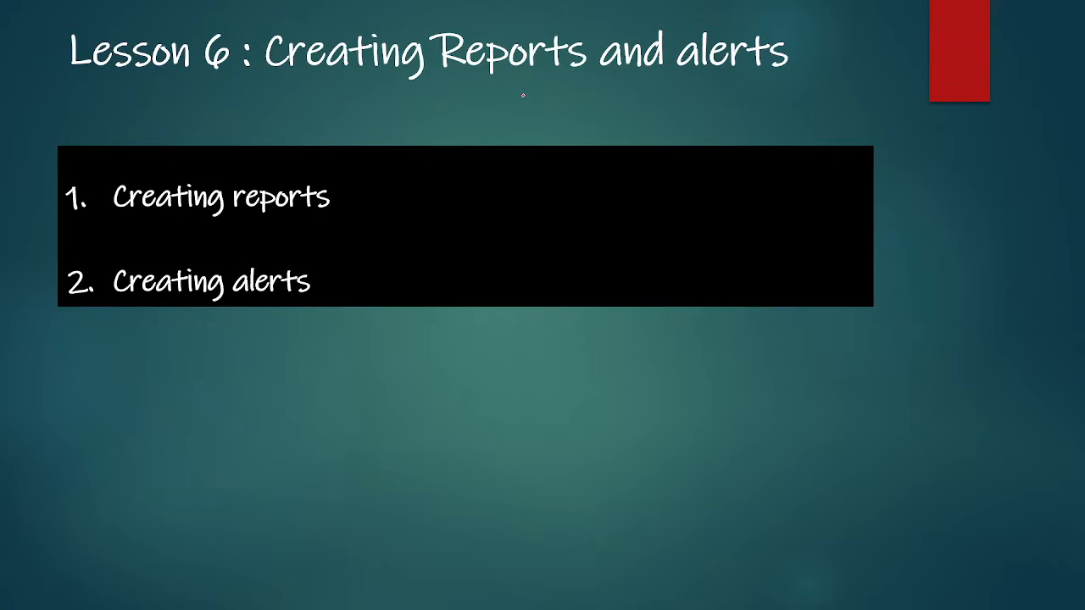
- Advance to the Creating Reports Demo slide, then return to the Splunk search page
{"action": "key", "text": "Right"}
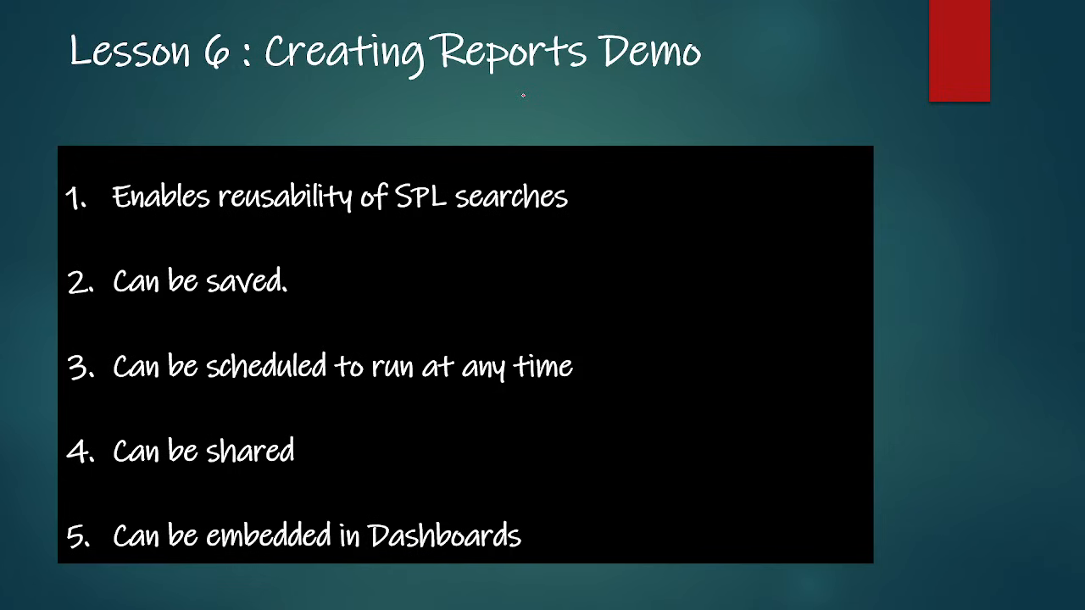
{"action": "key", "text": "alt+Tab"}
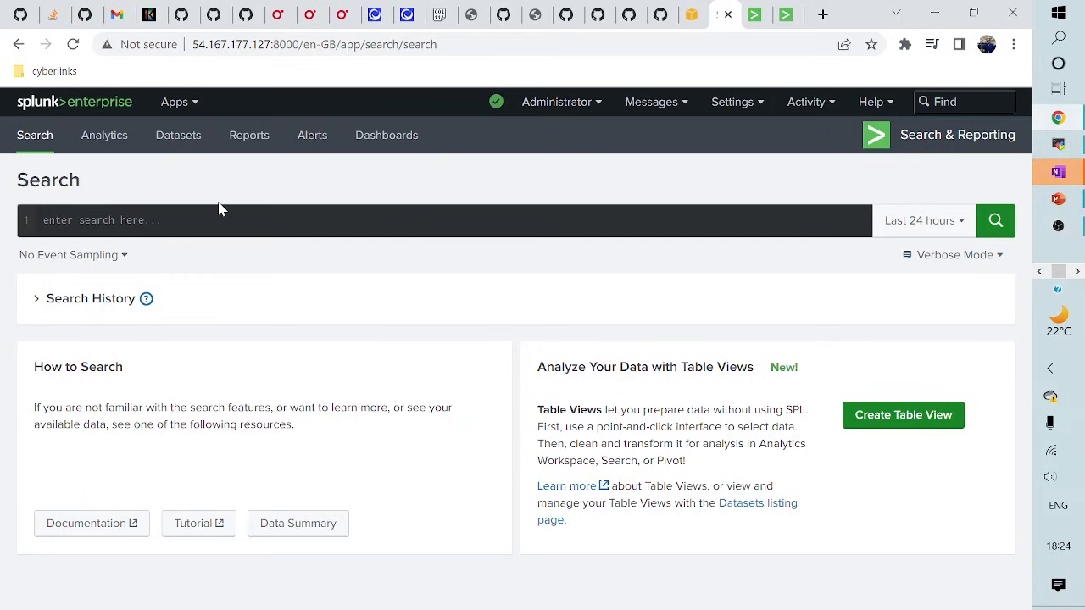
- Enter 'index=main sourcetype=access_combined_wcookie status!=2* | stats count by status' as the query
{"action": "left_click", "coordinate": [149, 225]}
{"action": "type", "text": "in"}
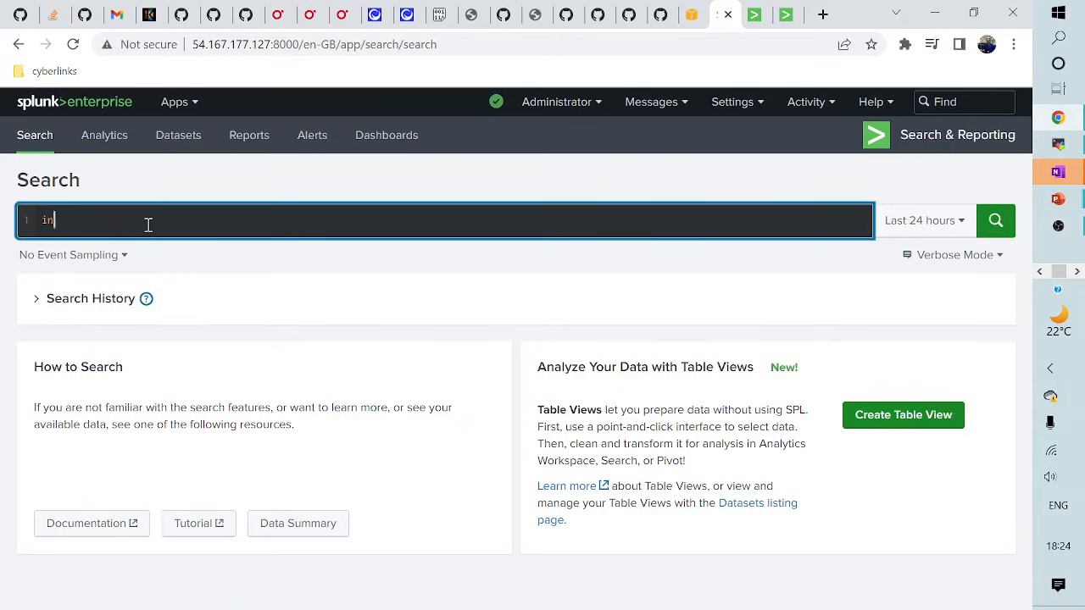
{"action": "type", "text": "dex=mai"}
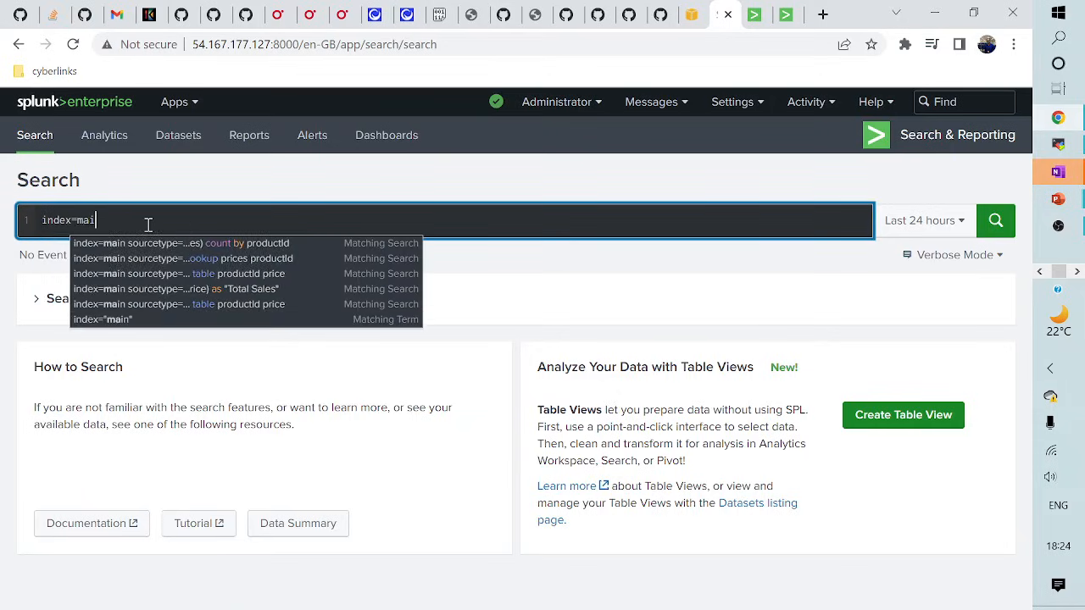
{"action": "type", "text": "n soiurcetyoe"}
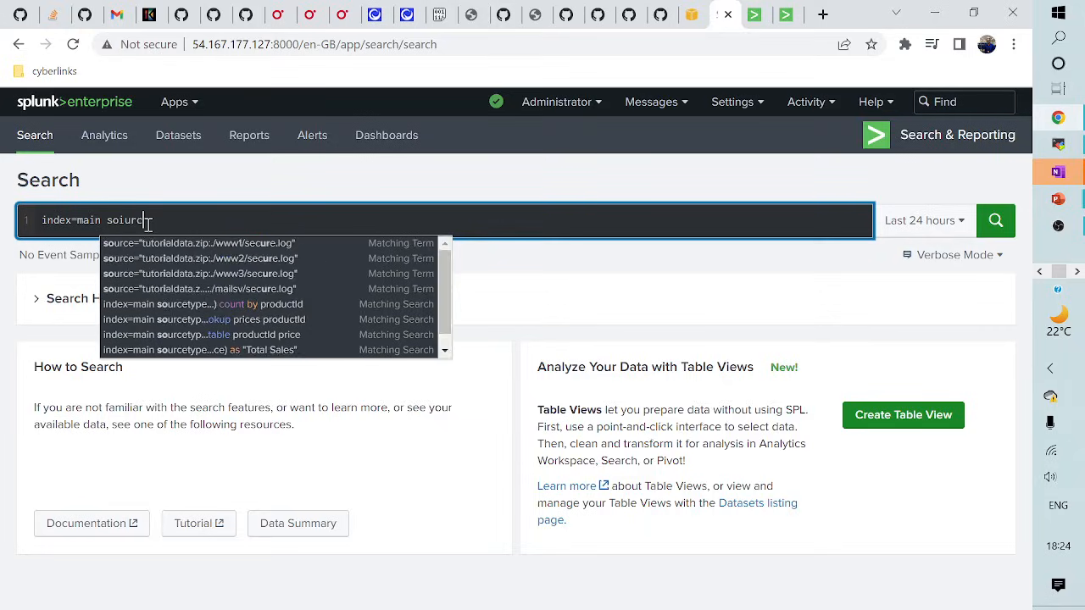
{"action": "key", "text": "BackSpace"}
{"action": "key", "text": "BackSpace"}
{"action": "key", "text": "BackSpace"}
{"action": "key", "text": "BackSpace"}
{"action": "key", "text": "BackSpace"}
{"action": "key", "text": "BackSpace"}
{"action": "key", "text": "BackSpace"}
{"action": "key", "text": "BackSpace"}
{"action": "key", "text": "BackSpace"}
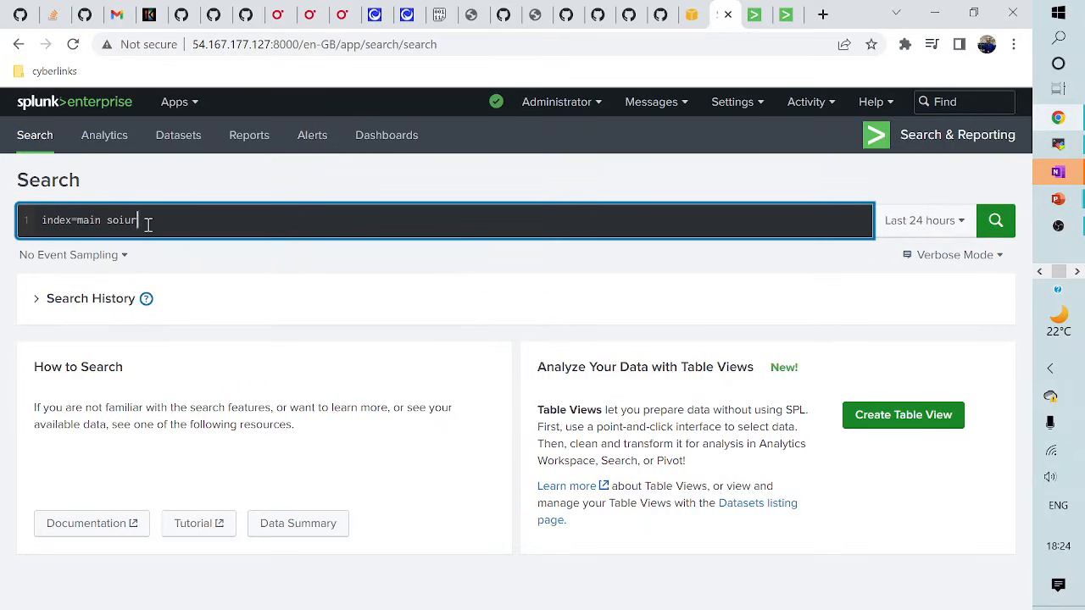
{"action": "type", "text": "urcetype"}
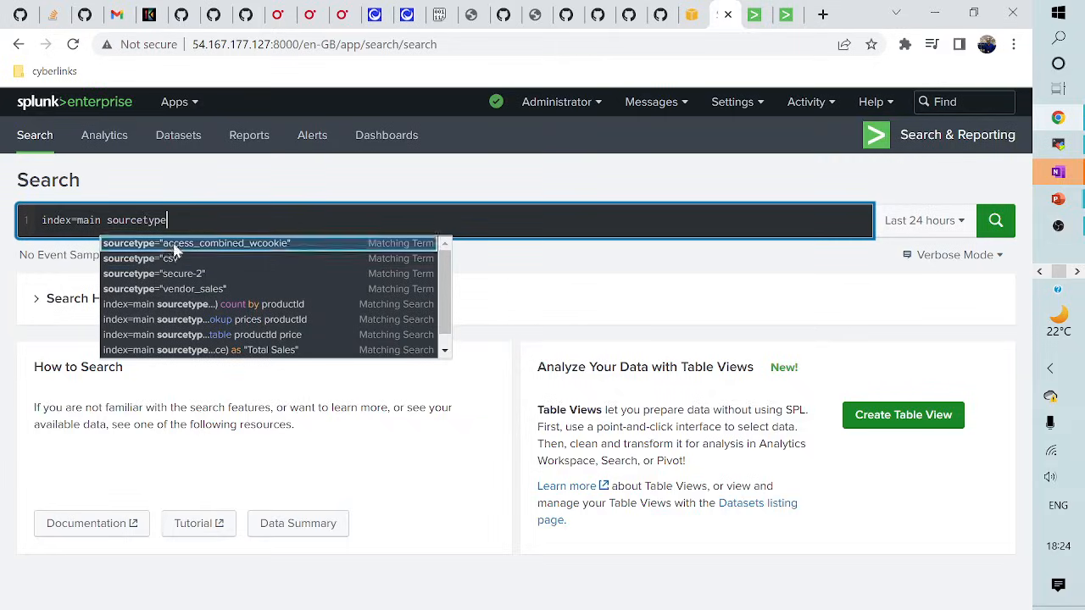
{"action": "left_click", "coordinate": [241, 245]}
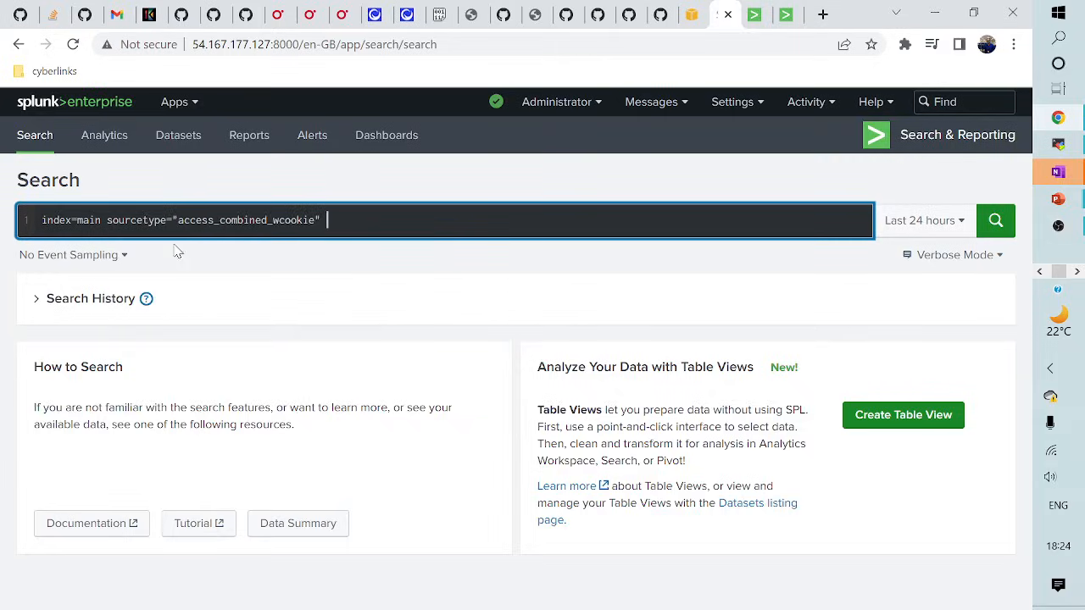
{"action": "type", "text": "stats"}
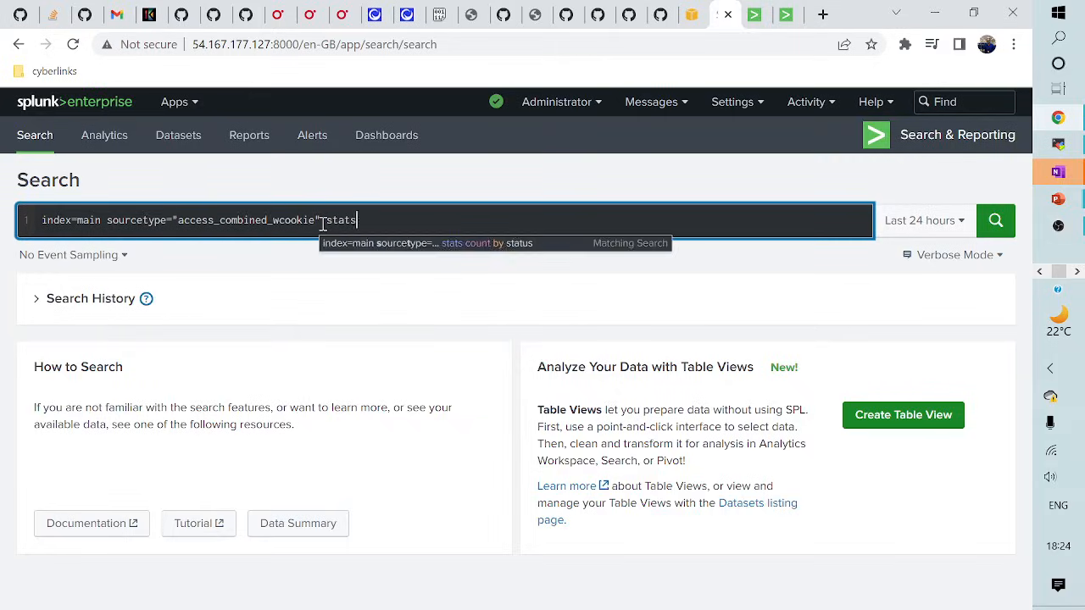
{"action": "key", "text": "BackSpace"}
{"action": "key", "text": "BackSpace"}
{"action": "type", "text": "tus!=2"}
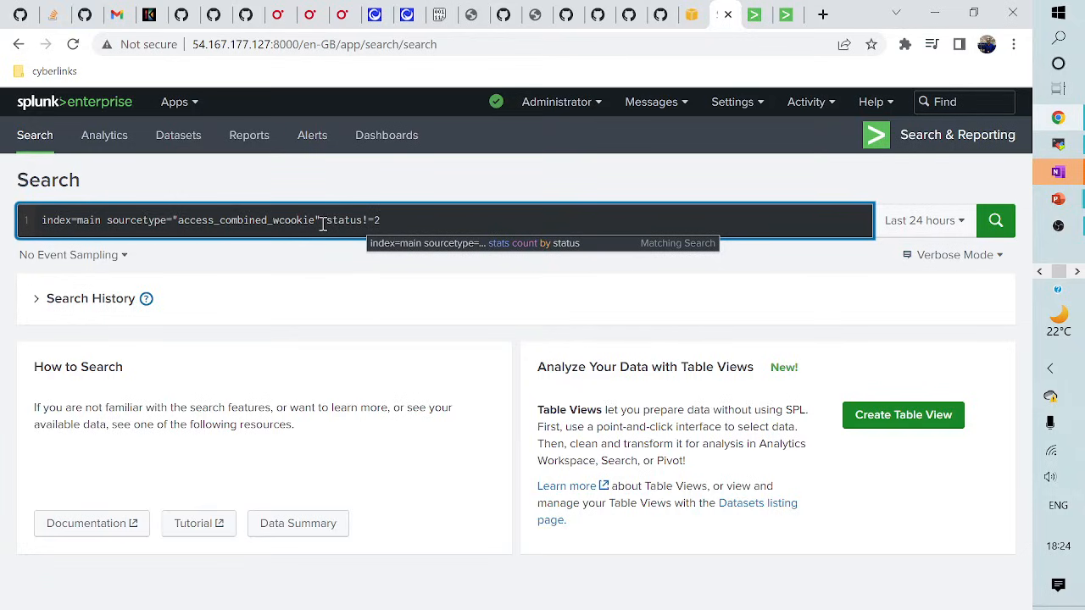
{"action": "type", "text": "*"}
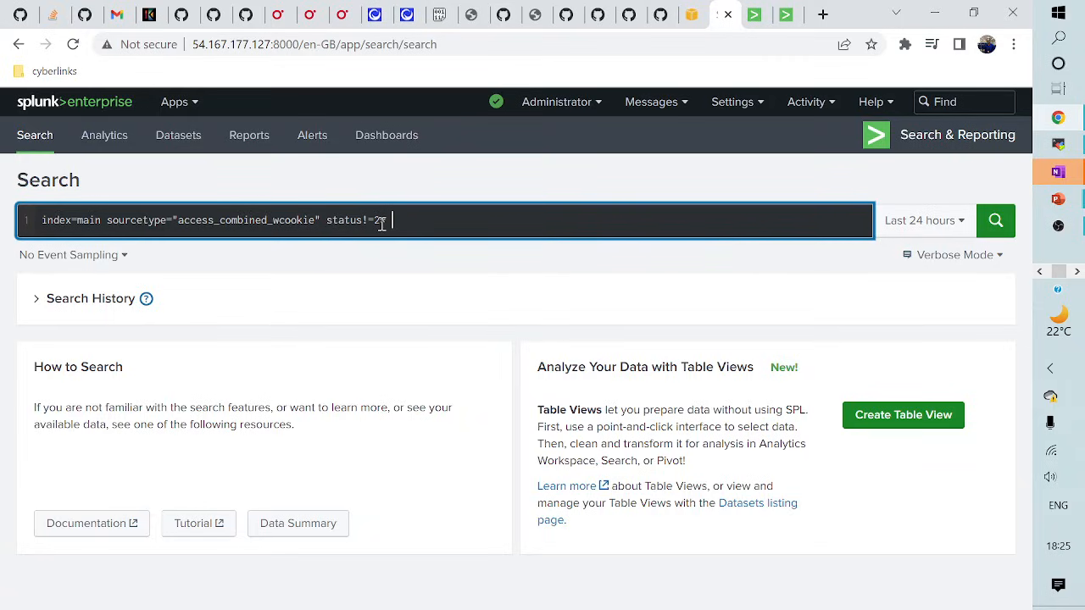
{"action": "type", "text": " | stat"}
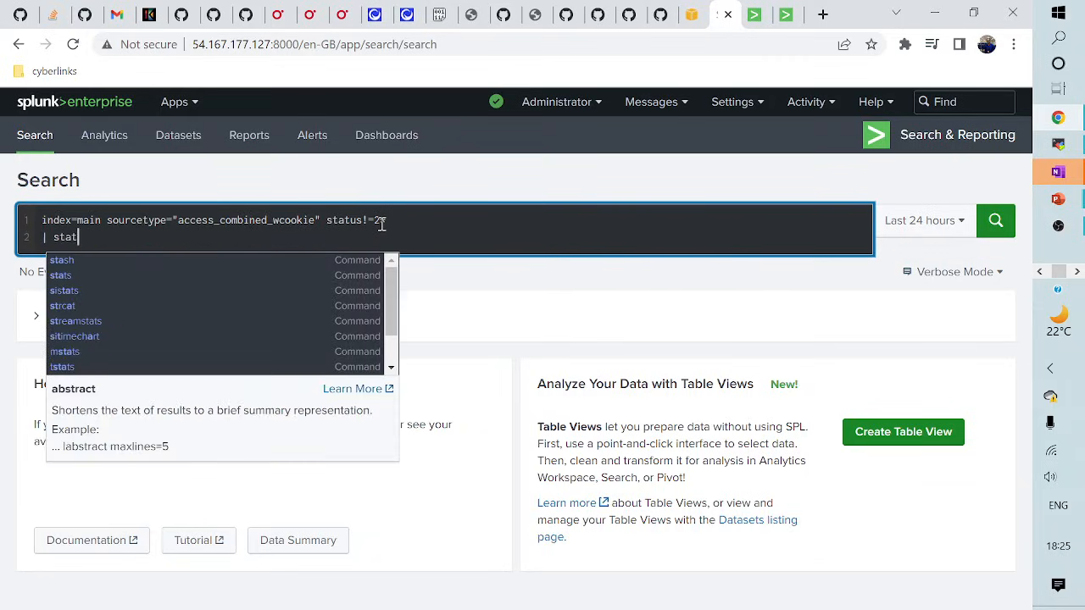
{"action": "type", "text": "s count by "}
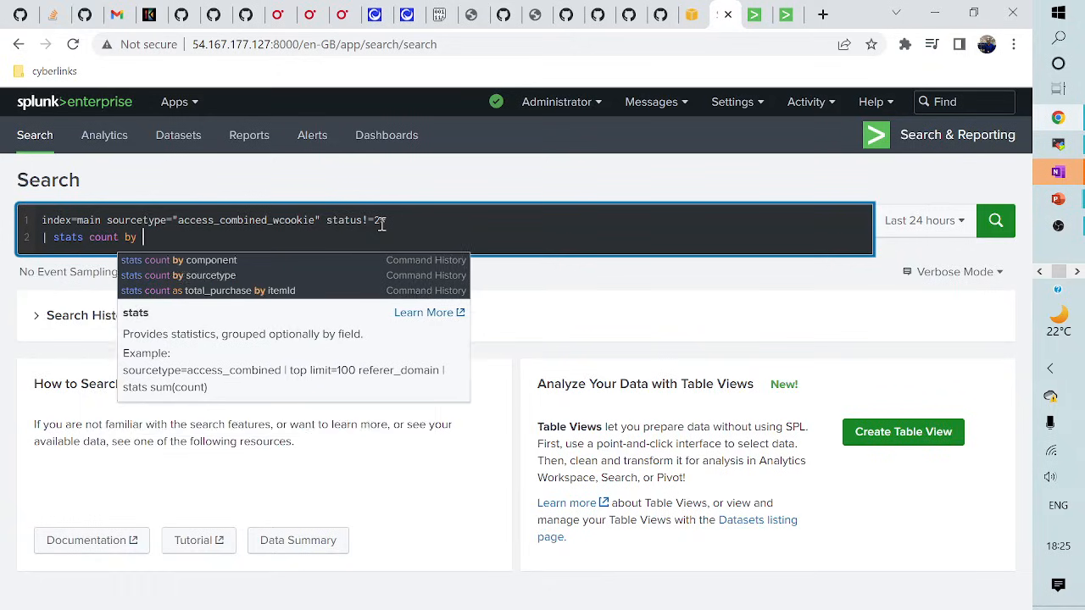
{"action": "type", "text": "status"}
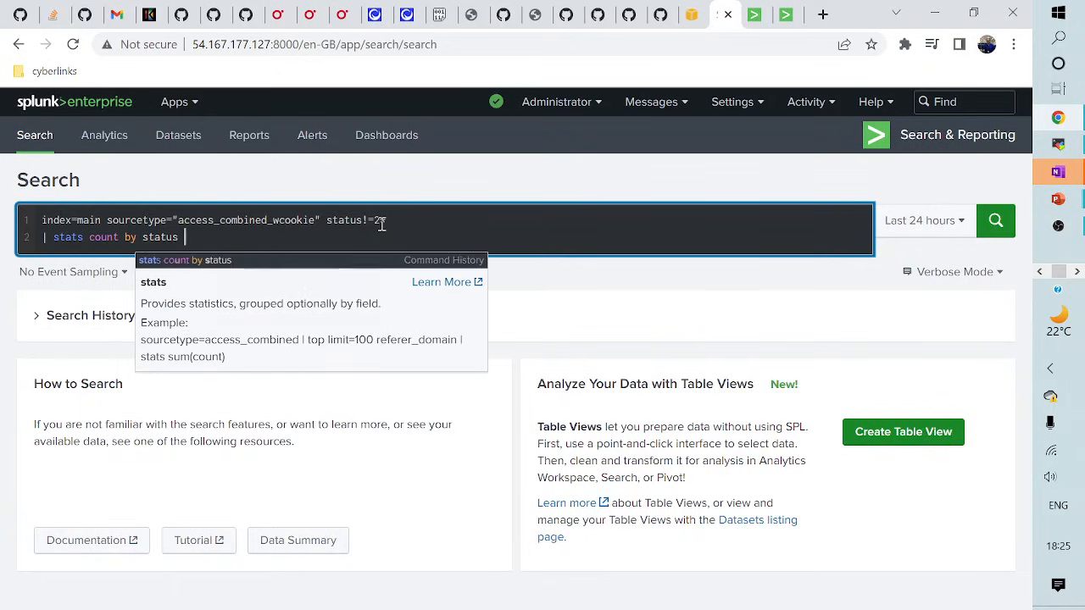
{"action": "key", "text": "Escape"}
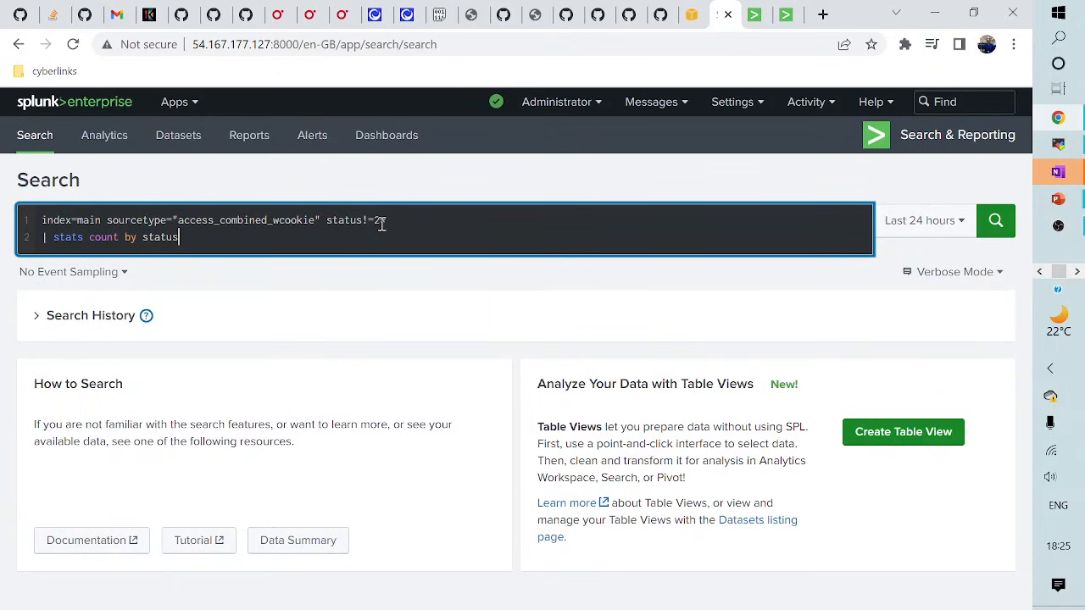
- Run the search over All time in Fast Mode
{"action": "left_click", "coordinate": [943, 230]}
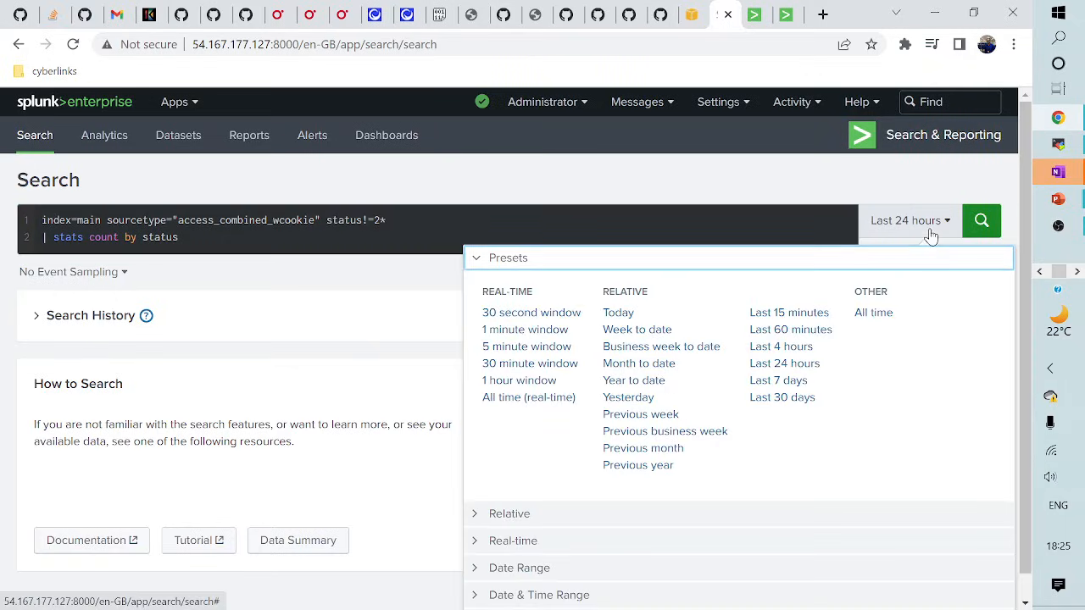
{"action": "left_click", "coordinate": [873, 314]}
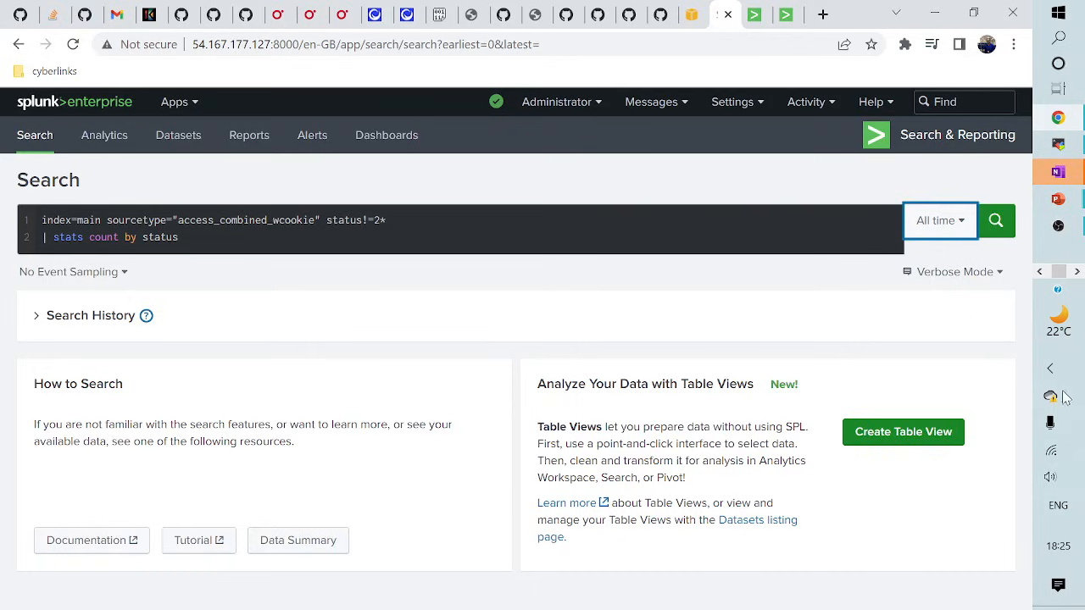
{"action": "left_click", "coordinate": [961, 279]}
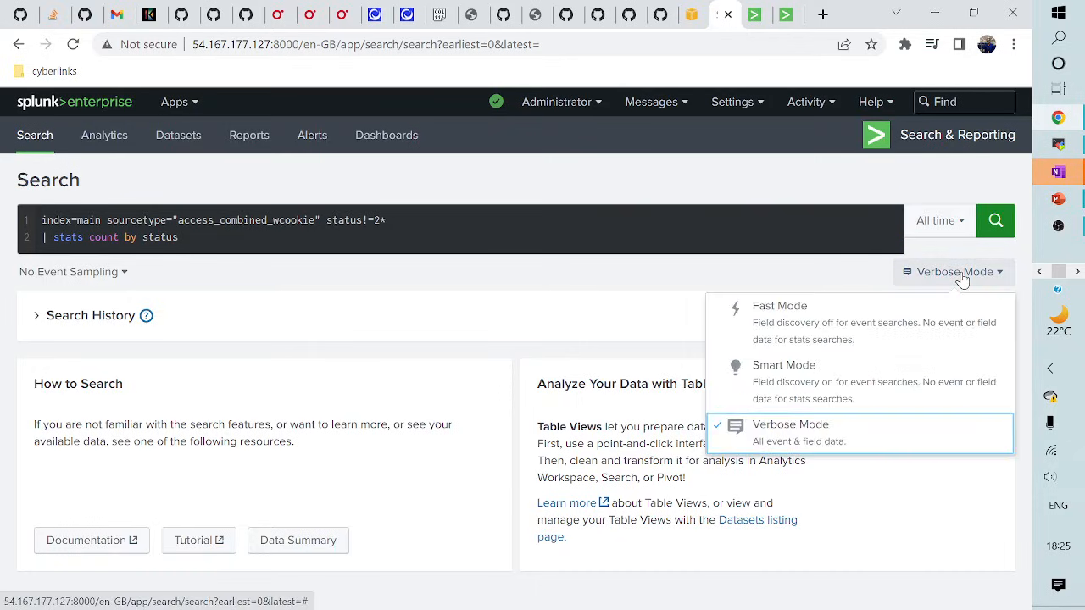
{"action": "left_click", "coordinate": [778, 312]}
{"action": "left_click", "coordinate": [996, 222]}
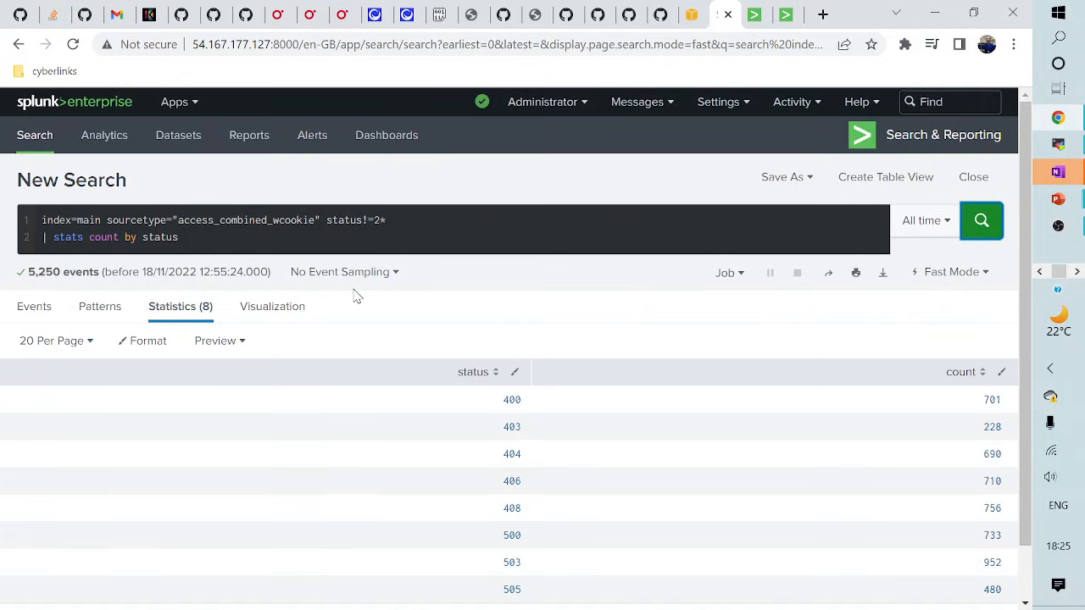
- Save as report 'Http Erros' with description 'All the http error codes other than success'
{"action": "left_click", "coordinate": [801, 179]}
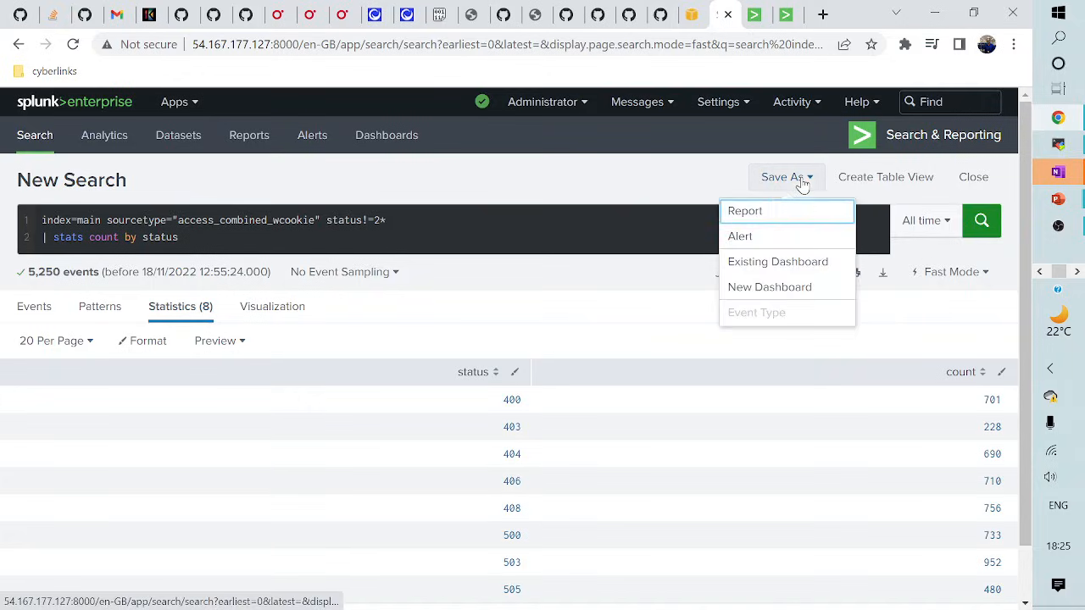
{"action": "left_click", "coordinate": [757, 212]}
{"action": "left_click", "coordinate": [475, 206]}
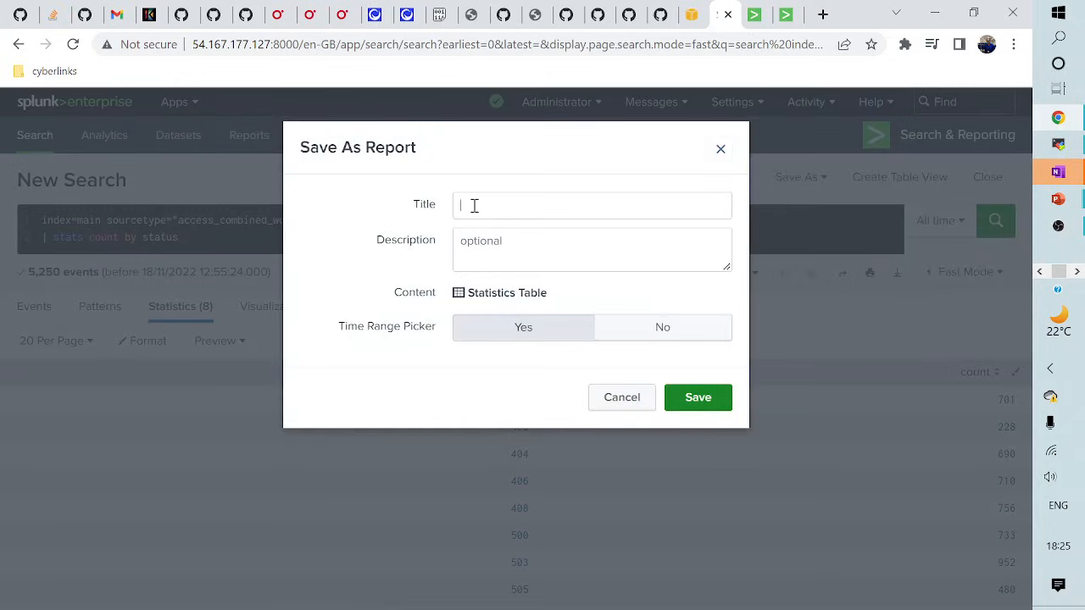
{"action": "type", "text": "Http"}
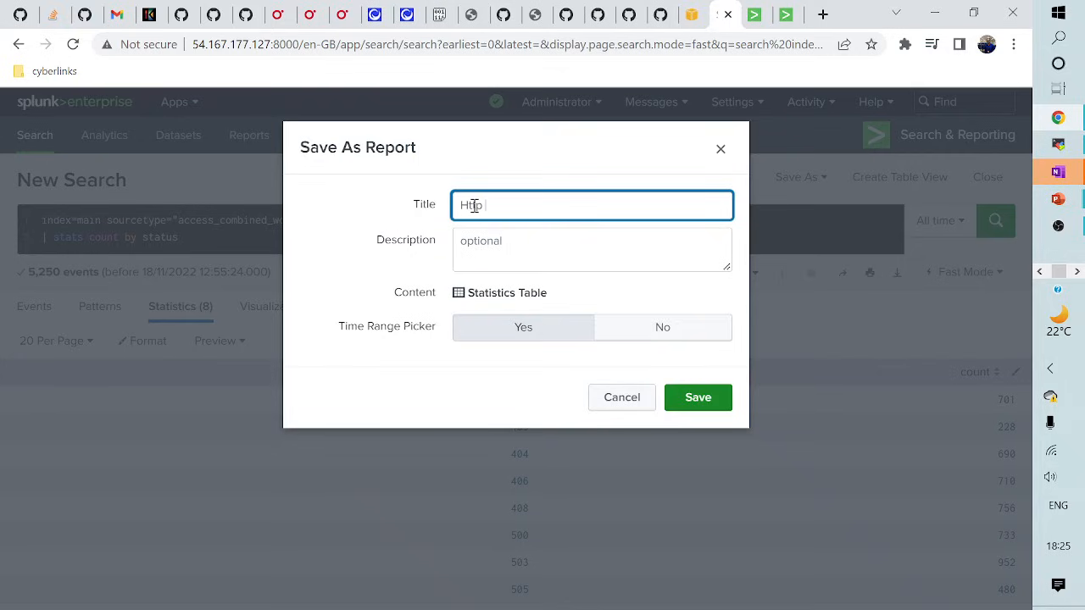
{"action": "type", "text": " Error"}
{"action": "key", "text": "BackSpace"}
{"action": "key", "text": "BackSpace"}
{"action": "key", "text": "BackSpace"}
{"action": "type", "text": "ros"}
{"action": "left_click", "coordinate": [479, 254]}
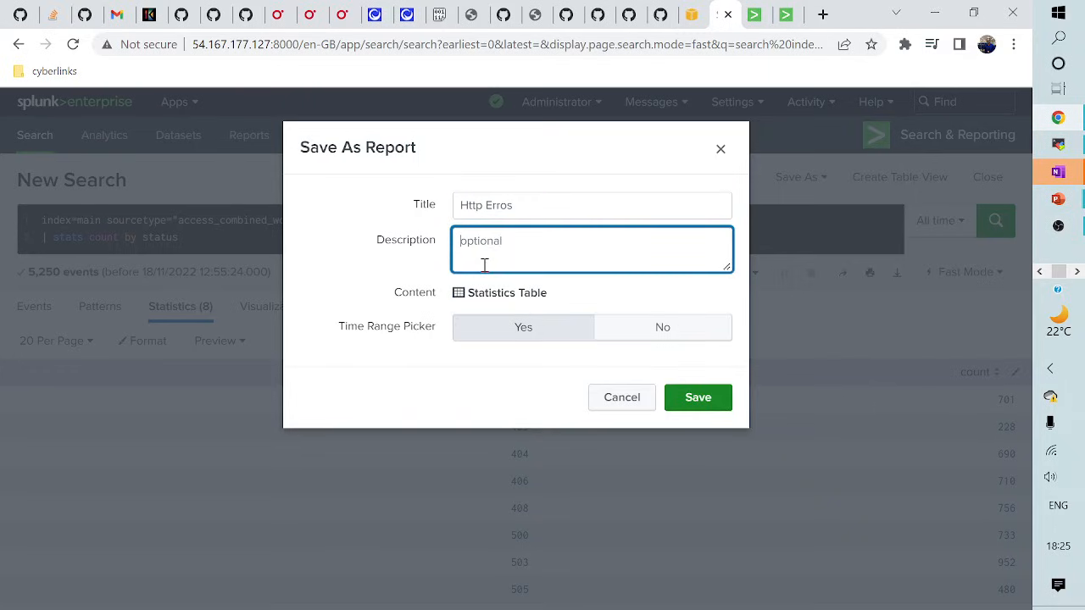
{"action": "type", "text": "All the http error codes o"}
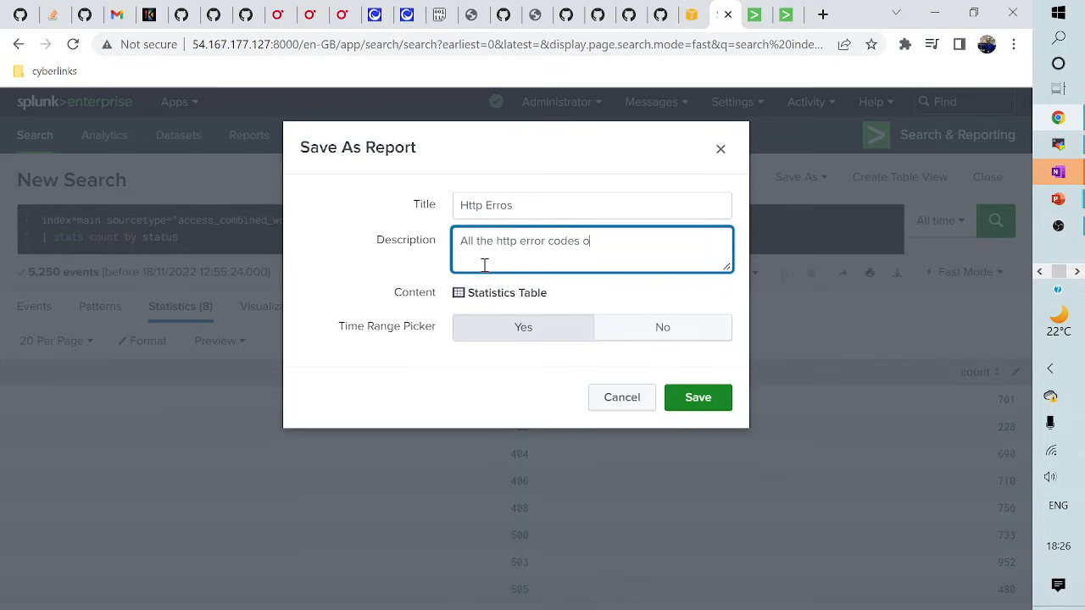
{"action": "type", "text": "ther than success"}
{"action": "left_click", "coordinate": [719, 407]}
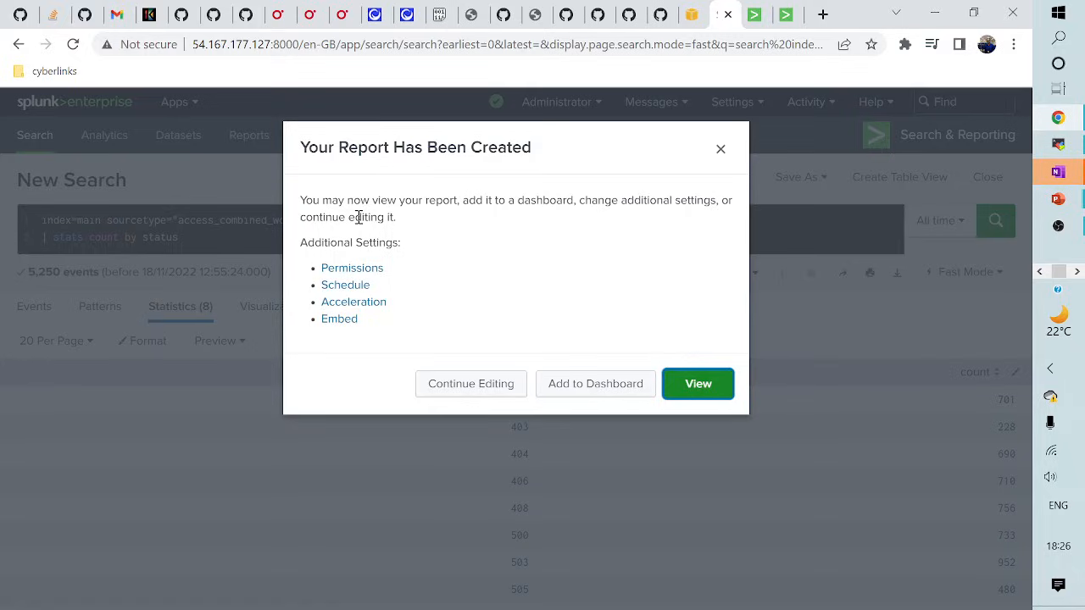
- Set the report's permissions to display in App, Everyone read and admin write
{"action": "left_click", "coordinate": [356, 269]}
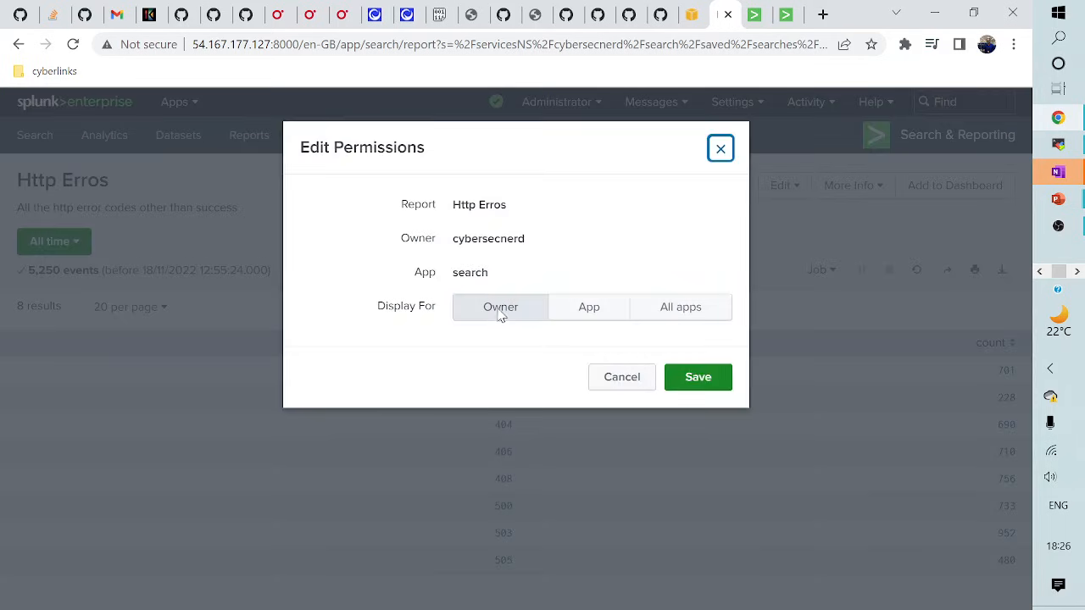
{"action": "left_click", "coordinate": [583, 316]}
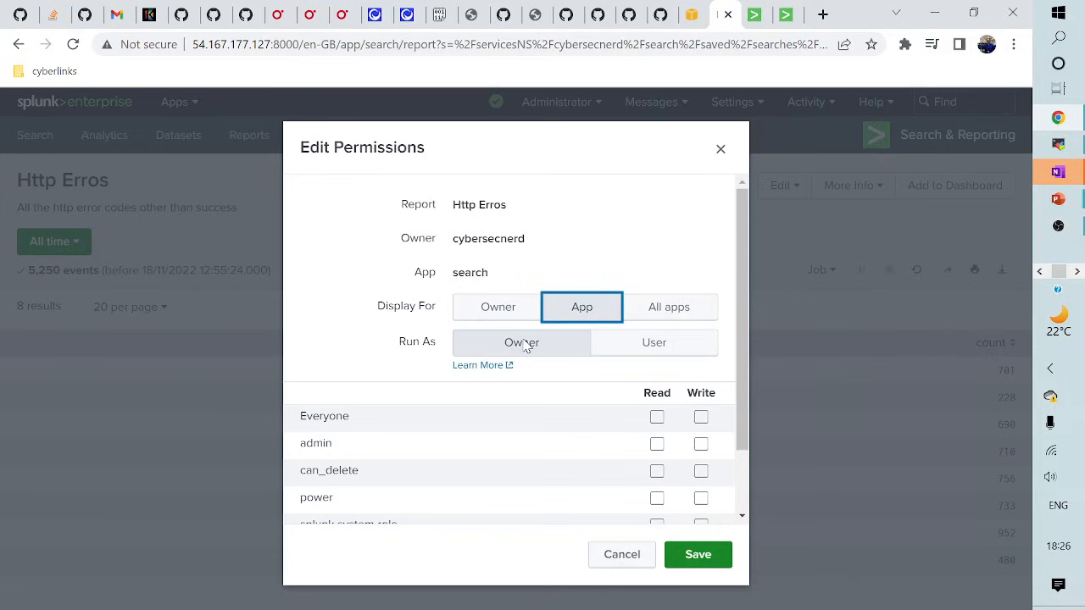
{"action": "left_click", "coordinate": [657, 417]}
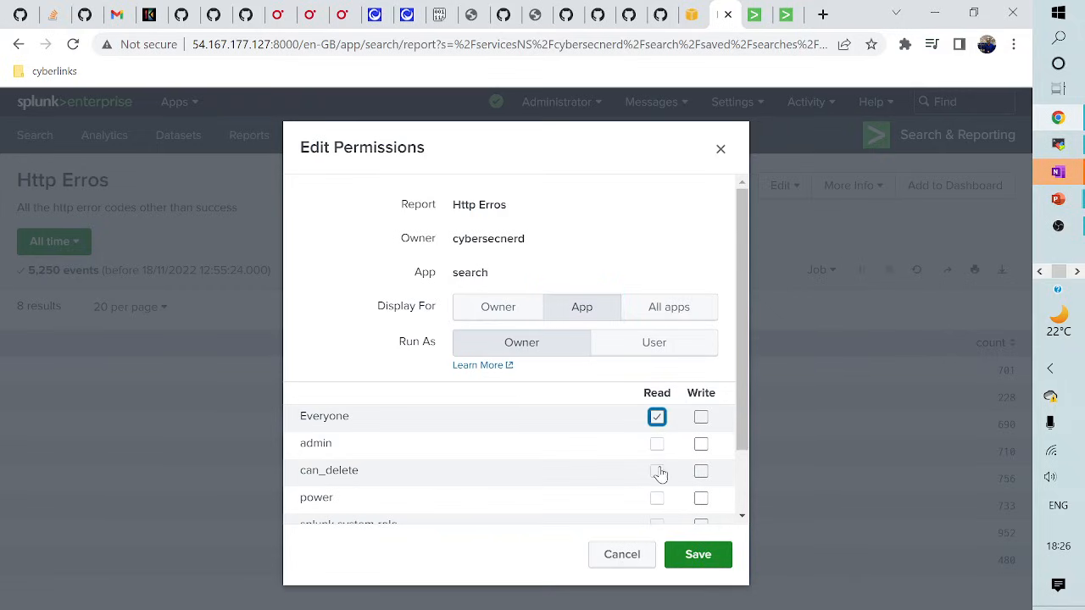
{"action": "left_click", "coordinate": [700, 446]}
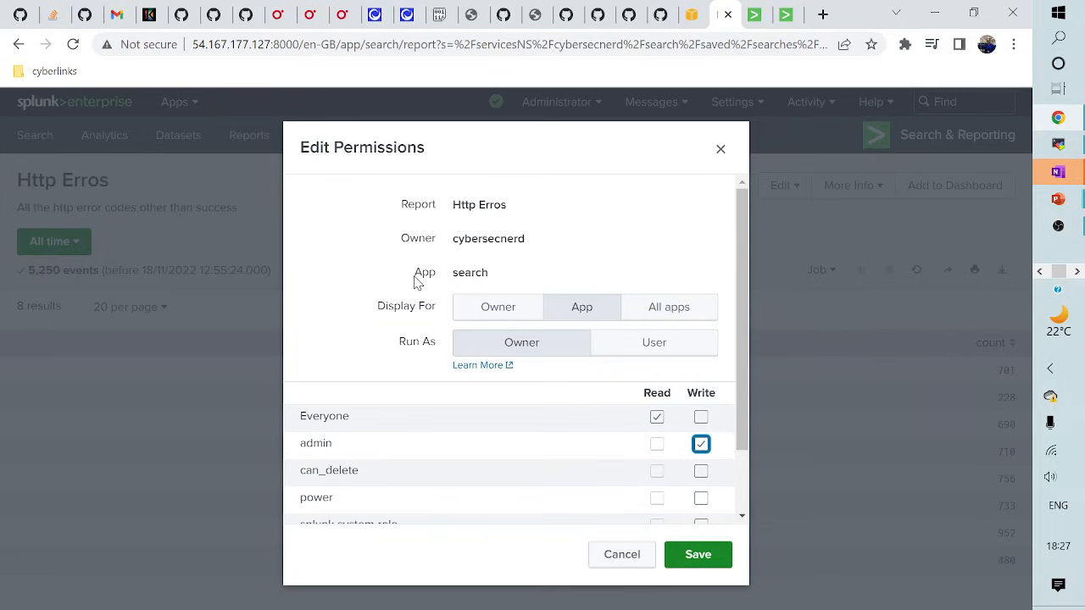
{"action": "scroll", "coordinate": [433, 410], "scroll_direction": "down", "scroll_amount": 1}
{"action": "left_click", "coordinate": [689, 556]}
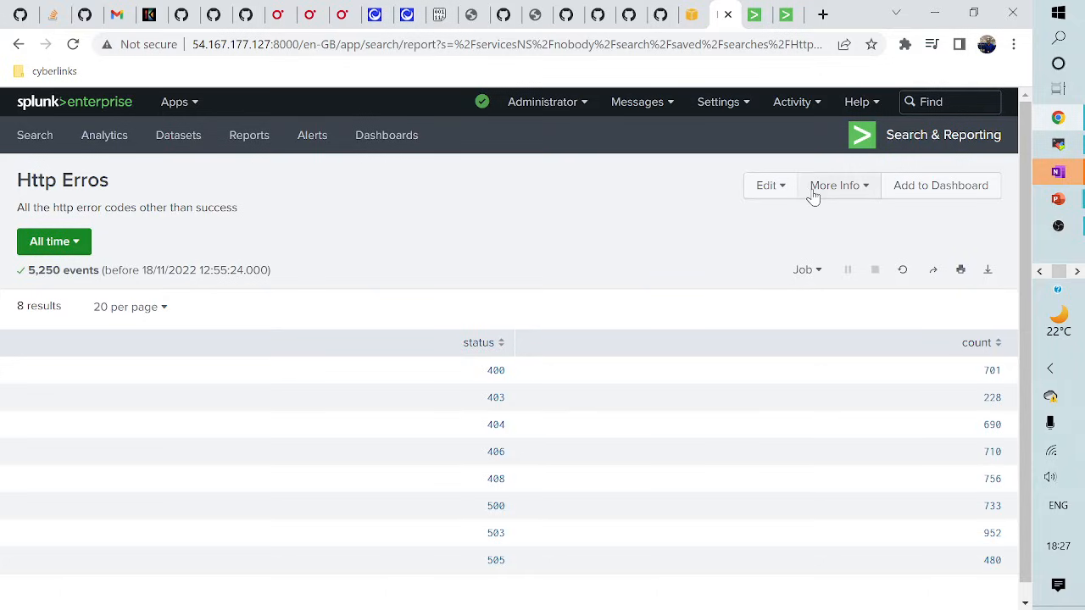
- Schedule the Http Erros report with cron '0 6 * * 1', then show the Cron Format slide
{"action": "left_click", "coordinate": [773, 188]}
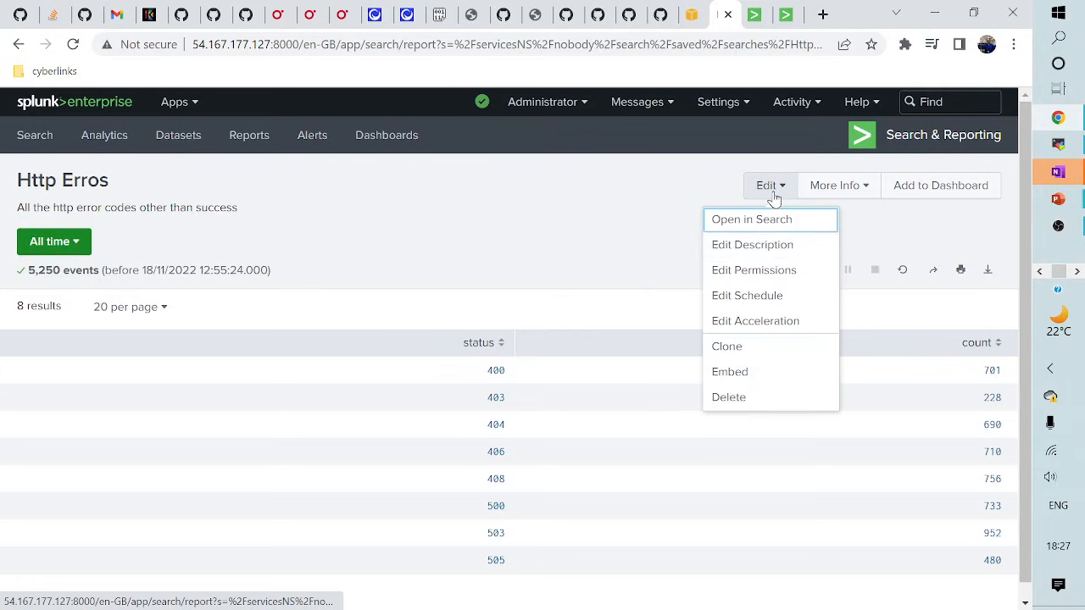
{"action": "left_click", "coordinate": [758, 301]}
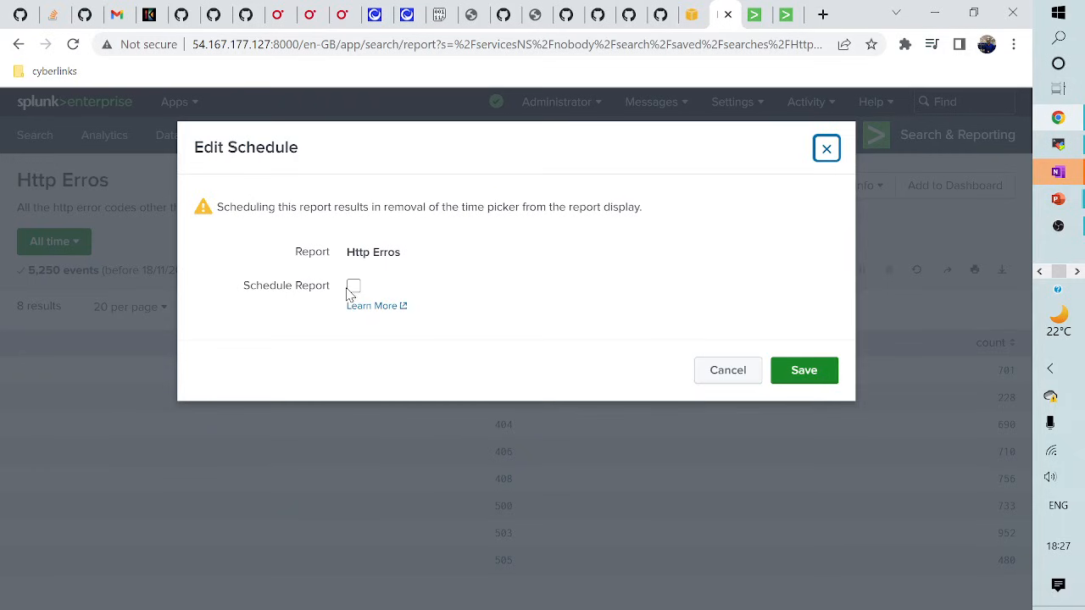
{"action": "left_click", "coordinate": [353, 289]}
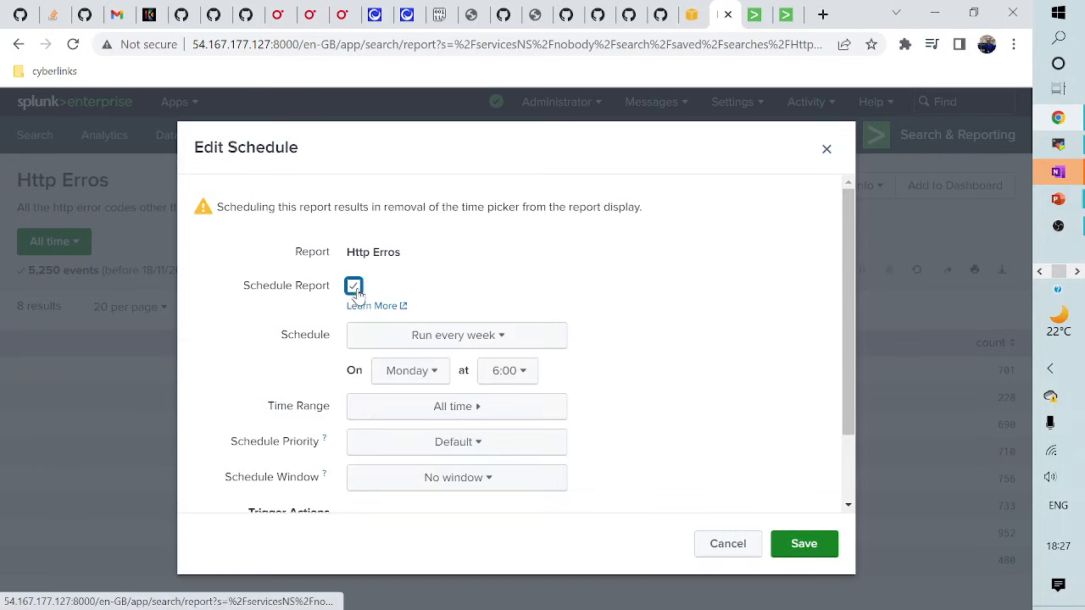
{"action": "left_click", "coordinate": [407, 338]}
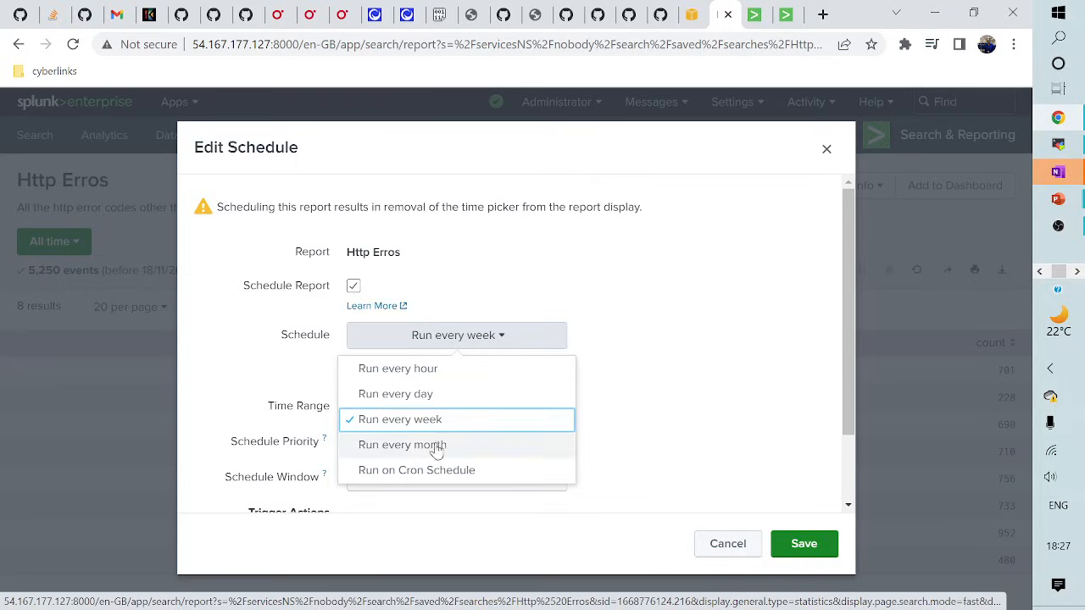
{"action": "left_click", "coordinate": [429, 470]}
{"action": "type", "text": "1"}
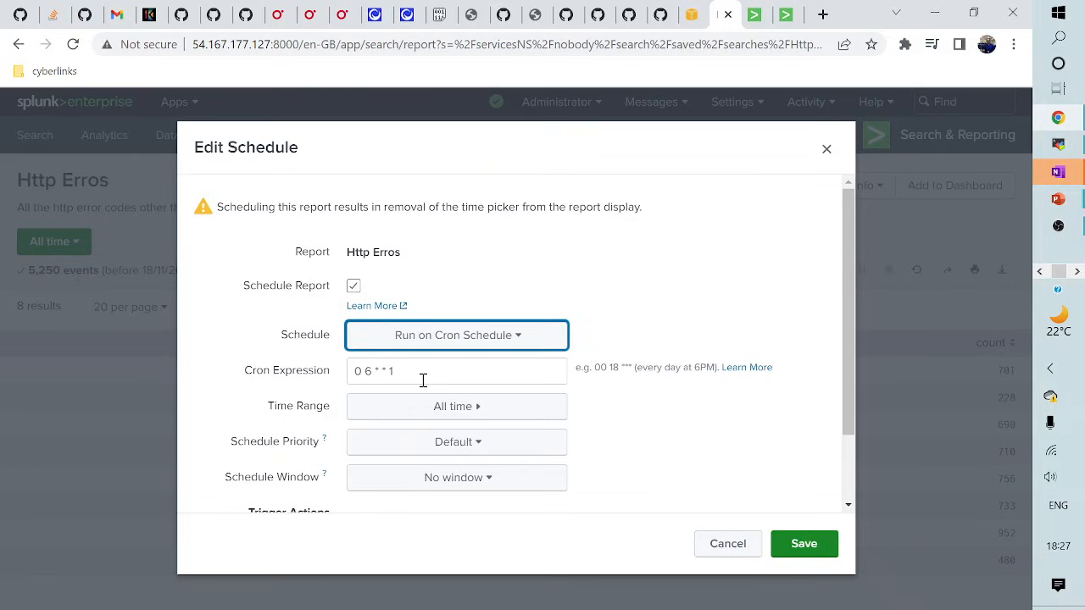
{"action": "key", "text": "alt+Tab"}
{"action": "key", "text": "Right"}
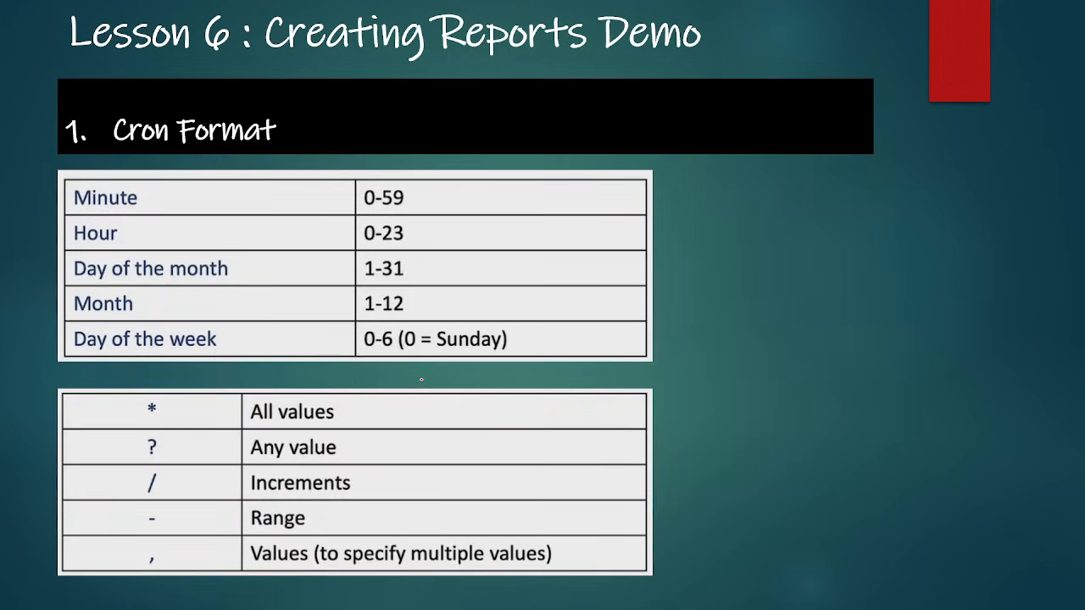
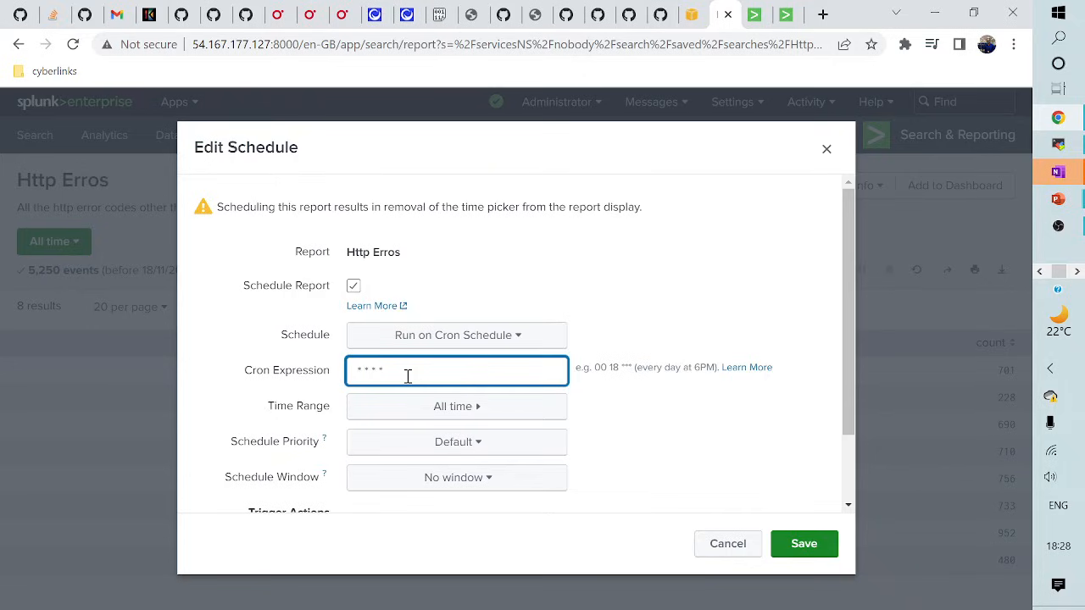
- Enter the cron expression 1-59 * * * * in the schedule, correcting a stray digit
{"action": "type", "text": "1-59"}
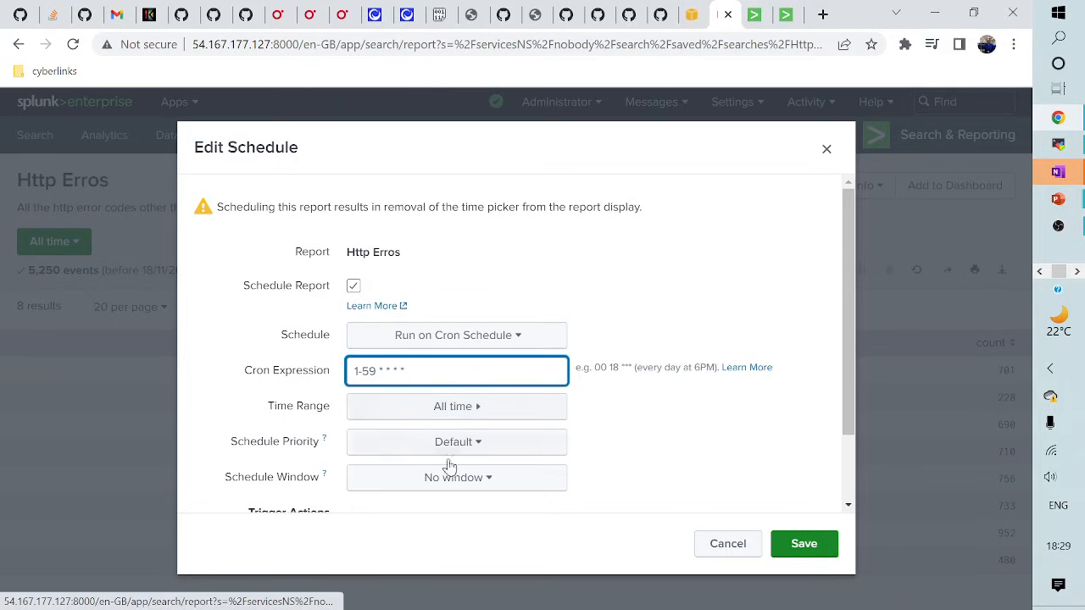
{"action": "scroll", "coordinate": [446, 453], "scroll_direction": "down", "scroll_amount": 2}
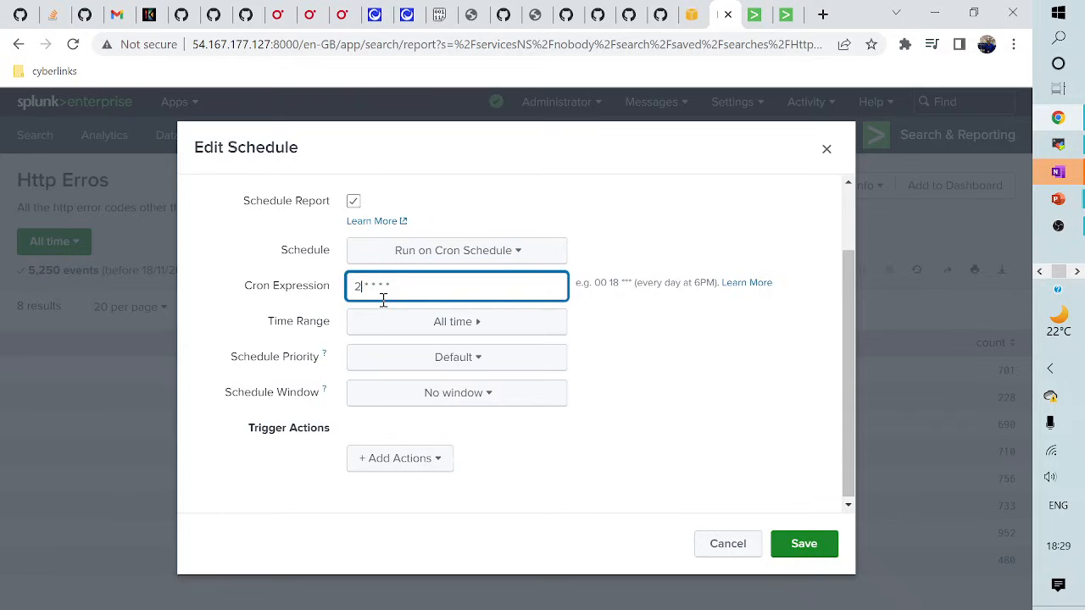
{"action": "key", "text": "BackSpace"}
{"action": "type", "text": "1-59"}
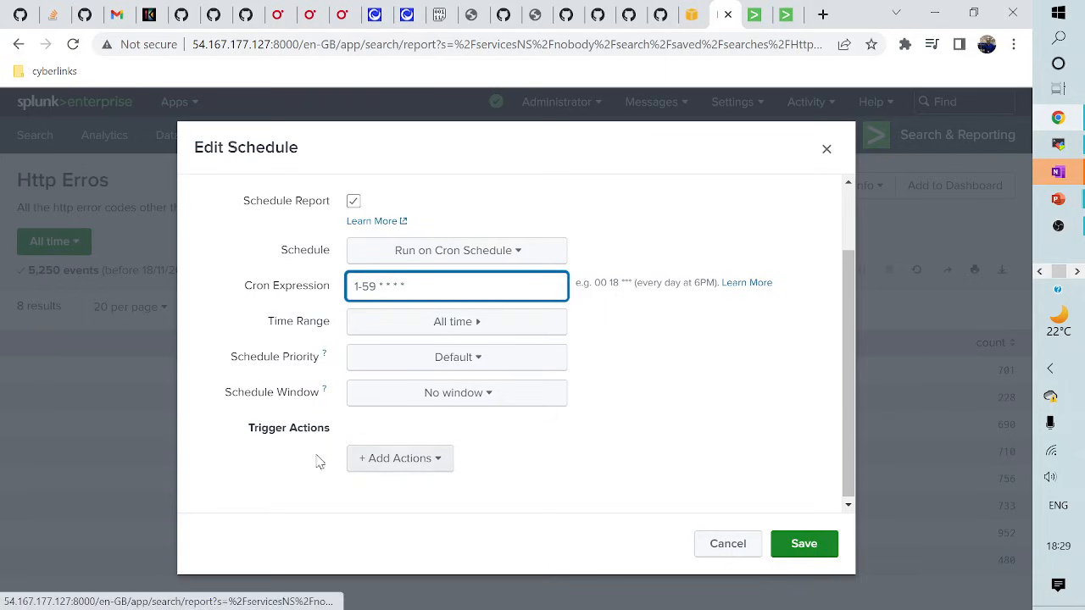
- Add a Send email trigger action and fill in the recipient's e-mail address in To
{"action": "left_click", "coordinate": [408, 471]}
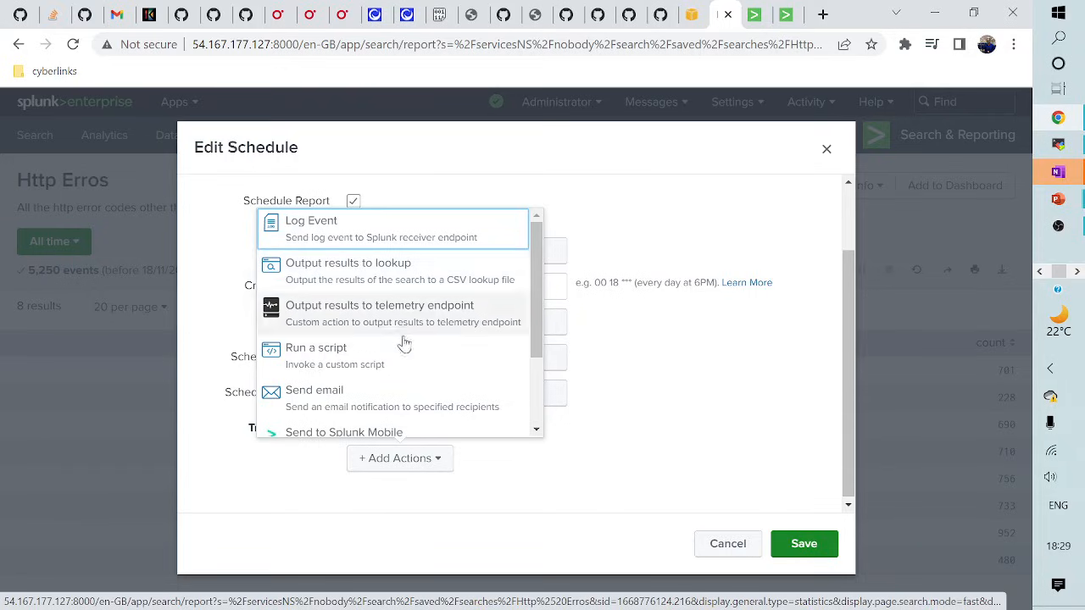
{"action": "left_click", "coordinate": [377, 397]}
{"action": "scroll", "coordinate": [381, 394], "scroll_direction": "down", "scroll_amount": 2}
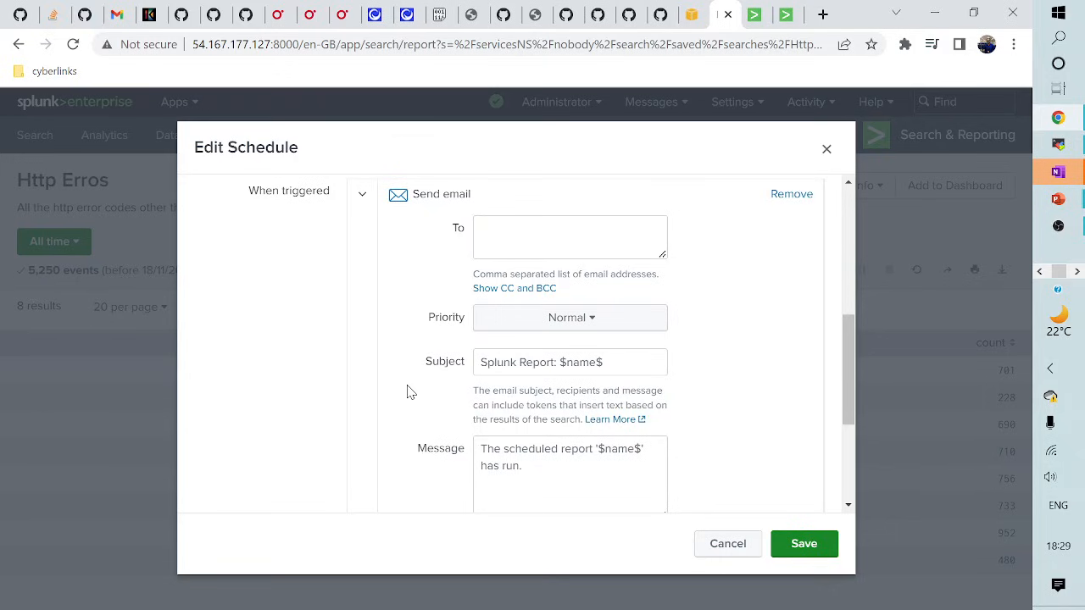
{"action": "scroll", "coordinate": [420, 392], "scroll_direction": "up", "scroll_amount": 1}
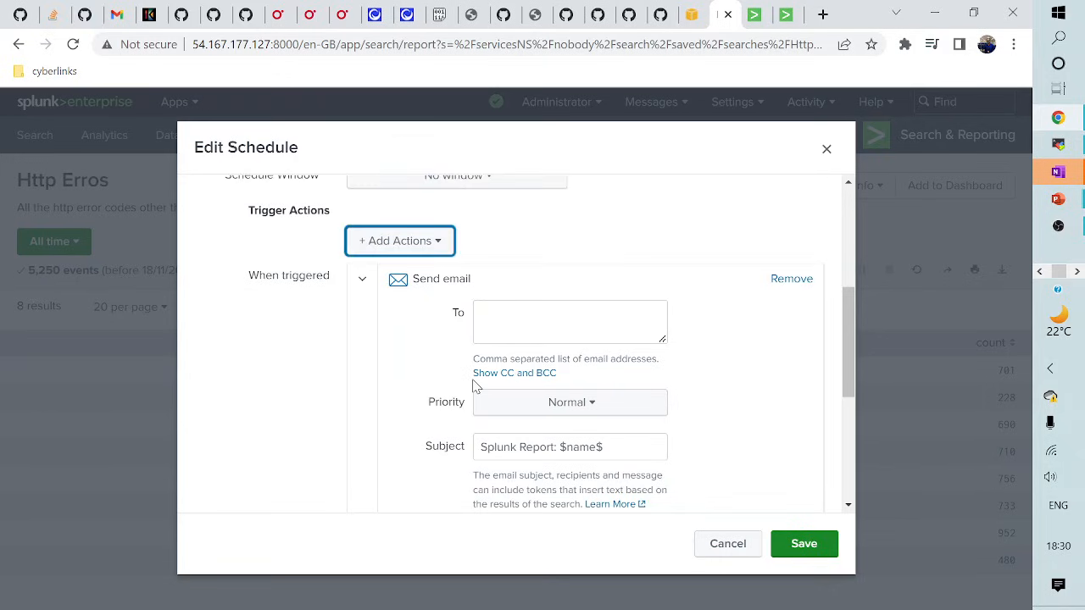
{"action": "left_click", "coordinate": [521, 329]}
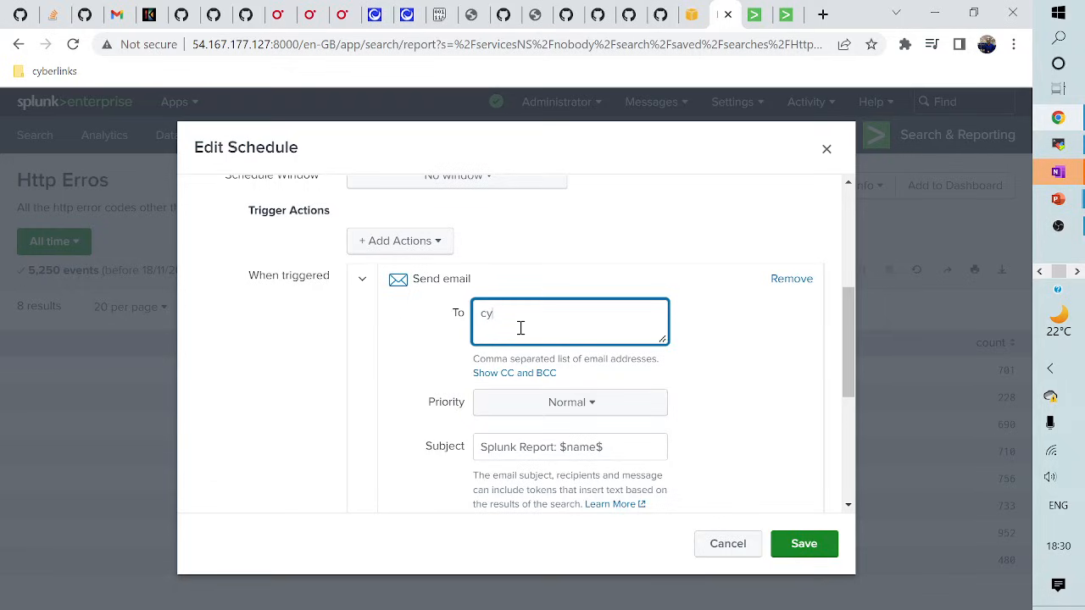
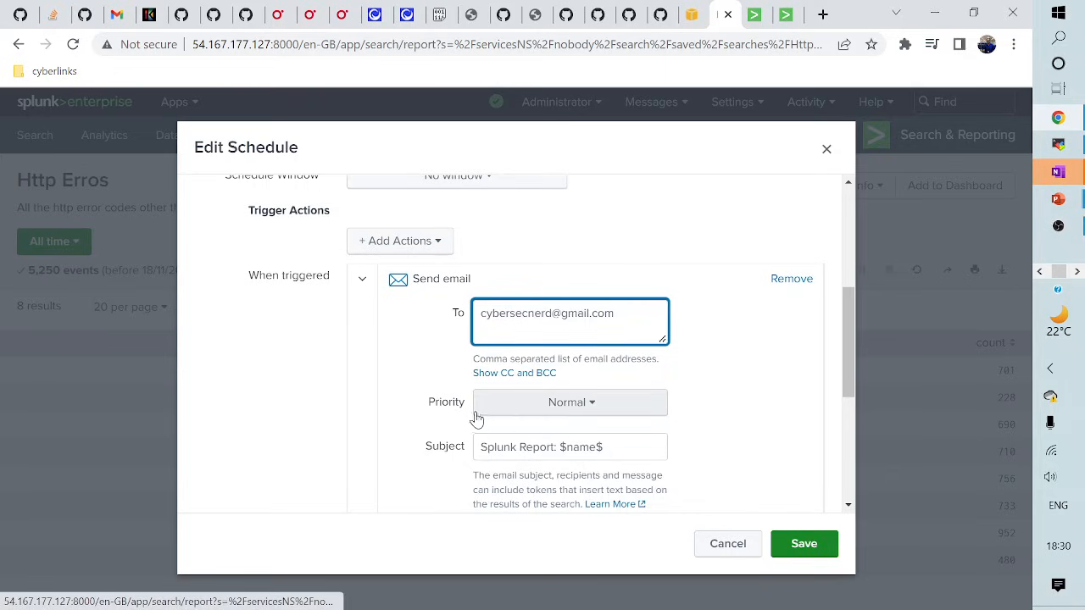
{"action": "scroll", "coordinate": [548, 432], "scroll_direction": "down", "scroll_amount": 1}
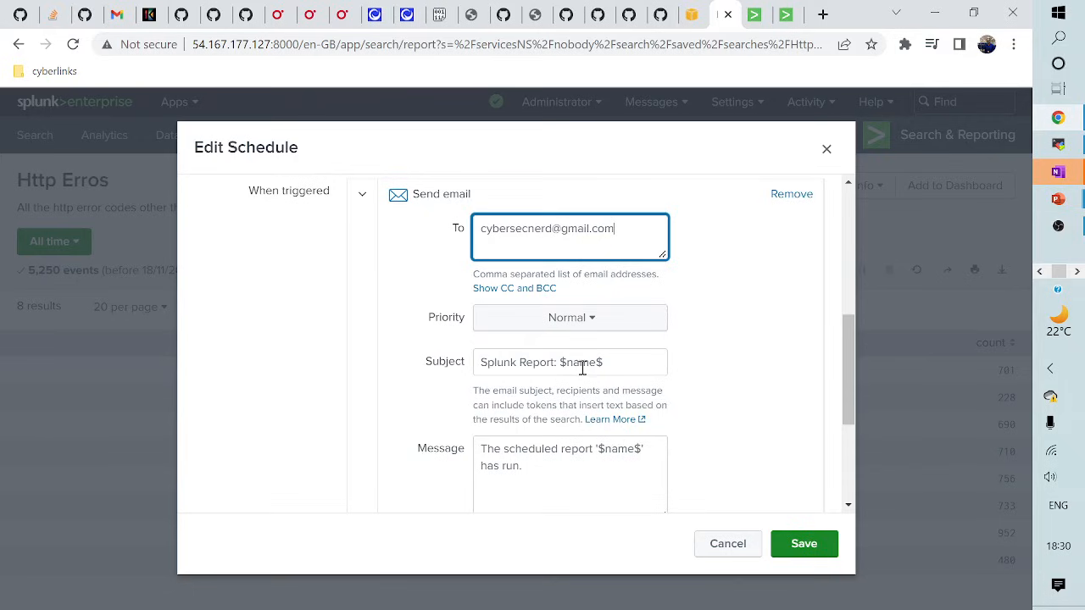
{"action": "scroll", "coordinate": [538, 437], "scroll_direction": "down", "scroll_amount": 1}
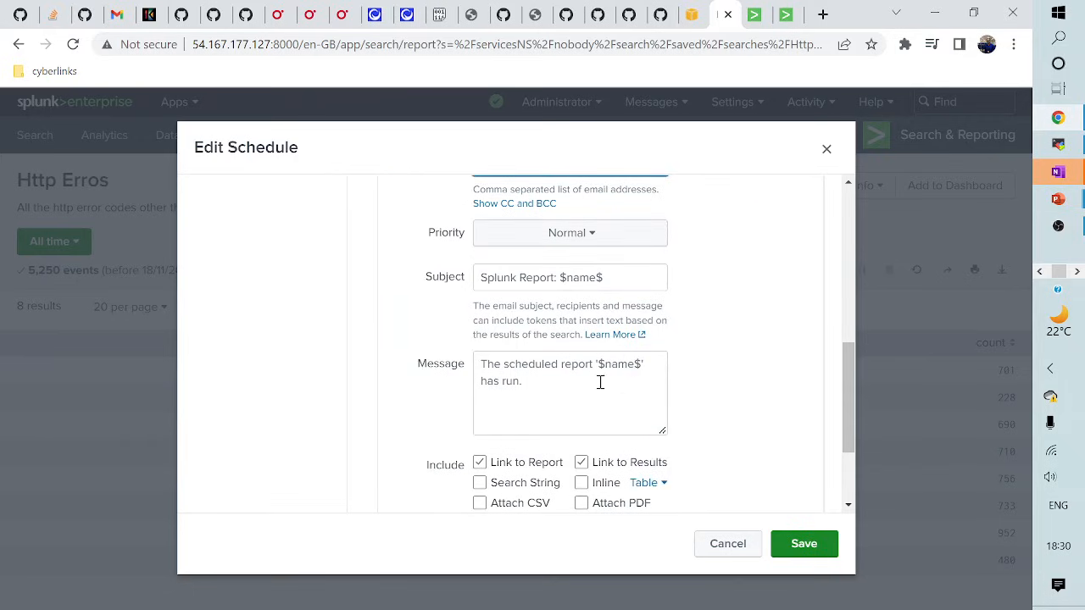
- Strip the default email wording so the Message holds only '$name$' and '$description$' on separate lines
{"action": "left_click", "coordinate": [541, 388]}
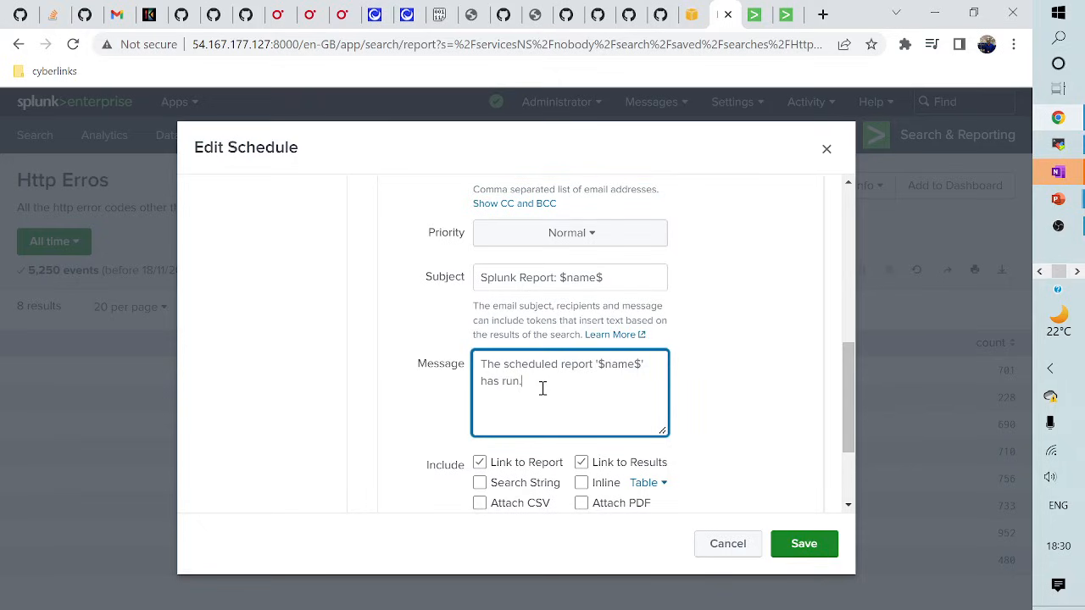
{"action": "left_click", "coordinate": [595, 365]}
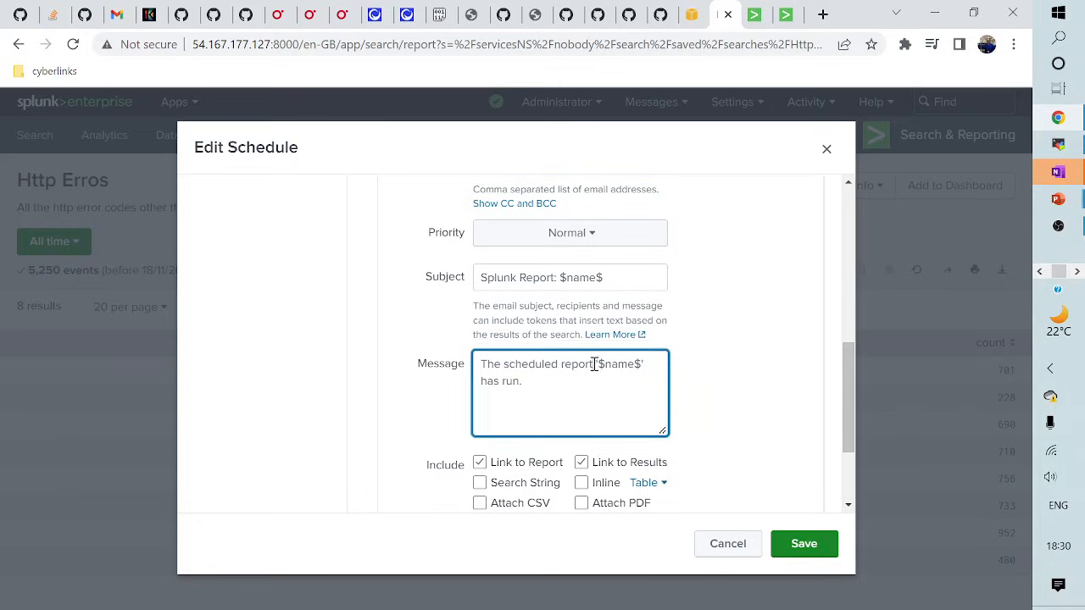
{"action": "key", "text": "BackSpace"}
{"action": "key", "text": "BackSpace"}
{"action": "key", "text": "BackSpace"}
{"action": "key", "text": "BackSpace"}
{"action": "key", "text": "BackSpace"}
{"action": "key", "text": "BackSpace"}
{"action": "key", "text": "BackSpace"}
{"action": "key", "text": "BackSpace"}
{"action": "key", "text": "BackSpace"}
{"action": "key", "text": "BackSpace"}
{"action": "key", "text": "BackSpace"}
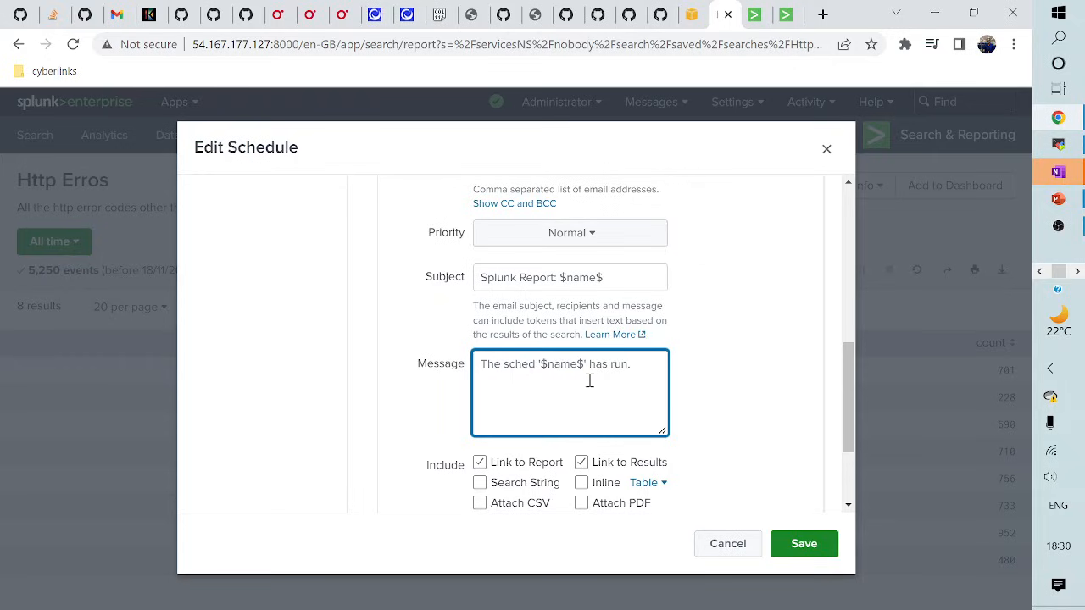
{"action": "key", "text": "BackSpace"}
{"action": "key", "text": "BackSpace"}
{"action": "key", "text": "BackSpace"}
{"action": "key", "text": "BackSpace"}
{"action": "key", "text": "BackSpace"}
{"action": "key", "text": "BackSpace"}
{"action": "key", "text": "BackSpace"}
{"action": "key", "text": "BackSpace"}
{"action": "key", "text": "BackSpace"}
{"action": "left_click", "coordinate": [587, 365]}
{"action": "key", "text": "BackSpace"}
{"action": "key", "text": "BackSpace"}
{"action": "key", "text": "BackSpace"}
{"action": "key", "text": "BackSpace"}
{"action": "key", "text": "BackSpace"}
{"action": "key", "text": "BackSpace"}
{"action": "key", "text": "BackSpace"}
{"action": "key", "text": "BackSpace"}
{"action": "key", "text": "BackSpace"}
{"action": "type", "text": "\"$description"}
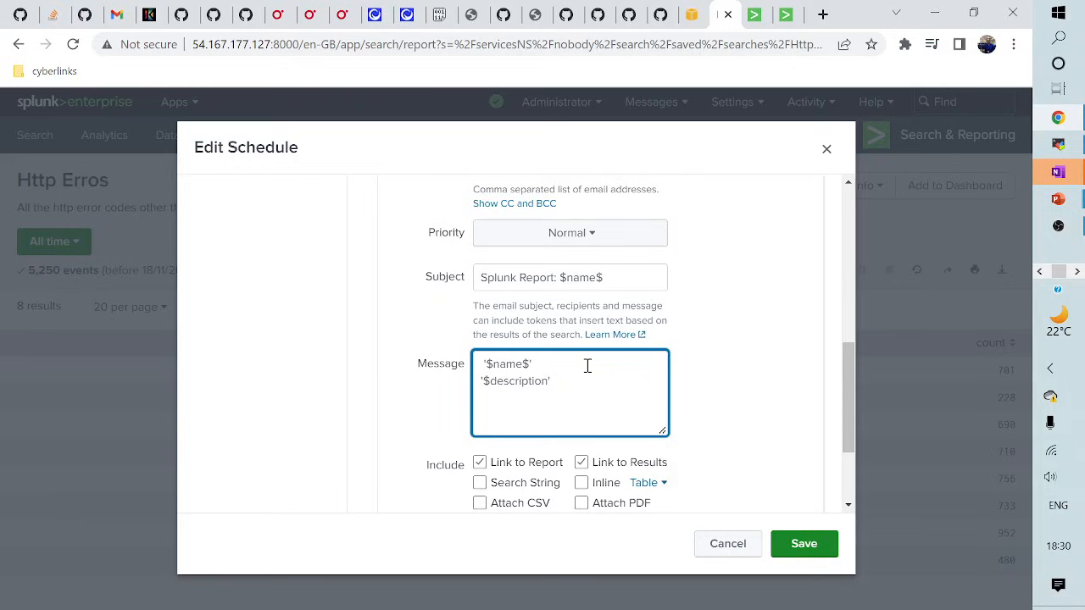
{"action": "type", "text": "$"}
{"action": "left_click_drag", "start_coordinate": [527, 320], "coordinate": [560, 322]}
{"action": "left_click", "coordinate": [584, 386]}
- Enable Attach CSV and Inline results, and disable Link to Results in the email action
{"action": "scroll", "coordinate": [568, 466], "scroll_direction": "down", "scroll_amount": 2}
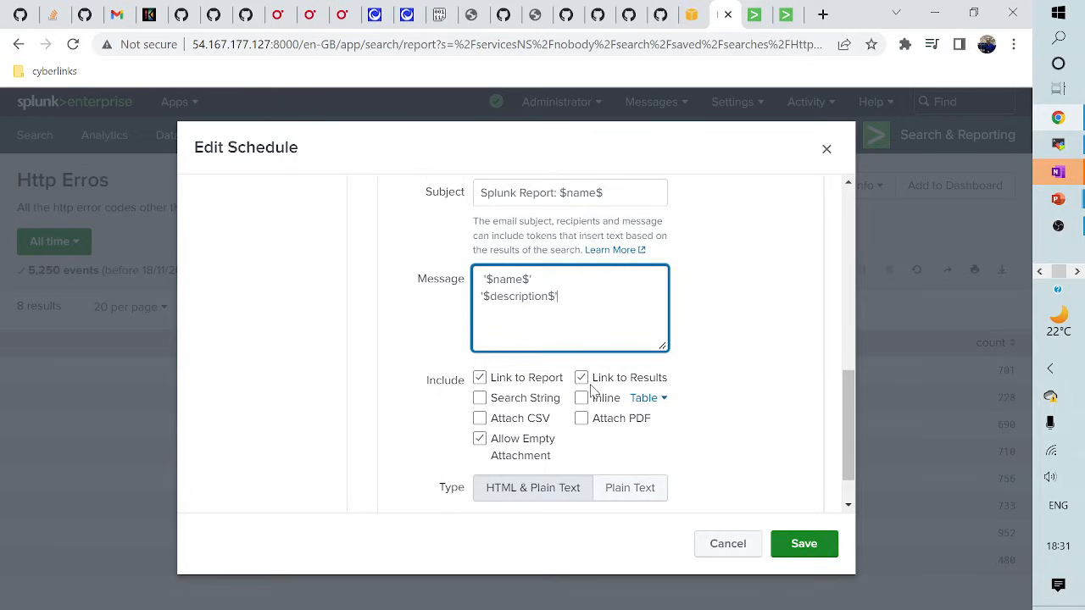
{"action": "left_click", "coordinate": [480, 419]}
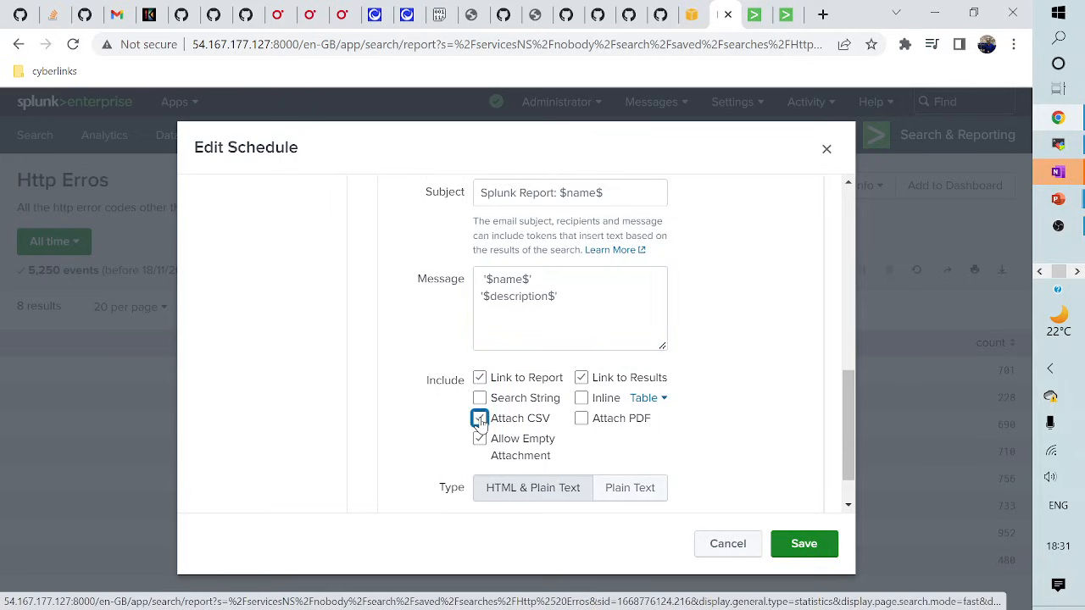
{"action": "left_click", "coordinate": [584, 400]}
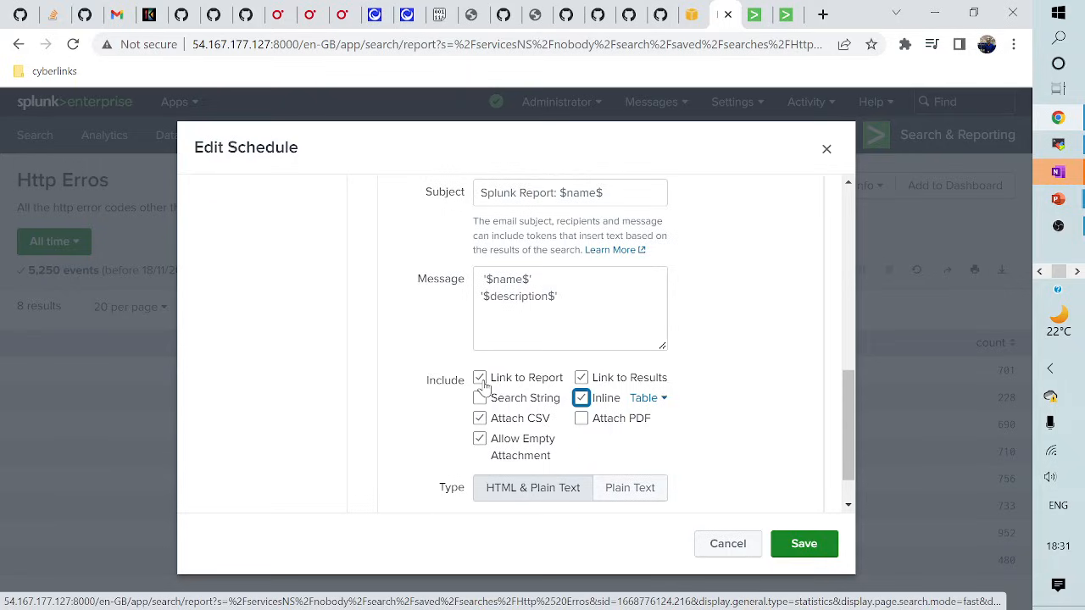
{"action": "left_click", "coordinate": [582, 378]}
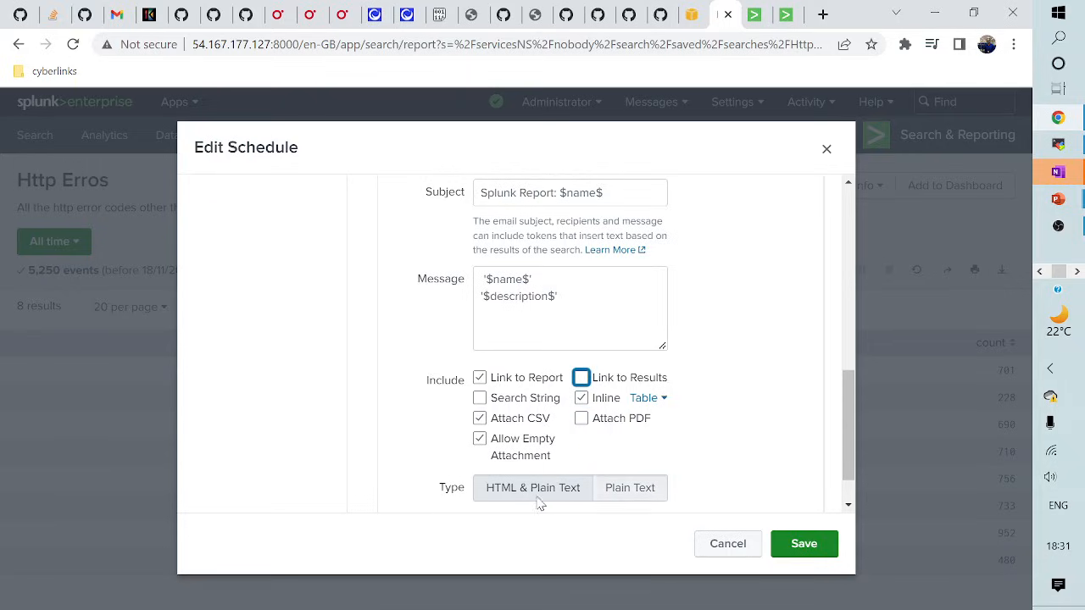
- Save the Http Erros schedule with its cron 1-59 * * * * and email action
{"action": "scroll", "coordinate": [716, 451], "scroll_direction": "down", "scroll_amount": 1}
{"action": "scroll", "coordinate": [717, 452], "scroll_direction": "up", "scroll_amount": 3}
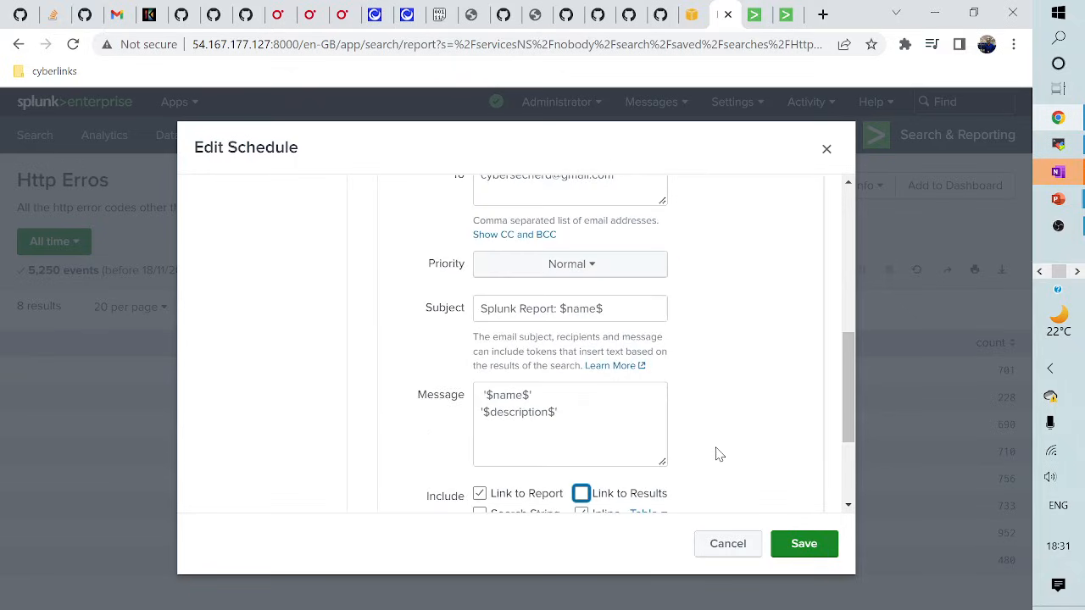
{"action": "scroll", "coordinate": [717, 453], "scroll_direction": "up", "scroll_amount": 3}
{"action": "scroll", "coordinate": [746, 475], "scroll_direction": "down", "scroll_amount": 6}
{"action": "left_click", "coordinate": [806, 547]}
{"action": "left_click", "coordinate": [805, 546]}
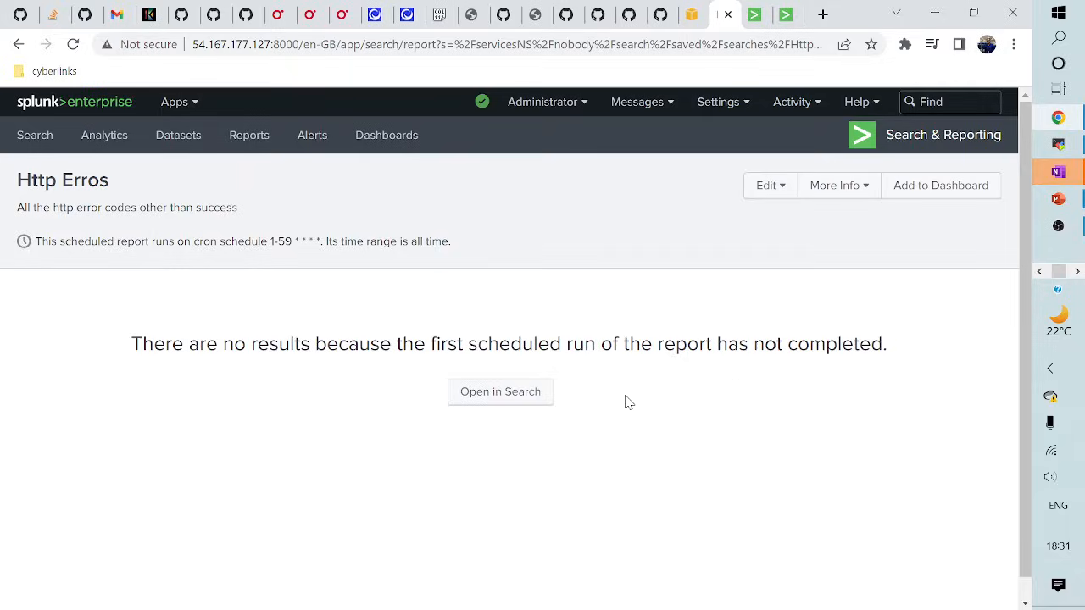
- Open the Http Erros report in Search to view its results table of HTTP status counts
{"action": "left_click", "coordinate": [502, 397]}
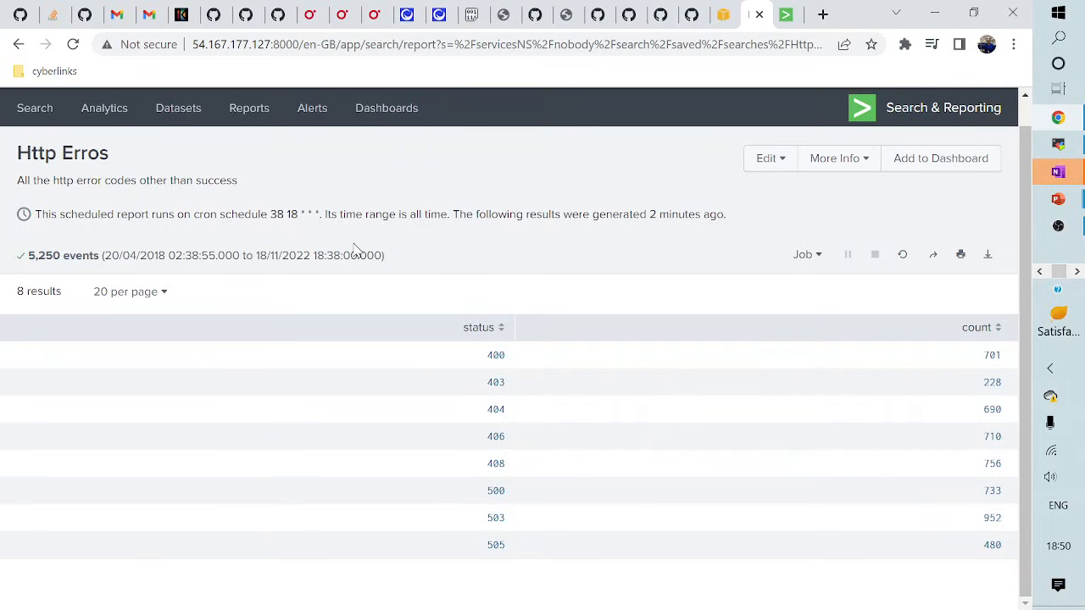
{"action": "left_click", "coordinate": [770, 158]}
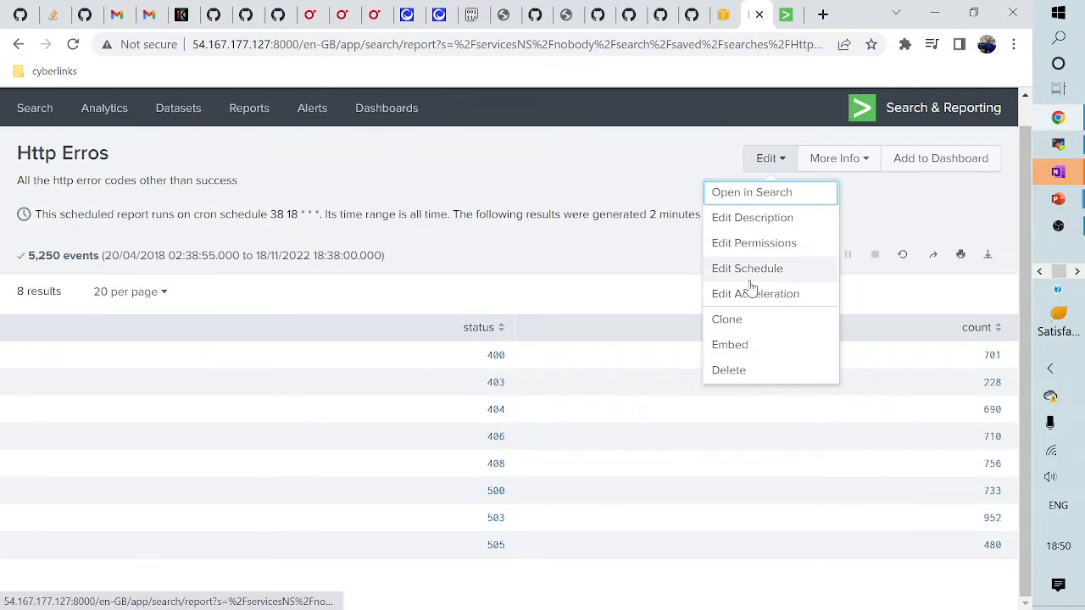
{"action": "left_click", "coordinate": [748, 270]}
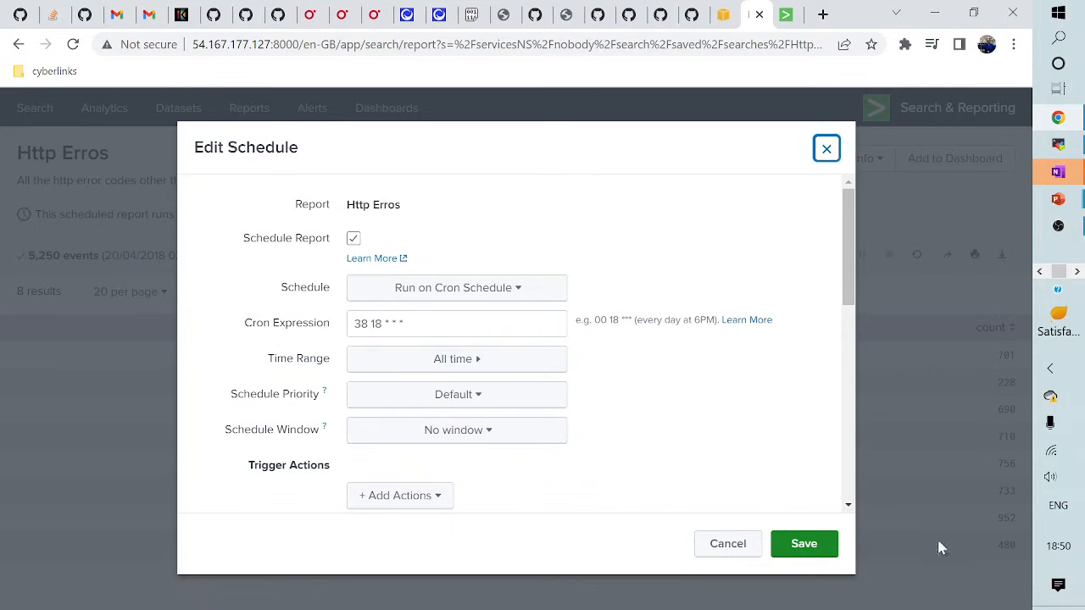
{"action": "left_click", "coordinate": [371, 324]}
{"action": "key", "text": "BackSpace"}
{"action": "key", "text": "BackSpace"}
{"action": "key", "text": "BackSpace"}
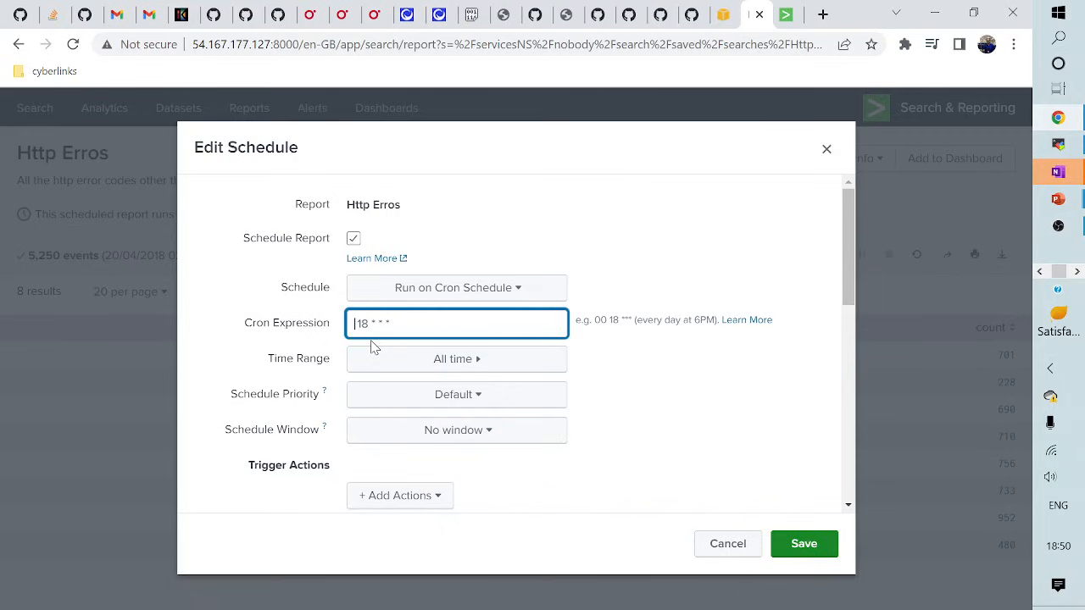
{"action": "type", "text": "51"}
{"action": "left_click", "coordinate": [742, 550]}
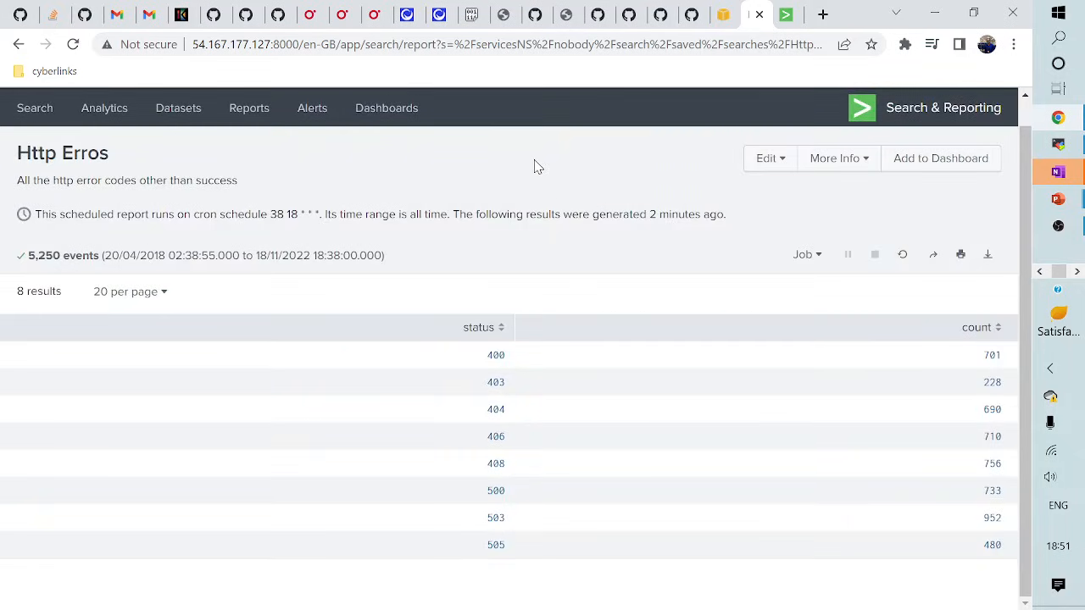
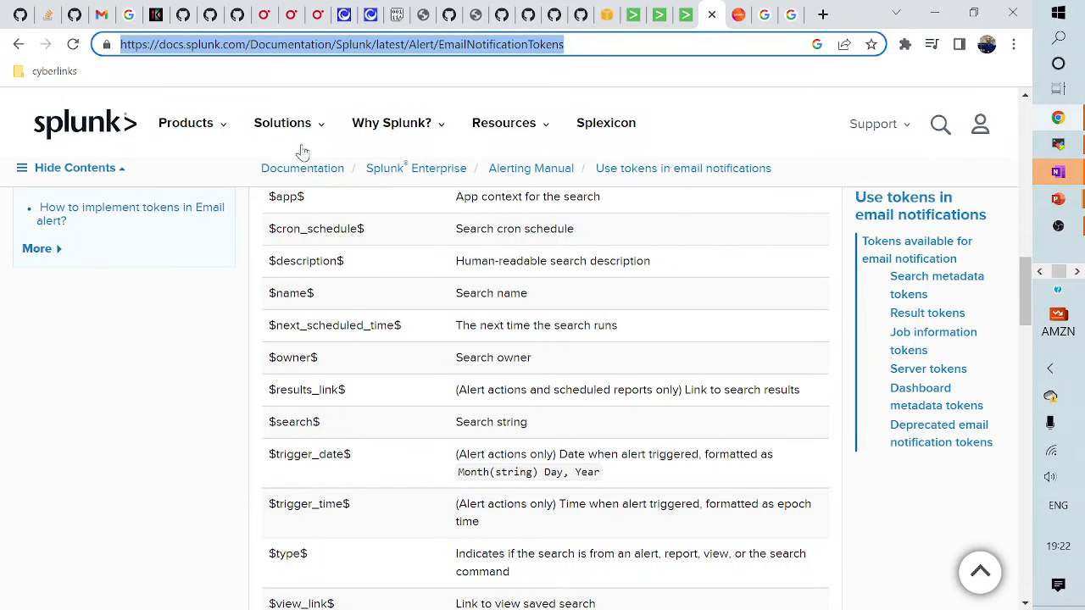
- Scroll through the search metadata tokens table ($trigger_time$, $results_link$, $search$) in the email tokens docs
{"action": "scroll", "coordinate": [729, 309], "scroll_direction": "up", "scroll_amount": 2}
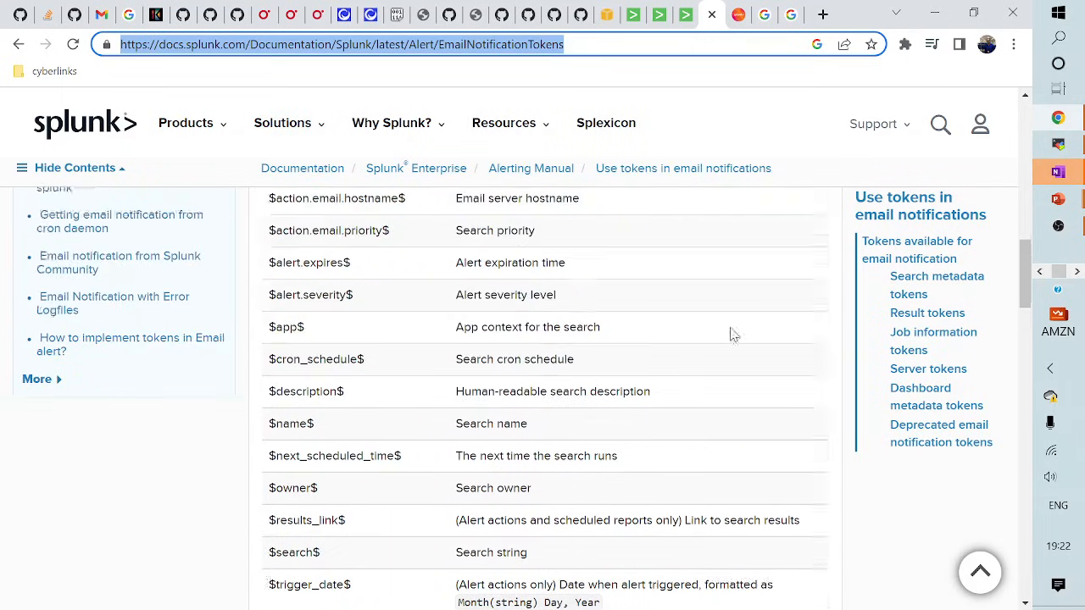
{"action": "scroll", "coordinate": [526, 340], "scroll_direction": "down", "scroll_amount": 3}
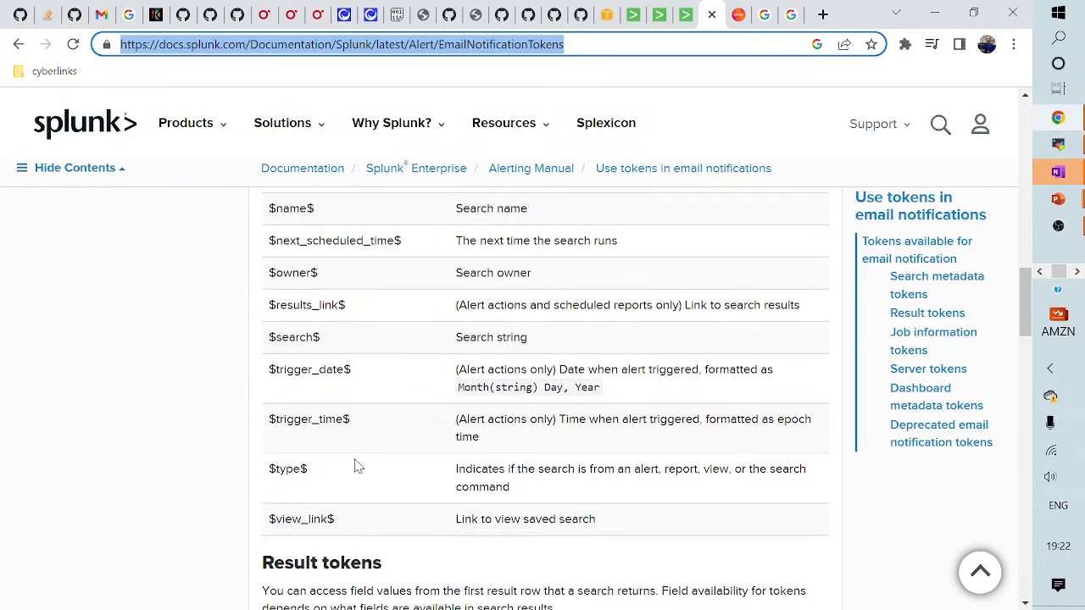
{"action": "scroll", "coordinate": [348, 424], "scroll_direction": "up", "scroll_amount": 1}
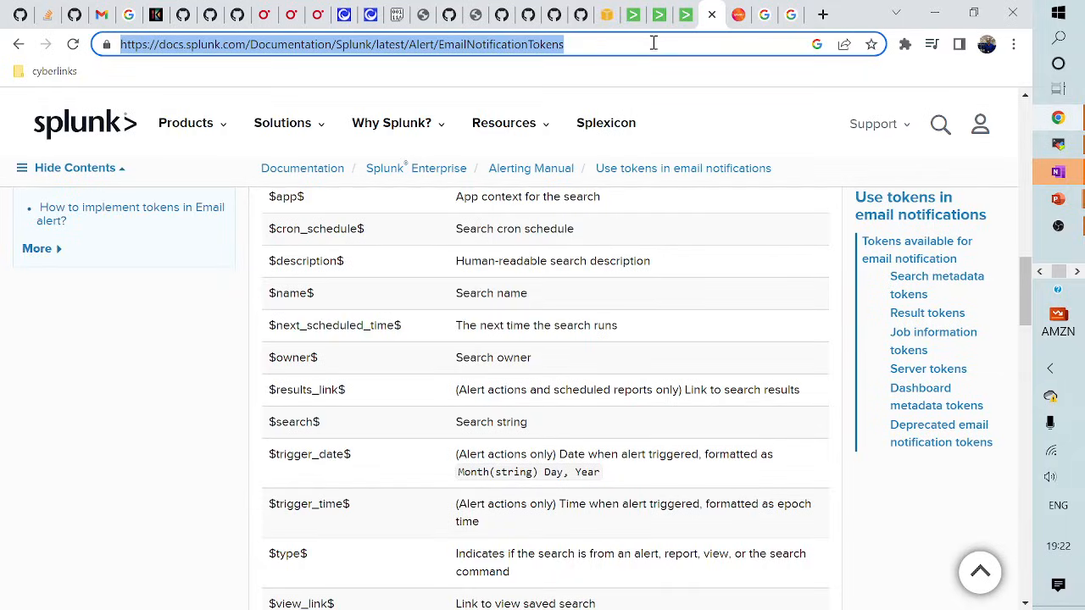
- Back in Splunk Search, start the query index=main sourcetype="access_combined_wcookie" | stats
{"action": "key", "text": "ctrl+shift+Tab"}
{"action": "key", "text": "ctrl+shift+Tab"}
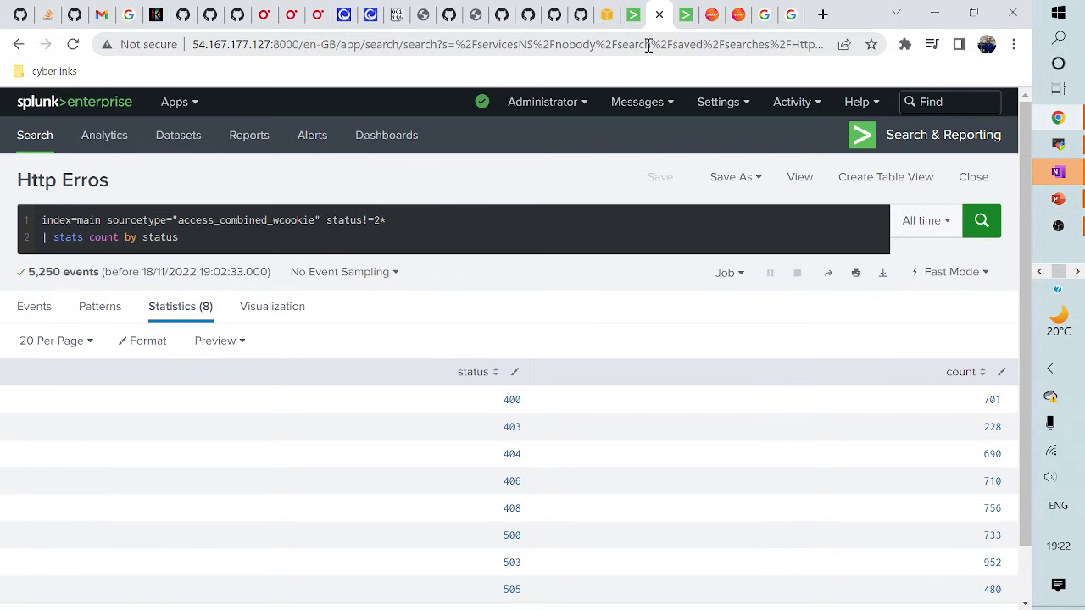
{"action": "key", "text": "ctrl+shift+Tab"}
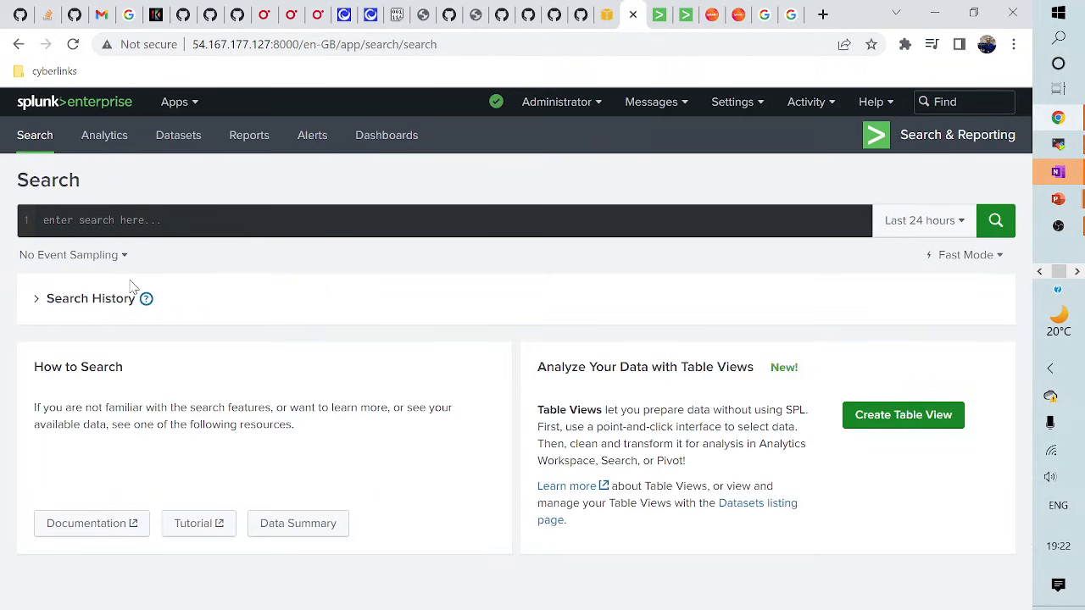
{"action": "left_click", "coordinate": [114, 221]}
{"action": "type", "text": "inde"}
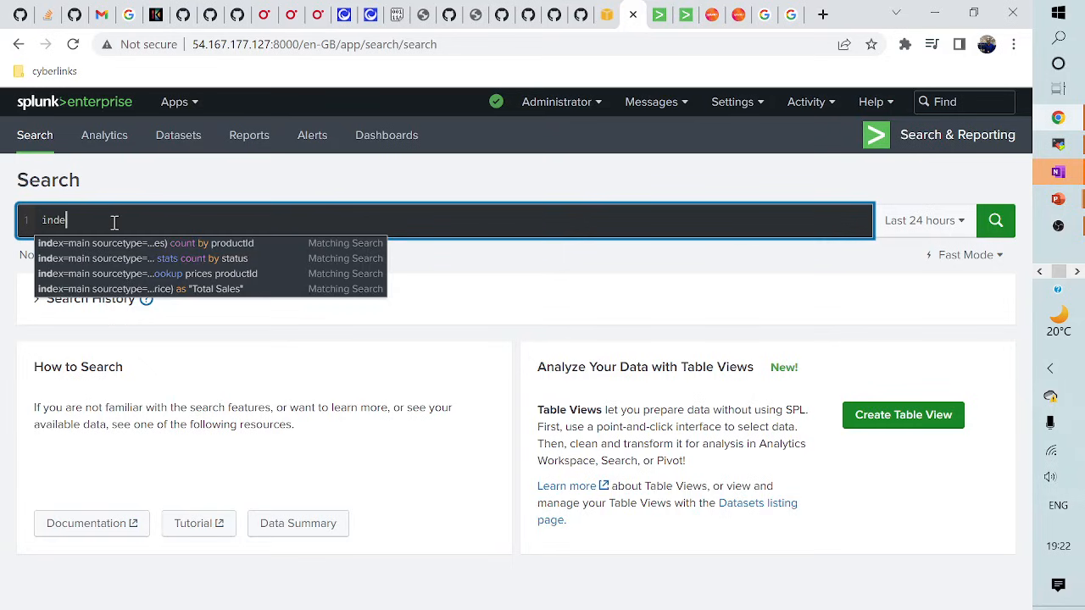
{"action": "type", "text": "x=main "}
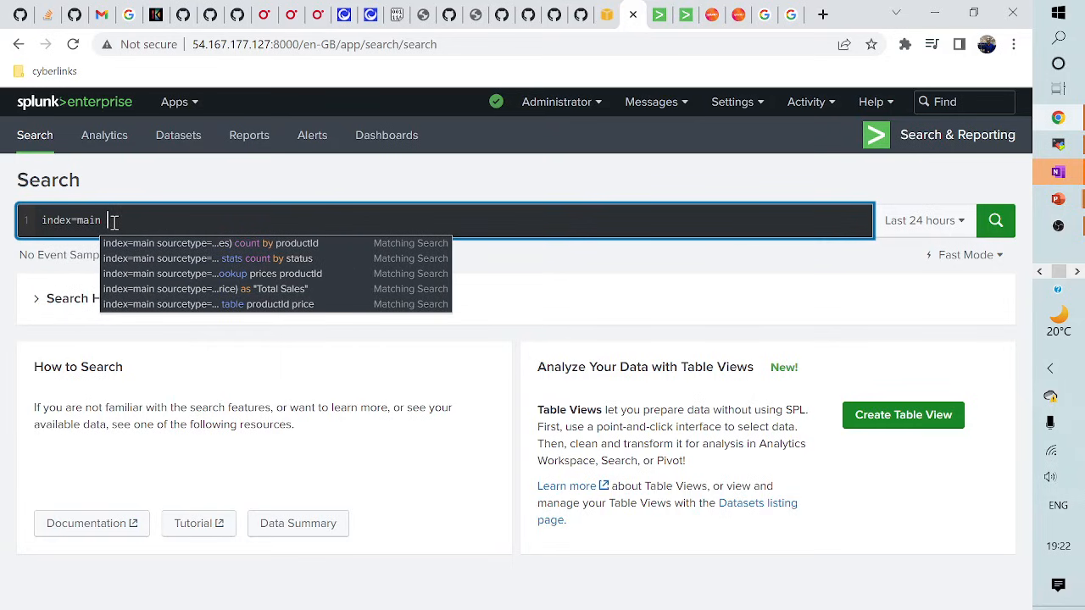
{"action": "type", "text": "sourcetype"}
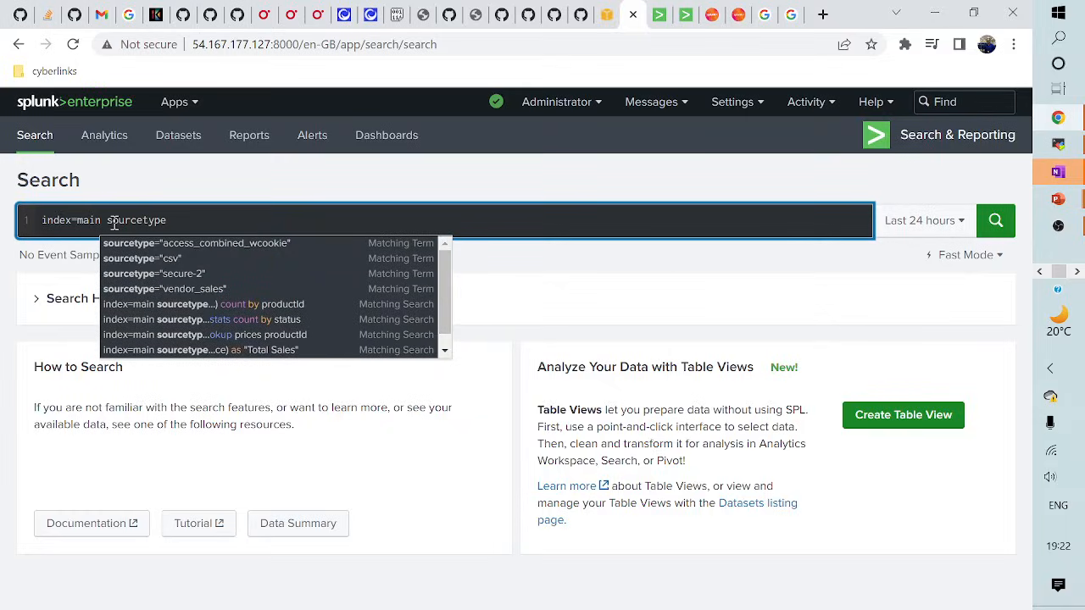
{"action": "left_click", "coordinate": [181, 248]}
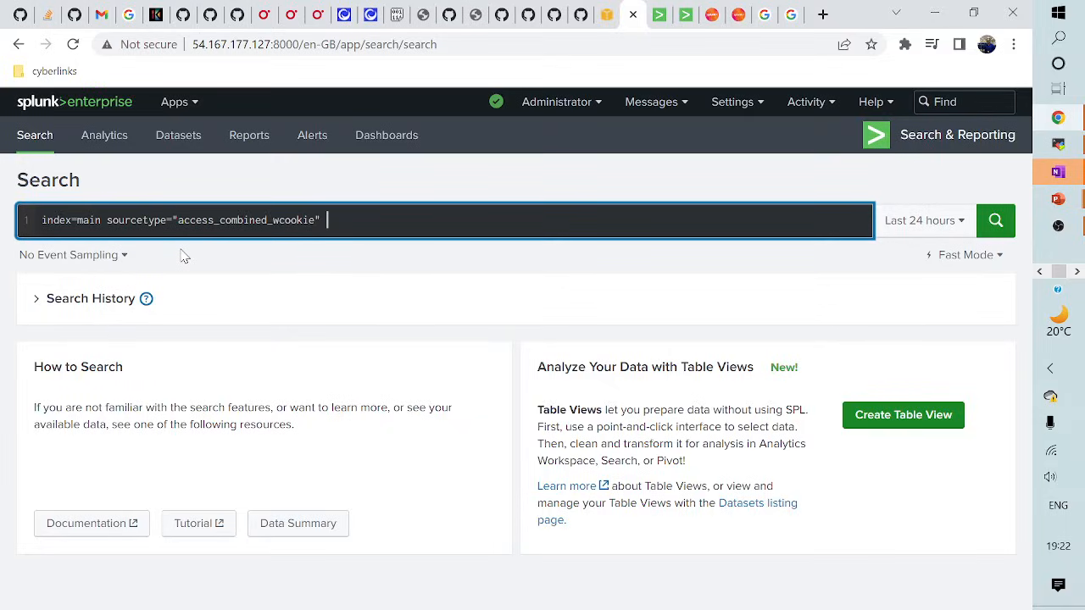
{"action": "type", "text": "| sta"}
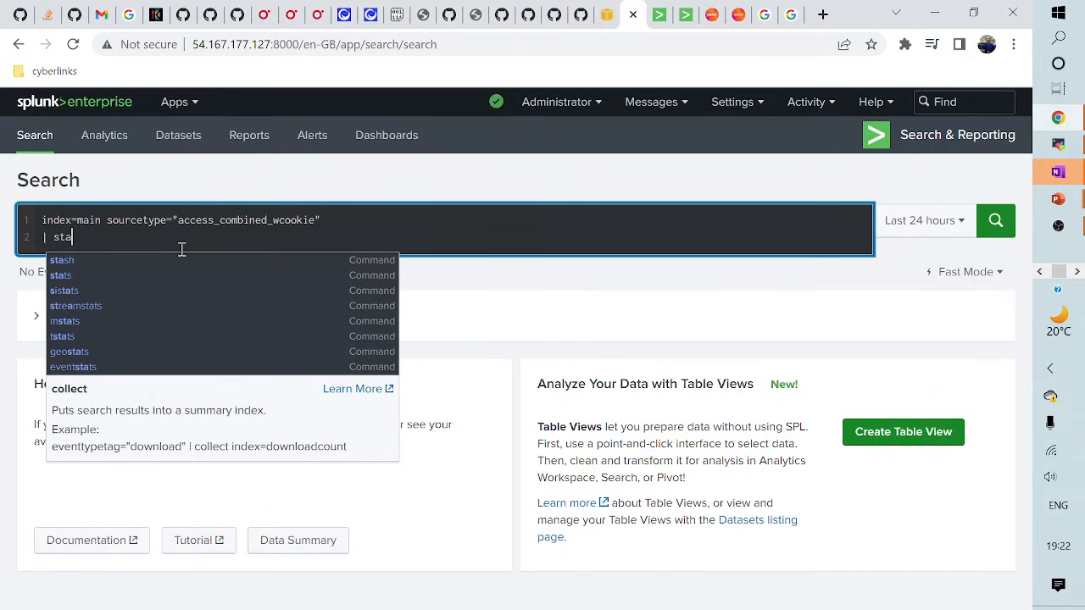
{"action": "type", "text": "ts"}
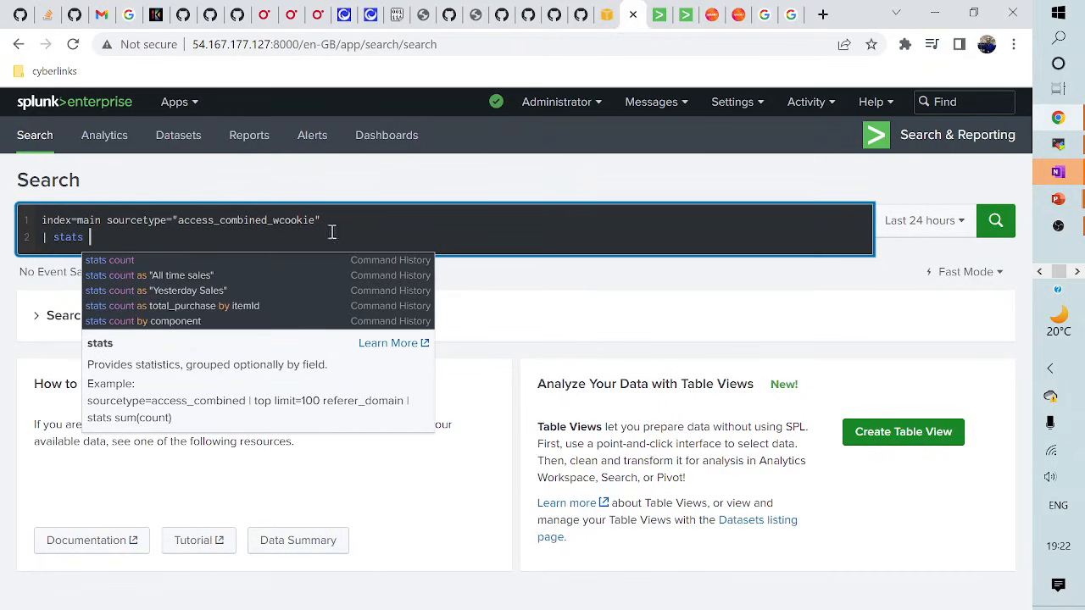
- Add status=5* to the first line and finish the second line as stats count as "error"
{"action": "left_click", "coordinate": [345, 224]}
{"action": "type", "text": "status="}
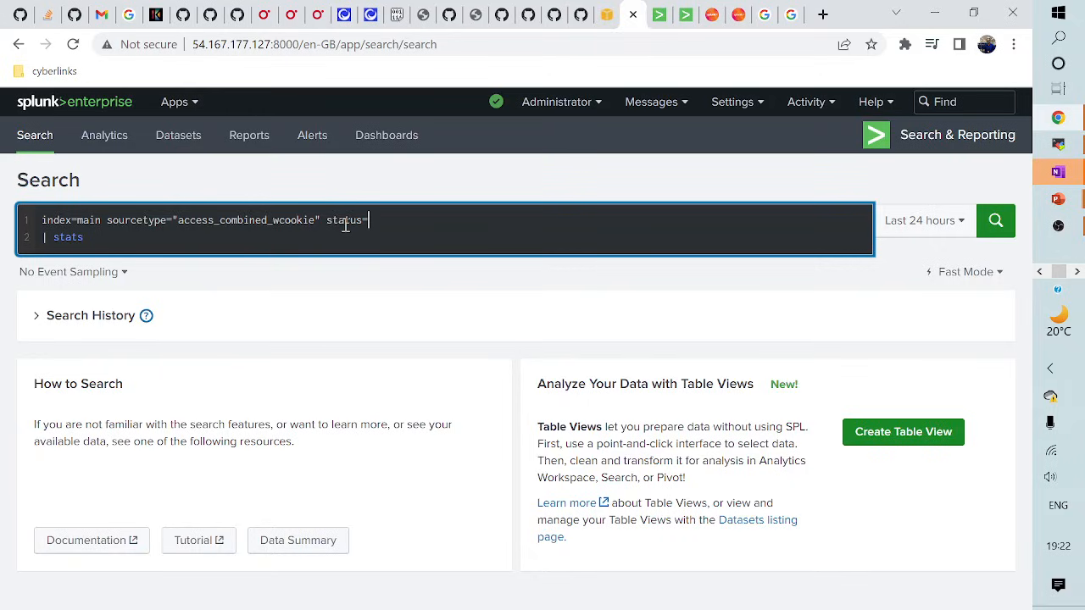
{"action": "type", "text": "5*"}
{"action": "left_click", "coordinate": [96, 237]}
{"action": "type", "text": "count as"}
{"action": "type", "text": "E"}
{"action": "key", "text": "BackSpace"}
{"action": "type", "text": "error"}
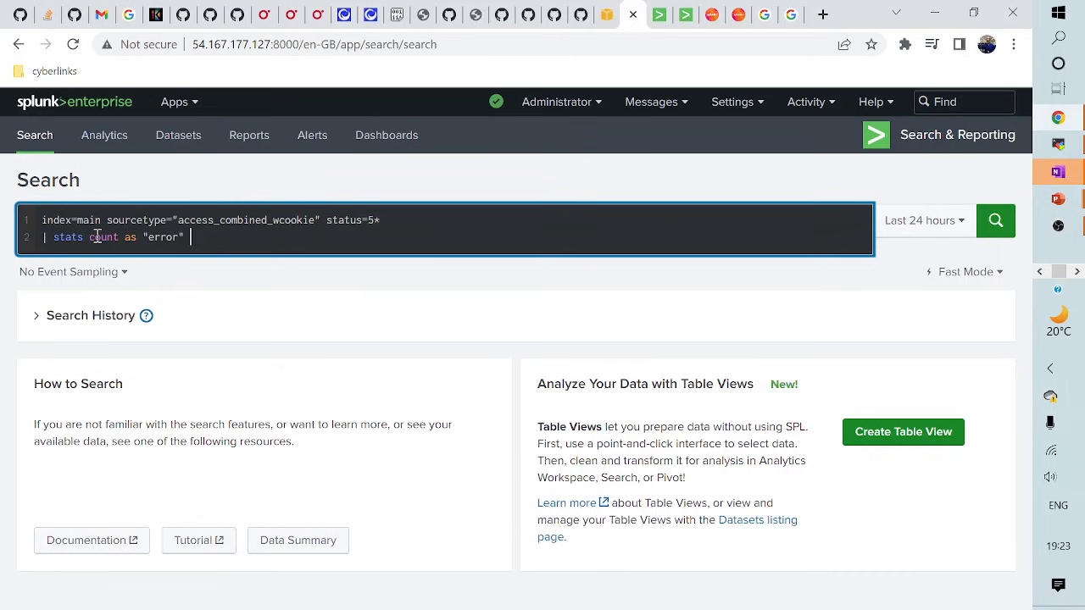
- Run the error count search over All time, returning an error count of 2165
{"action": "left_click", "coordinate": [925, 229]}
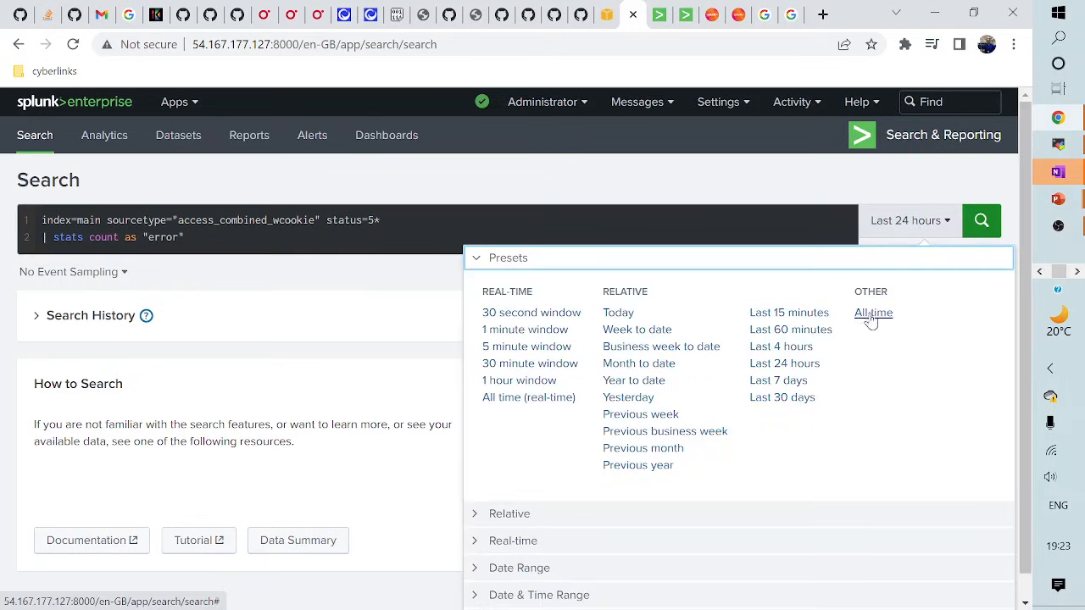
{"action": "left_click", "coordinate": [871, 315]}
{"action": "left_click", "coordinate": [965, 273]}
{"action": "left_click", "coordinate": [835, 287]}
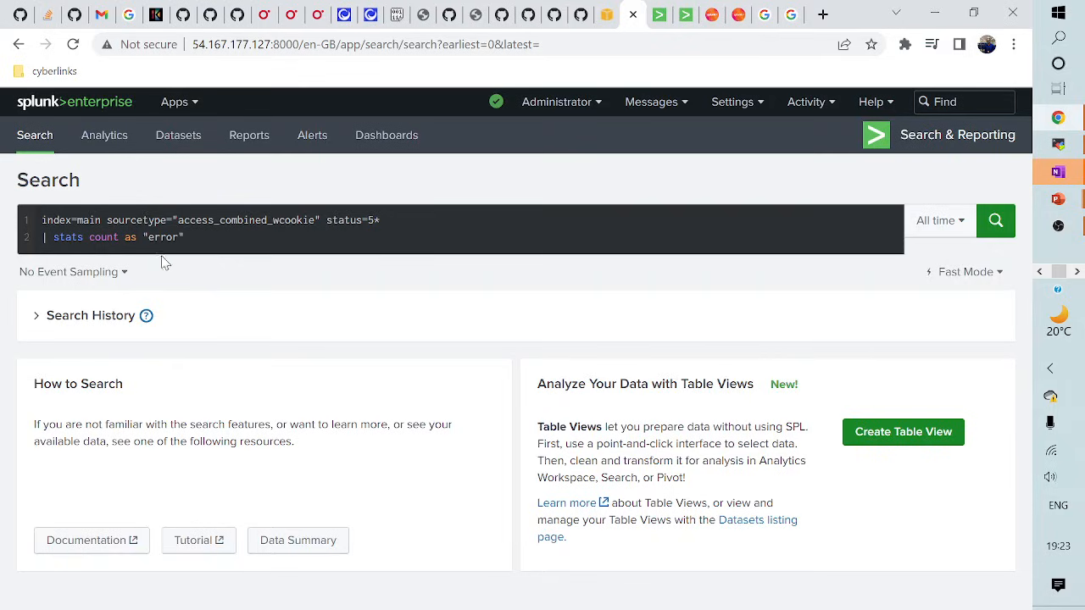
{"action": "left_click", "coordinate": [995, 222]}
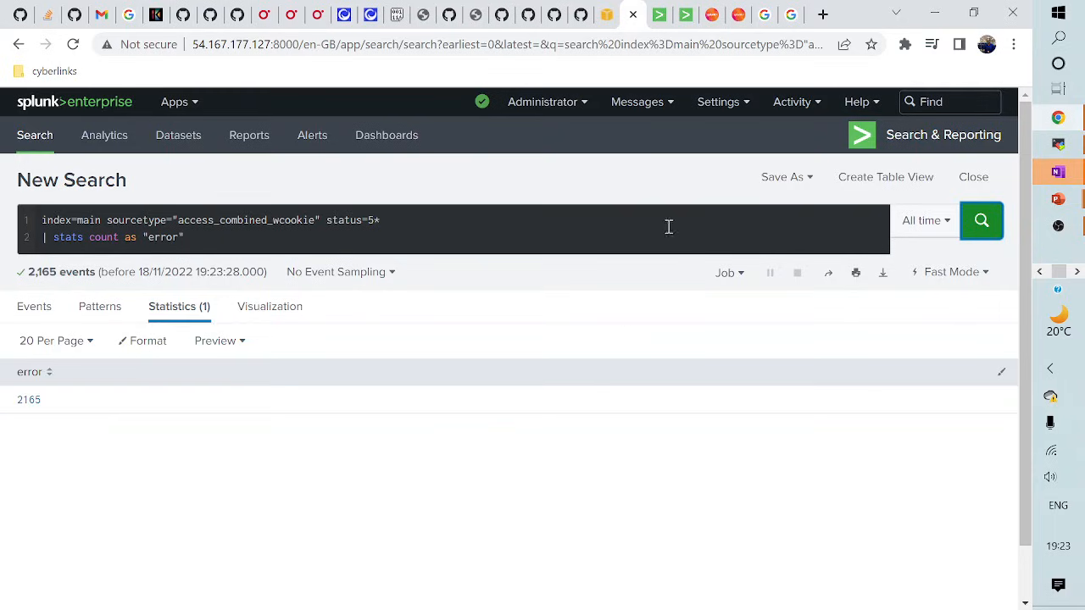
{"action": "left_click", "coordinate": [784, 177]}
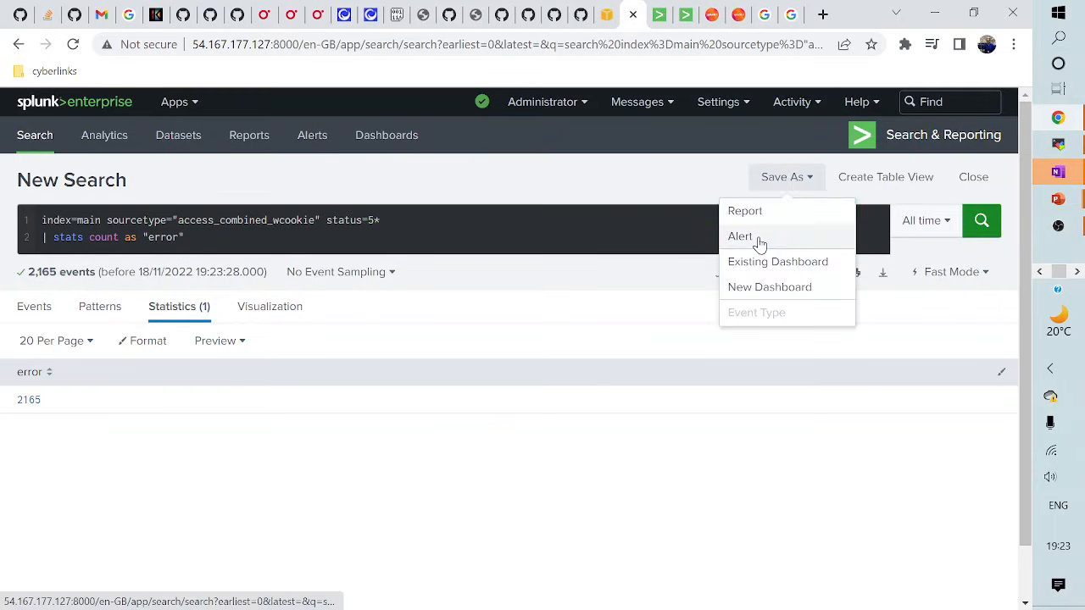
- Save as an alert titled 'Server Error', described 'Server Error under various categories', with Private permissions
{"action": "left_click", "coordinate": [759, 234]}
{"action": "left_click", "coordinate": [407, 235]}
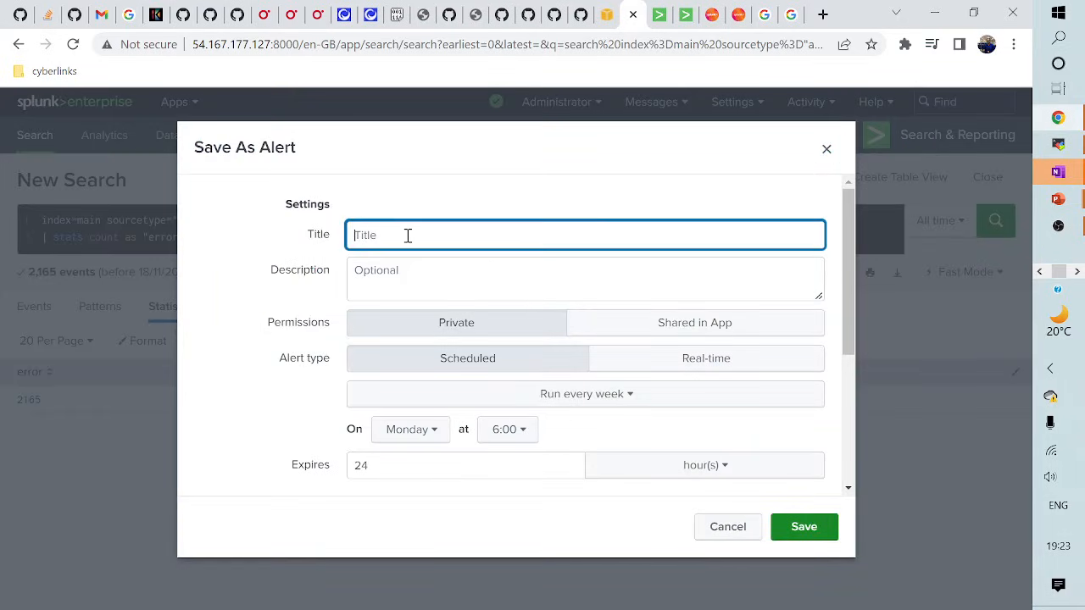
{"action": "type", "text": "H"}
{"action": "key", "text": "BackSpace"}
{"action": "type", "text": "Server RError"}
{"action": "left_click", "coordinate": [399, 269]}
{"action": "type", "text": "Server"}
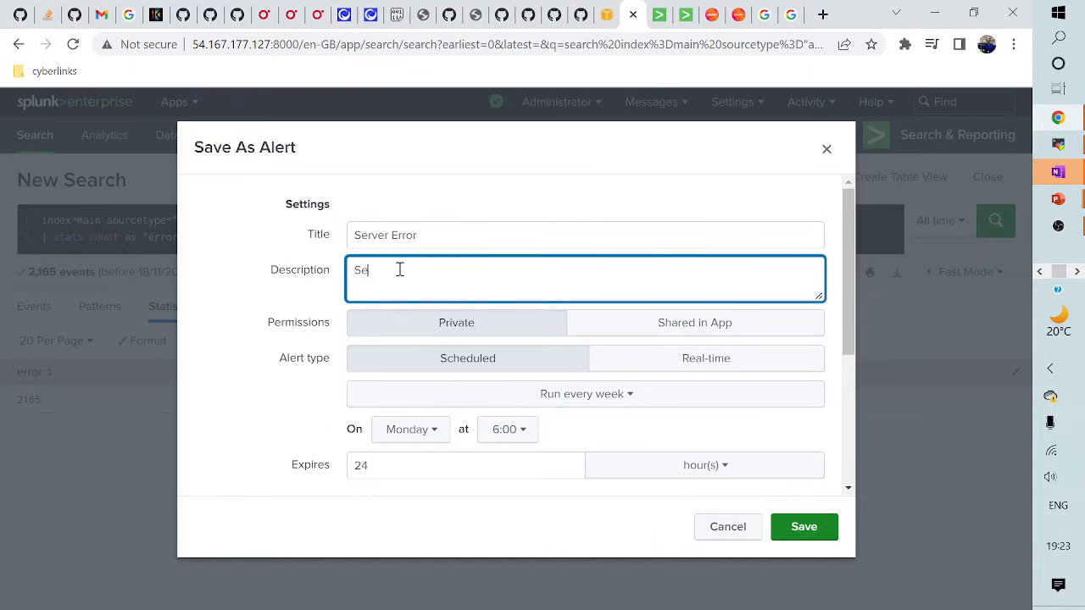
{"action": "type", "text": " Error under various ca"}
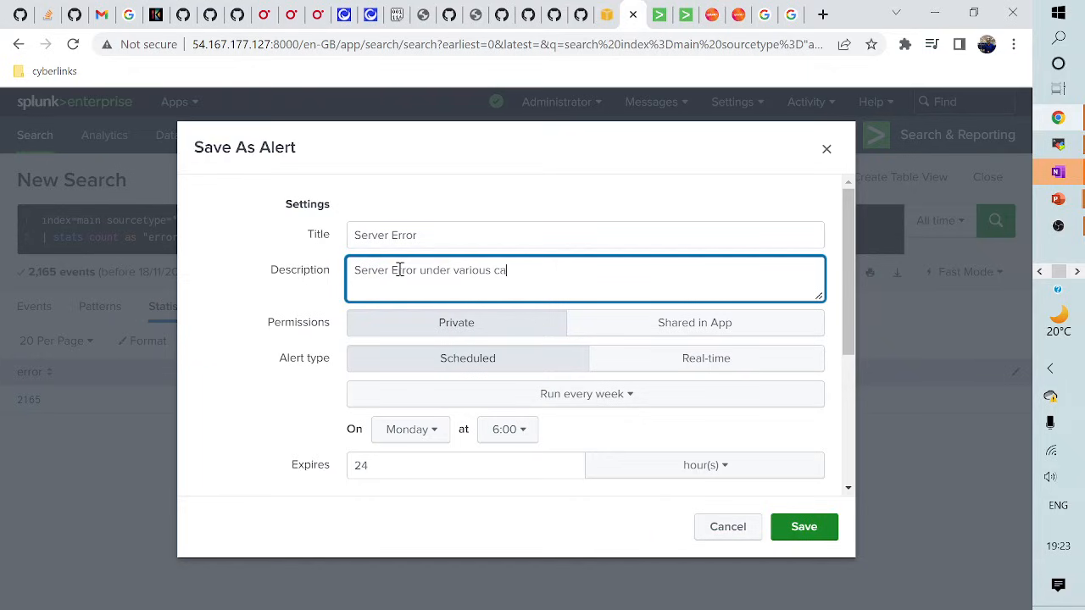
{"action": "type", "text": "tegories"}
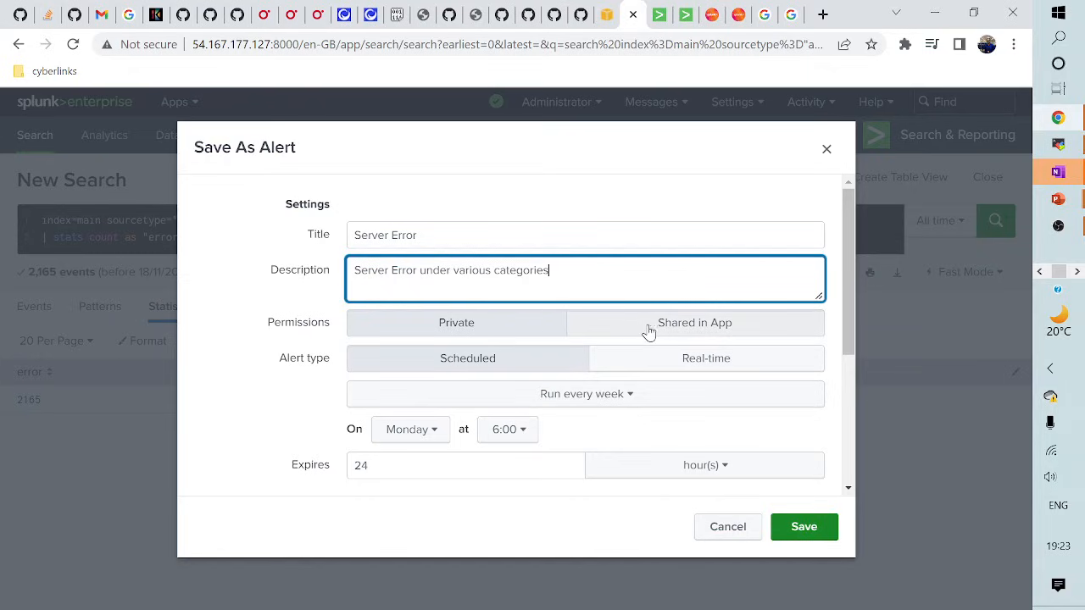
{"action": "left_click", "coordinate": [686, 334]}
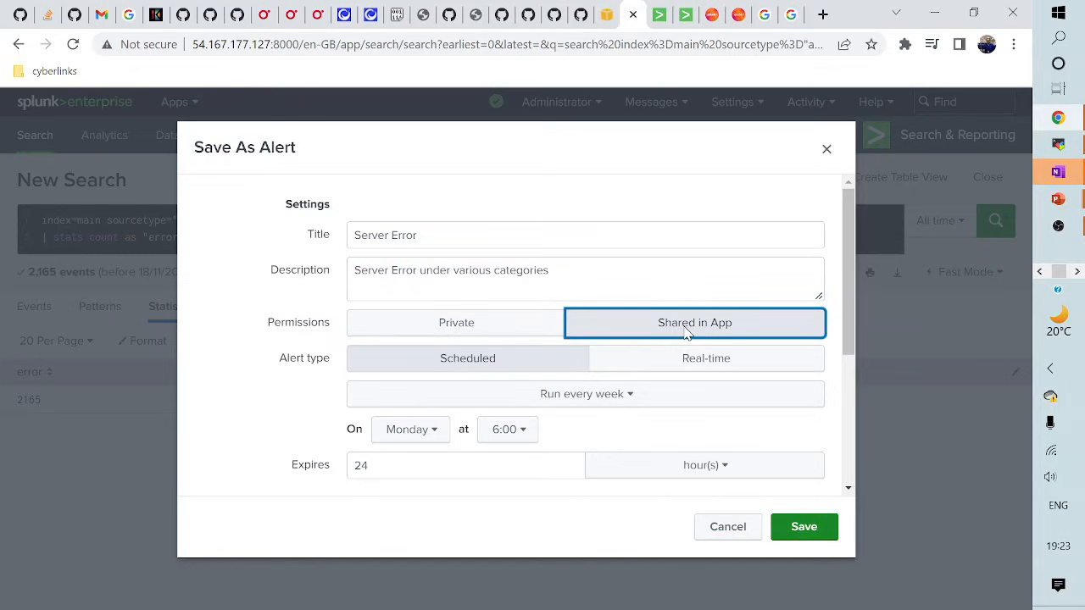
{"action": "left_click", "coordinate": [497, 323]}
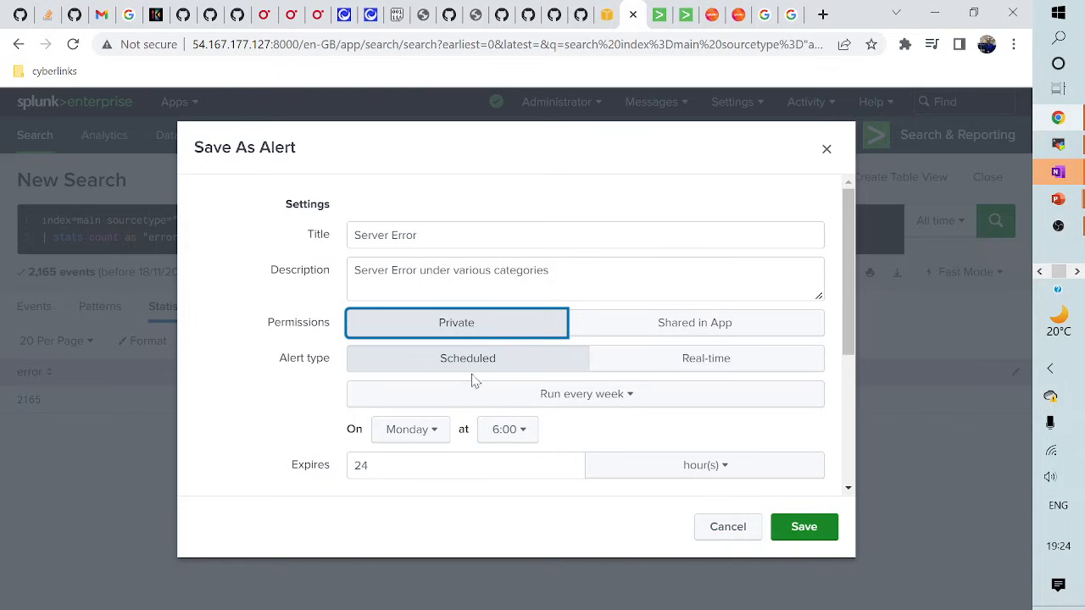
- Put the alert on a cron schedule with expression 30 19 * * *, running at 19:30
{"action": "left_click", "coordinate": [556, 399]}
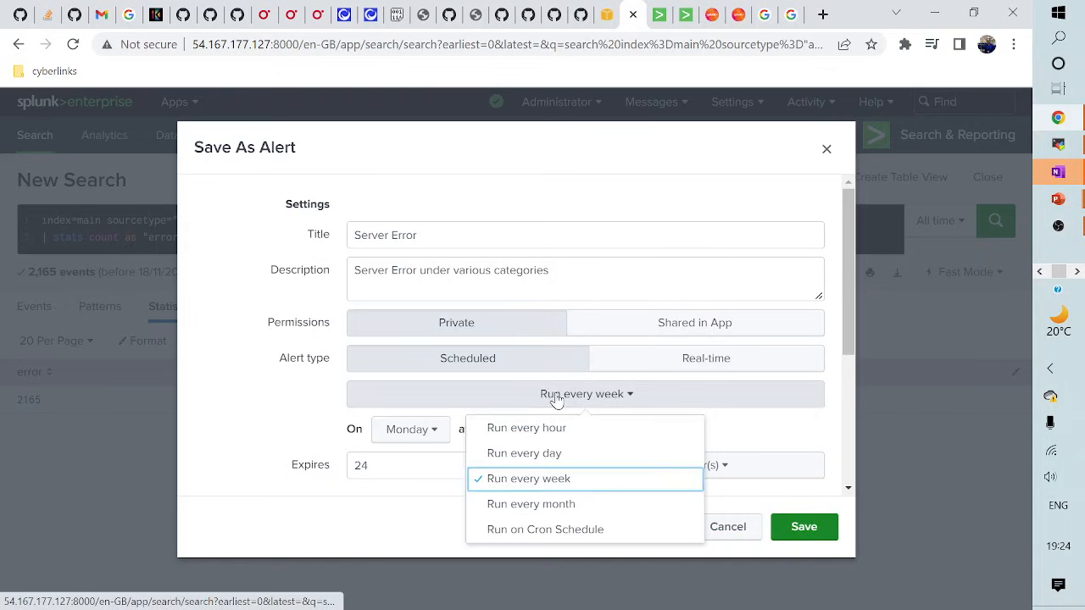
{"action": "left_click", "coordinate": [556, 530]}
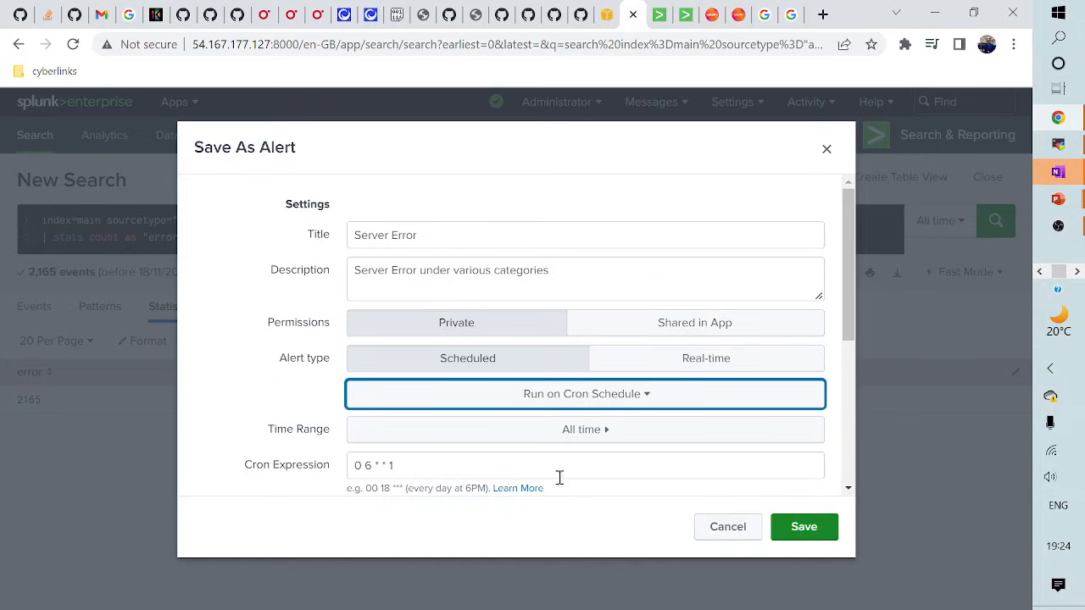
{"action": "left_click", "coordinate": [359, 466]}
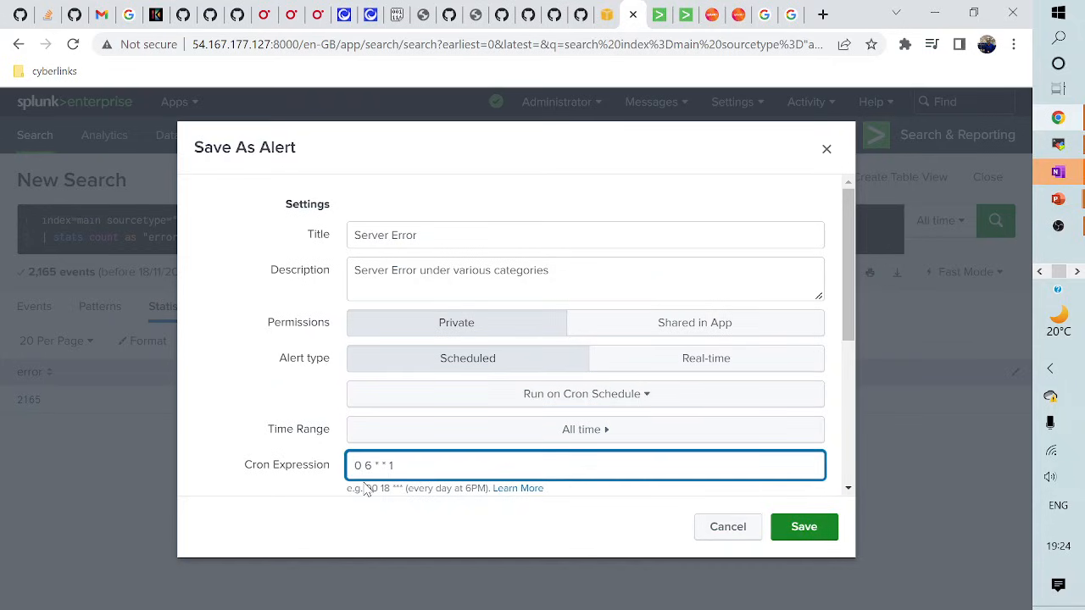
{"action": "key", "text": "BackSpace"}
{"action": "key", "text": "BackSpace"}
{"action": "type", "text": "30 19"}
- Set the trigger to the Custom condition 'search error > 1000' and enable throttling
{"action": "scroll", "coordinate": [521, 382], "scroll_direction": "down", "scroll_amount": 3}
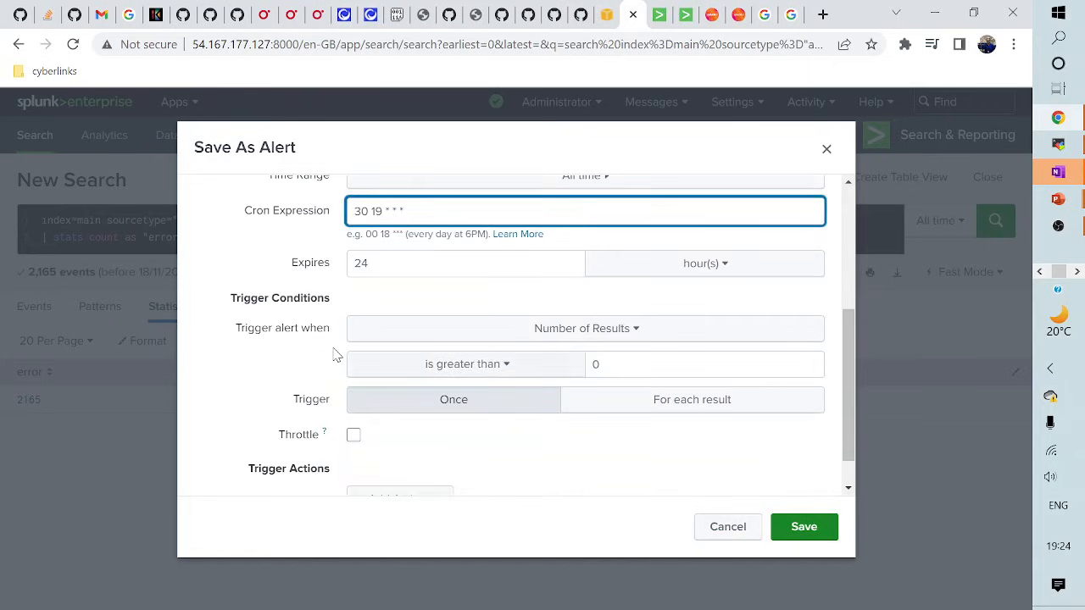
{"action": "scroll", "coordinate": [339, 366], "scroll_direction": "up", "scroll_amount": 1}
{"action": "scroll", "coordinate": [373, 407], "scroll_direction": "down", "scroll_amount": 1}
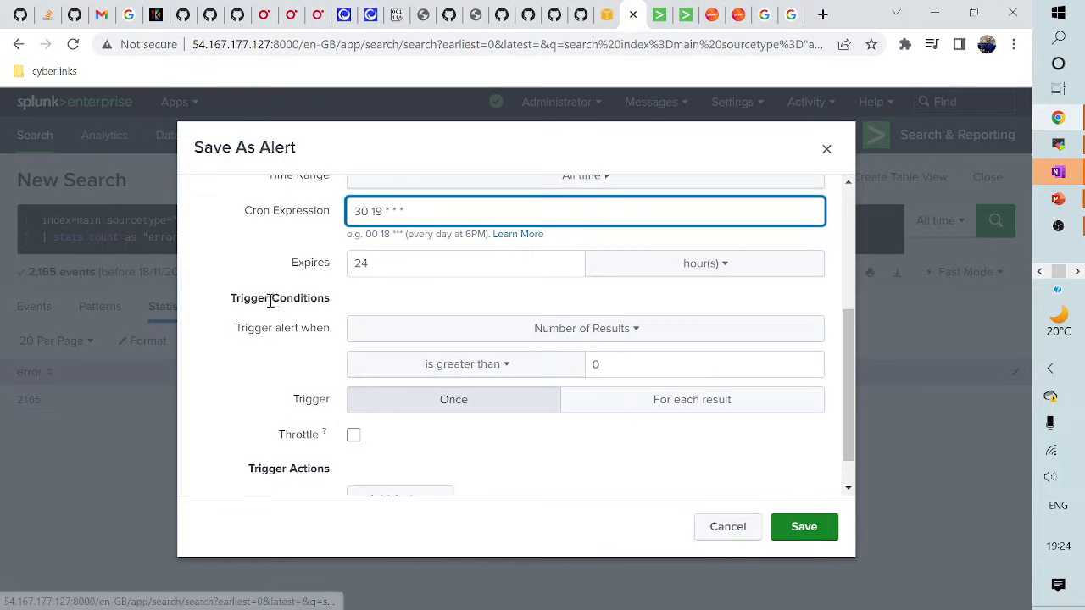
{"action": "left_click", "coordinate": [567, 333]}
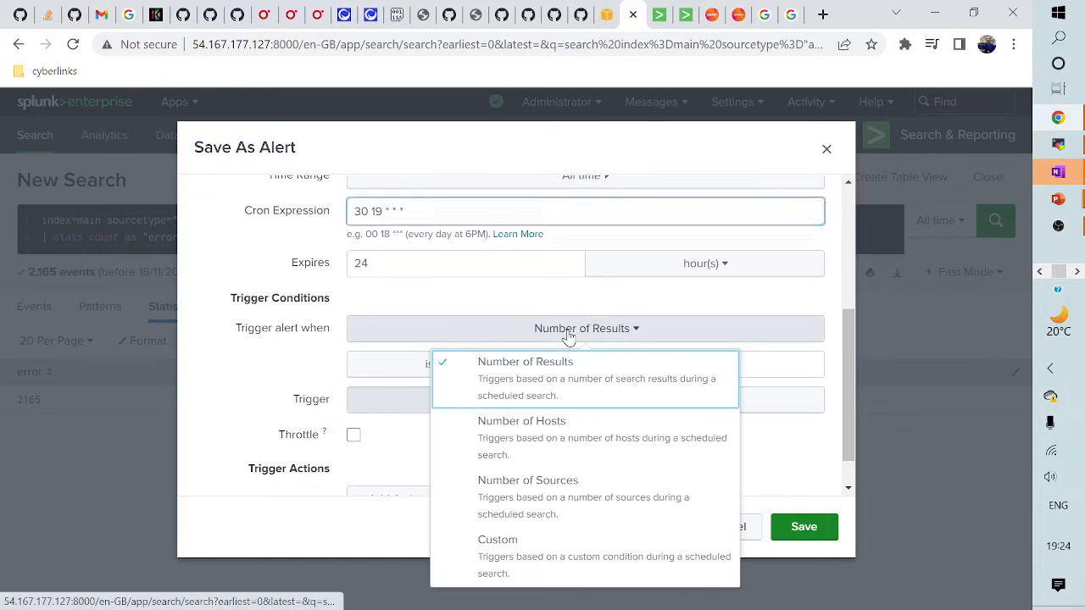
{"action": "left_click", "coordinate": [518, 556]}
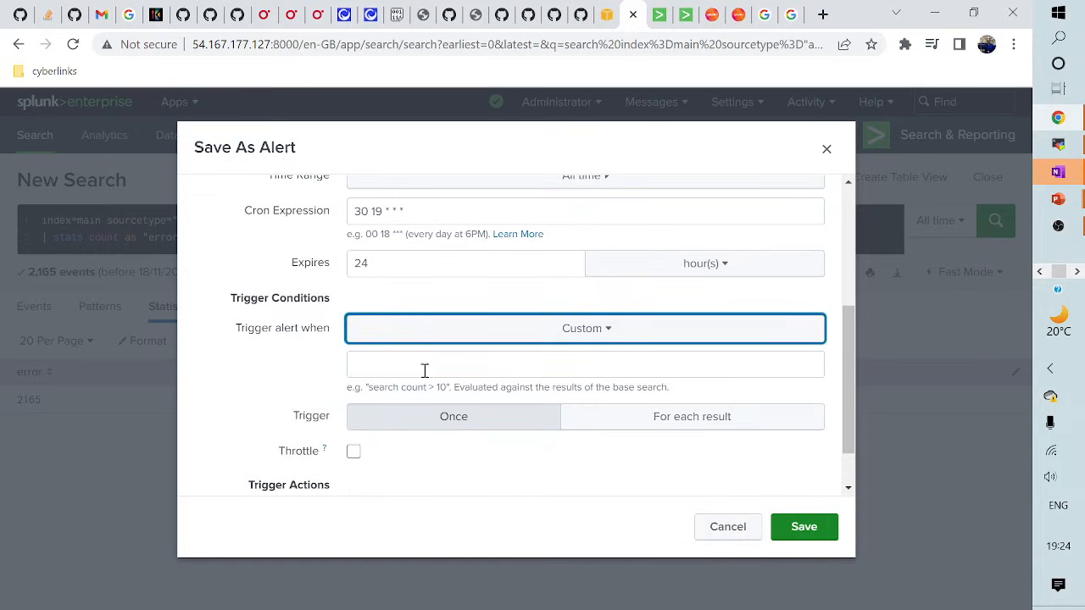
{"action": "left_click", "coordinate": [423, 366]}
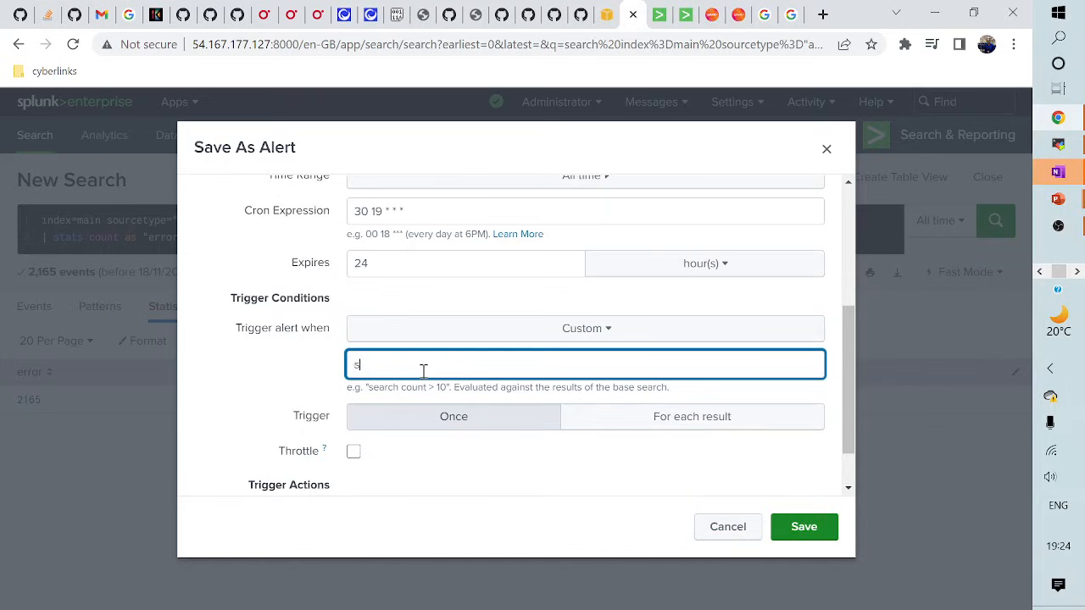
{"action": "type", "text": "search error >1000"}
{"action": "scroll", "coordinate": [416, 457], "scroll_direction": "down", "scroll_amount": 1}
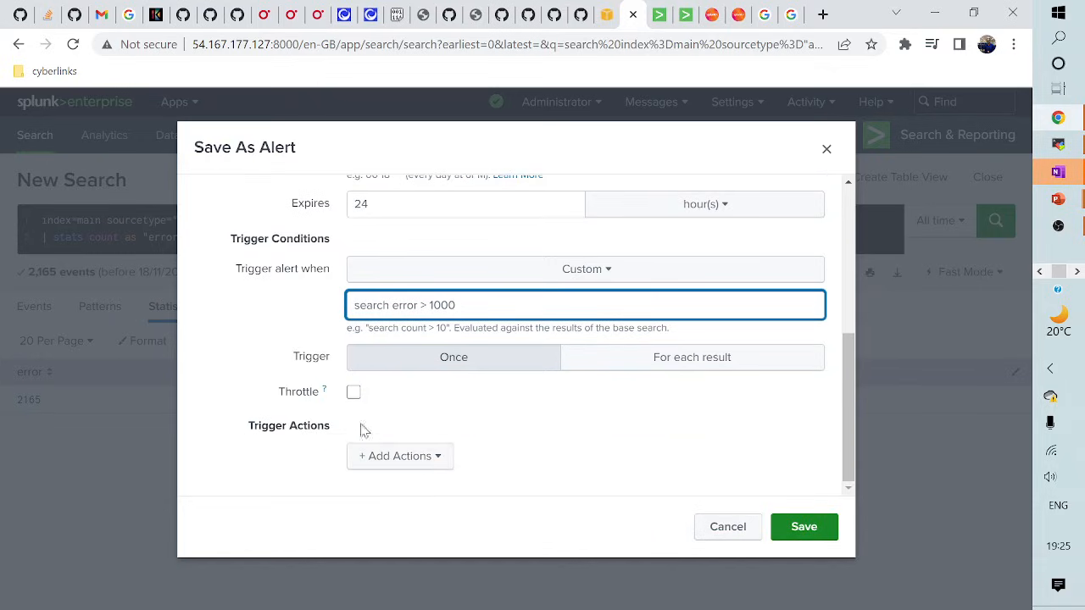
{"action": "left_click", "coordinate": [354, 394]}
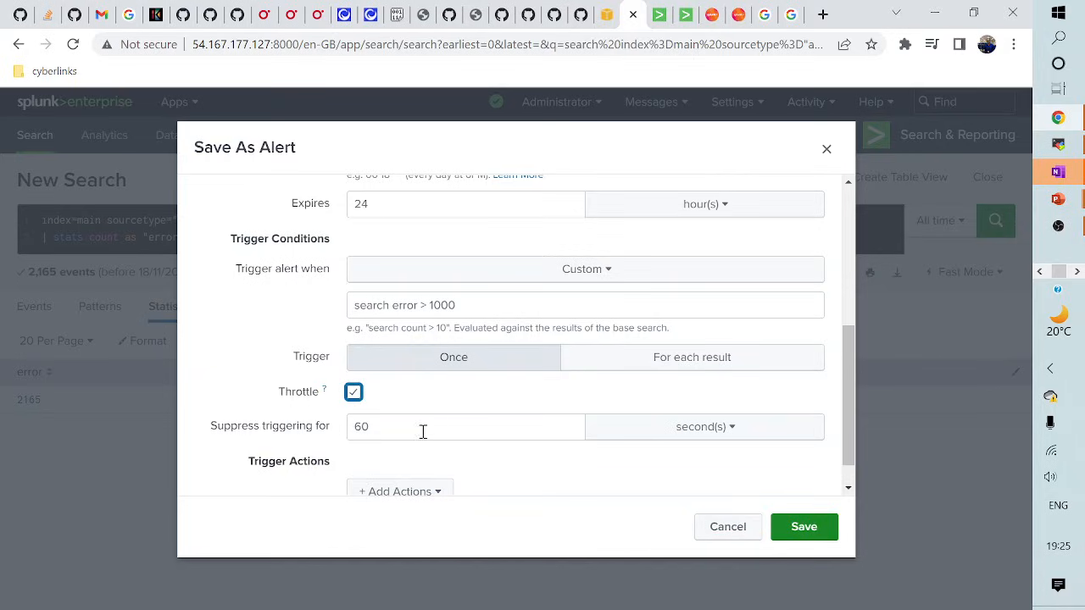
- Turn throttling off and add a Send email action addressed to the recipient's e-mail address
{"action": "left_click", "coordinate": [353, 394]}
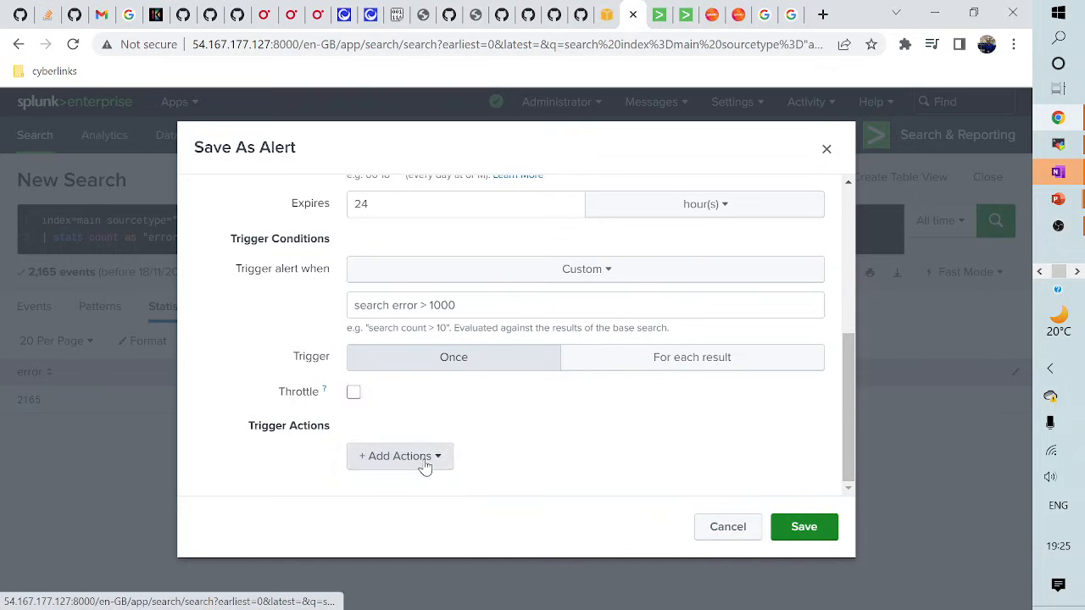
{"action": "left_click", "coordinate": [424, 463]}
{"action": "scroll", "coordinate": [273, 356], "scroll_direction": "down", "scroll_amount": 3}
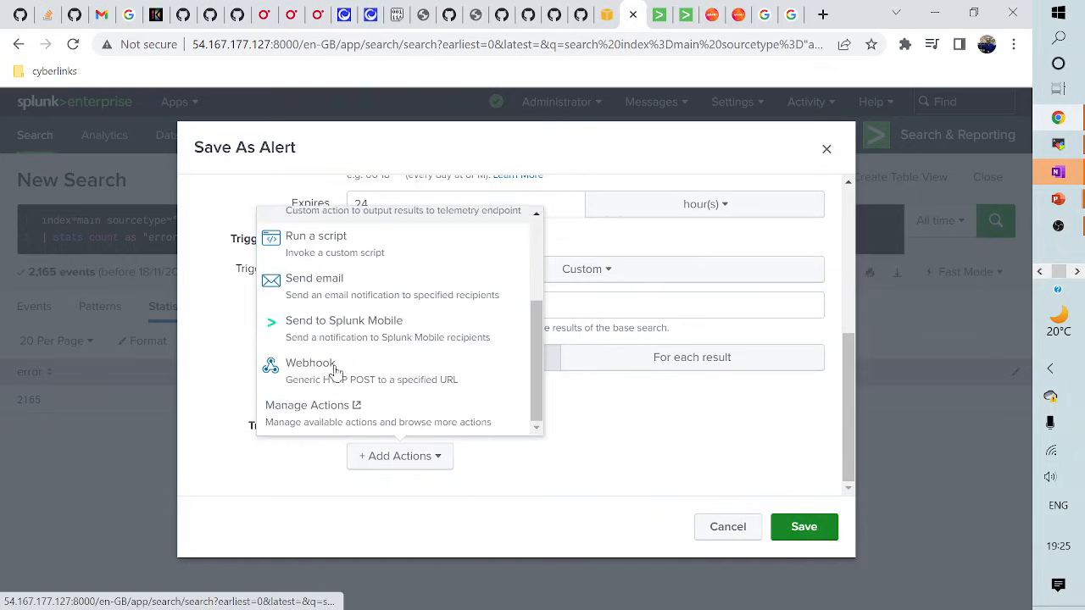
{"action": "left_click", "coordinate": [322, 283]}
{"action": "scroll", "coordinate": [506, 359], "scroll_direction": "up", "scroll_amount": 1}
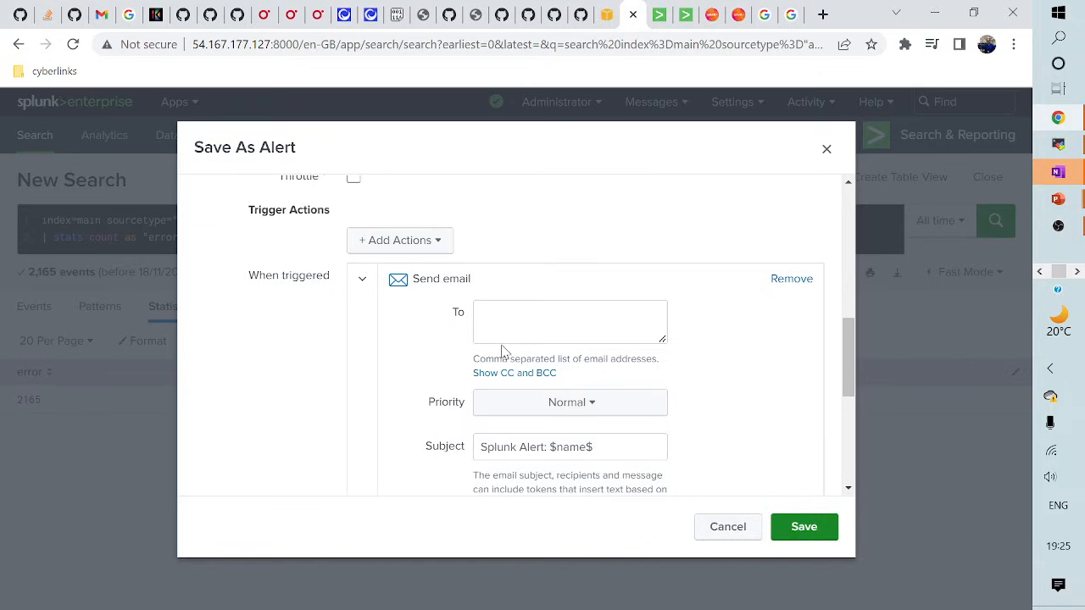
{"action": "left_click", "coordinate": [501, 321]}
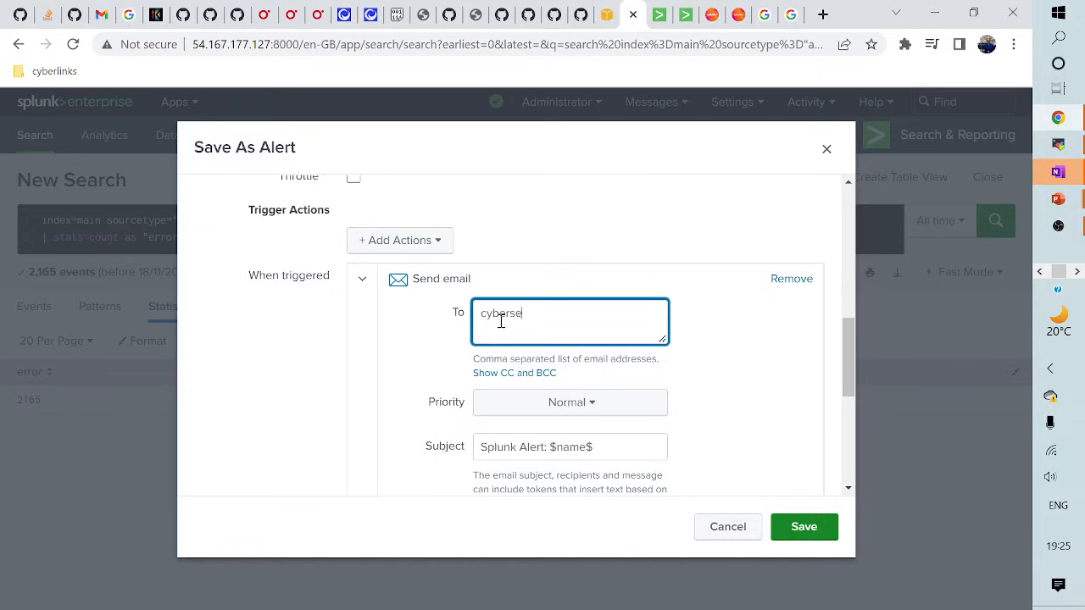
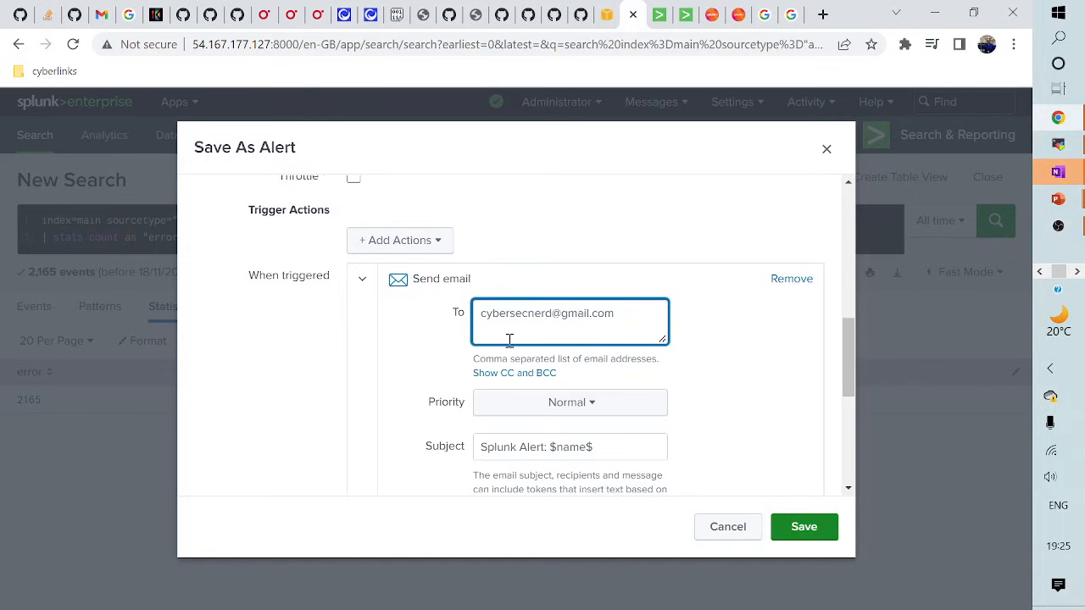
- Append a $description$ line to the email message
{"action": "scroll", "coordinate": [509, 399], "scroll_direction": "down", "scroll_amount": 1}
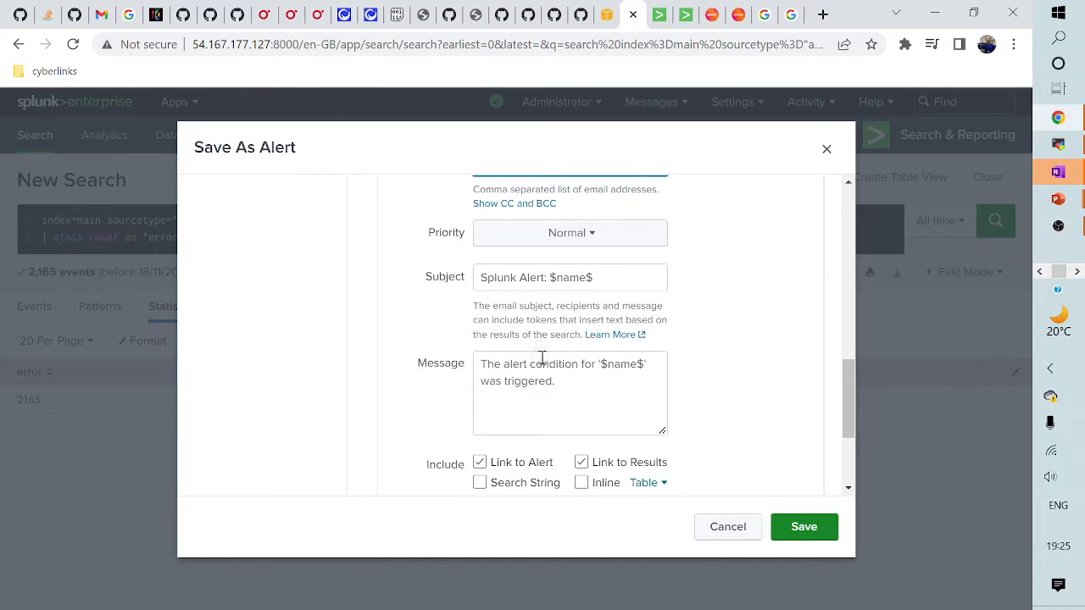
{"action": "left_click", "coordinate": [592, 385]}
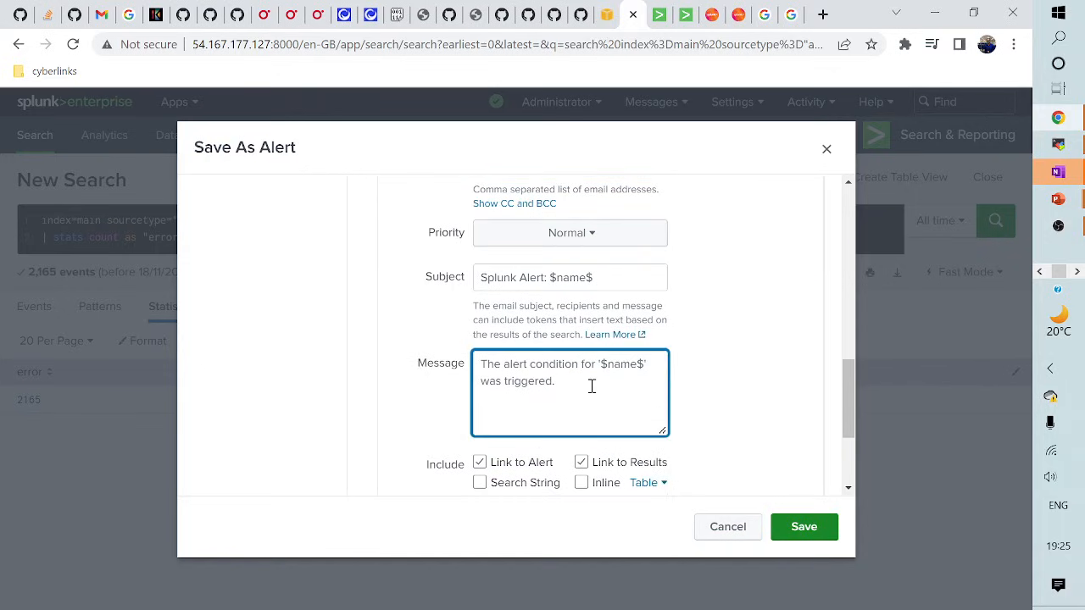
{"action": "type", "text": "$"}
{"action": "type", "text": "$"}
{"action": "type", "text": "'"}
{"action": "type", "text": "'"}
{"action": "type", "text": "descript"}
{"action": "type", "text": "ion"}
- Include the results inline and as an attached CSV in the email, then save the alert
{"action": "scroll", "coordinate": [589, 390], "scroll_direction": "down", "scroll_amount": 3}
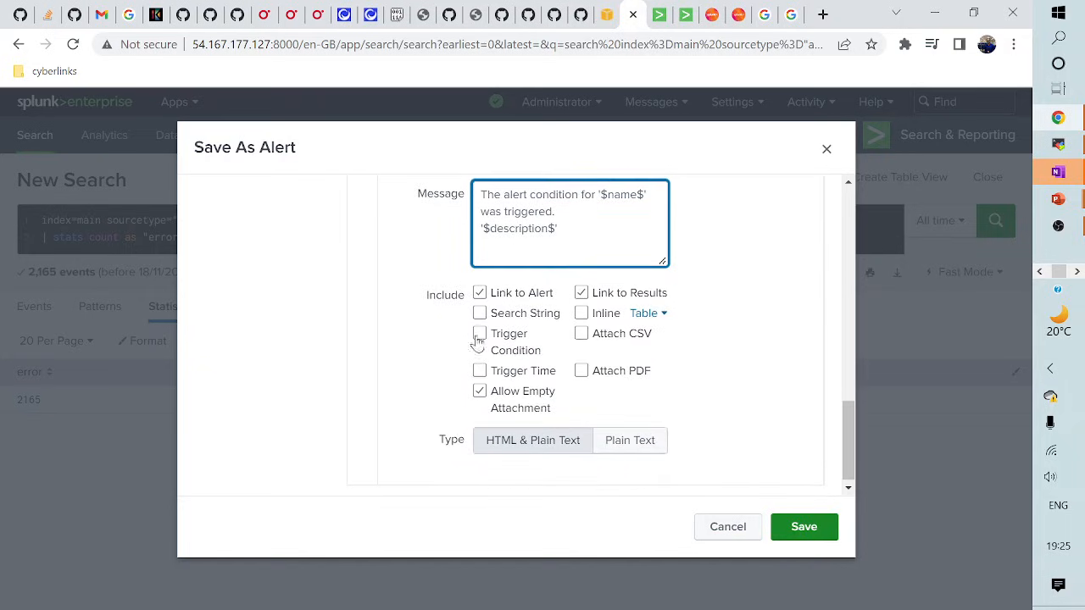
{"action": "left_click", "coordinate": [581, 333]}
{"action": "left_click", "coordinate": [581, 314]}
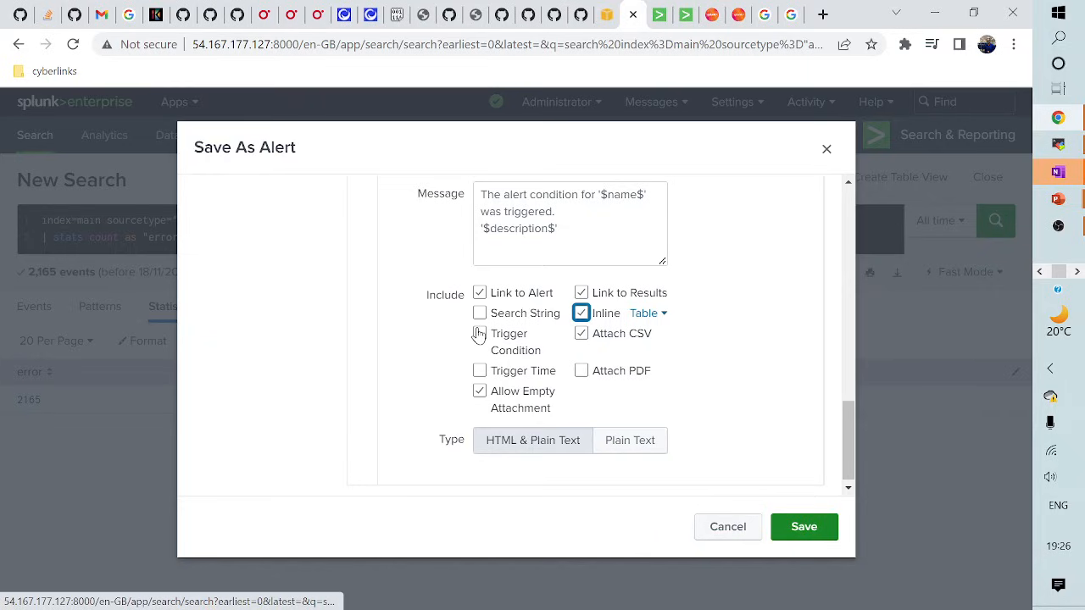
{"action": "left_click", "coordinate": [481, 391]}
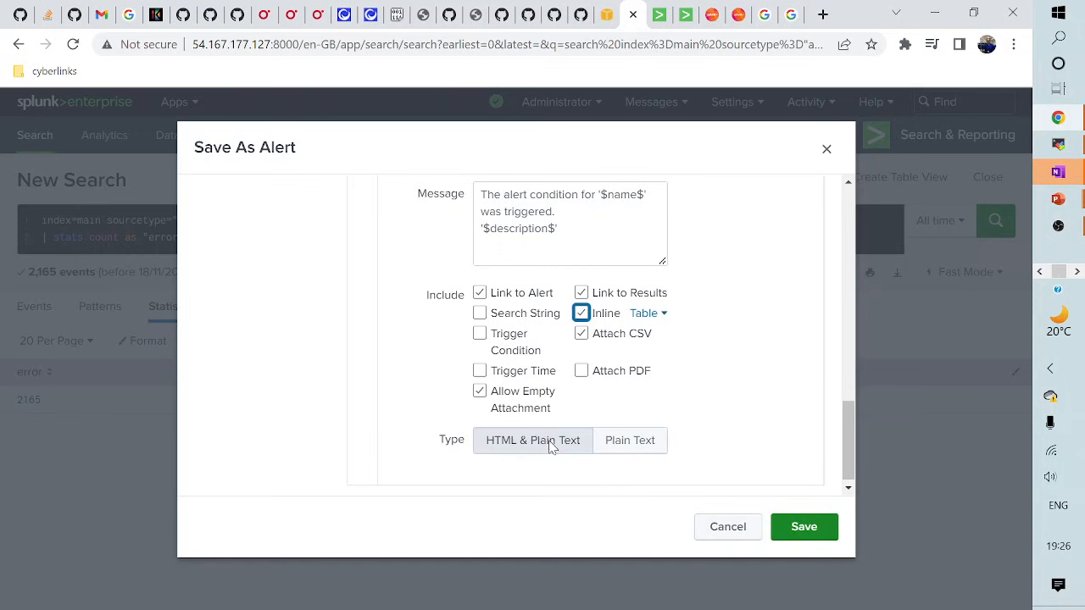
{"action": "scroll", "coordinate": [554, 447], "scroll_direction": "down", "scroll_amount": 1}
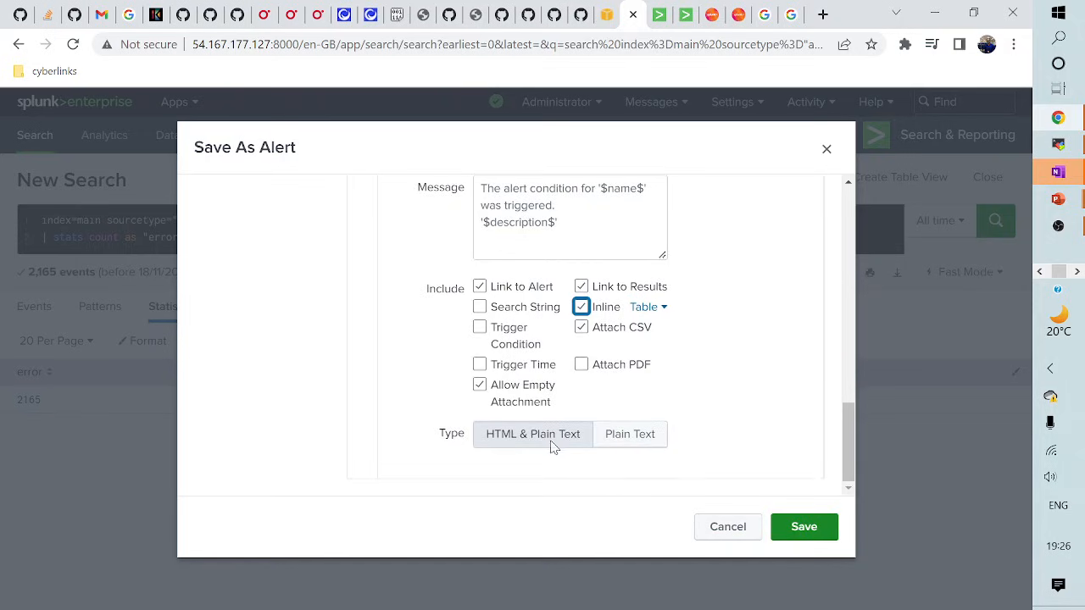
{"action": "left_click", "coordinate": [805, 529]}
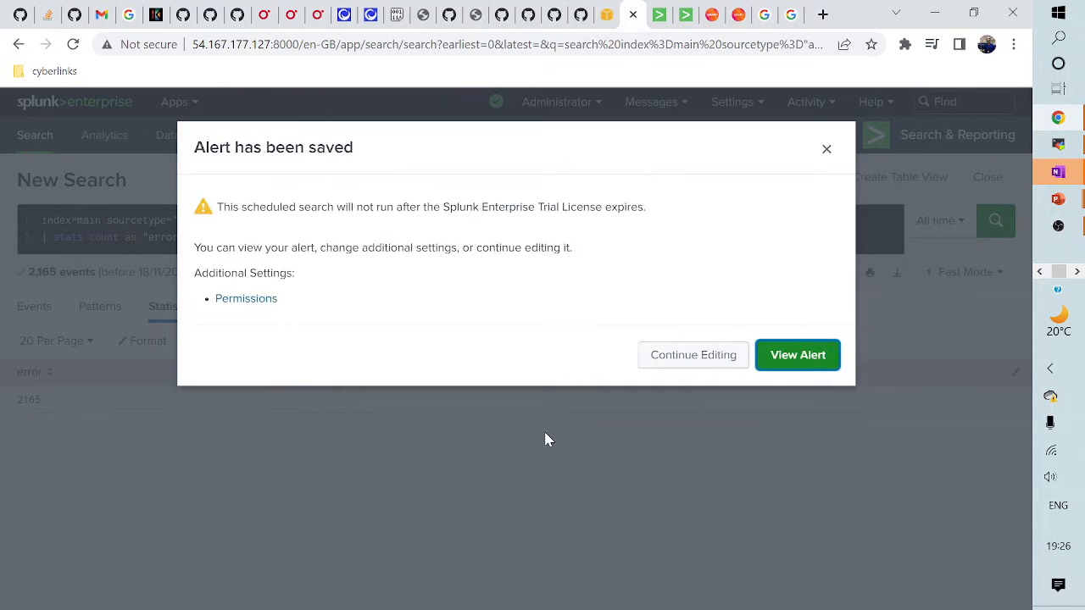
- Share the Server Error alert in App with Read for Everyone and Write for admin
{"action": "left_click", "coordinate": [256, 302]}
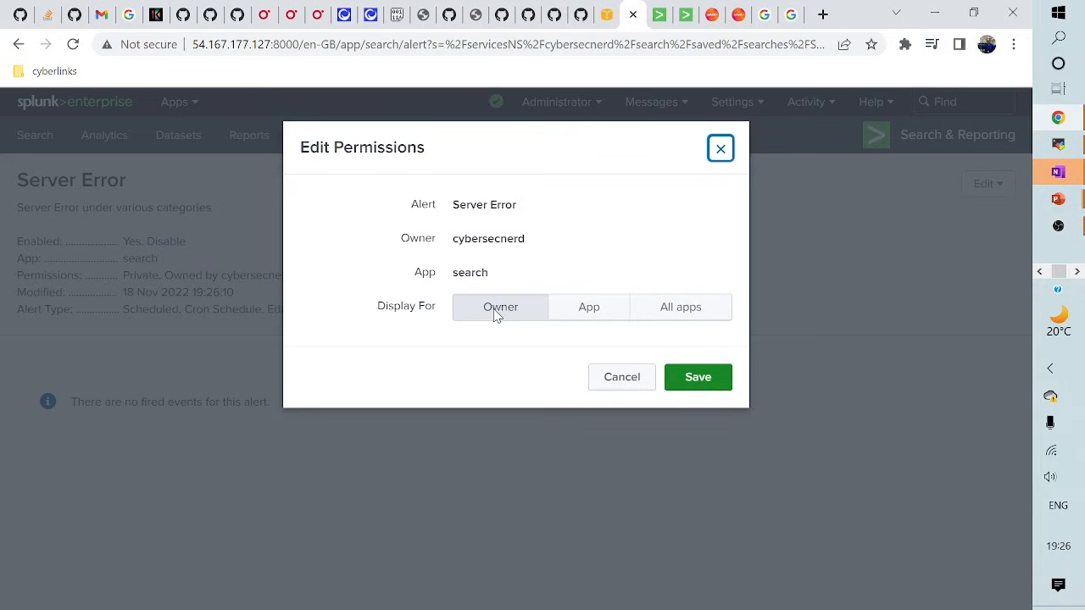
{"action": "left_click", "coordinate": [591, 310]}
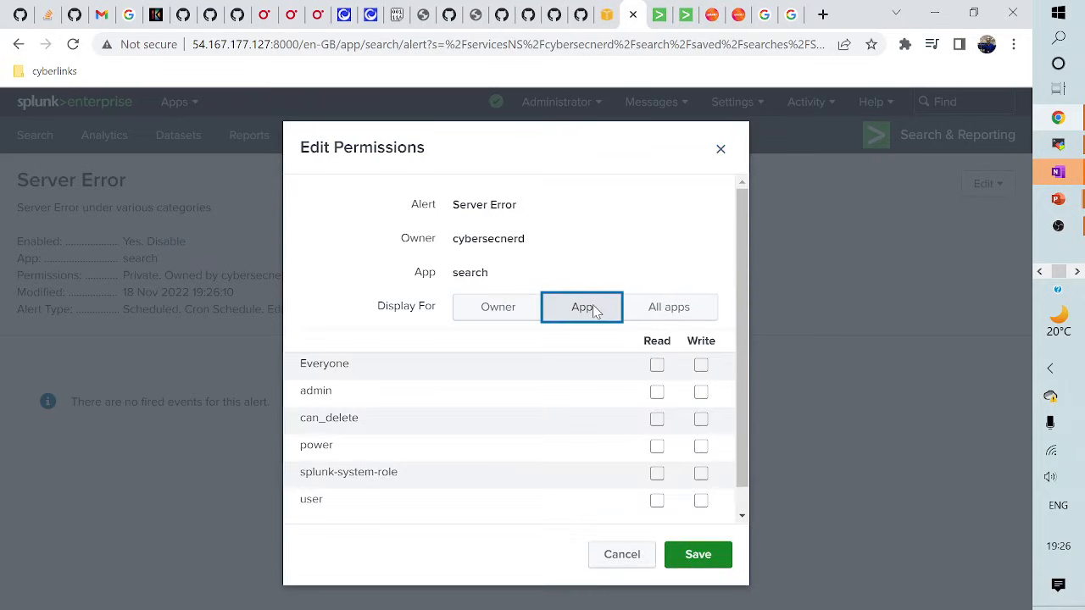
{"action": "left_click", "coordinate": [657, 365]}
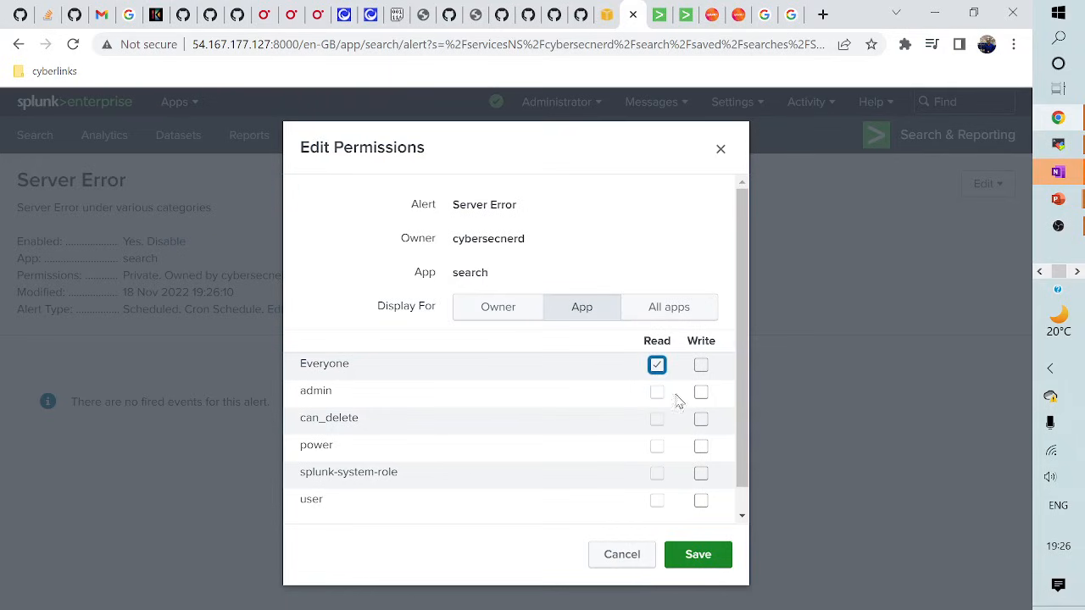
{"action": "left_click", "coordinate": [701, 392]}
{"action": "left_click", "coordinate": [712, 555]}
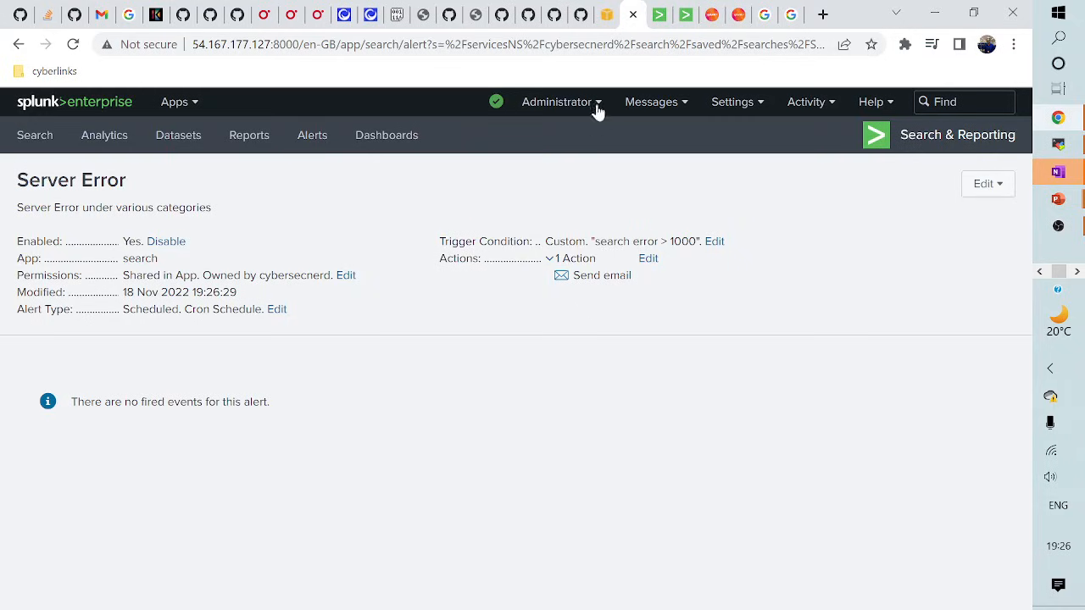
- Look over the server's Email settings page, then return to the Http Erros search
{"action": "left_click", "coordinate": [682, 17]}
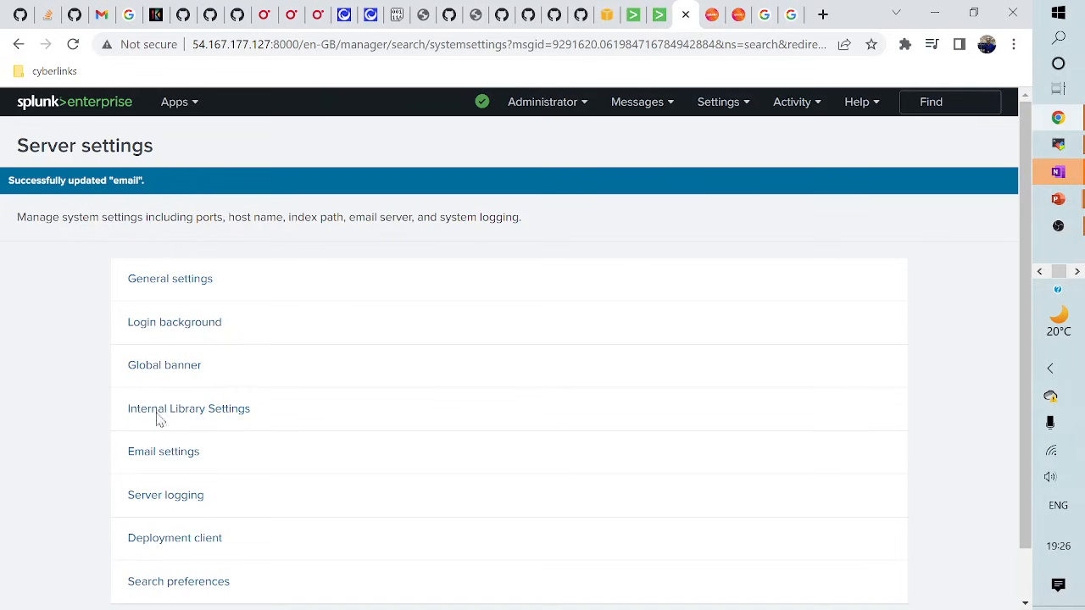
{"action": "scroll", "coordinate": [165, 415], "scroll_direction": "down", "scroll_amount": 1}
{"action": "left_click", "coordinate": [181, 398]}
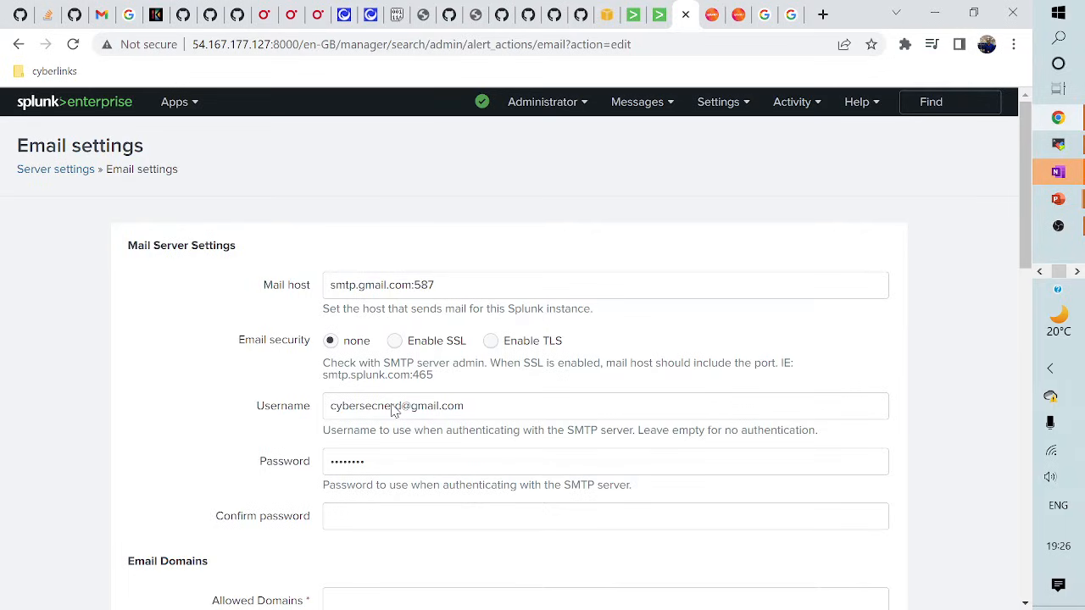
{"action": "scroll", "coordinate": [394, 424], "scroll_direction": "down", "scroll_amount": 2}
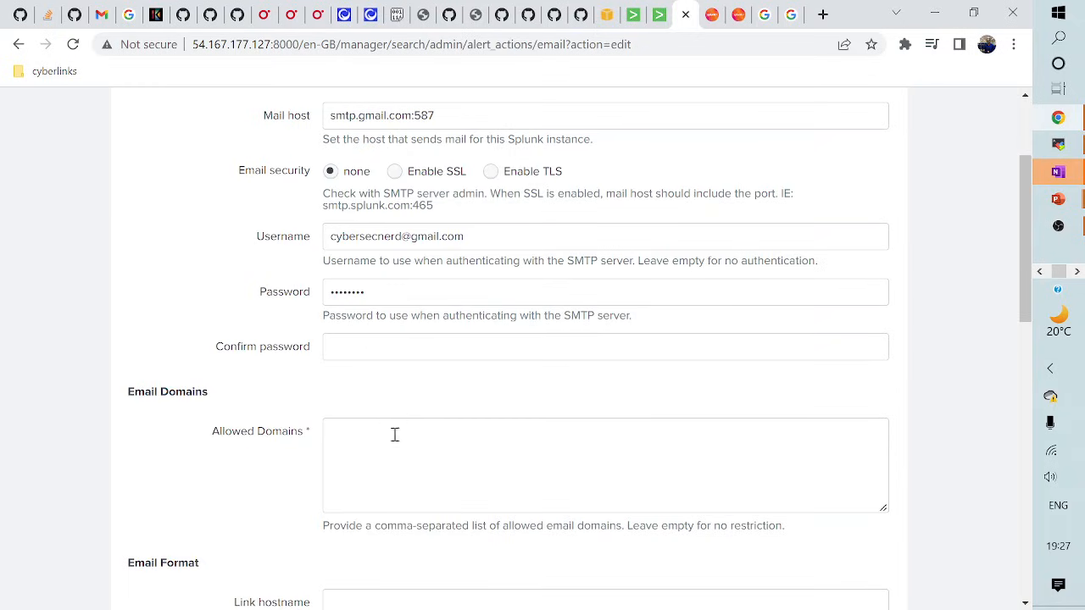
{"action": "scroll", "coordinate": [539, 491], "scroll_direction": "up", "scroll_amount": 2}
{"action": "left_click", "coordinate": [661, 15]}
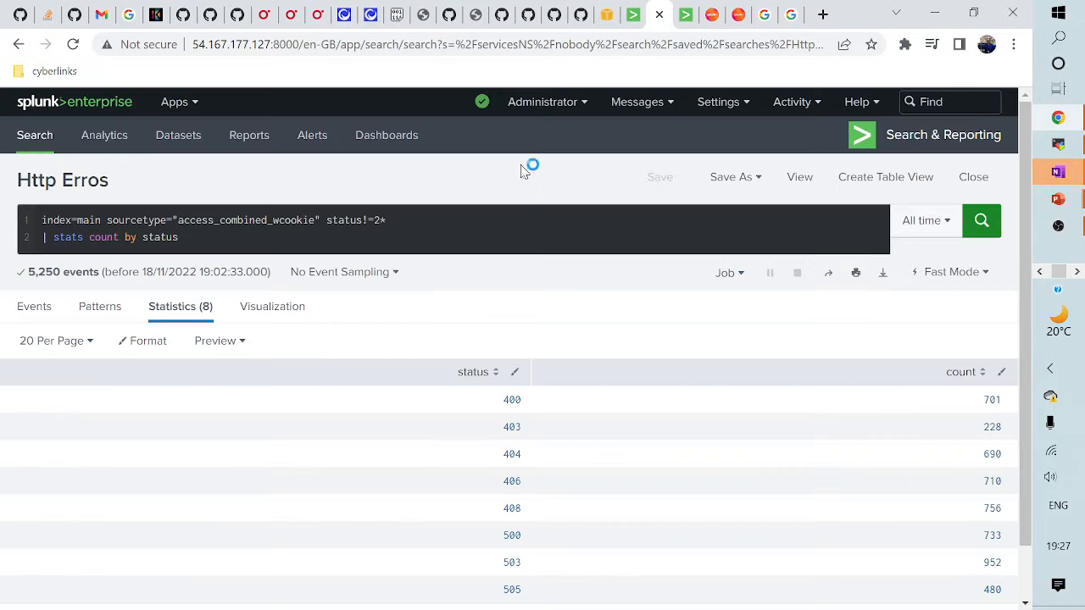
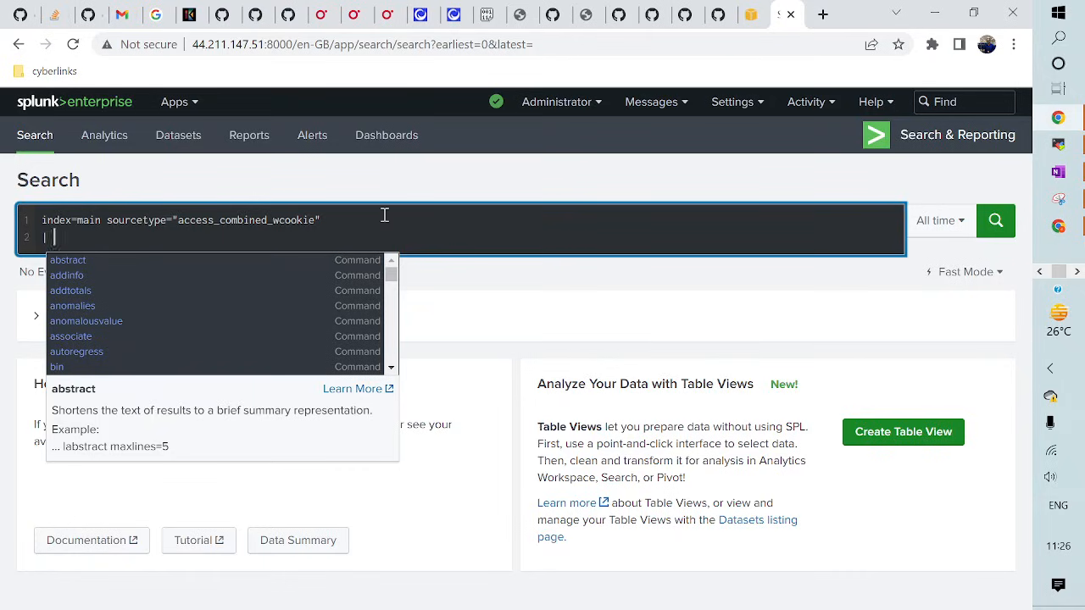
- Append '| stats count' to the access_combined_wcookie search and run it, returning 39532
{"action": "type", "text": "stats count"}
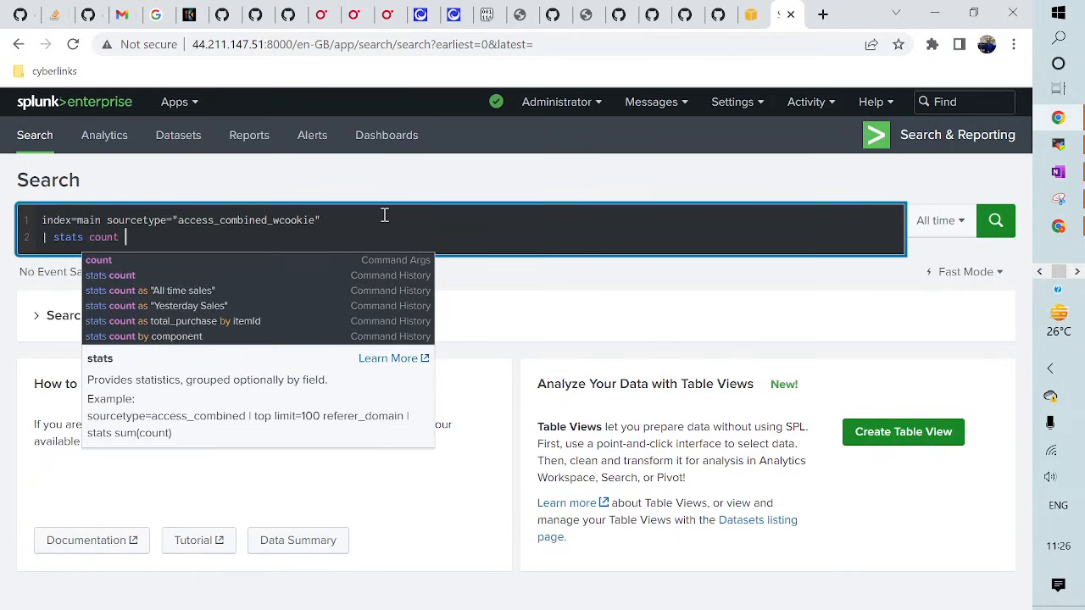
{"action": "key", "text": "BackSpace"}
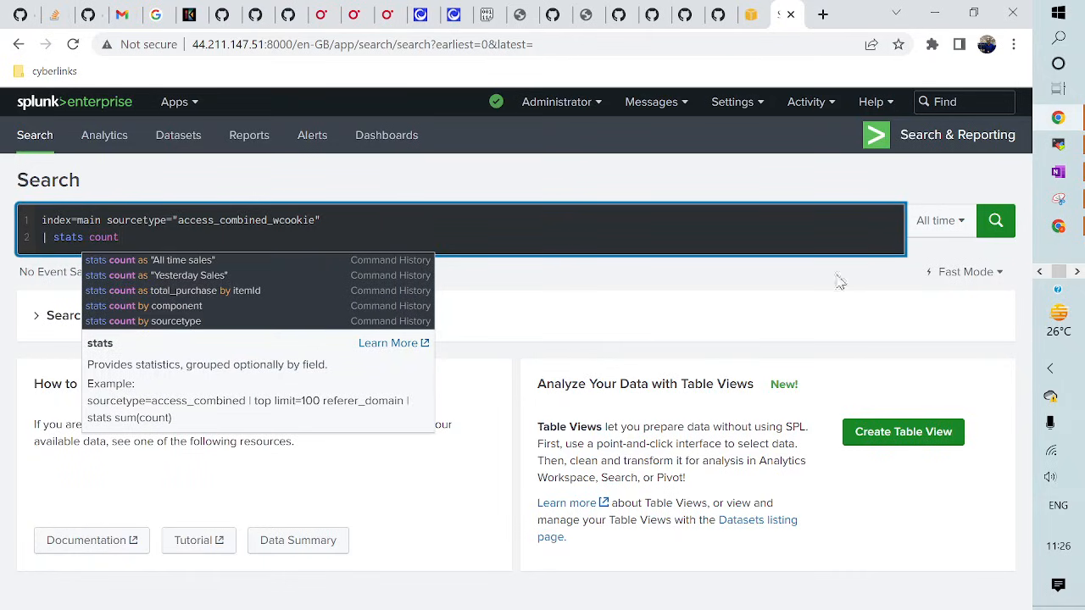
{"action": "left_click", "coordinate": [996, 224]}
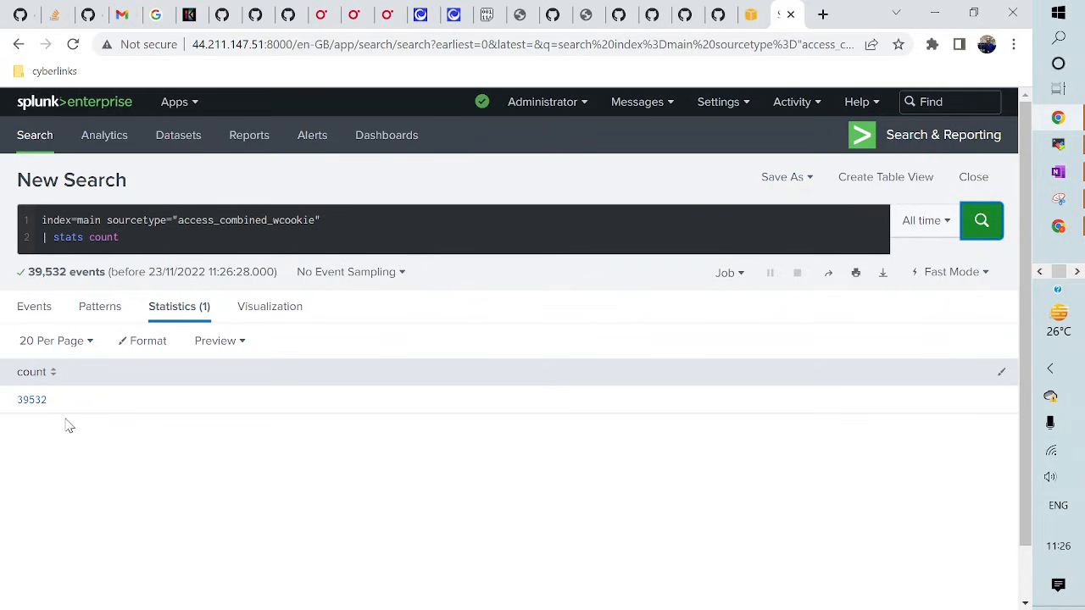
- Save the search to a new private classic dashboard 'Web Traffic Analysis', with the title as its description
{"action": "left_click", "coordinate": [786, 180]}
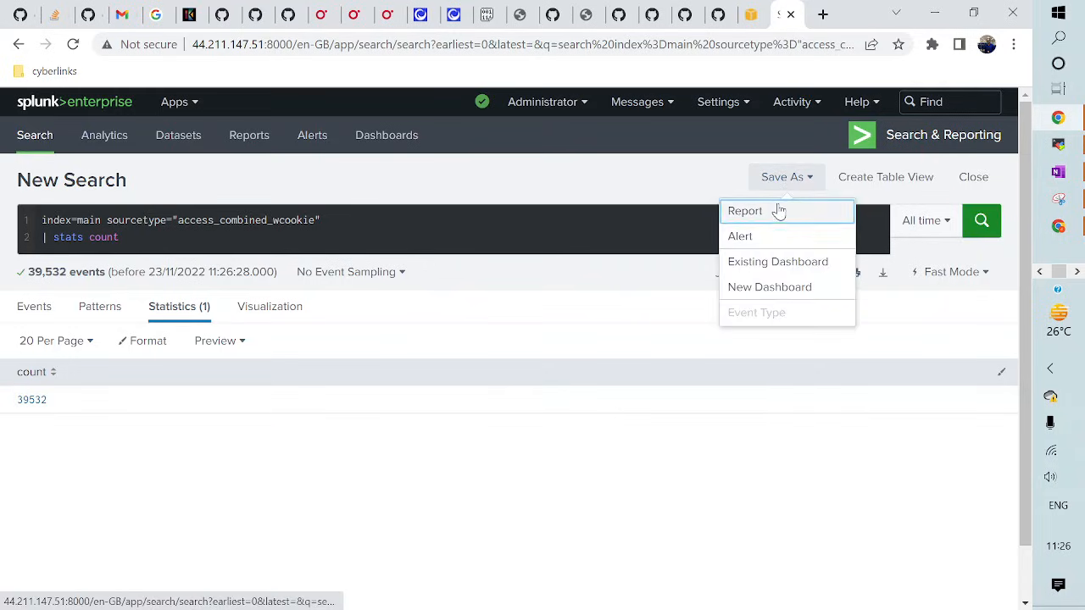
{"action": "left_click", "coordinate": [764, 289]}
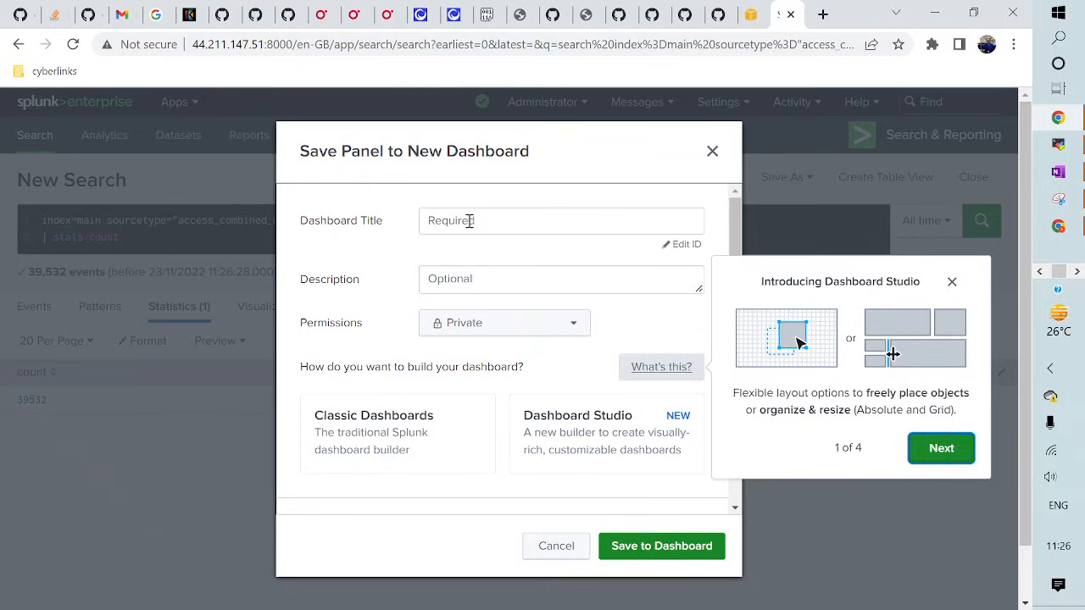
{"action": "left_click", "coordinate": [470, 221]}
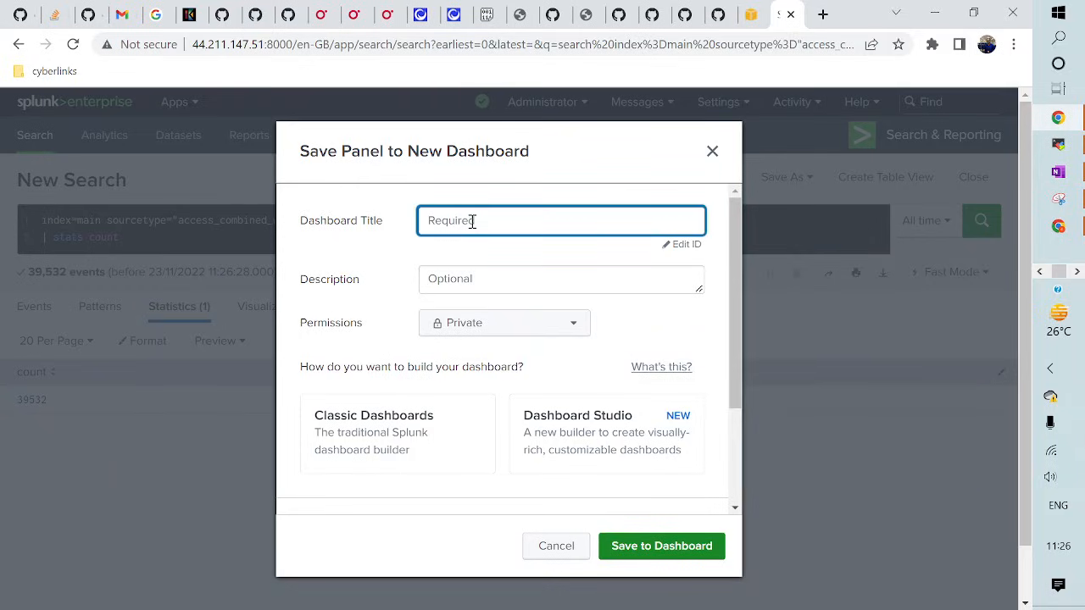
{"action": "type", "text": "Web Traffic Analysis"}
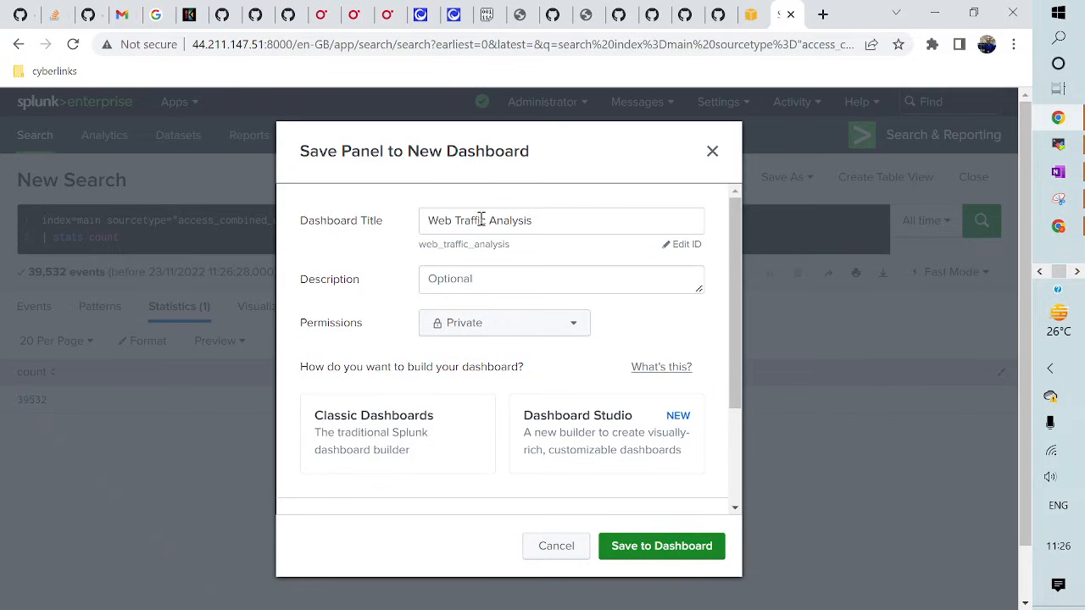
{"action": "triple_click", "coordinate": [482, 219]}
{"action": "key", "text": "ctrl+c"}
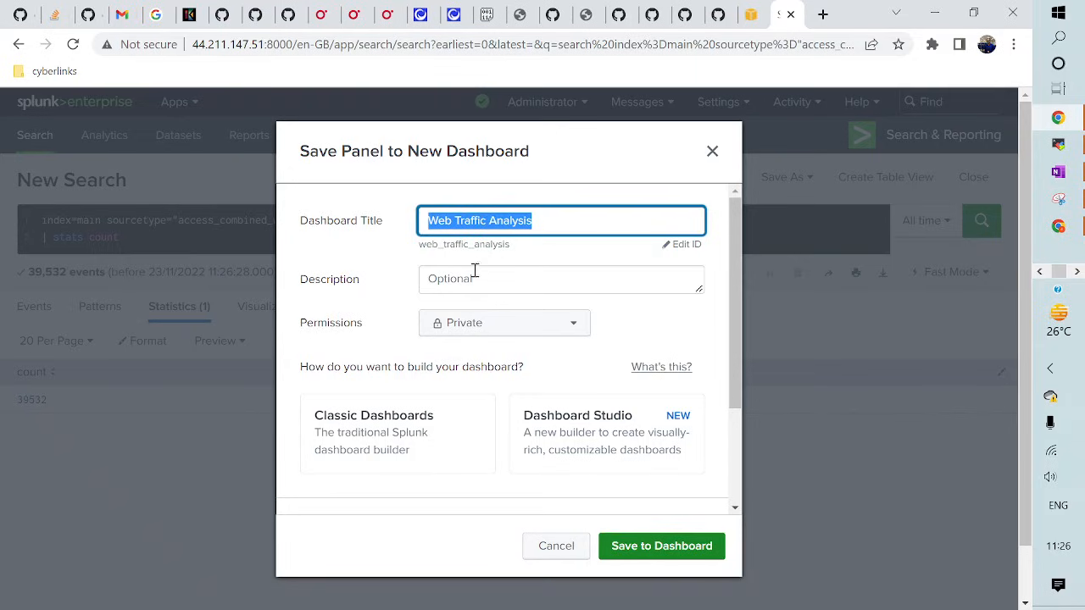
{"action": "left_click", "coordinate": [472, 281]}
{"action": "key", "text": "ctrl+v"}
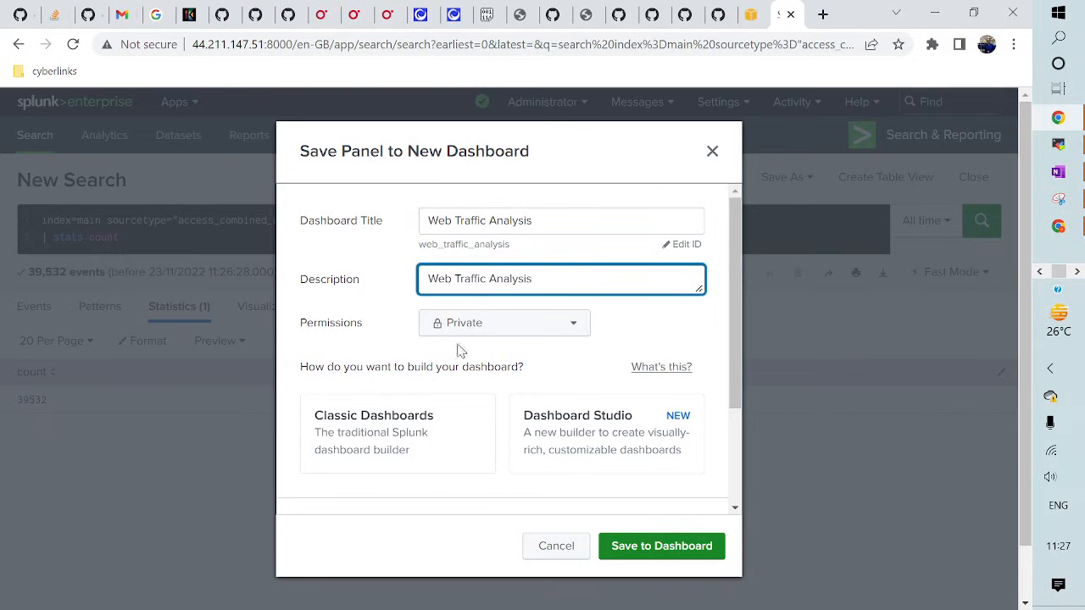
{"action": "left_click", "coordinate": [475, 332]}
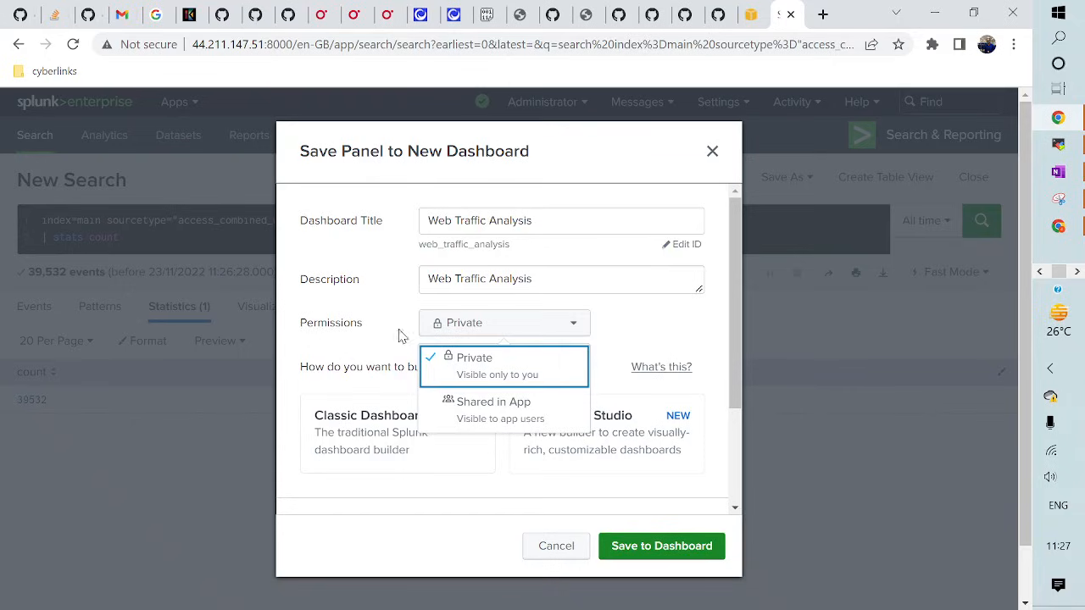
{"action": "left_click", "coordinate": [370, 348]}
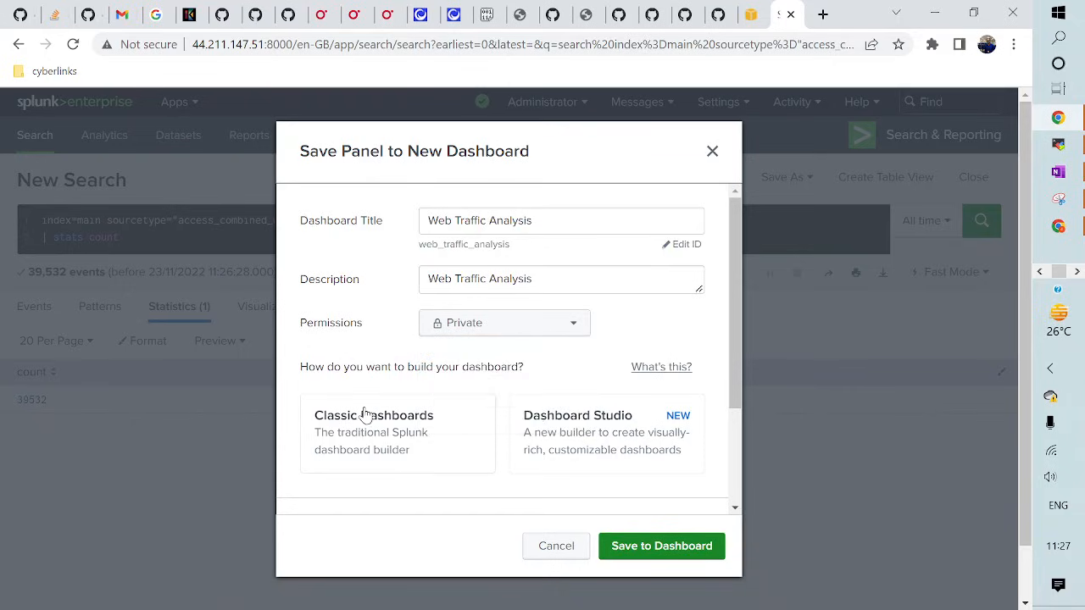
{"action": "left_click", "coordinate": [404, 428]}
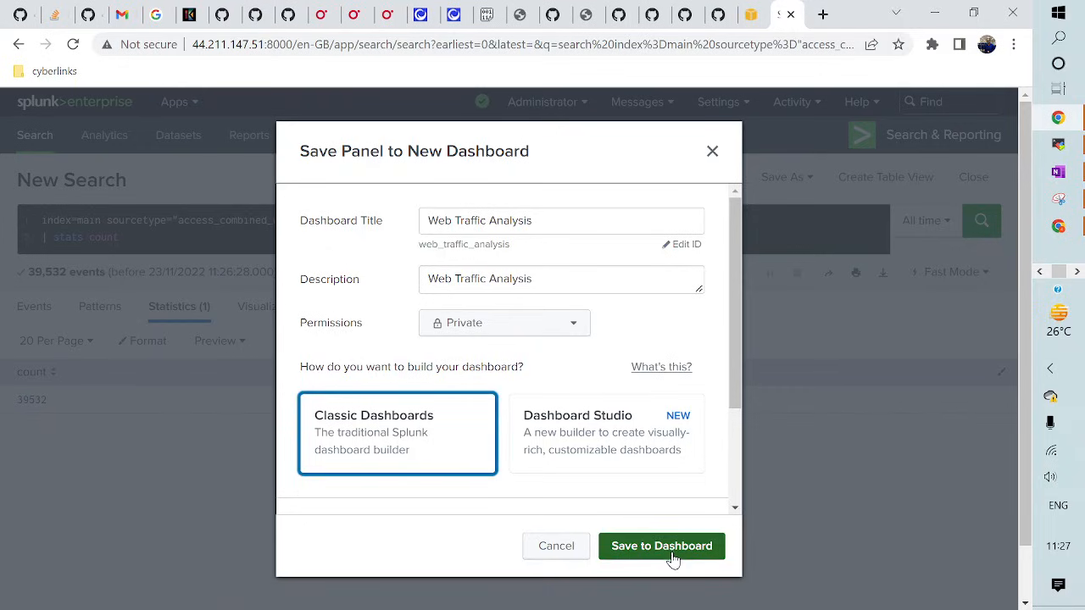
- Title the panel 'Total Traffic', rename the dashboard 'Web Traffic Analysis II', then save and view it
{"action": "scroll", "coordinate": [625, 429], "scroll_direction": "down", "scroll_amount": 3}
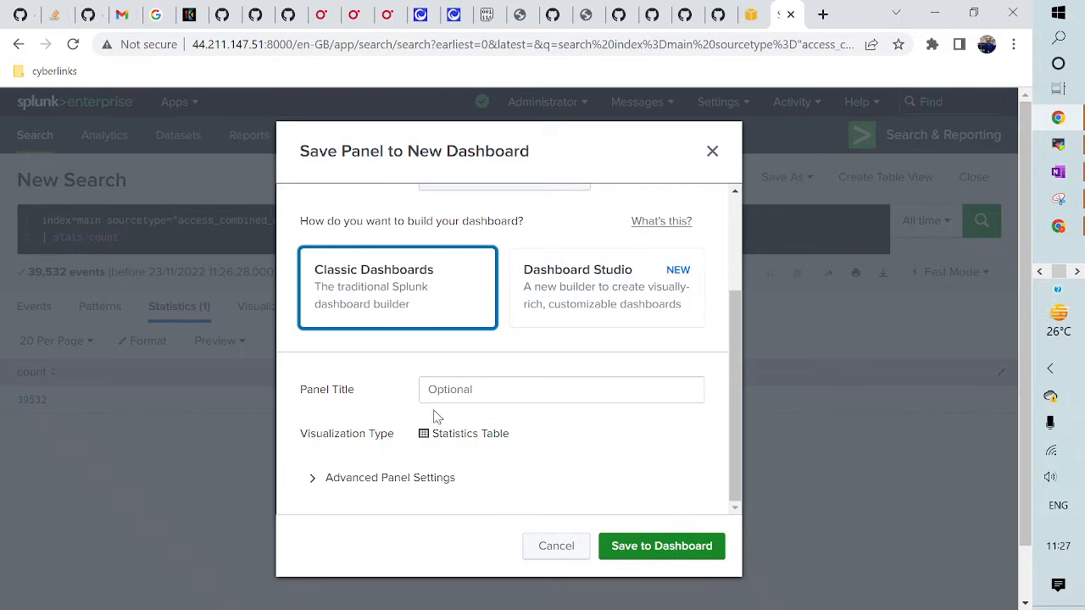
{"action": "left_click", "coordinate": [450, 392]}
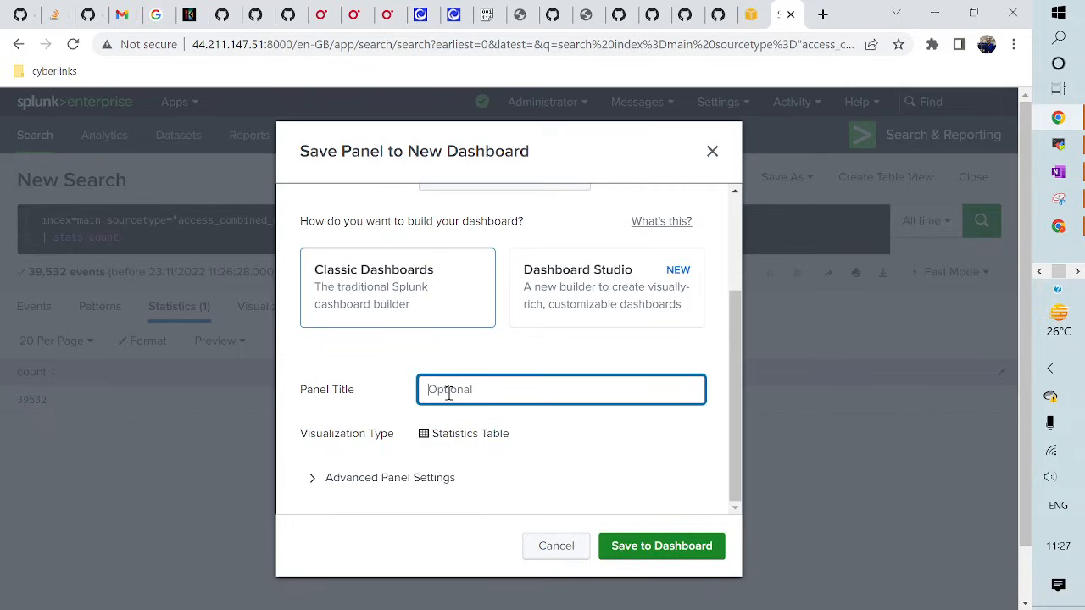
{"action": "type", "text": "Total Traffic"}
{"action": "left_click", "coordinate": [653, 546]}
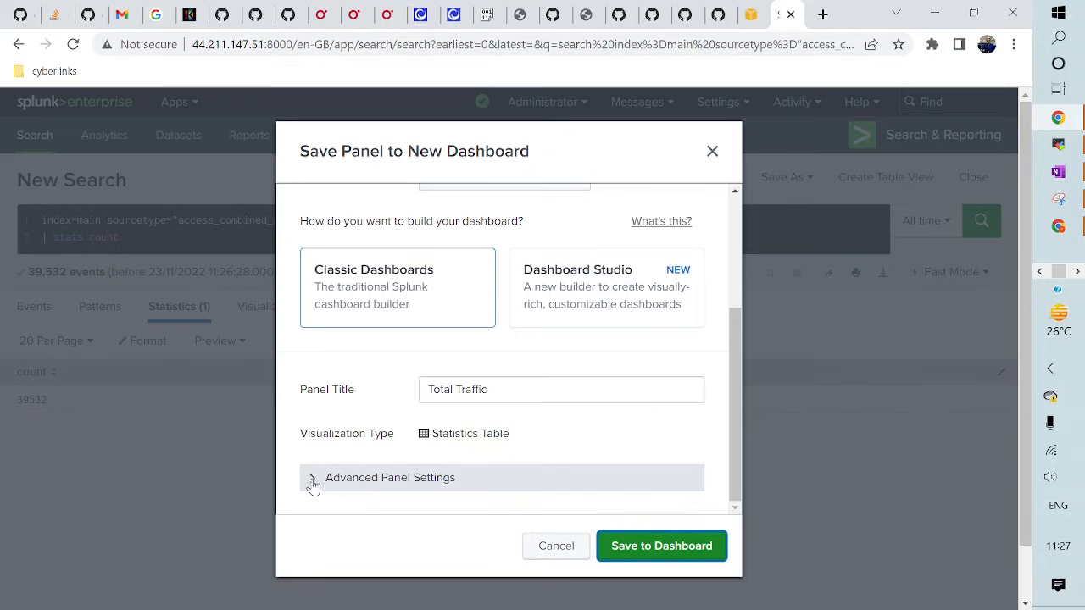
{"action": "scroll", "coordinate": [500, 462], "scroll_direction": "up", "scroll_amount": 1}
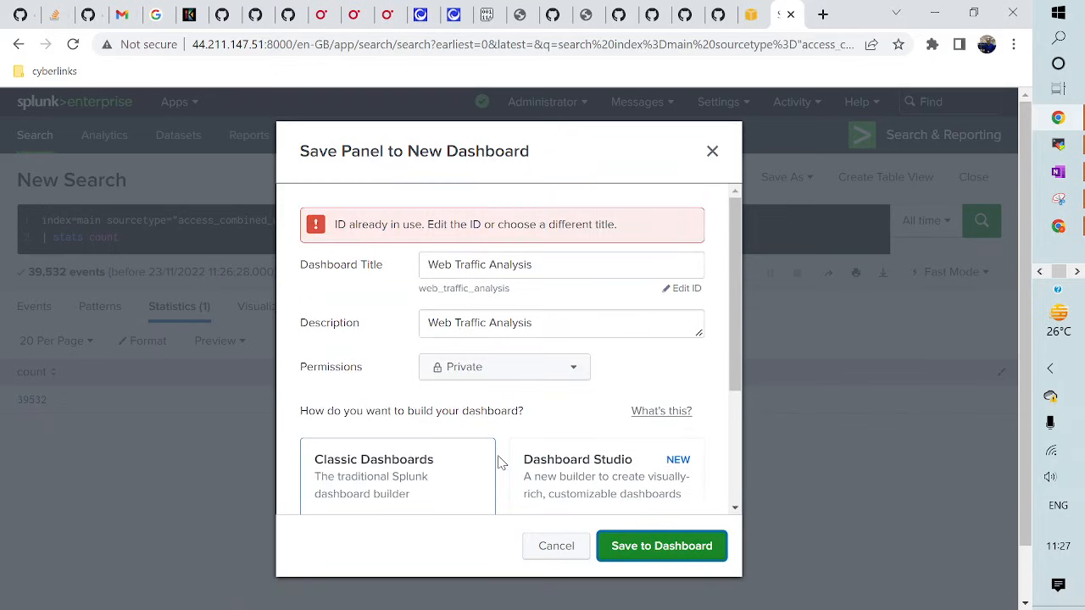
{"action": "left_click", "coordinate": [545, 266]}
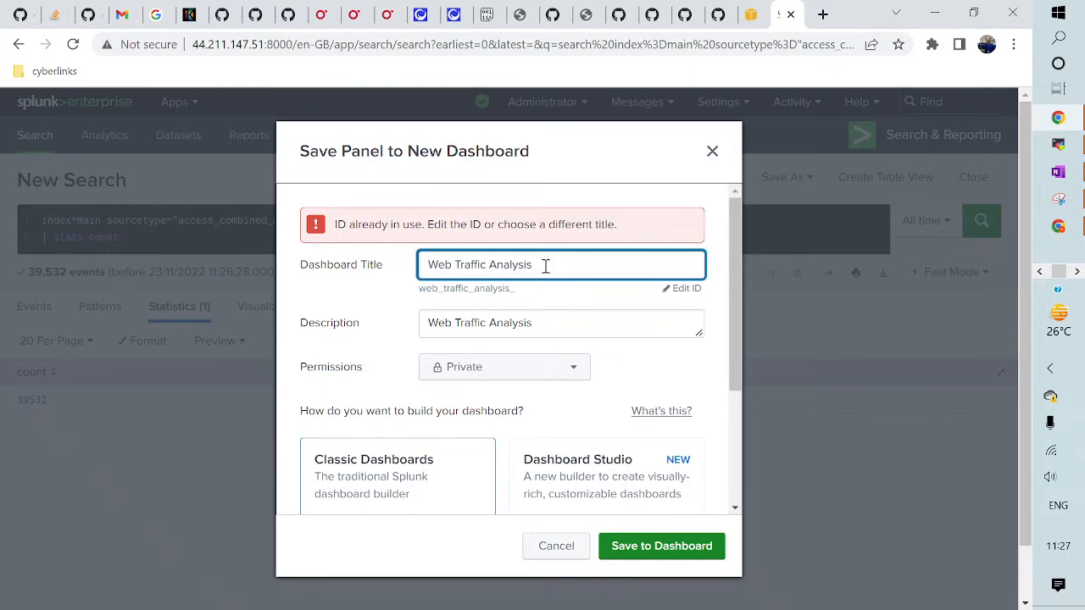
{"action": "left_click", "coordinate": [662, 546]}
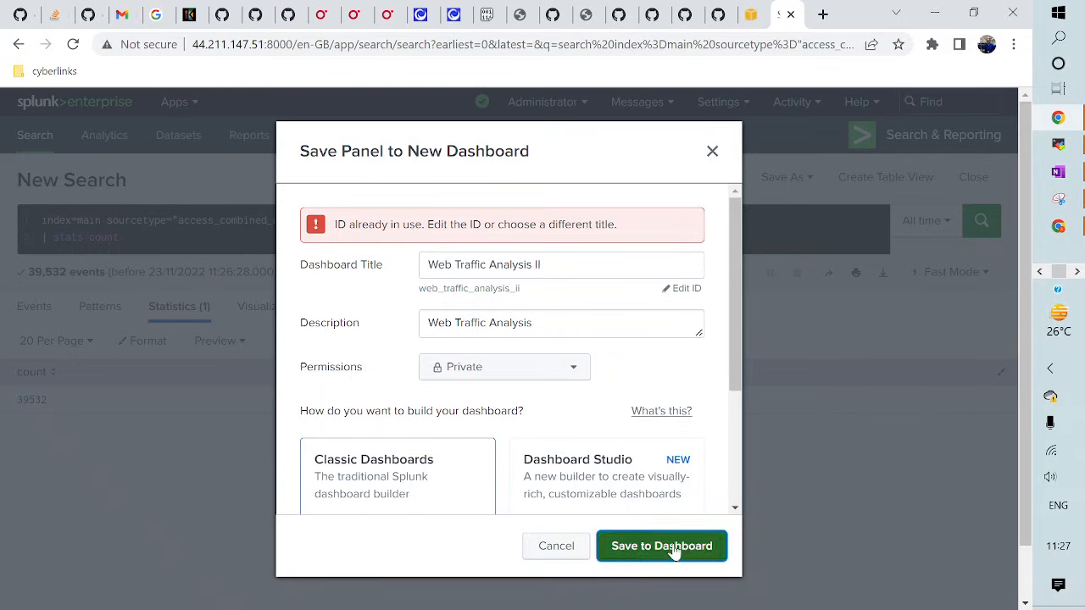
{"action": "left_click", "coordinate": [646, 283]}
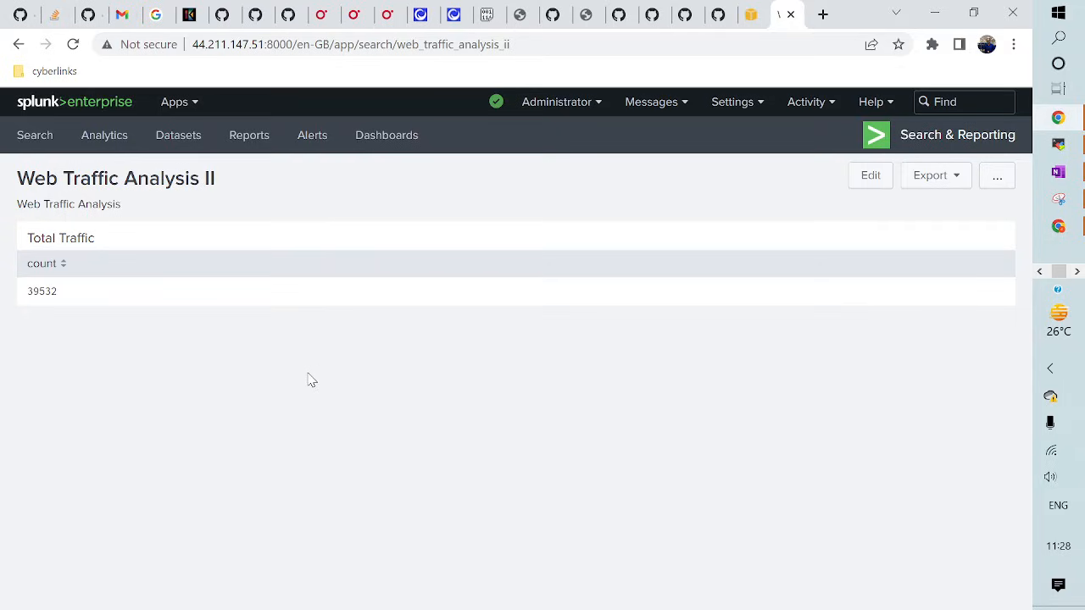
- In edit mode, add the saved Http Erros report as a new panel from New from Report
{"action": "left_click", "coordinate": [866, 176]}
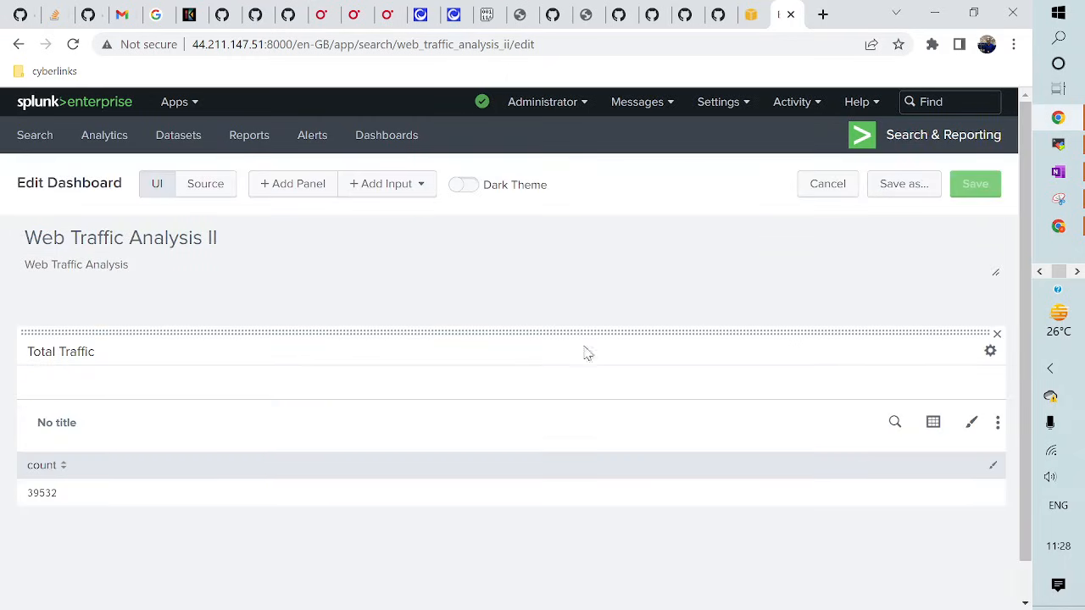
{"action": "left_click", "coordinate": [293, 186]}
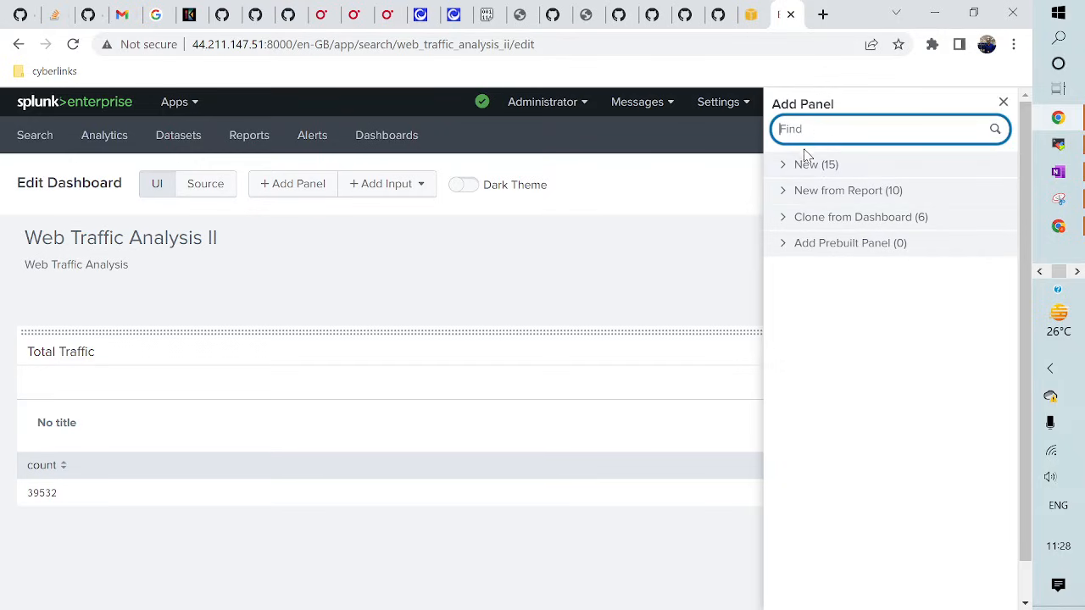
{"action": "left_click", "coordinate": [779, 167]}
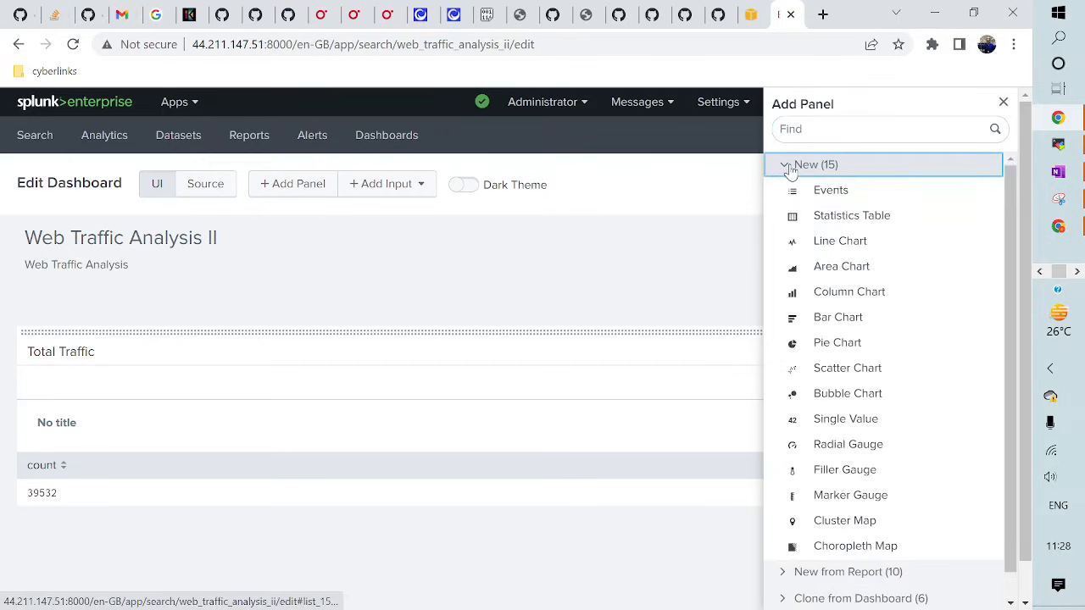
{"action": "left_click", "coordinate": [789, 167]}
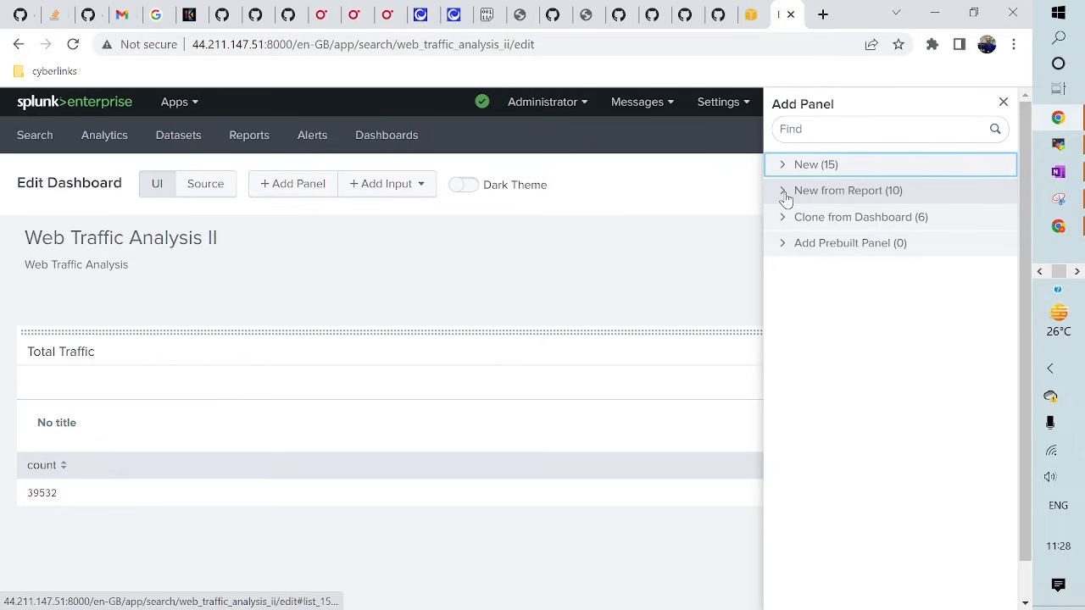
{"action": "left_click", "coordinate": [786, 194]}
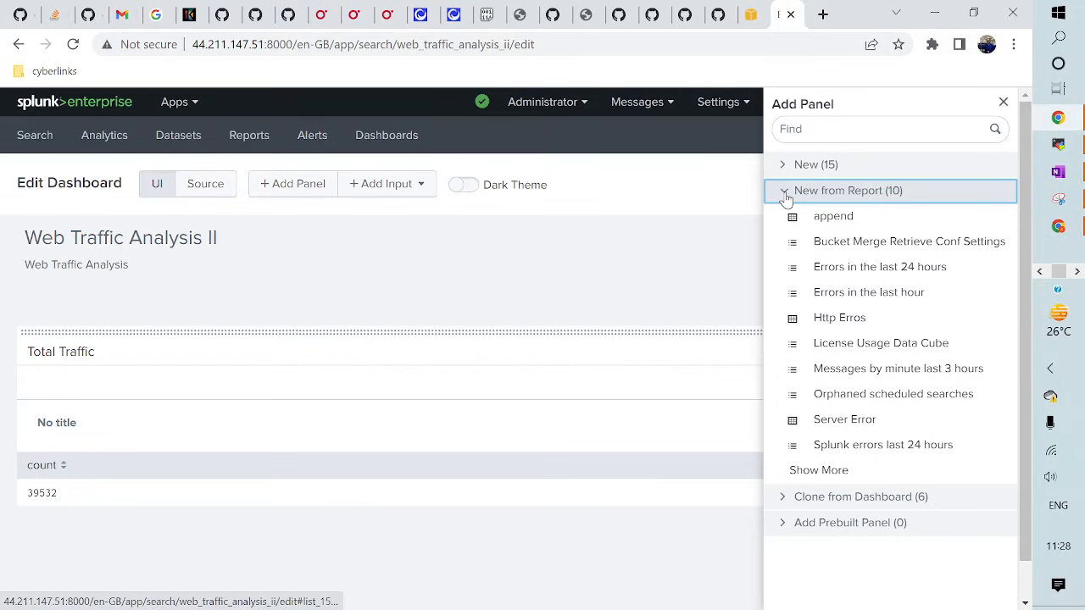
{"action": "left_click", "coordinate": [846, 327]}
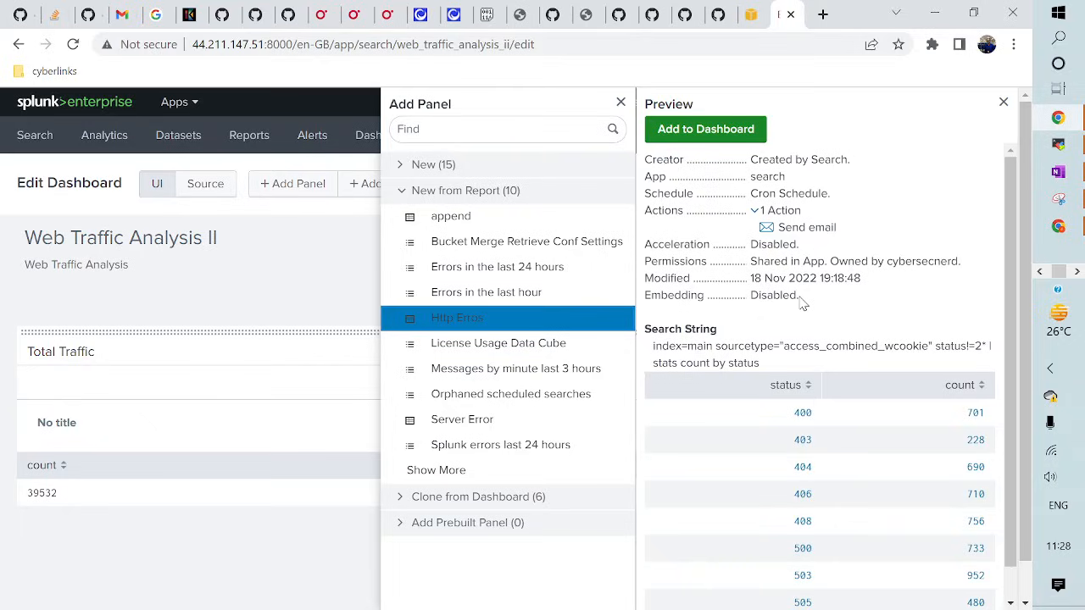
{"action": "left_click", "coordinate": [716, 132]}
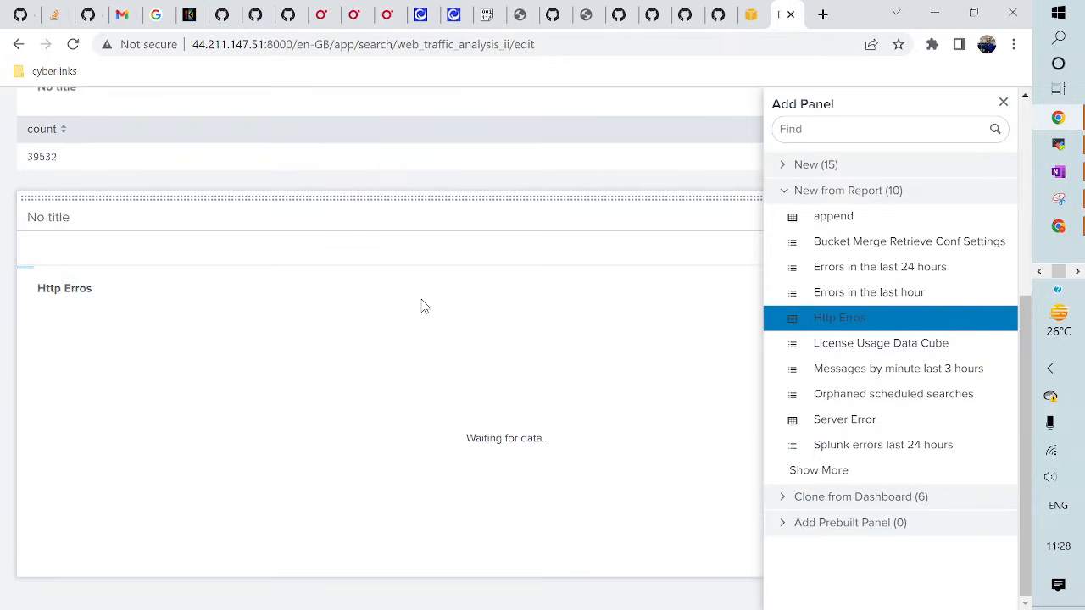
{"action": "left_click", "coordinate": [1003, 104]}
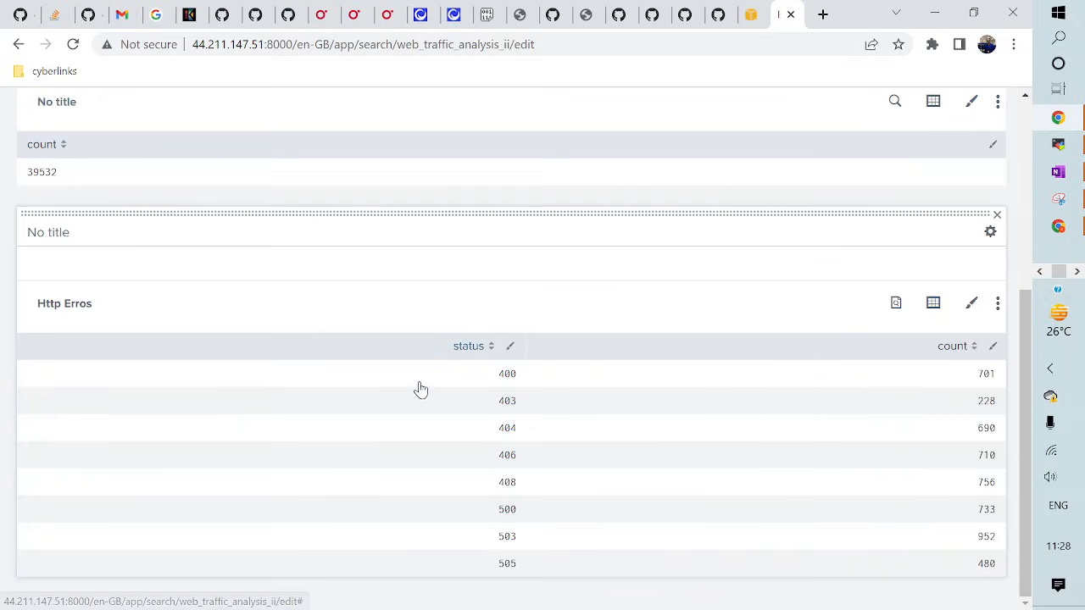
{"action": "scroll", "coordinate": [432, 409], "scroll_direction": "up", "scroll_amount": 3}
{"action": "scroll", "coordinate": [432, 408], "scroll_direction": "up", "scroll_amount": 1}
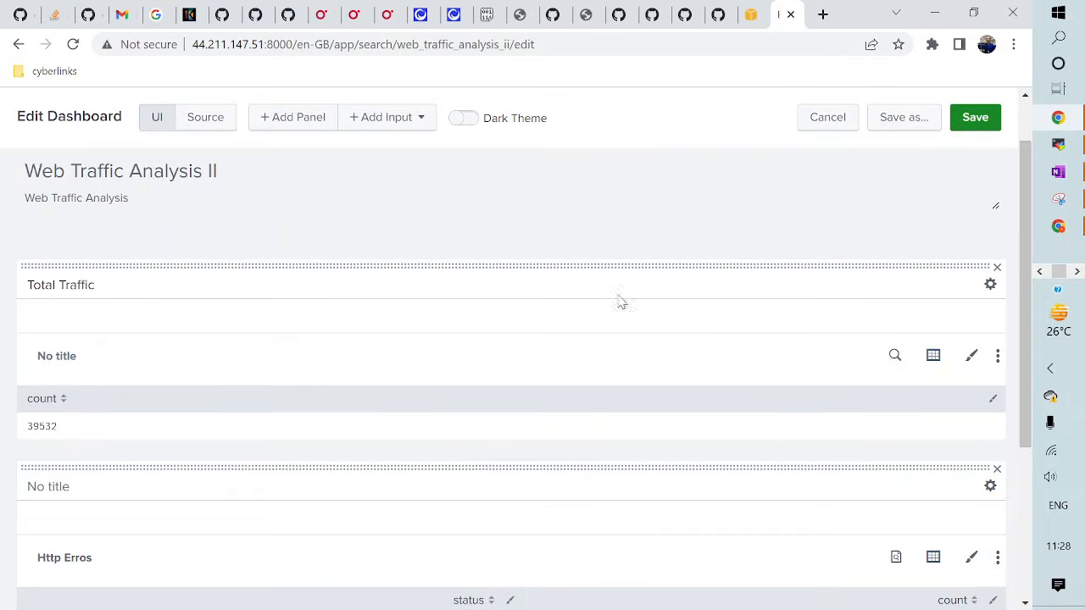
- Save the dashboard and reopen it in edit mode, leaving the untitled panel's title unchanged
{"action": "left_click", "coordinate": [981, 121]}
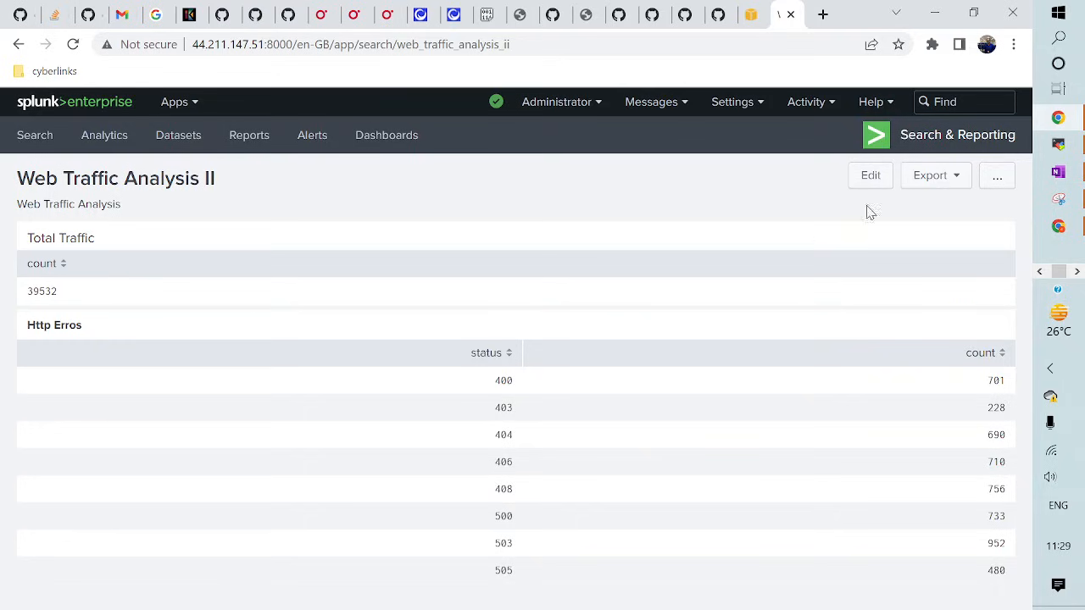
{"action": "left_click", "coordinate": [870, 175]}
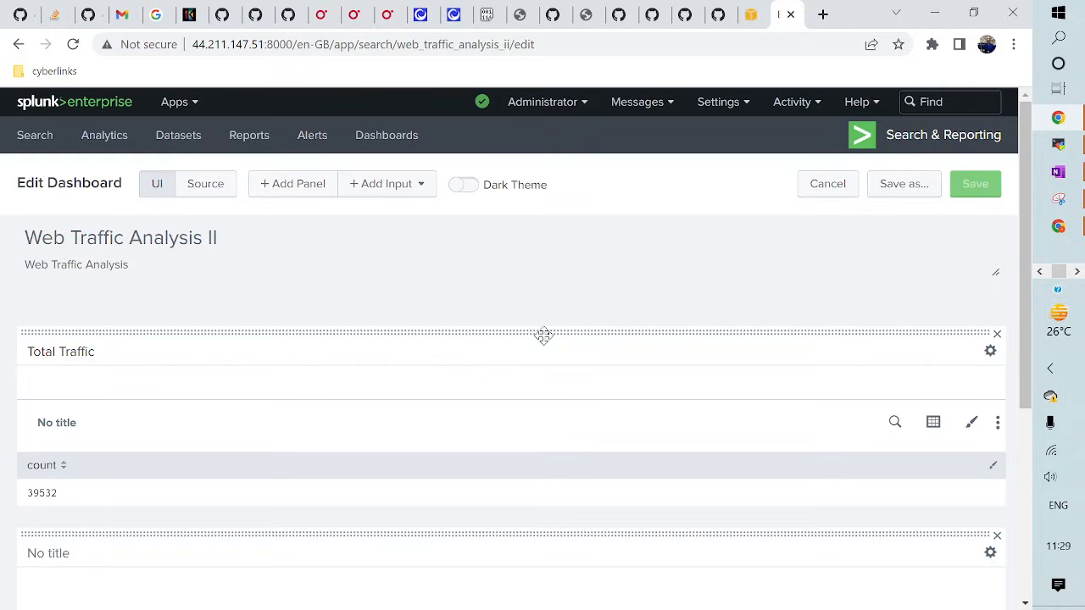
{"action": "scroll", "coordinate": [584, 531], "scroll_direction": "down", "scroll_amount": 2}
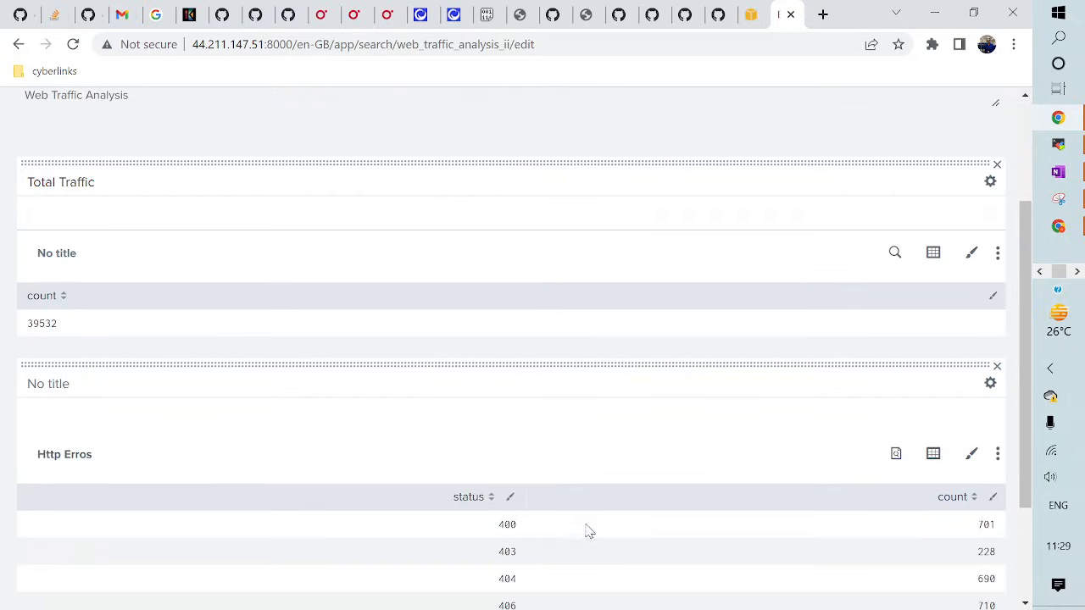
{"action": "left_click", "coordinate": [555, 392]}
{"action": "left_click", "coordinate": [601, 476]}
- Drag the panels so Http Erros and Total Traffic sit side by side in one row
{"action": "left_click_drag", "start_coordinate": [625, 366], "coordinate": [780, 294]}
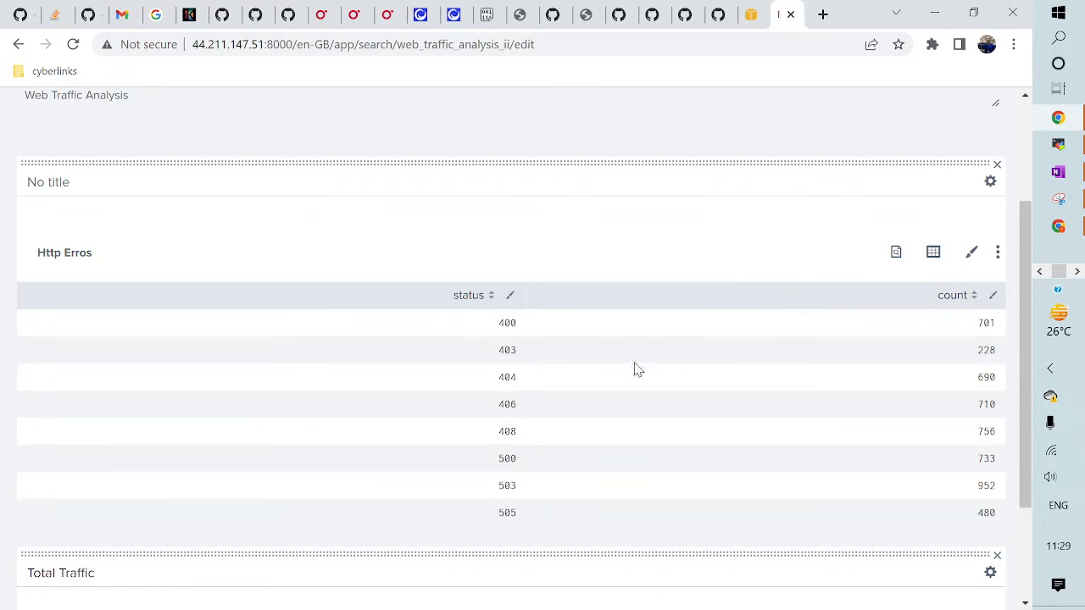
{"action": "scroll", "coordinate": [689, 365], "scroll_direction": "up", "scroll_amount": 3}
{"action": "scroll", "coordinate": [686, 359], "scroll_direction": "down", "scroll_amount": 3}
{"action": "scroll", "coordinate": [687, 371], "scroll_direction": "up", "scroll_amount": 2}
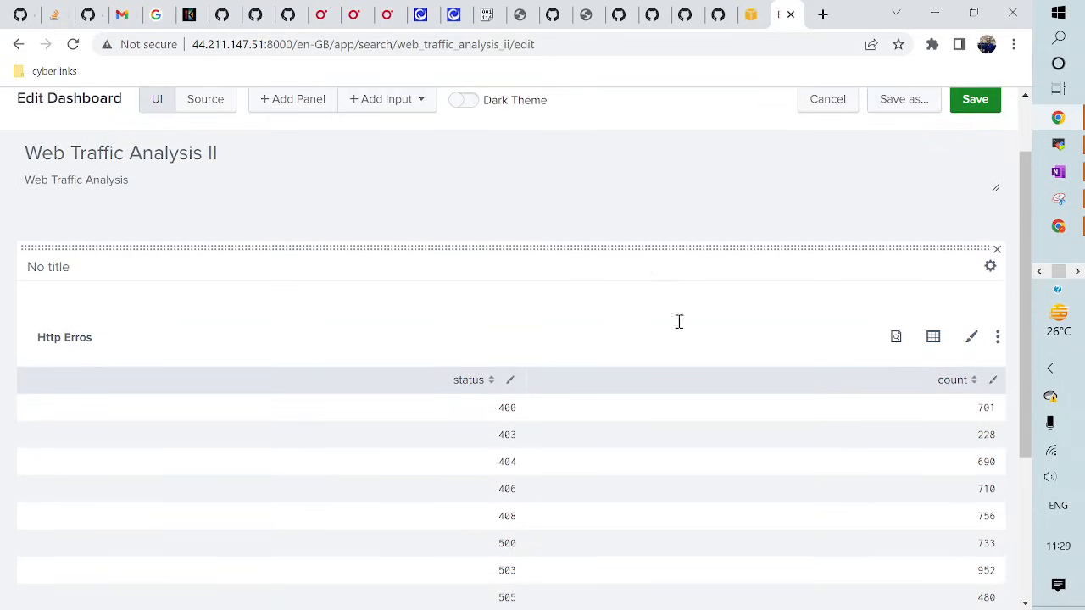
{"action": "left_click_drag", "start_coordinate": [635, 247], "coordinate": [637, 443]}
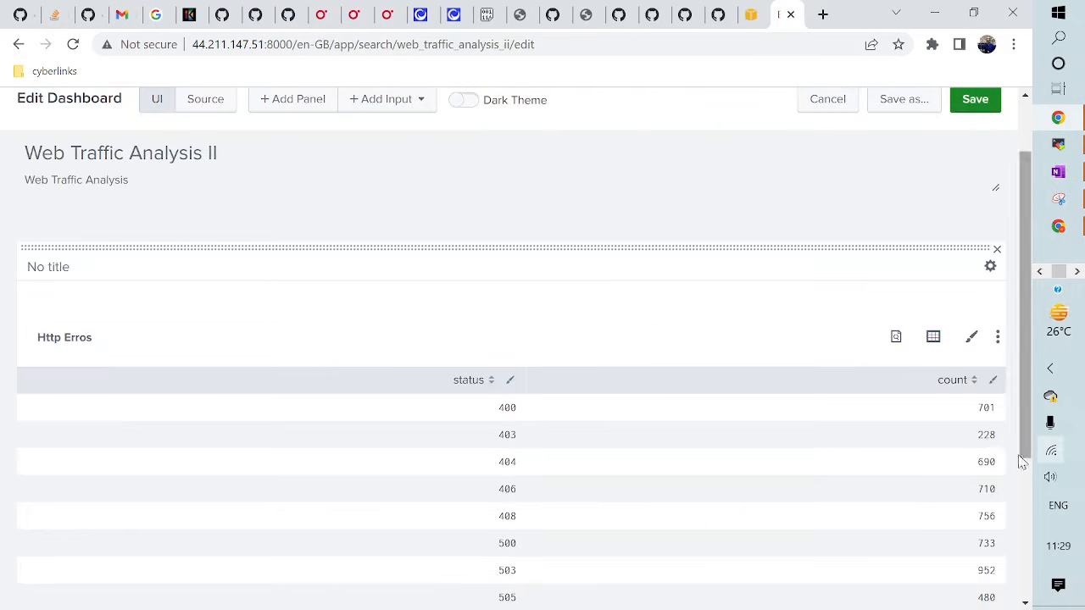
{"action": "scroll", "coordinate": [635, 441], "scroll_direction": "up", "scroll_amount": 2}
{"action": "left_click", "coordinate": [616, 426]}
{"action": "scroll", "coordinate": [509, 416], "scroll_direction": "down", "scroll_amount": 5}
{"action": "left_click", "coordinate": [519, 477]}
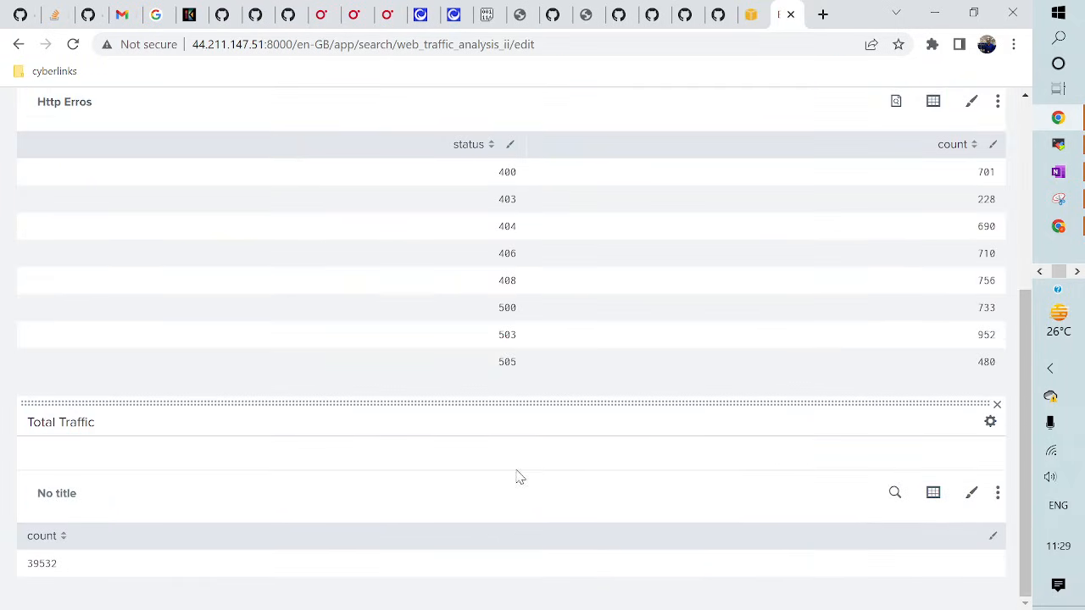
{"action": "left_click", "coordinate": [654, 412]}
{"action": "left_click_drag", "start_coordinate": [636, 405], "coordinate": [730, 310]}
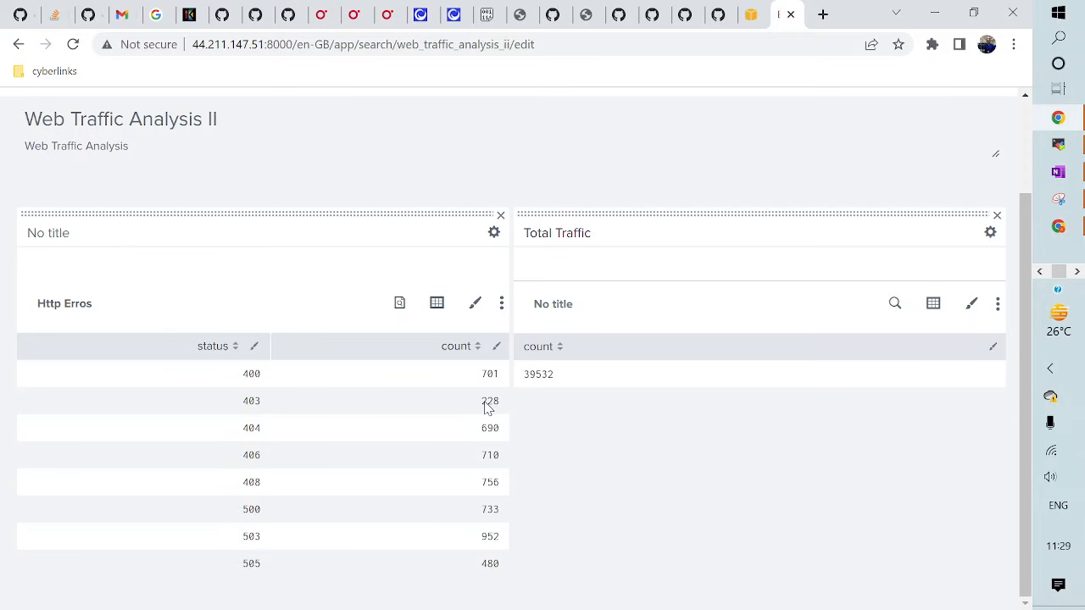
{"action": "scroll", "coordinate": [488, 407], "scroll_direction": "up", "scroll_amount": 3}
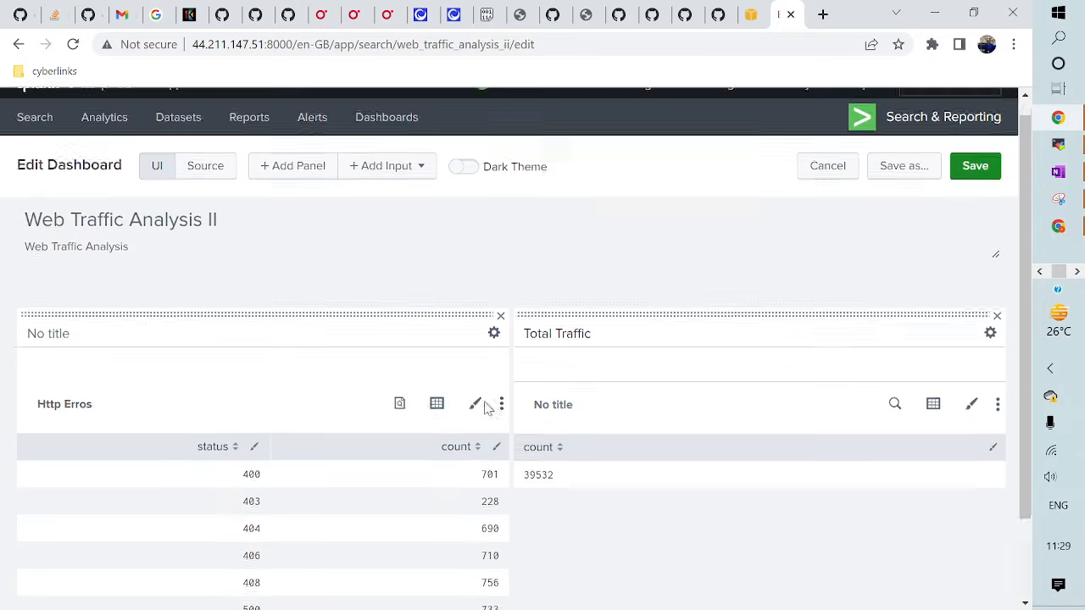
- Turn on the dashboard's Dark Theme, save, and refresh the page to apply it
{"action": "left_click", "coordinate": [473, 188]}
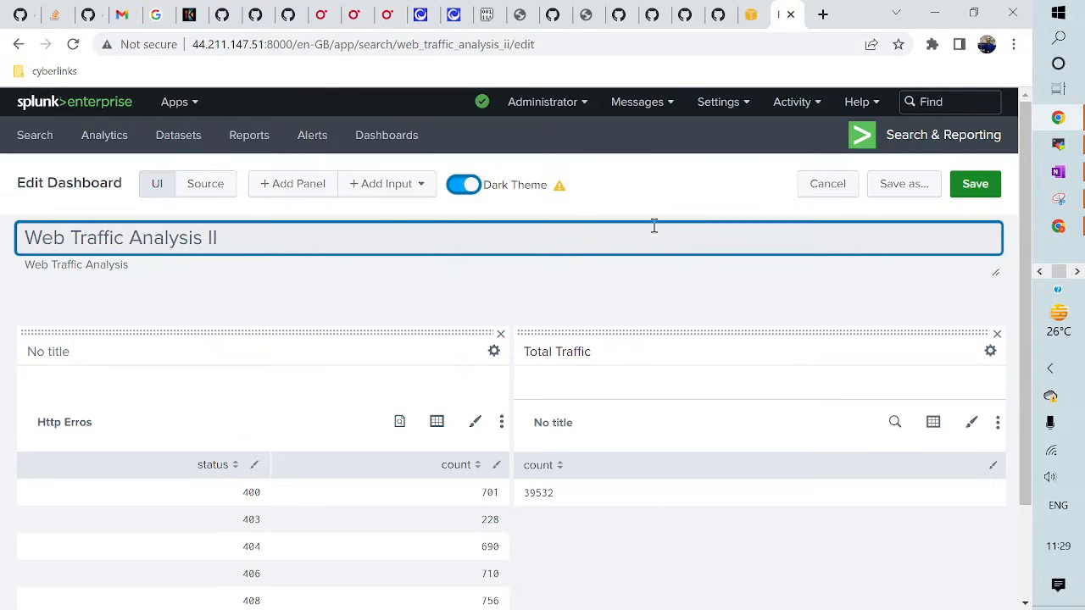
{"action": "left_click", "coordinate": [983, 184]}
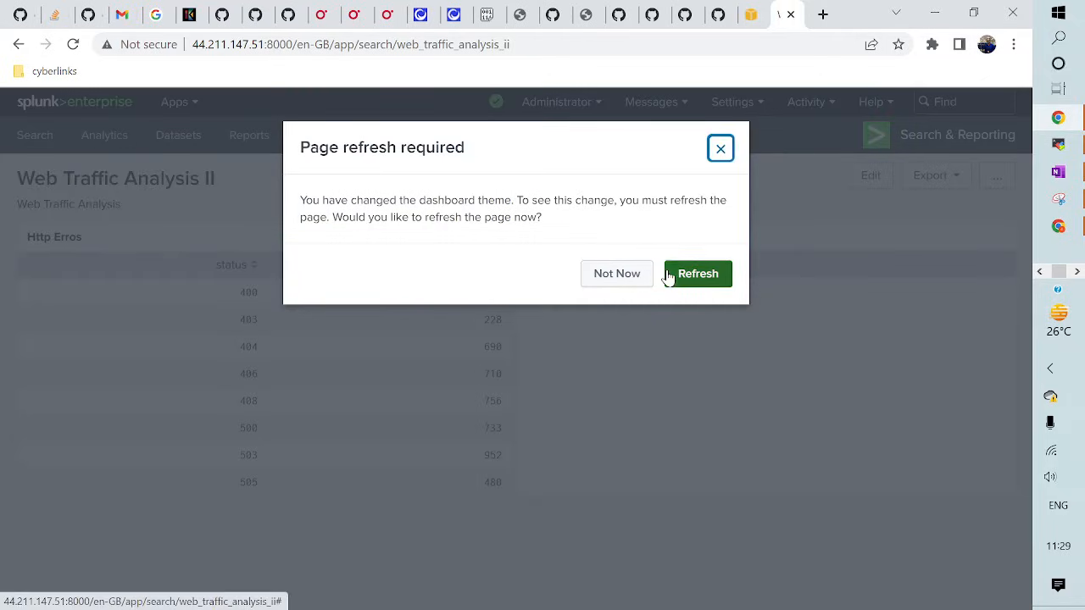
{"action": "left_click", "coordinate": [693, 276]}
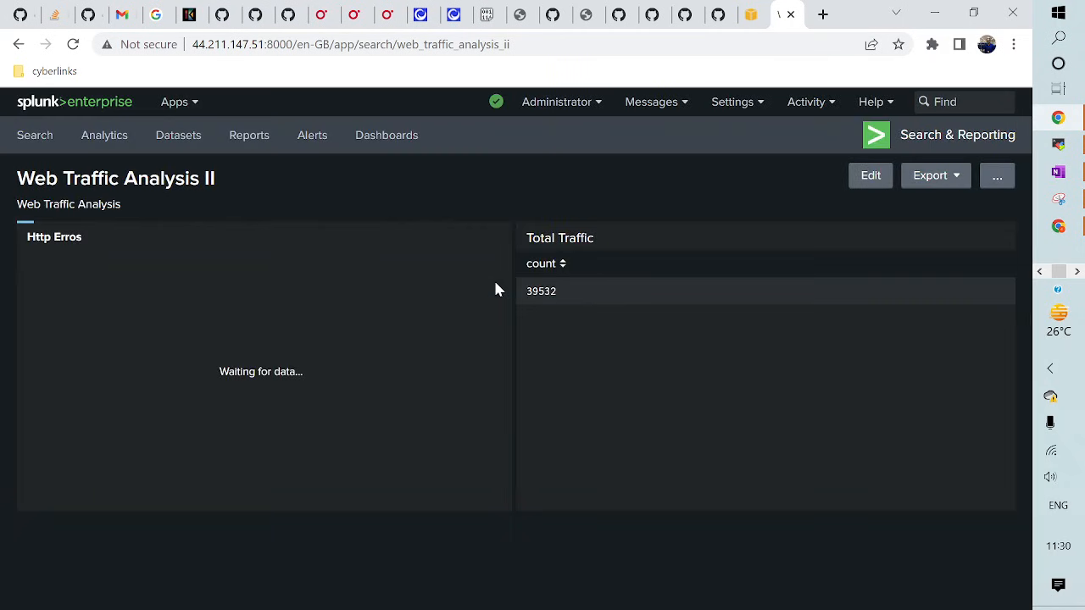
- Make Total Traffic a Single Value and Http Erros a Pie Chart, then view the XML source
{"action": "left_click", "coordinate": [870, 178]}
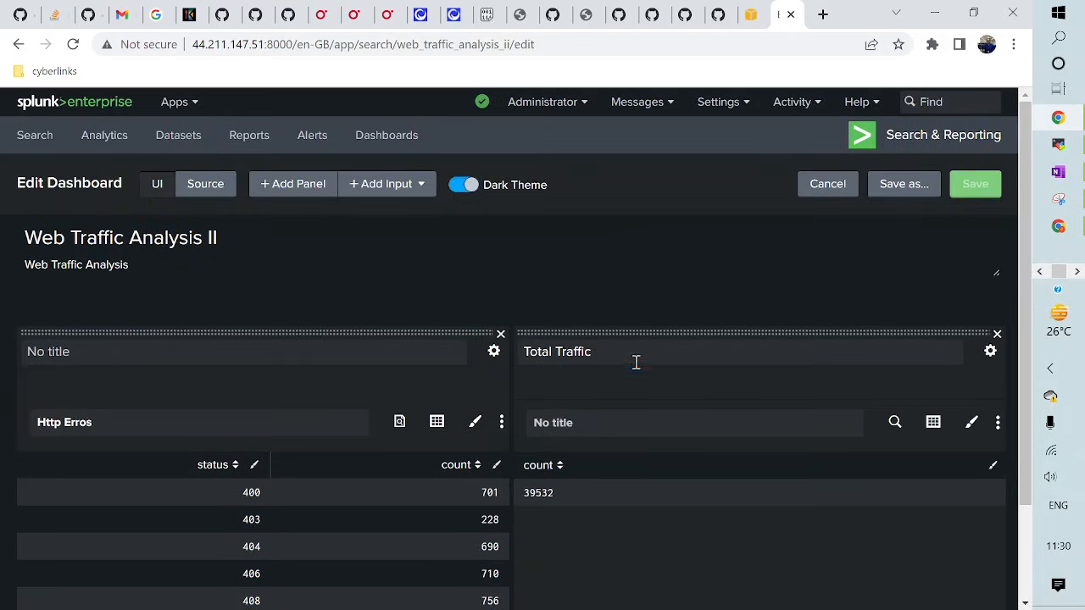
{"action": "left_click", "coordinate": [936, 429]}
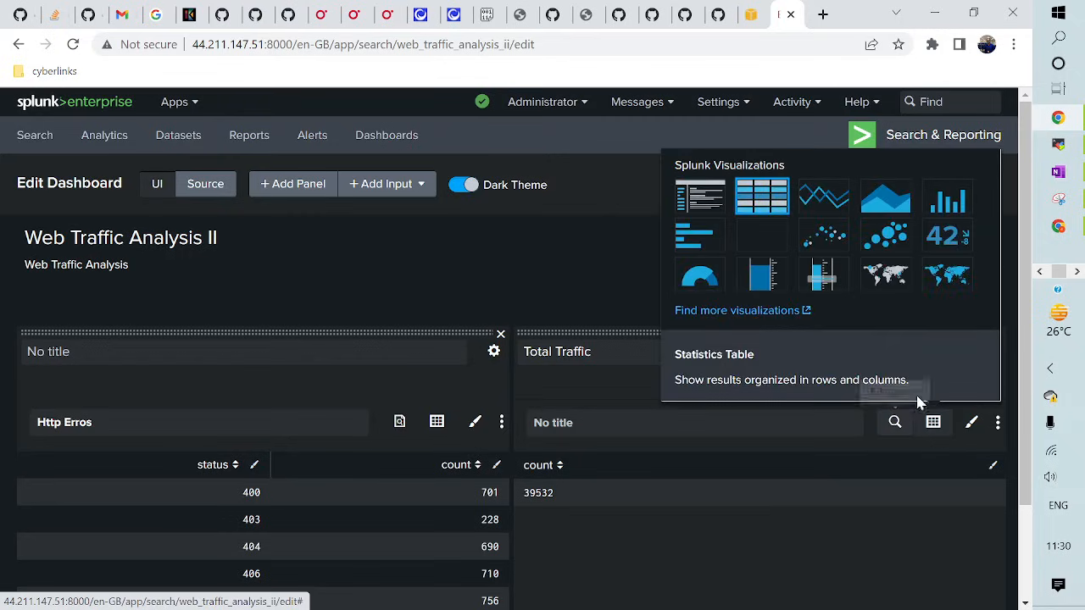
{"action": "left_click", "coordinate": [944, 241]}
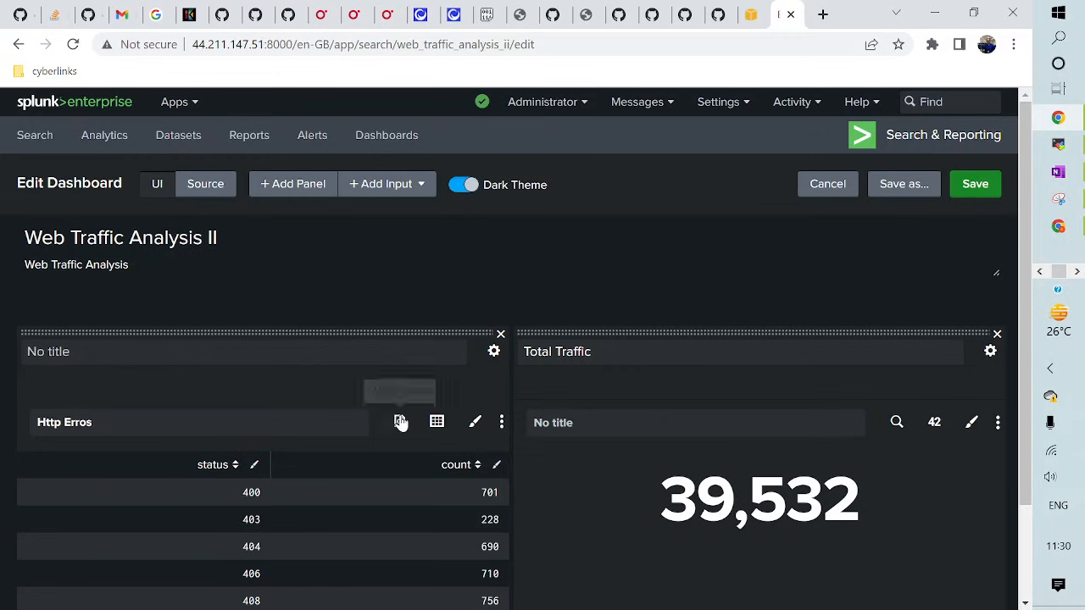
{"action": "left_click", "coordinate": [437, 424]}
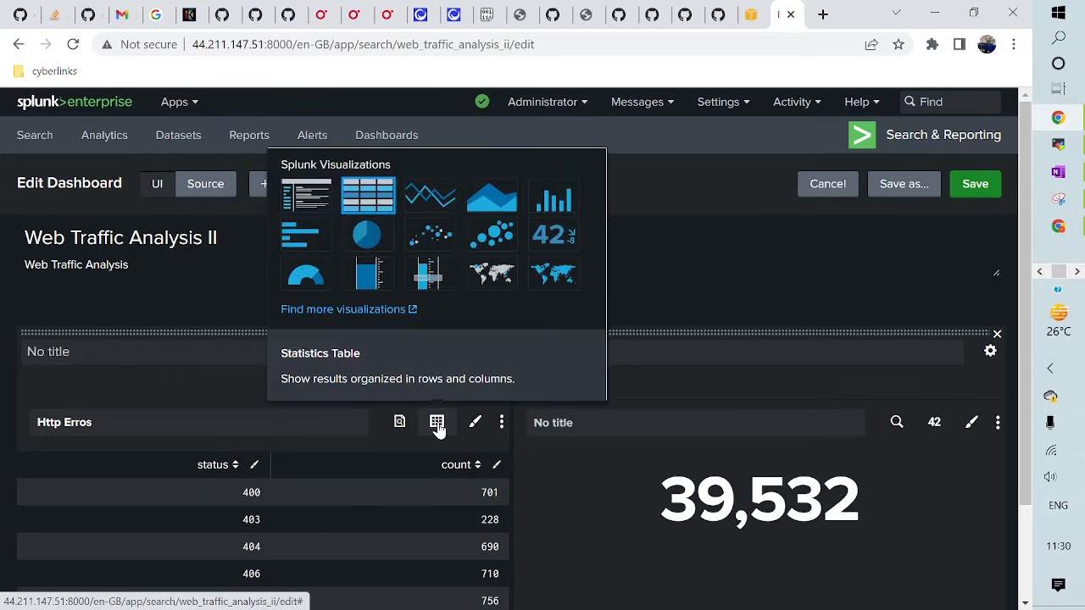
{"action": "left_click", "coordinate": [367, 238]}
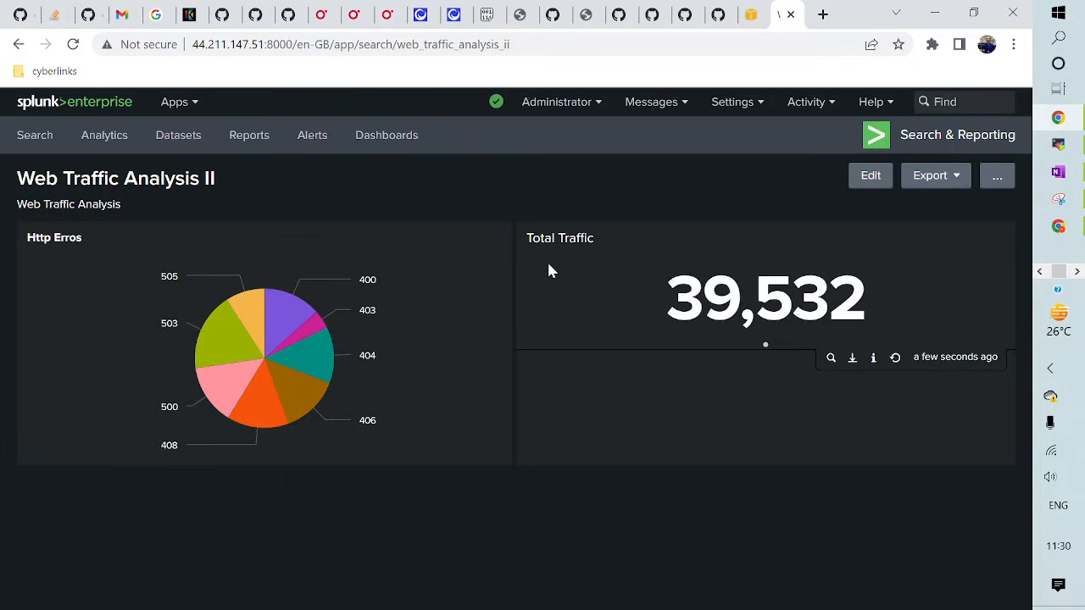
{"action": "left_click", "coordinate": [861, 181]}
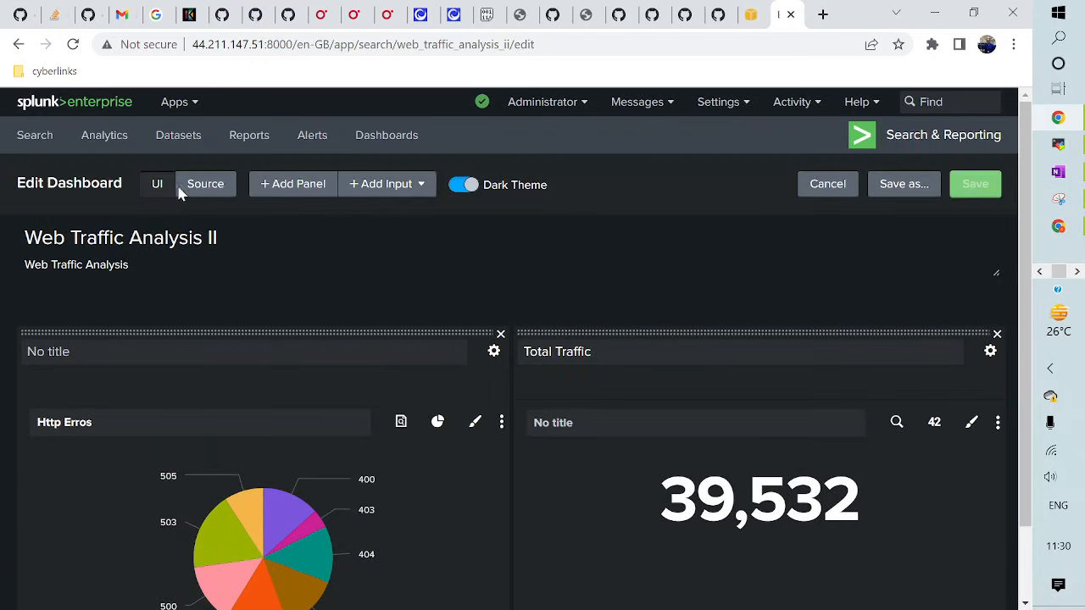
{"action": "left_click", "coordinate": [204, 188]}
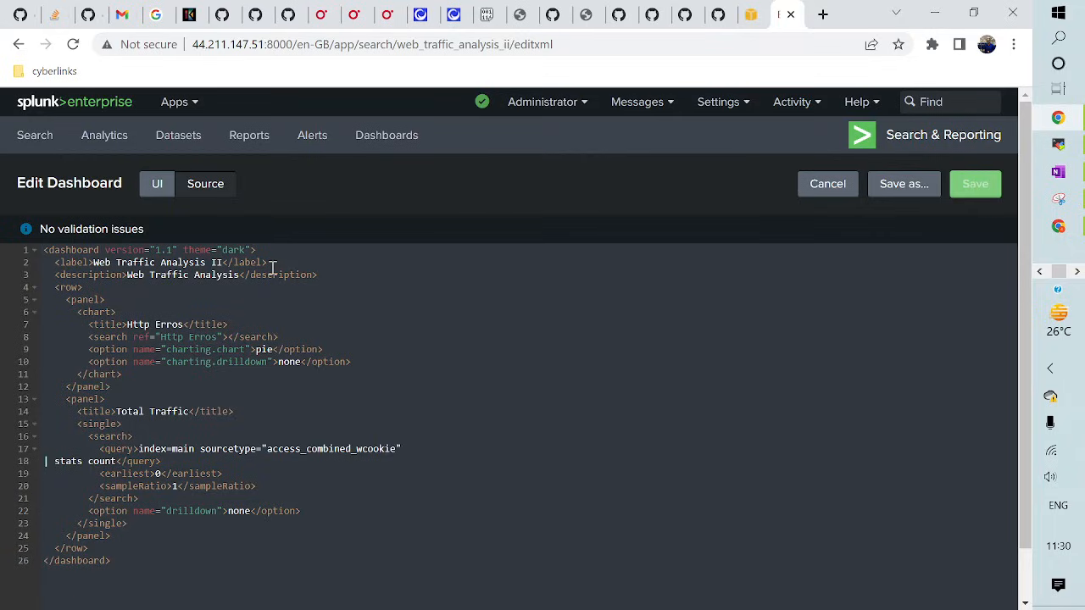
- Append 'Final' to the dashboard's XML label, save, and reopen the source before cancelling
{"action": "left_click", "coordinate": [219, 262]}
{"action": "type", "text": "Final"}
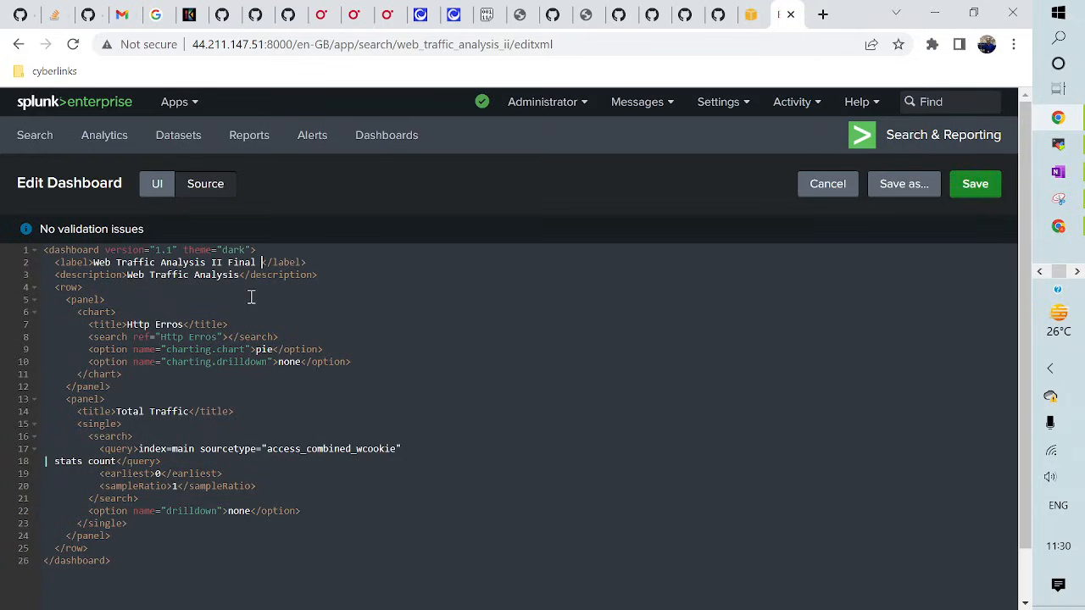
{"action": "left_click", "coordinate": [976, 185]}
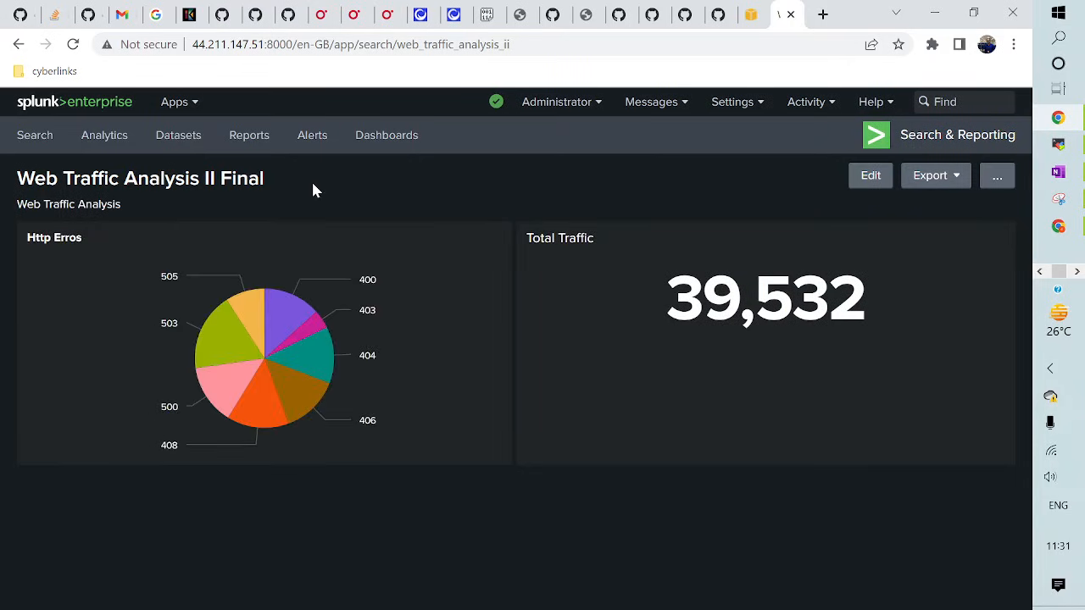
{"action": "left_click", "coordinate": [869, 178]}
{"action": "left_click", "coordinate": [200, 185]}
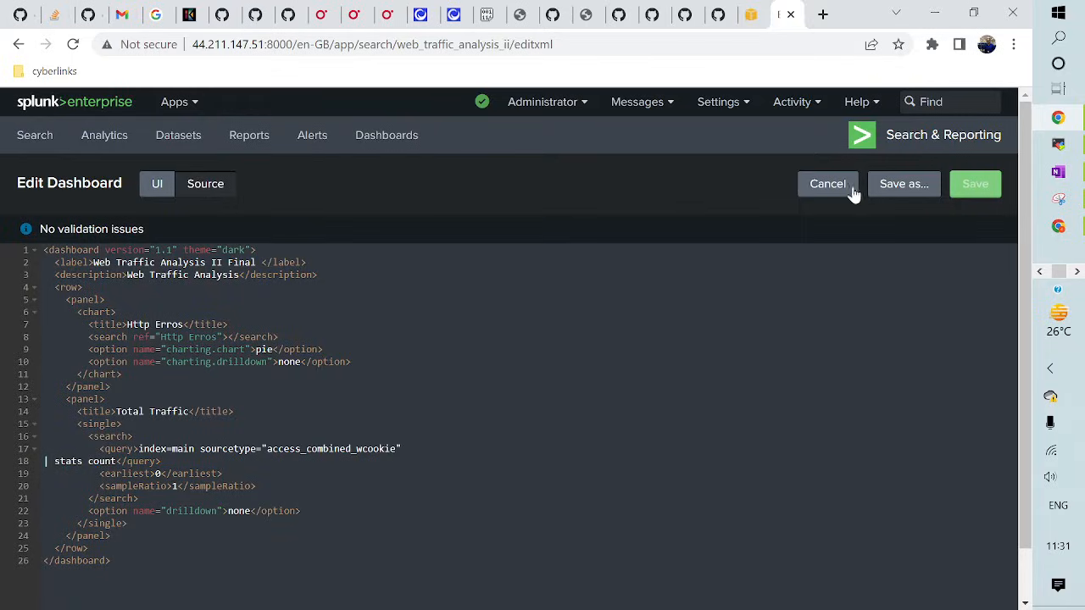
{"action": "left_click", "coordinate": [819, 189]}
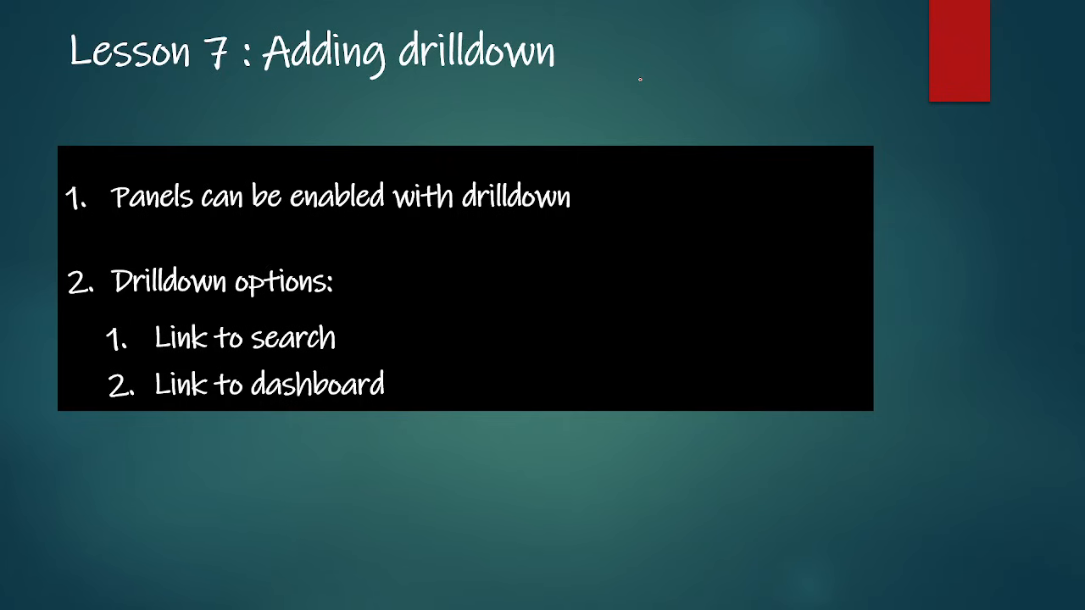
- Return from the slideshow to the browser showing the Splunk dashboard
{"action": "key", "text": "alt+Tab"}
{"action": "key", "text": "alt+Tab"}
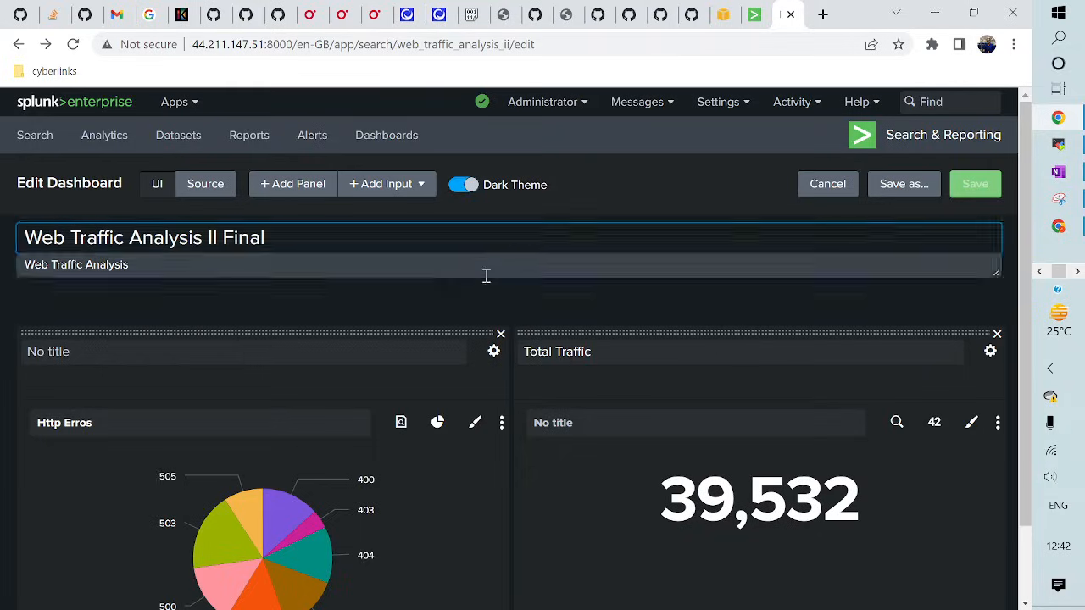
- Set the Http Erros pie chart's drilldown On Click to No action, save, and reopen editing
{"action": "left_click", "coordinate": [854, 191]}
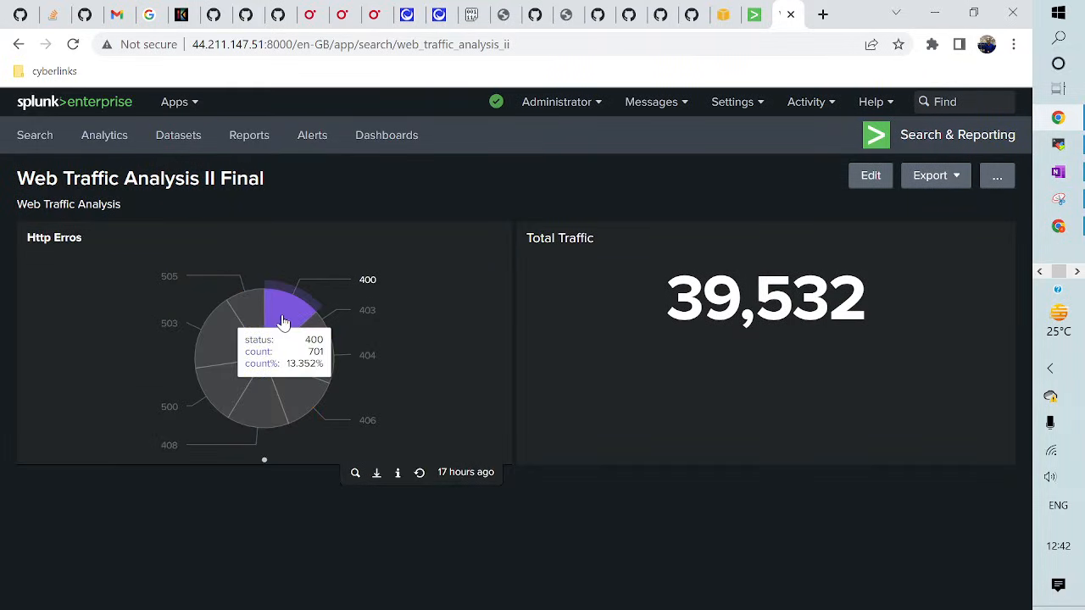
{"action": "left_click", "coordinate": [868, 183]}
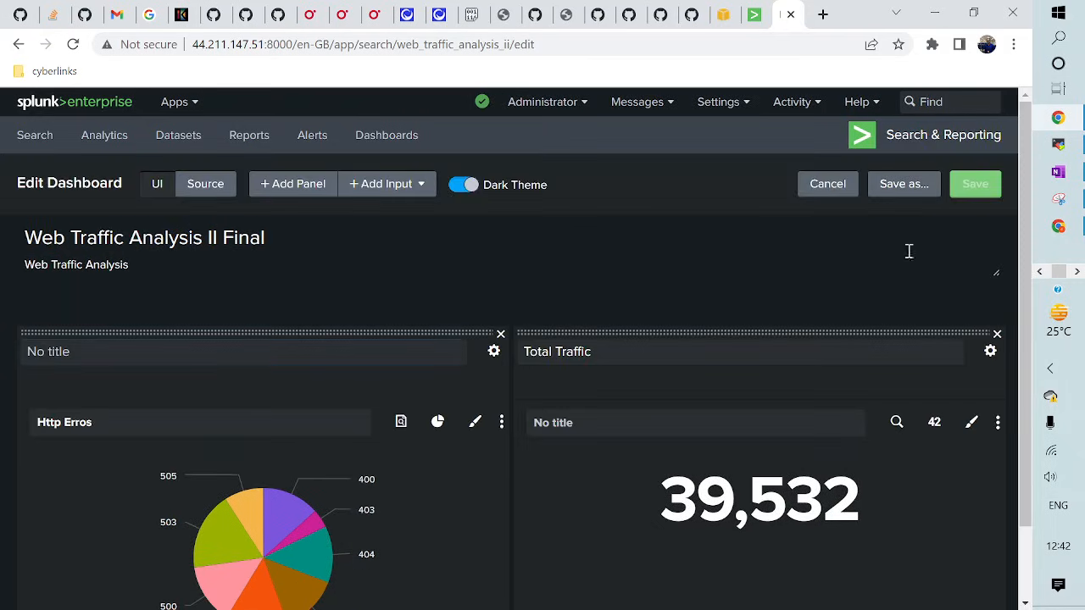
{"action": "left_click", "coordinate": [501, 424]}
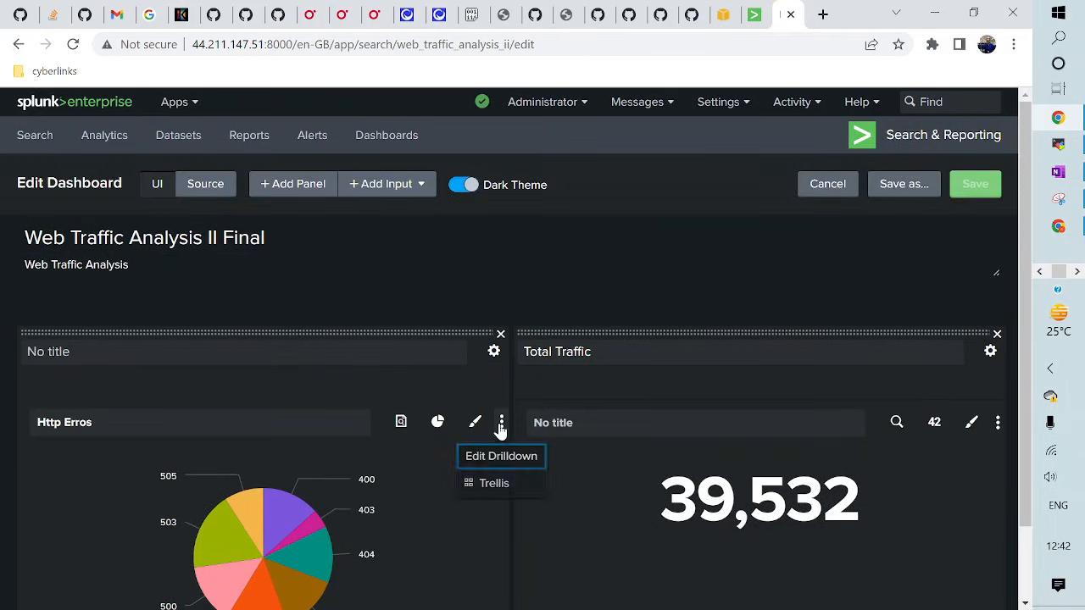
{"action": "left_click", "coordinate": [513, 465]}
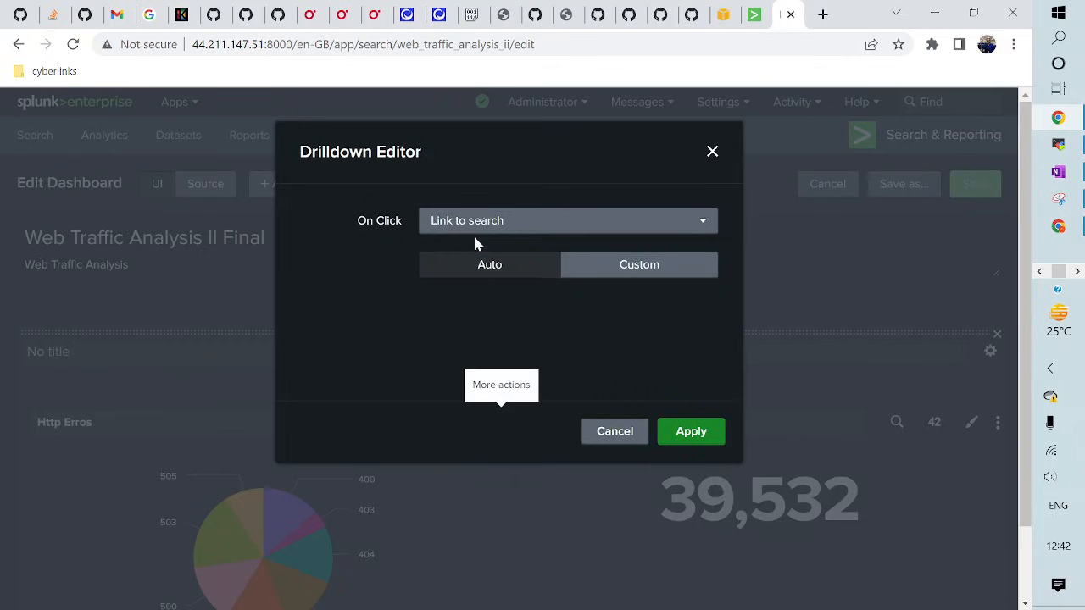
{"action": "left_click", "coordinate": [550, 223]}
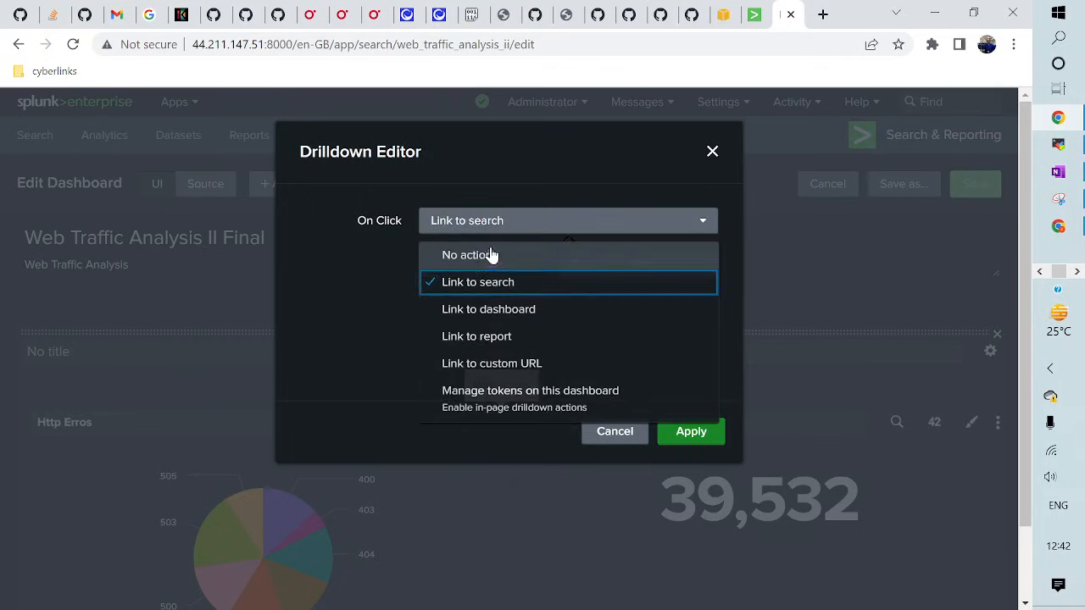
{"action": "left_click", "coordinate": [482, 255]}
{"action": "left_click", "coordinate": [690, 434]}
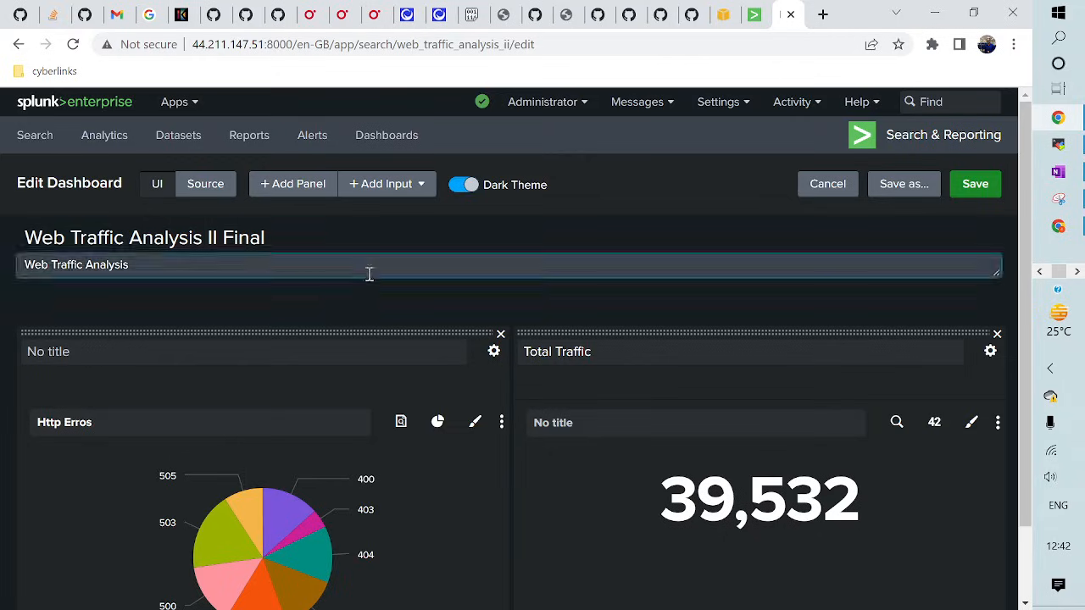
{"action": "left_click", "coordinate": [977, 184]}
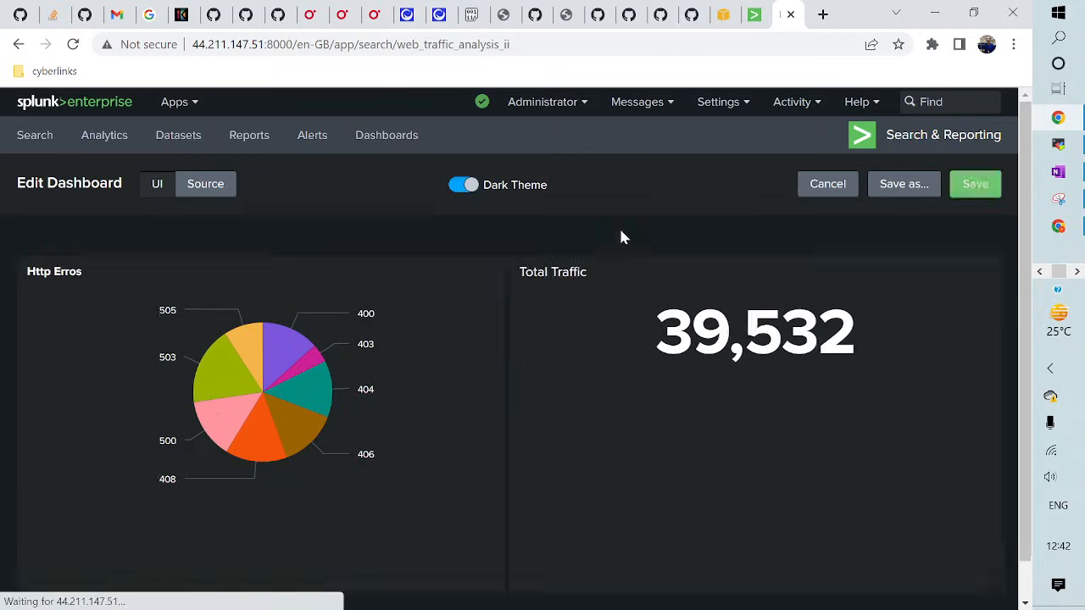
{"action": "mouse_move", "coordinate": [285, 311]}
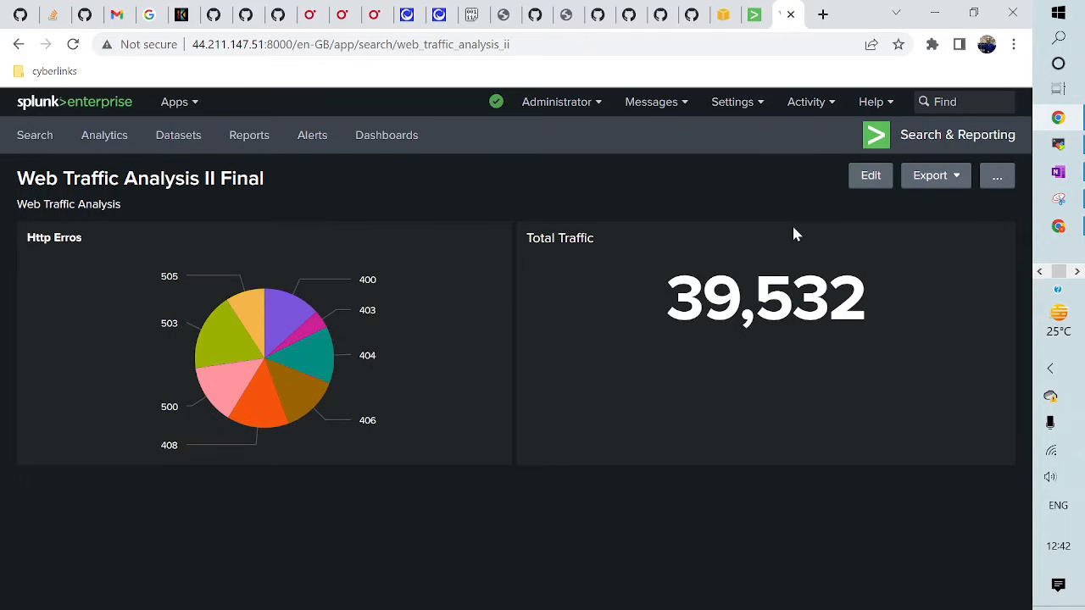
{"action": "left_click", "coordinate": [865, 183]}
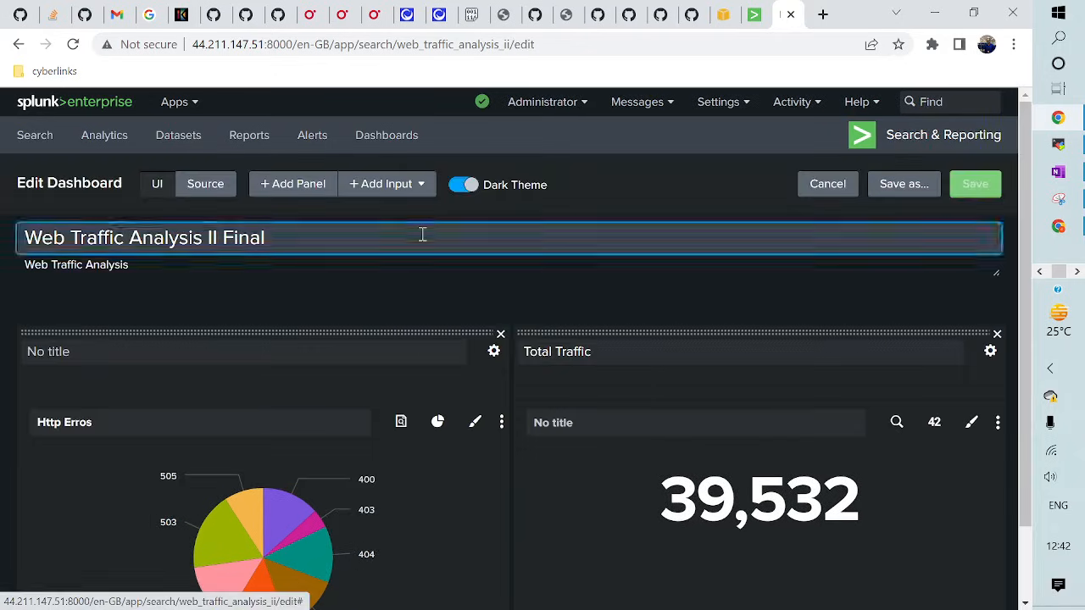
- Set the pie chart drilldown to Link to search (Auto), save, reload, and drill into slice 400
{"action": "left_click", "coordinate": [502, 423]}
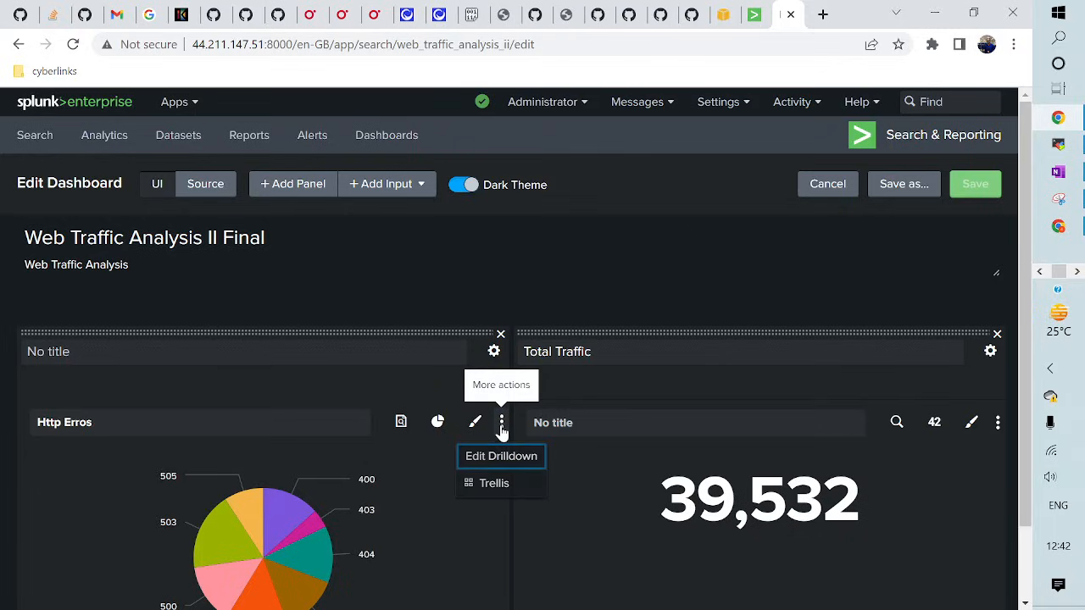
{"action": "left_click", "coordinate": [505, 459]}
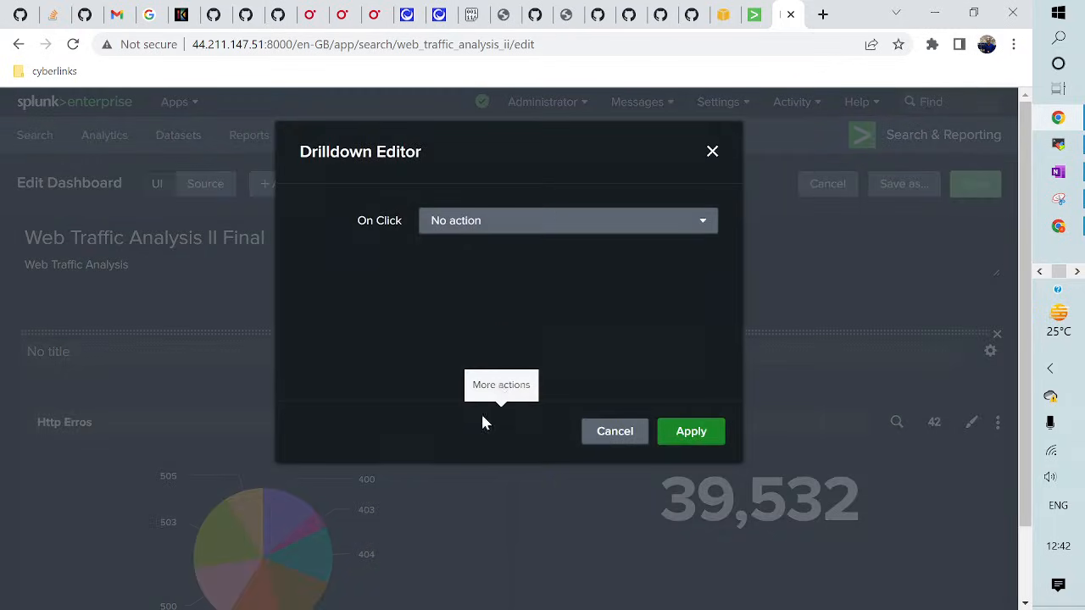
{"action": "left_click", "coordinate": [456, 223]}
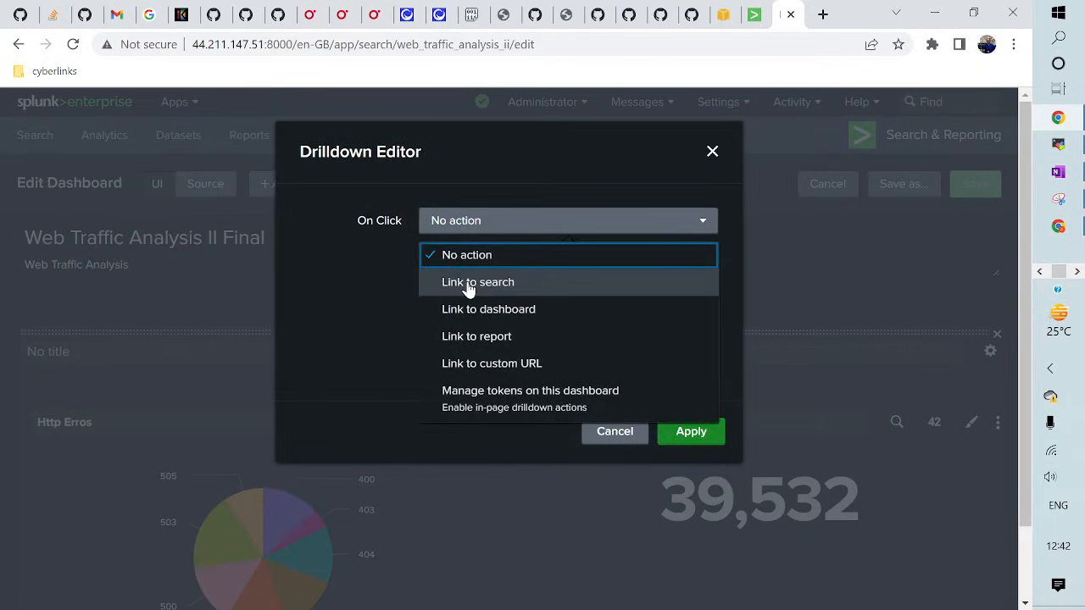
{"action": "left_click", "coordinate": [469, 285]}
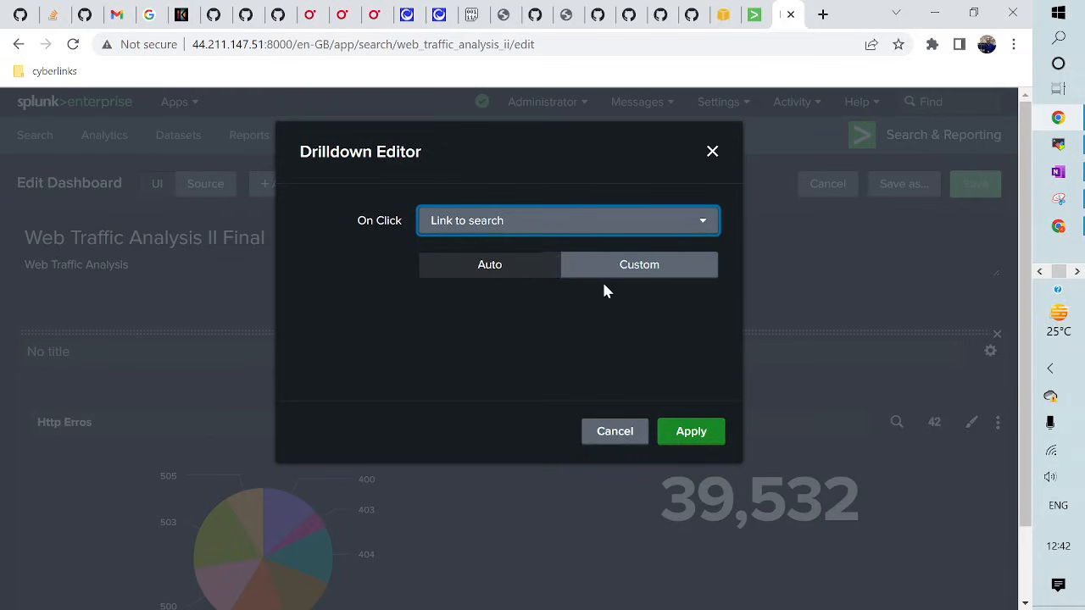
{"action": "left_click", "coordinate": [468, 270]}
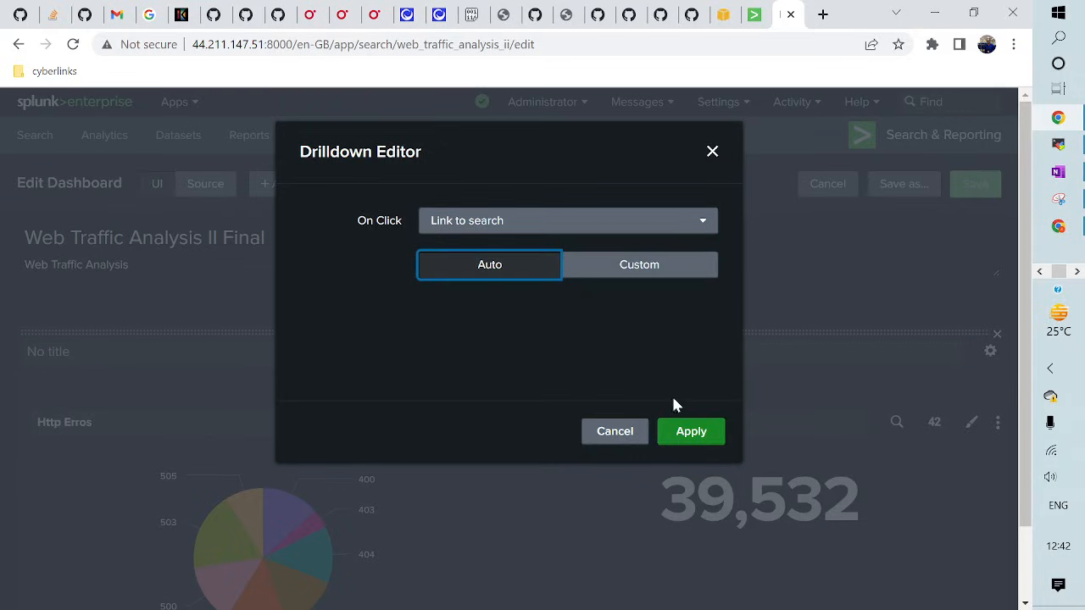
{"action": "left_click", "coordinate": [694, 436]}
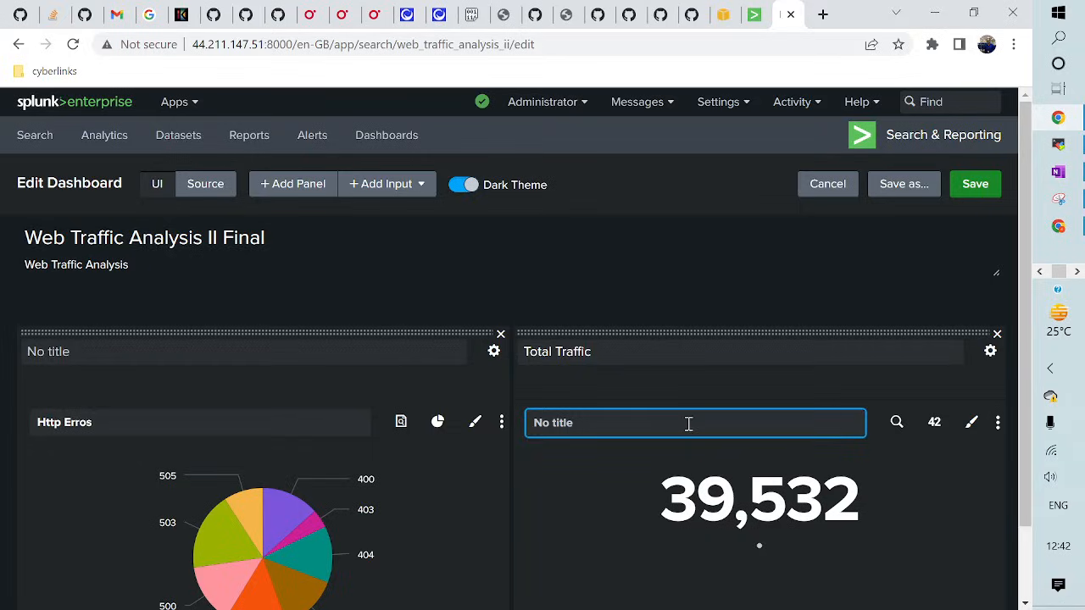
{"action": "left_click", "coordinate": [973, 188]}
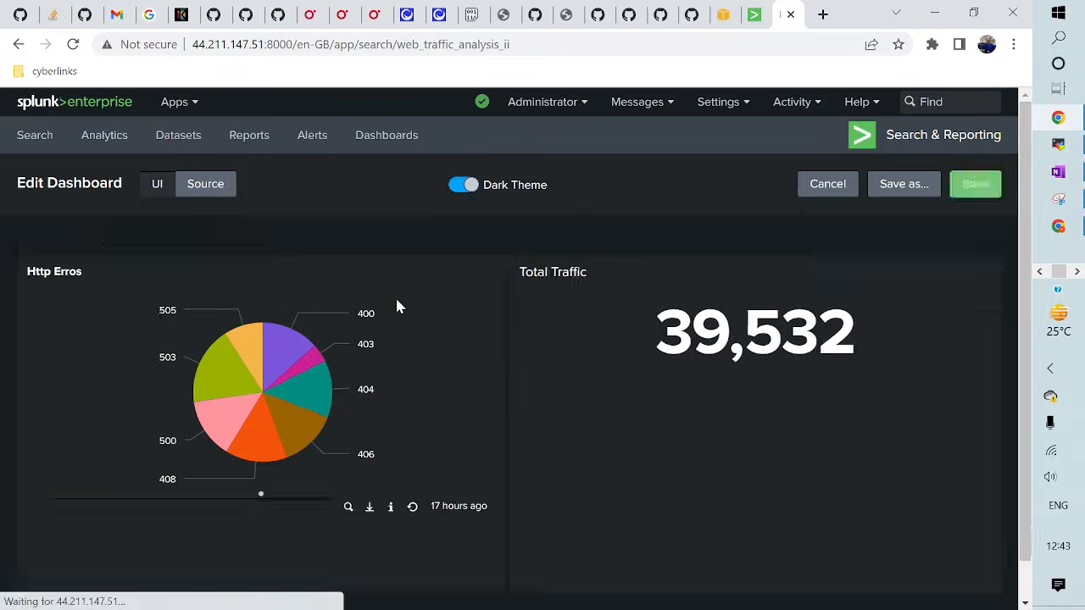
{"action": "left_click", "coordinate": [73, 44]}
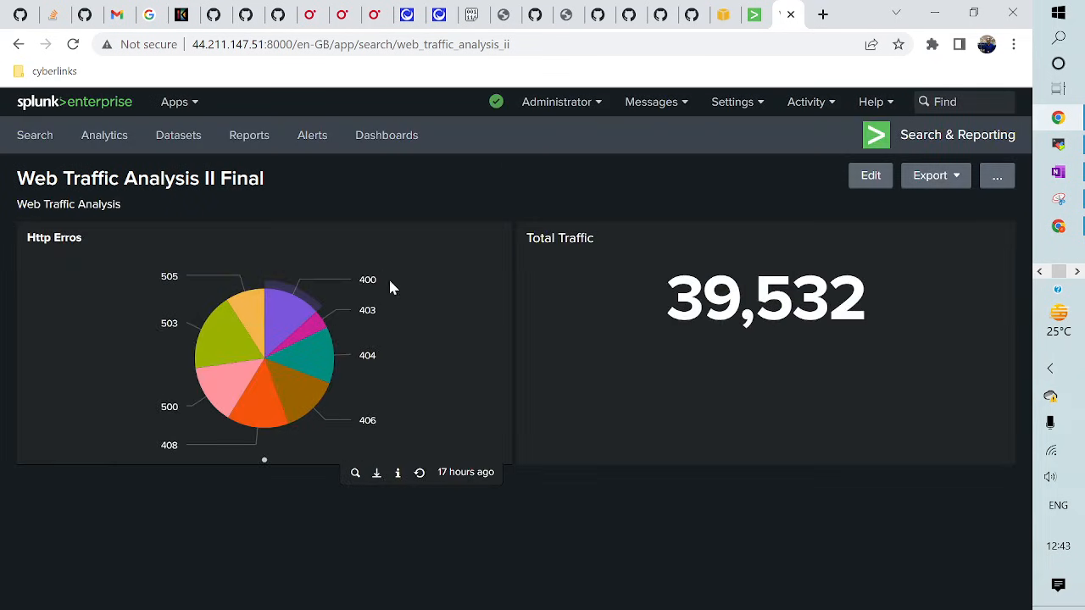
{"action": "left_click", "coordinate": [291, 314]}
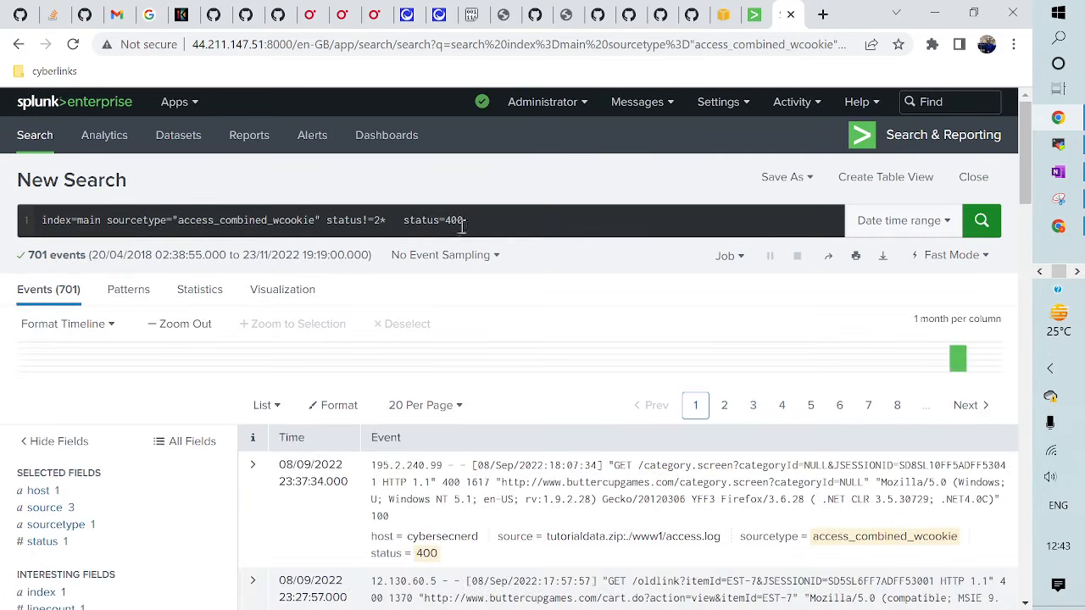
{"action": "left_click_drag", "start_coordinate": [405, 223], "coordinate": [506, 223]}
{"action": "left_click", "coordinate": [507, 223]}
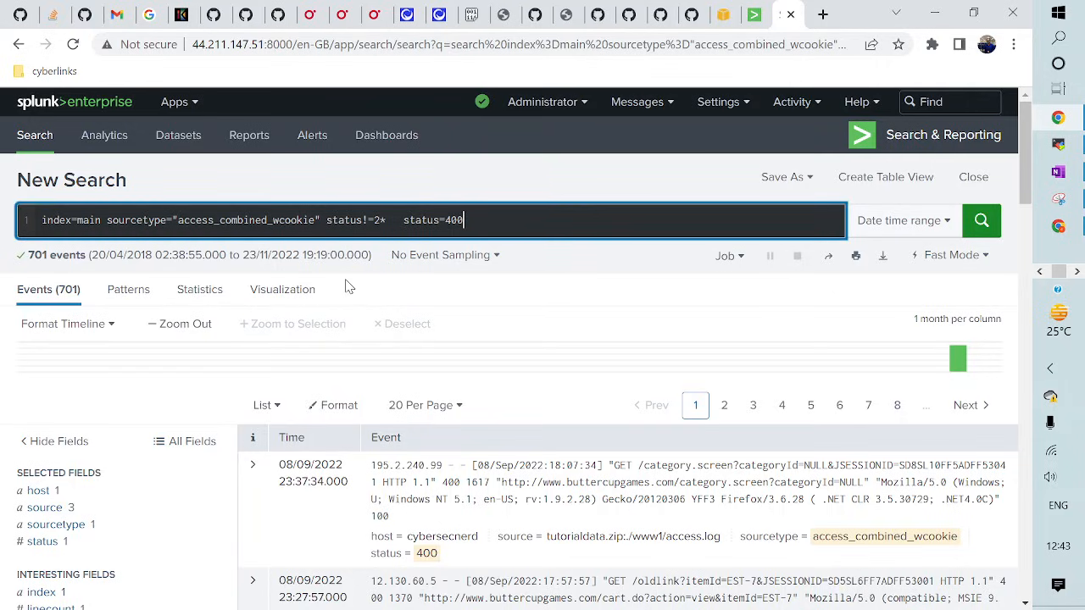
{"action": "scroll", "coordinate": [71, 496], "scroll_direction": "down", "scroll_amount": 2}
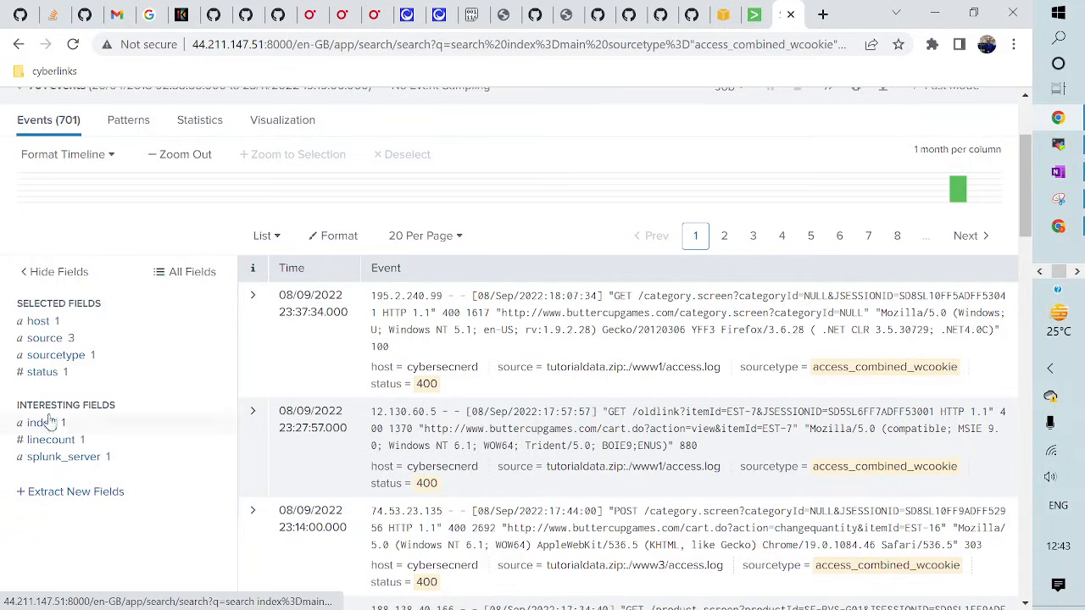
{"action": "left_click", "coordinate": [43, 373]}
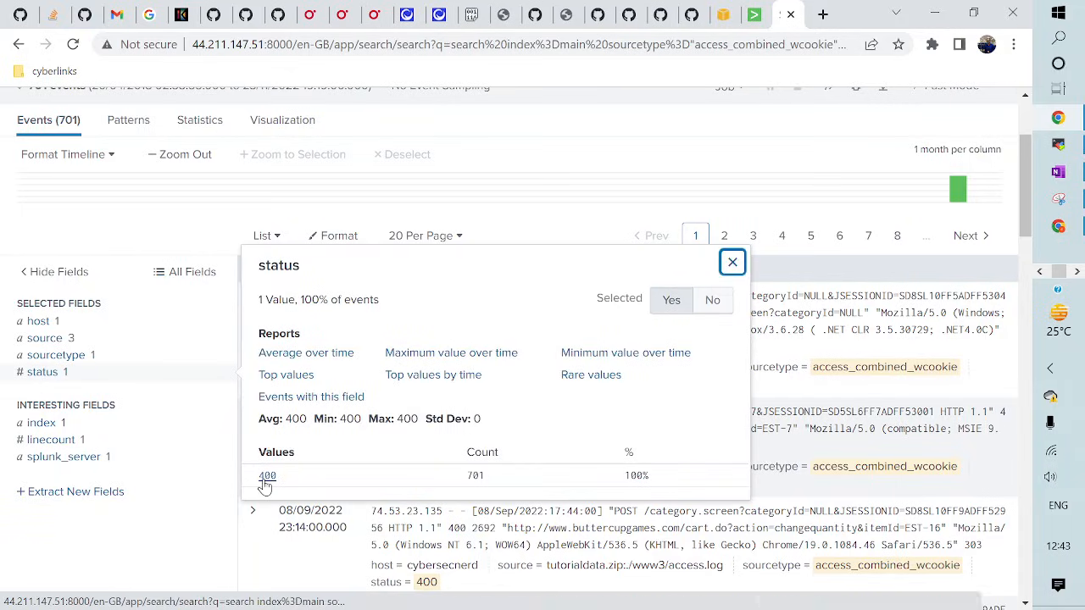
{"action": "left_click", "coordinate": [513, 222]}
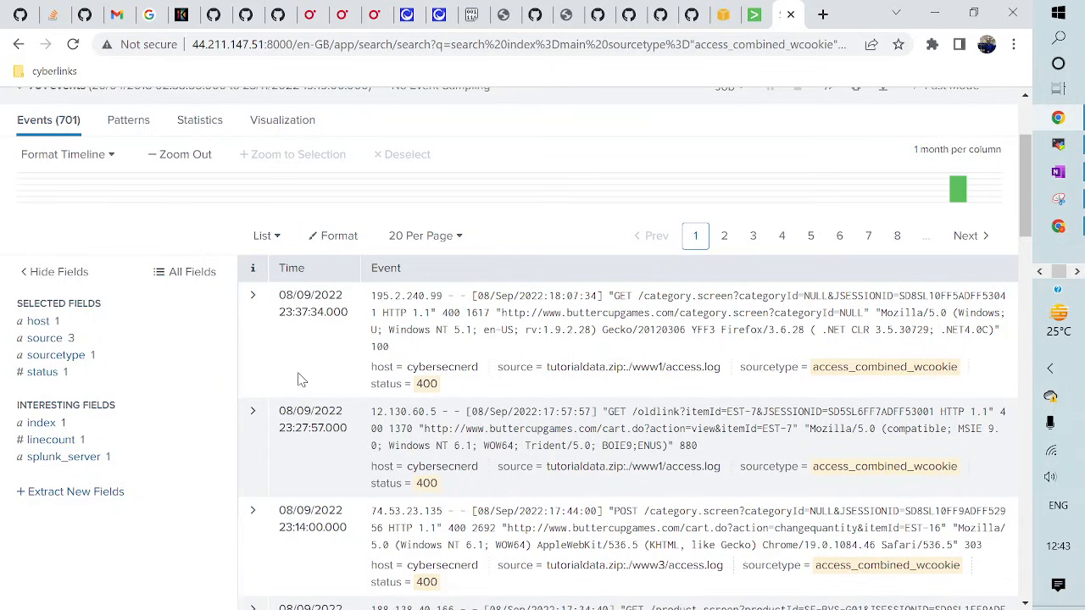
{"action": "scroll", "coordinate": [299, 379], "scroll_direction": "up", "scroll_amount": 2}
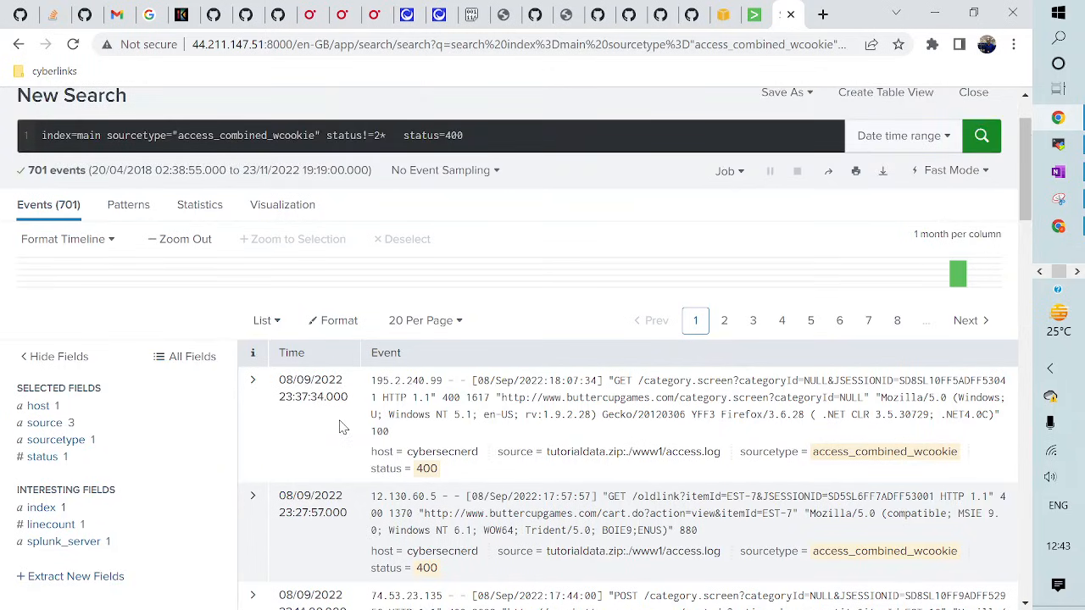
{"action": "scroll", "coordinate": [347, 424], "scroll_direction": "up", "scroll_amount": 2}
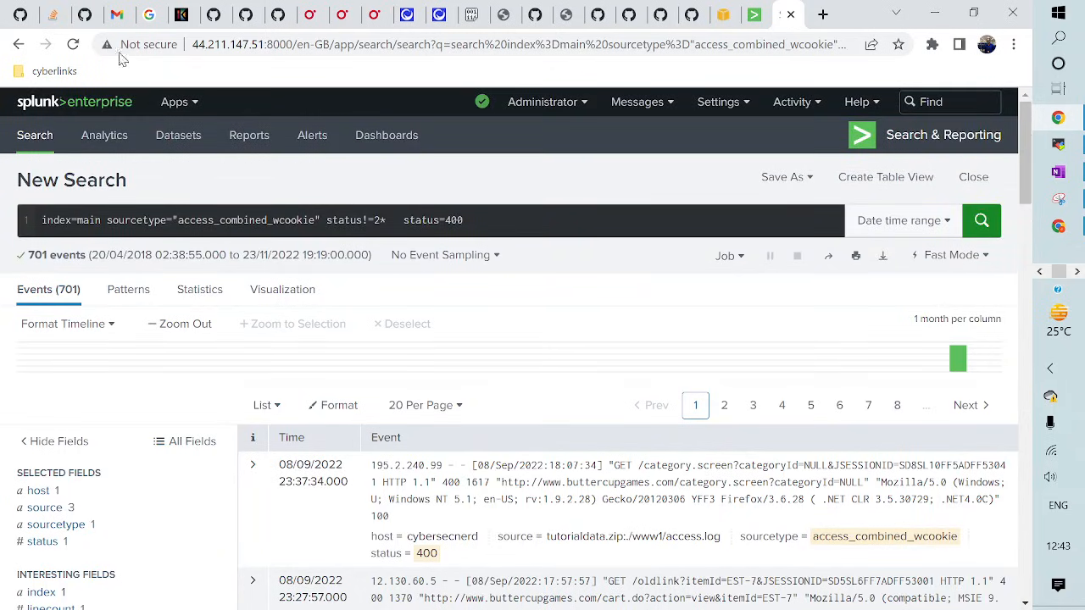
{"action": "left_click", "coordinate": [19, 44]}
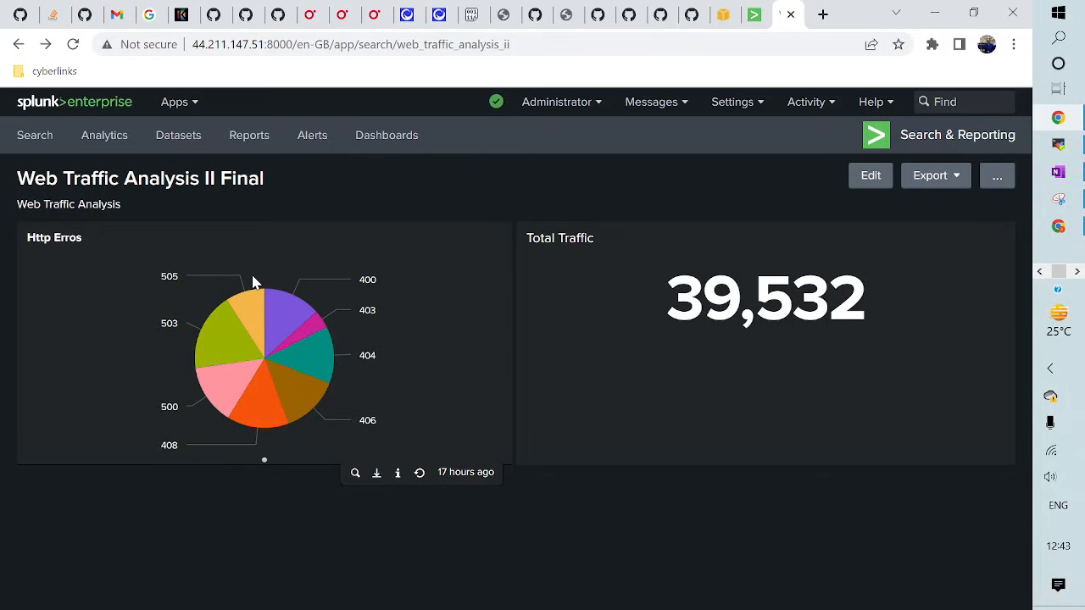
- Give the Http Erros pie chart a custom drilldown search filtering status=$click.value$ and ending | top itemId
{"action": "left_click", "coordinate": [866, 175]}
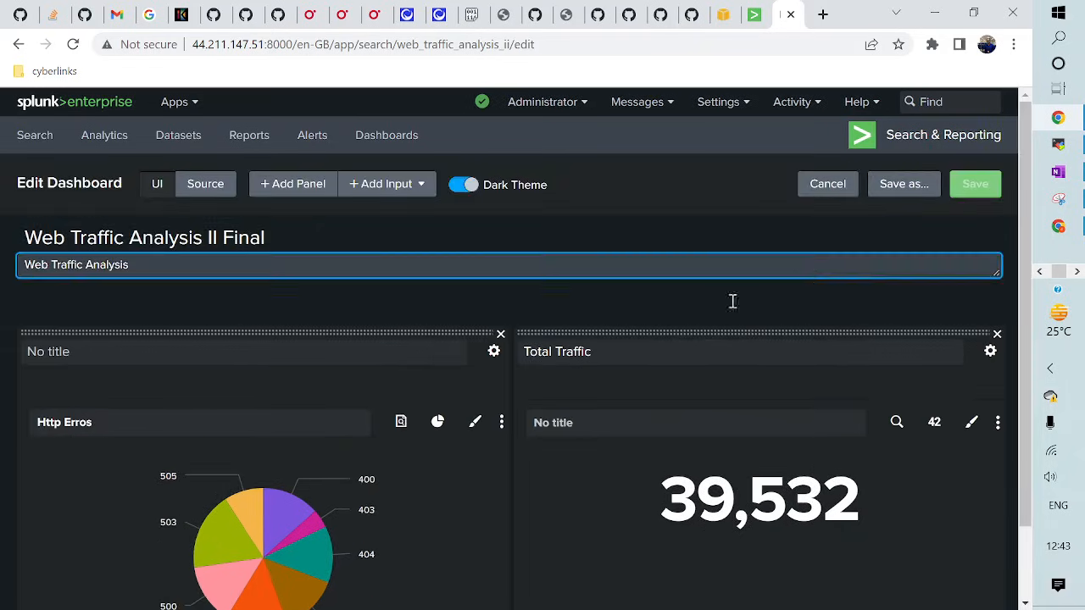
{"action": "left_click", "coordinate": [502, 422]}
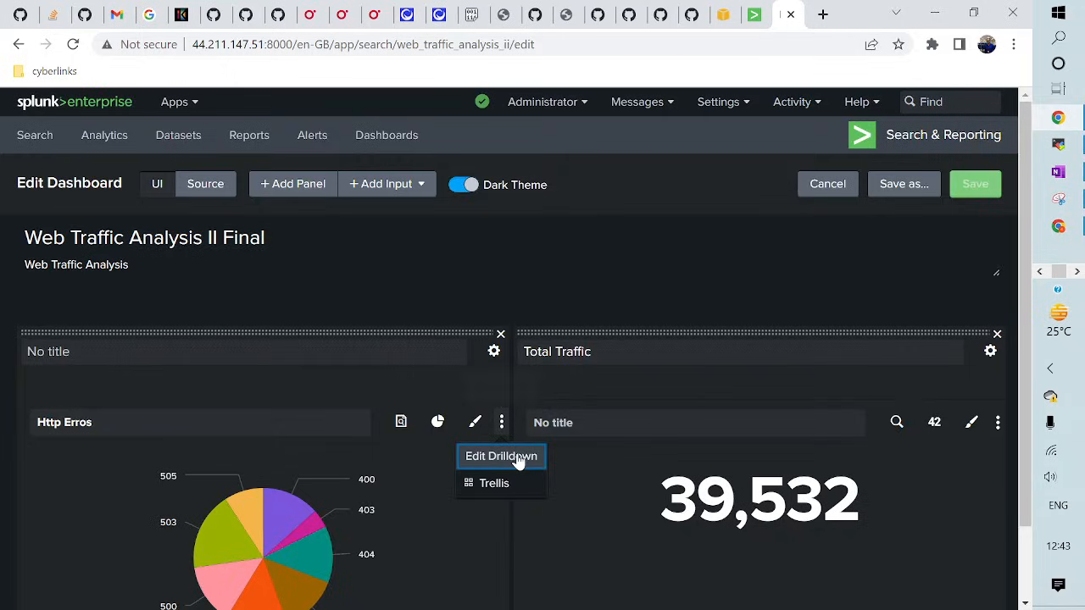
{"action": "left_click", "coordinate": [516, 456]}
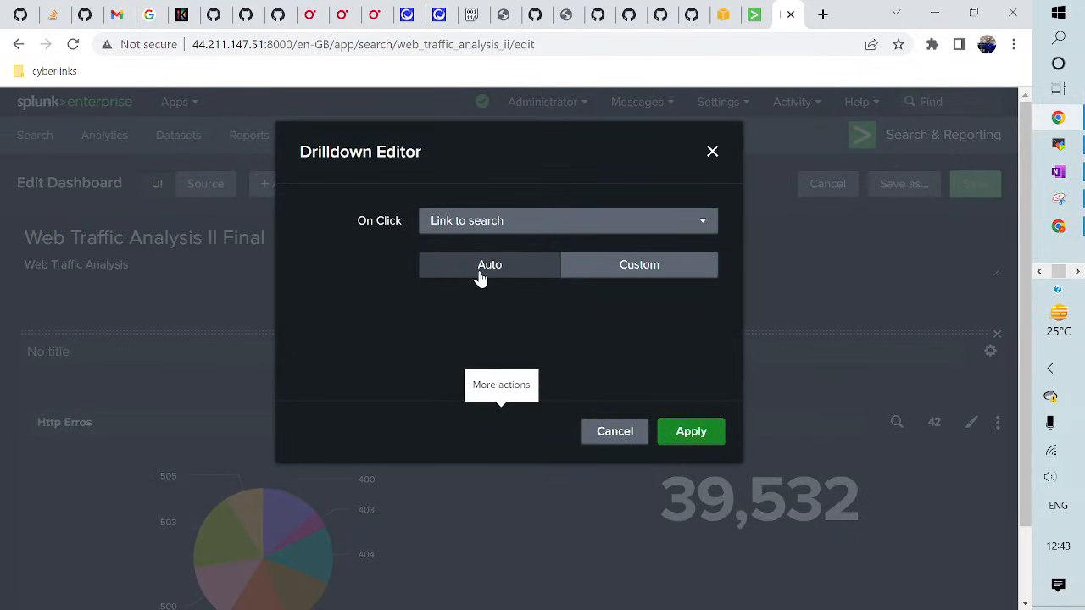
{"action": "left_click", "coordinate": [676, 275]}
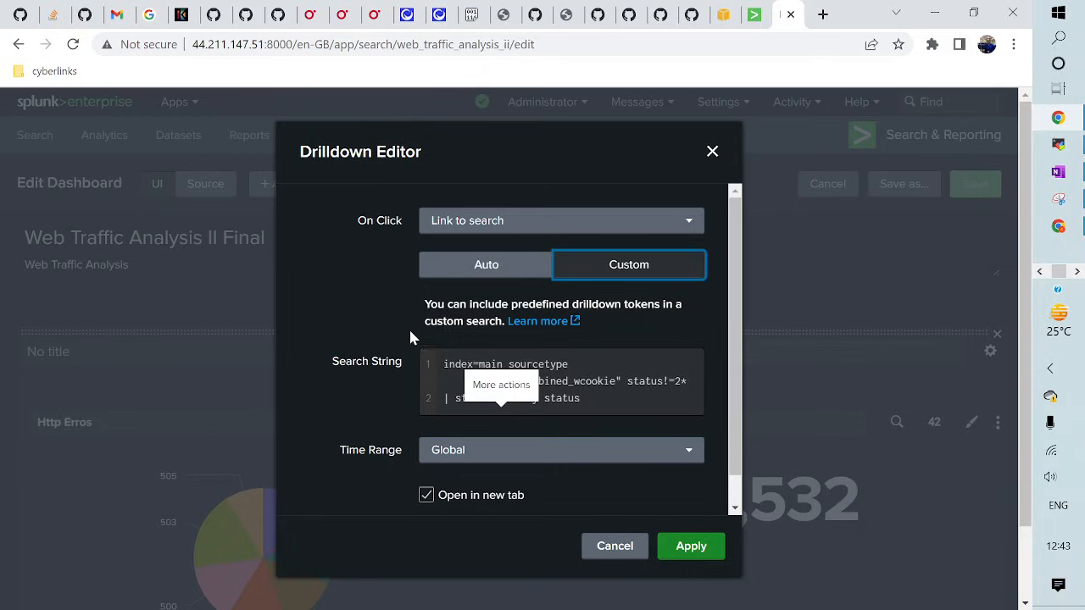
{"action": "left_click", "coordinate": [593, 398]}
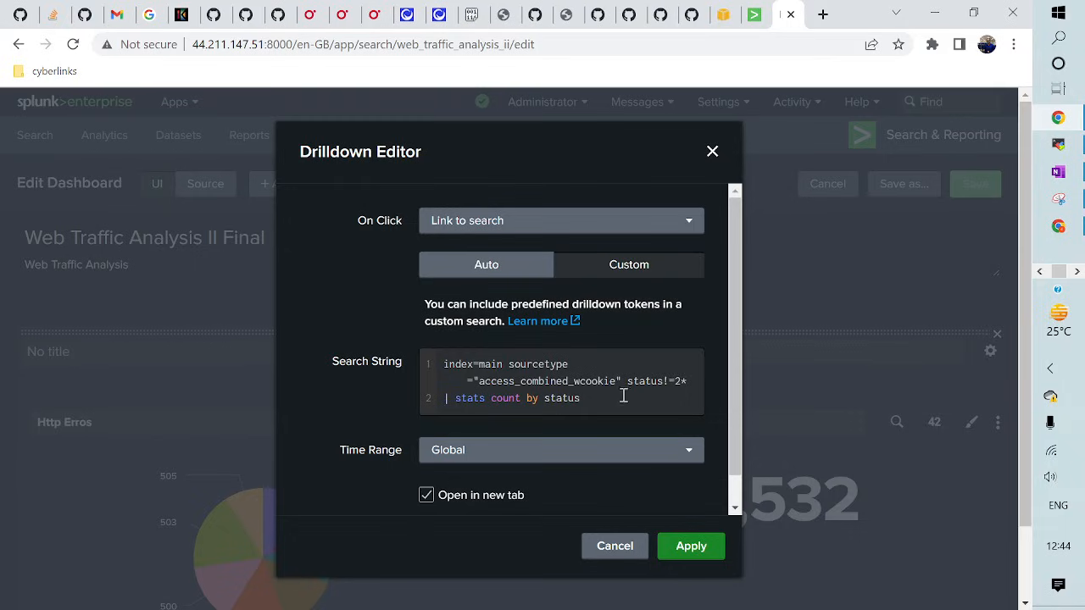
{"action": "left_click", "coordinate": [690, 383]}
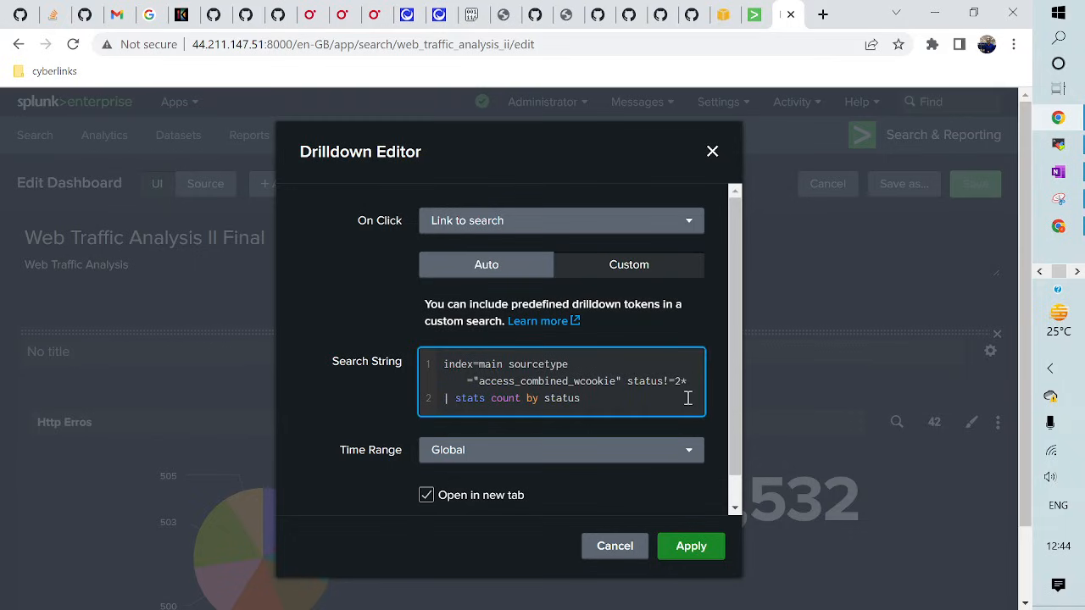
{"action": "key", "text": "BackSpace"}
{"action": "key", "text": "BackSpace"}
{"action": "key", "text": "BackSpace"}
{"action": "key", "text": "BackSpace"}
{"action": "type", "text": "= "}
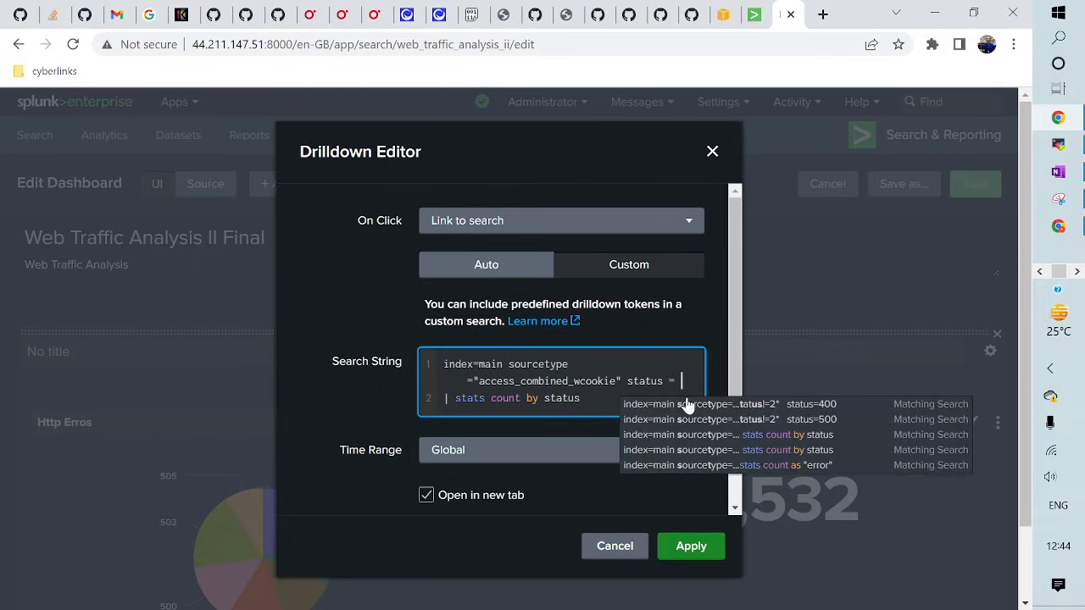
{"action": "type", "text": "$"}
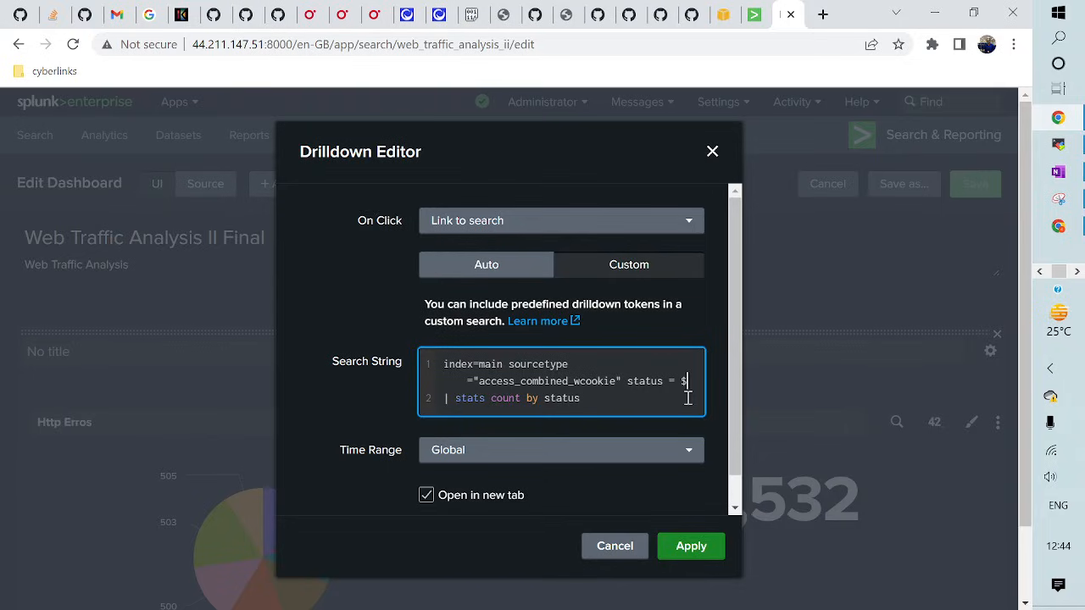
{"action": "type", "text": "click"}
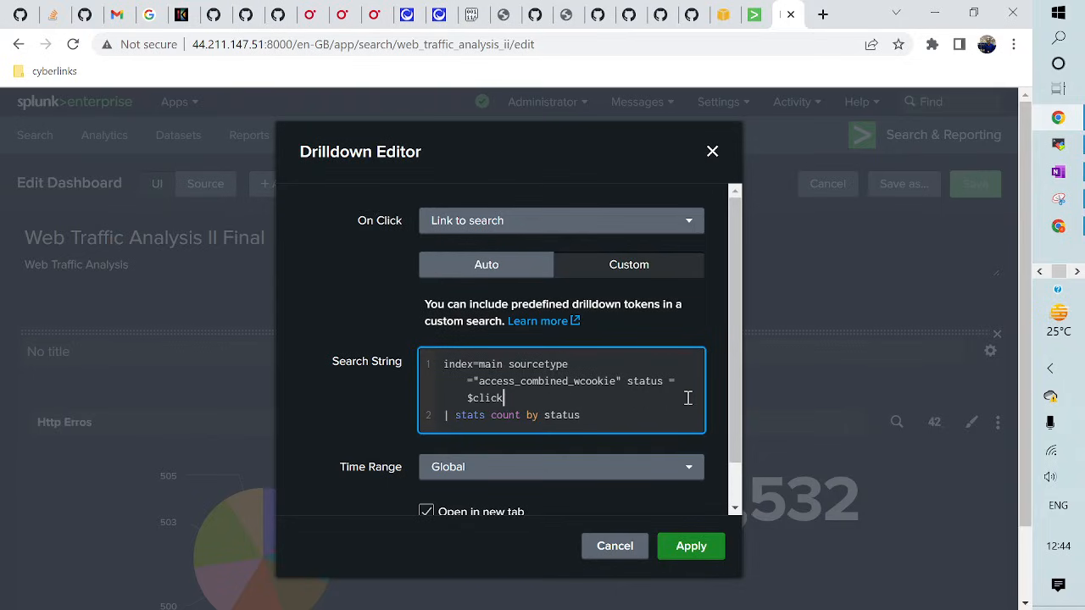
{"action": "type", "text": ".value$"}
{"action": "left_click_drag", "start_coordinate": [456, 422], "coordinate": [581, 424]}
{"action": "type", "text": "t"}
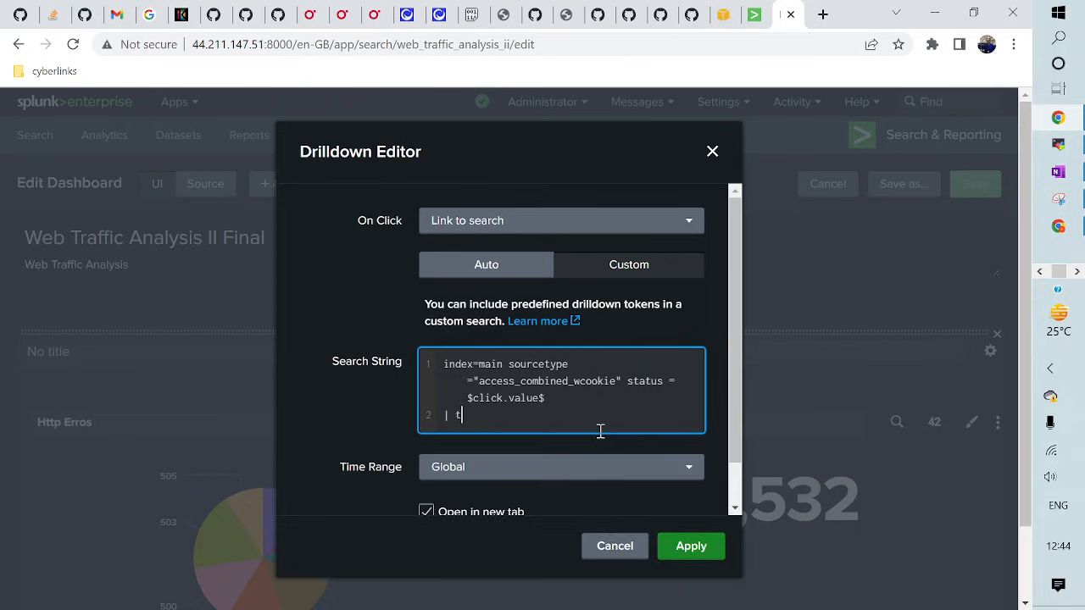
{"action": "type", "text": "op "}
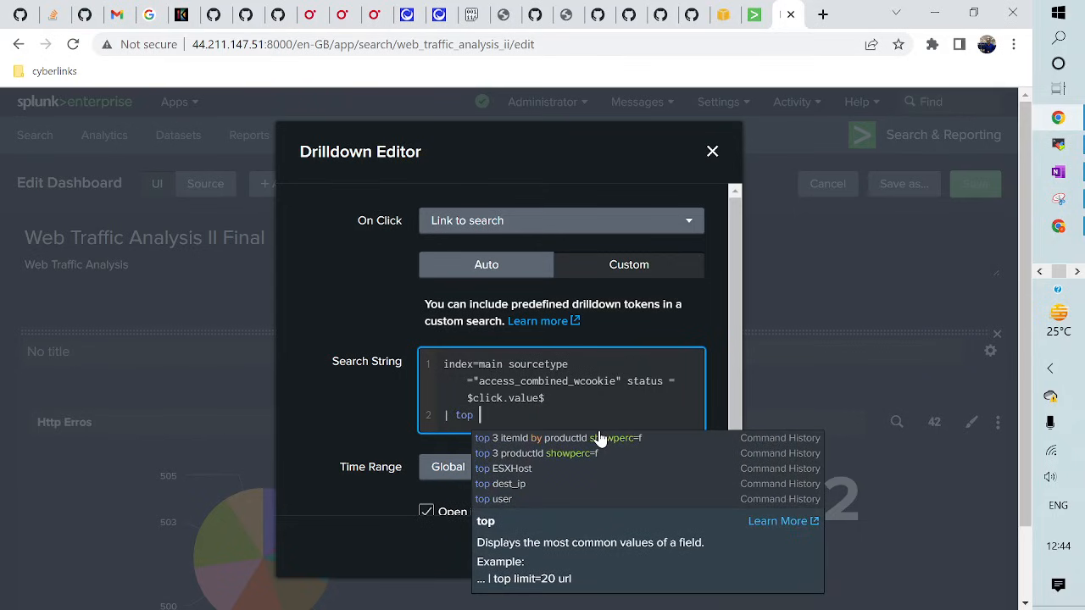
{"action": "type", "text": "itemI"}
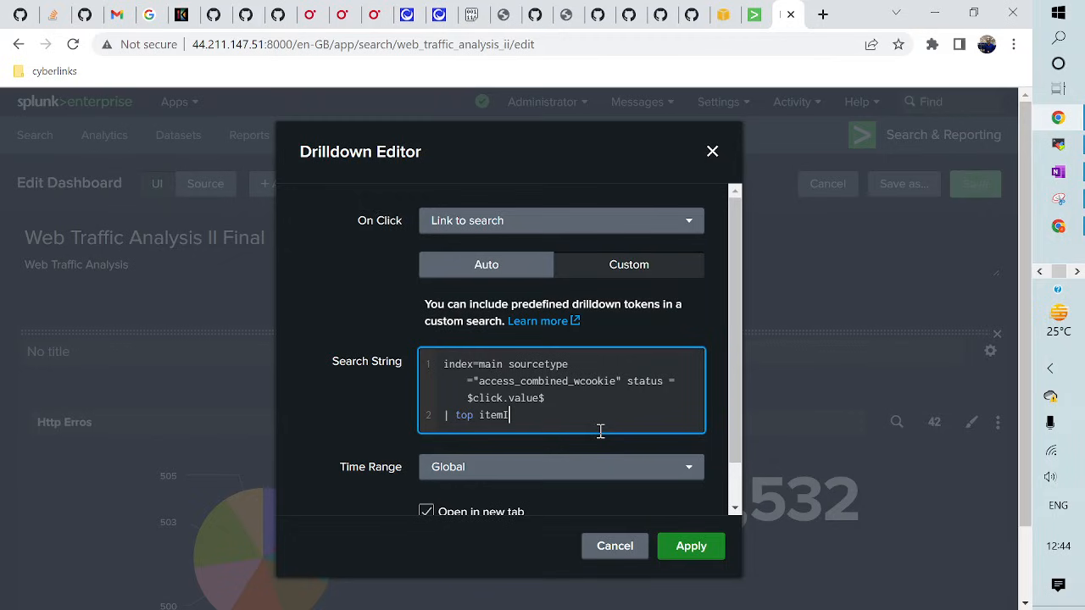
{"action": "type", "text": "d"}
- Set the drilldown time range to the time picker with All time, apply it, and save the dashboard
{"action": "left_click", "coordinate": [504, 468]}
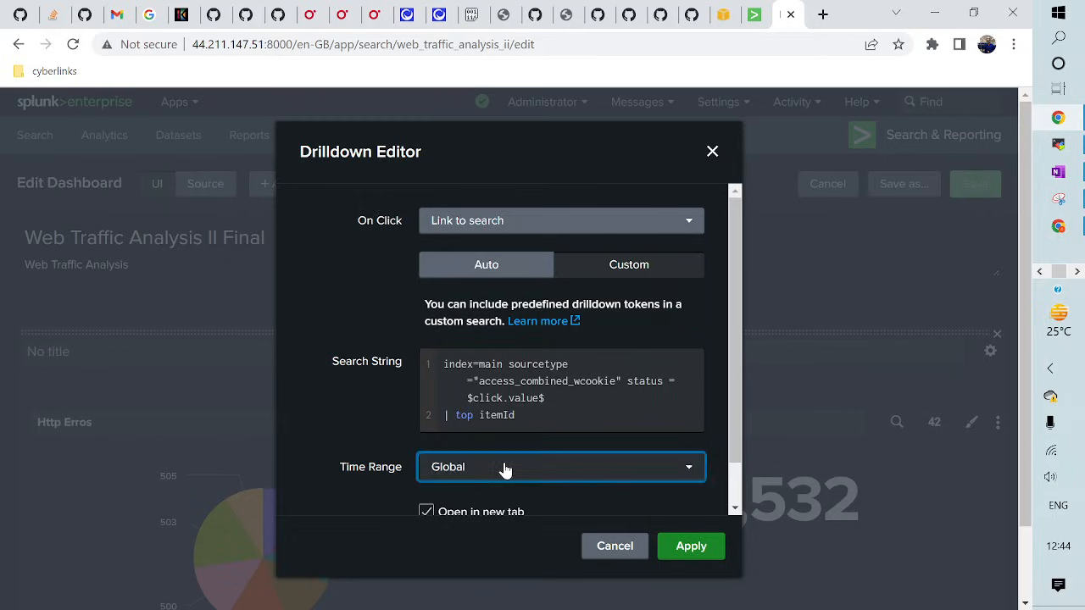
{"action": "left_click", "coordinate": [482, 512]}
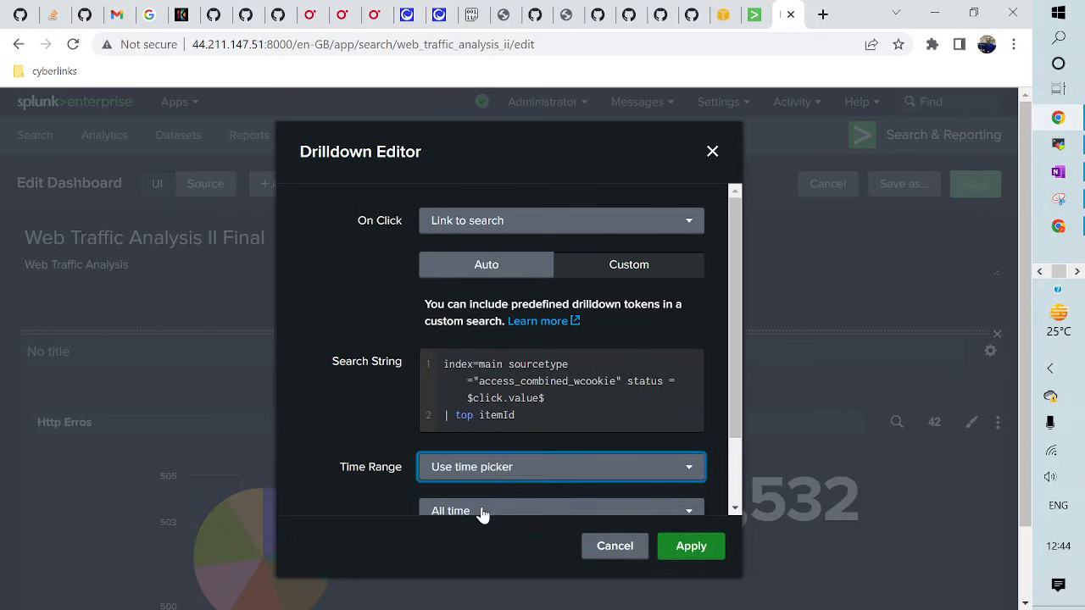
{"action": "scroll", "coordinate": [481, 514], "scroll_direction": "down", "scroll_amount": 2}
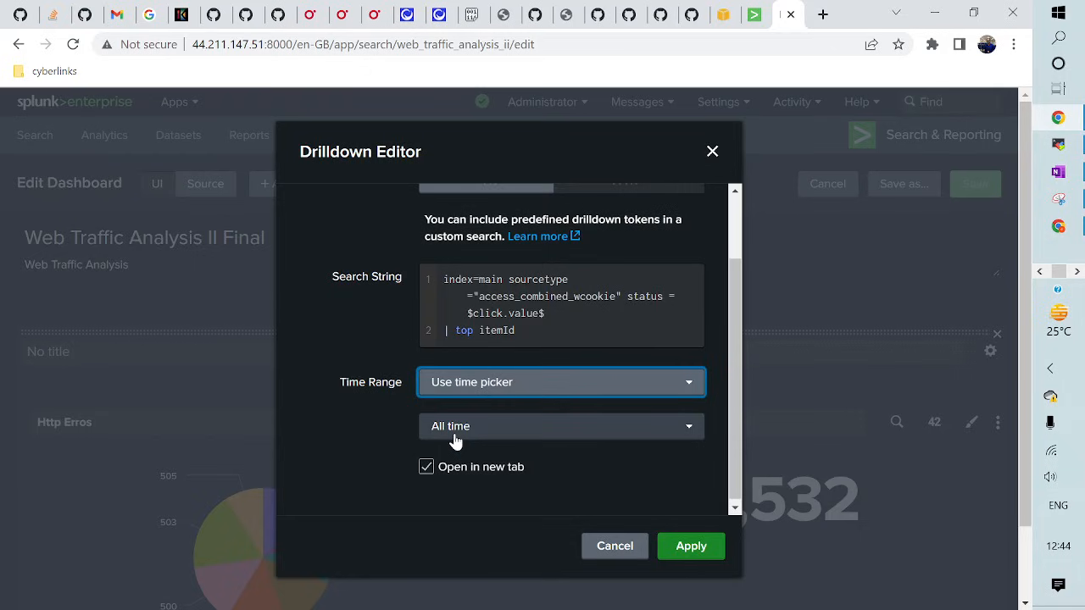
{"action": "left_click", "coordinate": [693, 549]}
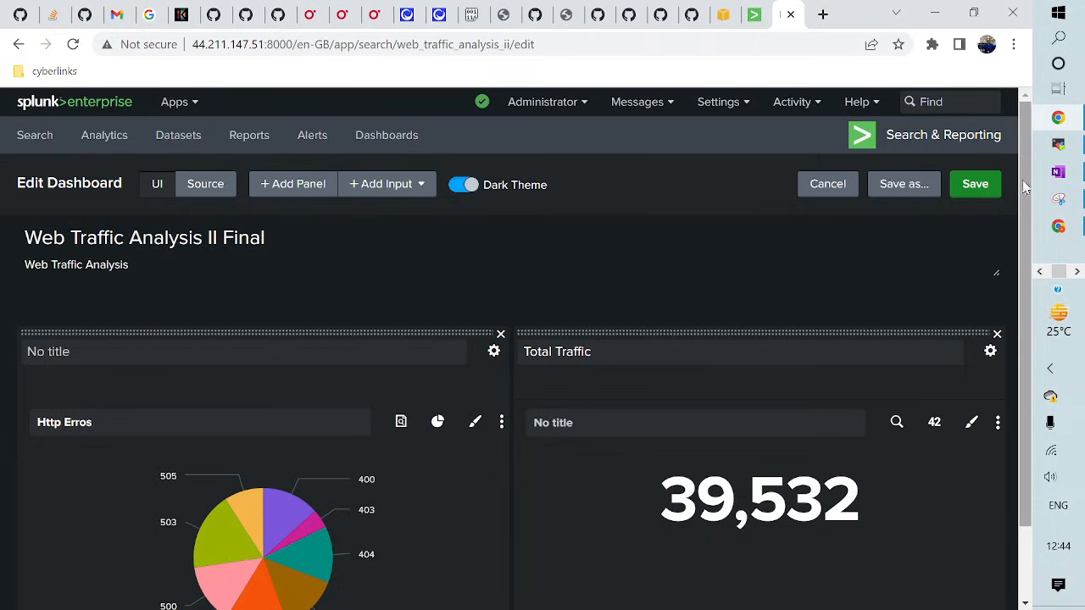
{"action": "left_click", "coordinate": [975, 184]}
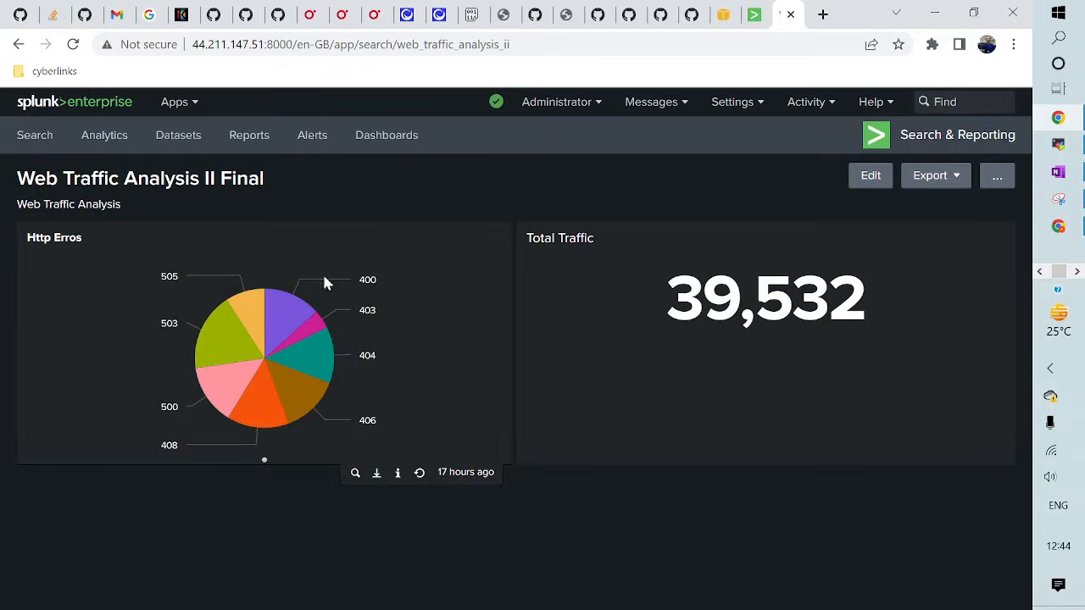
- Reload the dashboard and drill down into the 400 slice of the Http Erros pie chart
{"action": "left_click", "coordinate": [74, 50]}
{"action": "mouse_move", "coordinate": [288, 314]}
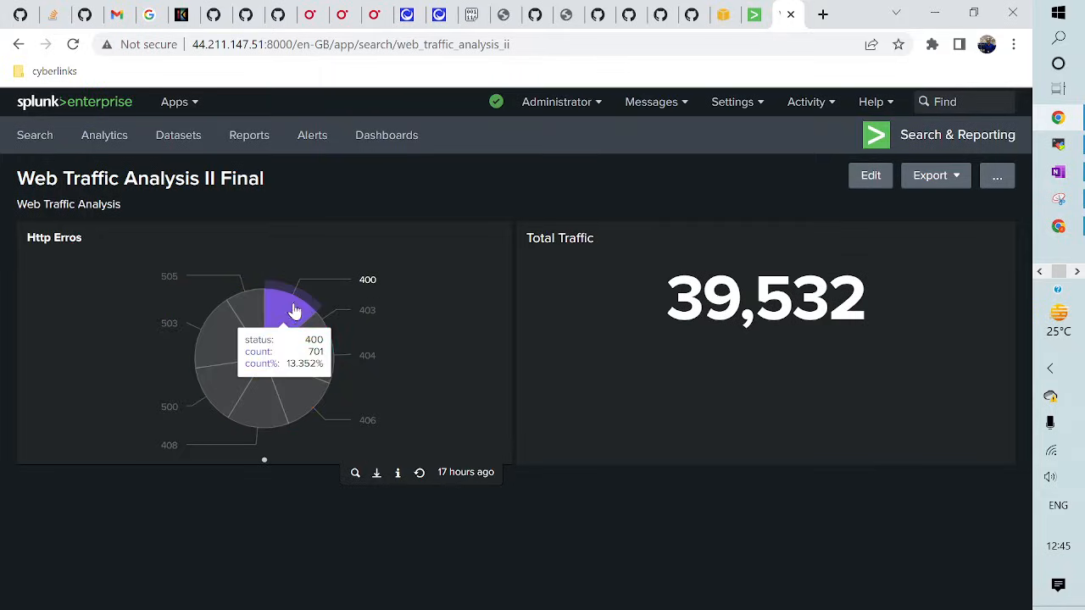
{"action": "left_click", "coordinate": [293, 310]}
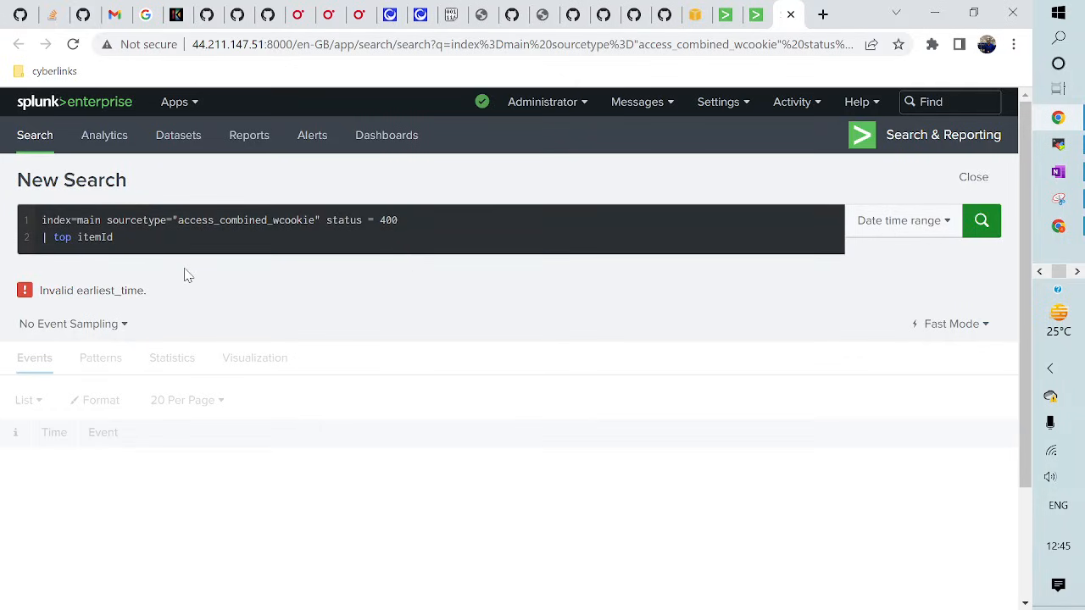
- Inspect the failing search's time range picker, then return to the dashboard tab
{"action": "left_click", "coordinate": [888, 227]}
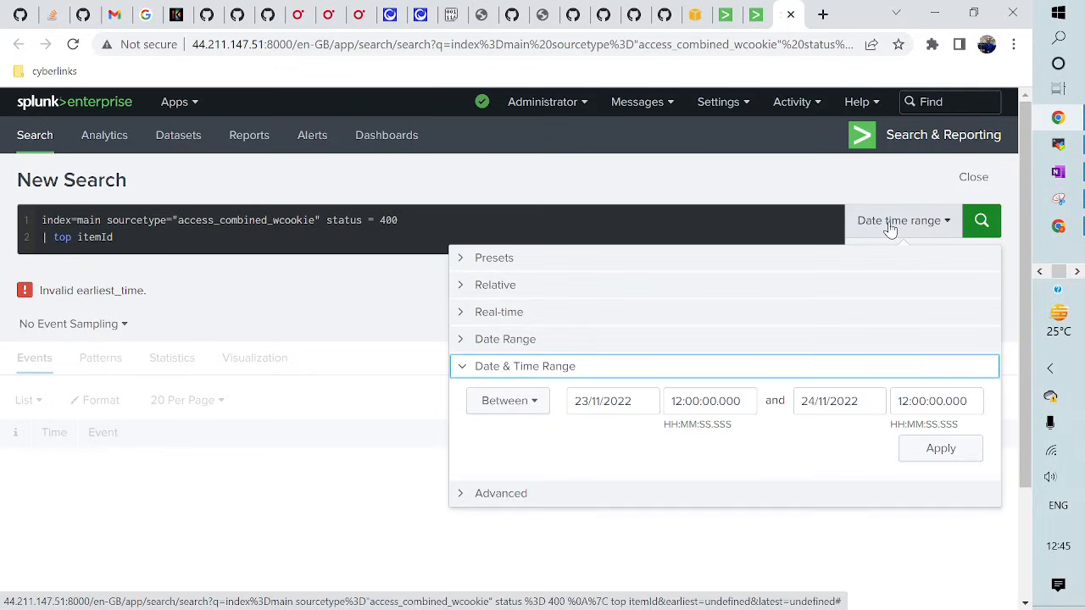
{"action": "left_click", "coordinate": [697, 187]}
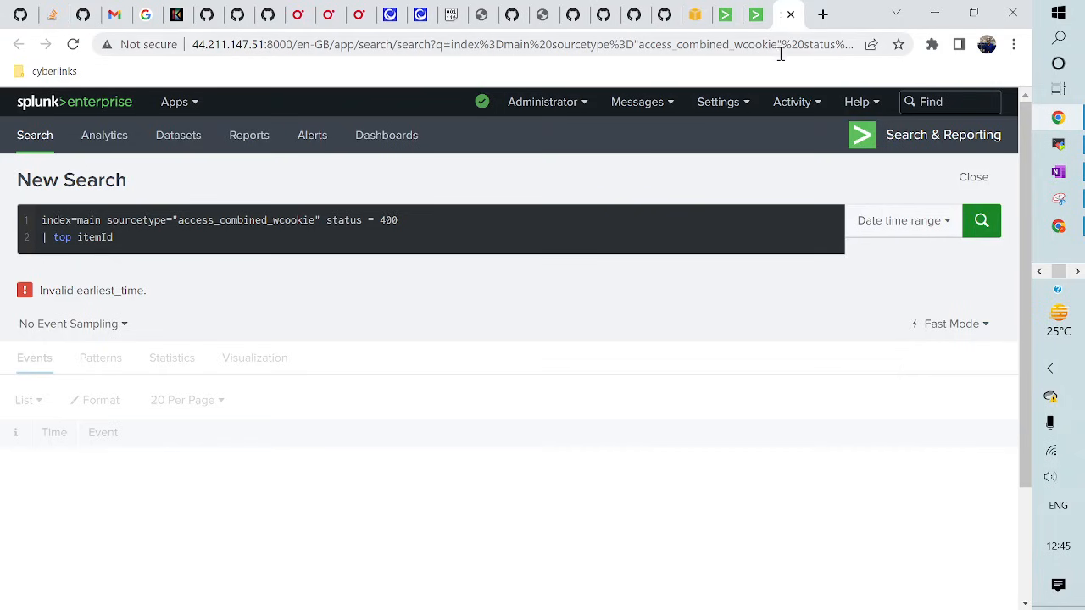
{"action": "left_click", "coordinate": [755, 14]}
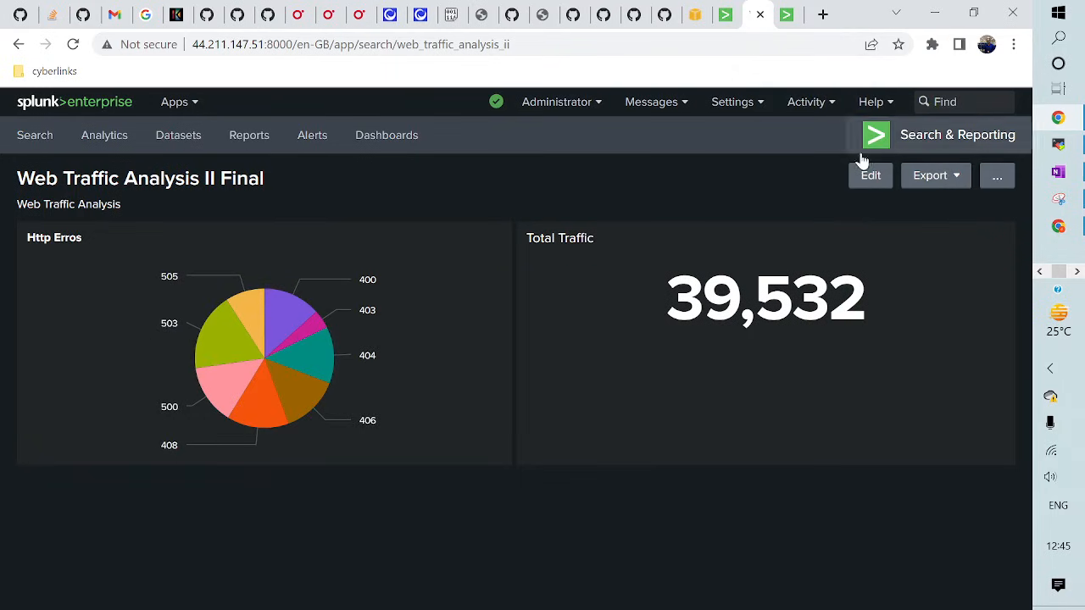
- Switch the Http Erros drilldown to the time picker's Presets > All time, apply, and save the dashboard
{"action": "left_click", "coordinate": [874, 181]}
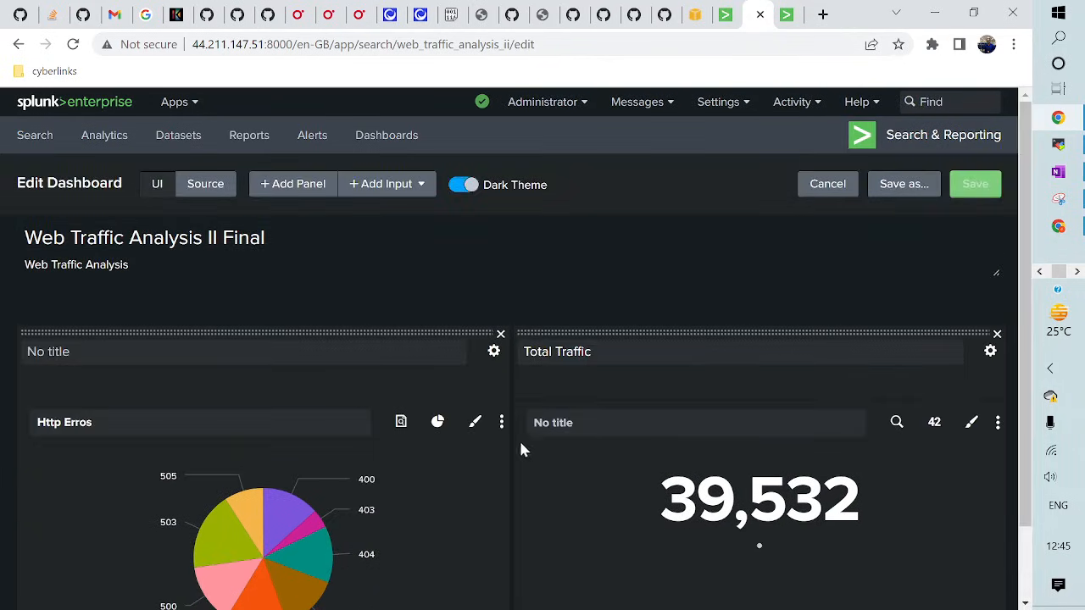
{"action": "left_click", "coordinate": [501, 421]}
{"action": "left_click", "coordinate": [501, 456]}
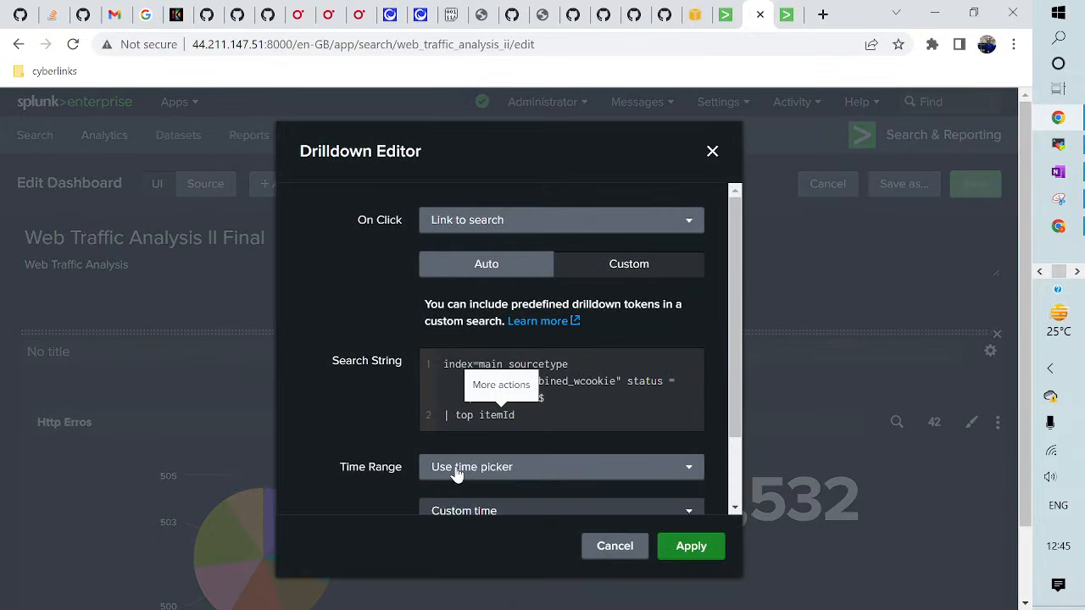
{"action": "left_click", "coordinate": [458, 474]}
{"action": "left_click", "coordinate": [492, 419]}
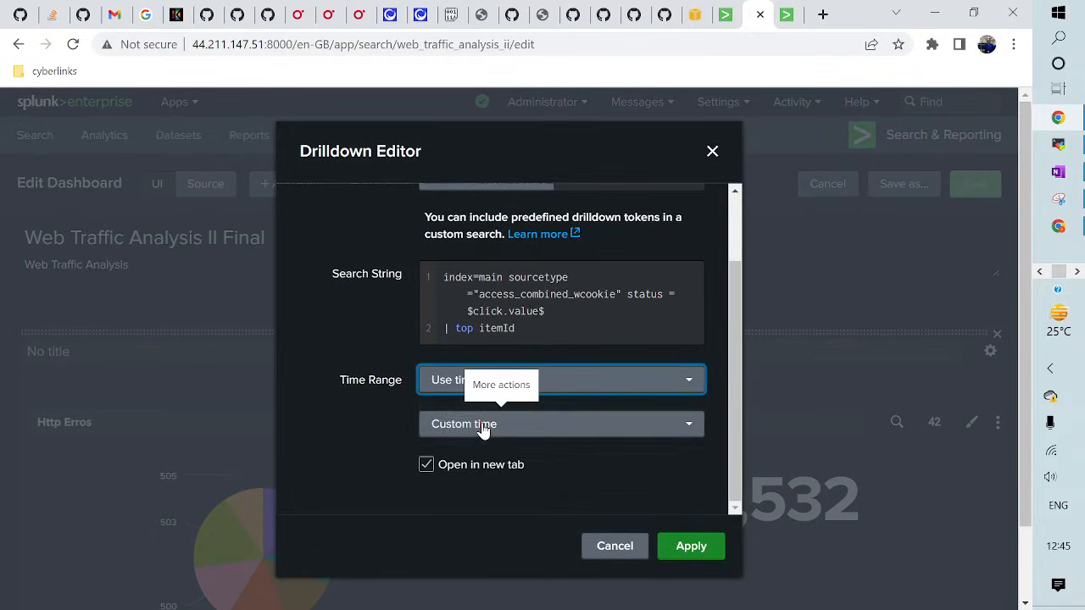
{"action": "left_click", "coordinate": [465, 425]}
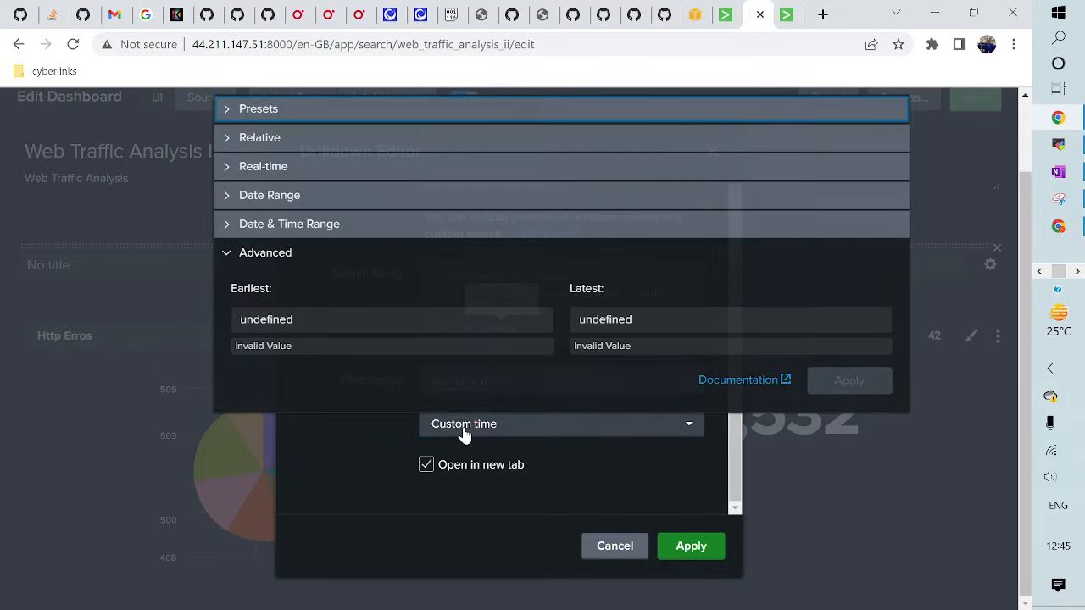
{"action": "scroll", "coordinate": [284, 307], "scroll_direction": "up", "scroll_amount": 2}
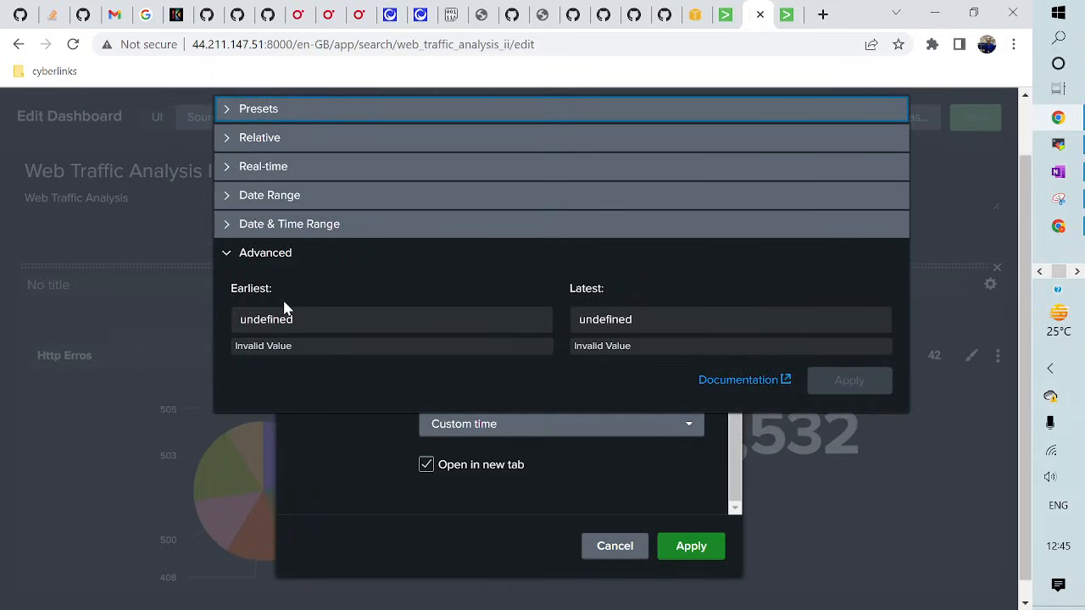
{"action": "left_click", "coordinate": [229, 111]}
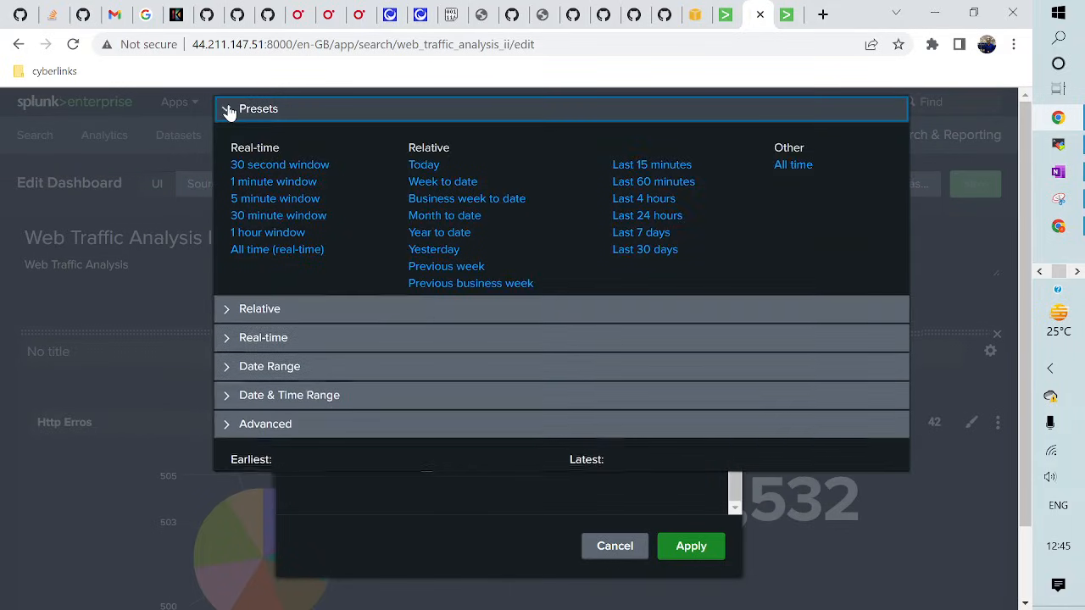
{"action": "left_click", "coordinate": [794, 167]}
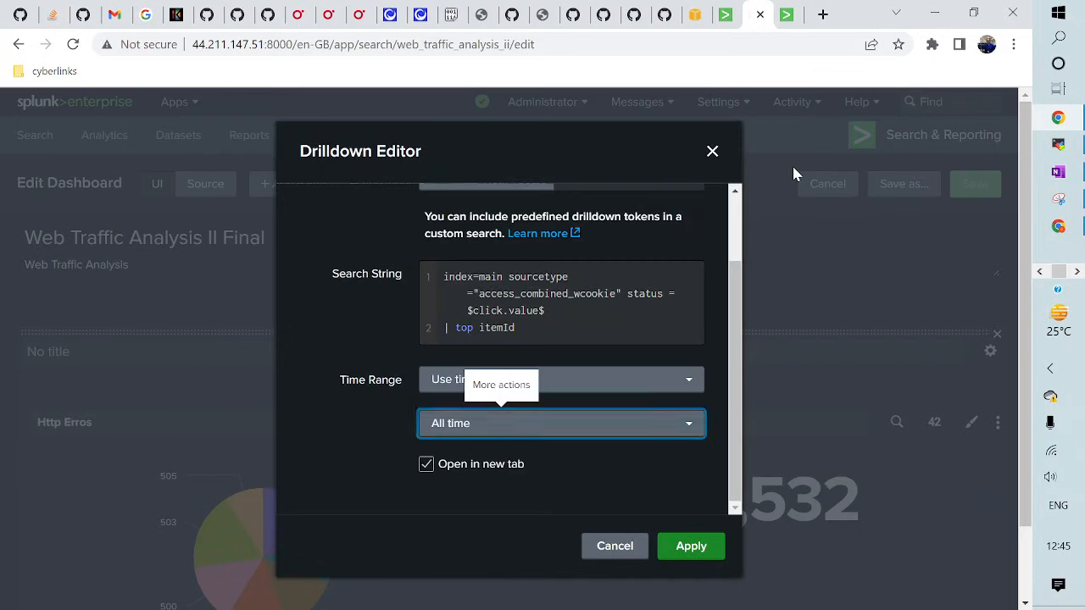
{"action": "left_click", "coordinate": [698, 549]}
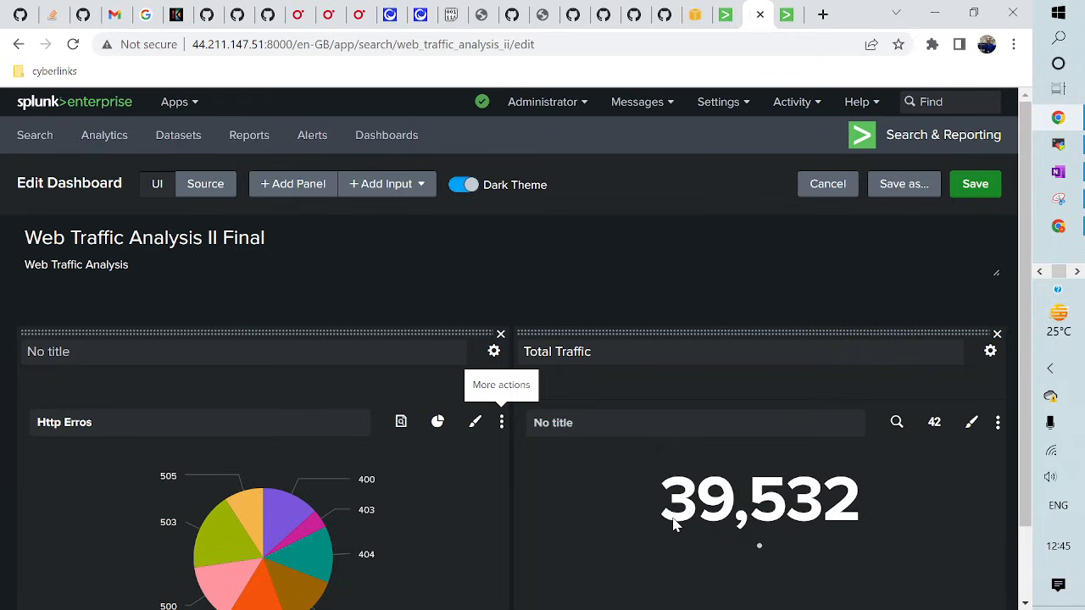
{"action": "left_click", "coordinate": [973, 186]}
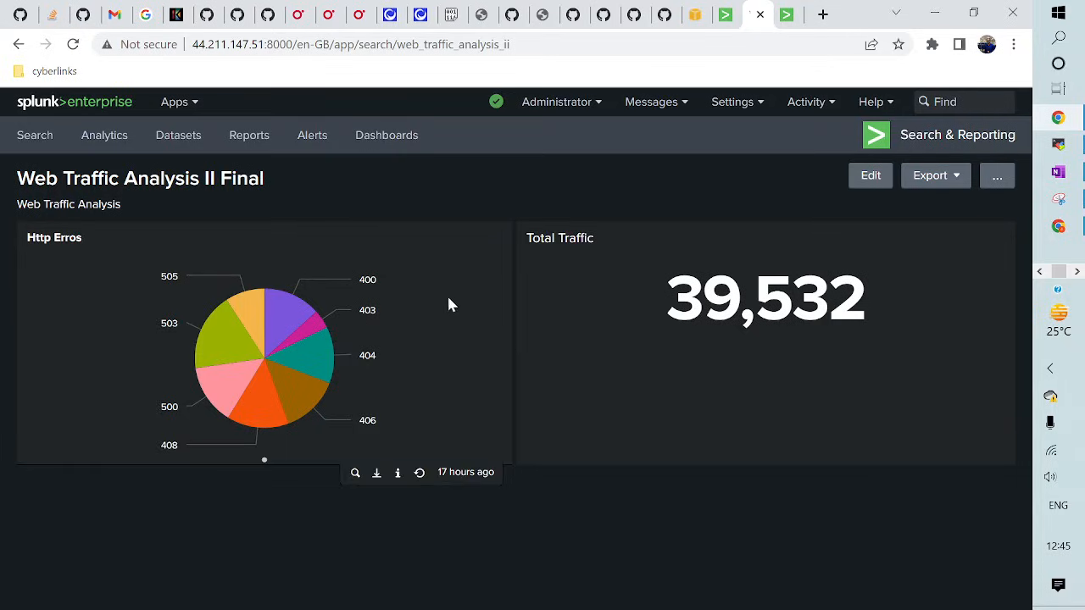
- Reload the dashboard and click the pie chart's 400 slice to open its drilldown search
{"action": "left_click", "coordinate": [73, 45]}
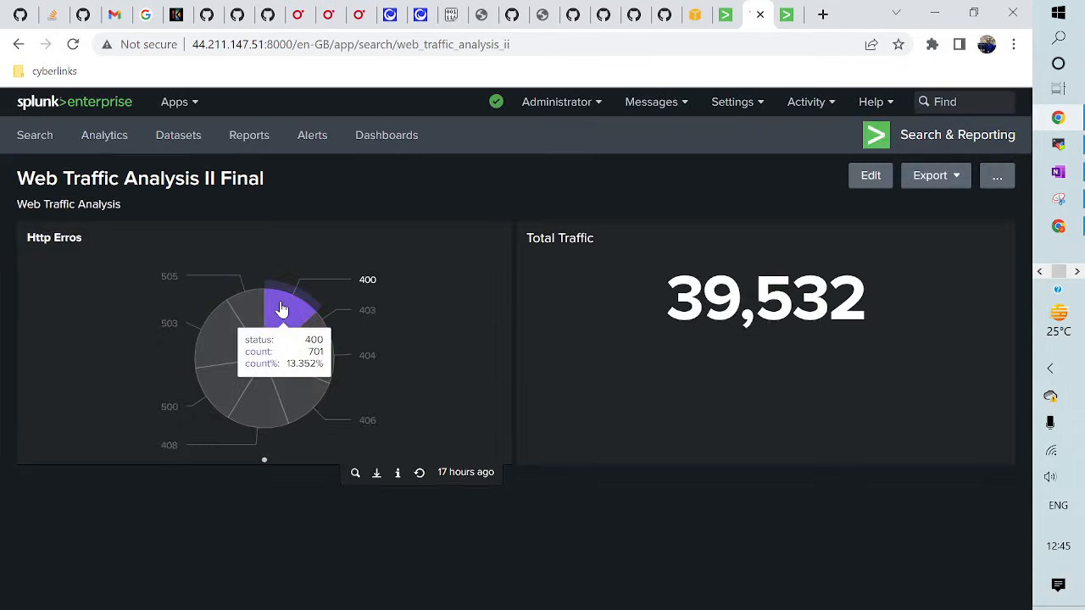
{"action": "left_click", "coordinate": [281, 301]}
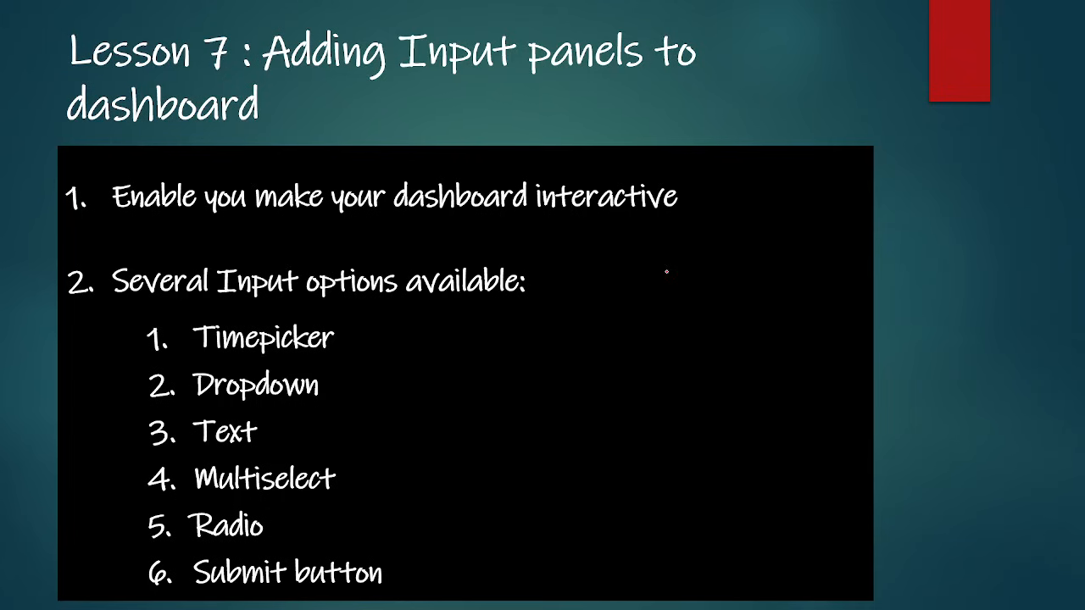
- Switch back to the Chrome window showing the Splunk product revenue search
{"action": "key", "text": "alt+Tab"}
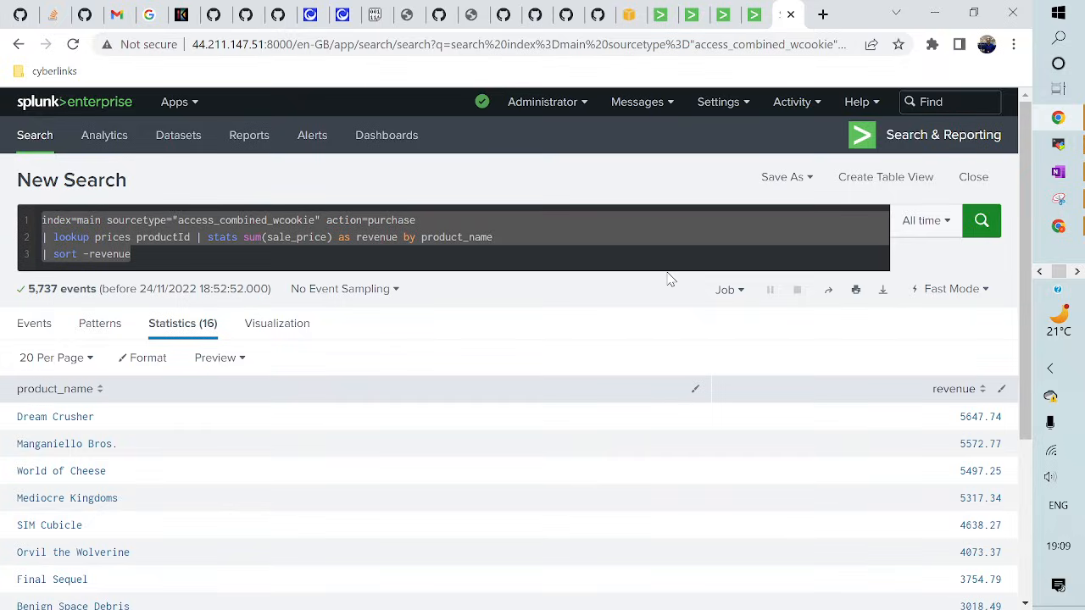
- Copy the product revenue query and paste it into the empty search tab's search box
{"action": "left_click", "coordinate": [294, 251]}
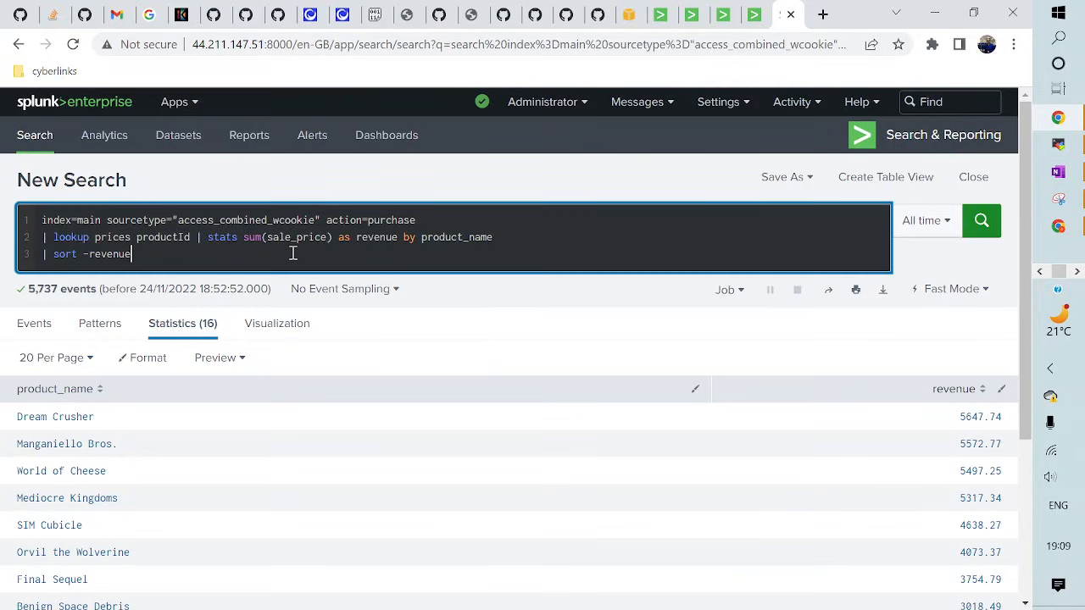
{"action": "key", "text": "ctrl+a"}
{"action": "key", "text": "ctrl+c"}
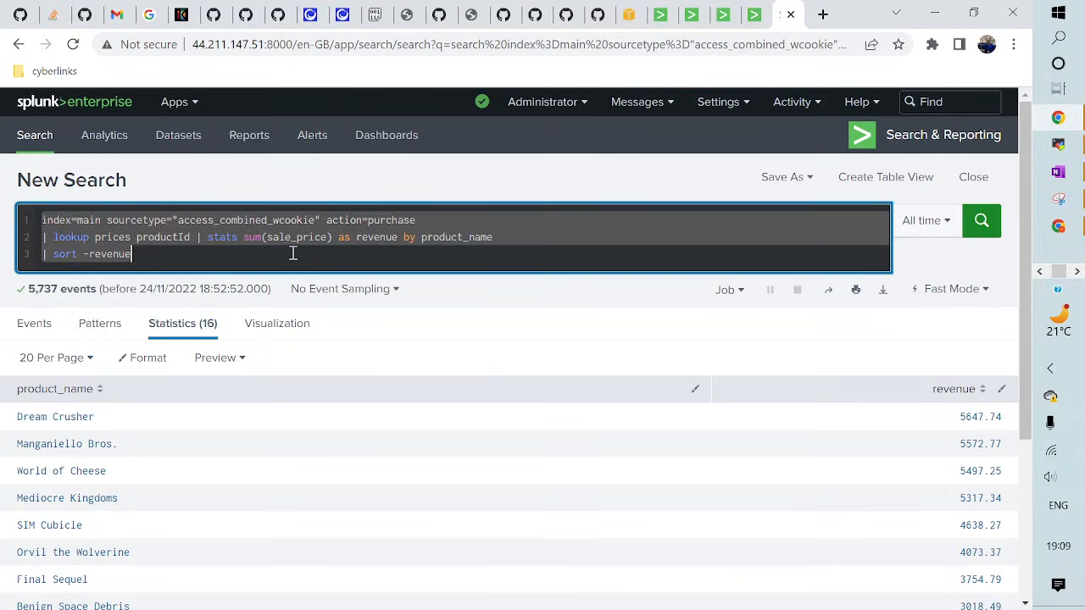
{"action": "key", "text": "ctrl+shift+Tab"}
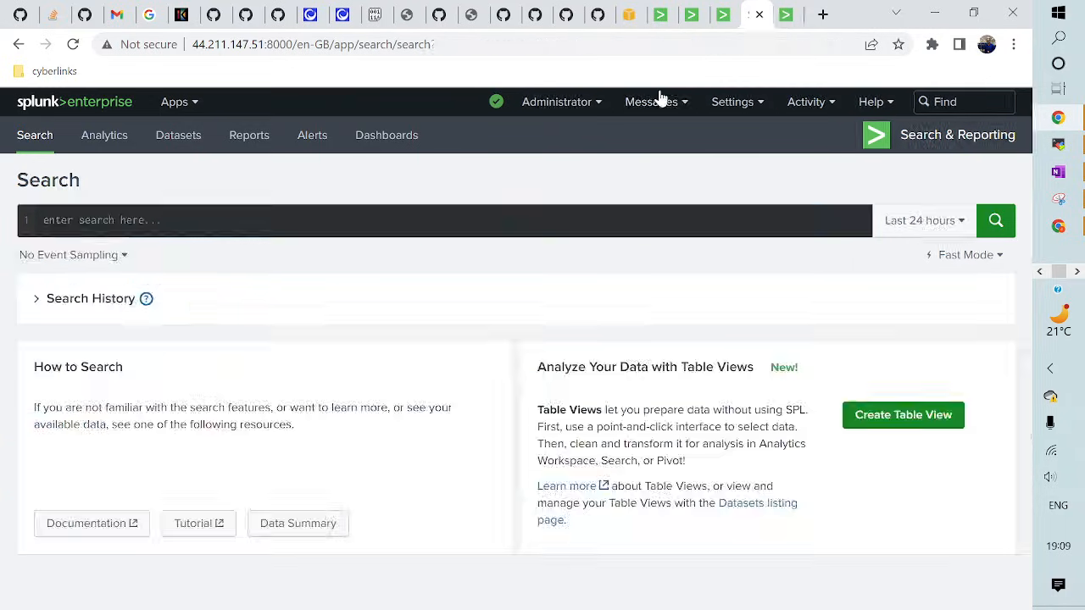
{"action": "left_click", "coordinate": [395, 223]}
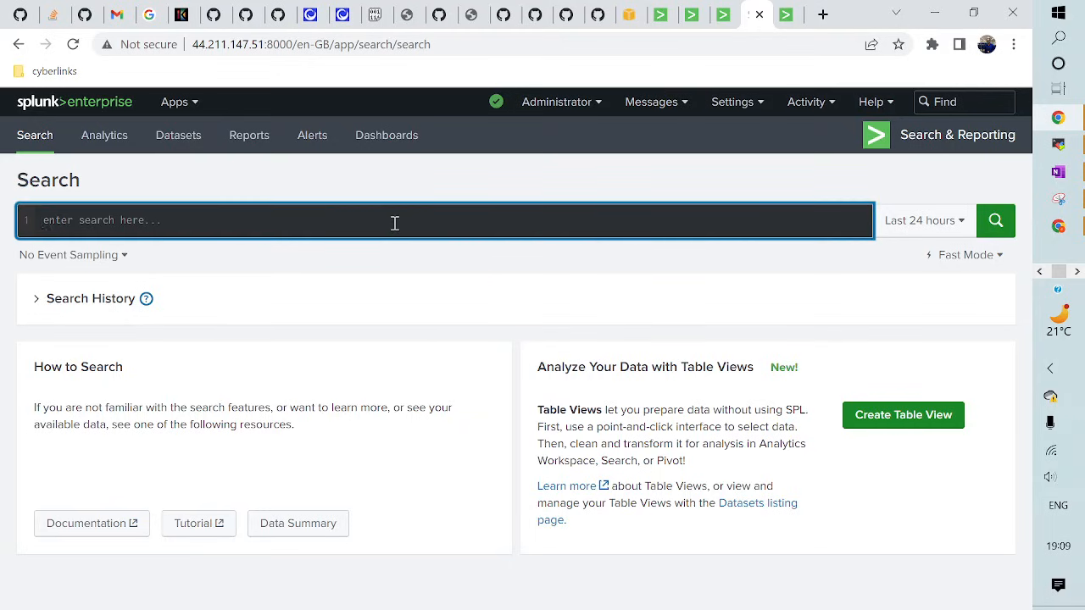
{"action": "key", "text": "ctrl+v"}
- Run the pasted revenue search over All time and start saving it to a new dashboard
{"action": "left_click", "coordinate": [933, 224]}
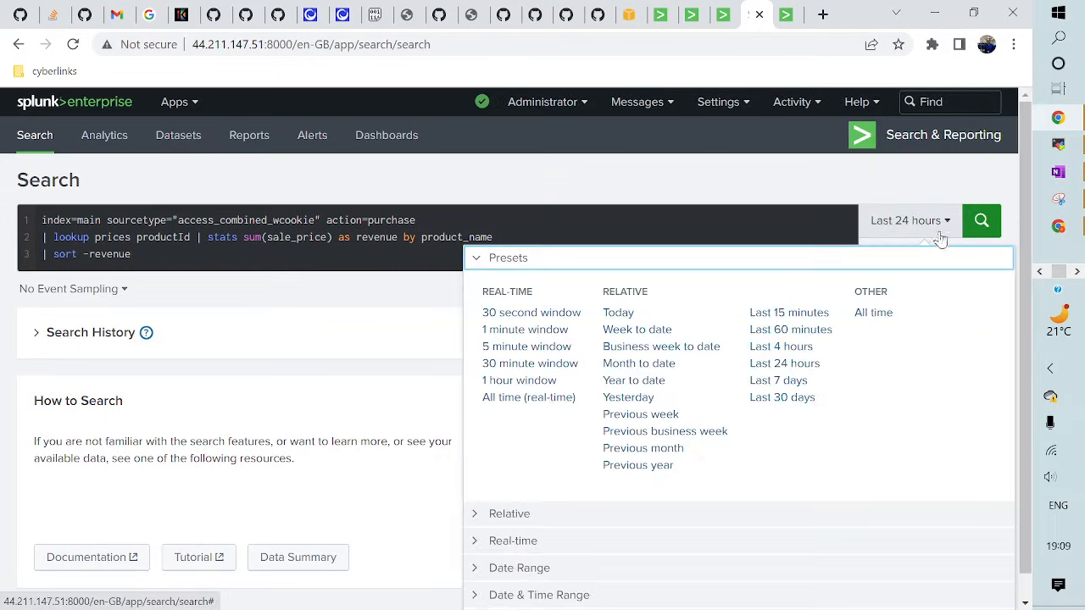
{"action": "left_click", "coordinate": [874, 312]}
{"action": "left_click", "coordinate": [989, 223]}
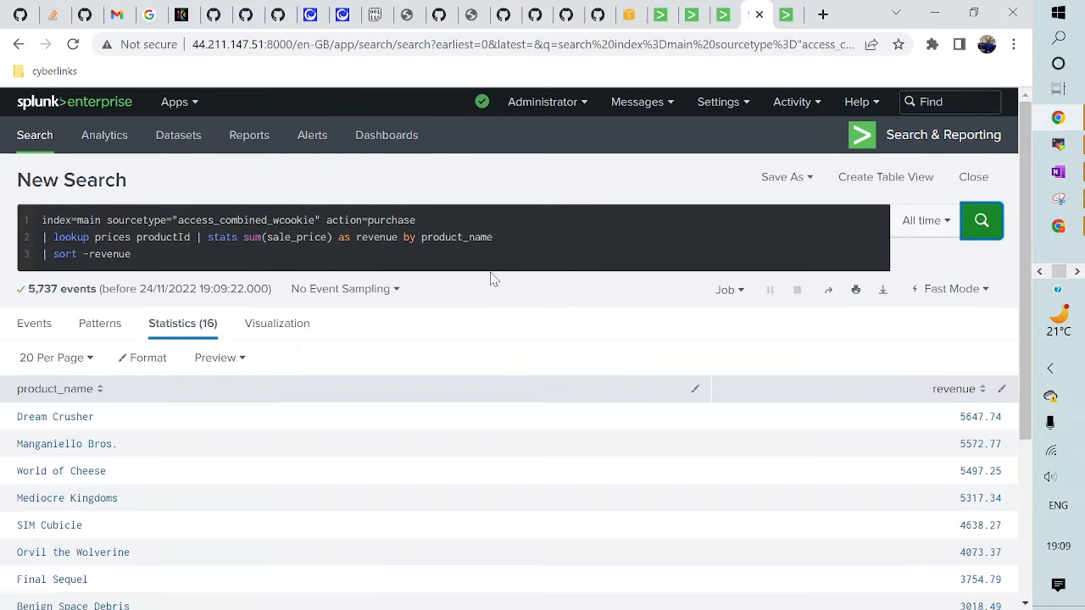
{"action": "left_click", "coordinate": [770, 181]}
{"action": "left_click", "coordinate": [752, 288]}
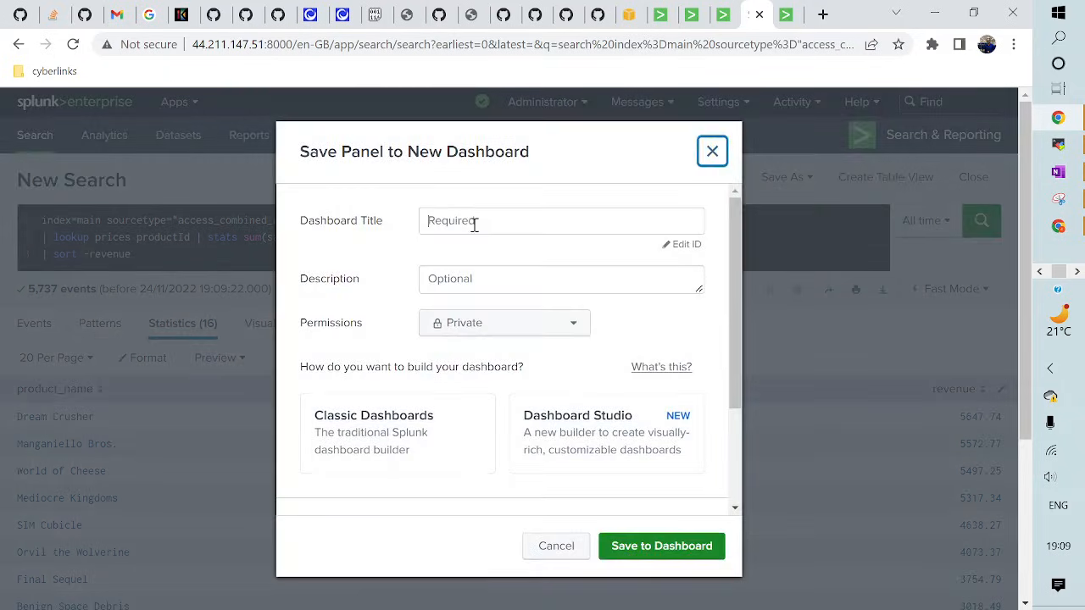
- Save the search as a 'Product Revenue' panel on new classic dashboard 'pro perf' and view it
{"action": "left_click", "coordinate": [475, 223]}
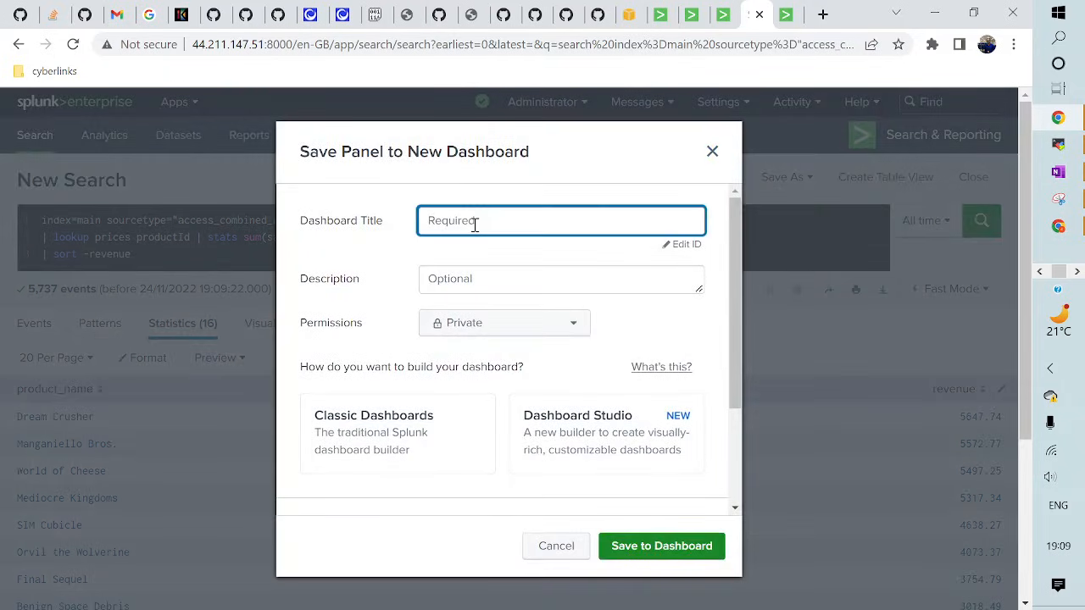
{"action": "type", "text": "pro perf"}
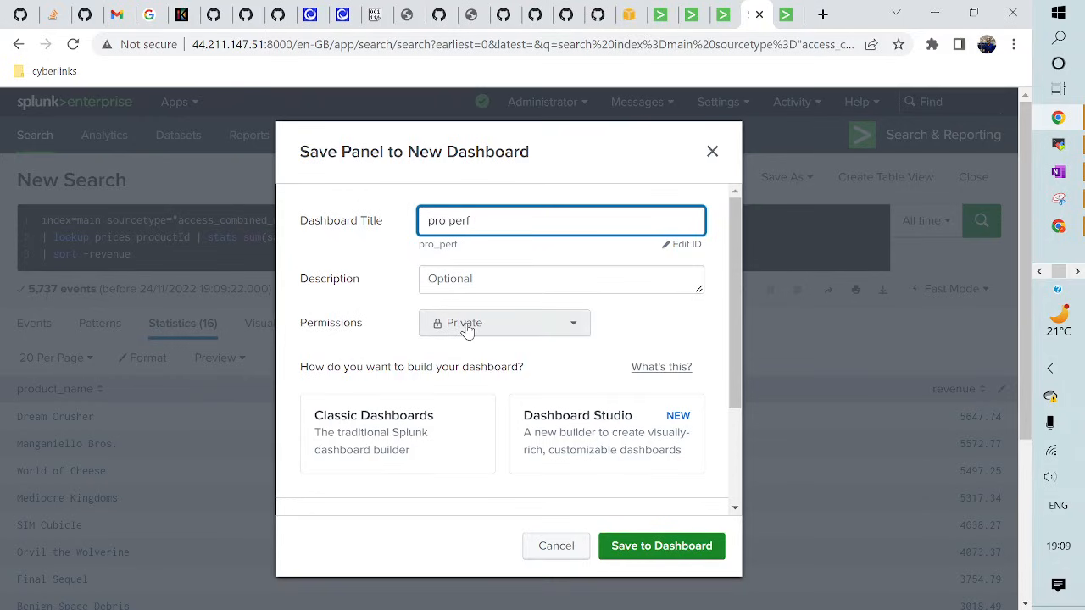
{"action": "left_click", "coordinate": [412, 427]}
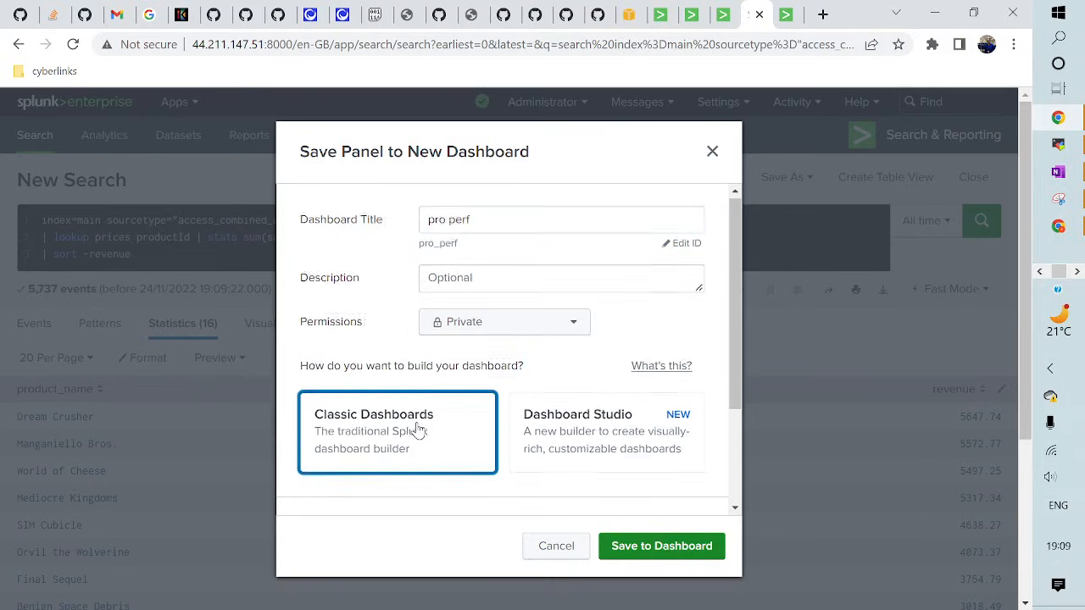
{"action": "scroll", "coordinate": [418, 430], "scroll_direction": "down", "scroll_amount": 1}
{"action": "left_click", "coordinate": [446, 451]}
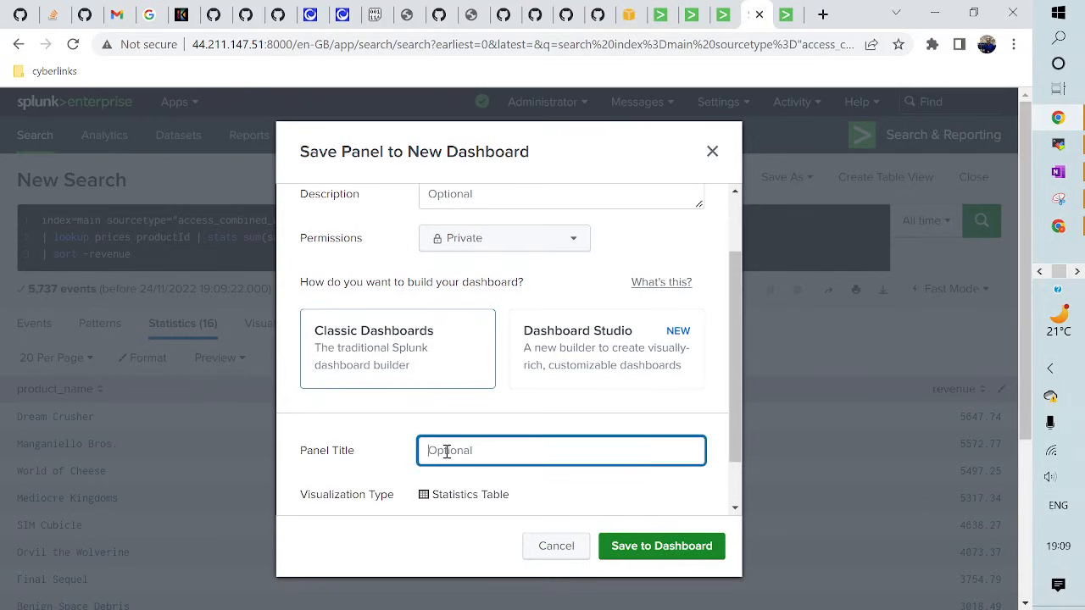
{"action": "type", "text": "Product Revenue"}
{"action": "left_click", "coordinate": [621, 545]}
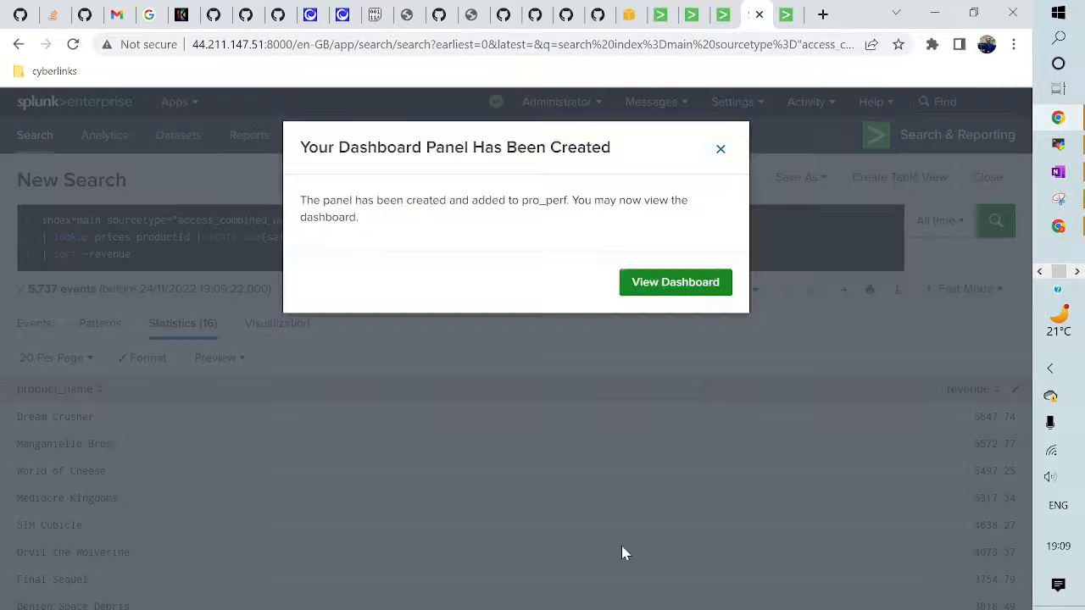
{"action": "left_click", "coordinate": [663, 284]}
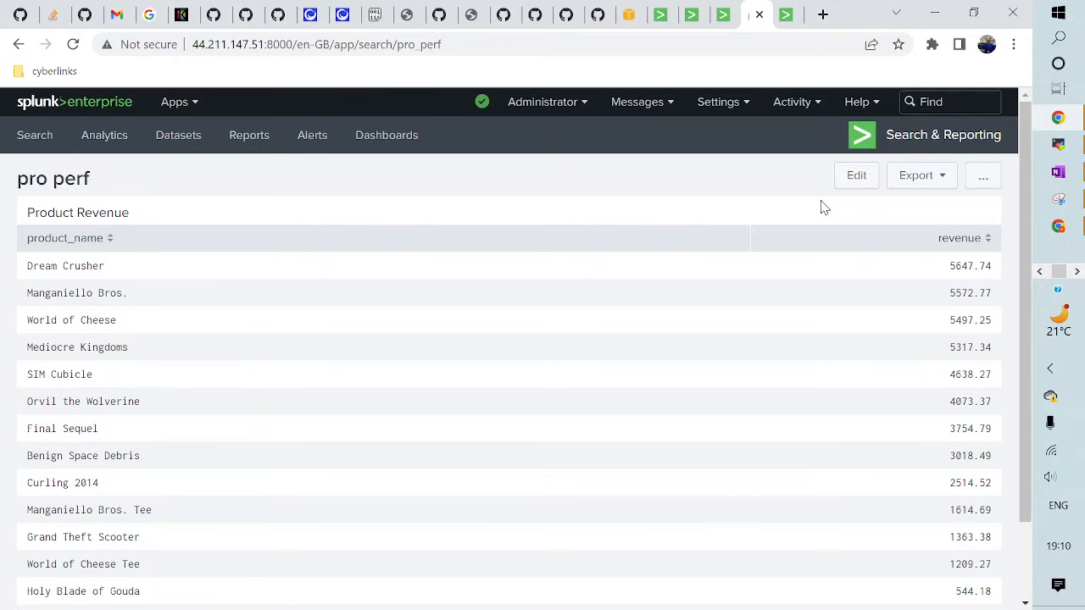
- Add a time input labelled 'Select TIME' with Search on Change on and the default token field1 cleared
{"action": "left_click", "coordinate": [854, 178]}
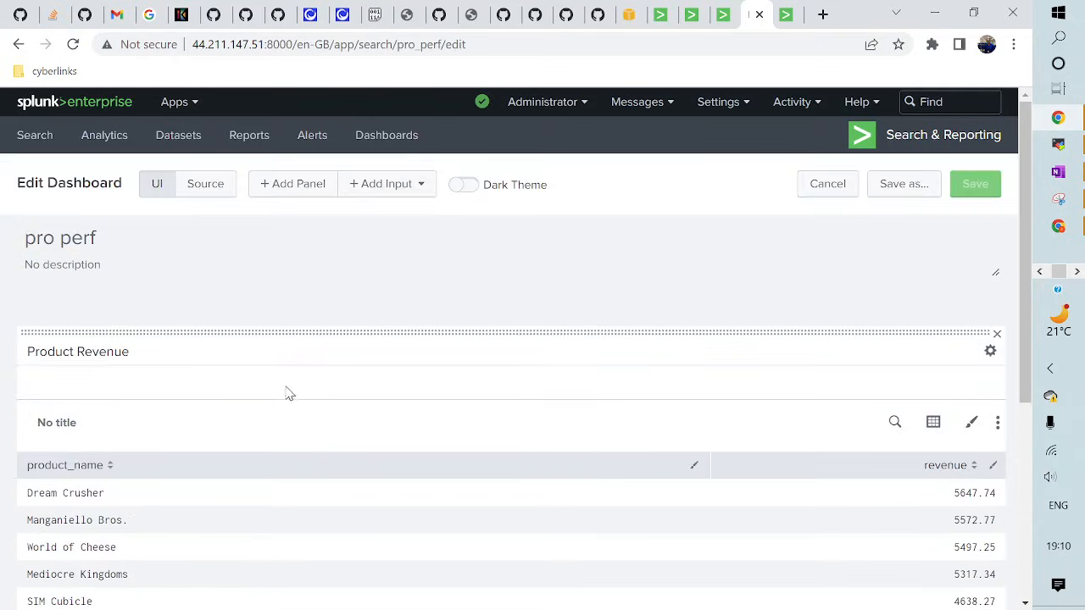
{"action": "left_click", "coordinate": [386, 193]}
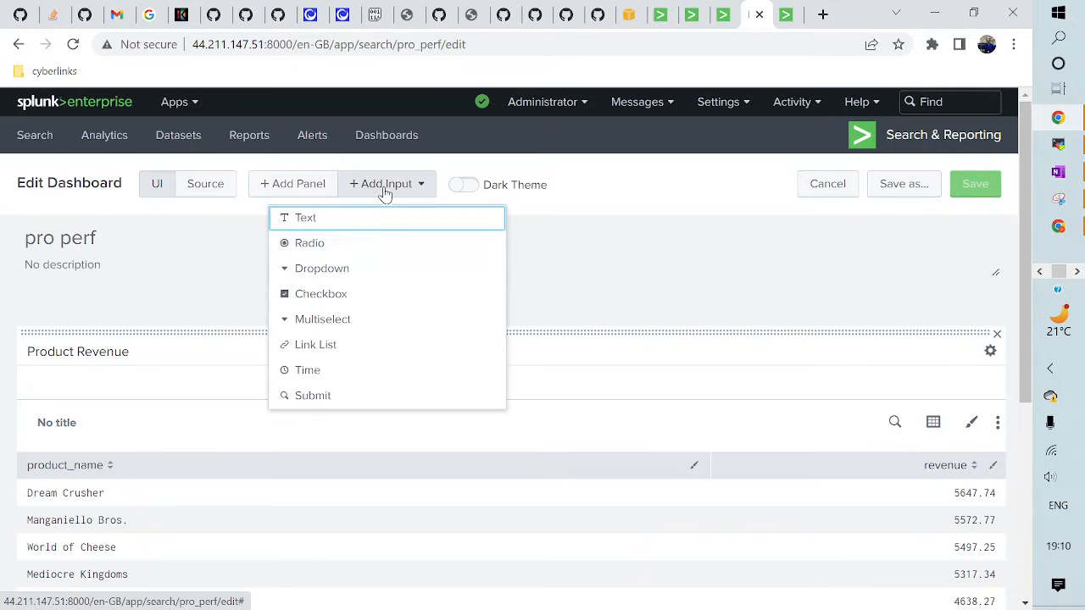
{"action": "left_click", "coordinate": [307, 370]}
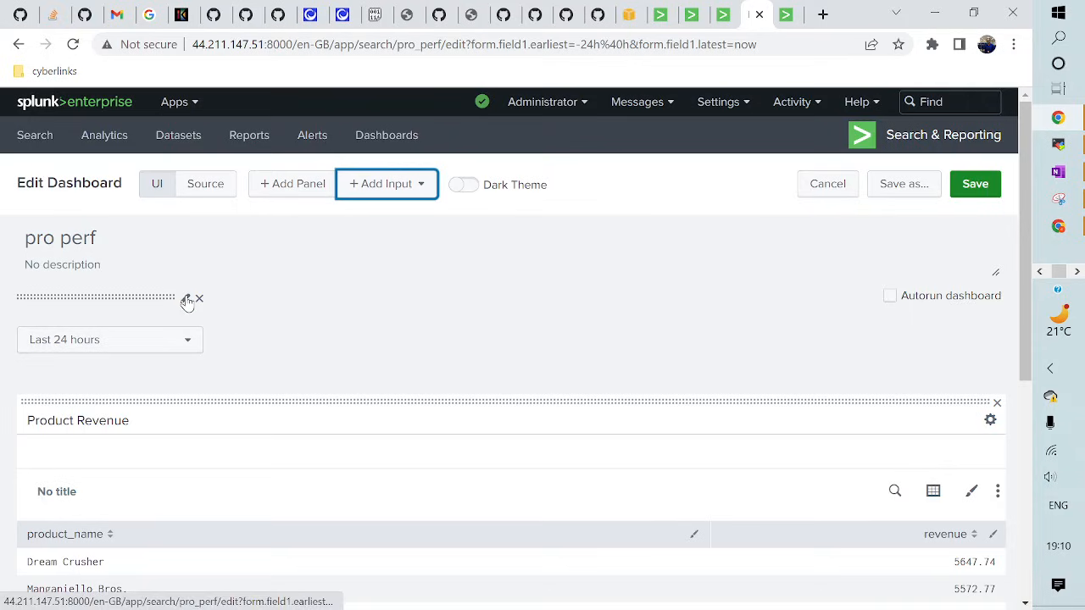
{"action": "left_click", "coordinate": [187, 302]}
{"action": "left_click", "coordinate": [279, 358]}
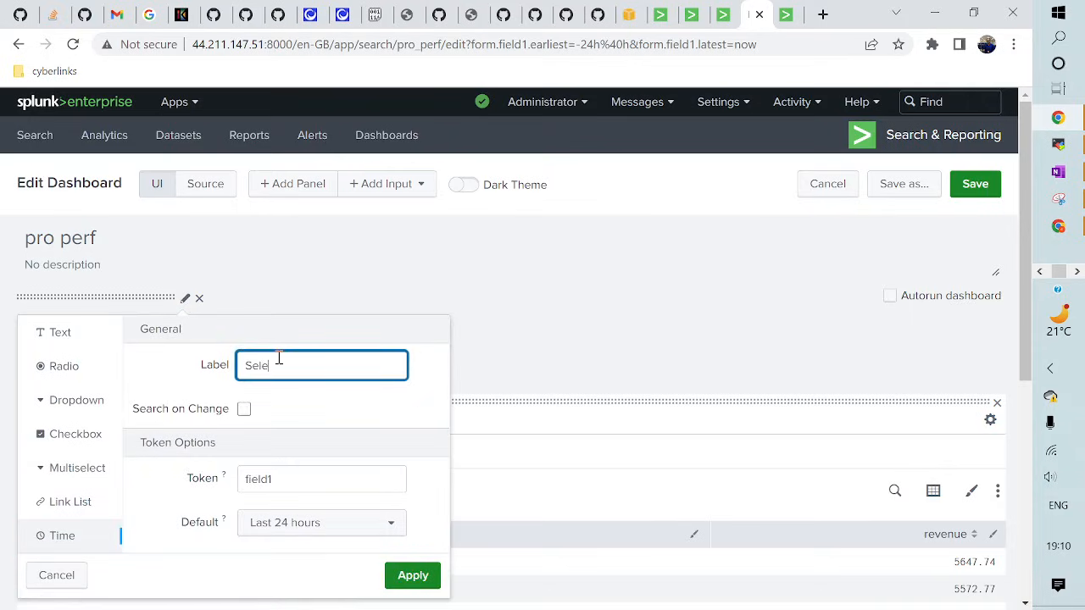
{"action": "type", "text": "Select TIME"}
{"action": "left_click", "coordinate": [244, 411]}
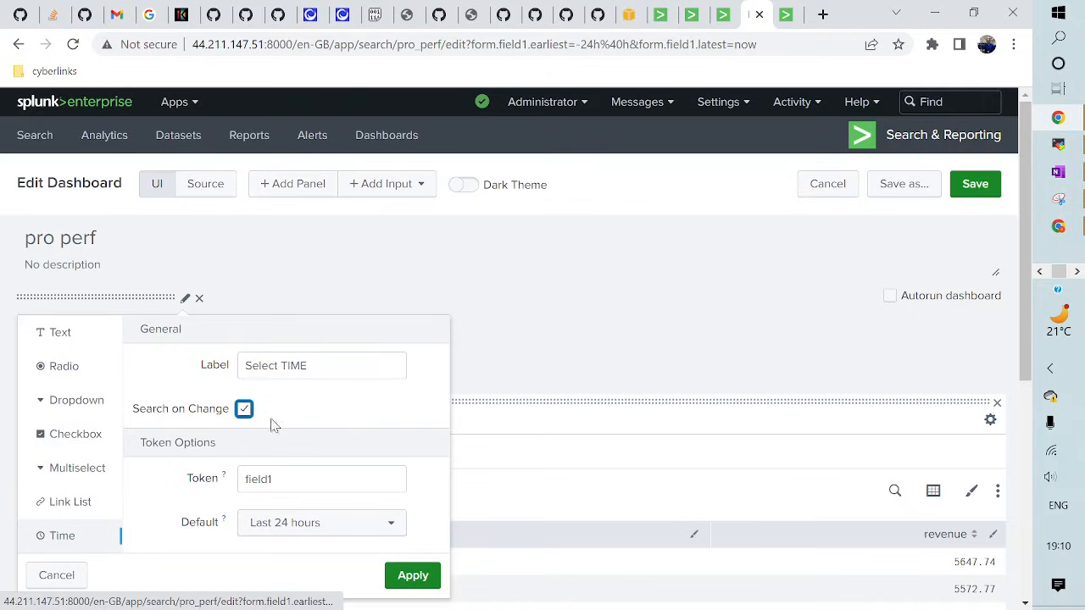
{"action": "double_click", "coordinate": [281, 481]}
{"action": "key", "text": "BackSpace"}
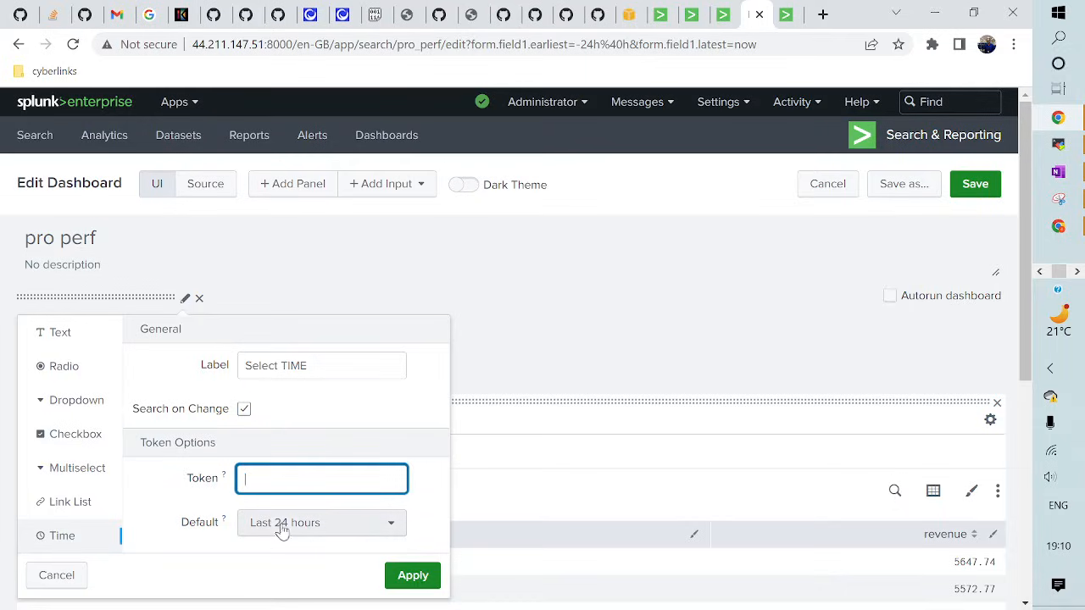
{"action": "left_click", "coordinate": [413, 577]}
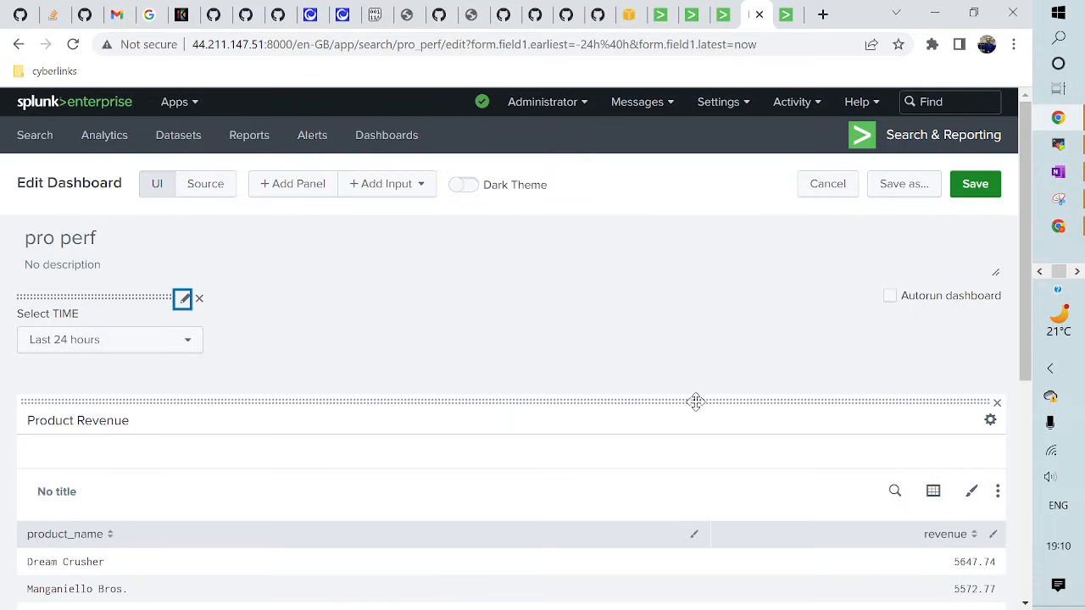
- Set the Product Revenue panel's search time range to the Shared Time Picker
{"action": "left_click", "coordinate": [896, 493]}
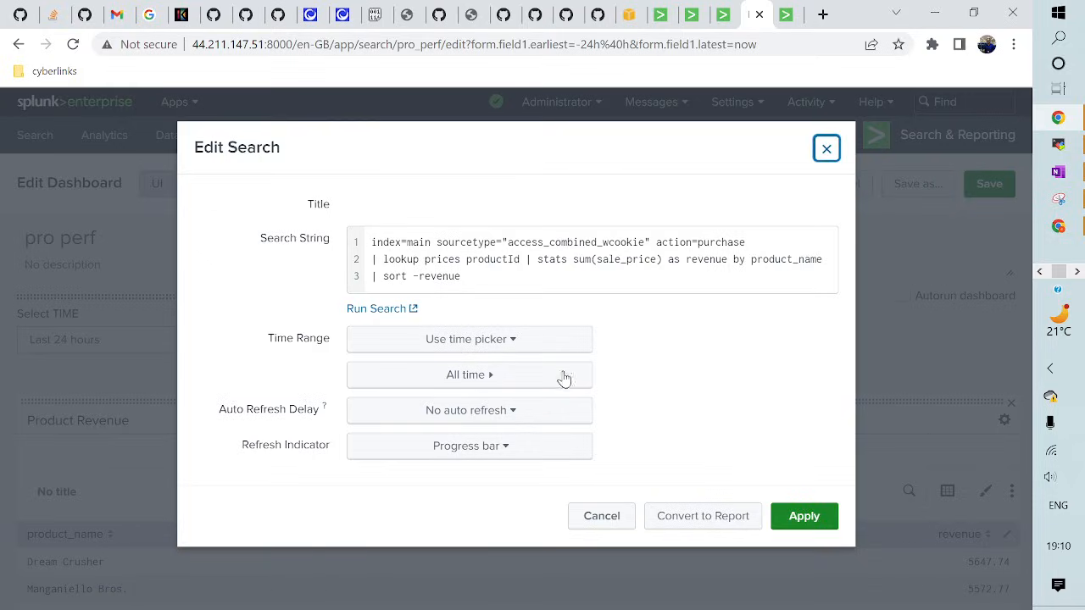
{"action": "left_click", "coordinate": [490, 342]}
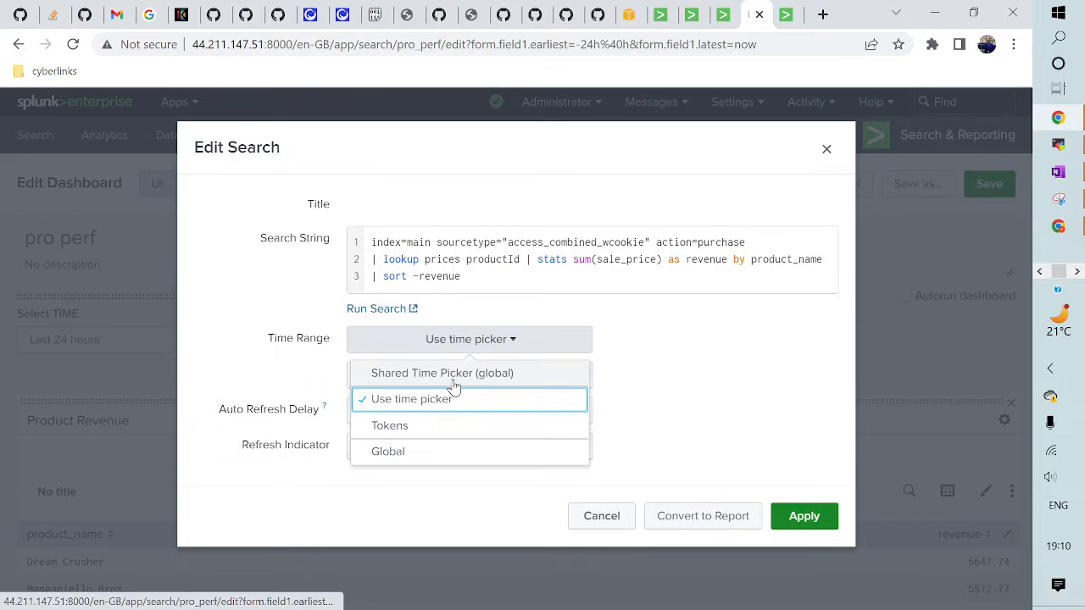
{"action": "left_click", "coordinate": [458, 375]}
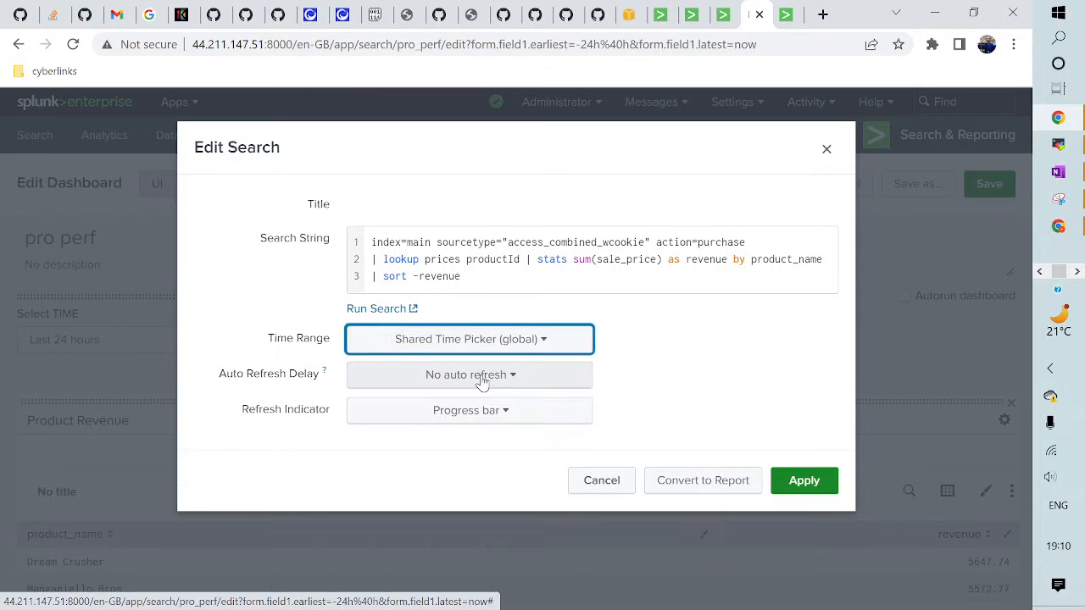
{"action": "left_click", "coordinate": [830, 487]}
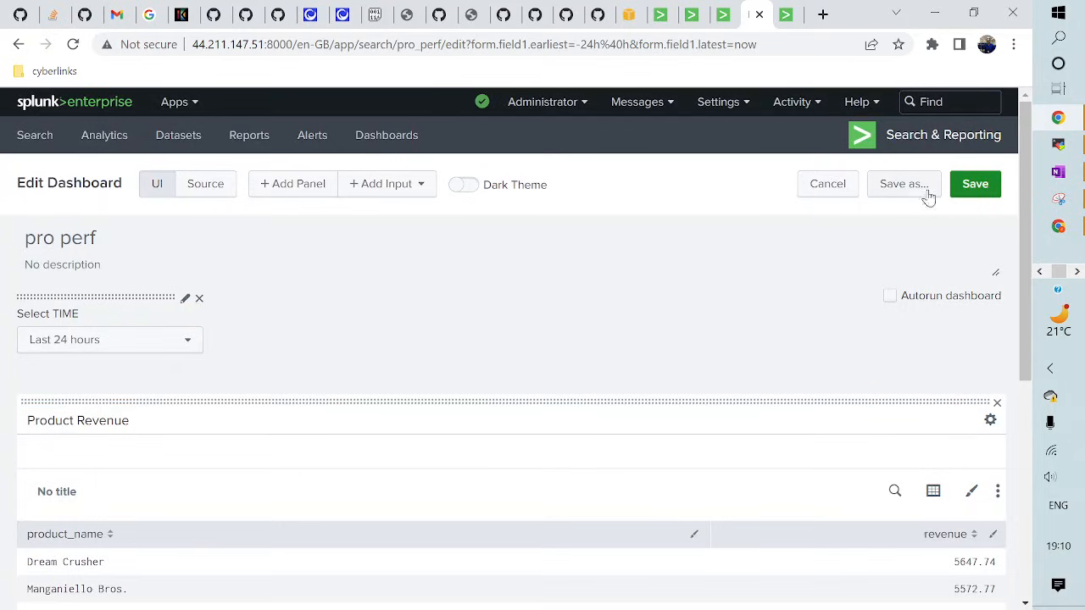
- Save pro perf, reload it, choose All time in Select TIME, and return to edit mode
{"action": "left_click", "coordinate": [971, 186]}
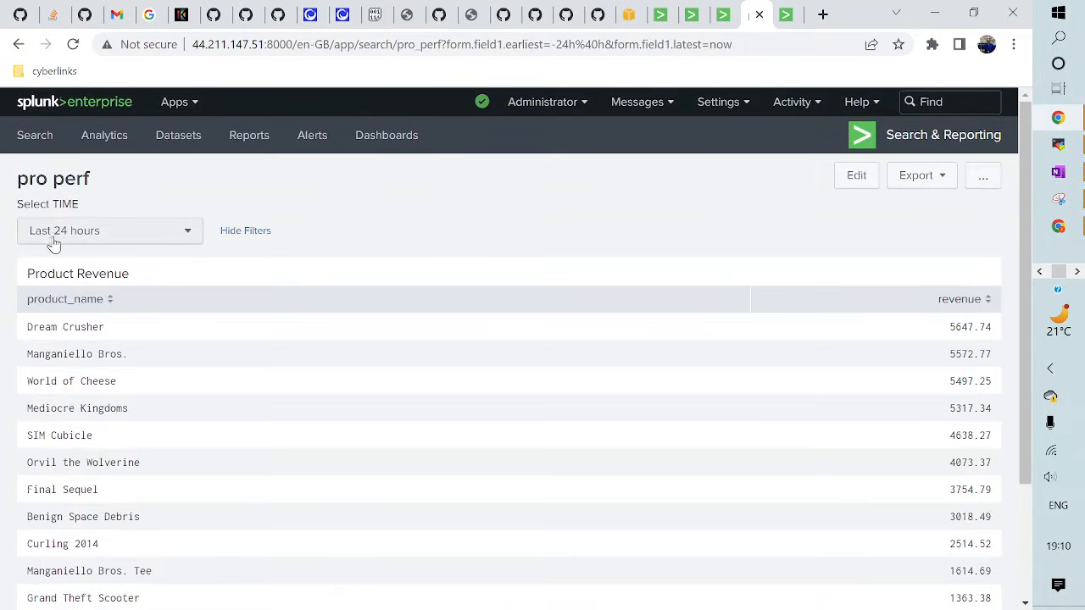
{"action": "left_click", "coordinate": [73, 45]}
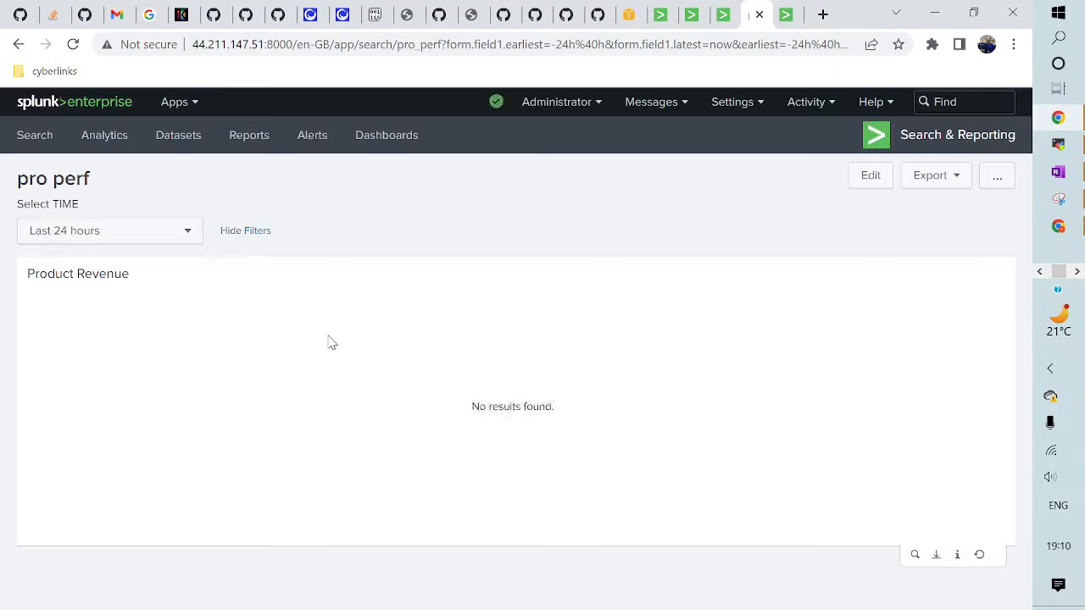
{"action": "left_click", "coordinate": [155, 241]}
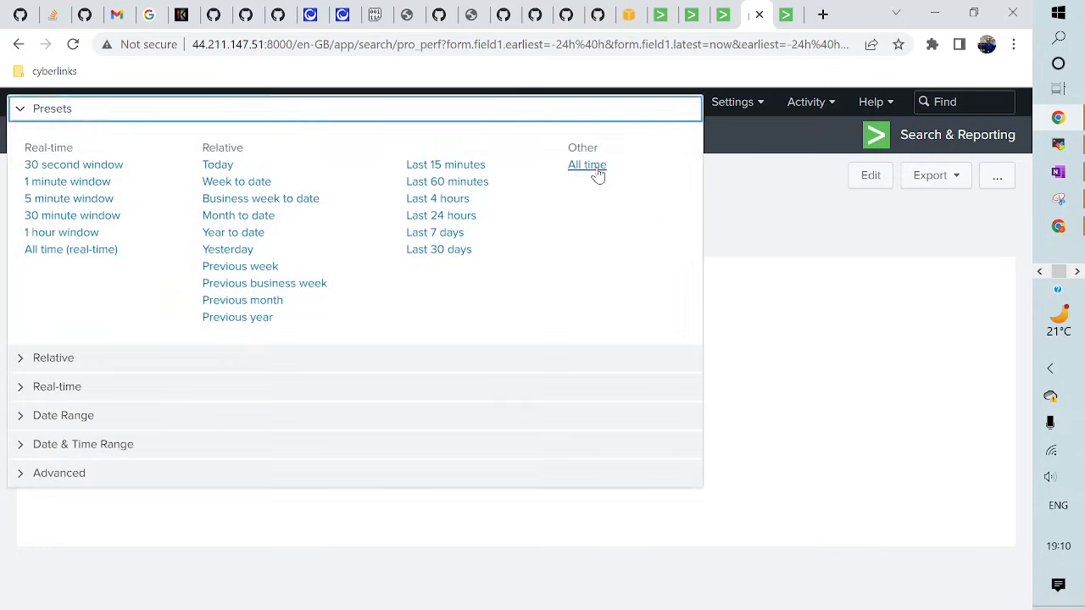
{"action": "left_click", "coordinate": [598, 170]}
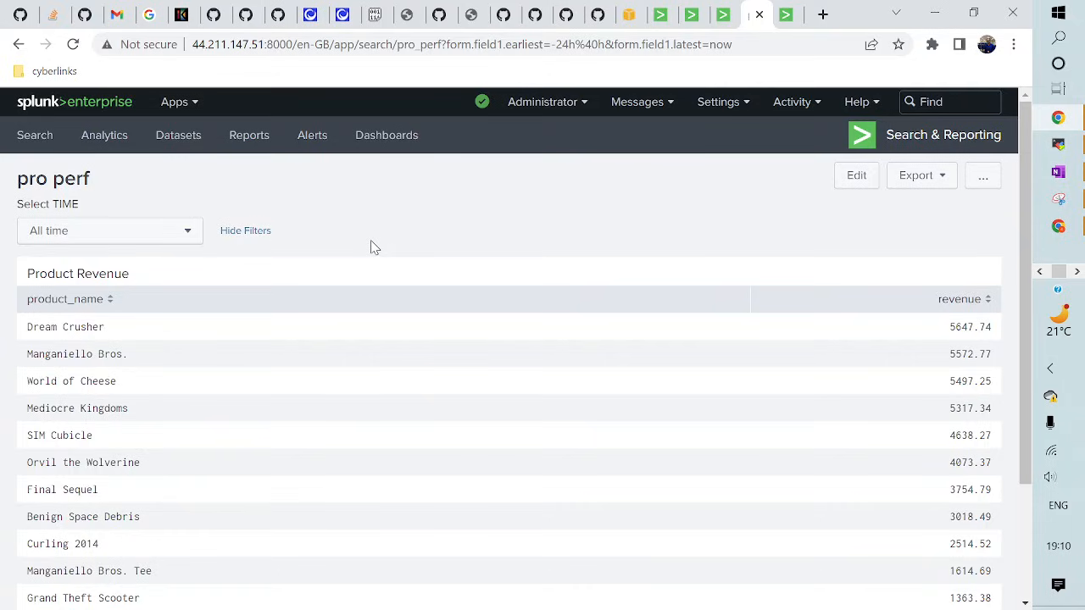
{"action": "left_click", "coordinate": [857, 178]}
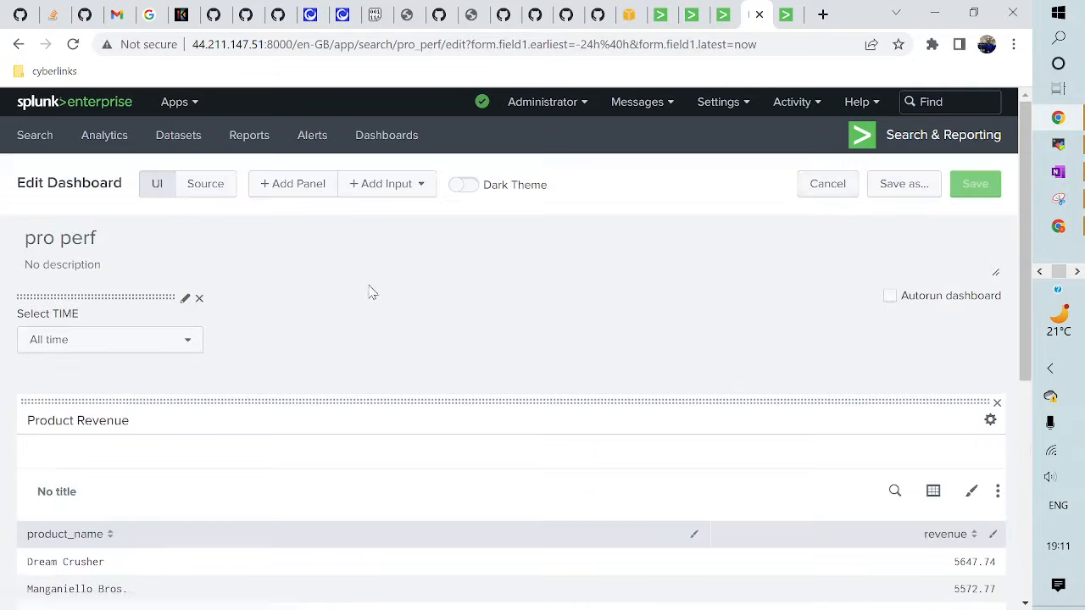
{"action": "left_click", "coordinate": [387, 186]}
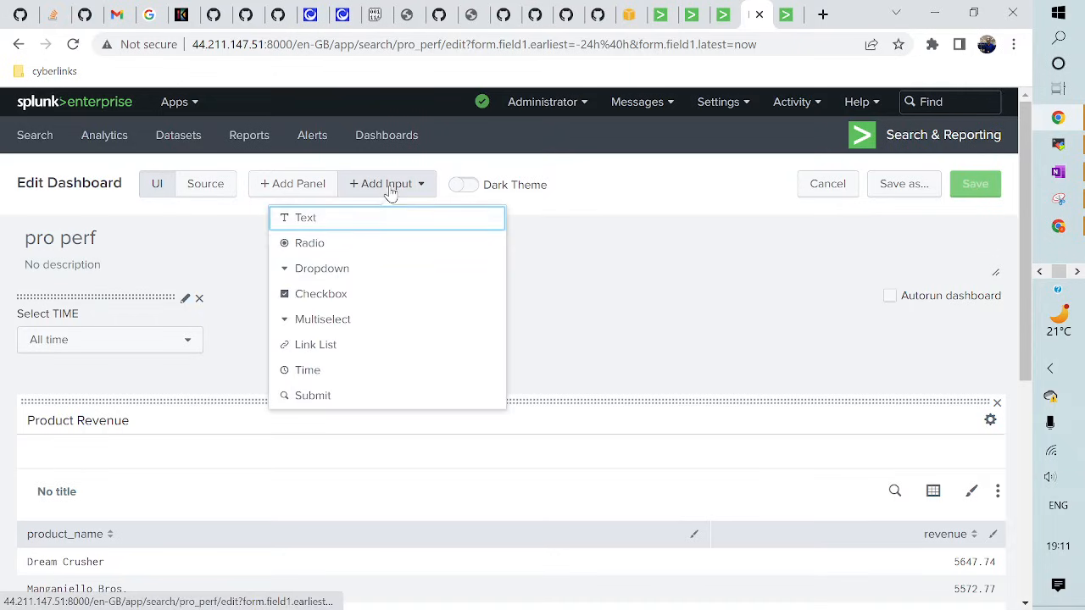
- Add a dropdown labelled 'SELECT PRODUCT' with Search on Change and token tok_product_name
{"action": "left_click", "coordinate": [337, 276]}
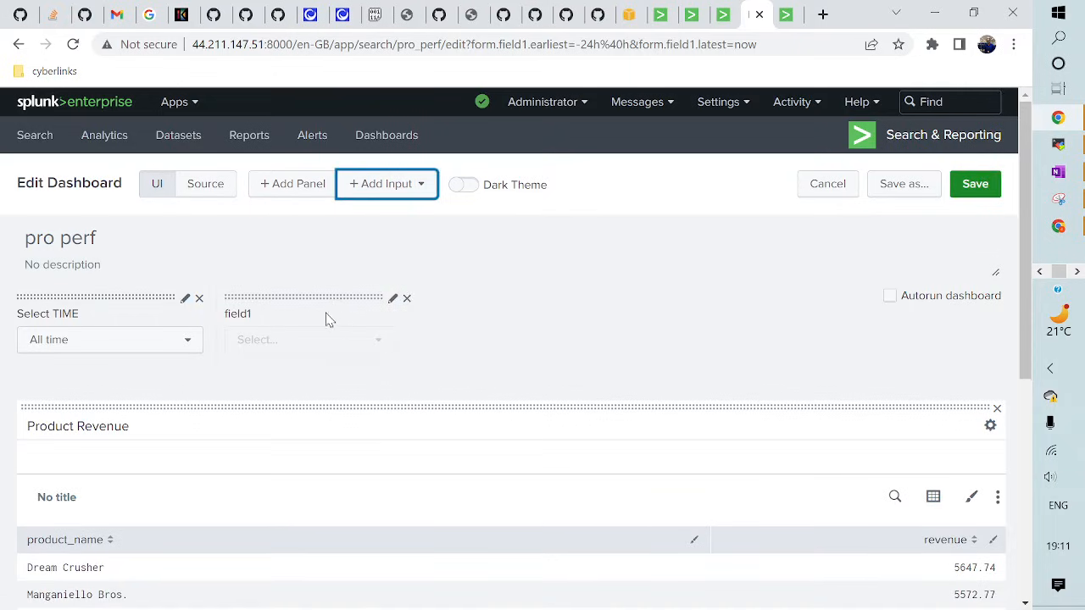
{"action": "left_click", "coordinate": [392, 302]}
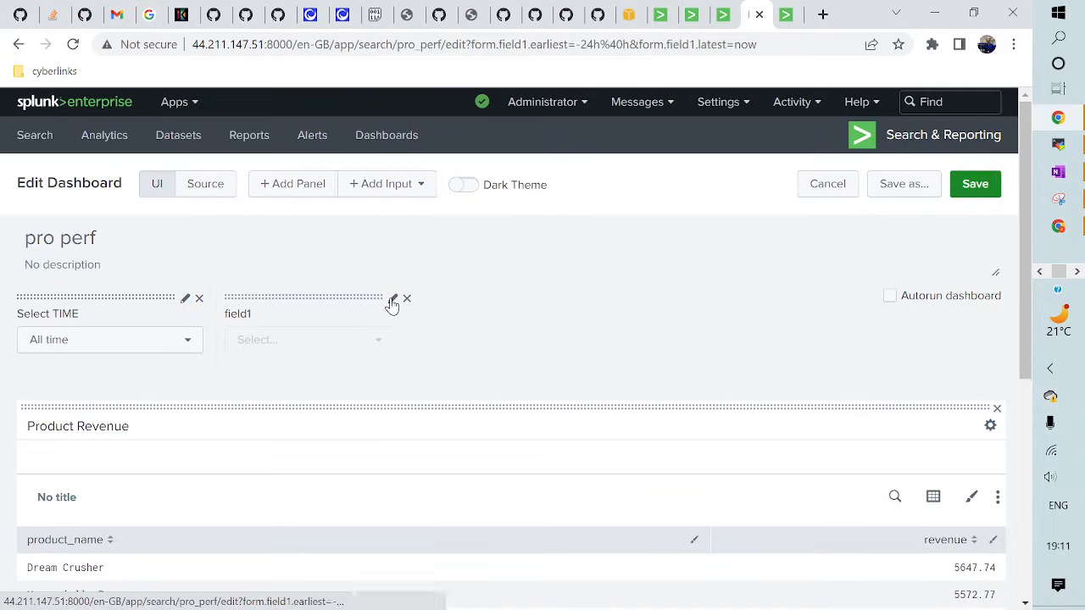
{"action": "double_click", "coordinate": [418, 181]}
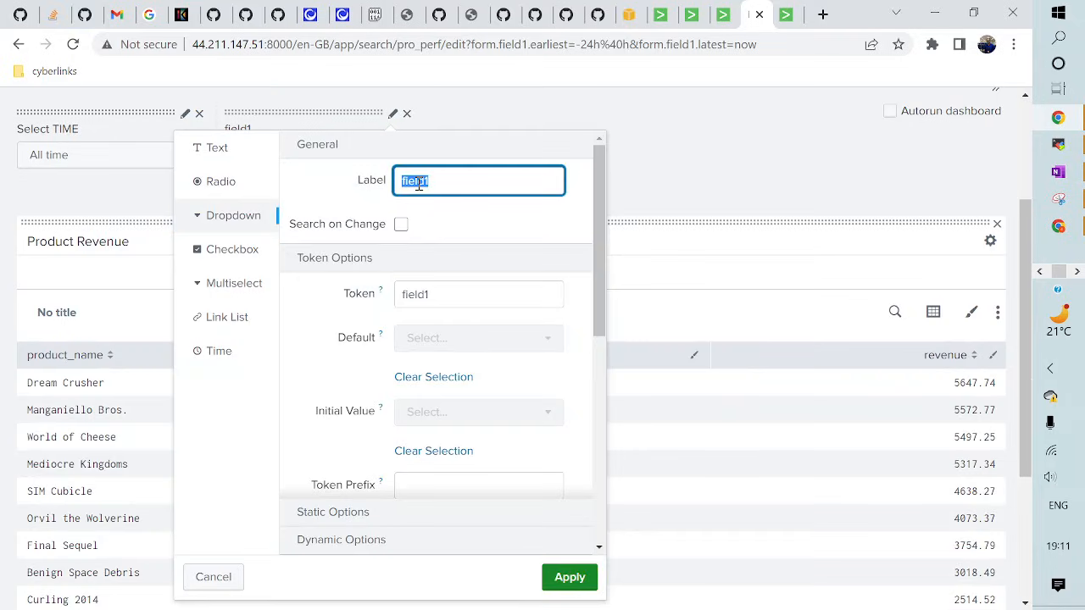
{"action": "type", "text": "SELECT PRODU"}
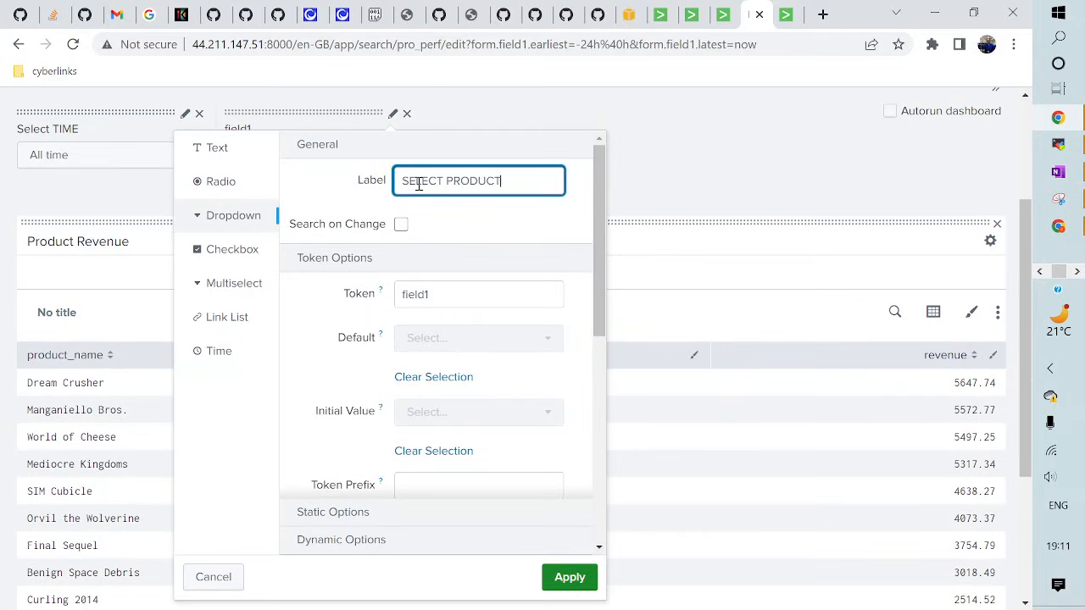
{"action": "type", "text": "CT"}
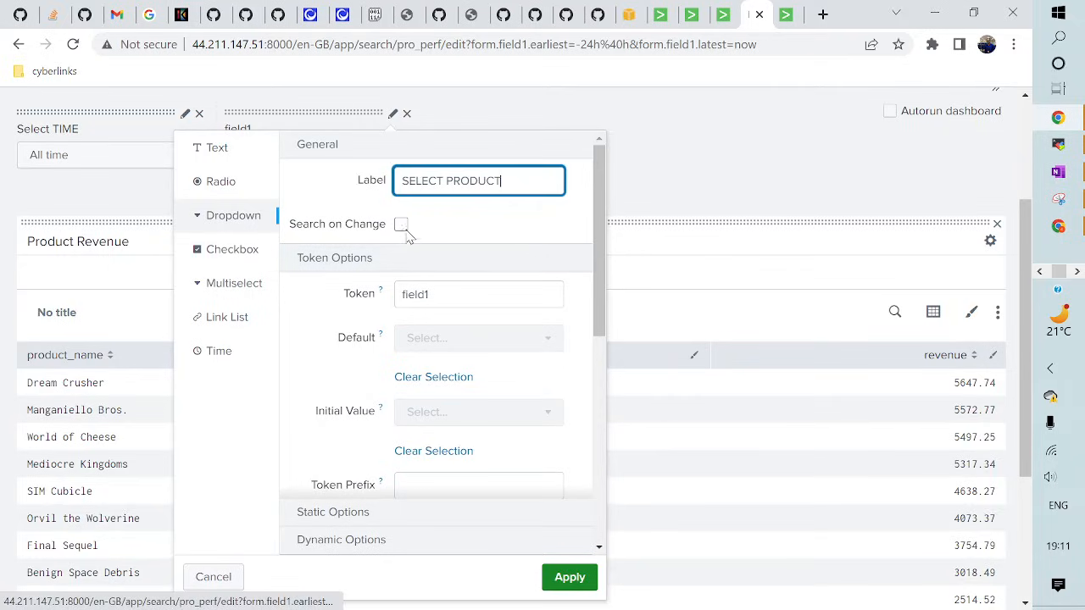
{"action": "left_click", "coordinate": [401, 225]}
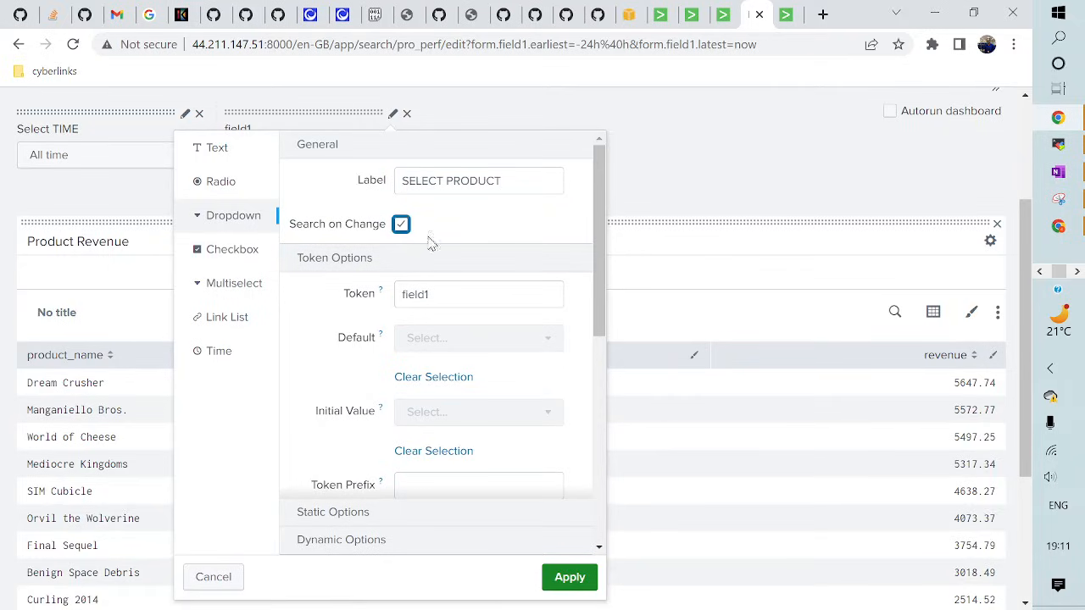
{"action": "left_click", "coordinate": [445, 295]}
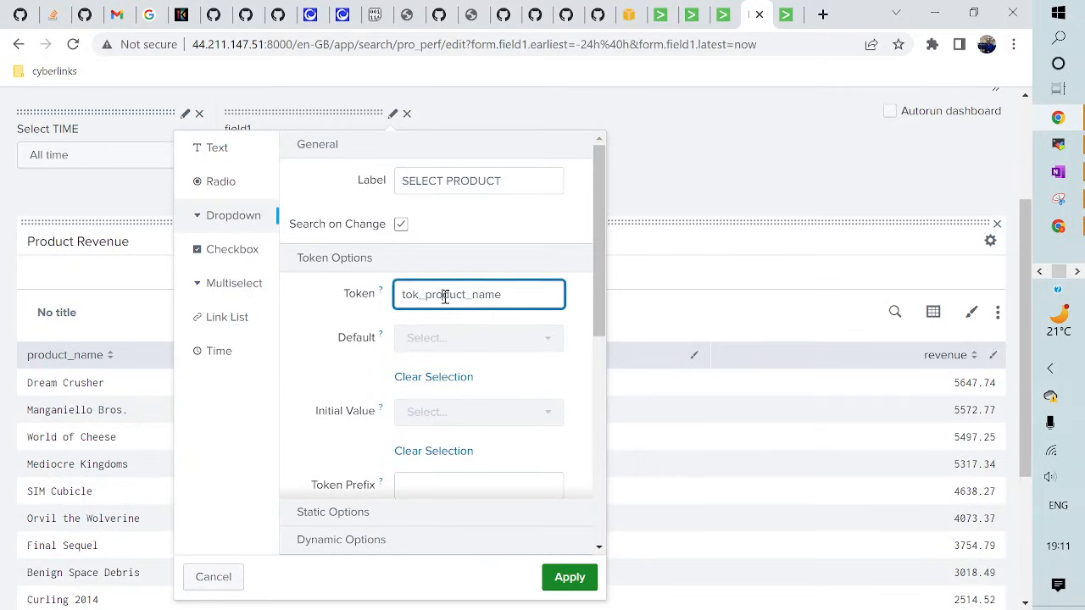
{"action": "double_click", "coordinate": [445, 296]}
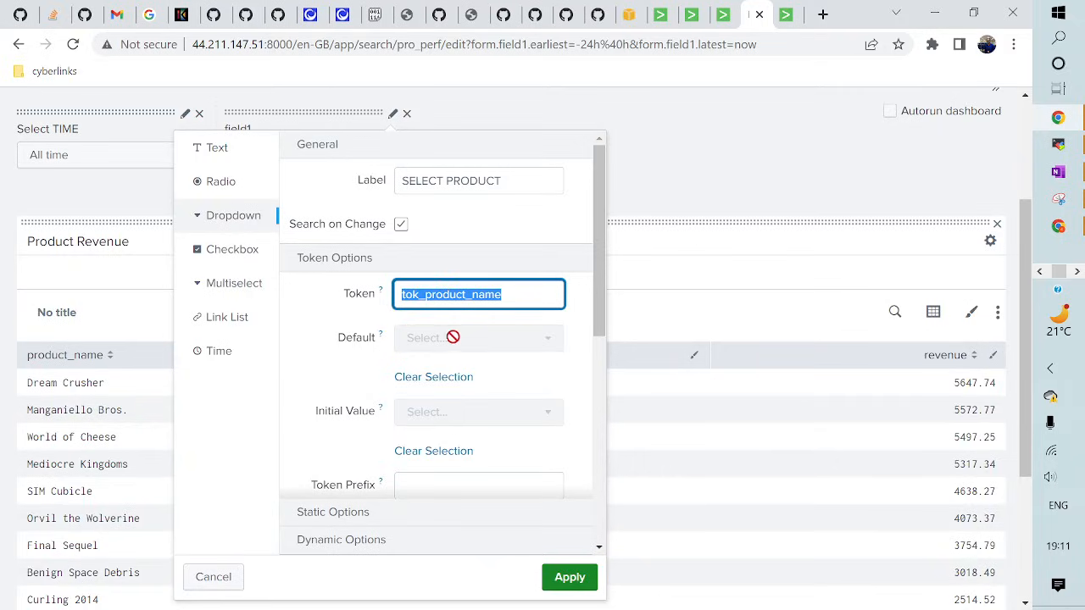
- Add static options Dream Crusher and World of Cheese, each with a matching name and value
{"action": "scroll", "coordinate": [397, 439], "scroll_direction": "down", "scroll_amount": 2}
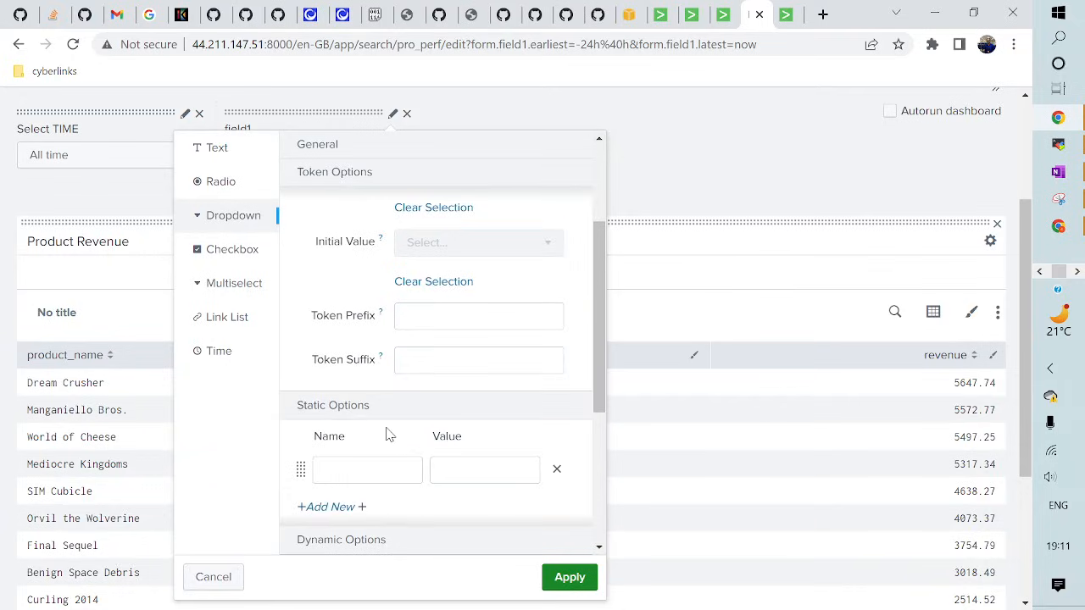
{"action": "scroll", "coordinate": [381, 428], "scroll_direction": "down", "scroll_amount": 1}
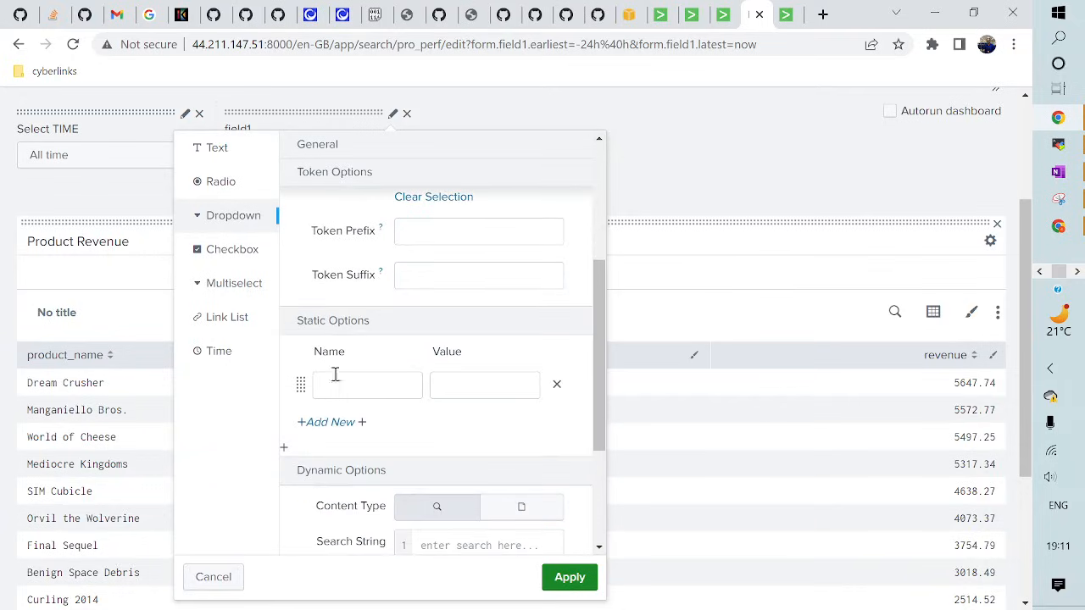
{"action": "left_click", "coordinate": [331, 423]}
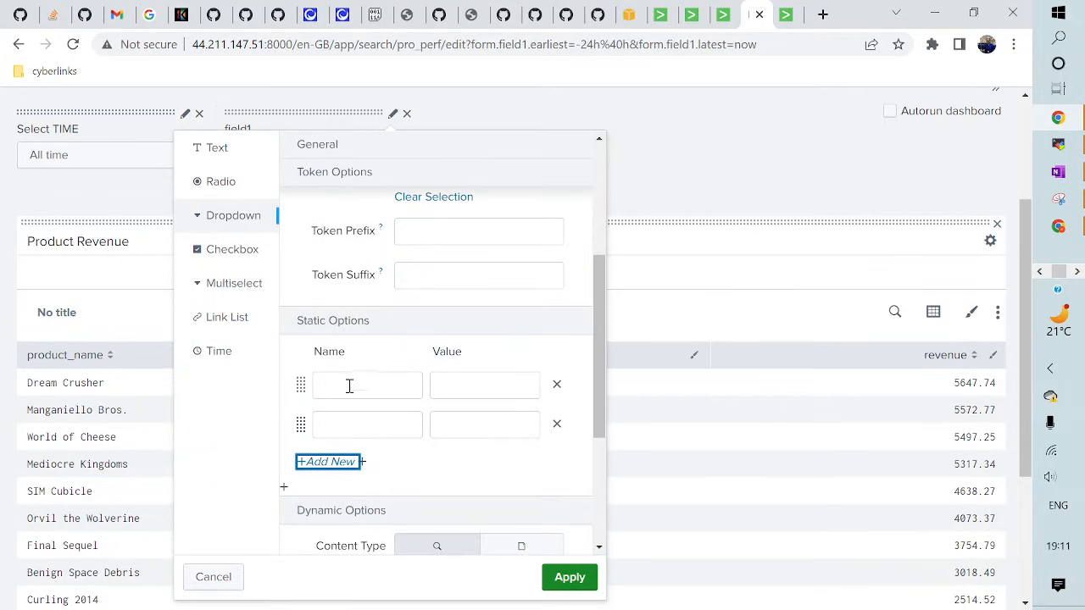
{"action": "left_click", "coordinate": [349, 385]}
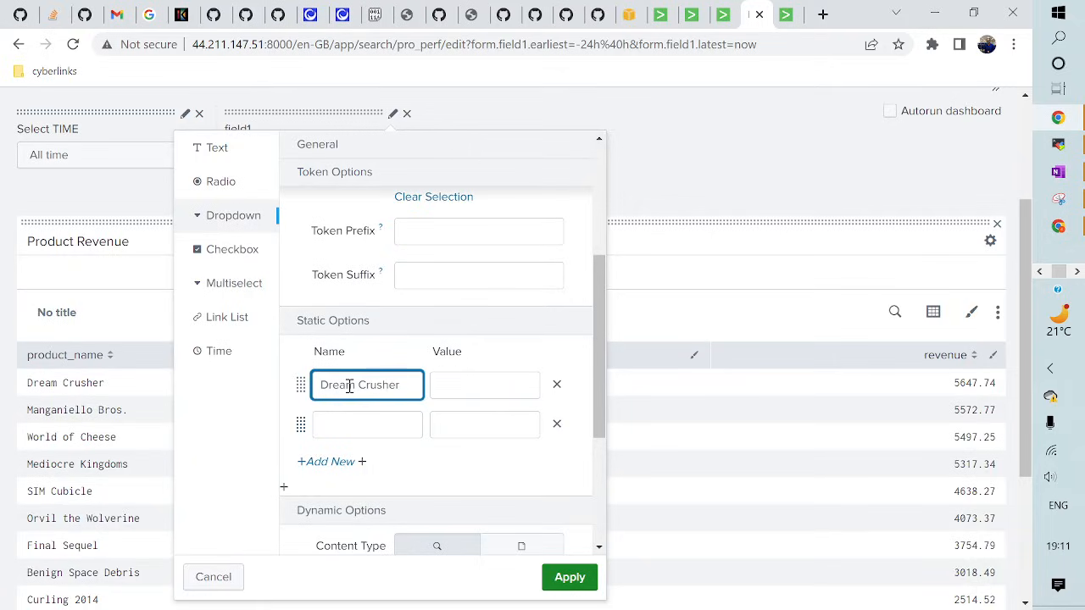
{"action": "triple_click", "coordinate": [349, 386]}
{"action": "key", "text": "ctrl+c"}
{"action": "left_click", "coordinate": [481, 385]}
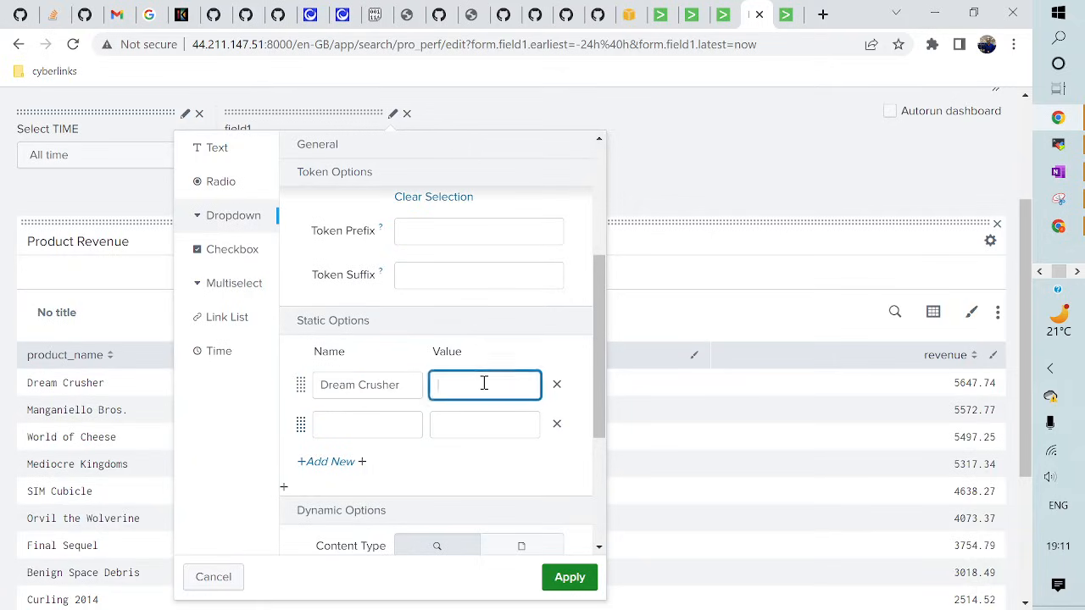
{"action": "key", "text": "ctrl+v"}
{"action": "left_click", "coordinate": [355, 426]}
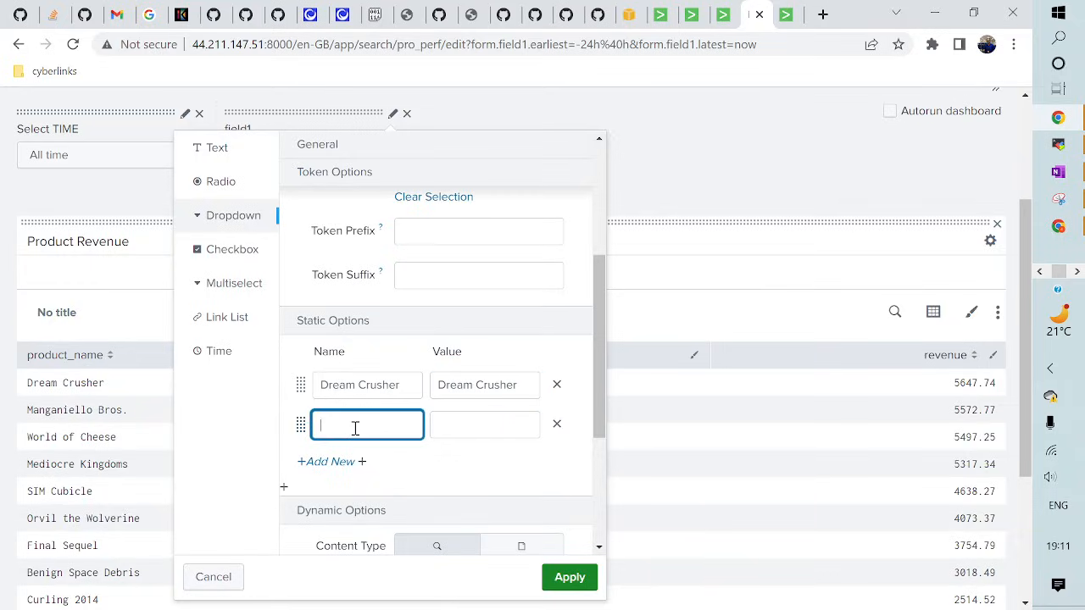
{"action": "type", "text": "World of Cheese"}
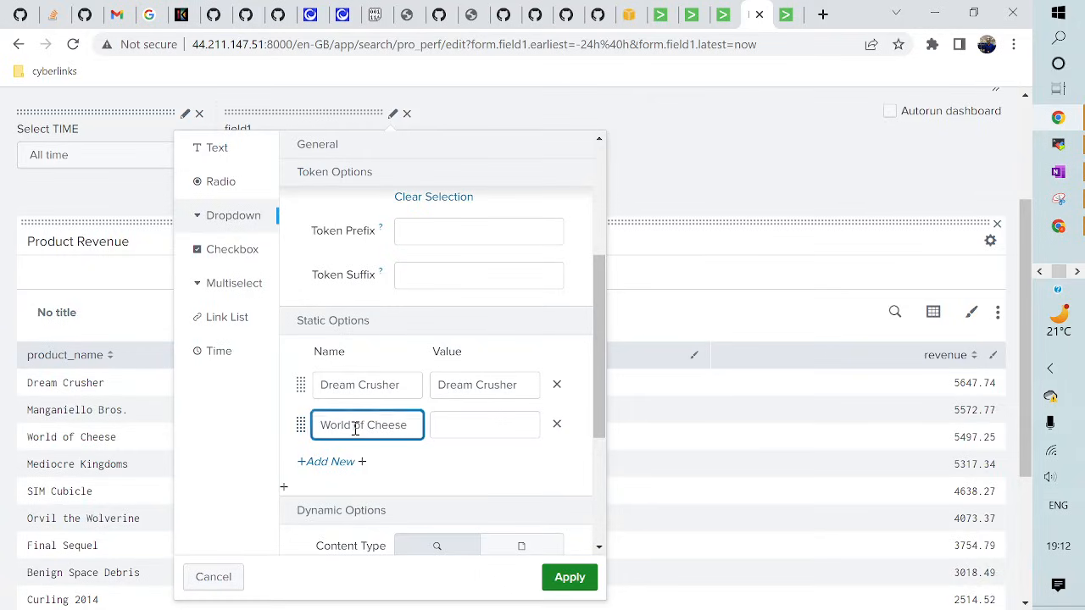
{"action": "triple_click", "coordinate": [356, 428]}
{"action": "key", "text": "ctrl+c"}
{"action": "left_click", "coordinate": [449, 417]}
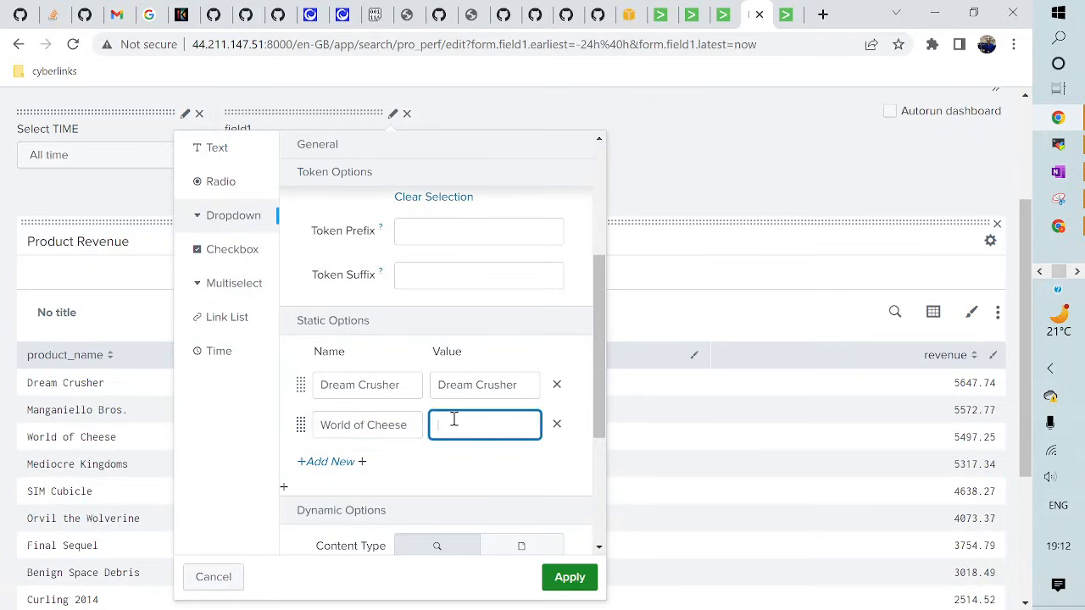
{"action": "key", "text": "ctrl+v"}
- Make Dream Crusher the dropdown's default and apply the settings
{"action": "scroll", "coordinate": [398, 394], "scroll_direction": "up", "scroll_amount": 3}
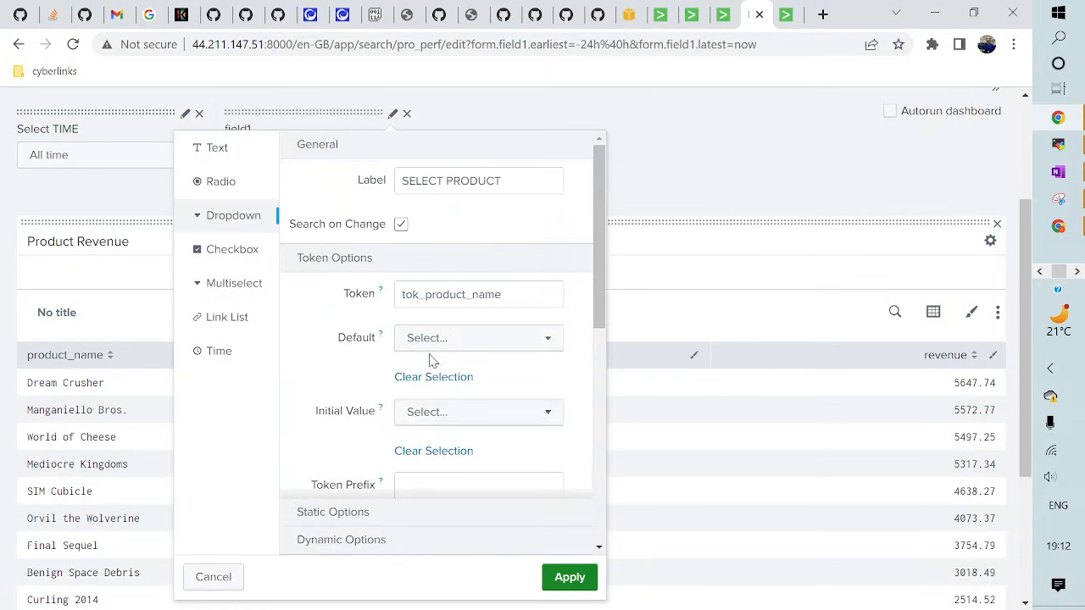
{"action": "left_click", "coordinate": [438, 348]}
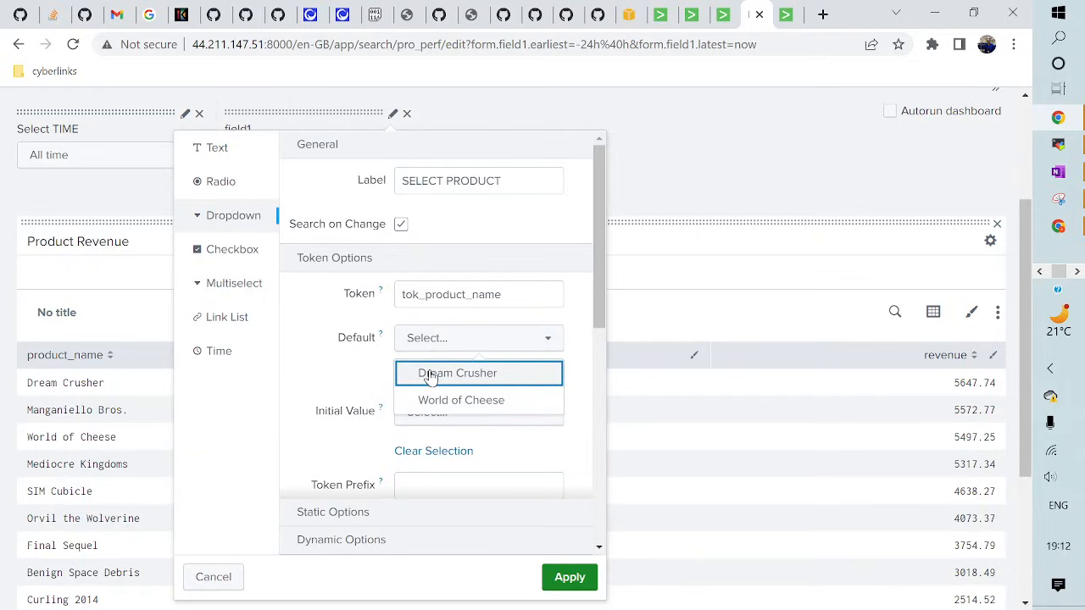
{"action": "left_click", "coordinate": [430, 375]}
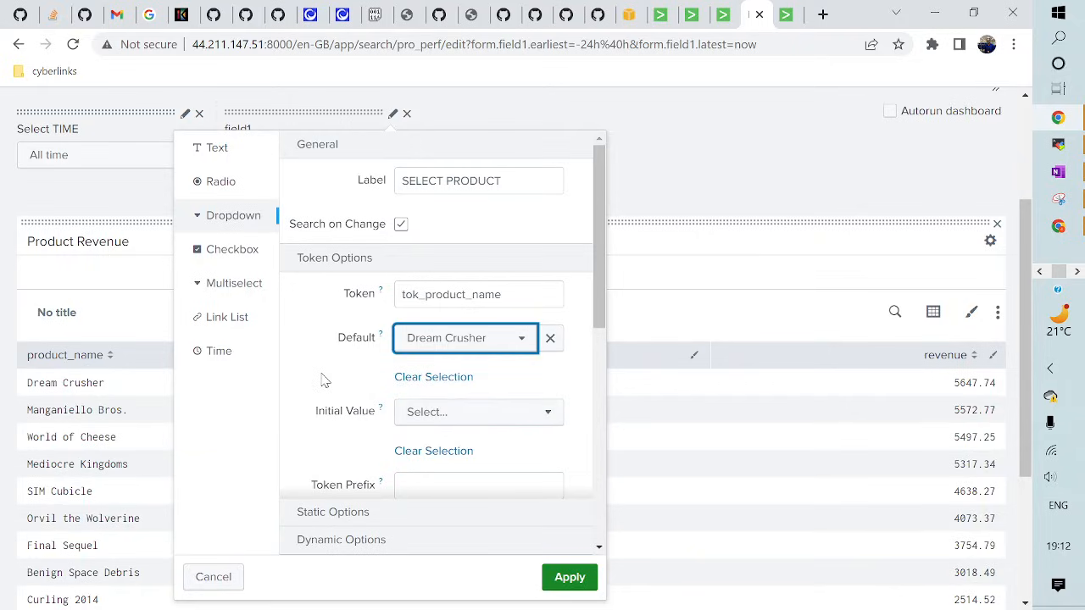
{"action": "scroll", "coordinate": [322, 380], "scroll_direction": "down", "scroll_amount": 10}
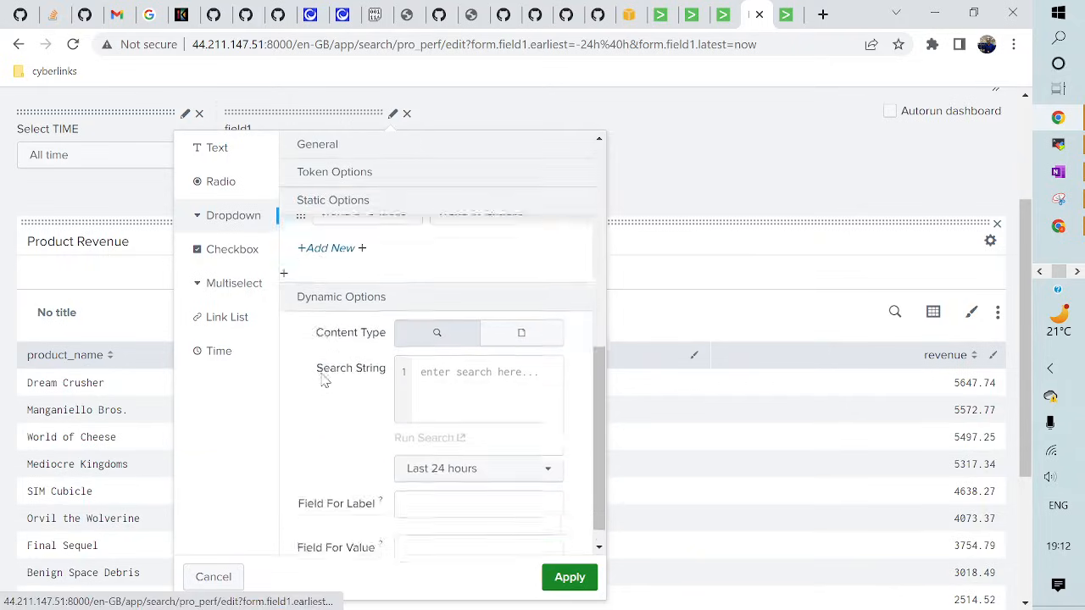
{"action": "scroll", "coordinate": [322, 380], "scroll_direction": "down", "scroll_amount": 1}
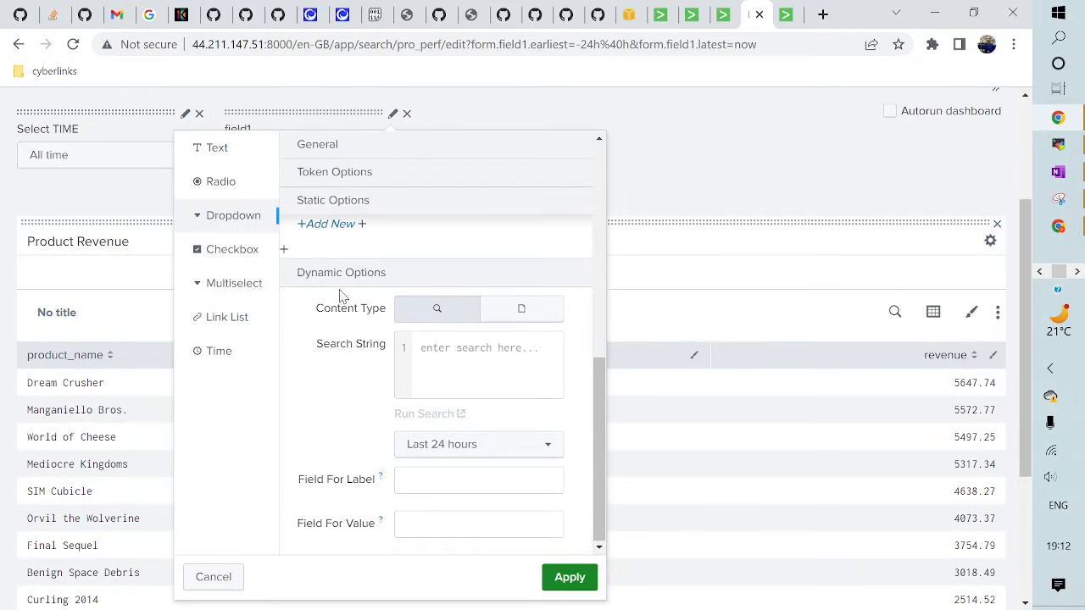
{"action": "left_click", "coordinate": [567, 578]}
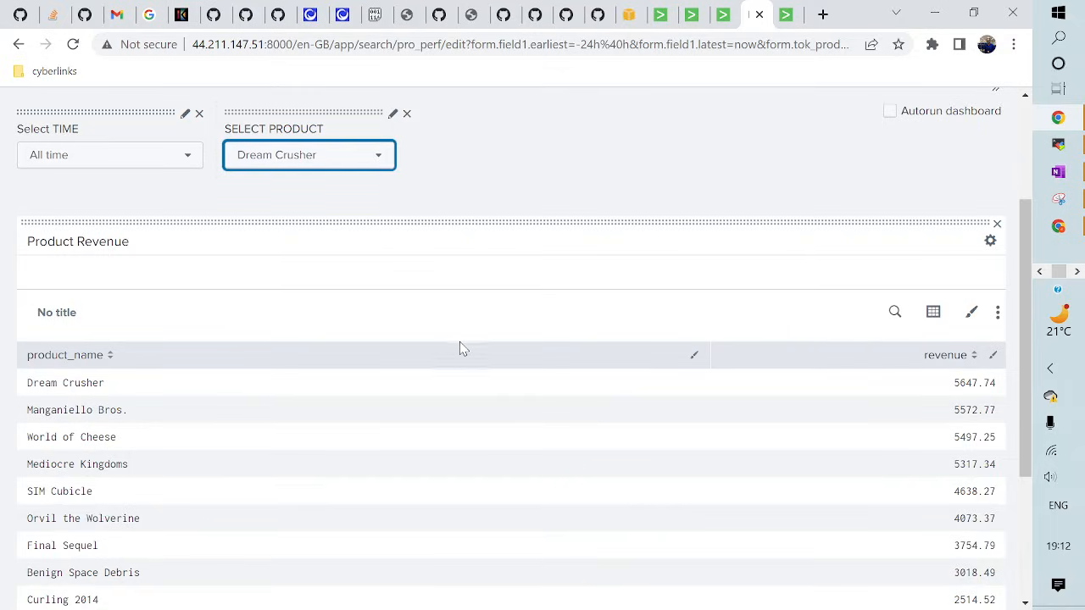
- Add the line '| search product_name = "$tok_product_name$"' to the Product Revenue search and apply it
{"action": "left_click", "coordinate": [892, 313]}
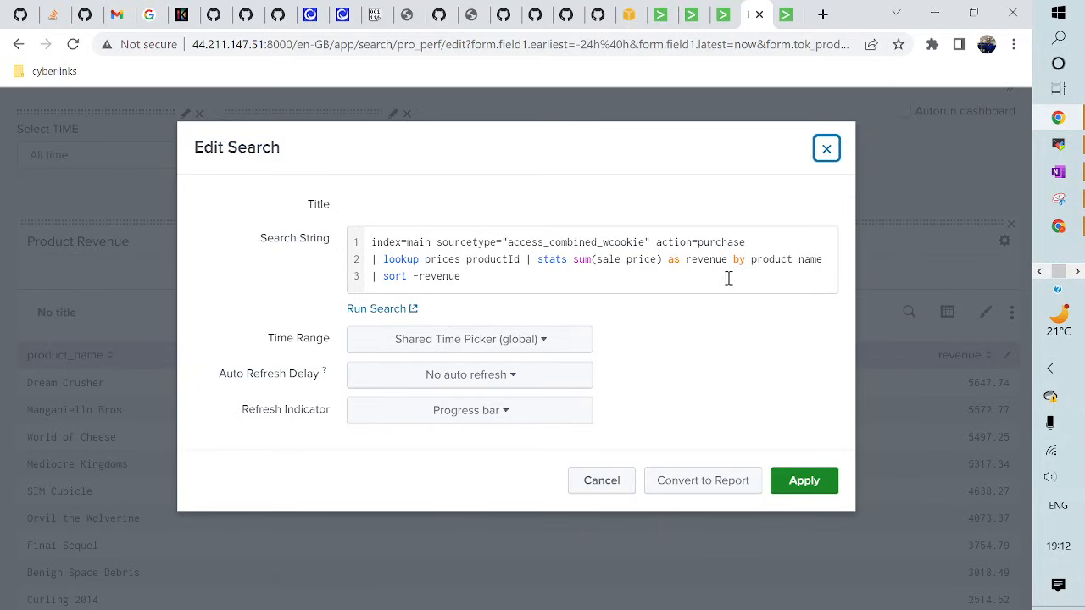
{"action": "left_click", "coordinate": [824, 259]}
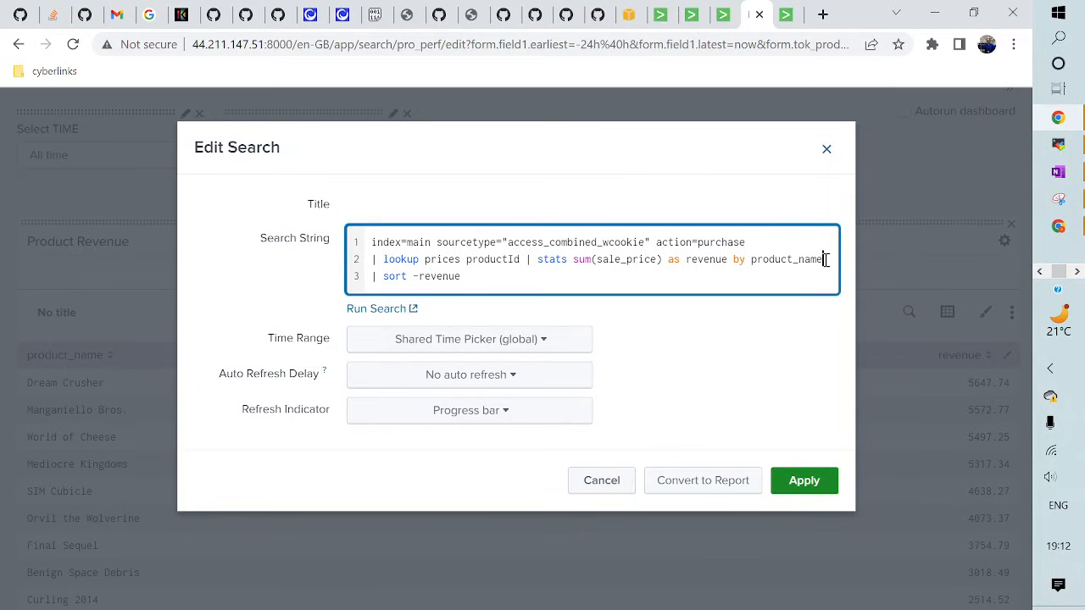
{"action": "key", "text": "Return"}
{"action": "type", "text": "| se"}
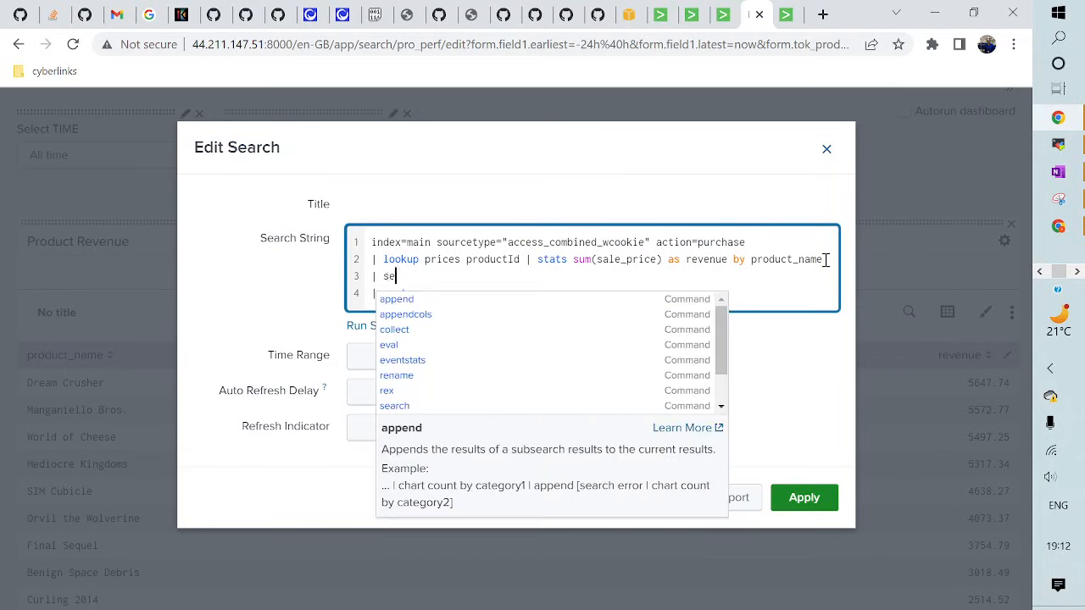
{"action": "type", "text": "arch "}
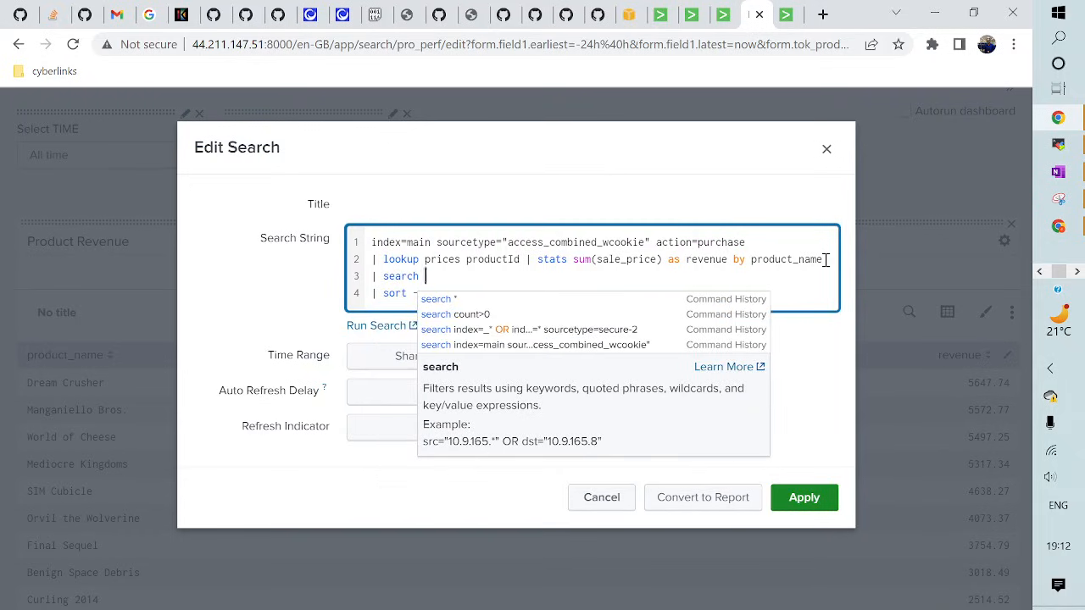
{"action": "type", "text": "product"}
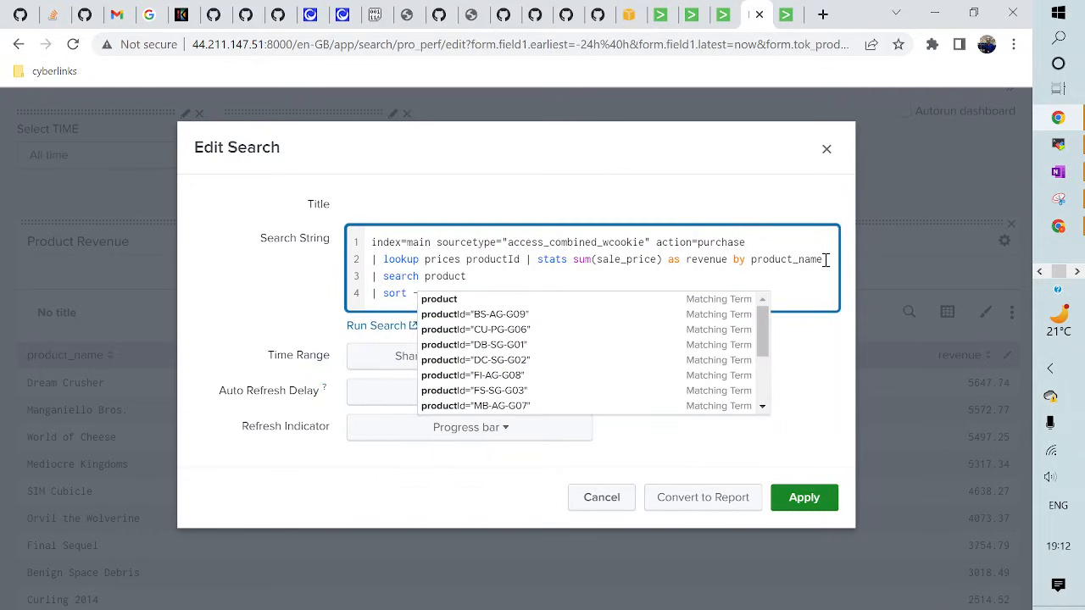
{"action": "type", "text": "_name = "}
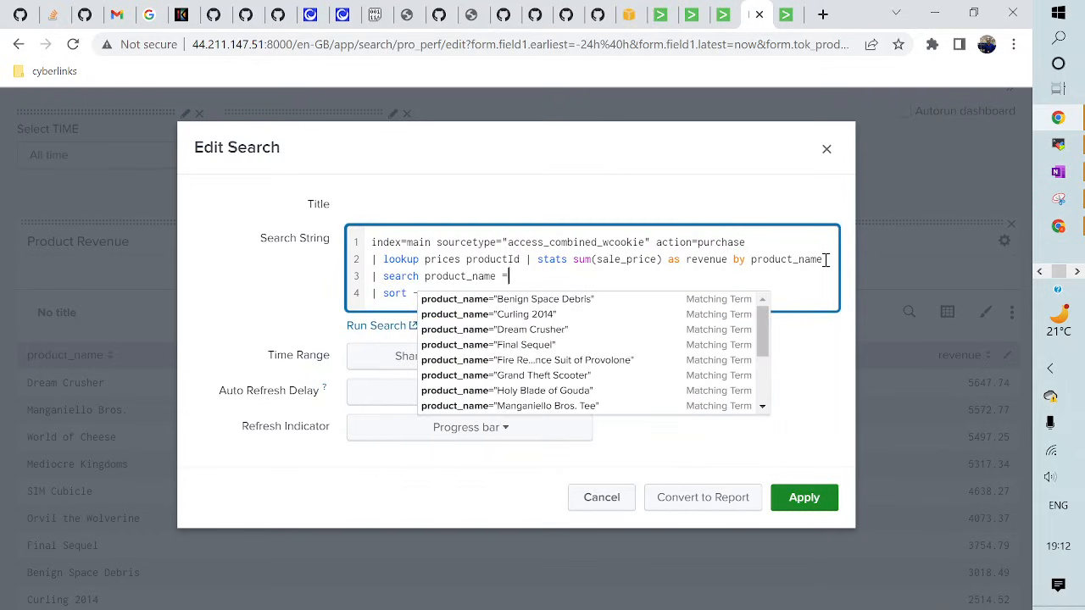
{"action": "type", "text": "\"\""}
{"action": "key", "text": "Escape"}
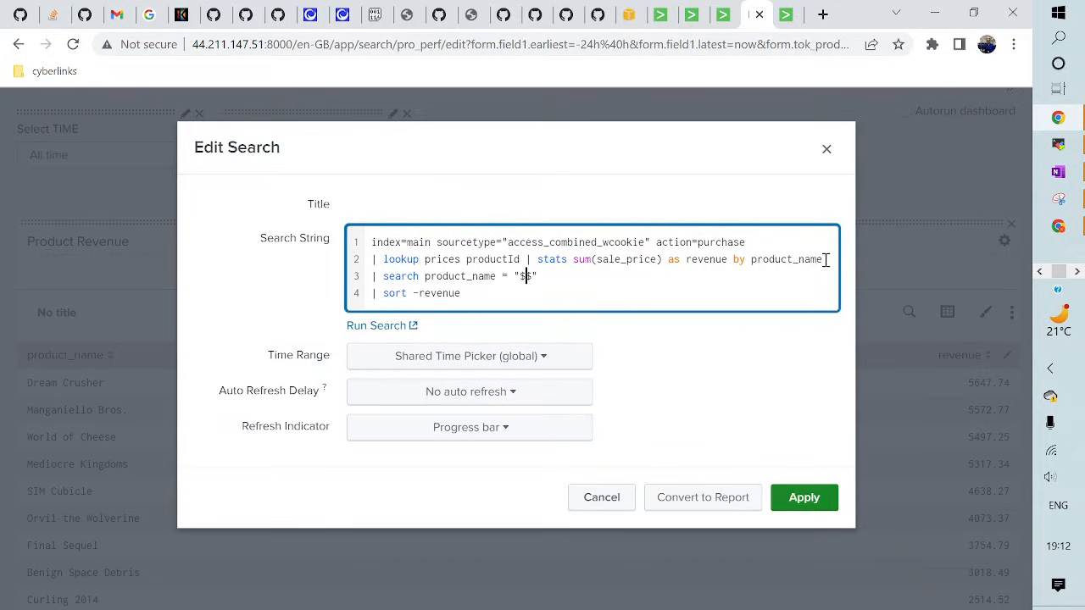
{"action": "type", "text": "$tok_product_name"}
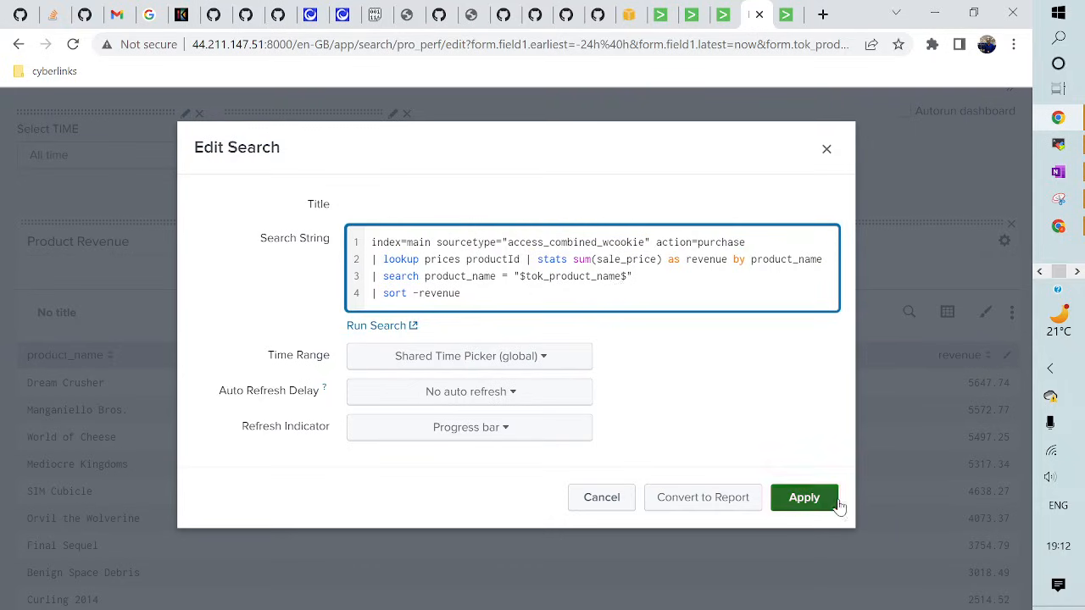
{"action": "left_click", "coordinate": [804, 499]}
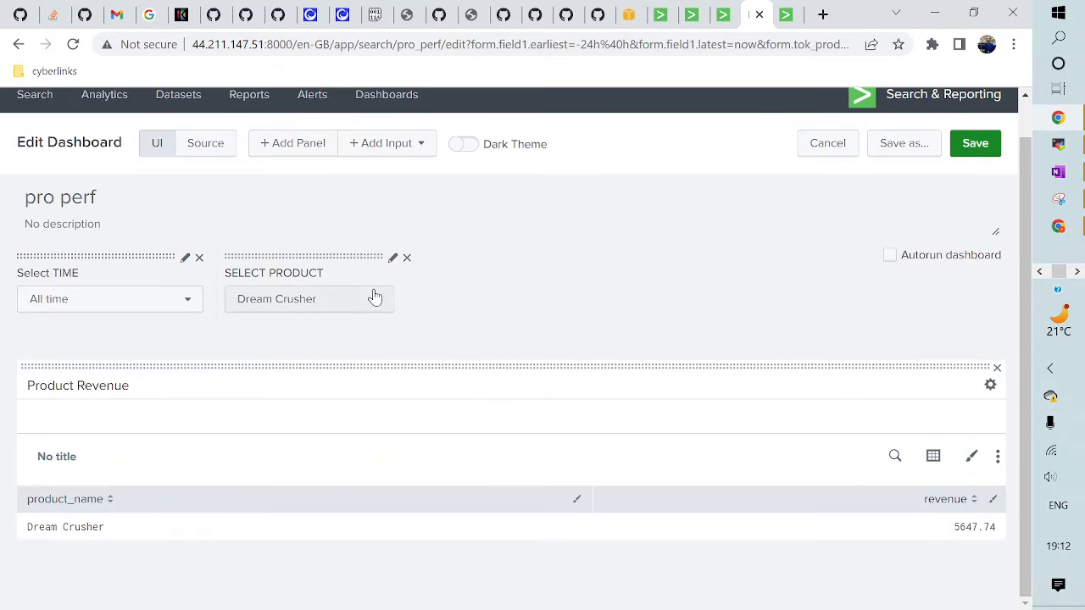
- Save pro perf, reload it, and set the time range to All time
{"action": "left_click", "coordinate": [985, 156]}
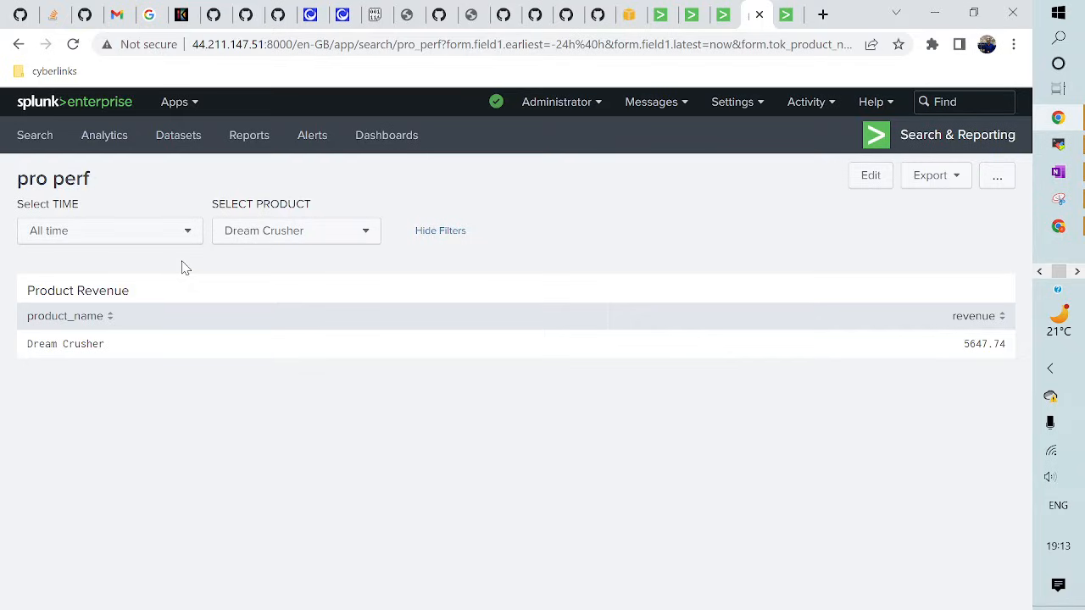
{"action": "left_click", "coordinate": [73, 44]}
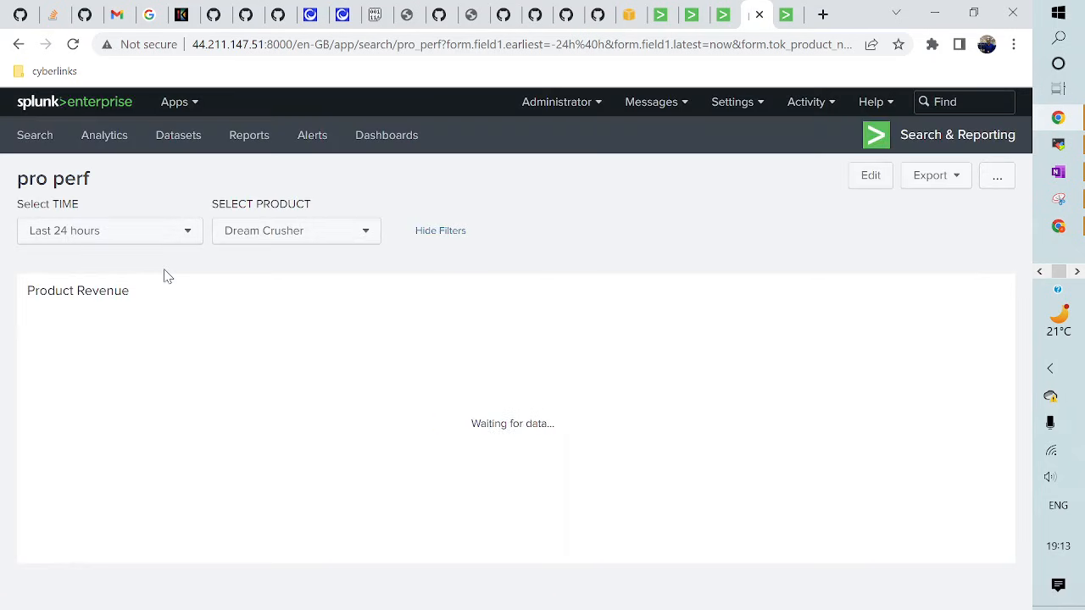
{"action": "left_click", "coordinate": [138, 236]}
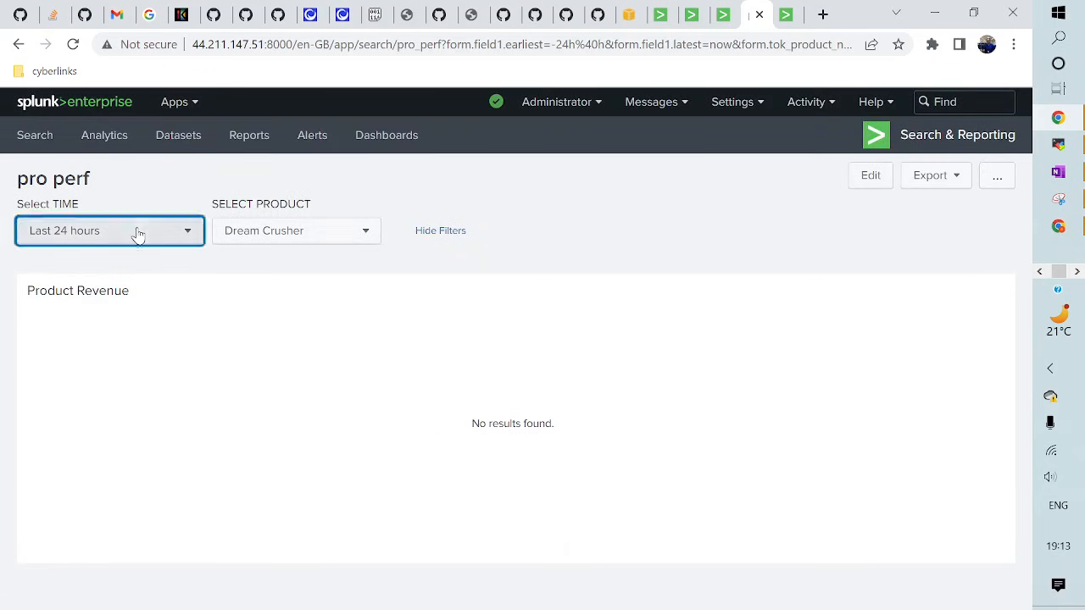
{"action": "left_click", "coordinate": [594, 166]}
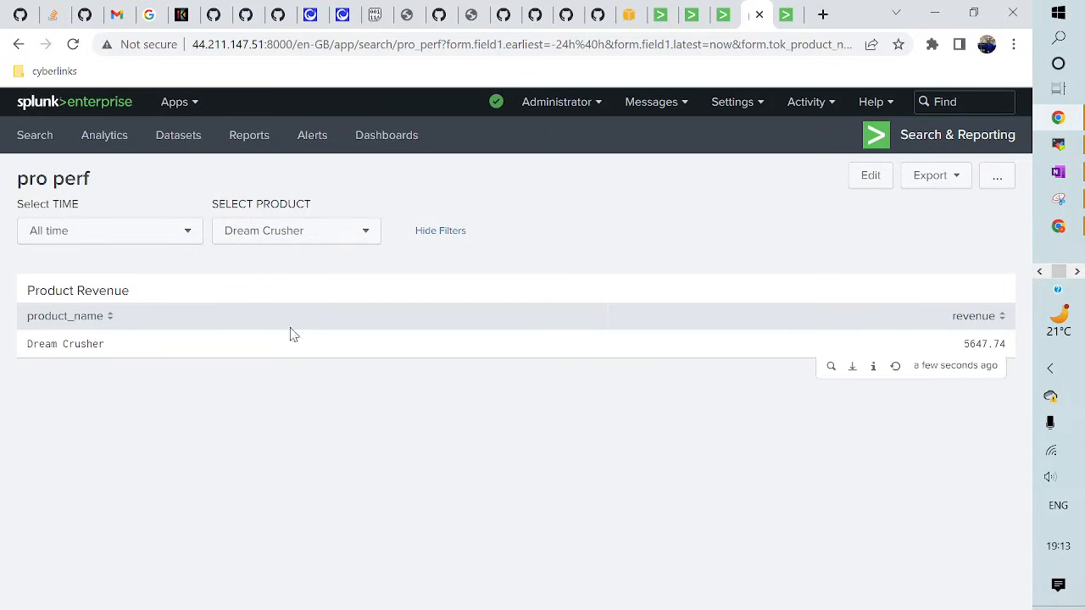
- Filter Product Revenue to World of Cheese (5497.25) and return to the editor
{"action": "left_click", "coordinate": [259, 232]}
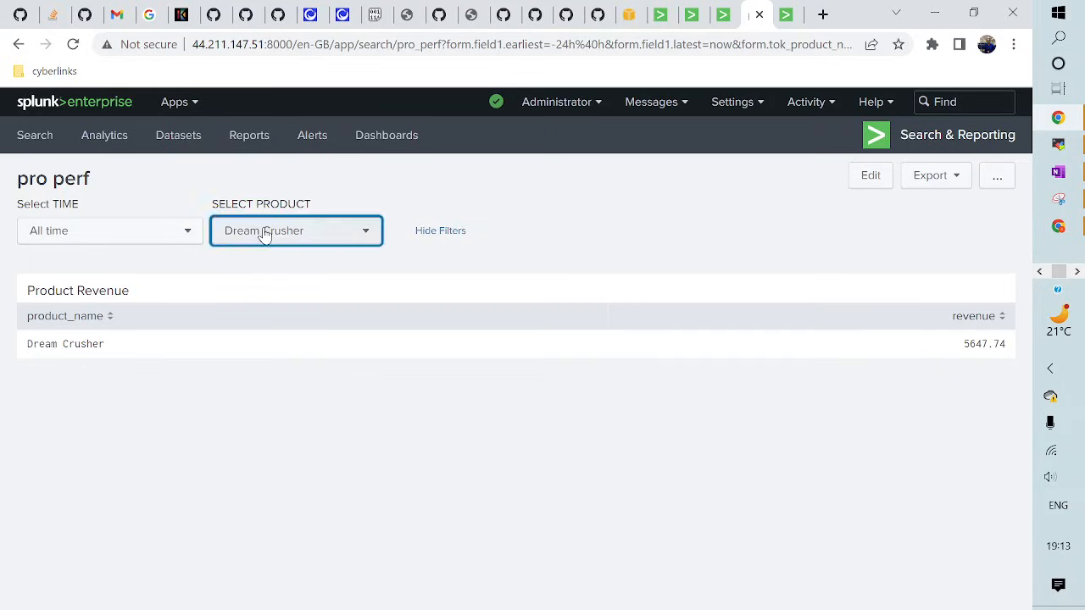
{"action": "left_click", "coordinate": [256, 303]}
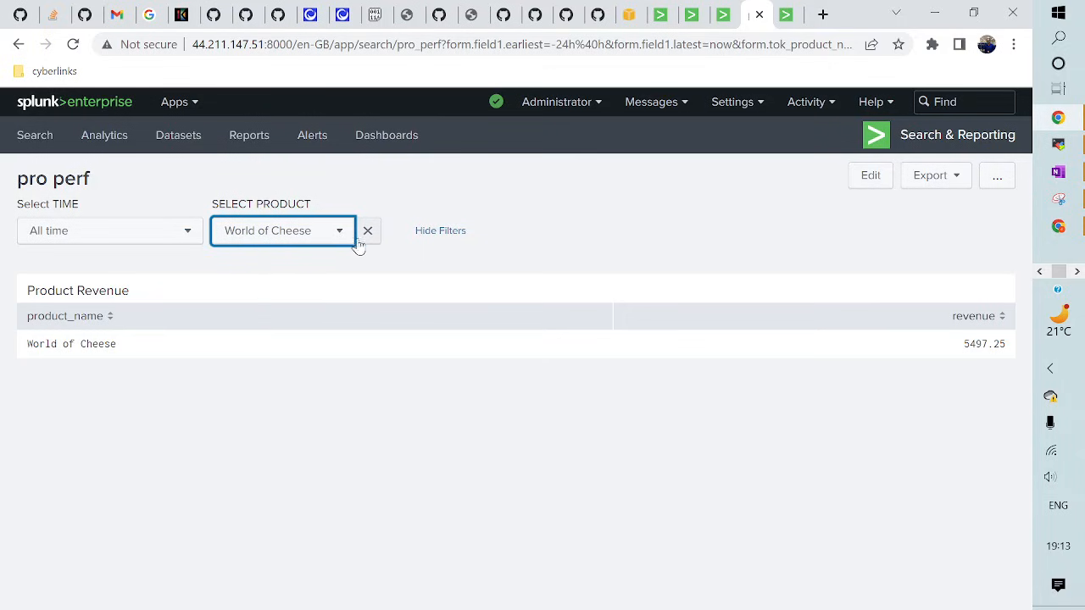
{"action": "left_click", "coordinate": [870, 176]}
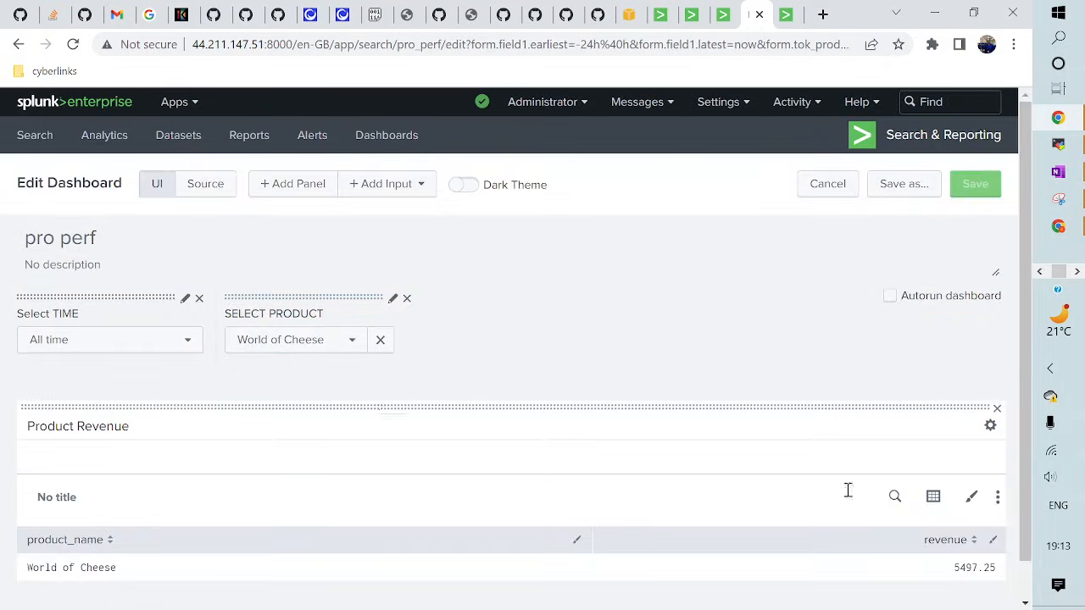
- Give SELECT PRODUCT a dynamic search of the purchase query plus '| stats count by product_name'
{"action": "left_click", "coordinate": [394, 300]}
{"action": "scroll", "coordinate": [342, 498], "scroll_direction": "down", "scroll_amount": 2}
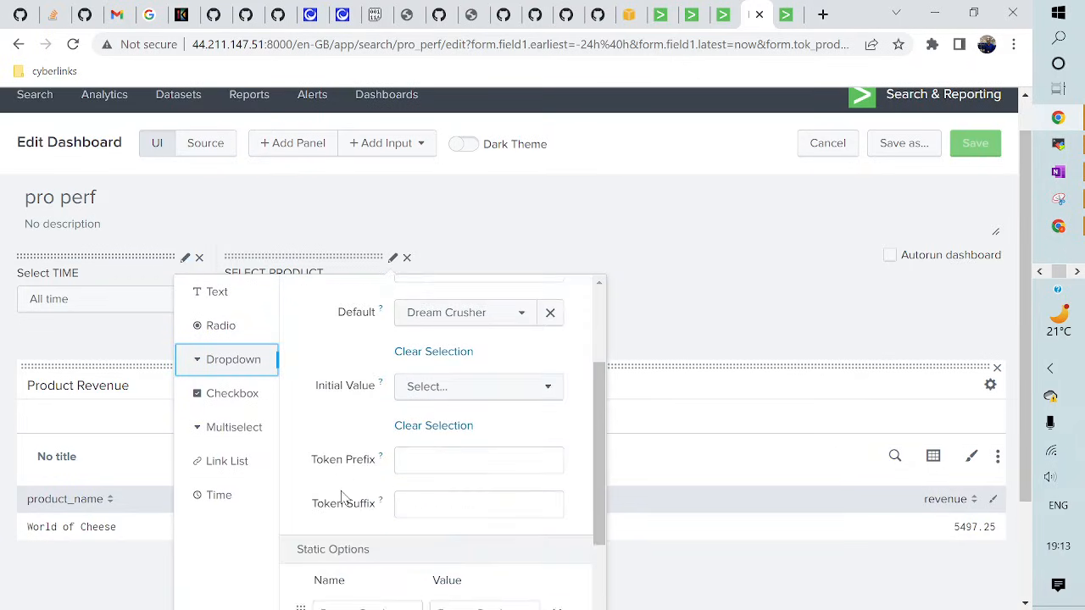
{"action": "scroll", "coordinate": [342, 498], "scroll_direction": "down", "scroll_amount": 5}
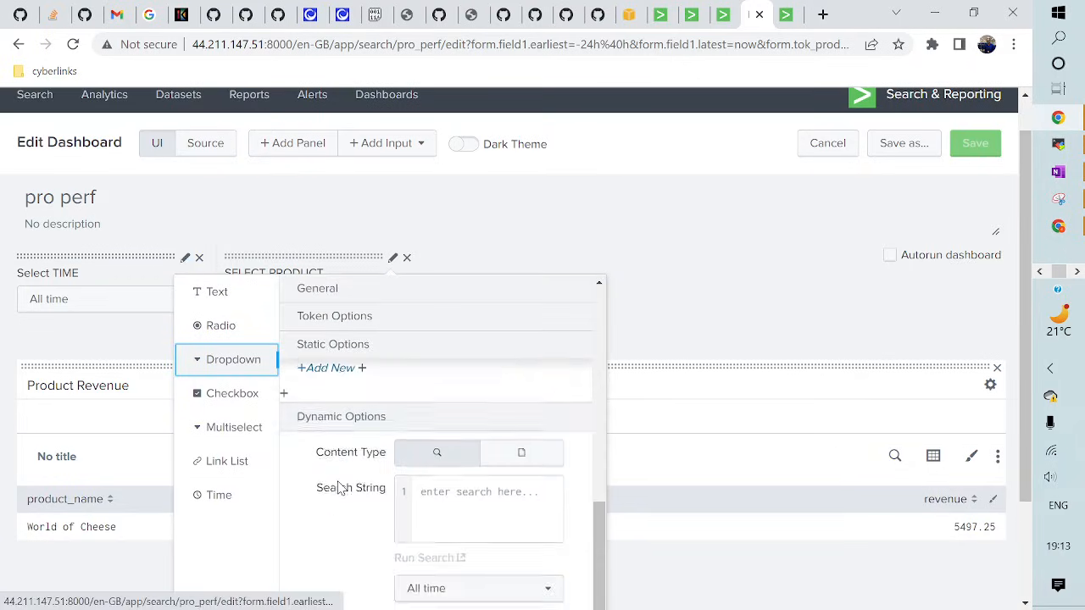
{"action": "scroll", "coordinate": [351, 489], "scroll_direction": "down", "scroll_amount": 1}
{"action": "left_click", "coordinate": [438, 411]}
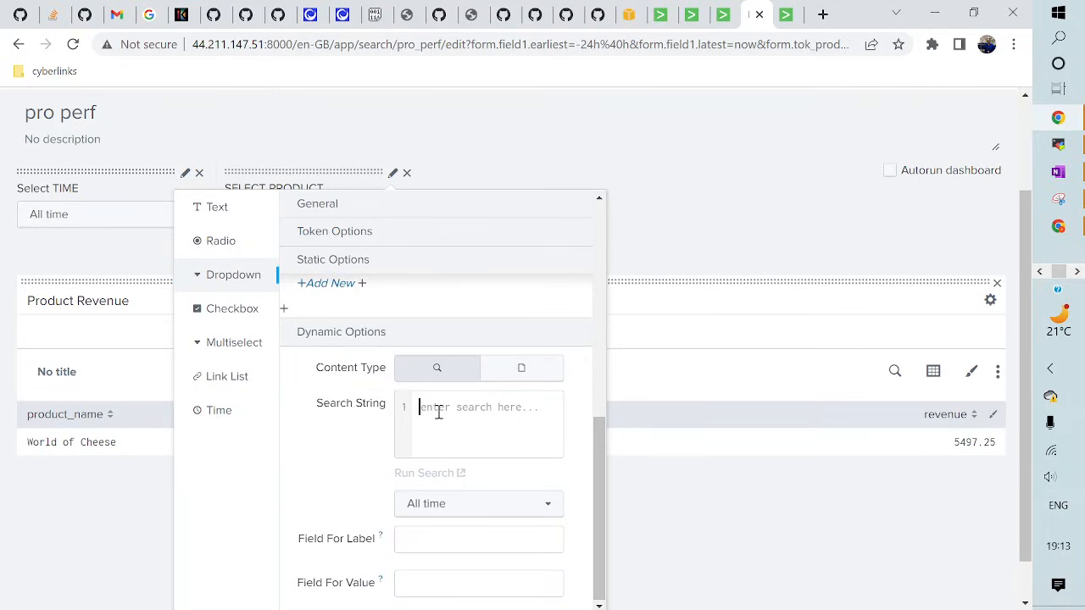
{"action": "left_click", "coordinate": [788, 17]}
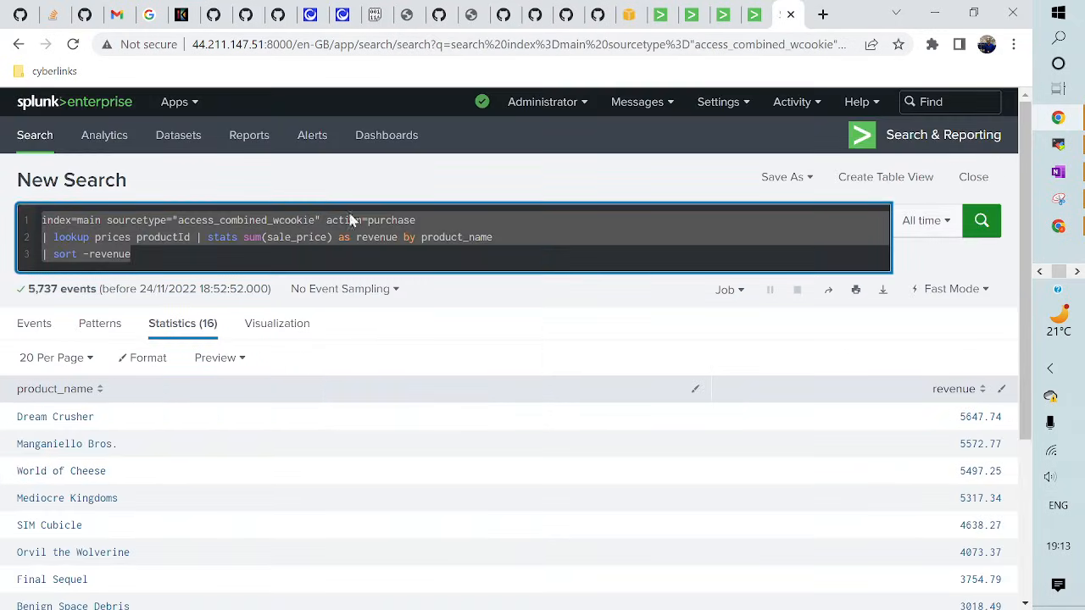
{"action": "left_click", "coordinate": [402, 221]}
{"action": "left_click_drag", "start_coordinate": [432, 220], "coordinate": [42, 220]}
{"action": "key", "text": "ctrl+c"}
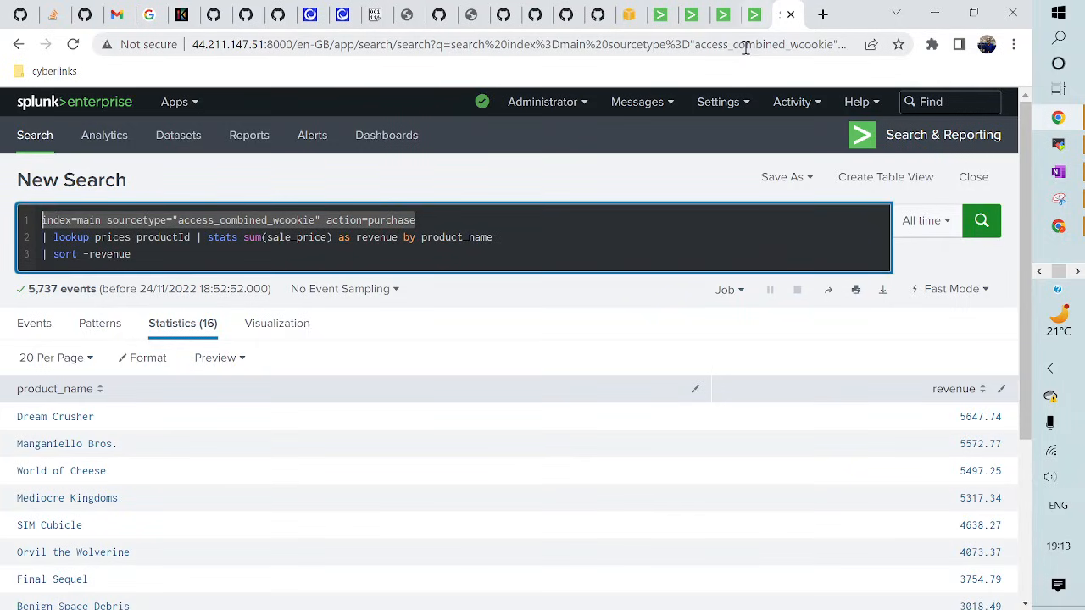
{"action": "key", "text": "ctrl+shift+Tab"}
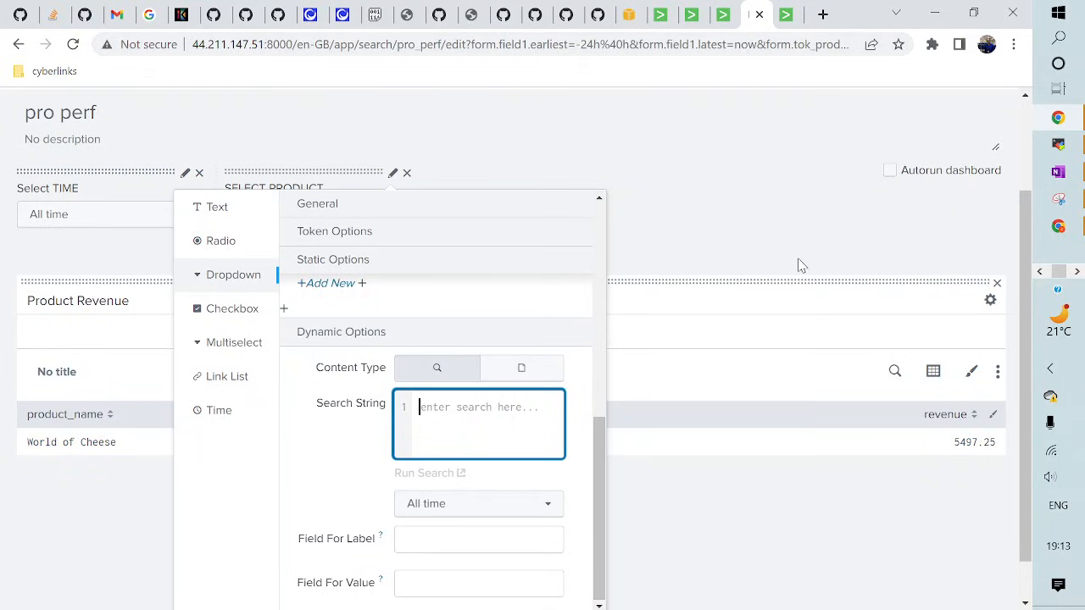
{"action": "key", "text": "ctrl+v"}
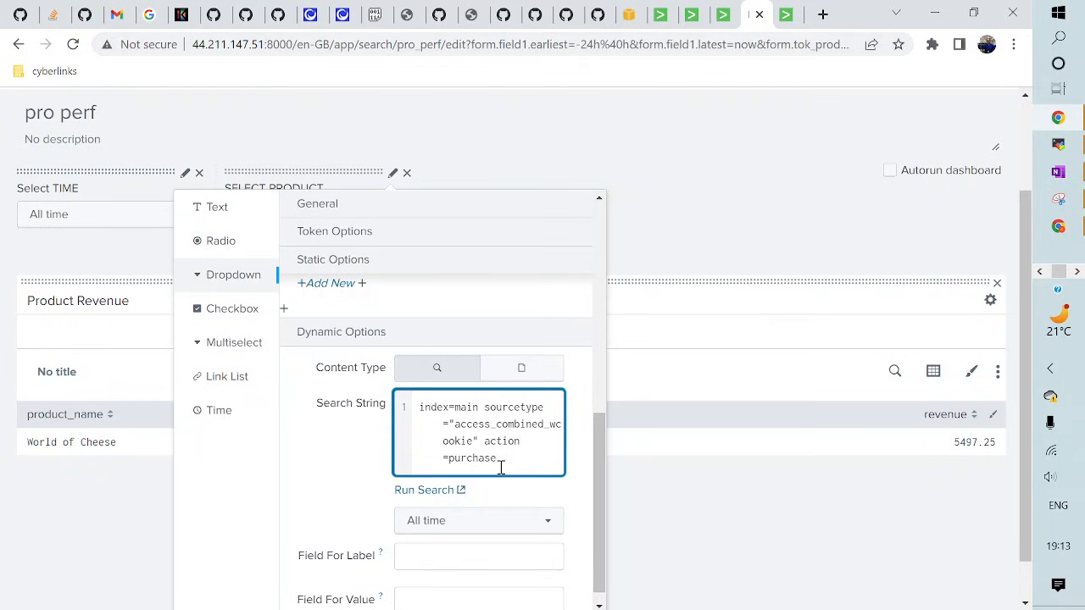
{"action": "key", "text": "Return"}
{"action": "type", "text": "| "}
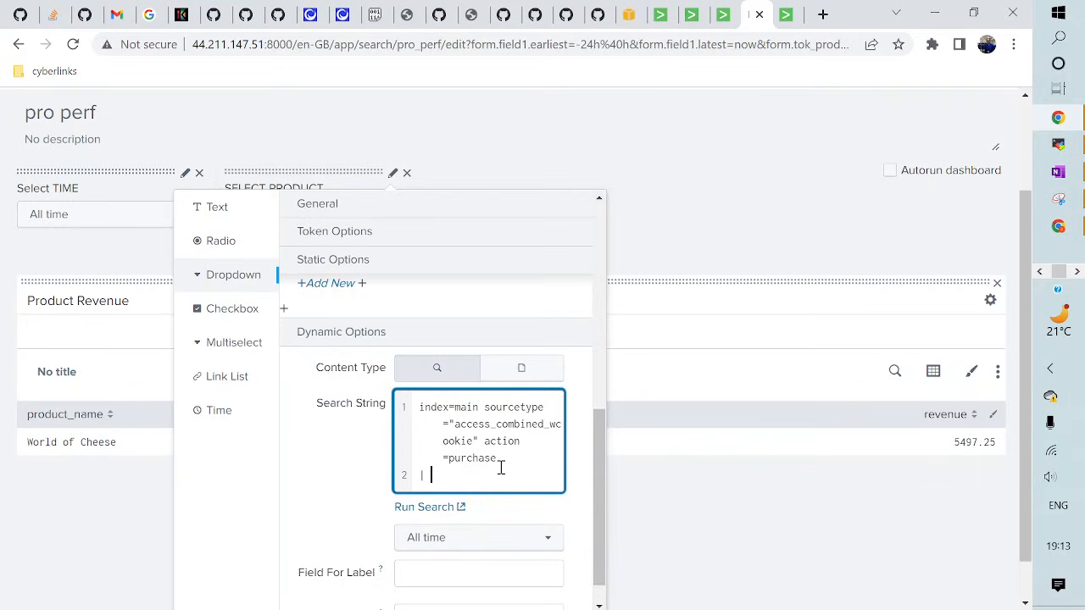
{"action": "type", "text": "stats"}
{"action": "type", "text": "count by product_name"}
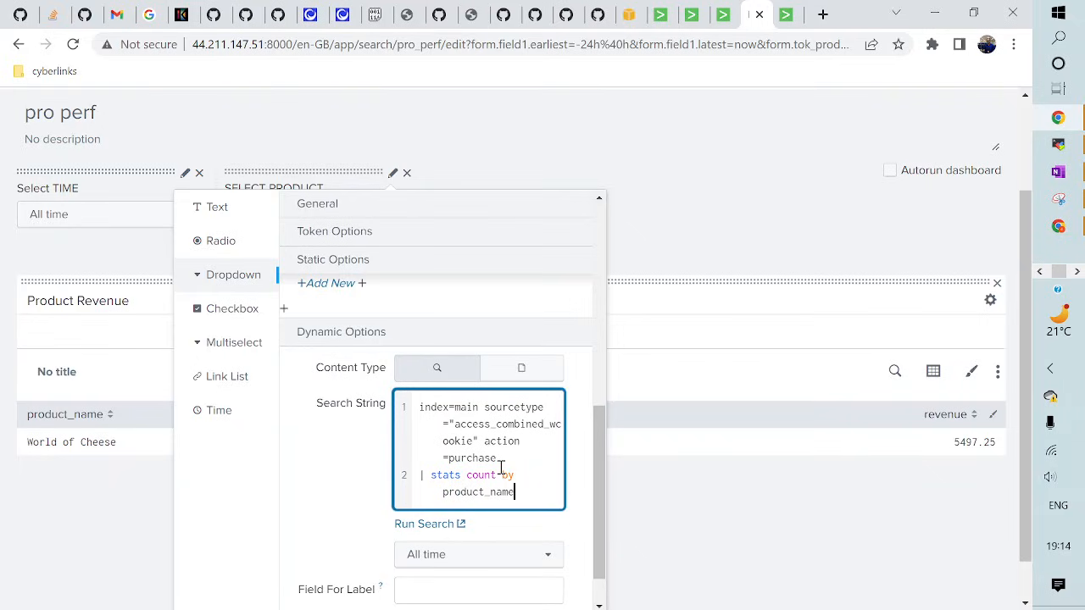
- Insert '| lookup prices productId' on its own line after the purchase query
{"action": "key", "text": "ctrl+Tab"}
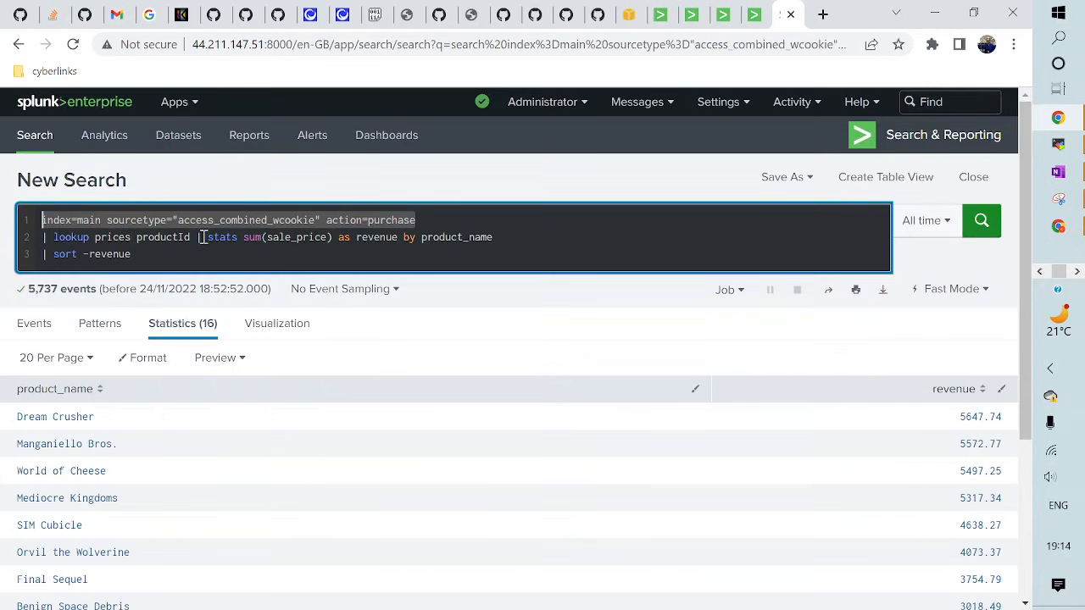
{"action": "left_click_drag", "start_coordinate": [202, 237], "coordinate": [41, 238]}
{"action": "key", "text": "ctrl+c"}
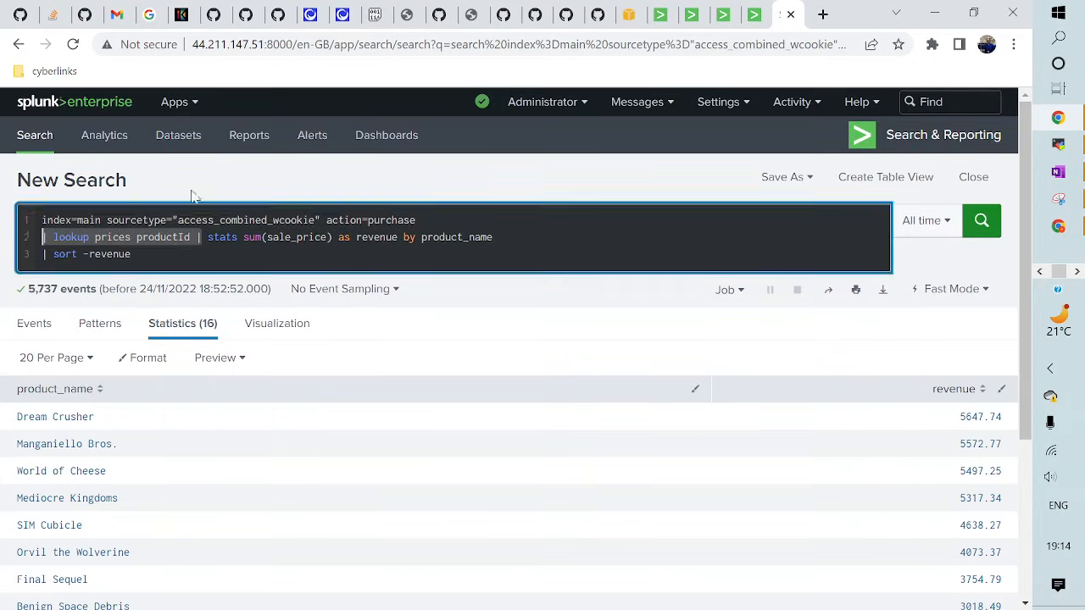
{"action": "key", "text": "ctrl+shift+Tab"}
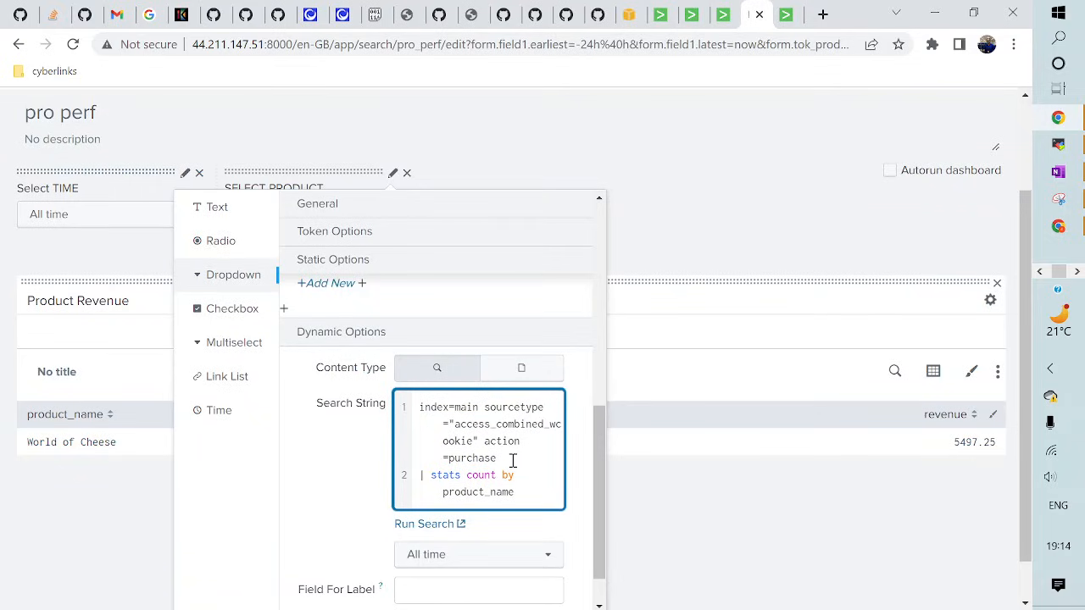
{"action": "key", "text": "ctrl+v"}
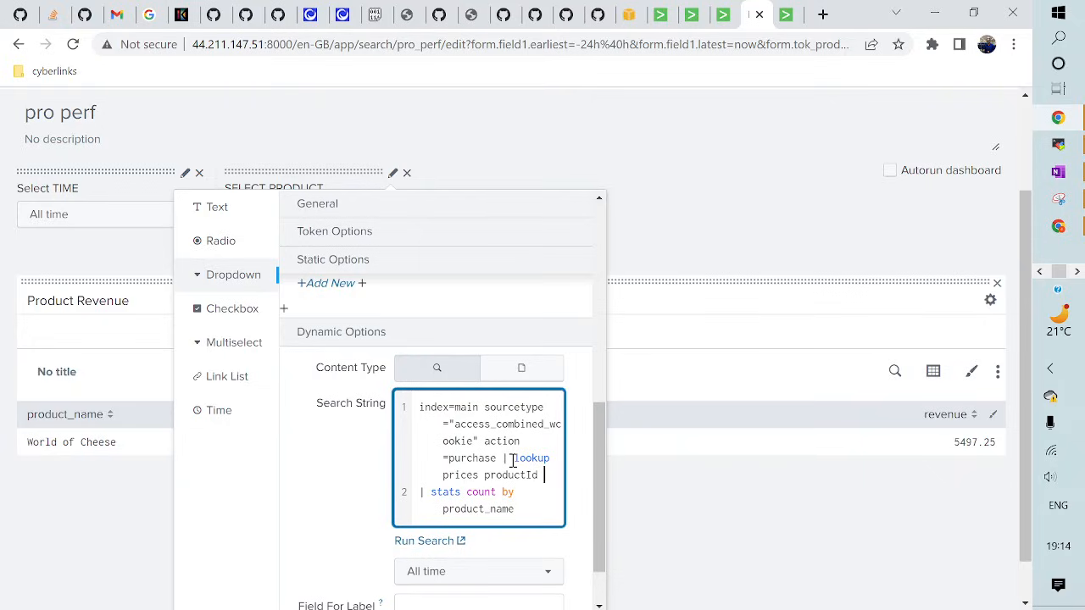
{"action": "left_click", "coordinate": [498, 458]}
{"action": "key", "text": "Return"}
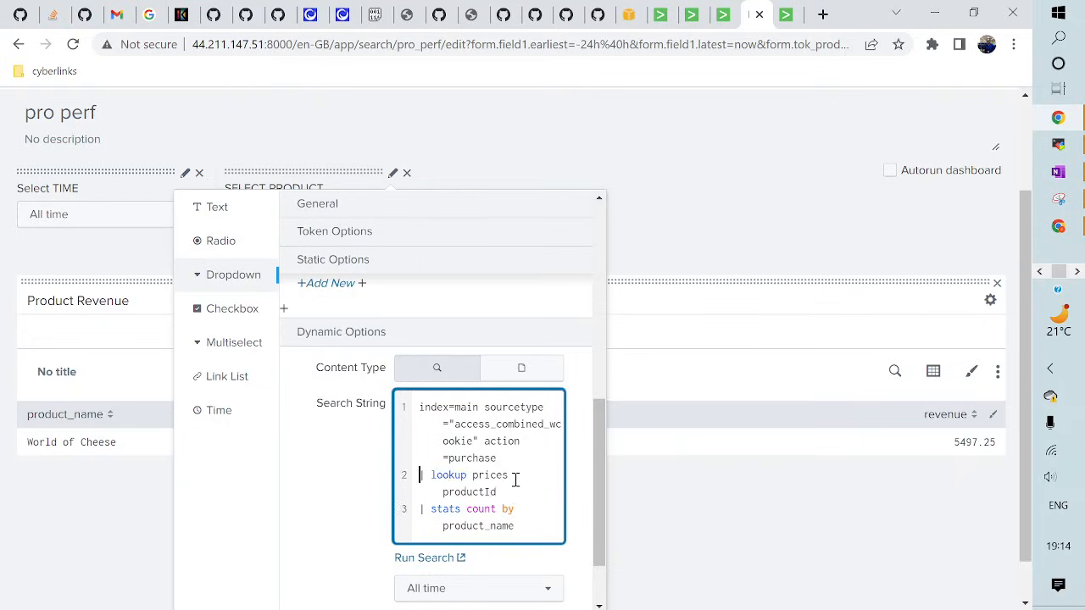
{"action": "scroll", "coordinate": [515, 480], "scroll_direction": "down", "scroll_amount": 2}
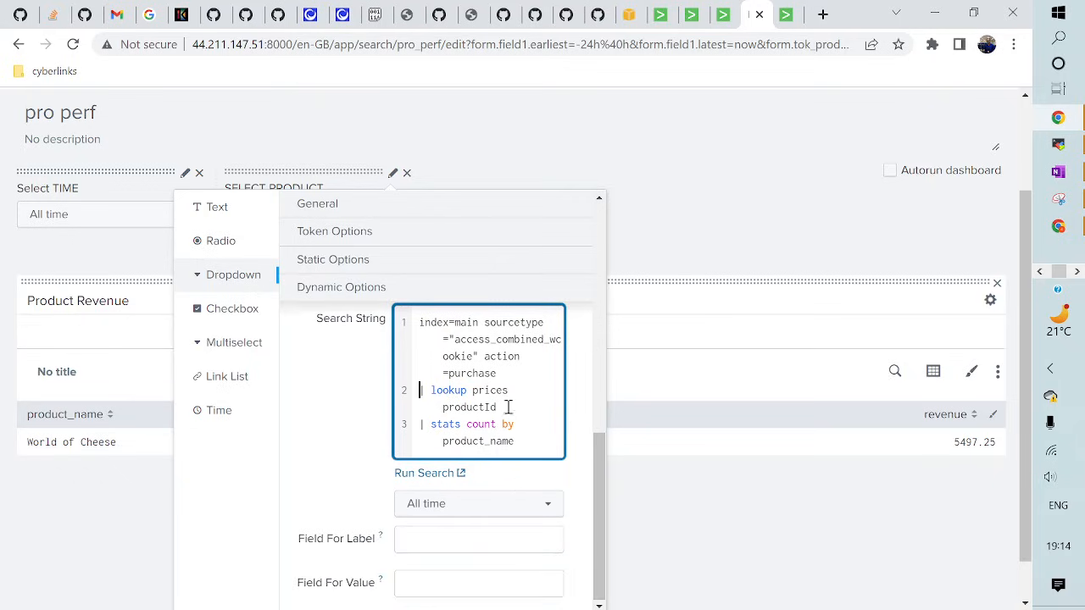
{"action": "scroll", "coordinate": [504, 472], "scroll_direction": "down", "scroll_amount": 1}
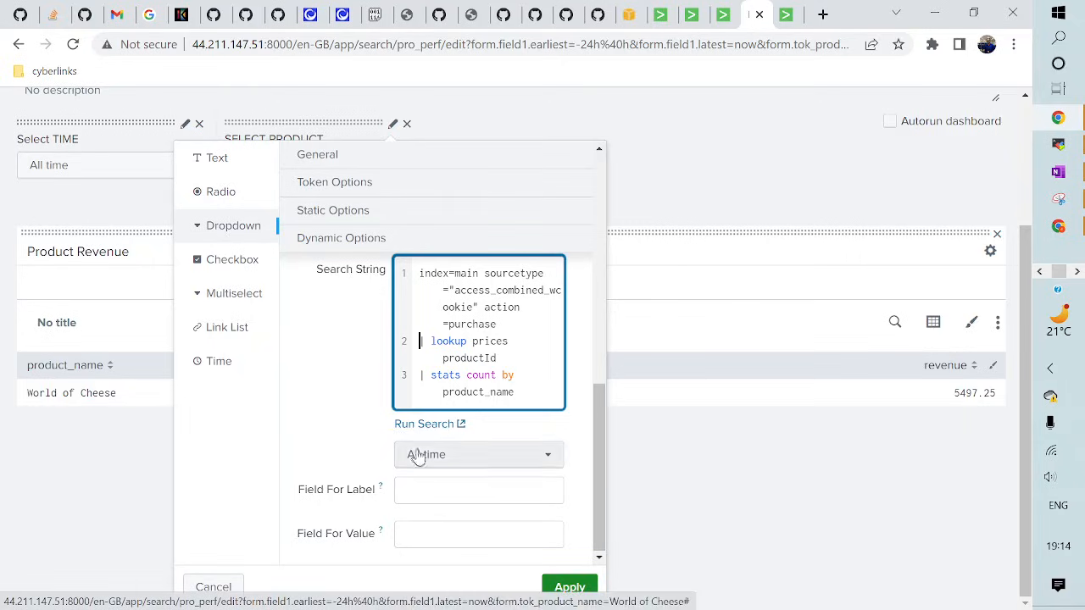
- Set both Field For Label and Field For Value to product_name and apply
{"action": "left_click_drag", "start_coordinate": [442, 393], "coordinate": [518, 392]}
{"action": "key", "text": "ctrl+c"}
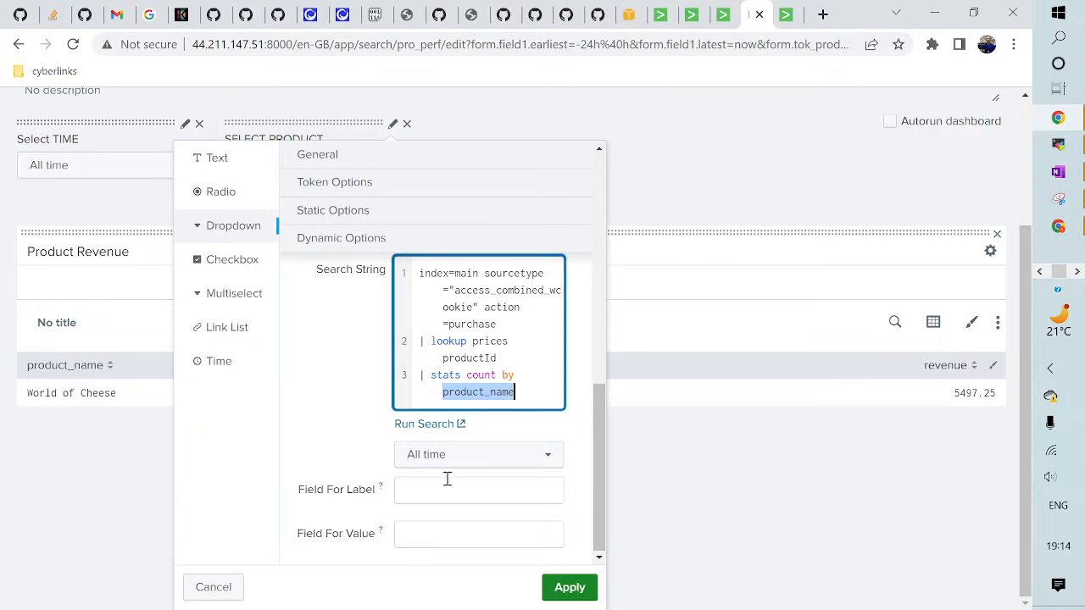
{"action": "left_click", "coordinate": [436, 492]}
{"action": "key", "text": "ctrl+v"}
{"action": "left_click", "coordinate": [420, 534]}
{"action": "key", "text": "ctrl+v"}
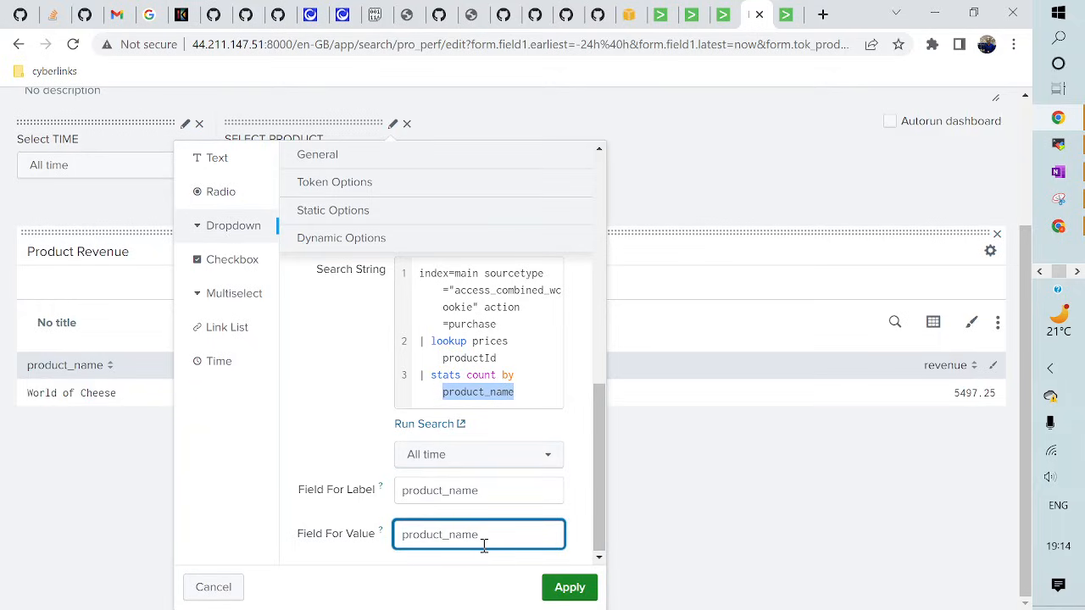
{"action": "left_click", "coordinate": [561, 591]}
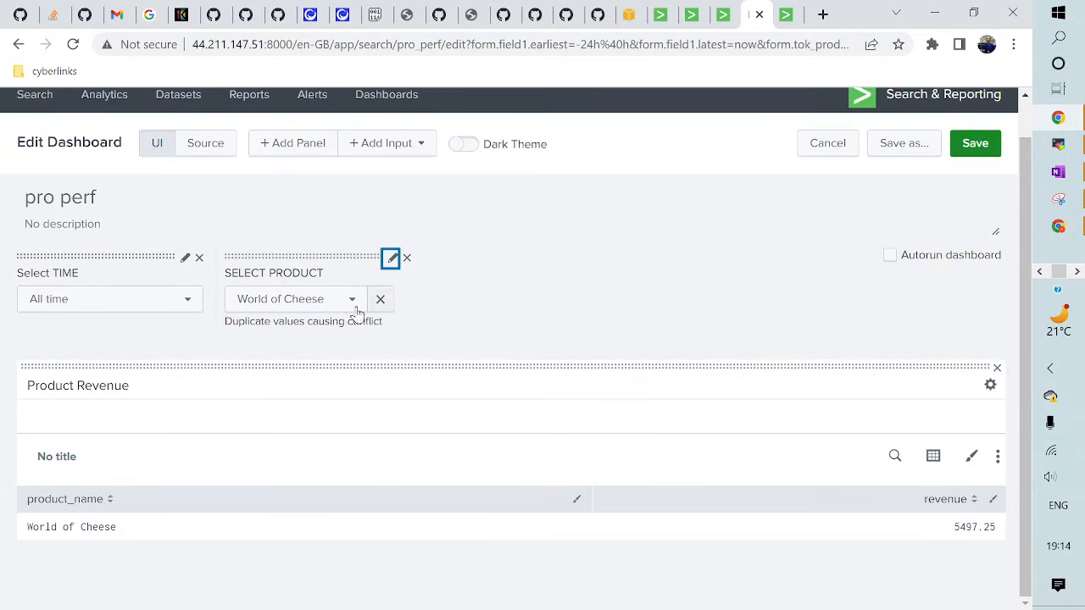
- Delete the World of Cheese option and turn Dream Crusher into ALL valued *, then apply
{"action": "left_click", "coordinate": [391, 259]}
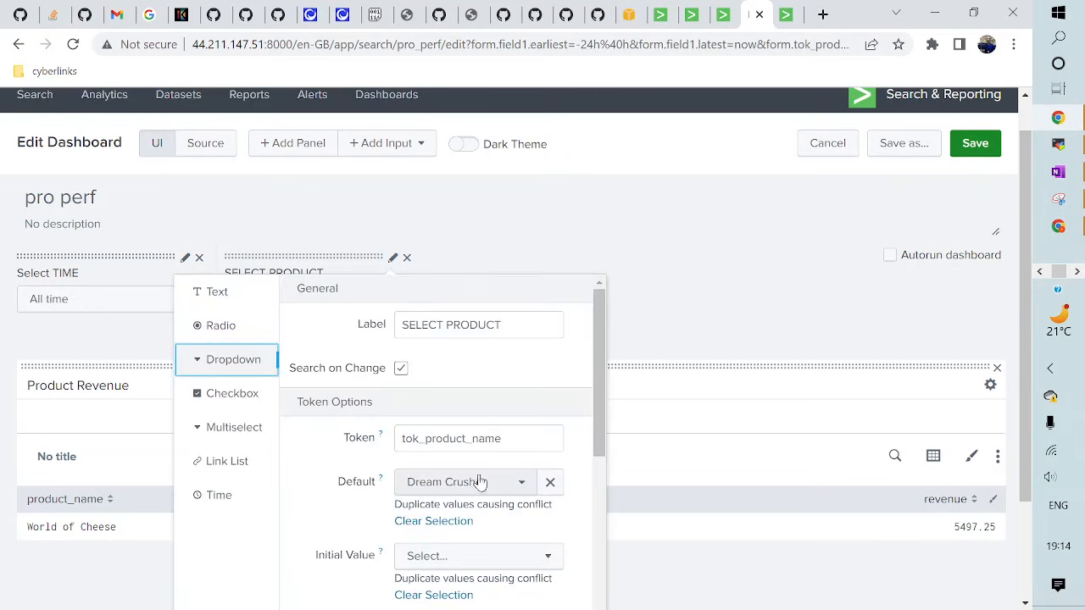
{"action": "scroll", "coordinate": [480, 481], "scroll_direction": "up", "scroll_amount": 1}
{"action": "scroll", "coordinate": [479, 482], "scroll_direction": "down", "scroll_amount": 8}
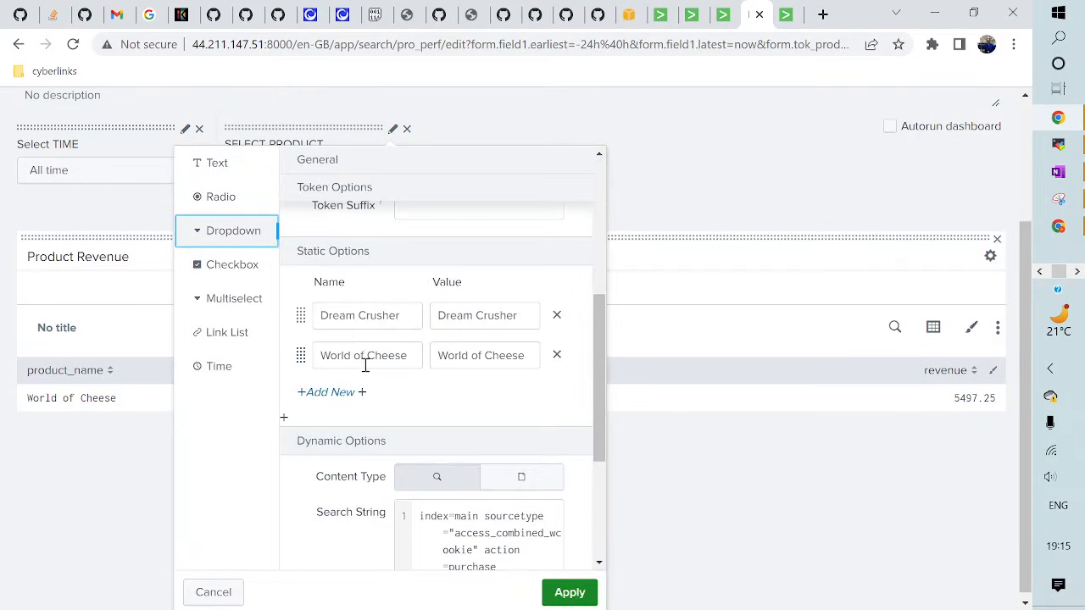
{"action": "left_click", "coordinate": [557, 355]}
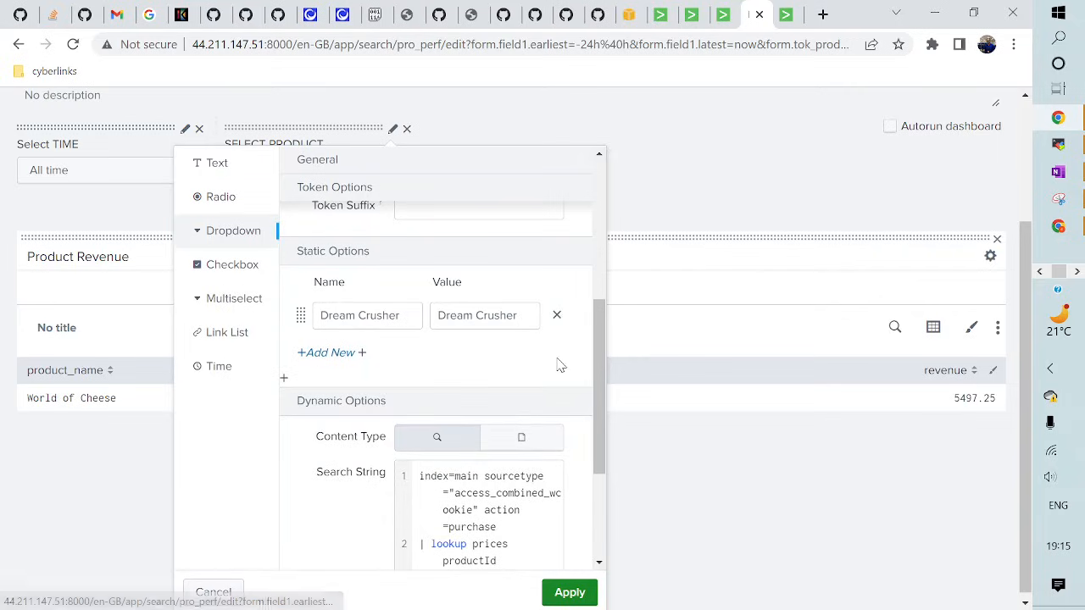
{"action": "left_click", "coordinate": [375, 311]}
{"action": "double_click", "coordinate": [380, 312]}
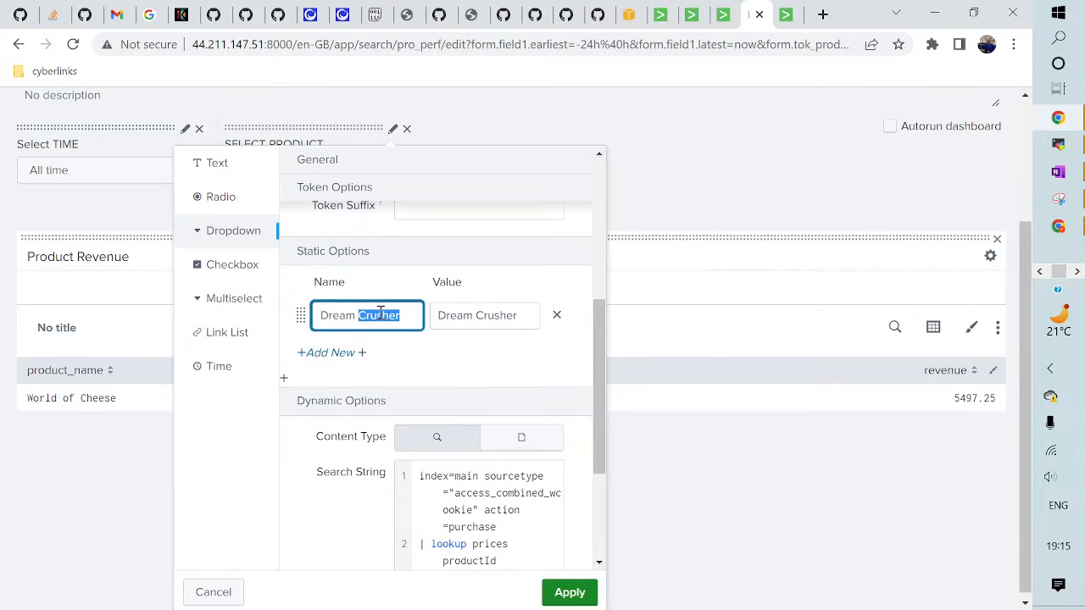
{"action": "triple_click", "coordinate": [380, 312]}
{"action": "type", "text": "ALL"}
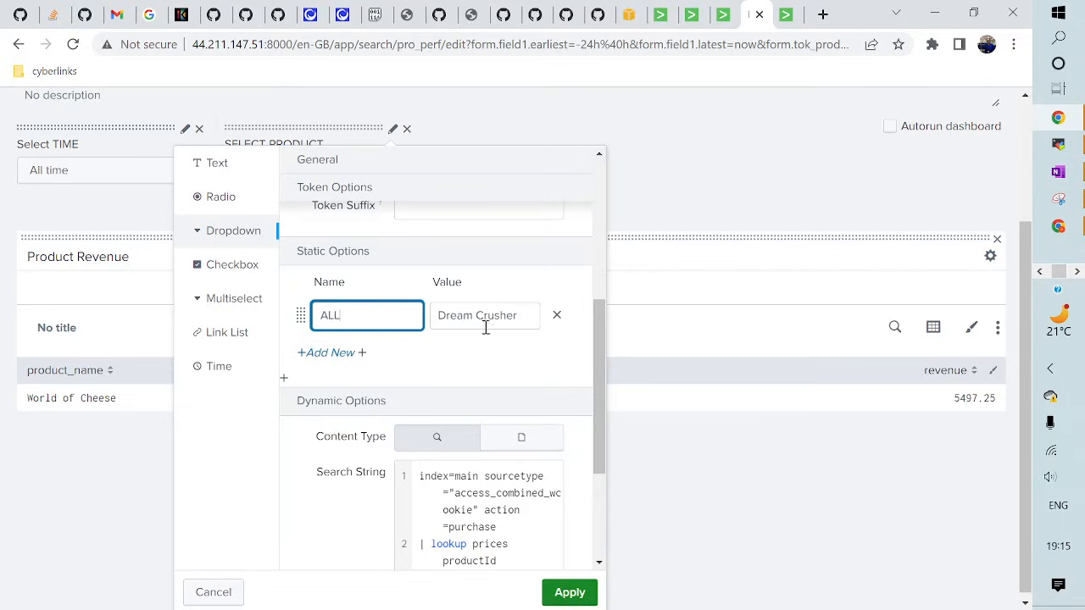
{"action": "double_click", "coordinate": [497, 328]}
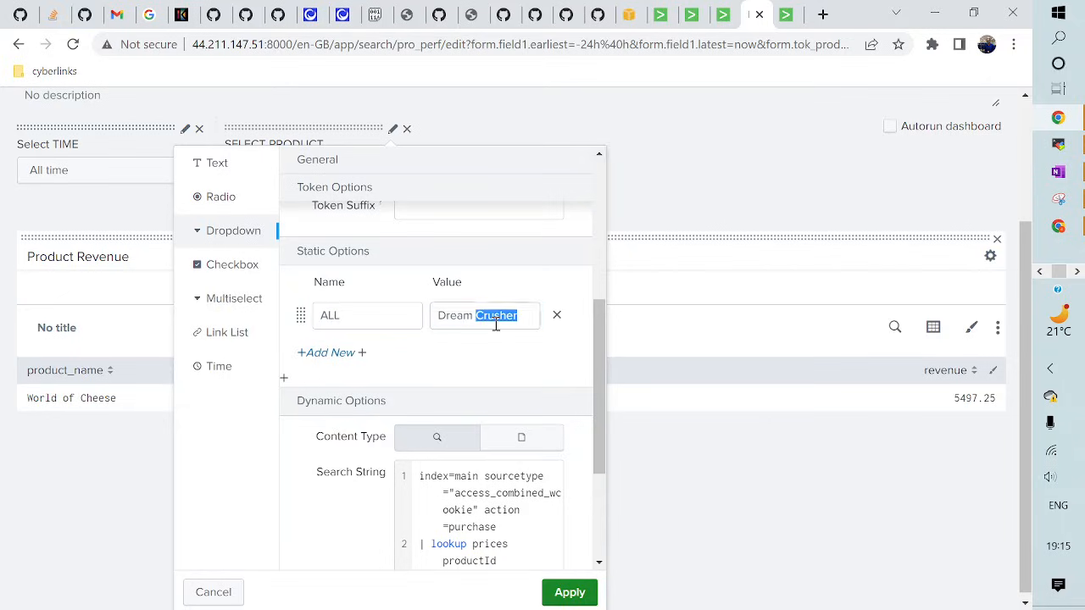
{"action": "triple_click", "coordinate": [497, 328]}
{"action": "key", "text": "BackSpace"}
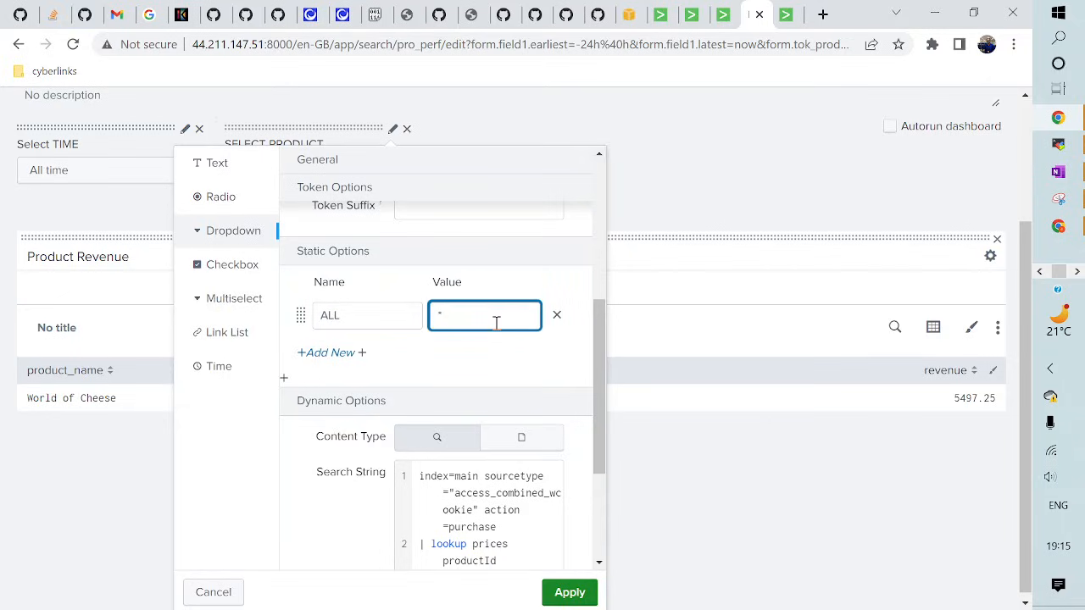
{"action": "left_click", "coordinate": [570, 593]}
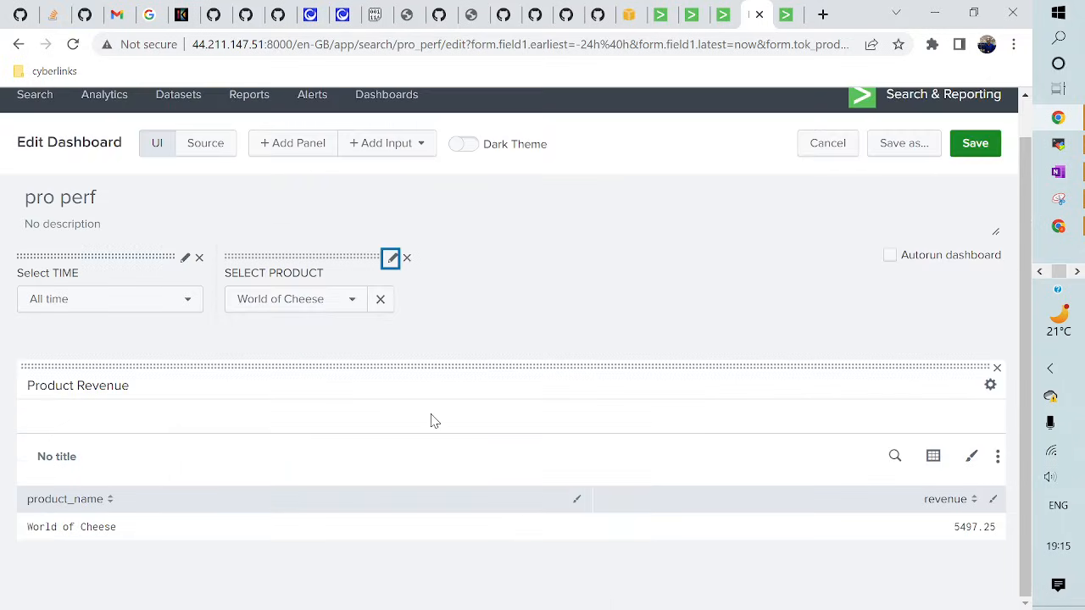
- Save pro perf, reload it, and view revenue for ALL products over All time
{"action": "left_click", "coordinate": [975, 143]}
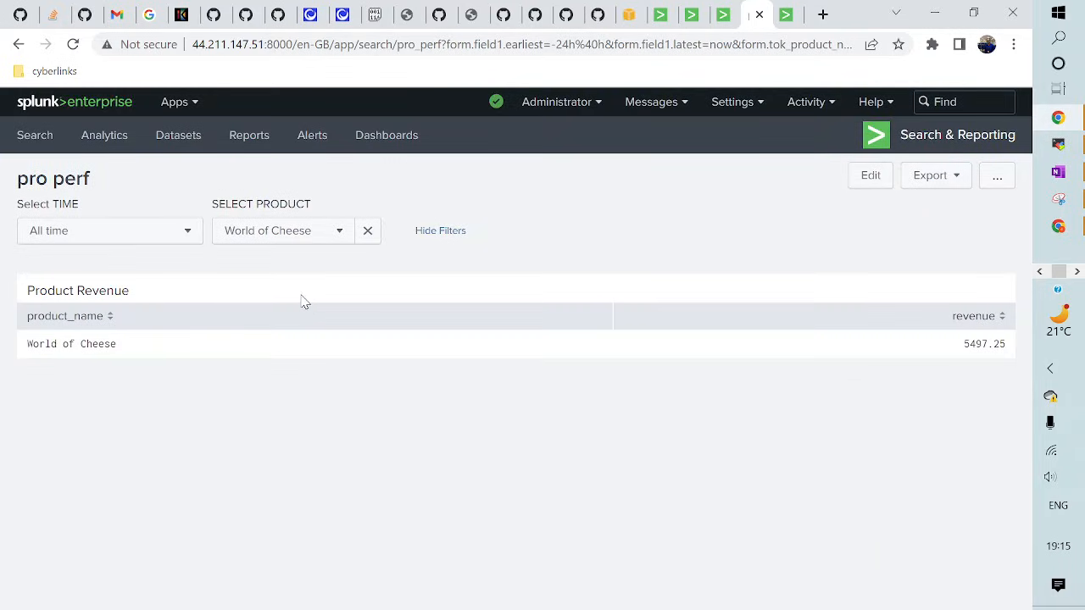
{"action": "left_click", "coordinate": [73, 44]}
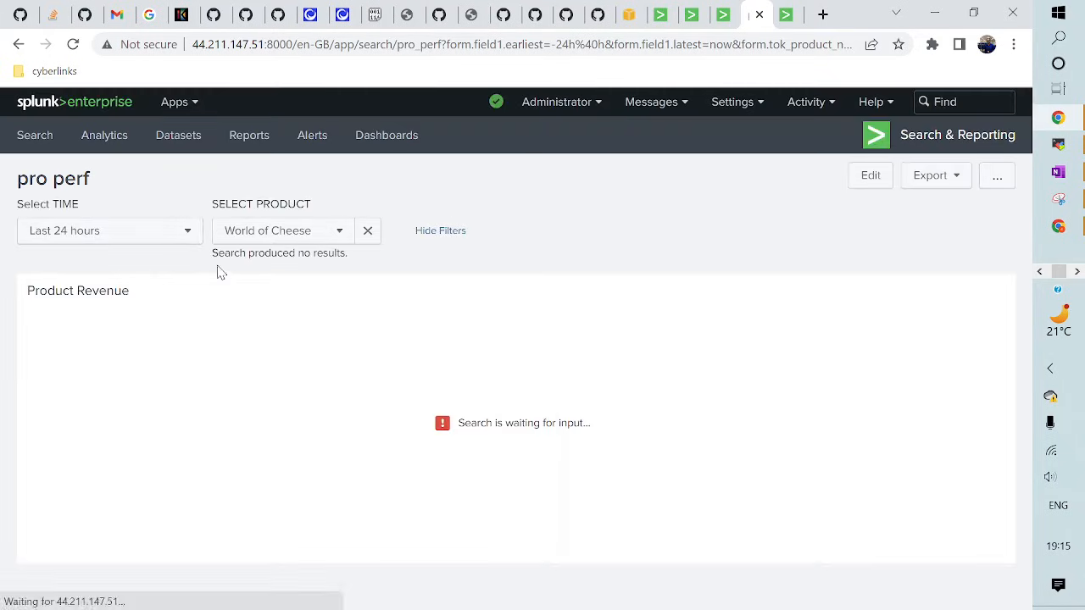
{"action": "left_click", "coordinate": [118, 244]}
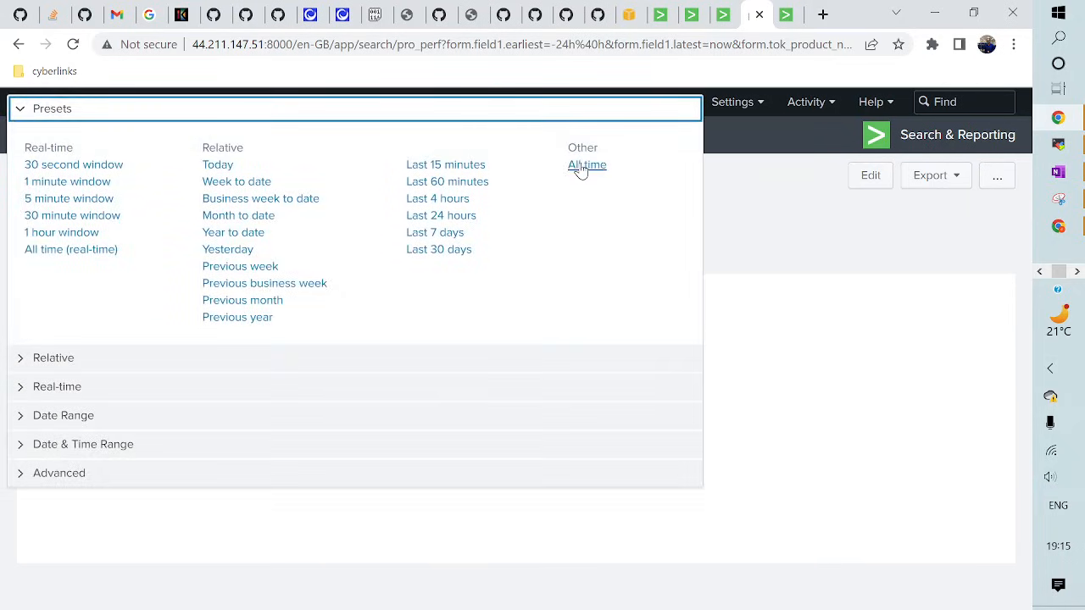
{"action": "left_click", "coordinate": [586, 165]}
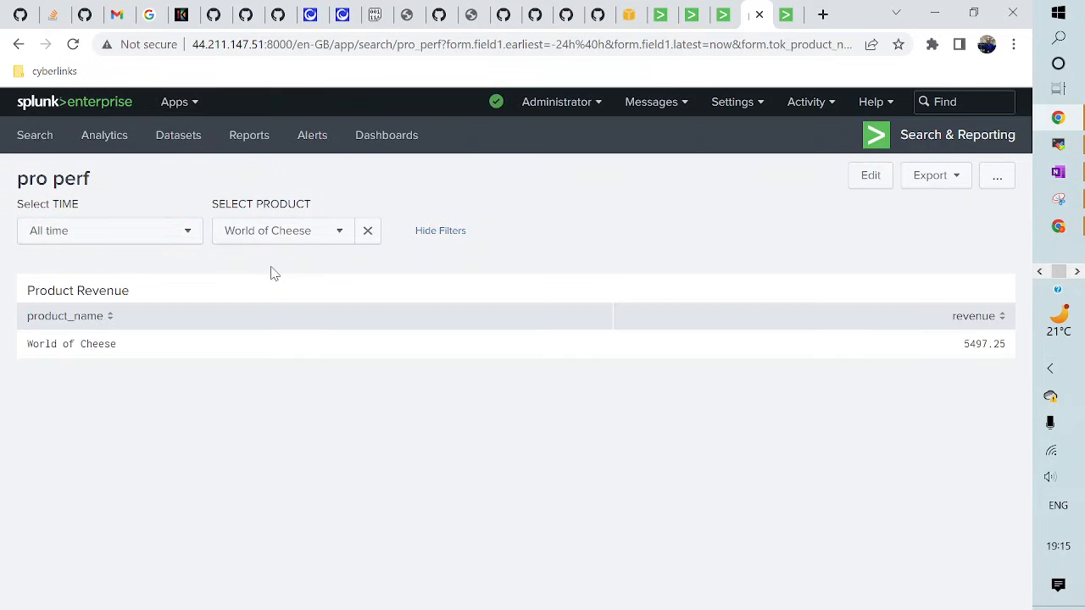
{"action": "left_click", "coordinate": [282, 234]}
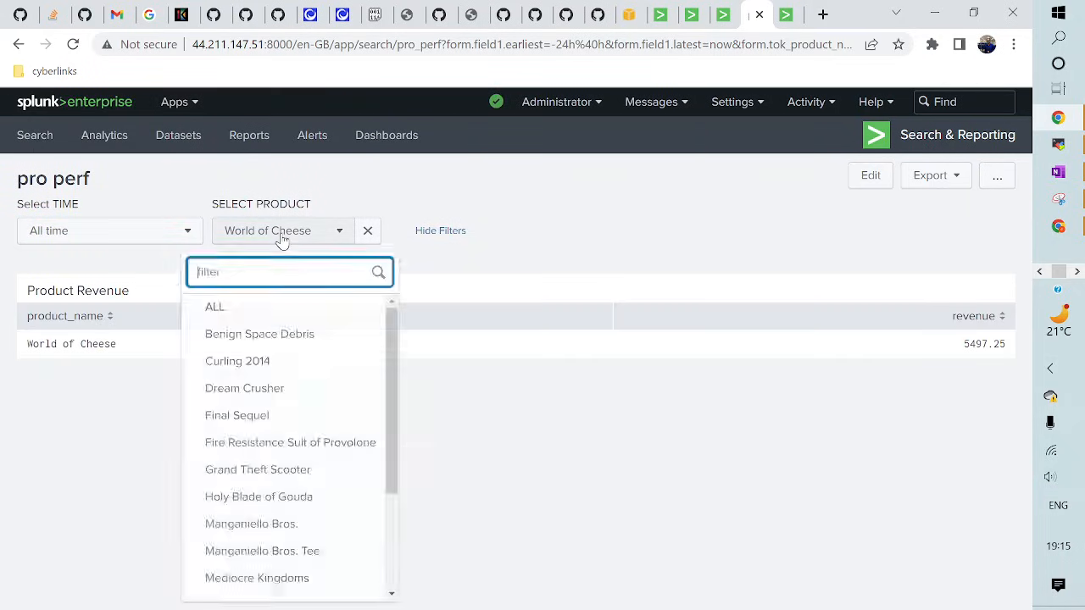
{"action": "left_click", "coordinate": [225, 312]}
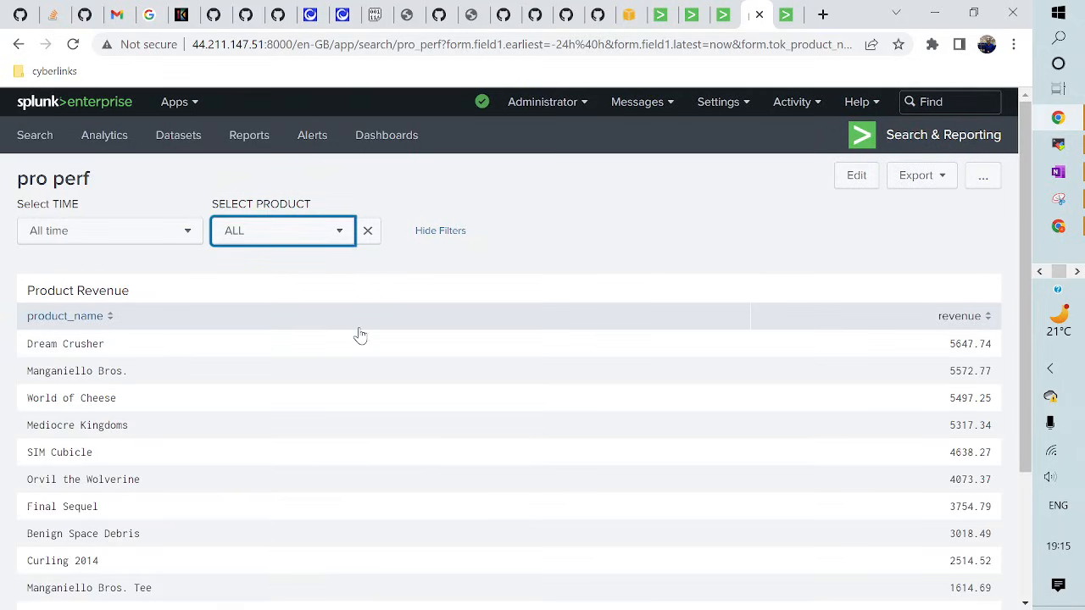
- Narrow Product Revenue to Dream Crusher (5647.74) and return to the editor
{"action": "scroll", "coordinate": [359, 334], "scroll_direction": "down", "scroll_amount": 2}
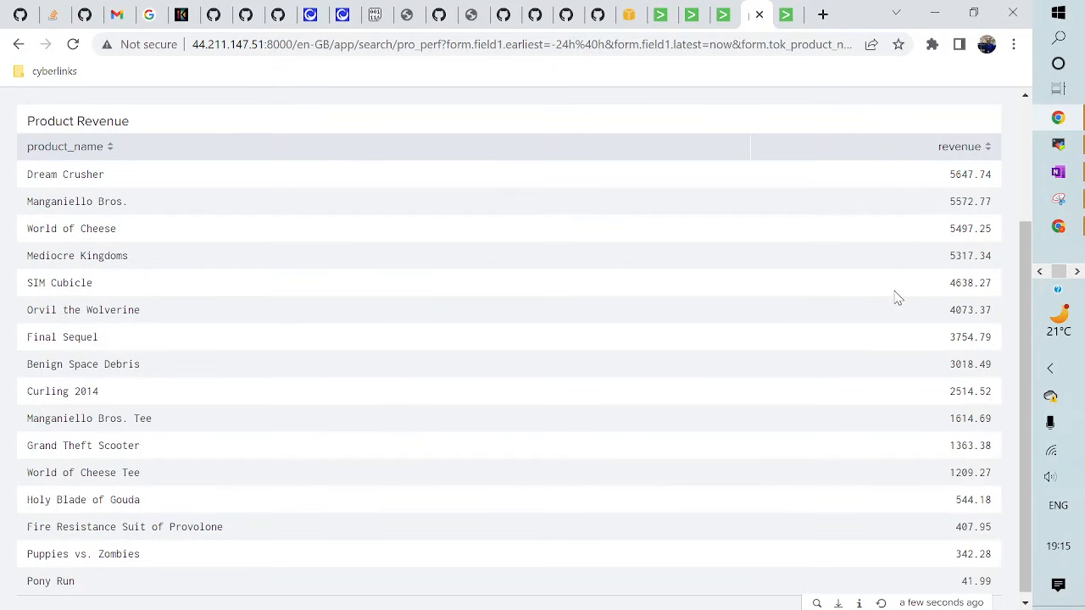
{"action": "scroll", "coordinate": [896, 297], "scroll_direction": "up", "scroll_amount": 2}
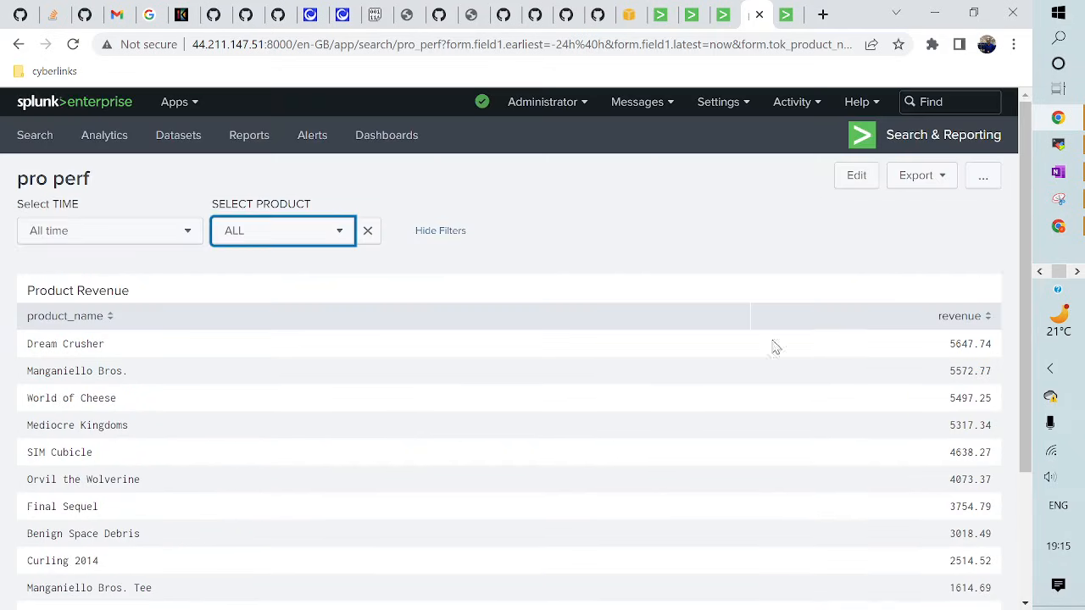
{"action": "left_click", "coordinate": [302, 240]}
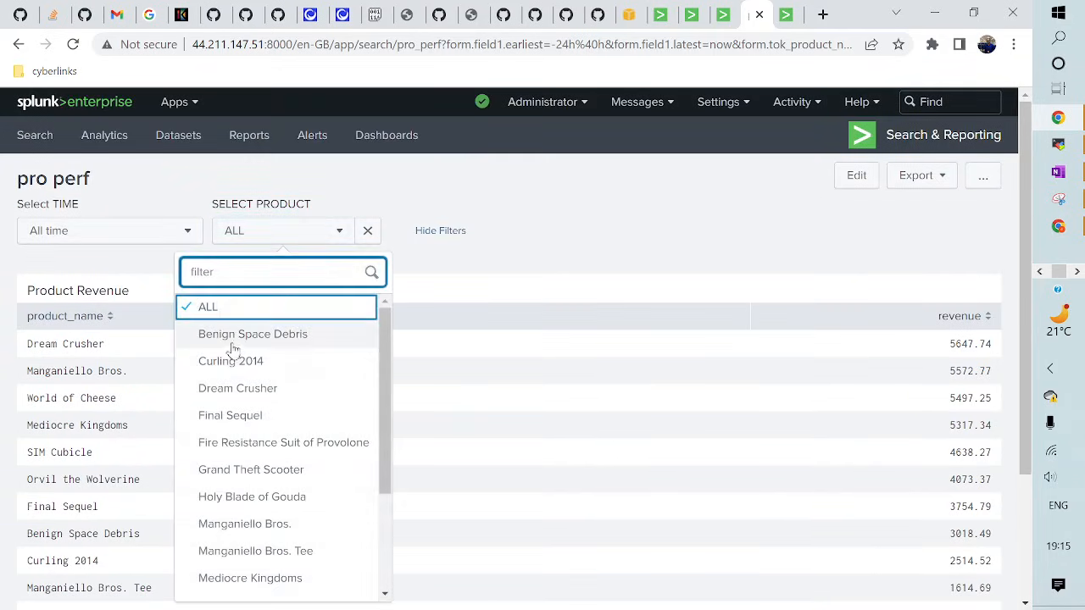
{"action": "left_click", "coordinate": [236, 389]}
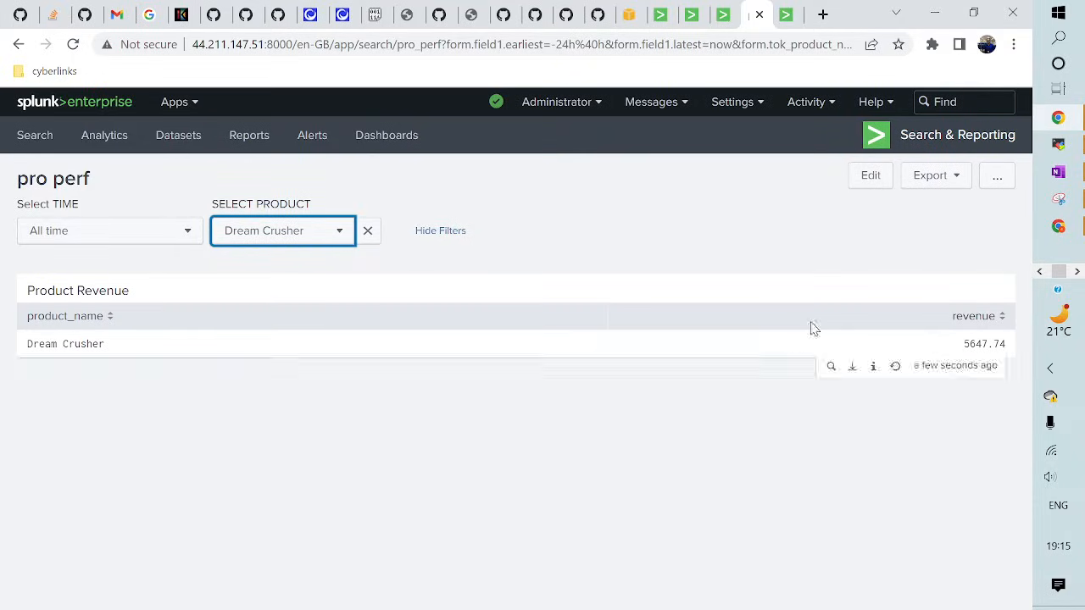
{"action": "left_click", "coordinate": [872, 177]}
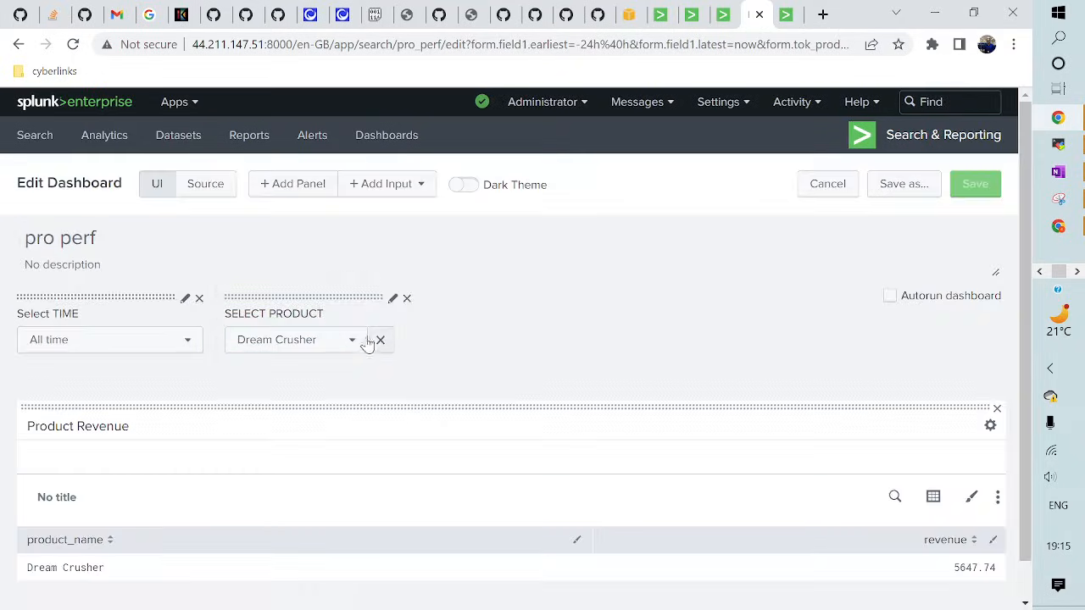
- Set the SELECT PRODUCT default to ALL, apply it, and save pro perf
{"action": "left_click", "coordinate": [392, 298]}
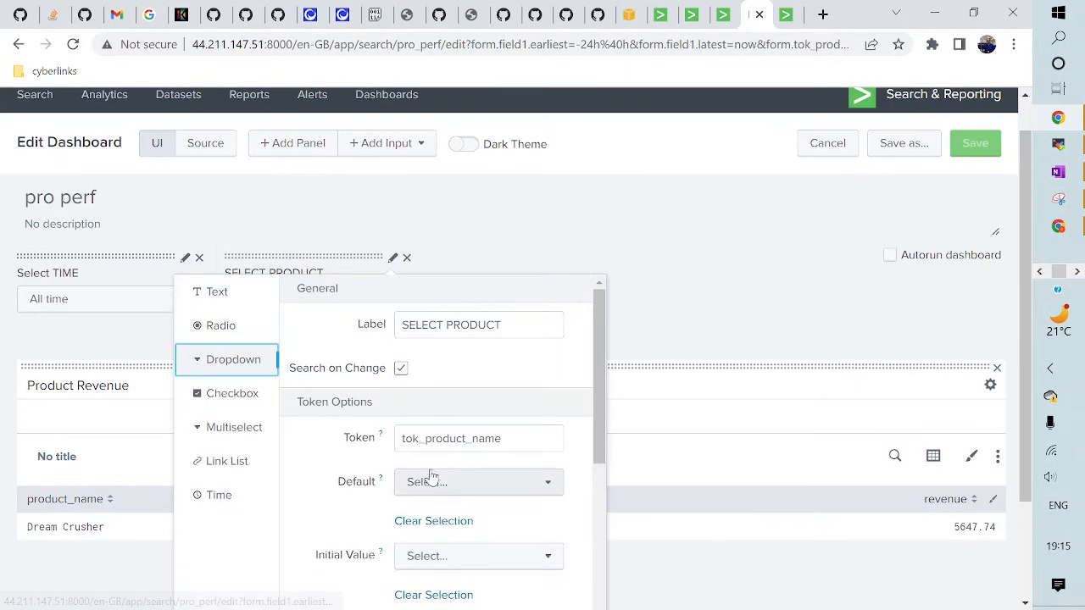
{"action": "scroll", "coordinate": [429, 475], "scroll_direction": "down", "scroll_amount": 1}
{"action": "left_click", "coordinate": [422, 399]}
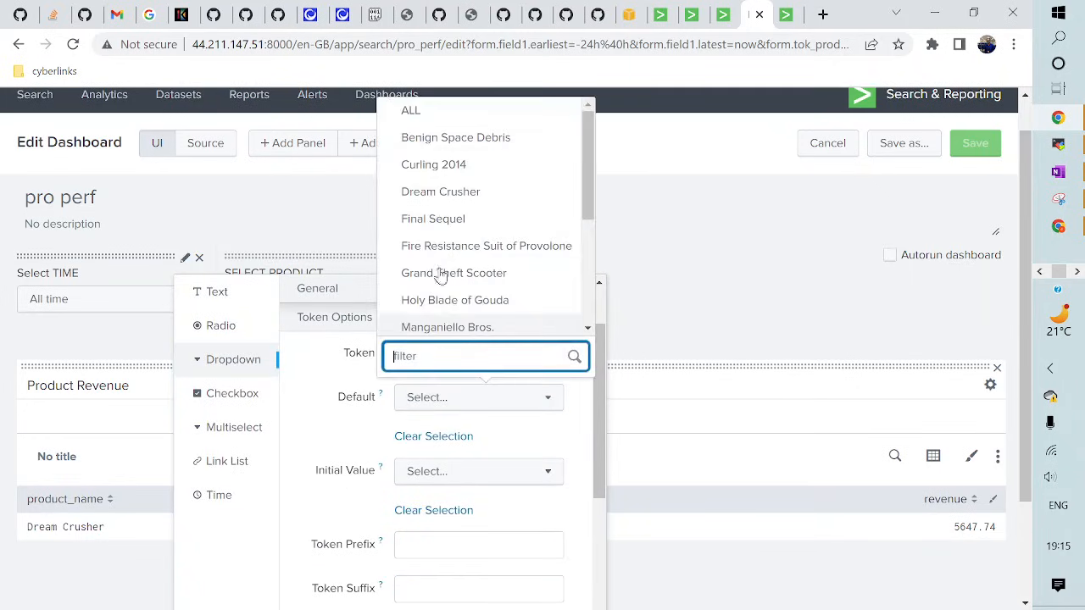
{"action": "left_click", "coordinate": [405, 114]}
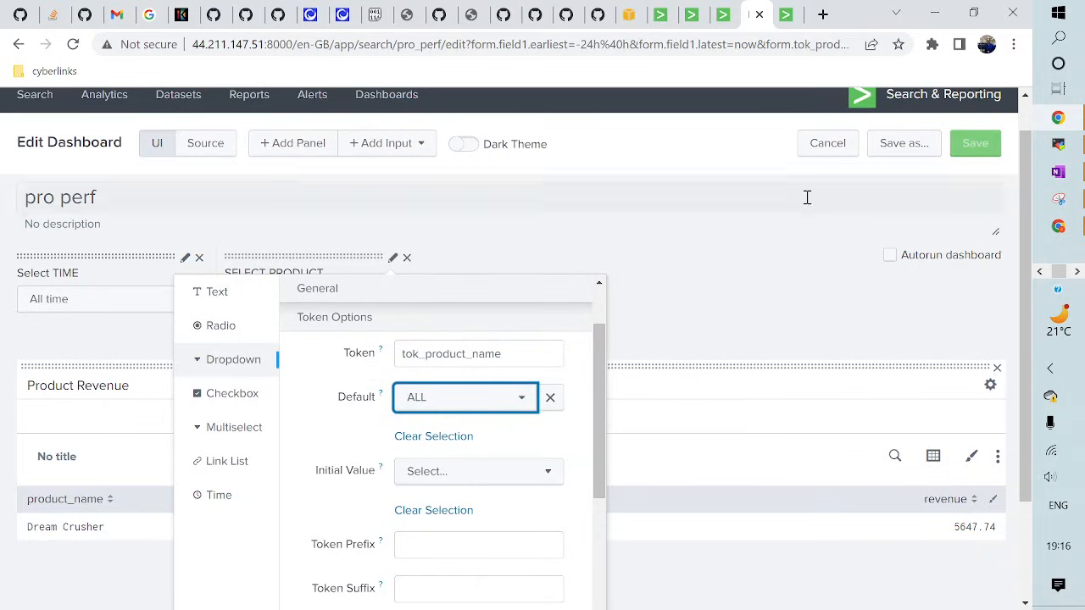
{"action": "scroll", "coordinate": [505, 436], "scroll_direction": "down", "scroll_amount": 1}
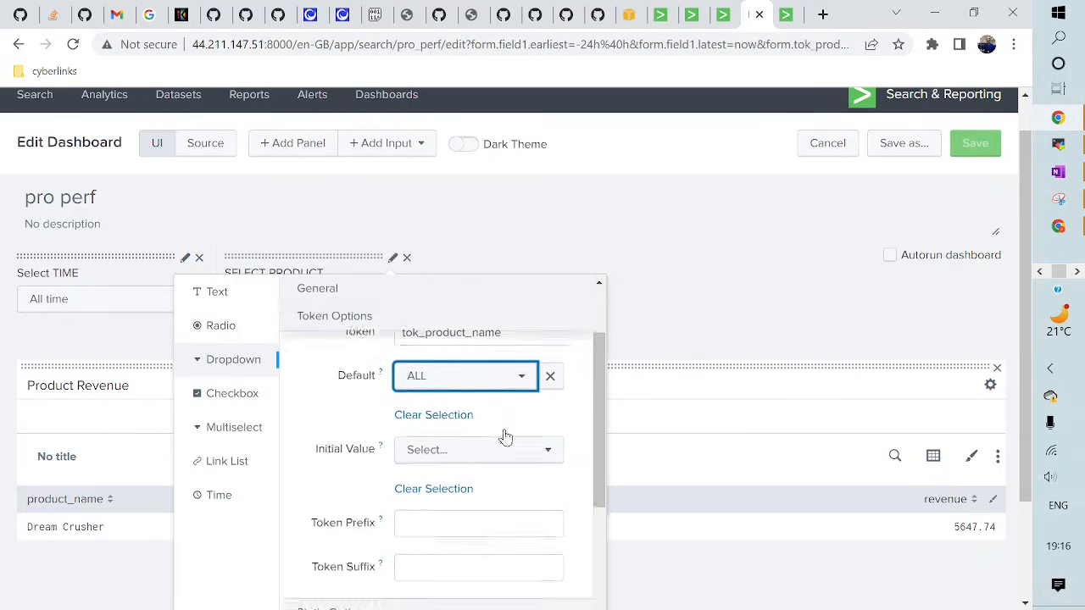
{"action": "scroll", "coordinate": [505, 436], "scroll_direction": "down", "scroll_amount": 1}
{"action": "scroll", "coordinate": [503, 436], "scroll_direction": "up", "scroll_amount": 2}
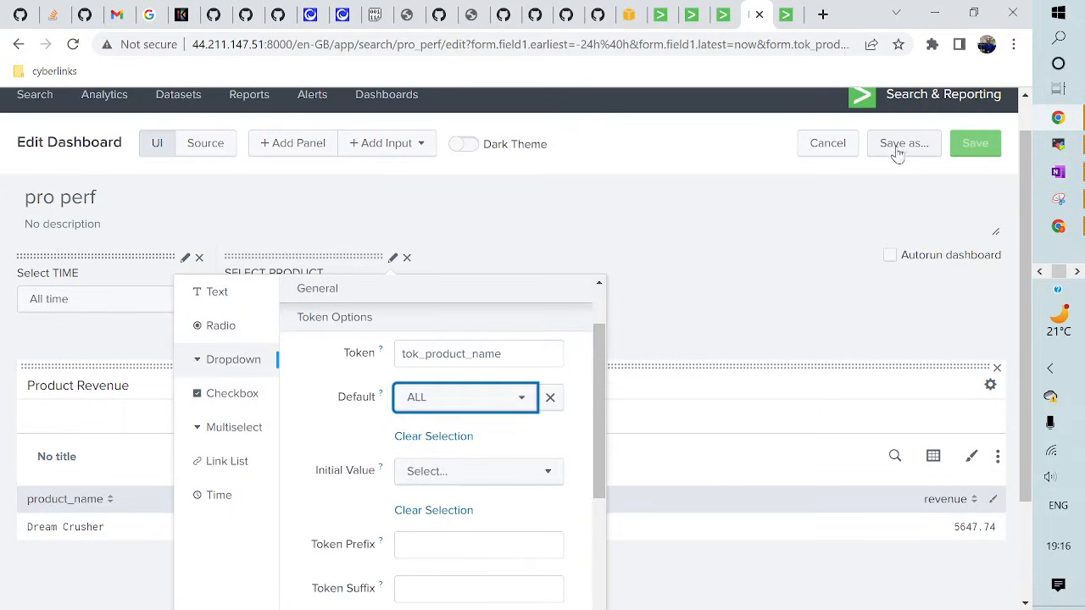
{"action": "scroll", "coordinate": [806, 237], "scroll_direction": "down", "scroll_amount": 2}
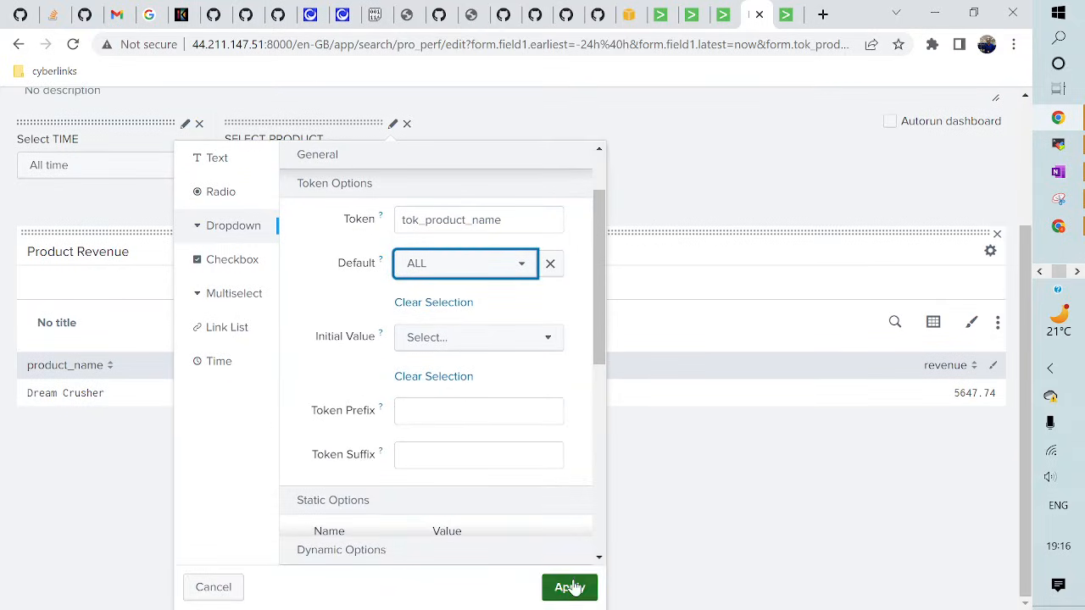
{"action": "left_click", "coordinate": [572, 587]}
{"action": "left_click", "coordinate": [976, 143]}
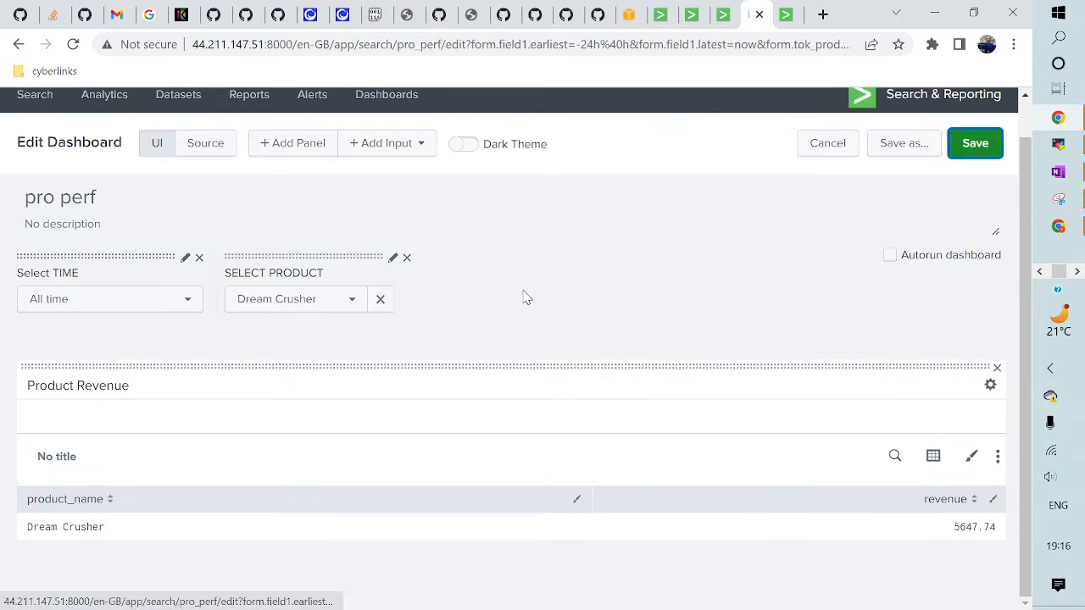
- Reload pro perf, show ALL products' revenue over All time, then switch to the slide show
{"action": "left_click", "coordinate": [73, 49]}
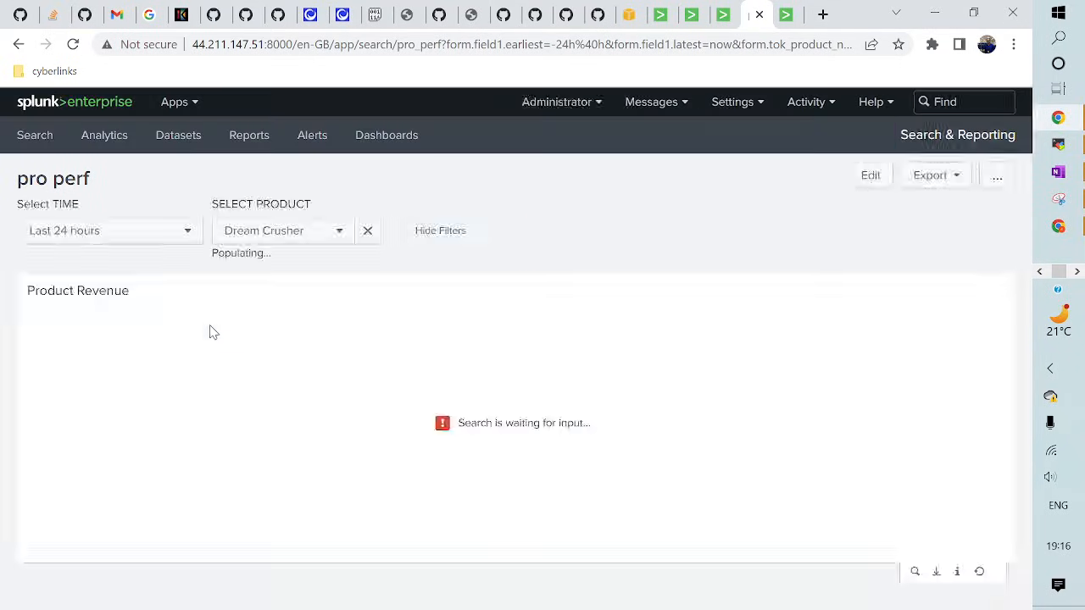
{"action": "left_click", "coordinate": [101, 235]}
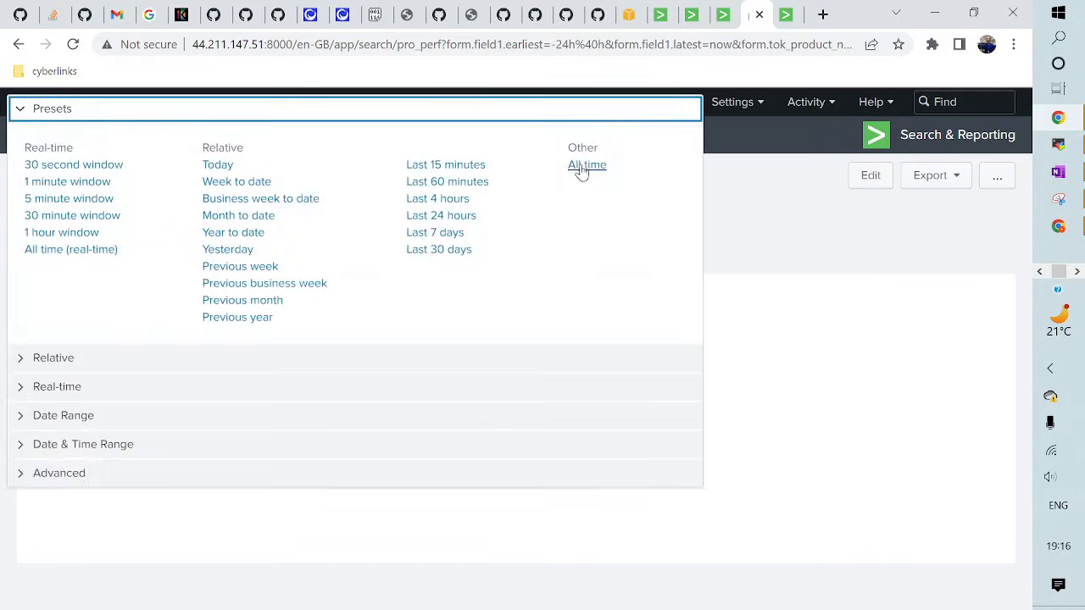
{"action": "left_click", "coordinate": [580, 167]}
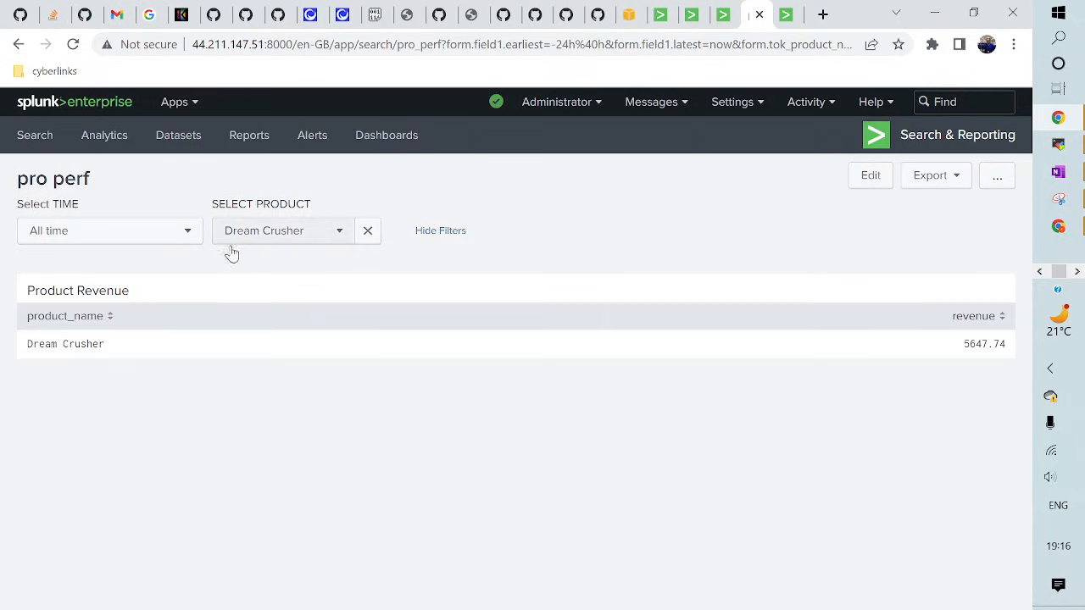
{"action": "left_click", "coordinate": [279, 236]}
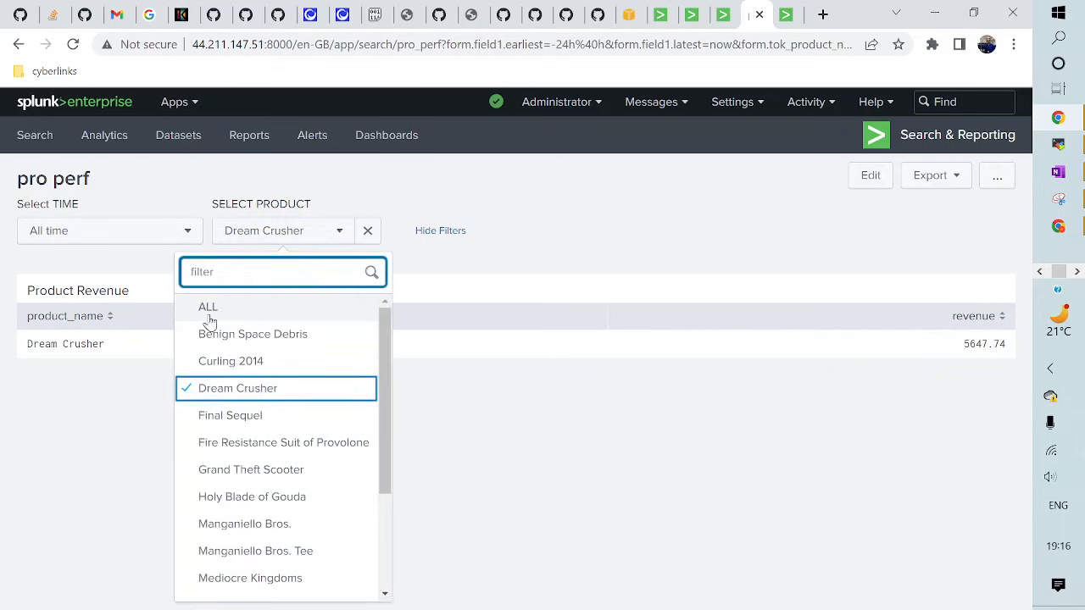
{"action": "left_click", "coordinate": [218, 313]}
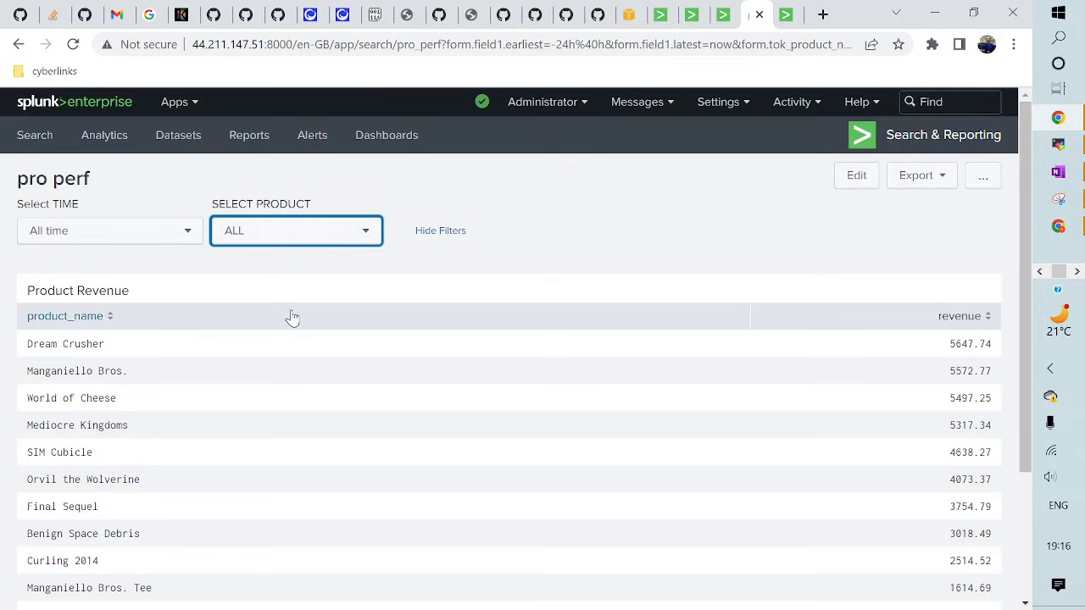
{"action": "key", "text": "alt+Tab"}
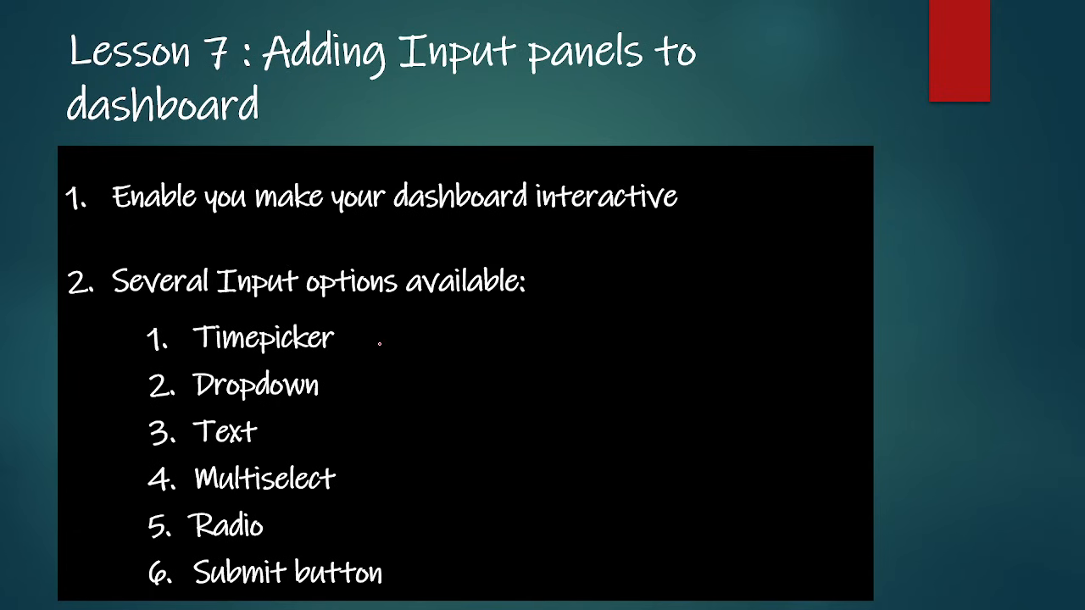
- Exit the slide show and select slide 61, Practical Splunk – Zero to Hero, from the thumbnails
{"action": "key", "text": "Escape"}
{"action": "scroll", "coordinate": [560, 375], "scroll_direction": "down", "scroll_amount": 1}
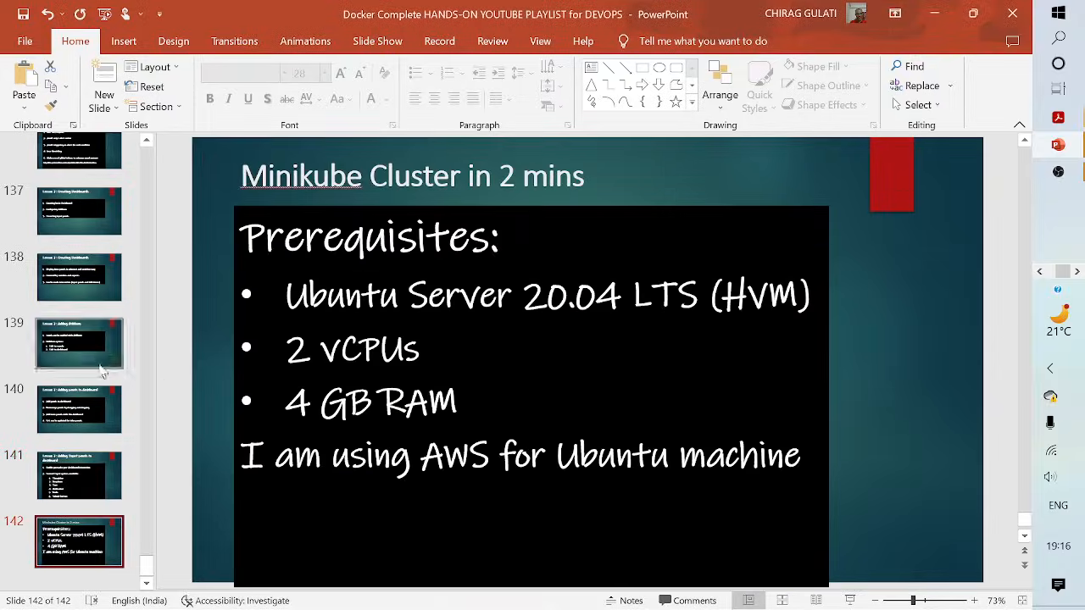
{"action": "left_click_drag", "start_coordinate": [144, 566], "coordinate": [146, 328]}
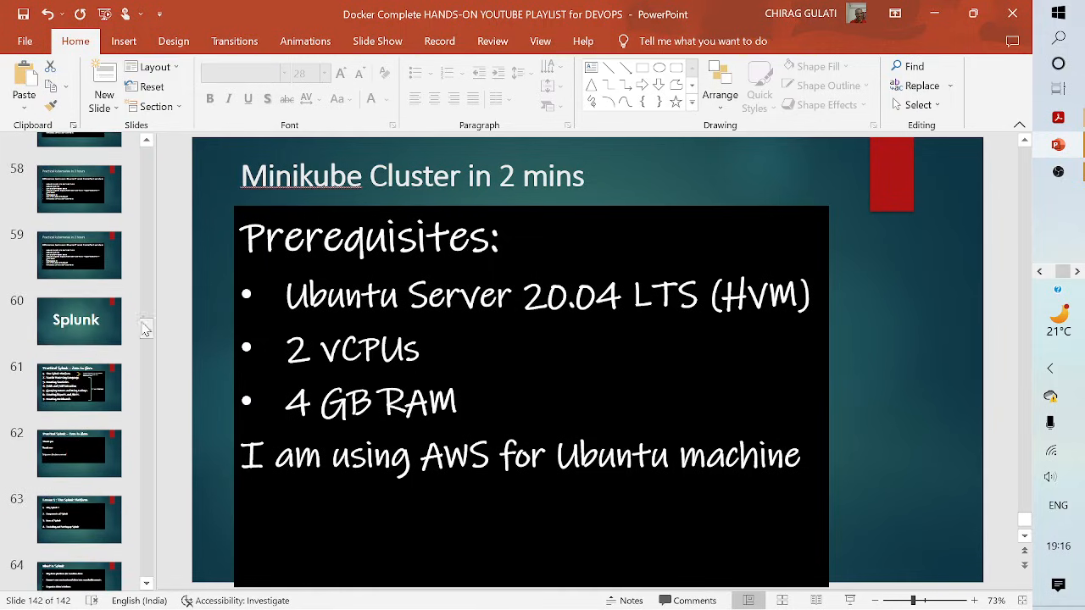
{"action": "left_click", "coordinate": [73, 373]}
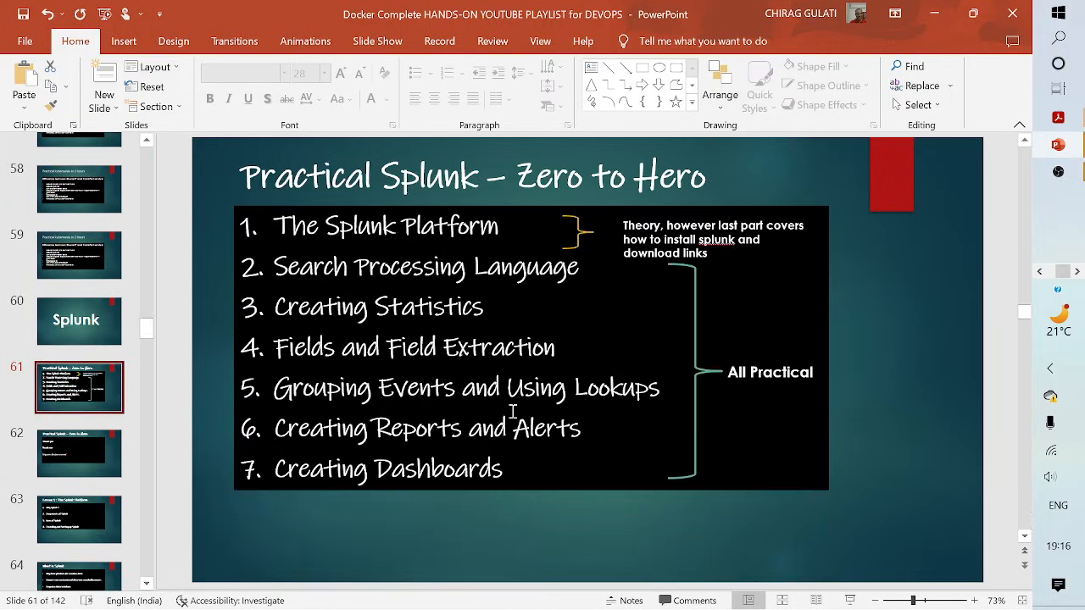